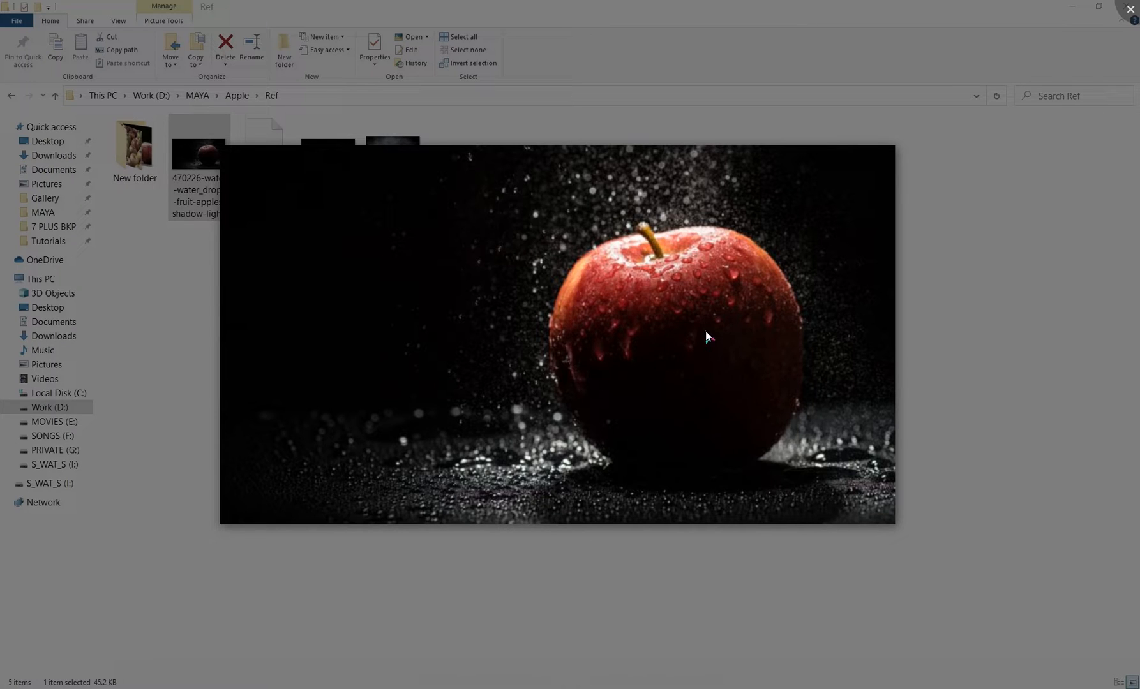
- Examine the lighting, water drops and wet ground in the enlarged apple reference photo
mouse_move(889, 470)
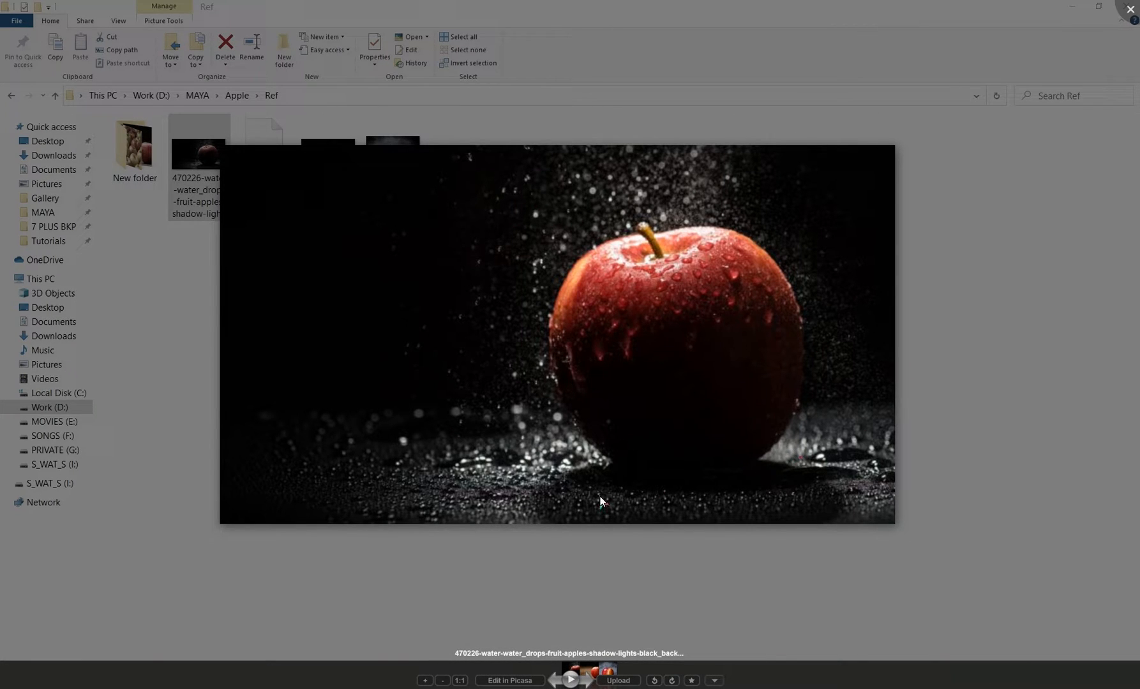
scroll(678, 297, "up", 4)
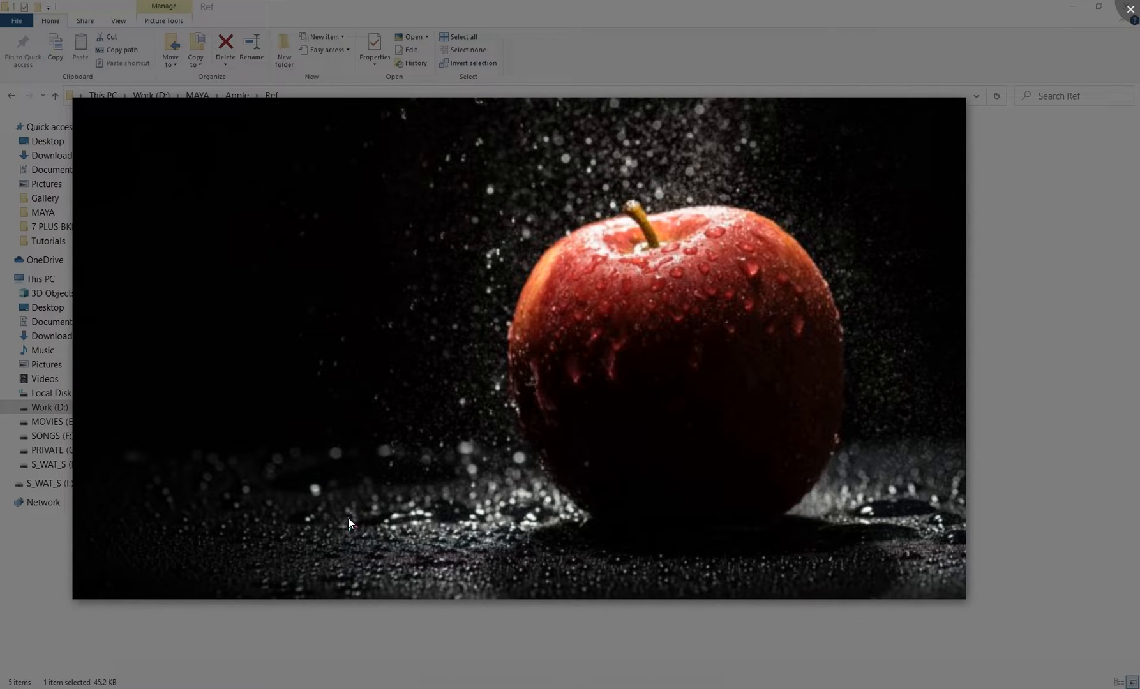
left_click_drag(434, 413, 491, 422)
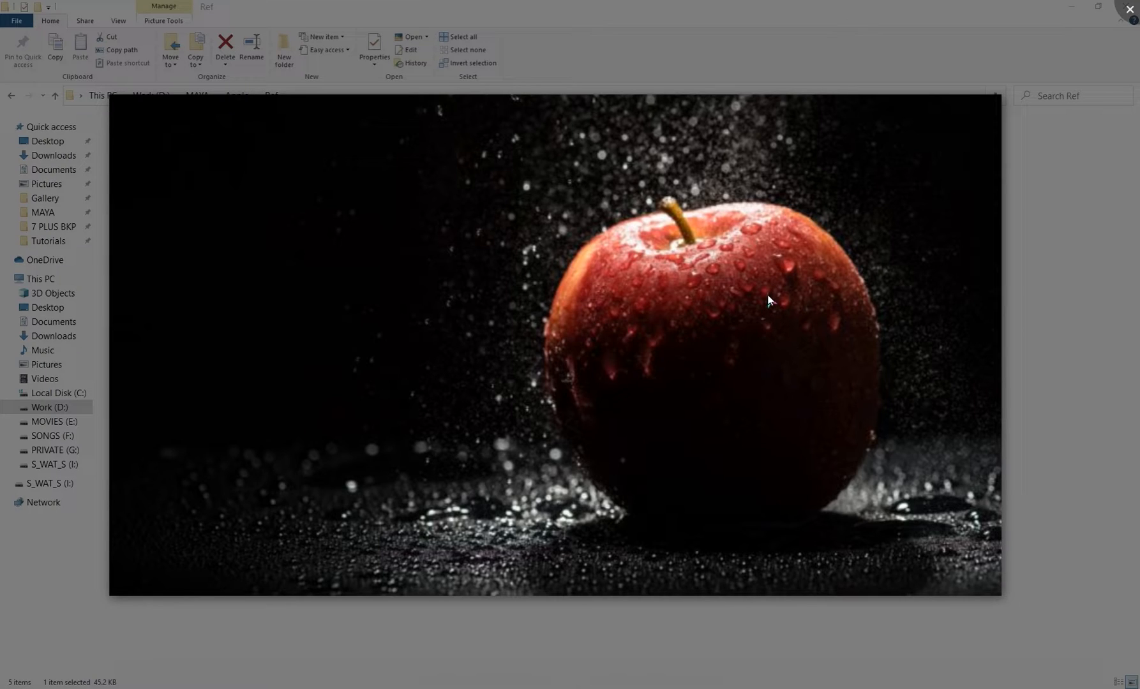
left_click_drag(724, 306, 736, 309)
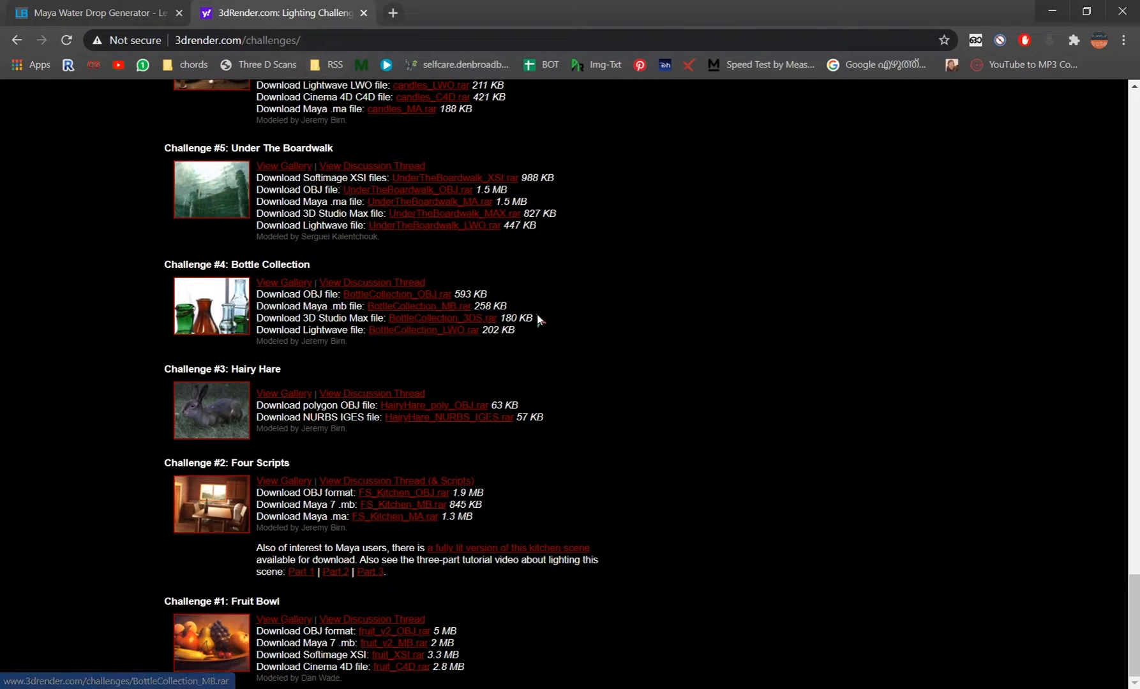
- Browse the 3dRender lighting challenges page for downloadable models such as the Fruit Bowl scene
scroll(559, 320, "up", 4)
scroll(559, 320, "up", 15)
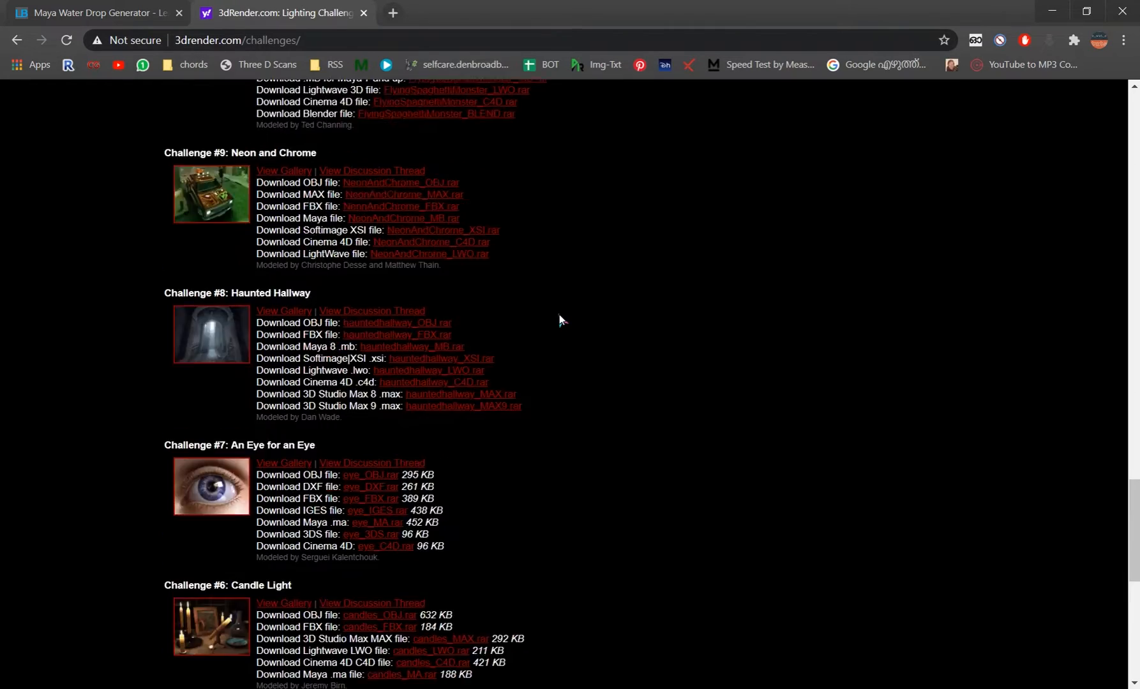
scroll(560, 320, "up", 8)
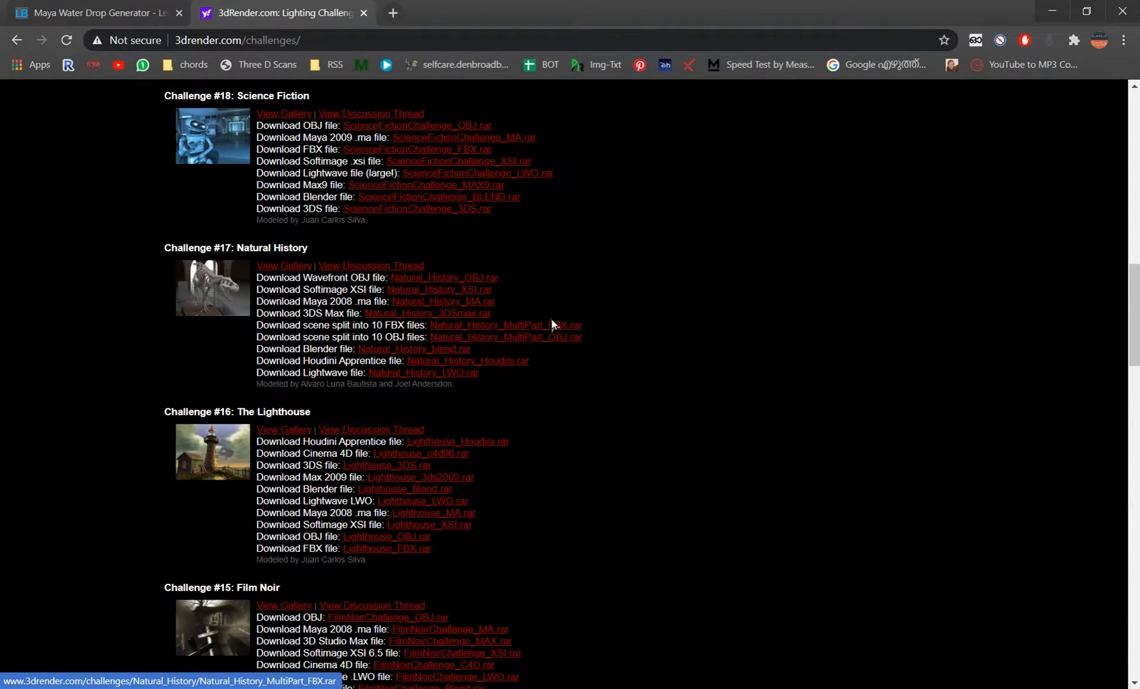
scroll(552, 319, "down", 20)
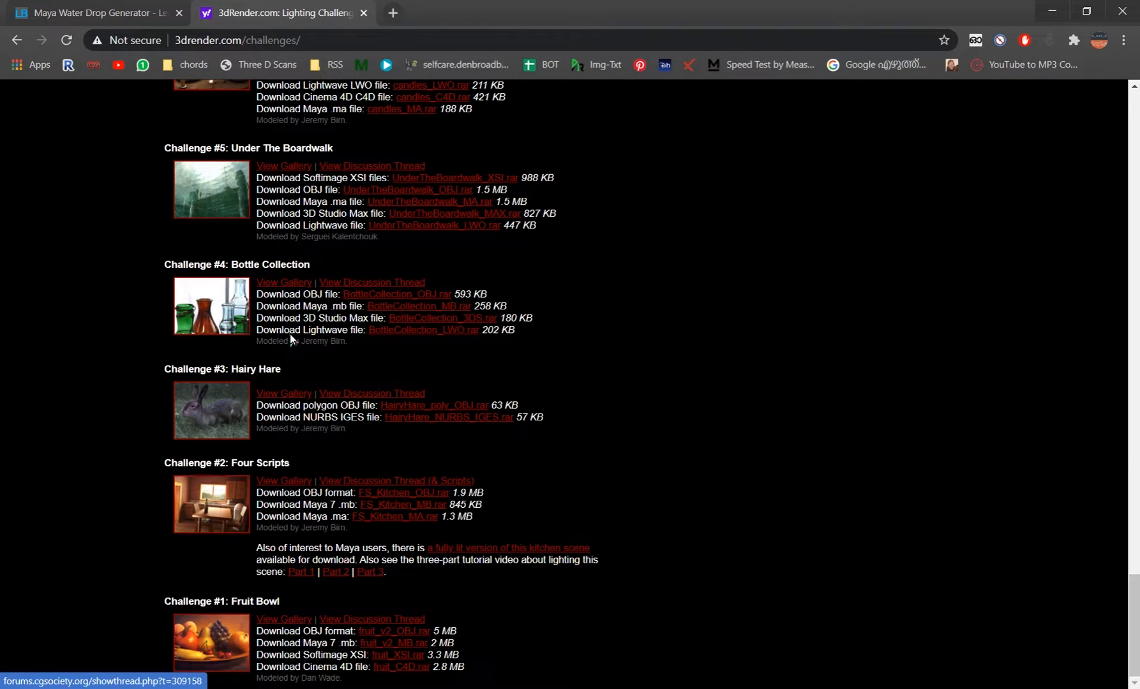
- Review the Maya Water Drop Generator article, including its description and the script download link
left_click(127, 17)
left_click(385, 421)
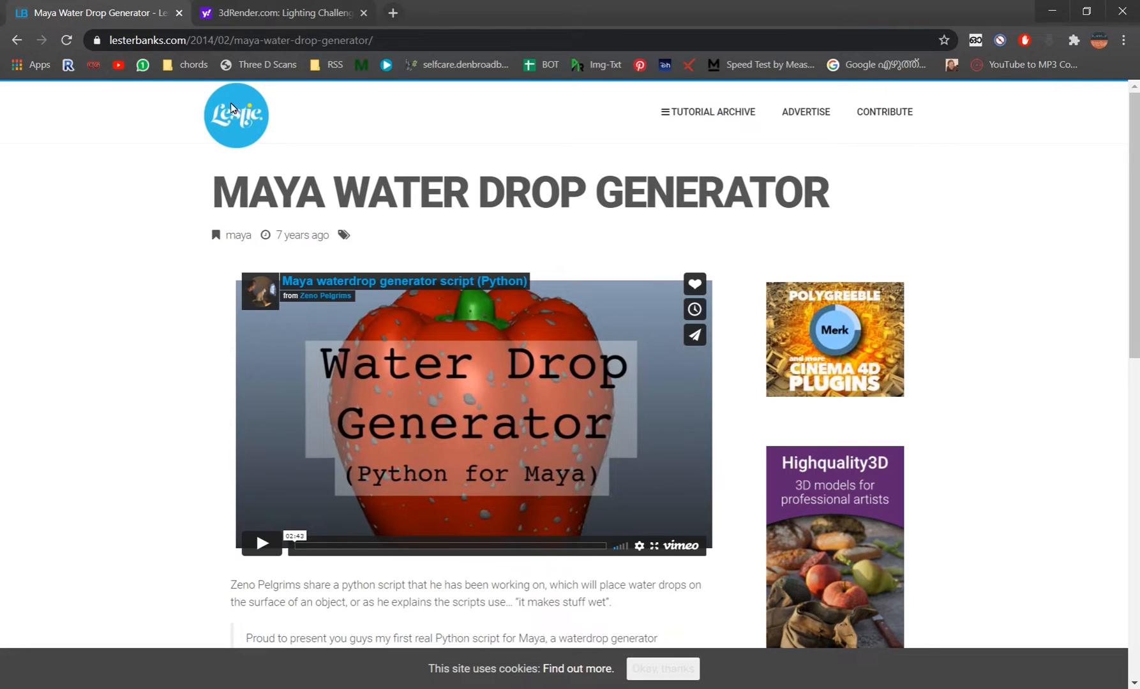
scroll(476, 416, "down", 6)
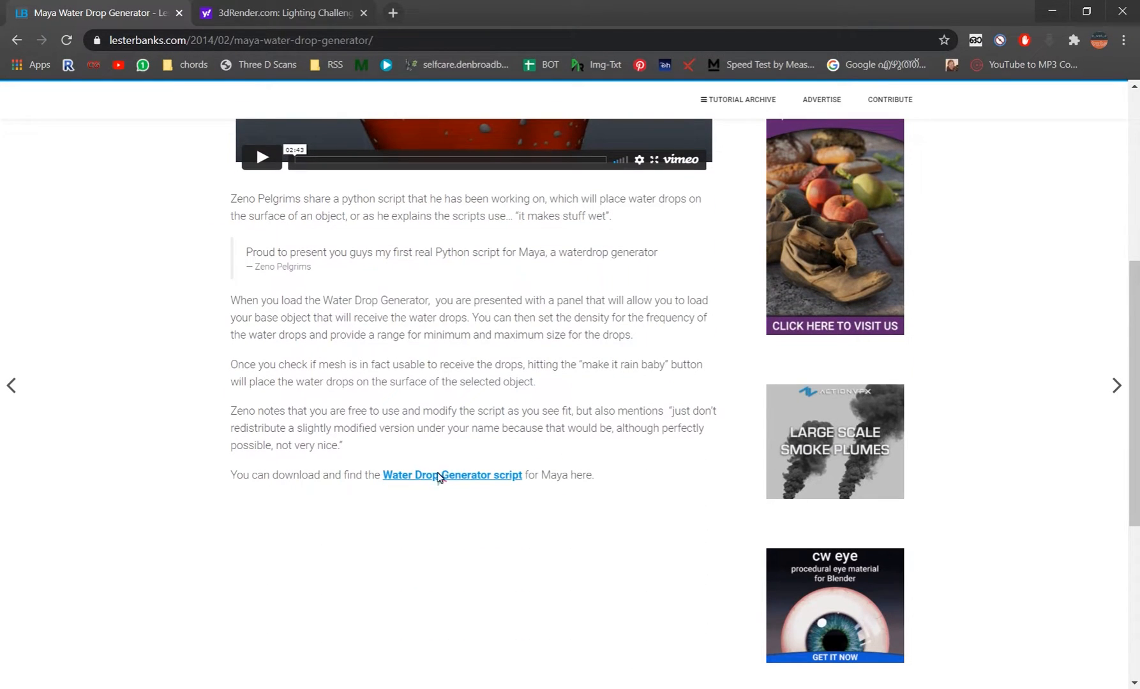
scroll(505, 446, "up", 6)
scroll(485, 446, "up", 1)
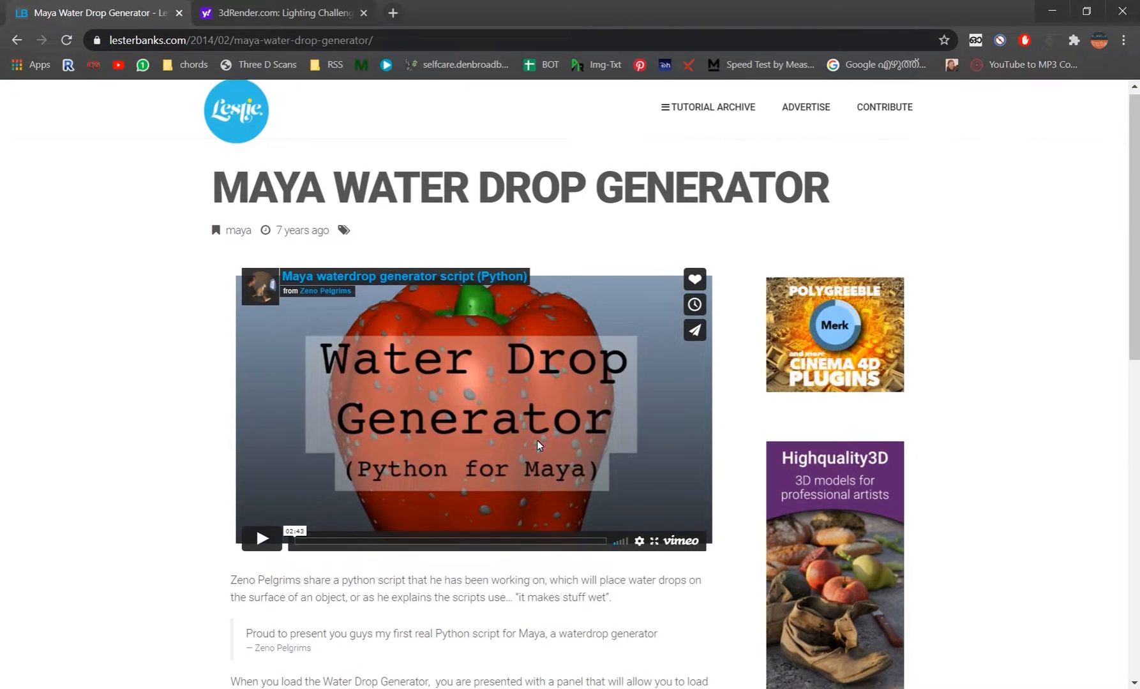
scroll(537, 441, "down", 5)
scroll(535, 446, "up", 2)
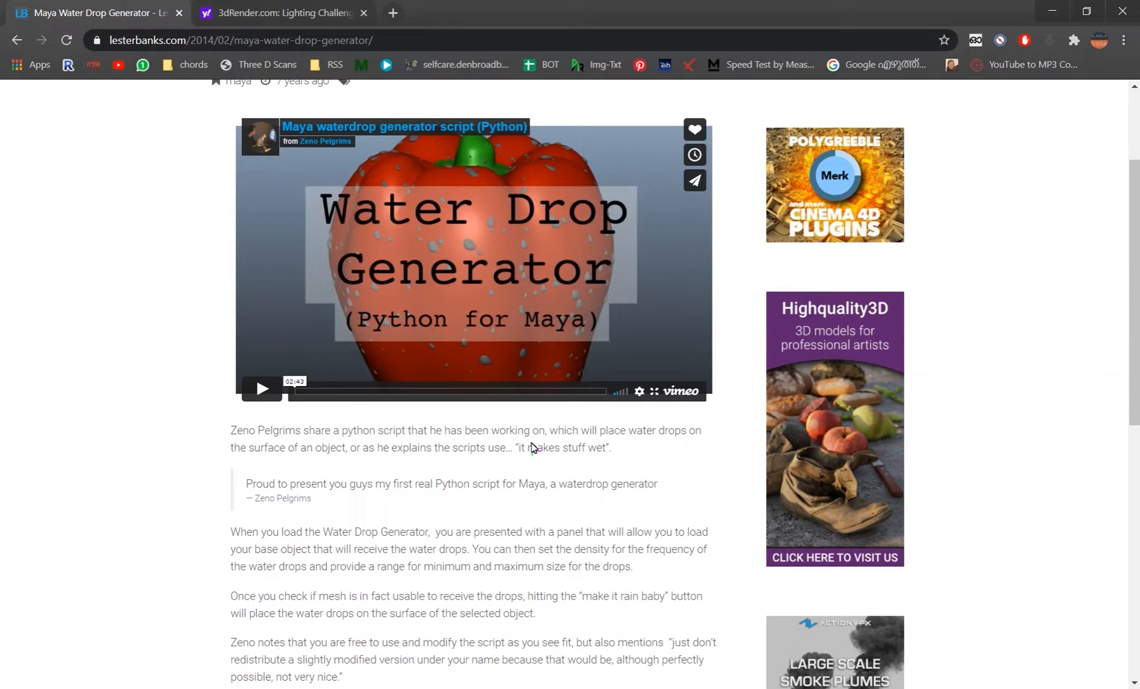
scroll(536, 430, "down", 8)
scroll(537, 430, "up", 10)
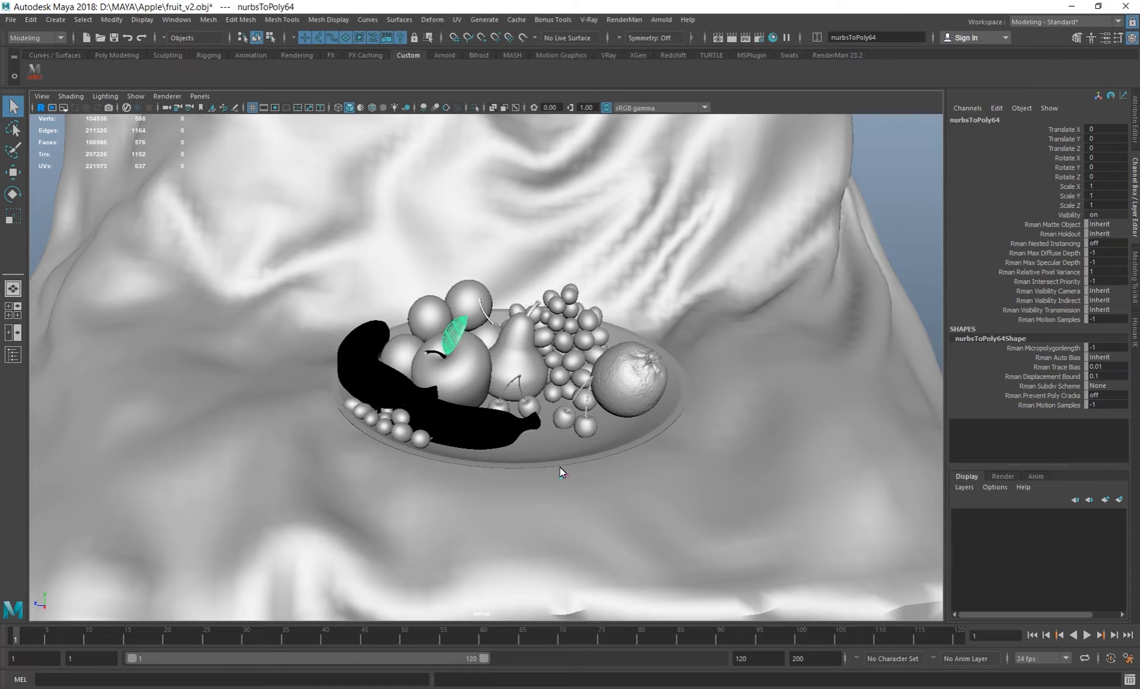
- Inspect the fruit bowl scene in Maya from several views, checking the apple and its leaf
middle_click_drag(582, 439, 598, 437, "alt")
right_click_drag(599, 438, 536, 425, "alt")
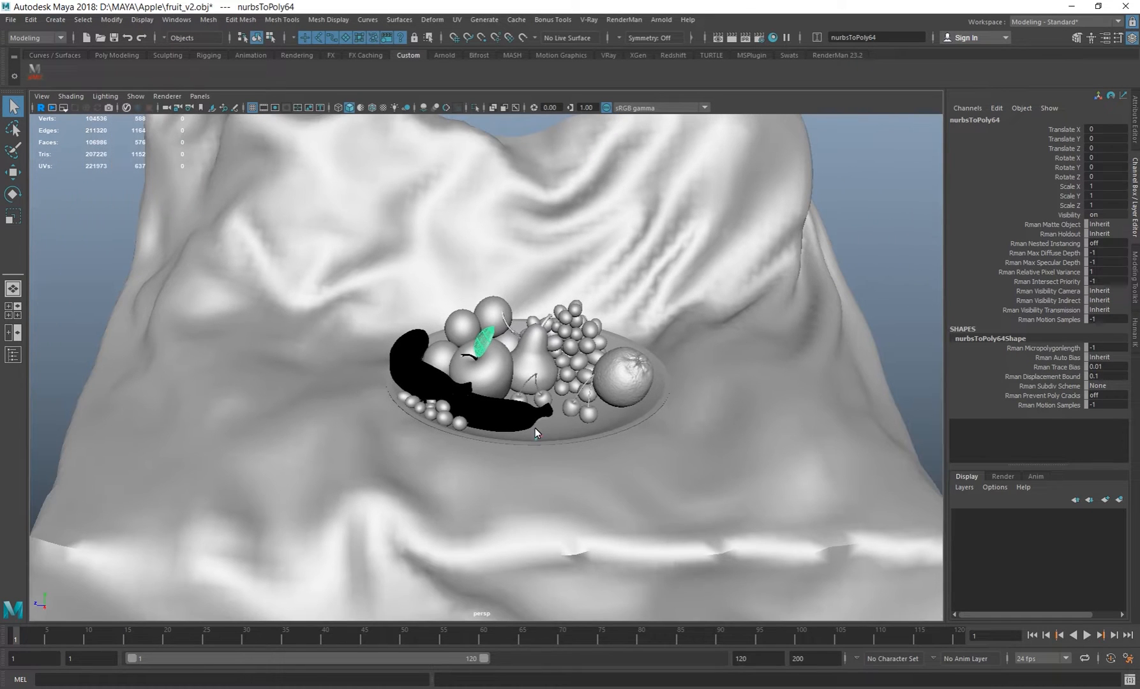
middle_click_drag(575, 322, 547, 293, "alt")
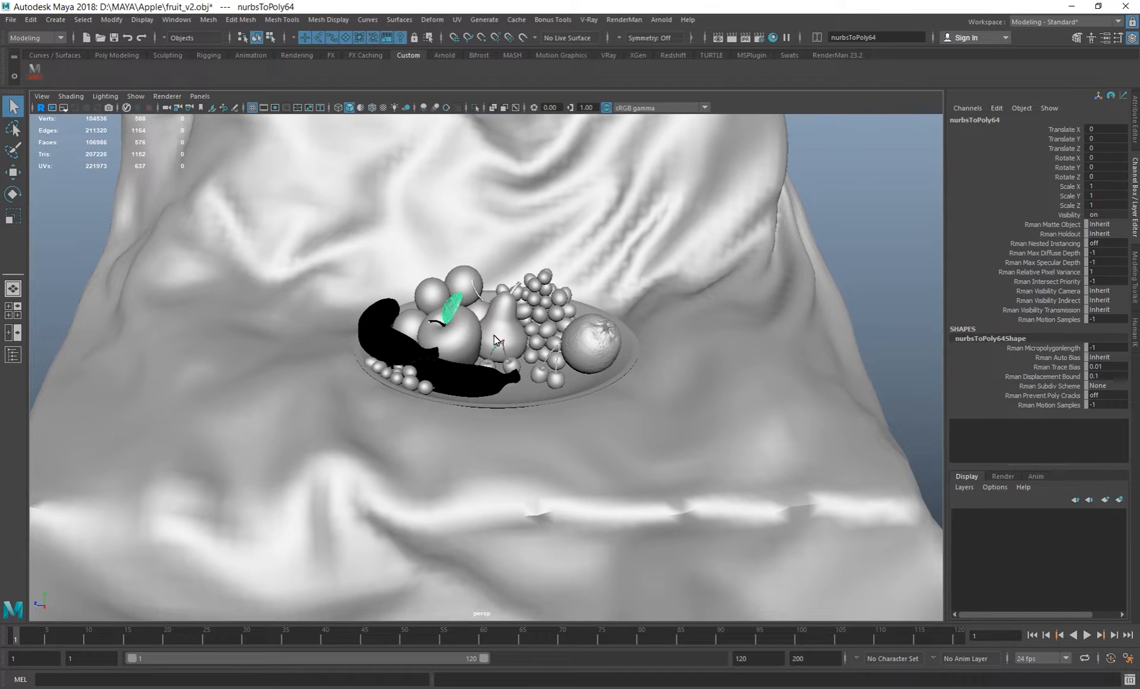
left_click_drag(494, 338, 453, 299, "alt")
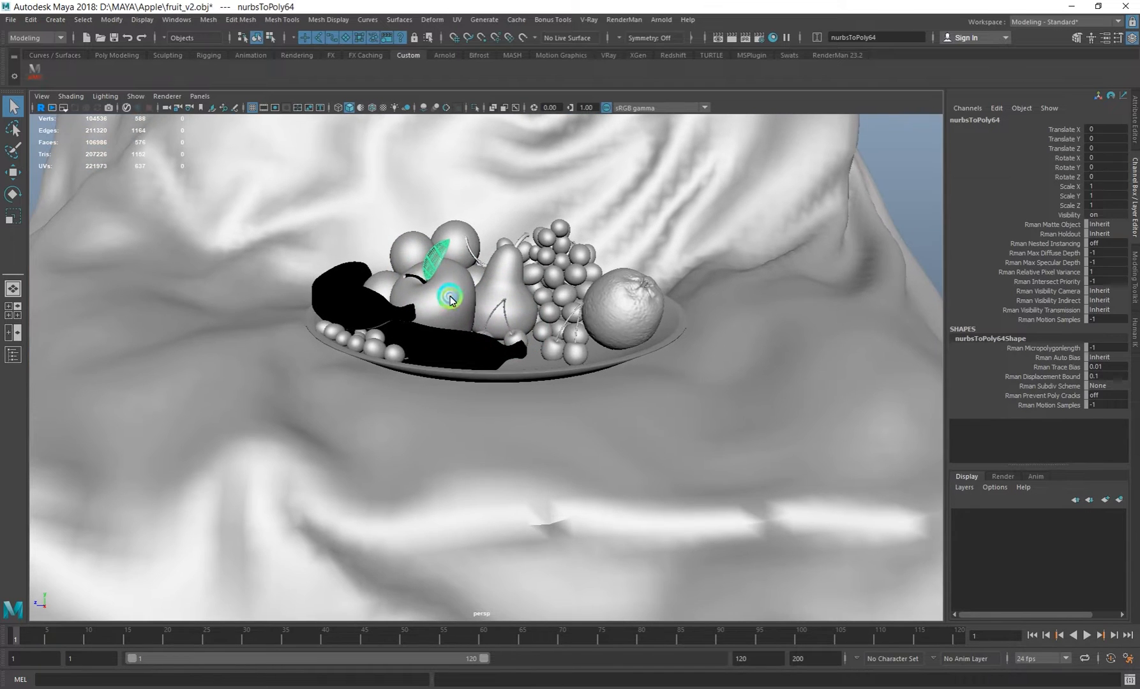
left_click(450, 302)
middle_click_drag(471, 275, 505, 390, "alt")
right_click_drag(506, 390, 600, 421, "alt")
middle_click_drag(507, 426, 479, 373, "alt")
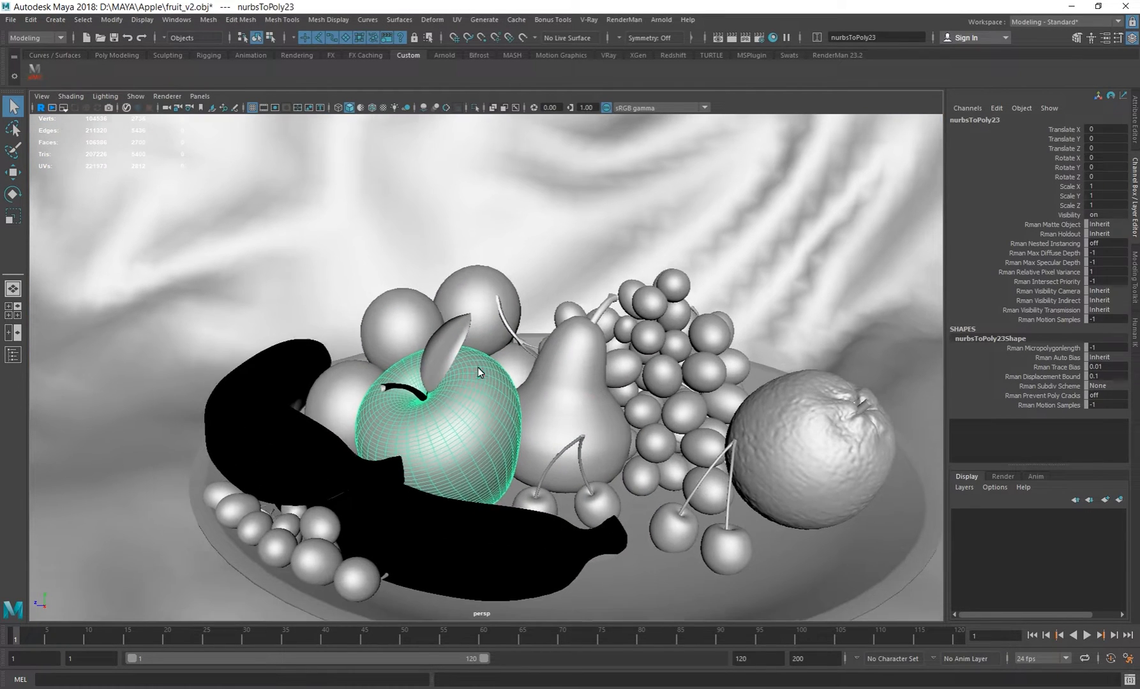
left_click(445, 346)
right_click_drag(511, 410, 473, 412, "alt")
- Open the Outliner and delete the cloth, plate, bananas, pear, orange and grape bunch around the apple
left_click(172, 21)
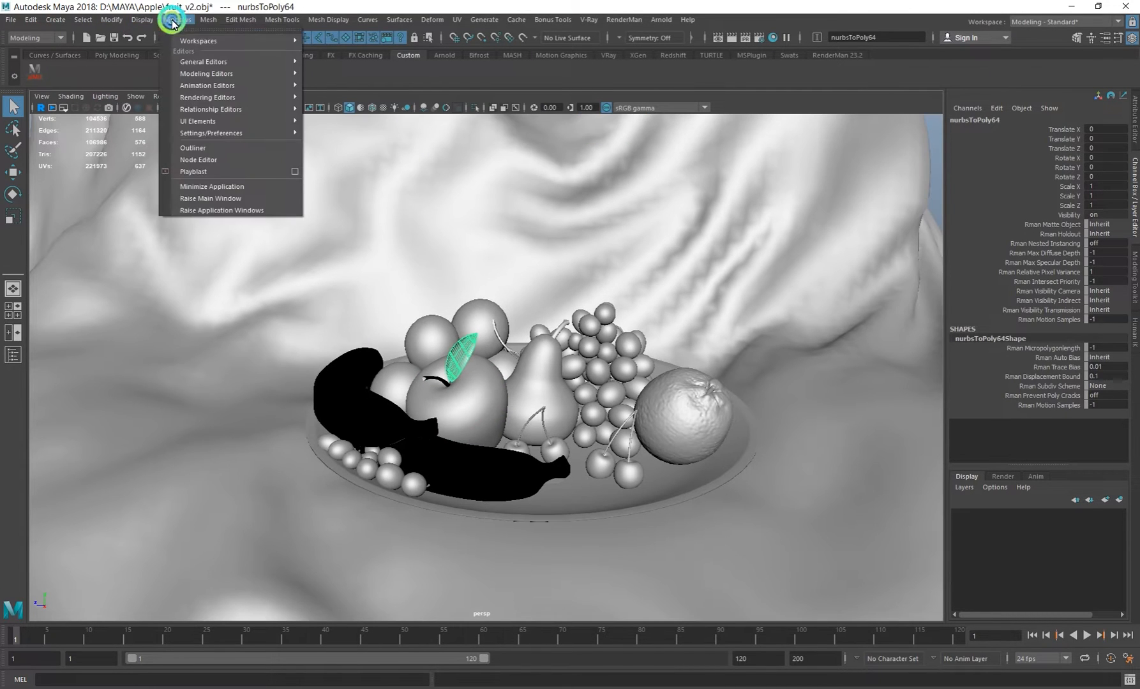
left_click(206, 148)
left_click_drag(535, 297, 796, 552)
key("Delete")
left_click(369, 371)
key("Delete")
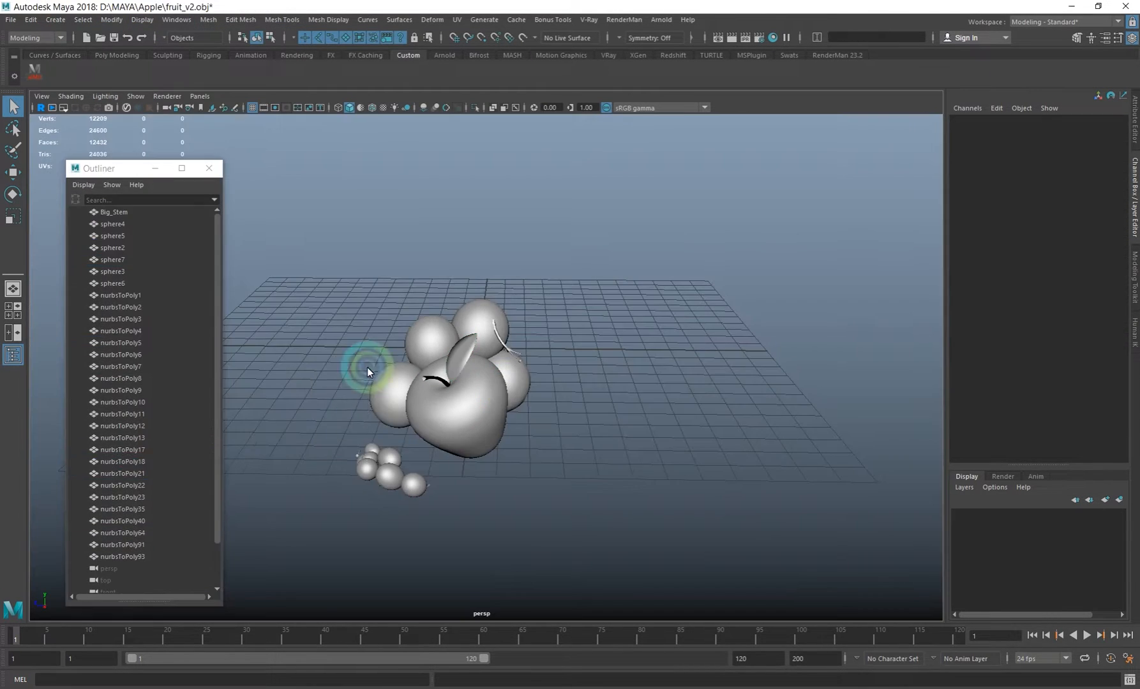
- Delete the small grapes in front of the apple and the round fruits behind it
left_click_drag(369, 371, 401, 518)
key("Delete")
key("Delete")
left_click_drag(404, 300, 587, 400)
key("Delete")
- Delete the apple's leaf and the stray nurbsToPoly35 object, leaving only the apple body and stem
left_click_drag(487, 424, 530, 409, "alt")
left_click(535, 345)
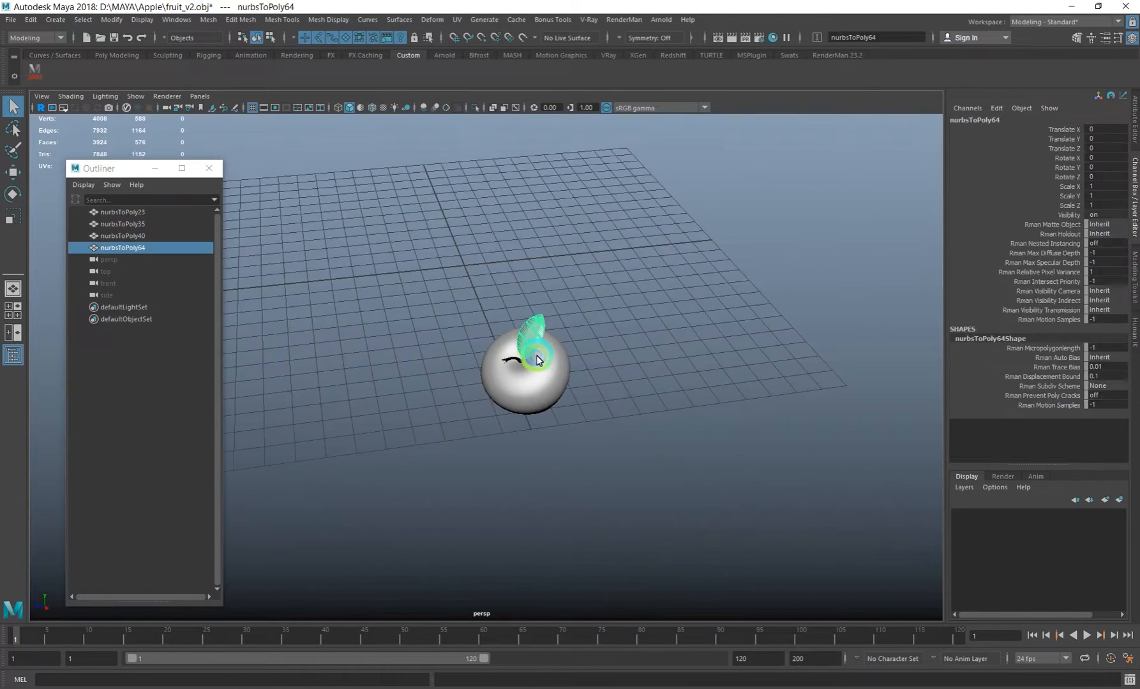
key("Delete")
left_click(496, 339)
left_click(122, 224)
key("f")
key("Delete")
- Group the apple body and its stem together
right_click_drag(466, 393, 388, 291, "alt")
left_click_drag(388, 291, 647, 556)
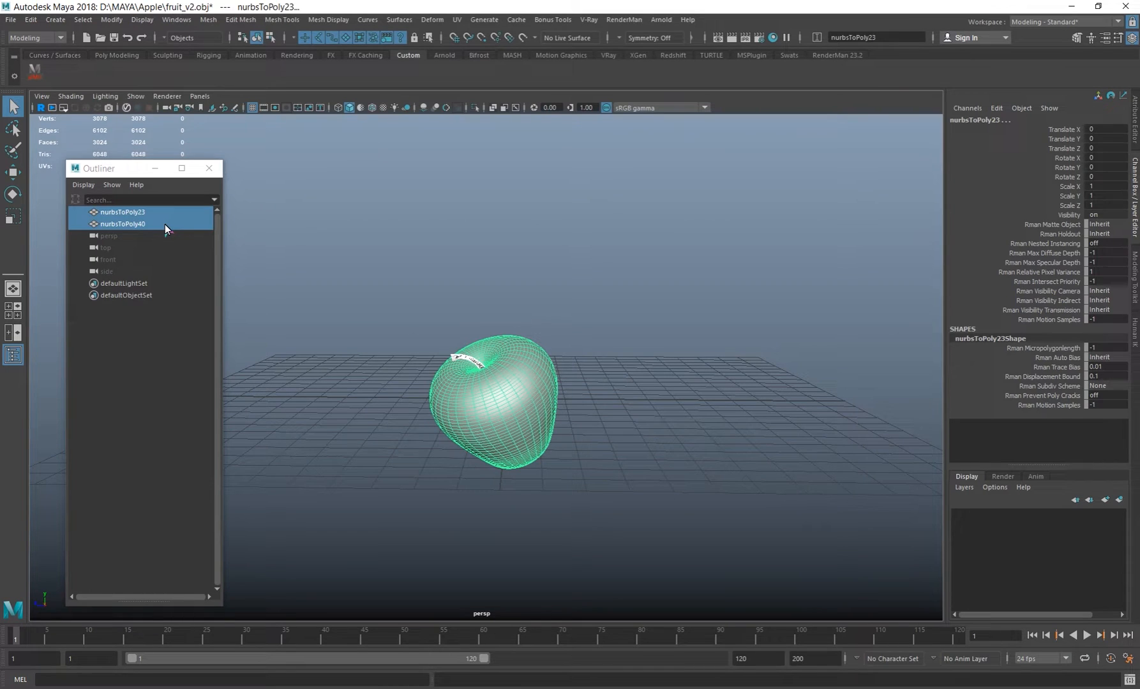
key("ctrl+g")
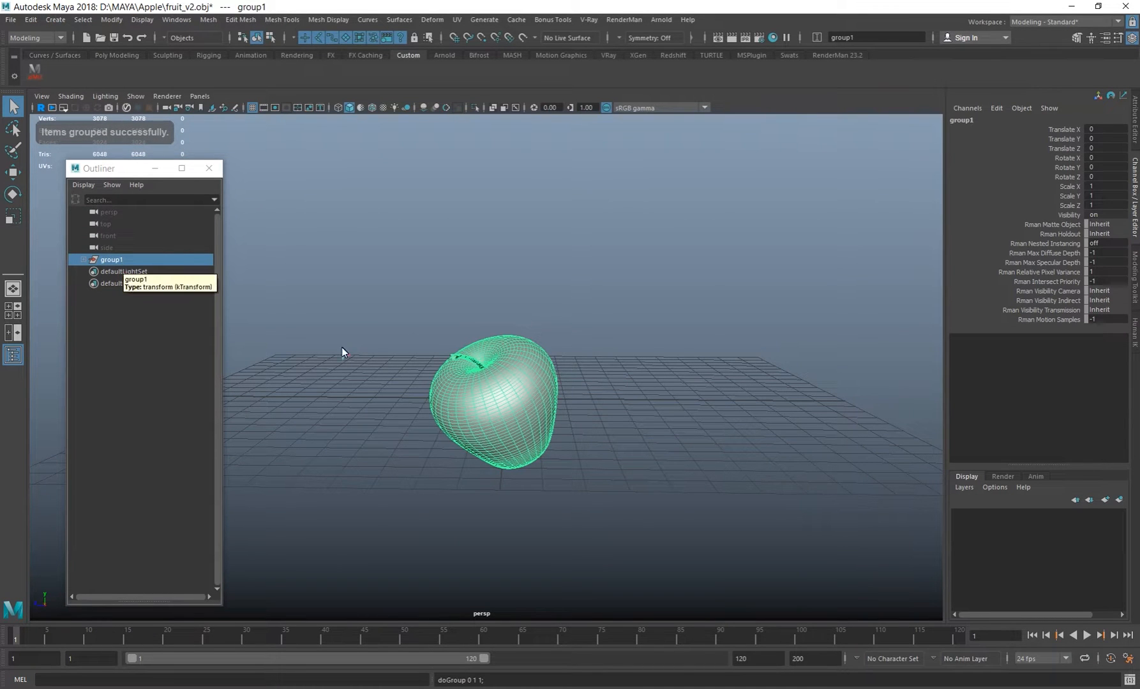
- Center the pivot of the apple group
left_click_drag(341, 347, 366, 335, "alt")
left_click_drag(440, 422, 462, 482, "alt")
key("e")
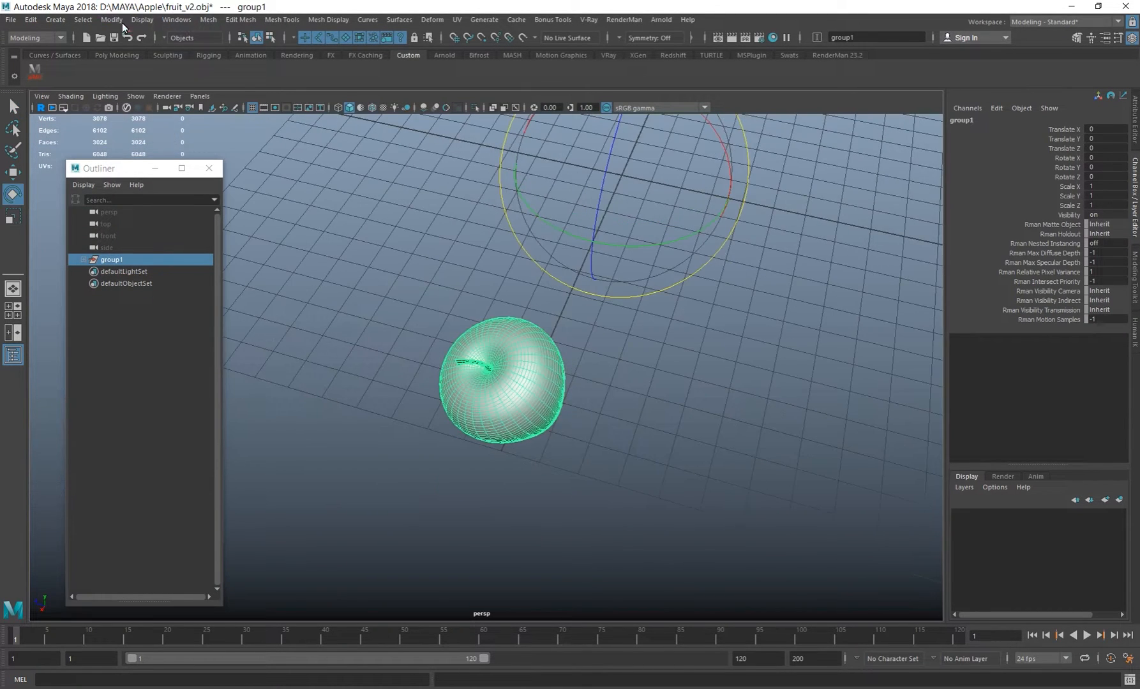
left_click(111, 20)
left_click(127, 104)
- Rotate the apple group upright, to about -17.75 in X, 7.25 in Y and 21.51 in Z
left_click_drag(525, 306, 555, 264, "alt")
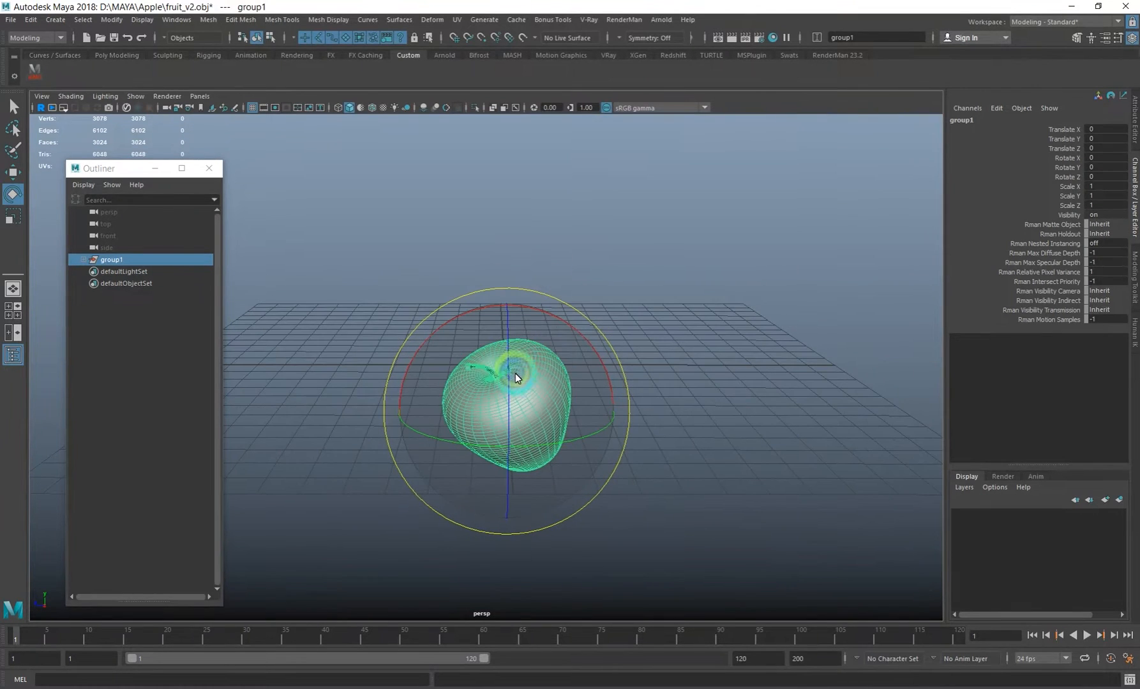
left_click_drag(512, 374, 496, 316)
left_click_drag(609, 355, 525, 405, "alt")
key("w")
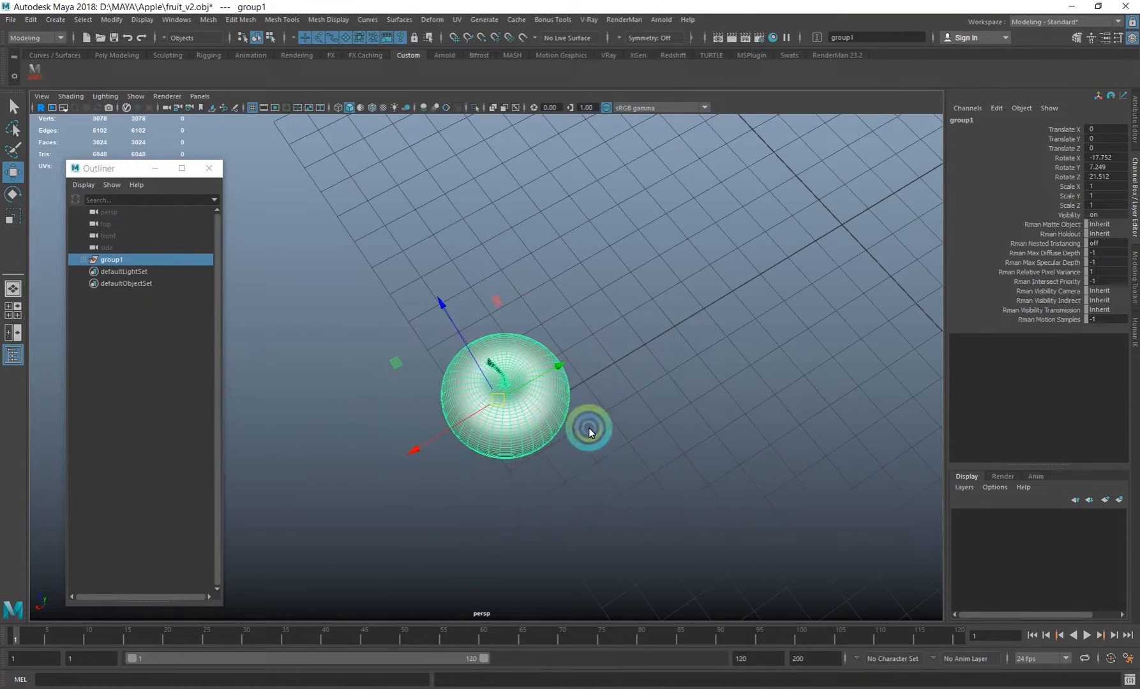
middle_click_drag(414, 453, 799, 290)
left_click_drag(800, 291, 674, 300, "alt")
key("ctrl+z")
left_click_drag(578, 466, 570, 448, "alt")
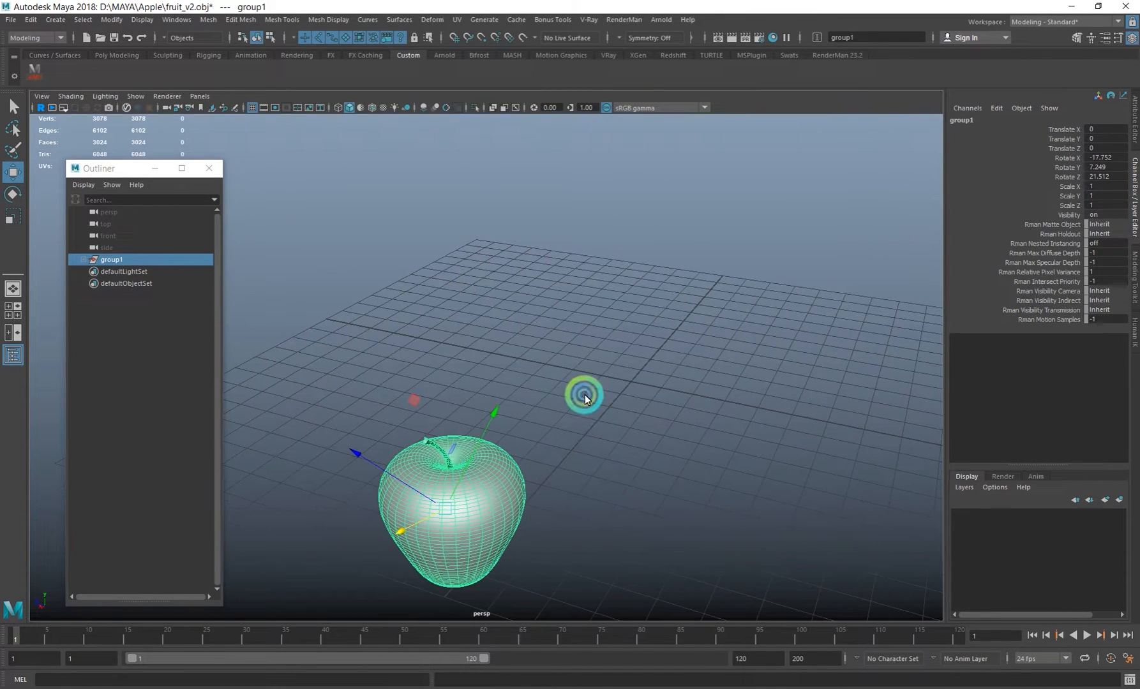
- Move the apple group along X toward the grid center, to a Translate X of about -10.19
key("w")
left_click_drag(584, 396, 530, 396)
left_click_drag(385, 570, 551, 402)
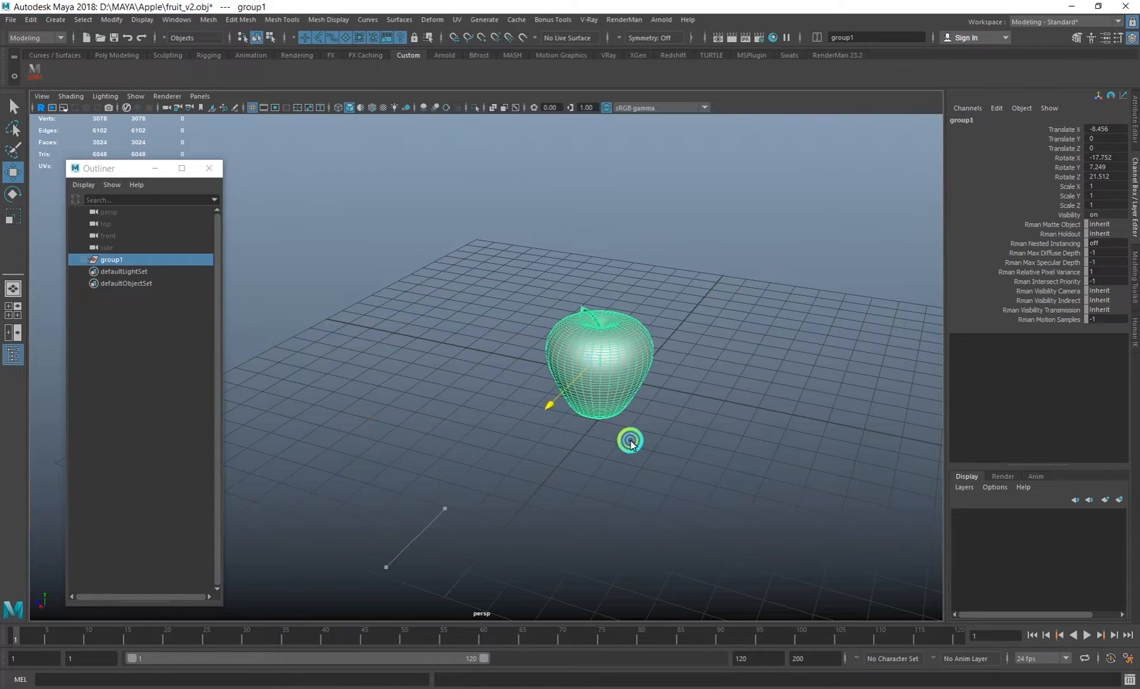
left_click_drag(631, 440, 621, 404, "alt")
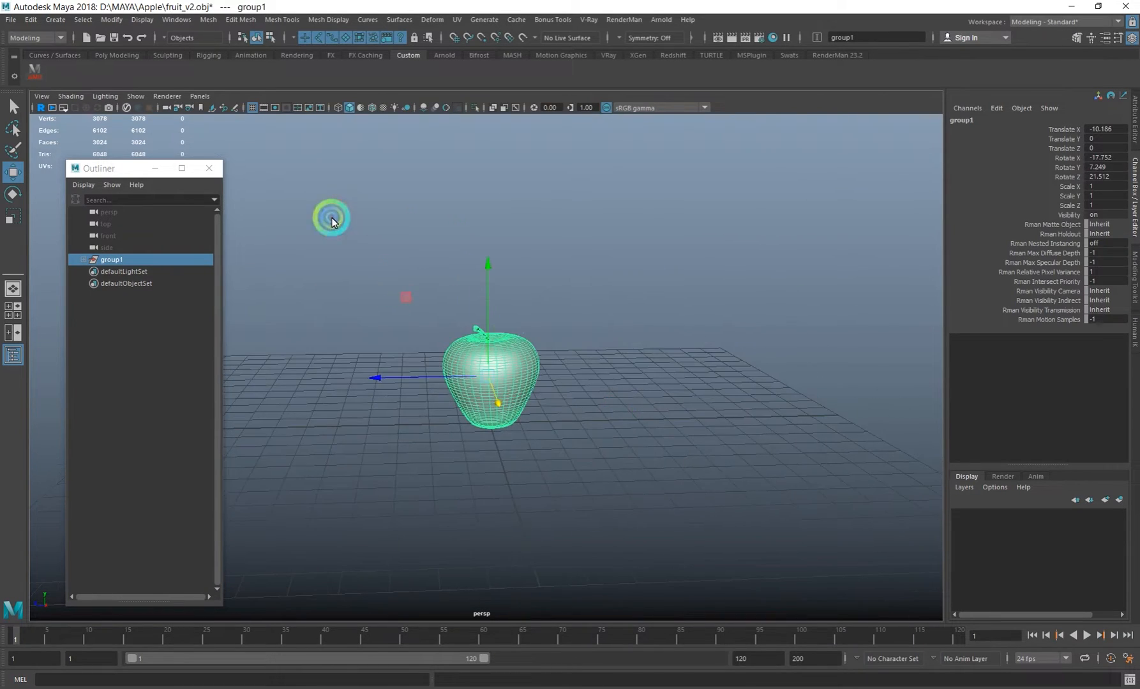
middle_click_drag(331, 219, 367, 183, "alt")
right_click_drag(367, 184, 665, 295, "alt")
left_click_drag(665, 295, 539, 264, "alt")
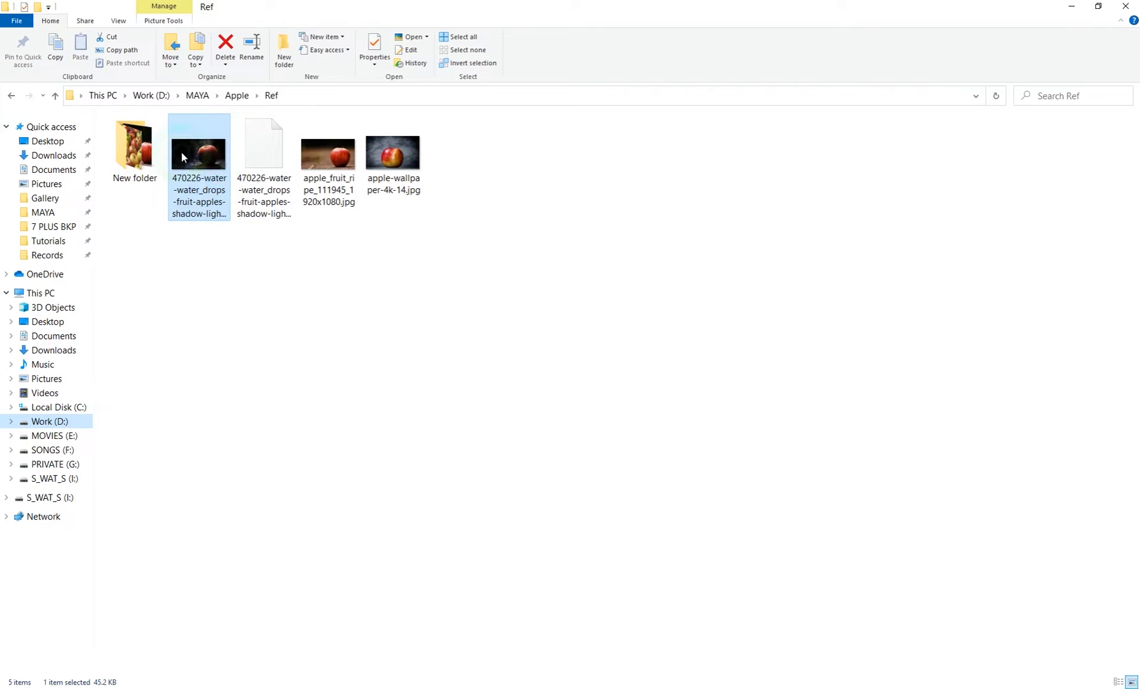
- Check the pixel dimensions of the water-drop apple reference photo in its file properties
double_click(192, 154)
right_click(192, 157)
left_click(175, 601)
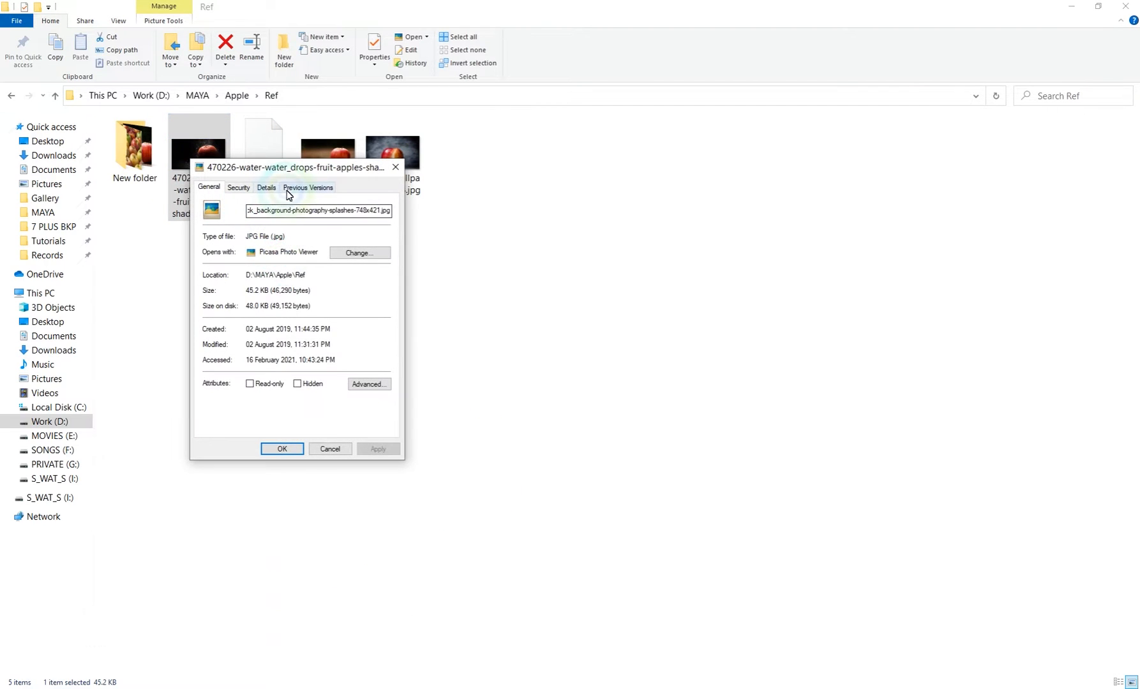
left_click(266, 188)
left_click_drag(299, 168, 488, 187)
scroll(505, 375, "down", 1)
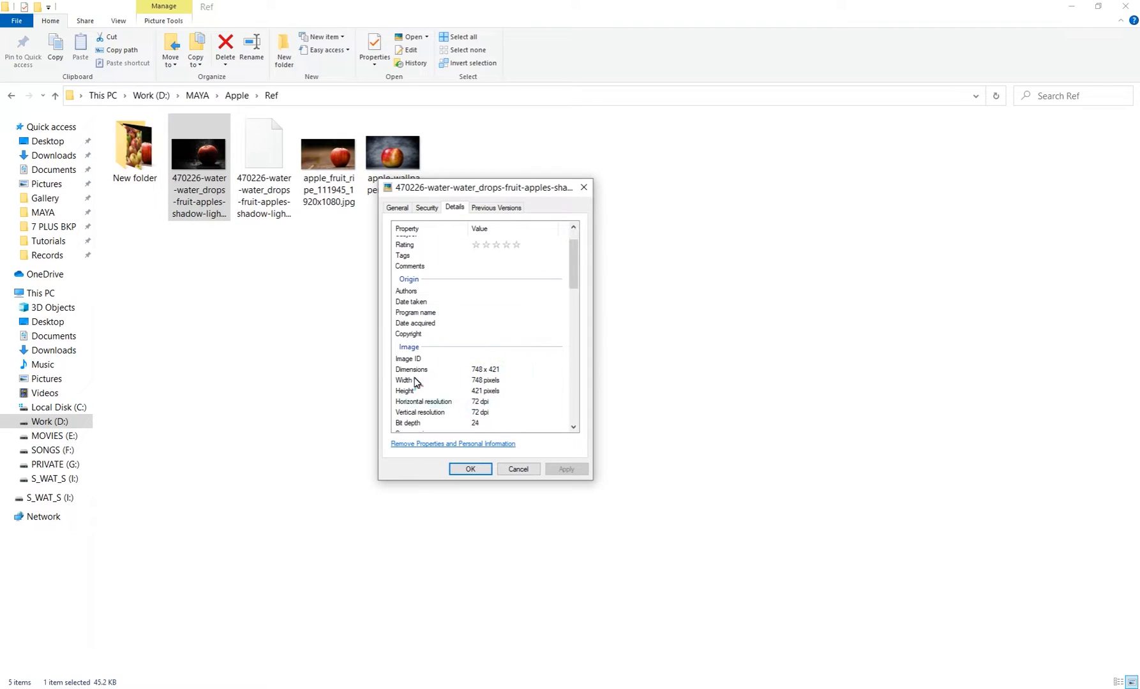
left_click(546, 370)
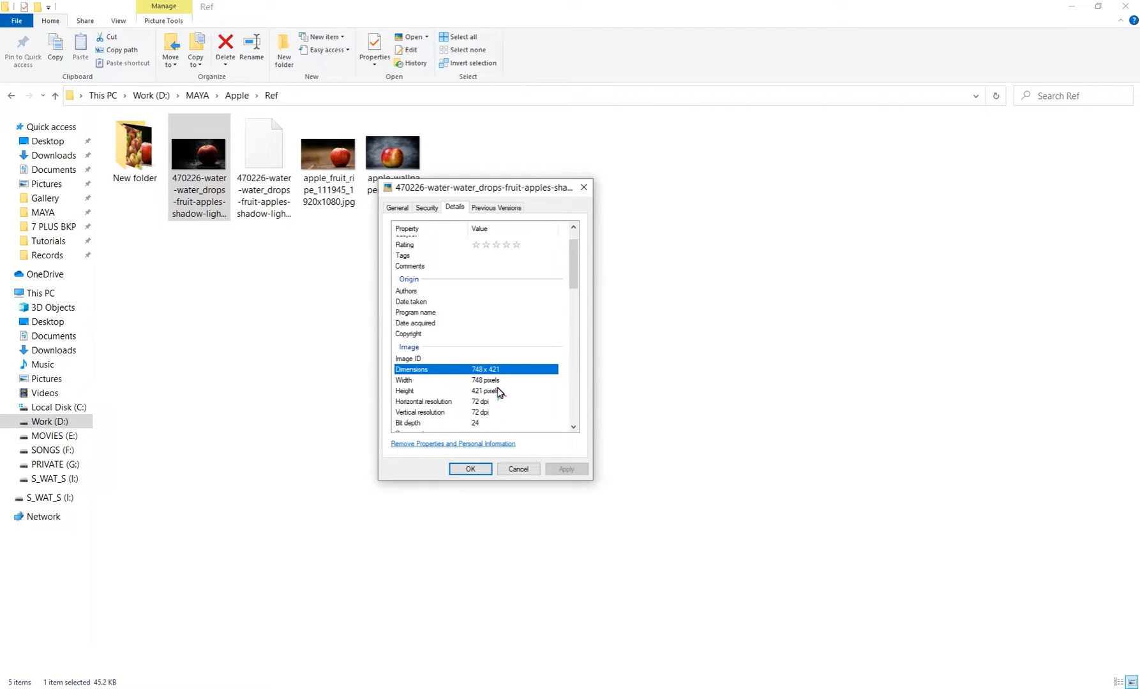
left_click_drag(487, 190, 562, 202)
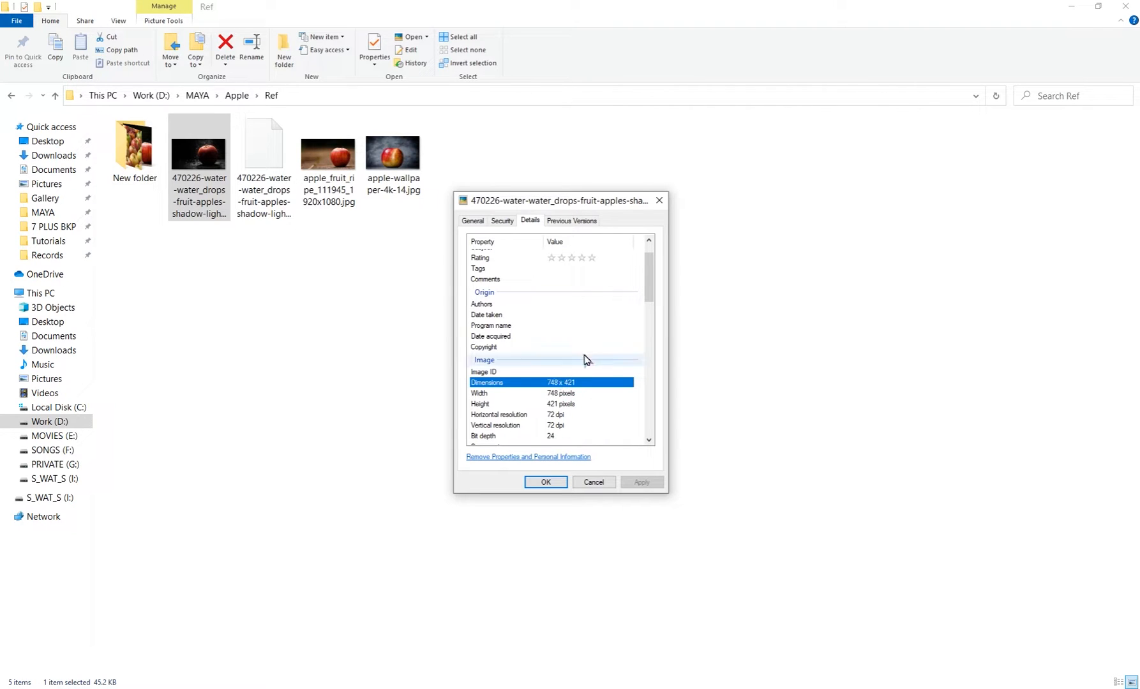
left_click_drag(583, 207, 508, 205)
- Shrink the reference folder window and place the photo's properties dialog beside the apple in Maya
left_click_drag(579, 9, 485, 305)
left_click_drag(524, 194, 646, 211)
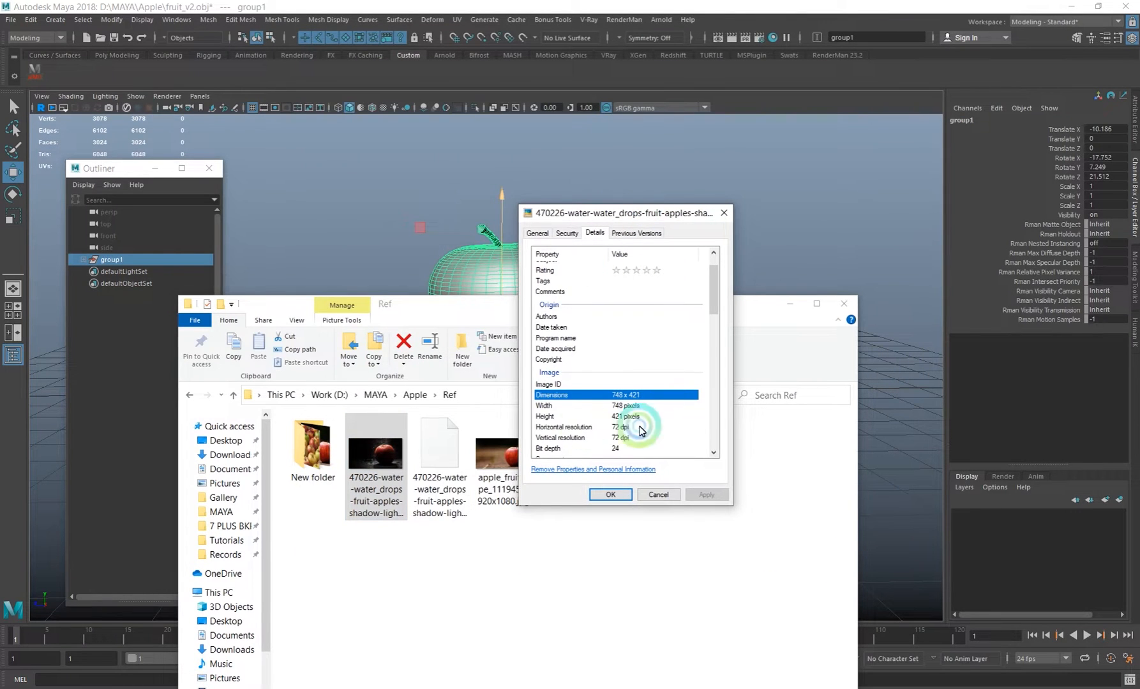
left_click(529, 313)
left_click_drag(529, 312, 750, 335)
left_click_drag(666, 216, 769, 183)
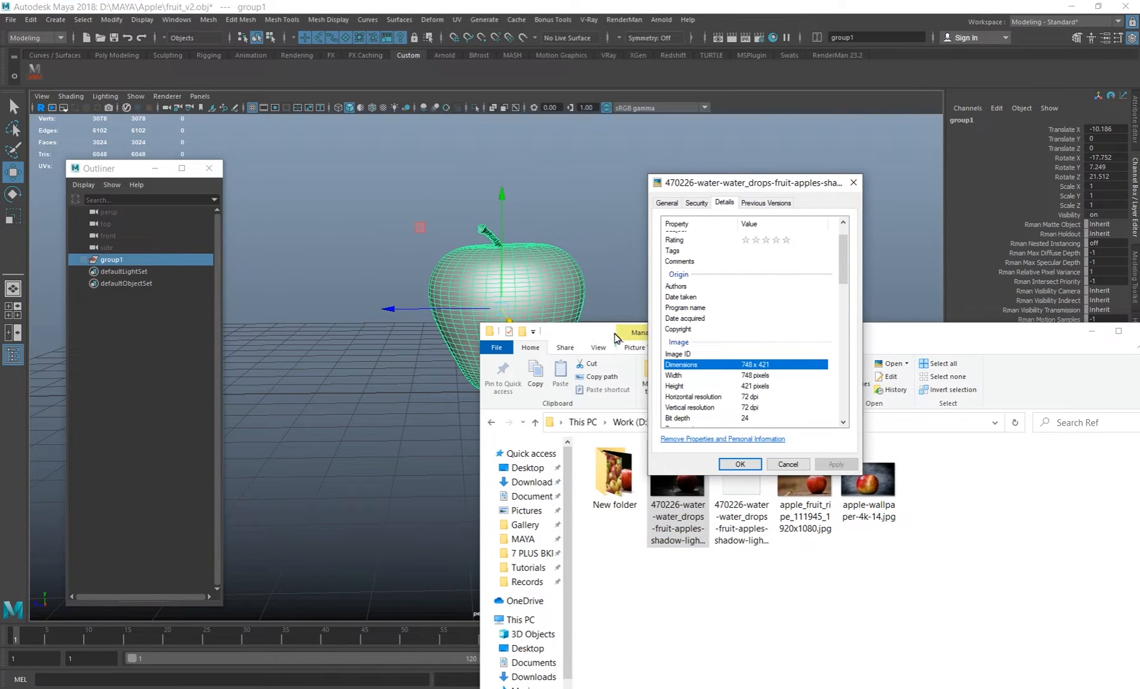
- Minimize the reference folder window and set the scene to render with Arnold Renderer in the Render Settings
left_click(1089, 334)
left_click(745, 37)
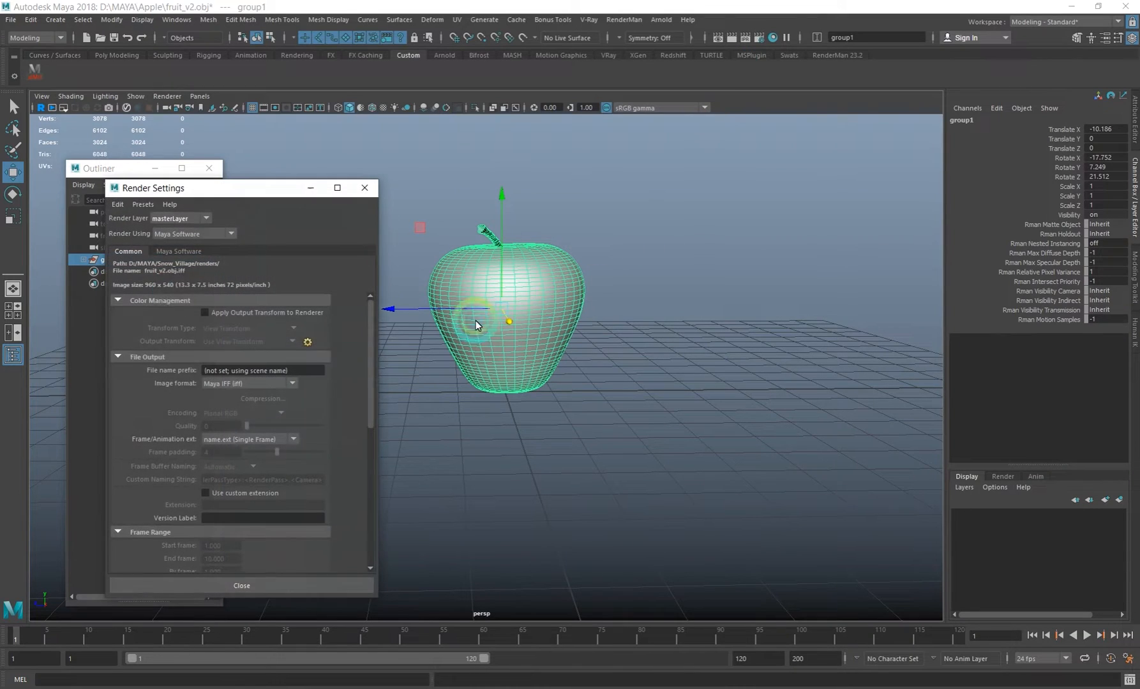
left_click_drag(216, 186, 464, 153)
left_click(438, 191)
left_click(471, 283)
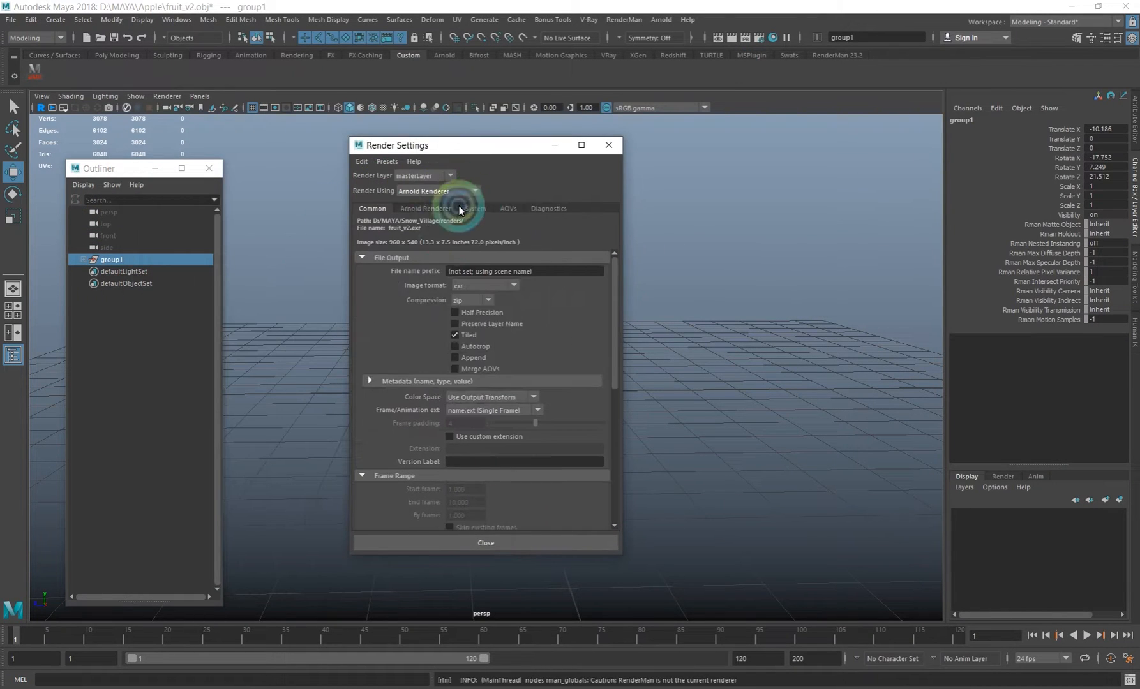
- Set the render image size to 748 pixels wide and 421 pixels high
left_click(544, 270)
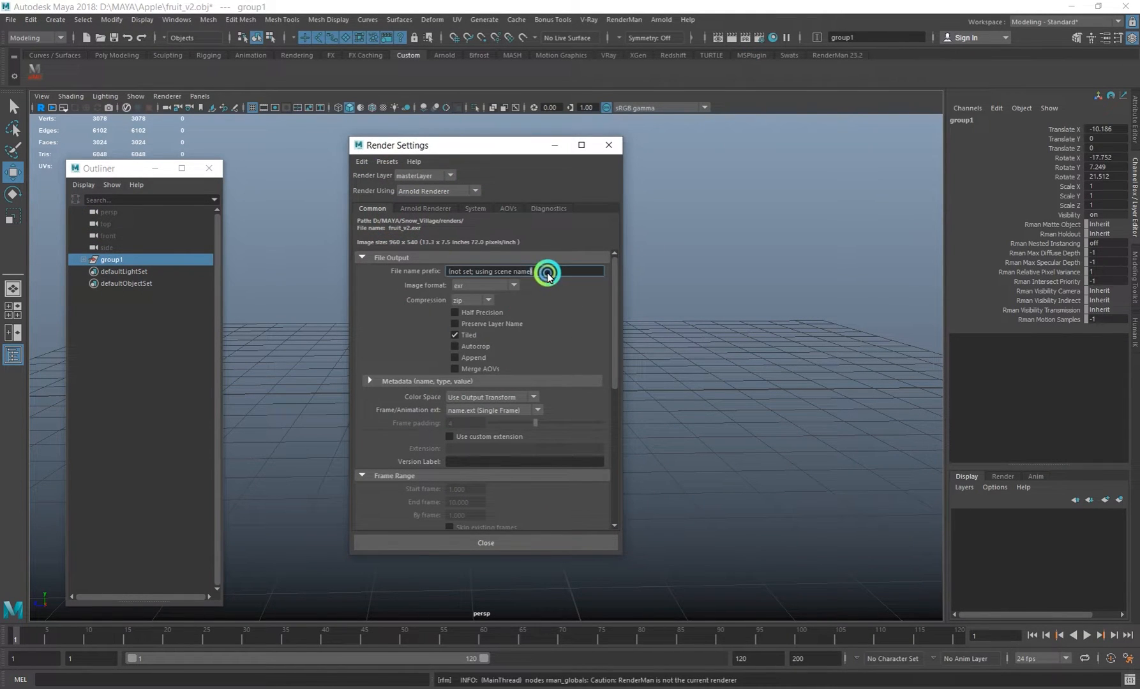
scroll(447, 319, "down", 1)
scroll(397, 290, "up", 1)
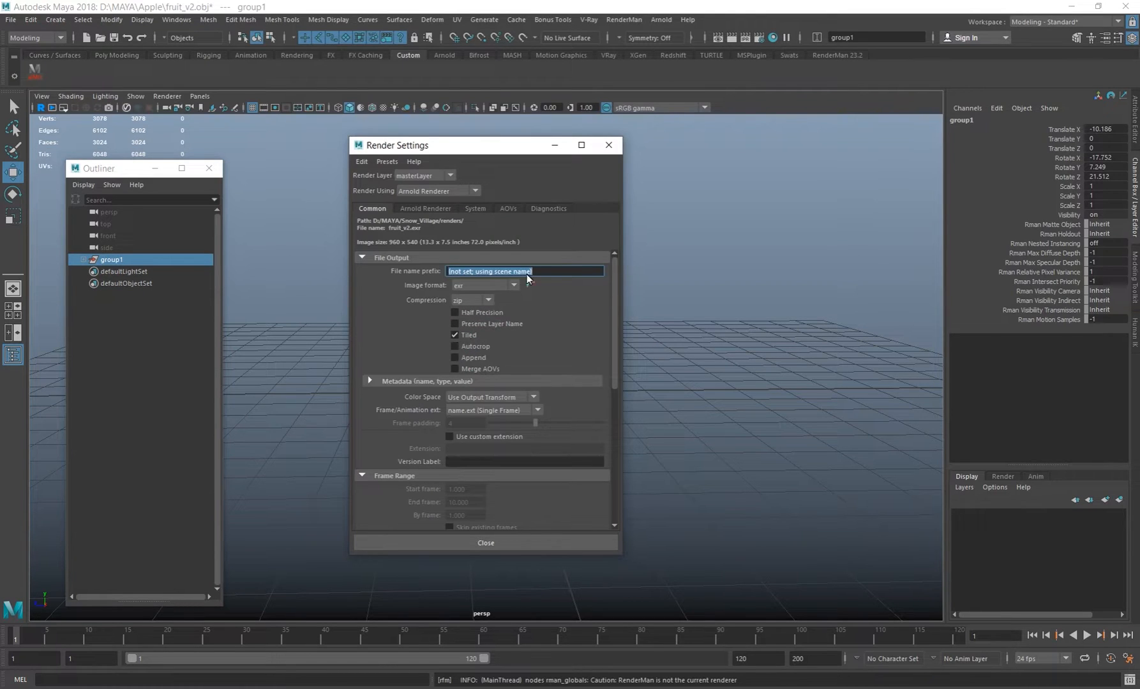
scroll(461, 394, "down", 8)
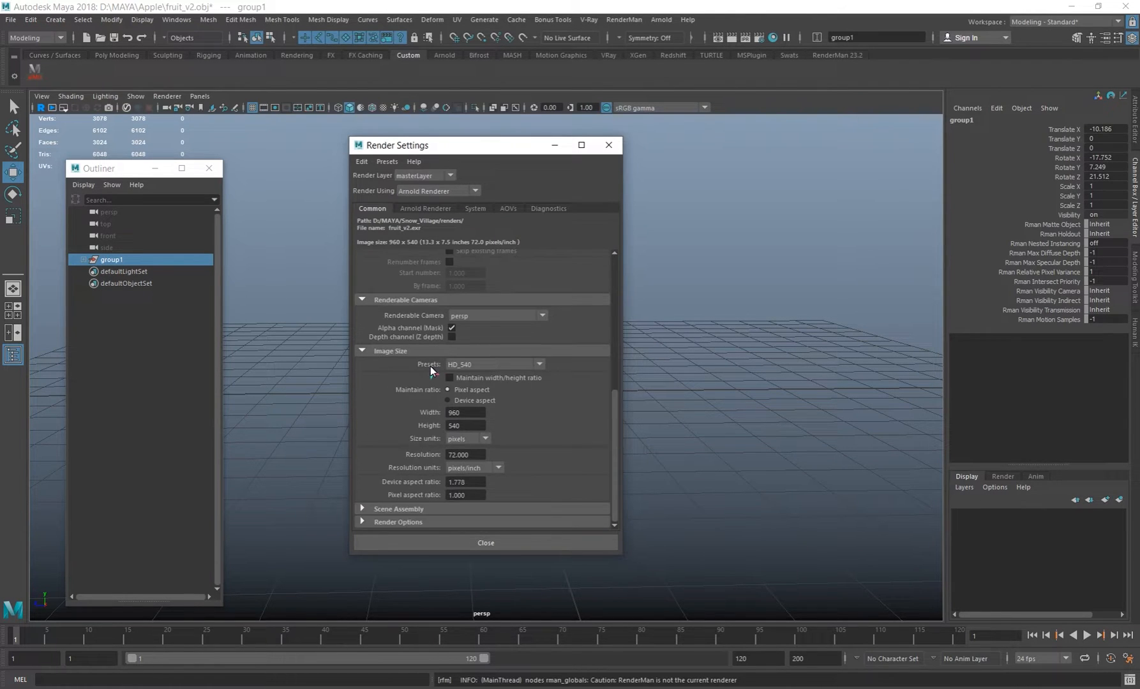
left_click(491, 315)
left_click(535, 321)
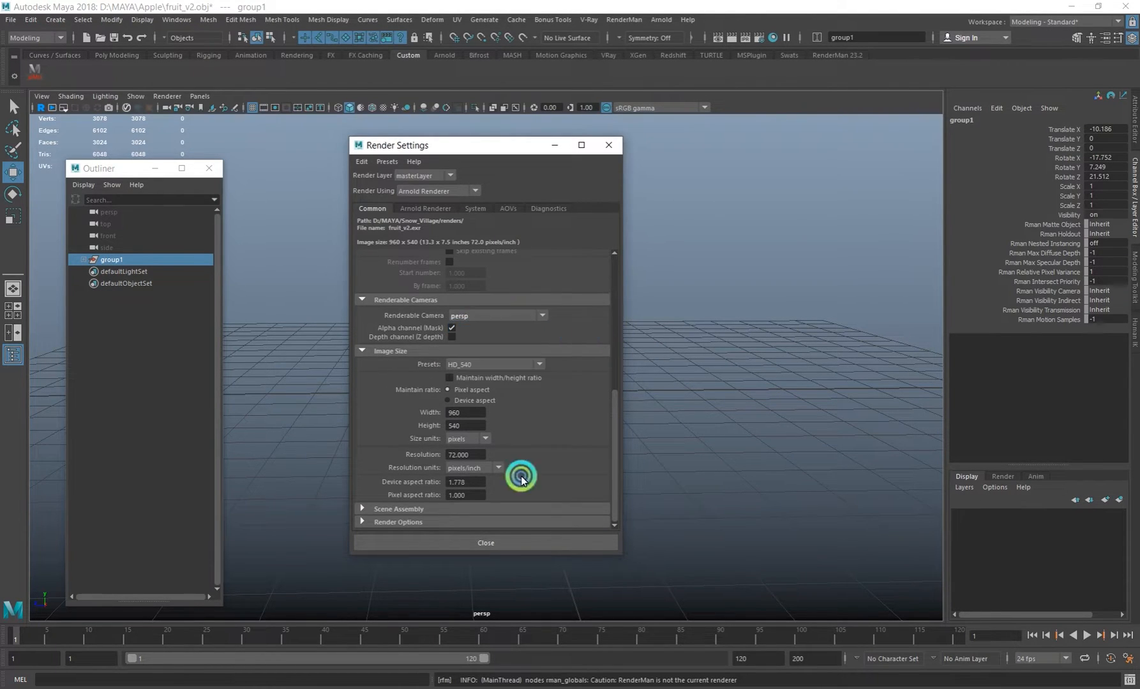
left_click(473, 412)
left_click(301, 400)
key("BackSpace")
key("BackSpace")
key("BackSpace")
type("748")
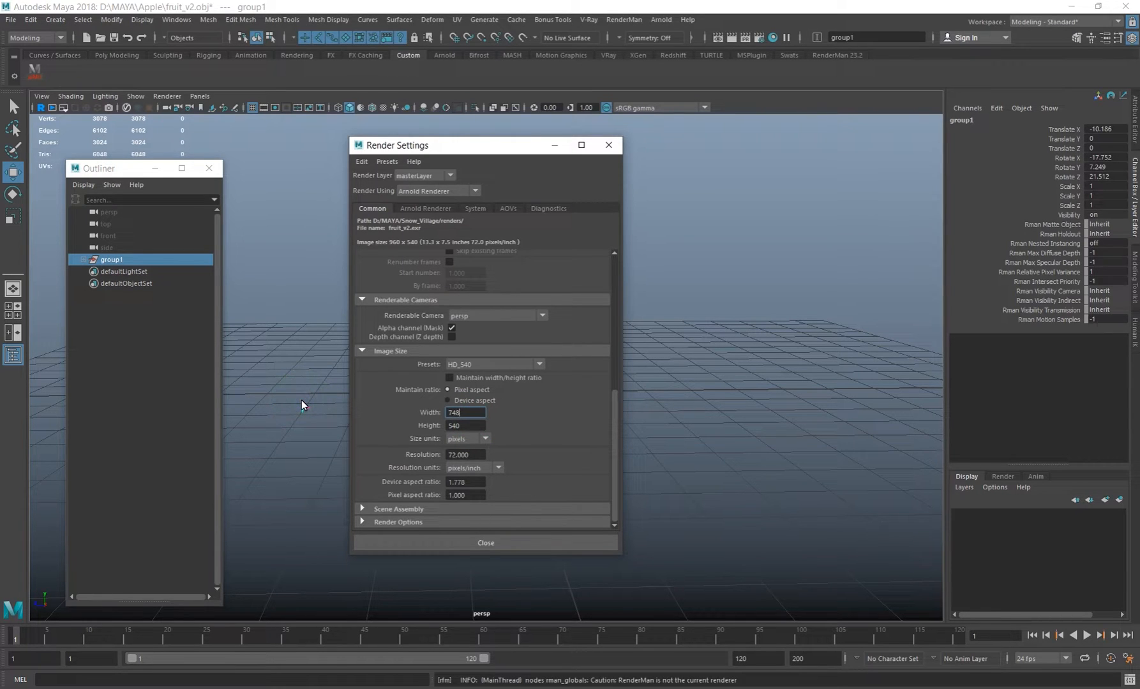
key("Tab")
type("421")
key("Return")
- Move the Render Settings window off the apple and create a new camera in the scene
left_click_drag(562, 145, 700, 171)
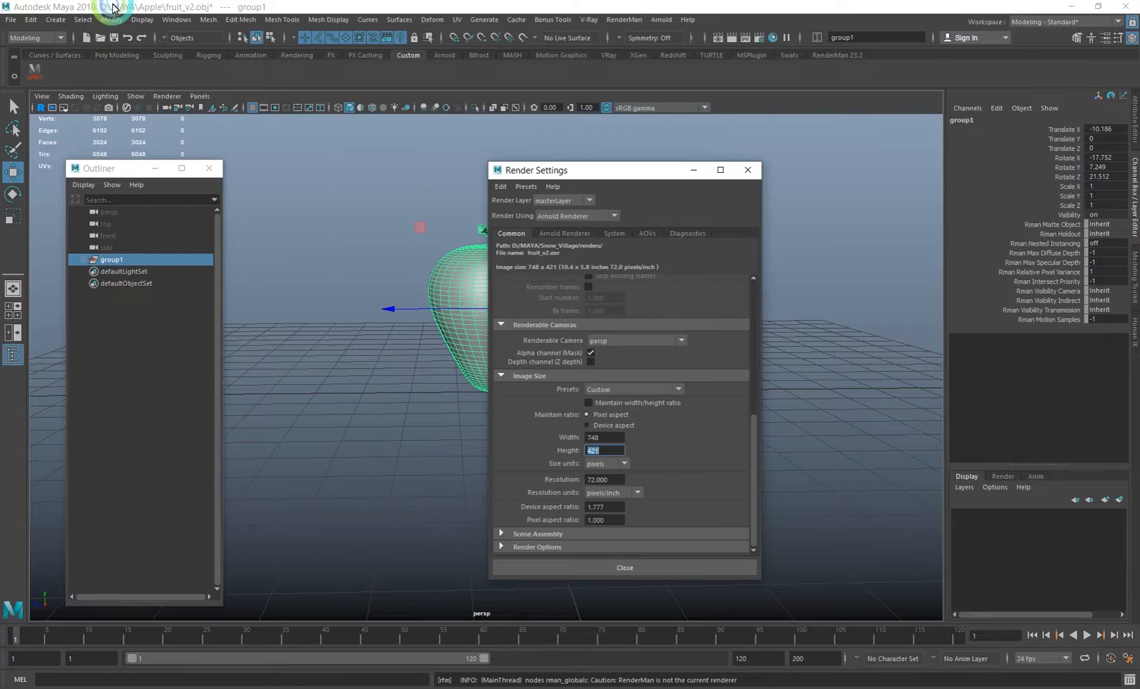
left_click(55, 19)
mouse_move(145, 96)
left_click(220, 97)
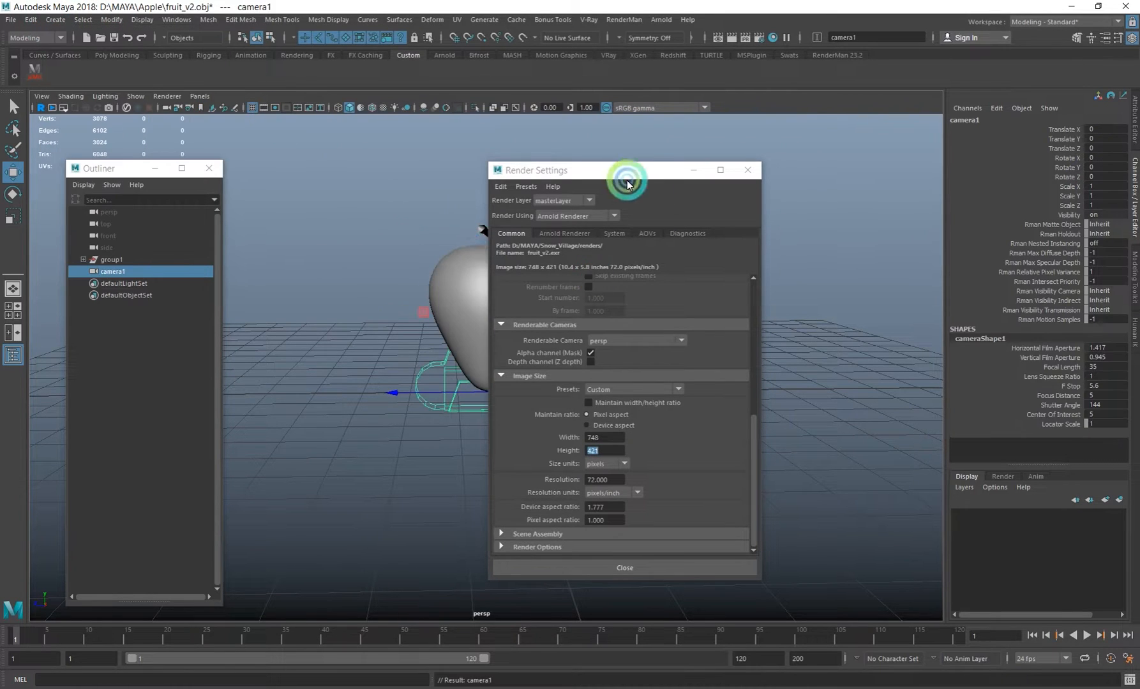
- Look through the new camera and pull it back so the whole apple is framed near the center
left_click_drag(627, 173, 741, 214)
left_click(201, 96)
mouse_move(255, 112)
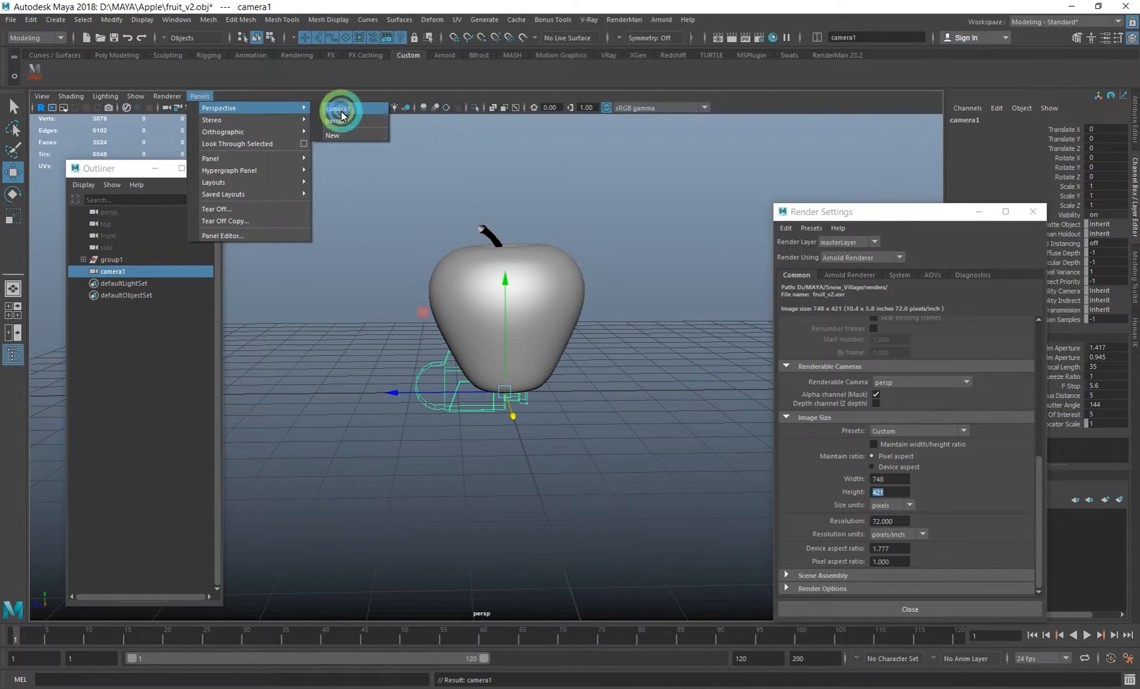
left_click(328, 121)
scroll(314, 192, "down", 10)
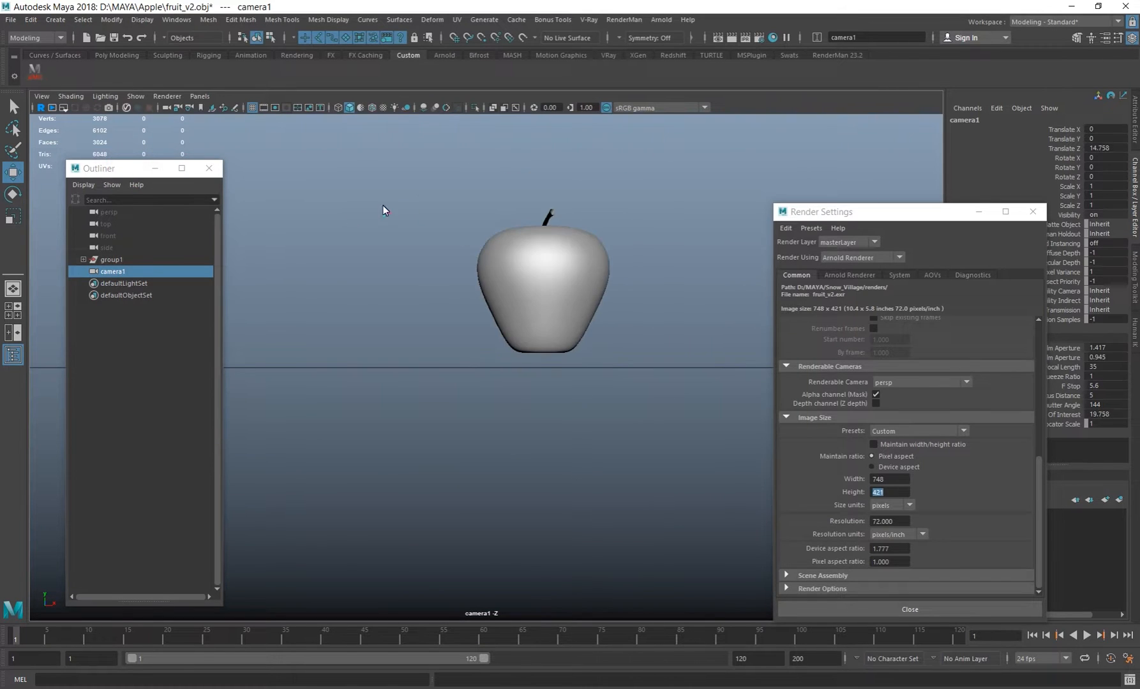
middle_click_drag(410, 186, 395, 235, "alt")
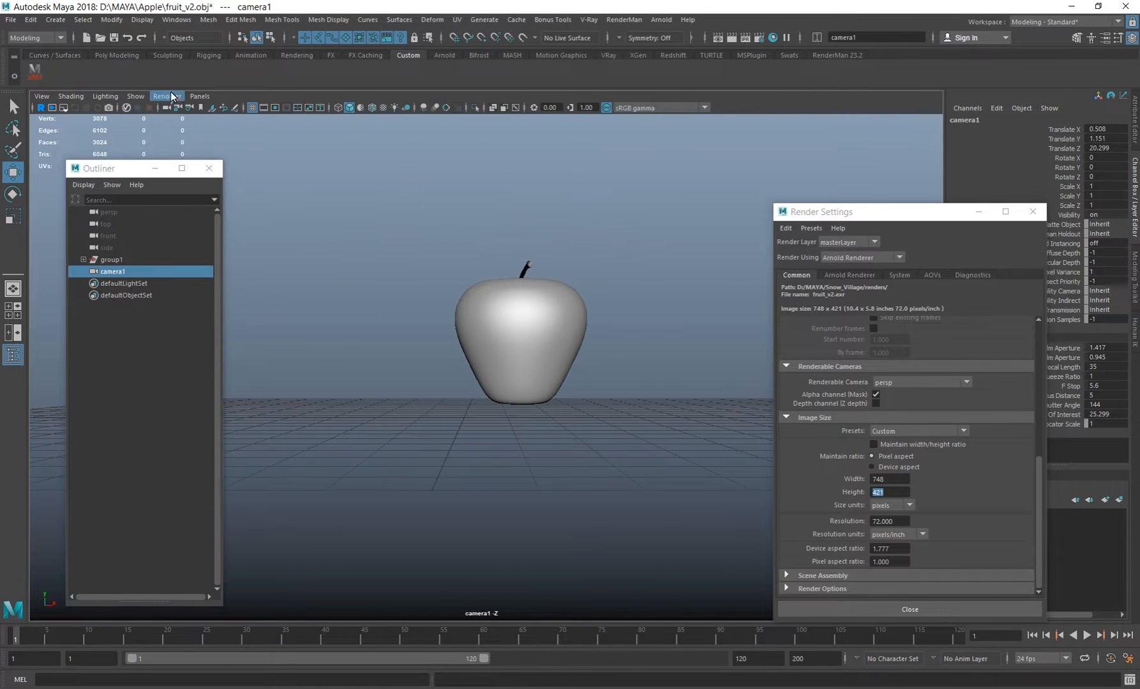
- Show the resolution gate in the camera view, and close the Outliner and the Render Settings
left_click(275, 110)
left_click(209, 168)
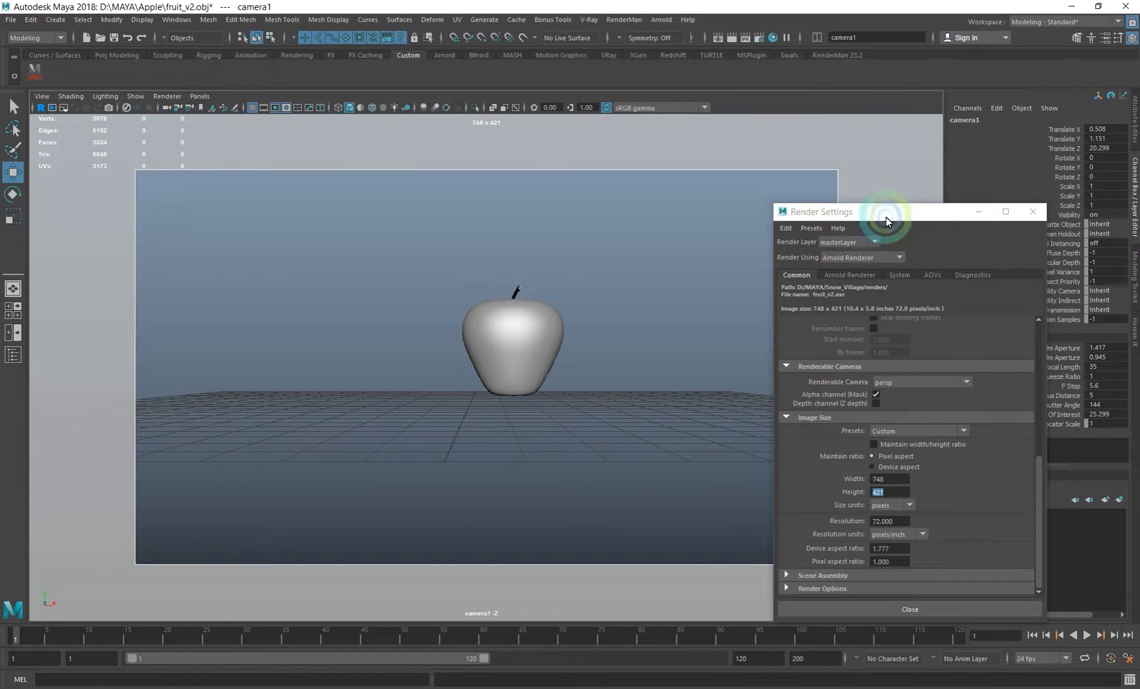
left_click_drag(886, 217, 670, 225)
left_click(814, 223)
- Bring the camera closer to the apple and tilt it down slightly, to about -9 in Rotate X and 3.2 in Rotate Y
middle_click_drag(466, 344, 511, 382, "alt")
right_click_drag(512, 382, 561, 388, "alt")
left_click_drag(560, 386, 529, 344, "alt")
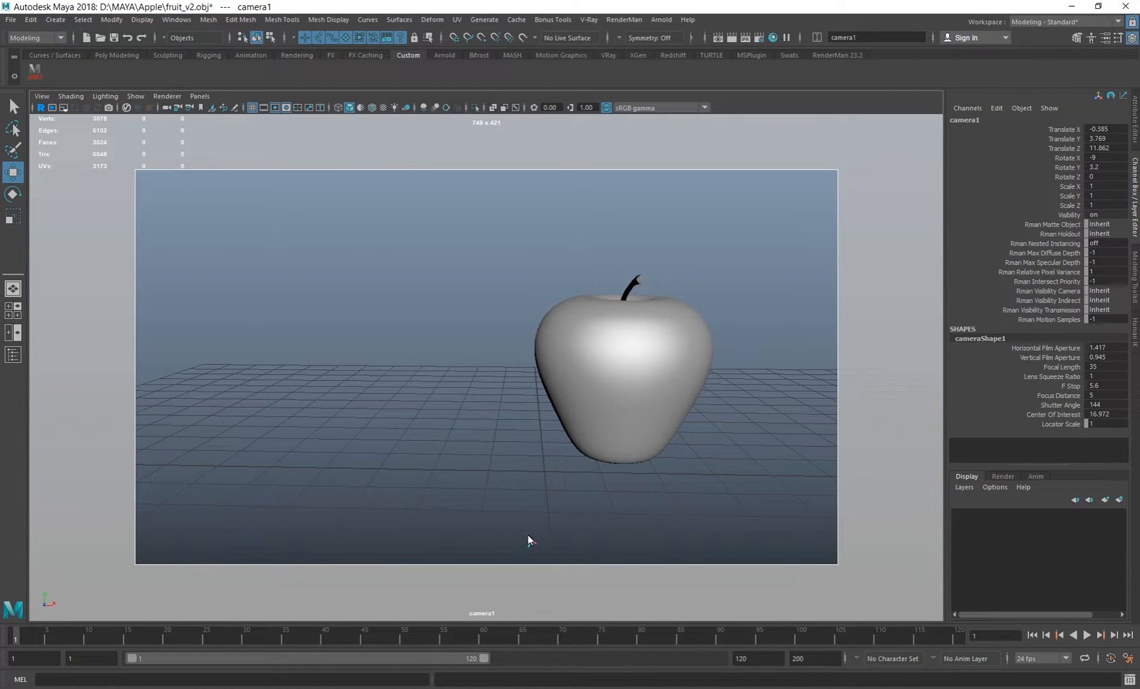
- Import the 748x421 water-drop apple JPG from D:\MAYA\Apple\Ref as the camera's image plane and set its color space to sRGB
left_click(212, 110)
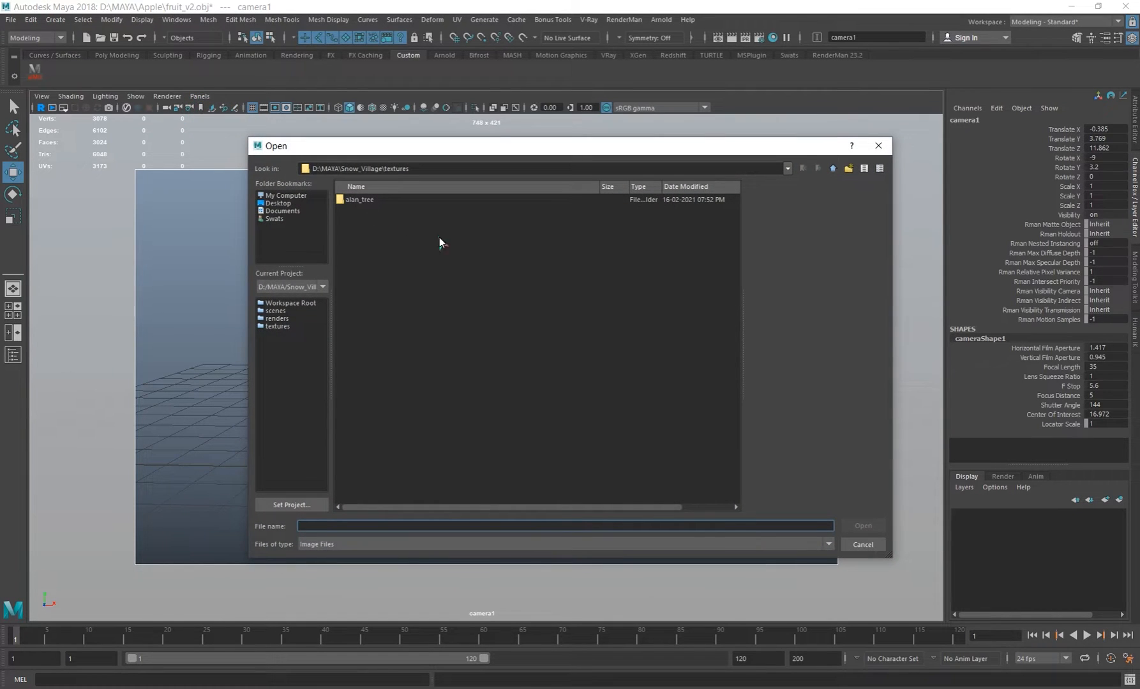
left_click(874, 152)
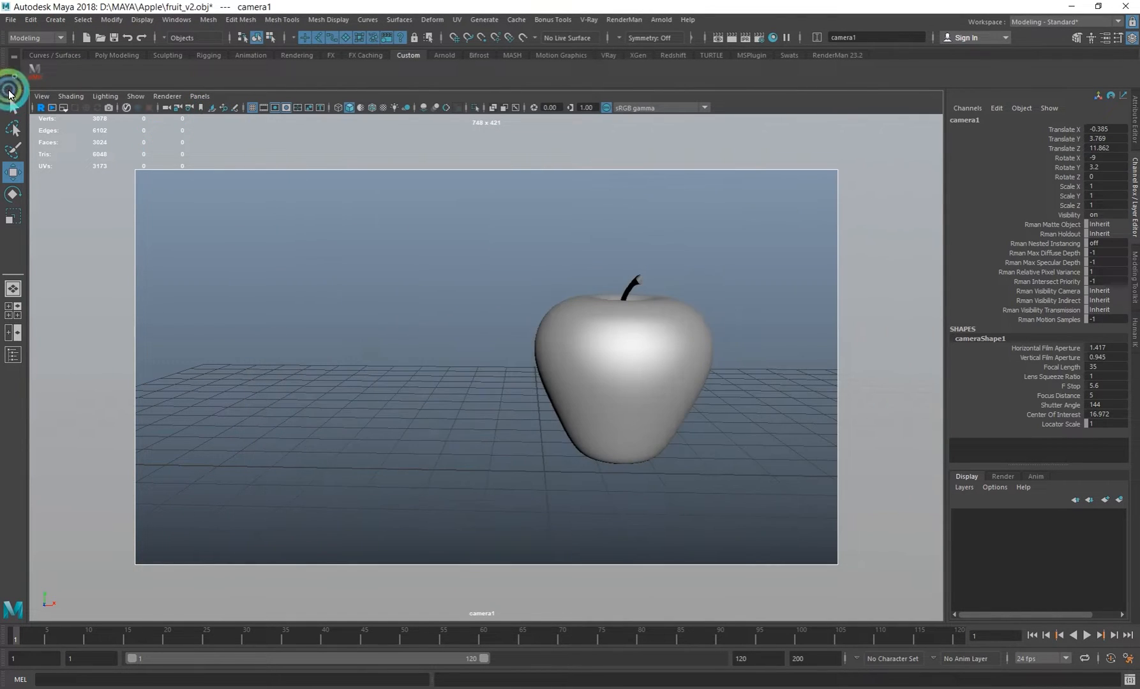
left_click(41, 96)
left_click(140, 359)
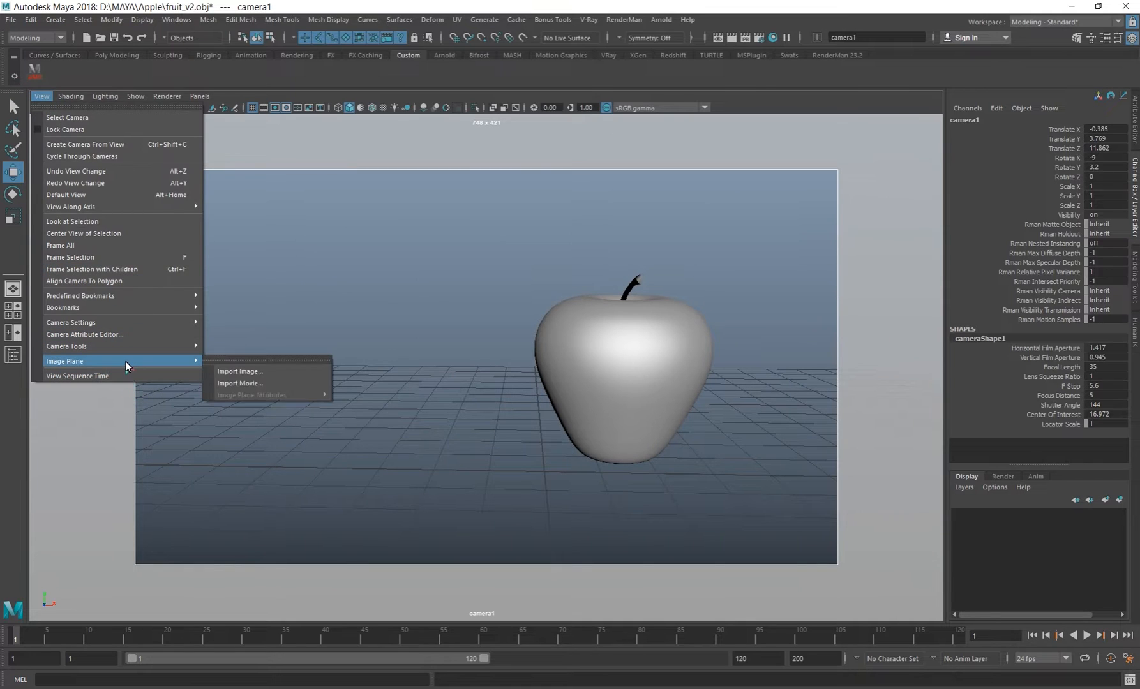
left_click(287, 367)
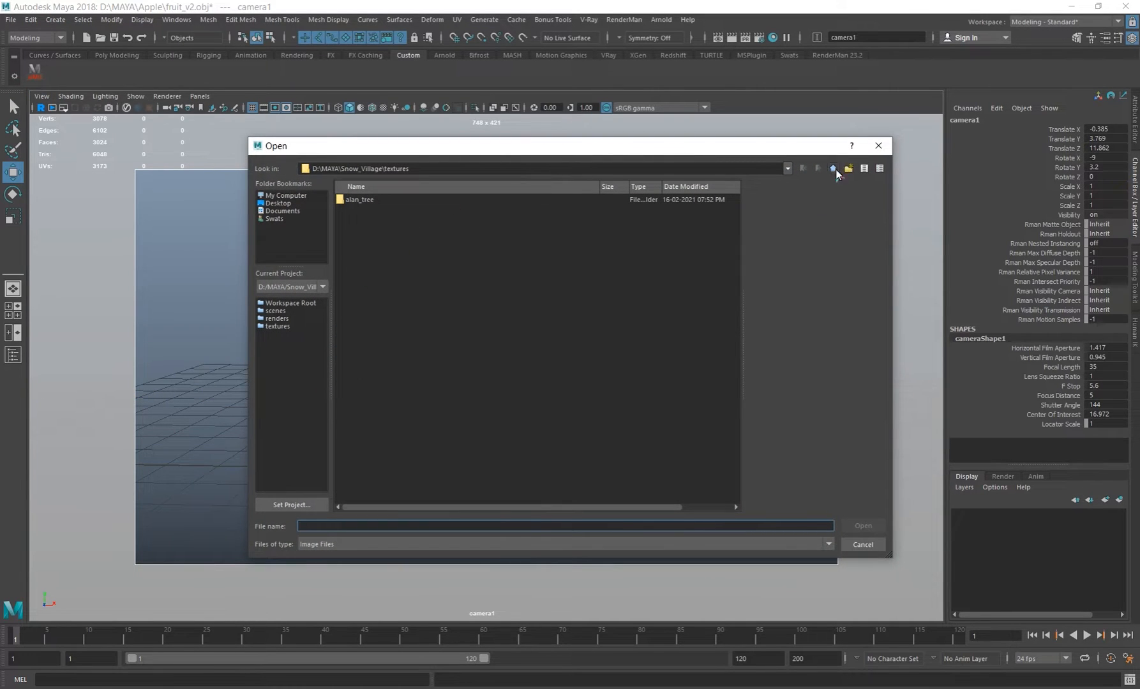
left_click(834, 169)
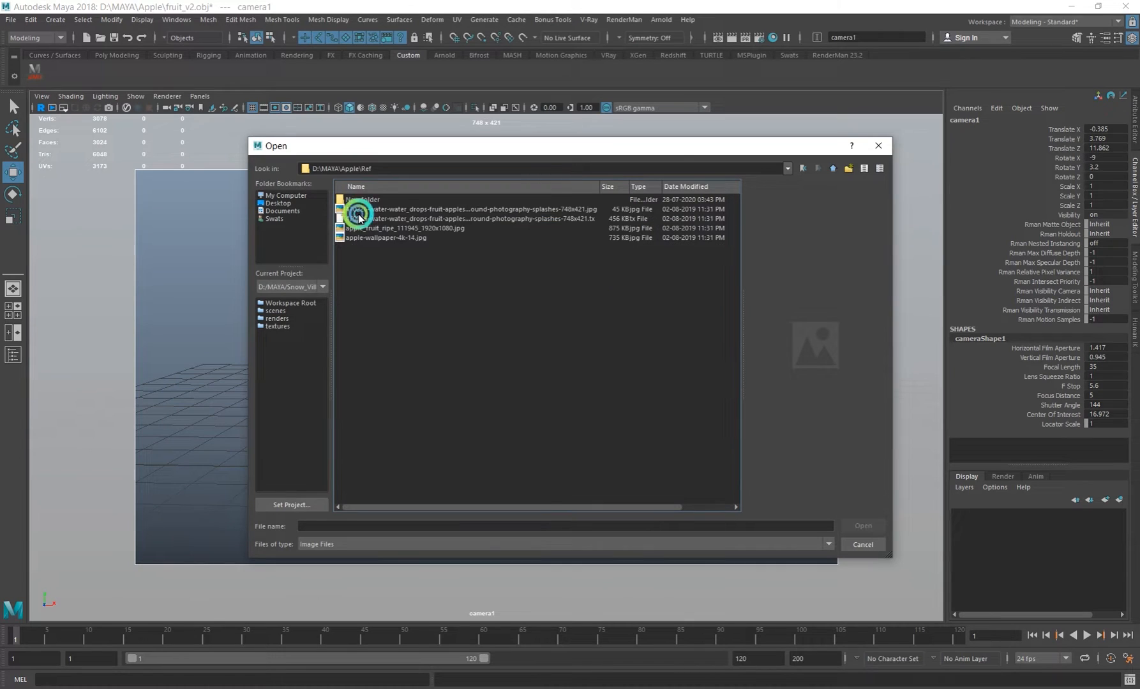
left_click(357, 209)
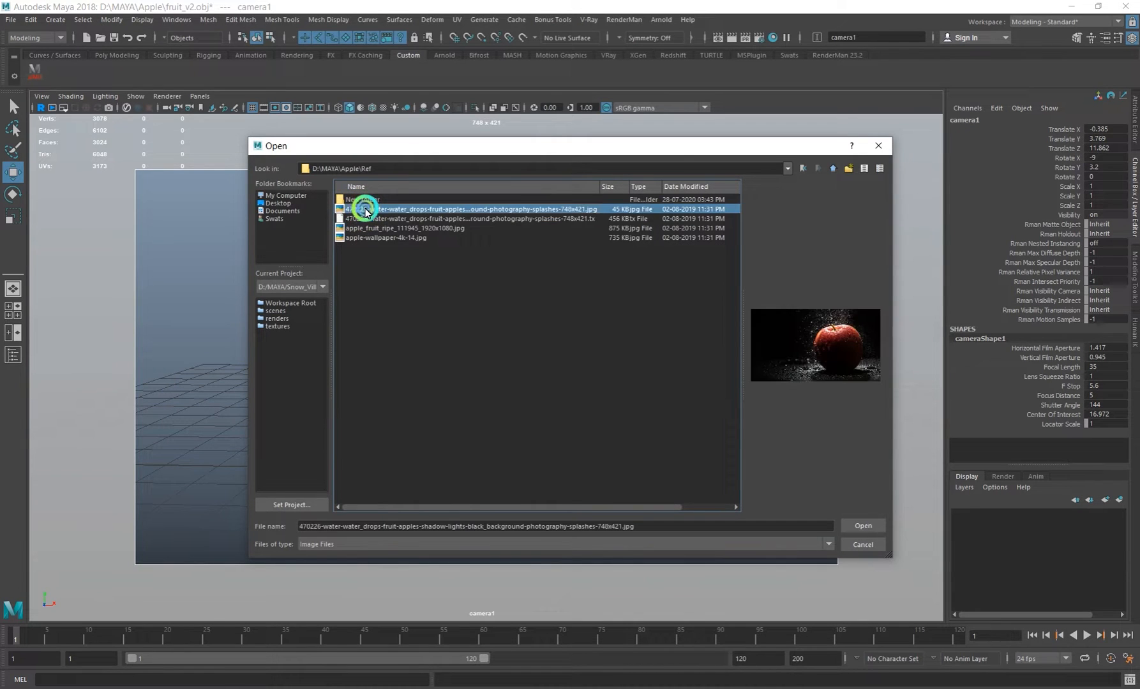
left_click(863, 527)
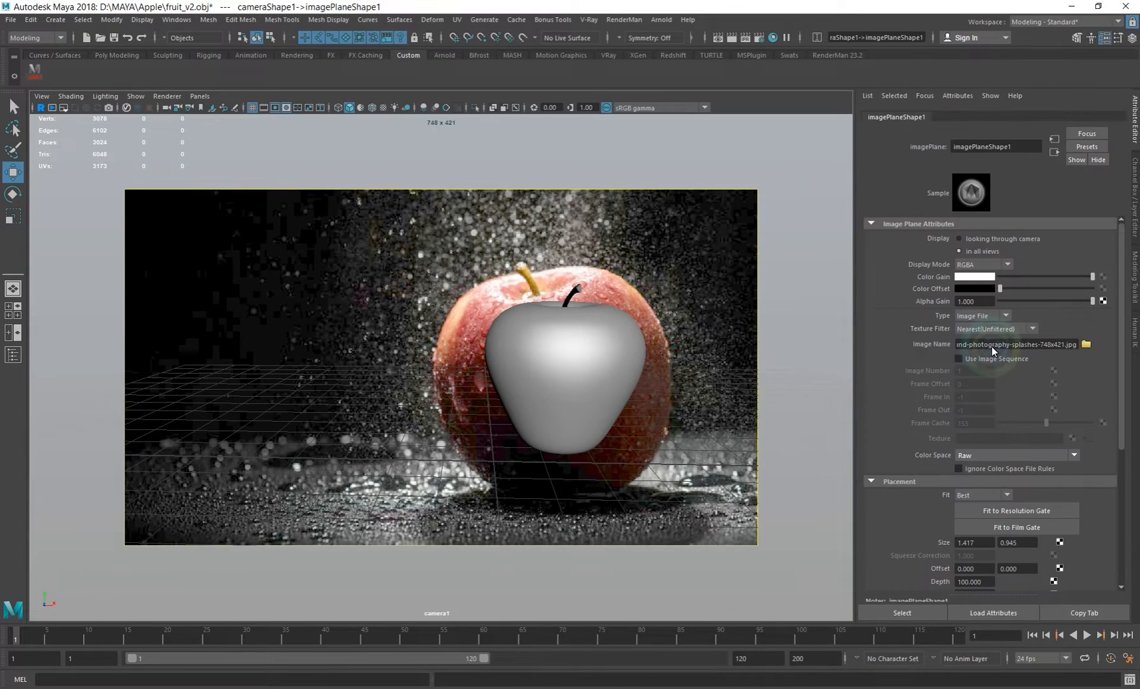
left_click(983, 454)
left_click(986, 564)
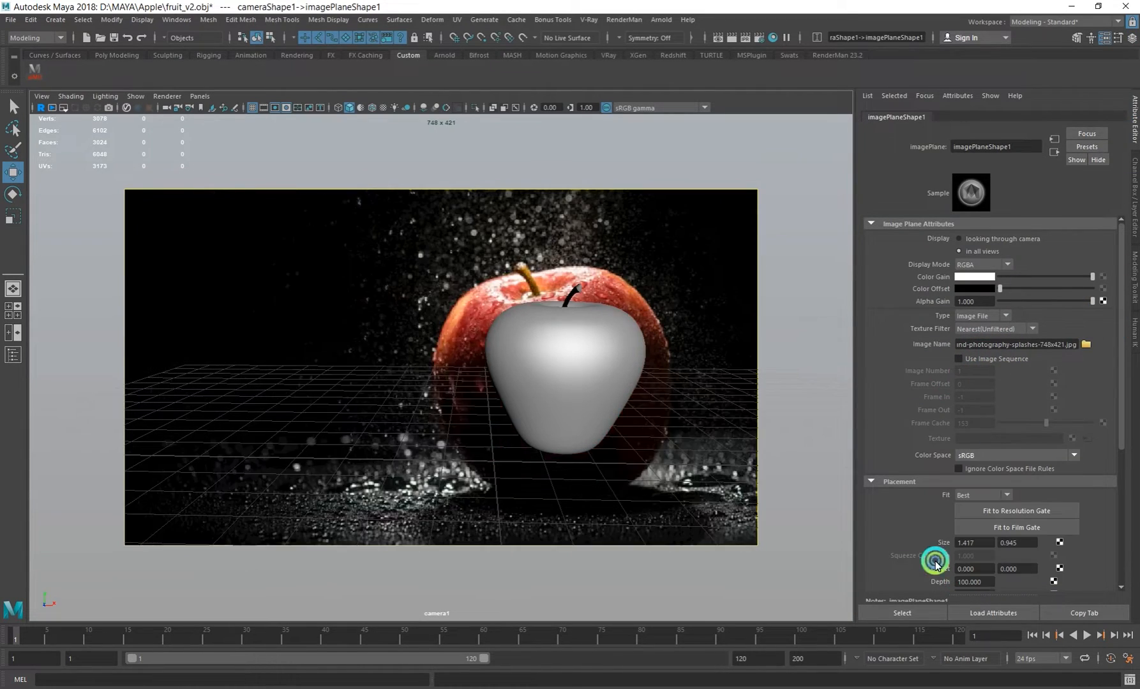
- Select the apple mesh and adjust the camera until the model overlaps the apple in the photo
left_click_drag(549, 370, 641, 367, "alt")
left_click(566, 352)
left_click_drag(566, 352, 589, 378, "alt")
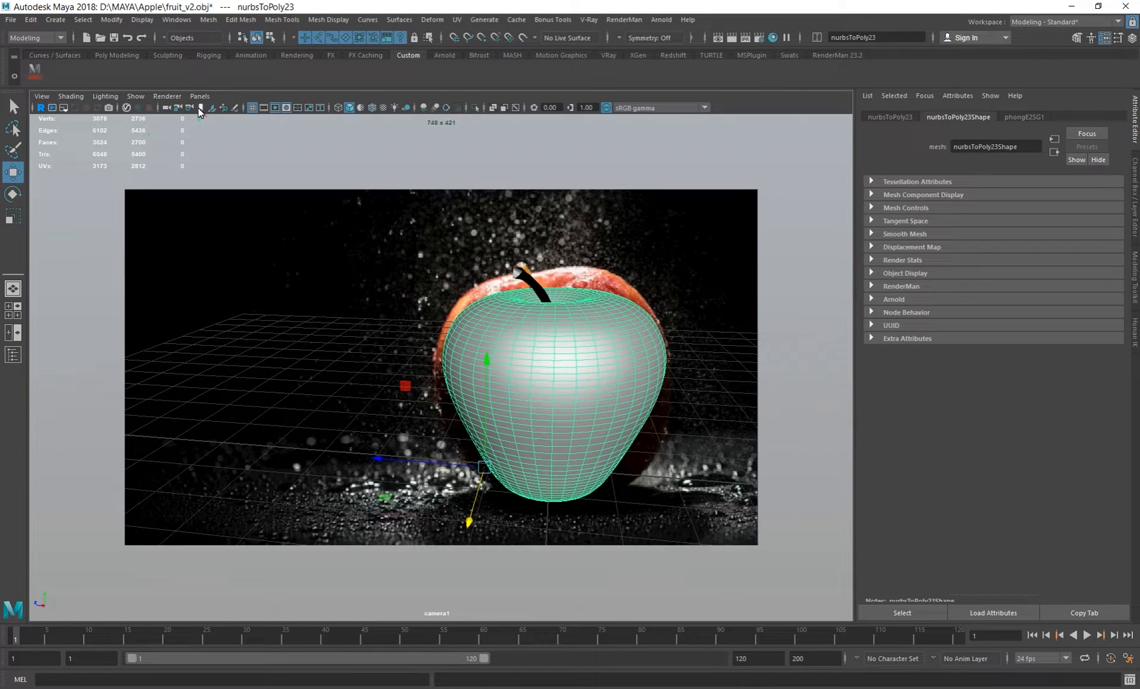
- Set the camera's focal length to 85 and pull the camera back until the model fits the photographed apple again
left_click(983, 265)
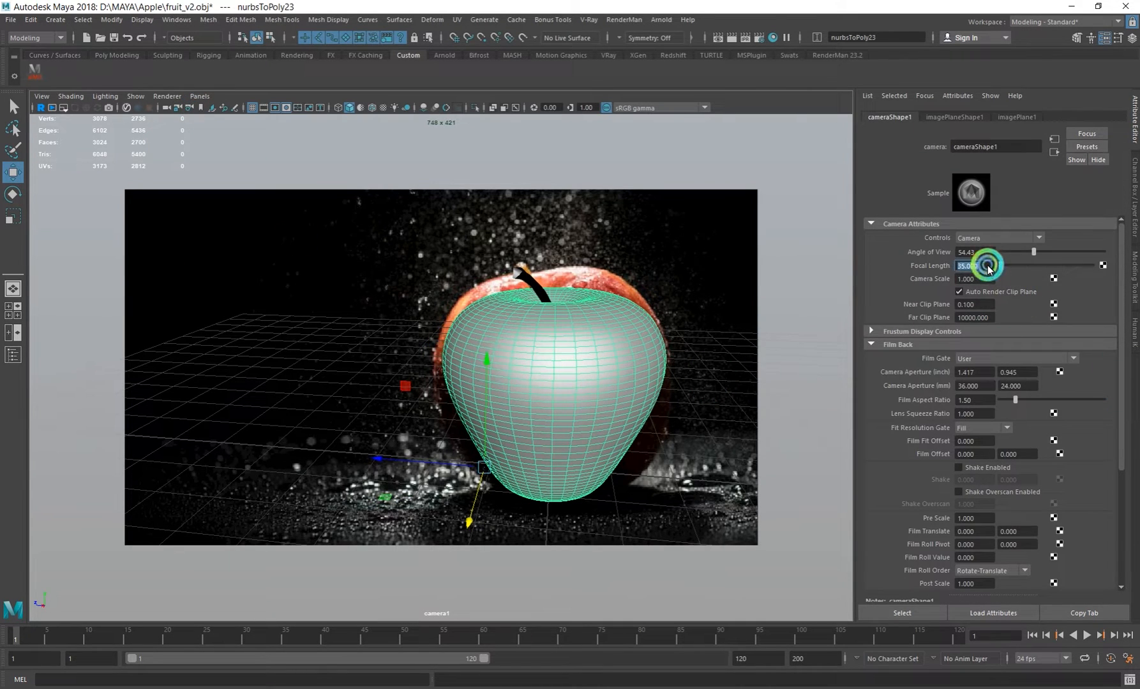
type("85")
key("Return")
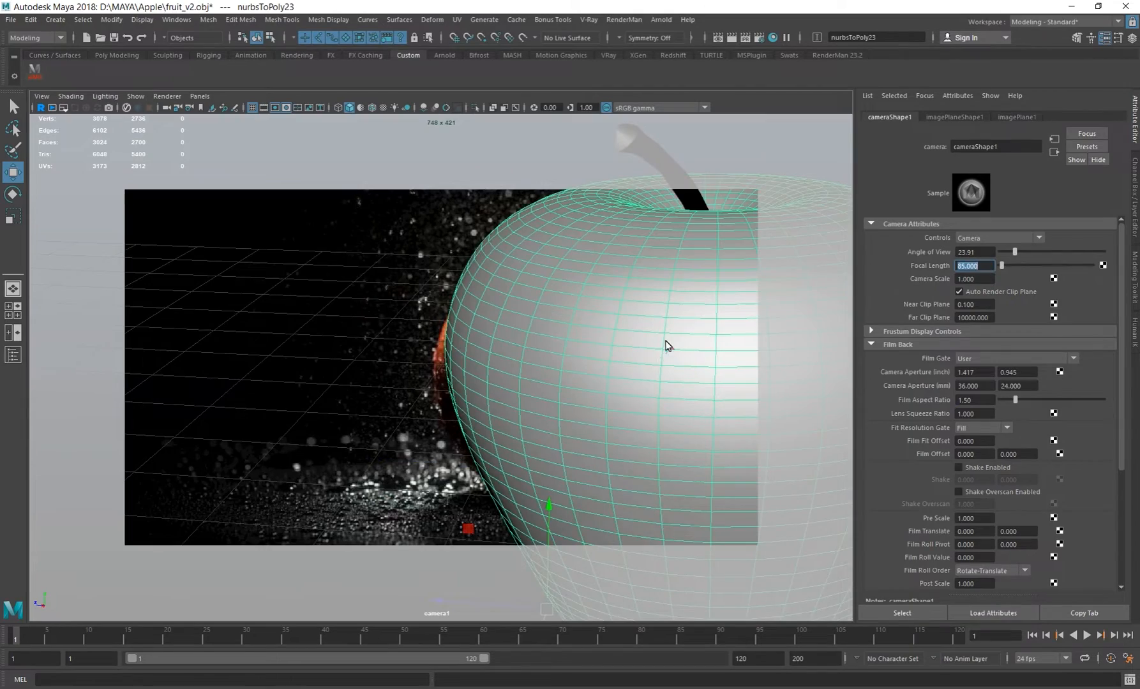
right_click_drag(666, 345, 491, 331, "alt")
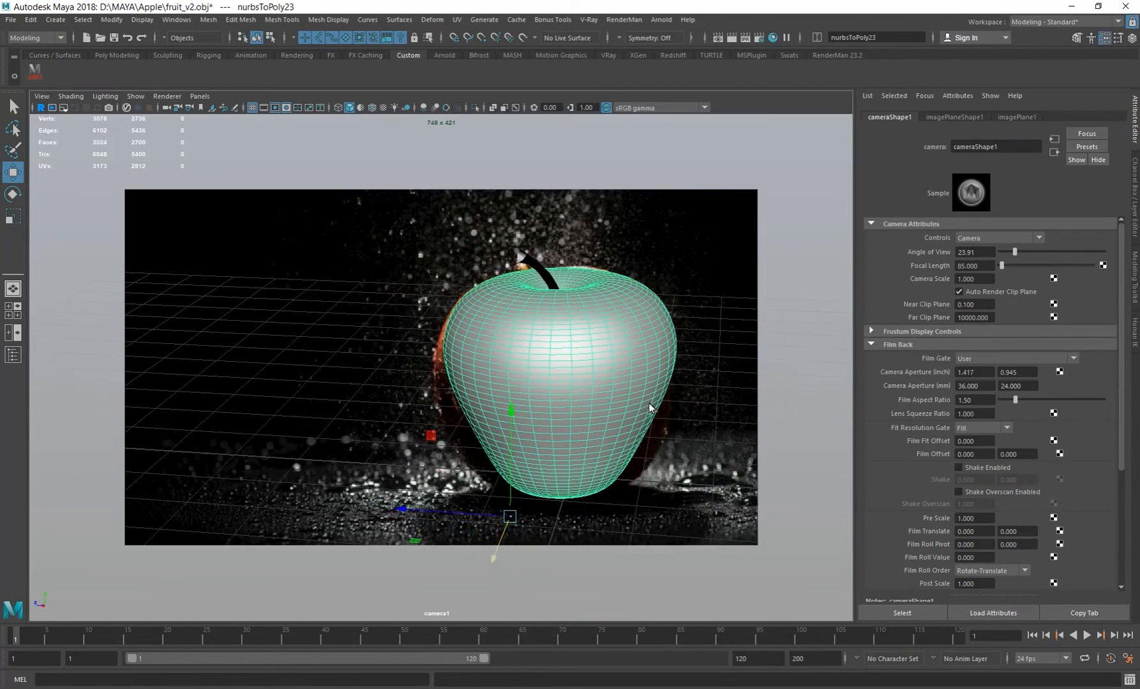
left_click_drag(650, 407, 619, 377, "alt")
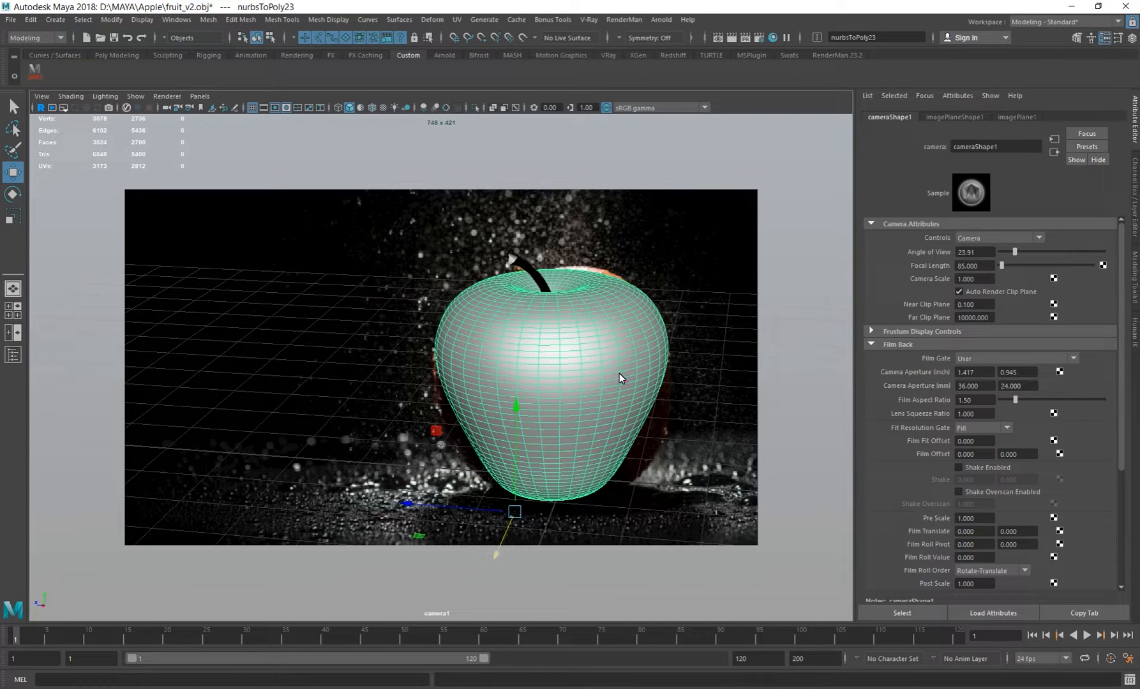
- Rotate, move and slightly scale up the apple mesh to align it with the apple in the photo
key("e")
left_click_drag(486, 416, 539, 458)
key("w")
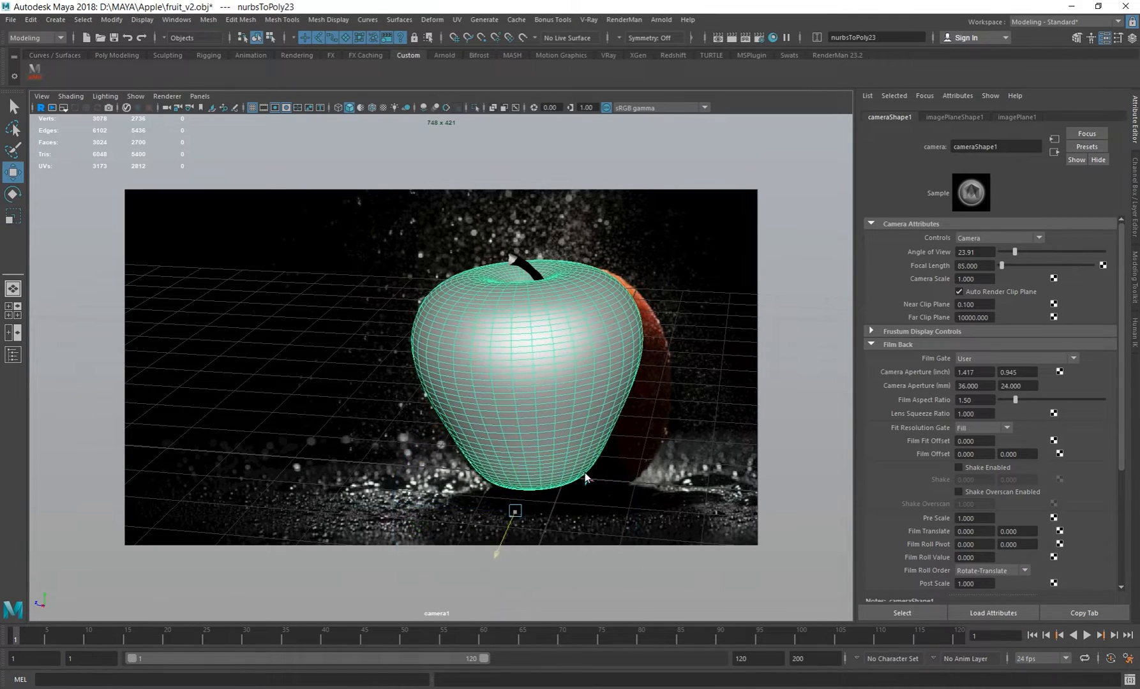
left_click_drag(515, 511, 543, 519)
key("e")
left_click_drag(503, 440, 501, 436)
key("w")
middle_click_drag(571, 466, 577, 448)
key("r")
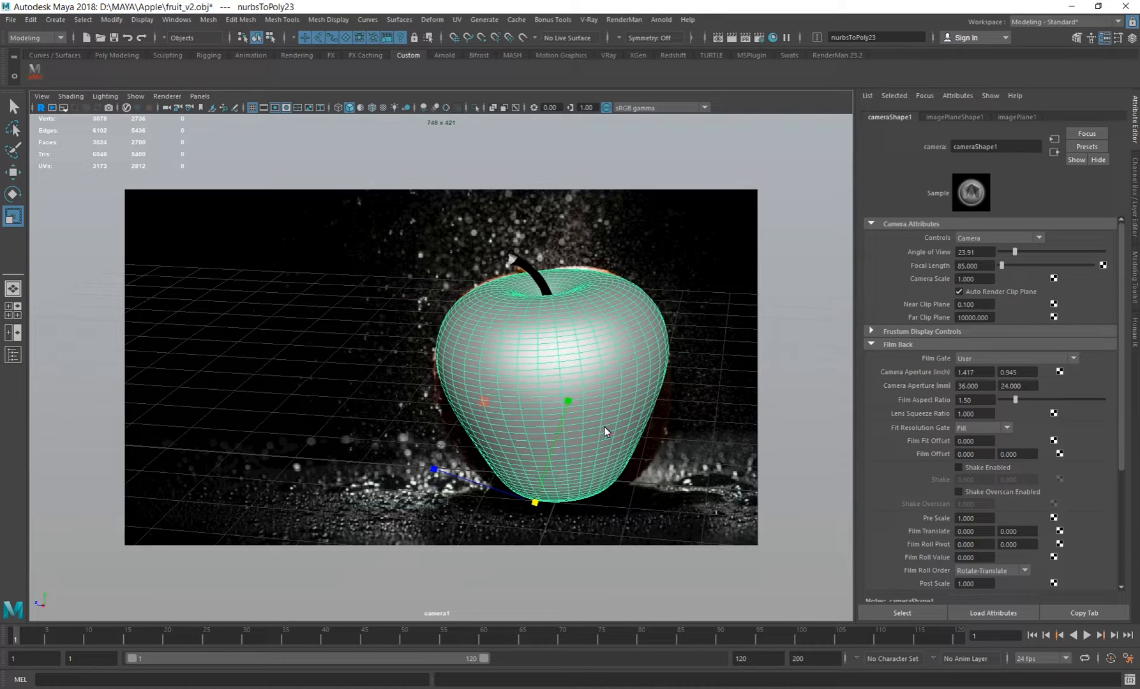
middle_click_drag(605, 427, 609, 428)
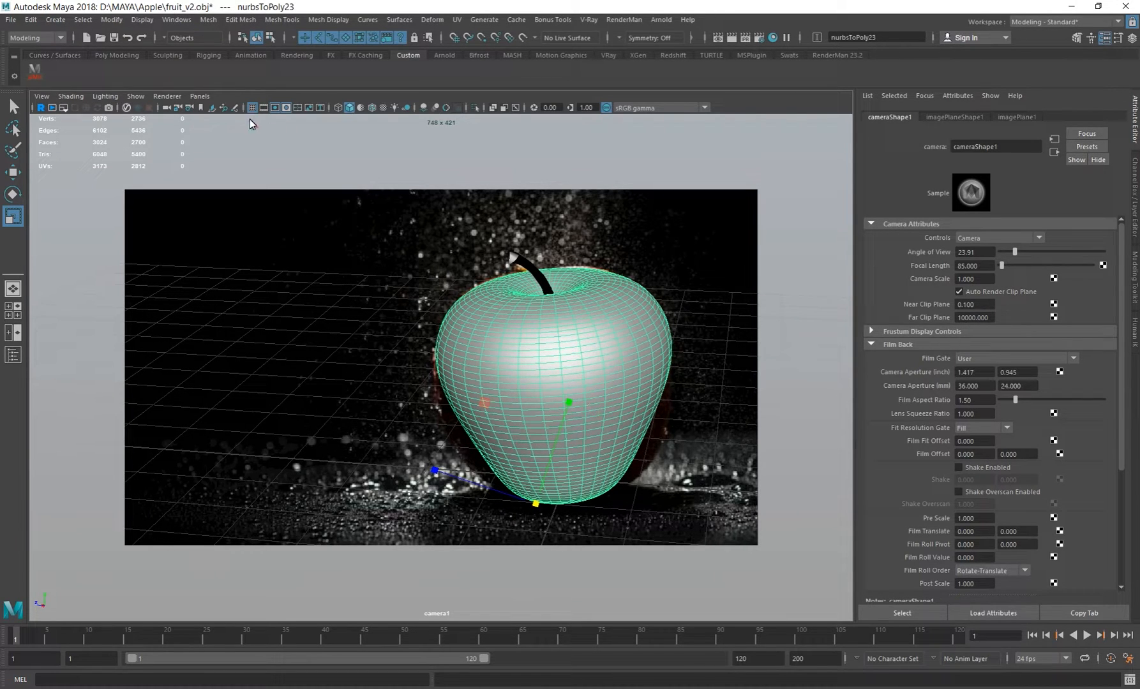
- Examine the apple mesh, the camera and the image plane from several angles in the perspective view
key("space")
left_click_drag(298, 298, 392, 326)
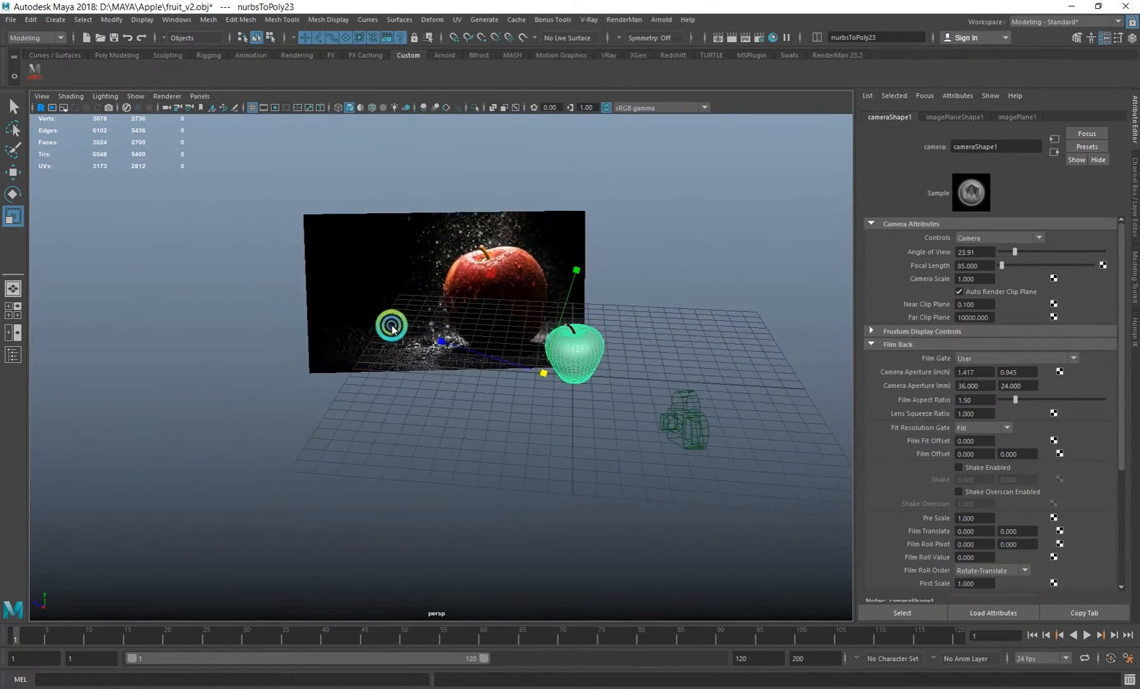
middle_click_drag(446, 323, 387, 303, "alt")
right_click_drag(387, 303, 539, 299, "alt")
middle_click_drag(539, 261, 393, 293, "alt")
left_click_drag(393, 294, 430, 297, "alt")
right_click_drag(421, 275, 522, 313, "alt")
middle_click_drag(408, 255, 524, 293, "alt")
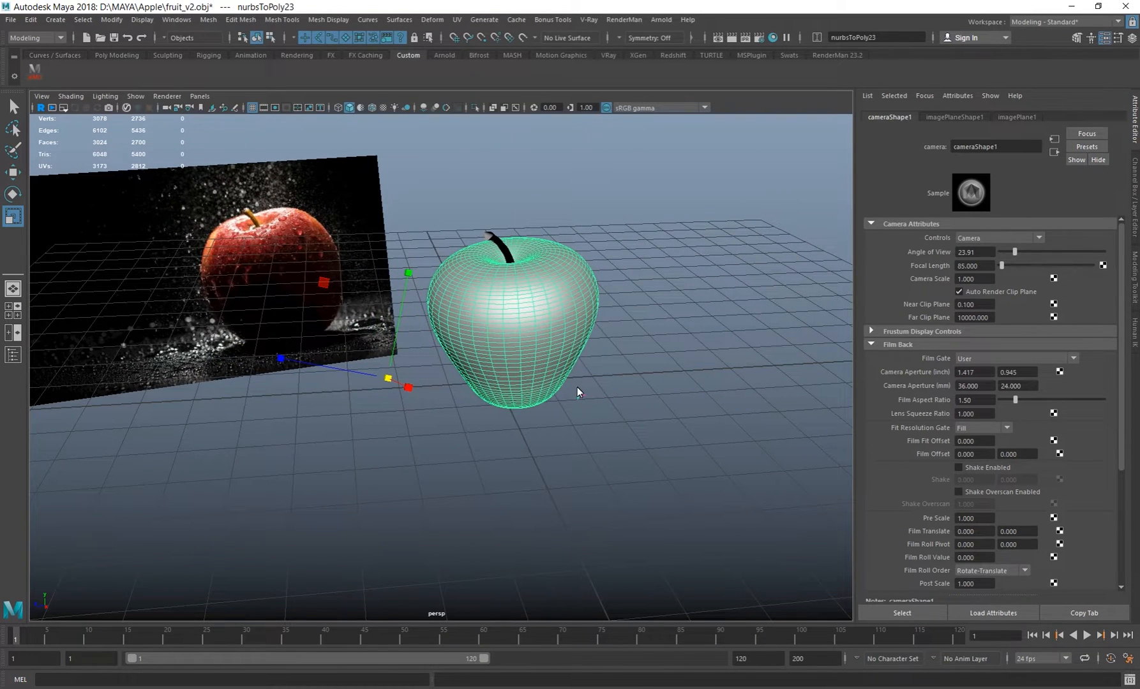
left_click_drag(577, 386, 573, 358, "alt")
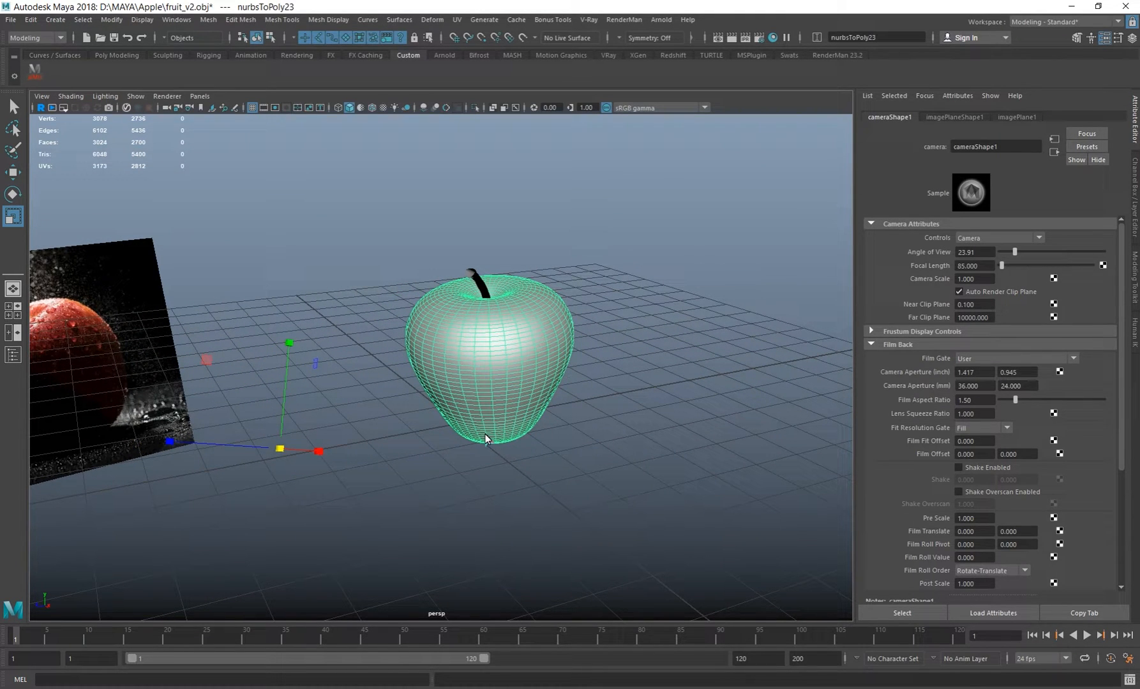
left_click_drag(500, 363, 454, 416, "alt")
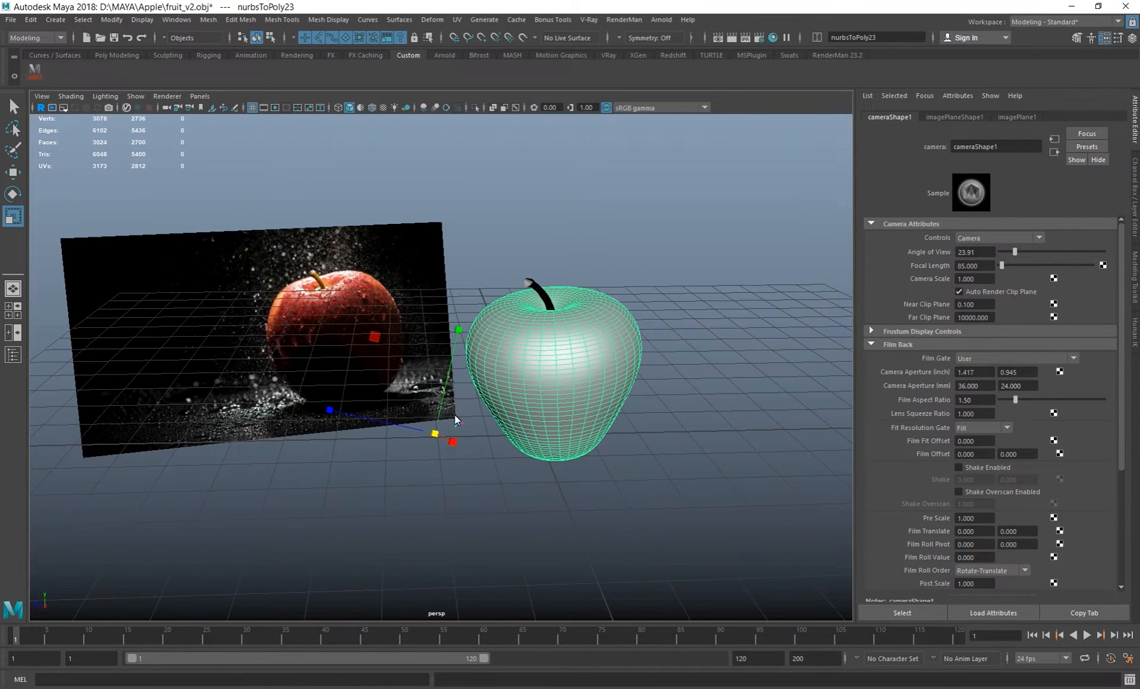
middle_click_drag(608, 421, 594, 412, "alt")
- In the side view, place a vertical distance measurement about 7.56 units long, running upward from the base of the apple
key("space")
left_click_drag(560, 344, 592, 358)
key("space")
middle_click_drag(445, 314, 481, 338, "alt")
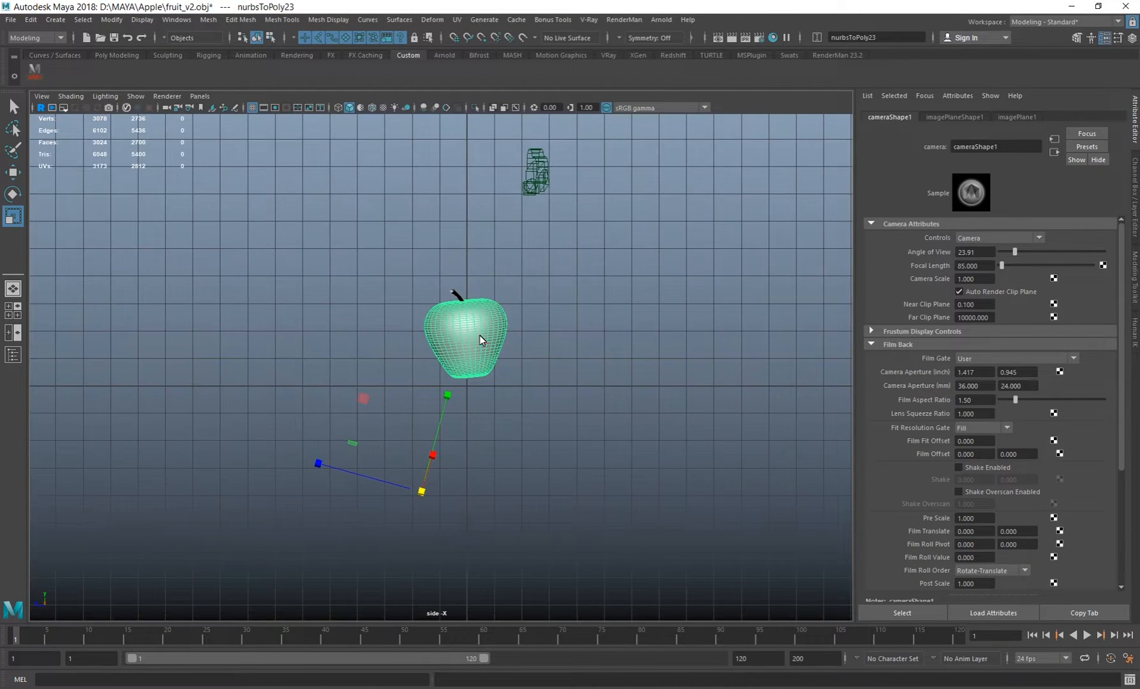
left_click(52, 24)
mouse_move(174, 221)
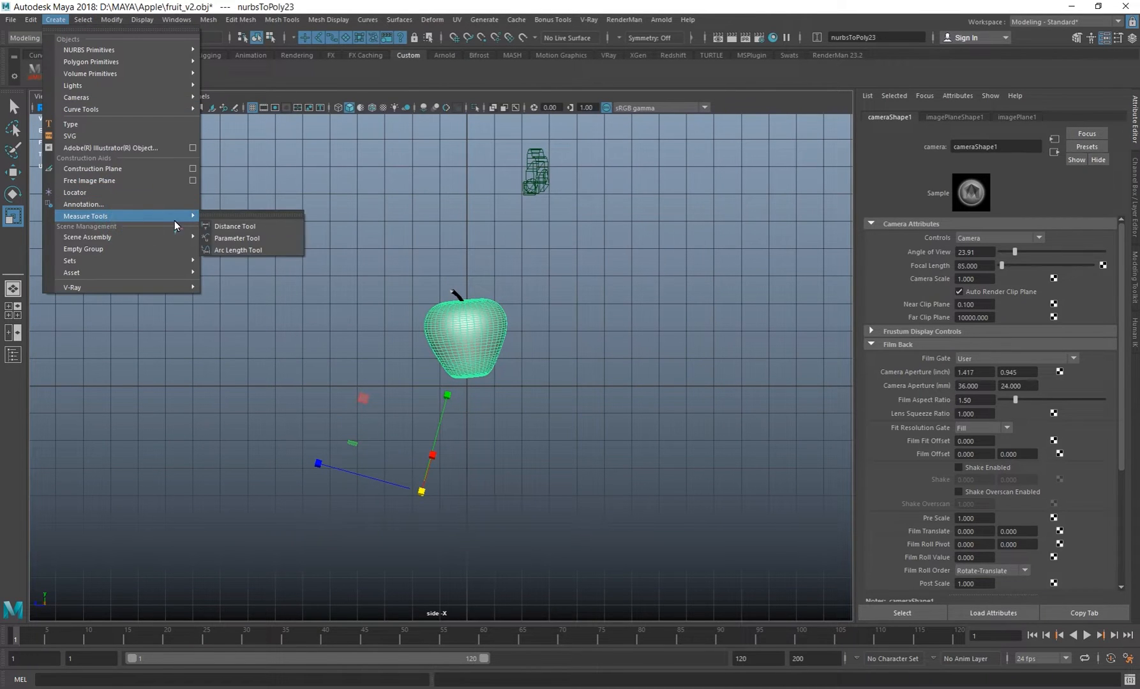
left_click(235, 224)
left_click(467, 377)
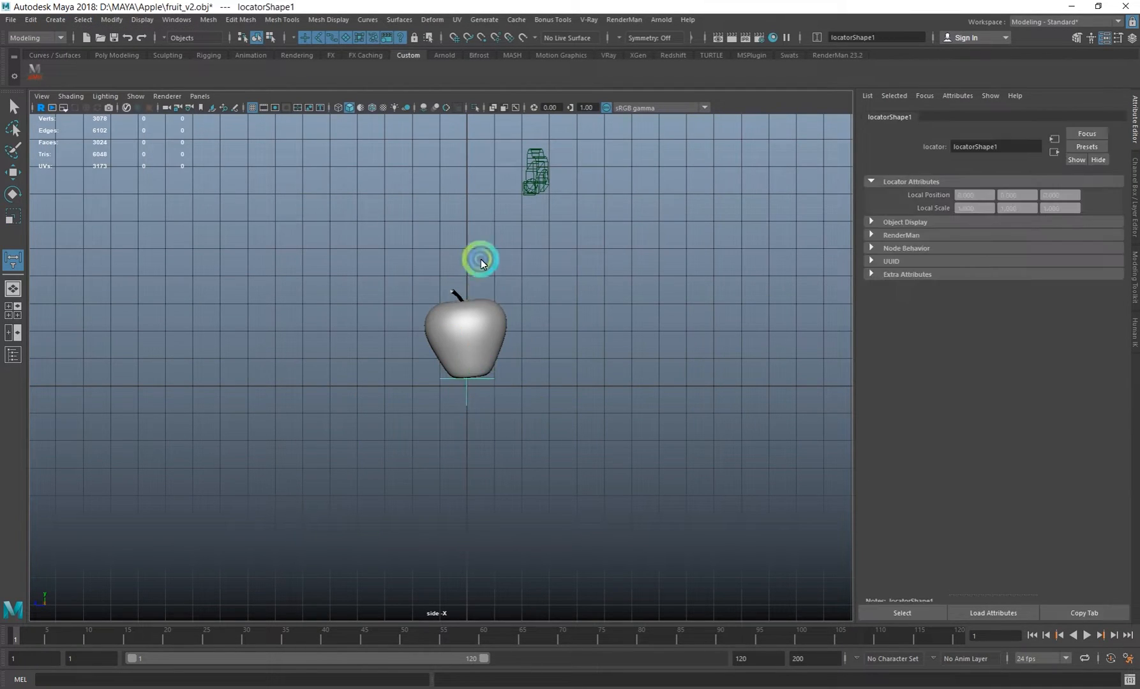
mouse_move(472, 191)
left_mouse_down()
mouse_move(471, 160)
mouse_move(463, 172)
left_mouse_up()
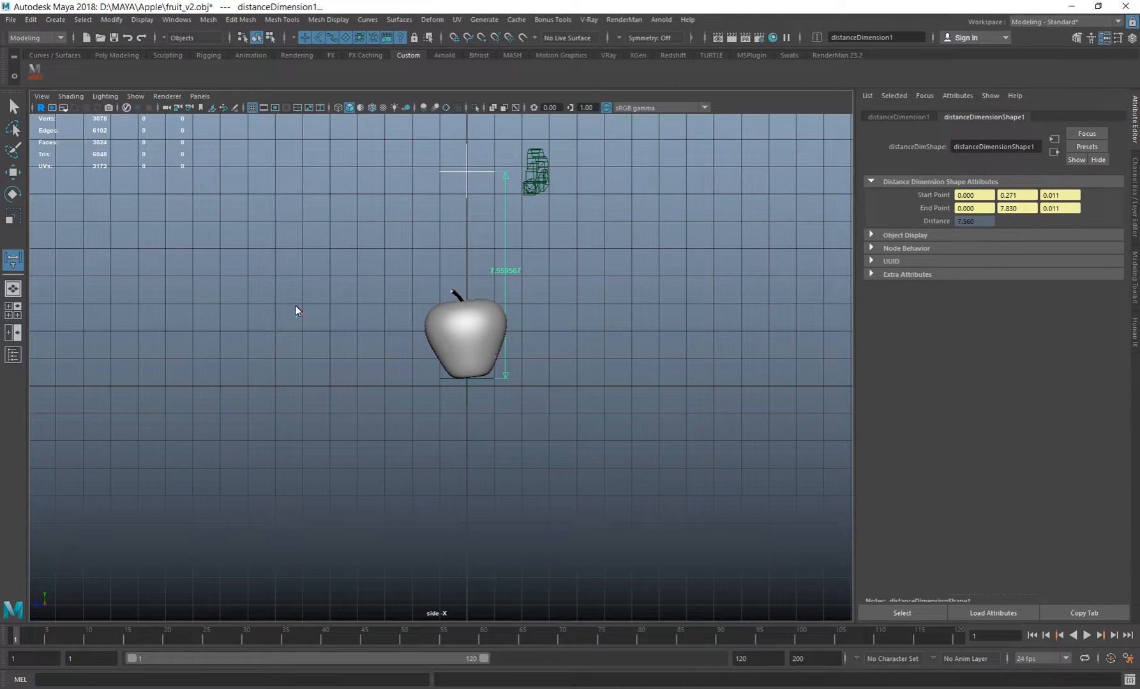
- In the perspective view, select the apple's parent group, set its pivot at the apple's base and scale it uniformly to 2.666
key("space")
left_click_drag(471, 360, 472, 319)
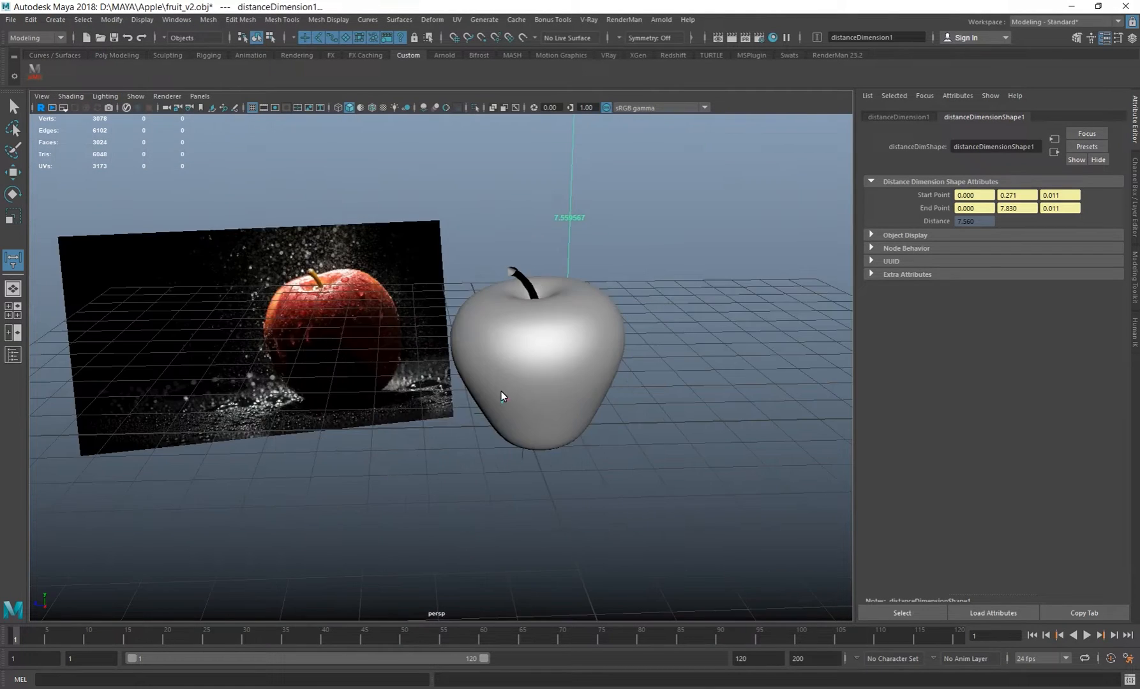
left_click_drag(501, 391, 323, 356, "alt")
right_click_drag(323, 356, 495, 400, "alt")
middle_click_drag(495, 401, 372, 372, "alt")
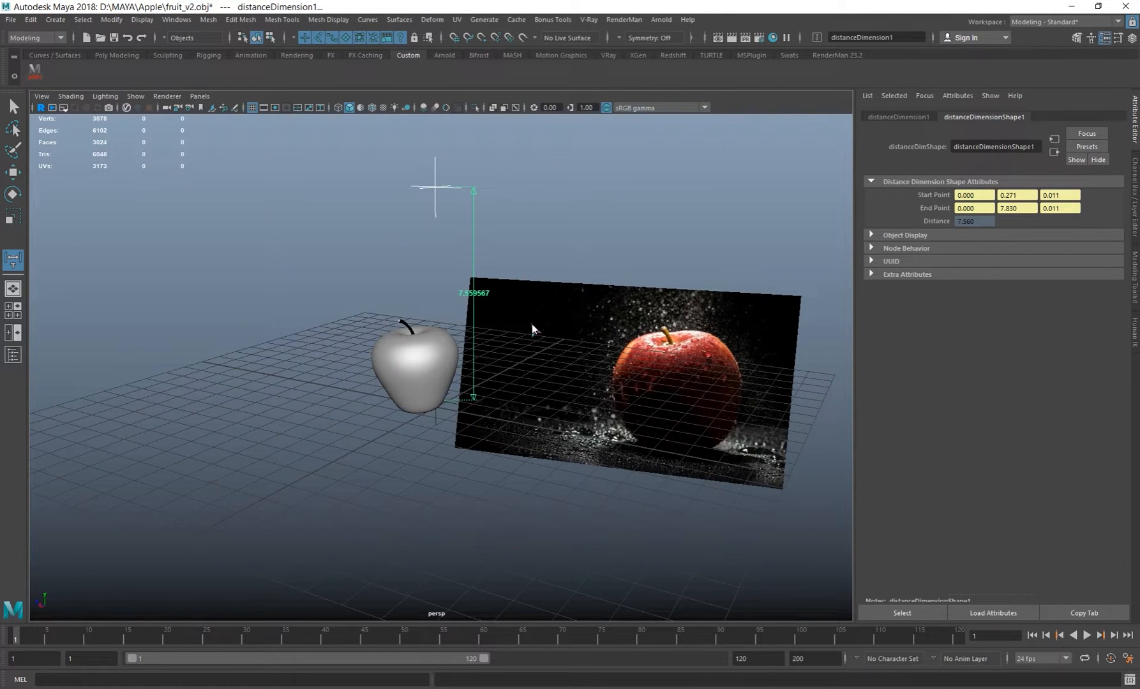
left_click_drag(368, 386, 397, 363, "alt")
key("r")
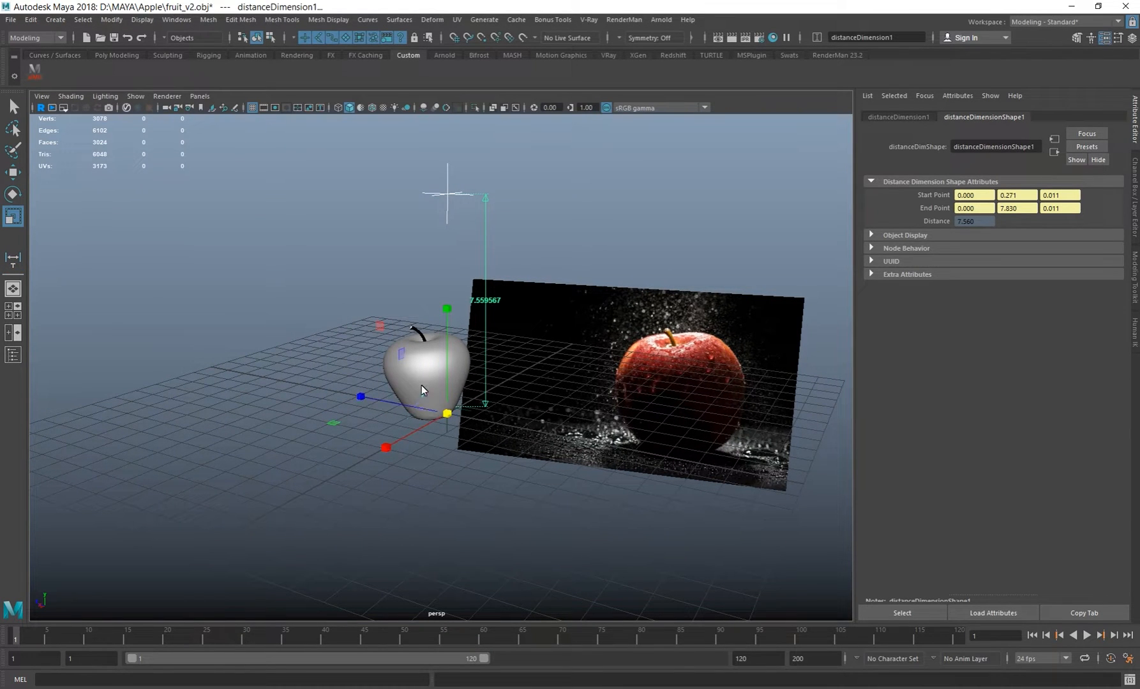
left_click(421, 385)
key("Up")
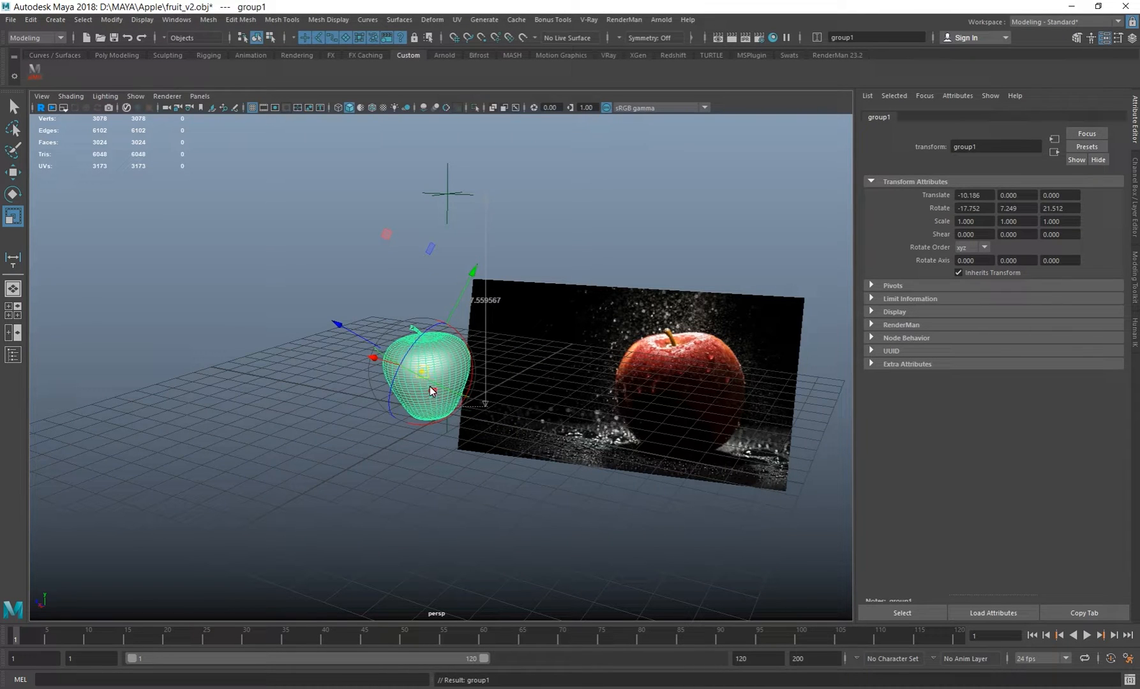
key("d")
left_click_drag(431, 390, 687, 489)
right_click_drag(600, 436, 308, 364, "alt")
left_click_drag(308, 364, 430, 389, "alt")
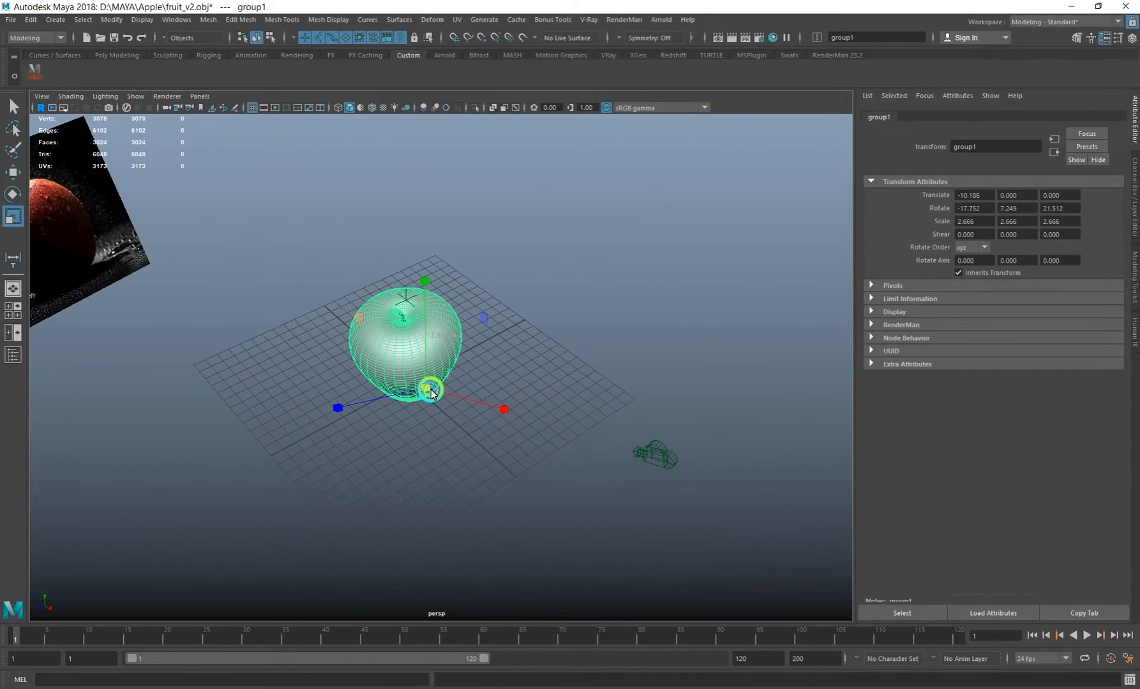
- Look through camera1 and adjust the camera until the enlarged apple, shown in wireframe, overlaps the photographed apple
left_click(202, 97)
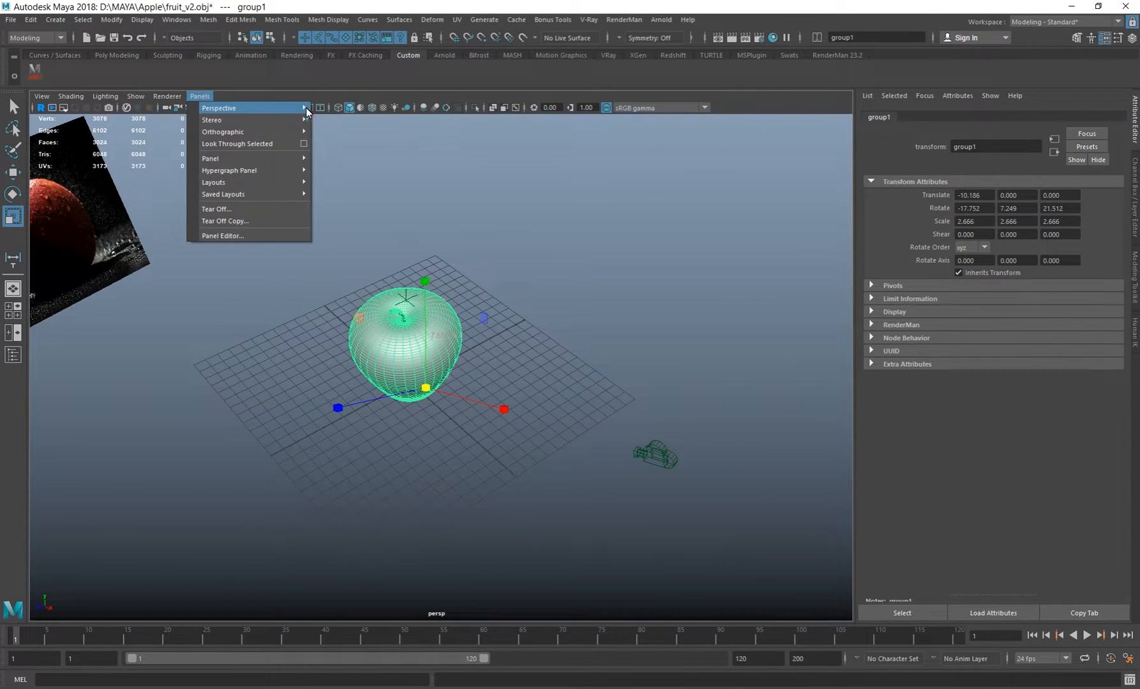
mouse_move(306, 108)
left_click(360, 111)
right_click_drag(411, 334, 237, 275, "alt")
left_click_drag(383, 284, 392, 298, "alt")
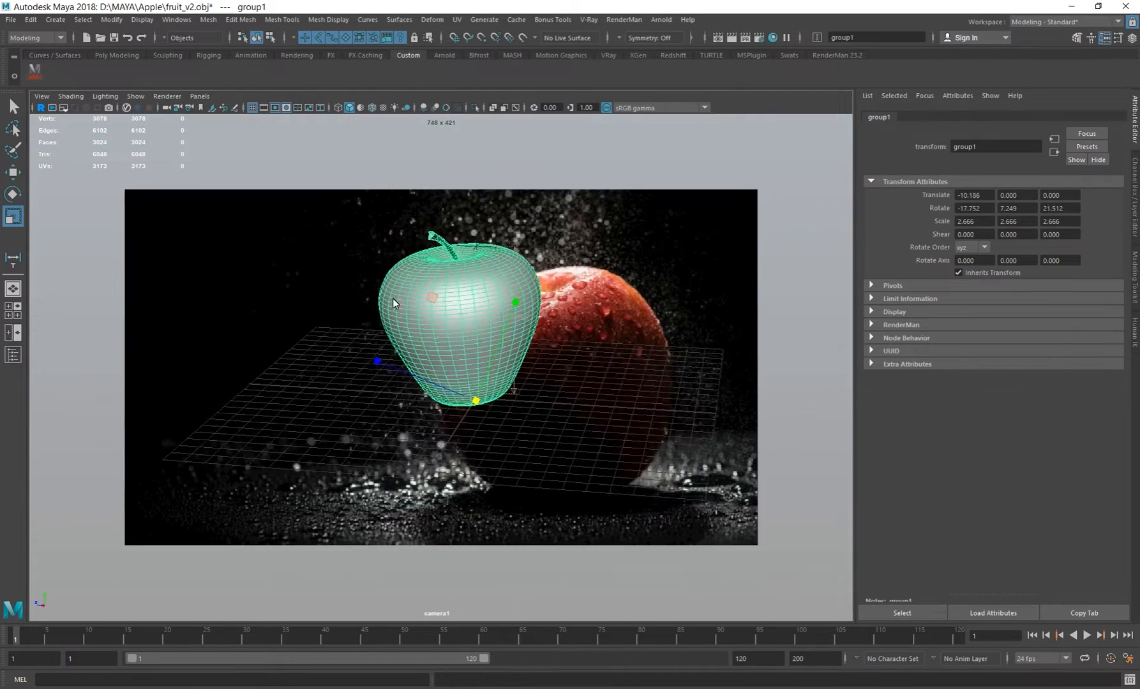
right_click_drag(392, 298, 447, 297, "alt")
middle_click_drag(447, 297, 534, 393, "alt")
mouse_move(498, 376)
right_mouse_down("alt")
mouse_move(475, 370)
mouse_move(498, 374)
right_mouse_up("alt")
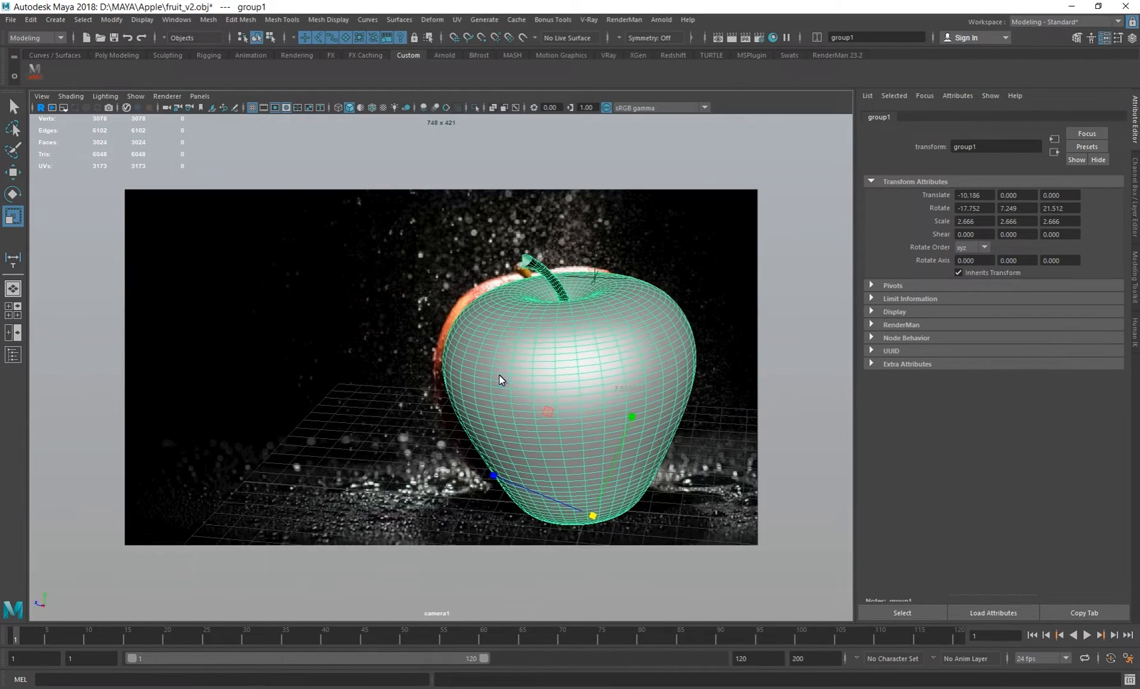
middle_click_drag(514, 357, 497, 353, "alt")
key("4")
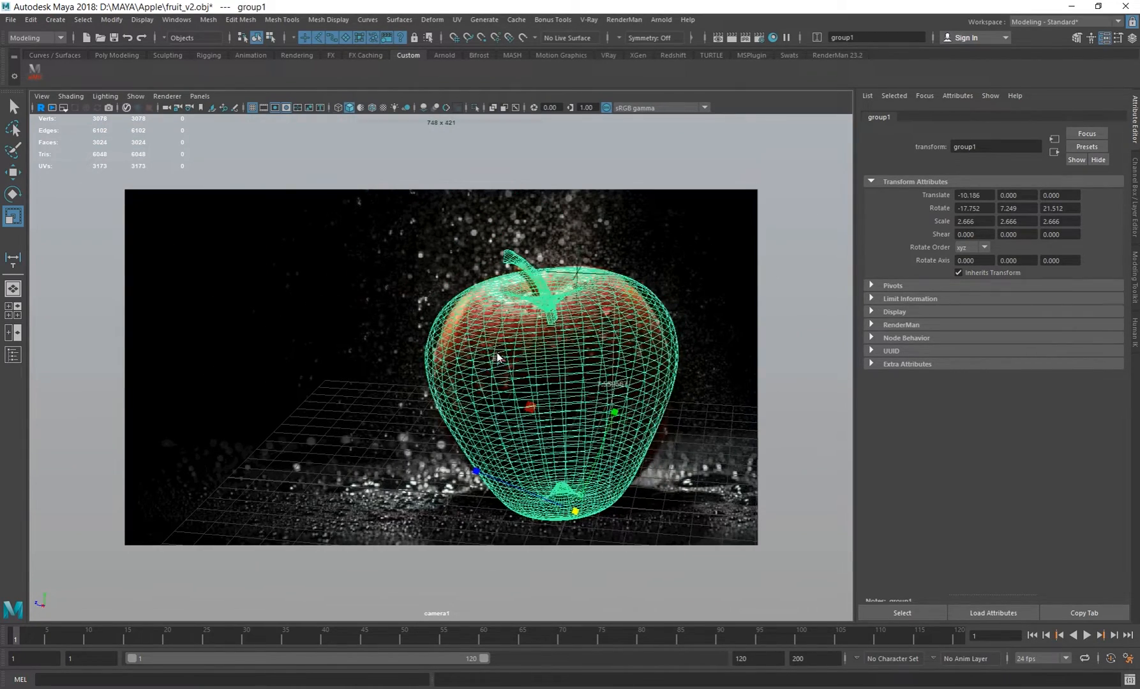
right_click_drag(510, 360, 501, 357, "alt")
middle_click_drag(503, 360, 505, 359, "alt")
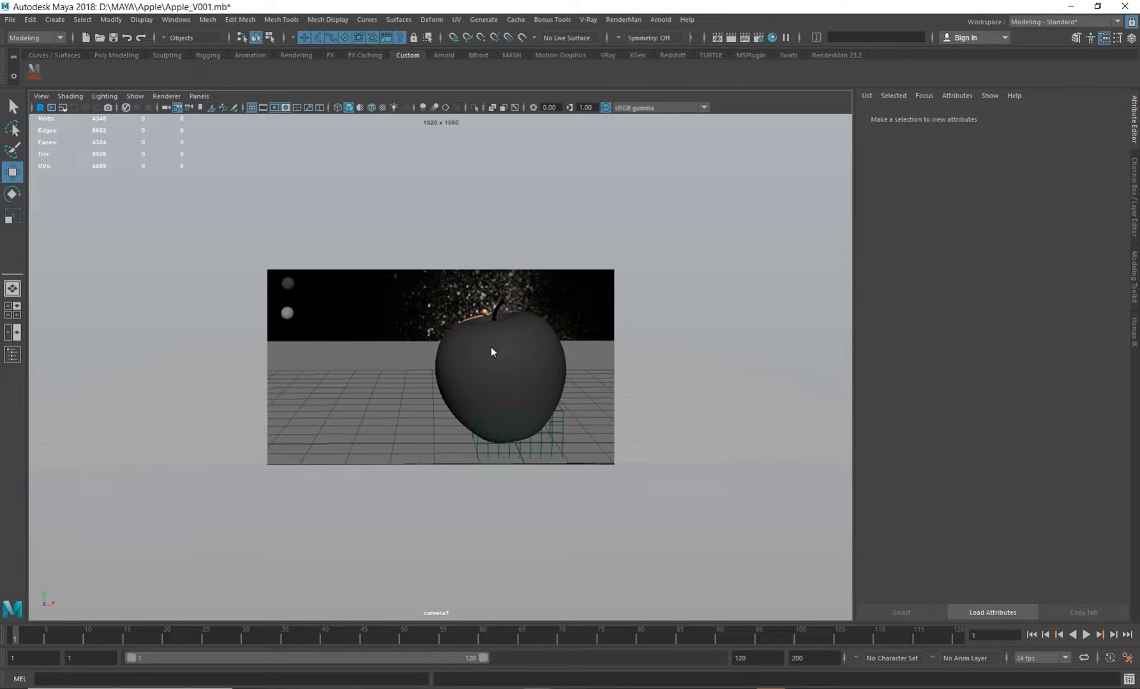
- Try to scale a horizontal edge loop around the apple's lower half with Soft Select, and undo the scaling
left_click(467, 317)
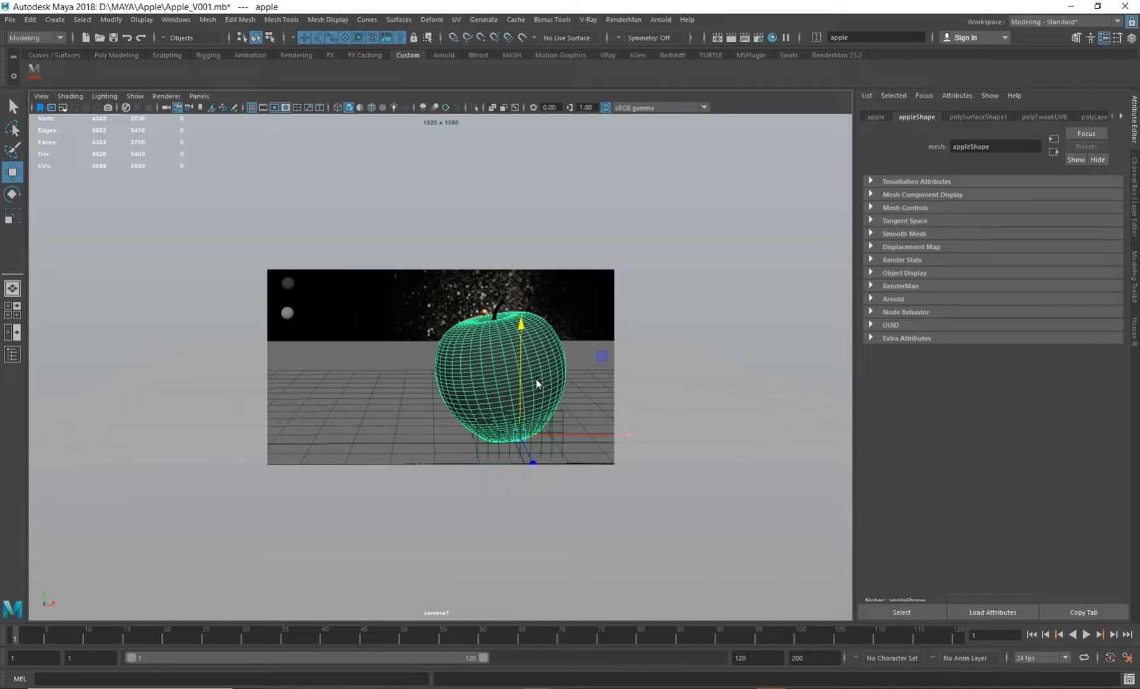
key("4")
right_click_drag(538, 359, 537, 314)
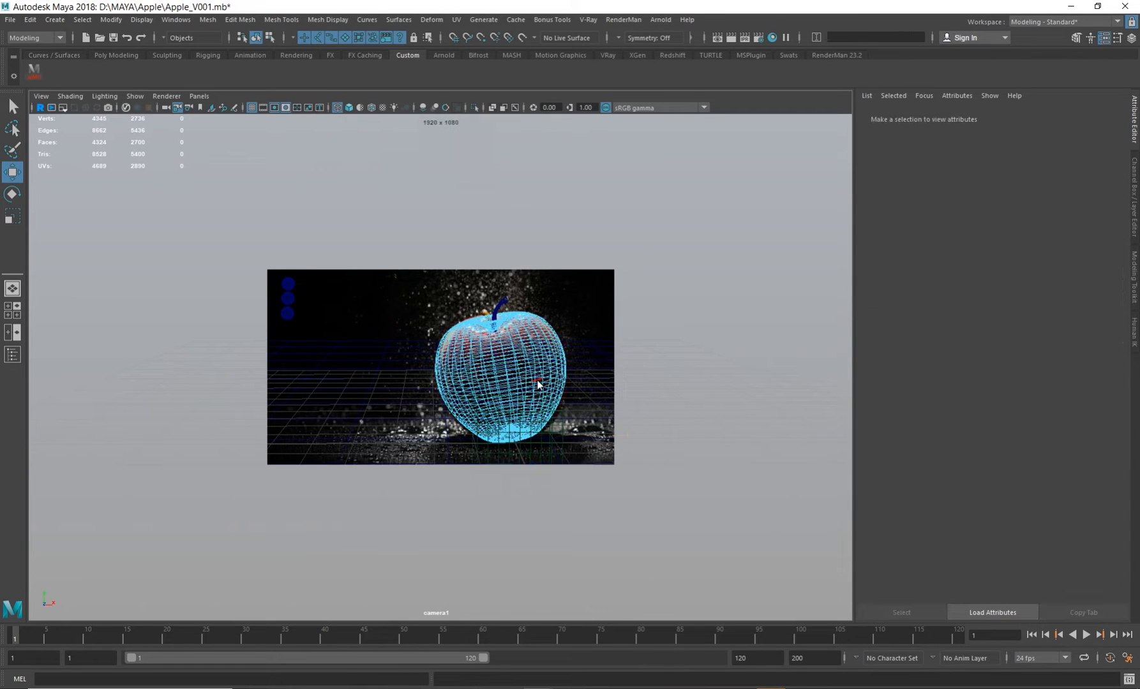
double_click(540, 387)
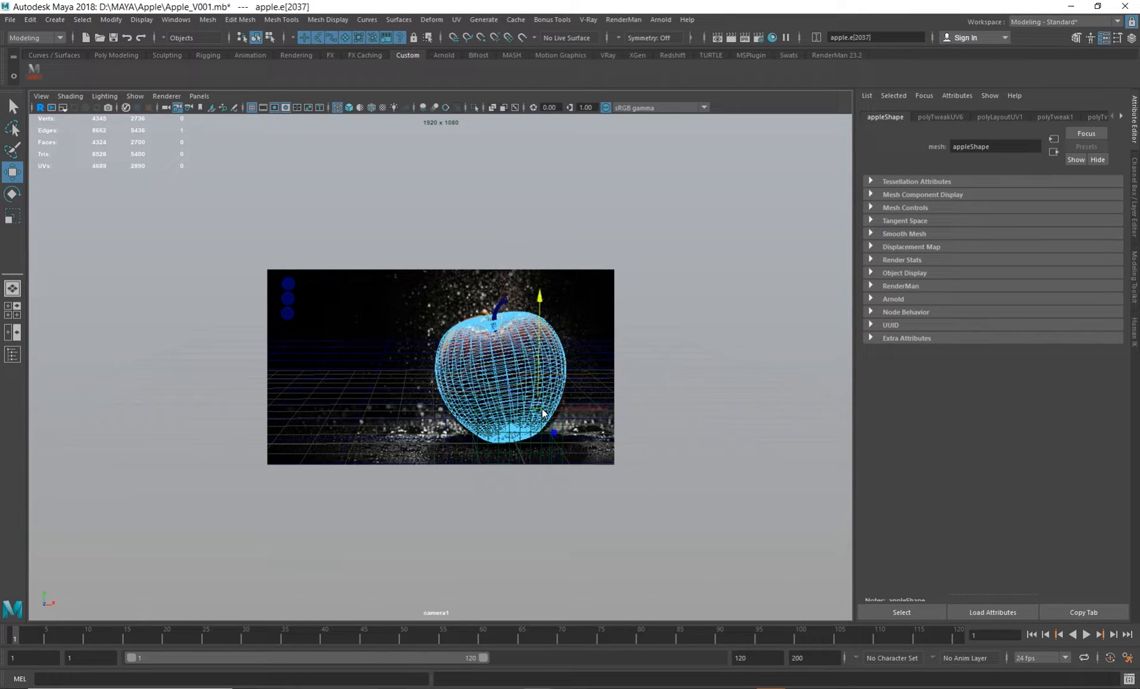
double_click(543, 413)
key("b")
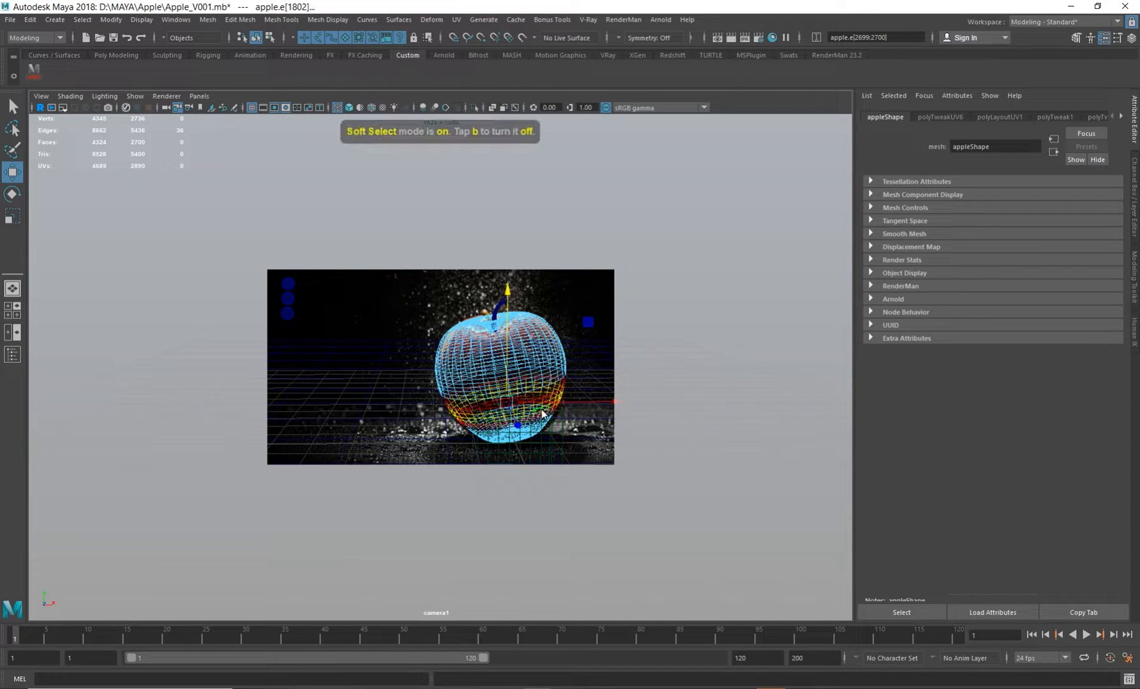
key("r")
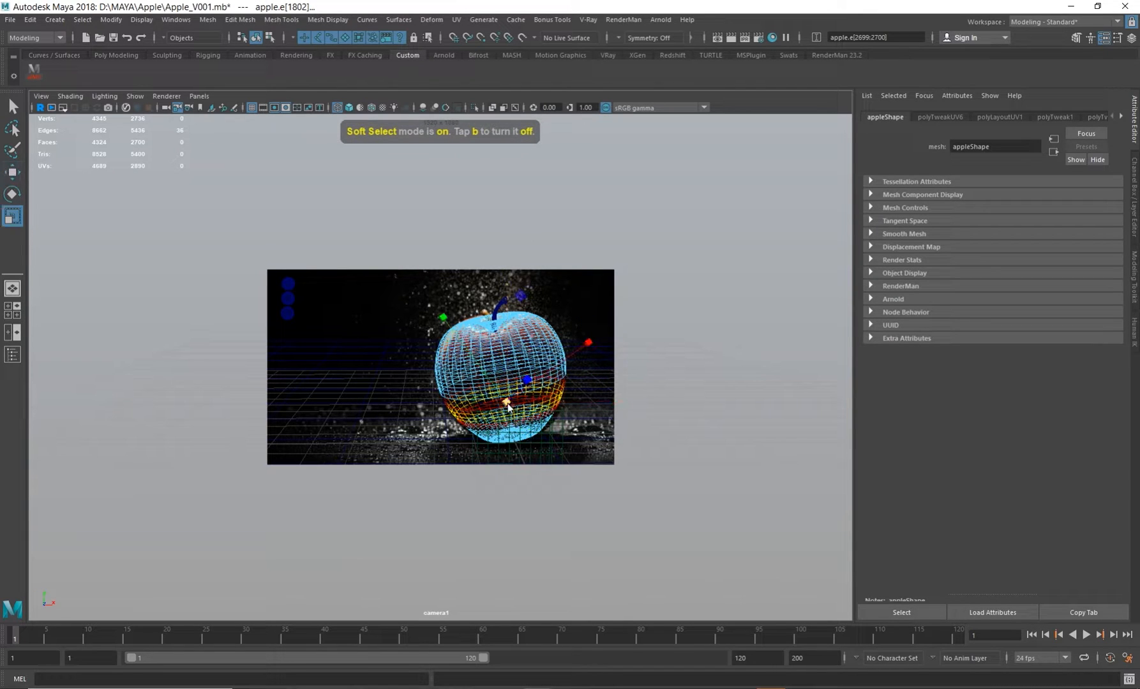
left_click_drag(509, 402, 509, 403)
key("ctrl+z")
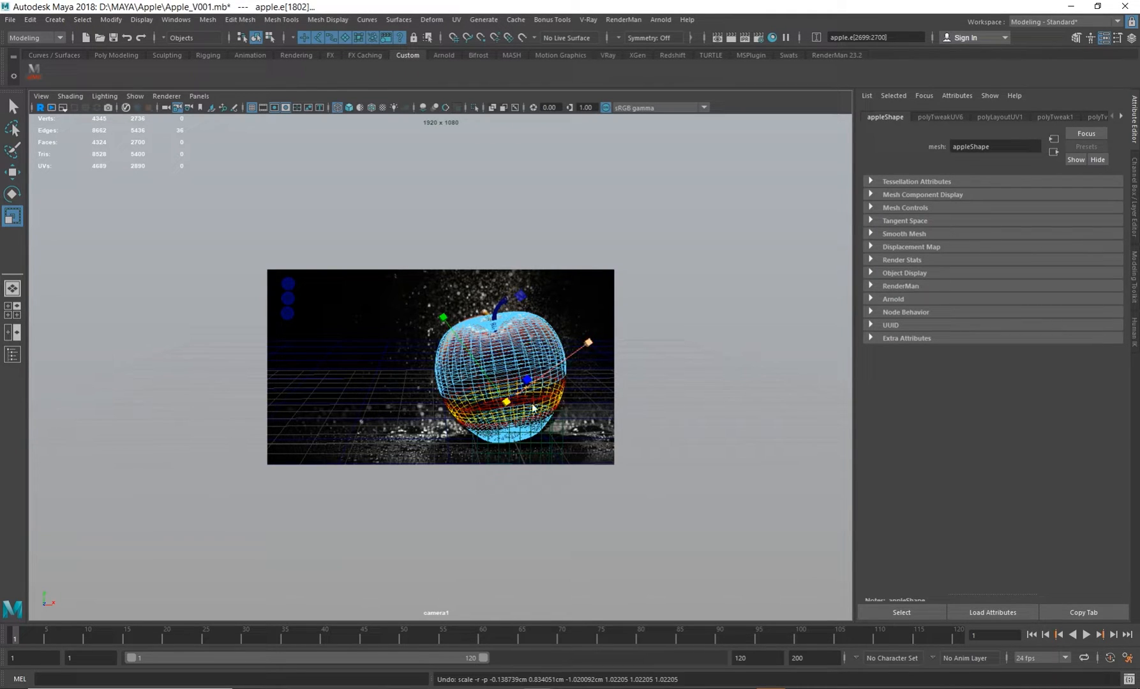
- Return the apple to shaded display and object selection, and examine it from several angles in the perspective view
key("space")
left_click_drag(523, 422, 690, 389)
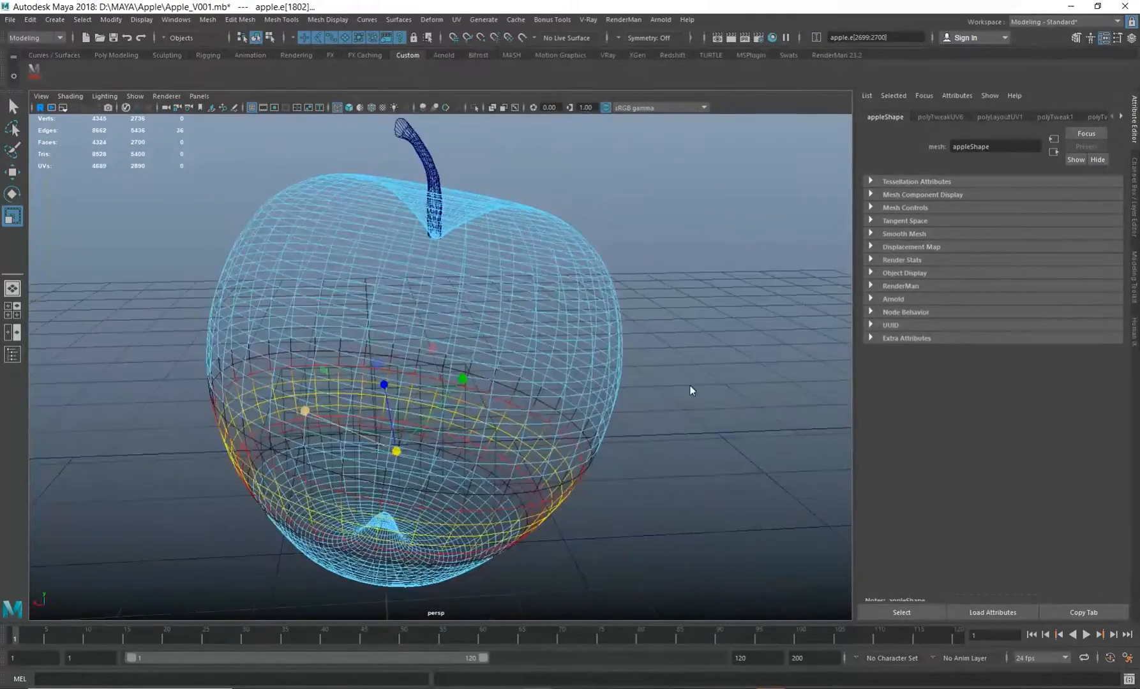
right_click_drag(690, 389, 346, 343, "alt")
left_click_drag(345, 343, 523, 418, "alt")
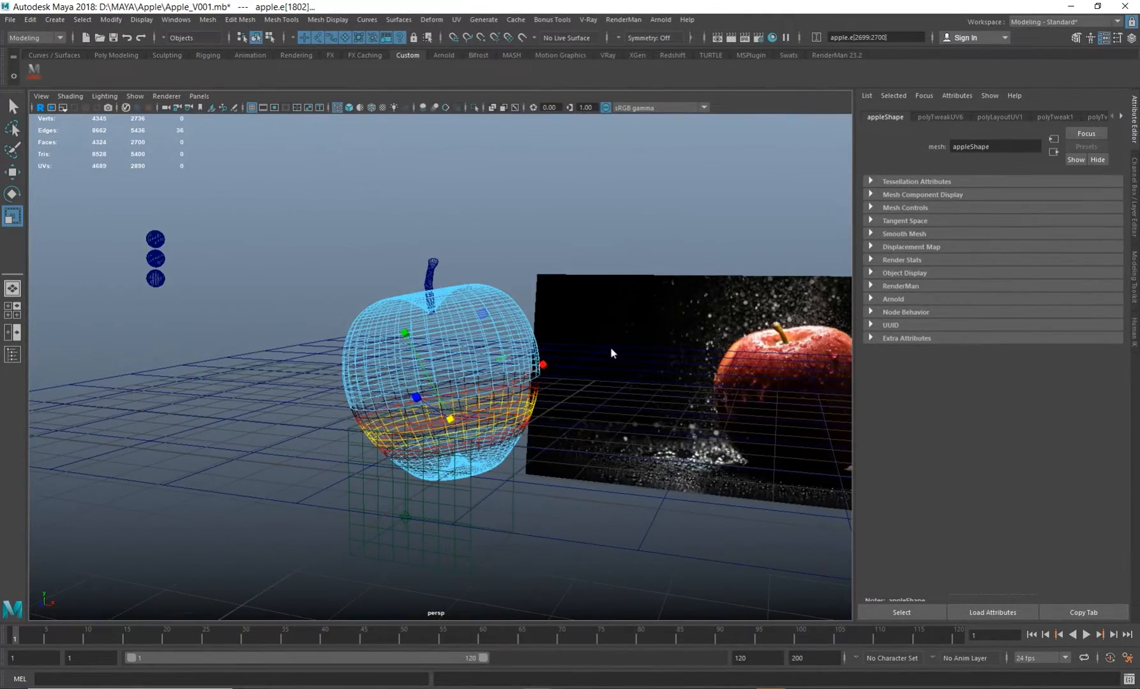
key("5")
left_click_drag(414, 414, 561, 404, "alt")
right_click_drag(509, 350, 559, 314)
left_click_drag(575, 390, 632, 434, "alt")
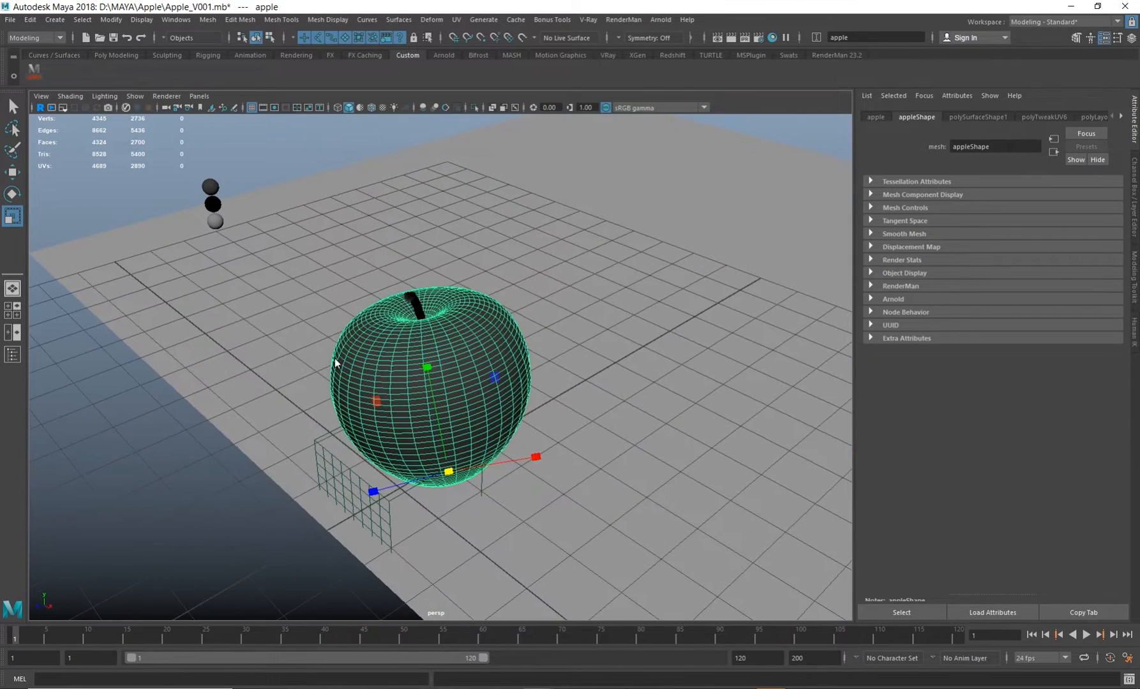
- Look through camera1 again
left_click(199, 96)
mouse_move(239, 113)
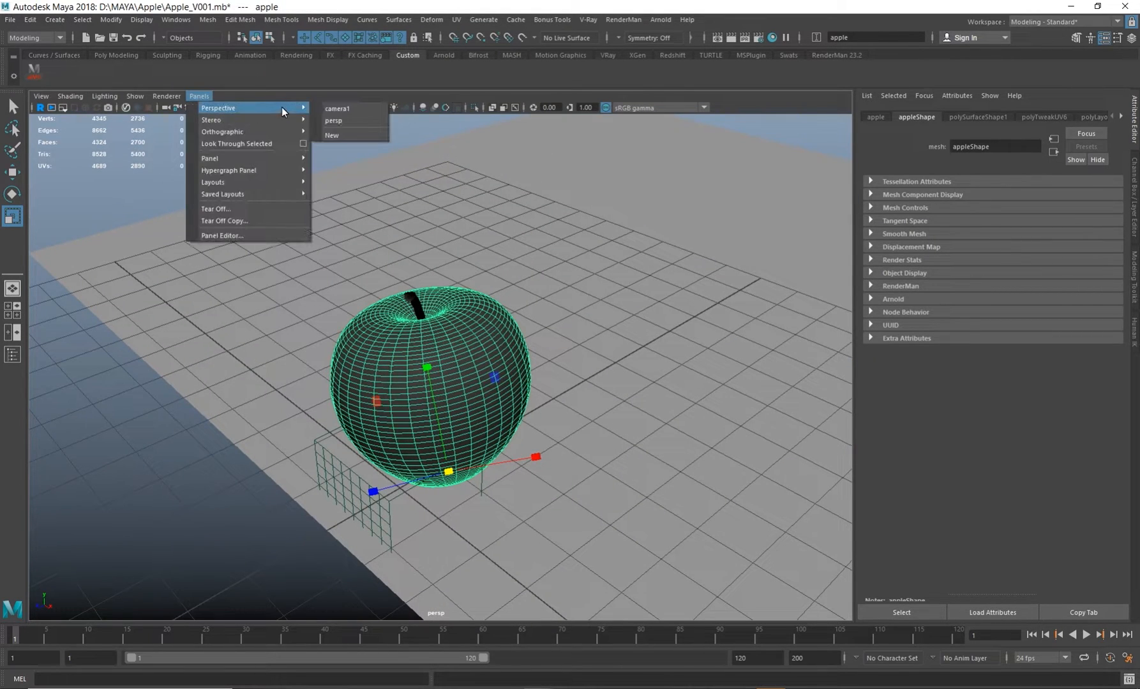
left_click(369, 115)
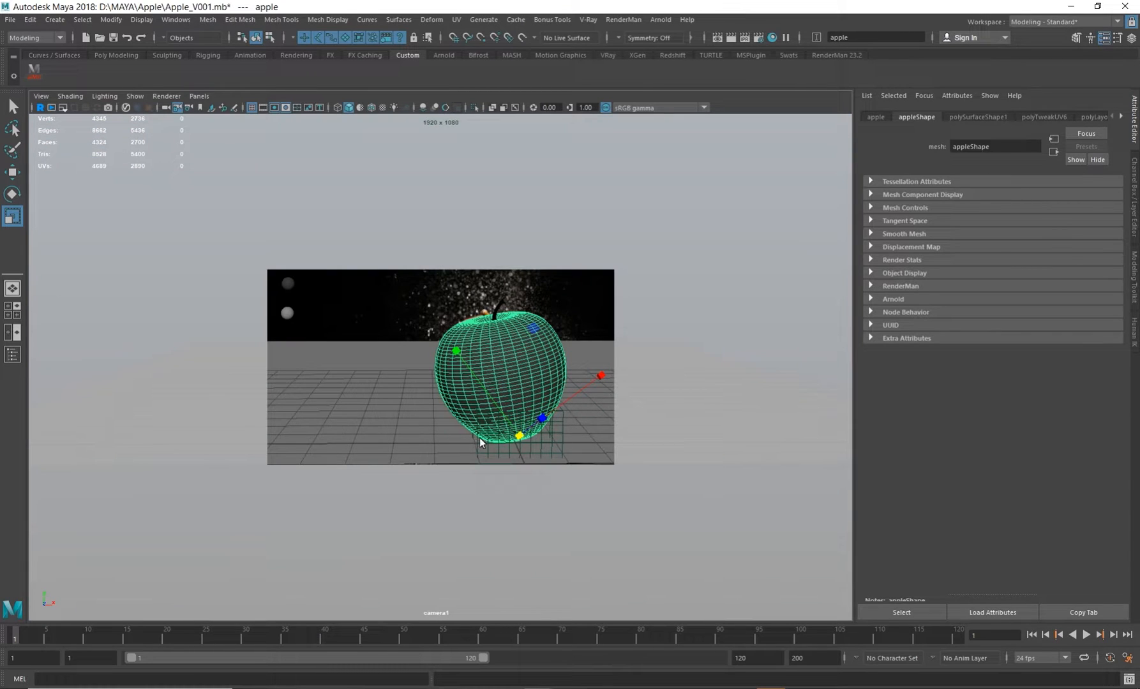
- Open the Outliner and inspect the image file and color correction feeding the aiSkyDomeLight1 color
left_click(174, 20)
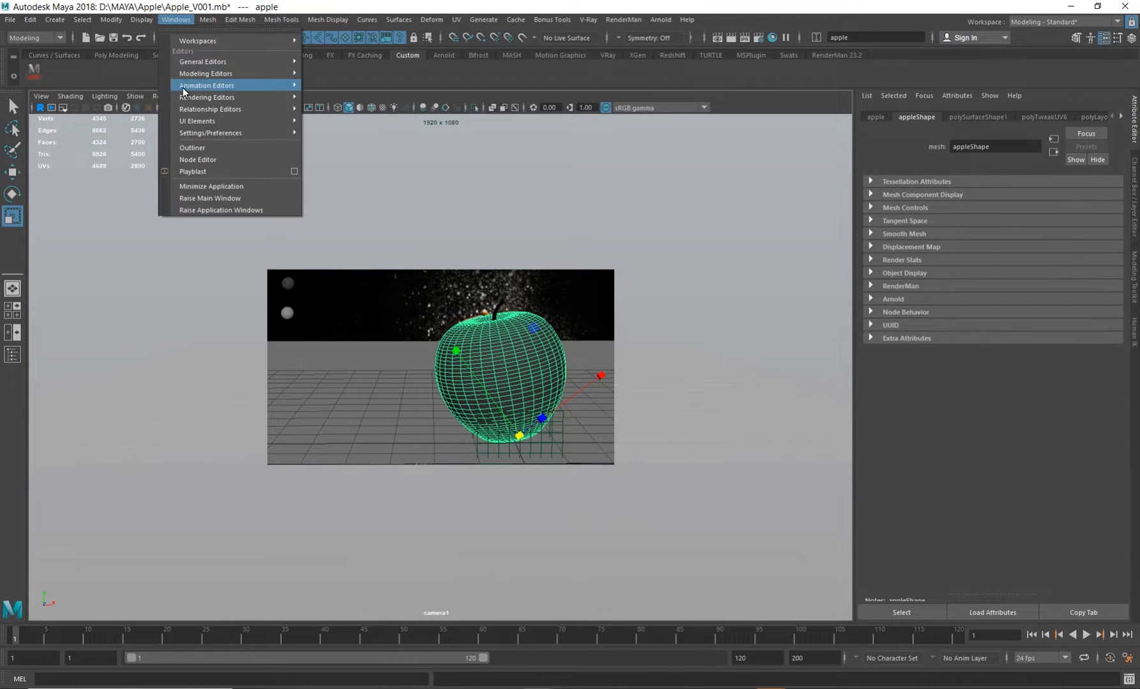
left_click(192, 148)
left_click_drag(135, 168, 109, 157)
left_click(99, 285)
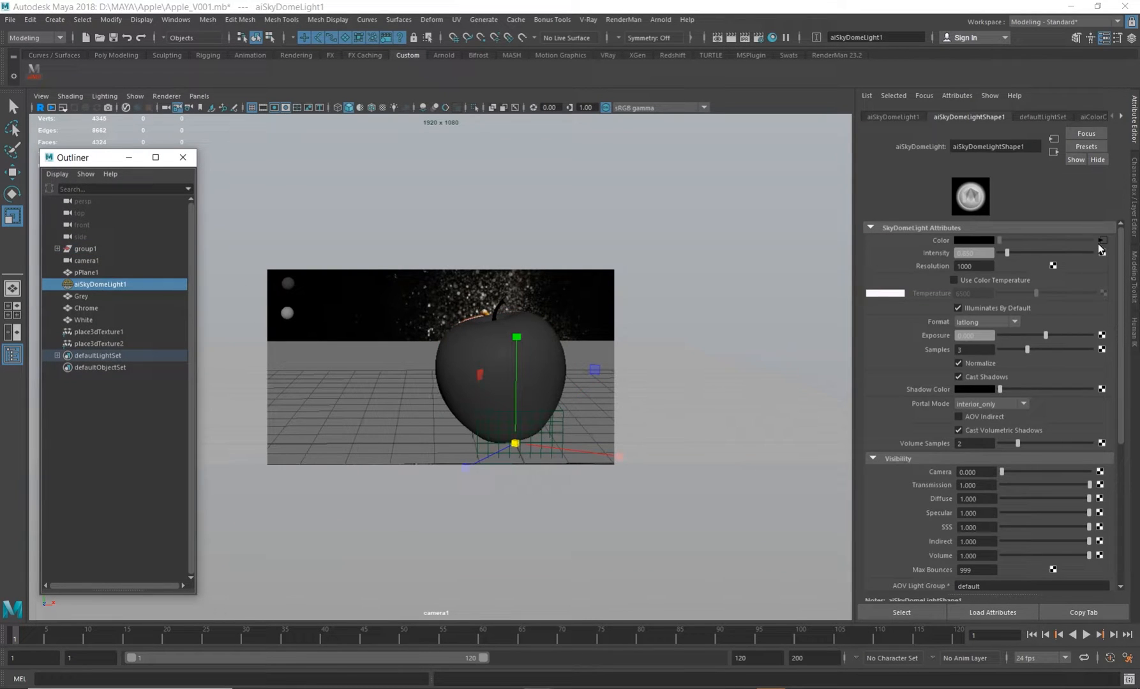
left_click(1100, 242)
left_click(1112, 226)
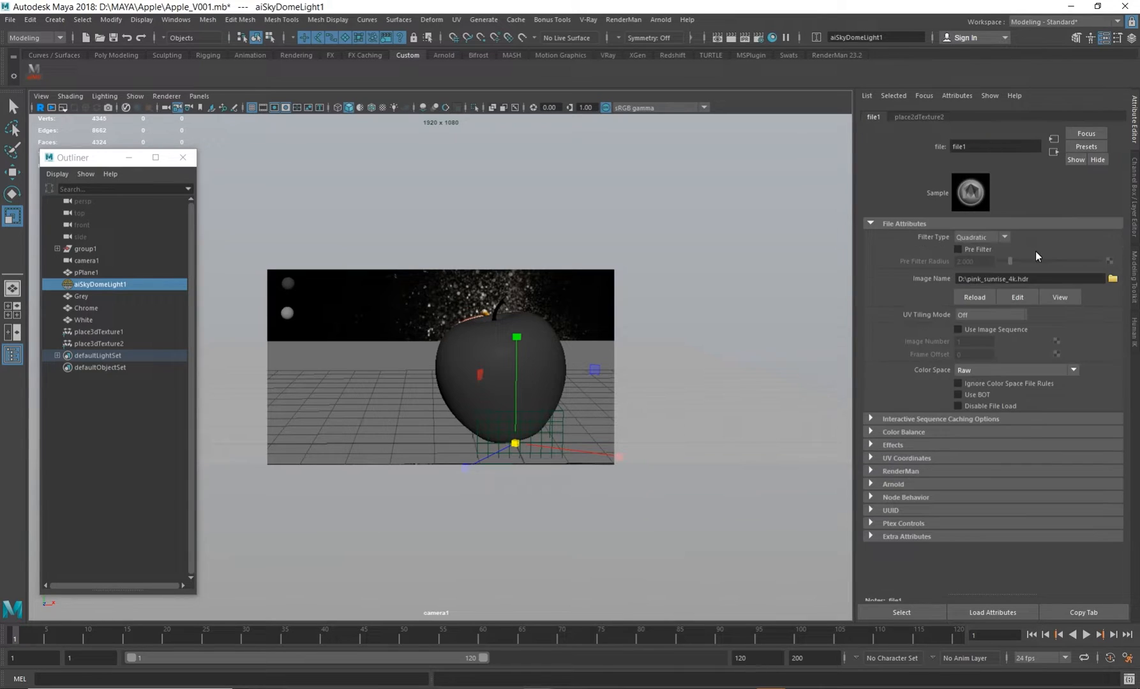
left_click(1051, 278)
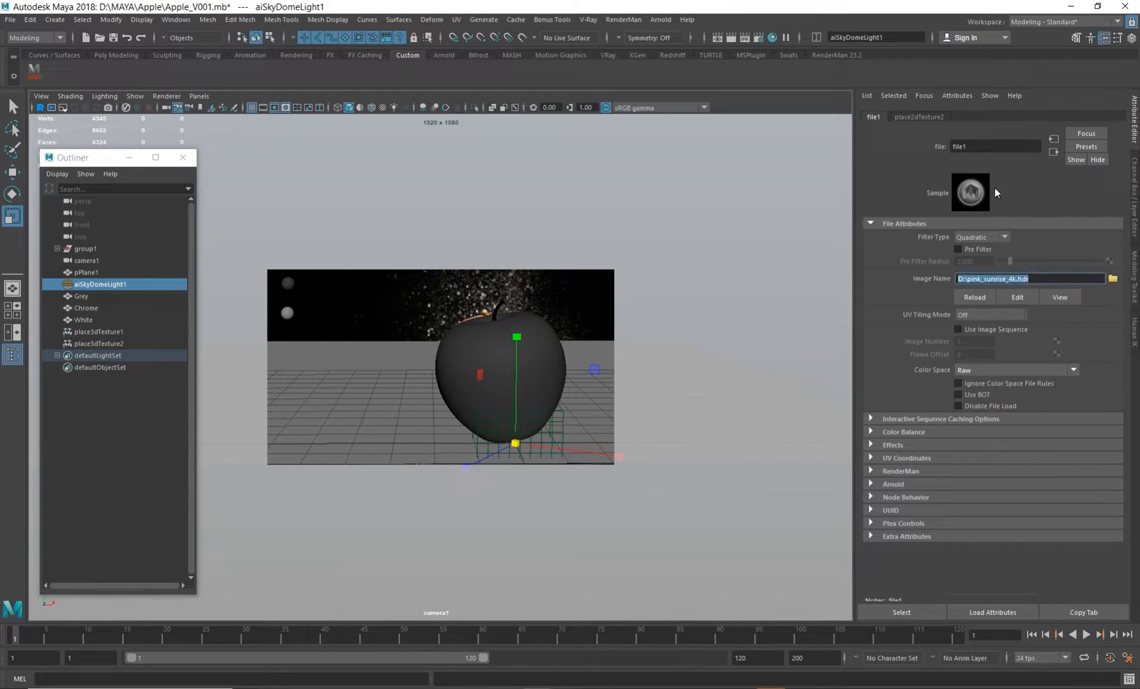
left_click(1054, 153)
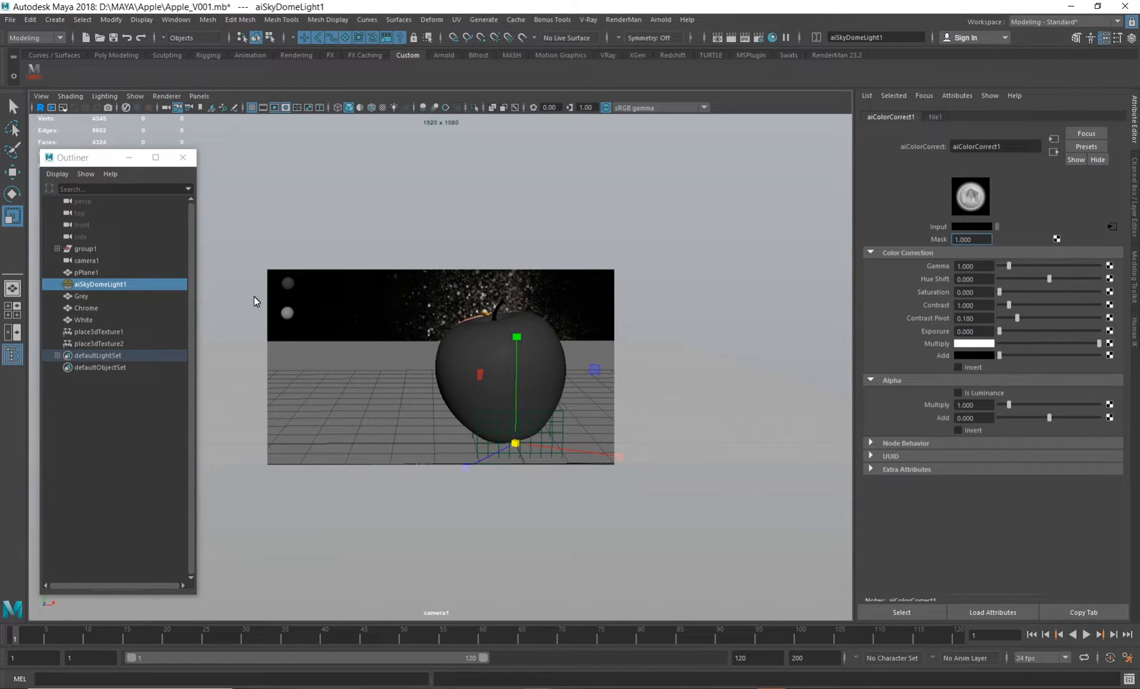
- Inspect the material settings of the Chrome and Grey reference spheres, and select the apple
left_click(288, 284)
left_click(98, 309)
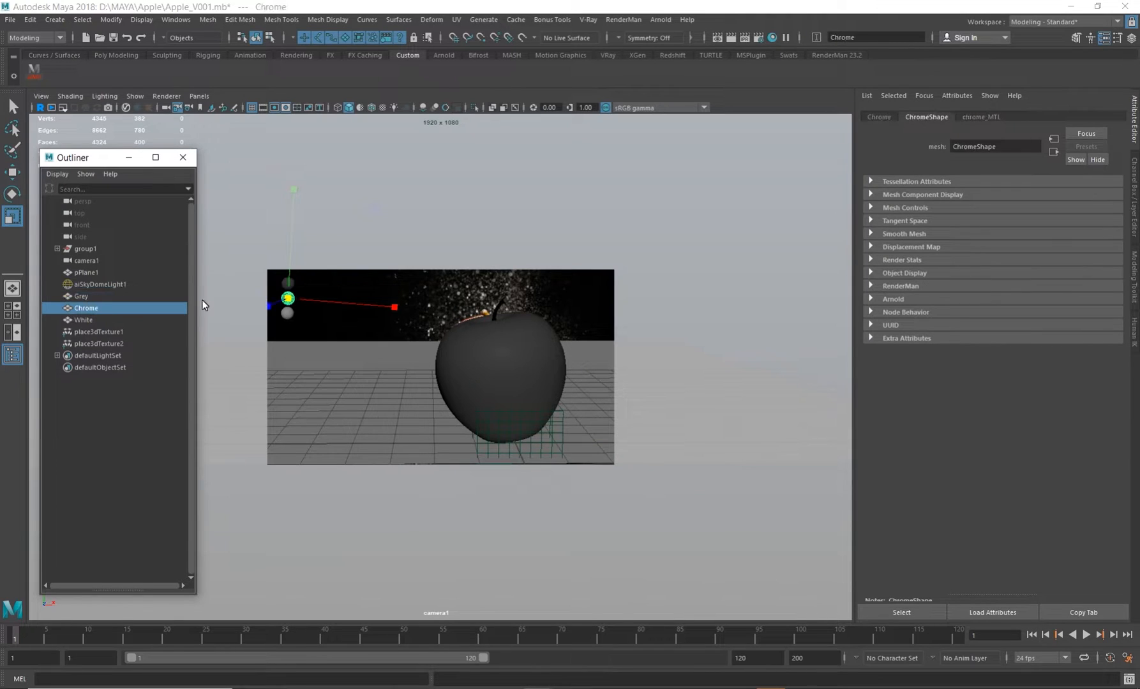
left_click(90, 297)
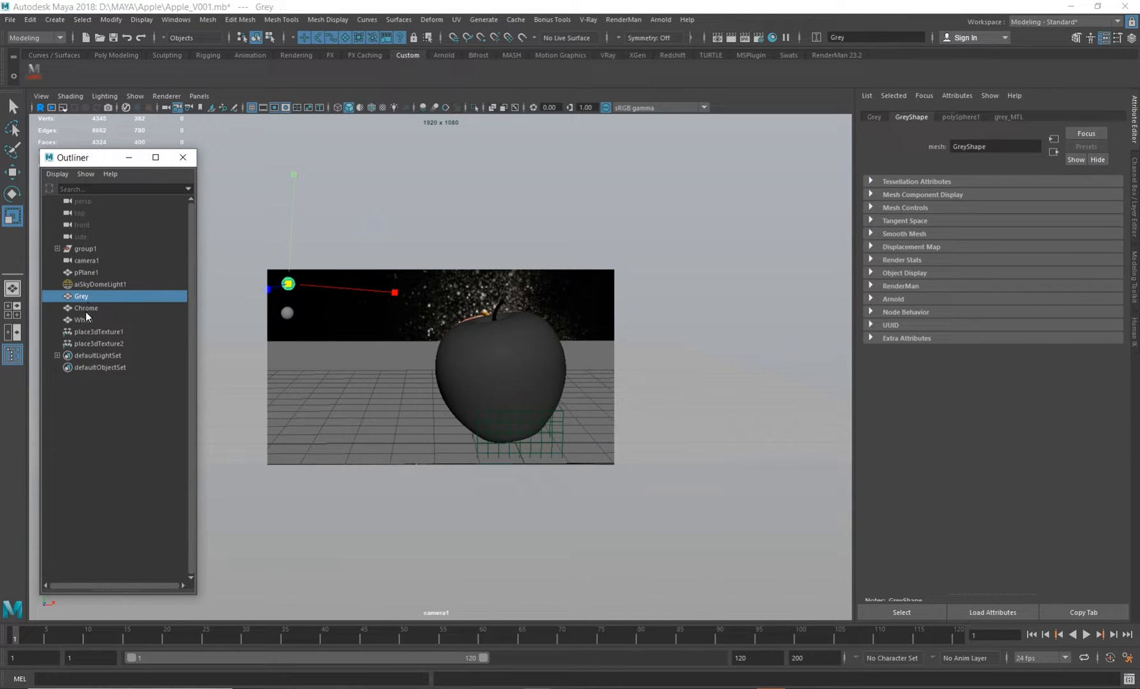
left_click(89, 309)
left_click(981, 117)
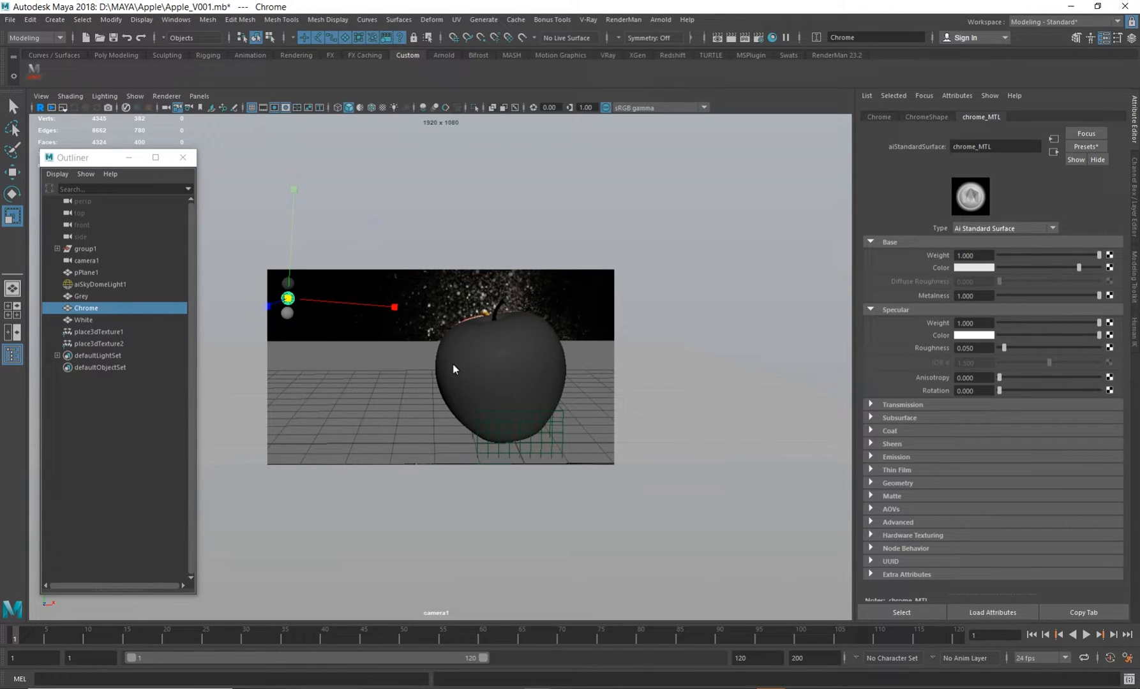
left_click(81, 297)
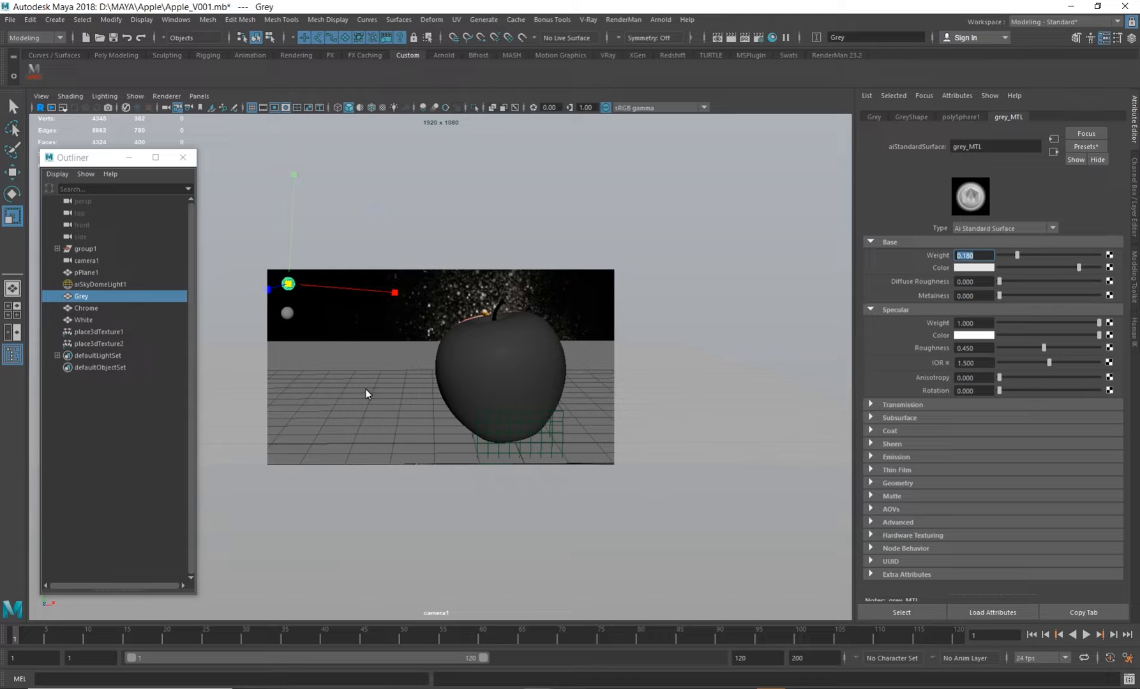
left_click(480, 382)
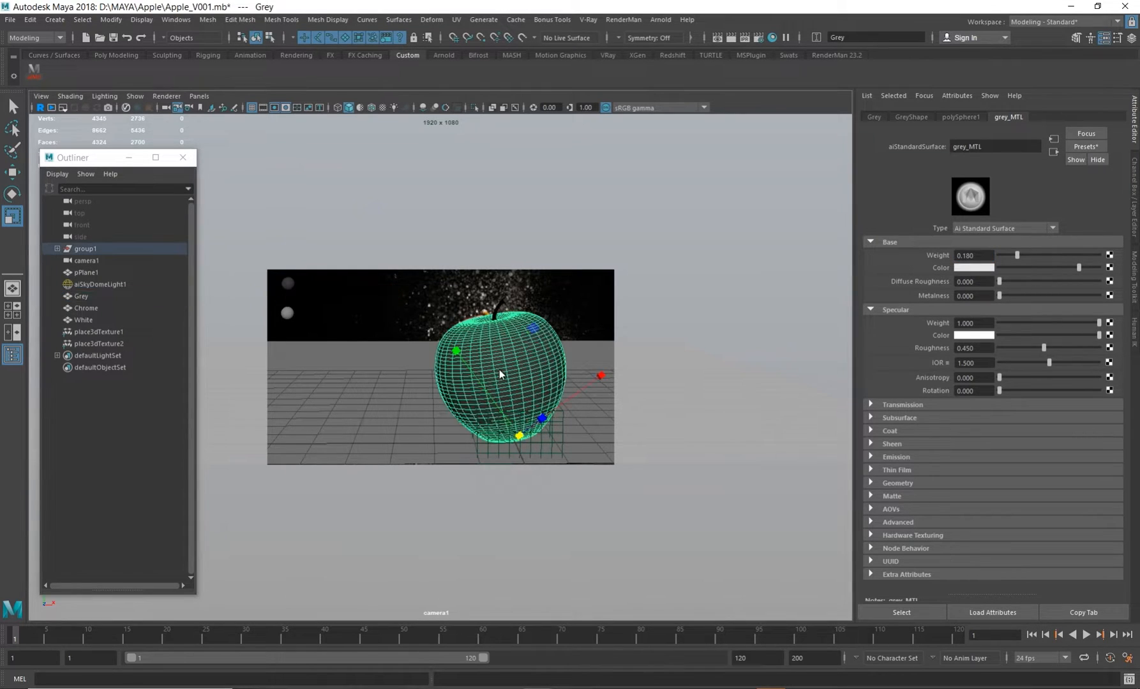
- Switch from camera1 to the perspective view and open the Script Editor
key("space")
left_click_drag(539, 356, 511, 356)
right_click_drag(512, 355, 652, 386, "alt")
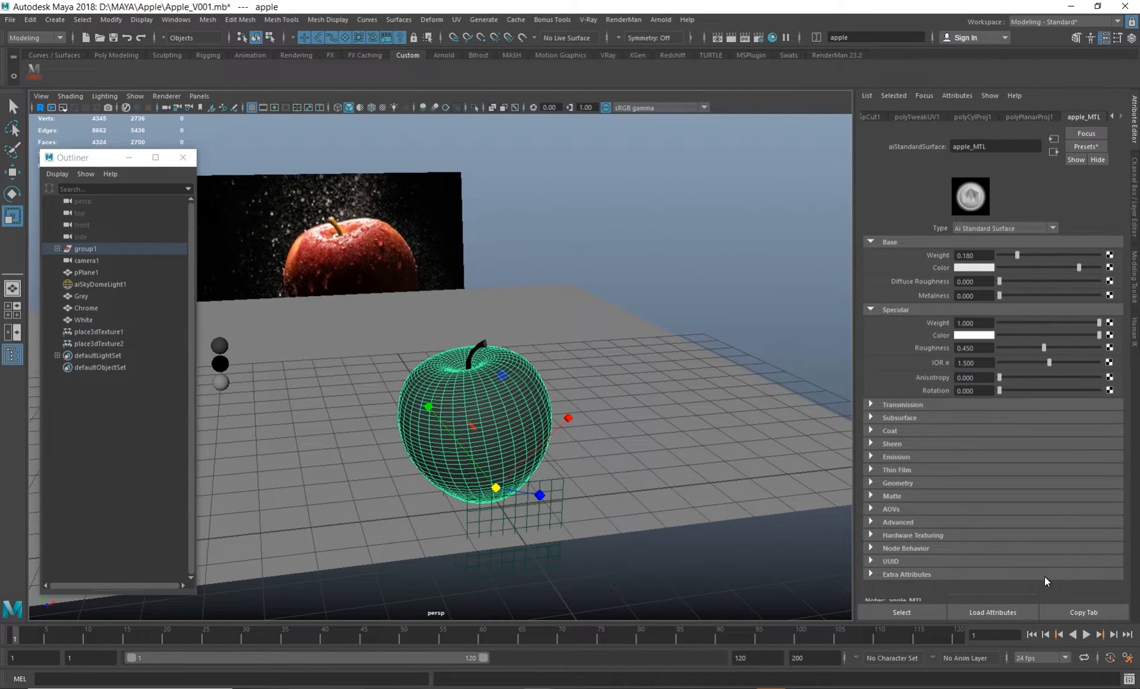
left_click(1130, 680)
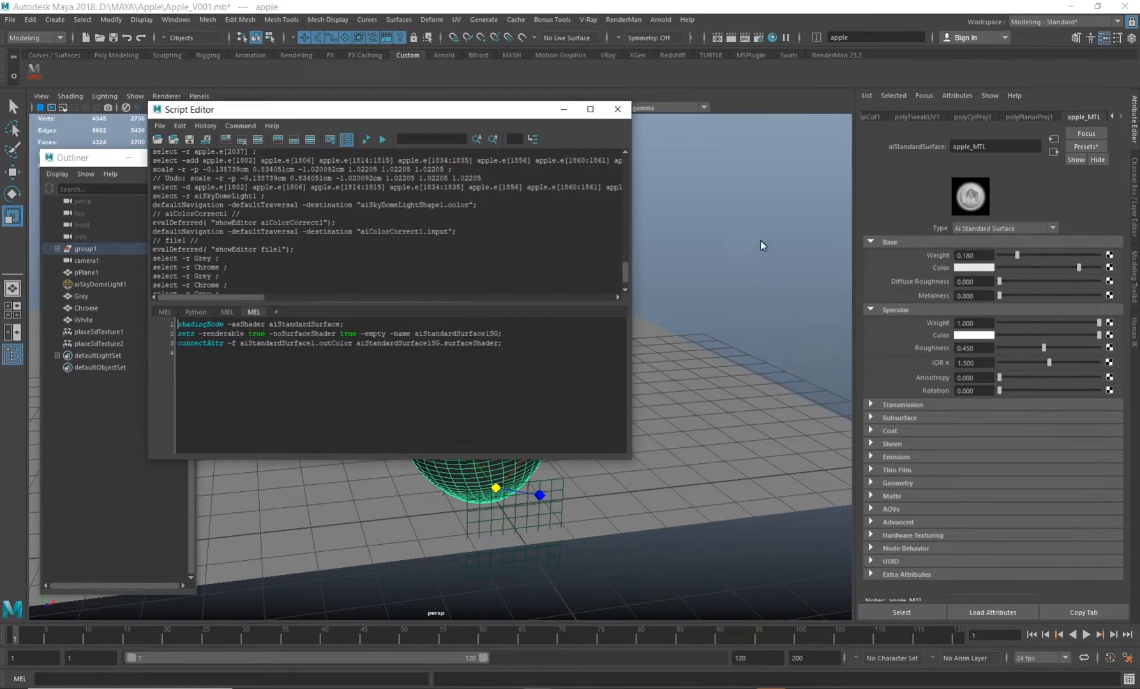
left_click_drag(458, 110, 919, 136)
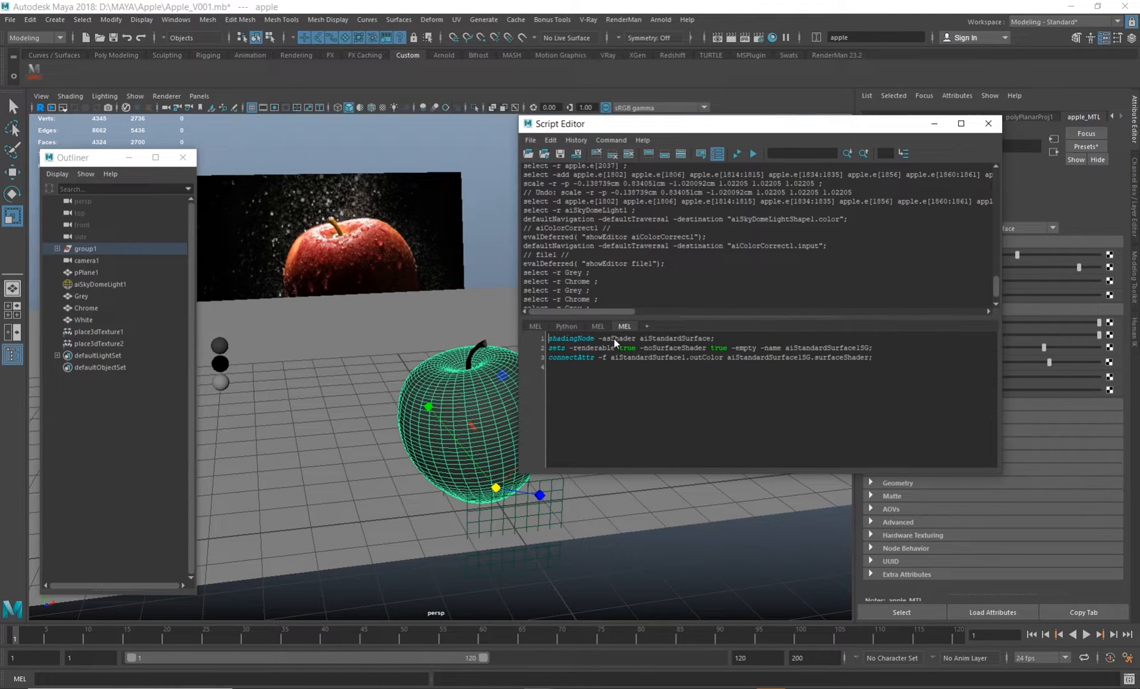
- Find the Water Droplet Generator v0.1 Python script in the Script Editor and run the complete script
left_click(566, 326)
left_click_drag(603, 344, 705, 433)
left_click(535, 326)
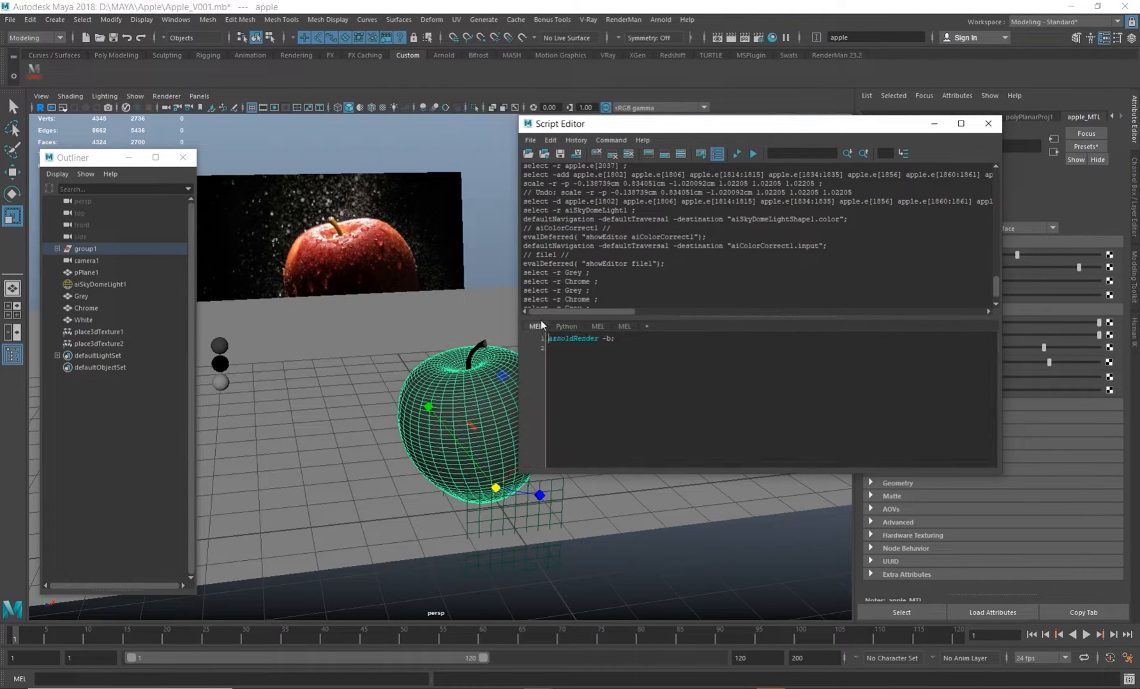
left_click(566, 326)
left_click_drag(702, 123, 693, 60)
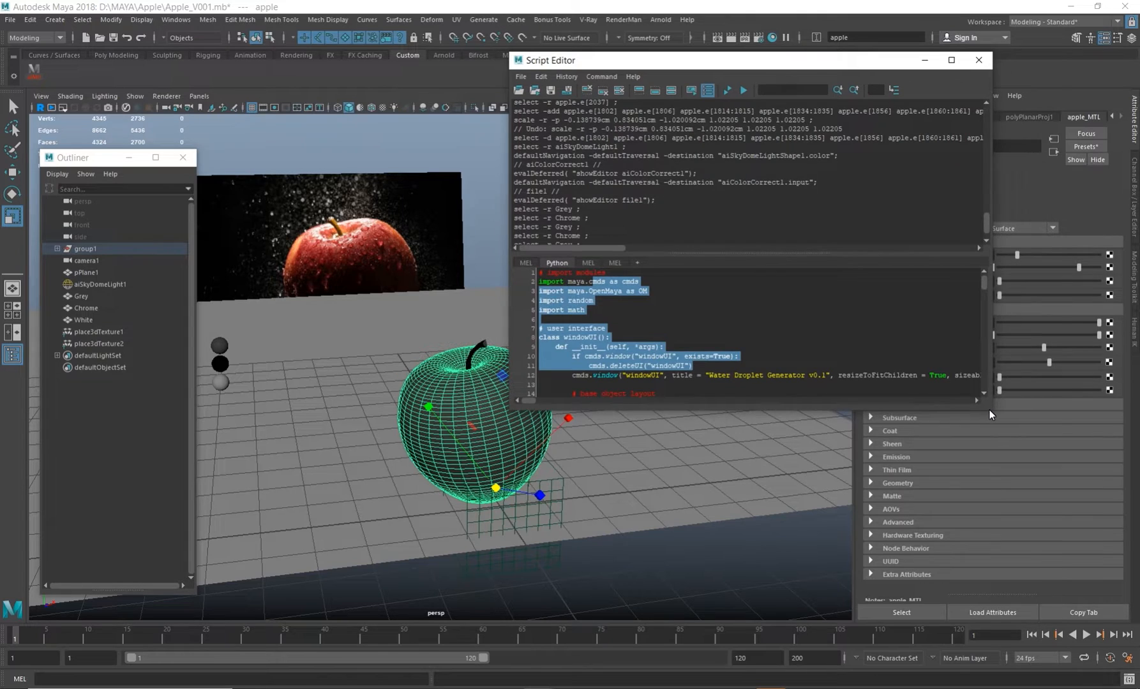
left_click_drag(989, 410, 1050, 622)
key("ctrl+a")
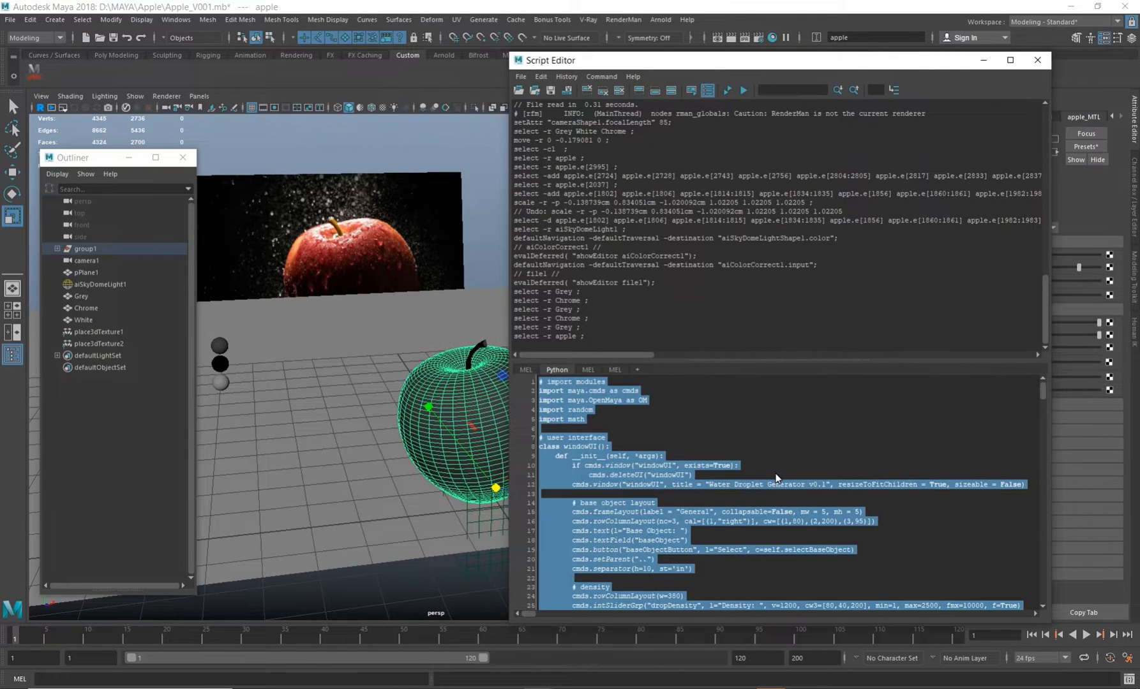
left_click(743, 93)
left_click_drag(447, 236, 748, 129)
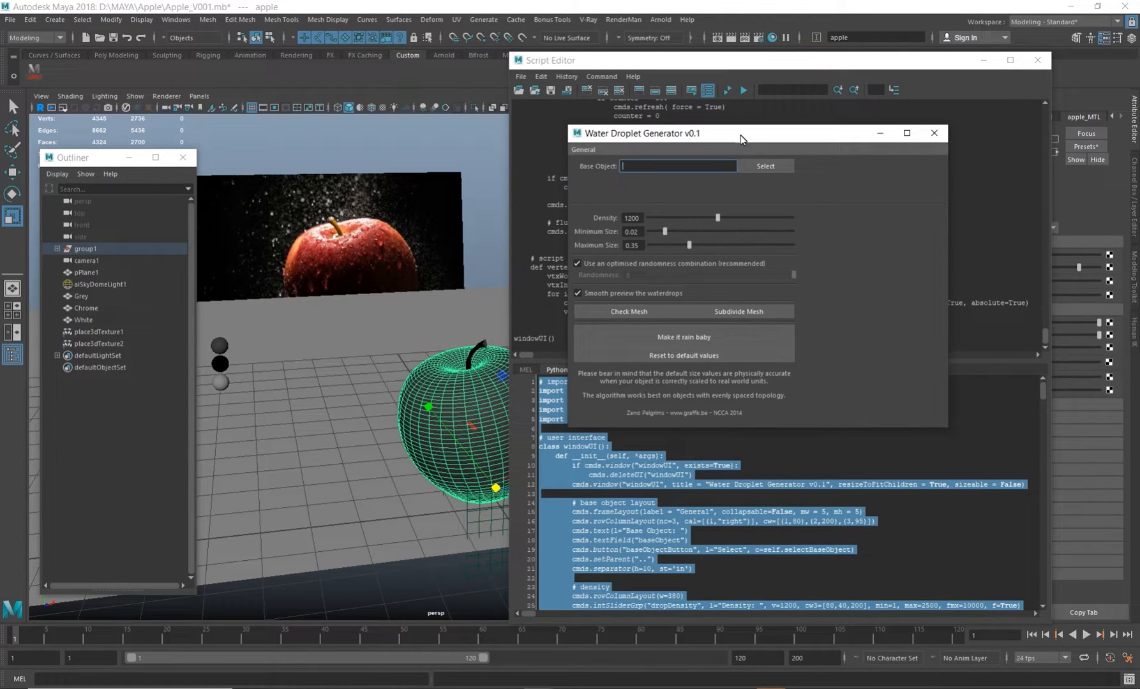
left_click_drag(741, 138, 675, 175)
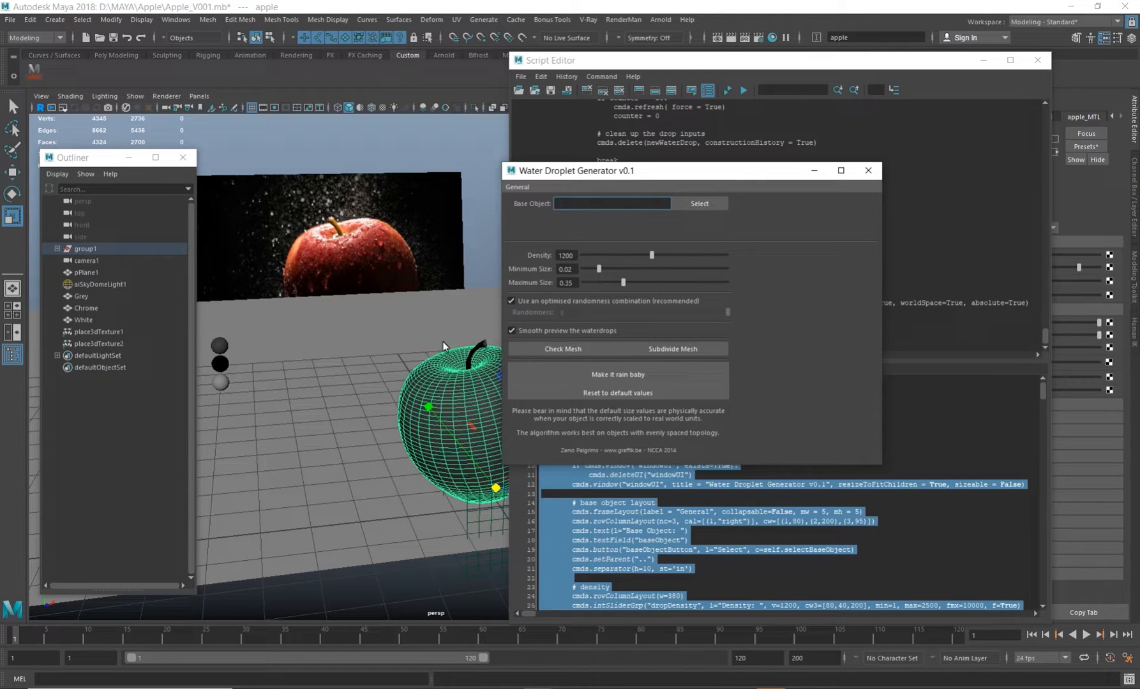
- Close the Script Editor and assign the selected apple as the generator's base object
left_click(1038, 60)
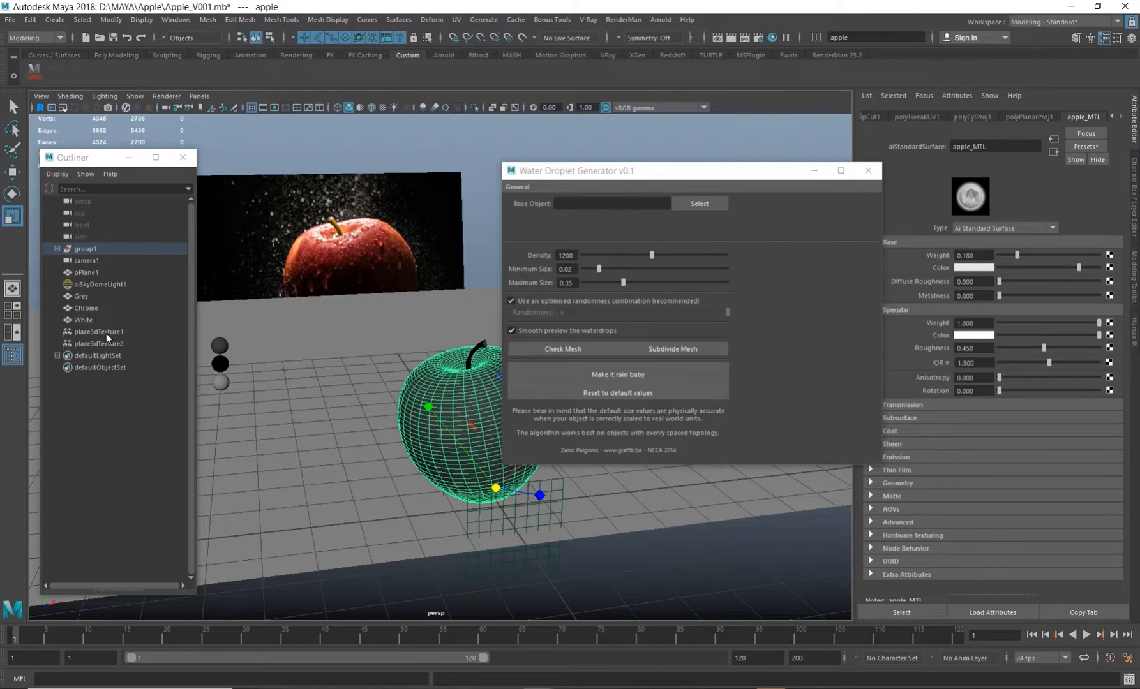
left_click(700, 202)
left_click_drag(656, 174, 766, 139)
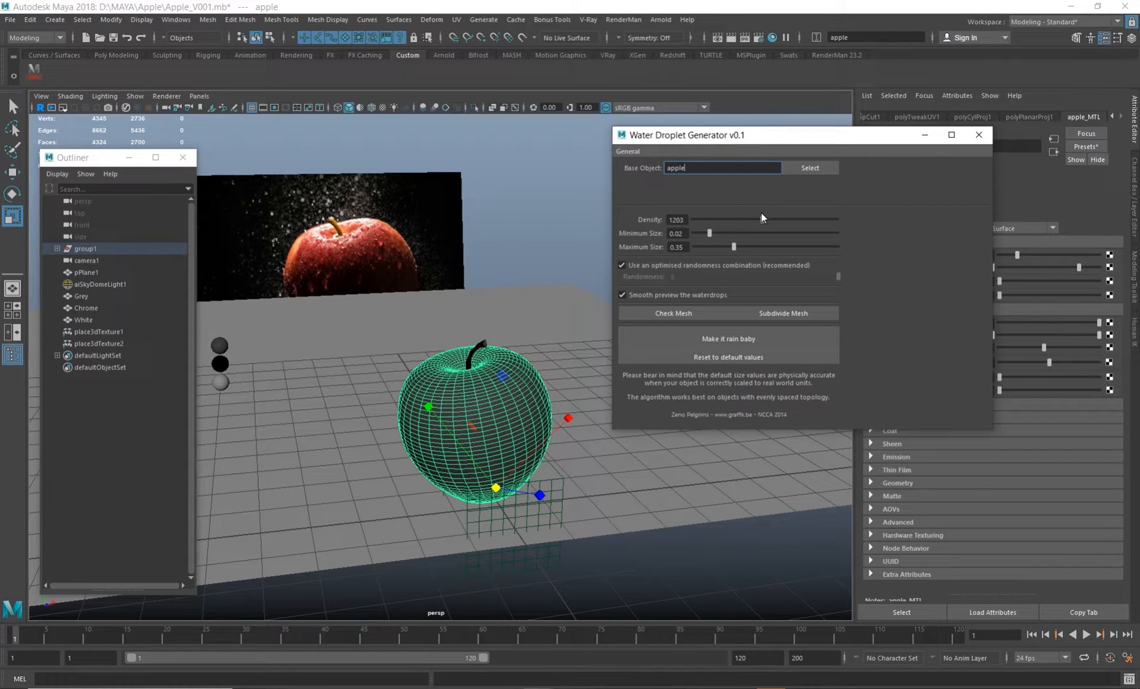
- Set the droplet density to 1057 and examine the apple's mesh in the perspective view
left_click_drag(761, 218, 749, 219)
left_click(678, 234)
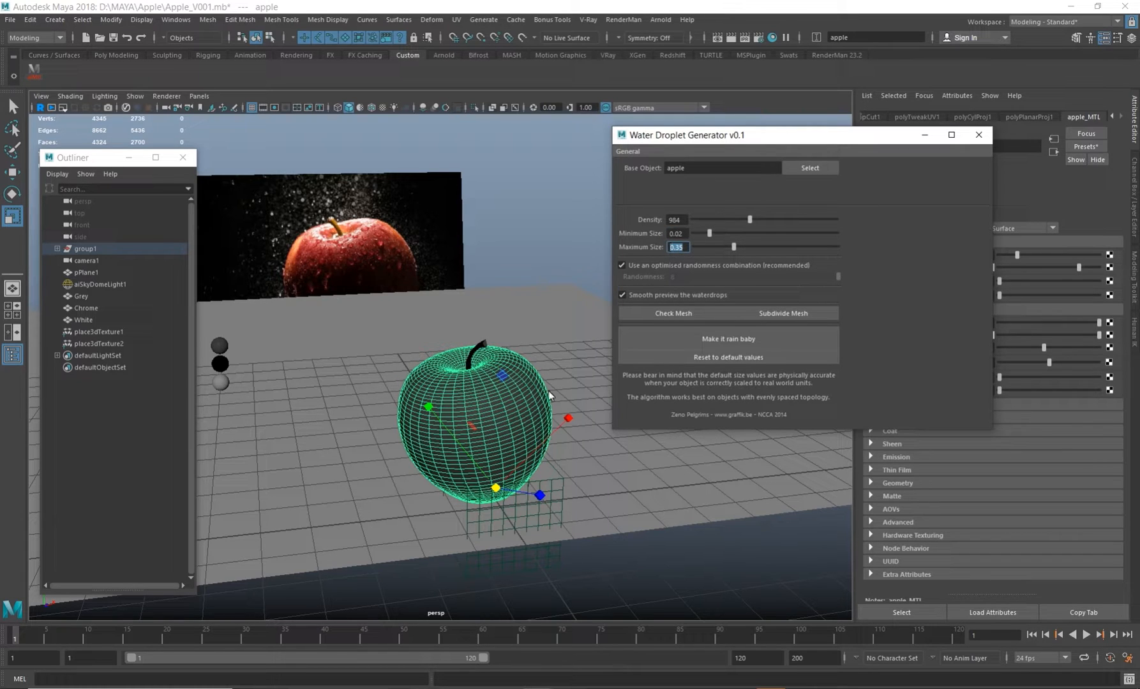
left_click(679, 219)
left_click_drag(750, 219, 754, 220)
right_click_drag(490, 400, 522, 425, "alt")
left_click_drag(520, 423, 498, 443, "alt")
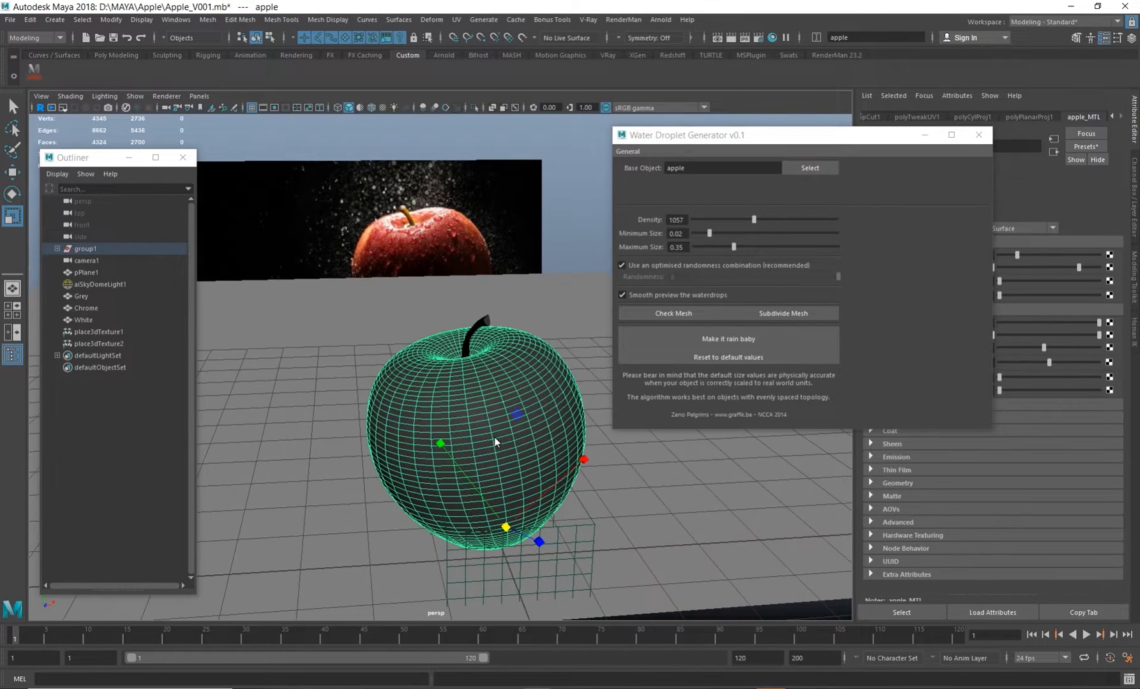
right_click_drag(436, 237, 549, 281, "alt")
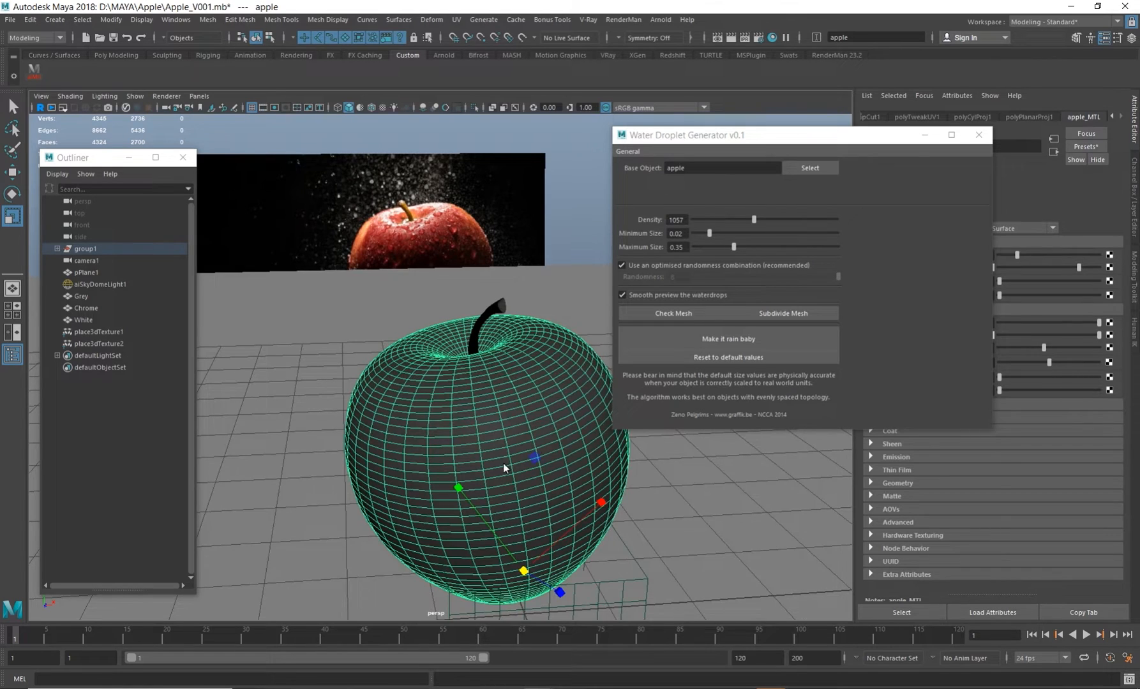
mouse_move(535, 457)
right_mouse_down("alt")
mouse_move(506, 444)
mouse_move(533, 483)
mouse_move(543, 466)
right_mouse_up("alt")
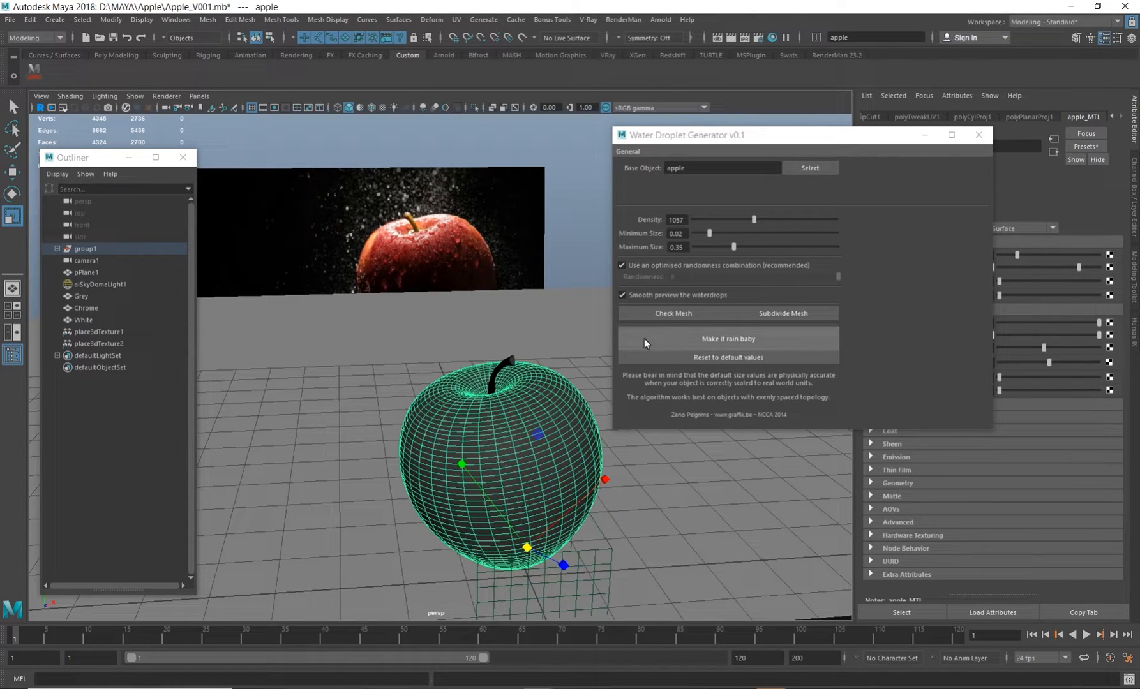
- Set the density to 262 and generate water drops on the apple with minimum size 0.02 and maximum size 0.35
left_click(676, 219)
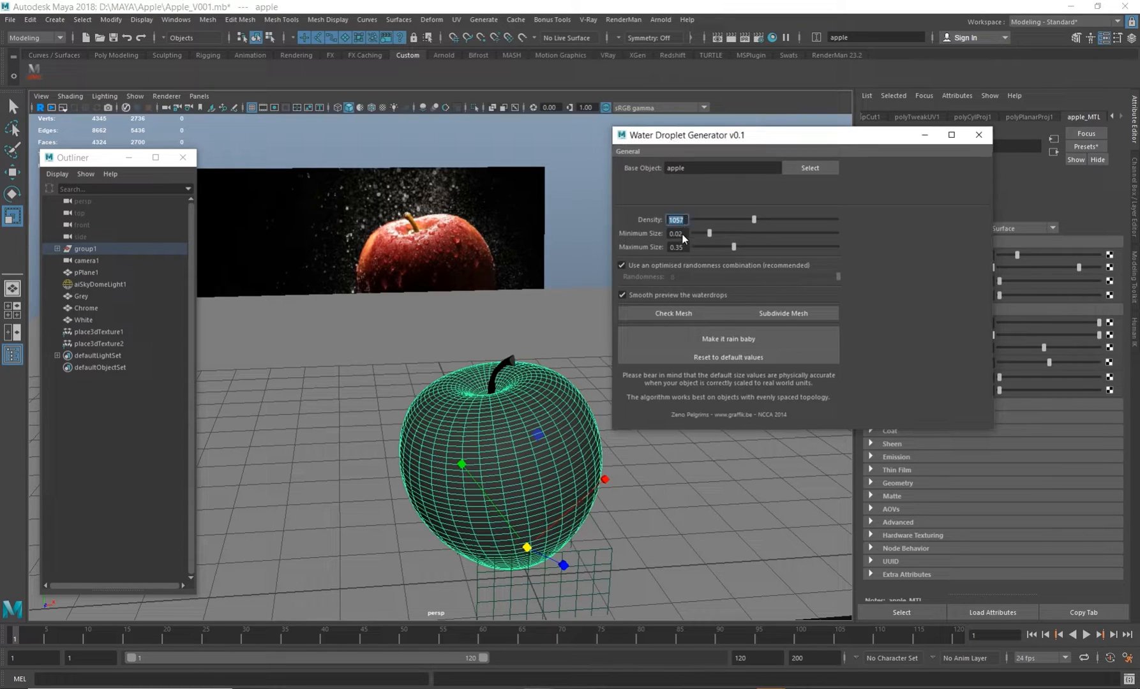
left_click(675, 233)
left_click(731, 340)
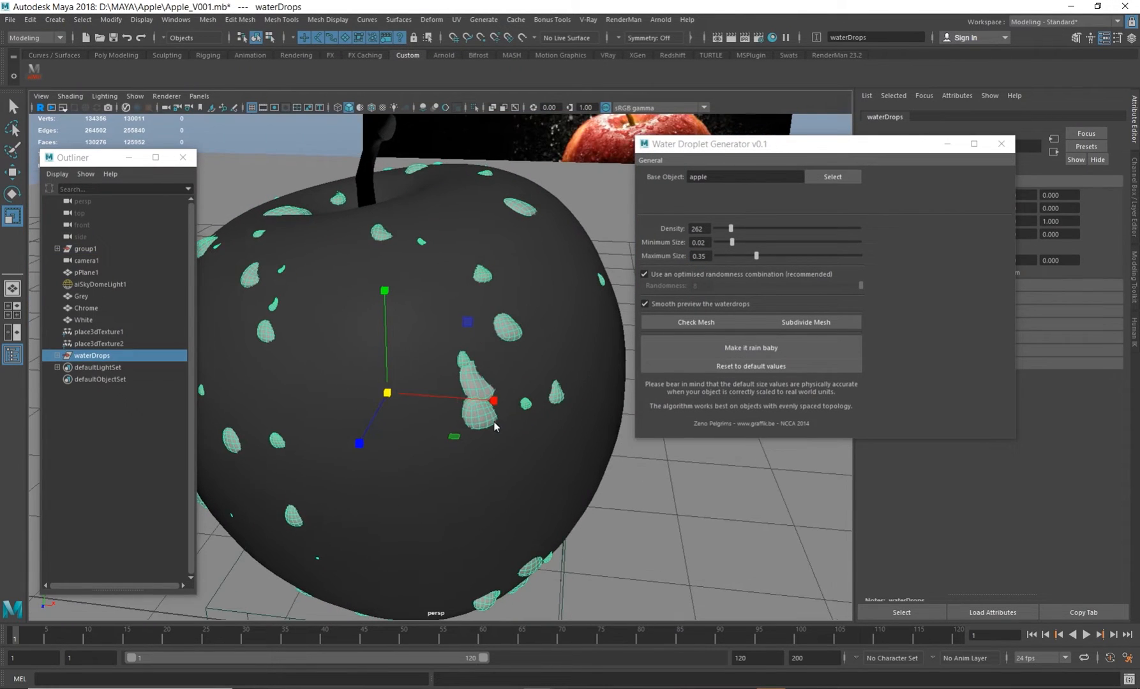
- Select four differently shaped water drops near one another on the apple and close the Water Droplet Generator
left_click(479, 415)
middle_click_drag(498, 460, 523, 421, "alt")
left_click_drag(523, 421, 495, 396, "alt")
right_click_drag(496, 395, 534, 413, "alt")
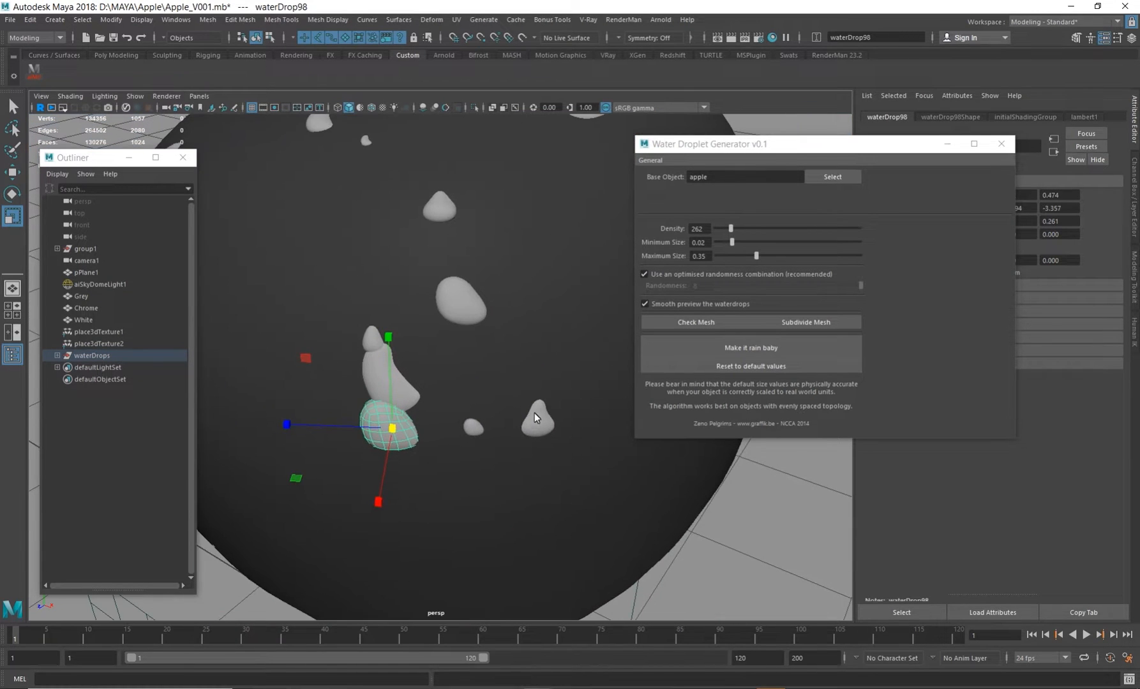
left_click(374, 362)
left_click(451, 302)
left_click(443, 211)
right_click_drag(525, 376, 363, 362, "alt")
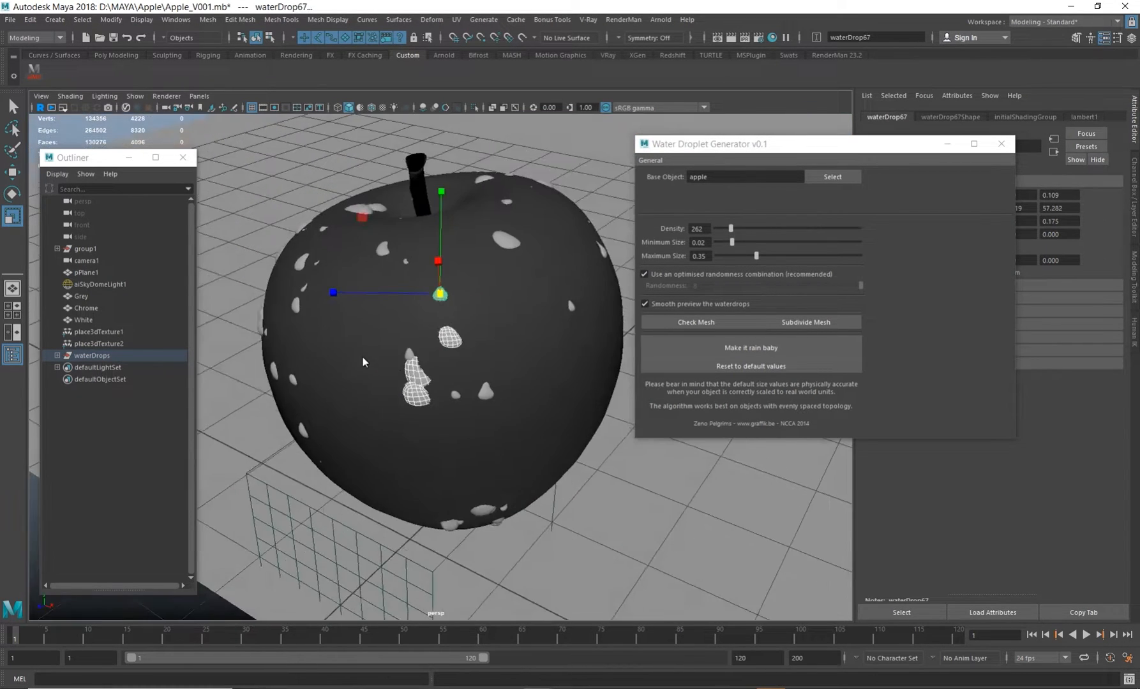
left_click_drag(363, 362, 408, 317, "alt")
right_click_drag(408, 317, 422, 405, "alt")
left_click_drag(422, 406, 414, 350, "alt")
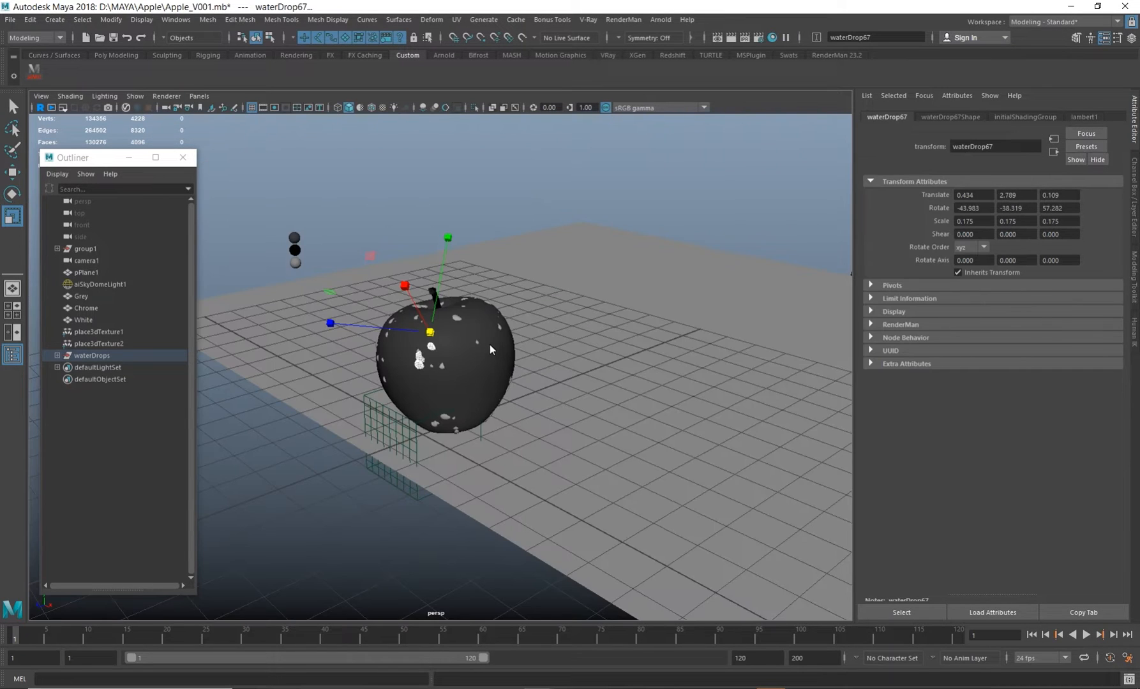
- Unparent the four selected drops from the waterDrops group and delete the group with the other drops
right_click_drag(489, 345, 638, 387, "alt")
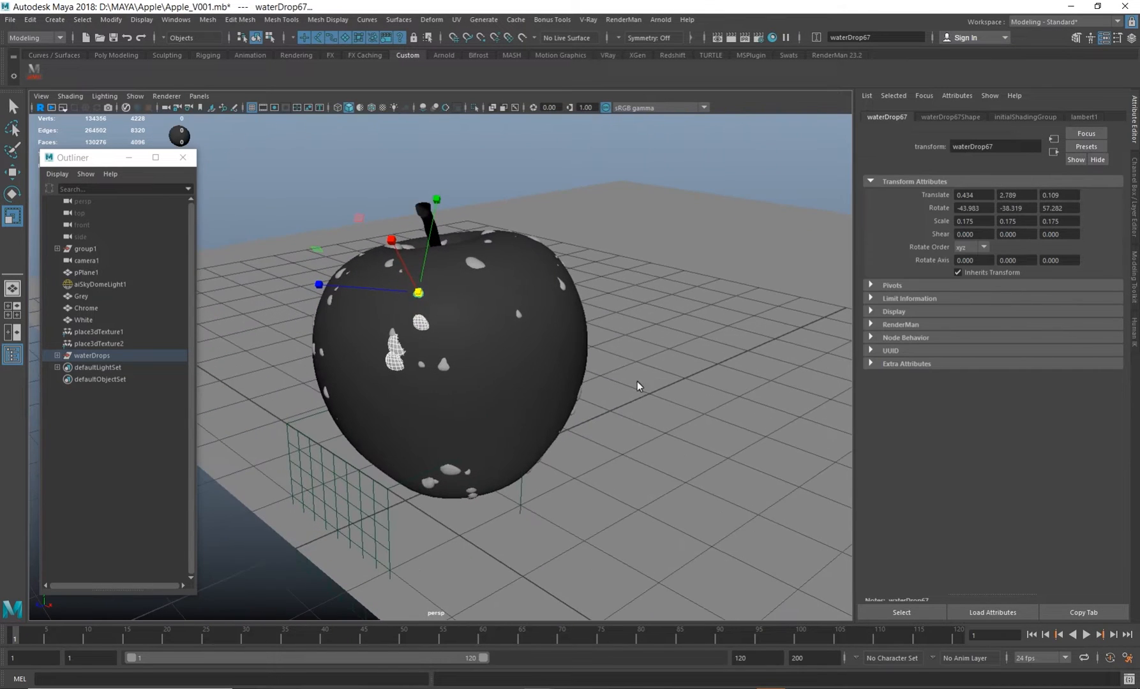
middle_click_drag(498, 323, 537, 300, "alt")
right_click_drag(537, 300, 430, 308, "alt")
left_click_drag(430, 307, 433, 334, "alt")
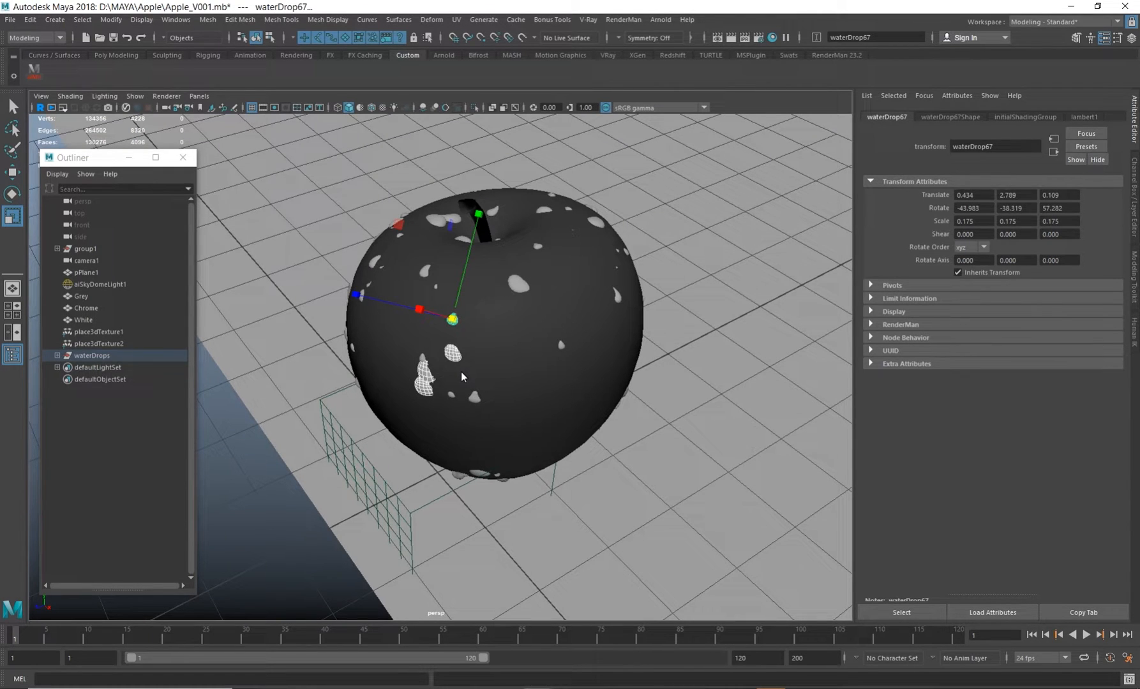
key("shift+p")
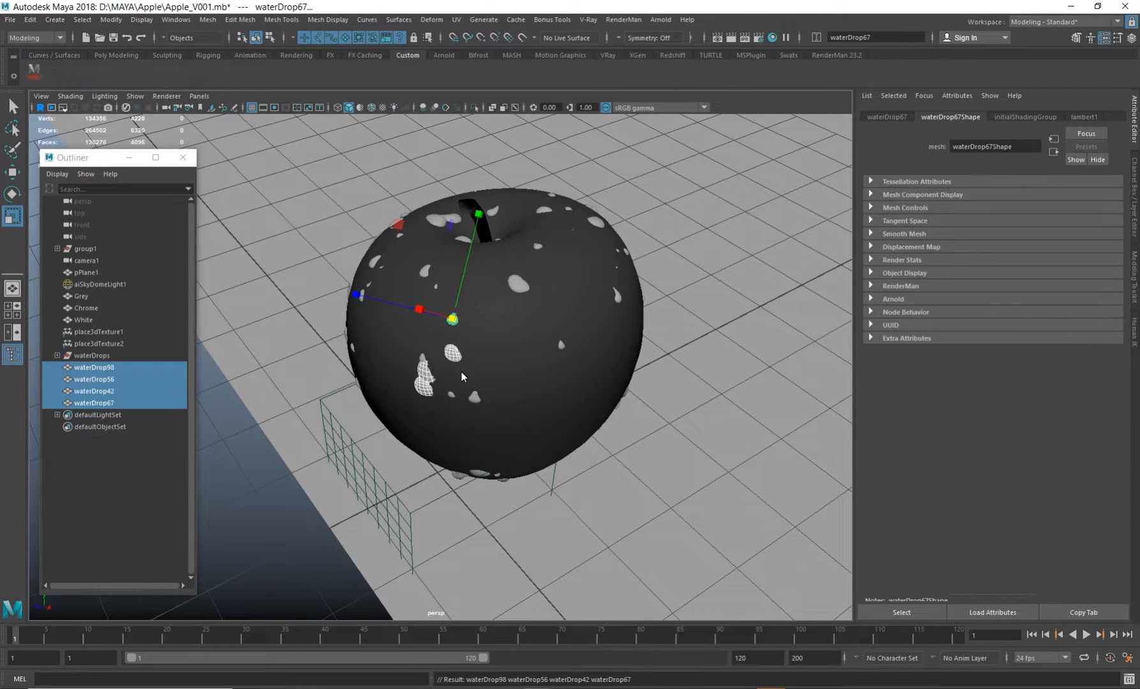
left_click(99, 356)
key("Delete")
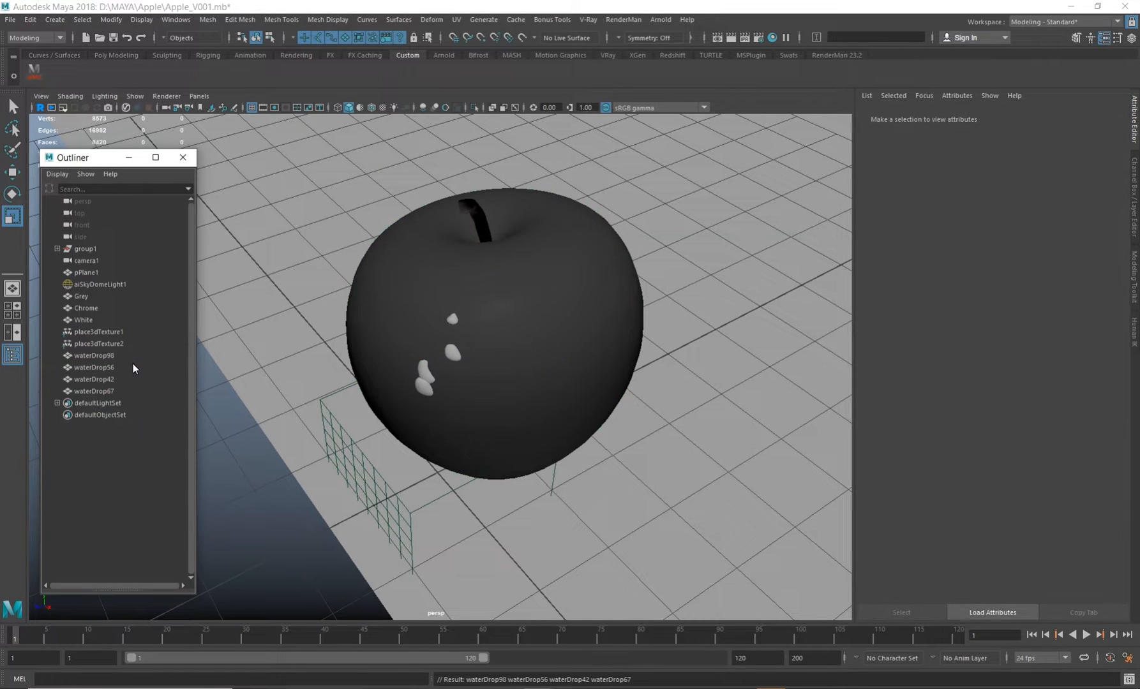
- Move waterDrop98, waterDrop56, waterDrop42 and waterDrop67 together from the apple to the grid origin
left_click_drag(99, 356, 99, 391)
right_click_drag(606, 359, 496, 358, "alt")
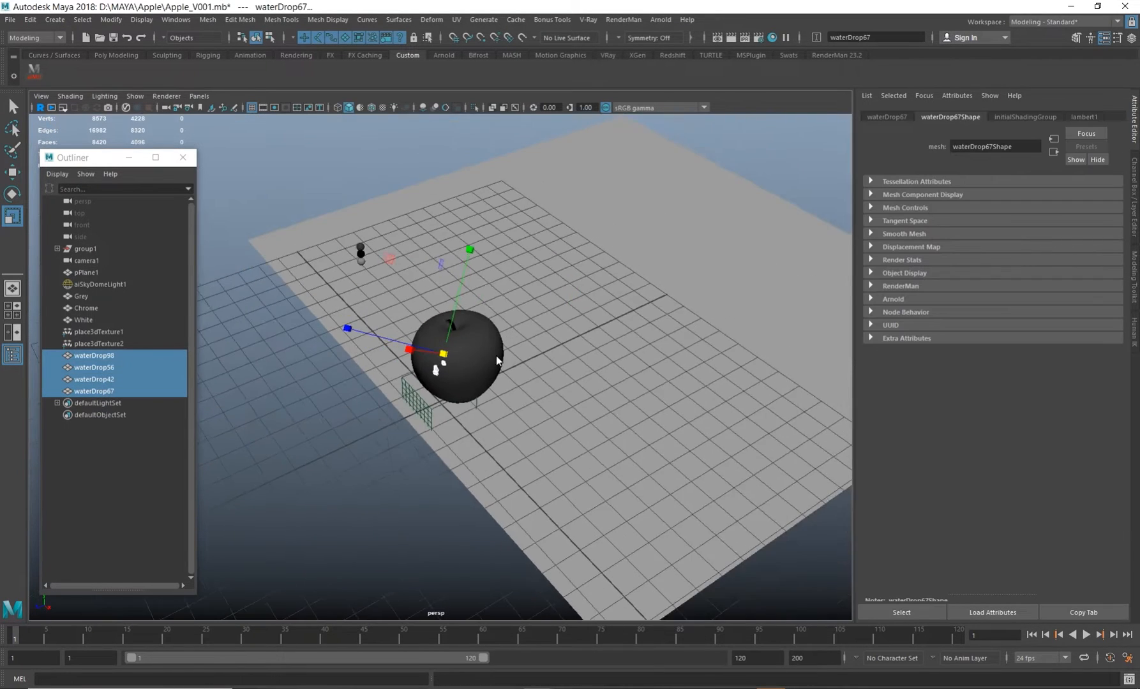
left_click_drag(574, 291, 529, 314, "alt")
scroll(529, 314, "up", 5)
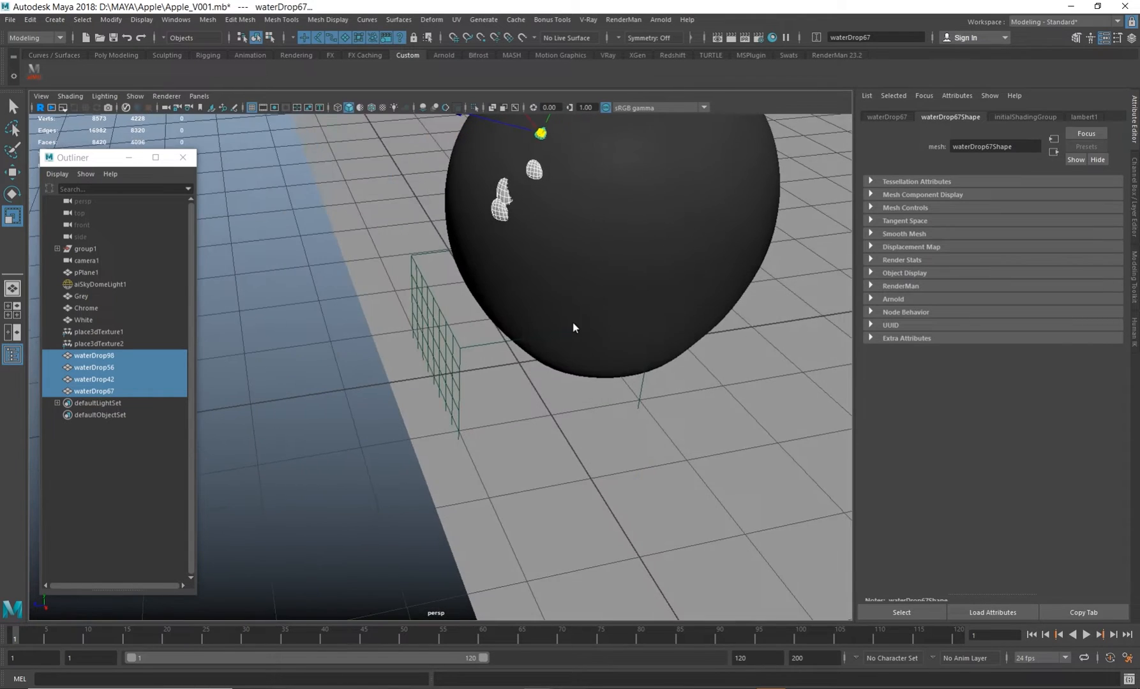
middle_click_drag(573, 188, 552, 216, "alt")
key("w")
left_click_drag(518, 164, 496, 387)
- Isolate the four water drops in the perspective view
right_click_drag(546, 440, 798, 441, "alt")
middle_click_drag(798, 441, 798, 386, "alt")
left_click(475, 108)
left_click_drag(478, 276, 391, 244, "alt")
scroll(572, 322, "up", 3)
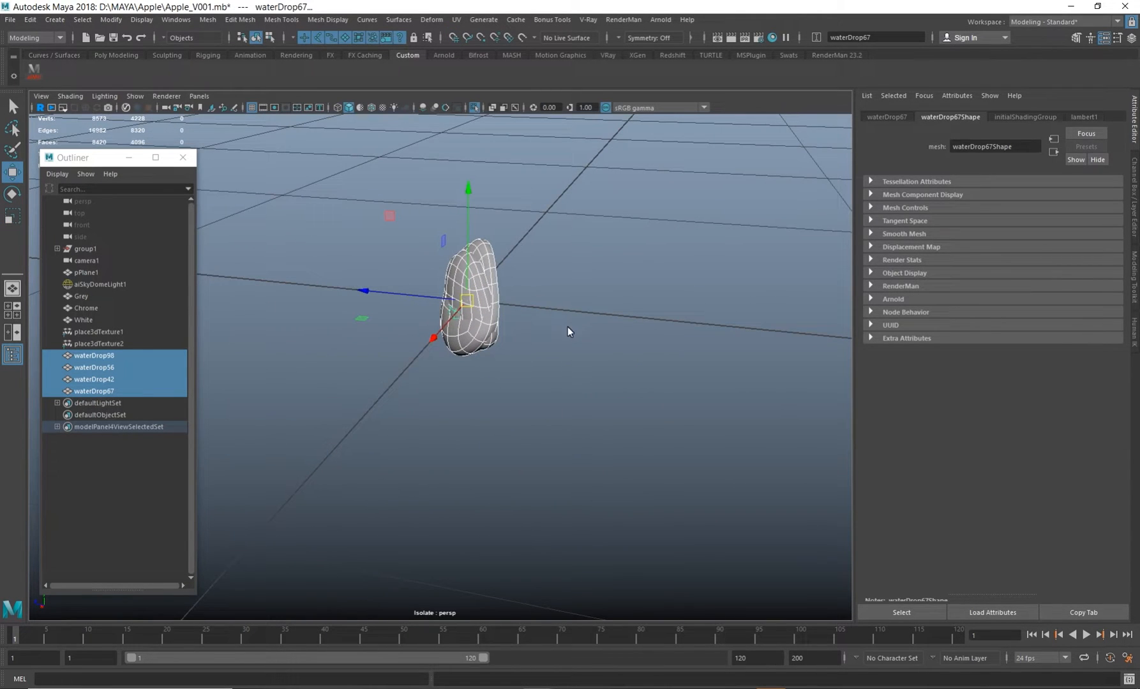
mouse_move(535, 349)
left_mouse_down("alt")
mouse_move(643, 333)
mouse_move(595, 348)
mouse_move(523, 346)
mouse_move(568, 353)
mouse_move(559, 357)
mouse_move(482, 351)
mouse_move(651, 347)
mouse_move(519, 345)
left_mouse_up("alt")
- Select waterDrop67 and scale it up uniformly to about the size of the other drops
left_click(480, 349)
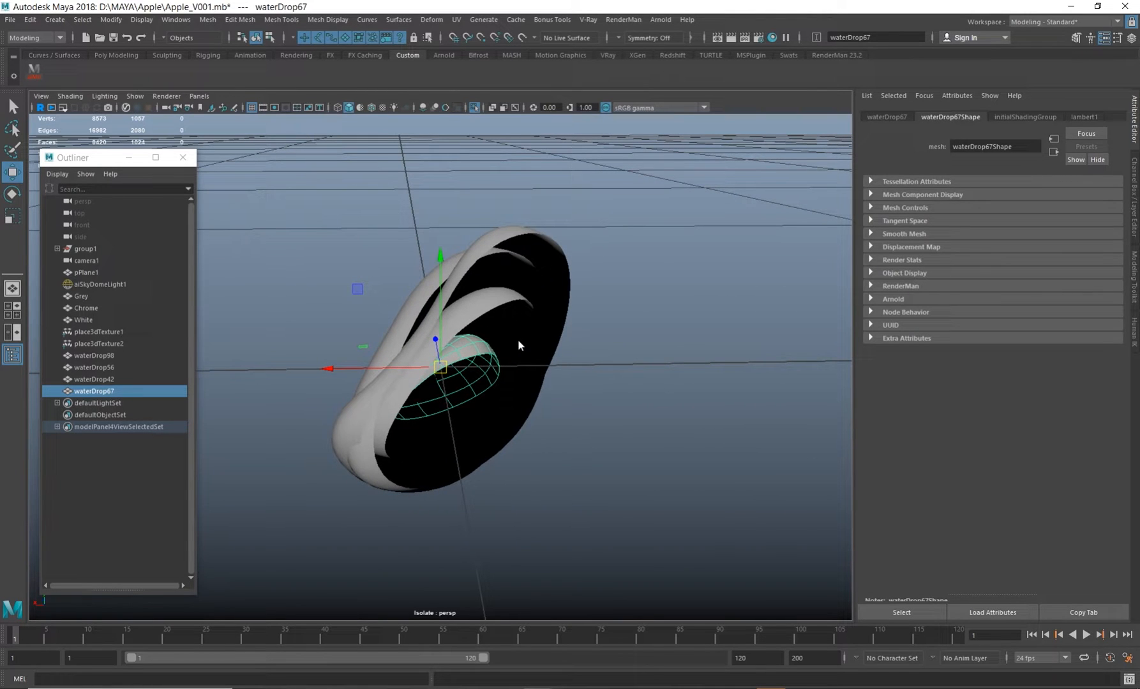
key("r")
left_click_drag(441, 369, 615, 363)
mouse_move(501, 374)
left_mouse_down("alt")
mouse_move(589, 380)
mouse_move(511, 363)
left_mouse_up("alt")
right_click_drag(511, 364, 416, 404, "alt")
left_click_drag(364, 338, 426, 364, "alt")
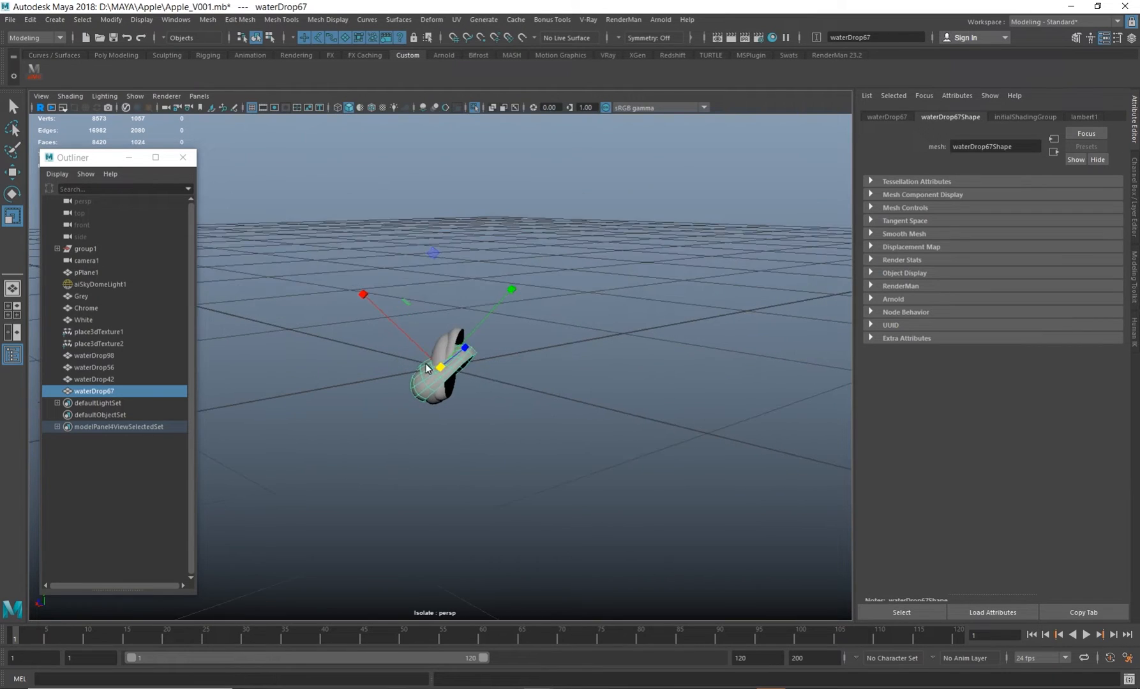
right_click_drag(426, 368, 504, 390, "alt")
left_click_drag(503, 390, 517, 390, "alt")
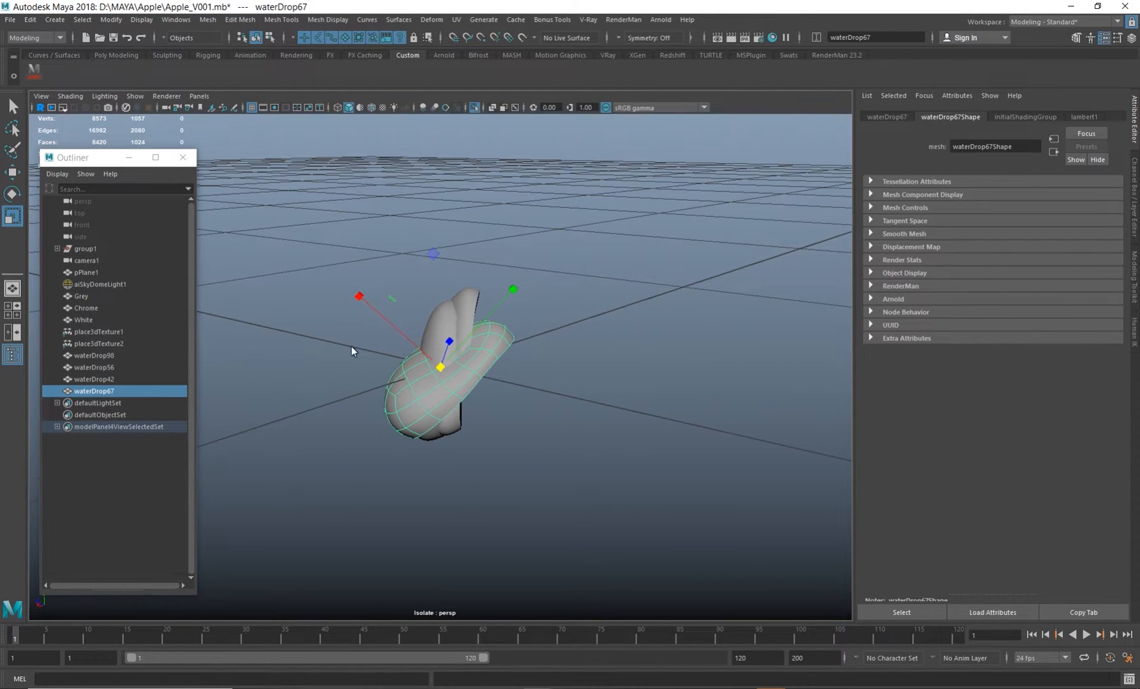
- Rotate waterDrop67 until its open base lies roughly flat on the grid
key("e")
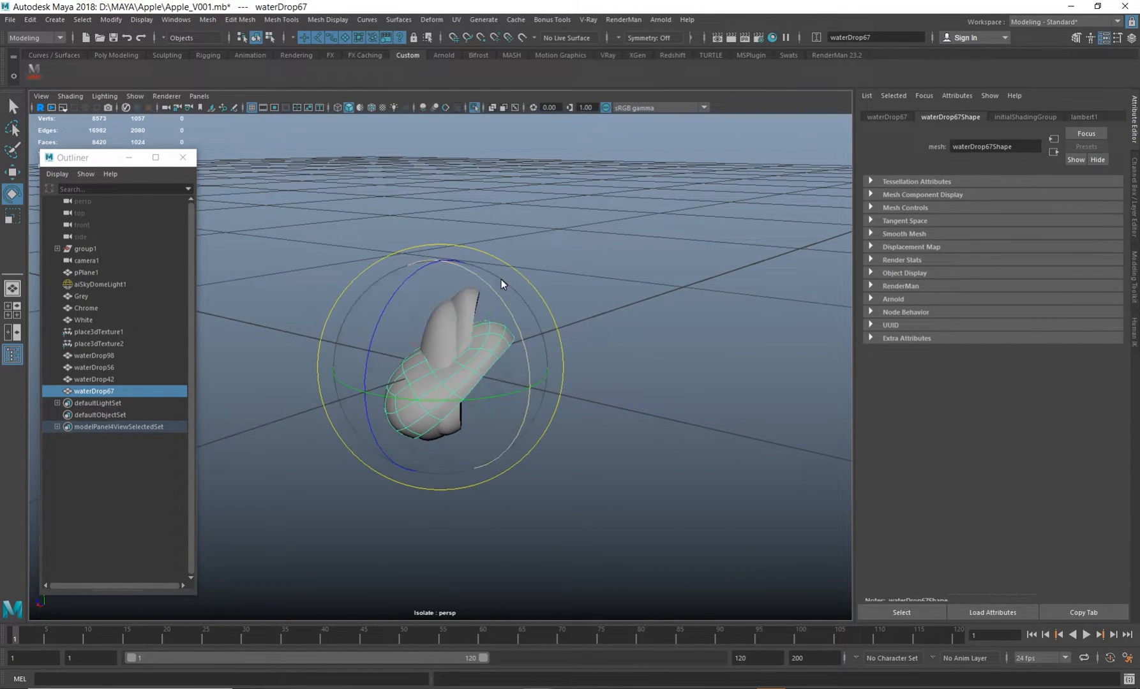
left_click_drag(484, 286, 446, 339)
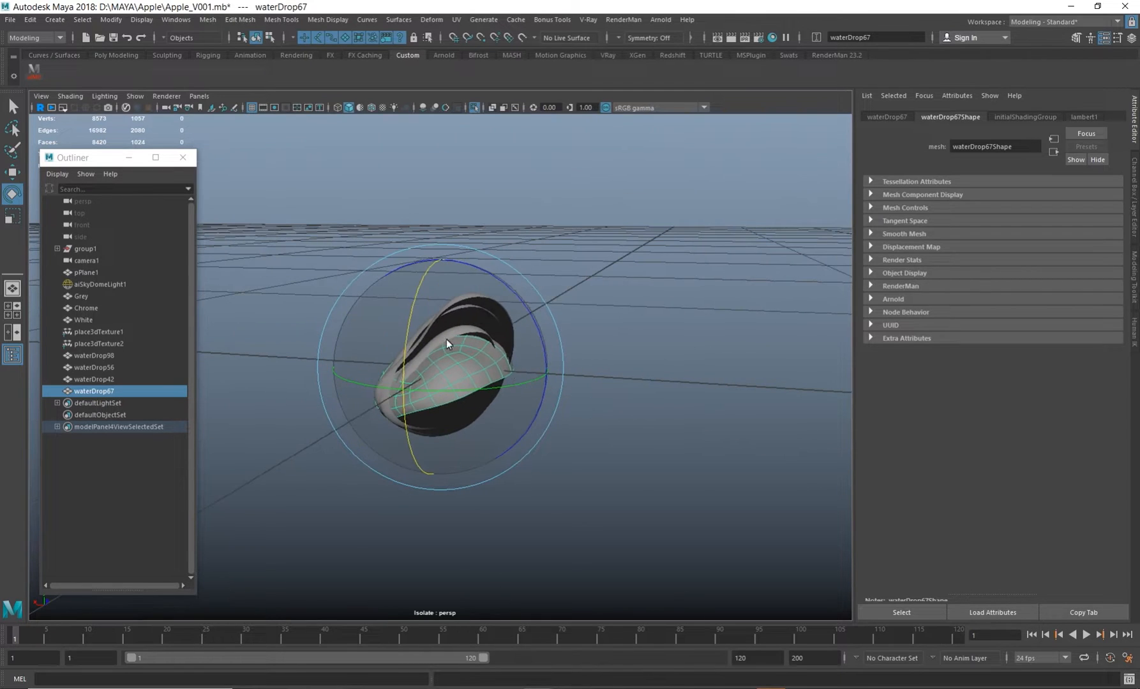
left_click_drag(479, 264, 519, 302)
left_click_drag(489, 391, 613, 355, "alt")
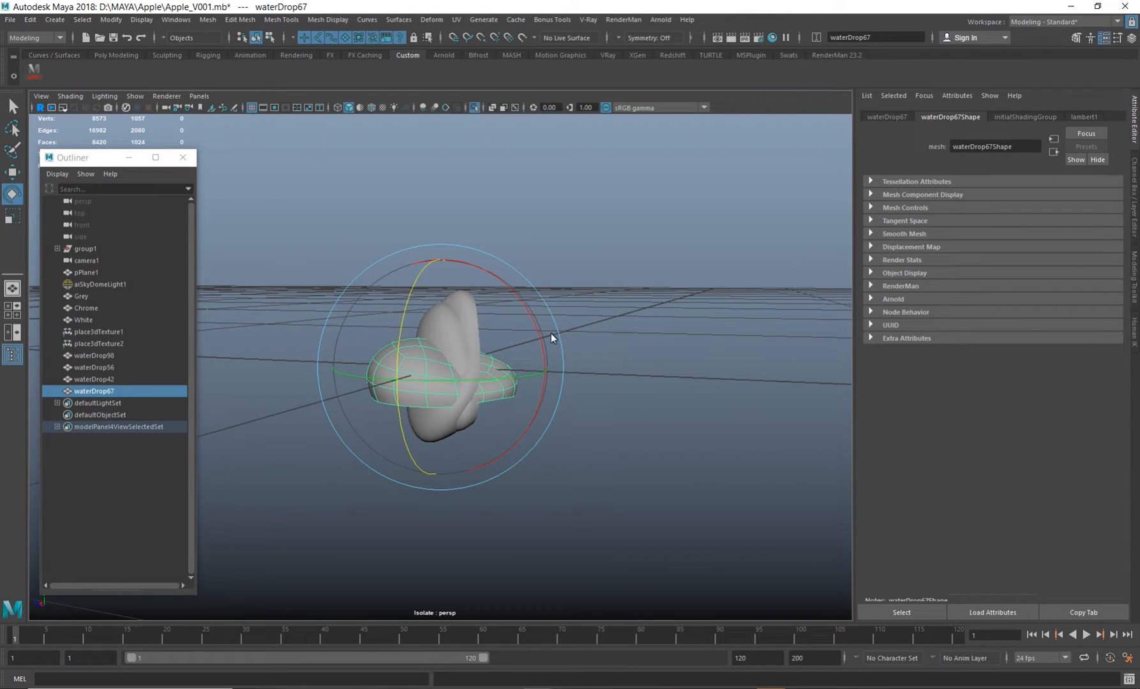
left_click_drag(534, 322, 538, 380, "alt")
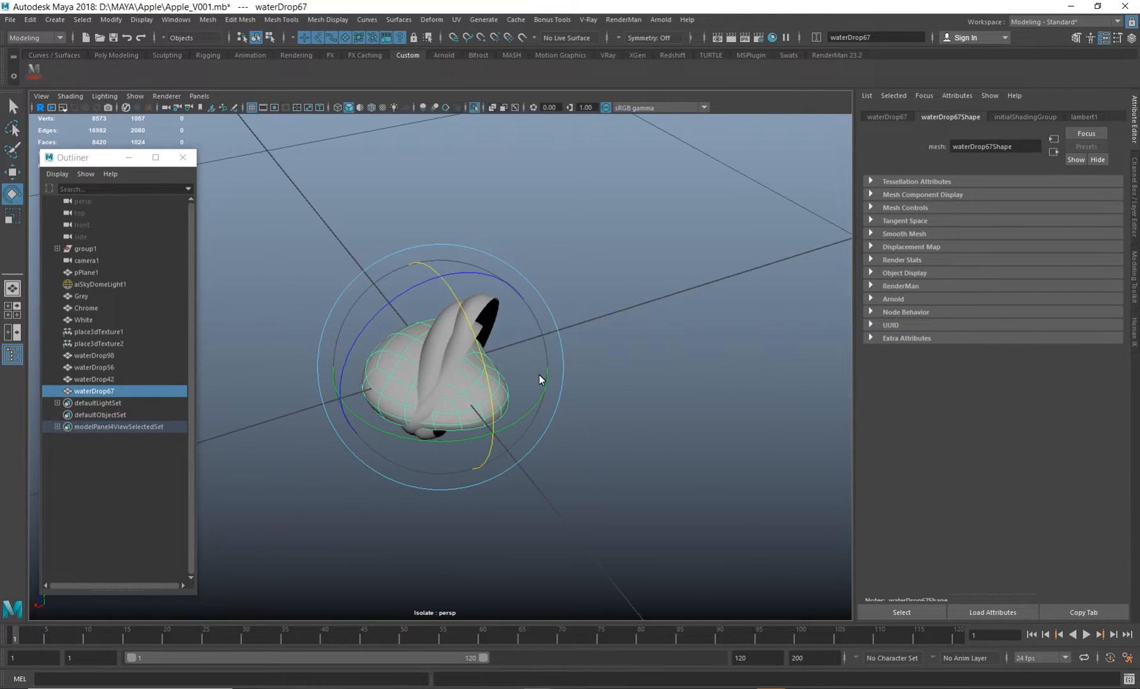
key("w")
- Rotate the remaining water drops, including the upright one, until their open bases lie flat on the grid
left_click(468, 300)
key("e")
left_click_drag(468, 297, 555, 444, "alt")
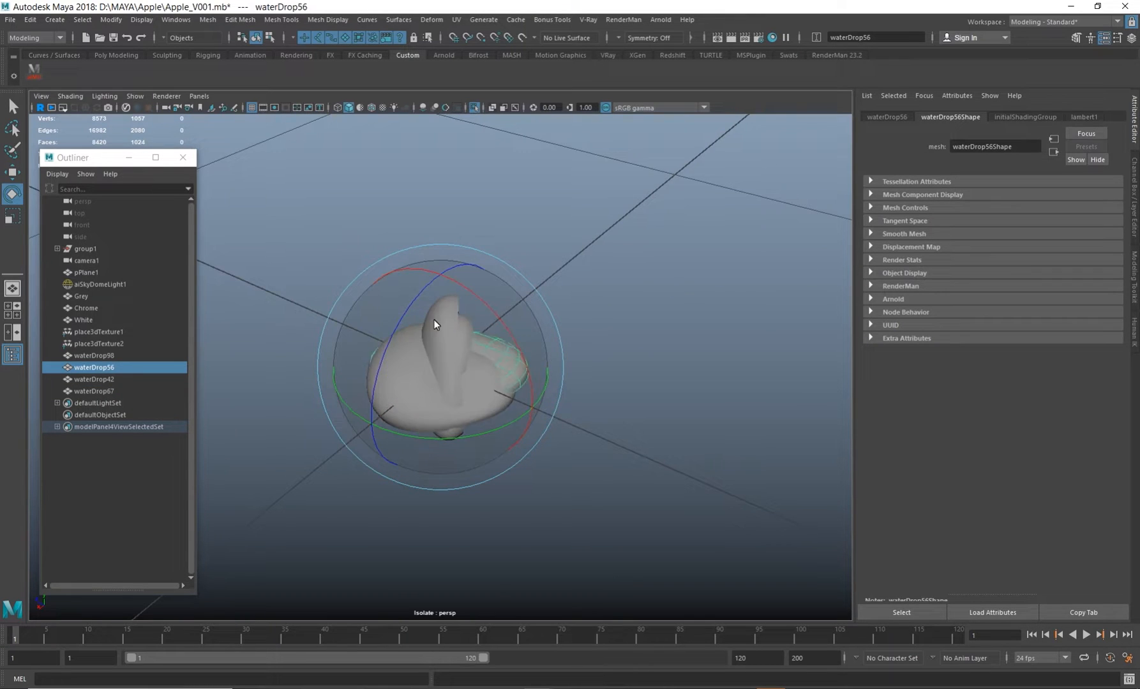
left_click_drag(434, 324, 501, 396, "alt")
key("q")
left_click(473, 358)
key("e")
key("q")
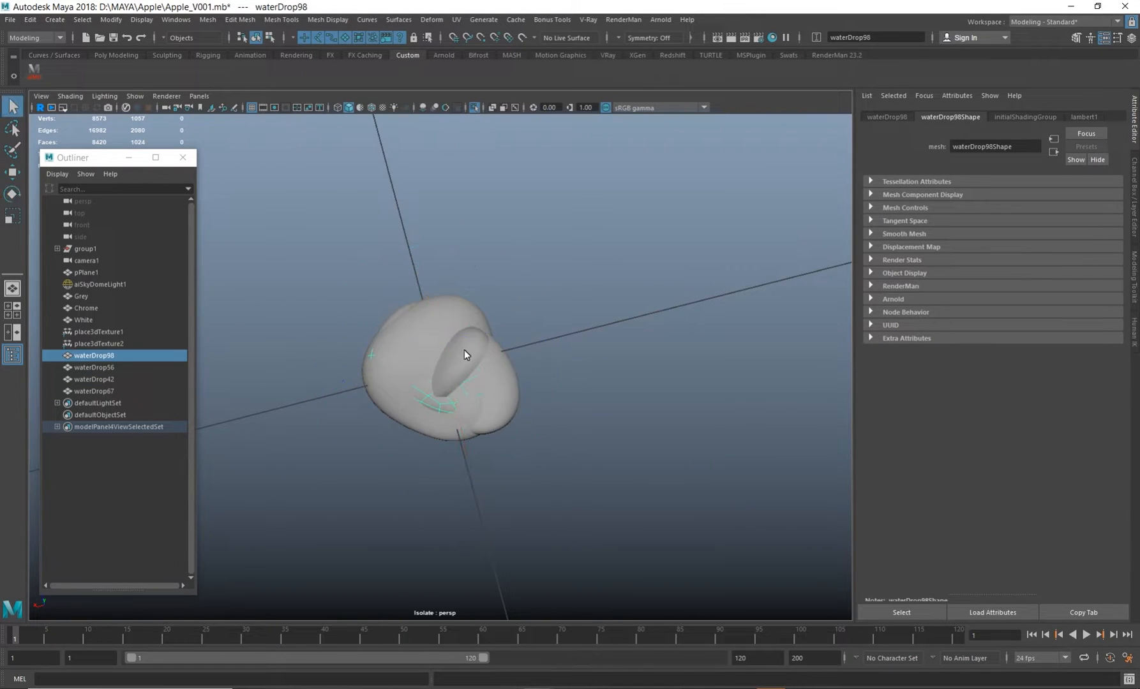
left_click(464, 351)
key("e")
left_click_drag(464, 351, 612, 434, "alt")
key("r")
left_click(461, 383)
left_click_drag(460, 383, 517, 412, "alt")
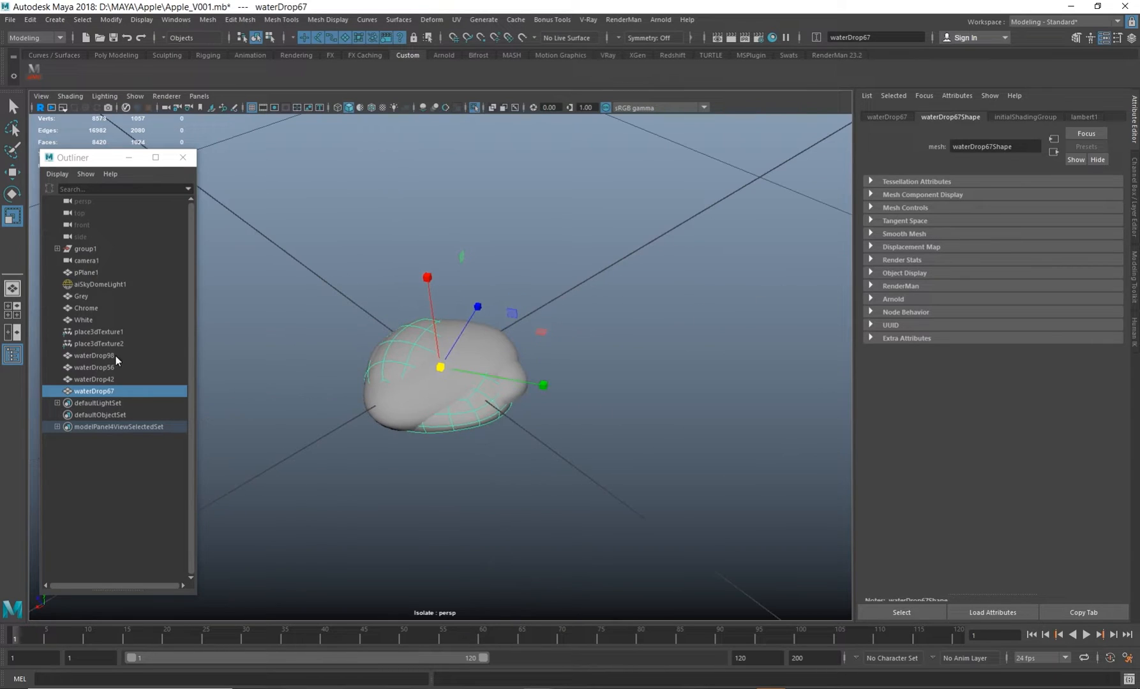
- Select waterDrop98, waterDrop56, waterDrop42 and waterDrop67 and check their alignment at the origin from above, below and the side
left_click(102, 355)
left_click(97, 389, "shift")
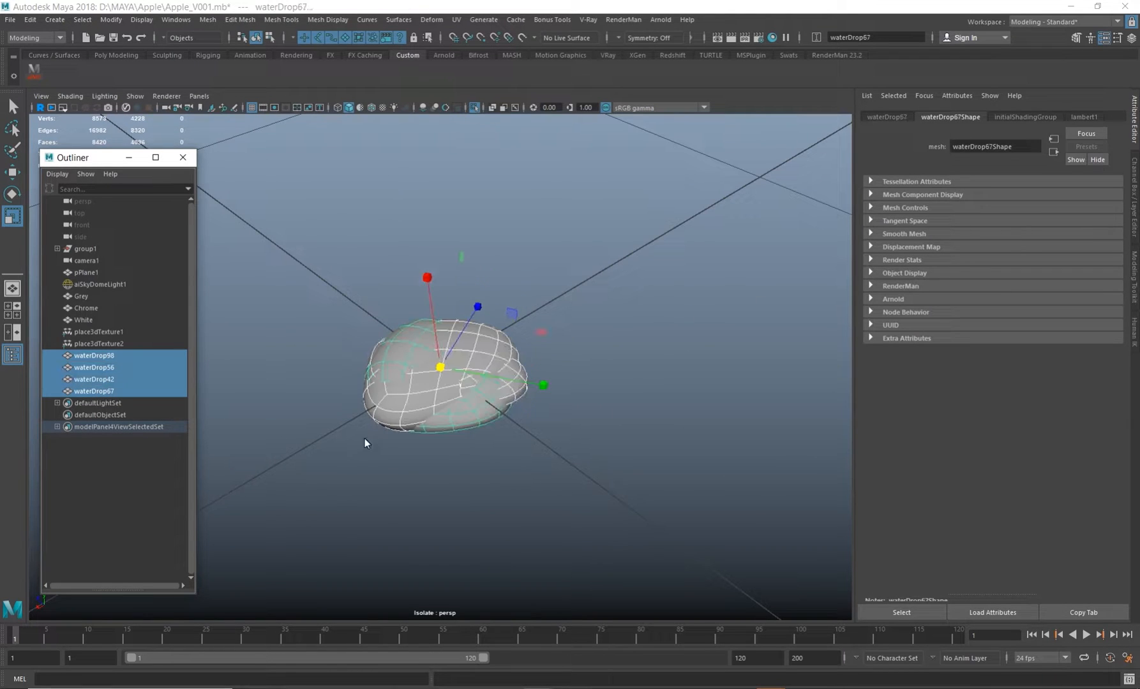
left_click_drag(364, 438, 580, 476, "alt")
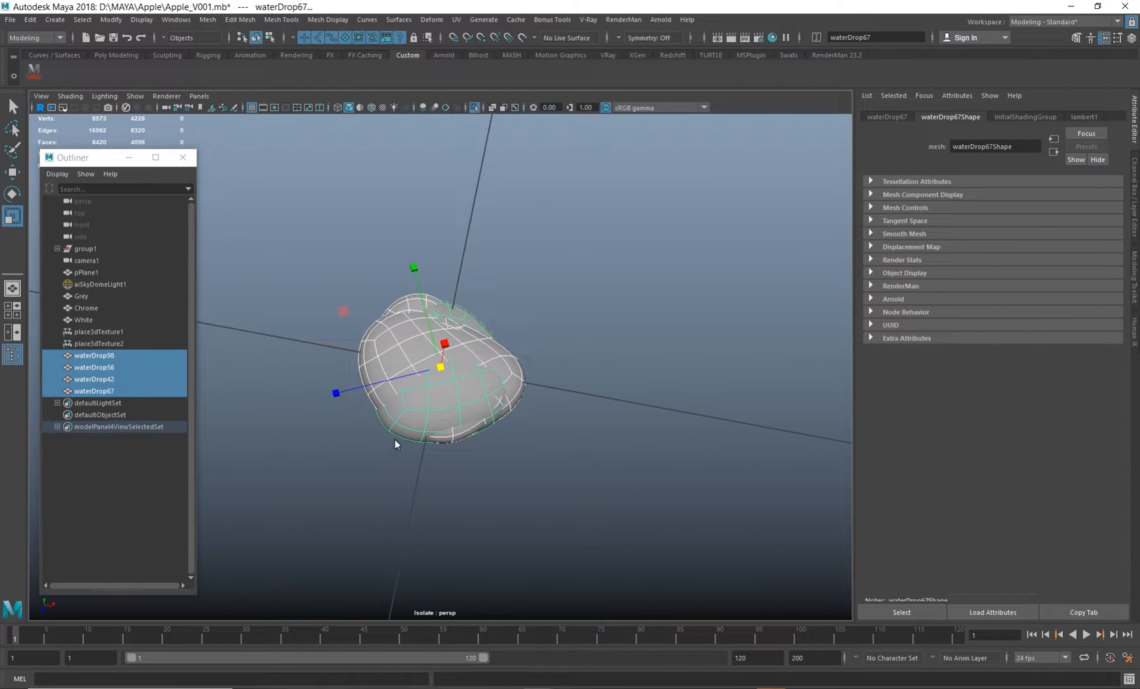
left_click_drag(395, 445, 355, 432, "alt")
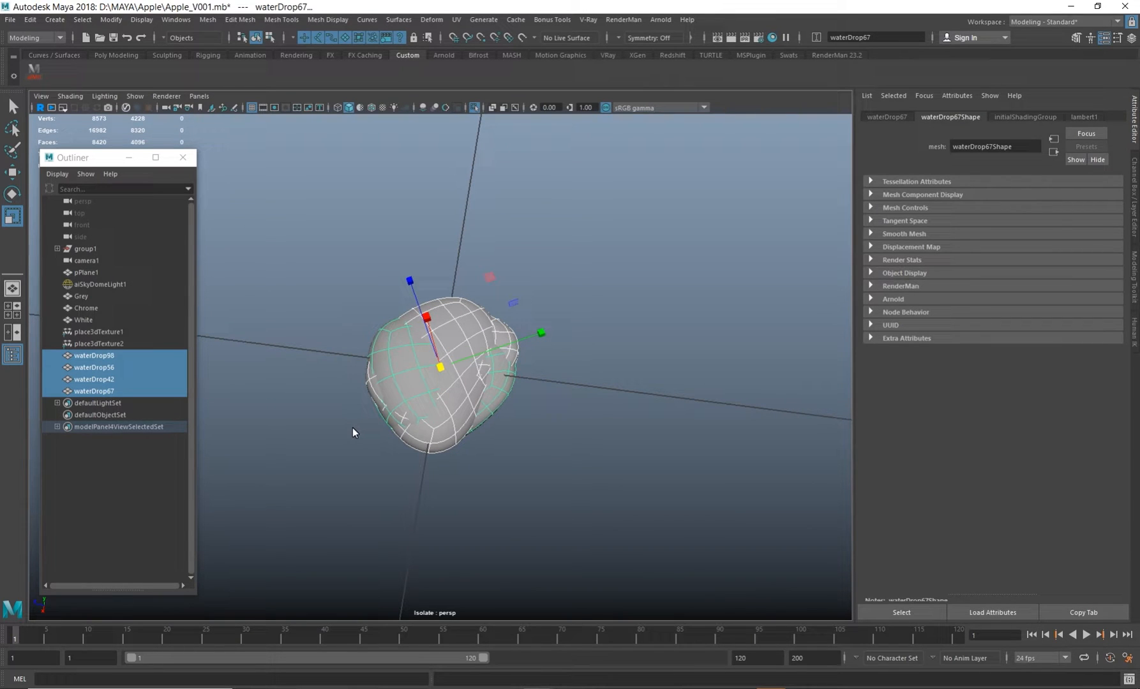
right_click_drag(553, 434, 284, 398, "alt")
right_click_drag(613, 375, 427, 326, "alt")
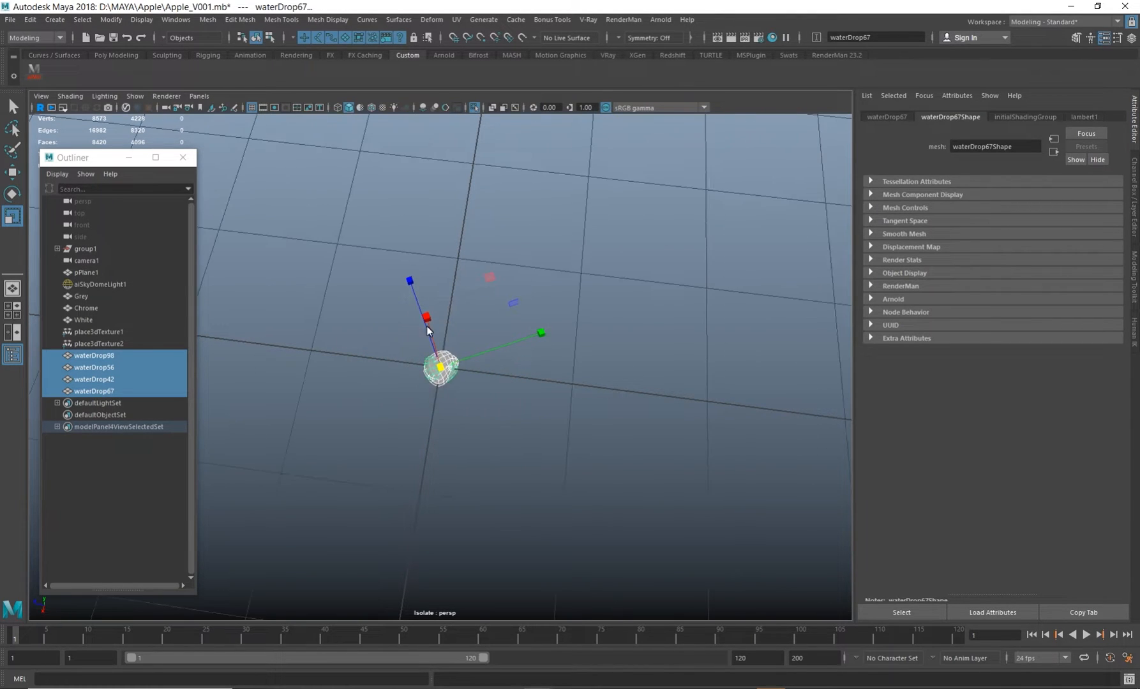
middle_click_drag(427, 328, 411, 354, "alt")
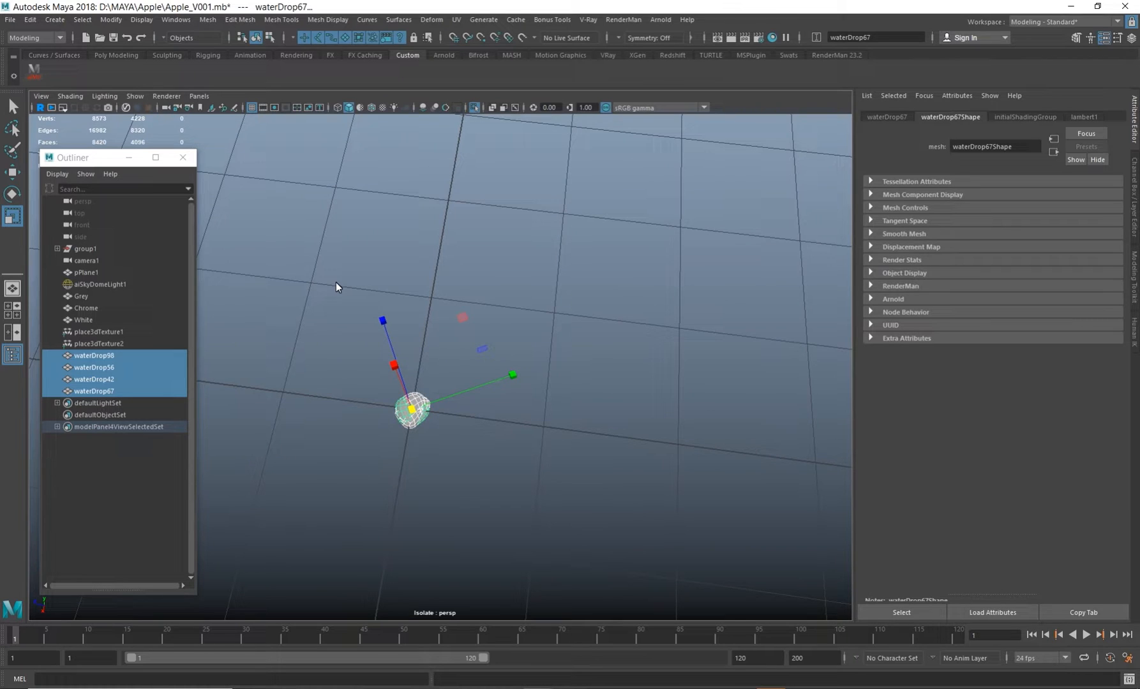
left_click_drag(402, 438, 415, 400, "alt")
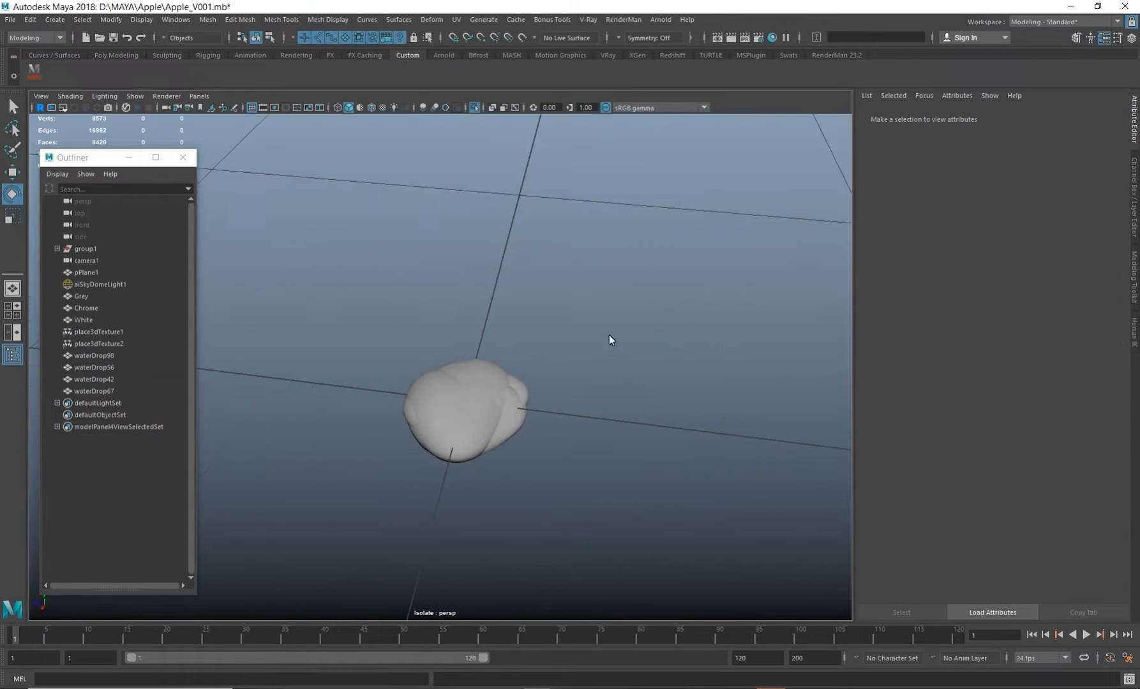
right_click_drag(609, 336, 411, 366, "alt")
left_click_drag(446, 581, 578, 517, "alt")
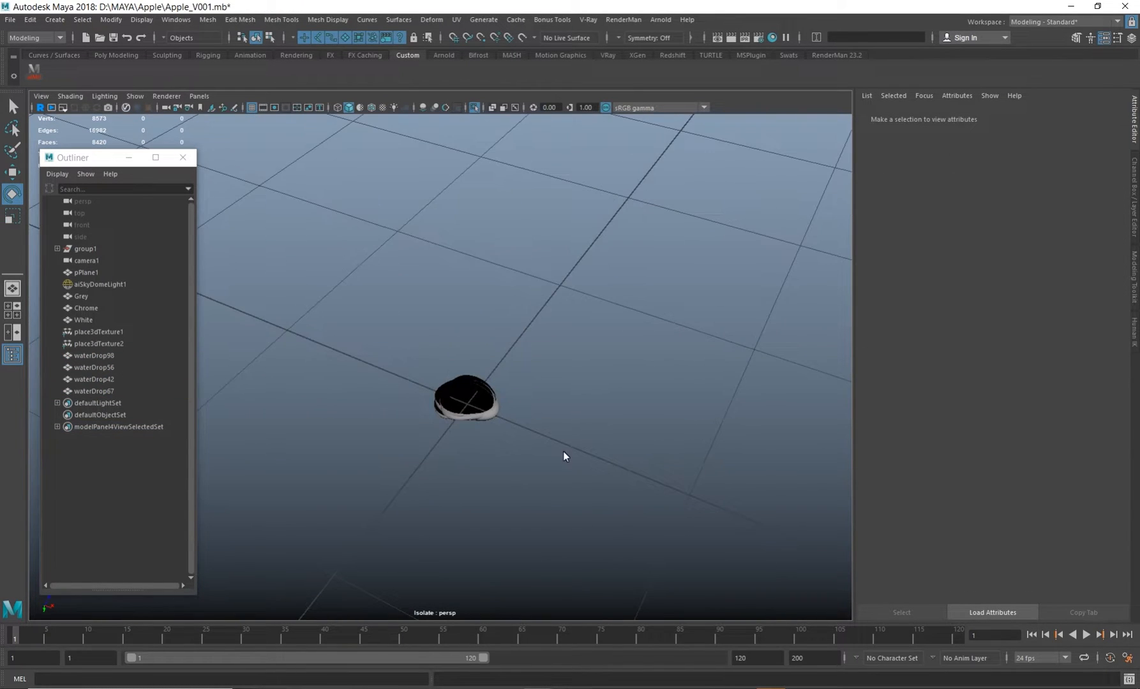
left_click_drag(563, 451, 495, 416, "alt")
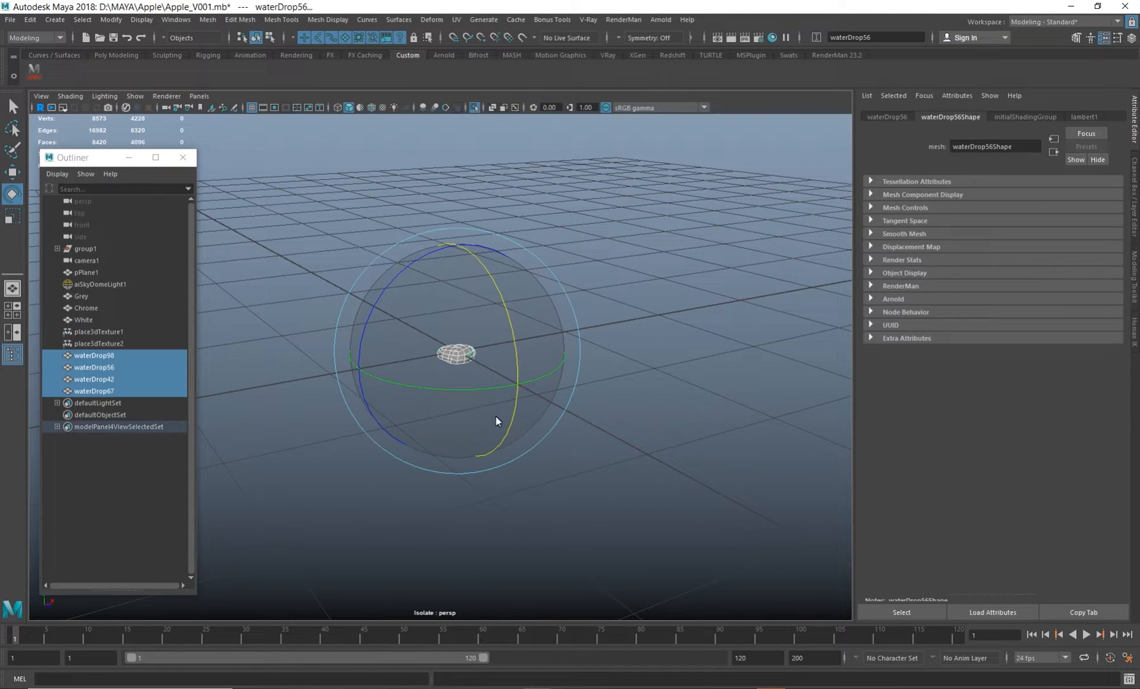
- Freeze the transformations of the four selected water drops
left_click(1134, 180)
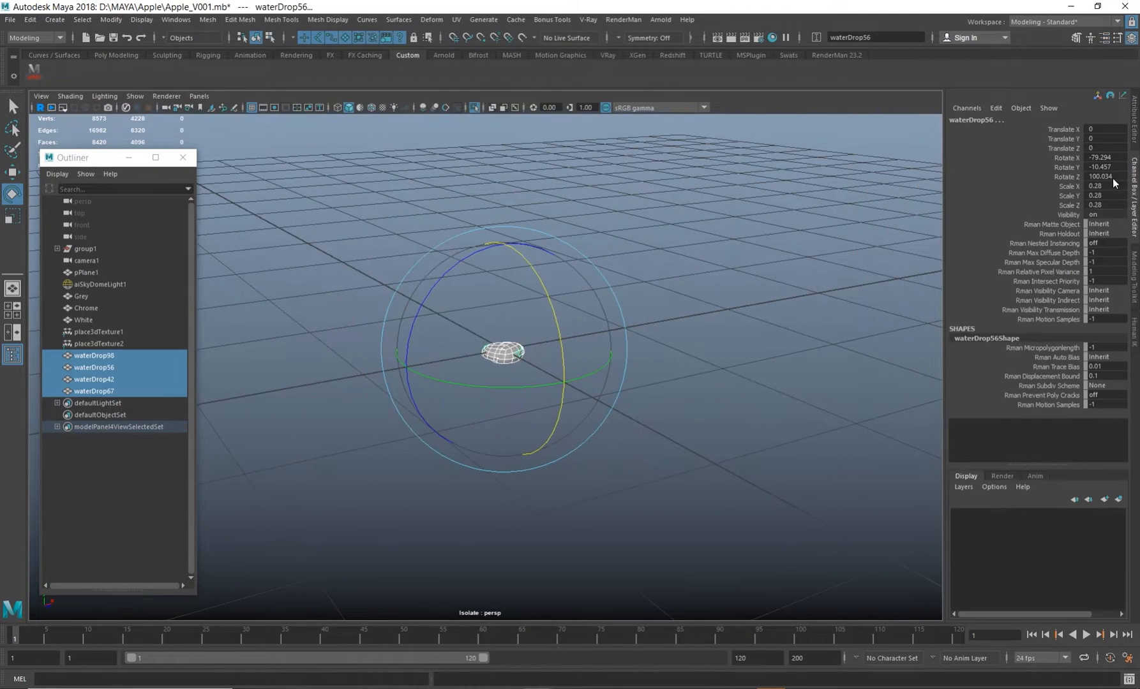
left_click(119, 22)
left_click(152, 74)
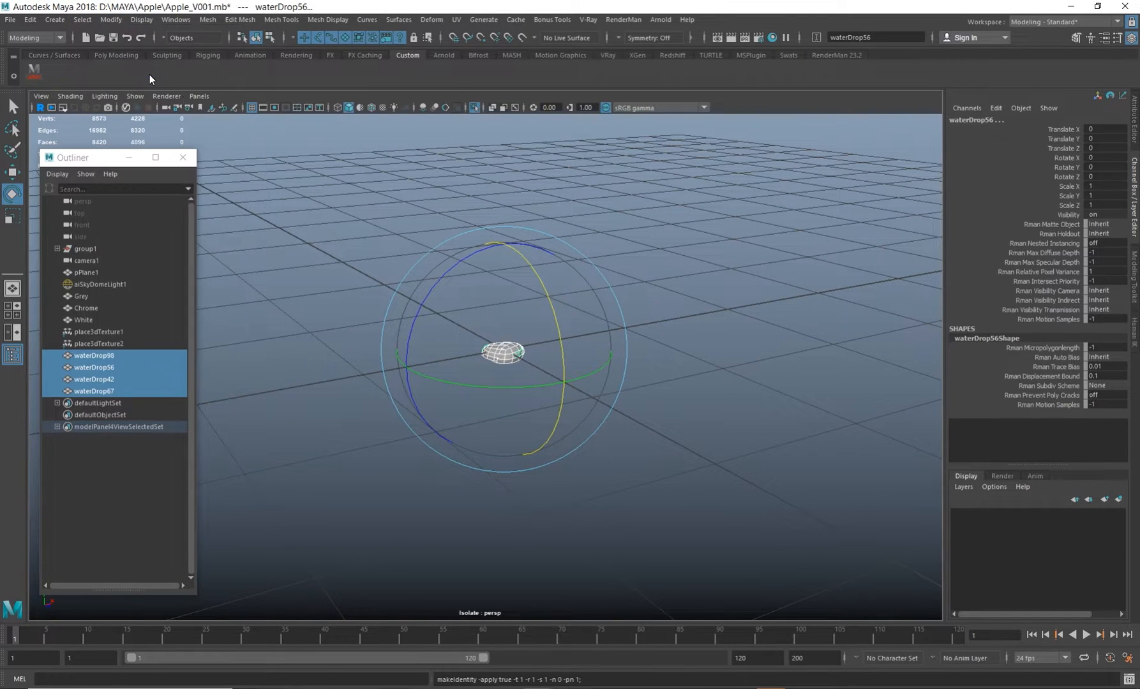
- Turn off view isolation so the apple and the rest of the scene are shown with the drops
left_click_drag(730, 347, 527, 278, "alt")
left_click(476, 108)
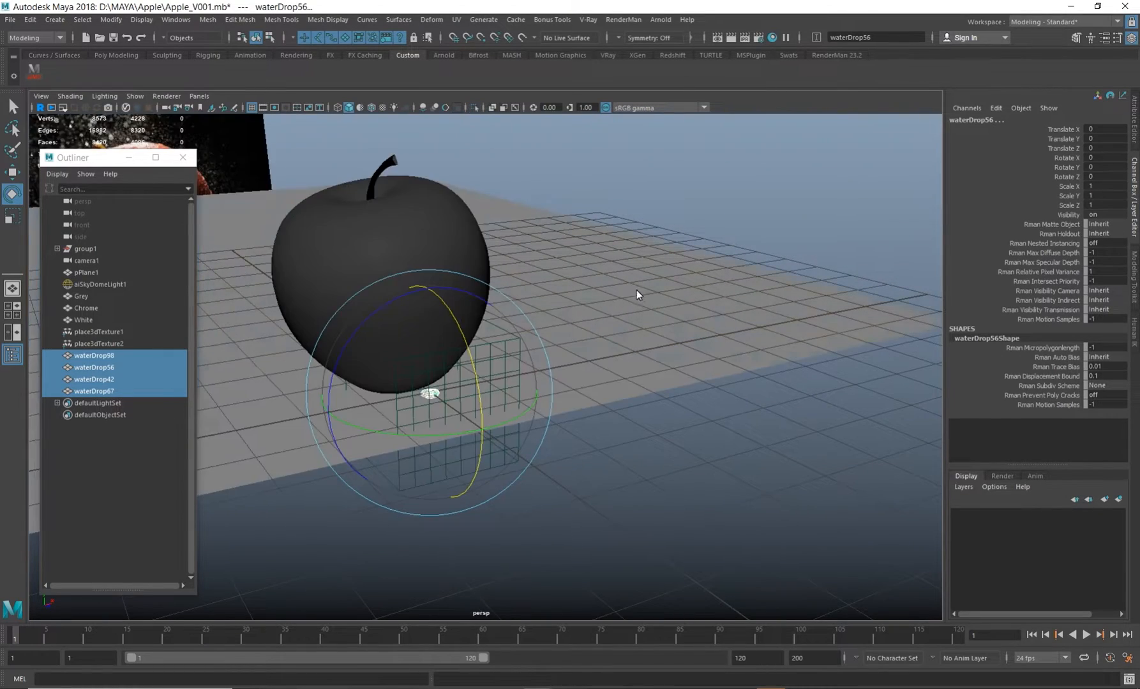
left_click_drag(637, 289, 492, 307, "alt")
right_click_drag(493, 307, 660, 294, "alt")
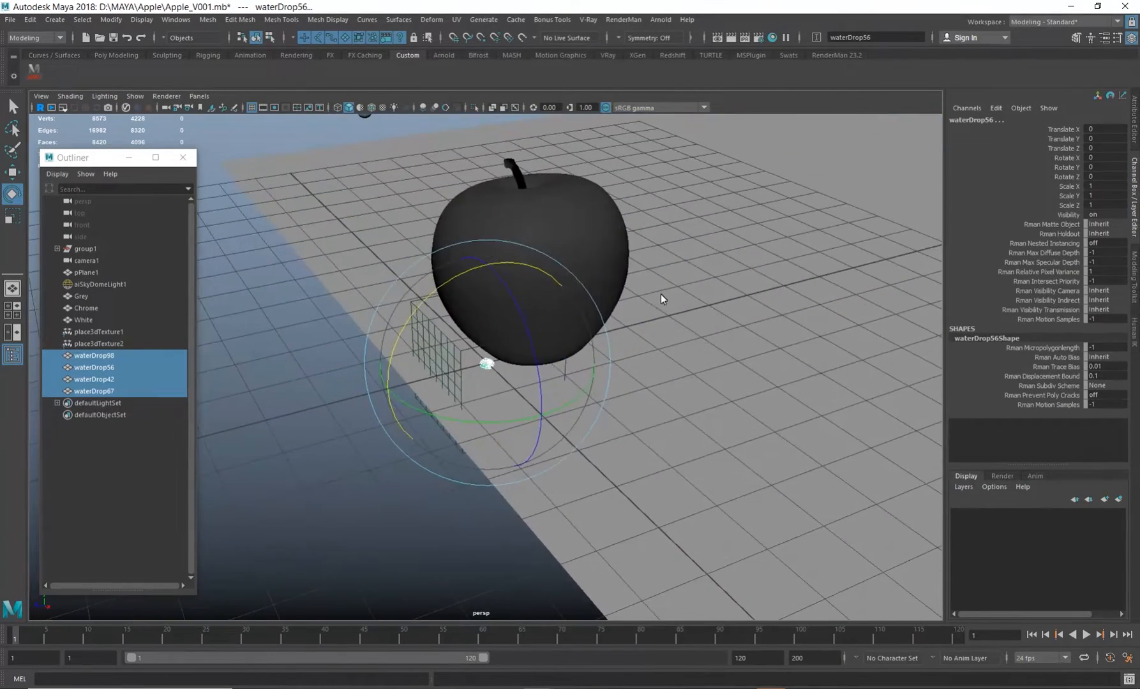
middle_click_drag(686, 271, 678, 324, "alt")
right_click_drag(591, 314, 640, 312, "alt")
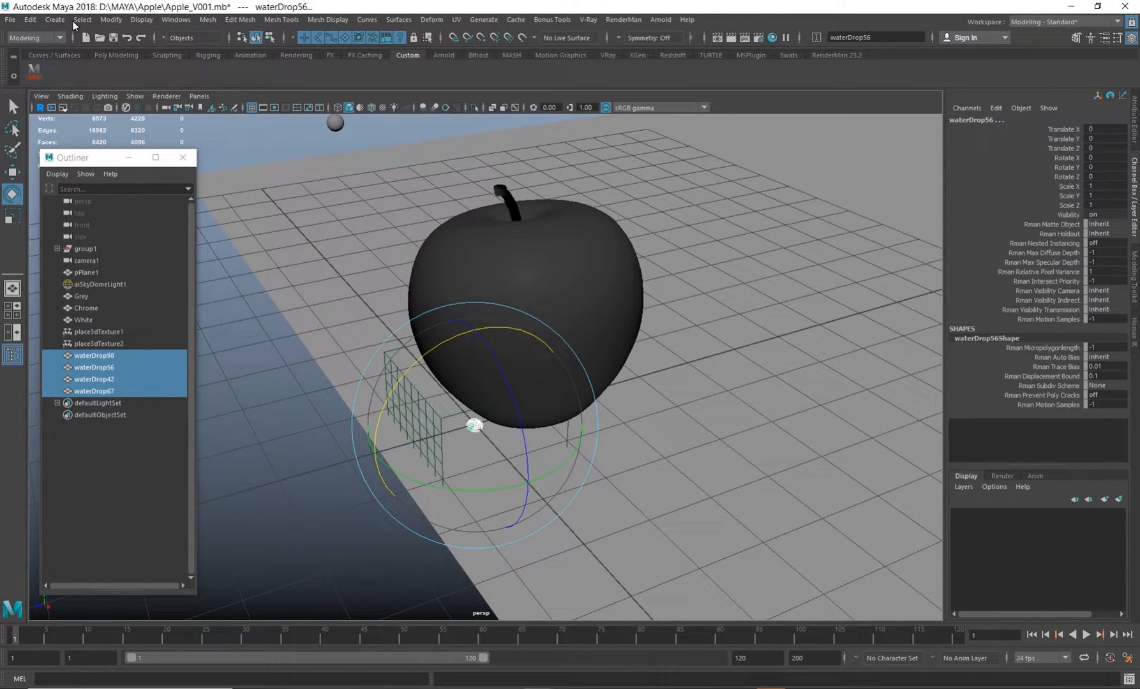
- Switch to the Animation menu set and open the MASH network creation options for the four selected drops
left_click(36, 37)
left_click(28, 73)
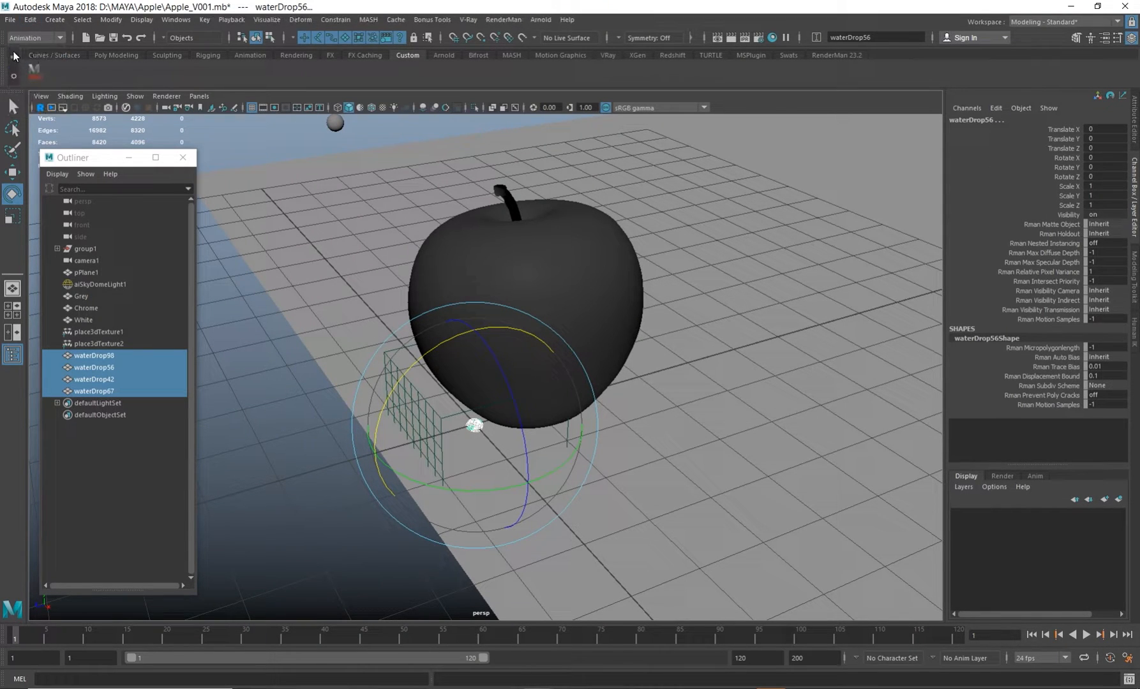
left_click(368, 20)
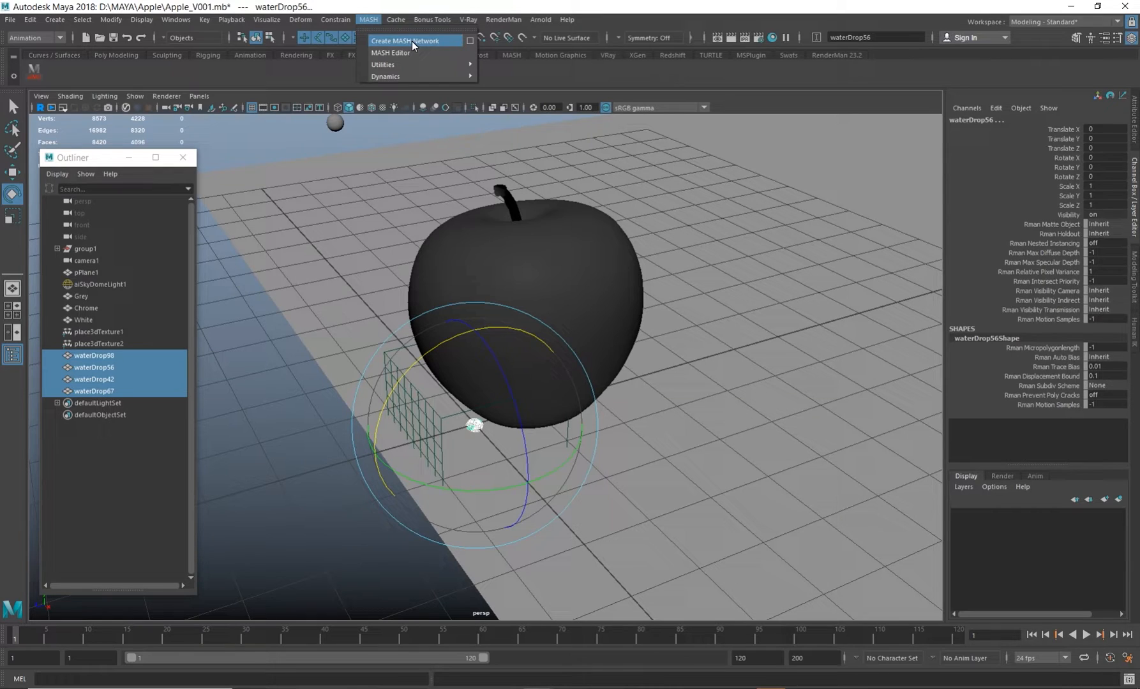
left_click(471, 41)
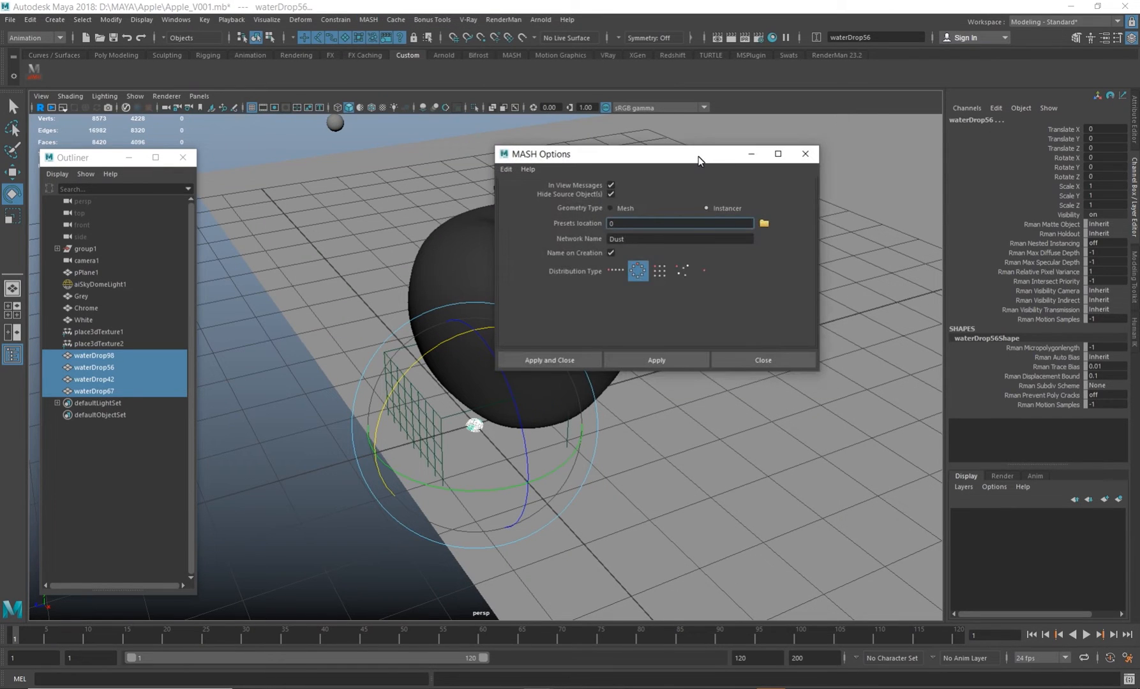
left_click_drag(698, 157, 754, 118)
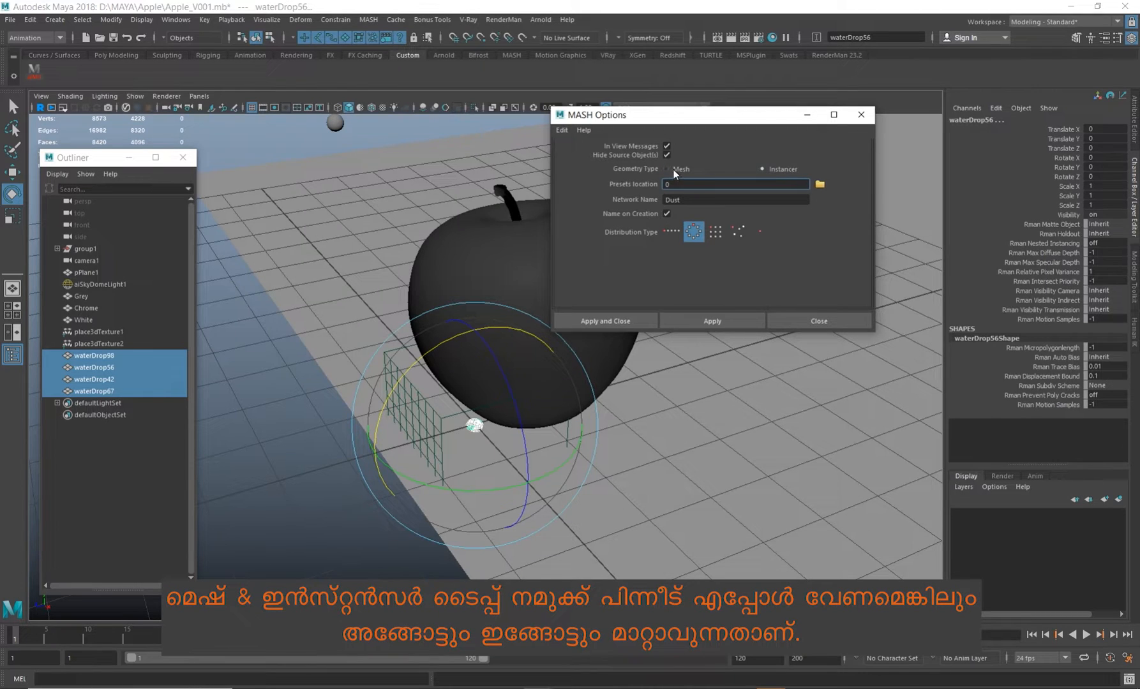
- Create an Instancer-type MASH network named waterdrops from the four selected drops
left_click_drag(475, 272, 417, 310, "alt")
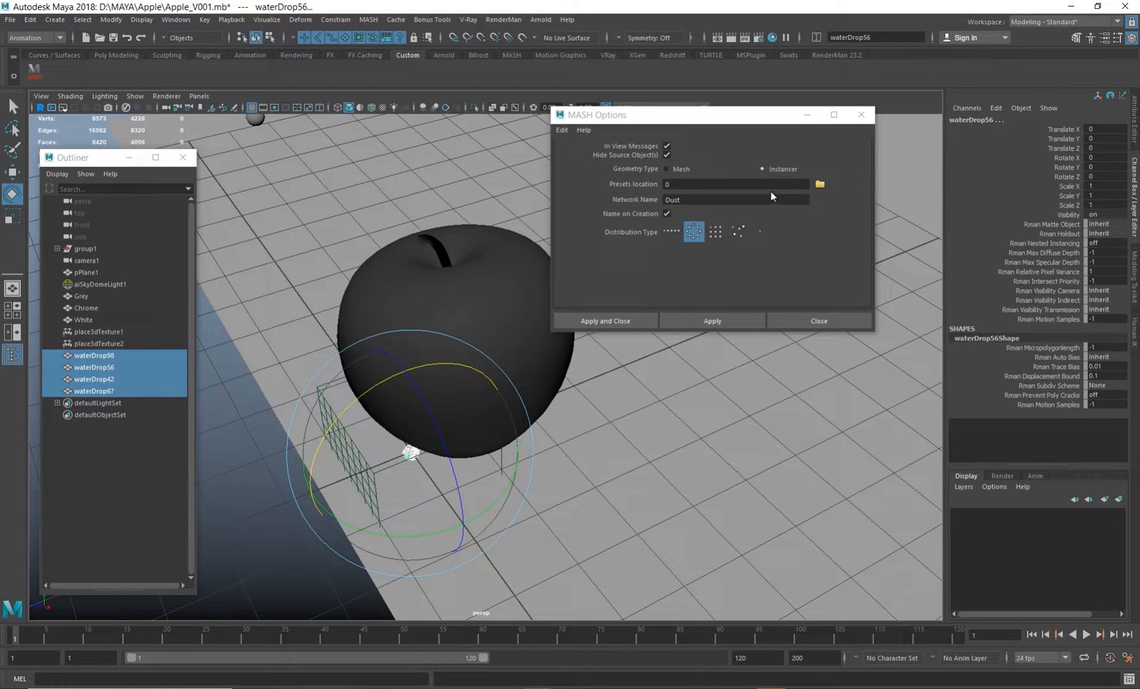
right_click_drag(448, 434, 603, 460, "alt")
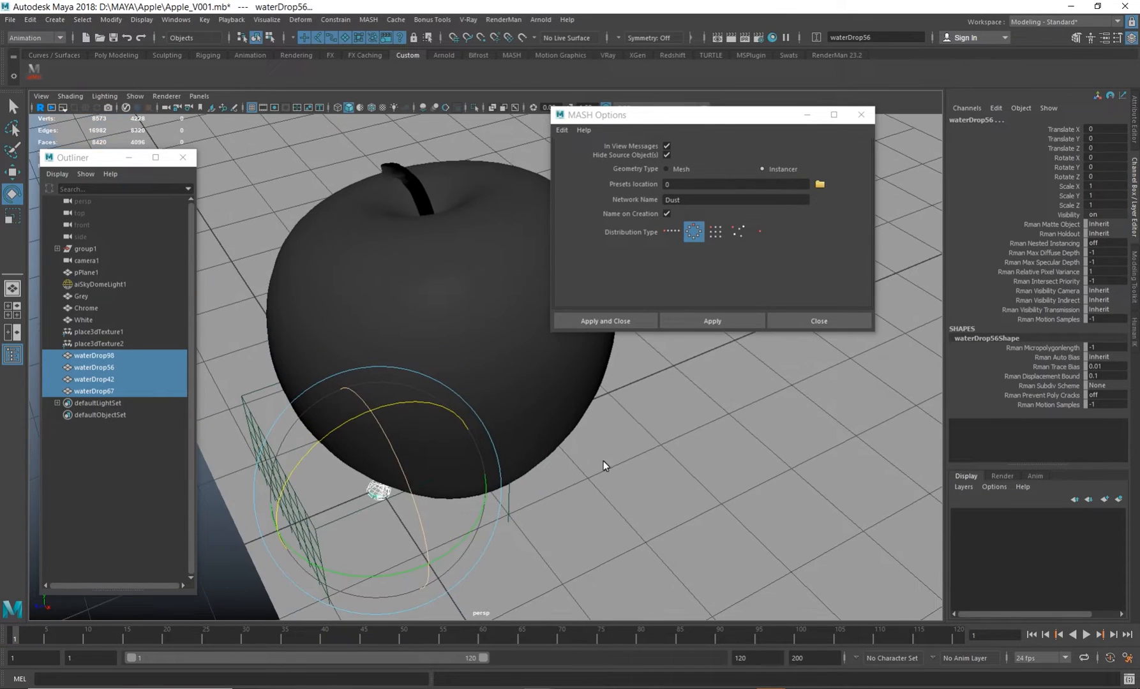
middle_click_drag(365, 422, 413, 303, "alt")
right_click_drag(434, 427, 568, 467, "alt")
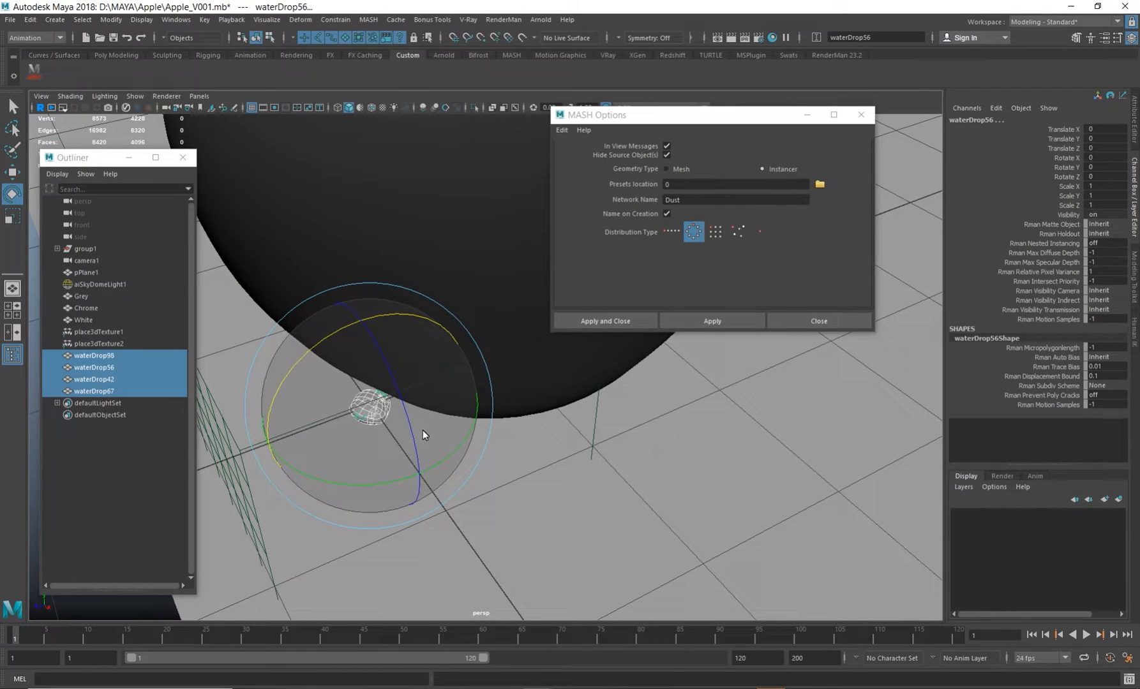
middle_click_drag(453, 425, 466, 438, "alt")
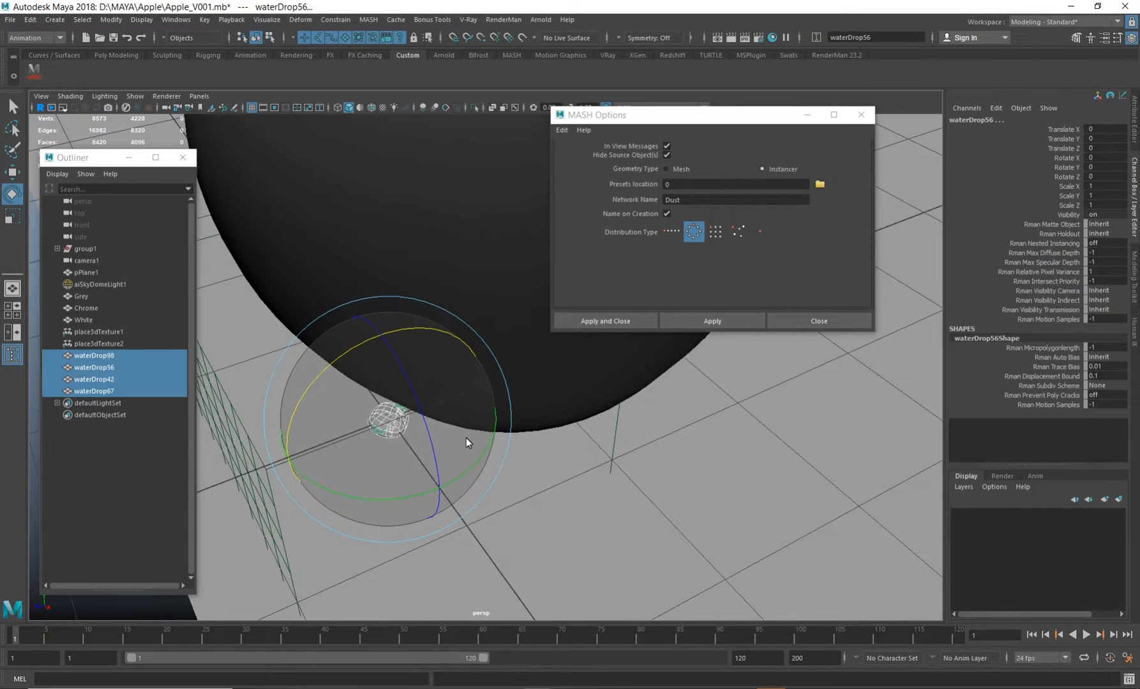
double_click(693, 201)
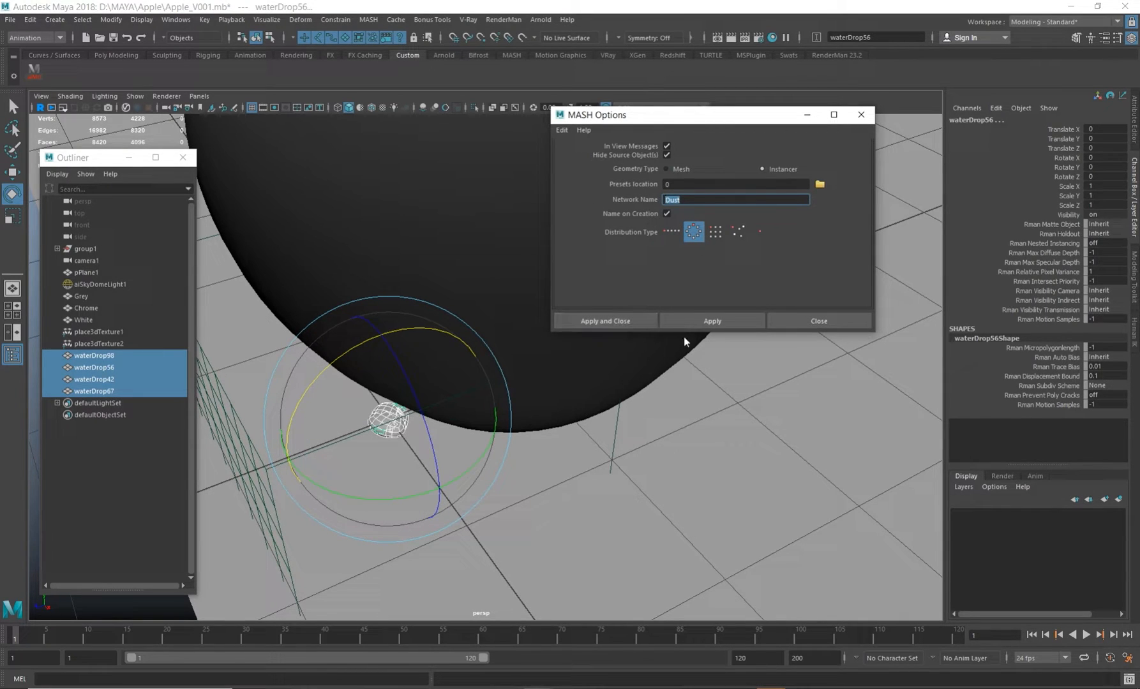
type("waterdrops")
left_click(608, 321)
left_click(577, 347)
type("wa")
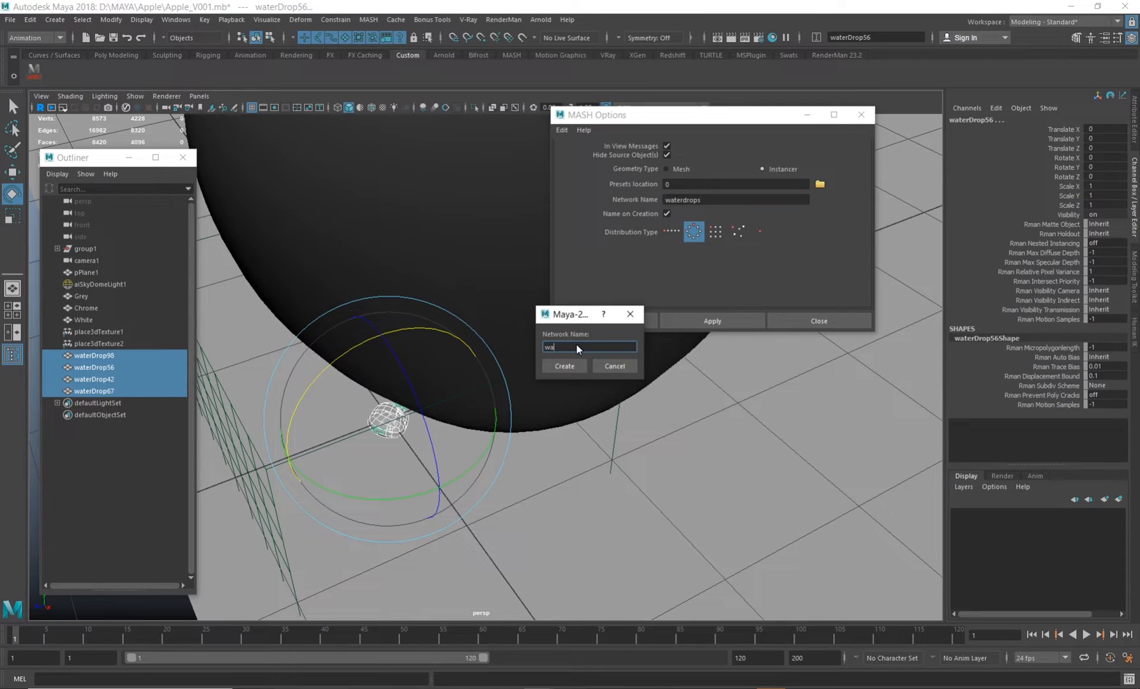
type("terdrops")
key("Return")
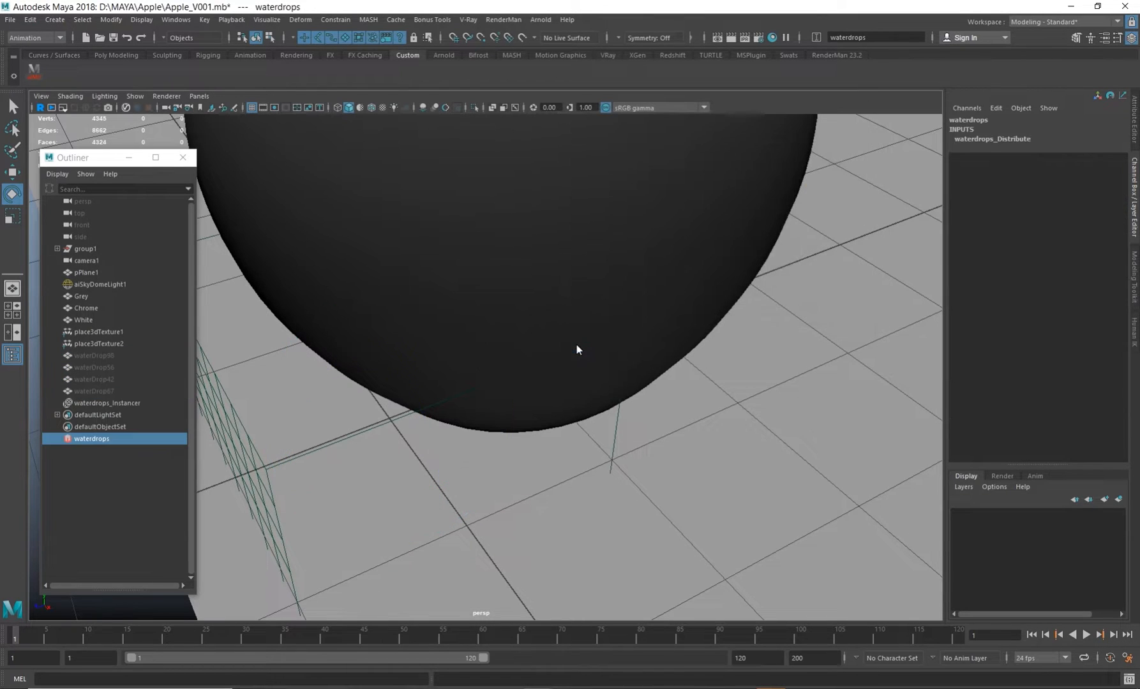
- Examine the list of instanced objects in the waterdrops_Instancer attributes
key("ctrl+a")
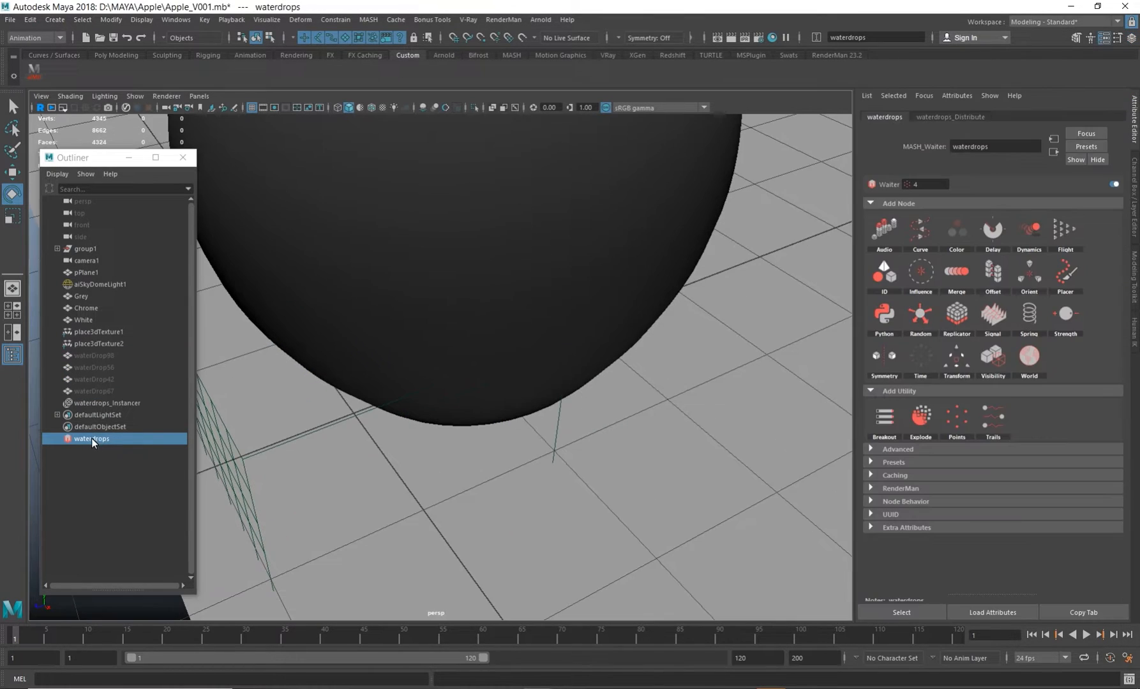
left_click(123, 403)
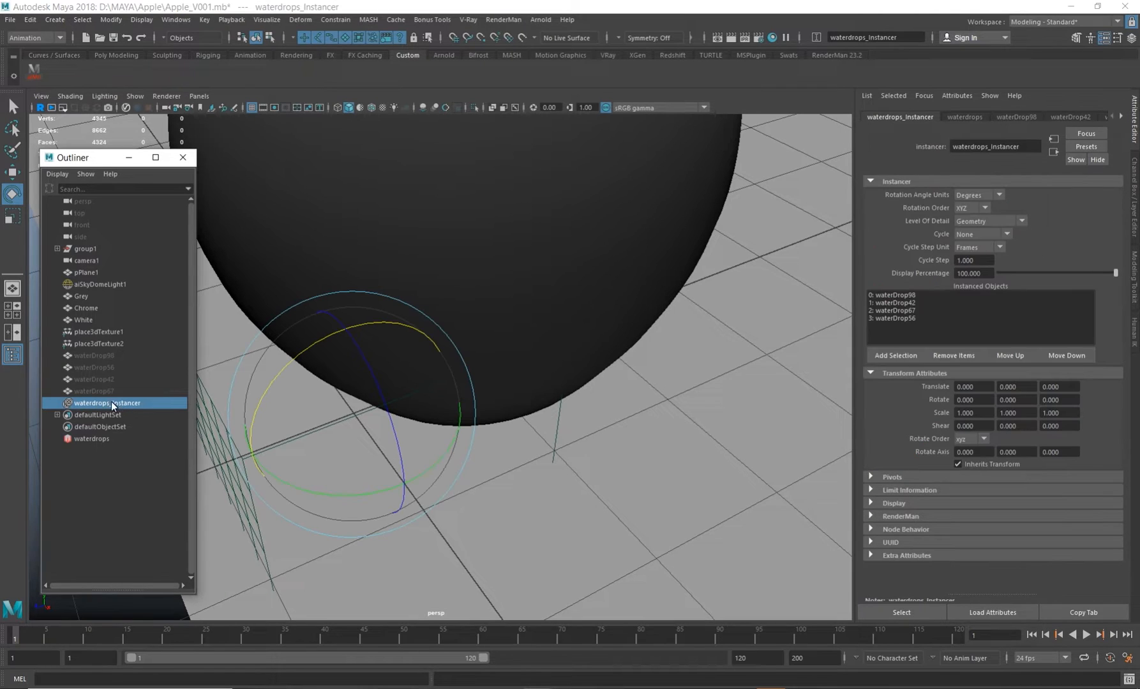
left_click(912, 296)
left_click_drag(912, 302, 913, 319)
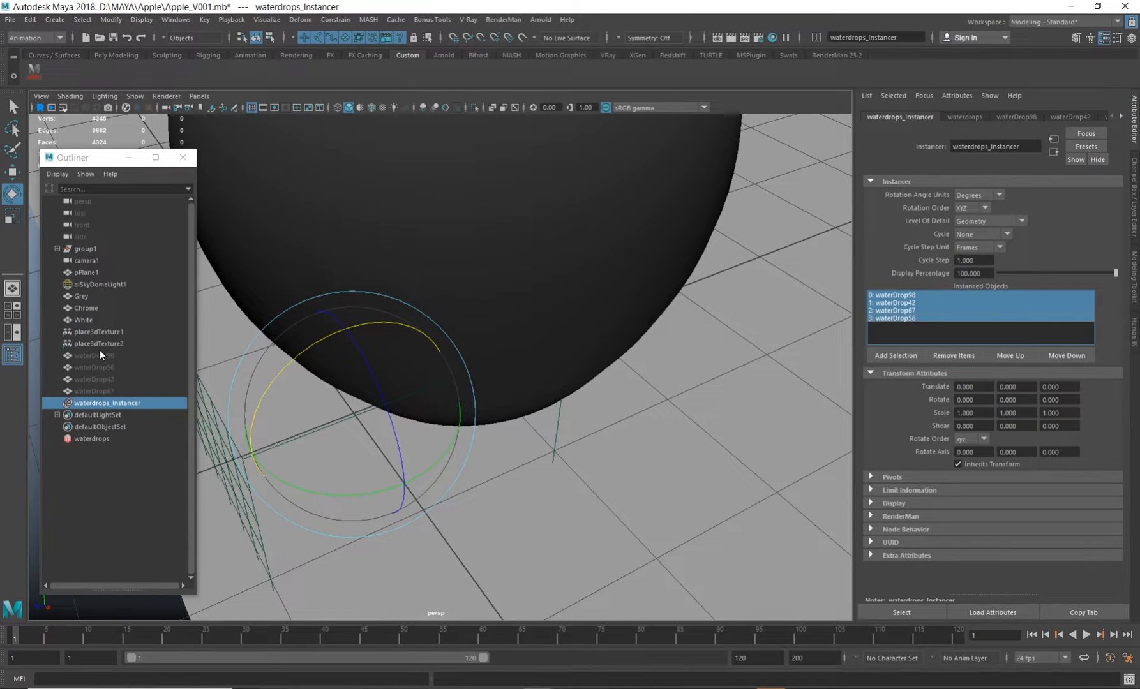
- Clear the selection and create a second, empty MASH network named water
left_click(118, 483)
left_click(365, 21)
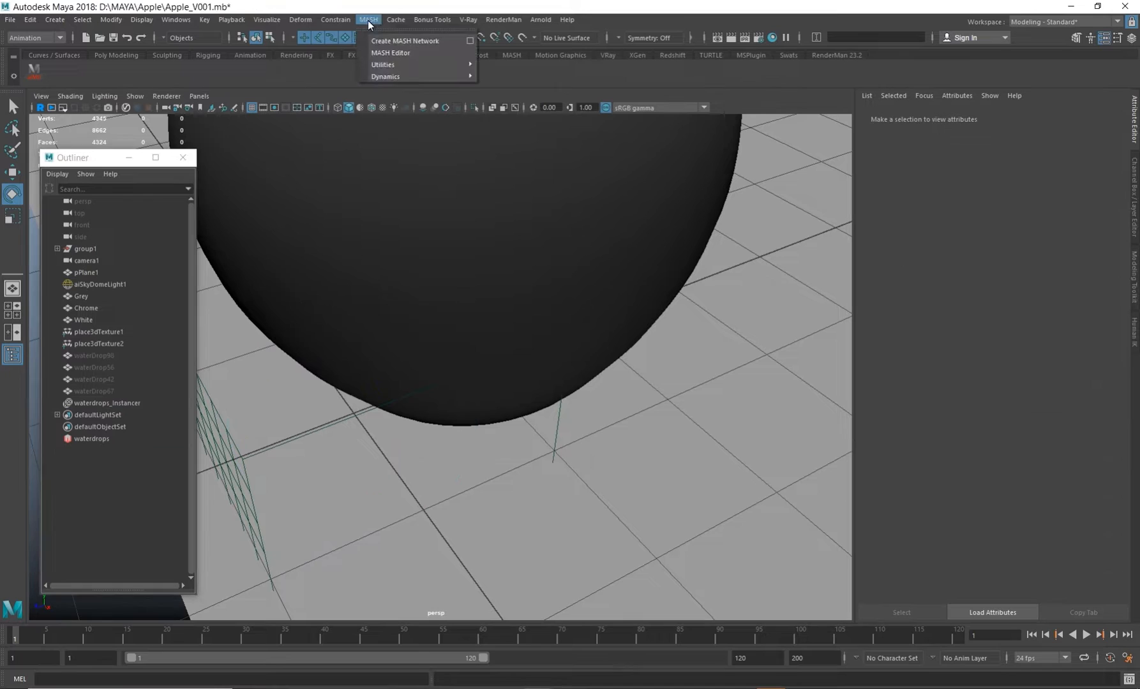
left_click(441, 42)
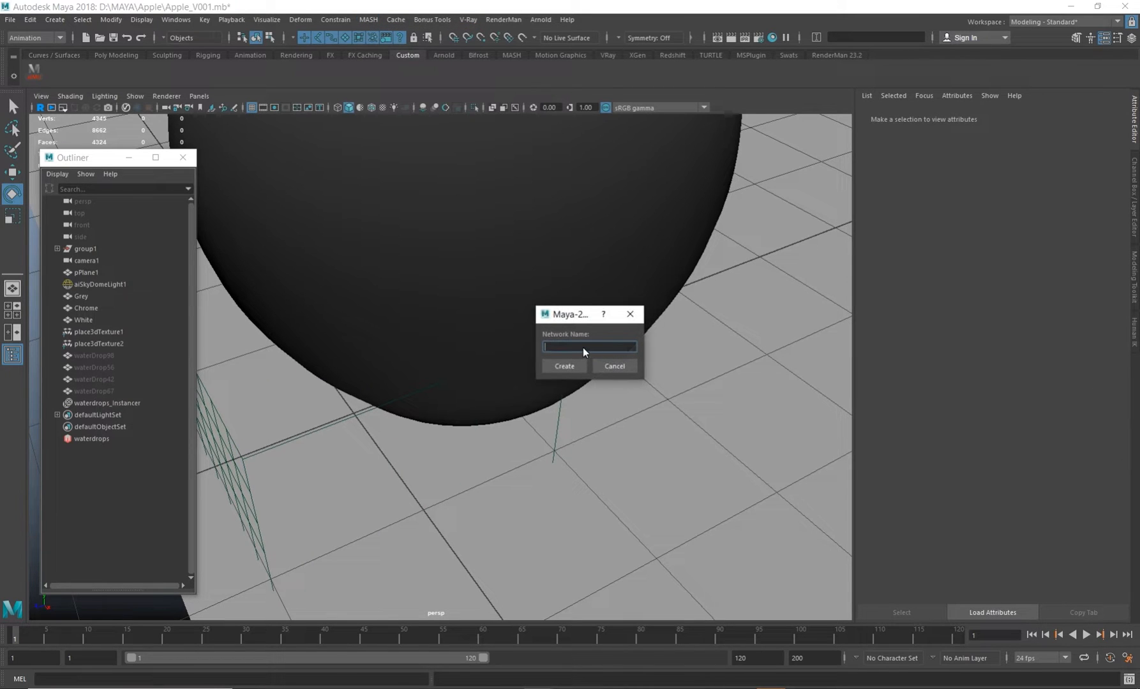
key("Return")
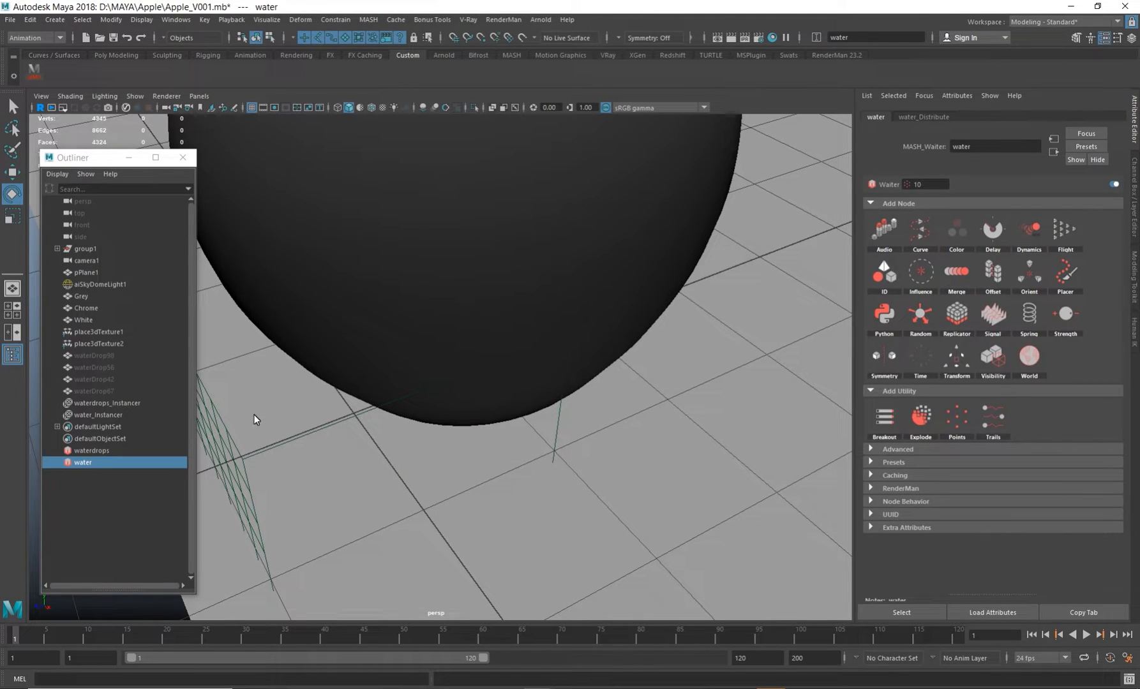
- Add the four water drop meshes to the instanced objects list of water_Instancer
left_click(101, 417)
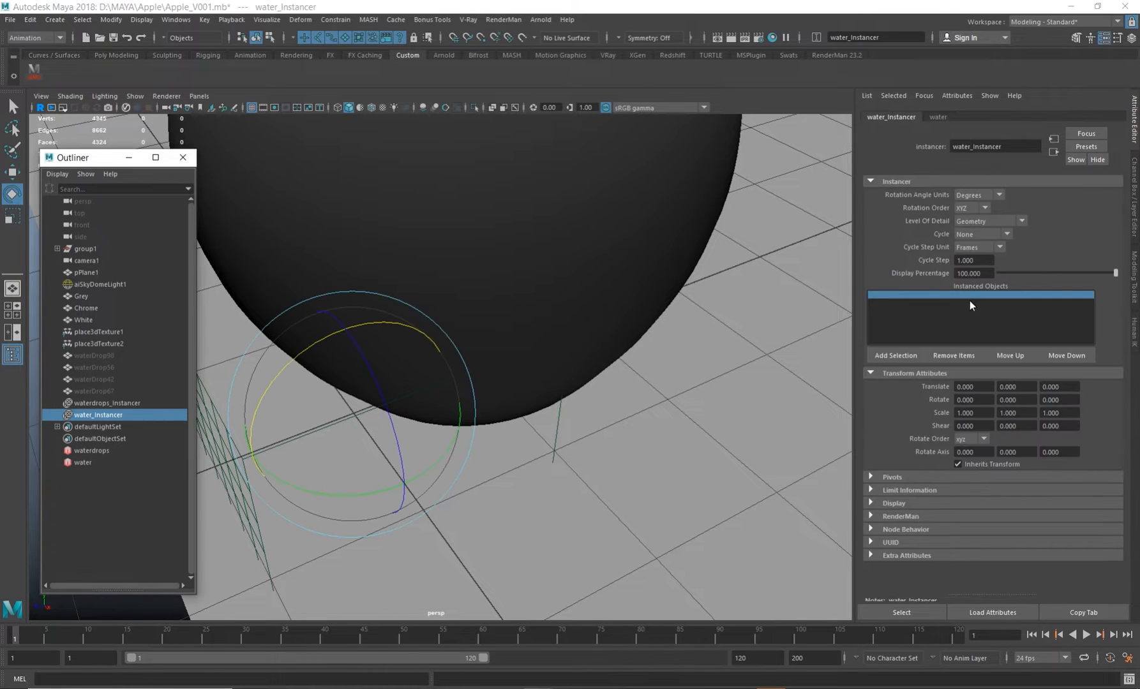
left_click_drag(107, 357, 100, 391)
left_click(118, 416, "ctrl")
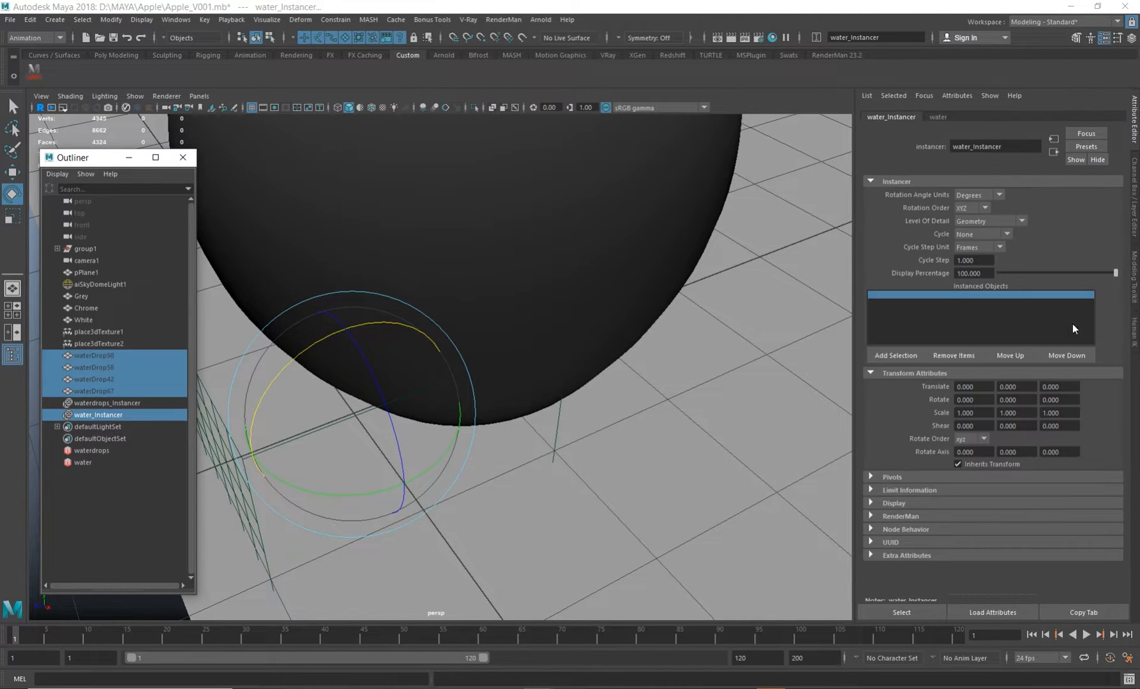
left_click(893, 356)
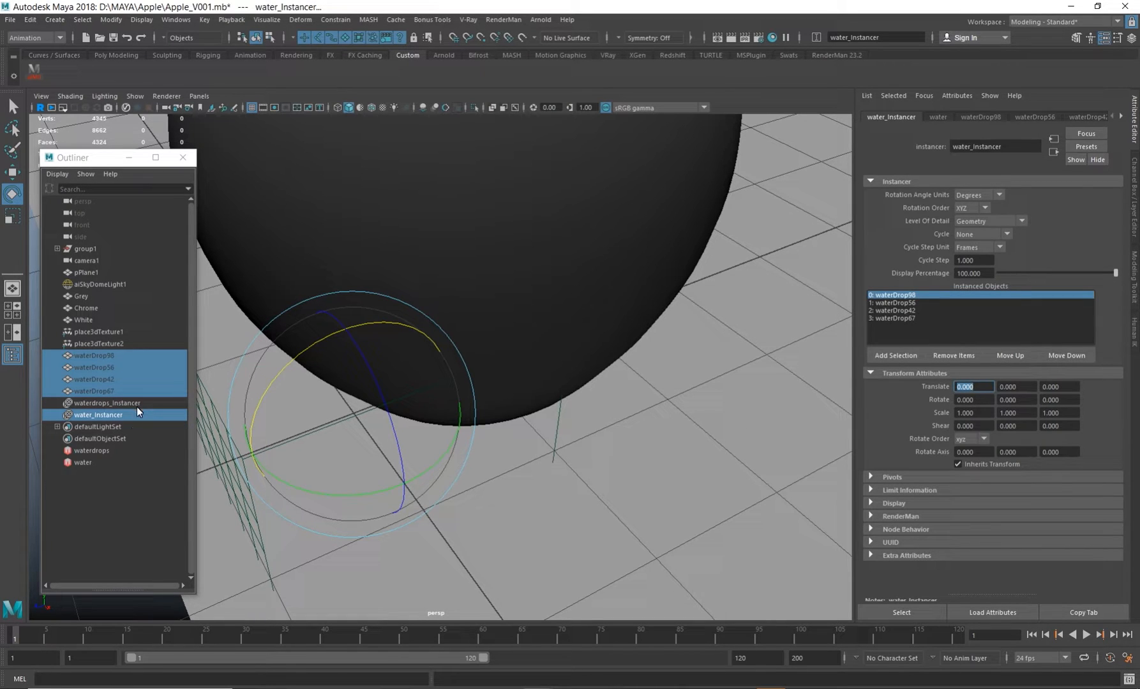
- Delete the second MASH network water together with its water_Instancer
left_click(89, 463, "ctrl")
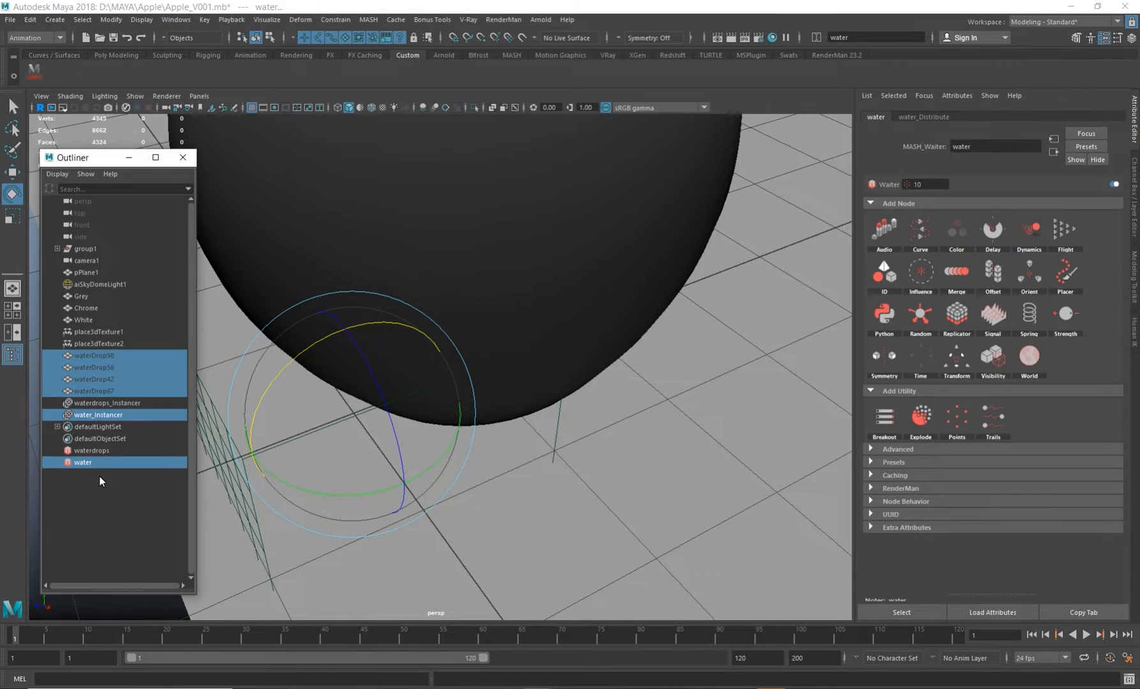
left_click(116, 416)
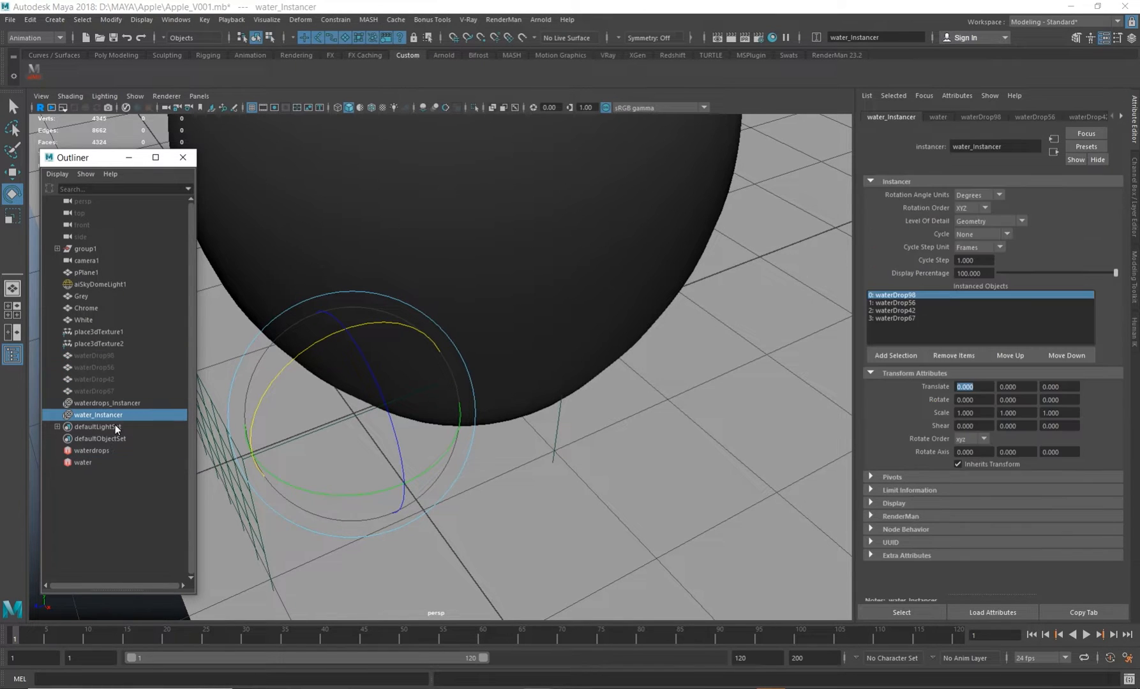
left_click(86, 463, "ctrl")
key("Delete")
- Open the Distribute settings of the waterdrops network and raise its number of points to 79
left_click_drag(111, 392, 116, 354)
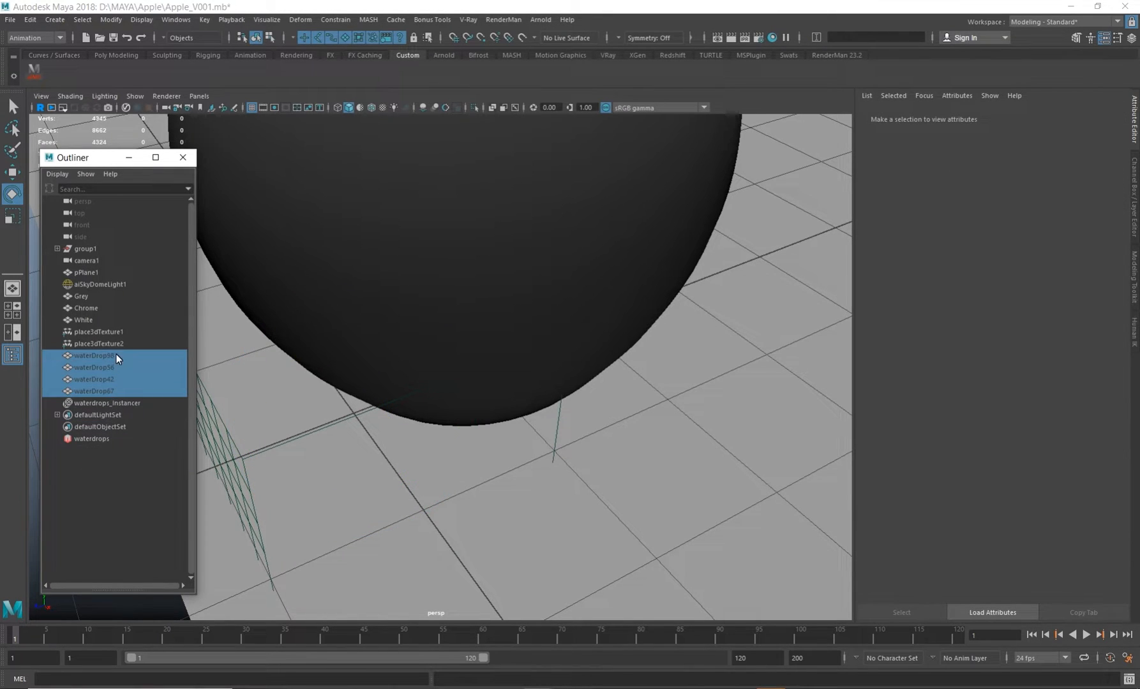
left_click(115, 404)
right_click_drag(527, 317, 426, 253, "alt")
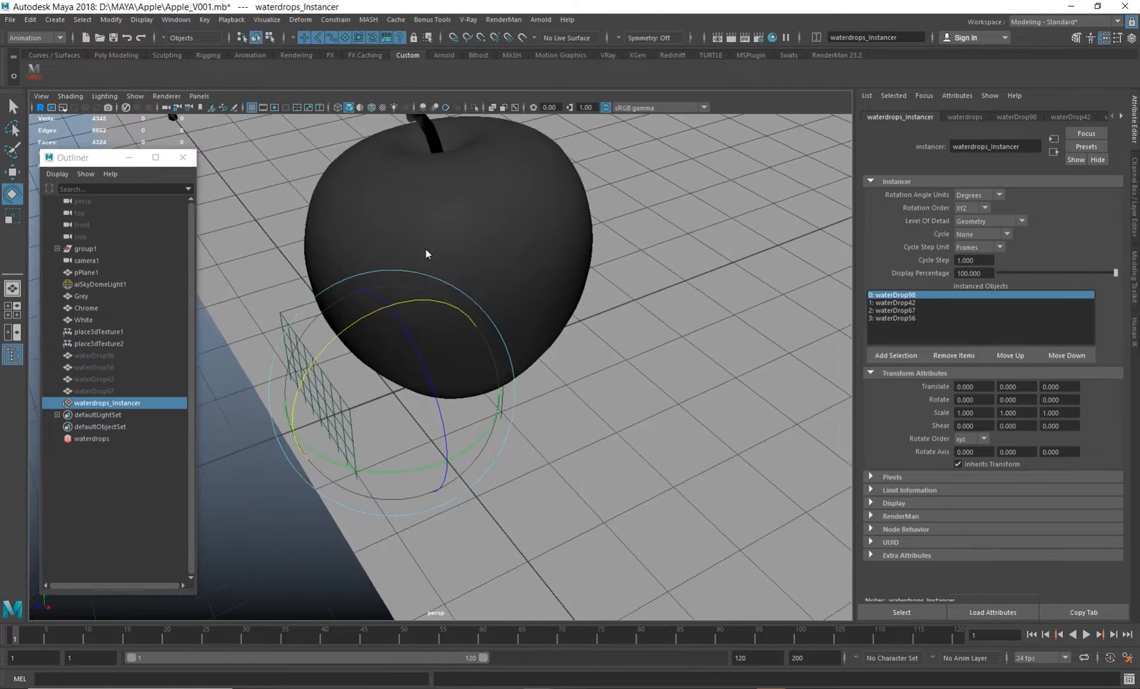
left_click_drag(426, 254, 484, 353, "alt")
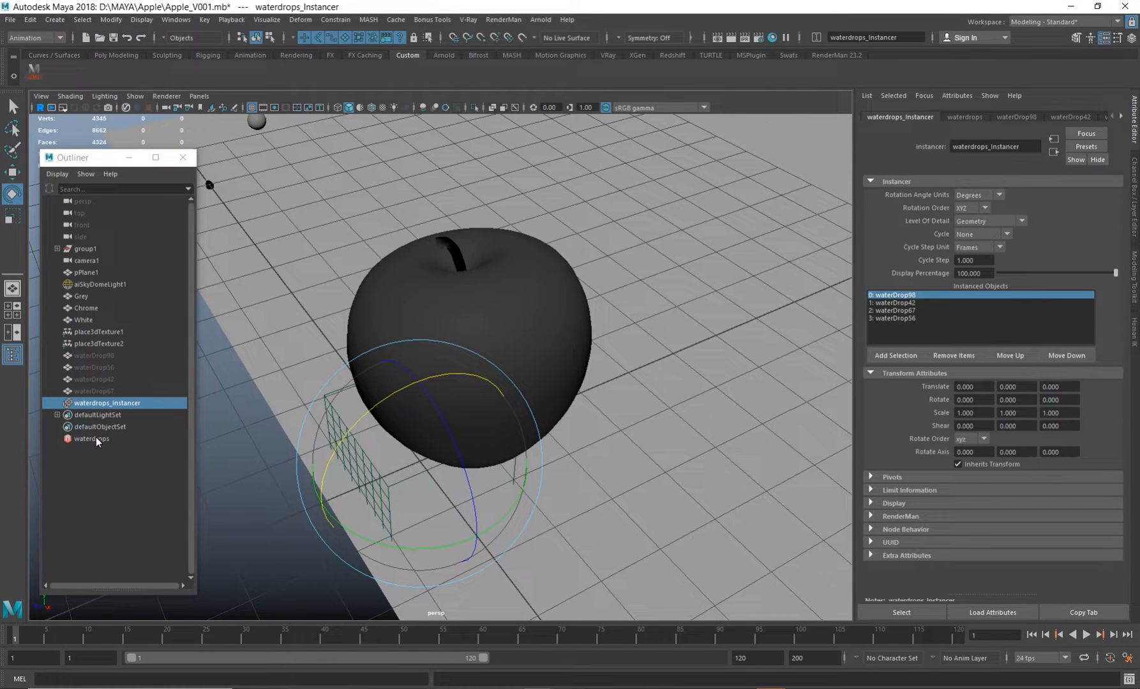
right_click_drag(501, 276, 408, 240, "alt")
left_click_drag(408, 240, 331, 412, "alt")
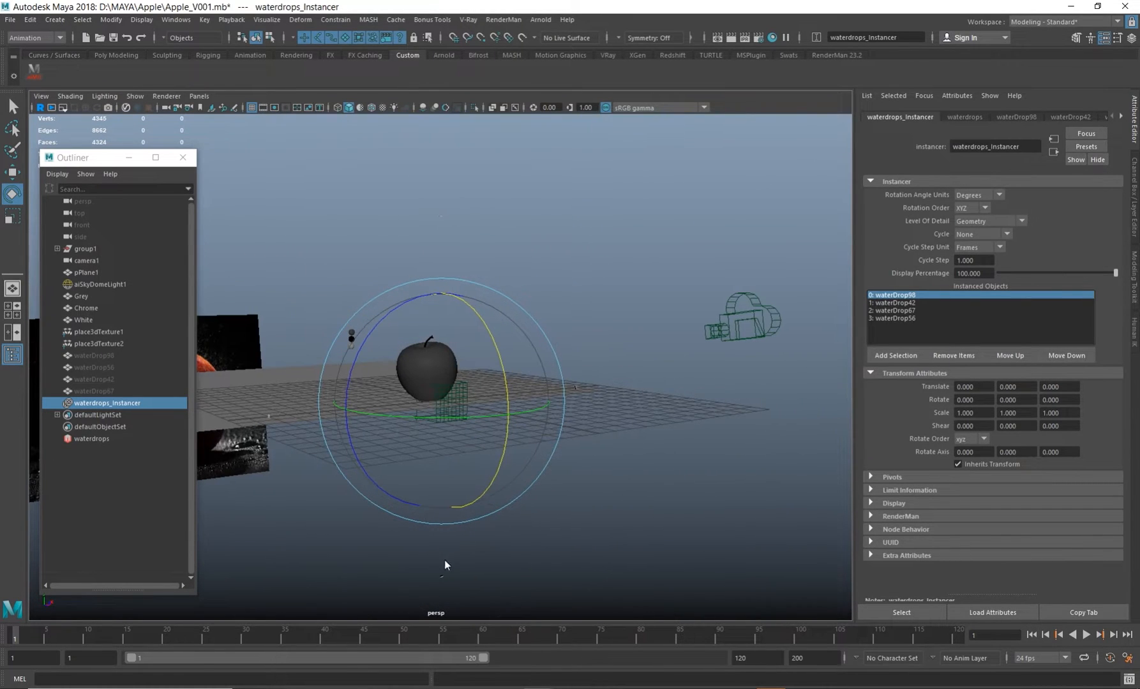
left_click(91, 439)
left_click(938, 119)
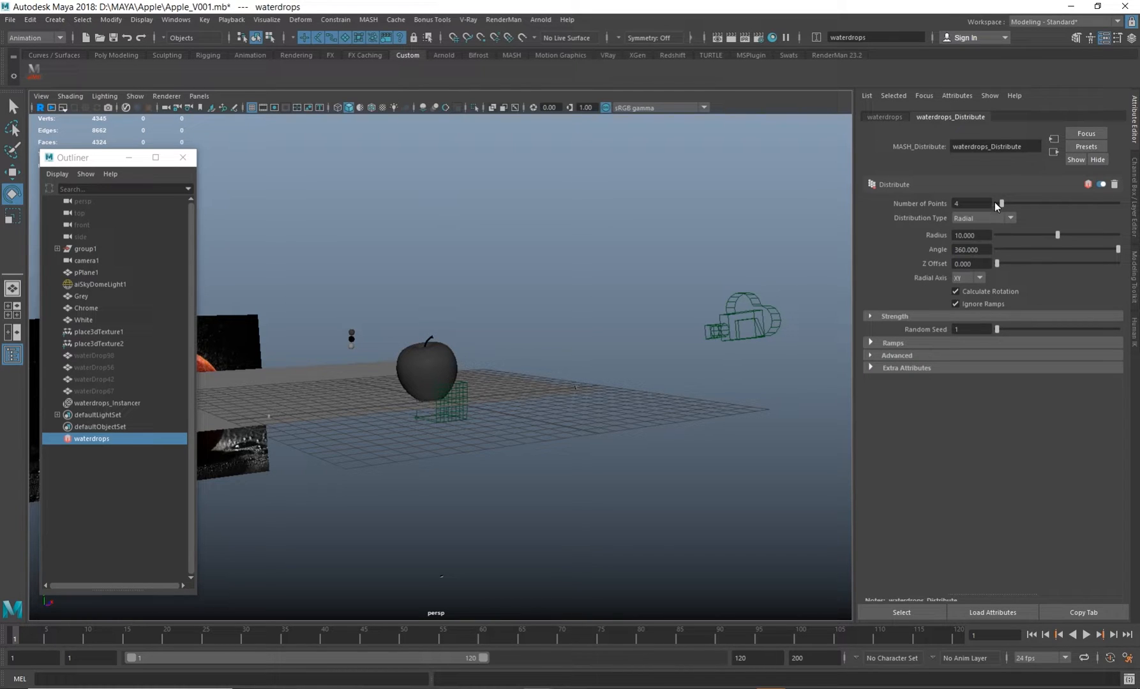
left_click_drag(1001, 203, 1092, 203)
- Try the Linear distribution type for the waterdrops network and switch back to Radial
left_click(983, 218)
left_click(972, 232)
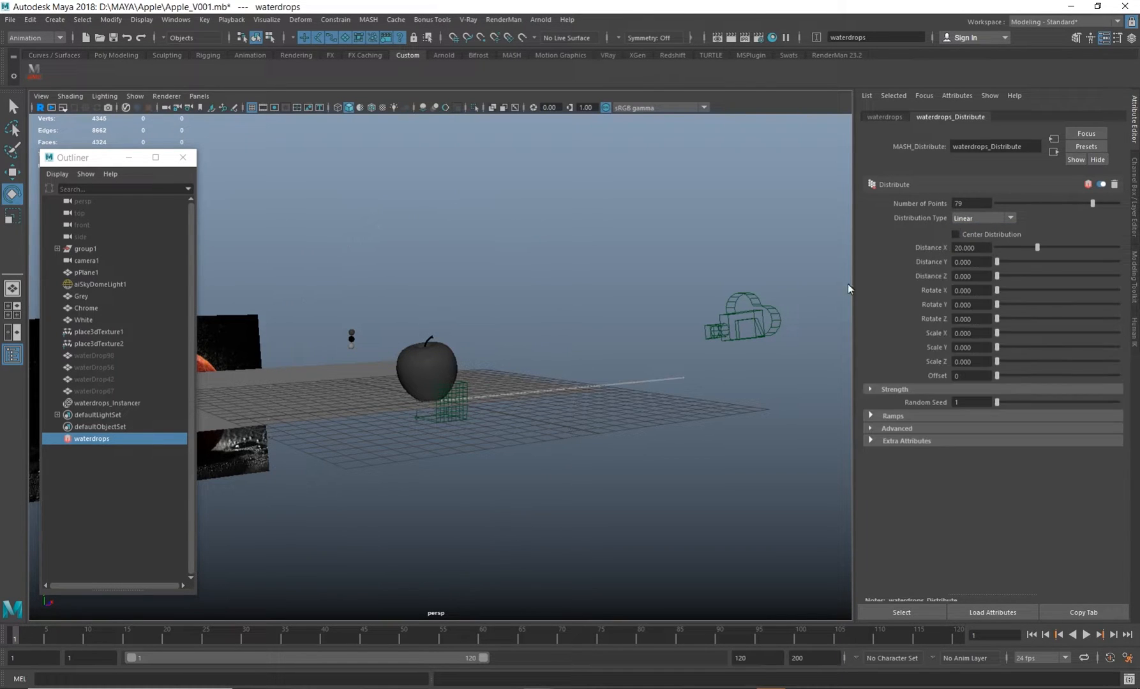
left_click(976, 219)
left_click(977, 237)
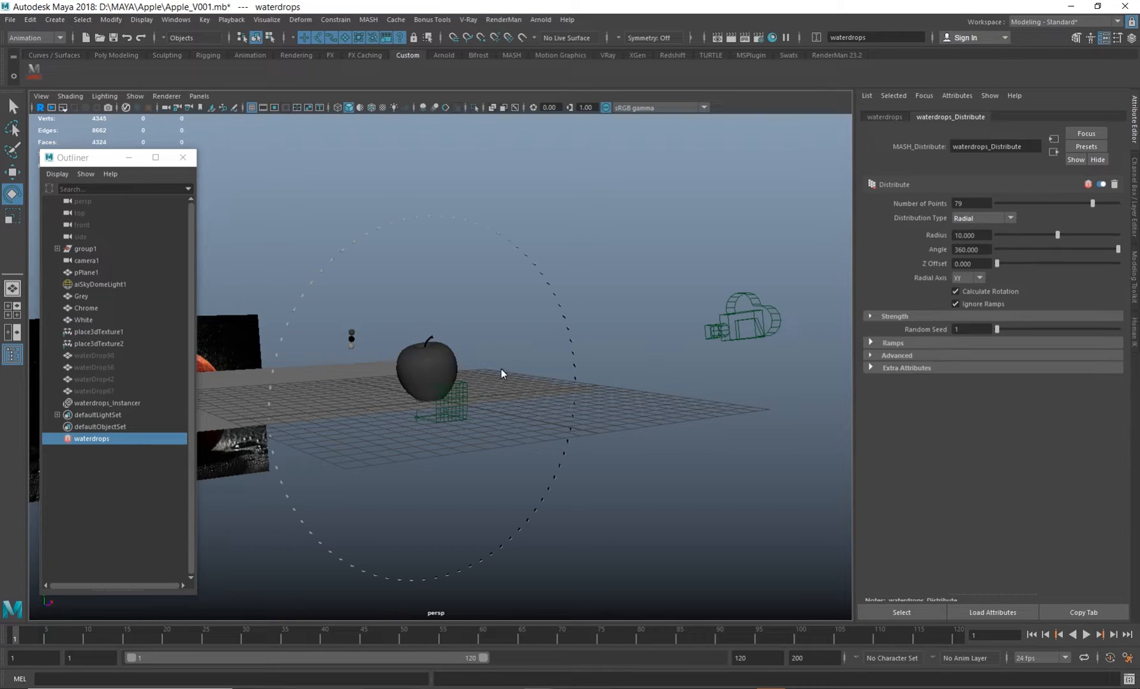
left_click_drag(346, 505, 466, 379, "alt")
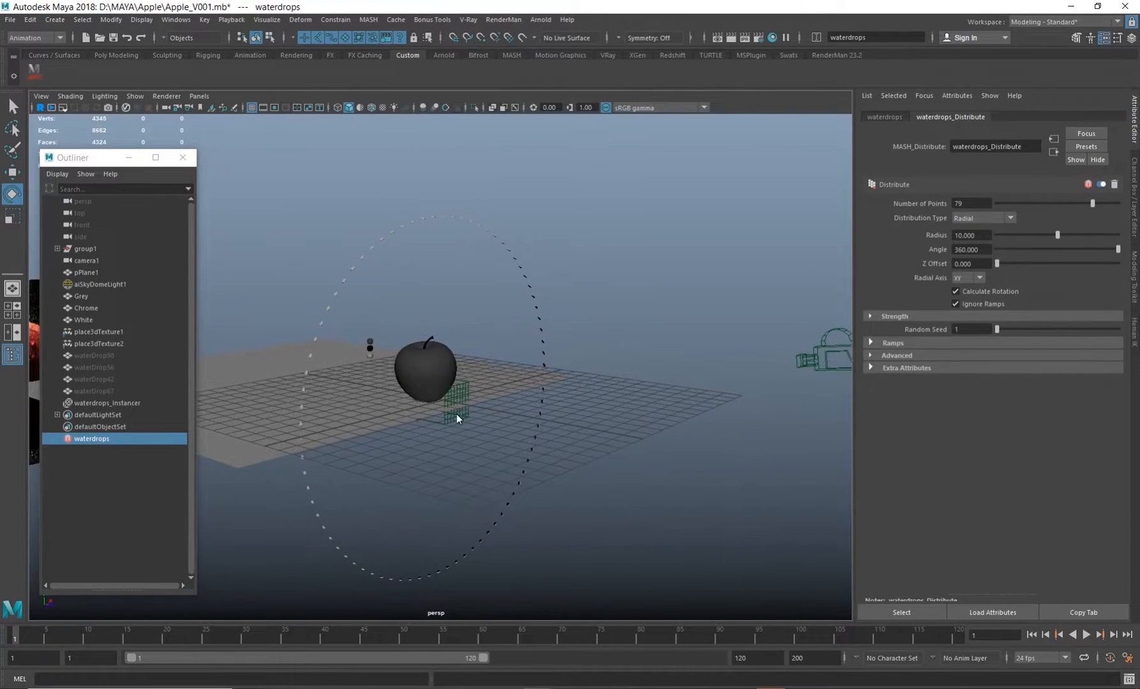
scroll(468, 366, "up", 3)
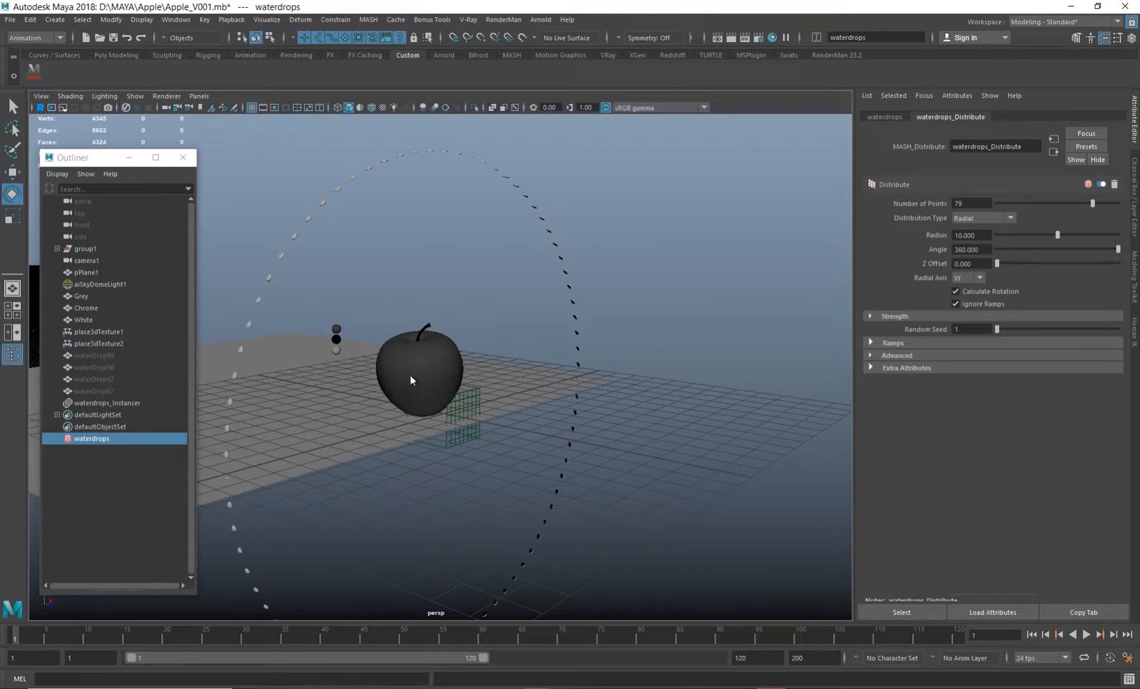
- Set the distribution type to Mesh and connect the apple as the input mesh so the drops scatter over it
left_click(987, 219)
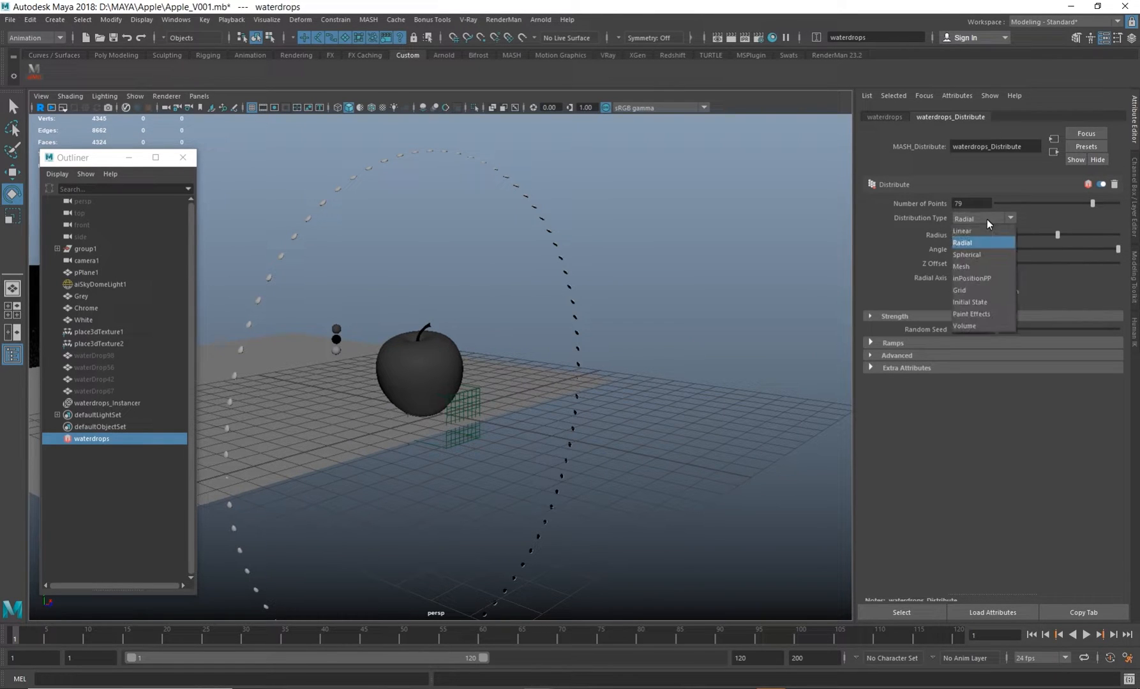
left_click(975, 268)
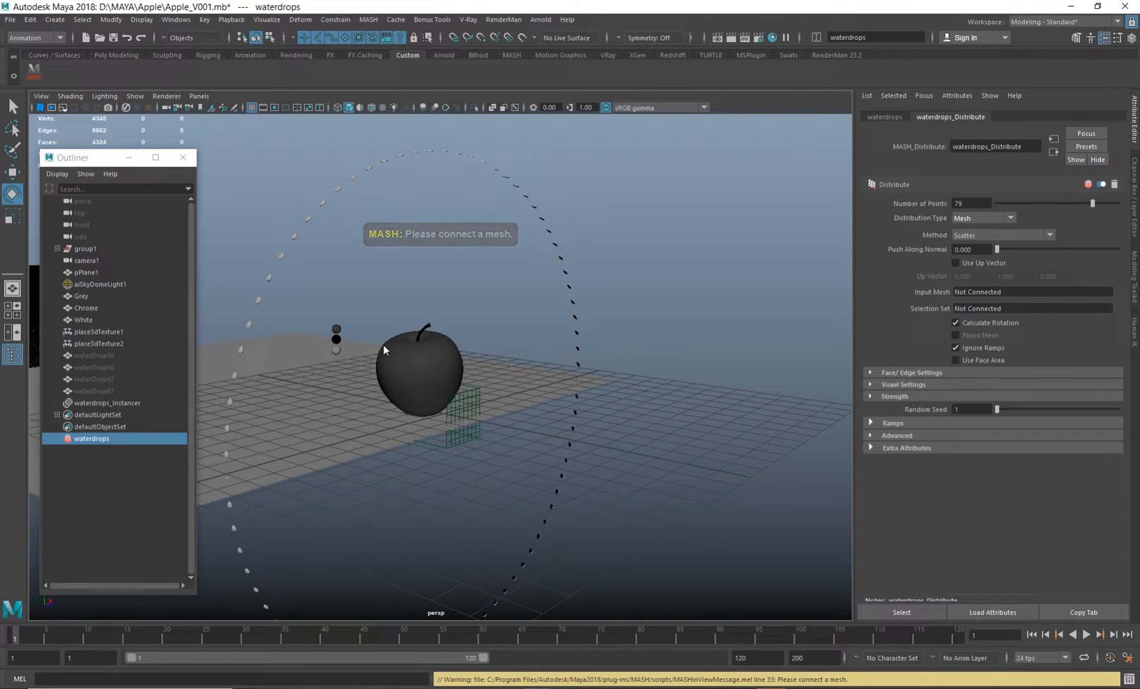
left_click(57, 249)
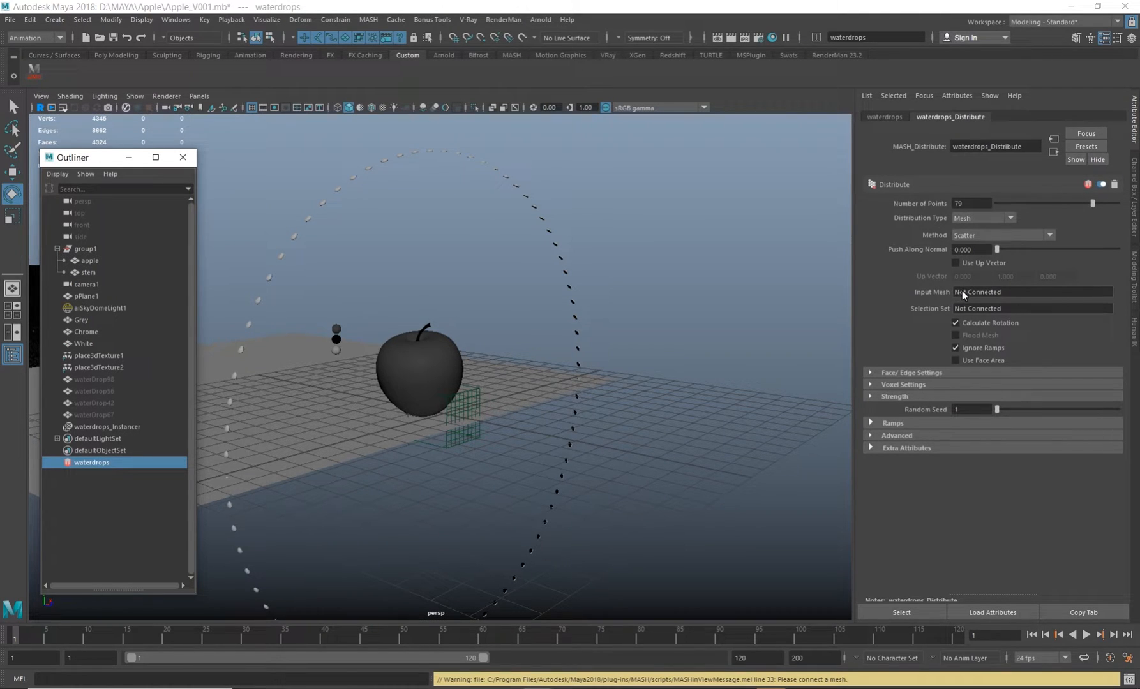
middle_click_drag(962, 291, 963, 290)
scroll(494, 379, "up", 7)
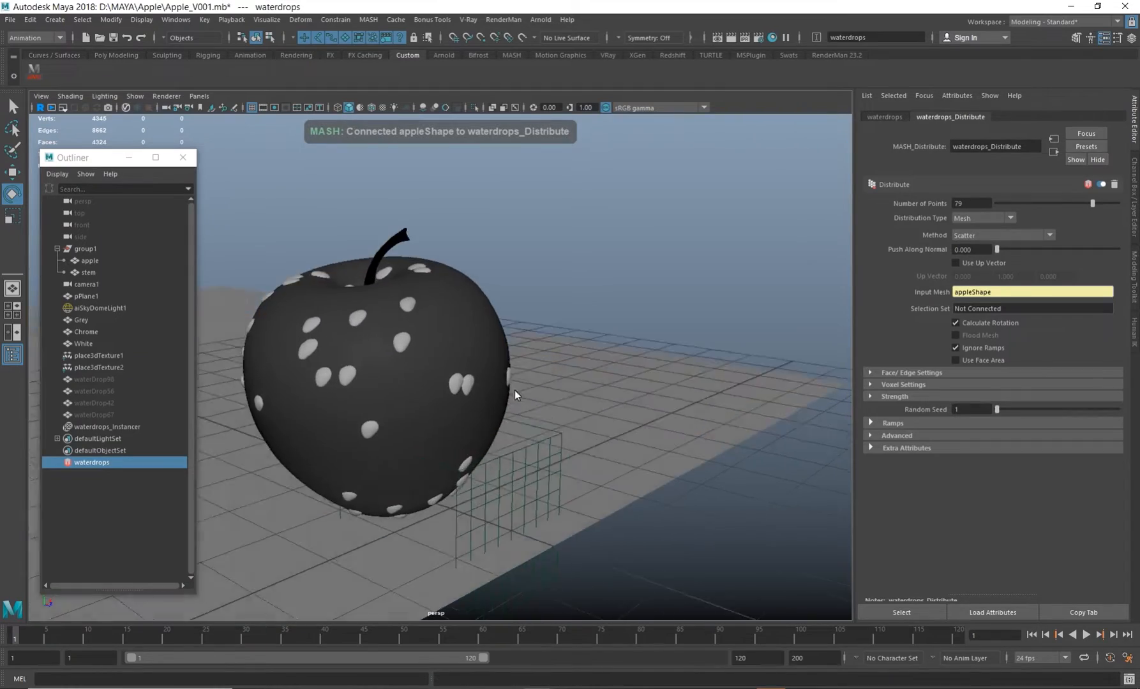
- Raise the number of scattered drops on the apple to 100 points
left_click_drag(515, 390, 519, 262, "alt")
left_click_drag(378, 235, 394, 337, "alt")
left_click_drag(1068, 201, 1138, 225)
middle_click_drag(491, 405, 561, 263, "alt")
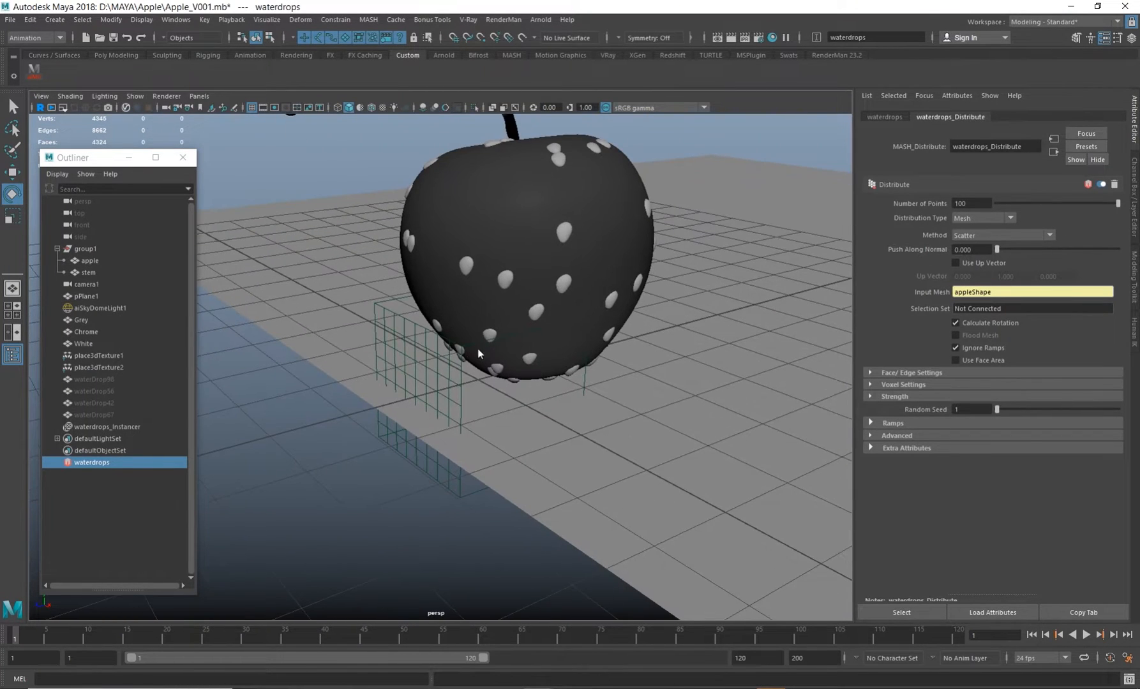
- Select the four hidden source water drop meshes and unhide them beneath the apple
left_click_drag(97, 379, 97, 415)
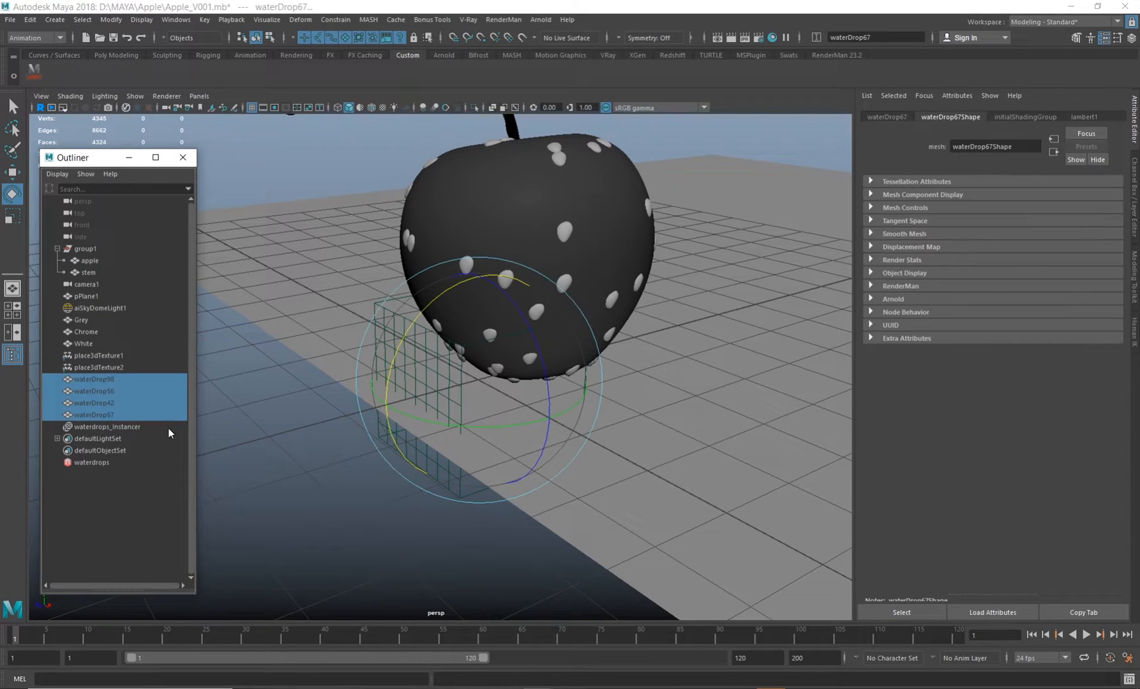
left_click_drag(304, 408, 294, 429, "alt")
key("r")
mouse_move(470, 397)
left_mouse_down()
mouse_move(485, 395)
mouse_move(456, 401)
mouse_move(479, 398)
left_mouse_up()
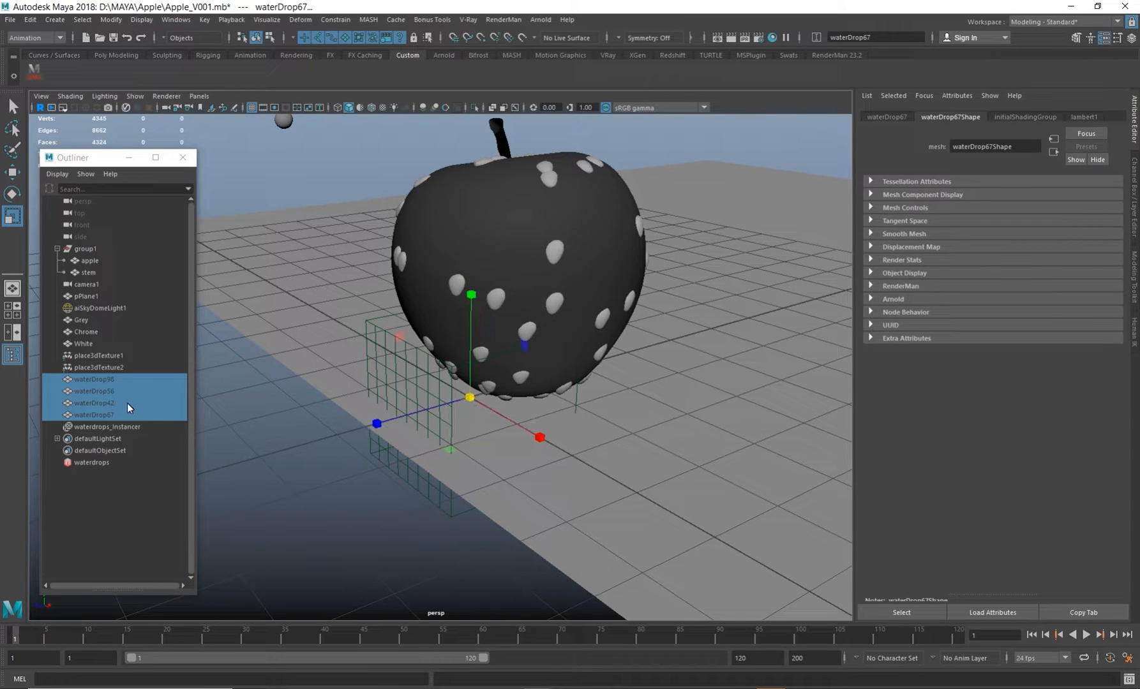
key("shift+h")
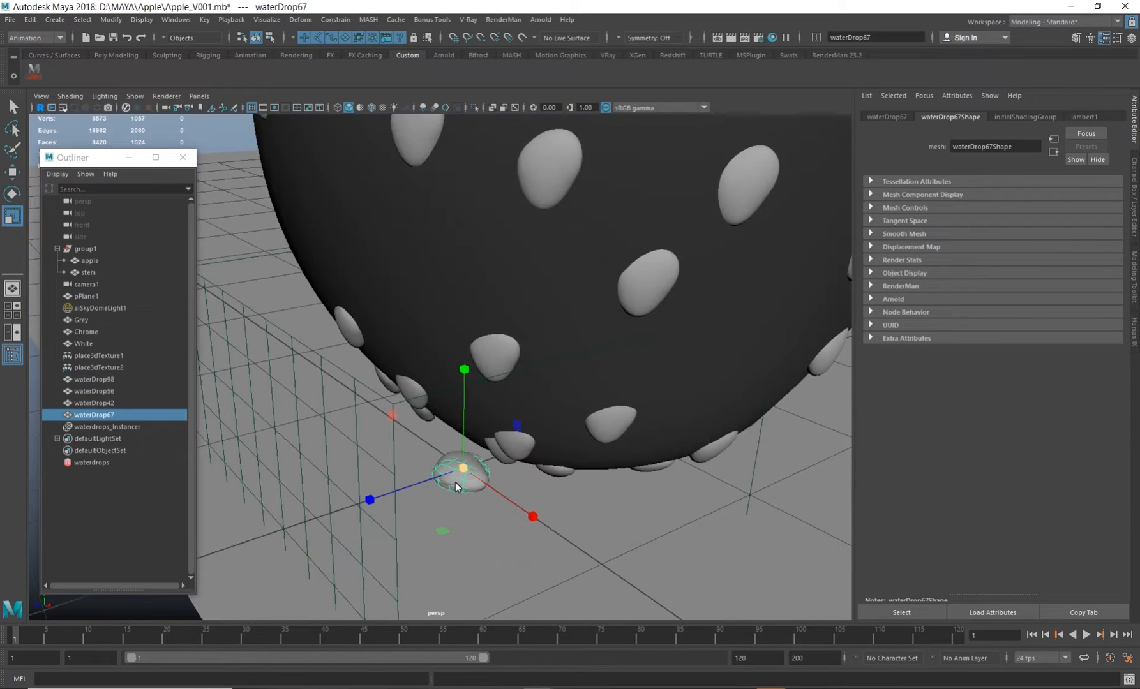
left_click_drag(465, 464, 449, 480, "alt")
- Try rotating the waterDrop98 source mesh and check from several angles how the instances on the apple react
left_click(109, 379)
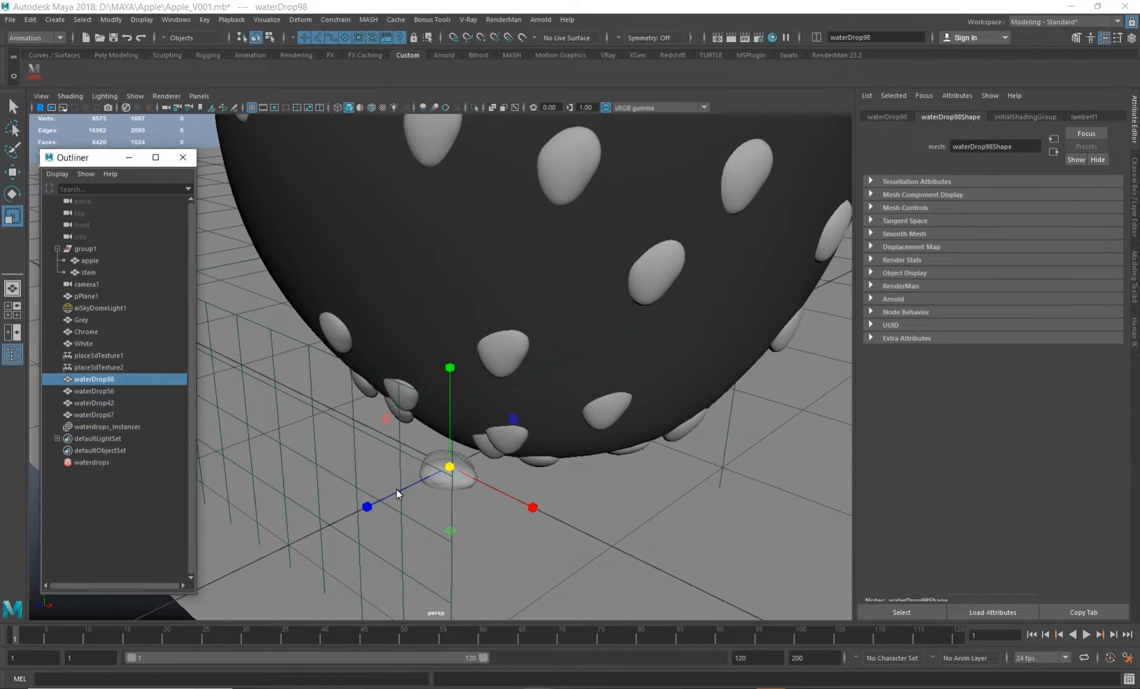
key("e")
left_click_drag(483, 397, 555, 516)
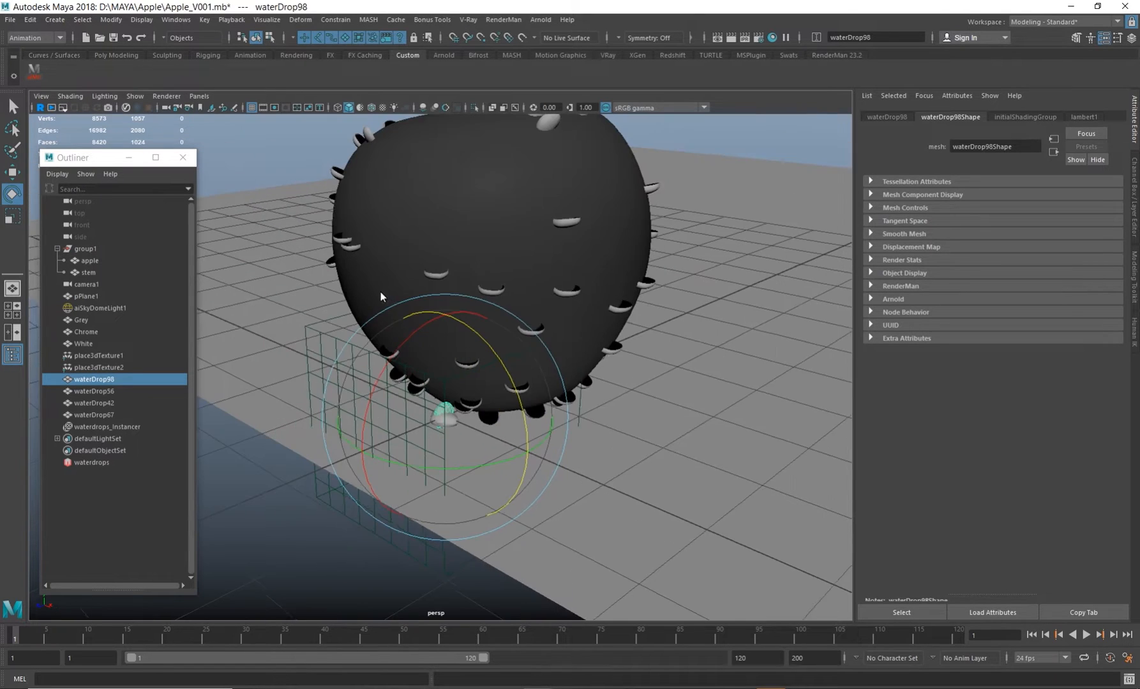
left_click_drag(507, 321, 595, 359, "alt")
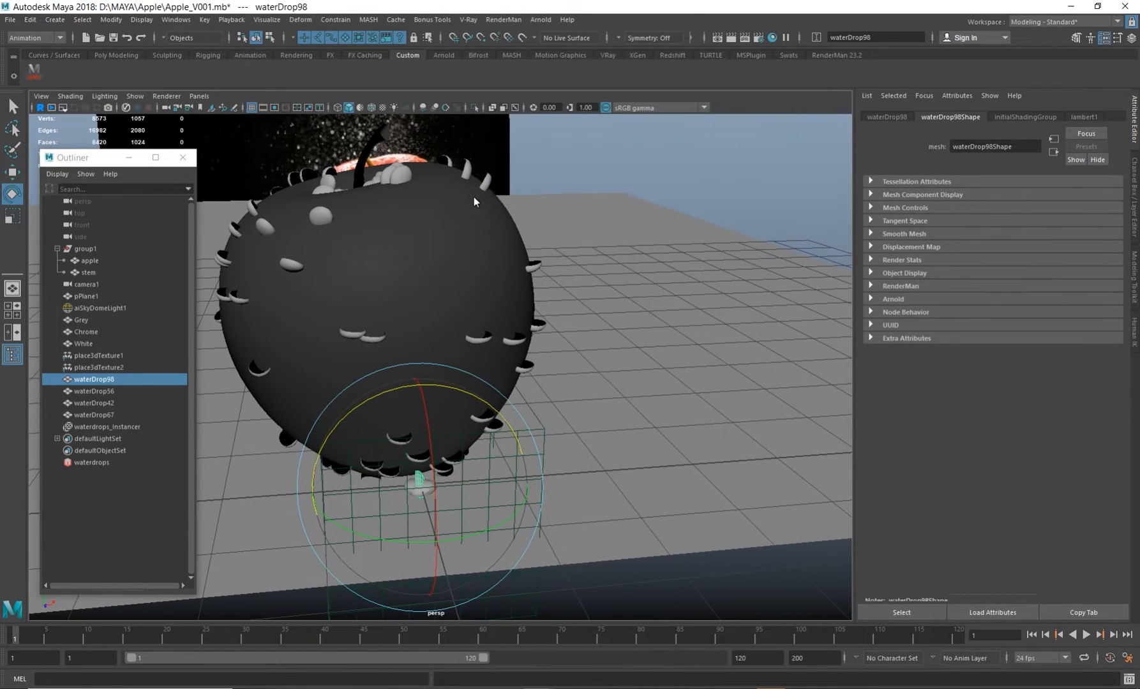
left_click_drag(521, 269, 568, 180, "alt")
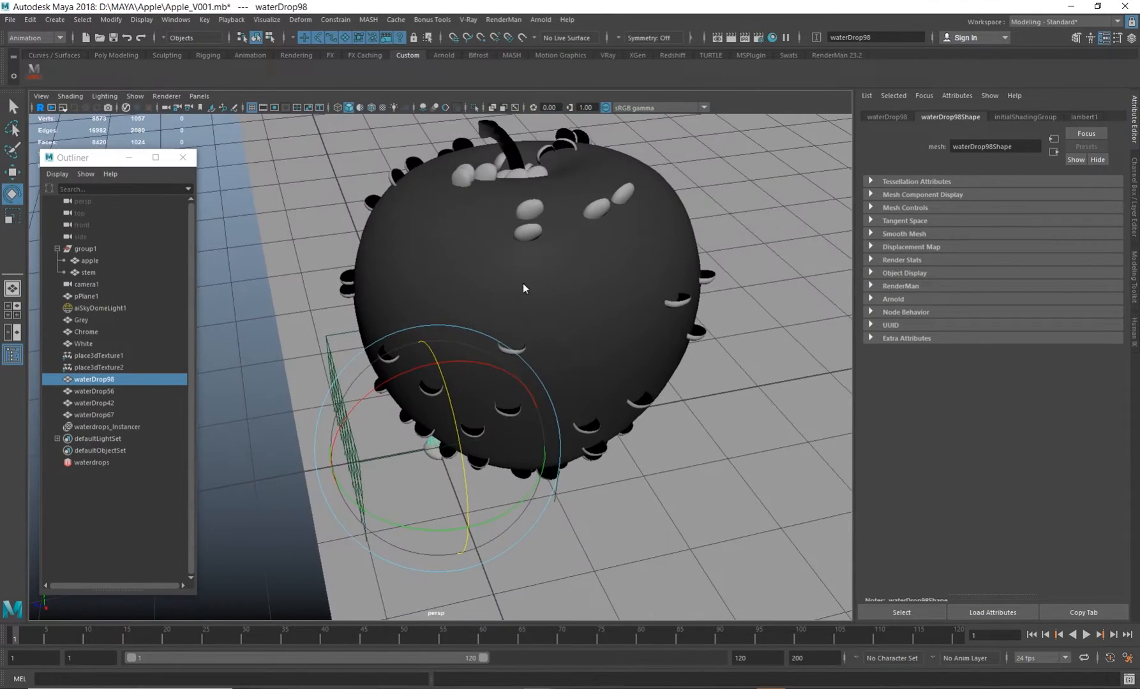
right_click_drag(524, 288, 624, 323, "alt")
left_click_drag(549, 309, 601, 389, "alt")
left_click_drag(411, 489, 471, 300, "alt")
mouse_move(508, 345)
left_mouse_down("alt")
mouse_move(524, 318)
mouse_move(513, 346)
left_mouse_up("alt")
right_click_drag(512, 341, 656, 482, "alt")
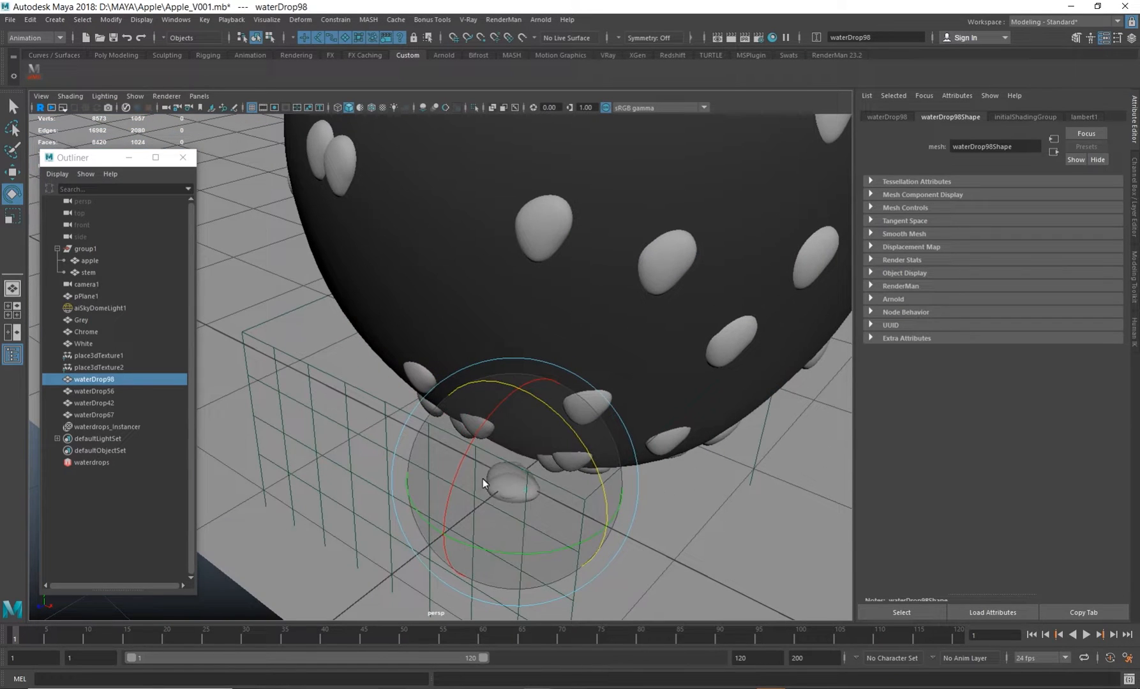
middle_click_drag(605, 250, 566, 261, "alt")
left_click_drag(566, 266, 557, 185, "alt")
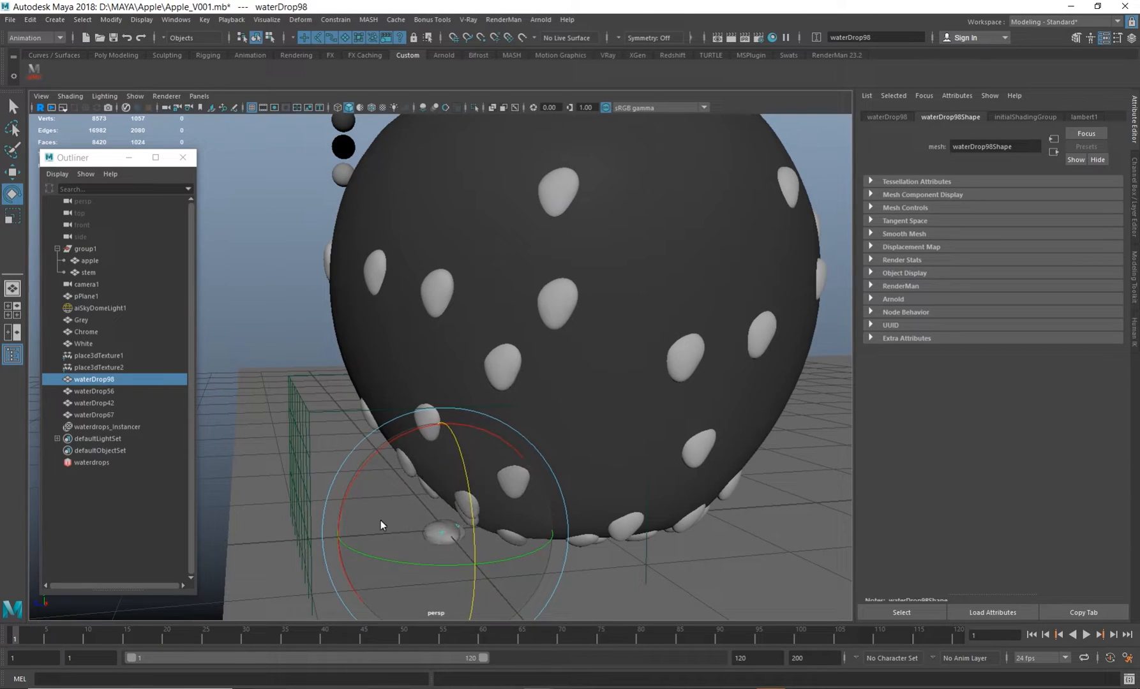
- Try rotating the waterDrop56 source mesh about -46 degrees around Z and undo the rotation
left_click(106, 380)
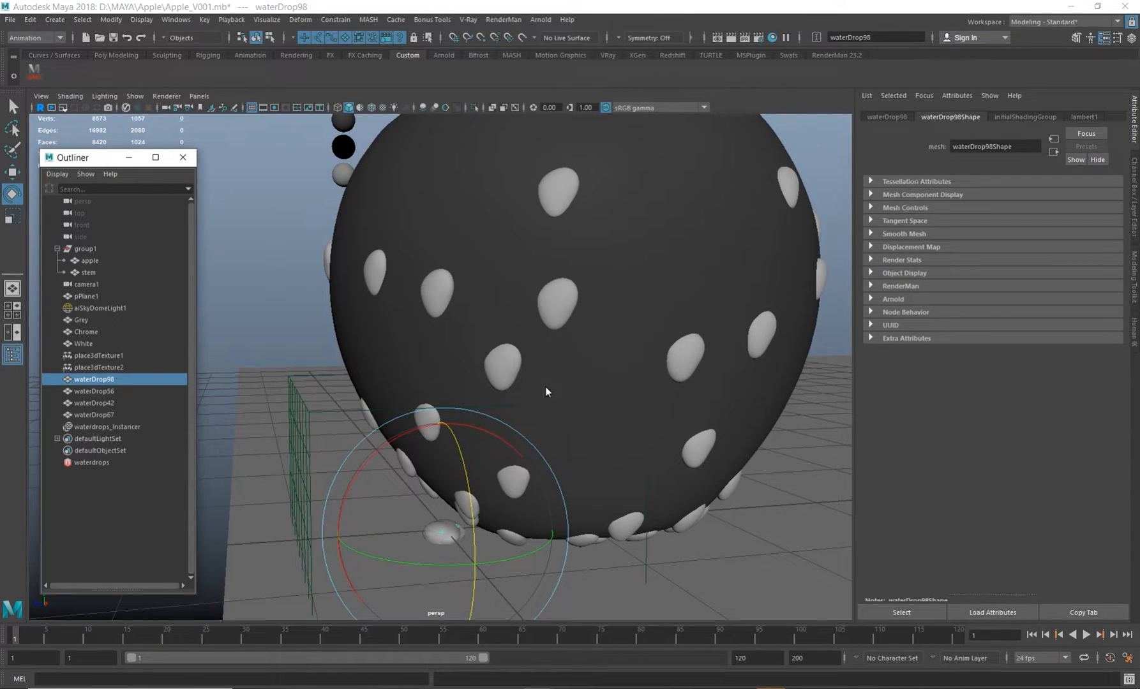
left_click(102, 391)
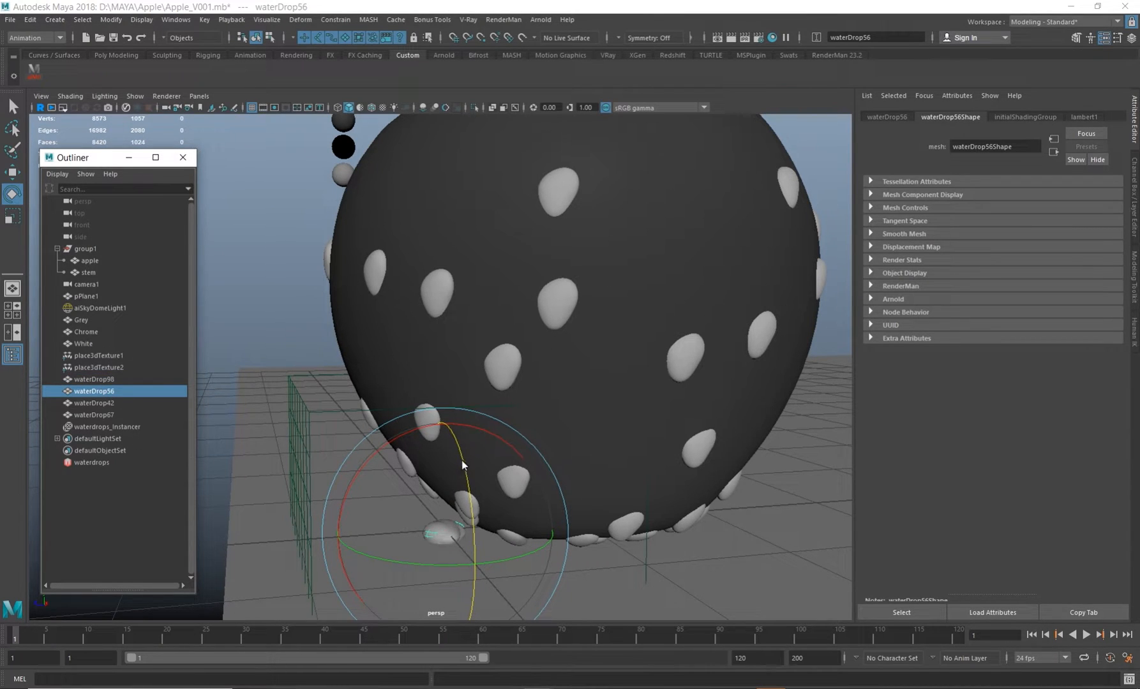
left_click_drag(463, 464, 468, 557)
key("ctrl+z")
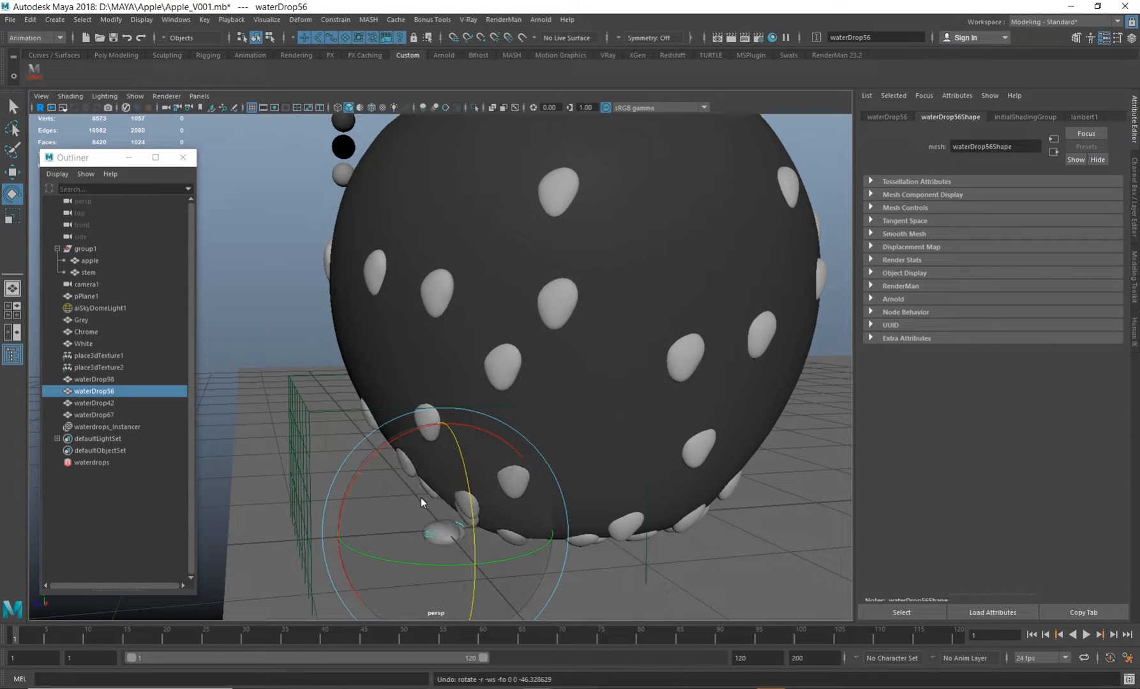
- Add an ID node to the waterdrops MASH network and set its ID type to Random
left_click(99, 464)
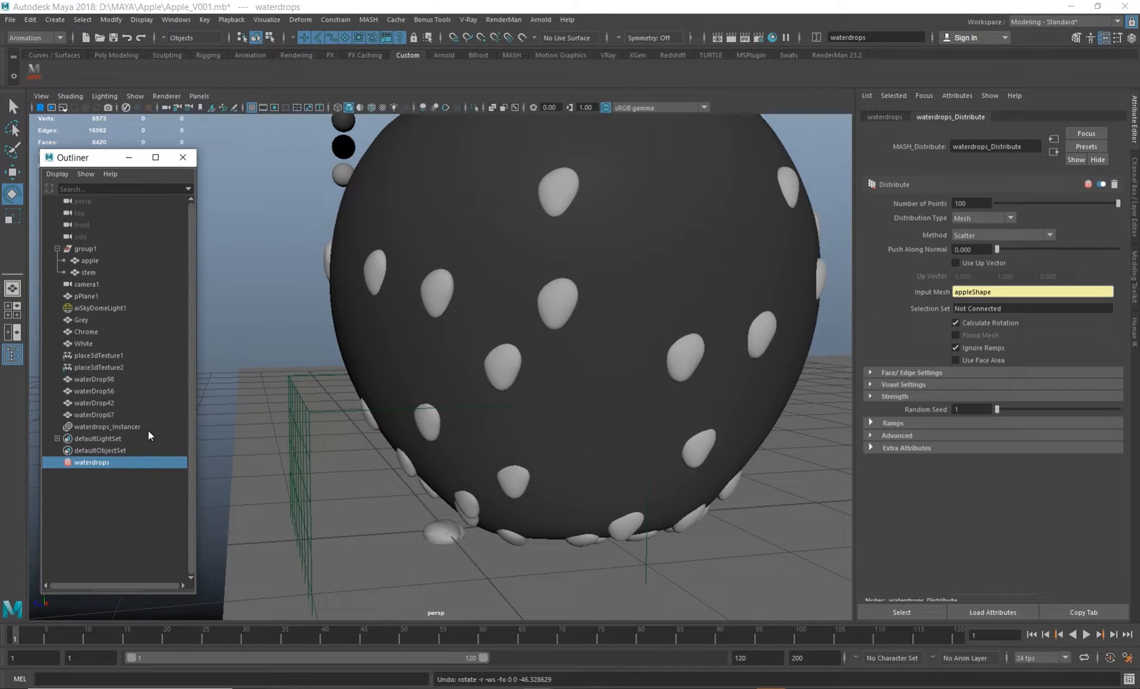
left_click(111, 426)
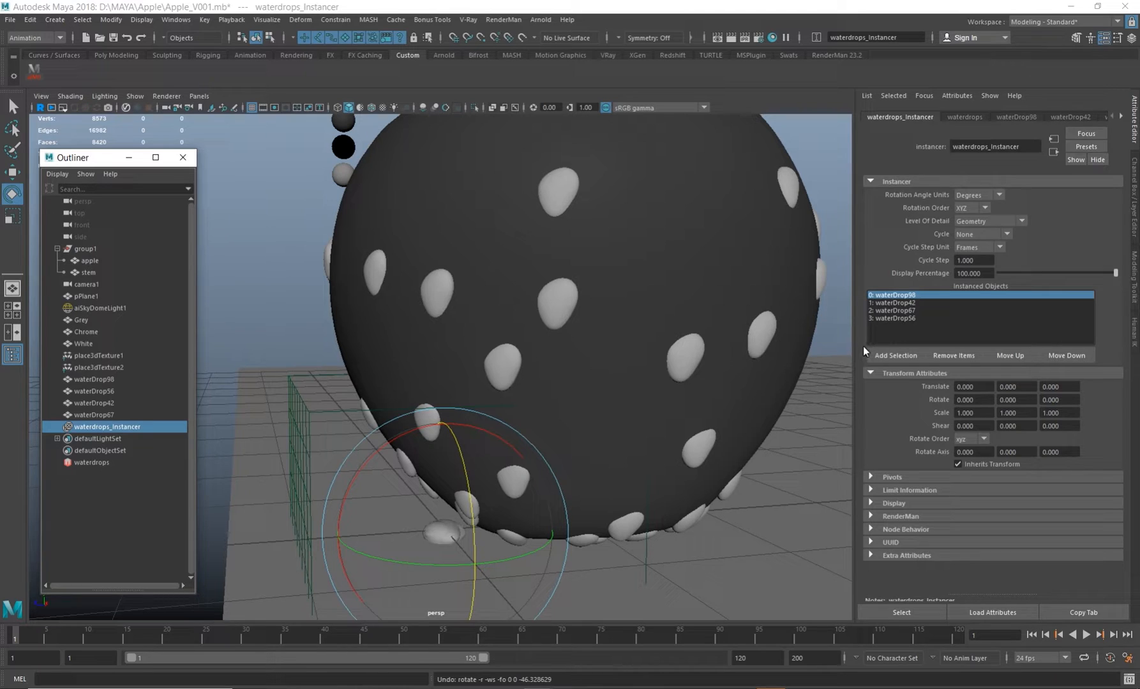
left_click(93, 463)
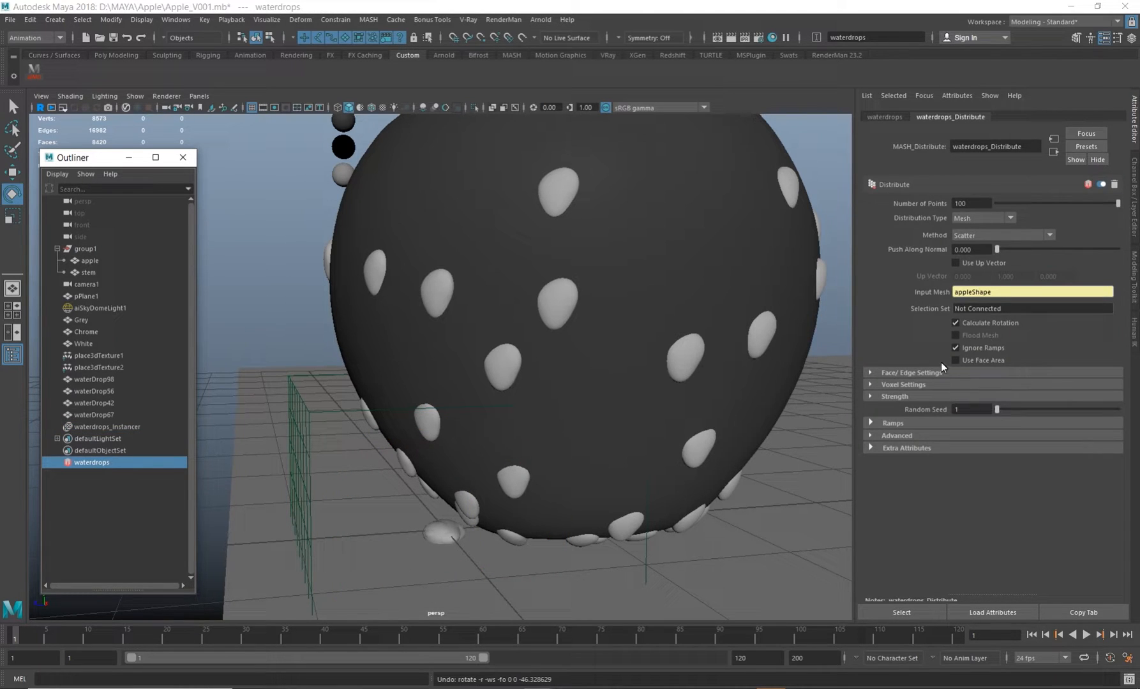
left_click(884, 118)
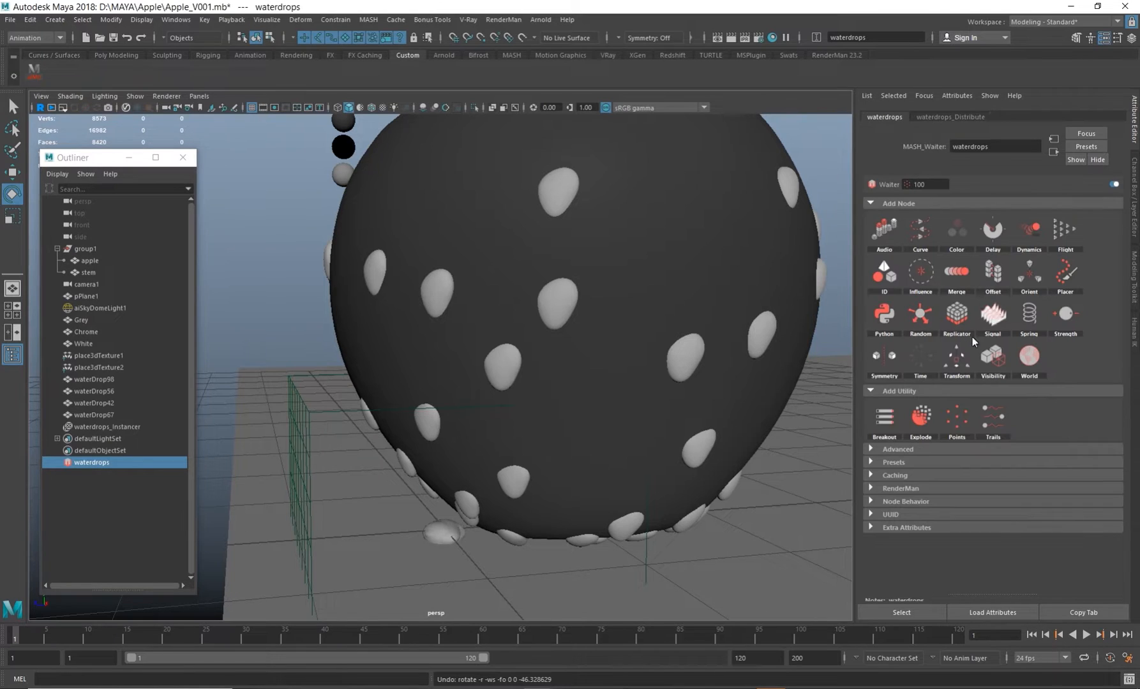
left_click(885, 276)
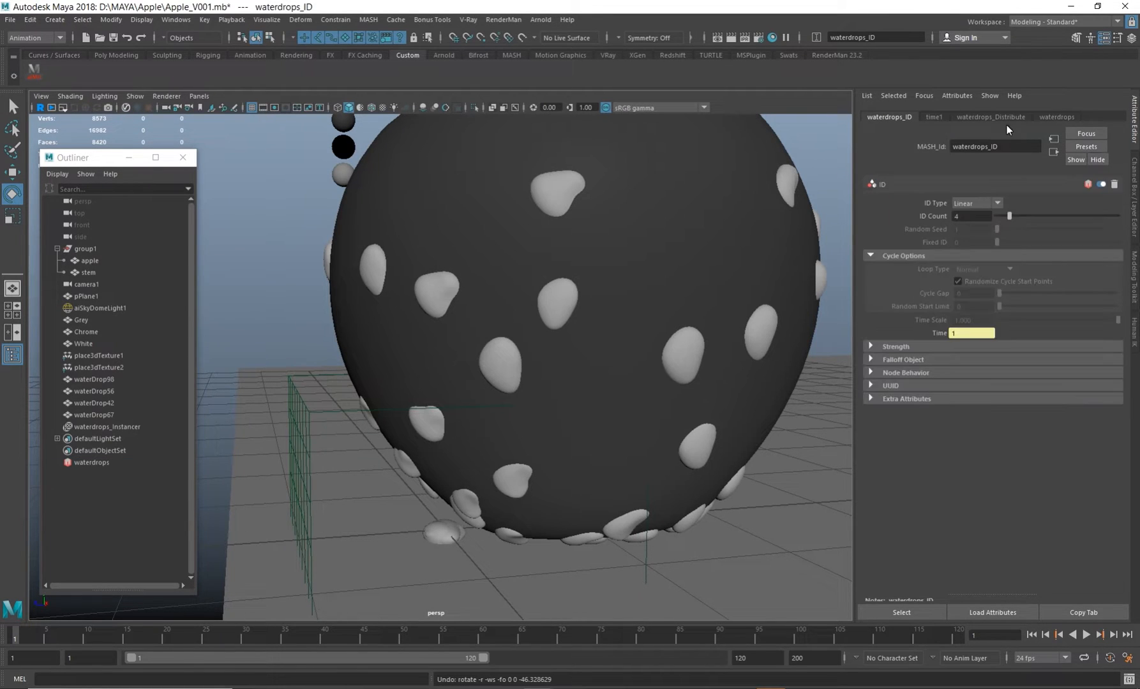
left_click(978, 203)
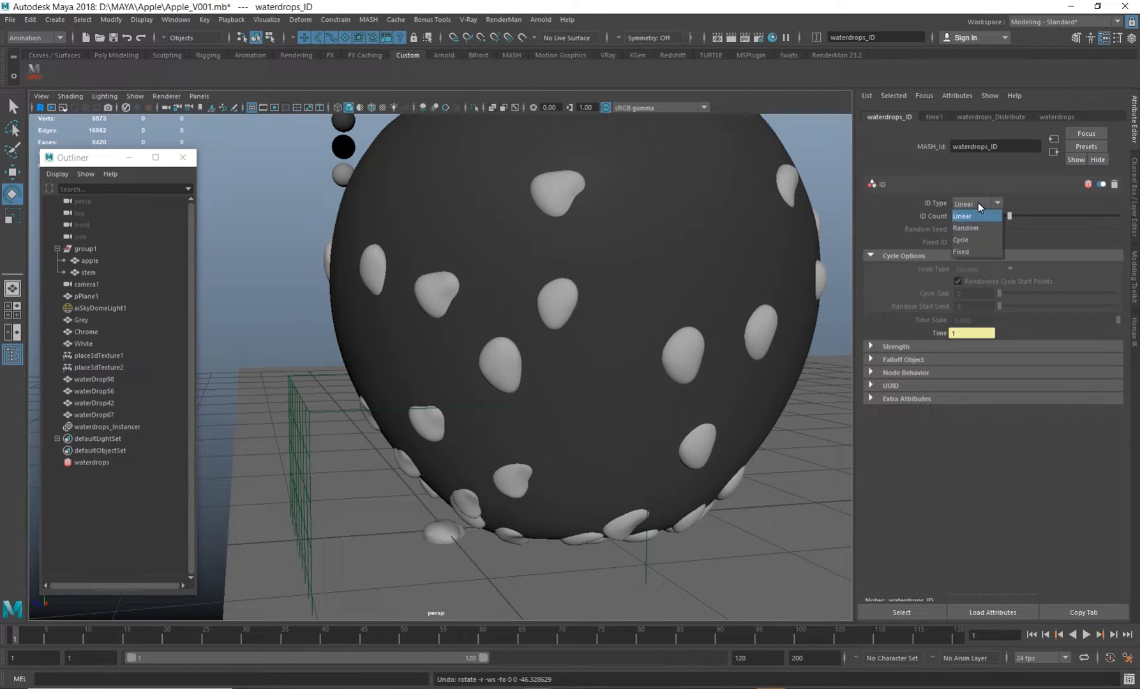
left_click(971, 231)
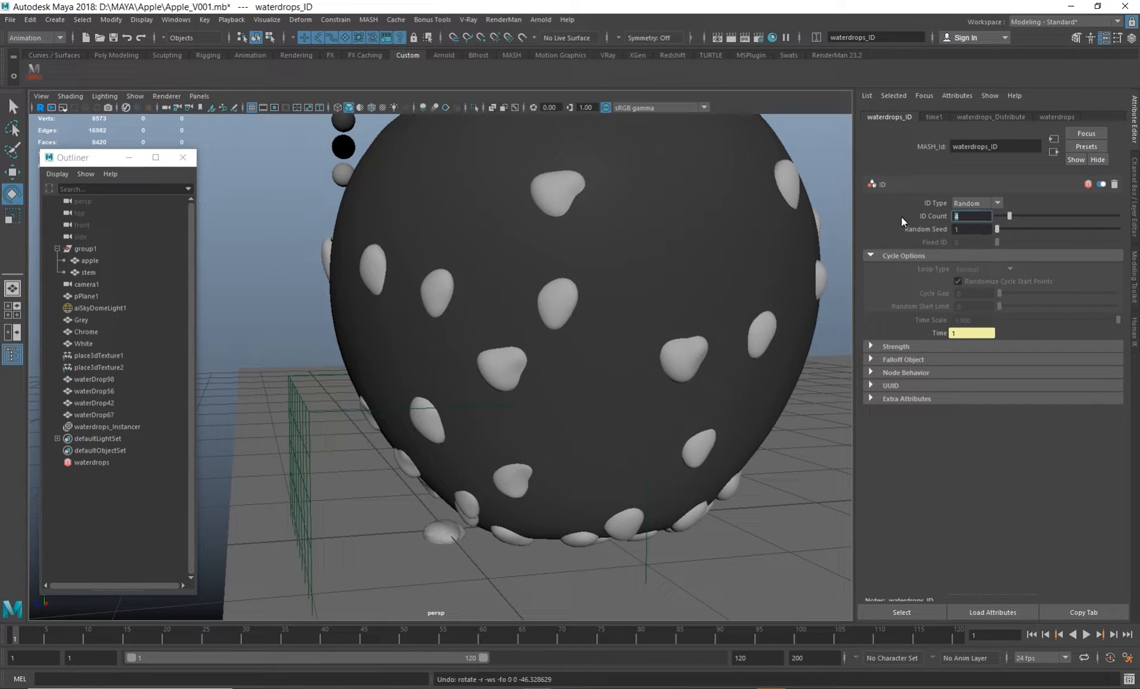
- Compare the instancer's object list with the ID node's count, and inspect the drop shape variation around the apple
left_click(96, 427)
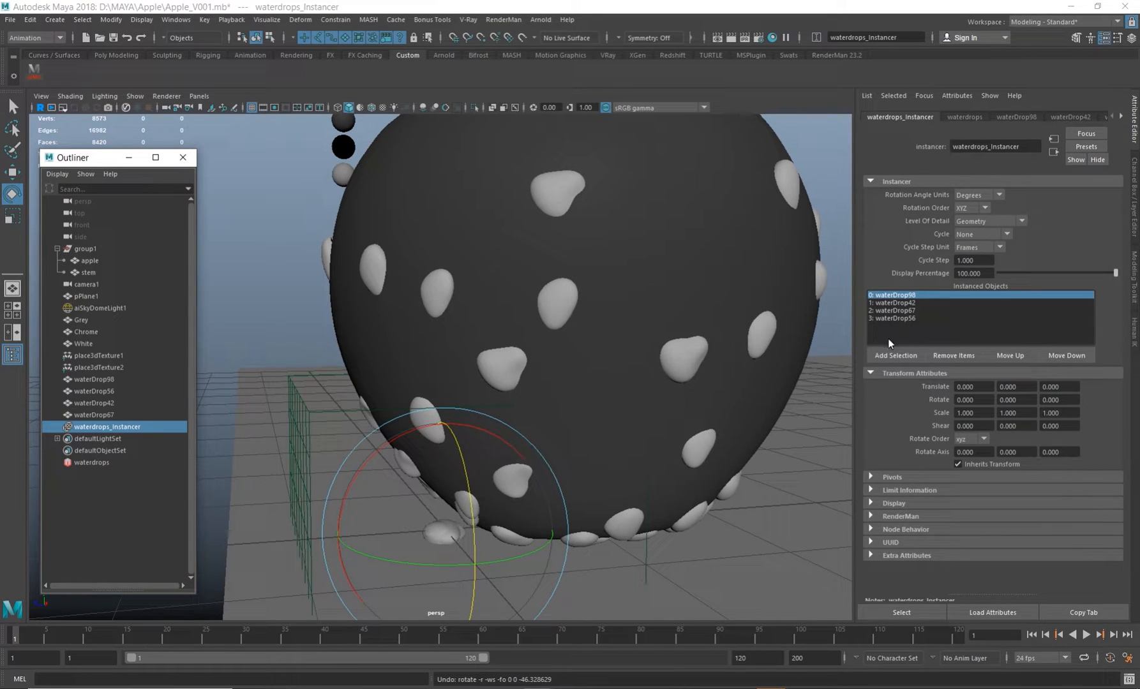
left_click(86, 463)
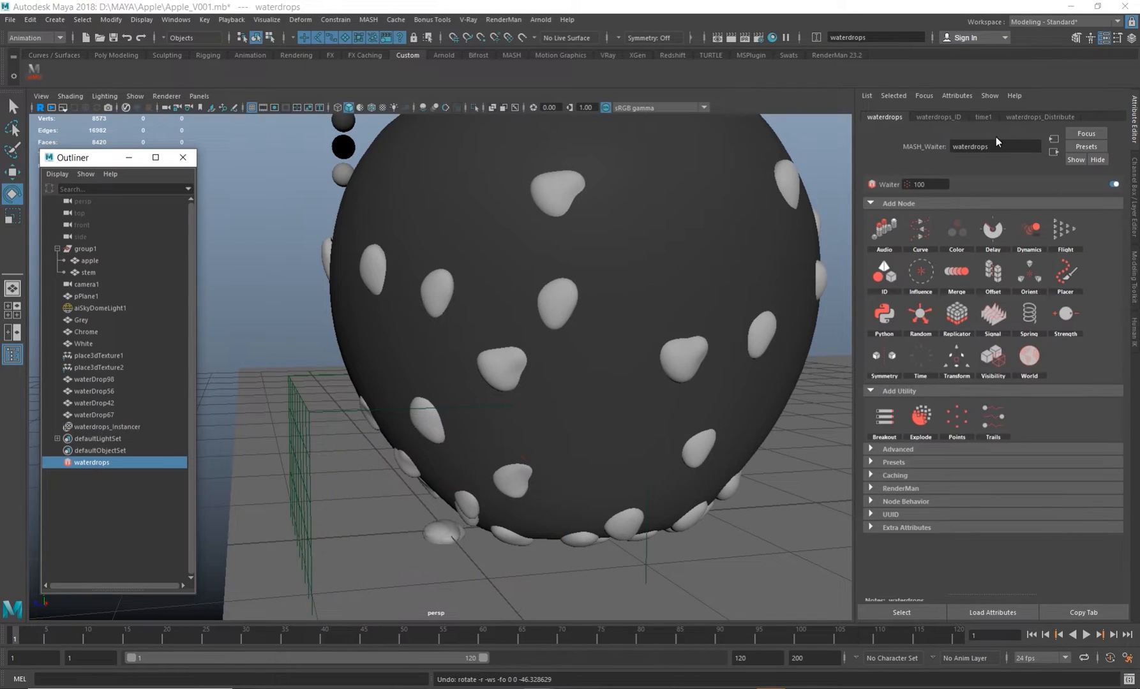
left_click(1039, 118)
left_click(929, 117)
left_click(981, 217)
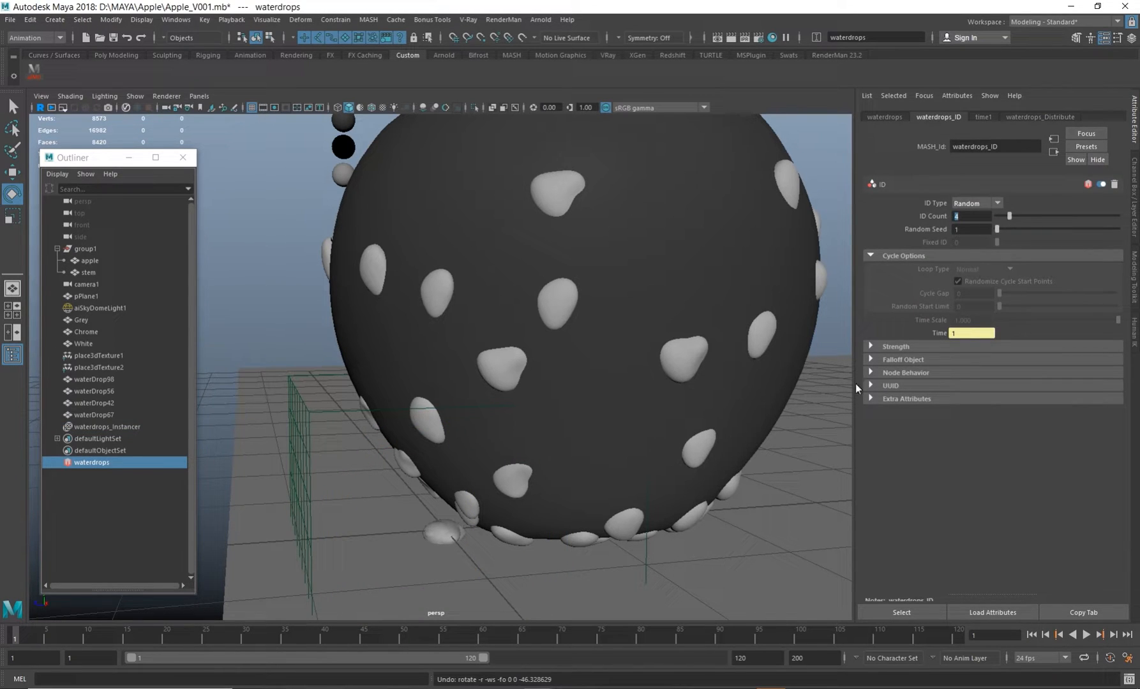
right_click_drag(753, 342, 460, 274, "alt")
left_click_drag(459, 275, 443, 310, "alt")
right_click_drag(443, 311, 694, 346, "alt")
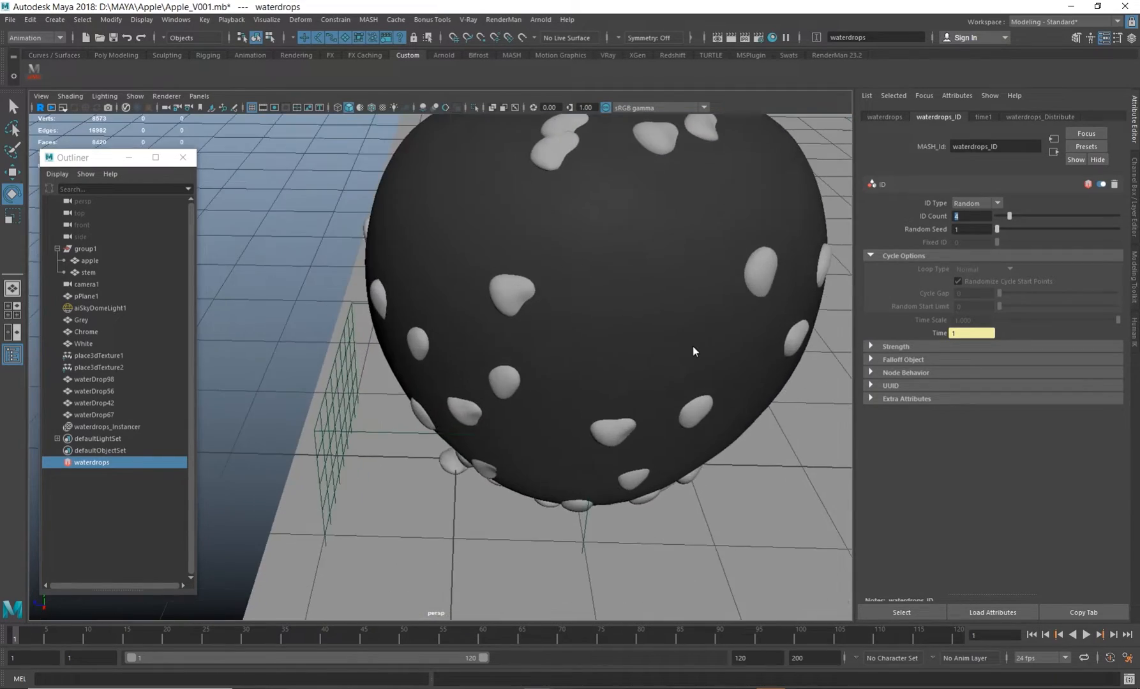
left_click_drag(693, 346, 674, 328, "alt")
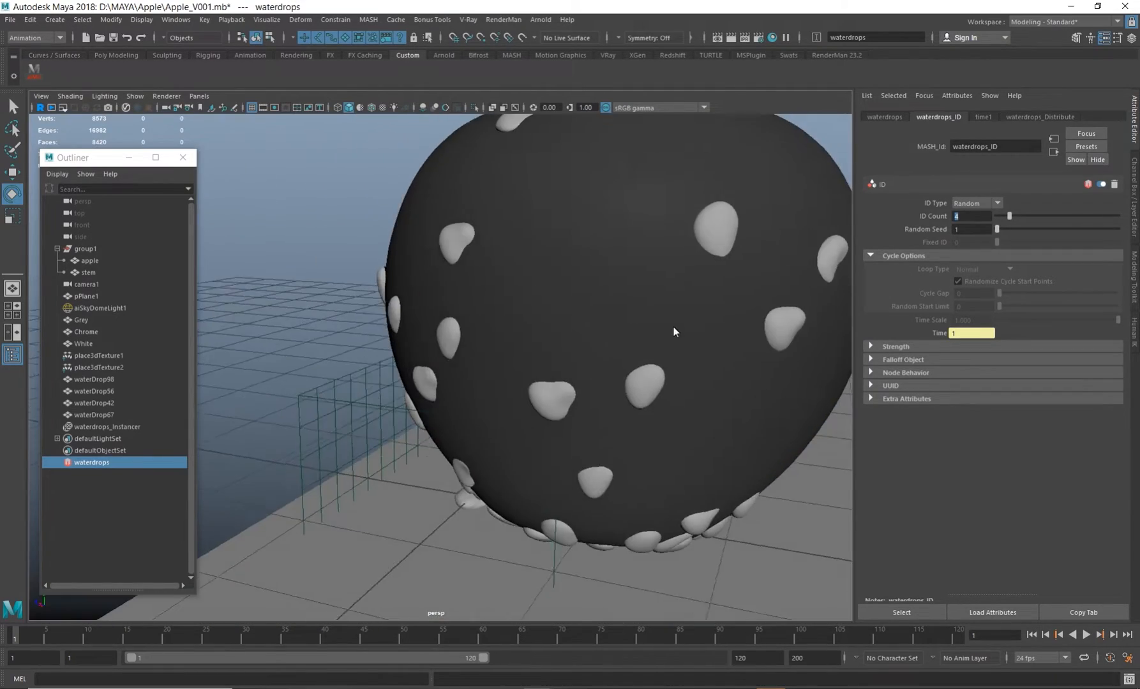
right_click_drag(674, 328, 520, 275, "alt")
left_click_drag(520, 275, 556, 317, "alt")
right_click_drag(531, 286, 512, 309, "alt")
left_click_drag(512, 309, 482, 331, "alt")
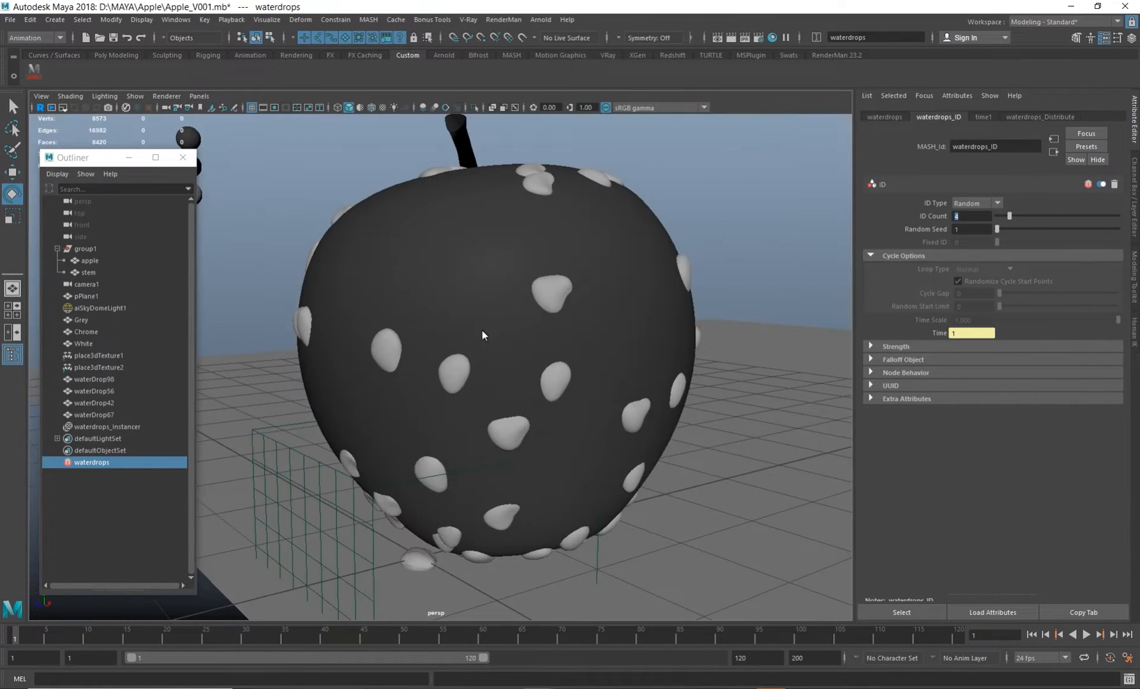
- Try slightly rotating the waterDrop56, waterDrop42 and waterDrop67 source meshes one at a time, undoing each rotation
left_click(102, 391)
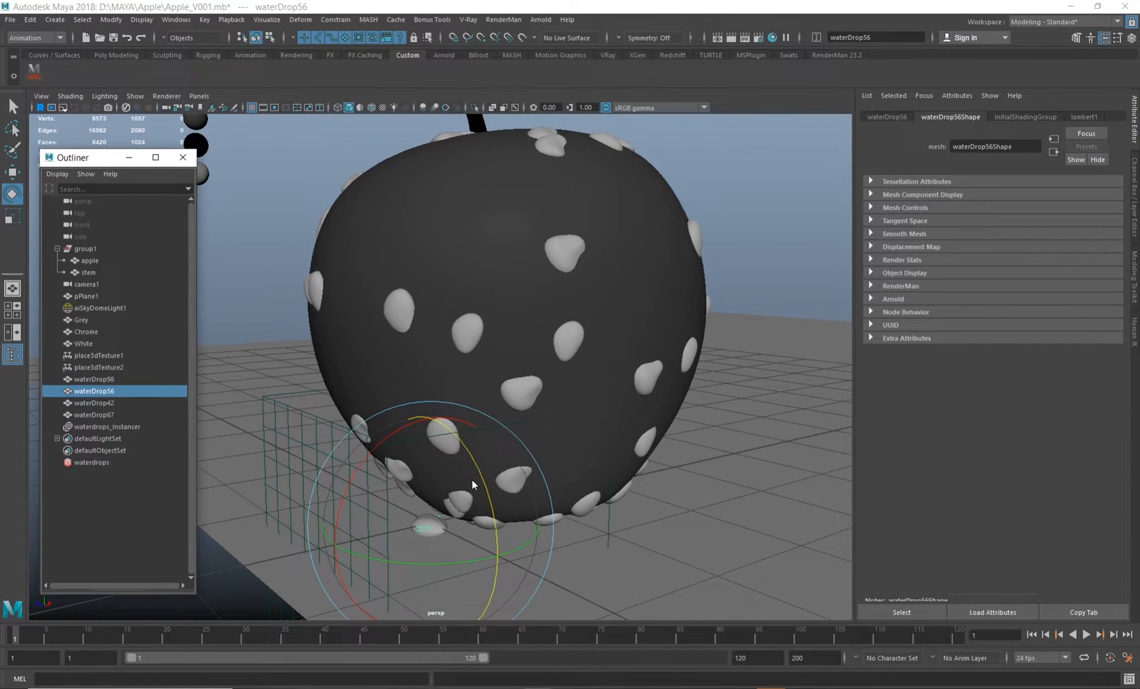
left_click_drag(479, 472, 486, 509)
key("ctrl+z")
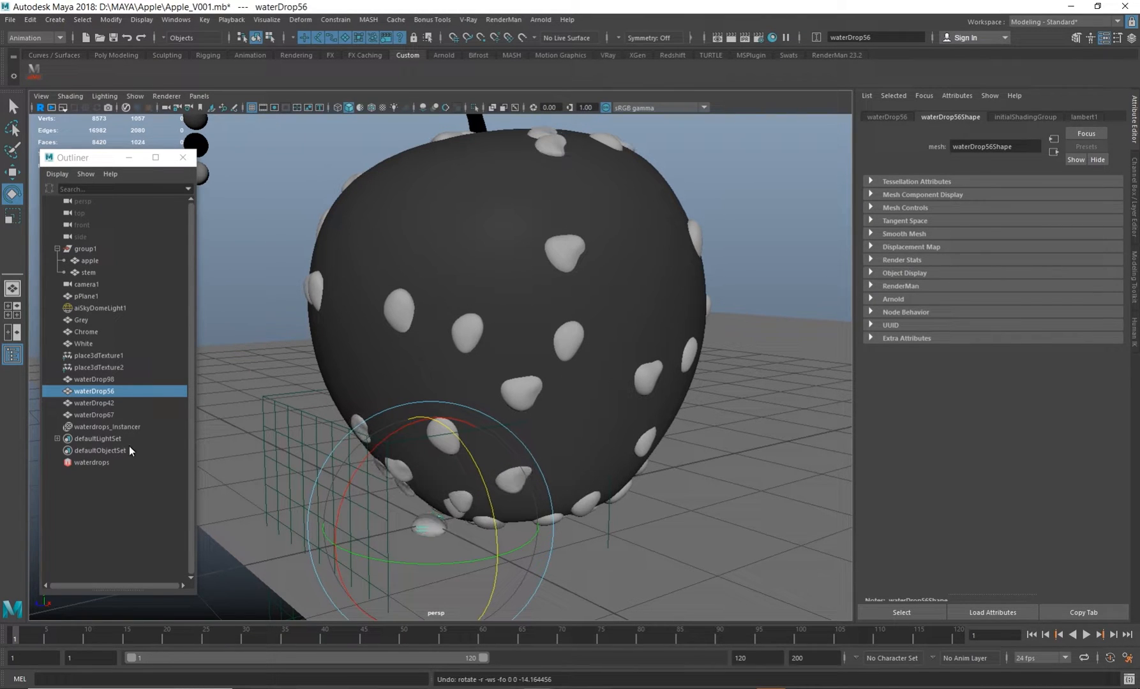
left_click(112, 405)
mouse_move(473, 465)
left_mouse_down()
mouse_move(489, 549)
mouse_move(477, 473)
left_mouse_up()
key("ctrl+z")
left_click(139, 415)
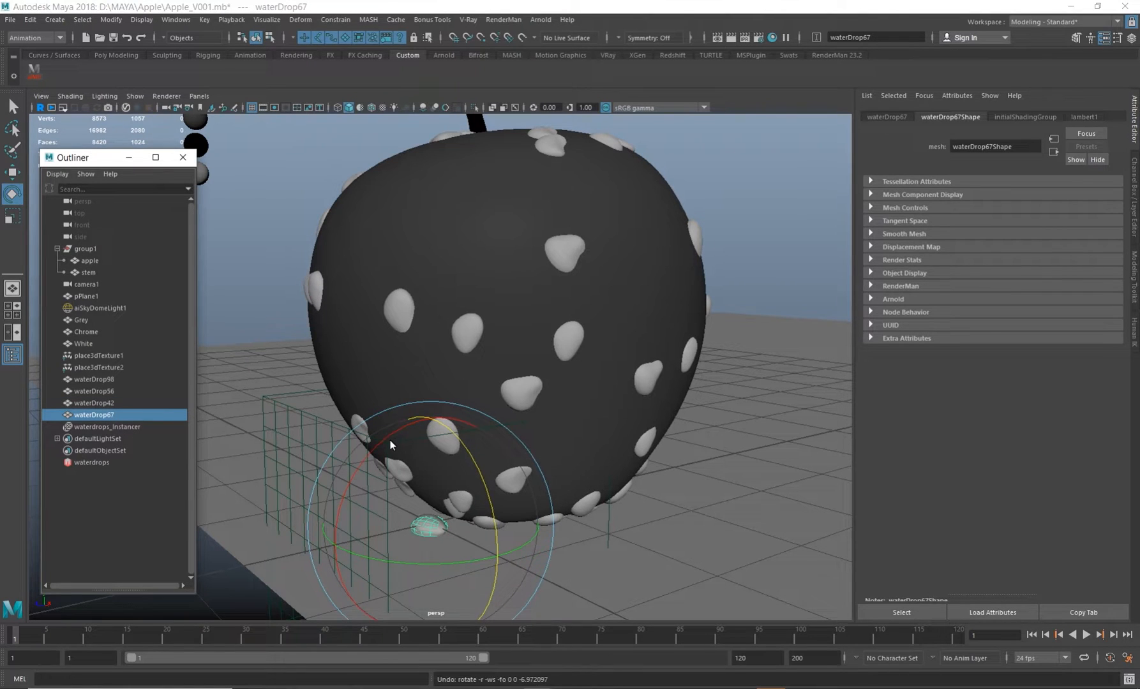
mouse_move(391, 445)
left_mouse_down()
mouse_move(415, 465)
mouse_move(407, 455)
left_mouse_up()
key("ctrl+z")
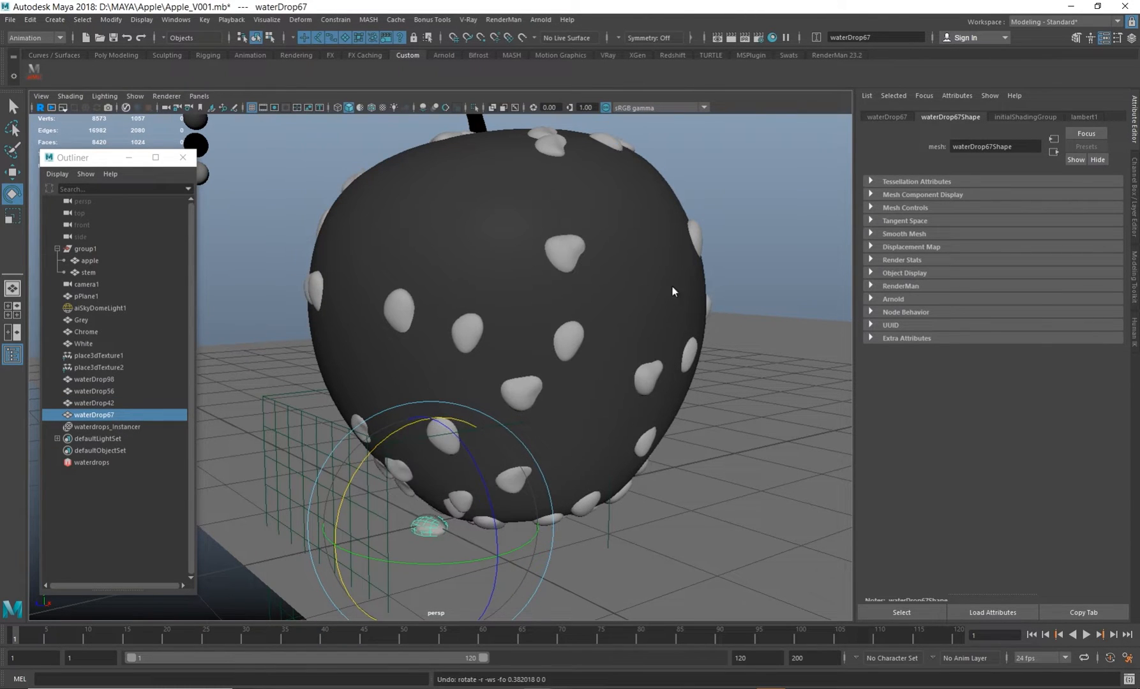
- Add a Random node to the waterdrops MASH network
left_click_drag(672, 291, 487, 326, "alt")
scroll(486, 325, "down", 5)
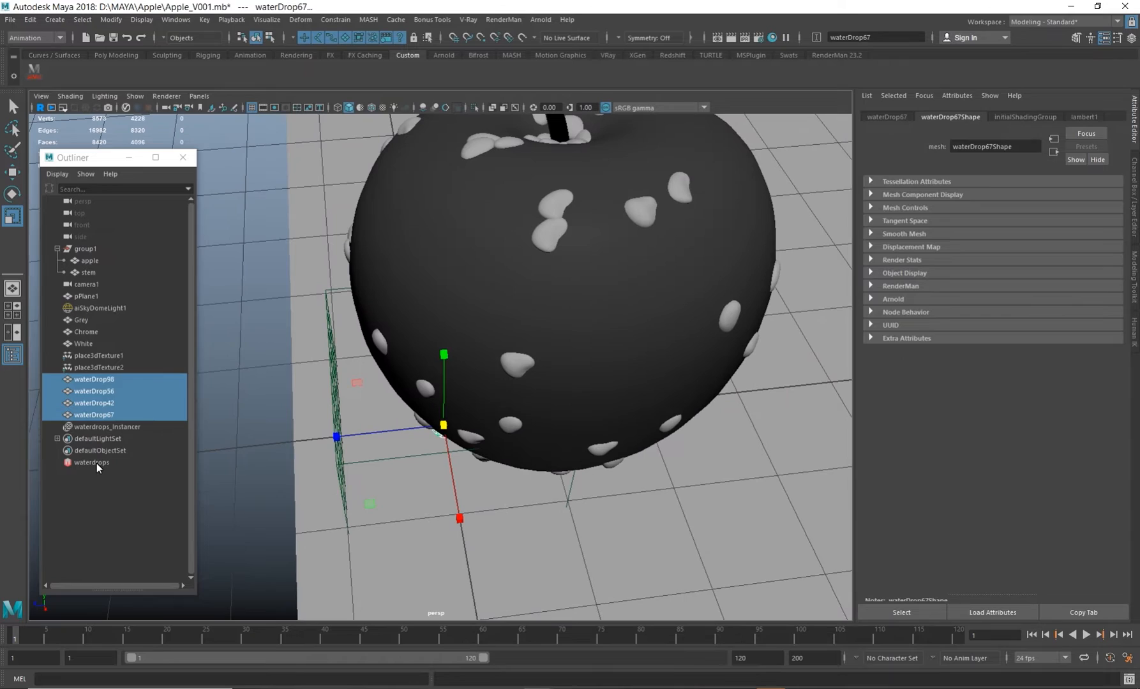
left_click(97, 464)
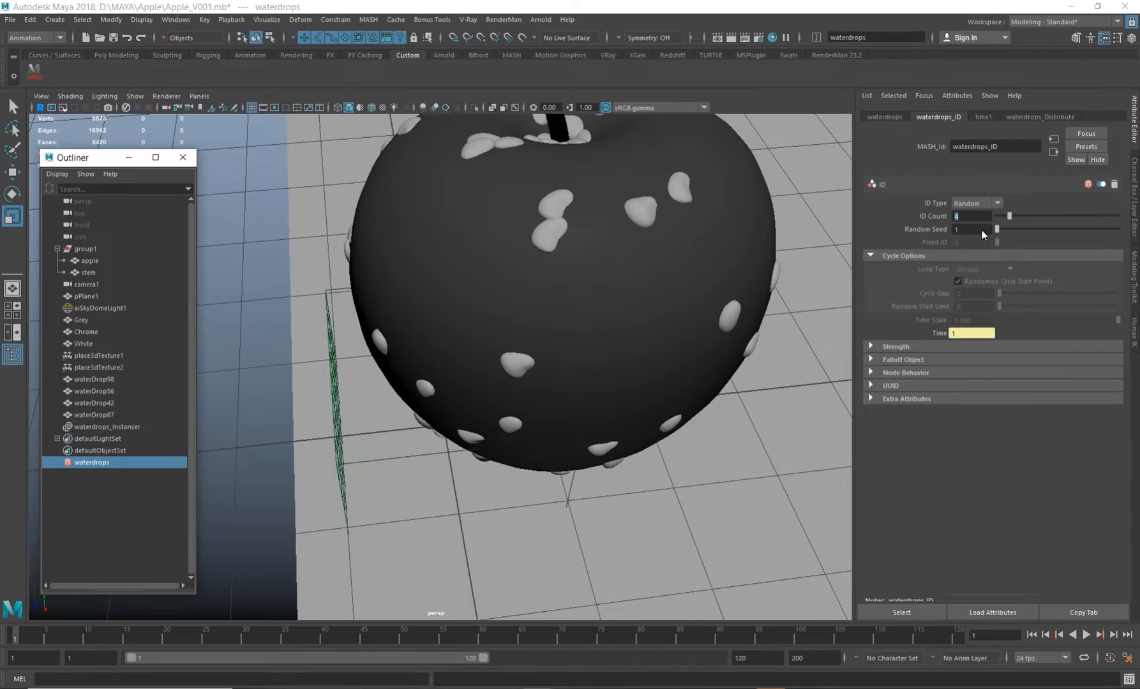
left_click(886, 117)
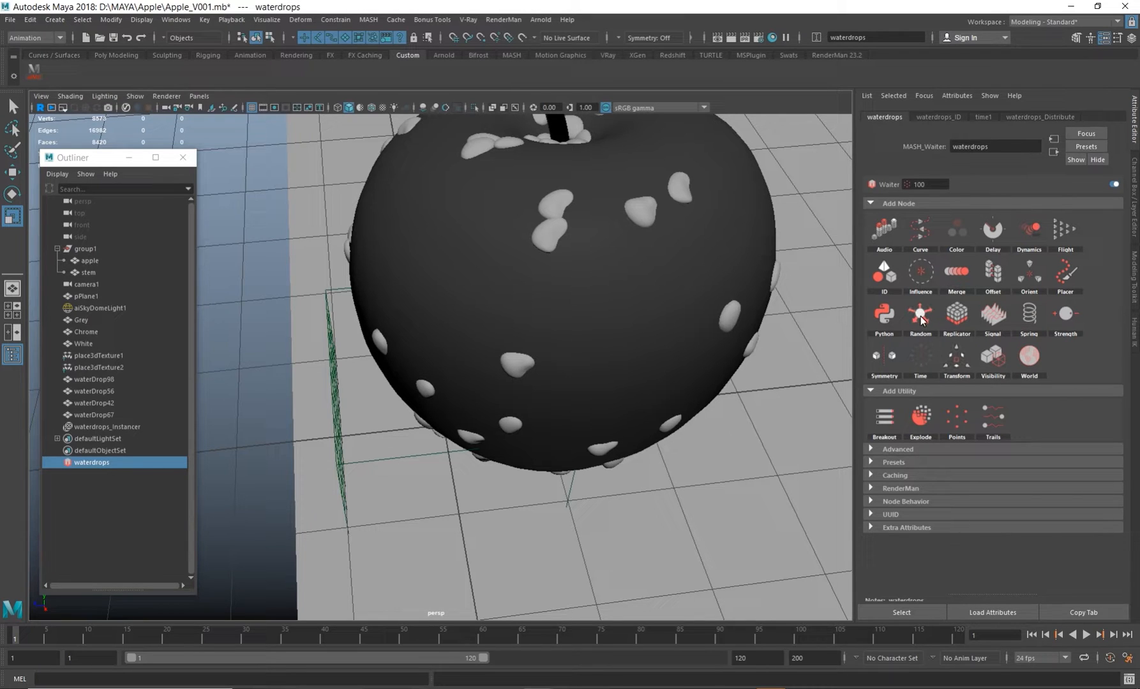
left_click(964, 326)
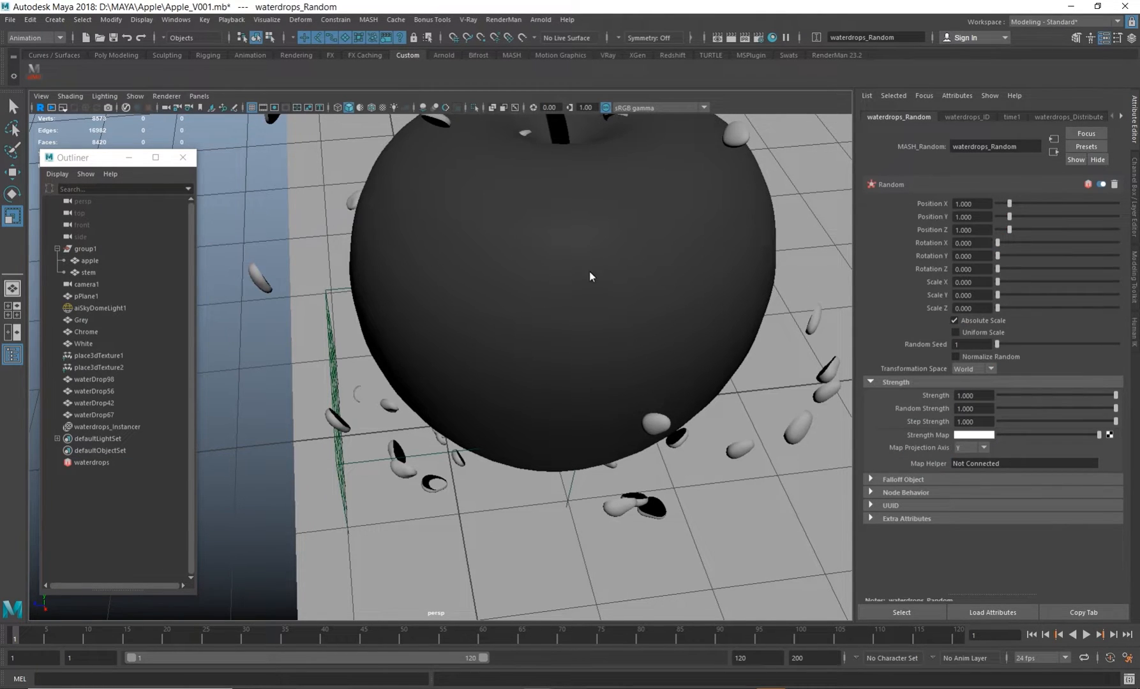
- Set the Random node's Position X, Y and Z to 0
right_click_drag(590, 276, 486, 270, "alt")
left_click_drag(486, 270, 524, 218, "alt")
left_click_drag(1009, 204, 1036, 291)
key("ctrl+z")
key("ctrl+z")
key("ctrl+z")
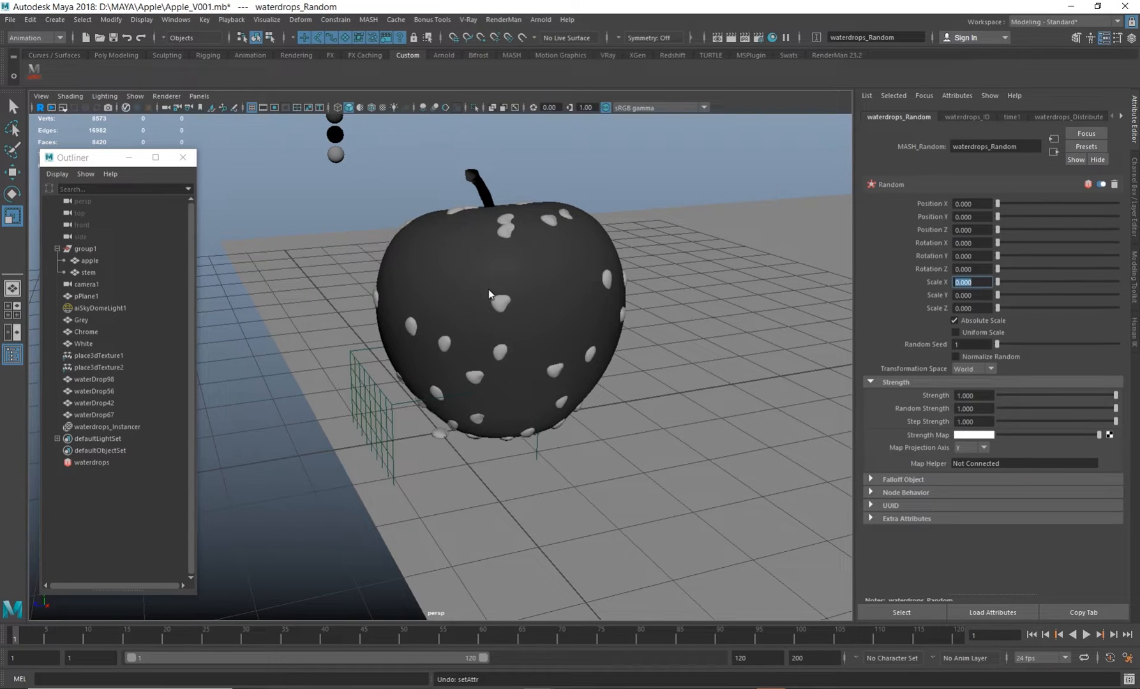
- Try 0.1 for the Random node's Scale X, Y and Z and check the drop sizes around the apple
right_click_drag(488, 289, 642, 323, "alt")
left_click_drag(642, 323, 631, 298, "alt")
middle_click_drag(631, 297, 509, 315, "alt")
left_click_drag(509, 316, 544, 314, "alt")
middle_click_drag(527, 284, 582, 407, "alt")
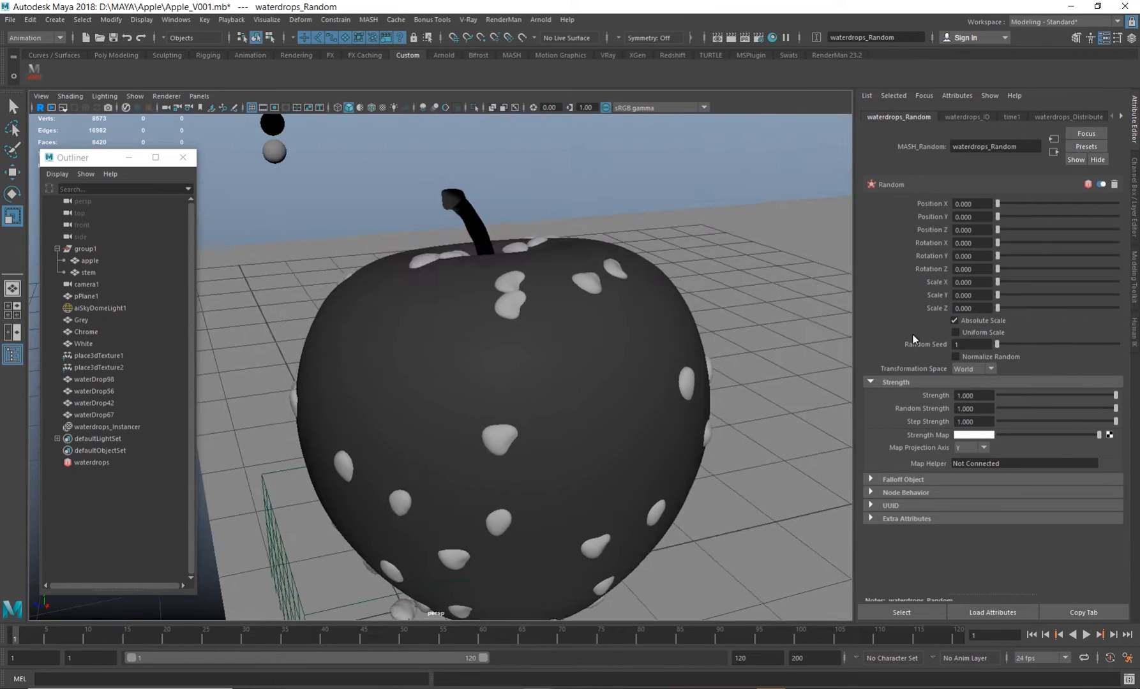
double_click(974, 284)
type("0.1")
key("Tab")
type("0.1")
key("Tab")
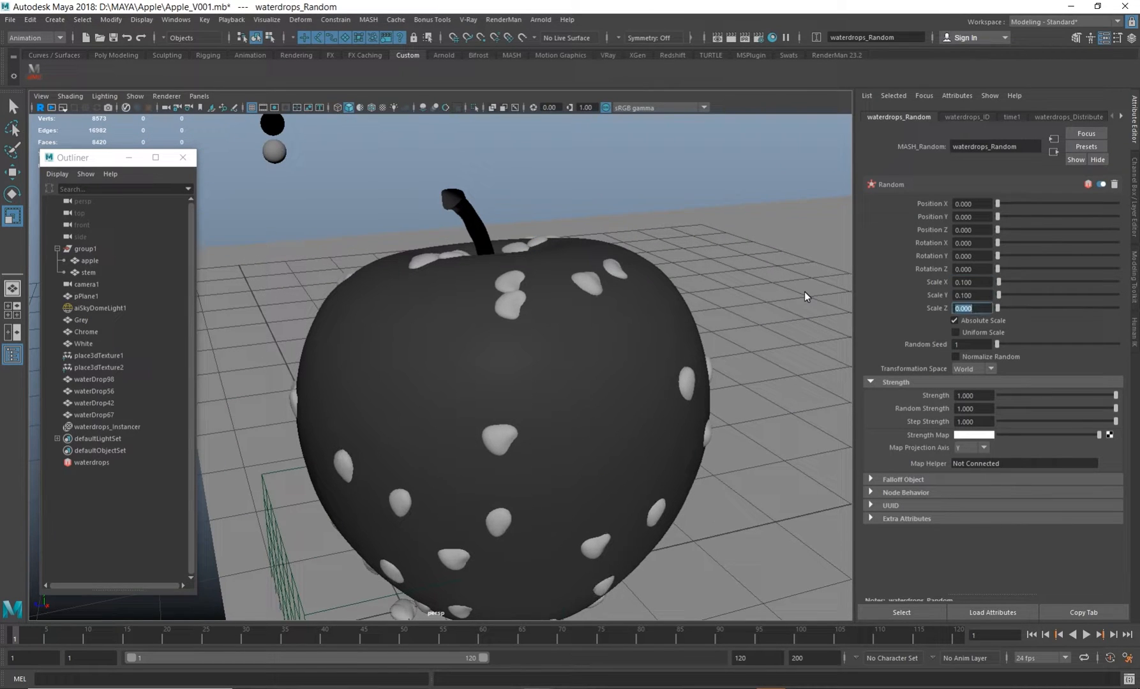
type("0.1")
key("Return")
right_click_drag(774, 312, 389, 292, "alt")
left_click_drag(389, 293, 507, 338, "alt")
right_click_drag(507, 338, 591, 346, "alt")
left_click_drag(638, 328, 570, 387, "alt")
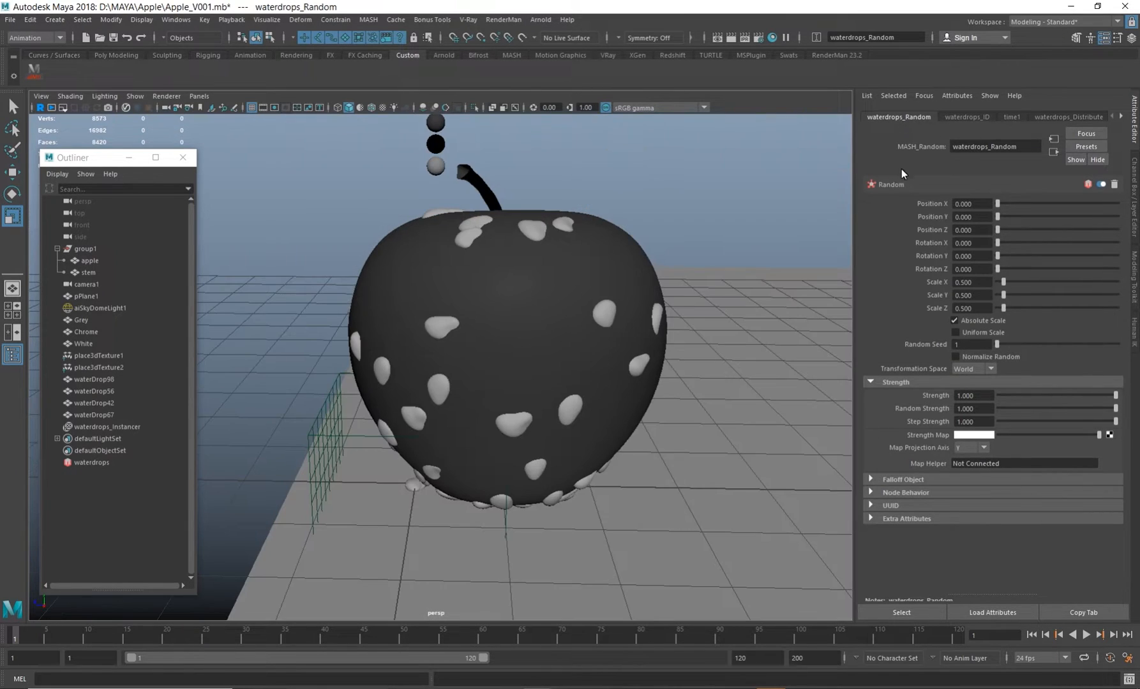
- Examine the placement and size variation of the scattered water drops from several angles around the apple
left_click(1083, 116)
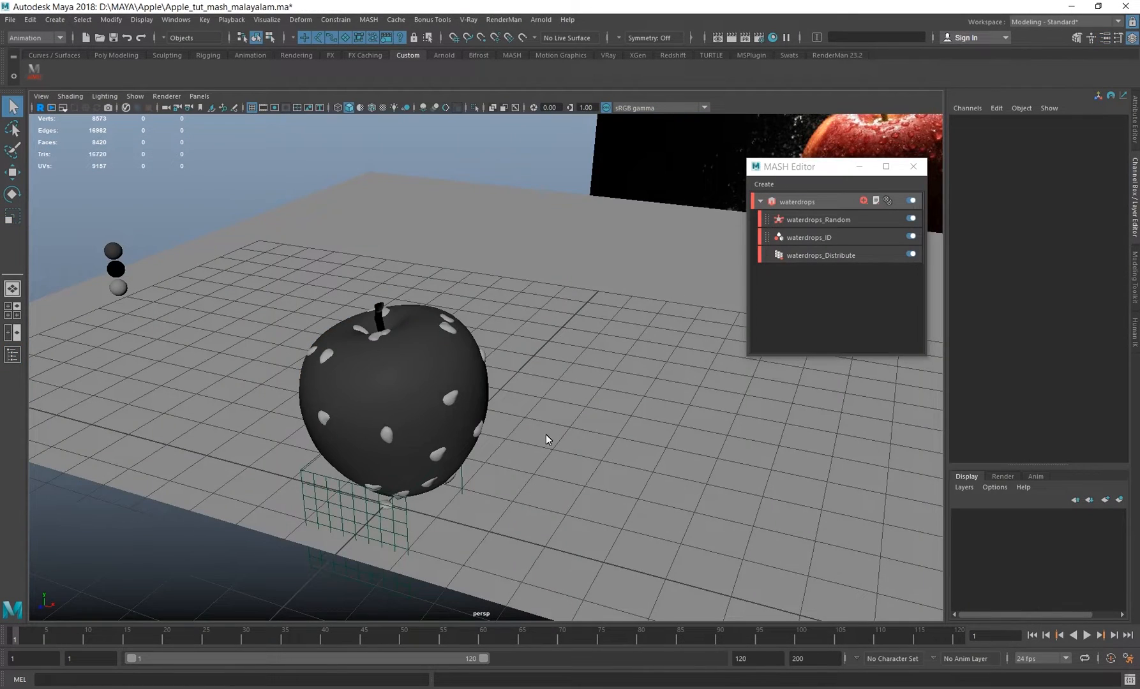
left_click_drag(546, 439, 552, 380, "alt")
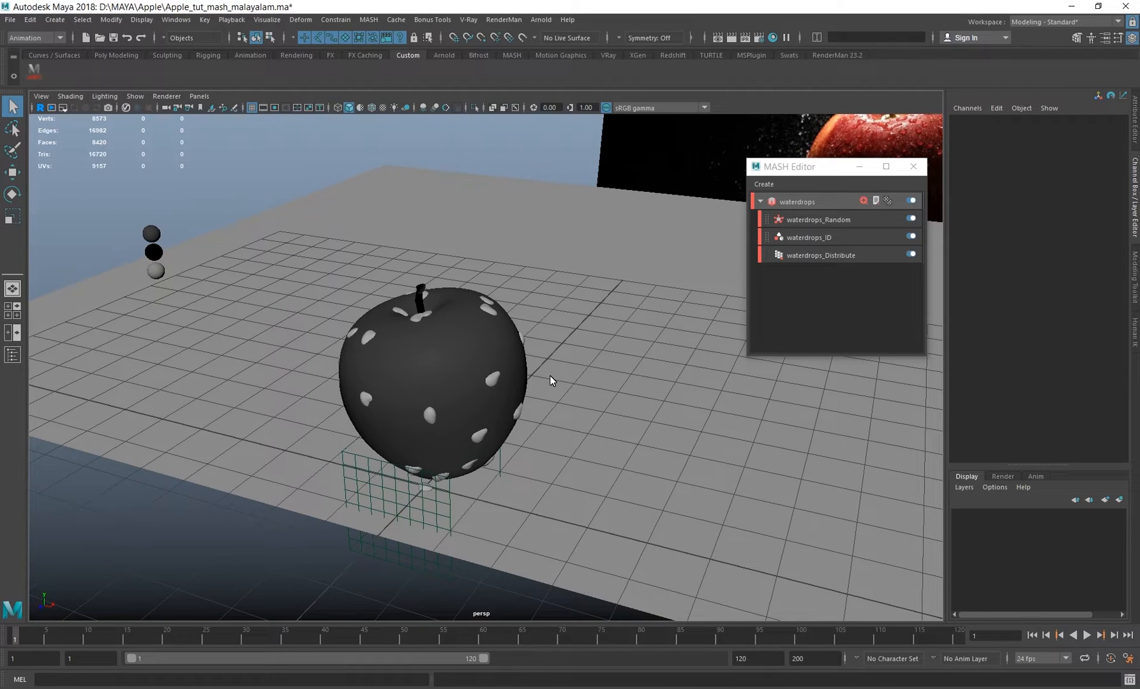
left_click_drag(540, 363, 358, 444, "alt")
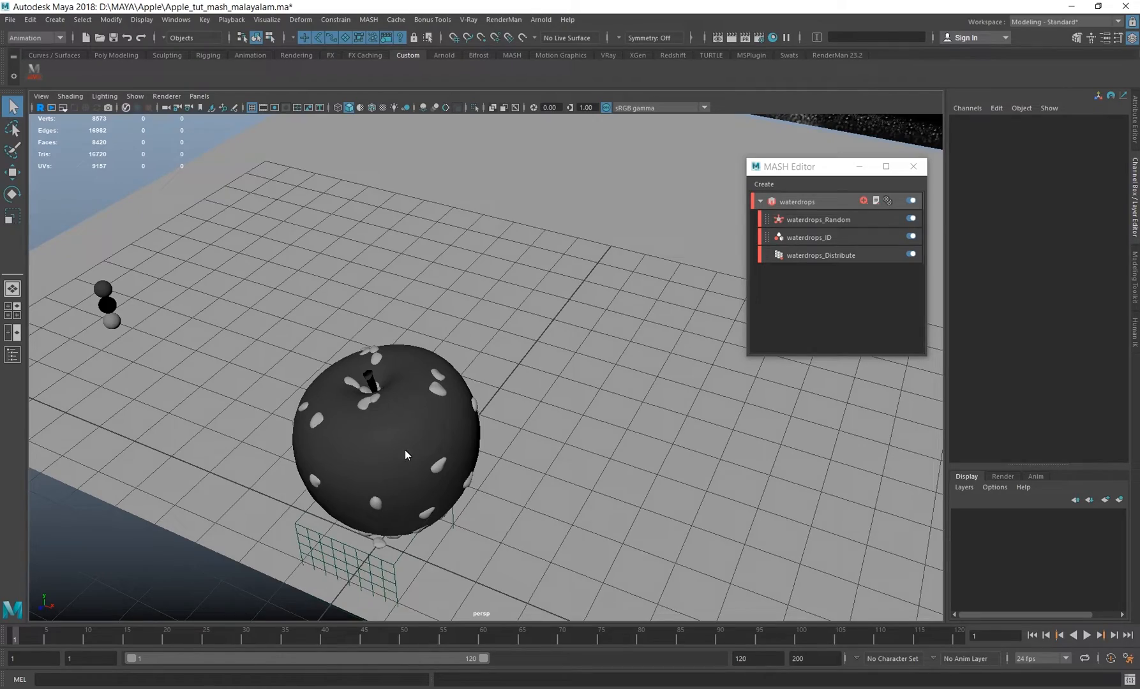
left_click_drag(422, 450, 584, 425, "alt")
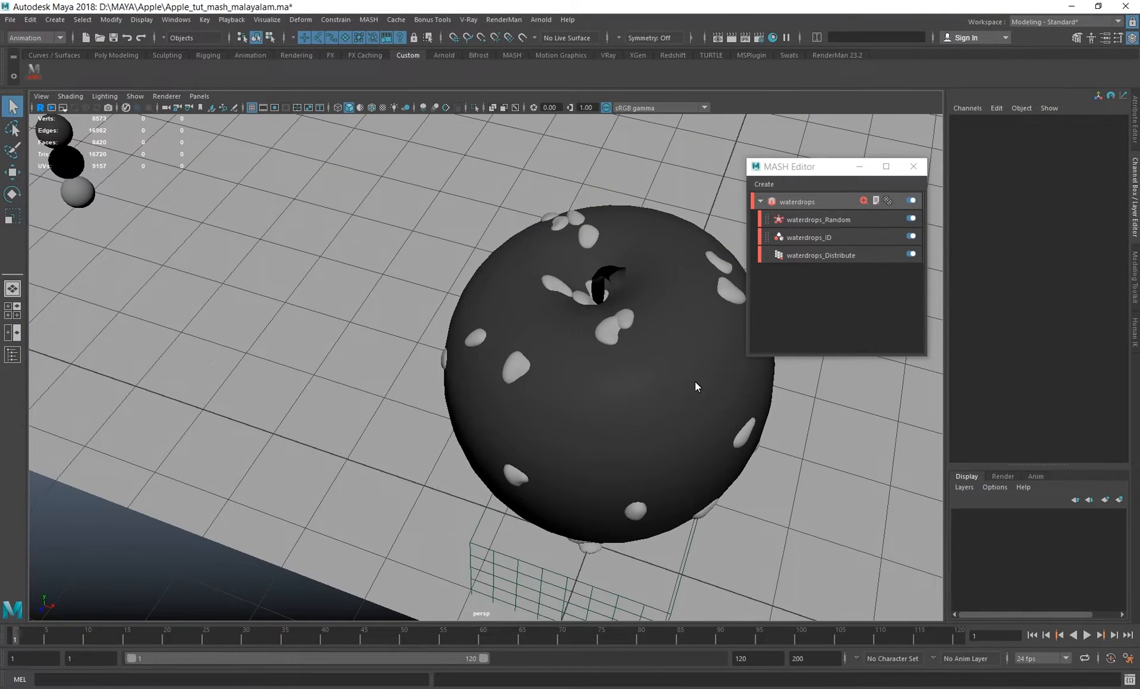
left_click_drag(608, 374, 488, 376, "alt")
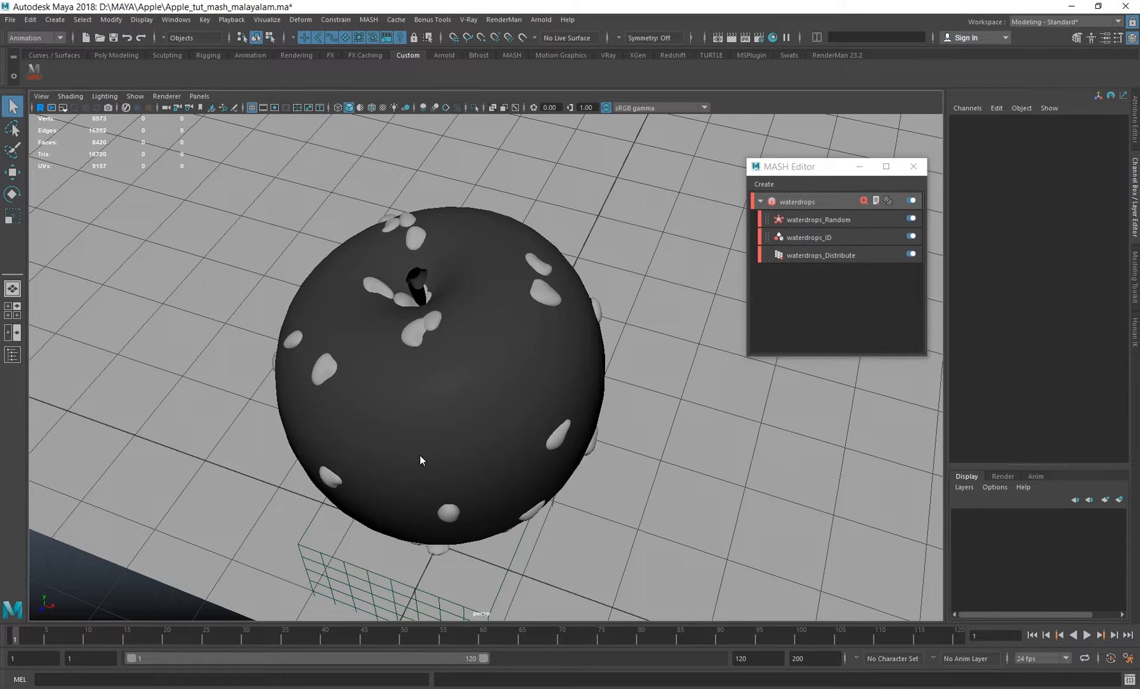
left_click_drag(473, 404, 461, 383, "alt")
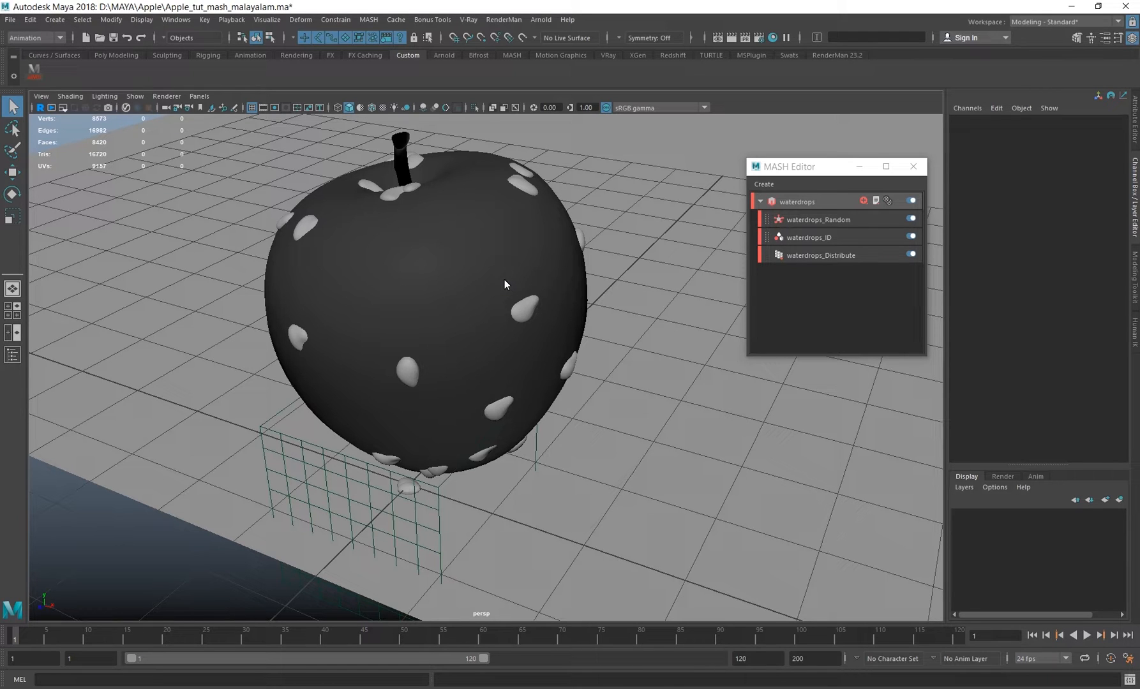
left_click_drag(448, 275, 412, 257, "alt")
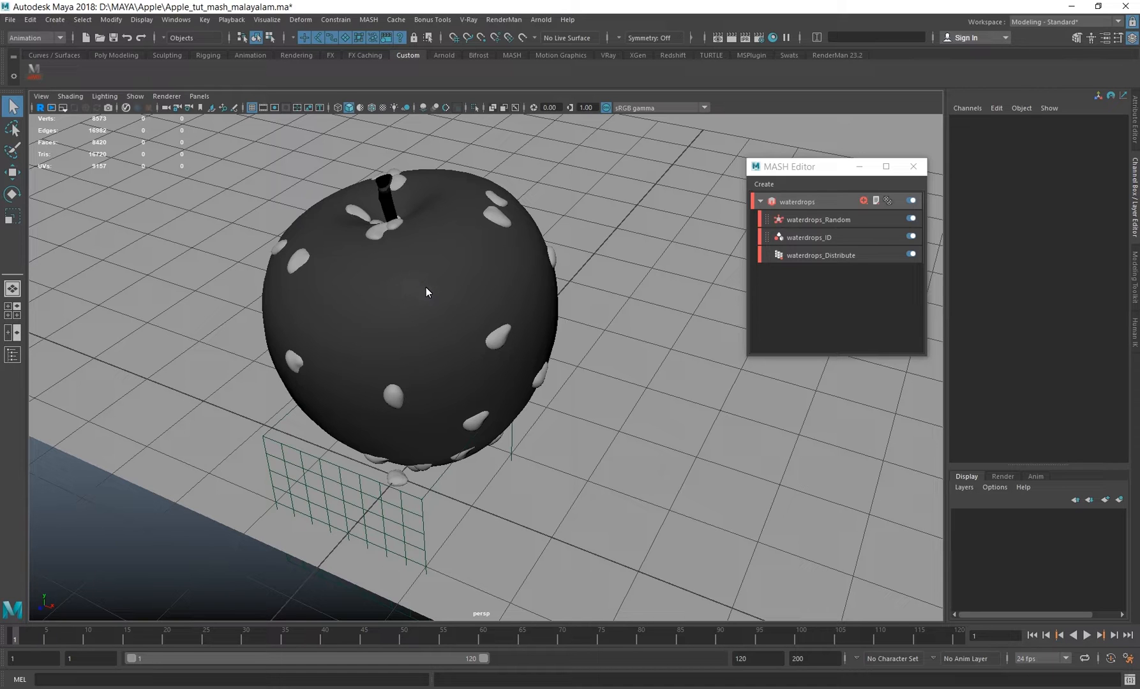
left_click_drag(435, 273, 543, 383, "alt")
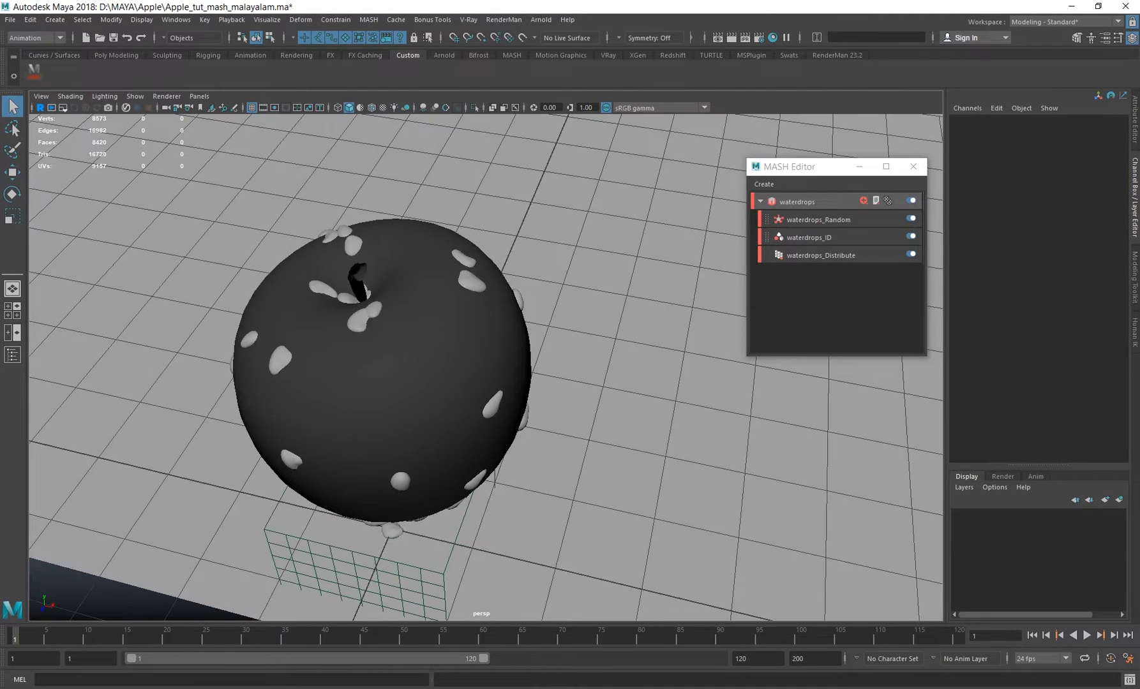
- Open the Outliner, select the waterdrops network and show its attributes with the MASH Editor moved clear of them
left_click(175, 20)
left_click(208, 150)
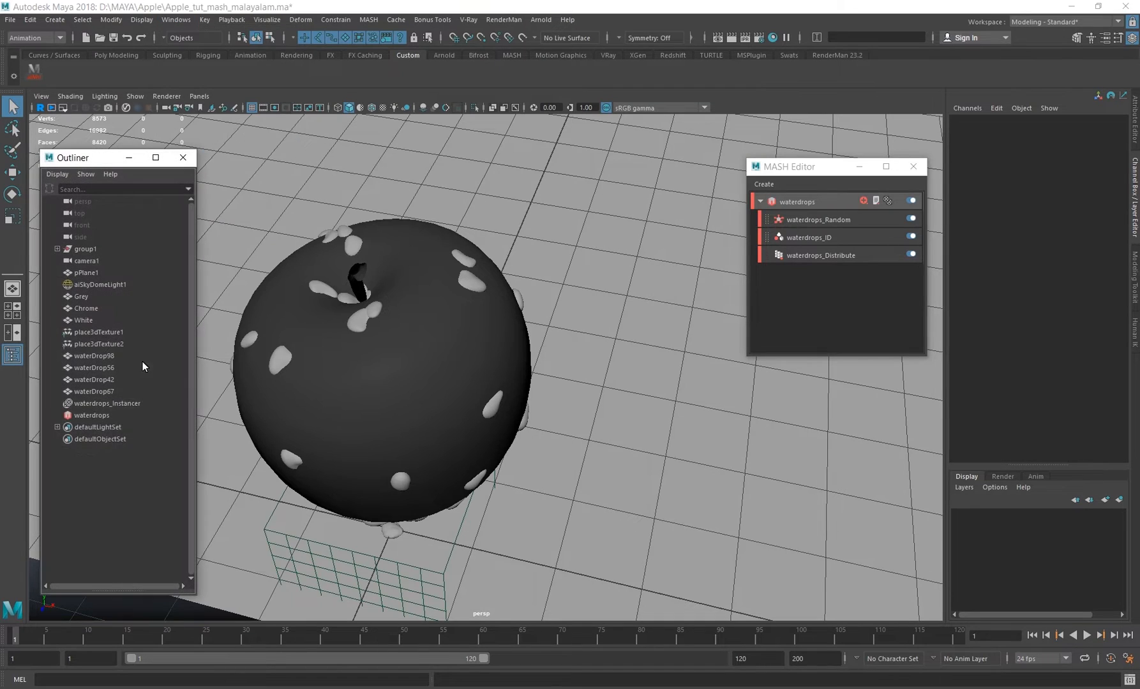
left_click(97, 416)
key("ctrl+a")
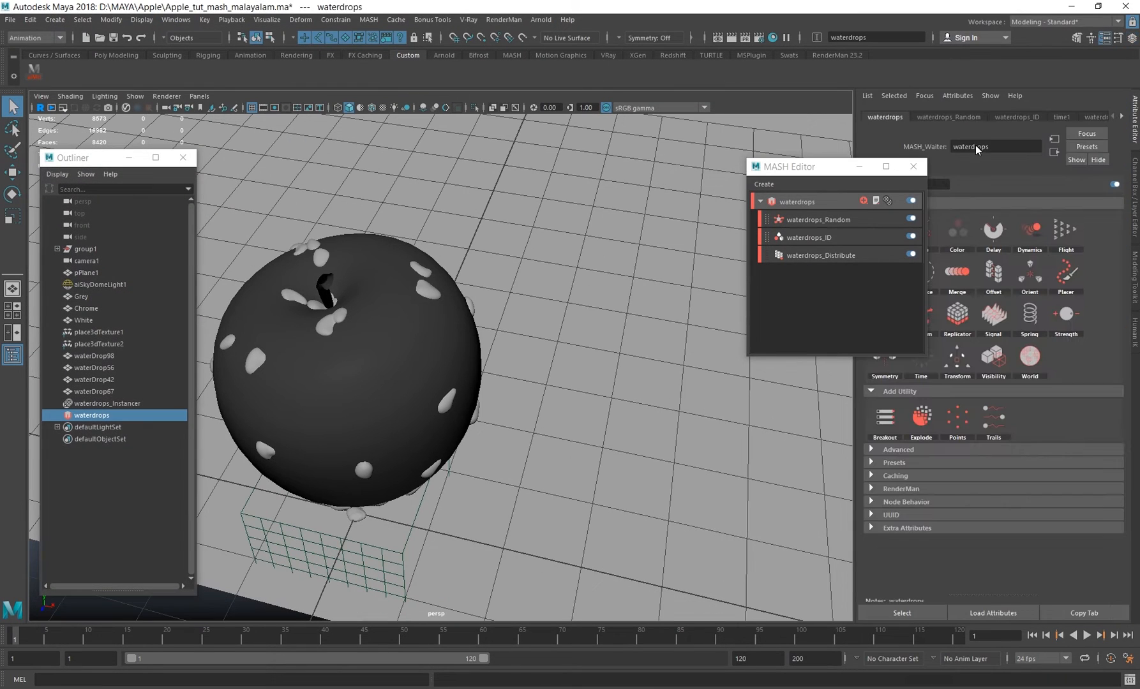
left_click_drag(828, 168, 681, 164)
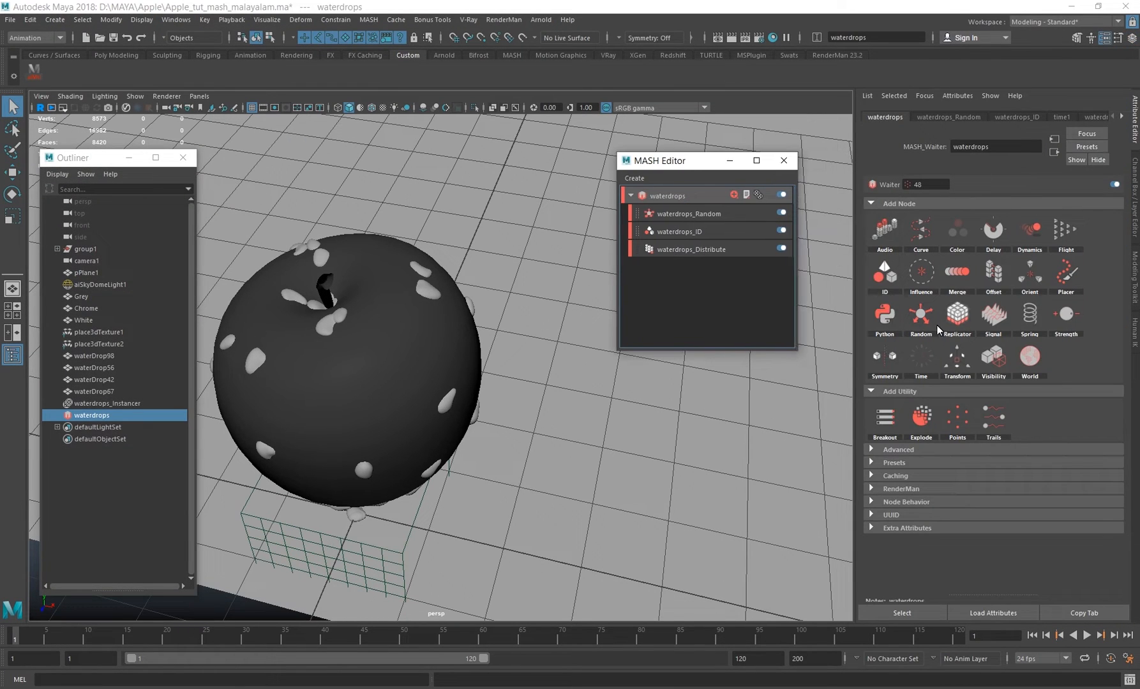
left_click(369, 24)
left_click(404, 51)
left_click(736, 195)
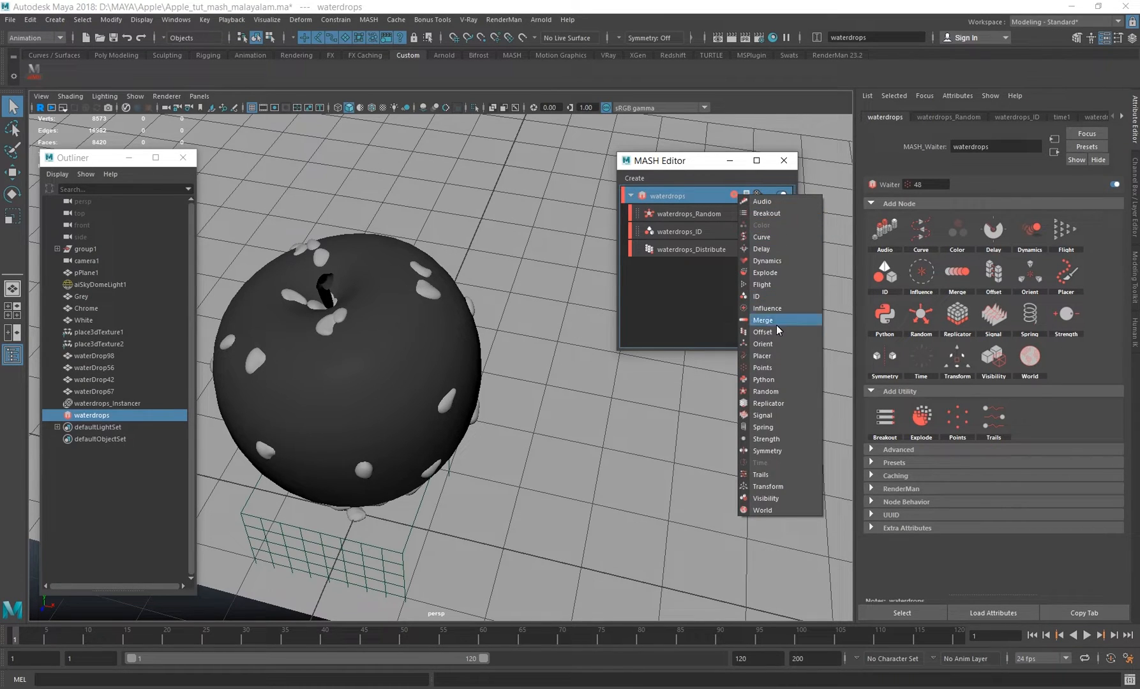
left_click(689, 160)
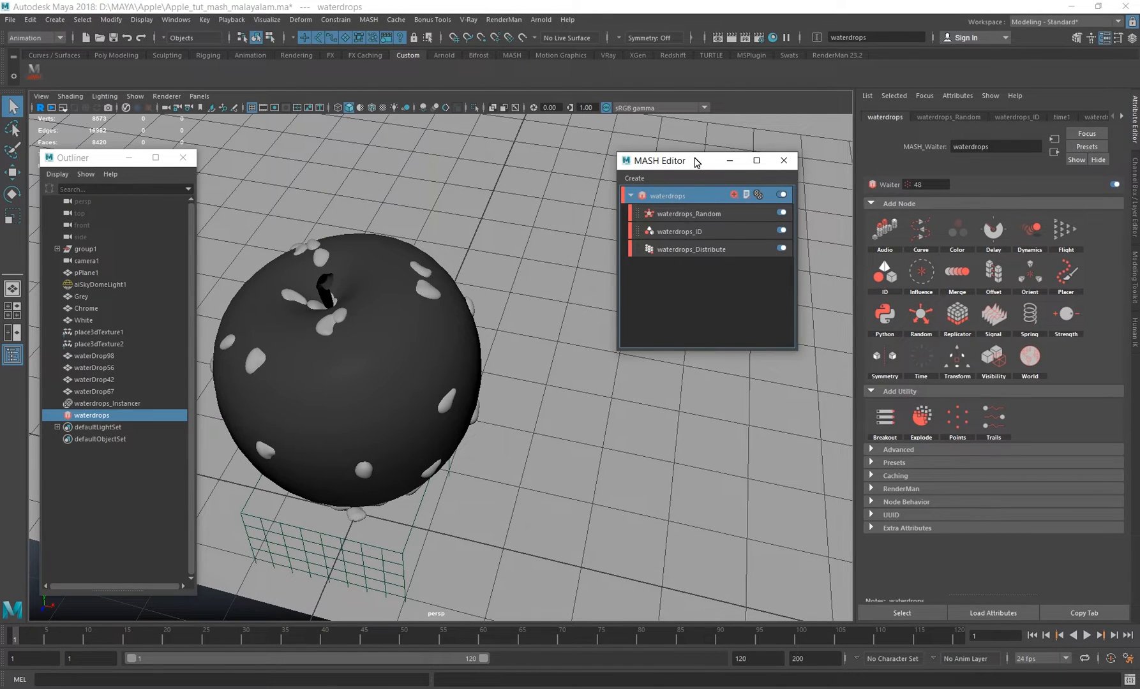
left_click_drag(700, 163, 638, 160)
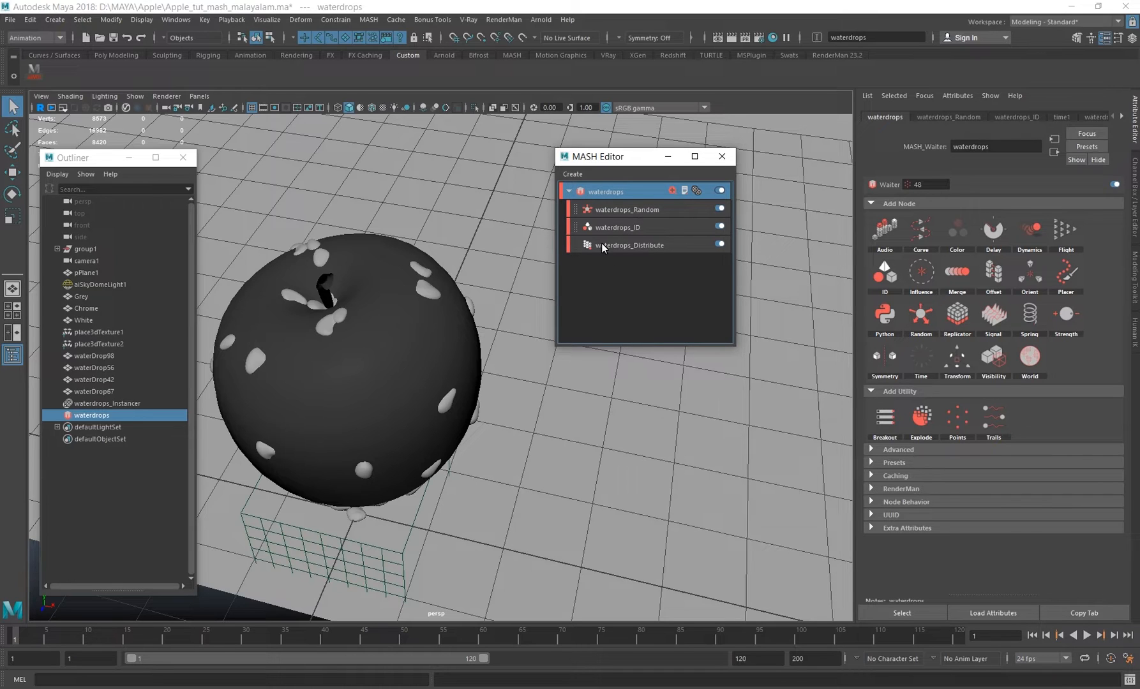
right_click(642, 210)
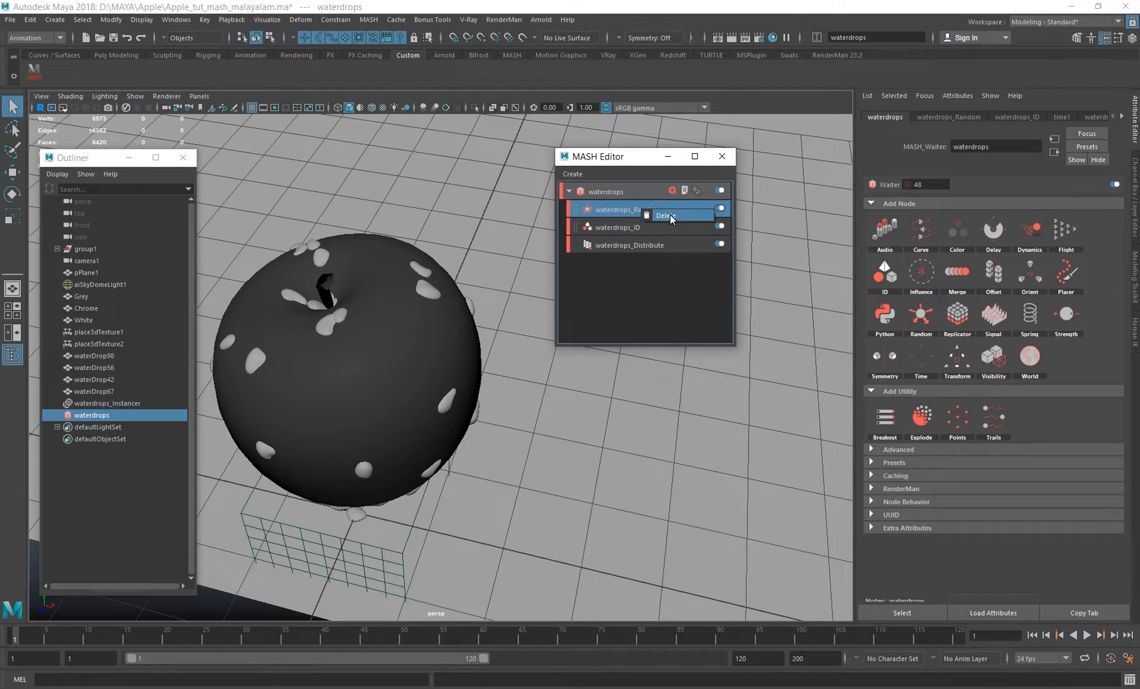
left_click(651, 303)
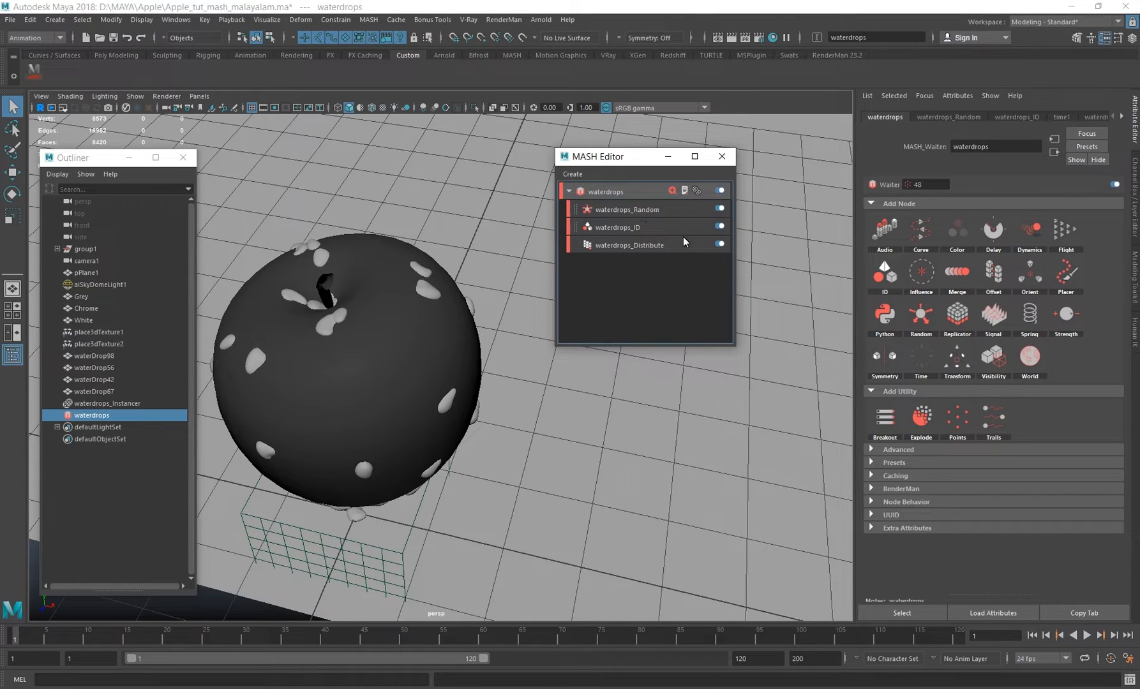
- Disable and re-enable the Random and ID nodes one after the other to compare their effect on the drops
left_click(721, 208)
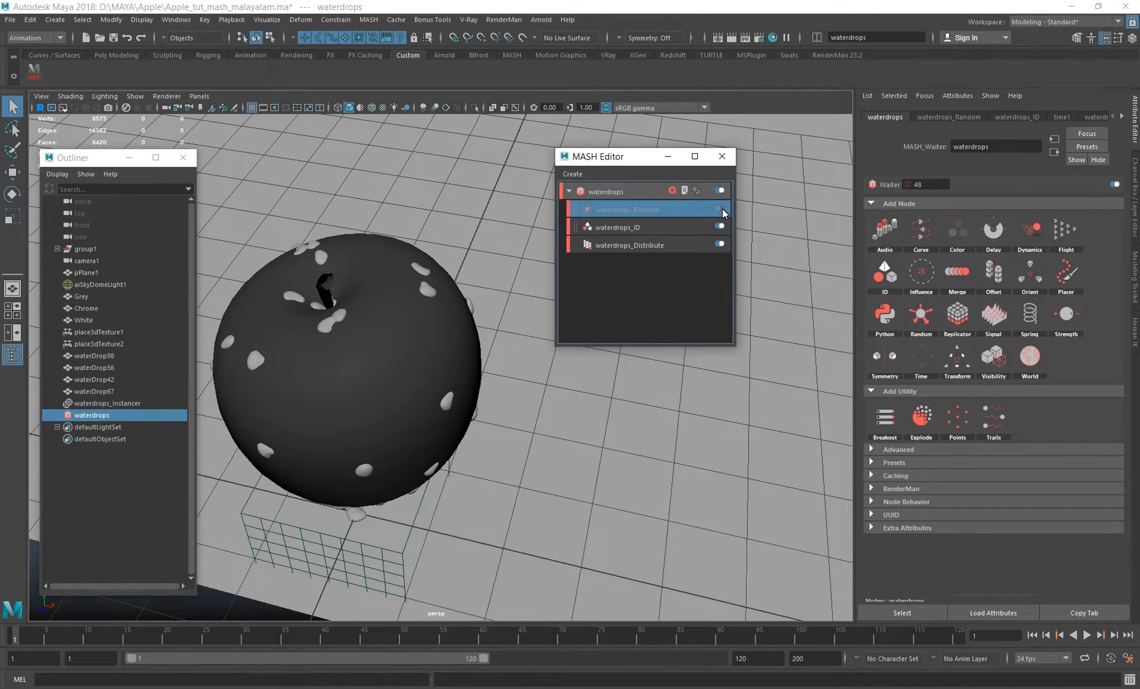
left_click(721, 208)
double_click(720, 227)
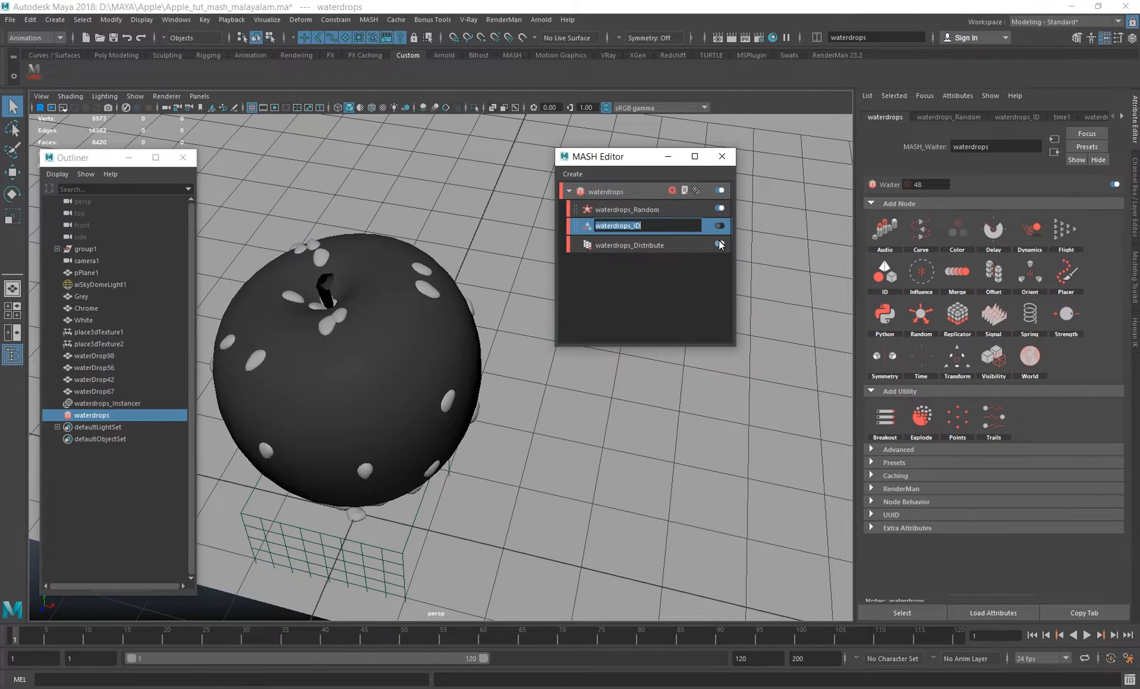
left_click(718, 226)
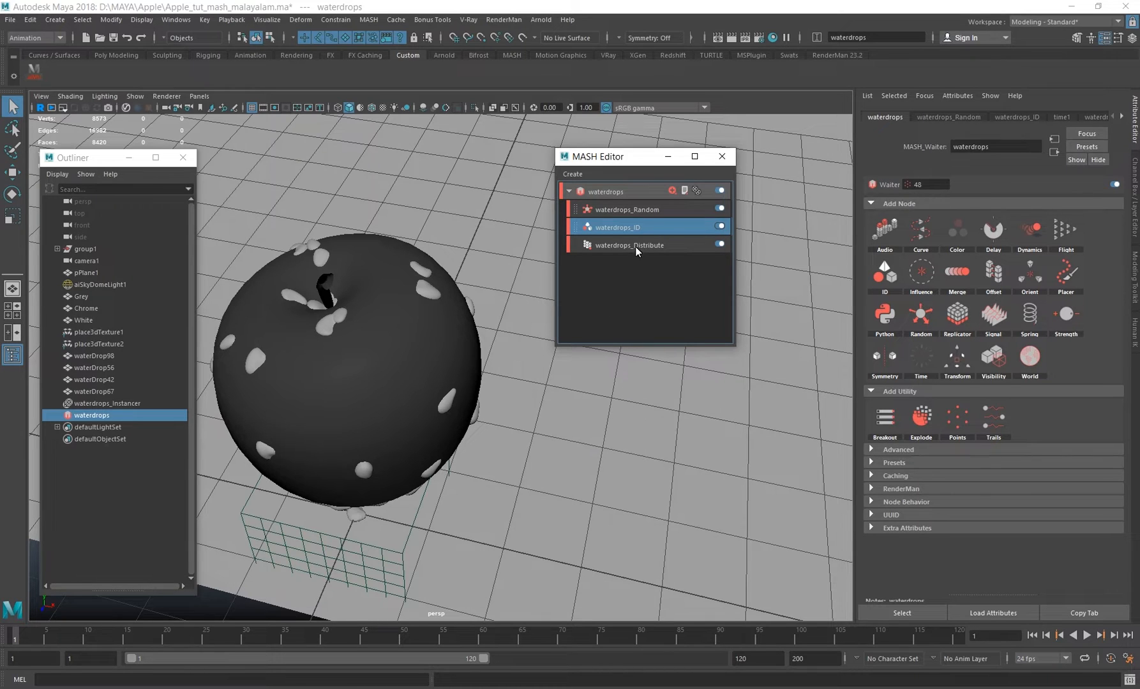
- Add a Placer node to the waterdrops MASH network and activate its Add brush
left_click(671, 190)
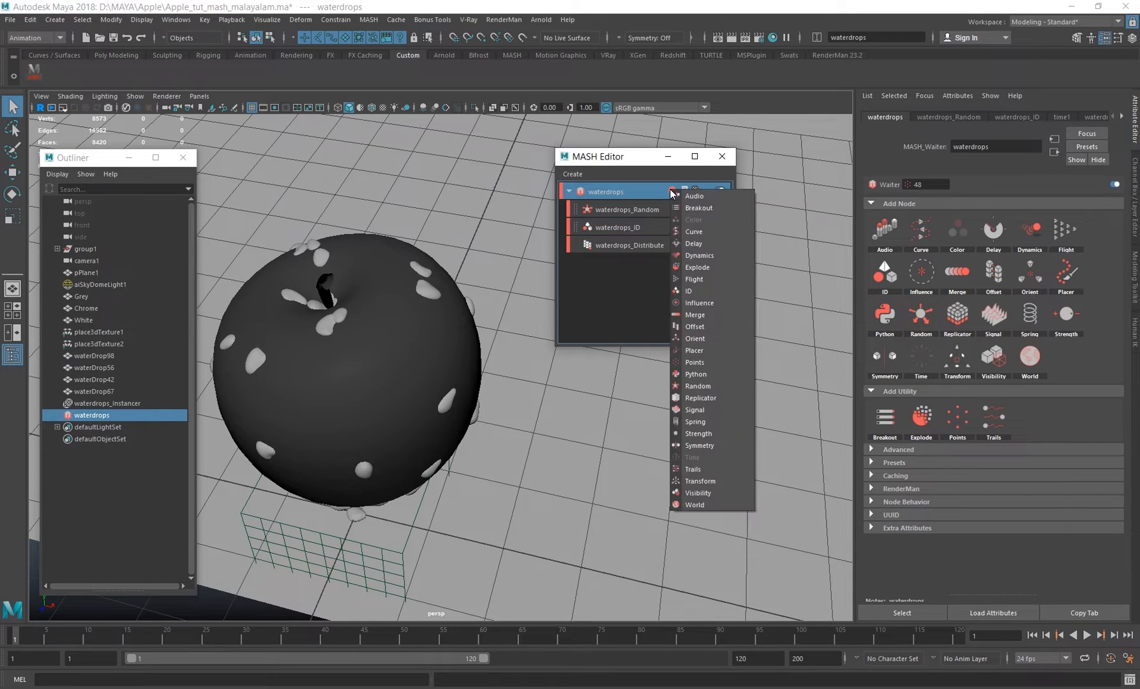
left_click(696, 355)
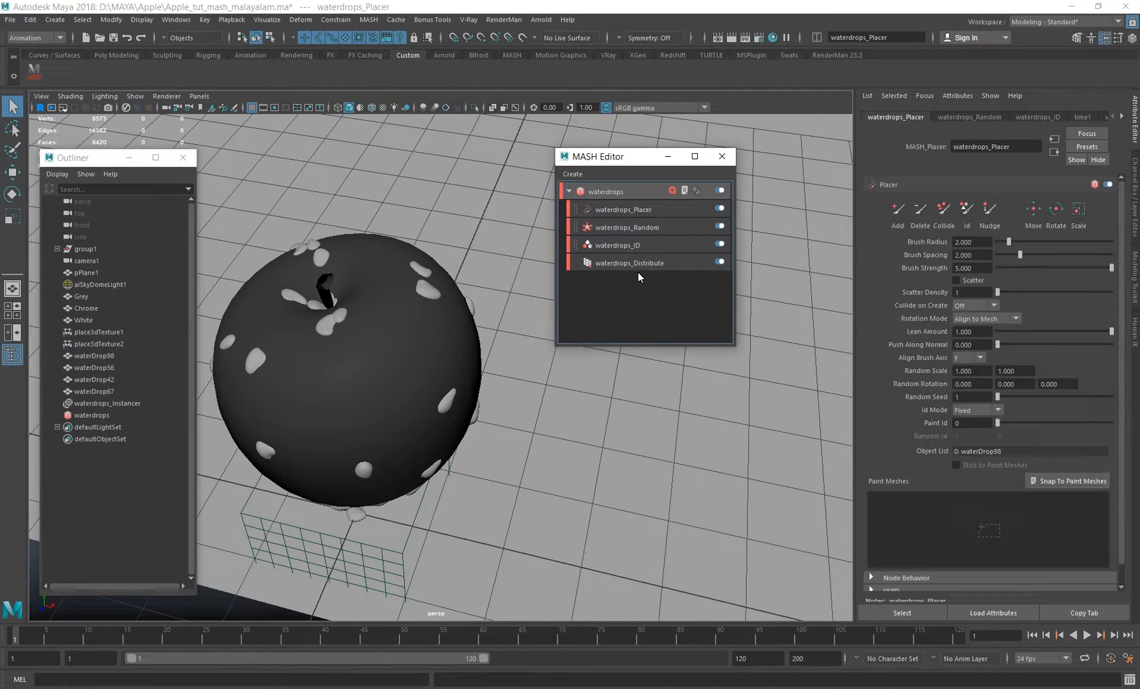
left_click(621, 210)
left_click(897, 209)
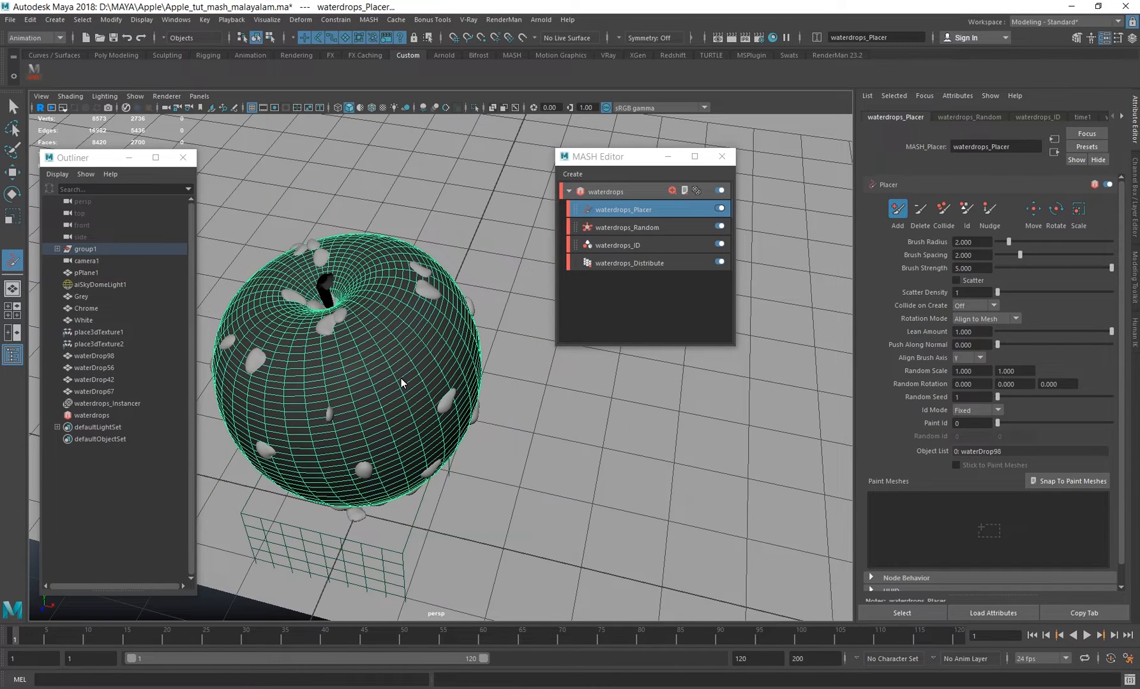
- Try painting drops on the apple with the Placer's Add brush and undo the painted strokes
key("ctrl+z")
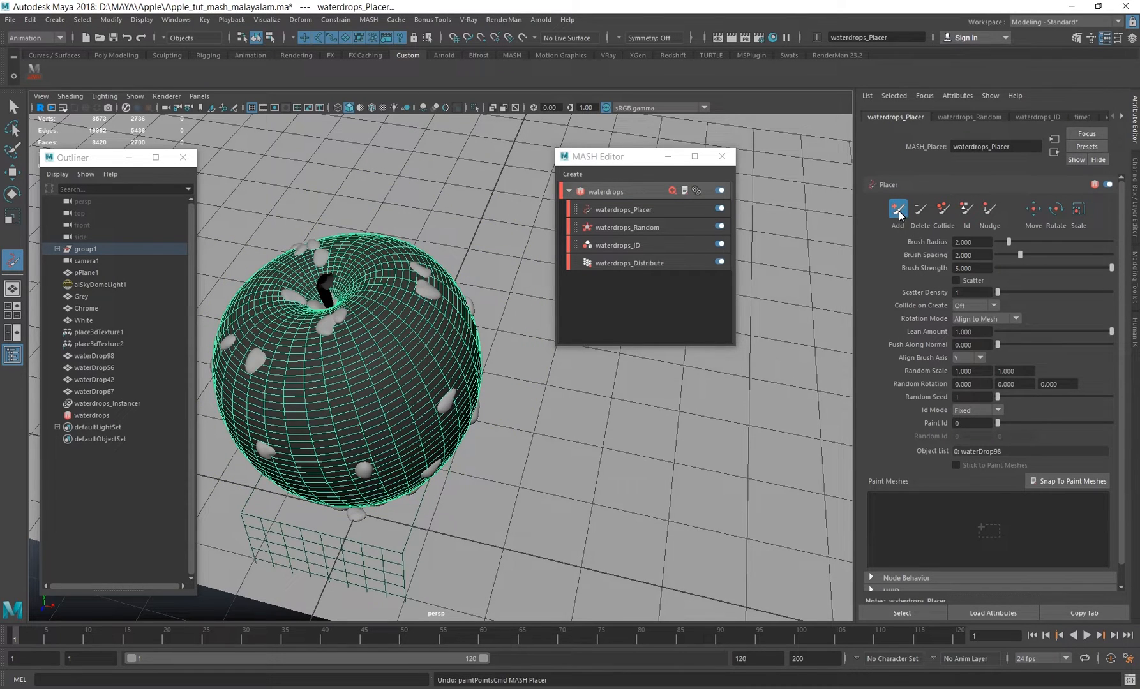
mouse_move(361, 386)
left_mouse_down()
mouse_move(394, 362)
mouse_move(446, 391)
mouse_move(469, 381)
mouse_move(311, 357)
mouse_move(467, 343)
mouse_move(431, 358)
mouse_move(488, 365)
mouse_move(296, 360)
left_mouse_up()
scroll(406, 366, "up", 5)
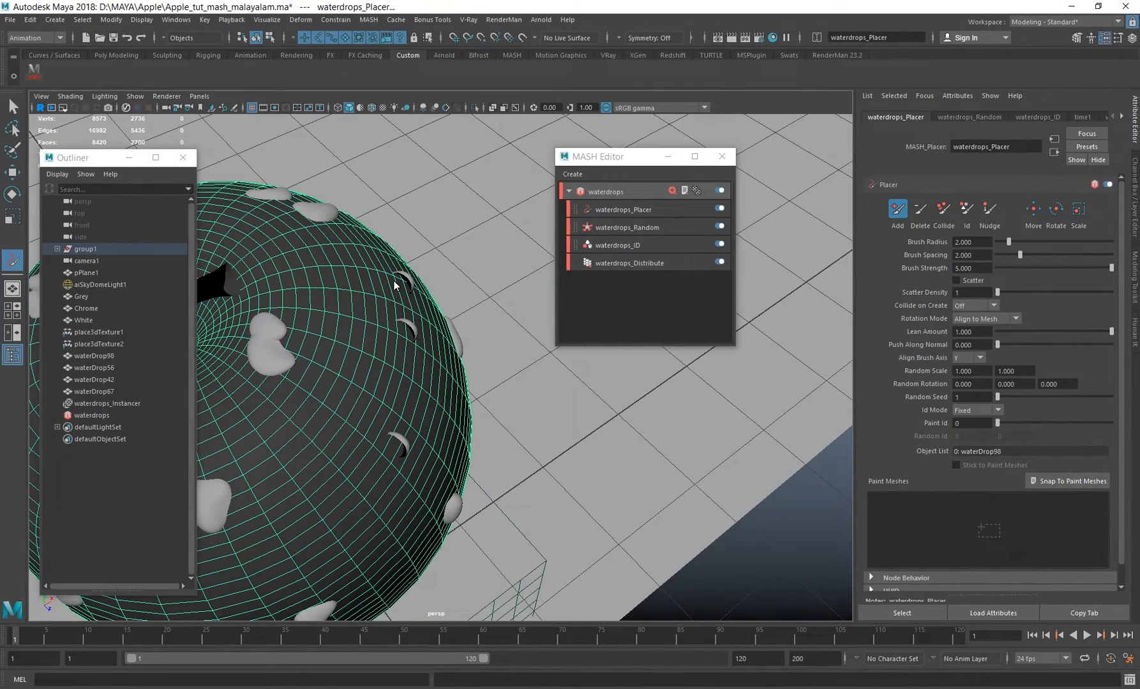
left_click_drag(415, 350, 443, 321, "alt")
key("ctrl+z")
key("ctrl+z")
key("ctrl+z")
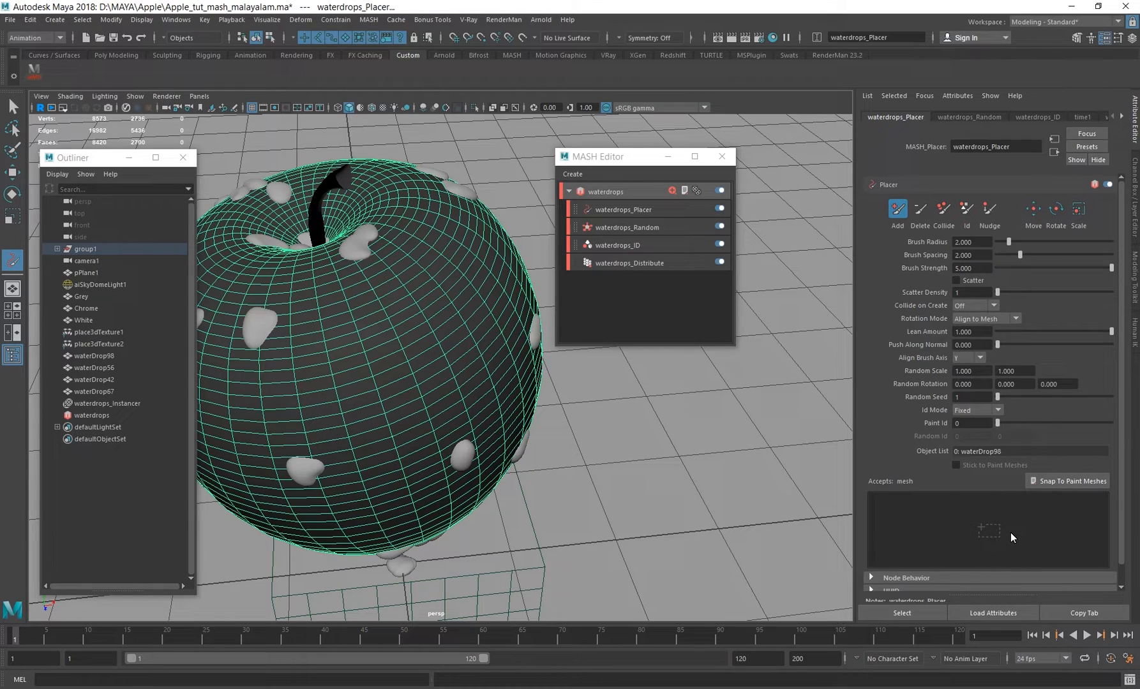
- Connect the apple from group1 to the Placer node as its paint mesh
left_click(56, 249)
left_click(90, 260)
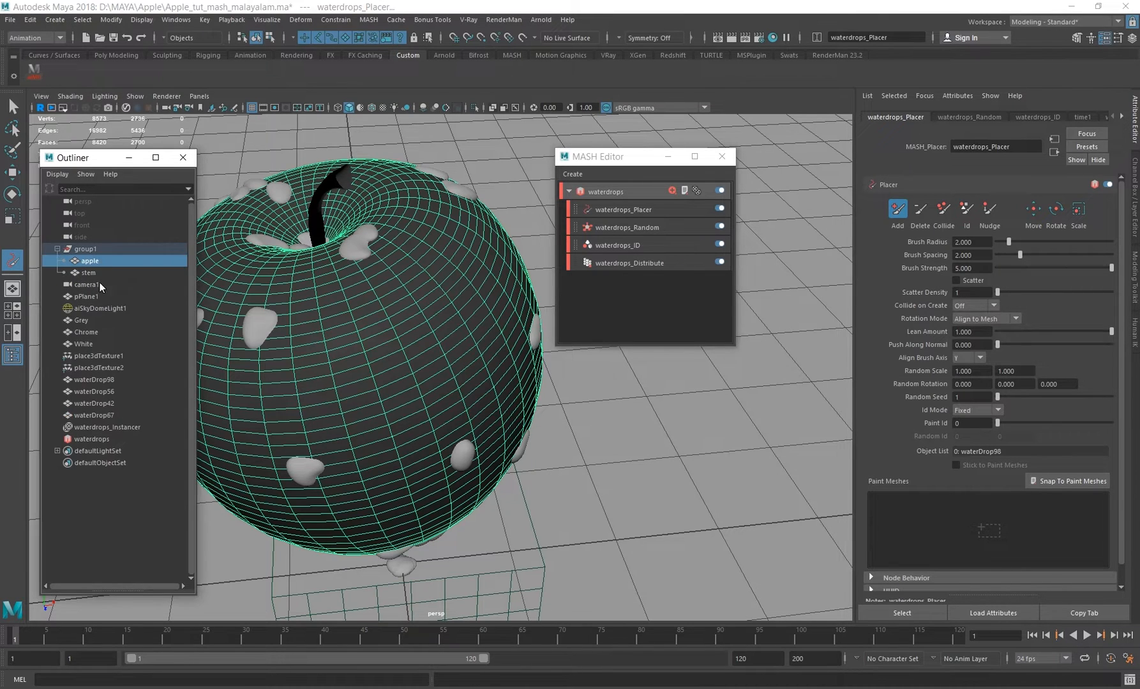
left_click_drag(90, 262, 982, 527)
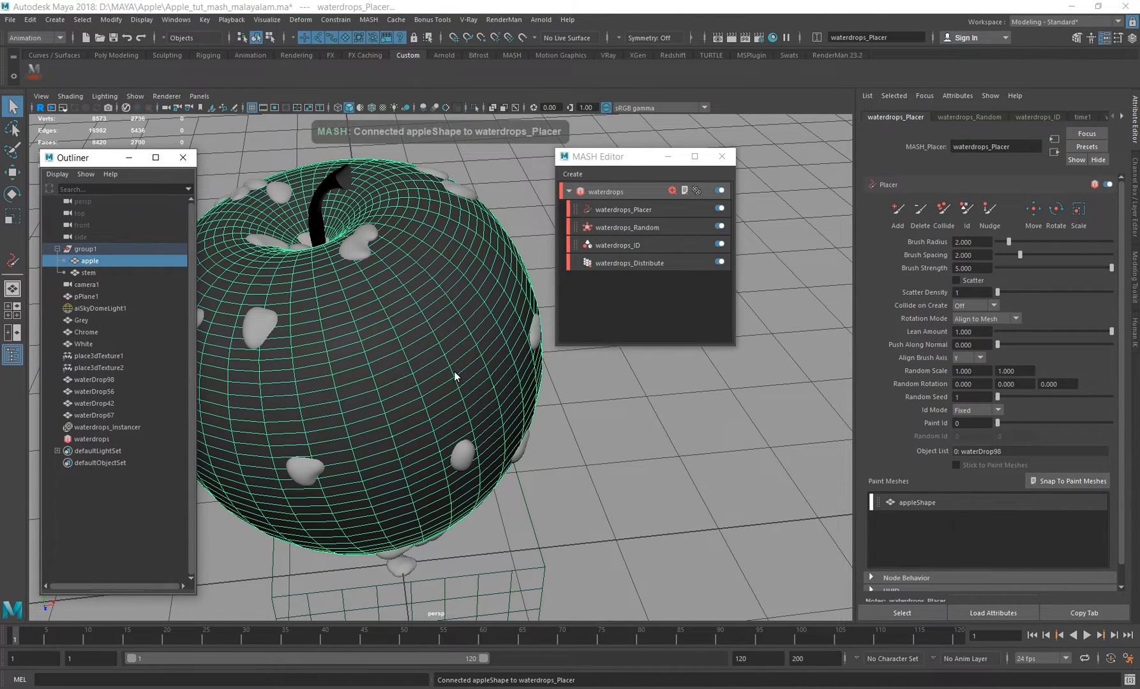
left_click(361, 348)
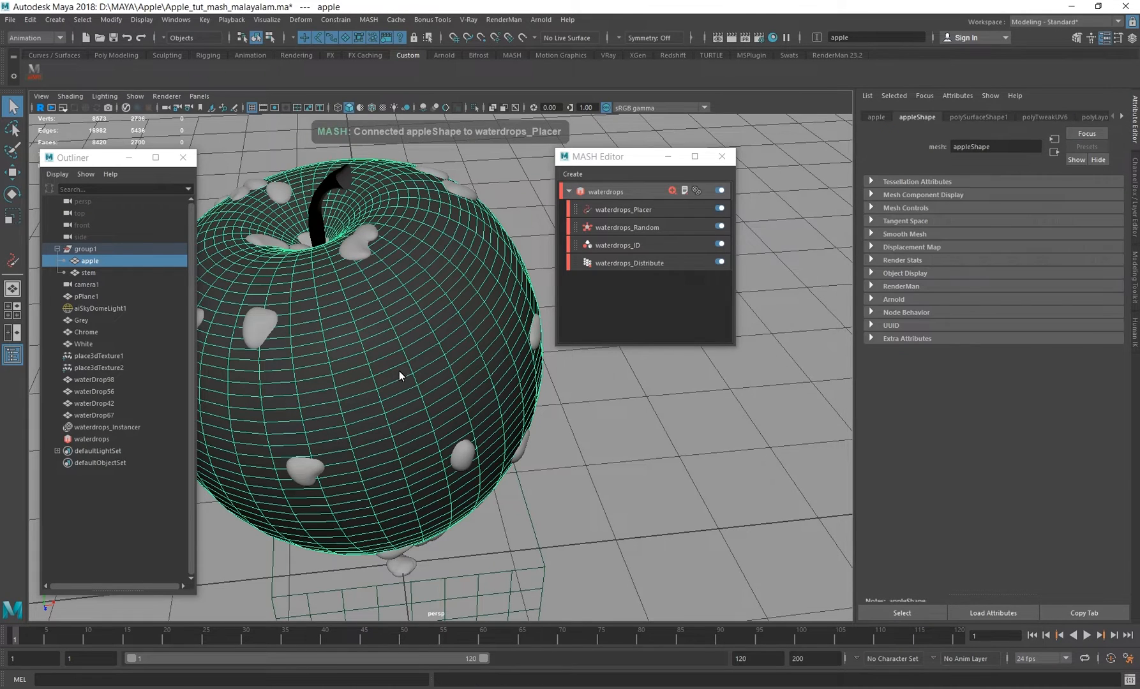
- Paint several extra water drops on the bare areas of the apple's upper side with the Placer's Add brush
left_click(641, 210)
left_click(897, 210)
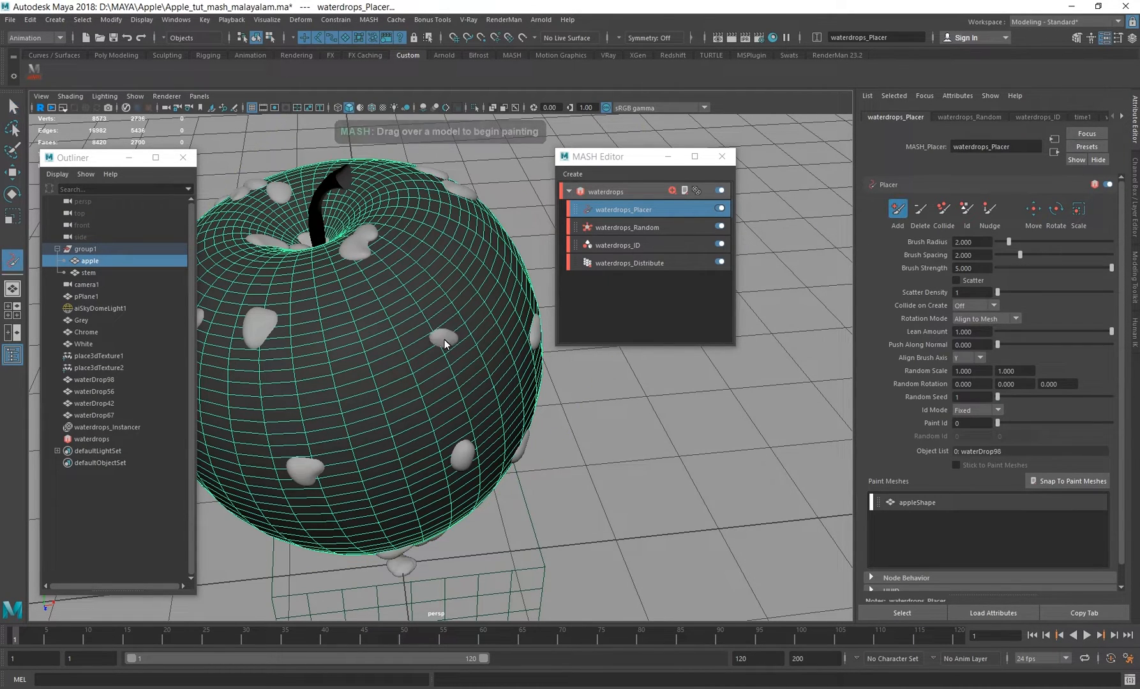
left_click_drag(446, 389, 361, 340, "alt")
right_click_drag(361, 340, 388, 327, "alt")
middle_click_drag(387, 327, 430, 364, "alt")
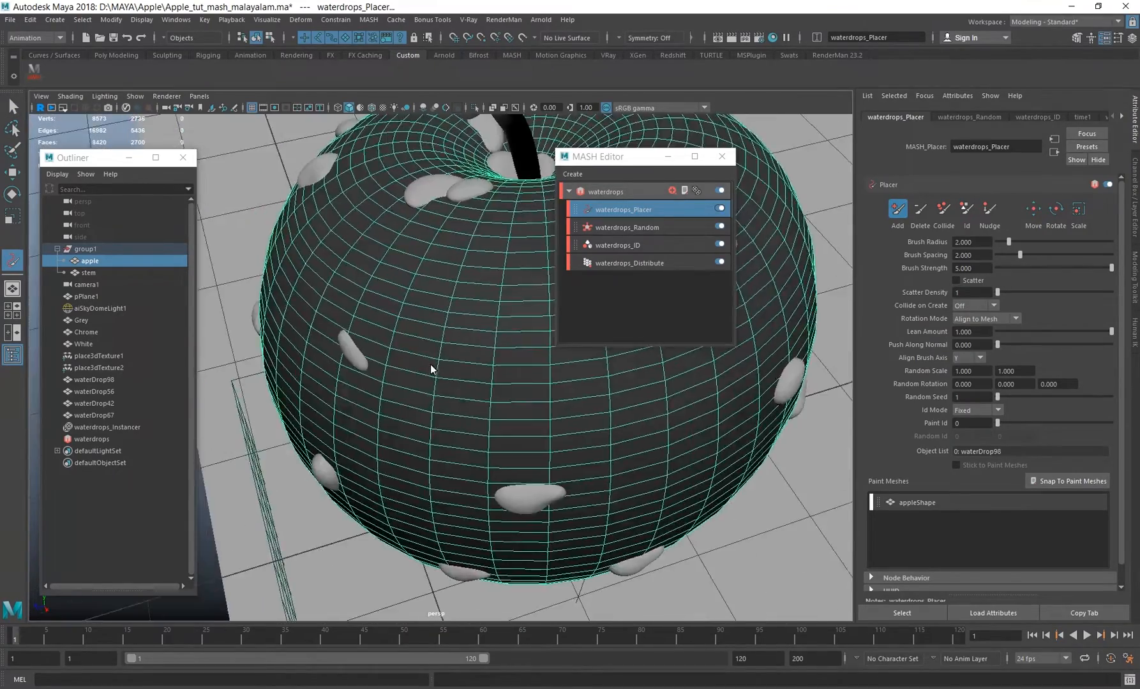
left_click_drag(431, 365, 395, 376, "alt")
left_click_drag(344, 349, 372, 338, "alt")
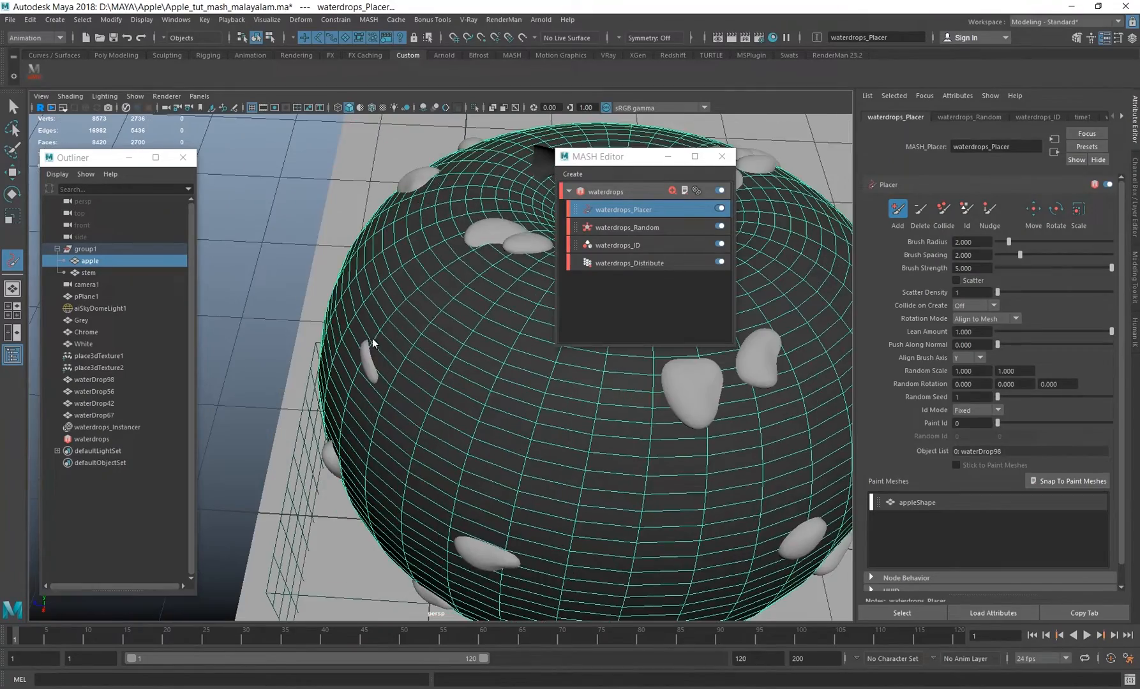
right_click_drag(372, 338, 420, 368, "alt")
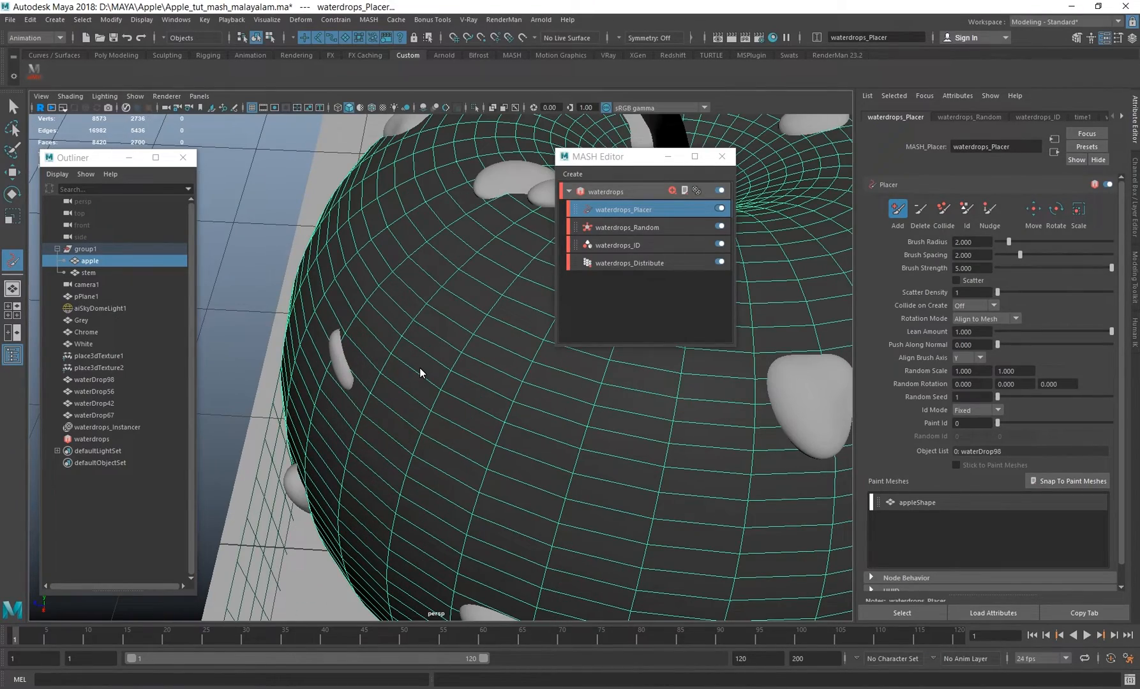
right_click_drag(440, 405, 382, 409, "alt")
left_click_drag(383, 409, 409, 430, "alt")
right_click_drag(409, 431, 553, 453, "alt")
left_click_drag(553, 453, 418, 422, "alt")
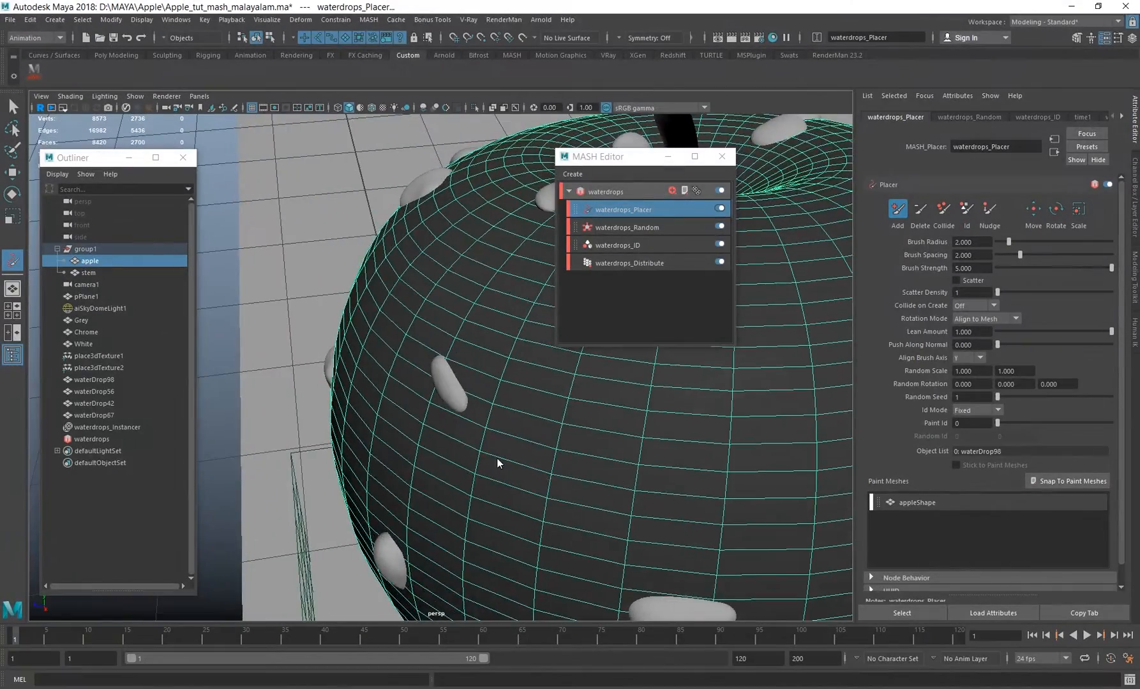
right_click_drag(498, 459, 524, 438, "alt")
left_click_drag(524, 438, 441, 462, "alt")
left_click(493, 421)
left_click(460, 490)
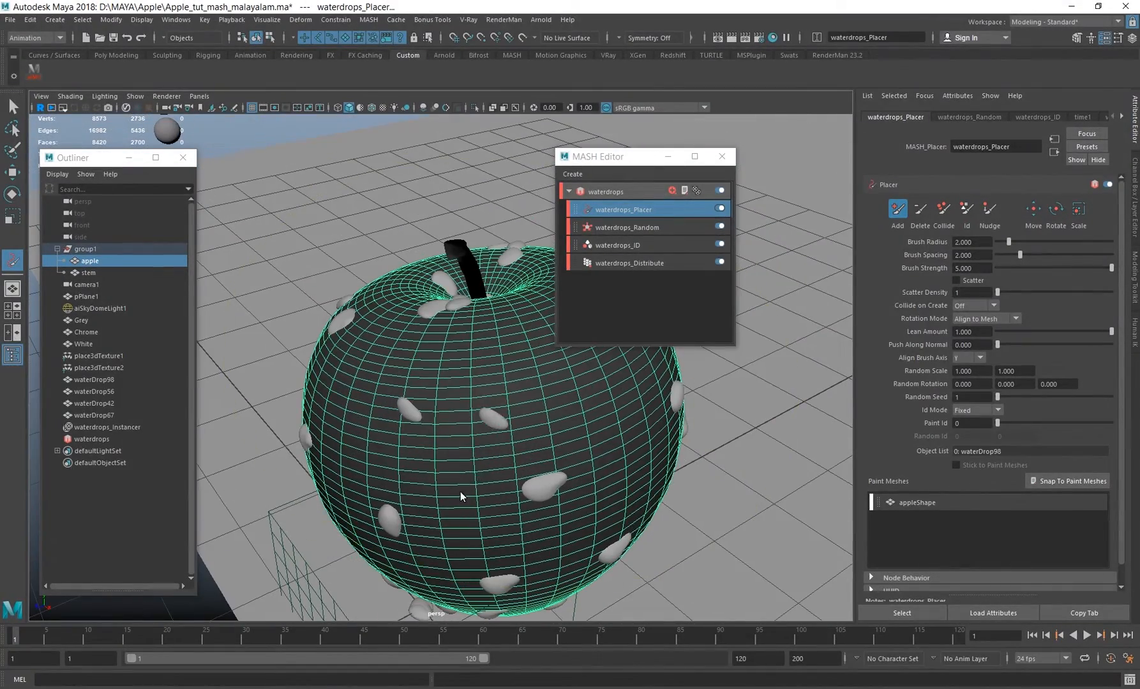
left_click_drag(541, 395, 485, 425, "alt")
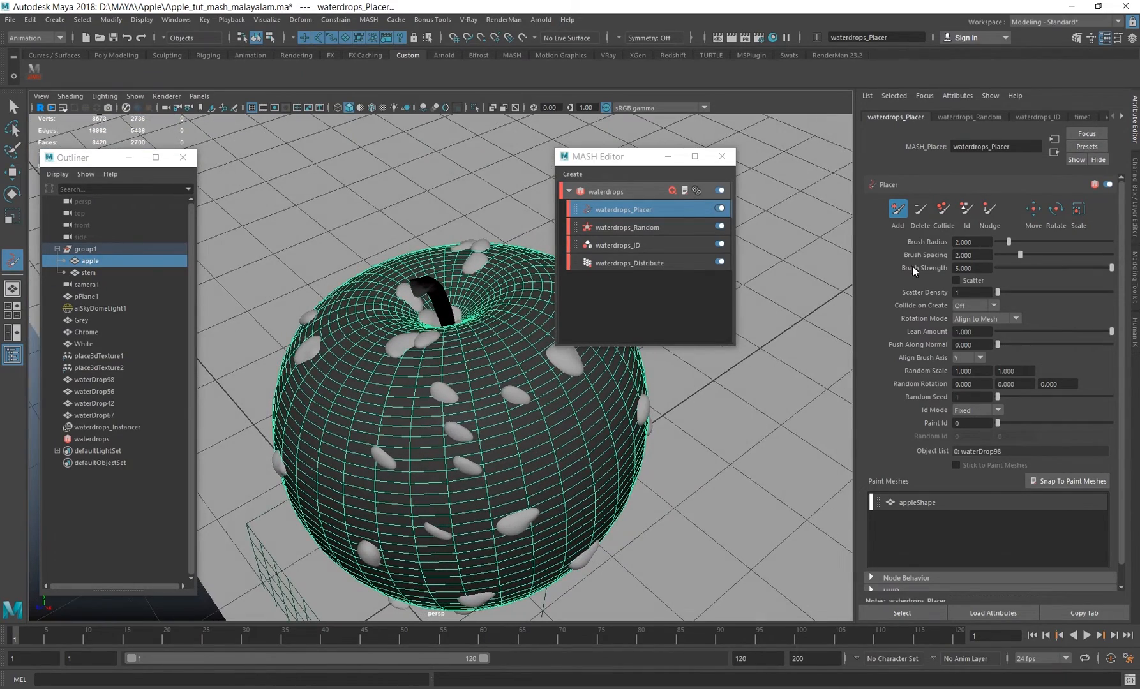
- Rotate individual painted drops on the apple's side with the Placer's Rotate tool
left_click(1056, 209)
left_click_drag(428, 373, 453, 410)
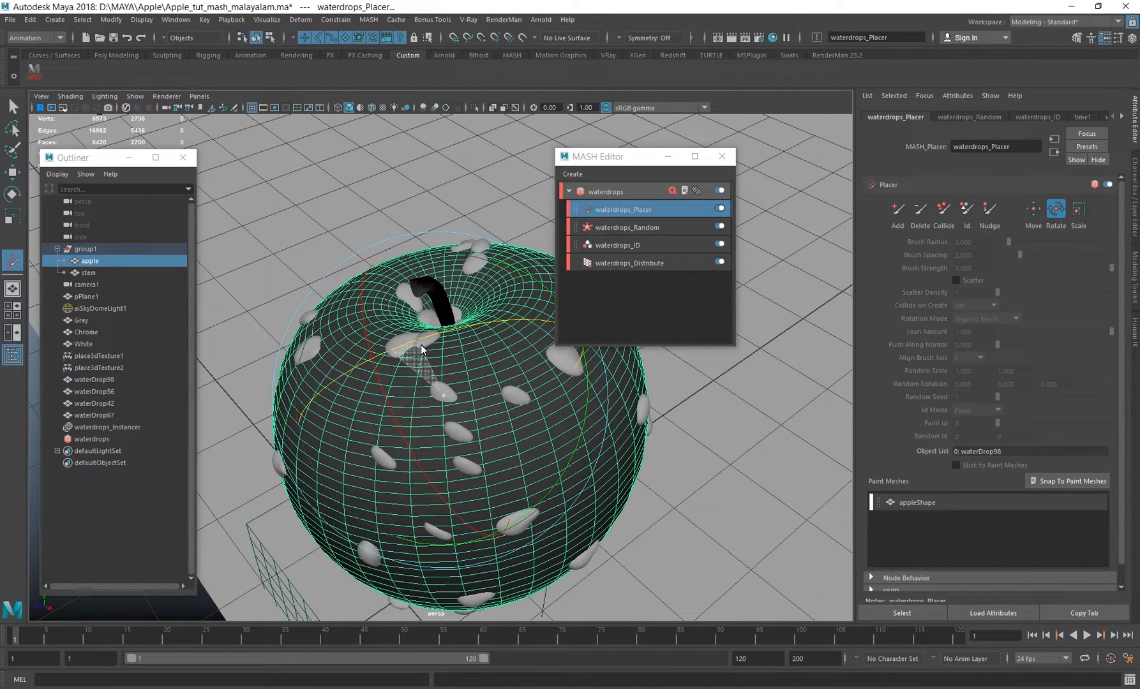
left_click_drag(447, 335, 420, 216, "alt")
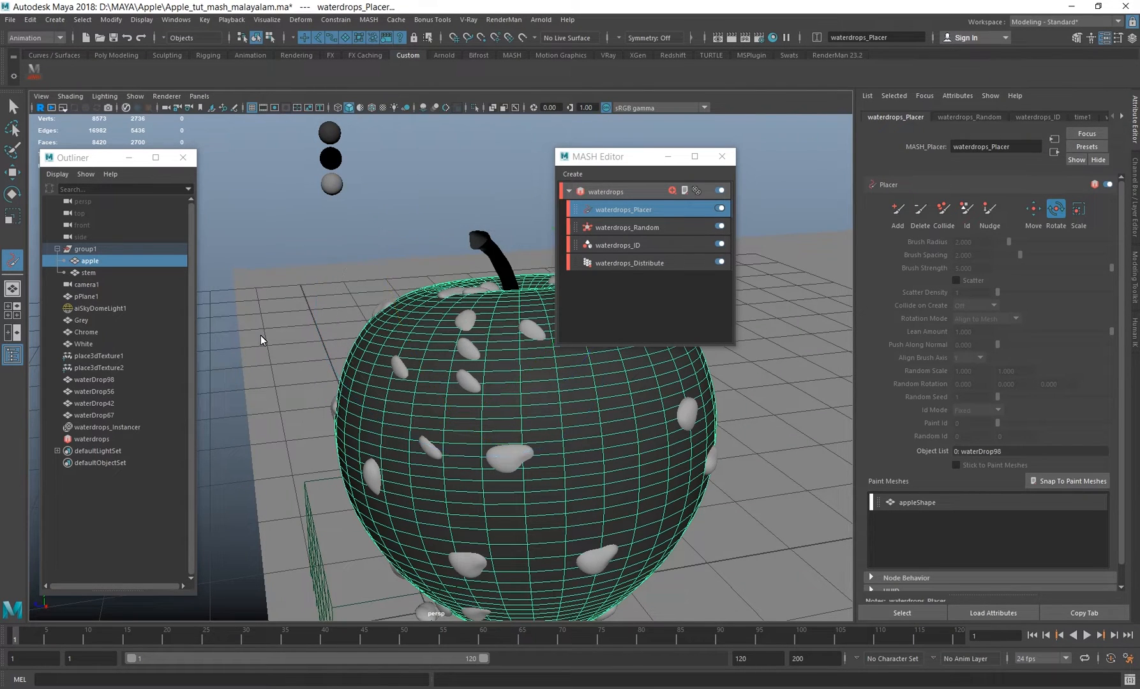
left_click_drag(260, 335, 333, 386, "alt")
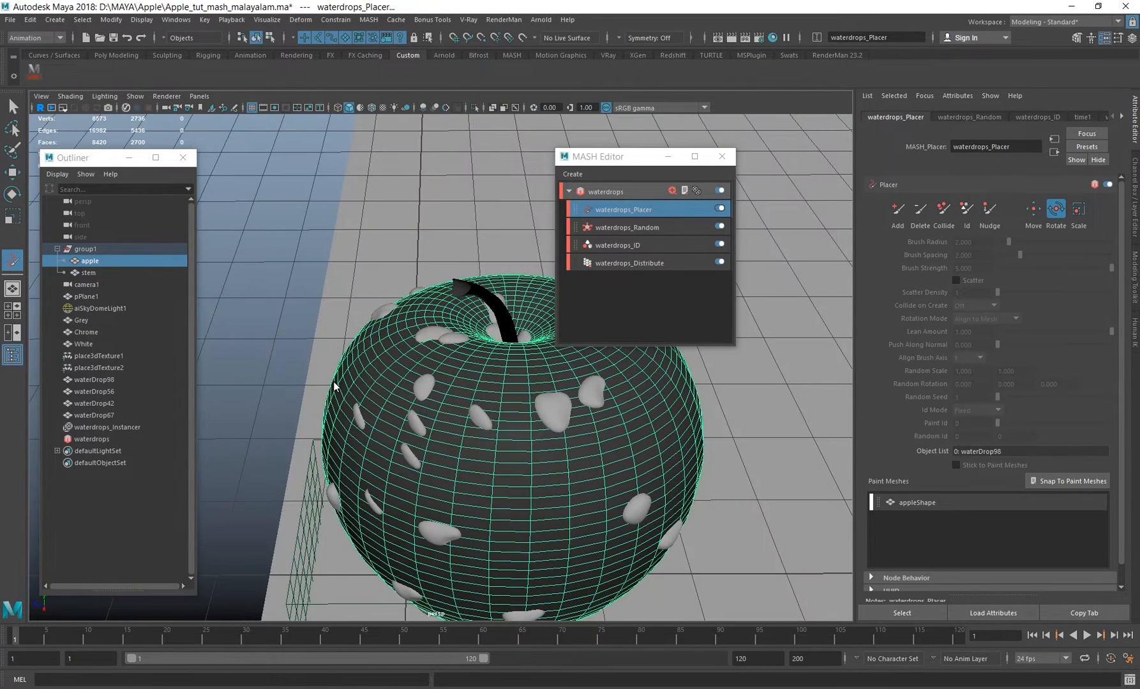
left_click(375, 439)
left_click_drag(269, 318, 398, 328)
mouse_move(455, 389)
left_mouse_down("alt")
mouse_move(409, 415)
mouse_move(403, 336)
mouse_move(445, 399)
left_mouse_up("alt")
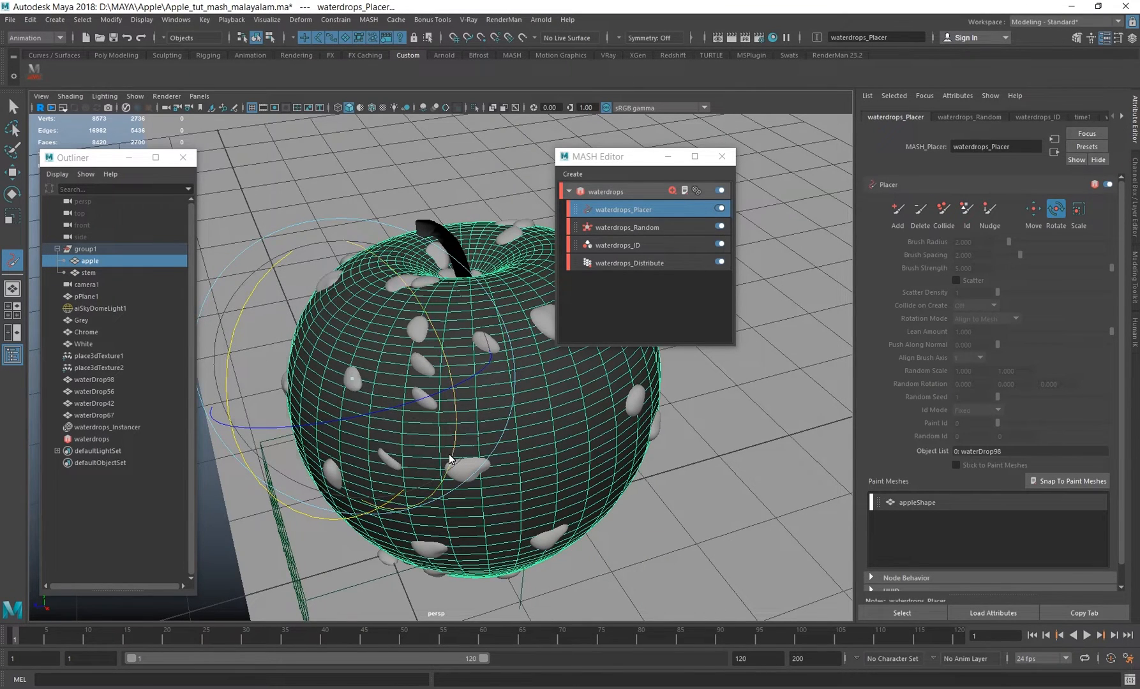
left_click_drag(446, 401, 438, 433, "alt")
- Leave the Placer's Rotate tool, return to plain selection and deselect everything in the scene
key("w")
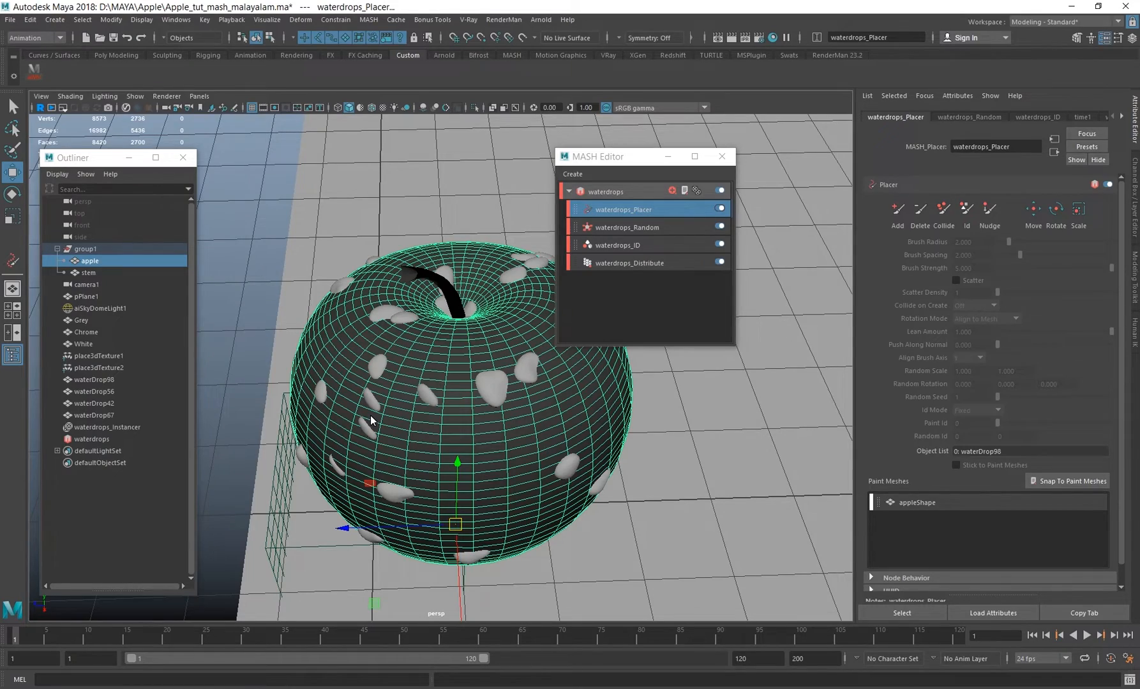
left_click_drag(401, 430, 359, 425, "alt")
right_click_drag(358, 425, 482, 401, "alt")
middle_click_drag(293, 328, 383, 357, "alt")
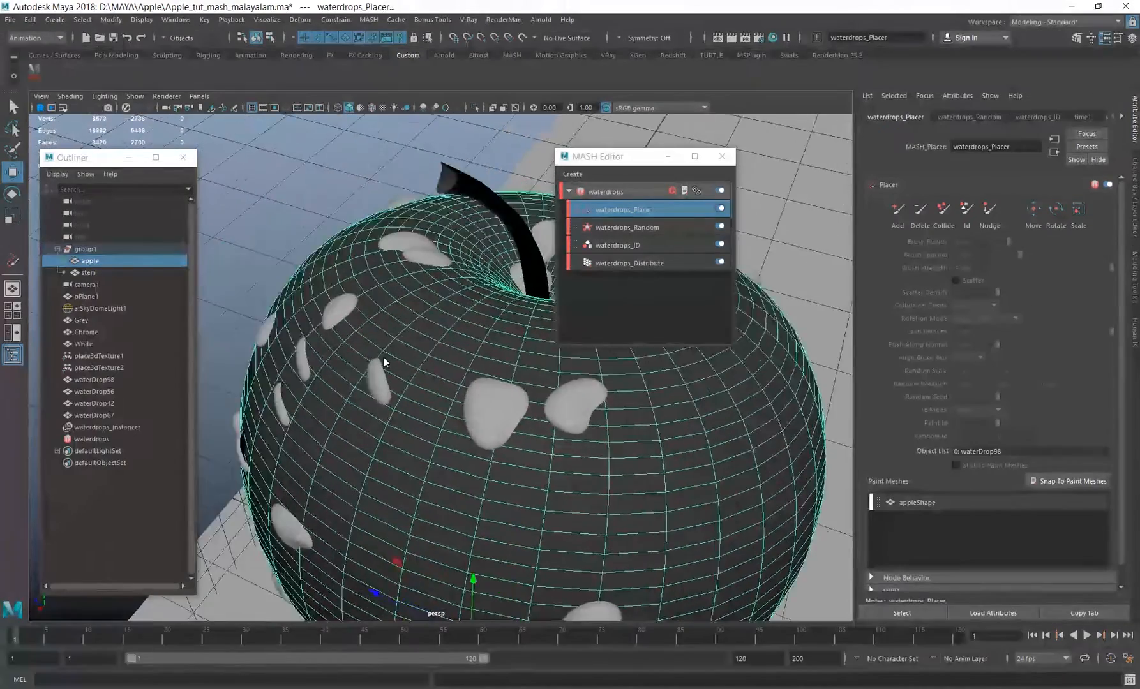
right_click_drag(384, 357, 292, 360, "alt")
key("q")
left_click_drag(341, 374, 344, 383)
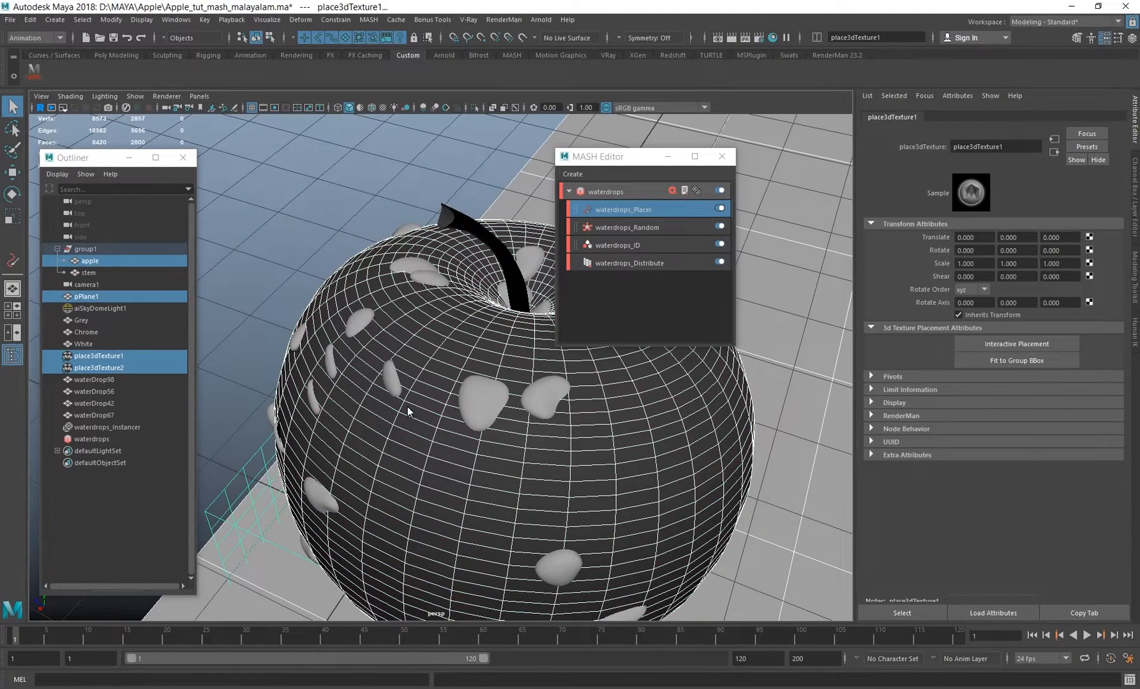
left_click_drag(400, 412, 403, 404, "alt")
left_click(263, 229)
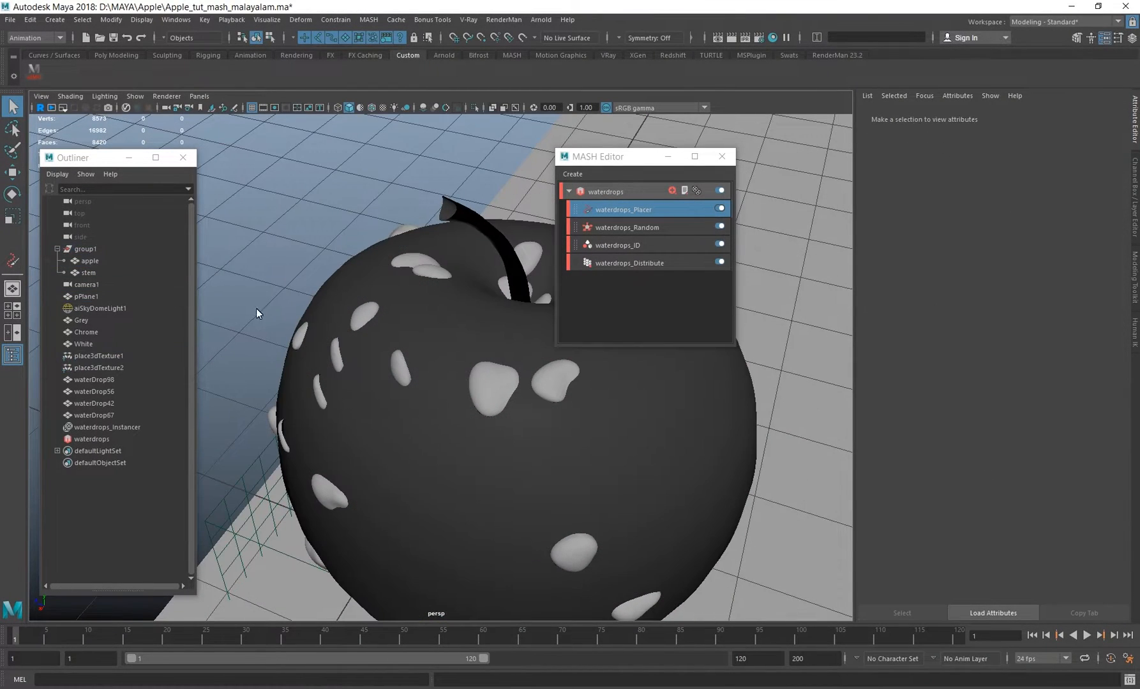
- Paint a few more water drops on the bare side of the apple with the Placer's Add brush
left_click(634, 210)
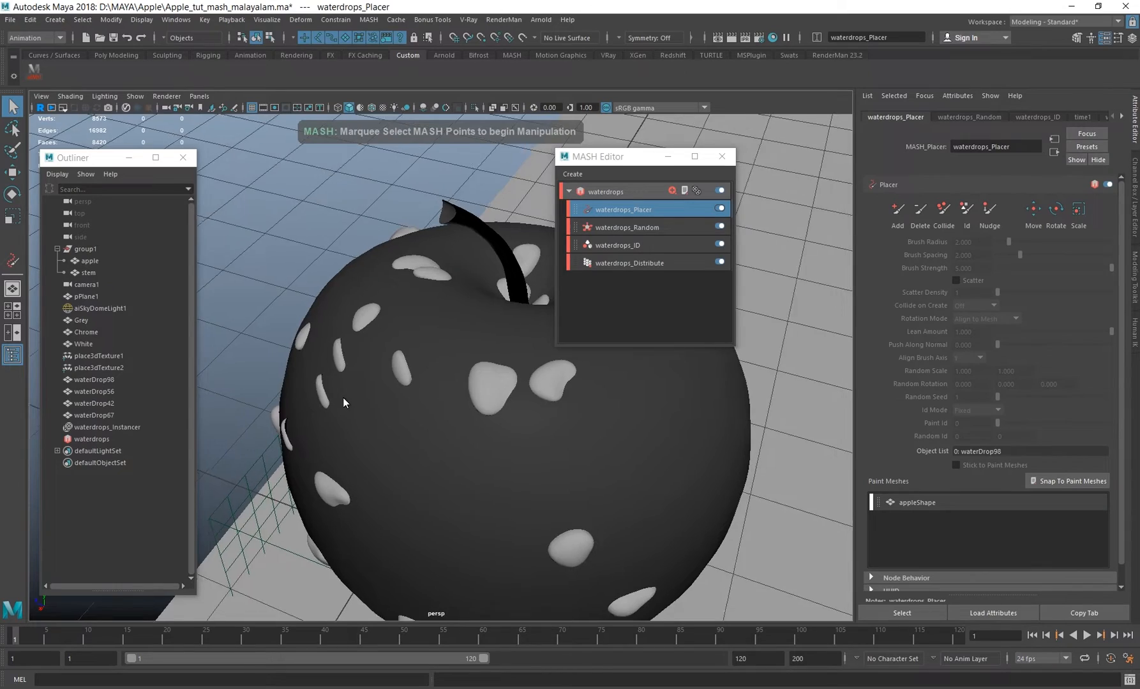
left_click_drag(342, 396, 330, 336, "alt")
scroll(396, 422, "down", 4)
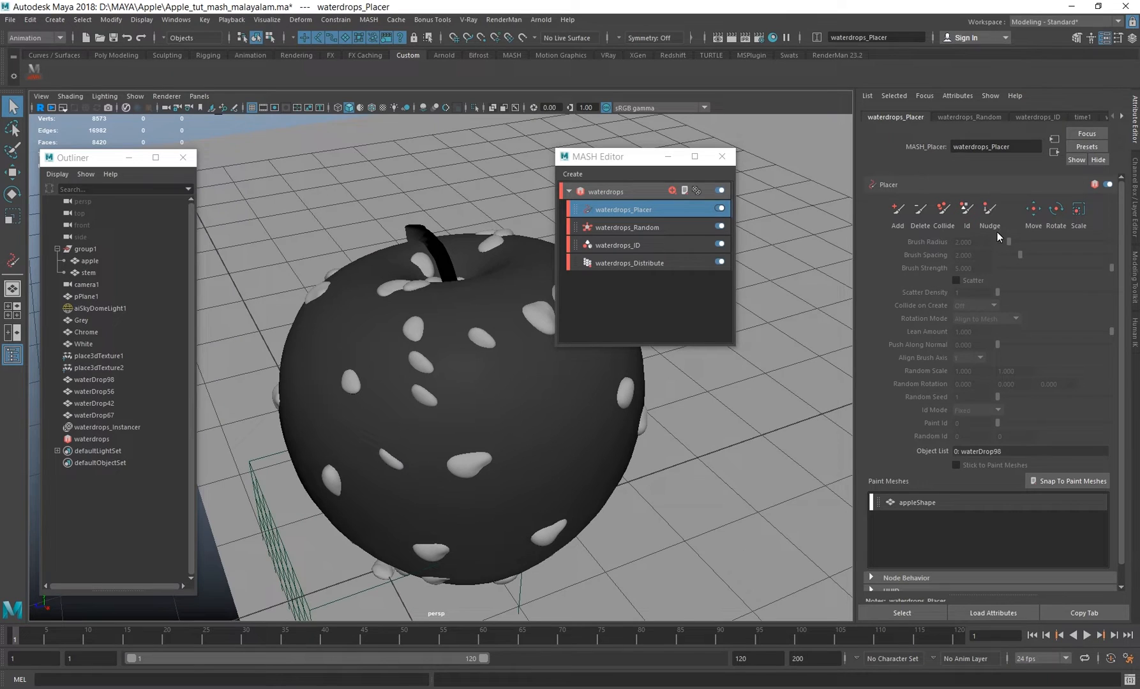
left_click(897, 209)
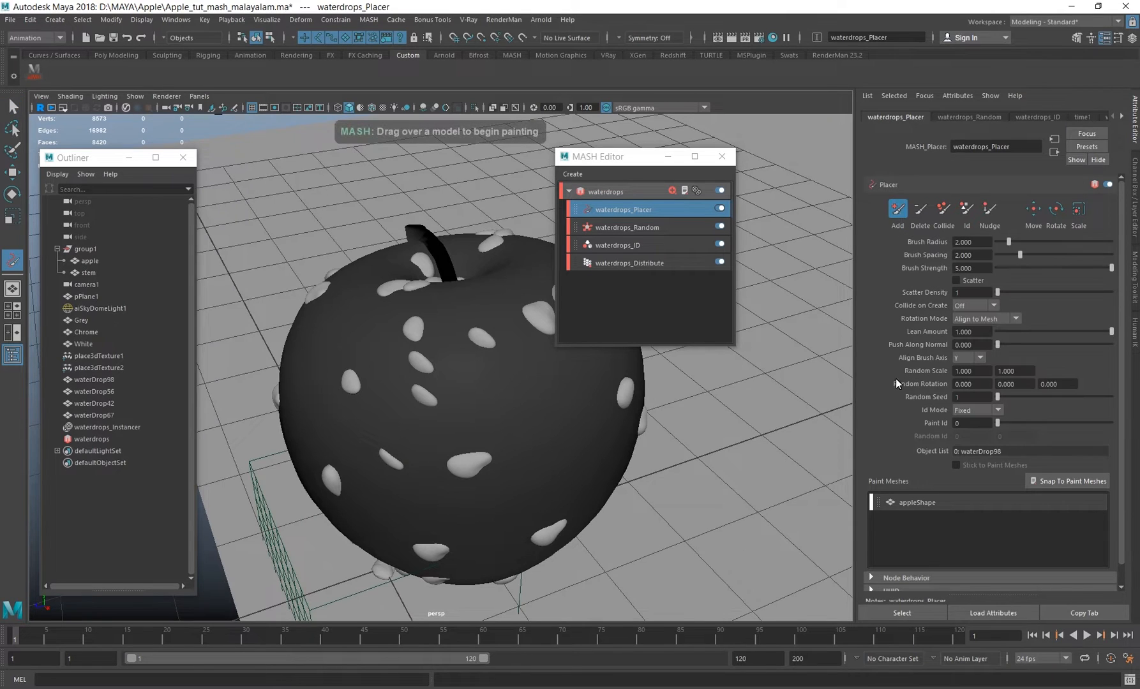
left_click_drag(499, 383, 438, 388, "alt")
scroll(438, 388, "up", 2)
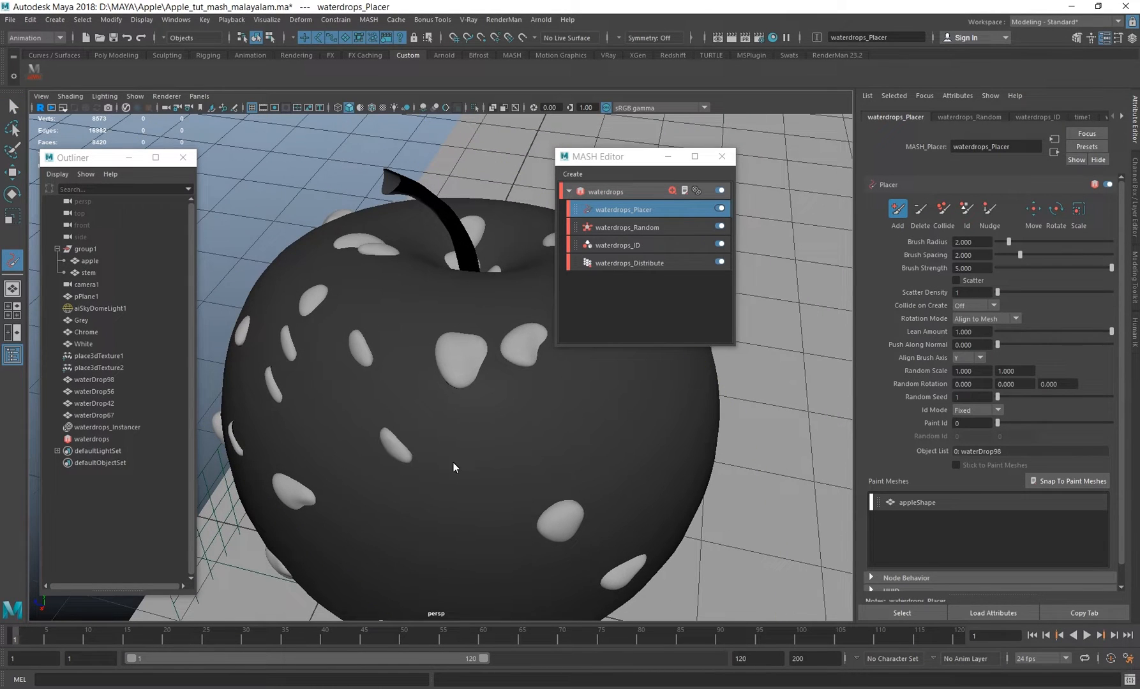
left_click_drag(447, 492, 441, 340, "alt")
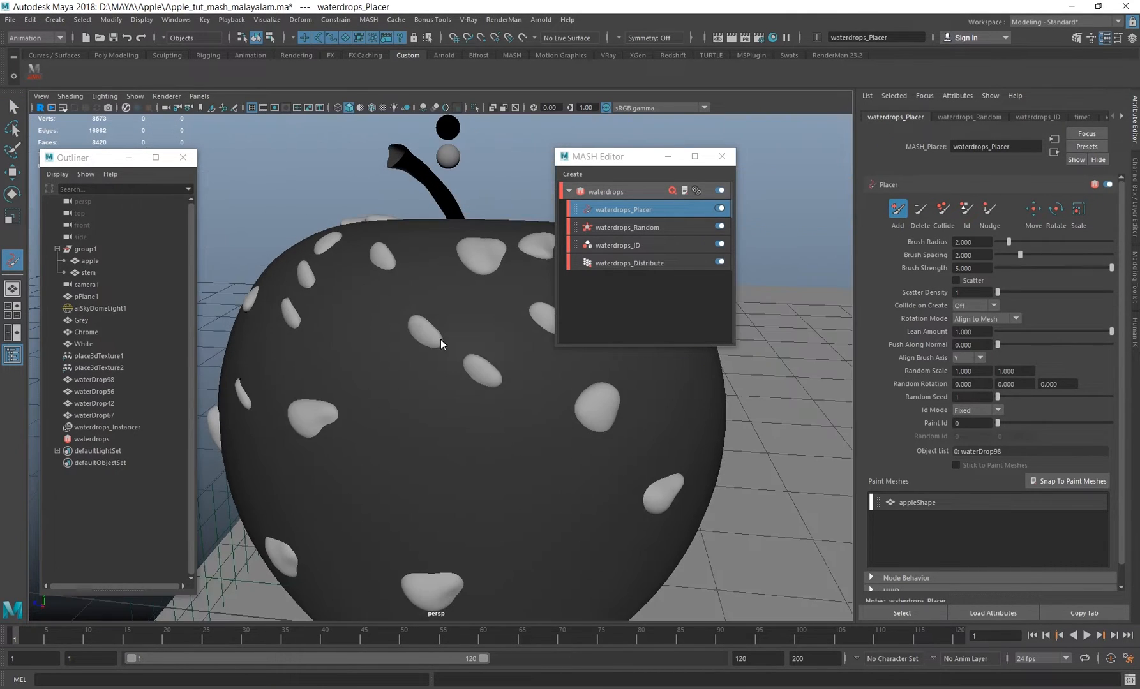
left_click_drag(488, 406, 437, 435, "alt")
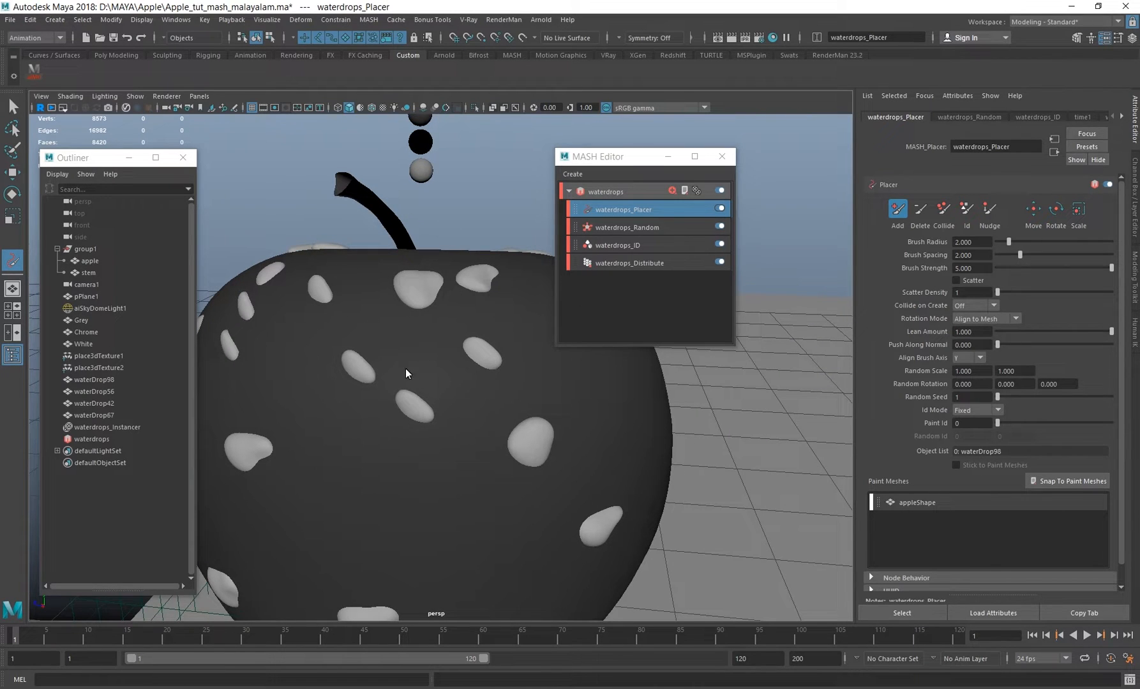
- Set the Placer's Id Mode to Random with a Random Id range of 0 to 3, matching the waterdrops instancer's object list
left_click(969, 410)
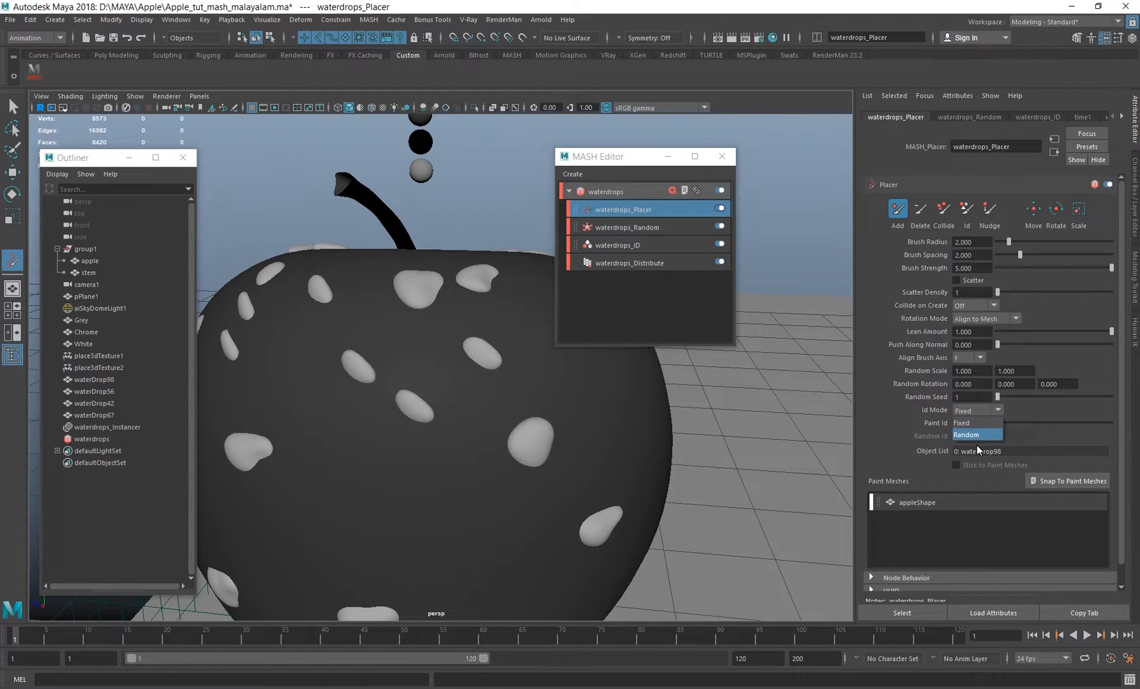
left_click(975, 438)
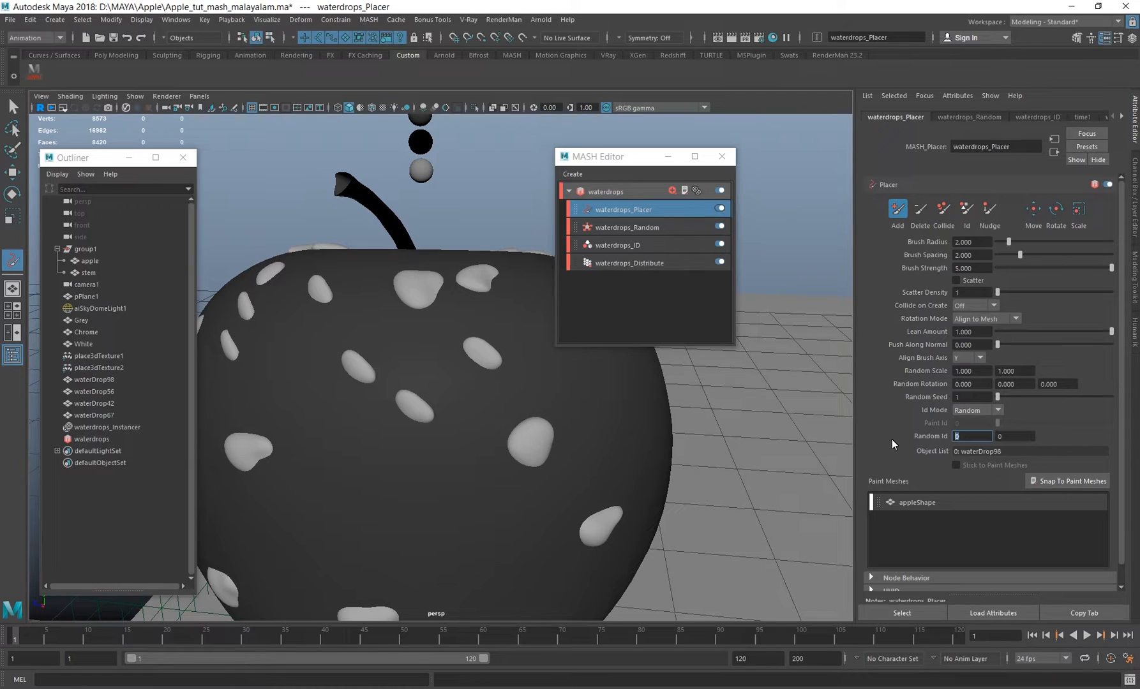
left_click(1022, 435)
left_click(110, 428)
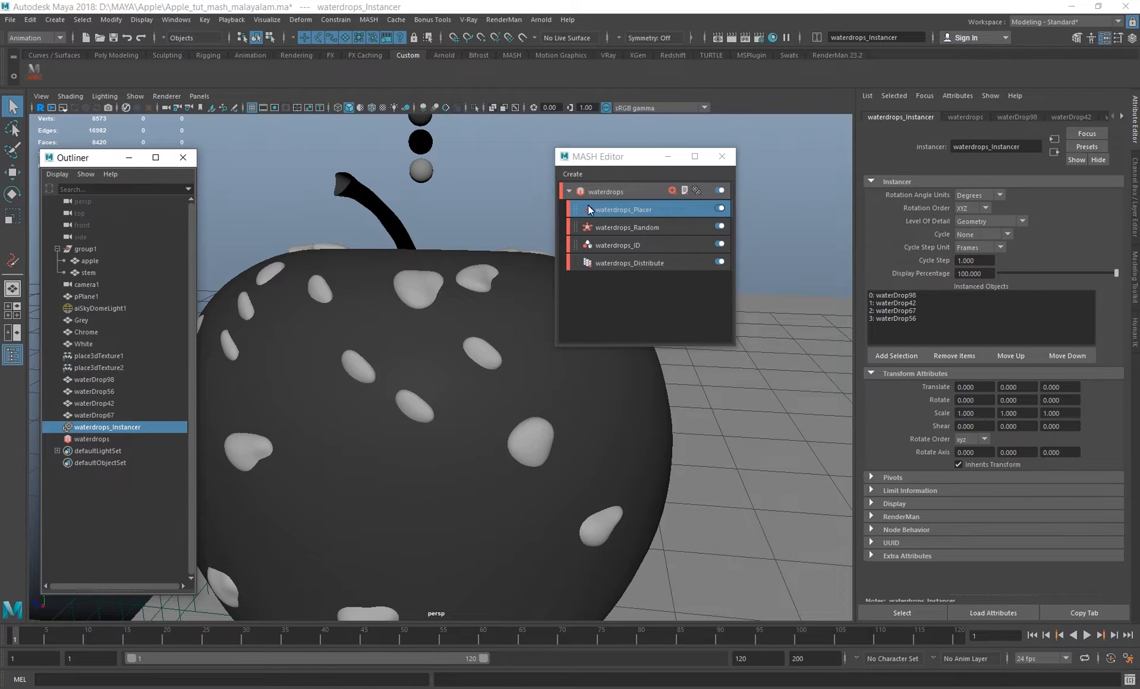
left_click(645, 211)
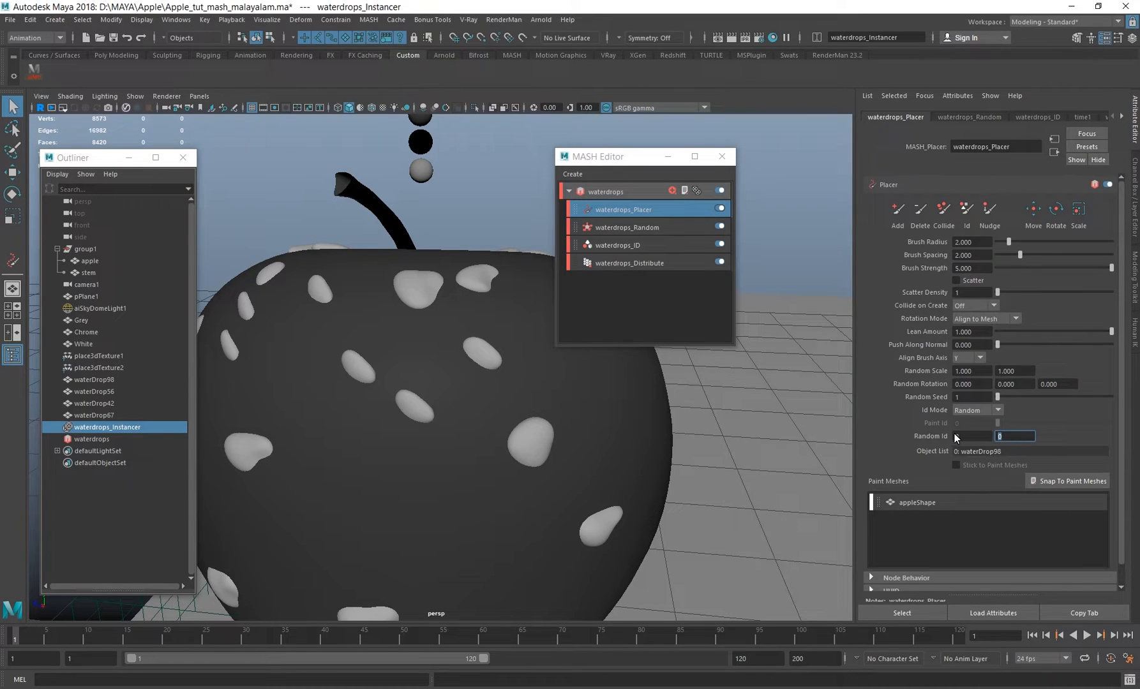
type("3")
key("Return")
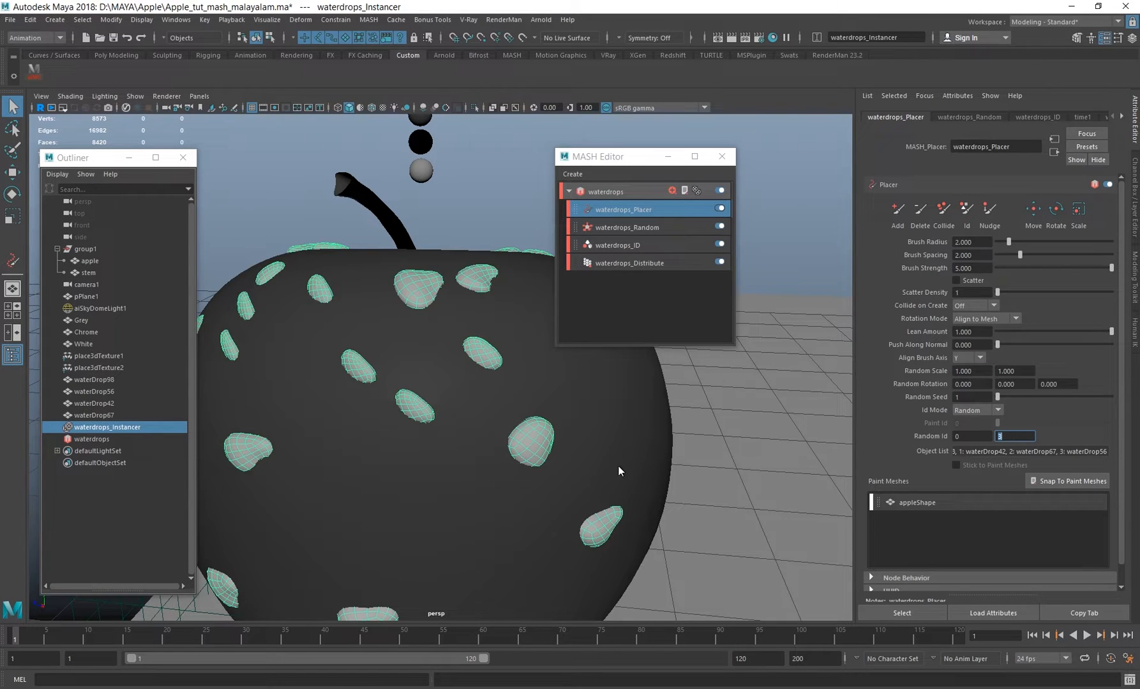
- Select the apple and paint additional drops of random shapes across its side with the Placer's Add brush
left_click(399, 508)
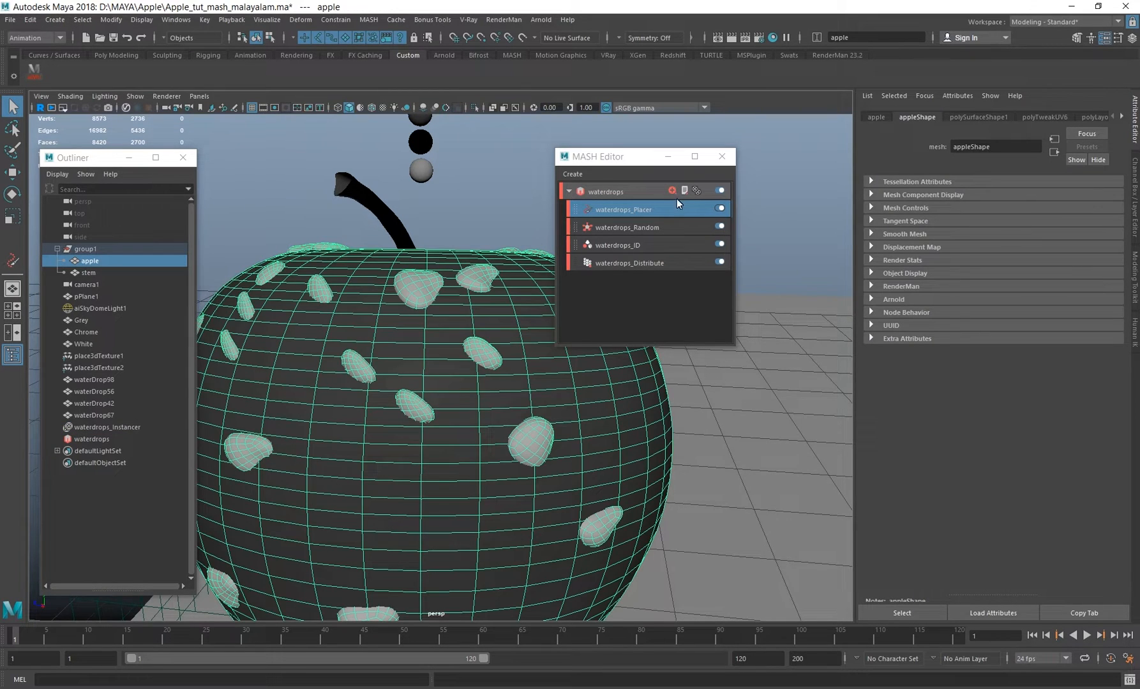
left_click(634, 210)
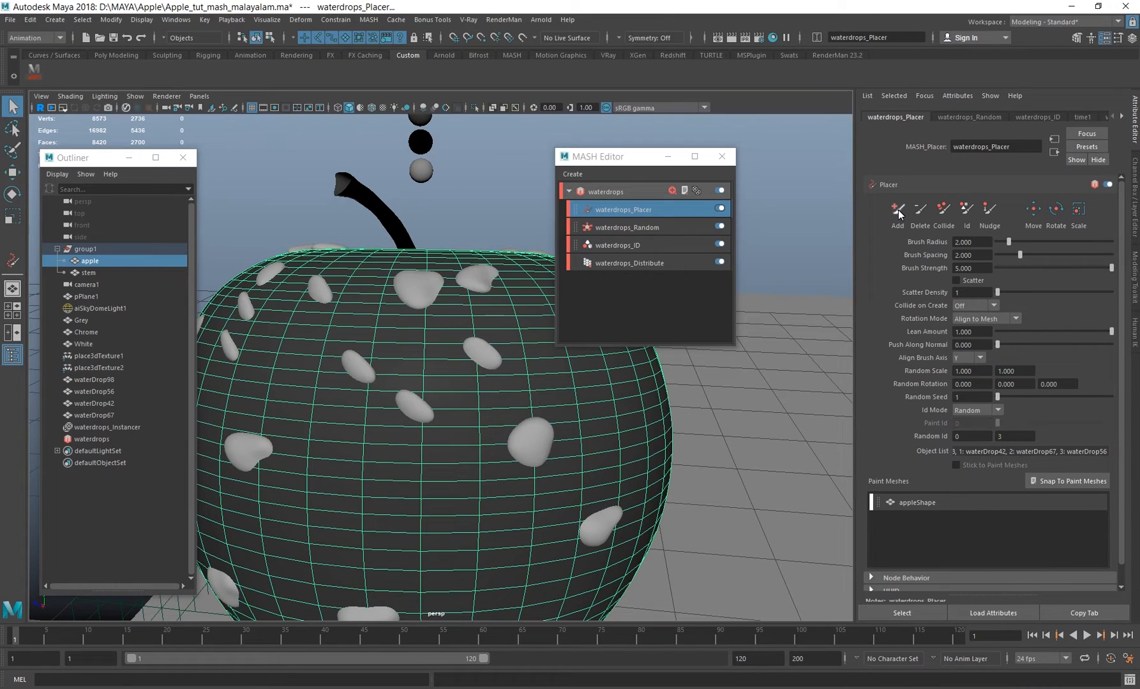
left_click(898, 210)
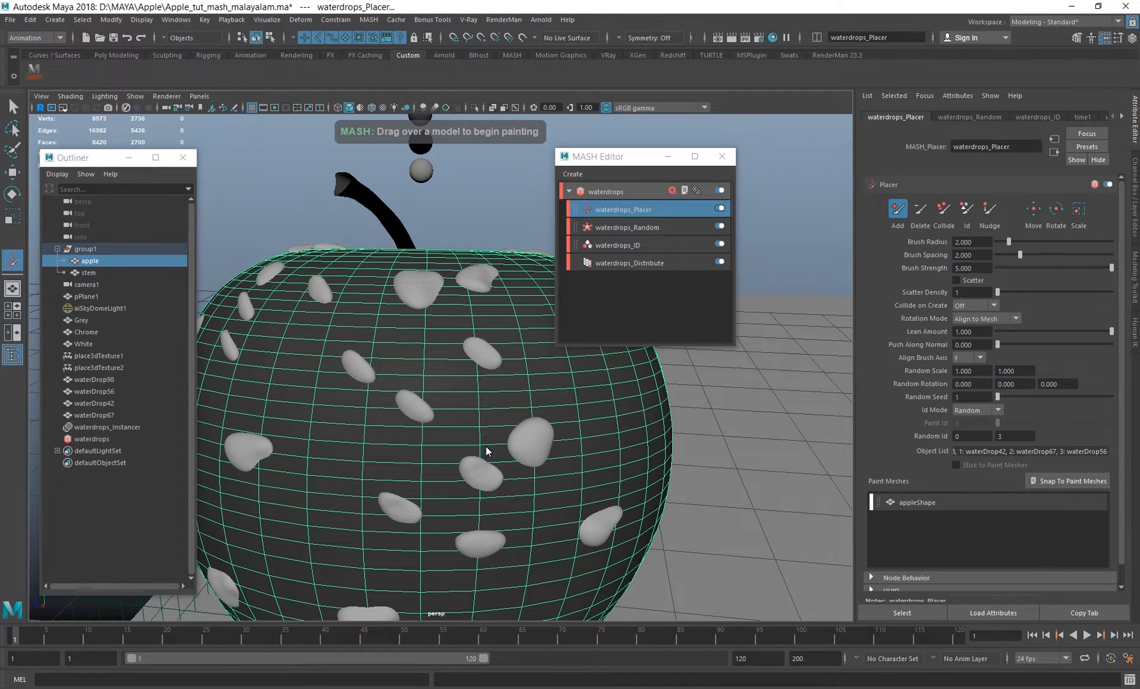
mouse_move(621, 465)
left_mouse_down("alt")
mouse_move(536, 463)
mouse_move(518, 403)
mouse_move(415, 421)
mouse_move(503, 428)
mouse_move(412, 412)
mouse_move(439, 434)
mouse_move(421, 431)
mouse_move(438, 426)
left_mouse_up("alt")
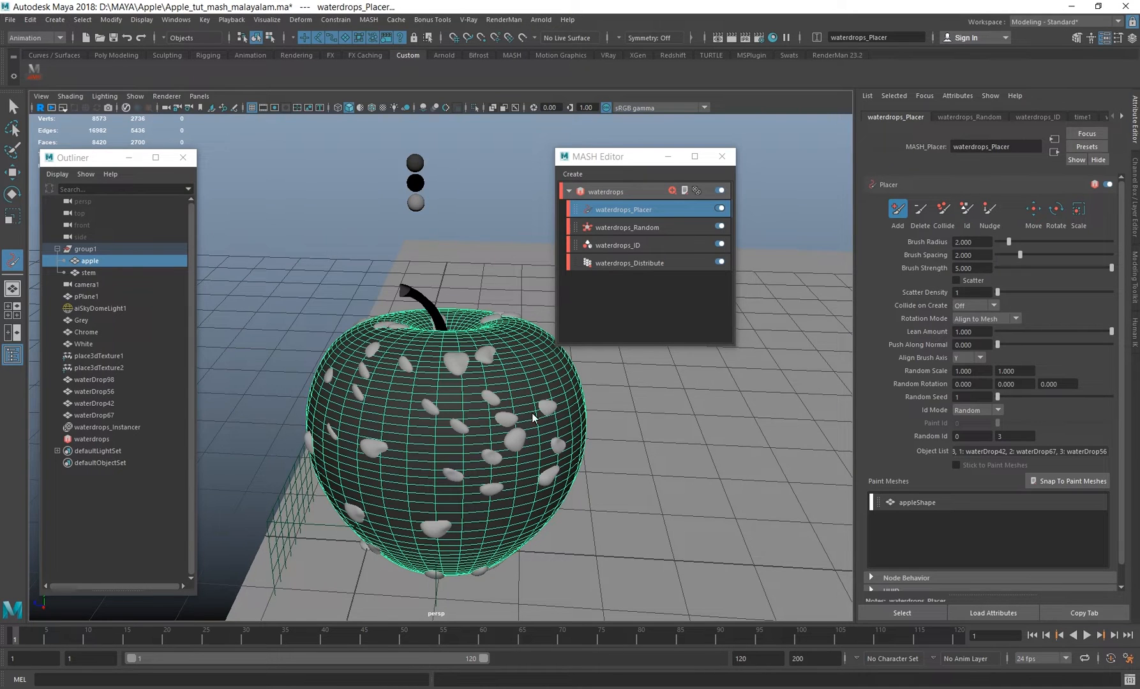
left_click_drag(532, 413, 494, 431, "alt")
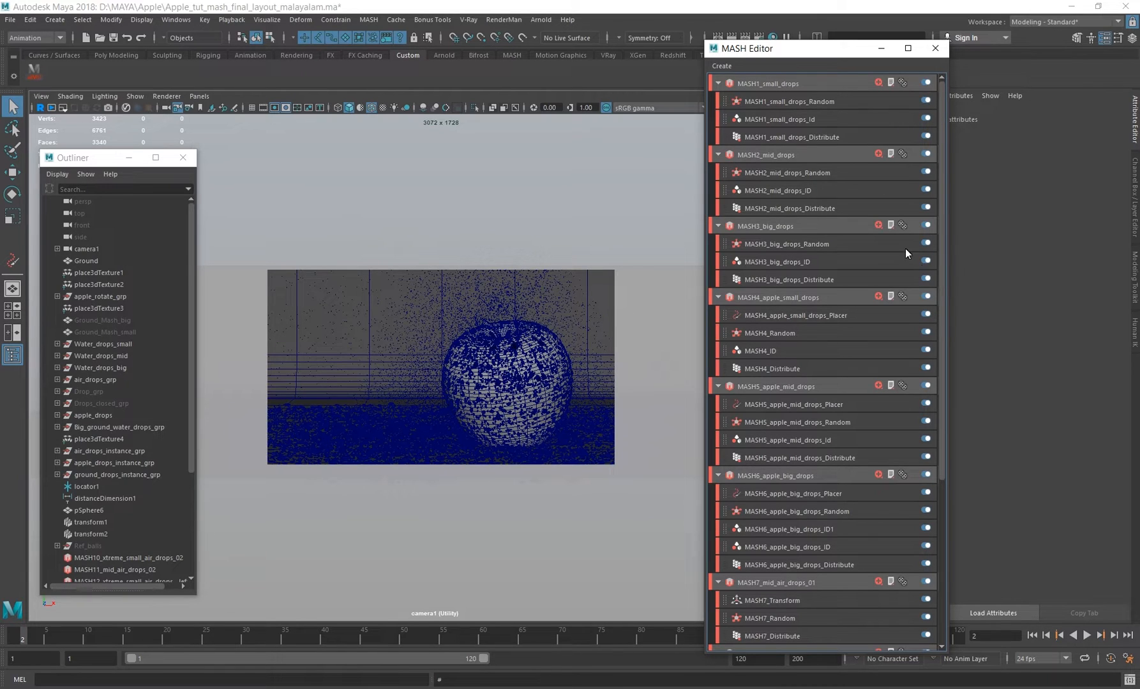
- Review the ground, apple and air drop networks of the final layout scene in the MASH Editor and close it
scroll(760, 505, "down", 5)
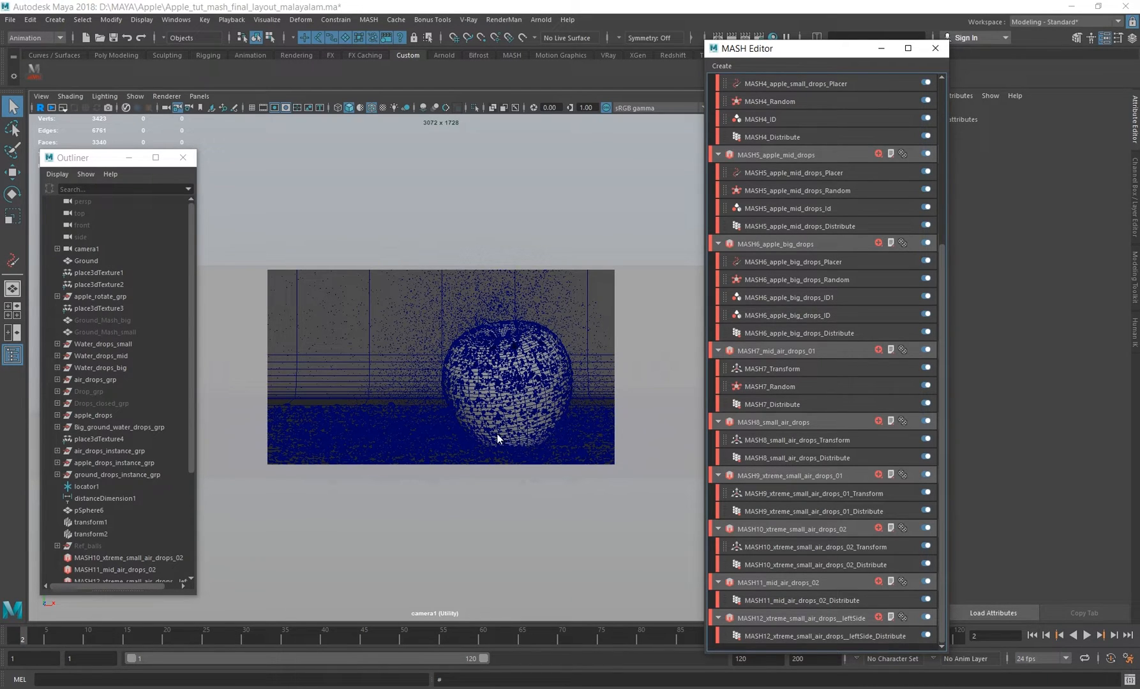
scroll(800, 276, "up", 4)
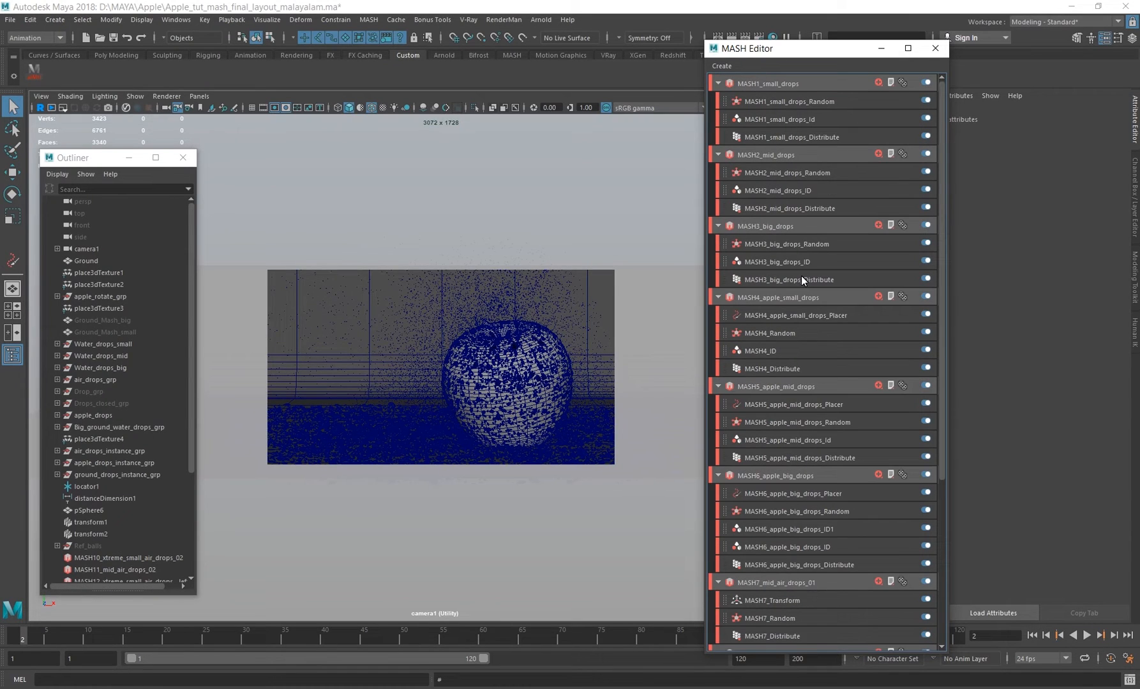
scroll(800, 523, "down", 4)
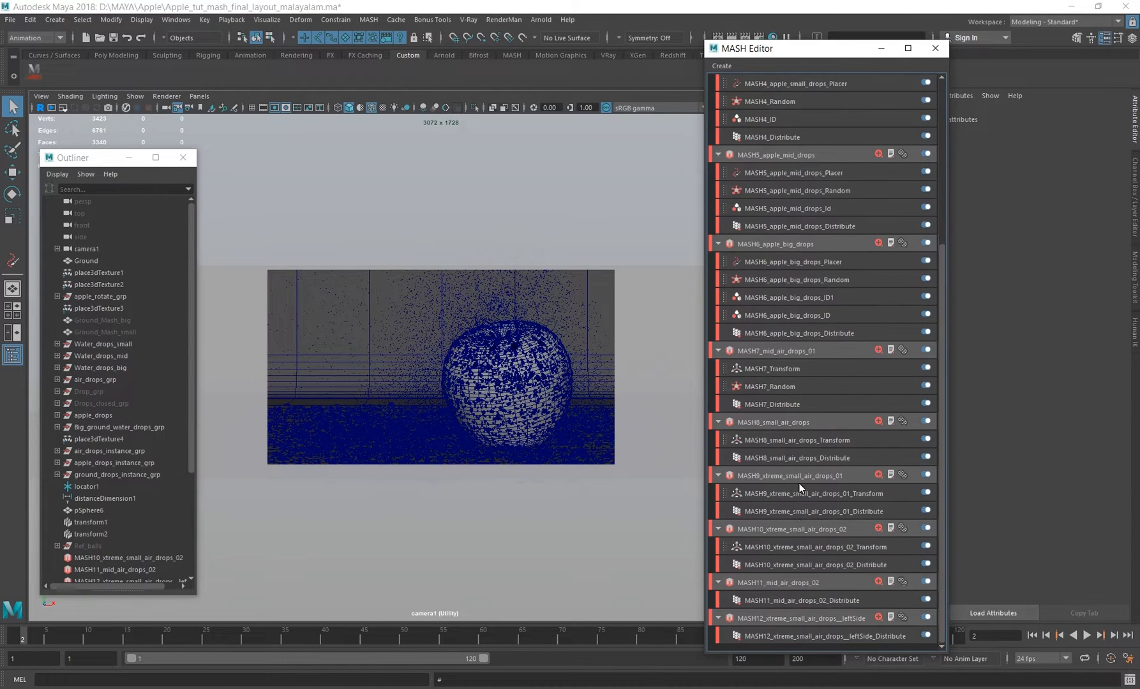
left_click_drag(836, 52, 770, 56)
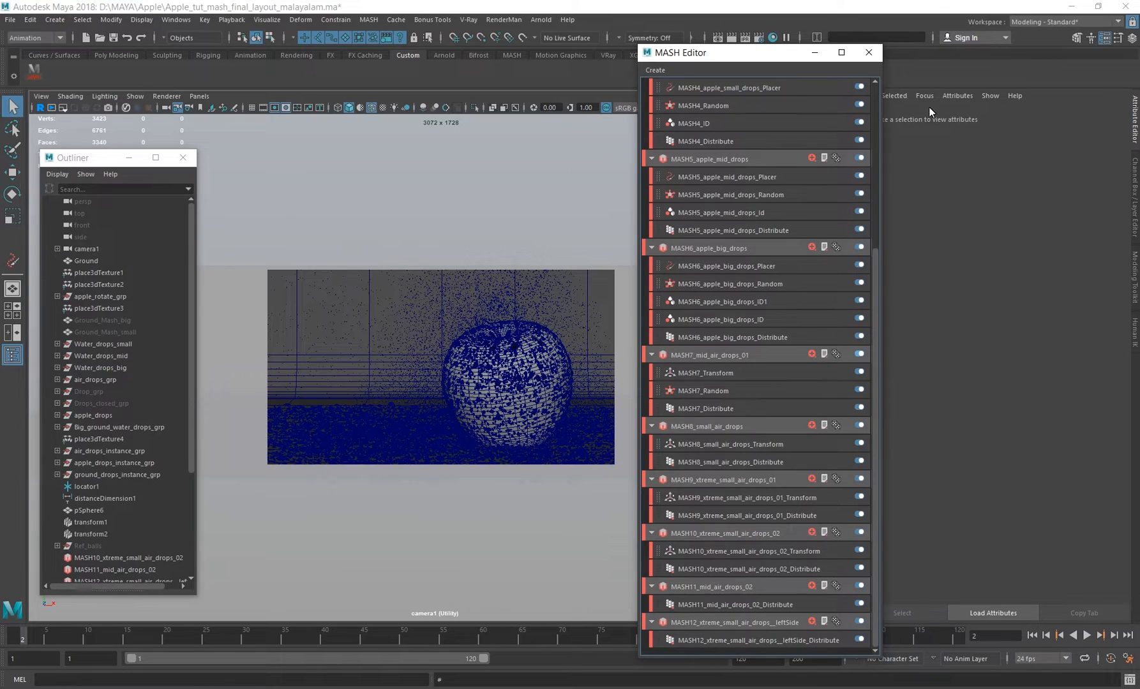
scroll(759, 389, "up", 4)
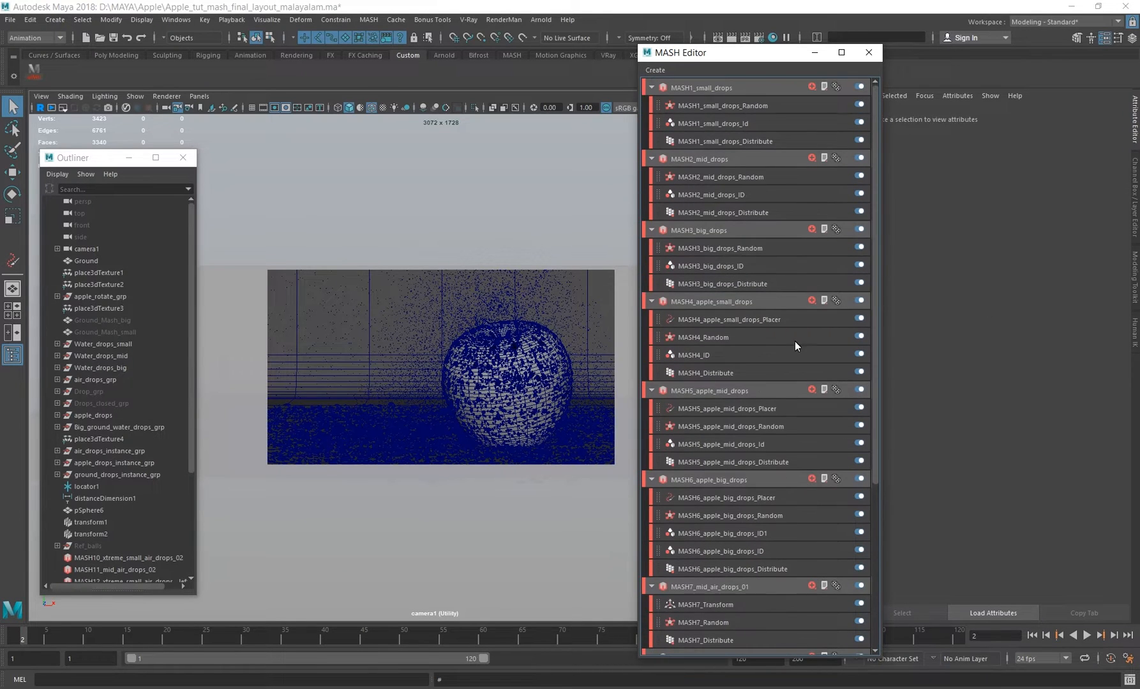
scroll(729, 474, "down", 4)
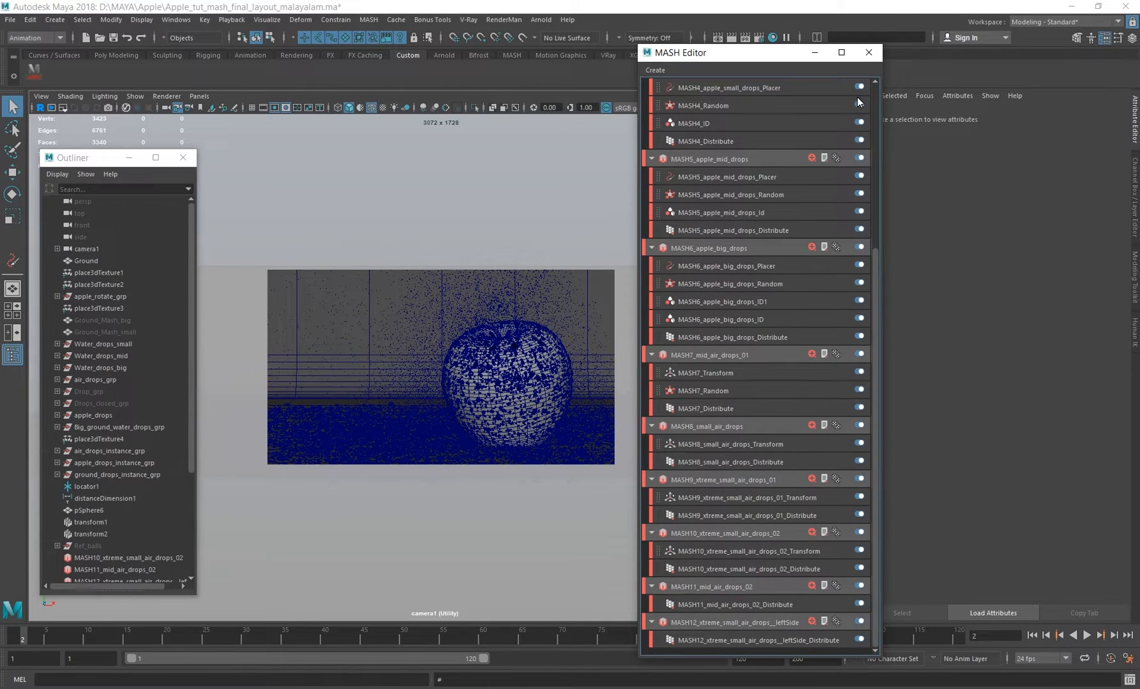
left_click(869, 53)
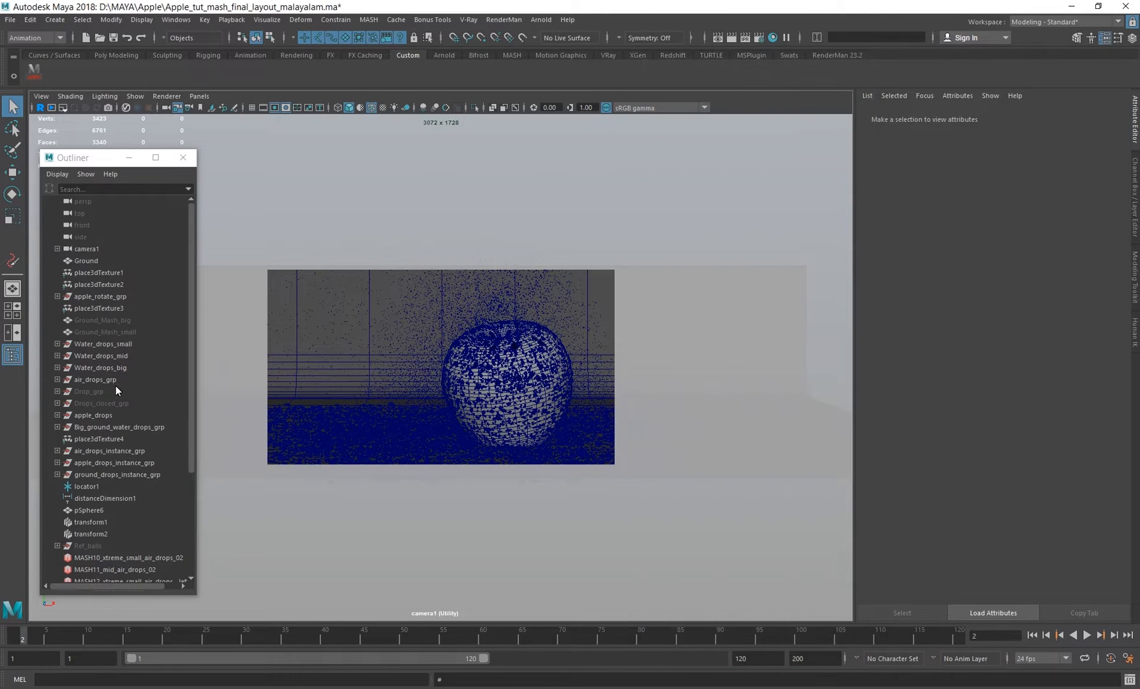
- Expand the Water_drops_small group and inspect the scale values of Waterdrops8
left_click(96, 346)
left_click(56, 344)
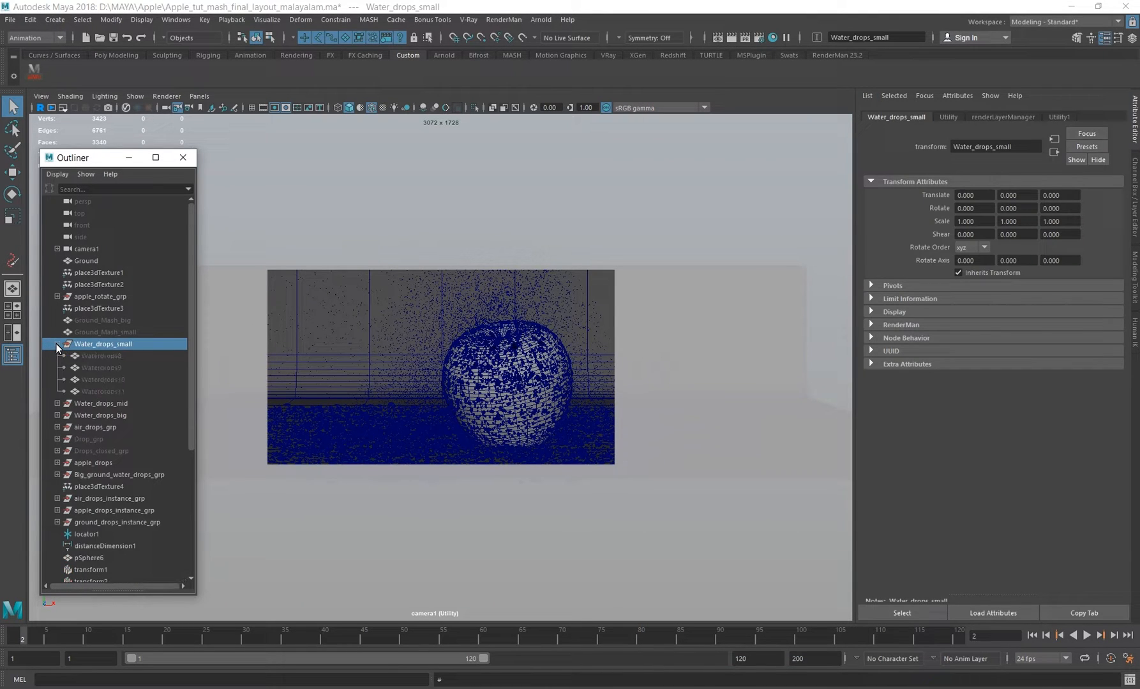
left_click(108, 356)
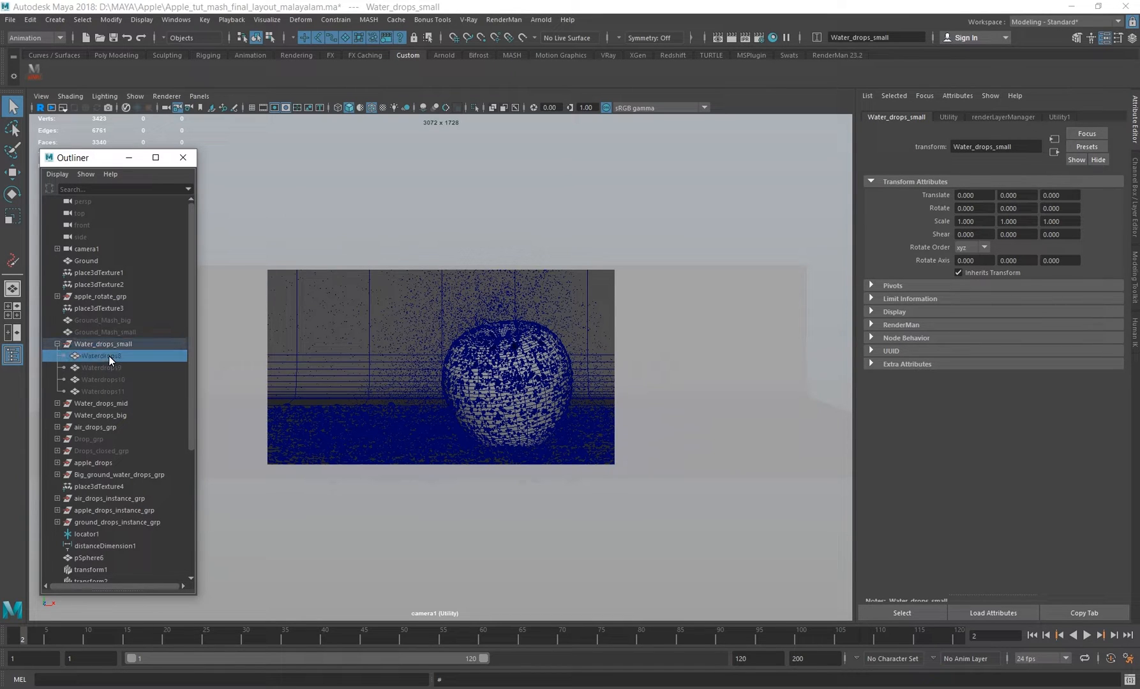
left_click(128, 344)
left_click(105, 357)
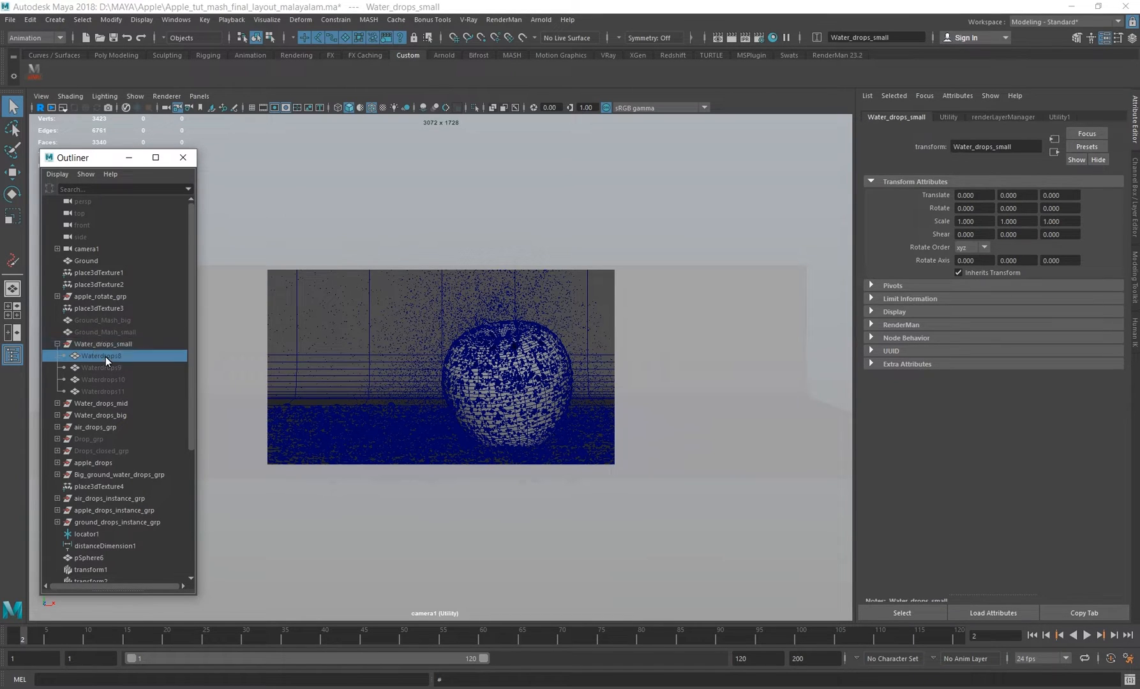
left_click(1135, 198)
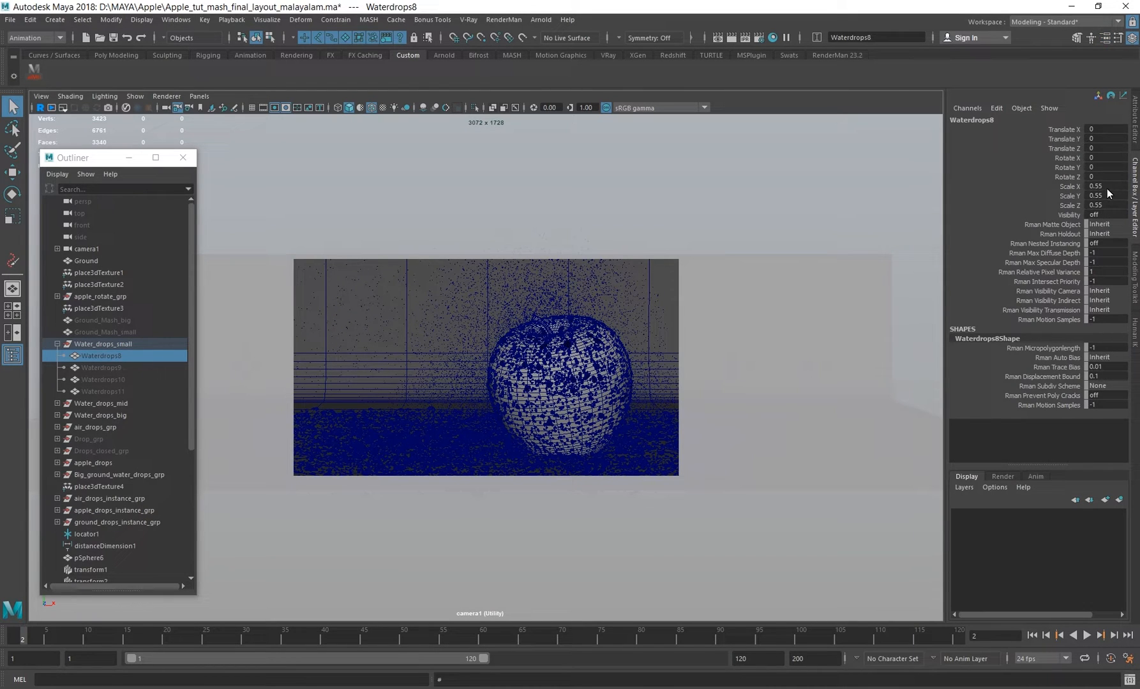
- Inspect the scale values of the source drops in the Water_drops_mid and Water_drops_big groups
left_click(58, 403)
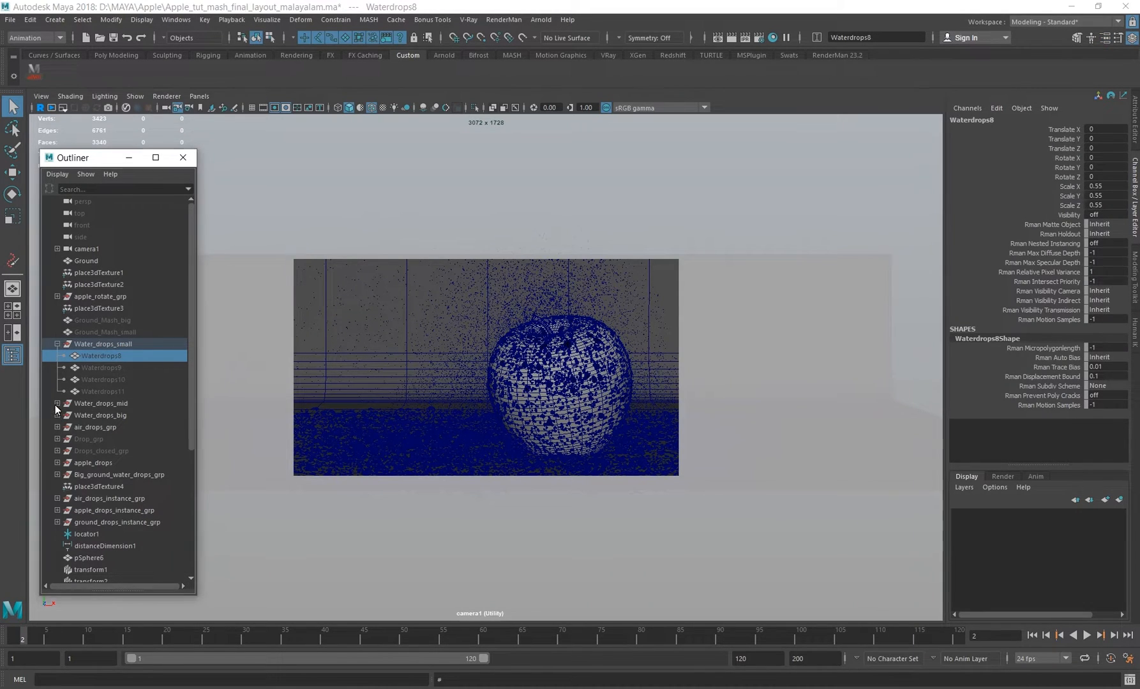
left_click_drag(118, 418, 116, 448)
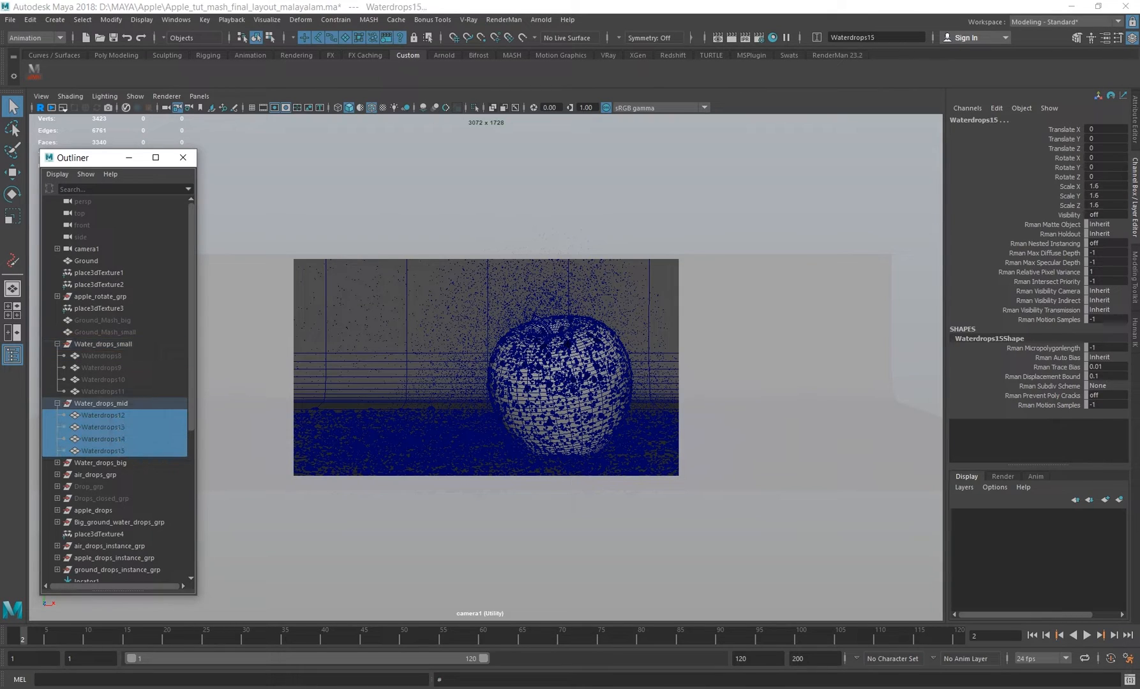
left_click(57, 464)
left_click_drag(123, 476, 117, 510)
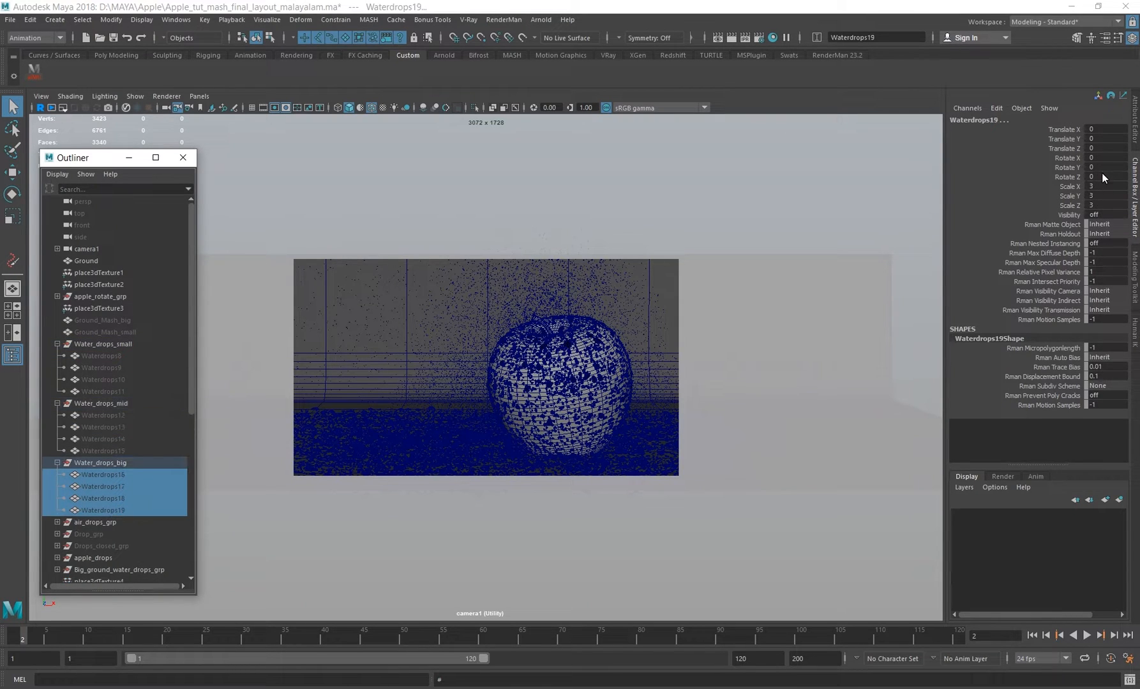
- Examine the drop layout in the perspective view and compare it with the dark water-drop apple photo in the Ref folder
key("space")
left_click_drag(618, 278, 487, 356)
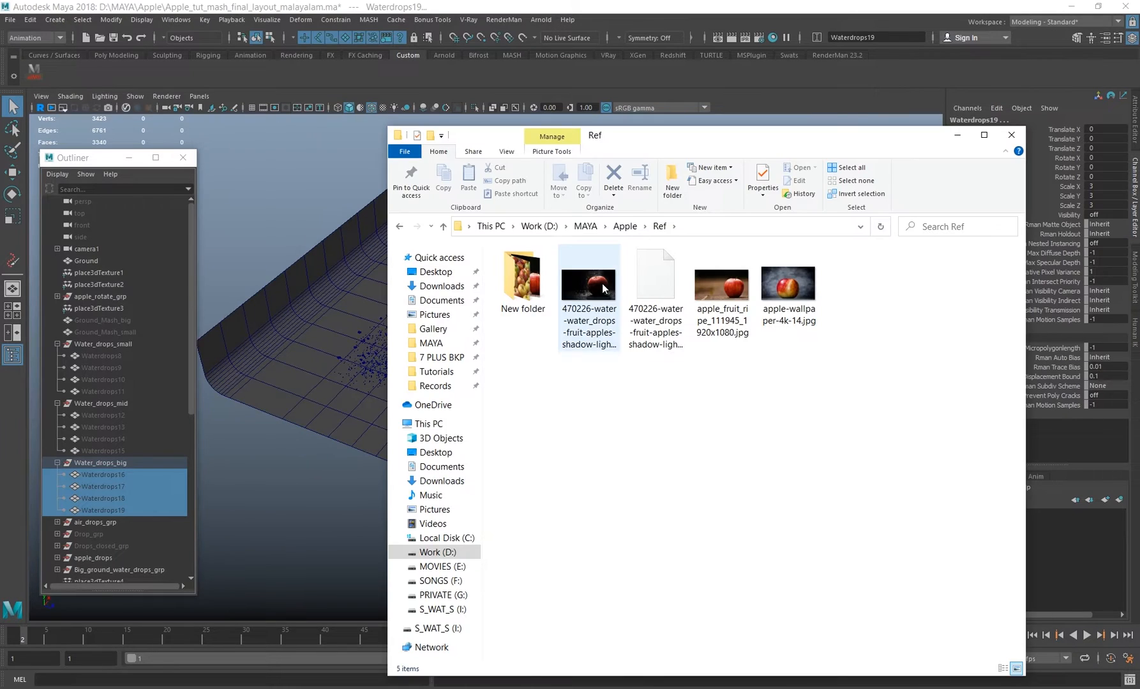
double_click(602, 283)
scroll(573, 400, "up", 3)
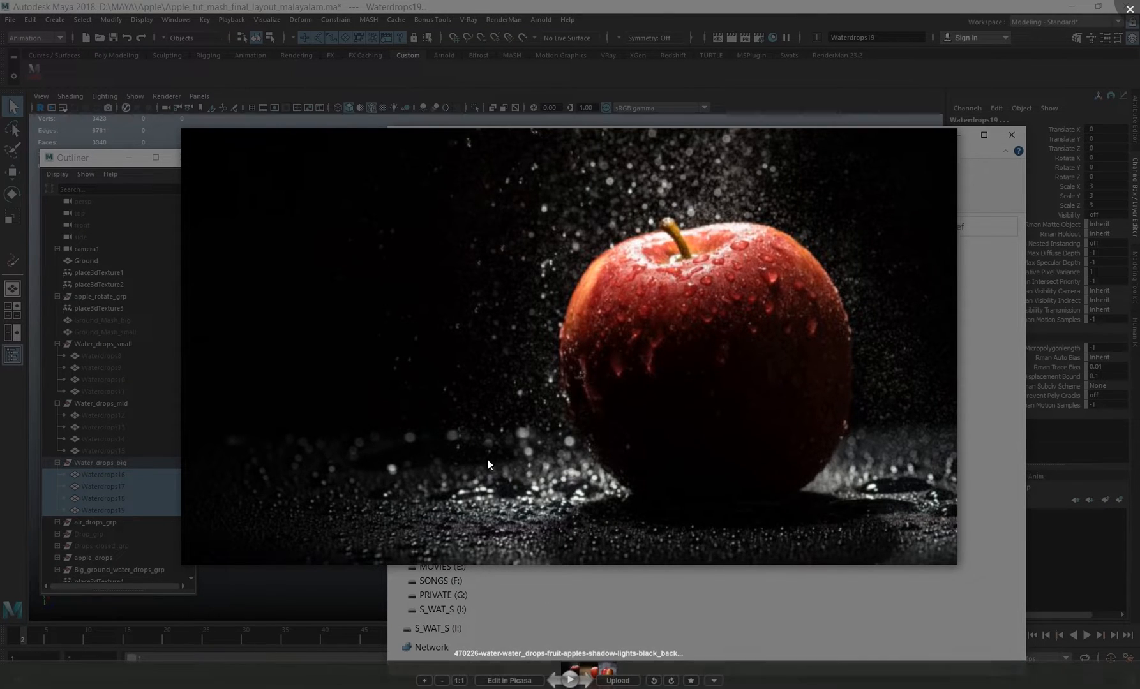
left_click(1124, 12)
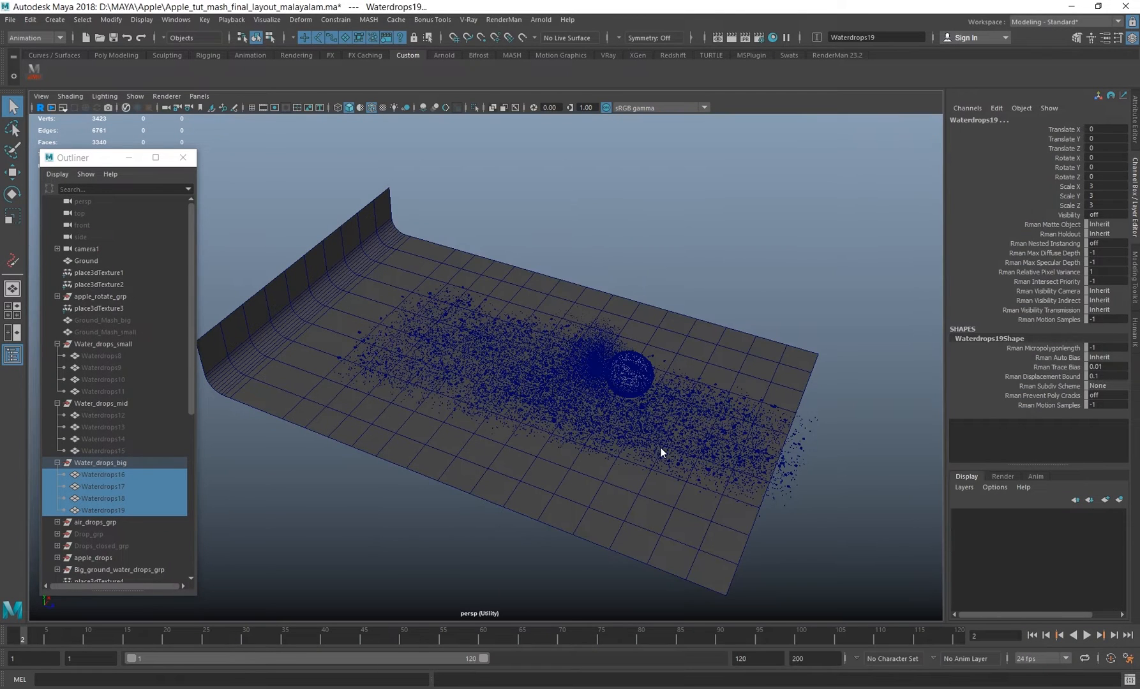
left_click_drag(660, 449, 364, 289, "alt")
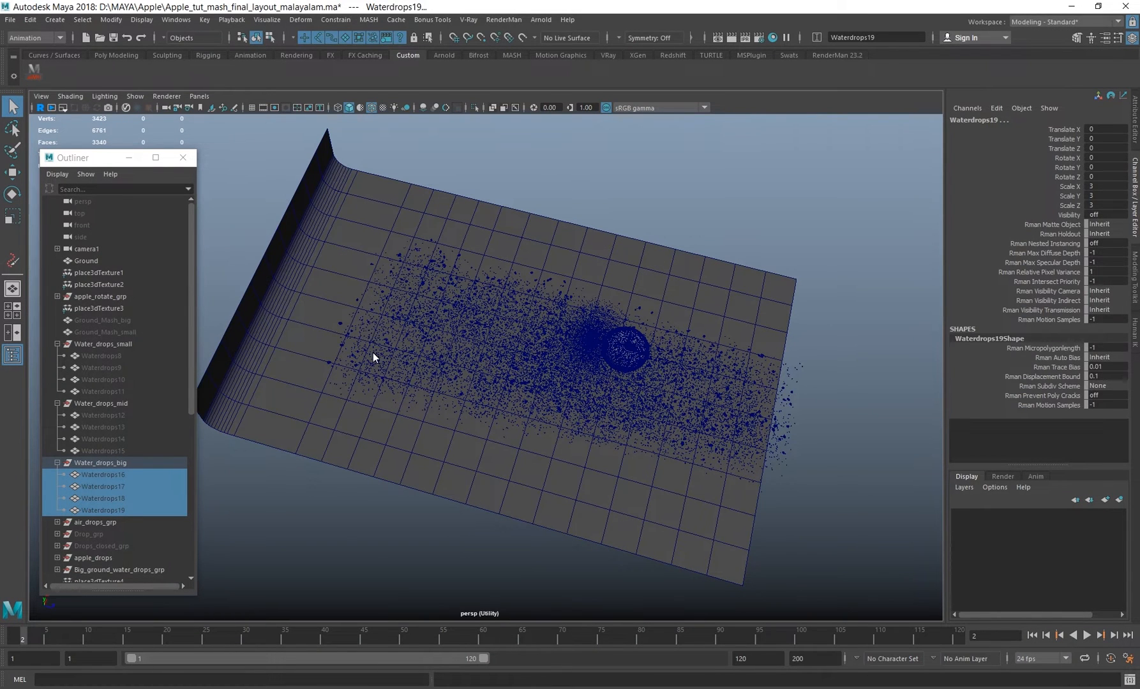
- Look through camera1 and show its camera attributes to check the focal length
left_click(199, 96)
mouse_move(268, 109)
left_click(368, 110)
key("ctrl+a")
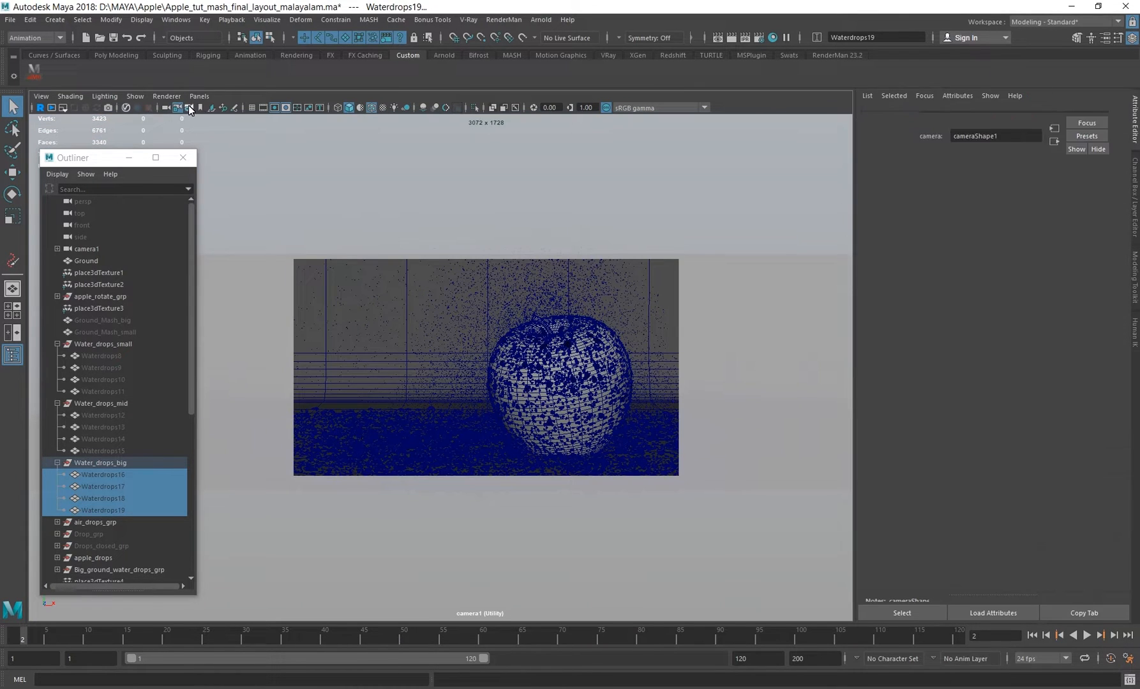
left_click(955, 116)
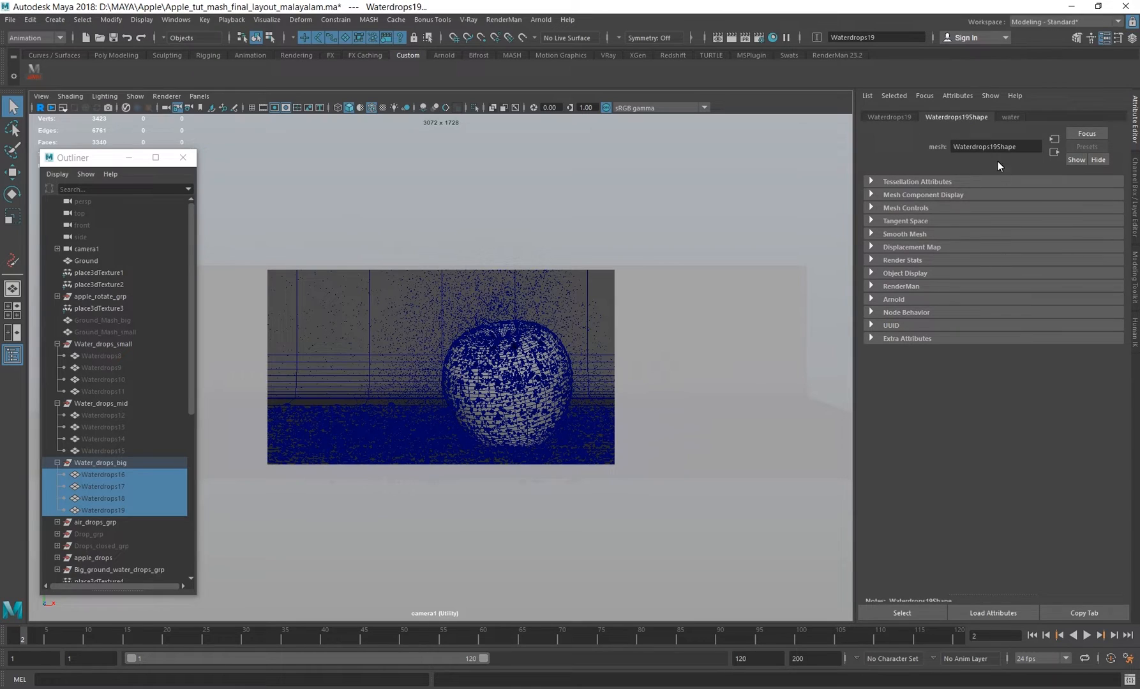
left_click(188, 107)
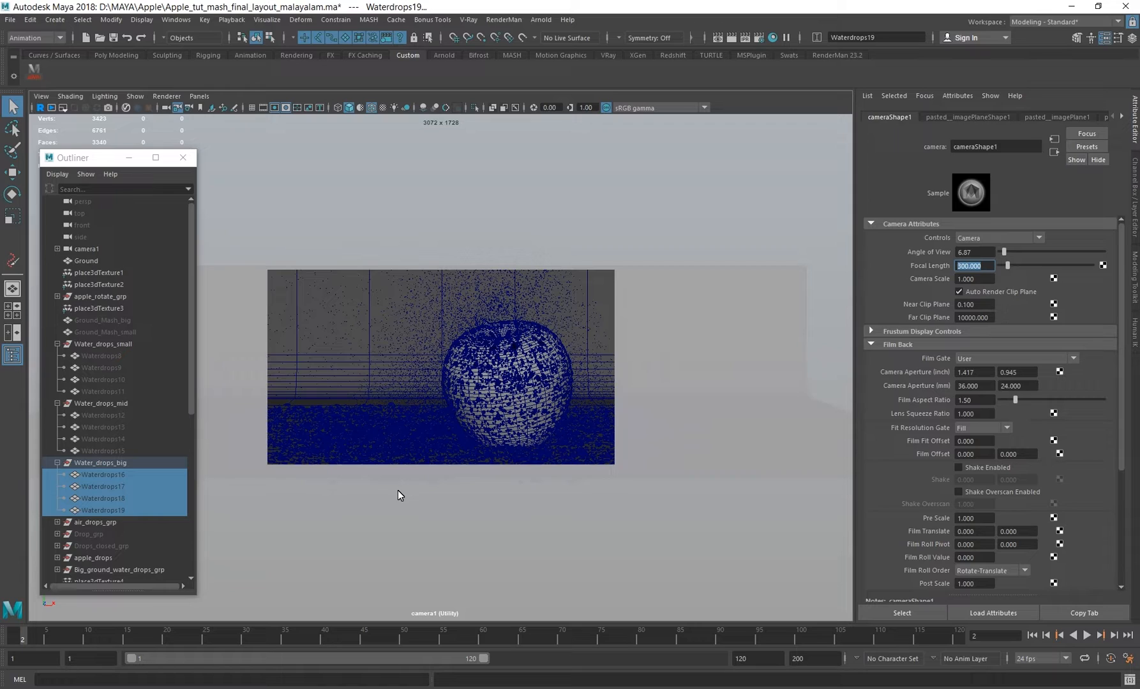
- Return to the perspective view and examine how the drops spread over the ground around the apple
key("space")
left_click_drag(403, 492, 561, 417)
middle_click_drag(586, 374, 560, 390, "alt")
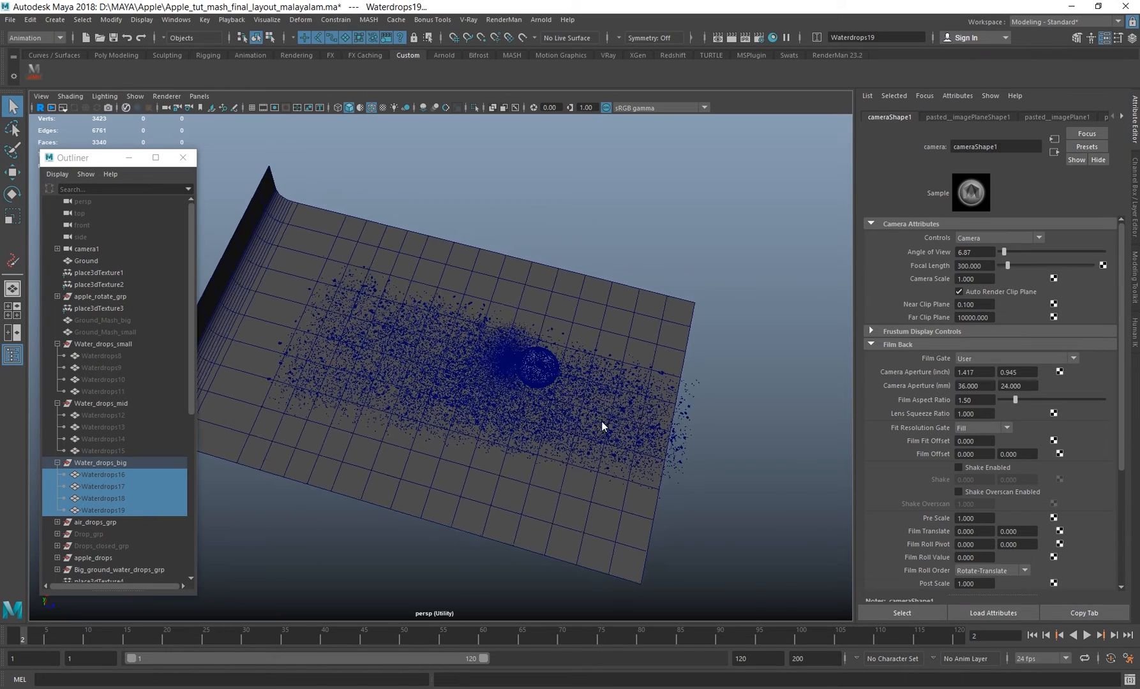
- Collapse the Water_drops_mid, Water_drops_small and Water_drops_big groups in the Outliner
left_click_drag(601, 421, 511, 410, "alt")
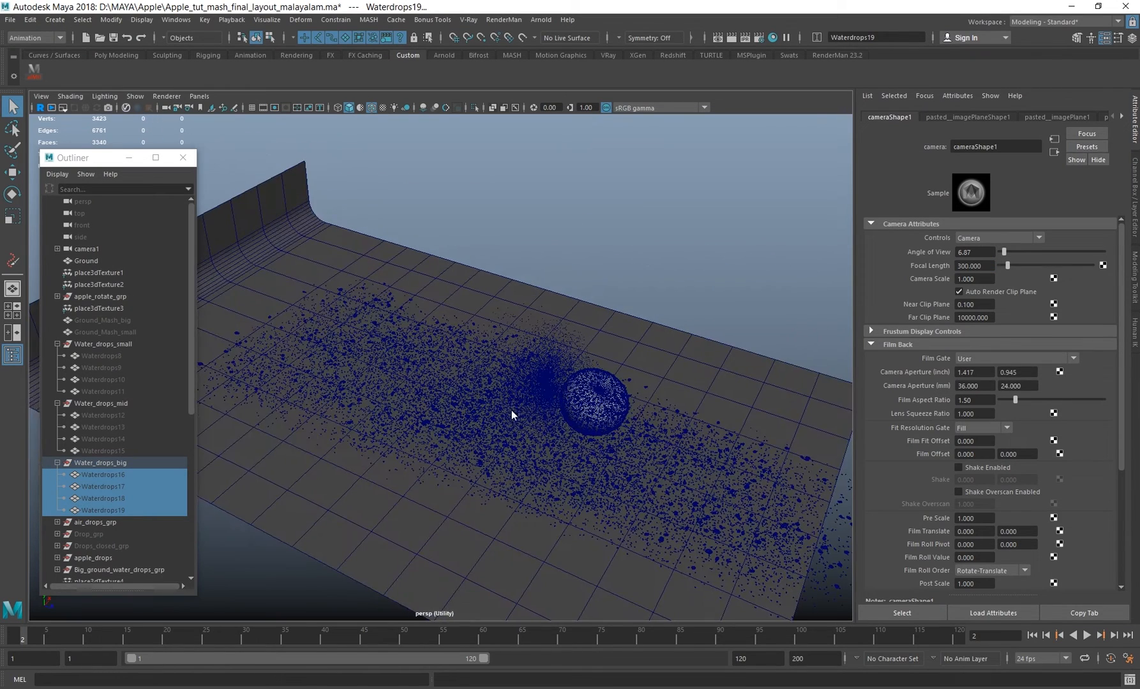
left_click(58, 404)
left_click(58, 344)
left_click(57, 368)
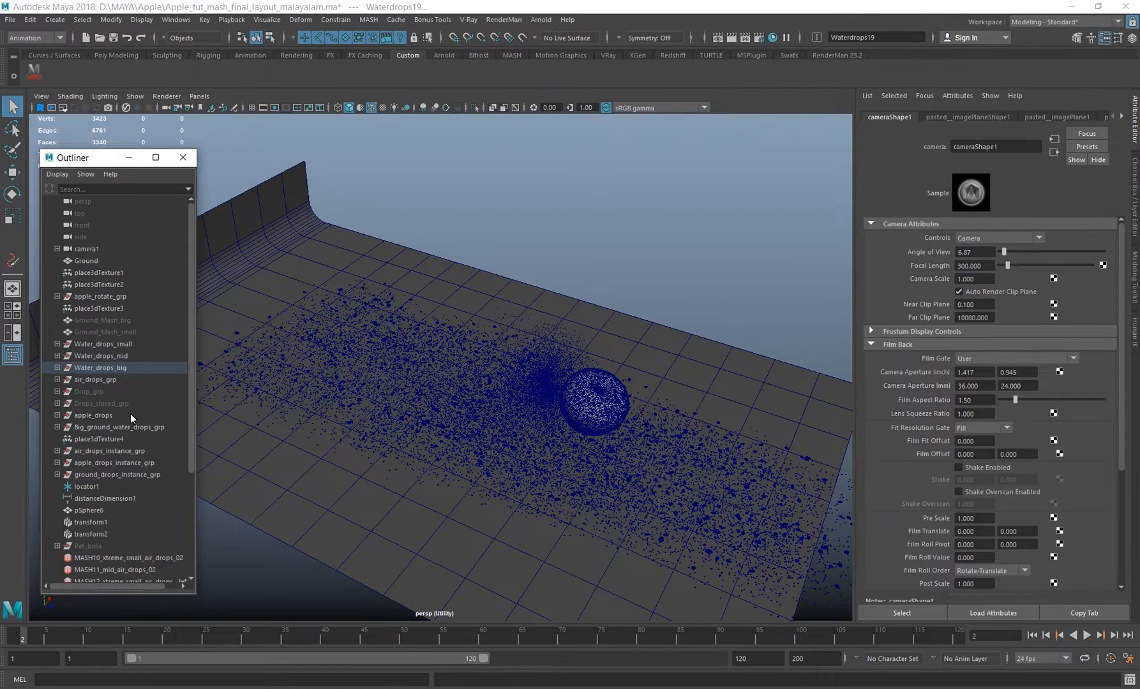
- Expand the air, apple and ground drops instance groups and examine the settings of their air and apple MASH instancers
scroll(130, 416, "down", 4)
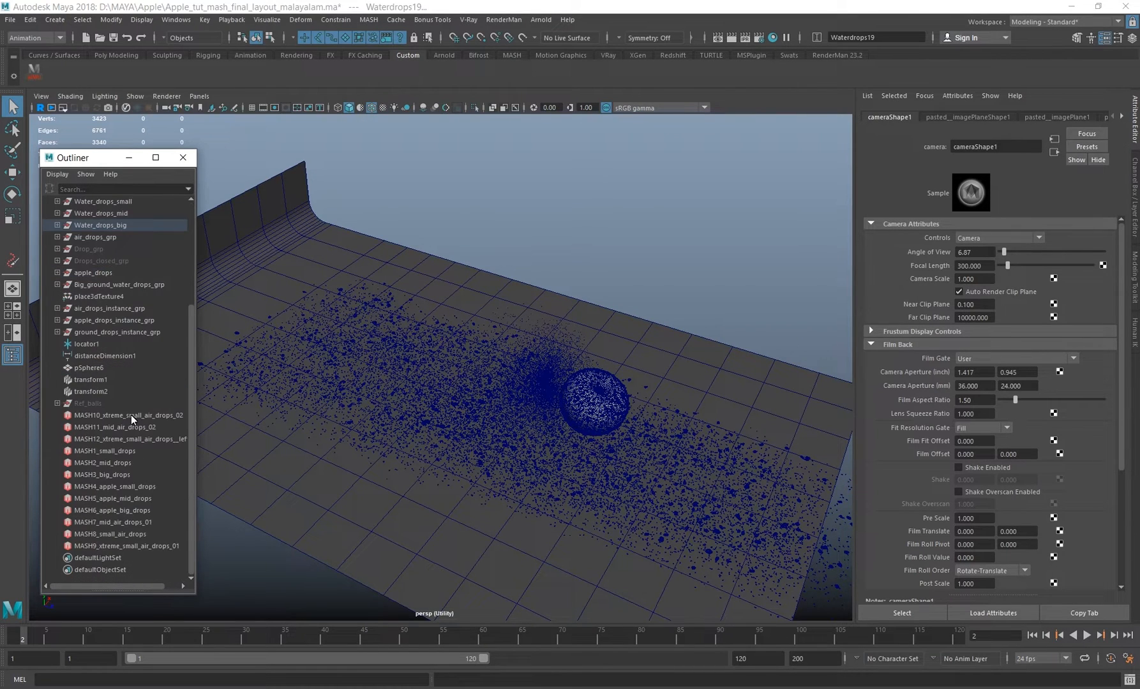
left_click(127, 312)
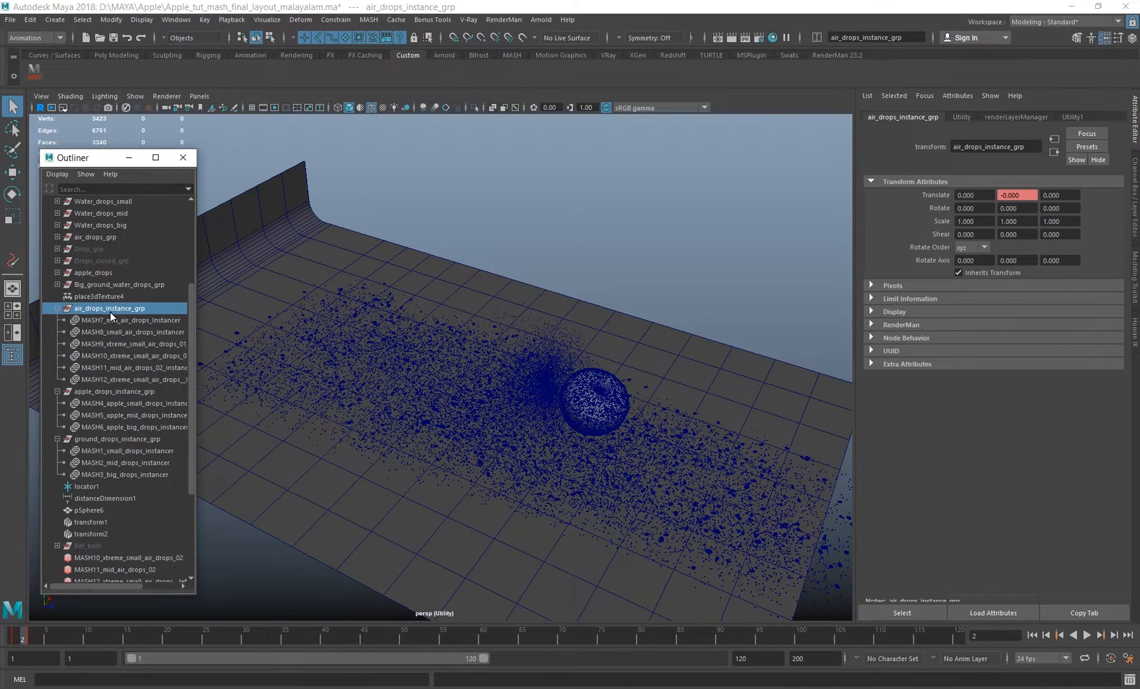
left_click(130, 322)
left_click(122, 333)
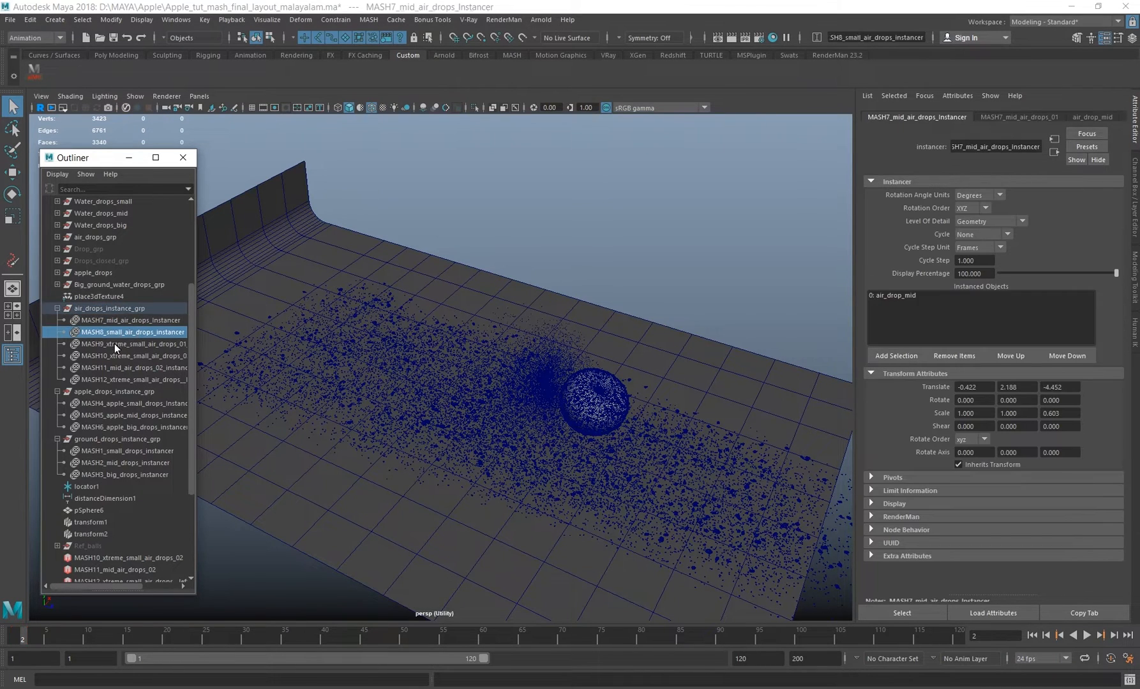
left_click(116, 379)
left_click(114, 404)
left_click(114, 415)
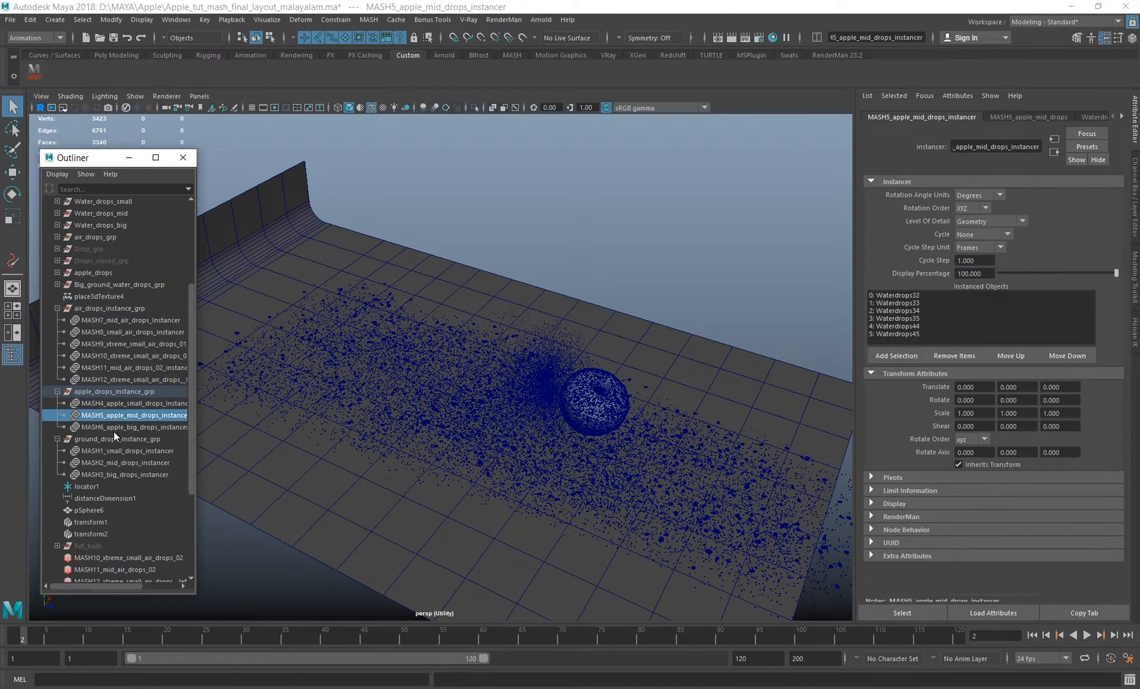
left_click(113, 427)
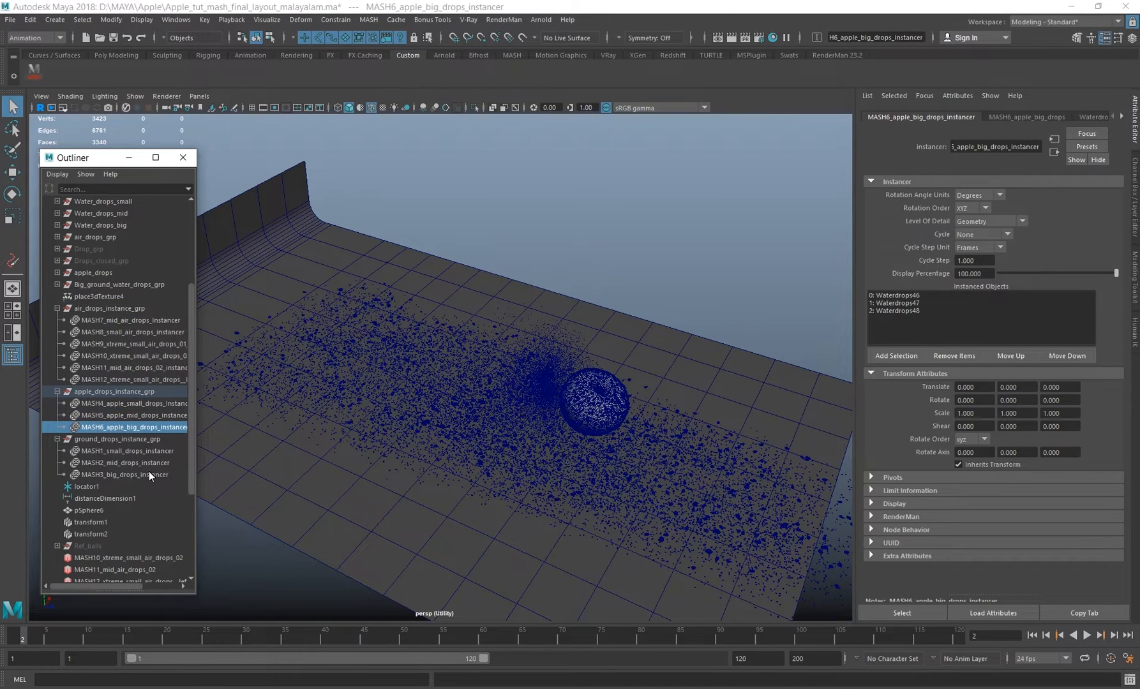
- Collapse air_drops_instance_grp, apple_drops_instance_grp and ground_drops_instance_grp in the Outliner
left_click(57, 308)
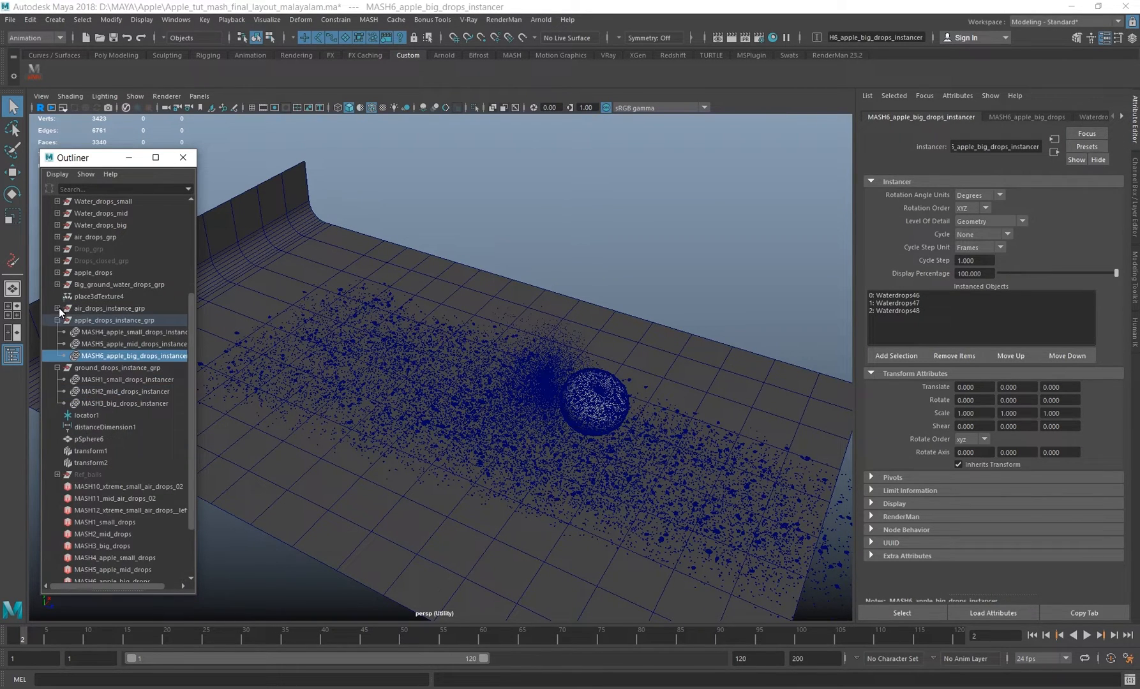
left_click(57, 321)
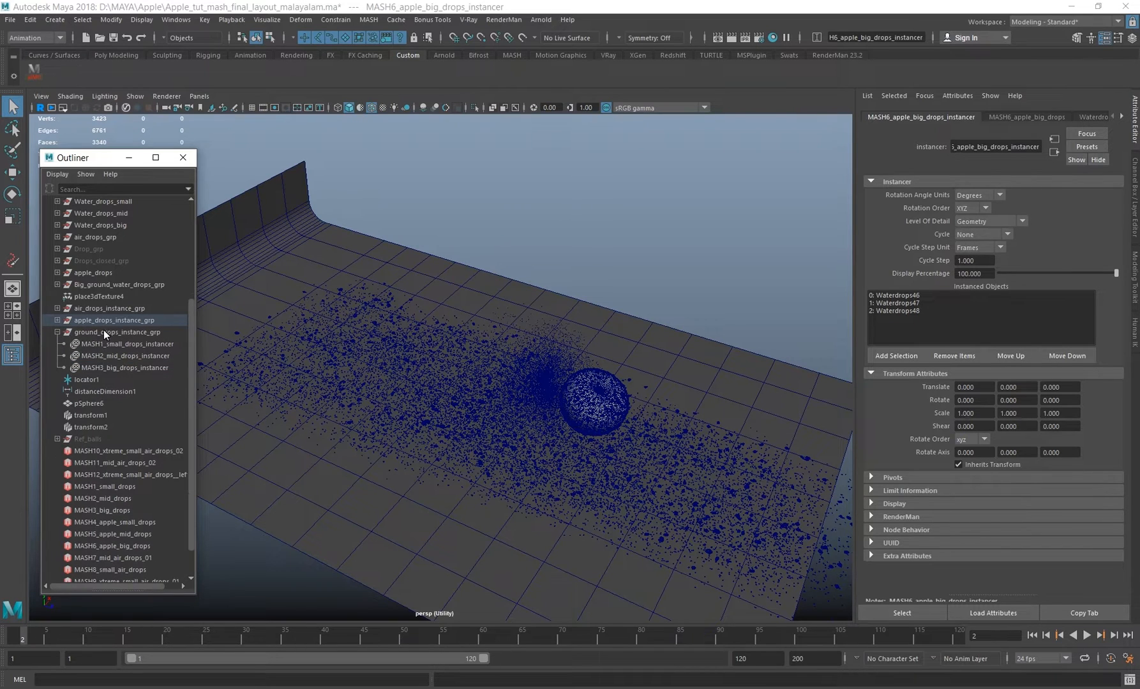
left_click(58, 331)
- Hide ground_drops_instance_grp and air_drops_instance_grp to isolate the drops on the apple
left_click(116, 332)
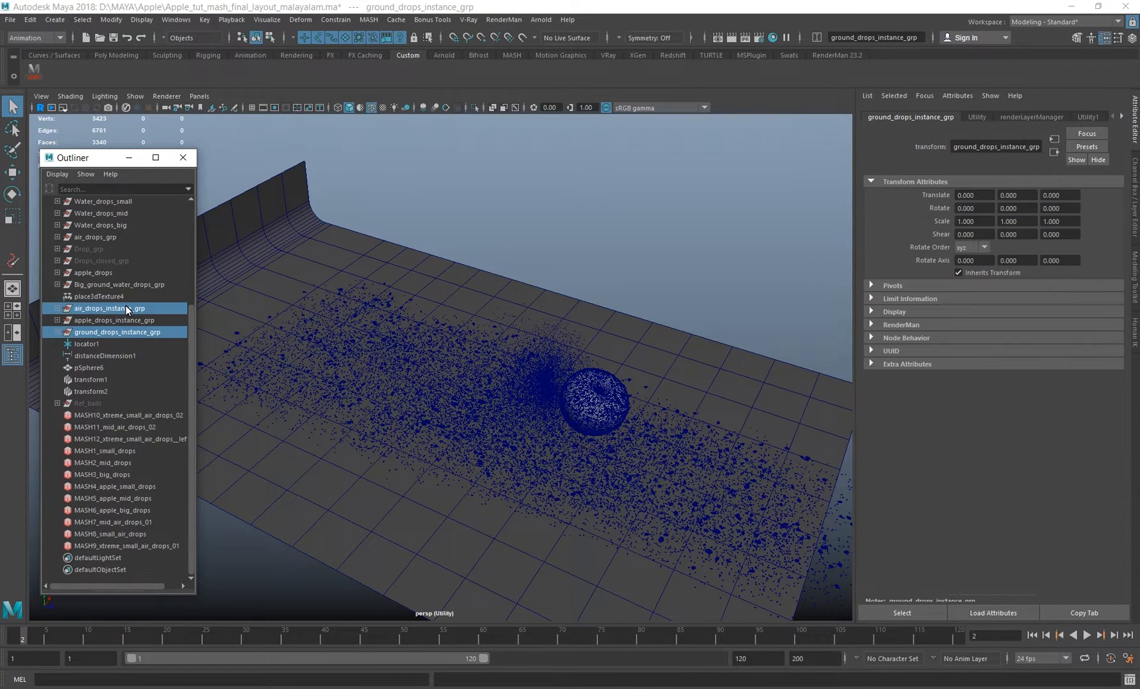
left_click(126, 309, "ctrl")
key("ctrl+h")
left_click_drag(438, 480, 470, 400, "alt")
right_click_drag(471, 397, 636, 446, "alt")
middle_click_drag(636, 446, 517, 359, "alt")
right_click_drag(485, 333, 573, 366, "alt")
middle_click_drag(551, 329, 542, 363, "alt")
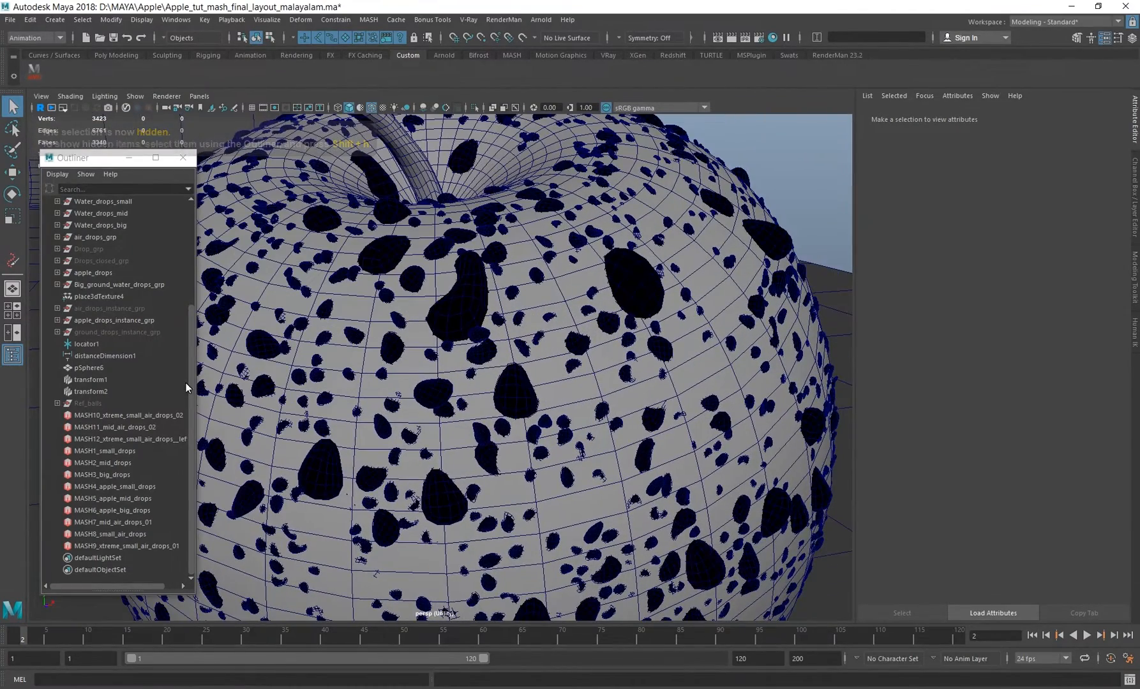
- Expand apple_drops_instance_grp and hide the MASH5_apple_mid_drops and MASH6_apple_big_drops instancers, leaving only the small drops
left_click(57, 321)
left_click_drag(167, 346, 164, 358)
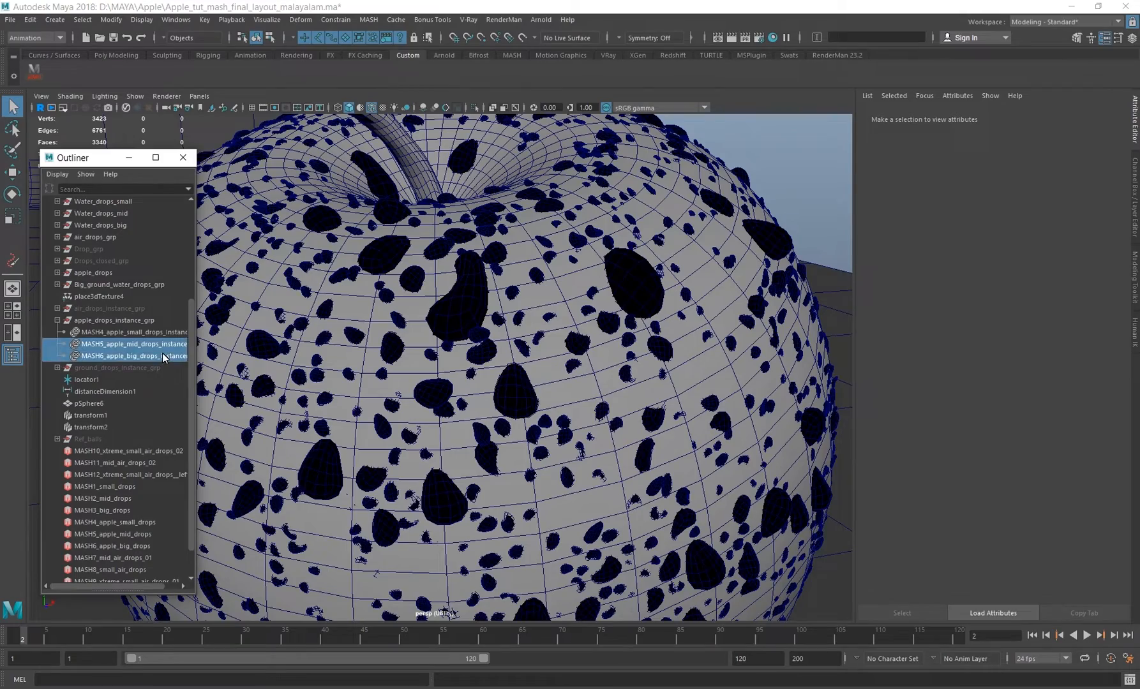
key("ctrl+h")
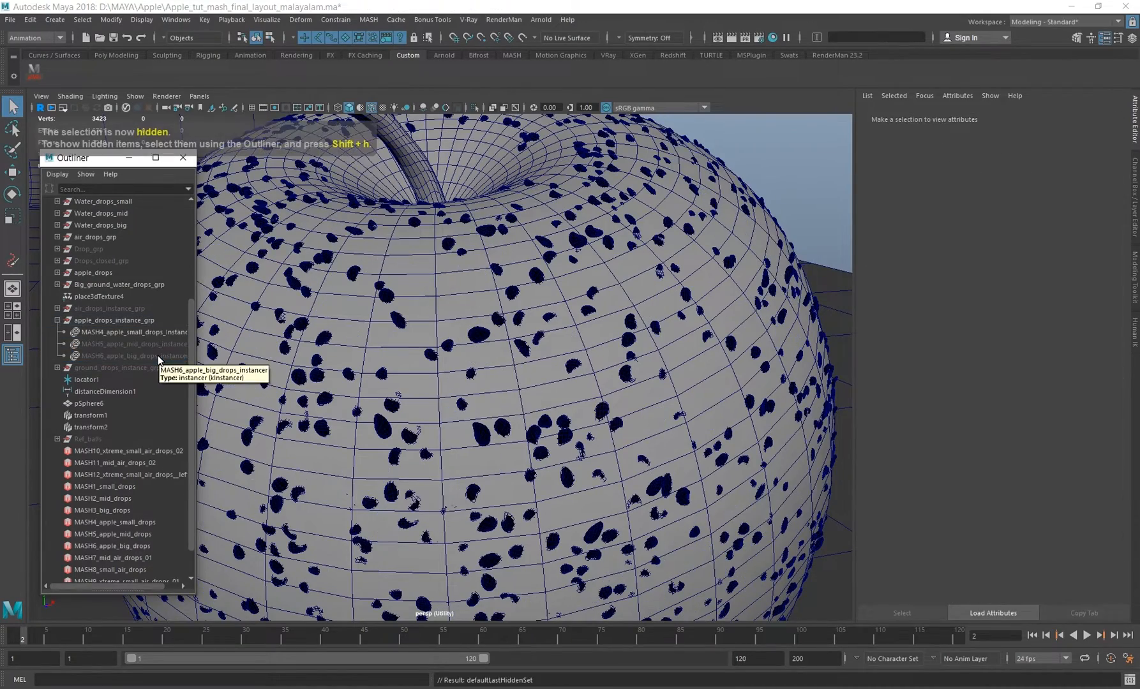
right_click_drag(667, 341, 591, 344, "alt")
left_click_drag(528, 423, 529, 411, "alt")
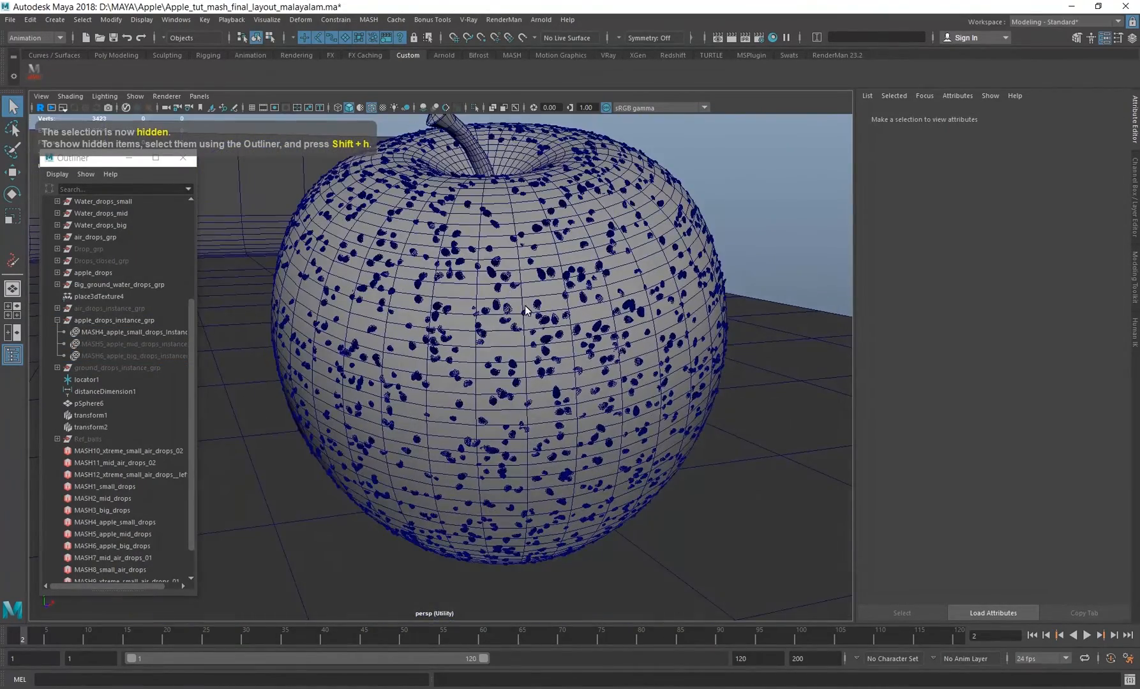
right_click_drag(526, 307, 575, 284, "alt")
middle_click_drag(575, 285, 527, 375, "alt")
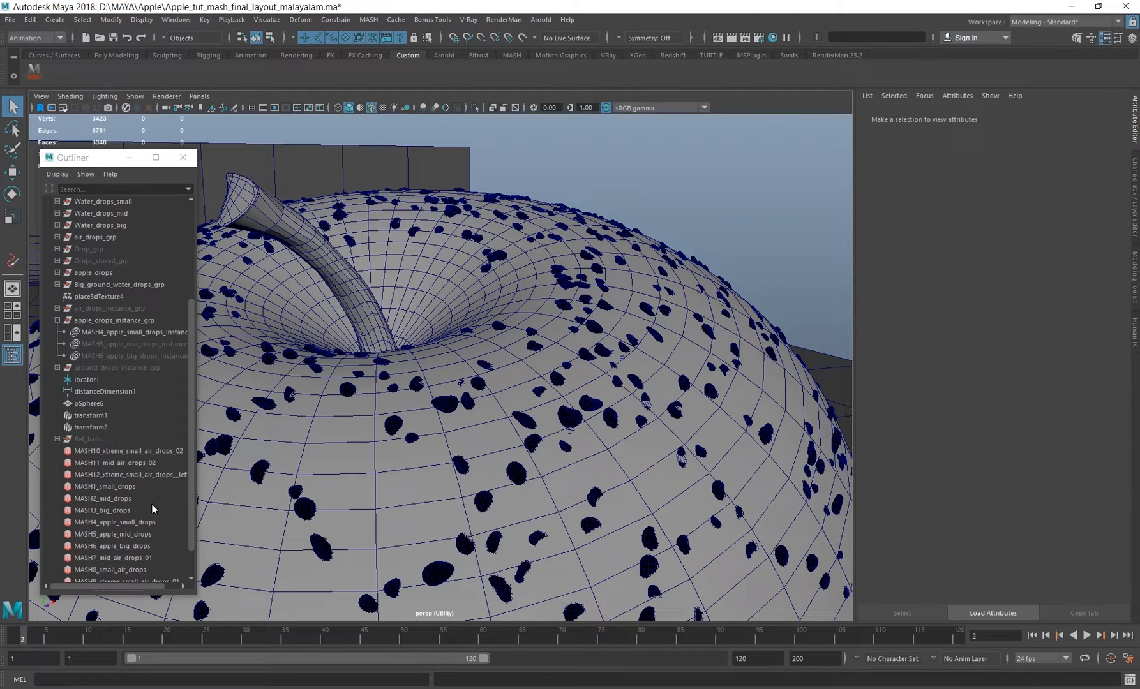
- Examine the Placer, Random, ID and Distribute node settings of the MASH4_apple_small_drops network
left_click(137, 523)
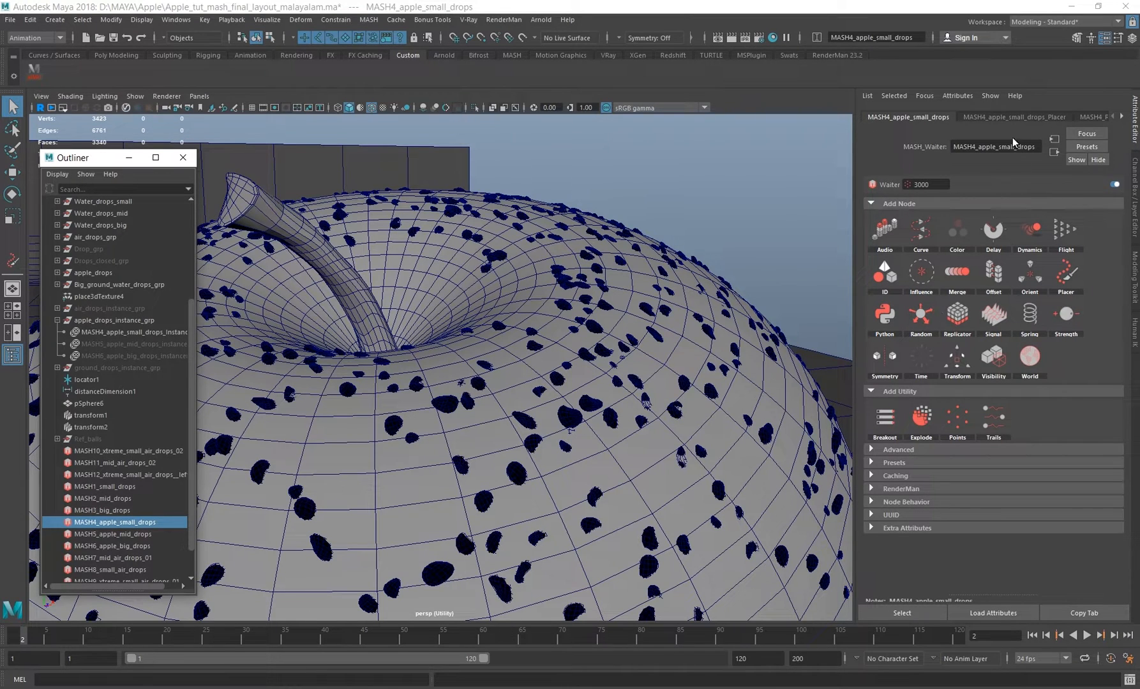
left_click(1013, 119)
left_click(1096, 116)
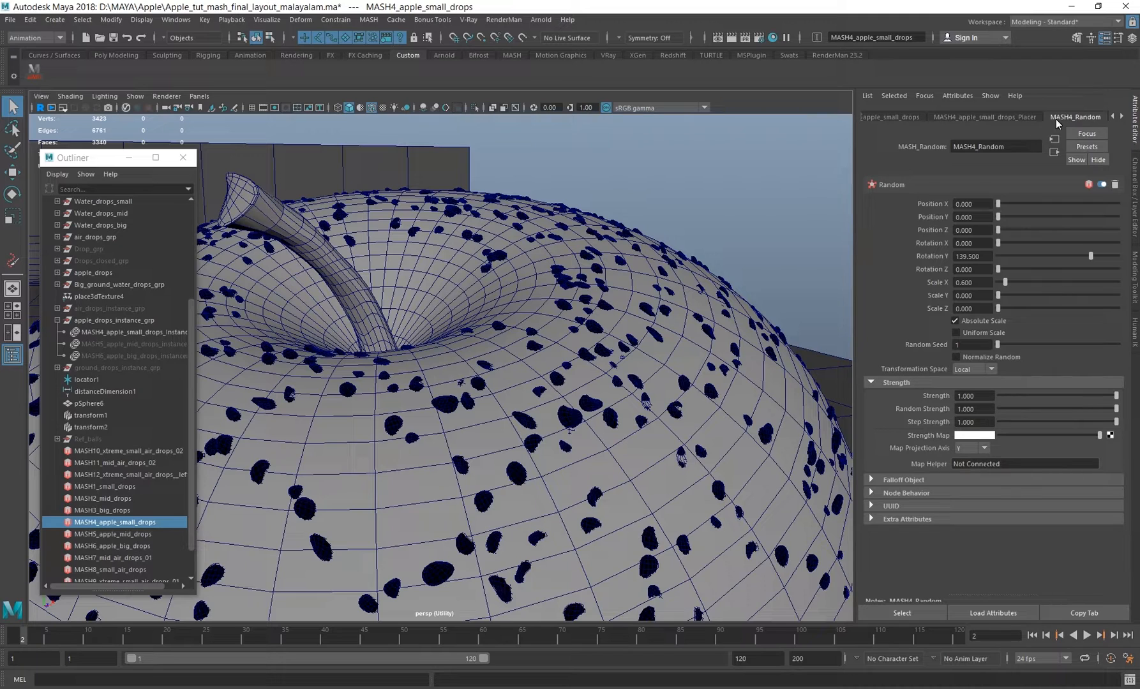
left_click(1122, 116)
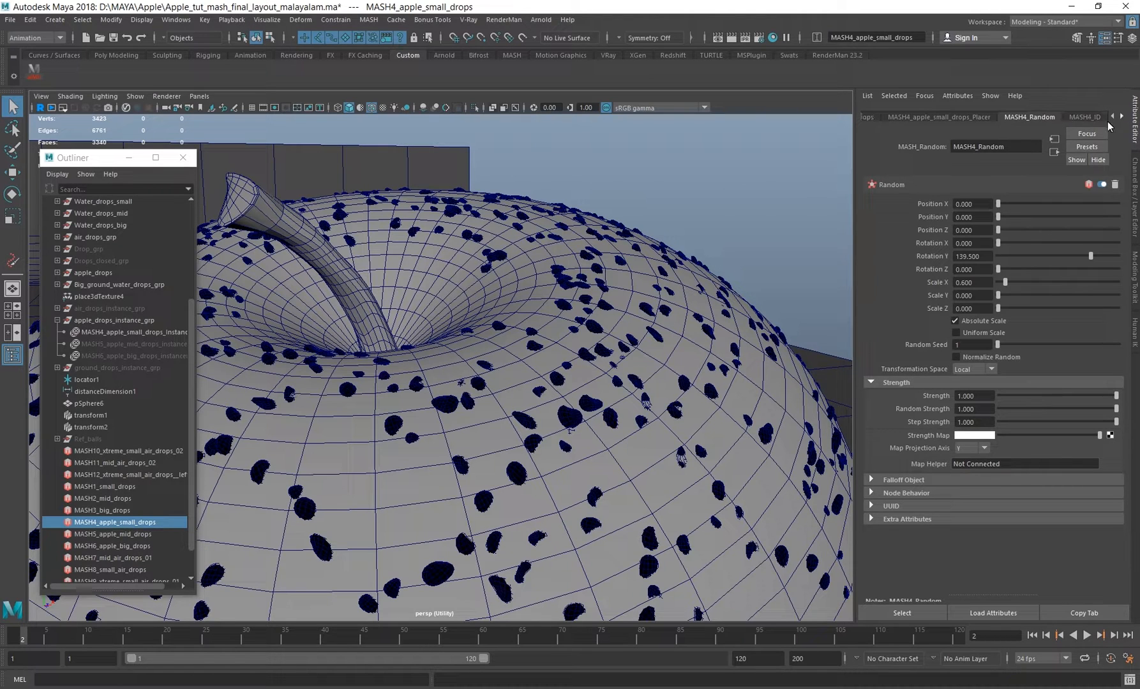
left_click(1120, 119)
left_click(1087, 120)
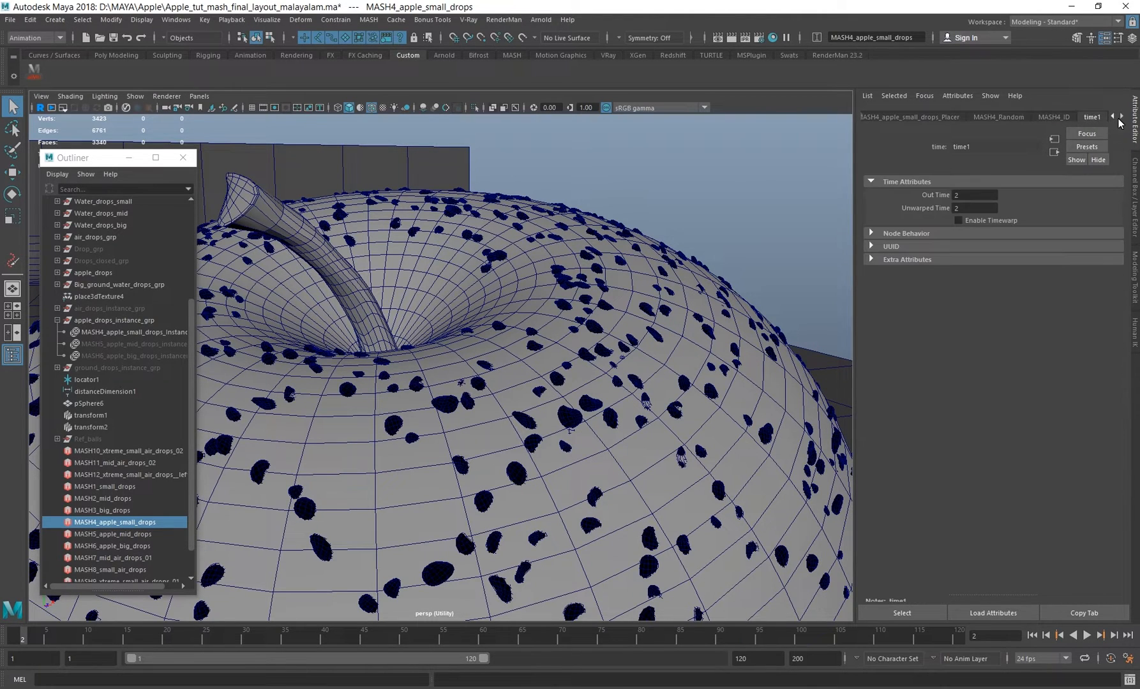
left_click(1120, 117)
left_click(1063, 117)
left_click(1012, 120)
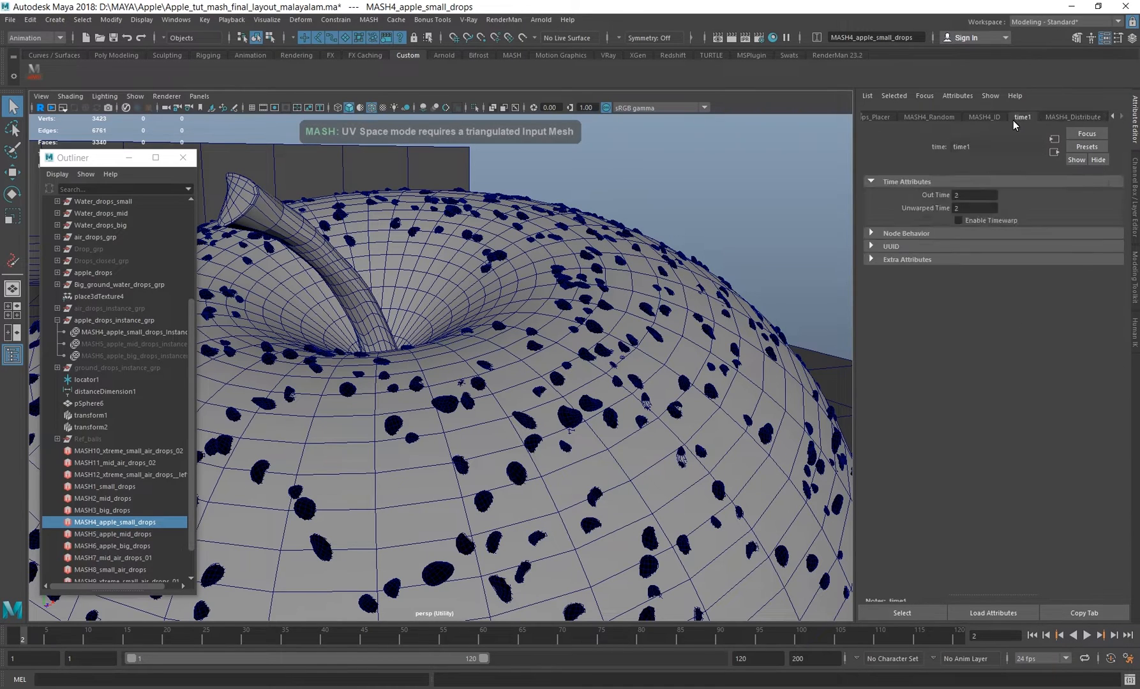
left_click(985, 118)
left_click(878, 117)
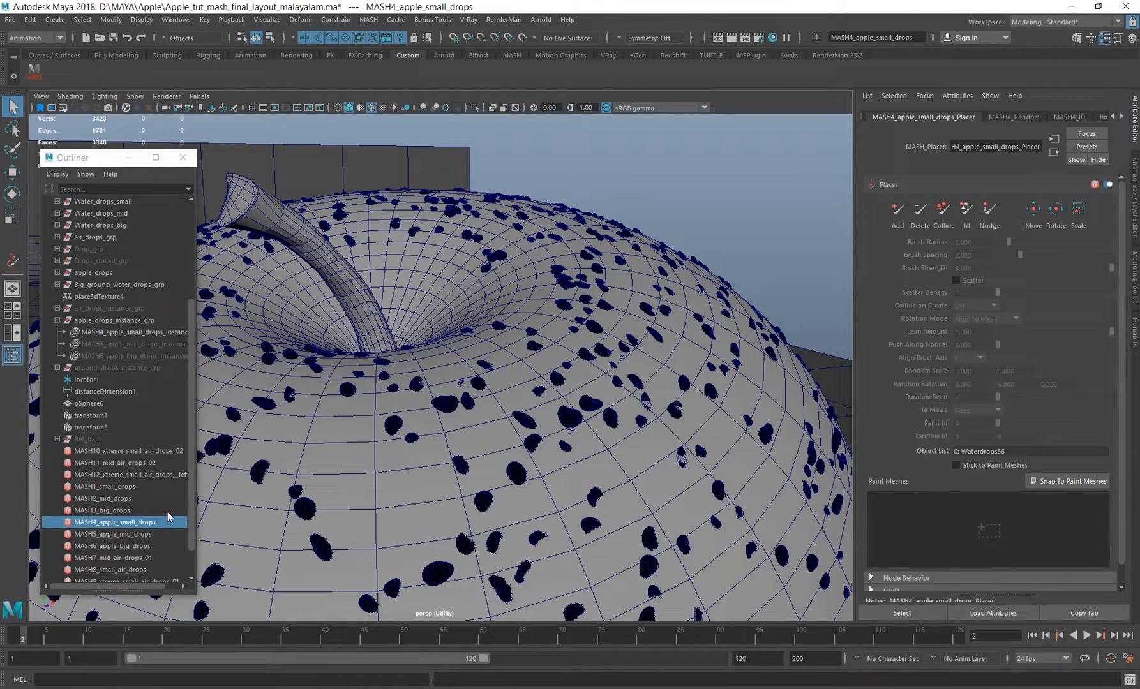
- Unhide the MASH5_apple_mid_drops instancer so the mid drops appear on the apple with the small ones
scroll(566, 380, "down", 10)
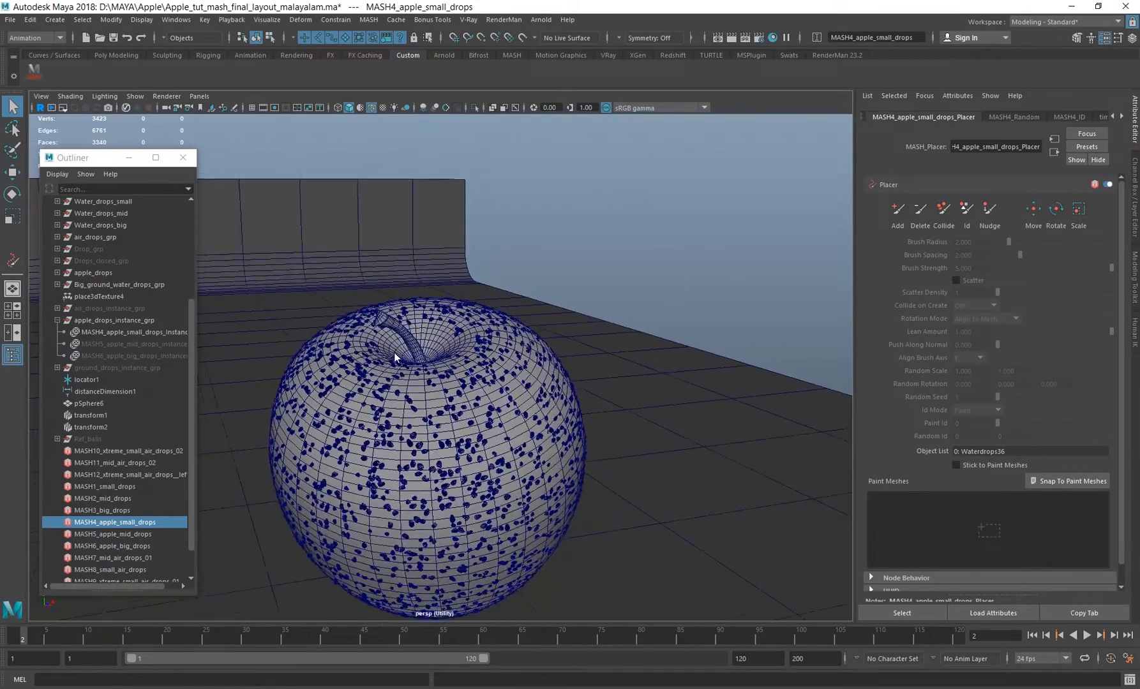
middle_click_drag(479, 377, 577, 385, "alt")
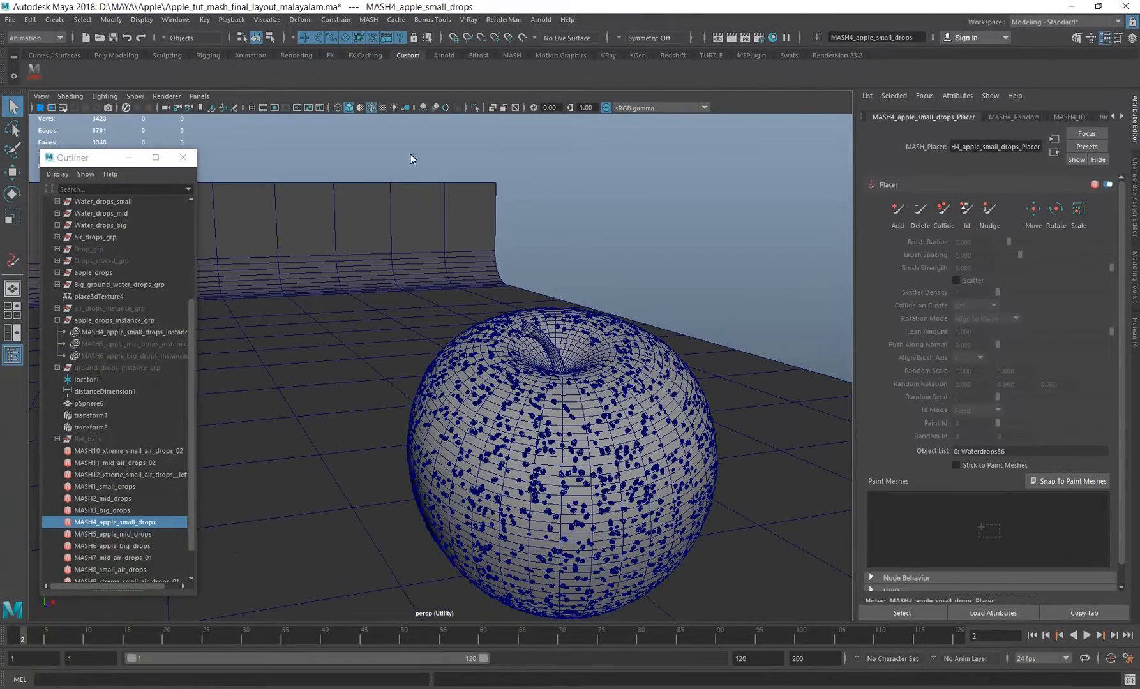
middle_click_drag(519, 419, 519, 385, "alt")
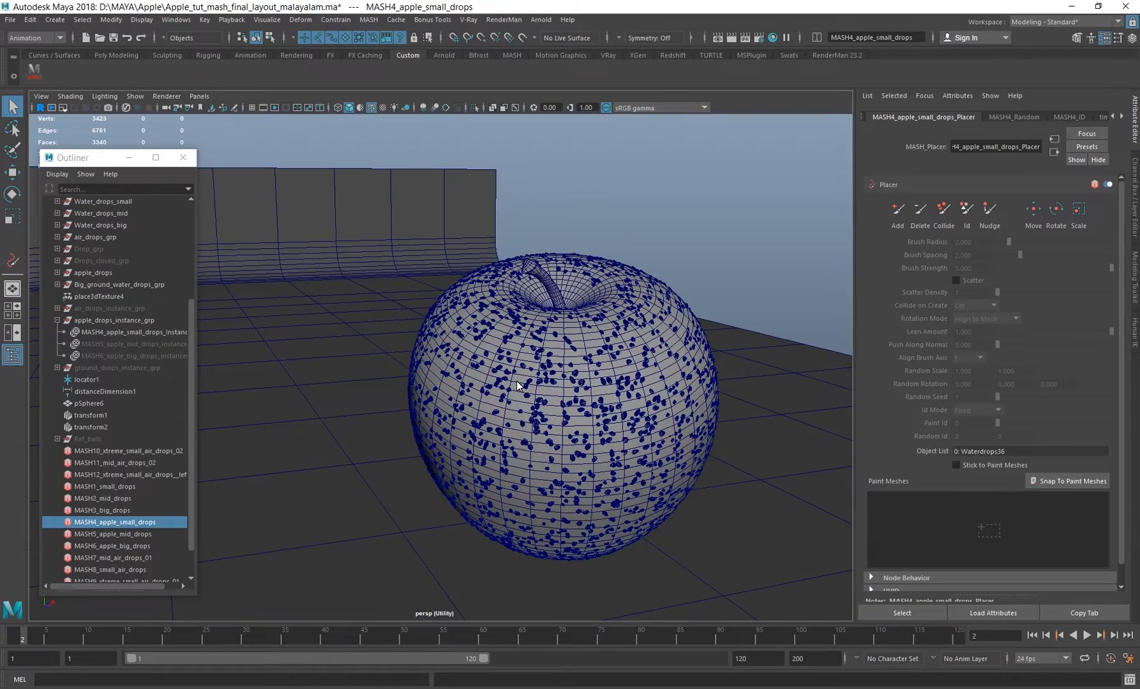
scroll(517, 373, "up", 6)
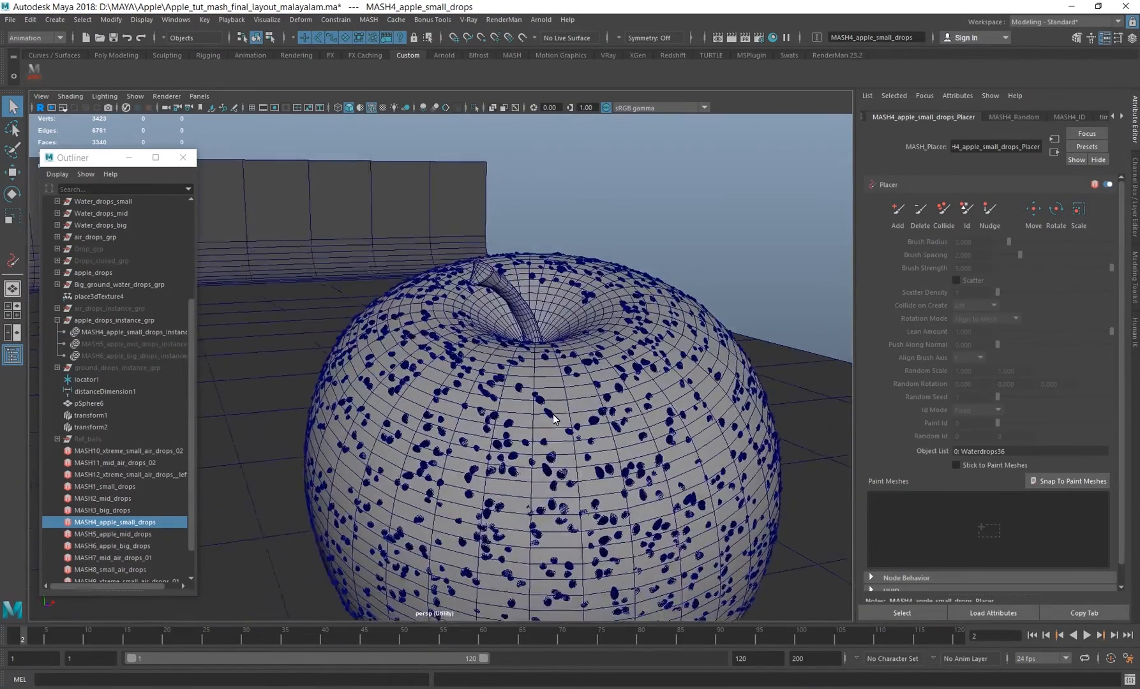
left_click(132, 344)
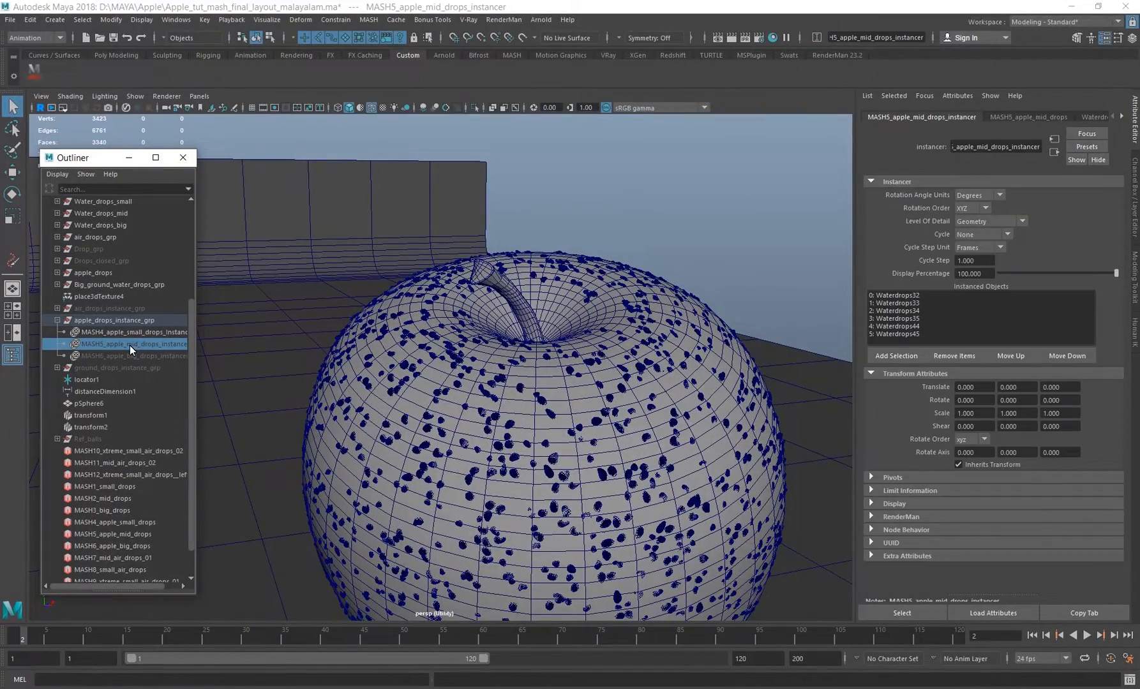
key("f")
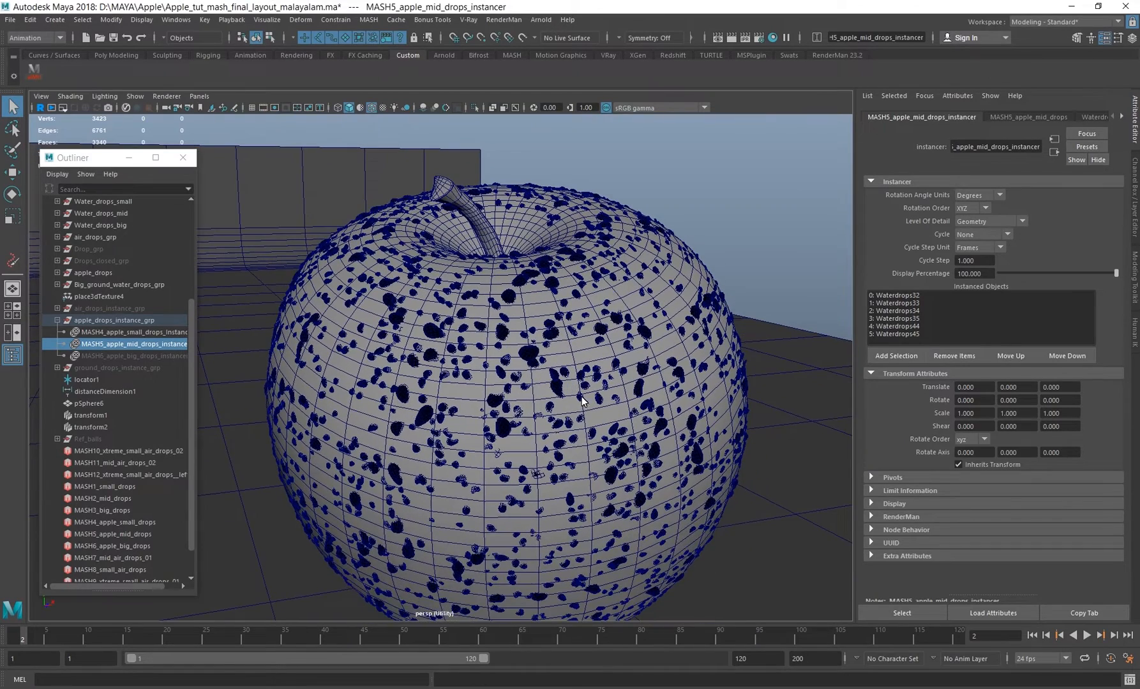
- Check the number of points in the Distribute nodes of MASH4_apple_small_drops, MASH5_apple_mid_drops and MASH6_apple_big_drops
left_click(135, 334)
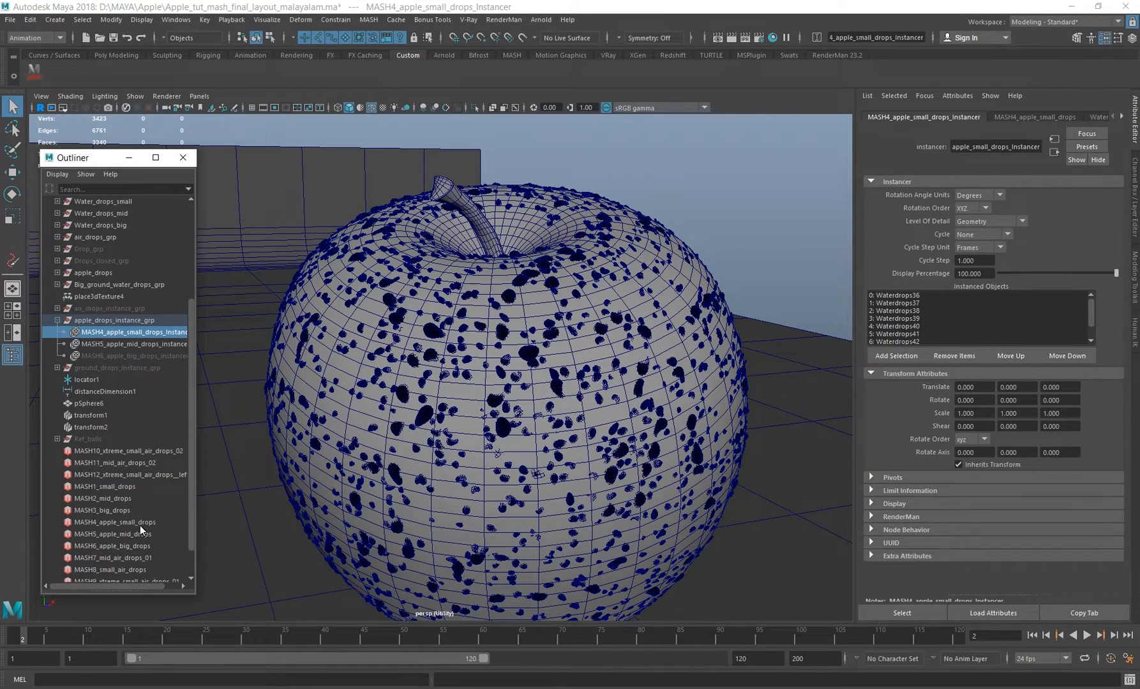
left_click(140, 524)
left_click(1087, 118)
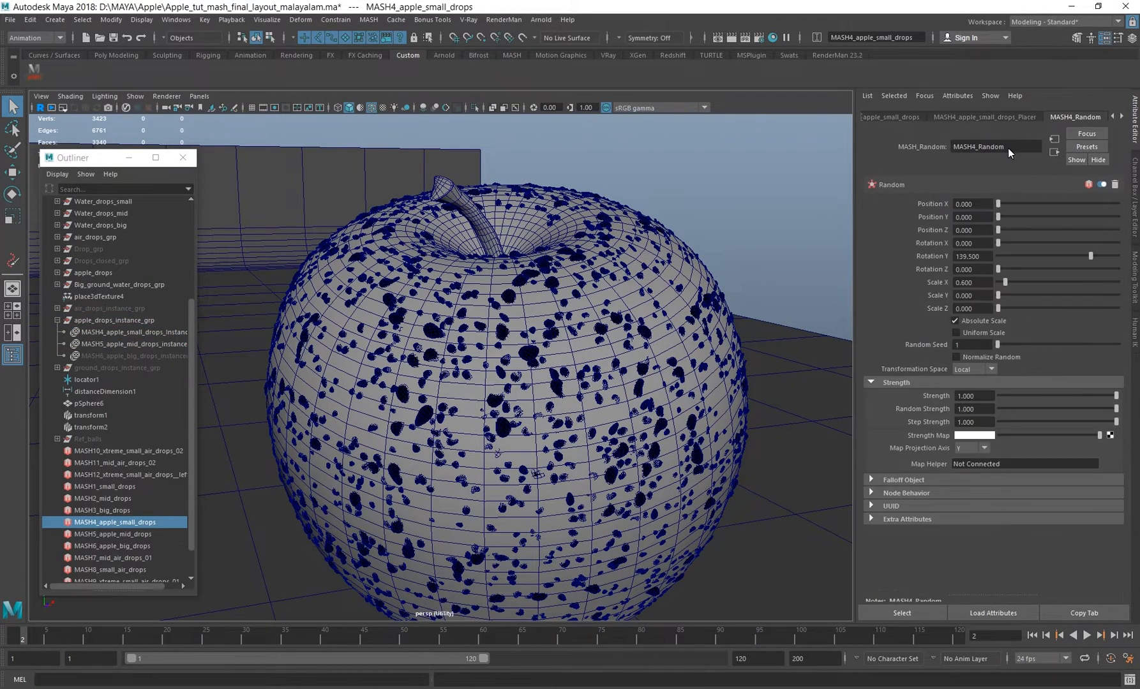
scroll(1094, 119, "down", 3)
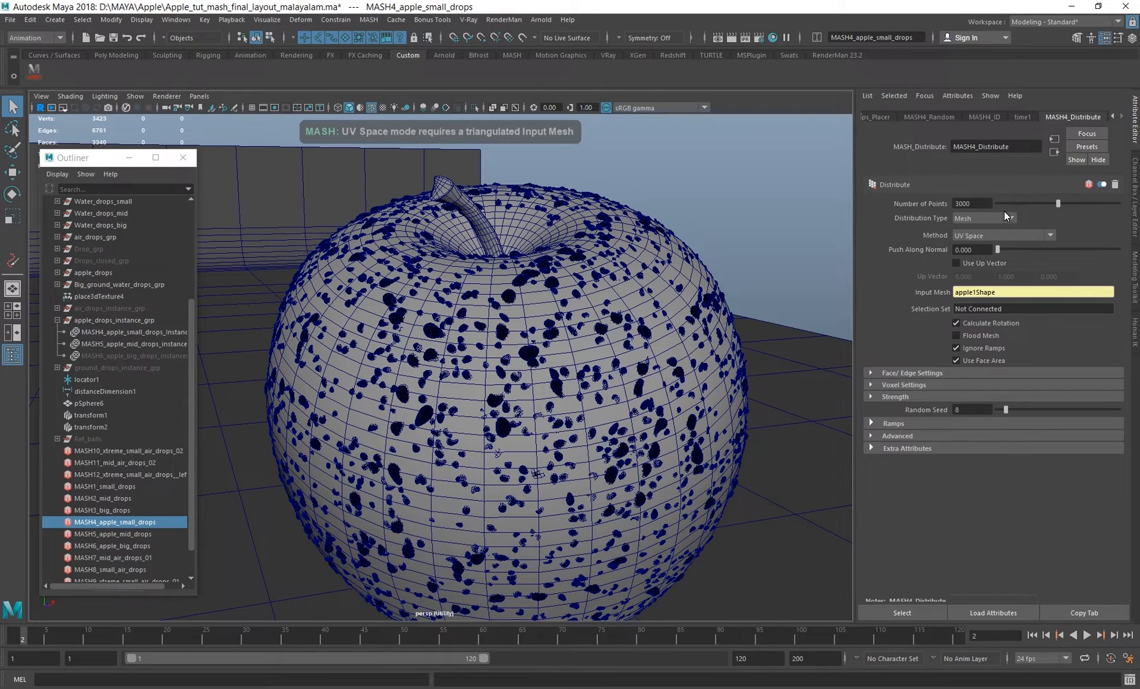
left_click(980, 203)
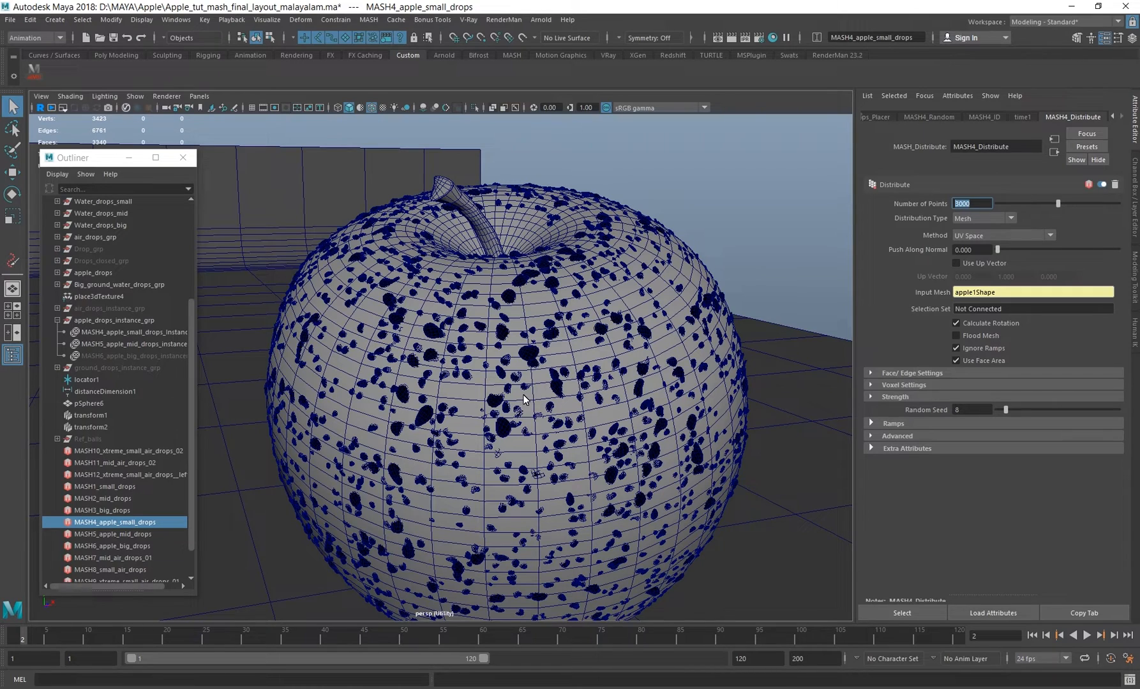
left_click(129, 536)
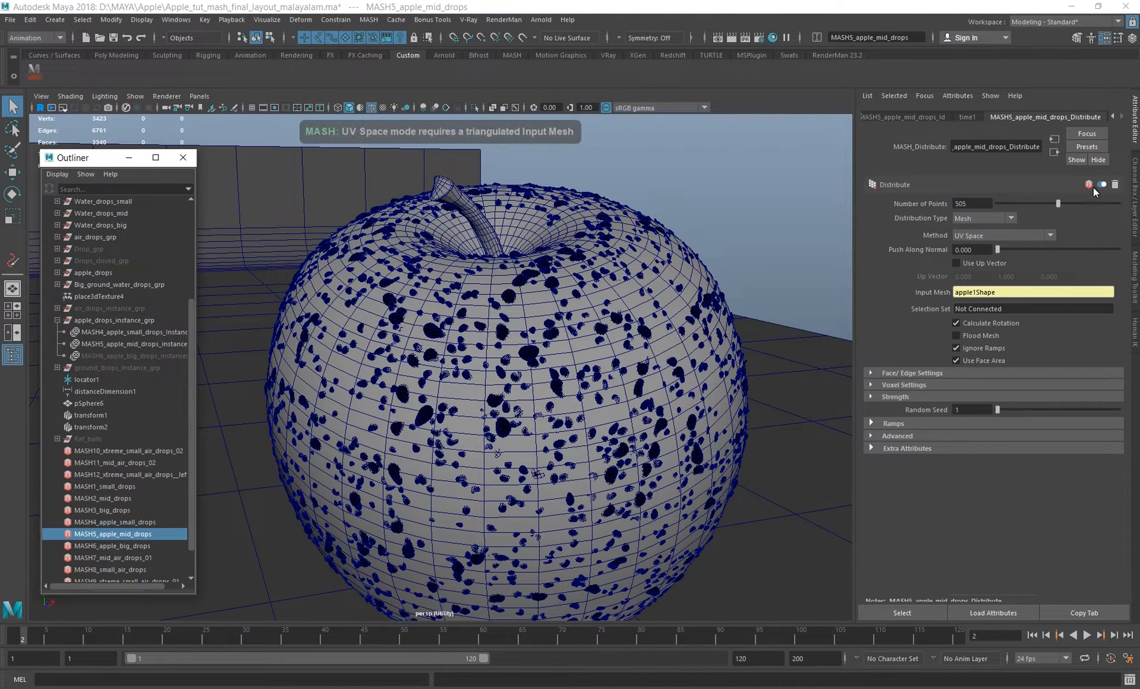
left_click(113, 546)
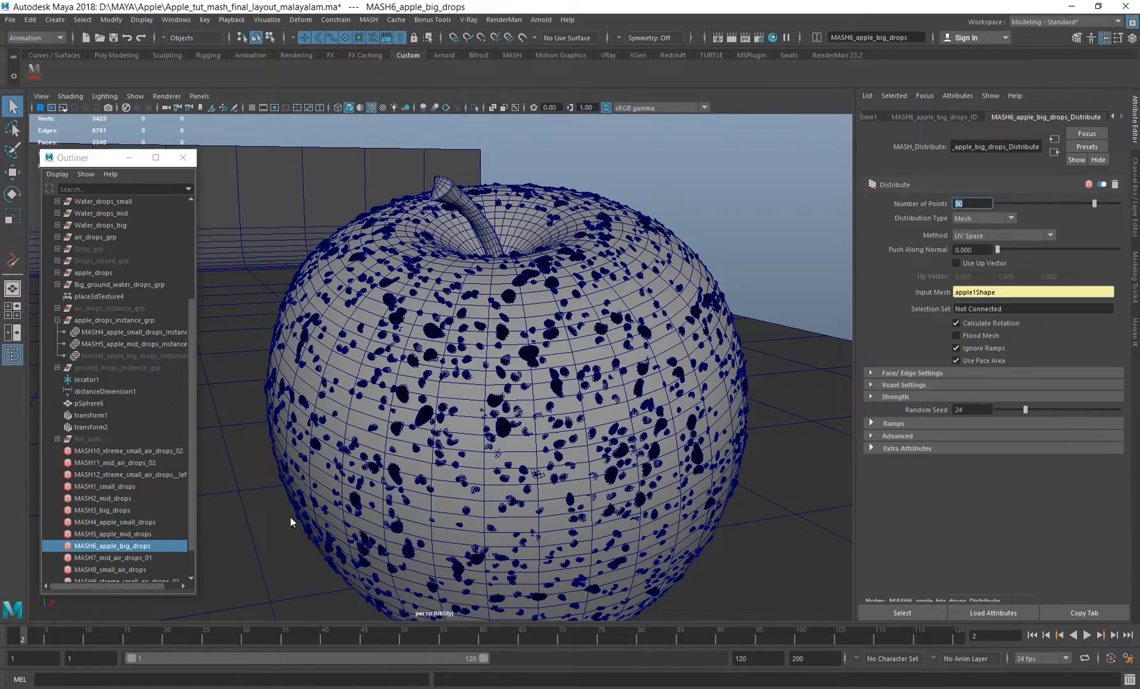
- Unhide the MASH6_apple_big_drops instancer and view all three drop sizes on the apple
left_click(147, 356)
key("shift+h")
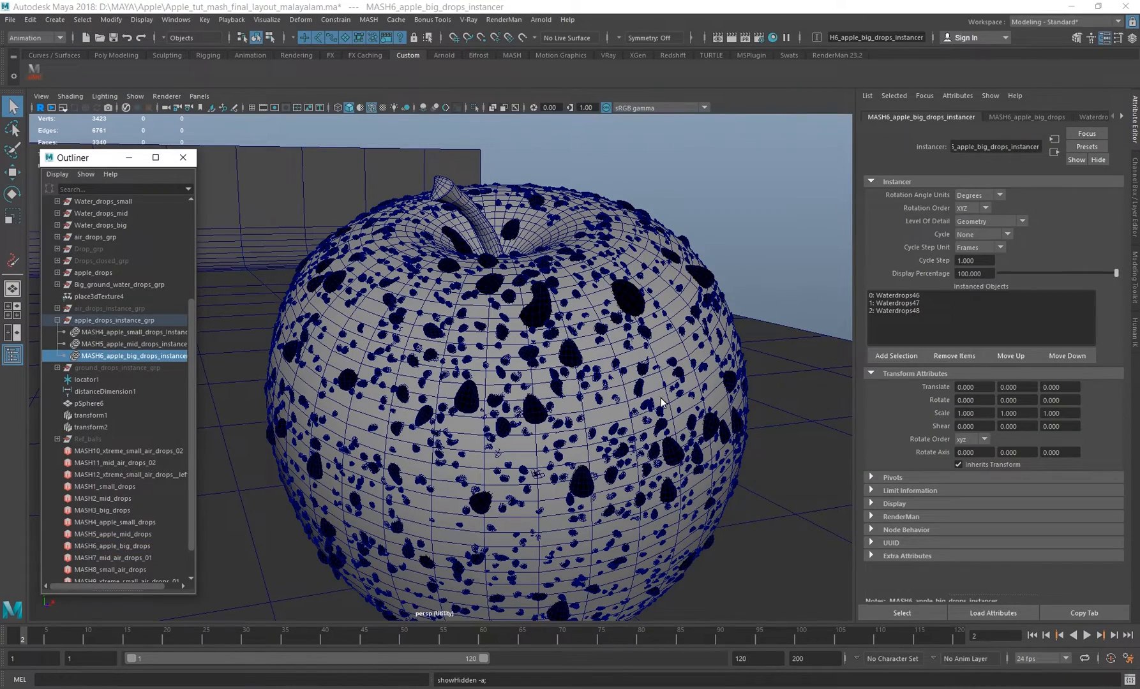
left_click_drag(535, 404, 512, 397, "alt")
middle_click_drag(468, 357, 524, 366, "alt")
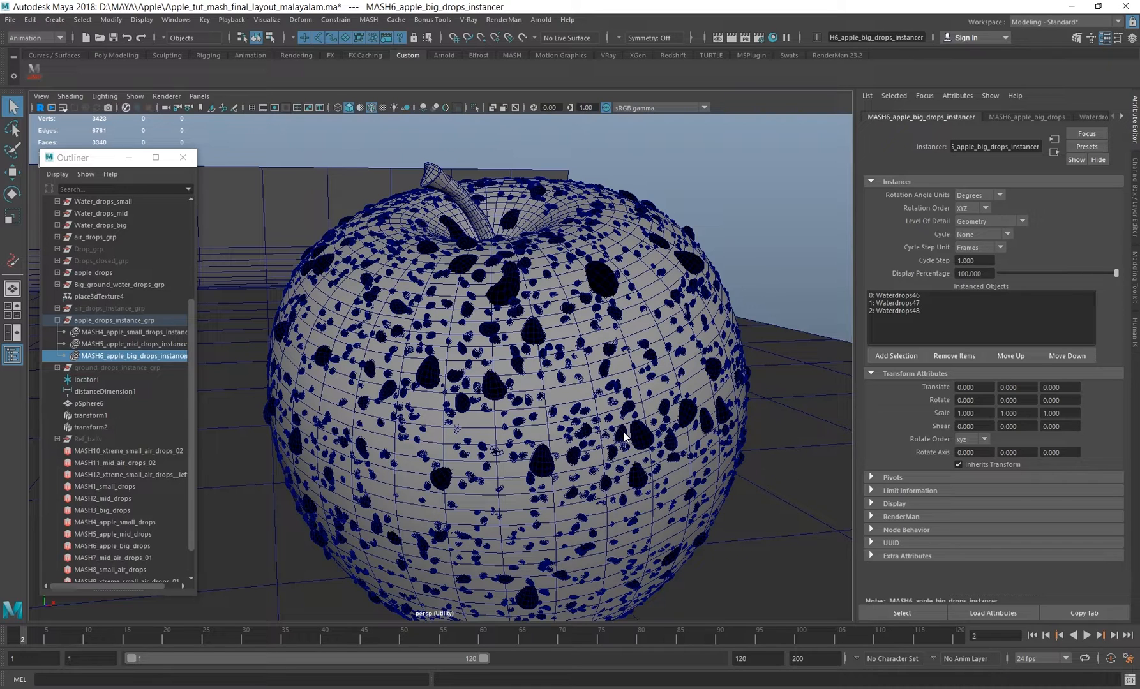
- Look through camera1 to see the apple with its drops in the render frame
left_click(199, 96)
mouse_move(251, 109)
left_click(340, 114)
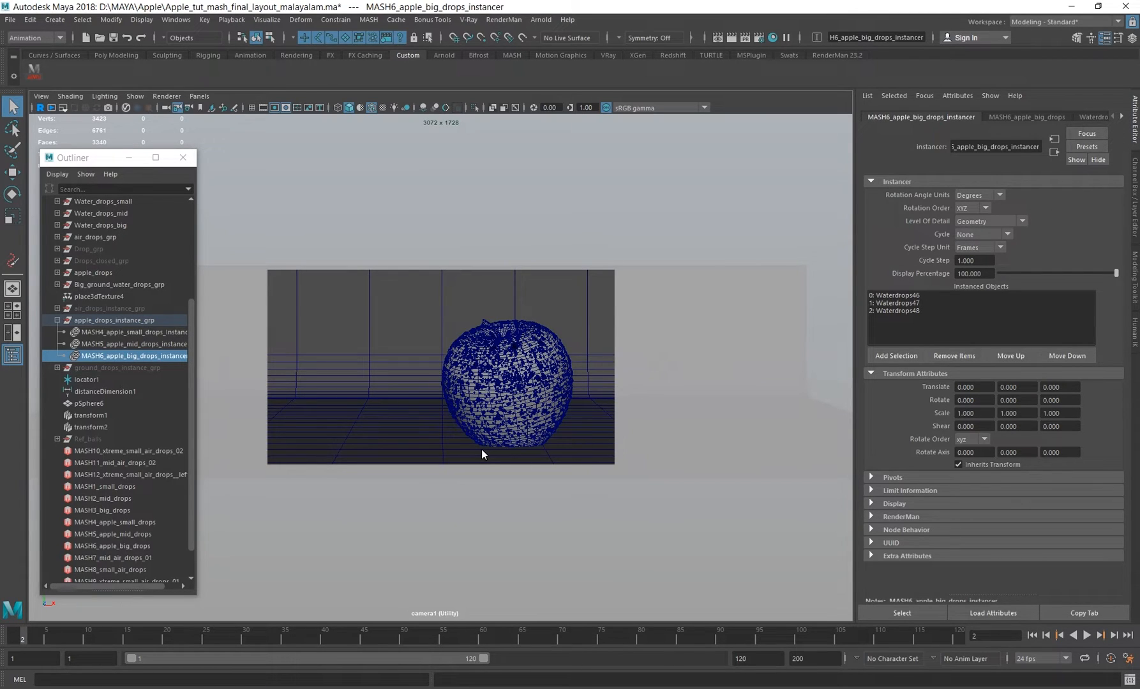
- Collapse apple_drops_instance_grp and unhide ground_drops_instance_grp so the drops appear on the ground
left_click(57, 320)
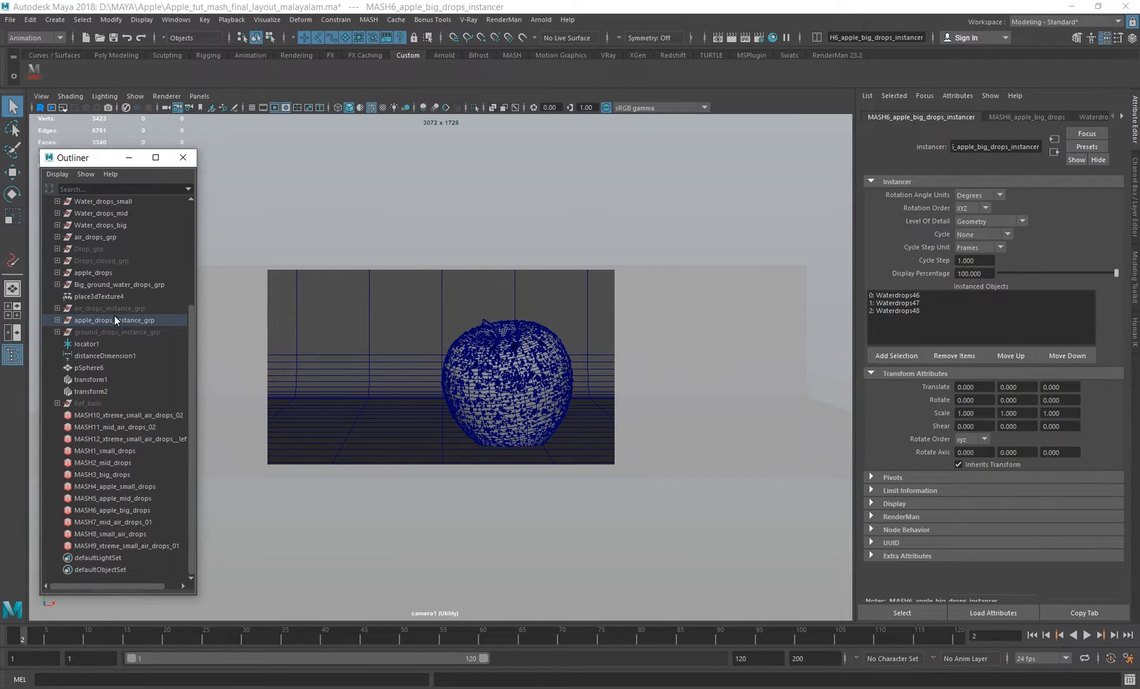
left_click(92, 309)
left_click(121, 331)
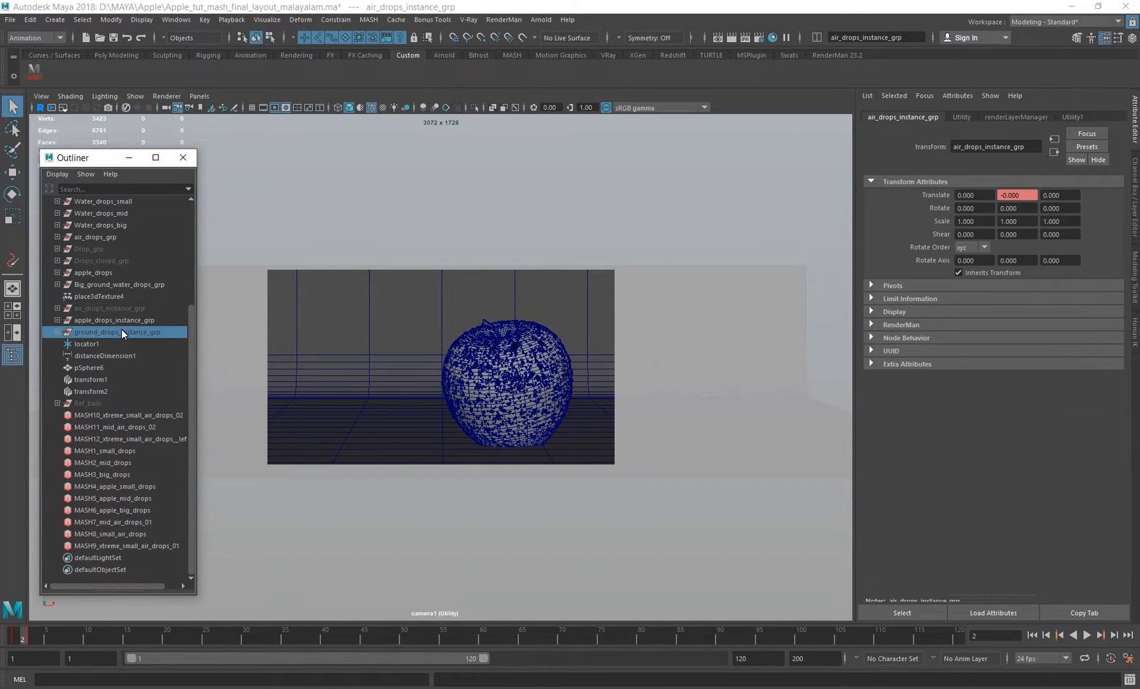
key("shift+h")
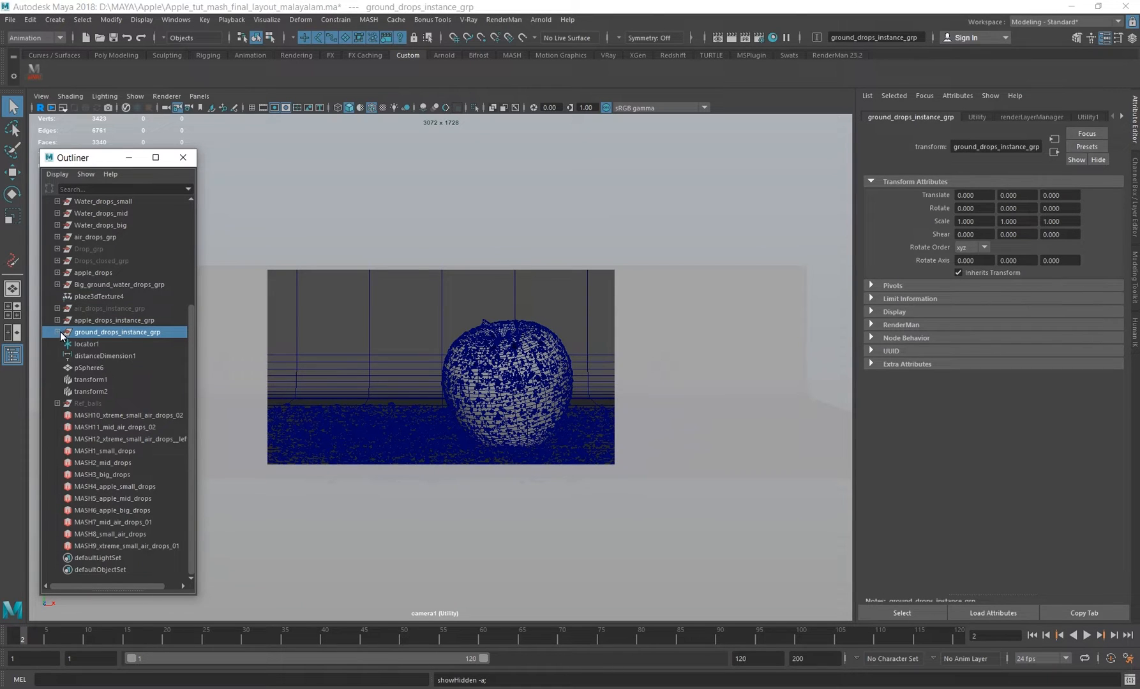
- Examine the instanced objects of the MASH1_small_drops and MASH2_mid_drops instancers inside ground_drops_instance_grp
left_click(58, 332)
left_click(128, 344)
scroll(119, 313, "up", 3)
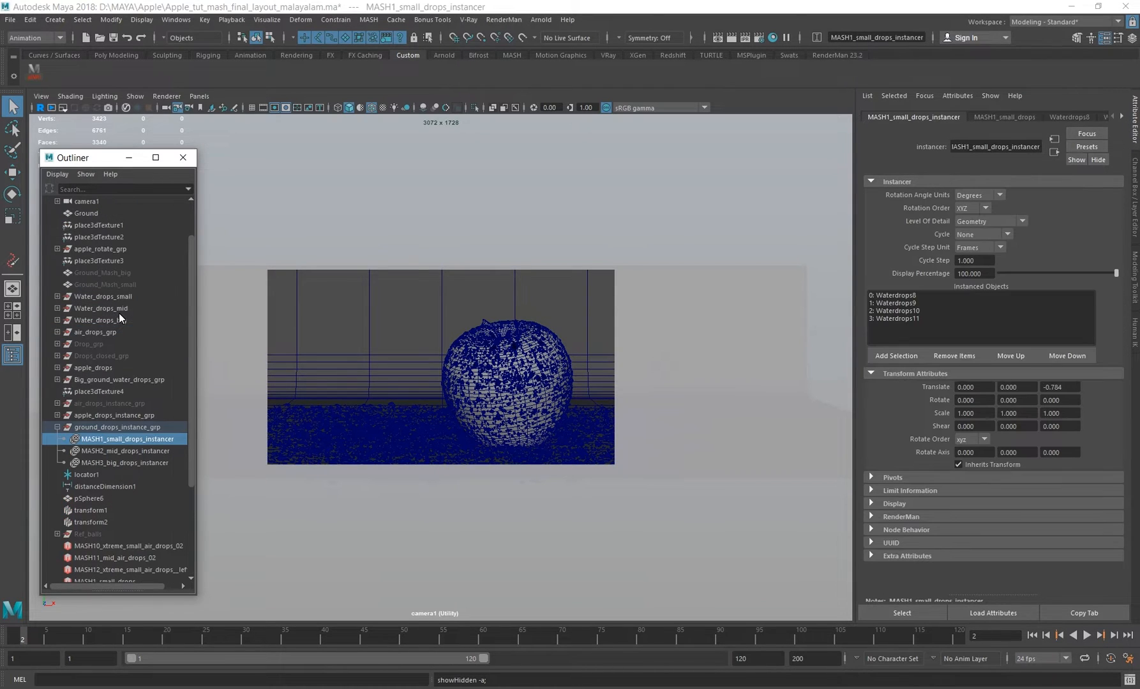
left_click(128, 451)
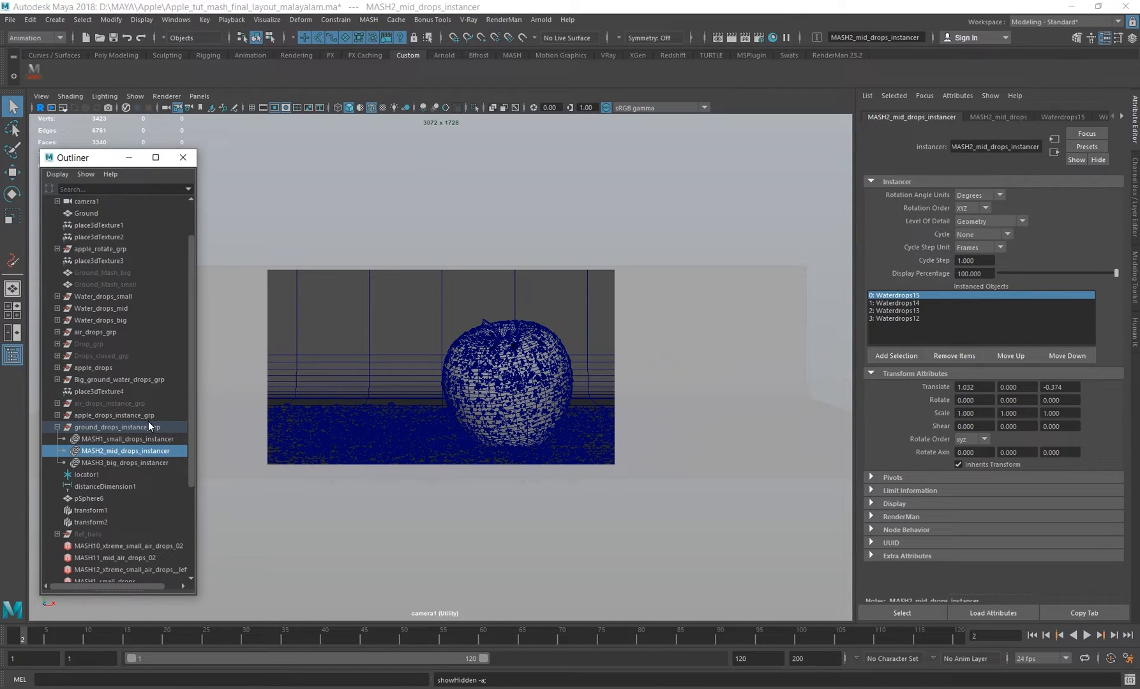
- Expand Big_ground_water_drops_grp and check the transform values of its spheres
left_click(57, 380)
left_click(97, 392)
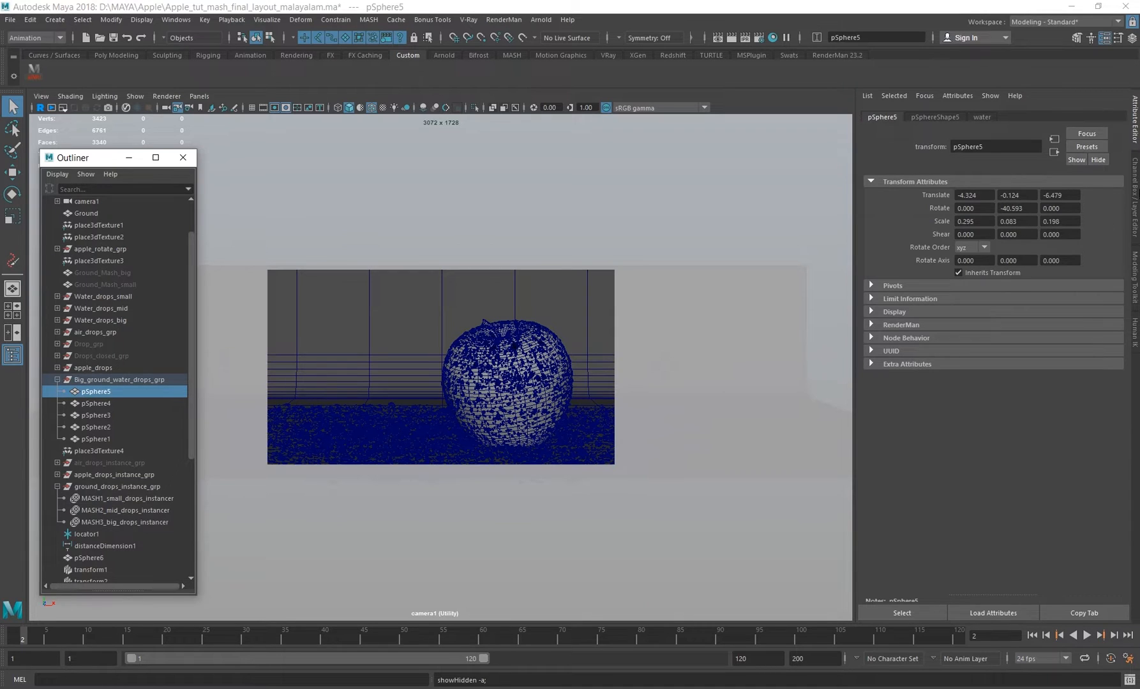
key("ctrl+a")
- Check the scale values of the four source meshes Waterdrops8 to Waterdrops11 in the Water_drops_small group
left_click(58, 296)
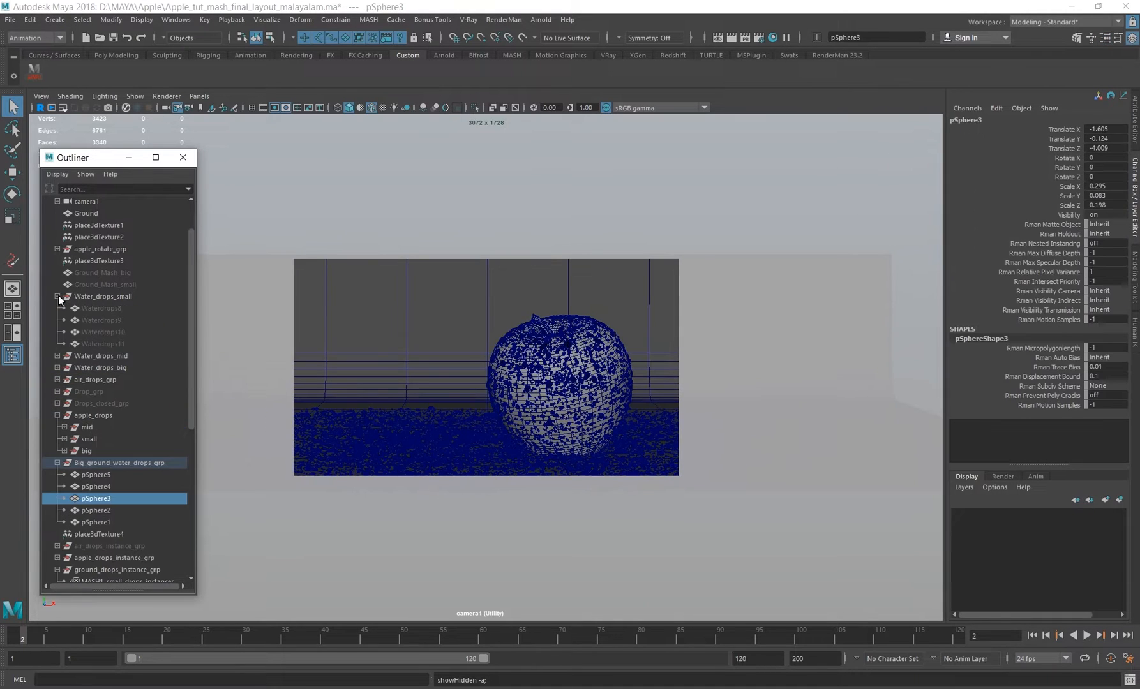
left_click(102, 308)
left_click(102, 321)
left_click(101, 332)
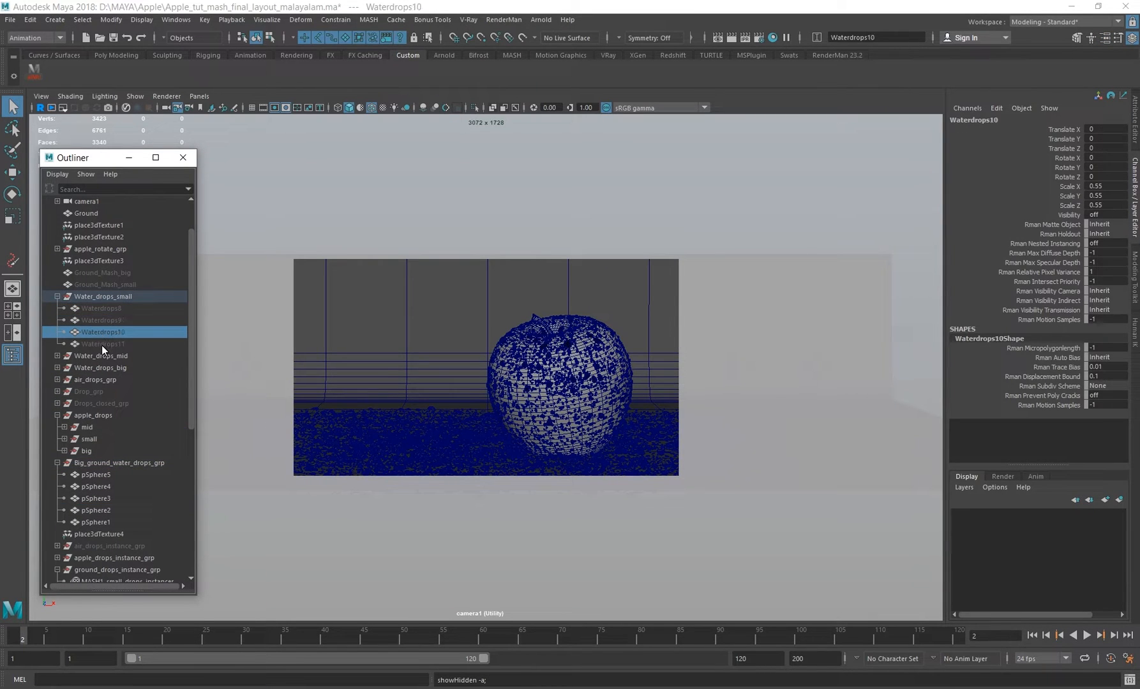
left_click(102, 344)
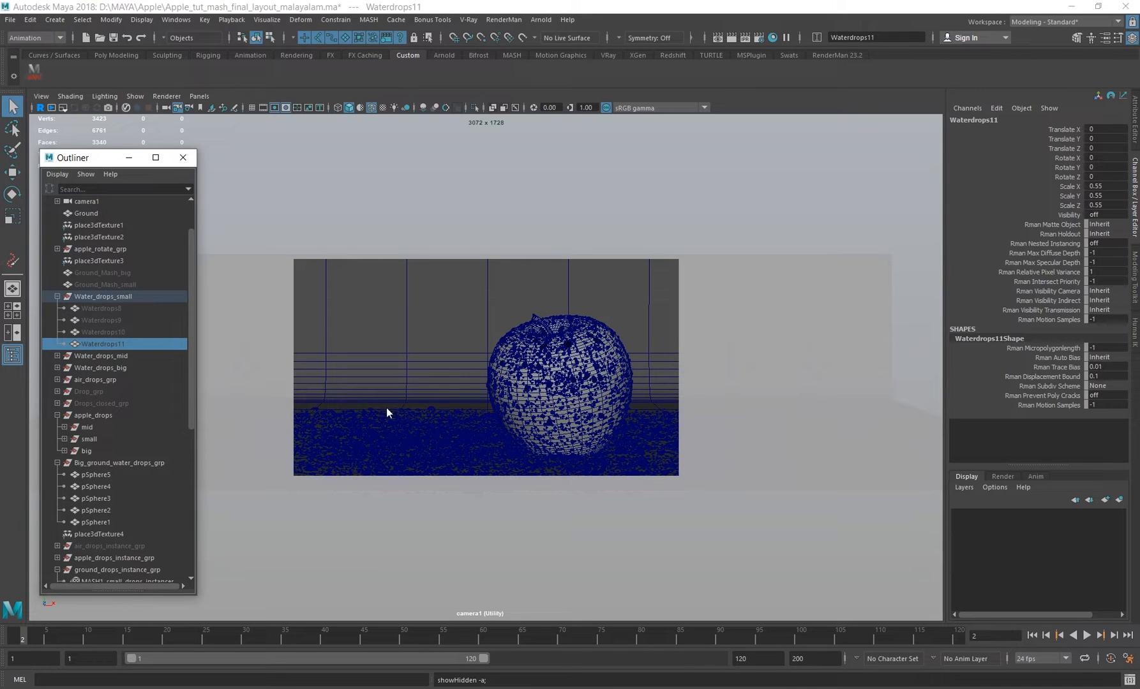
- Compare the scale values of the drop meshes in the mid, small and big groups under apple_drops
left_click(92, 417)
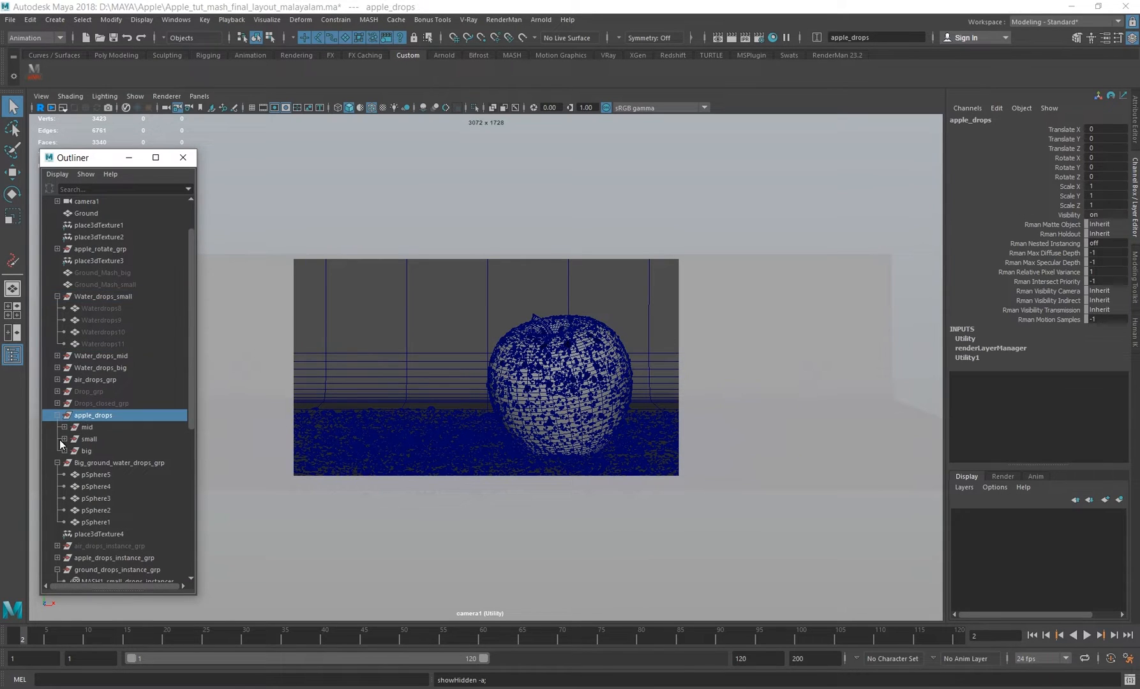
left_click(64, 427)
left_click(118, 475)
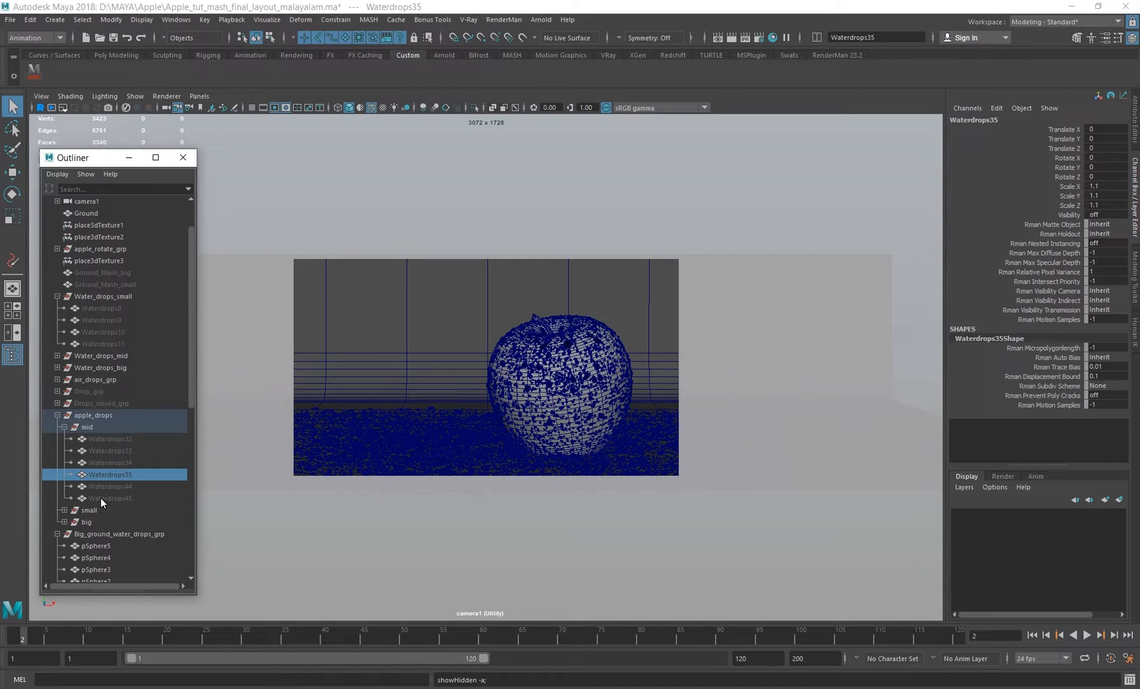
left_click(65, 511)
left_click(114, 523)
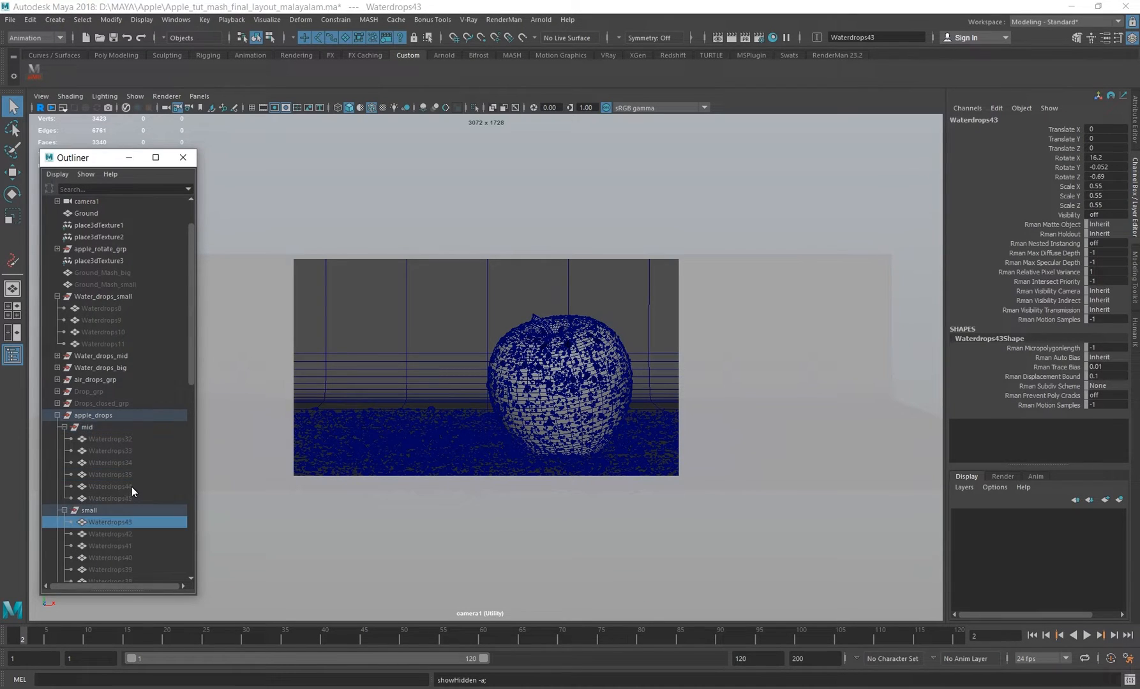
scroll(125, 466, "down", 8)
scroll(105, 408, "up", 3)
left_click(116, 357)
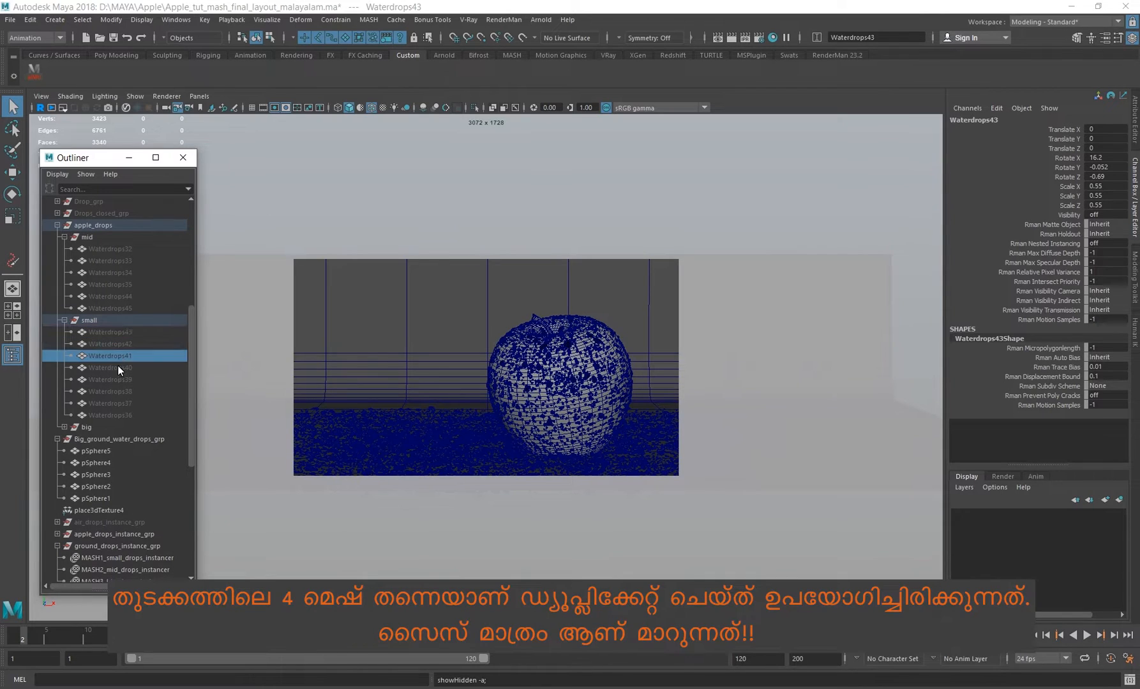
left_click(118, 379)
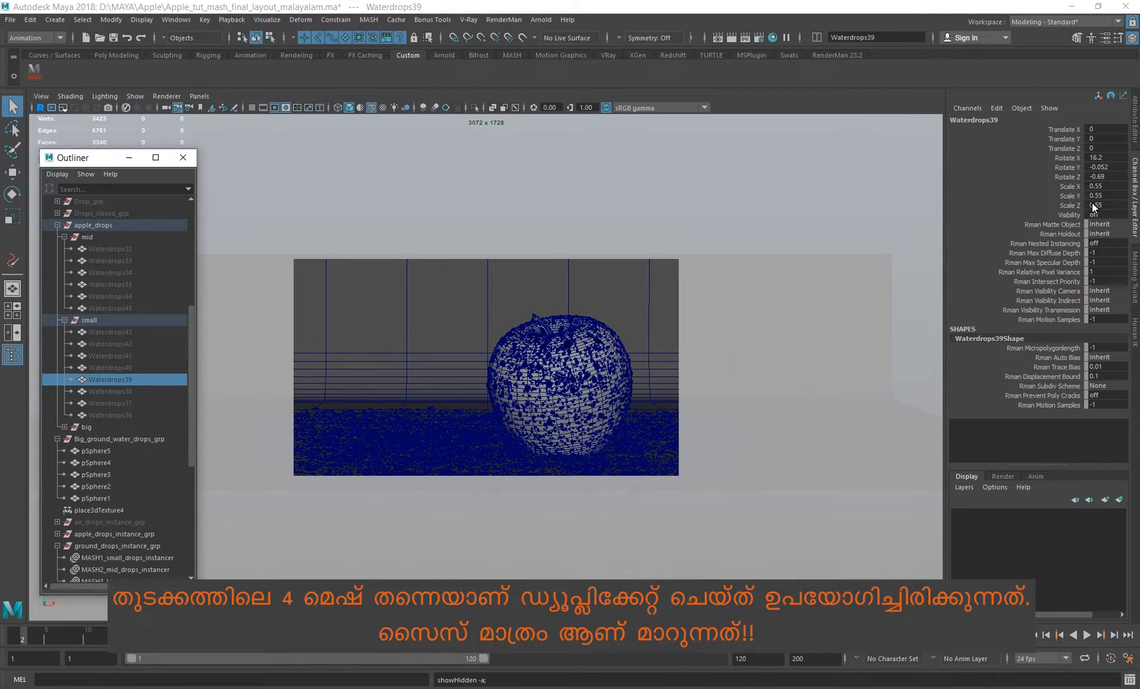
left_click(65, 427)
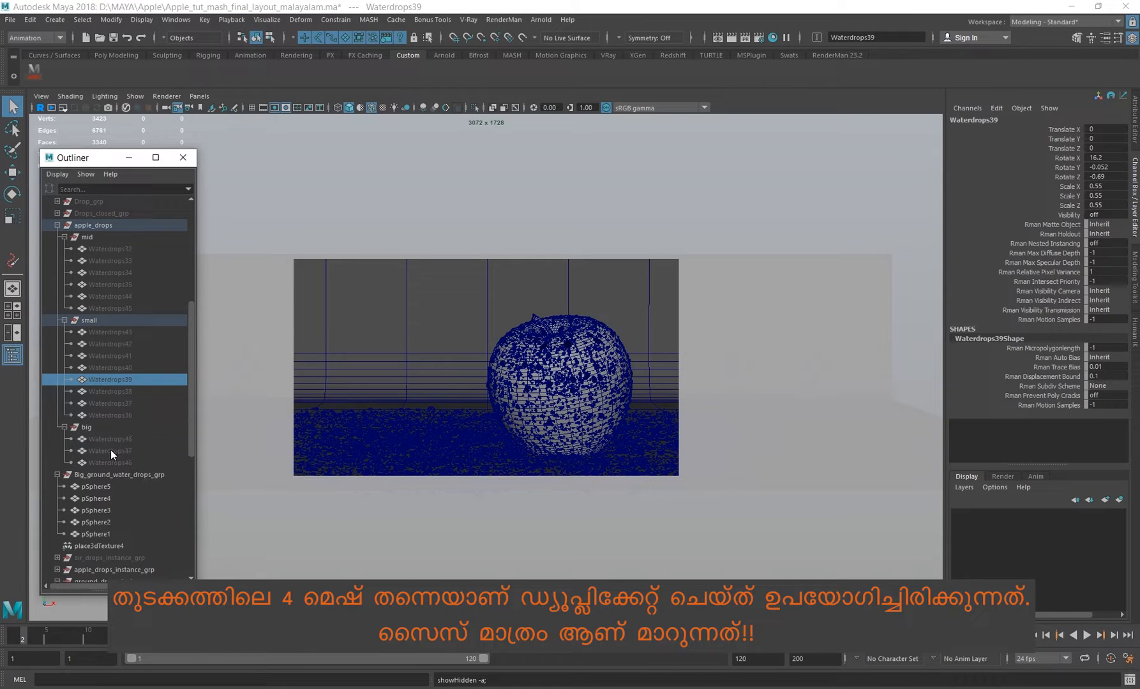
left_click(111, 450)
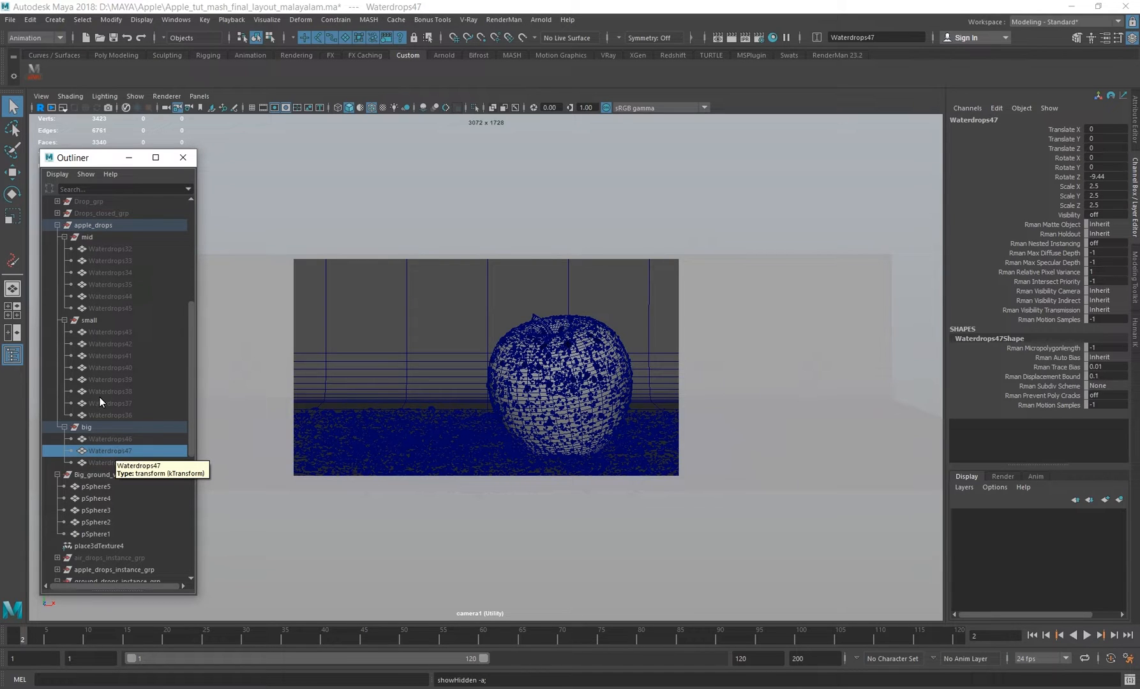
- Collapse the big, small and mid subgroups and the apple_drops group in the Outliner
left_click(63, 427)
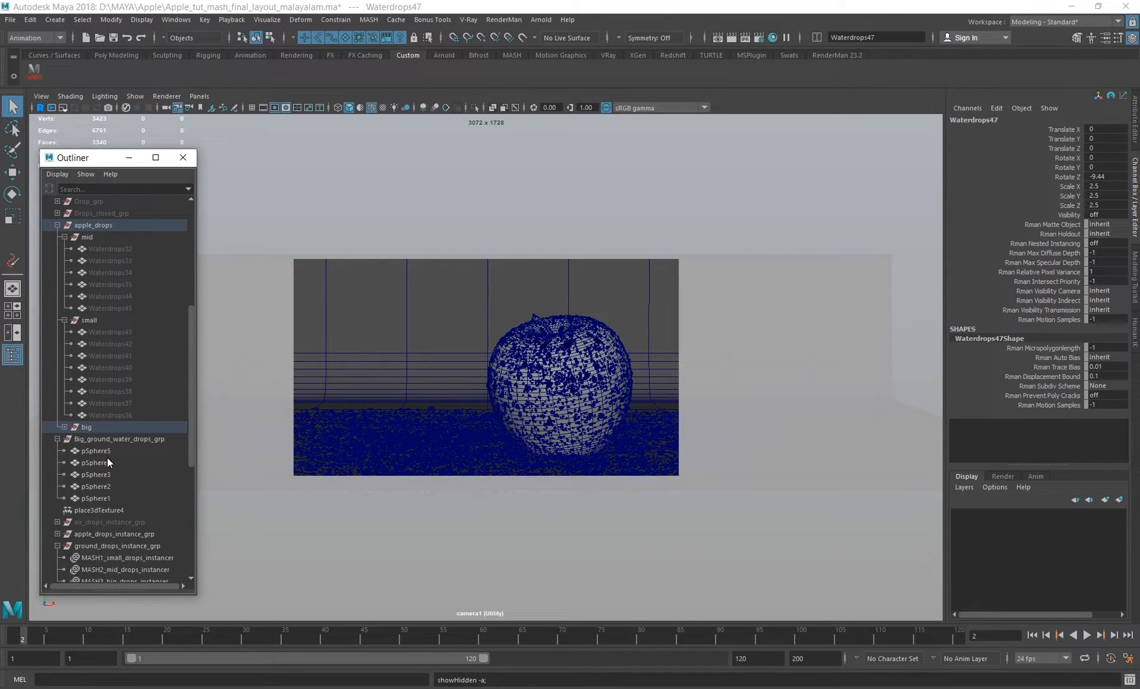
left_click(64, 320)
left_click(64, 237)
scroll(96, 326, "up", 3)
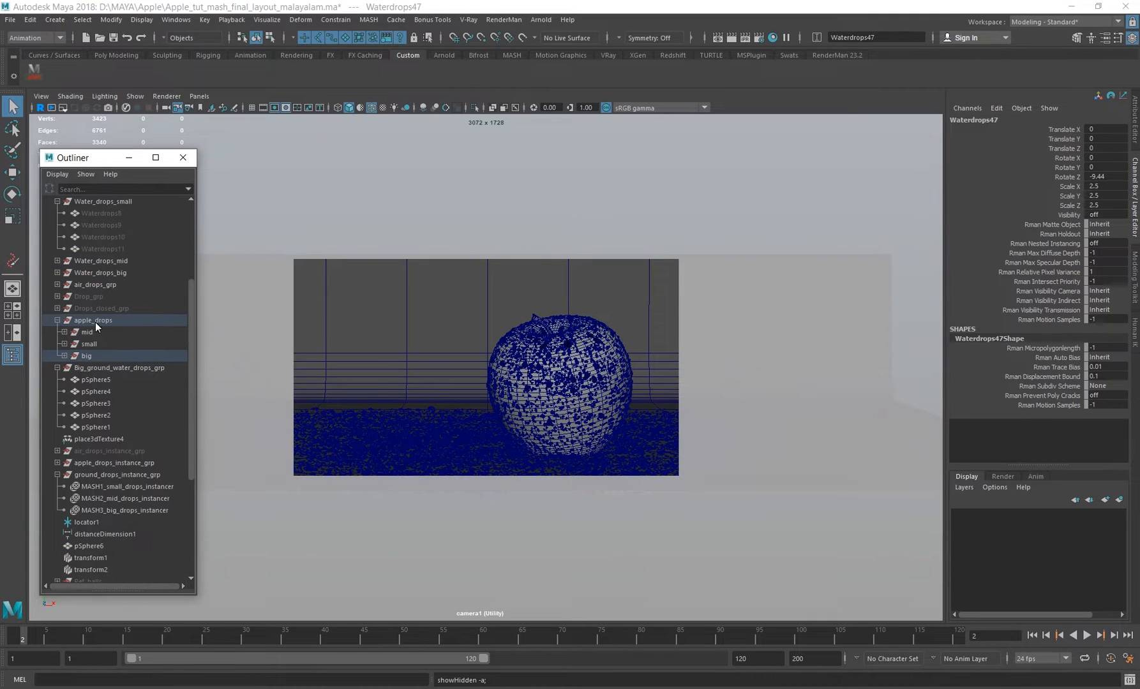
left_click(58, 320)
scroll(75, 320, "up", 4)
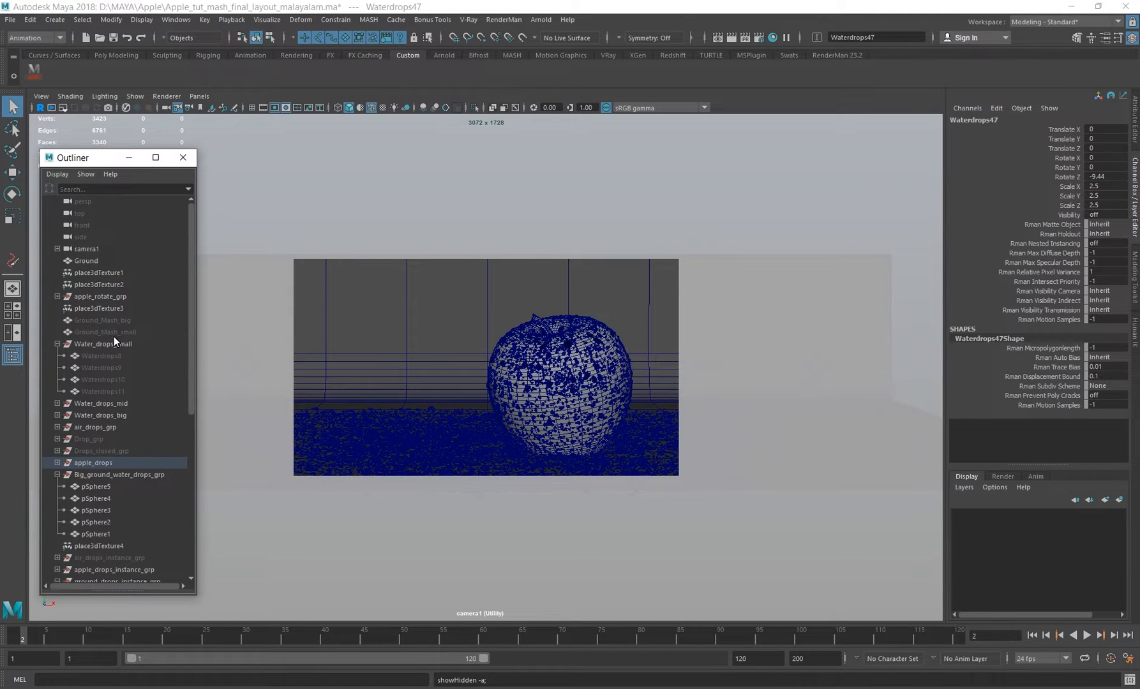
- Check the scale of Waterdrops12 to Waterdrops14 in Water_drops_mid and collapse that group again
scroll(85, 392, "down", 3)
left_click(58, 308)
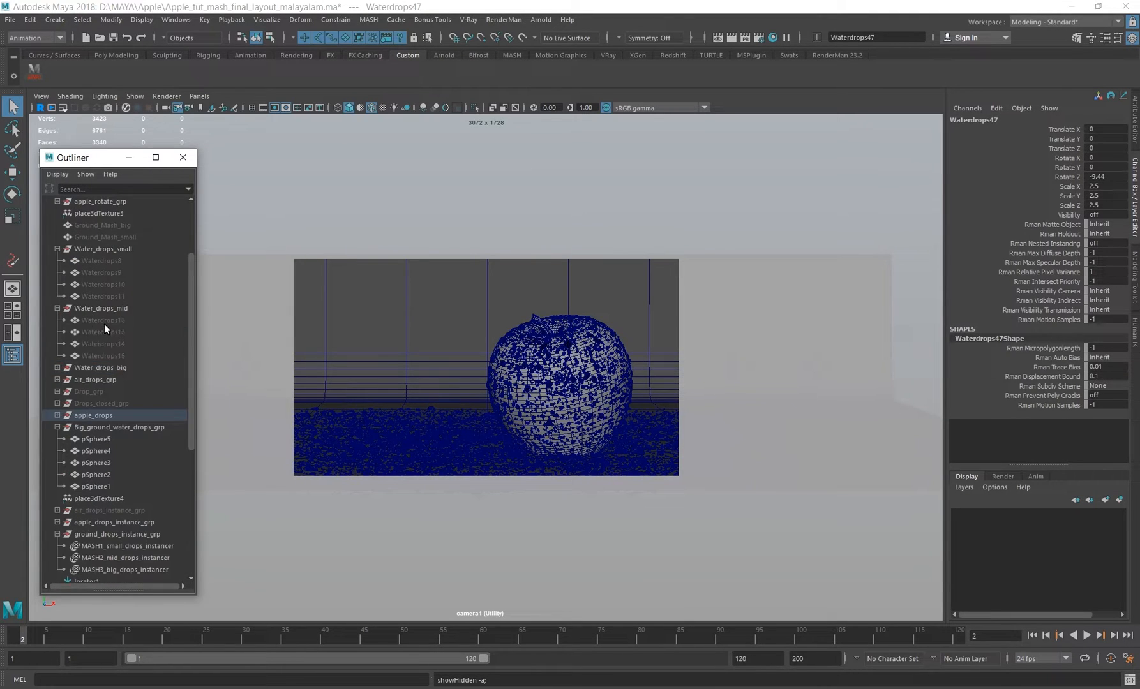
left_click_drag(104, 323, 114, 349)
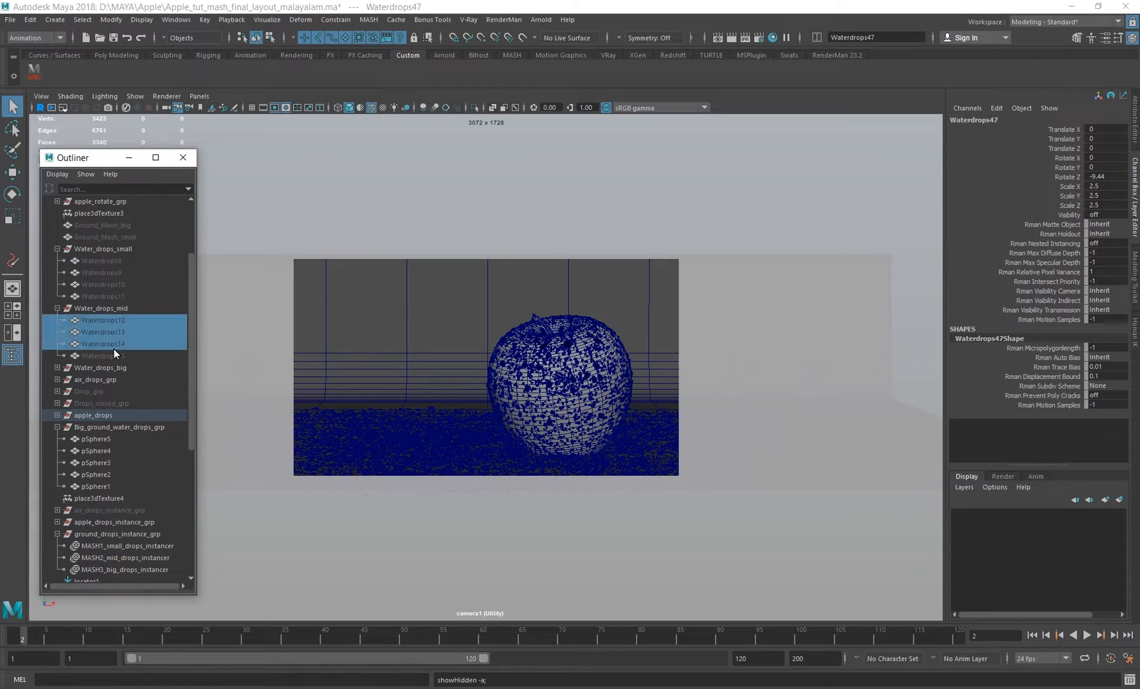
left_click(58, 308)
scroll(140, 422, "down", 3)
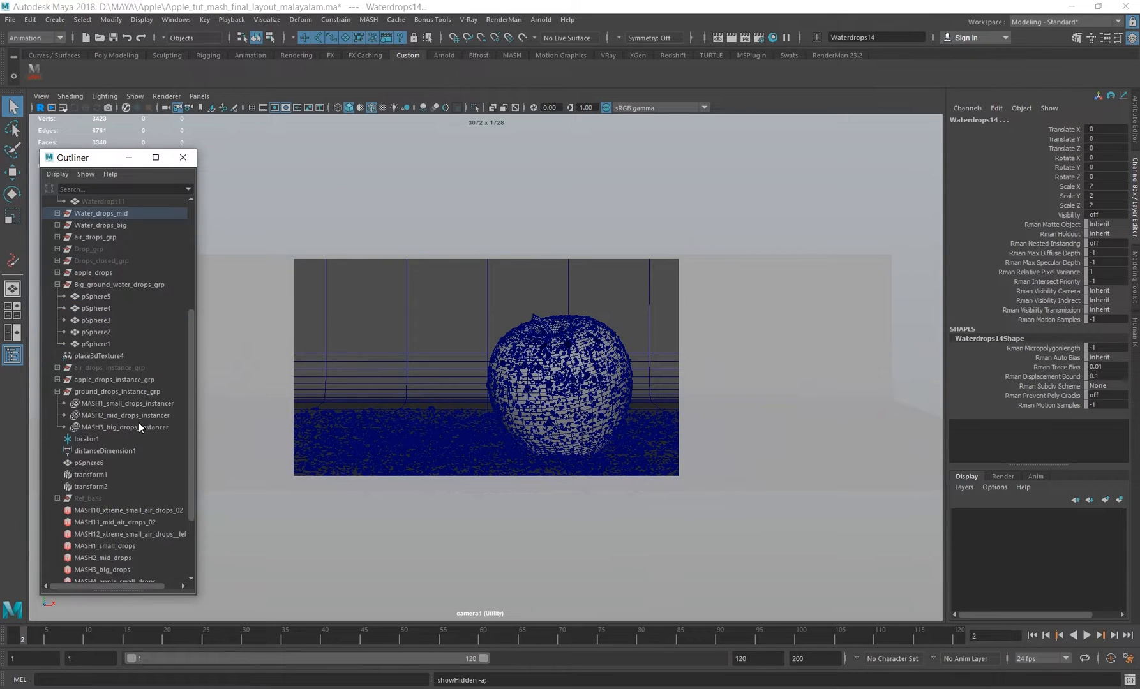
- Switch to the perspective view and examine the ground drops around the apple up close
key("space")
left_click_drag(501, 355, 502, 322)
middle_click_drag(402, 391, 485, 336, "alt")
left_click_drag(484, 335, 506, 369, "alt")
middle_click_drag(507, 369, 456, 164, "alt")
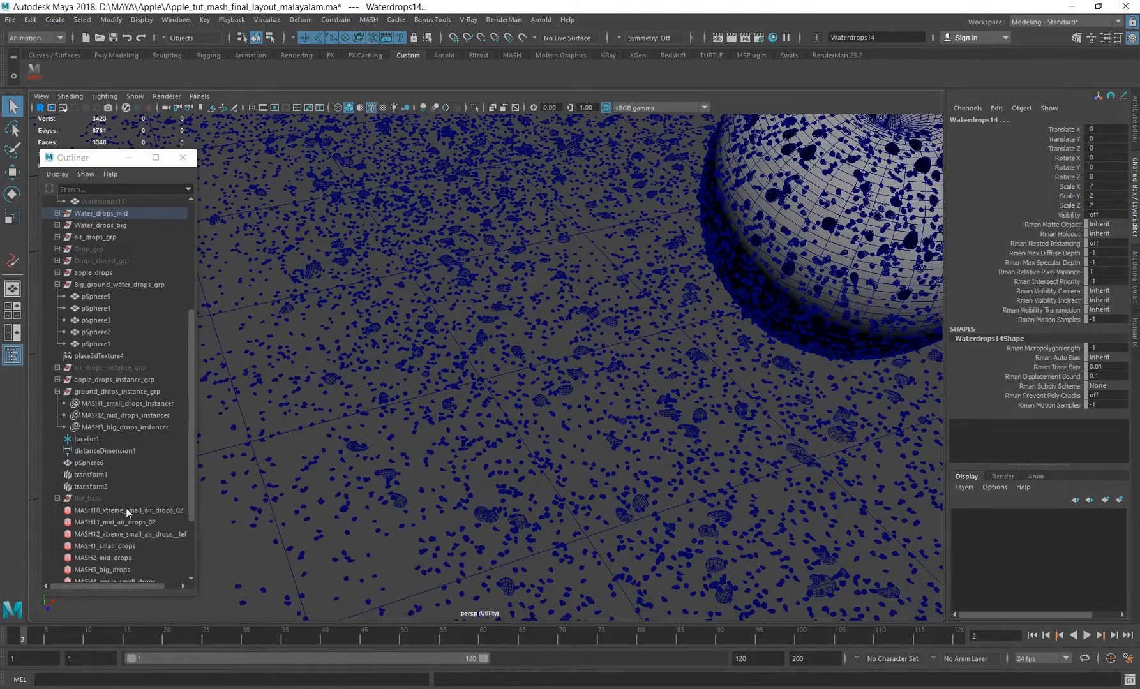
- Hide MASH2_mid_drops_instancer and MASH3_big_drops_instancer and view only the small drops spread over the ground
left_click(151, 404)
left_click(141, 424)
left_click(146, 416, "ctrl")
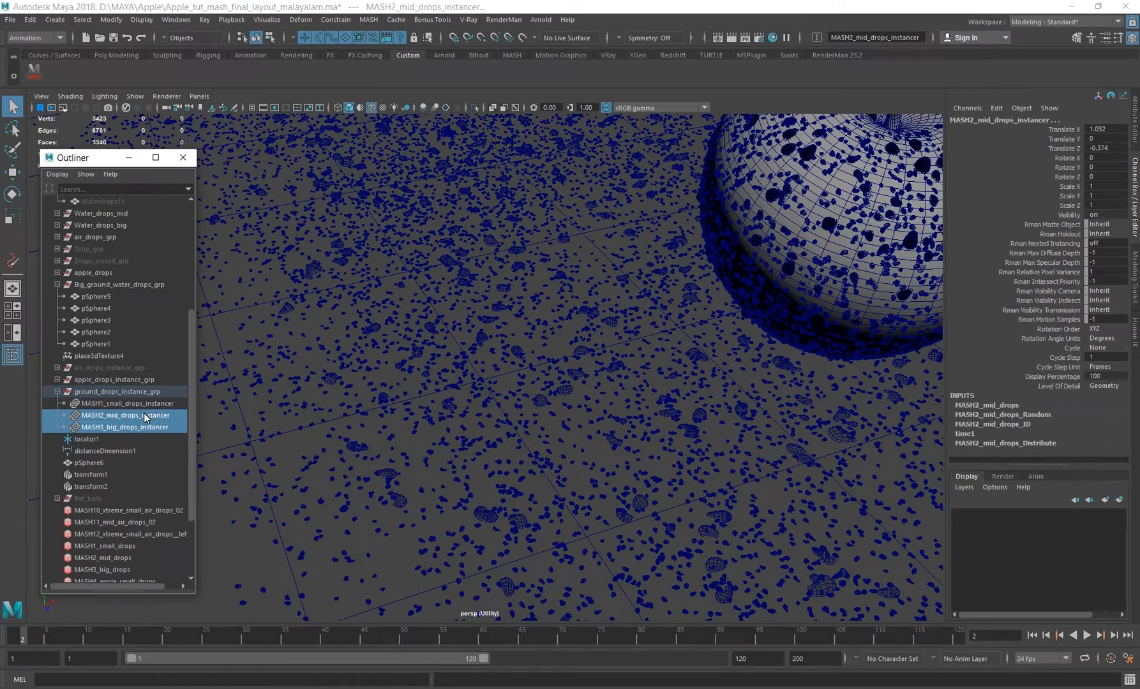
key("ctrl+h")
right_click_drag(570, 475, 493, 394, "alt")
middle_click_drag(542, 375, 493, 457, "alt")
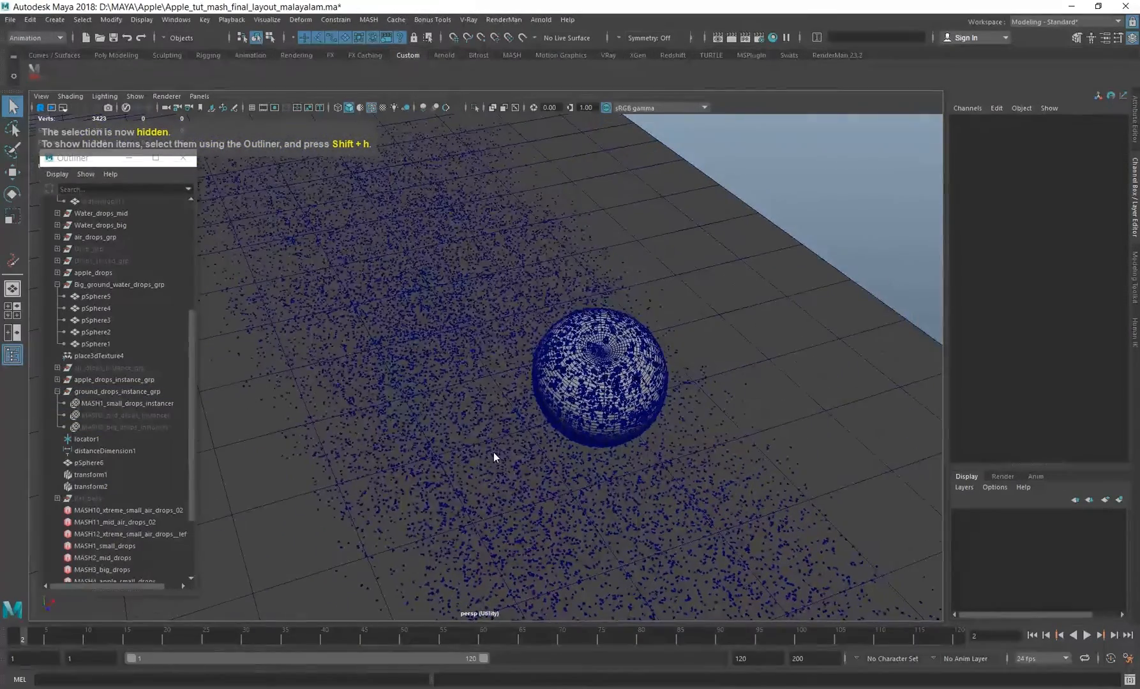
right_click_drag(493, 452, 362, 394, "alt")
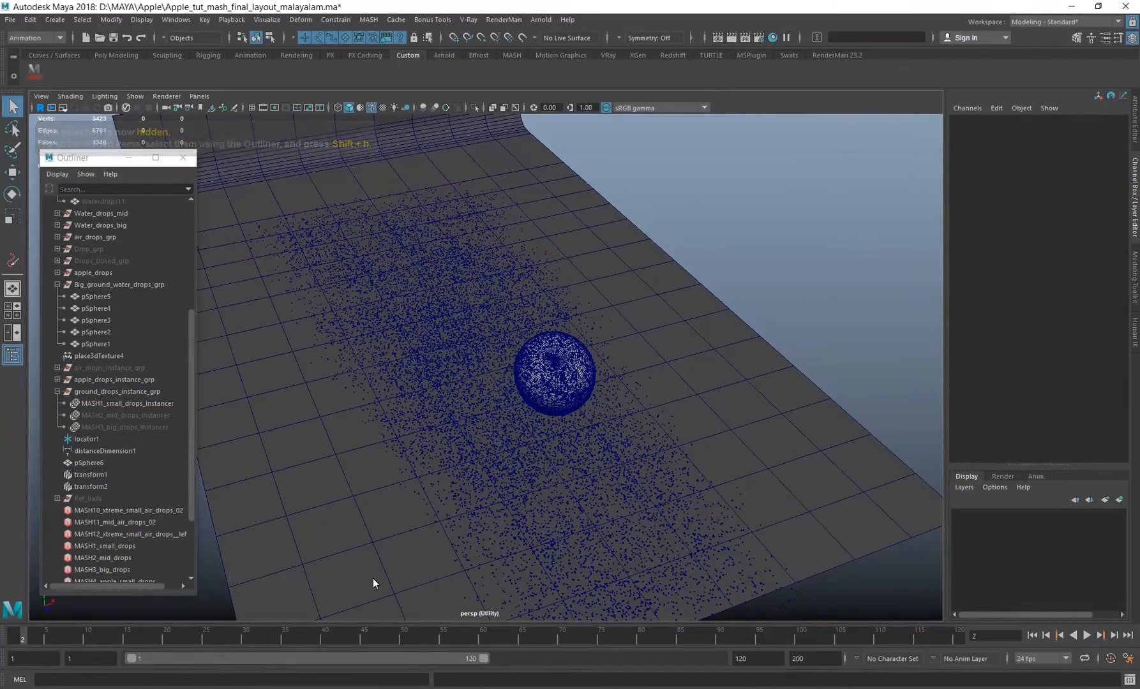
left_click_drag(506, 397, 449, 417, "alt")
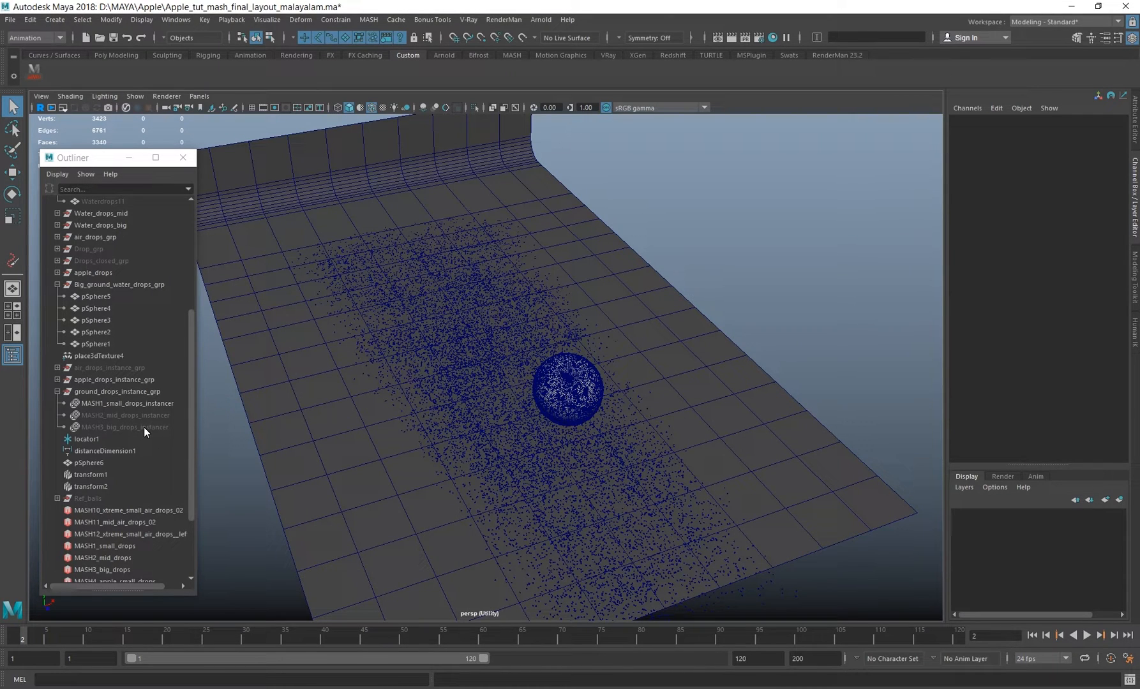
- Unhide Ground_Mash_small in the masterLayer and isolate the mesh in the view to examine its shape
scroll(143, 427, "up", 5)
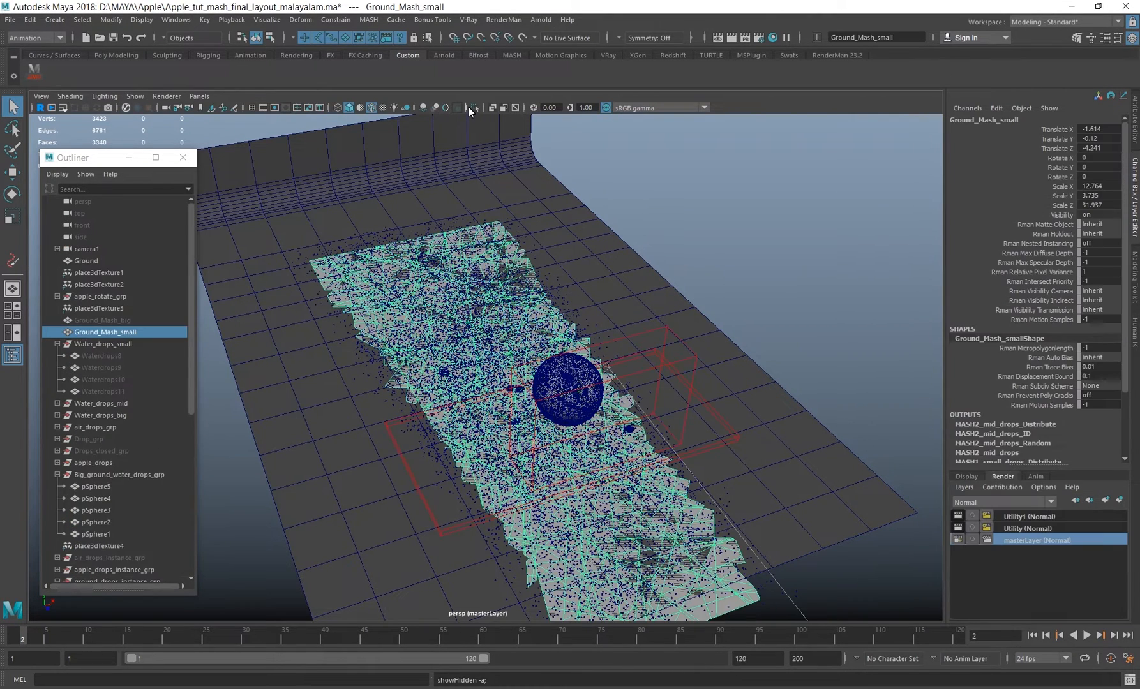
left_click(472, 108)
right_click_drag(551, 378, 363, 217, "alt")
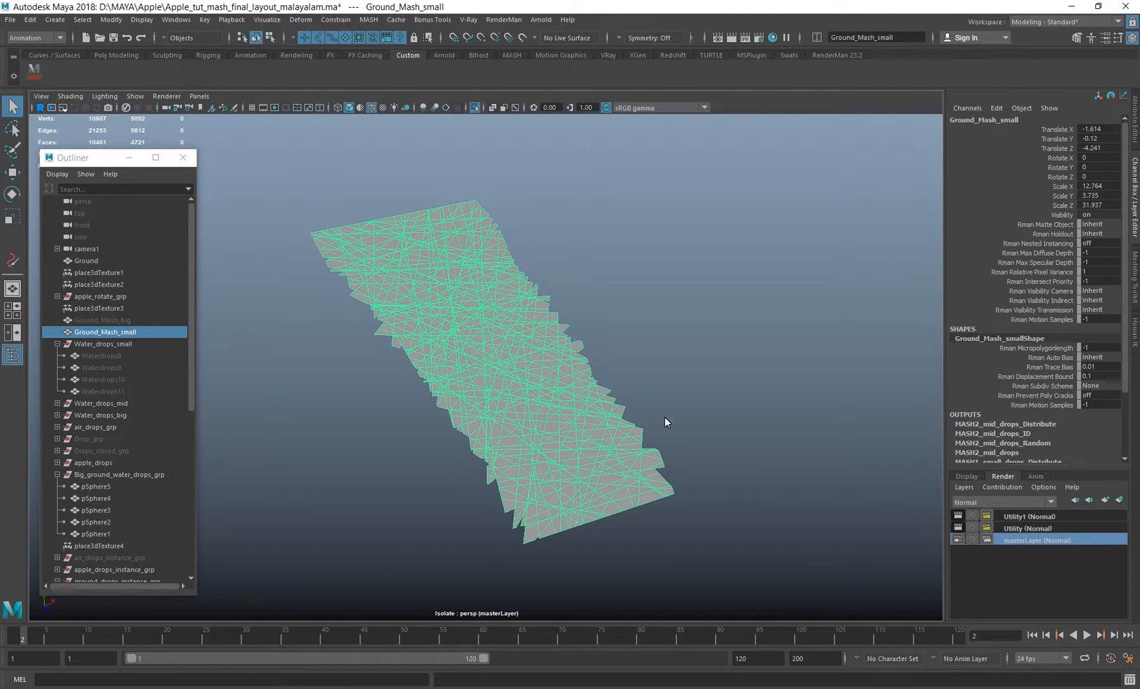
scroll(384, 218, "up", 3)
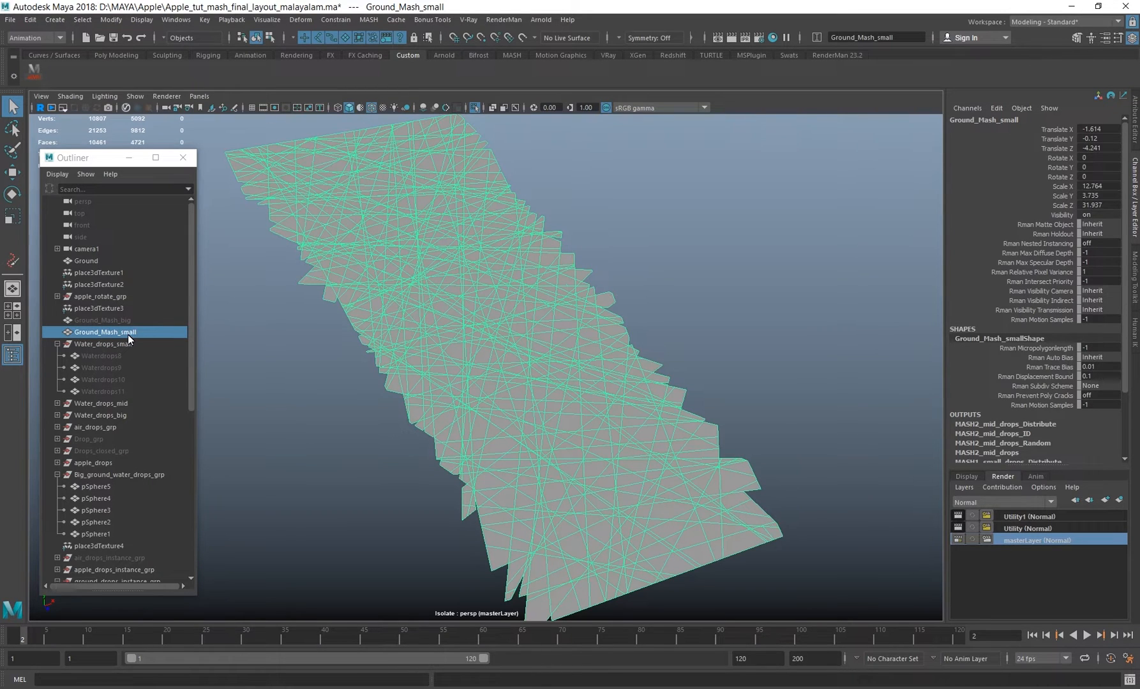
middle_click_drag(537, 436, 523, 465, "alt")
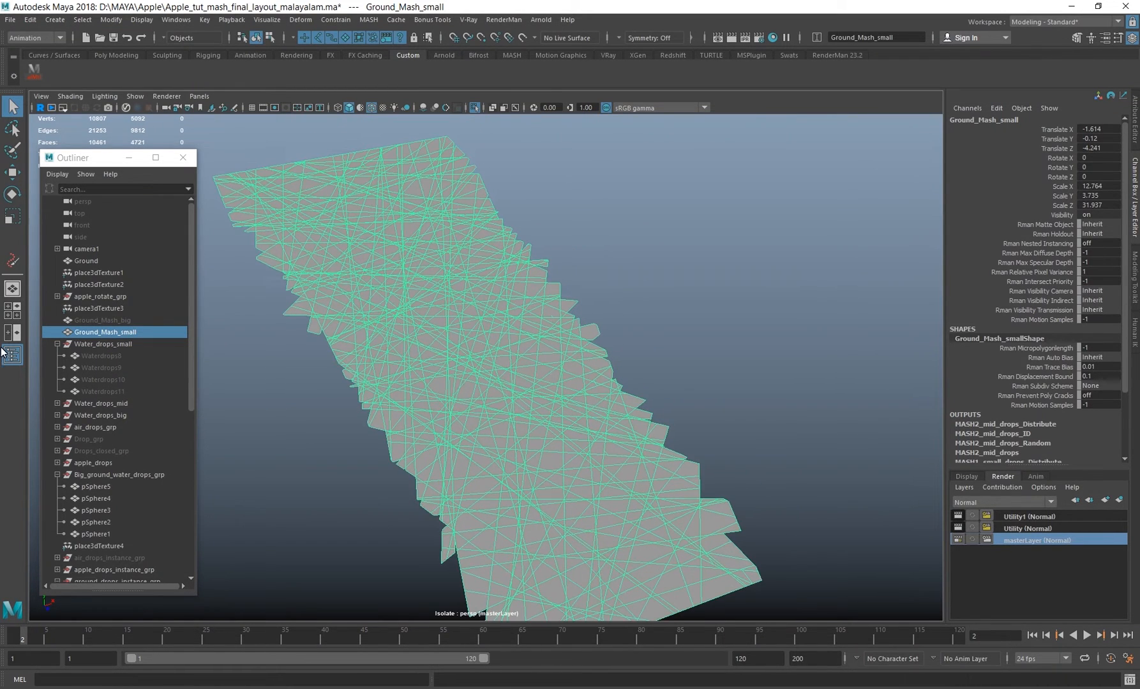
- Turn off the isolation and view Ground_Mash_small together with the small drops and the apple on the ground
left_click(471, 108)
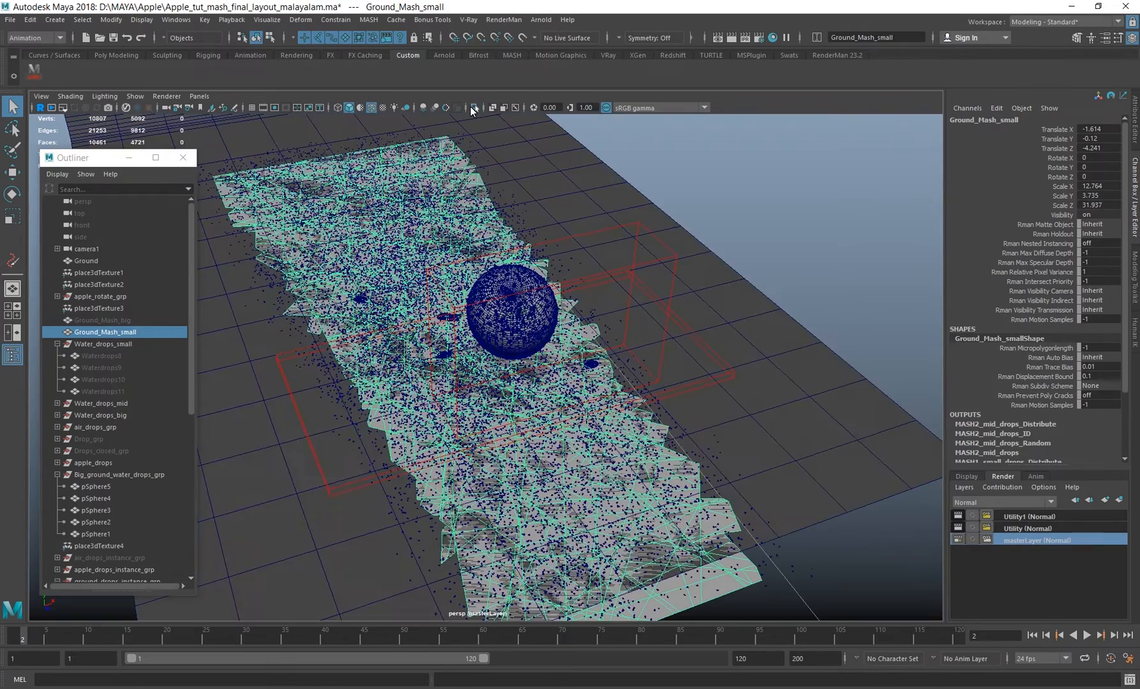
right_click_drag(626, 384, 457, 352, "alt")
middle_click_drag(471, 362, 549, 404, "alt")
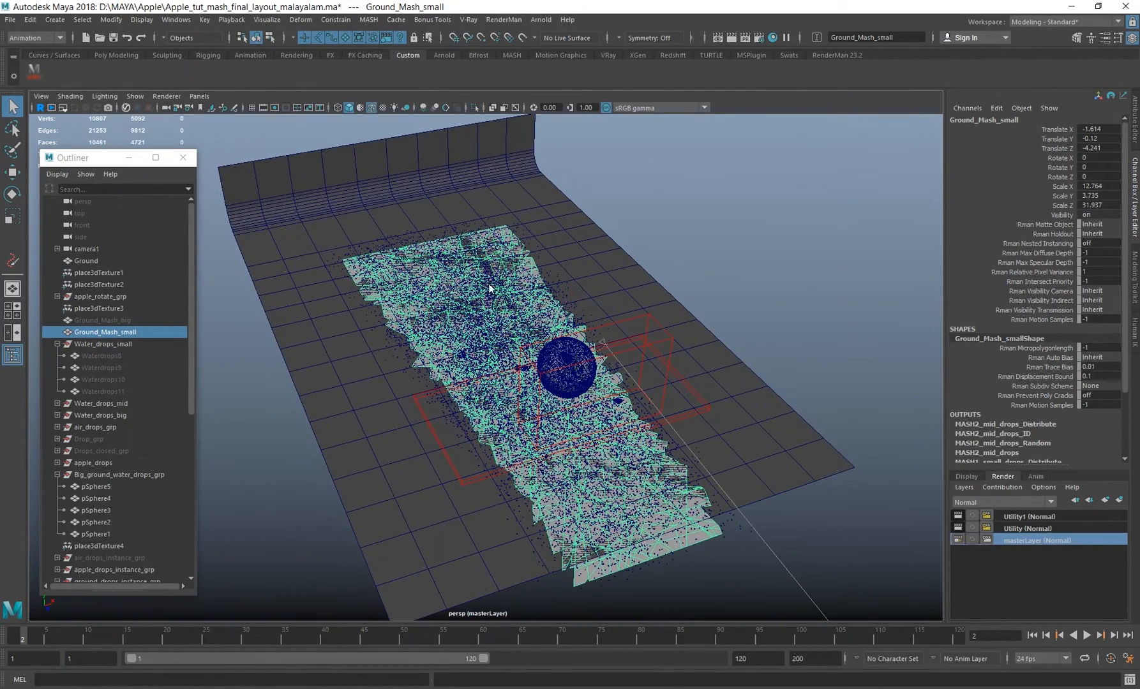
right_click_drag(438, 413, 556, 413, "alt")
middle_click_drag(394, 412, 462, 378, "alt")
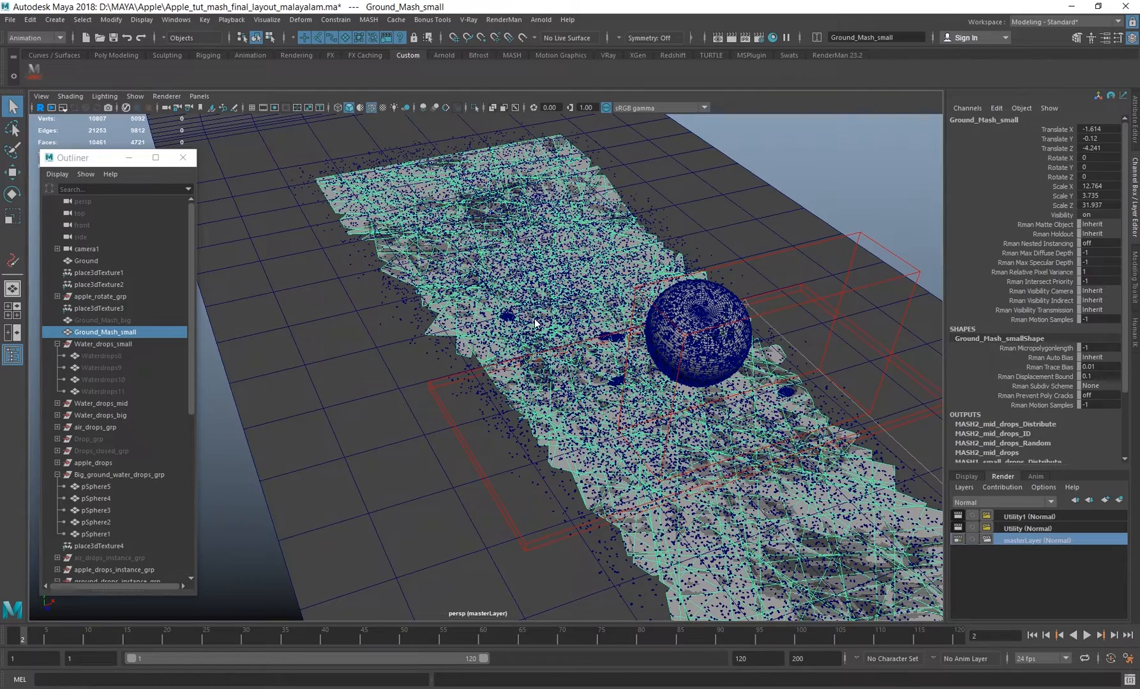
- Examine Ground_Mash_small with the small drops from several angles and isolate the mesh to view its whole shape
left_click_drag(341, 341, 244, 257, "alt")
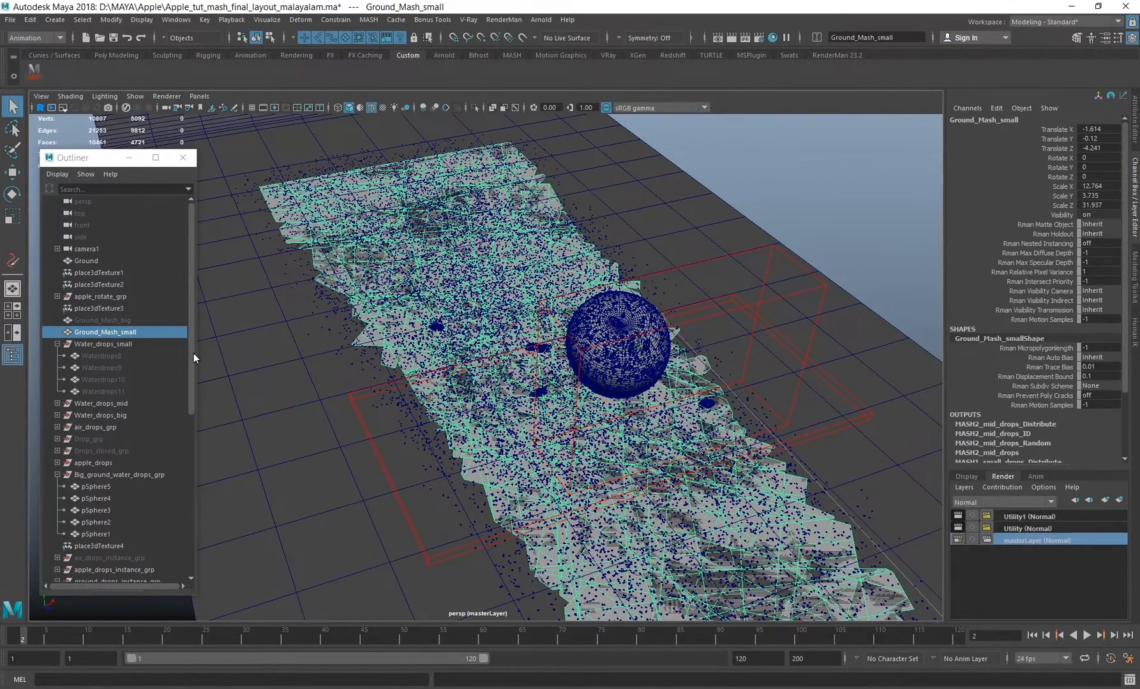
right_click_drag(694, 363, 432, 377, "alt")
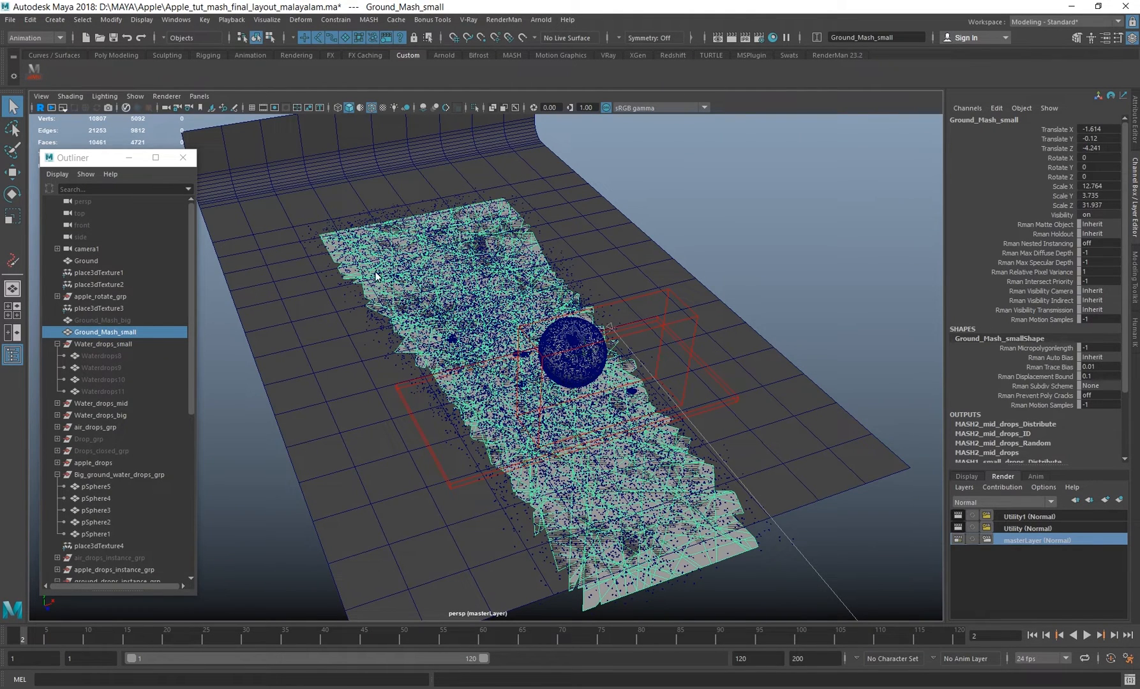
left_click_drag(459, 444, 411, 423, "alt")
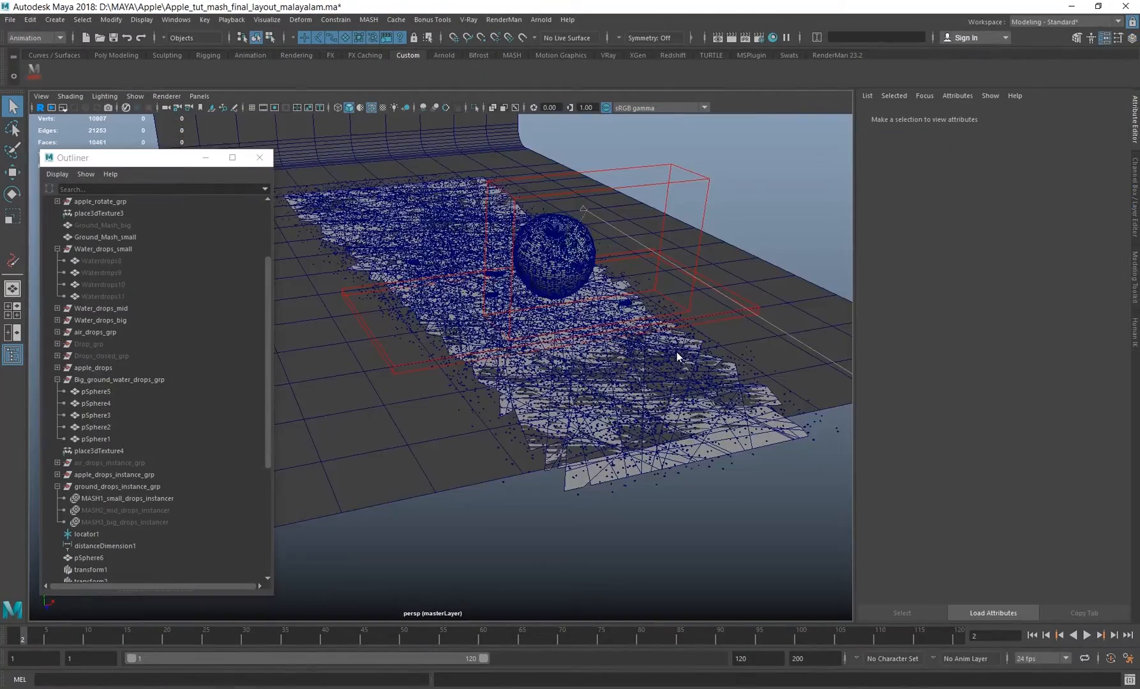
left_click_drag(677, 352, 507, 392, "alt")
right_click_drag(507, 392, 645, 422, "alt")
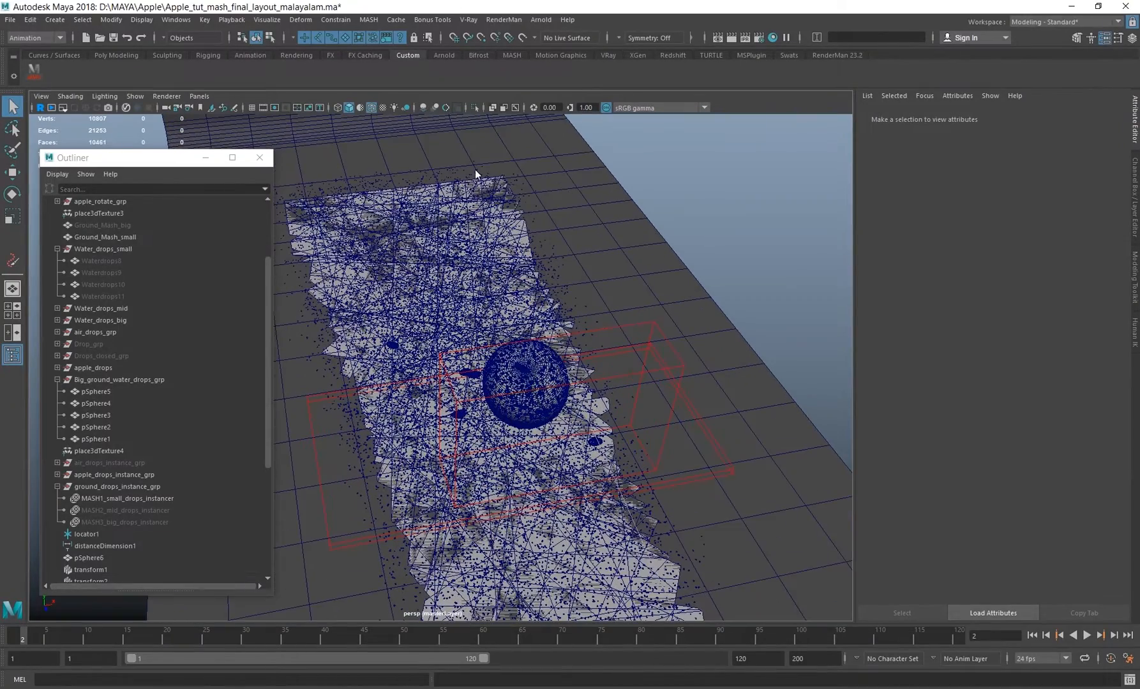
left_click(316, 281)
left_click(474, 107)
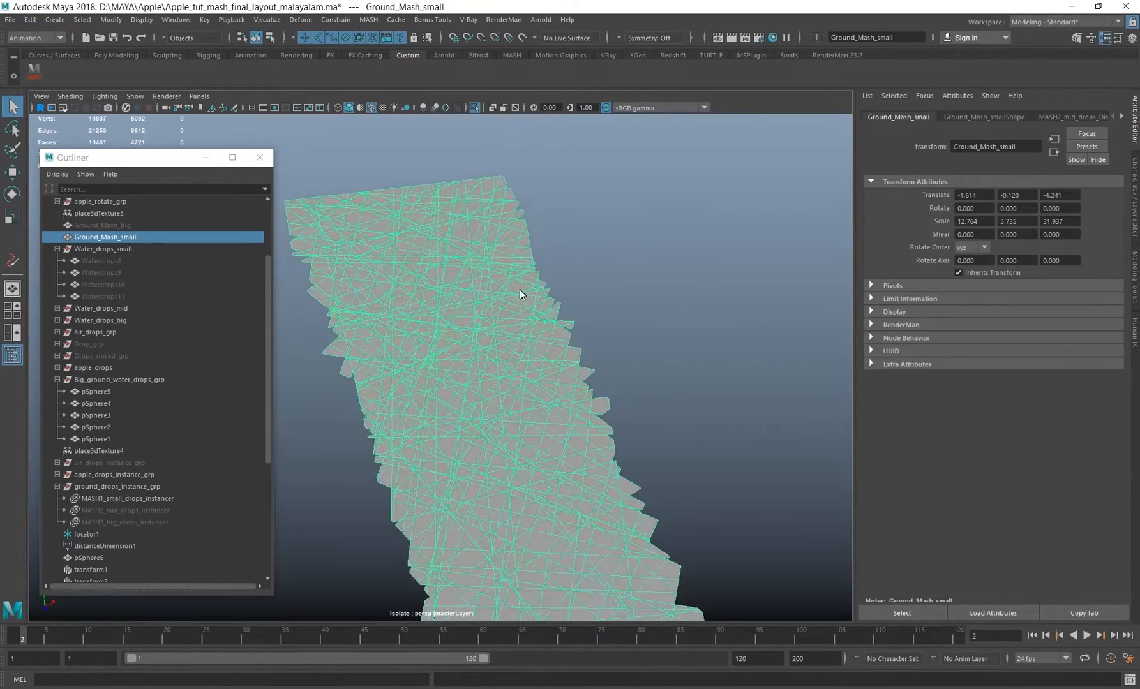
key("f")
middle_click_drag(496, 438, 496, 382, "alt")
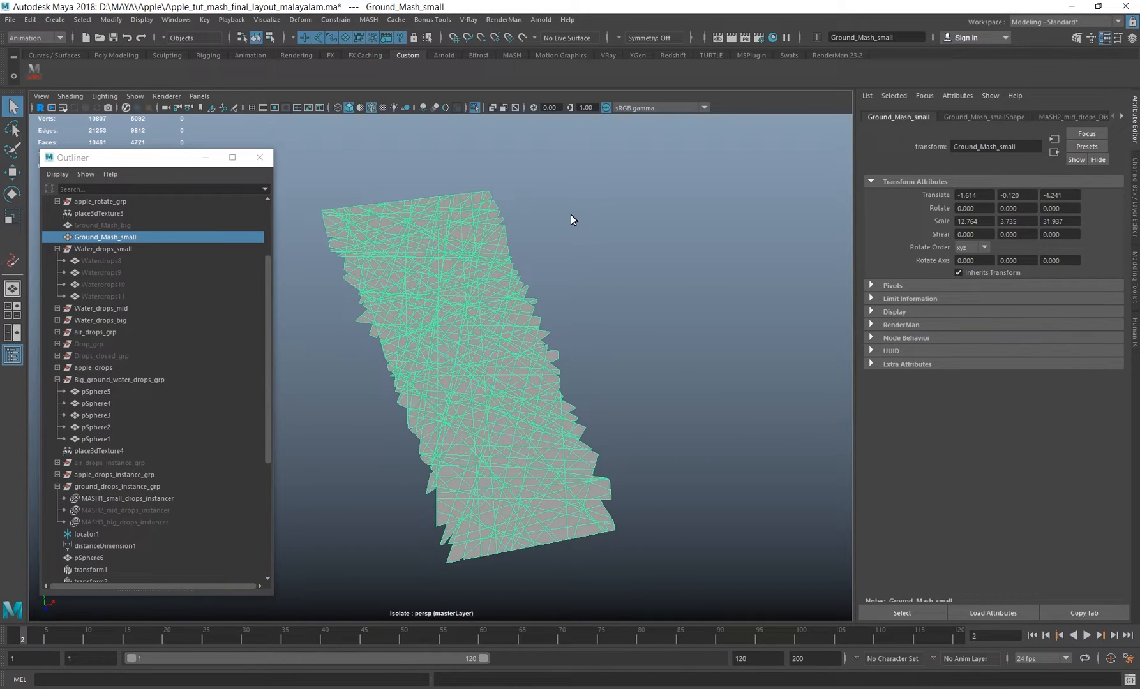
- Switch to the Modeling menu set and look through the mesh editing commands for a polygon cutting tool
mouse_move(570, 214)
right_mouse_down("shift")
mouse_move(498, 231)
mouse_move(493, 211)
mouse_move(573, 217)
right_mouse_up("shift")
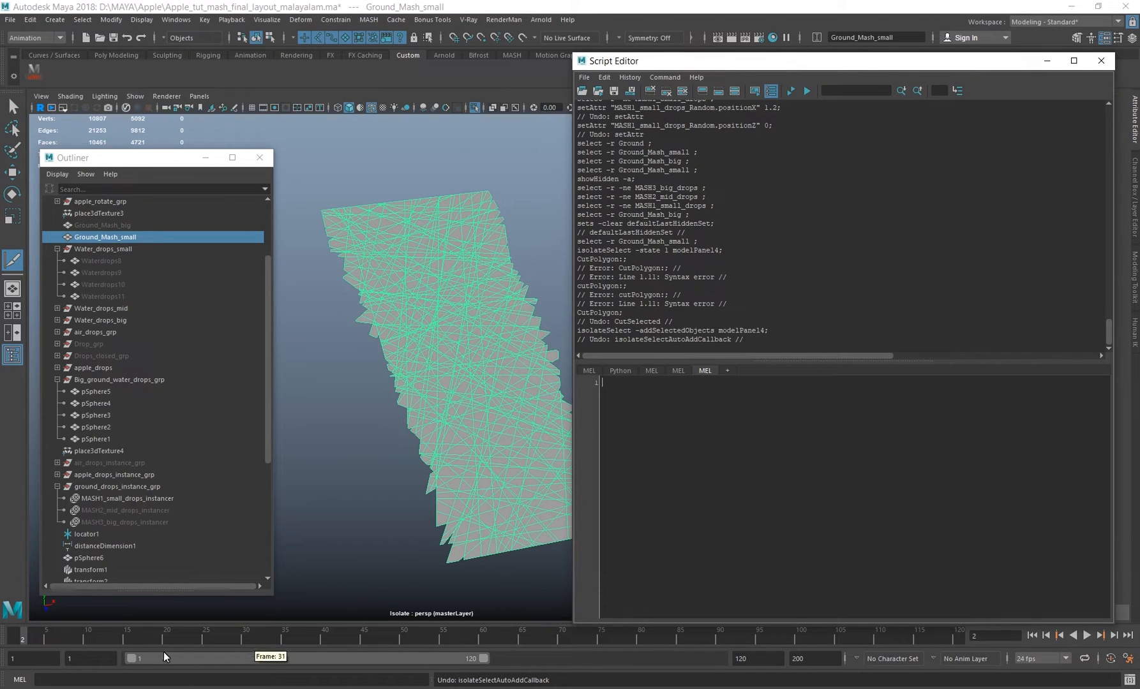
left_click(42, 42)
left_click(33, 54)
left_click(248, 21)
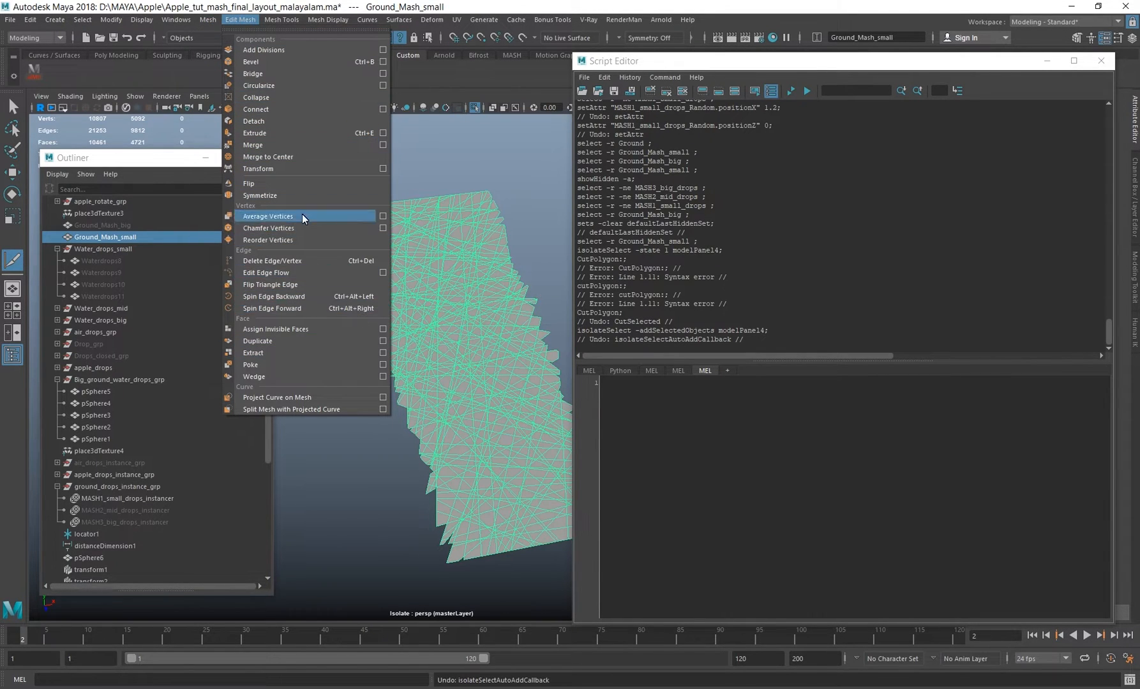
- Run the MEL command CutPolygon in the Script Editor to start the cut tool on Ground_Mash_small
left_click(627, 394)
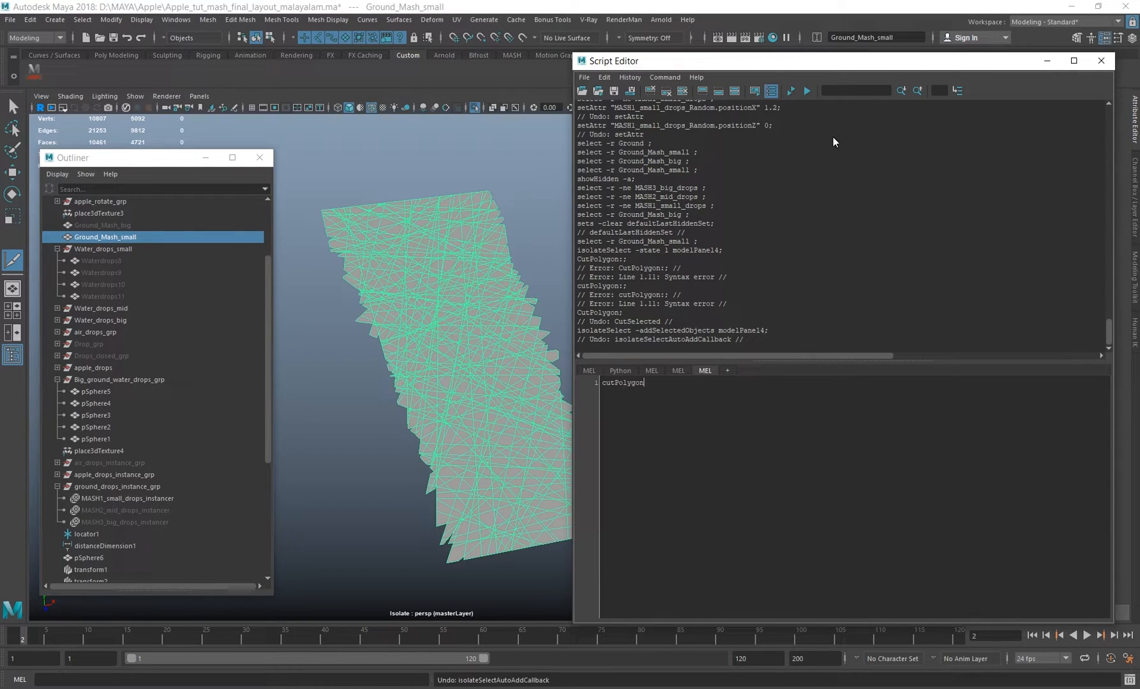
left_click(808, 91)
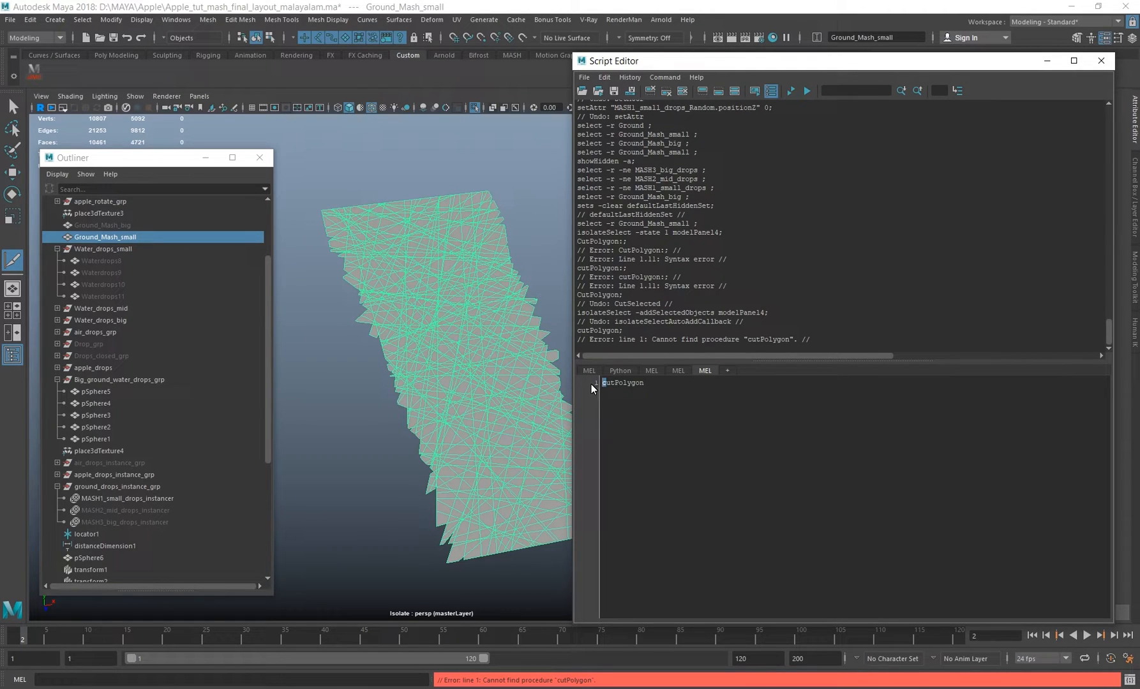
left_click_drag(646, 383, 603, 383)
left_click(807, 90)
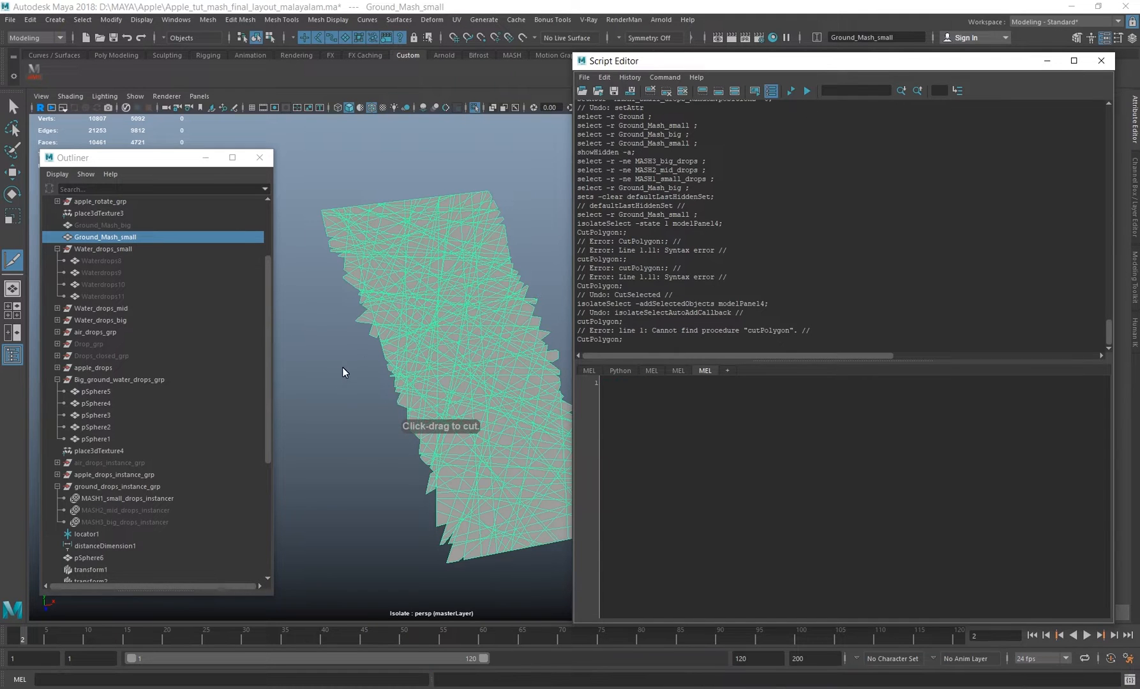
- Cut Ground_Mash_small along several random lines in different directions across its surface, and close the Script Editor
left_click_drag(456, 204, 490, 342)
left_click_drag(415, 257, 457, 266)
left_click_drag(464, 233, 479, 222)
mouse_move(483, 212)
left_mouse_down()
mouse_move(494, 193)
mouse_move(484, 234)
left_mouse_up()
left_click_drag(490, 268, 461, 332)
left_click_drag(477, 416, 493, 435)
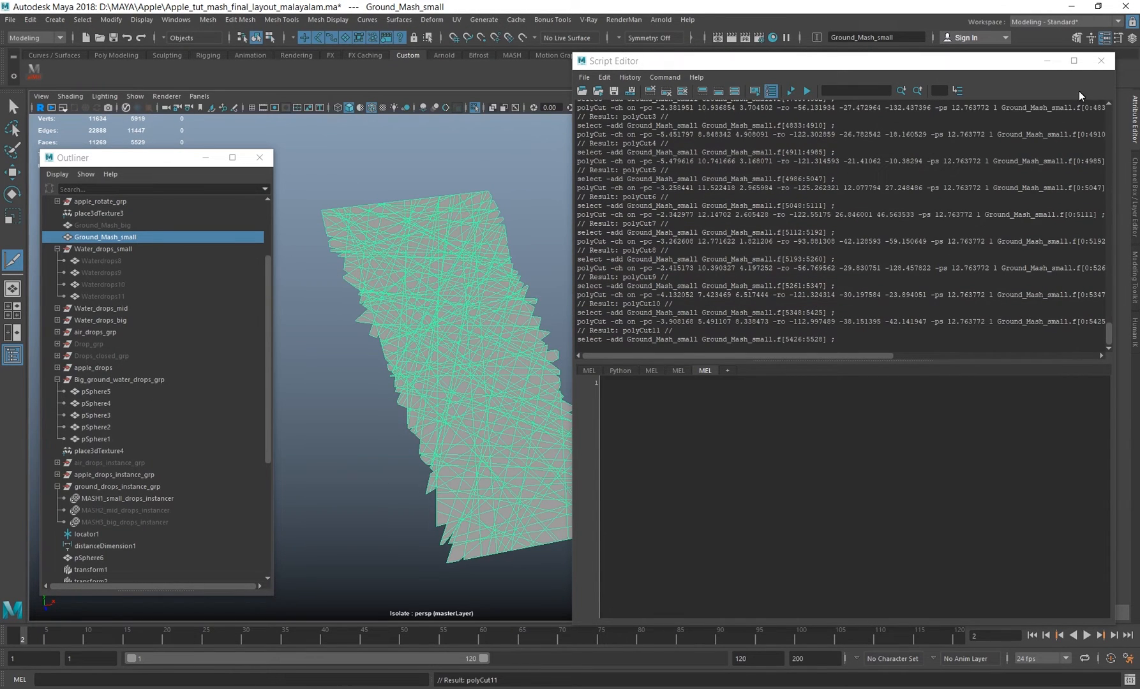
left_click(1100, 61)
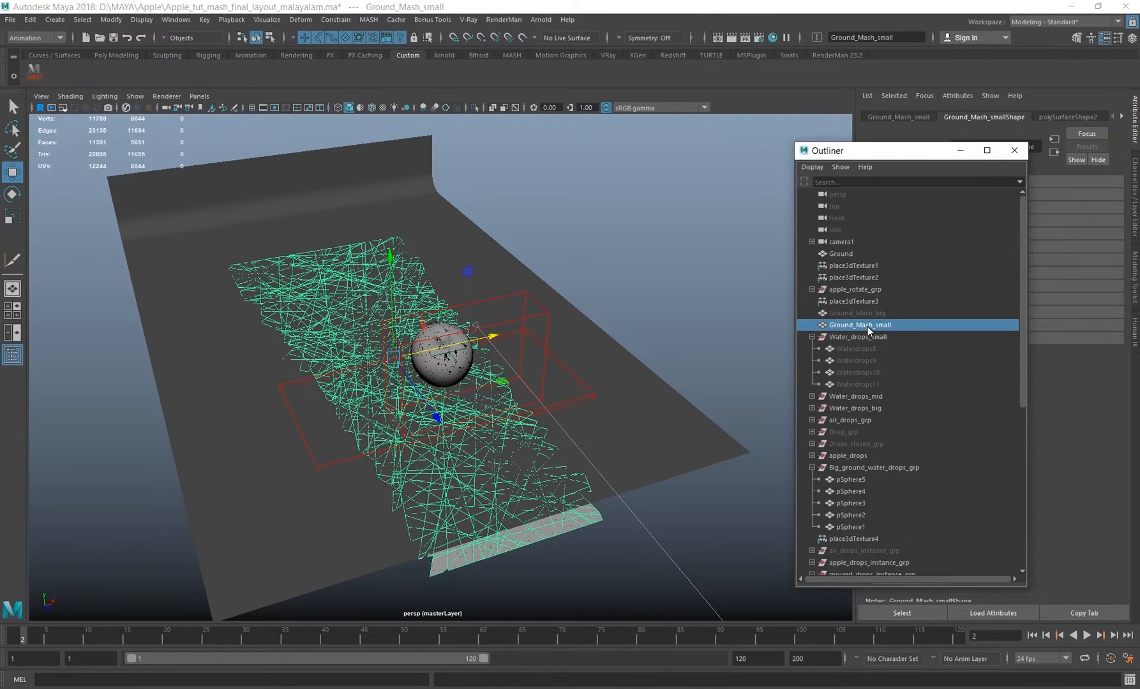
- Hide Ground_Mash_small and view the apple and the surrounding ground up close
key("ctrl+h")
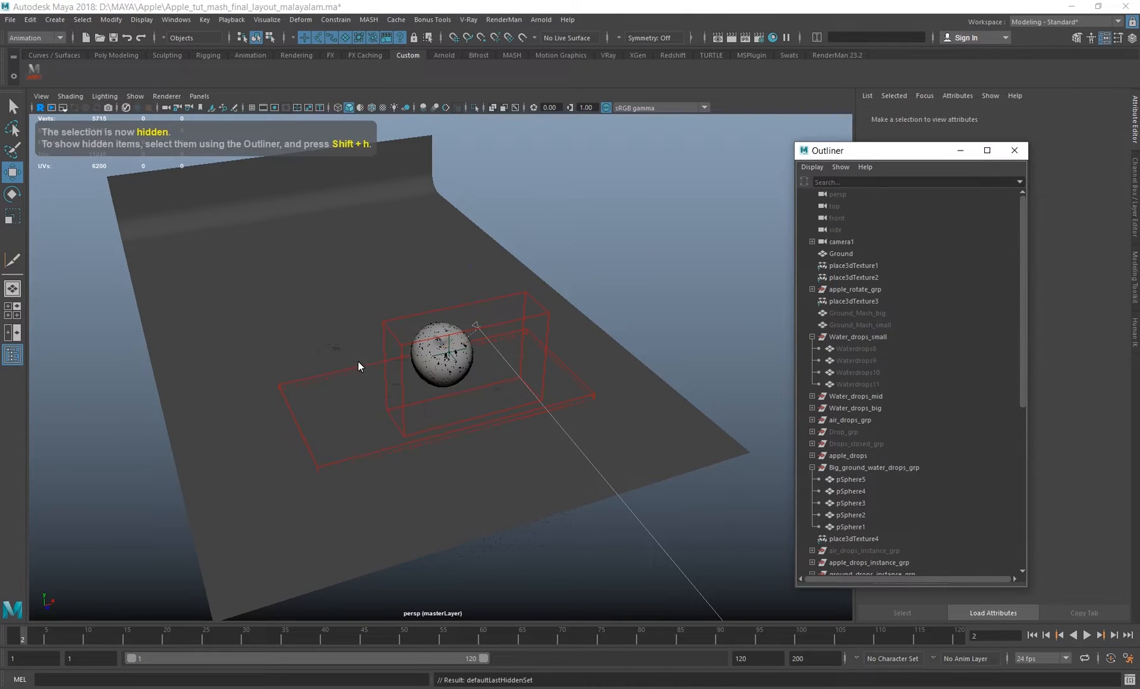
middle_click_drag(354, 312, 366, 313, "alt")
right_click_drag(399, 322, 661, 407, "alt")
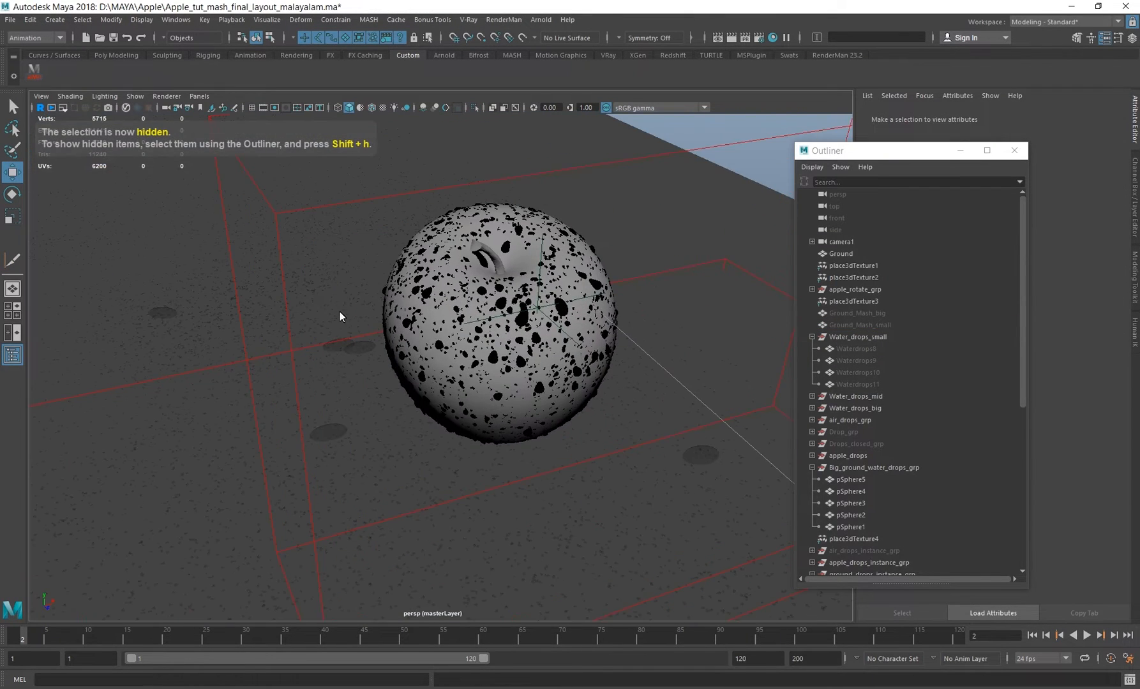
left_click_drag(339, 311, 459, 393, "alt")
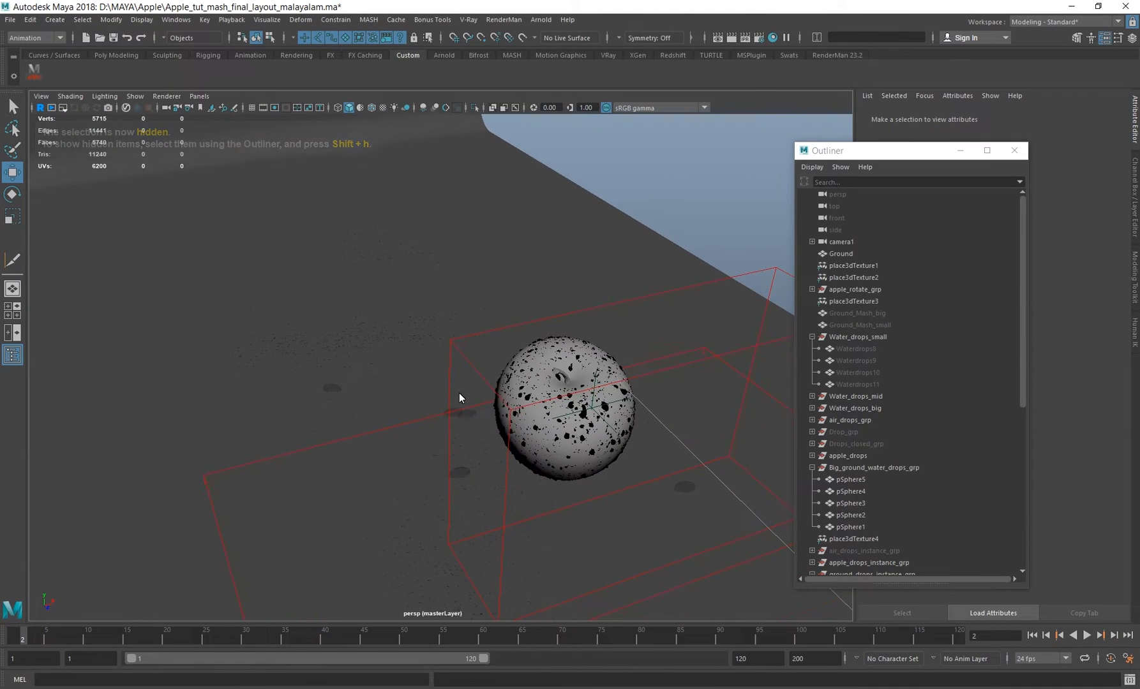
scroll(892, 397, "down", 8)
middle_click_drag(485, 450, 439, 402, "alt")
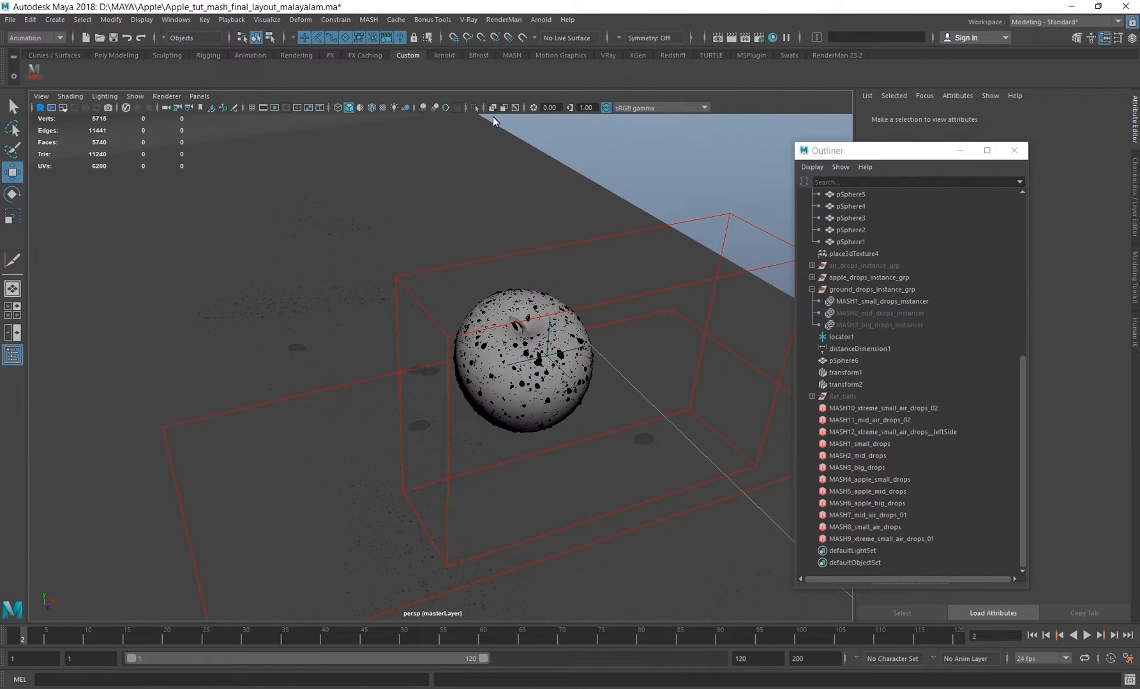
- Turn on wireframe on shaded and view the small drops spread over the ground
left_click(372, 107)
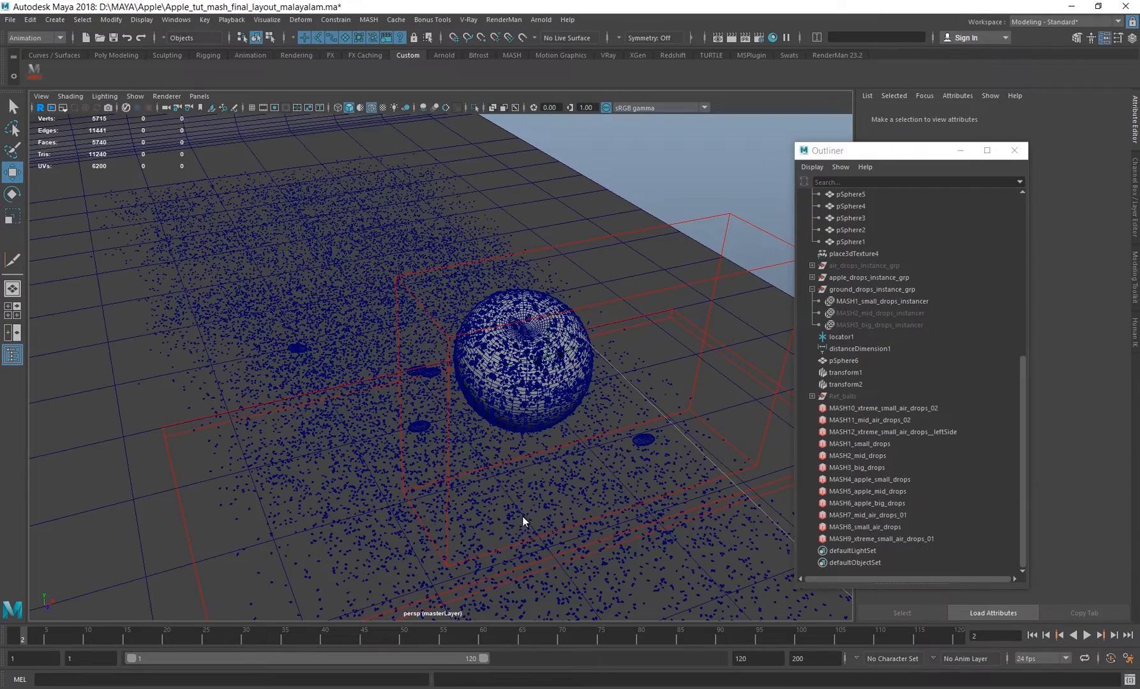
middle_click_drag(523, 519, 443, 388, "alt")
right_click_drag(468, 415, 394, 416, "alt")
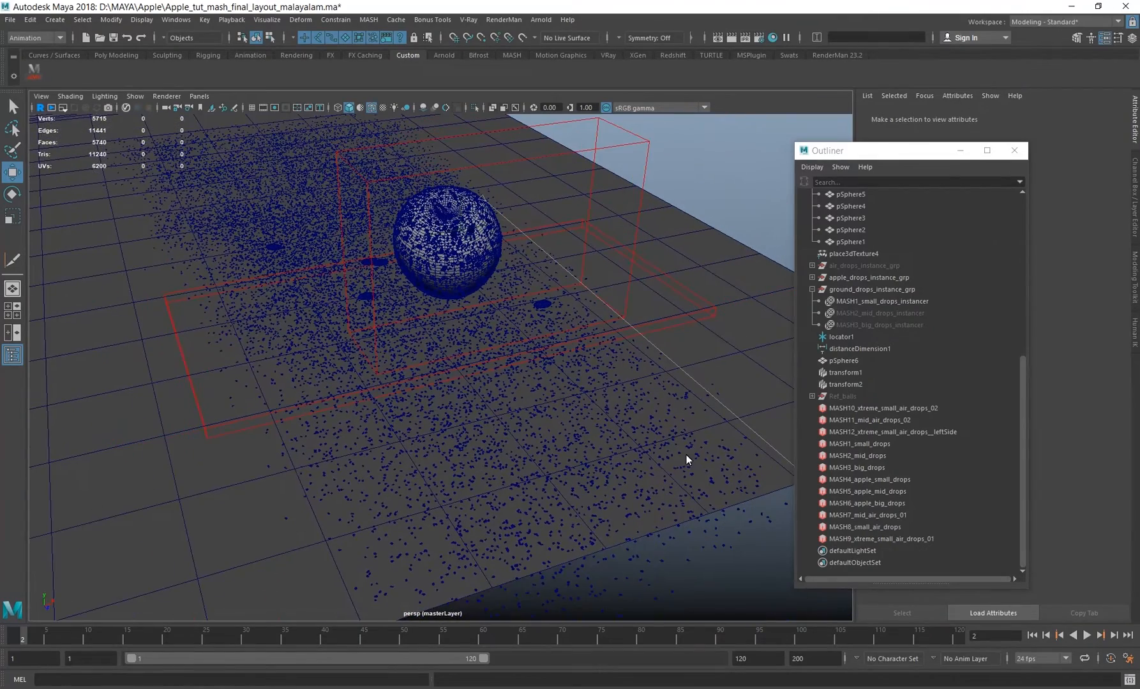
- Hide MASH1_small_drops_instancer and examine the individual big sphere drops on the ground around the apple
left_click(898, 301)
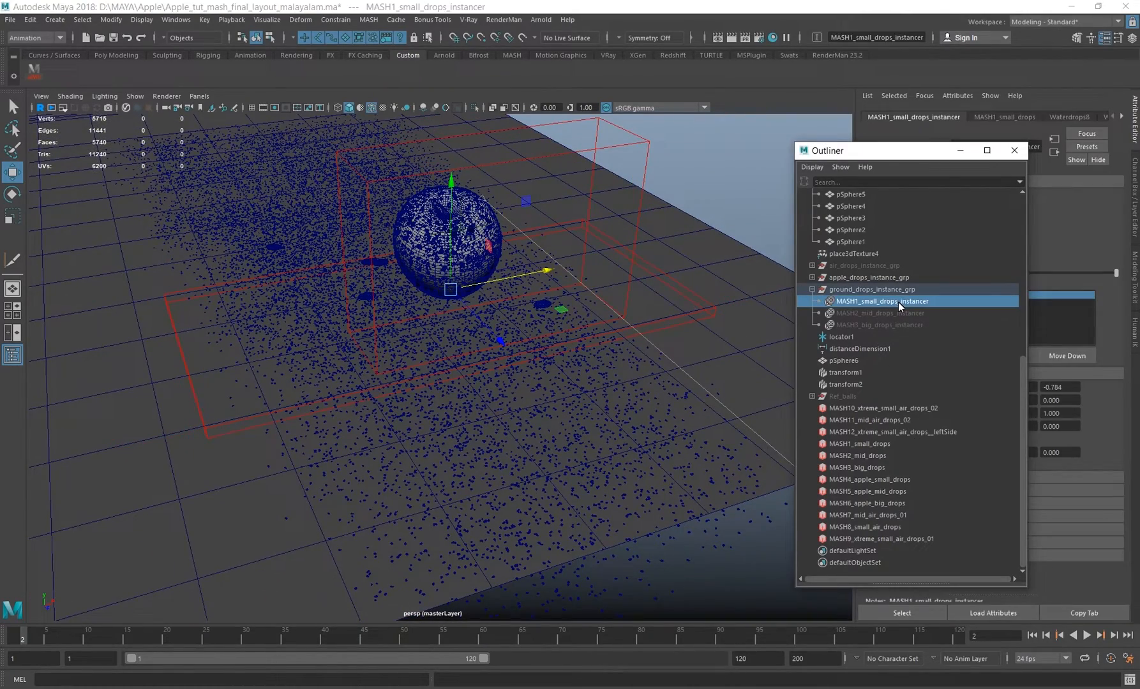
key("ctrl+h")
right_click_drag(540, 388, 611, 312, "alt")
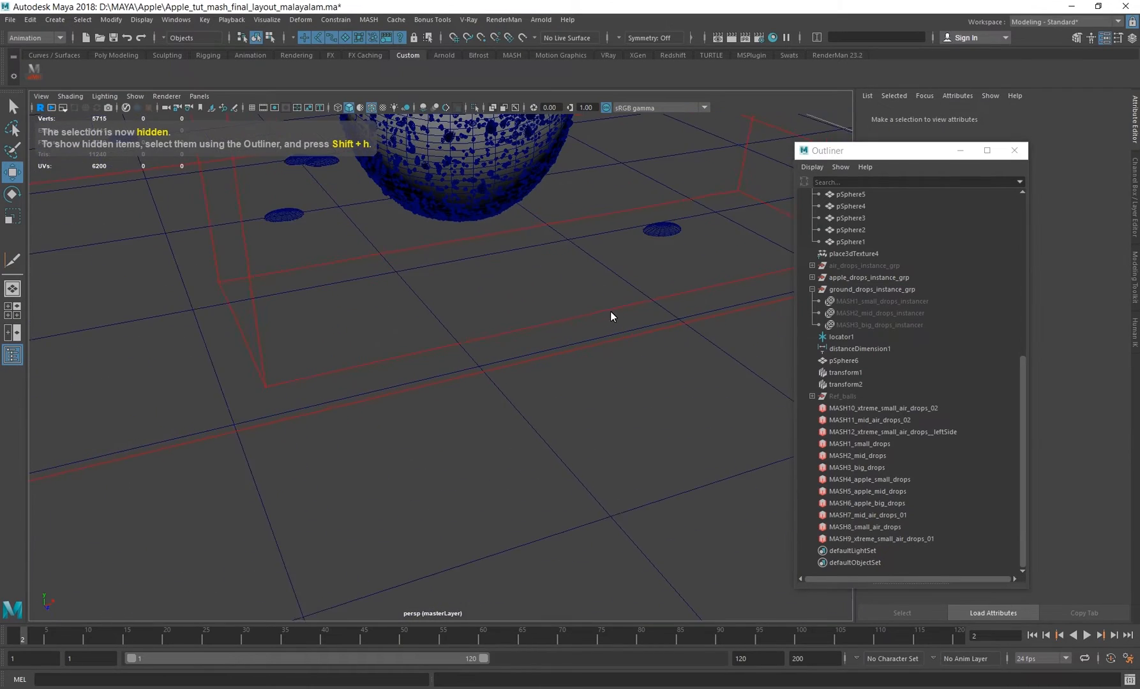
middle_click_drag(610, 311, 646, 335, "alt")
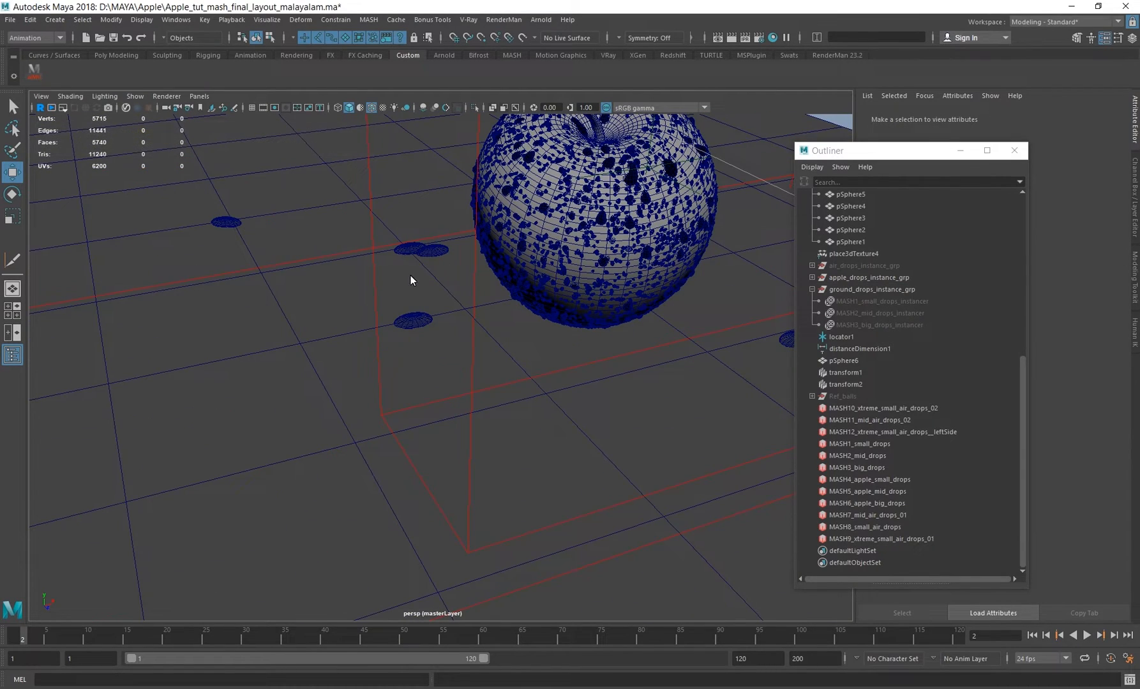
left_click_drag(450, 299, 430, 320, "alt")
left_click_drag(387, 285, 372, 309, "alt")
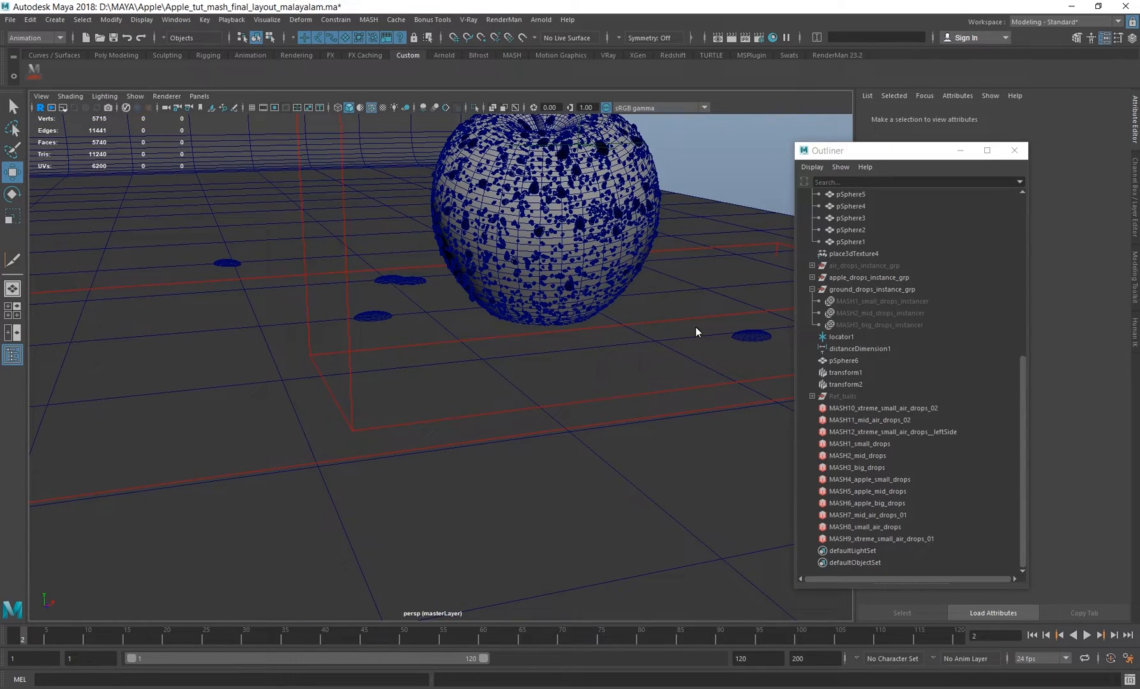
middle_click_drag(446, 293, 392, 342, "alt")
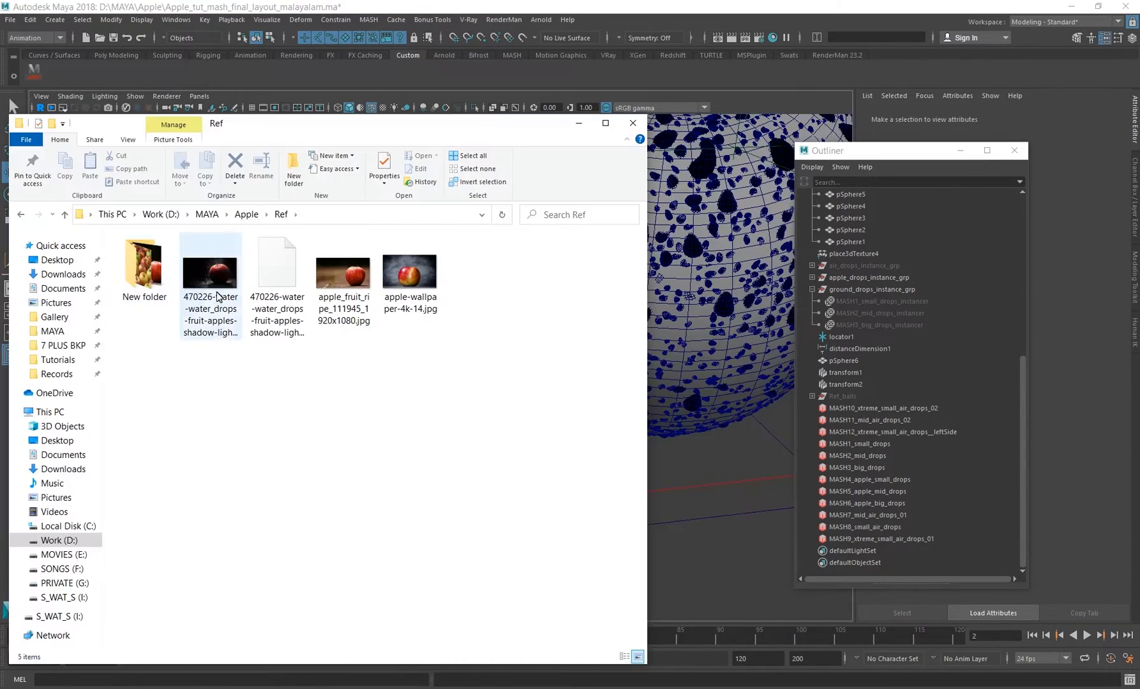
- Open the water-drops apple reference image from the Ref folder, examine the ground drops enlarged, and return to Maya
double_click(224, 291)
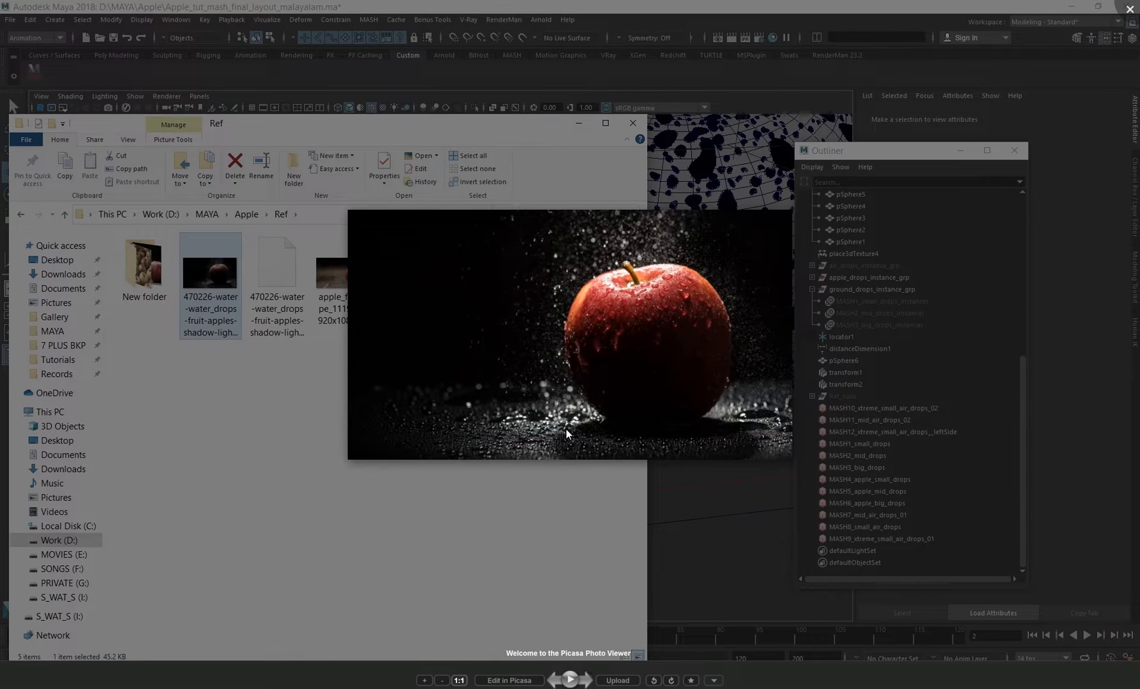
scroll(561, 443, "up", 2)
left_click_drag(701, 397, 676, 430)
scroll(675, 431, "up", 2)
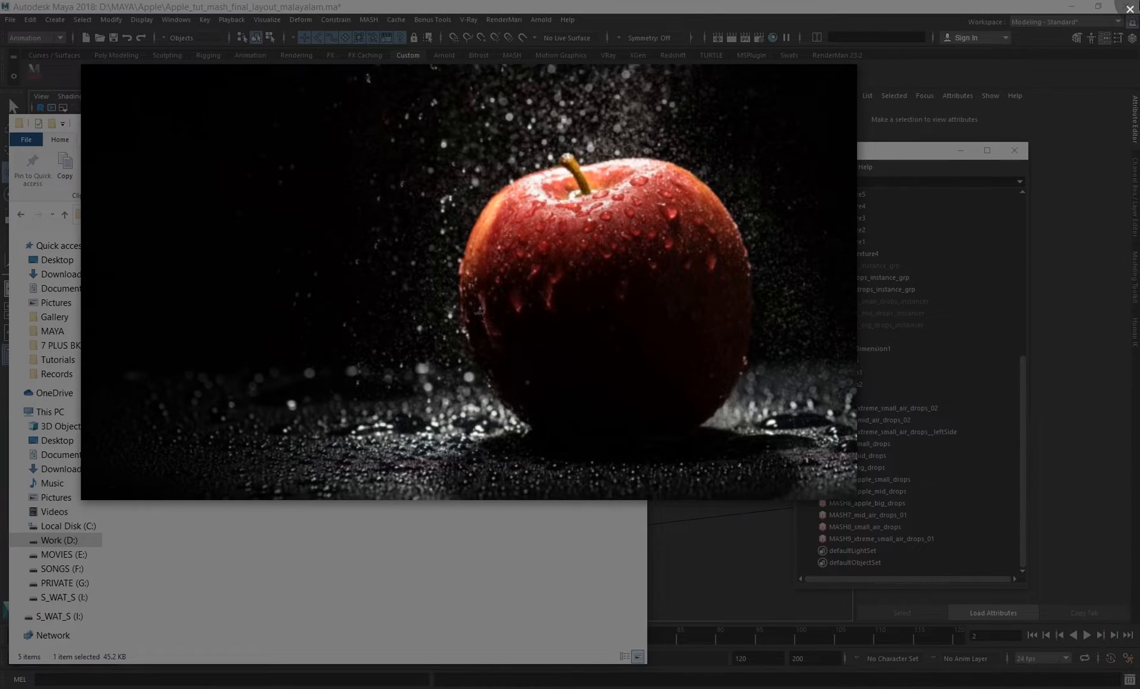
key("Escape")
left_click(644, 3)
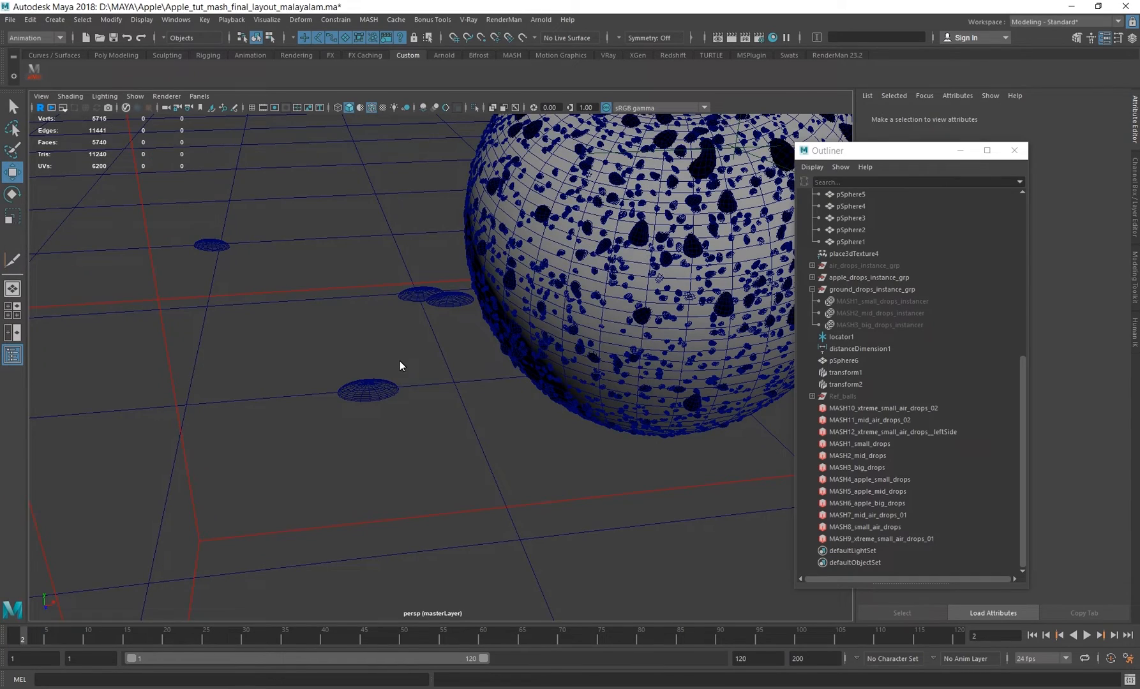
- Unhide MASH1_small_drops_instancer and MASH2_mid_drops_instancer in ground_drops_instance_grp
scroll(406, 347, "down", 3)
middle_click_drag(542, 345, 515, 381, "alt")
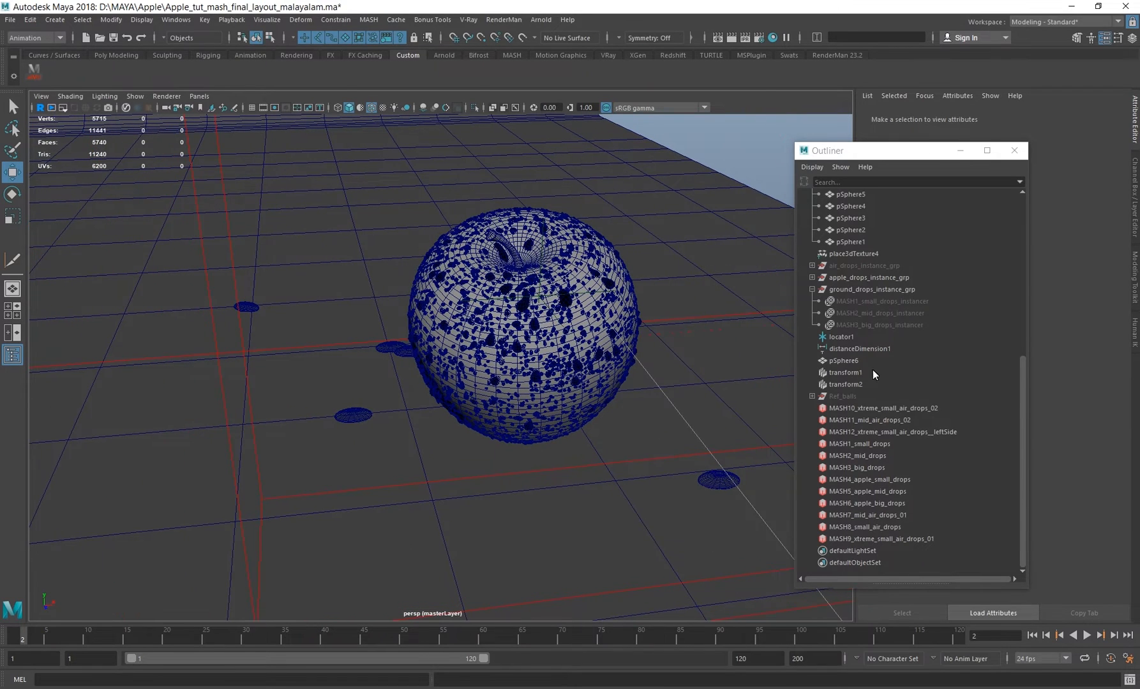
left_click(900, 313)
left_click(911, 327, "shift")
left_click(912, 302)
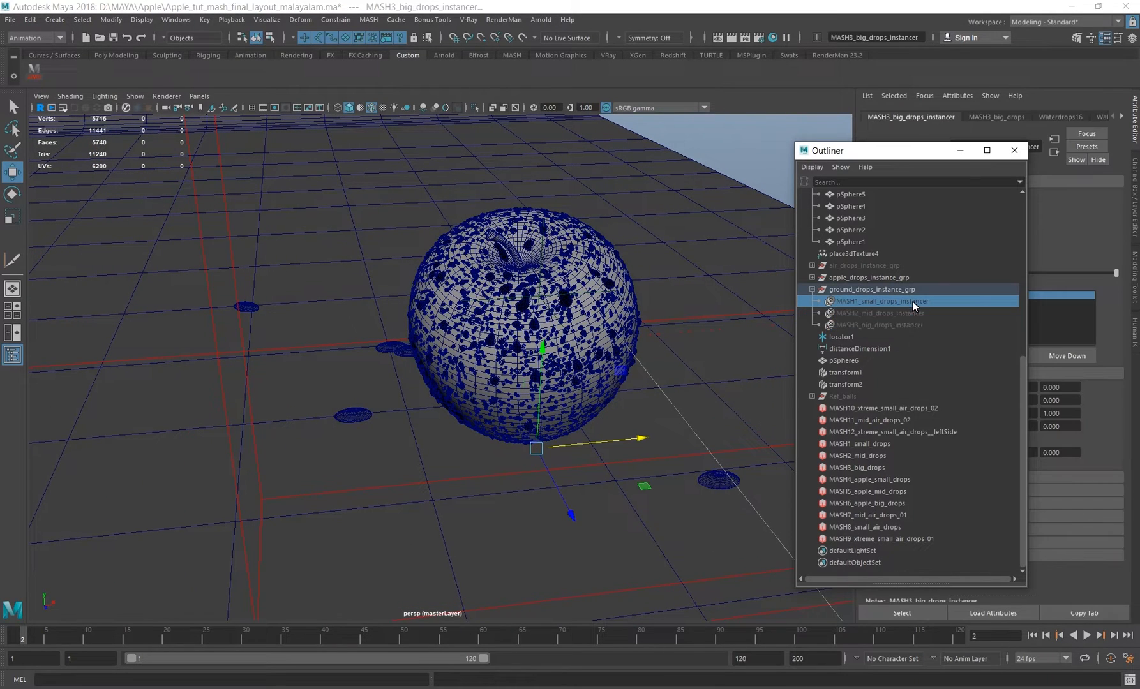
key("shift+h")
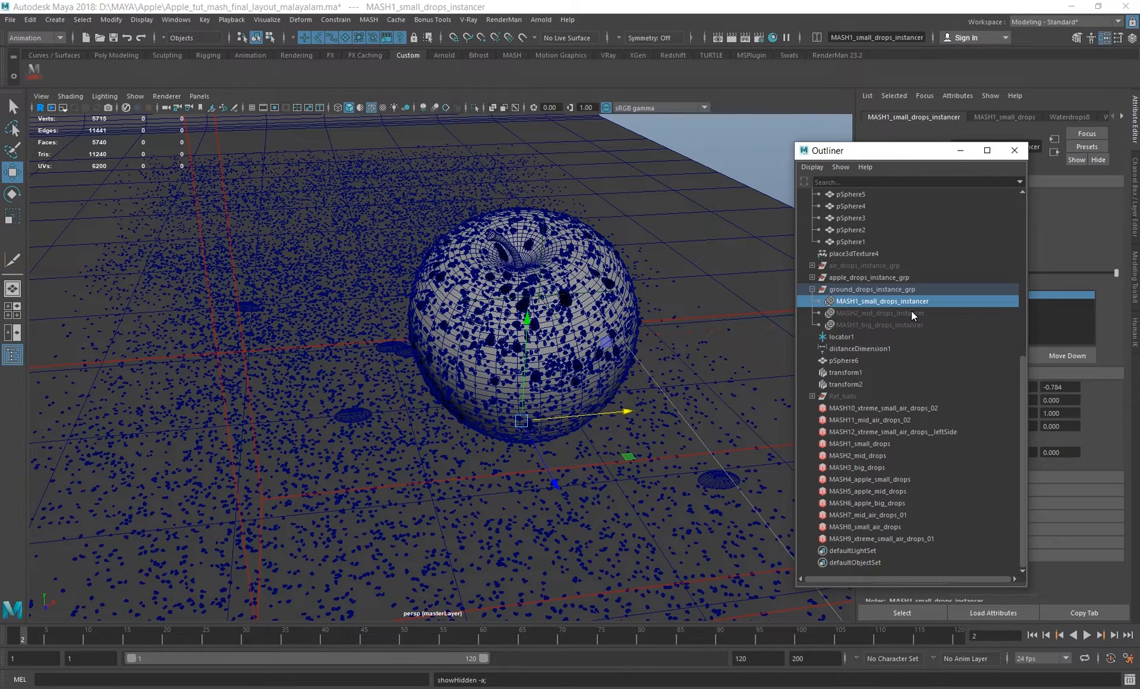
left_click(909, 313)
key("shift+h")
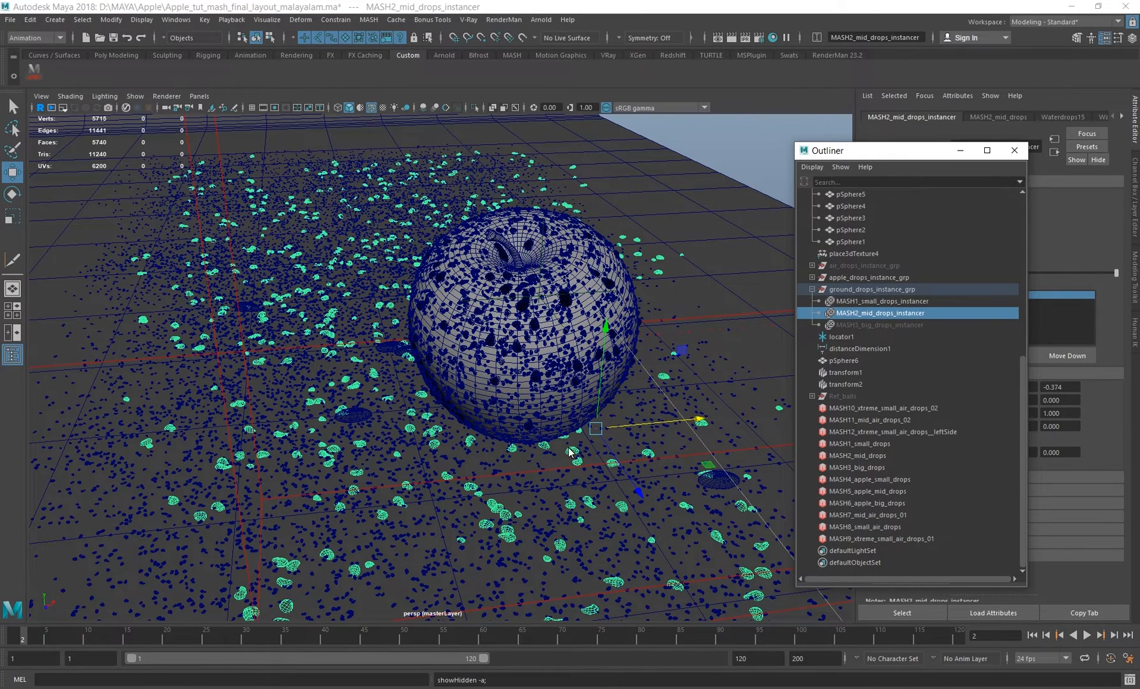
- Move the Outliner clear of the apple and examine how the mid drops are spread among the small ones on the ground
left_click_drag(897, 153, 795, 223)
right_click_drag(430, 387, 394, 353, "alt")
middle_click_drag(422, 335, 423, 349, "alt")
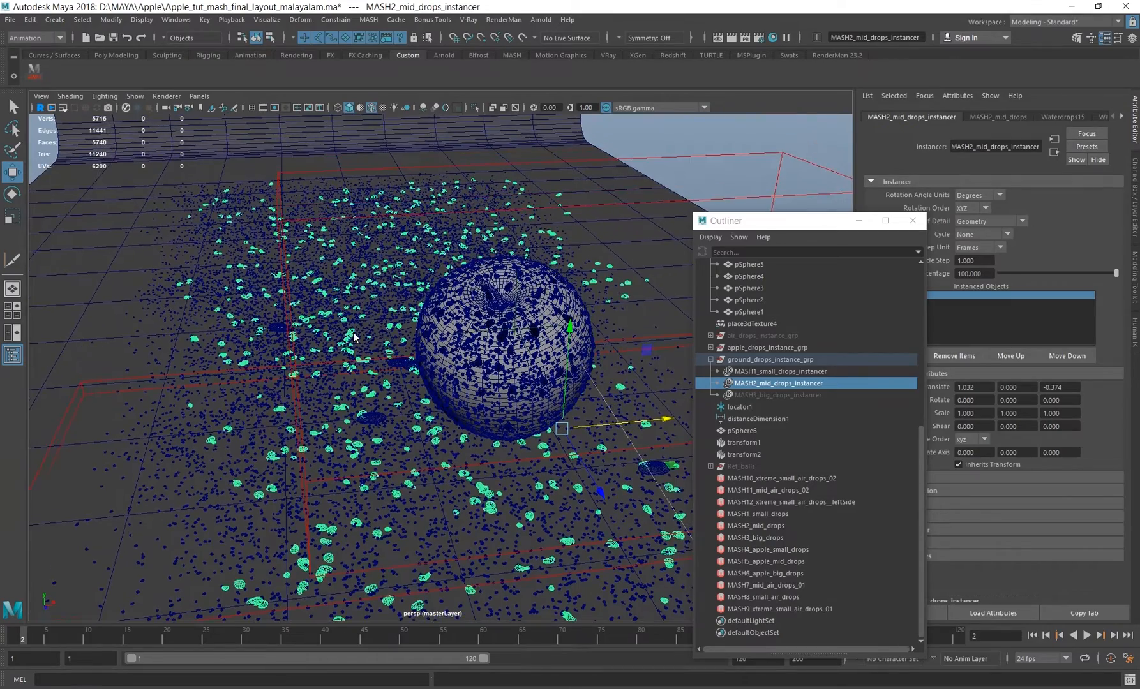
scroll(429, 355, "up", 5)
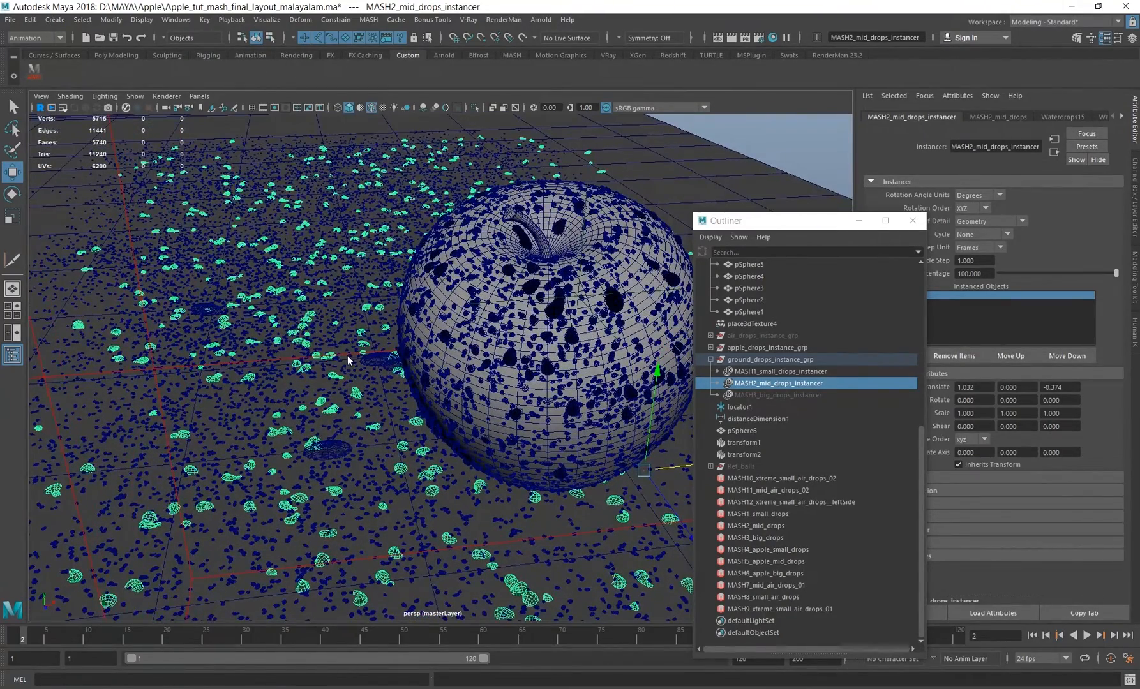
scroll(305, 364, "down", 4)
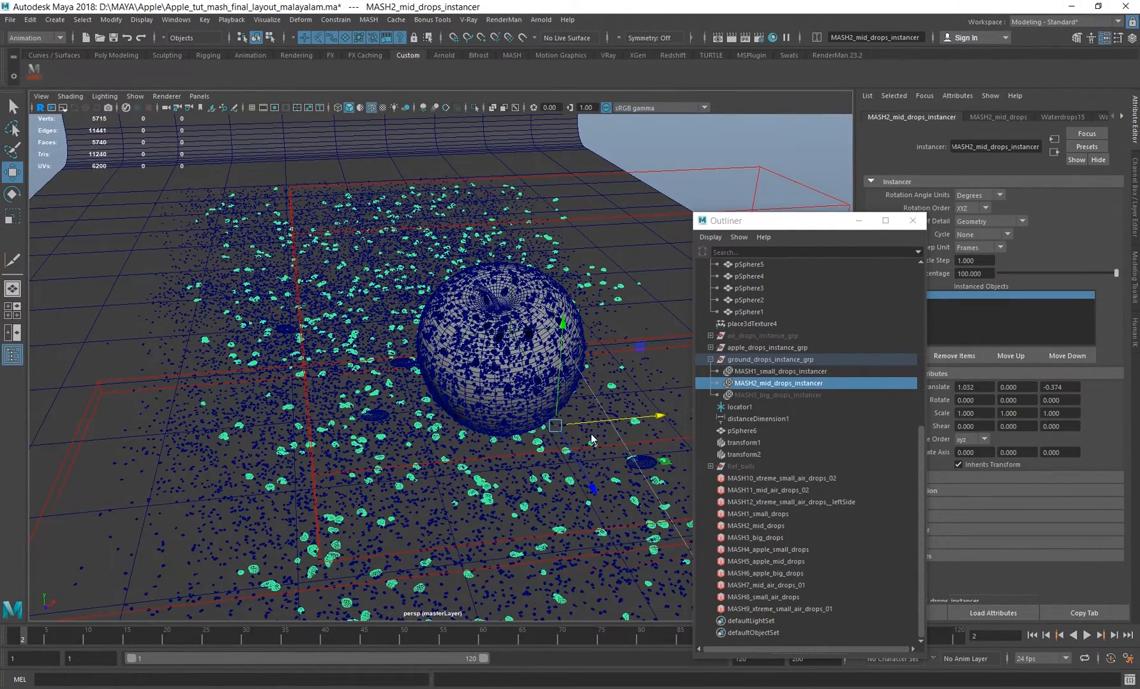
scroll(385, 318, "up", 6)
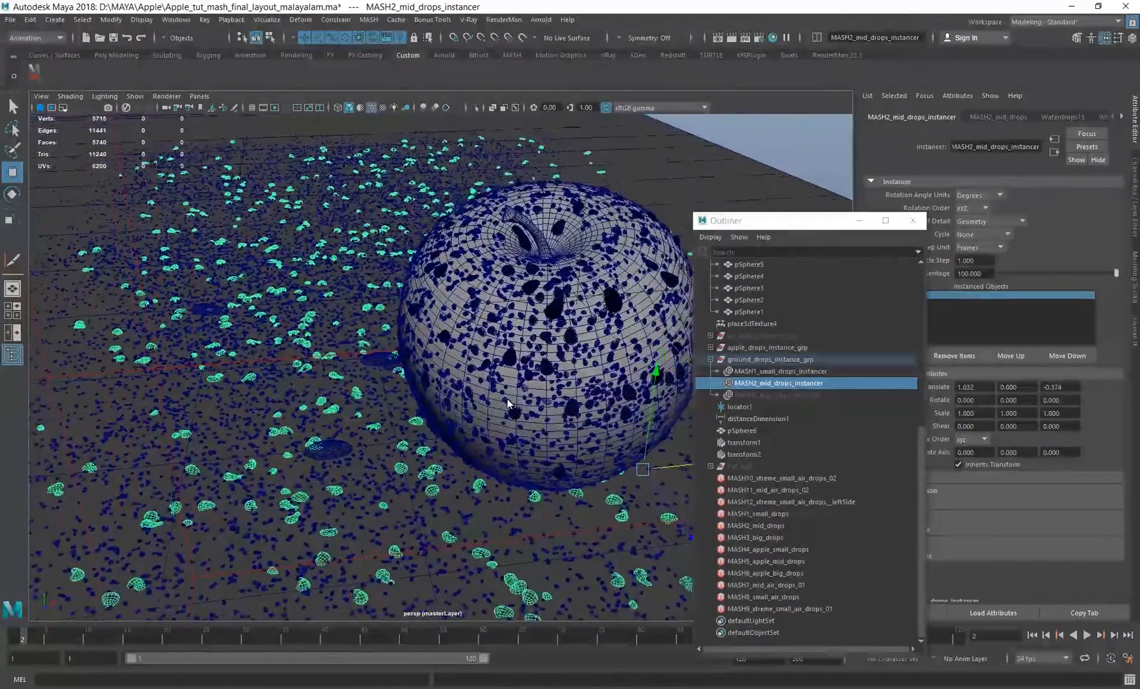
- Examine the mid drops' shapes and overlaps with the small drops at close range on the ground beside the apple
scroll(434, 345, "up", 5)
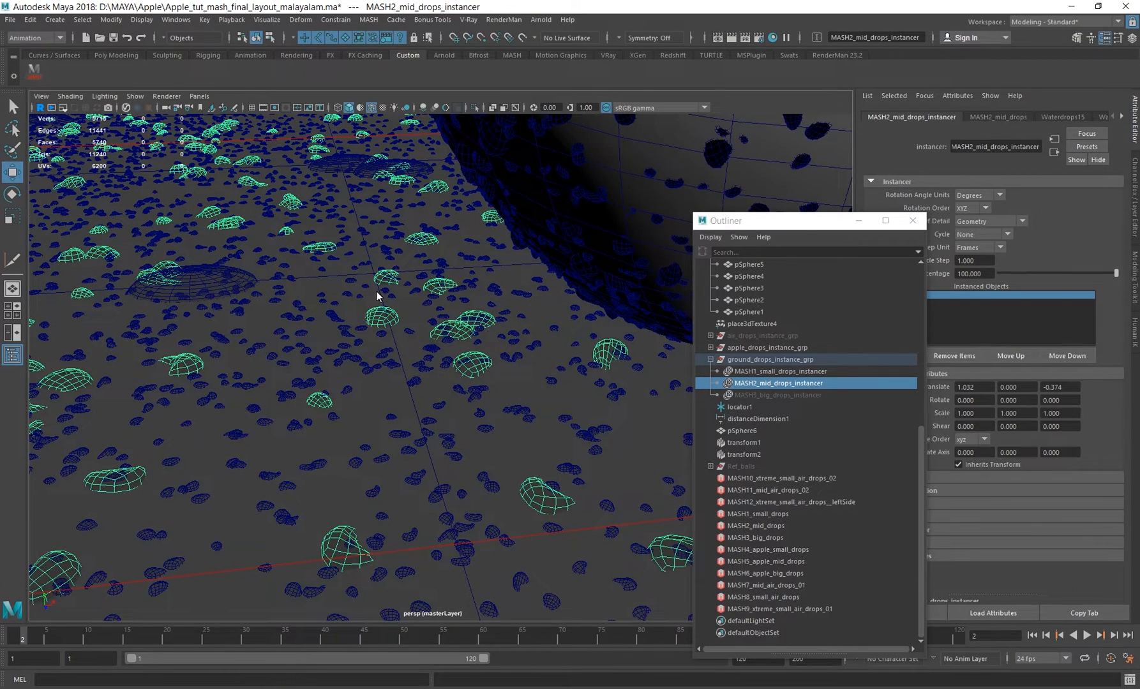
scroll(435, 336, "up", 5)
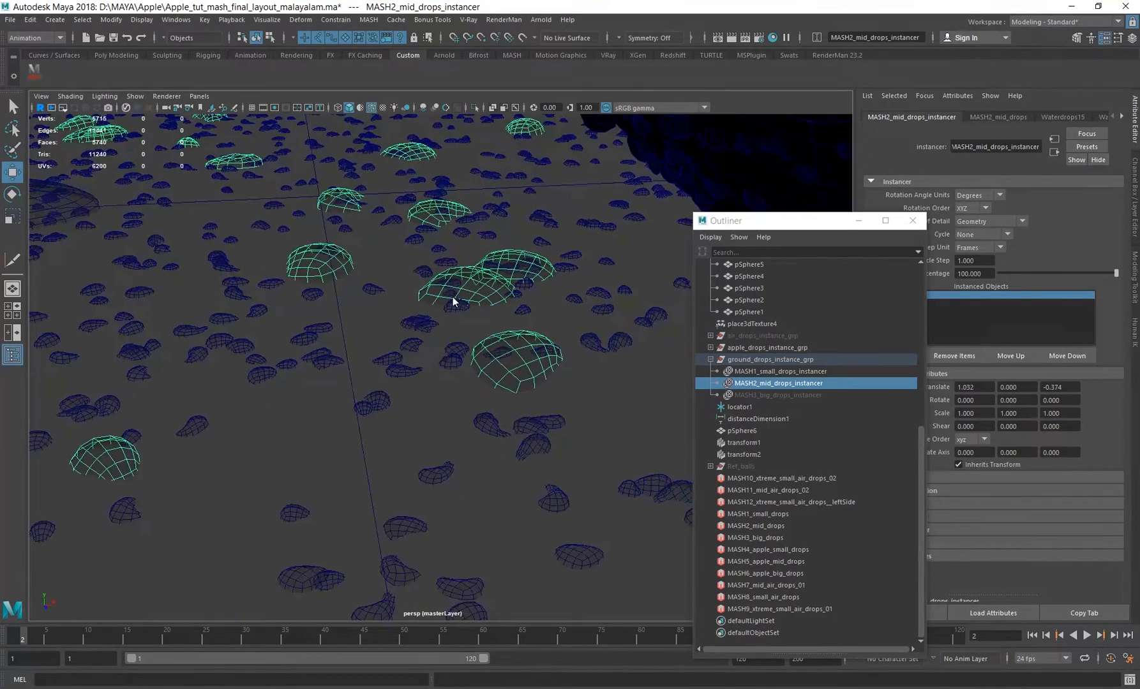
scroll(421, 241, "down", 2)
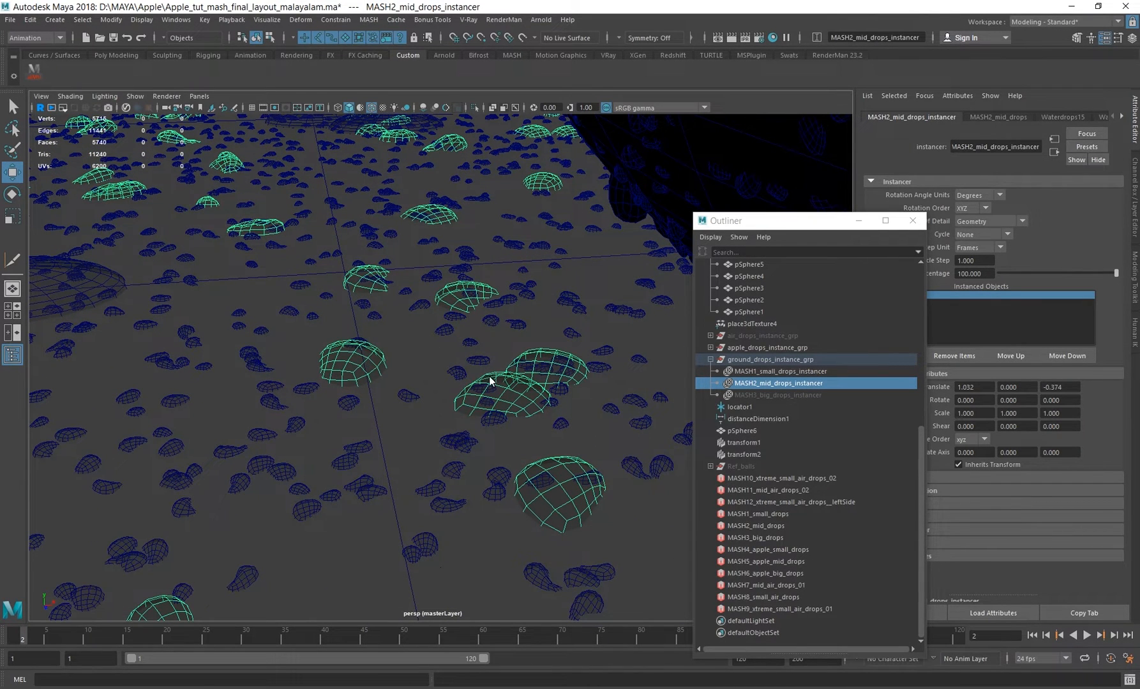
scroll(435, 354, "down", 10)
left_click_drag(403, 336, 485, 433, "alt")
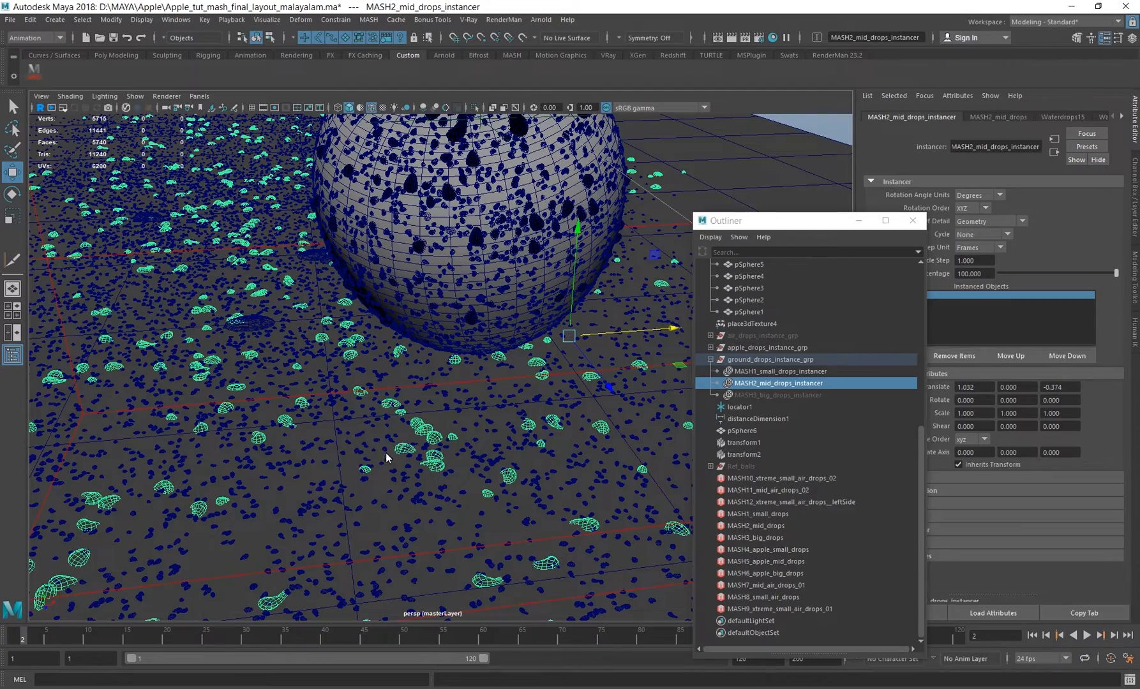
left_click_drag(357, 344, 409, 332, "alt")
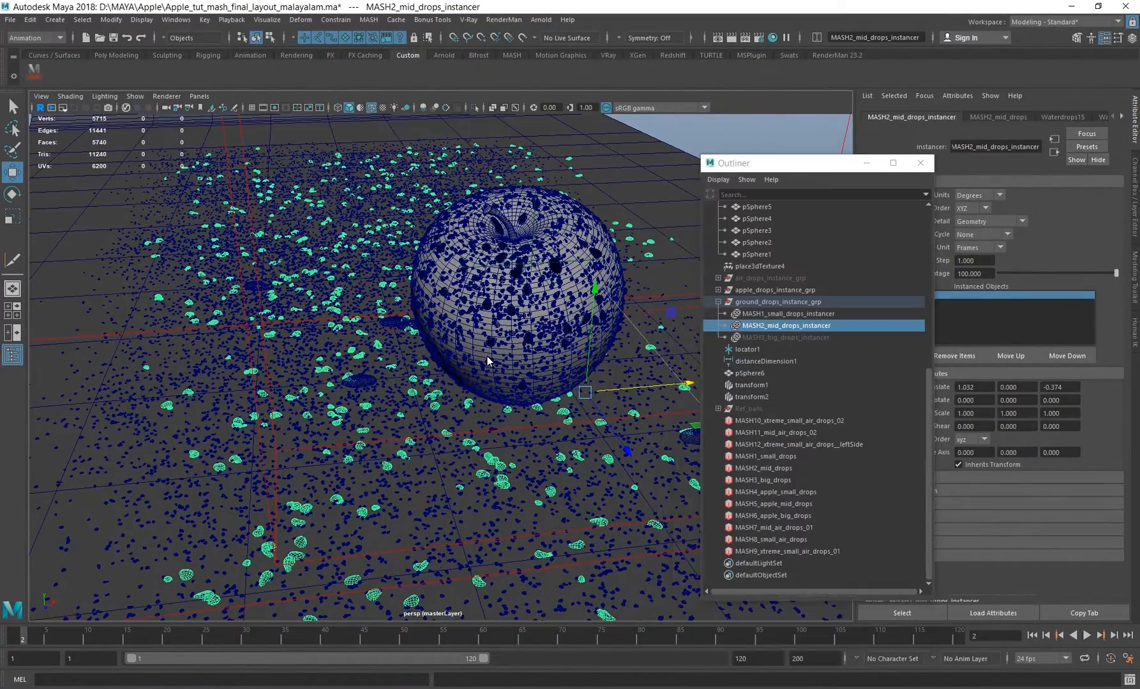
- Unhide MASH3_big_drops_instancer in ground_drops_instance_grp and view all the ground drops together around the apple
left_click(773, 338)
key("shift+h")
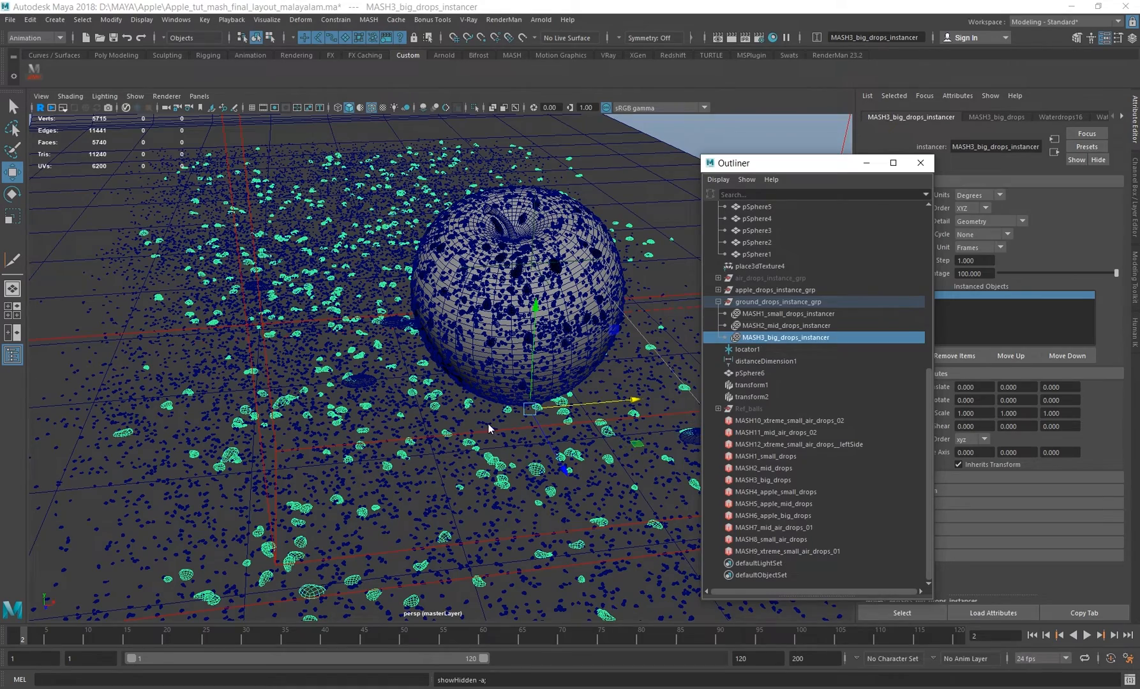
left_click_drag(489, 428, 446, 379, "alt")
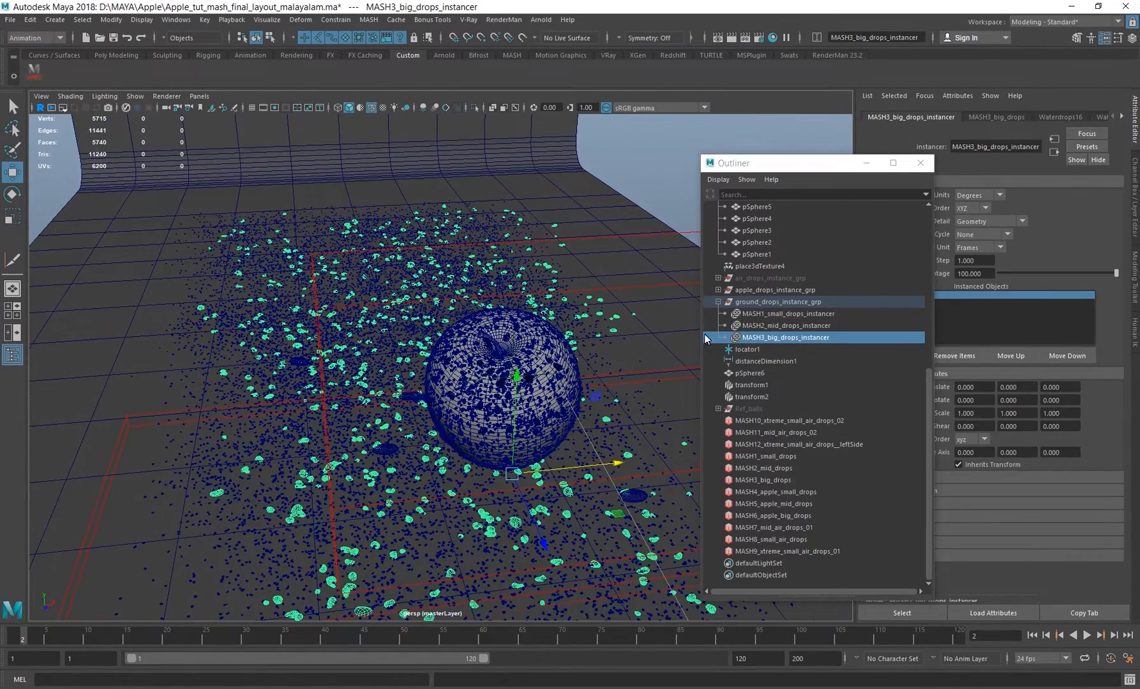
- Hide apple_drops_instance_grp and ground_drops_instance_grp, and unhide air_drops_instance_grp
left_click(718, 301)
left_click_drag(778, 327, 779, 337)
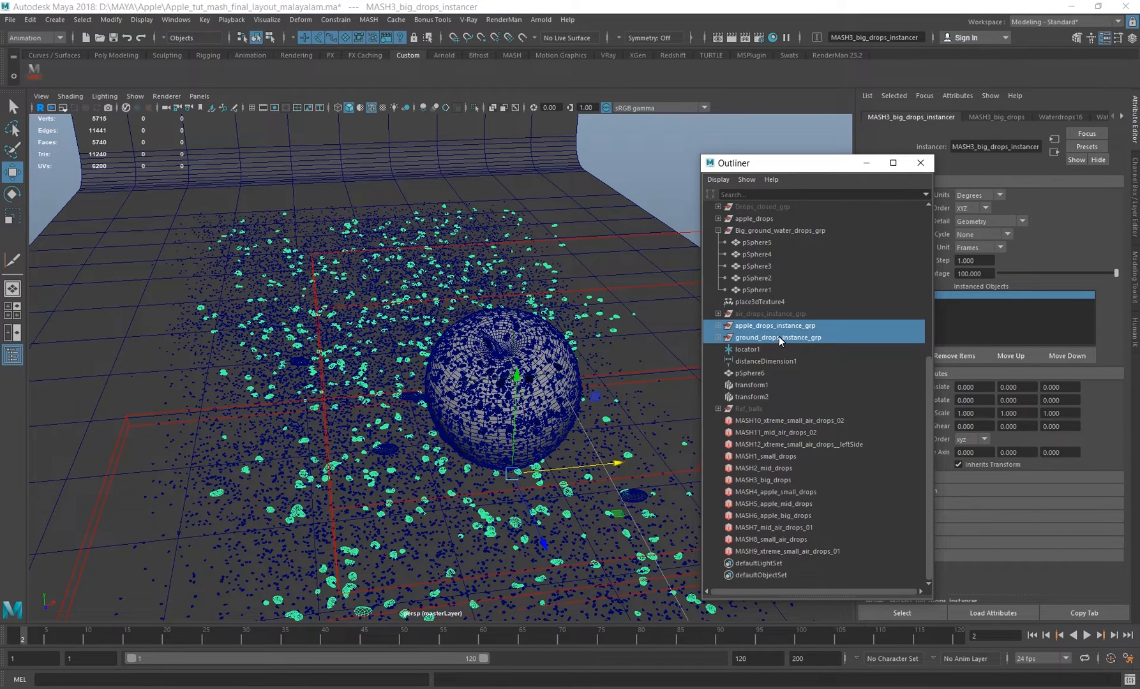
key("ctrl+h")
left_click(759, 313)
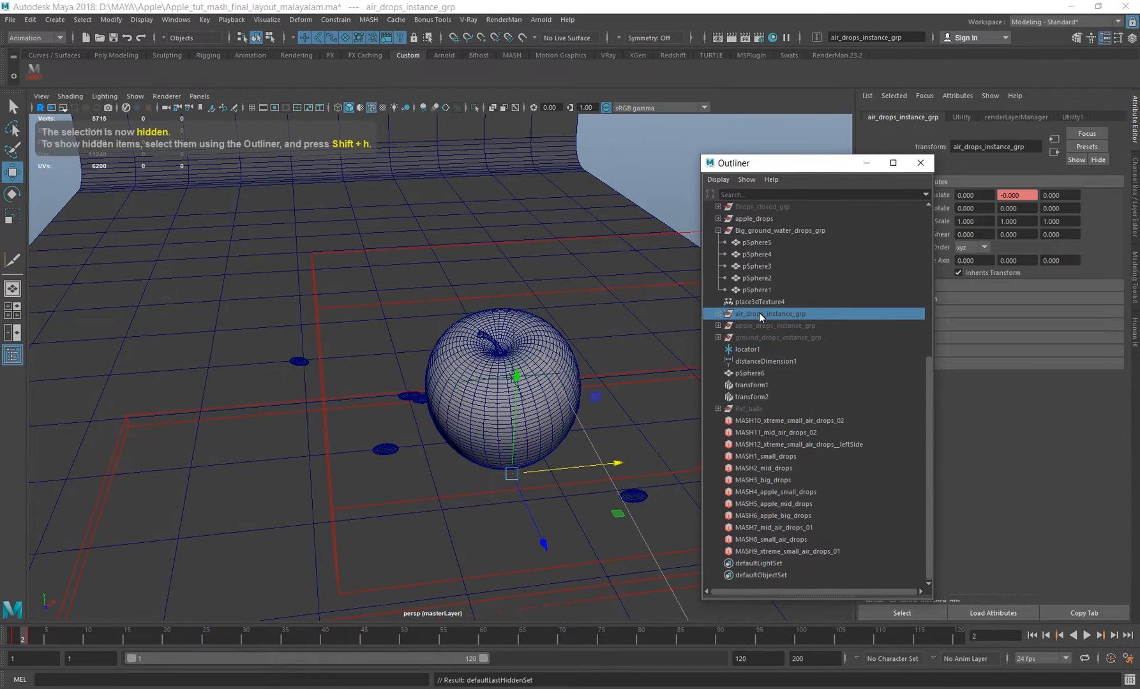
key("shift+h")
left_click_drag(455, 309, 524, 311, "alt")
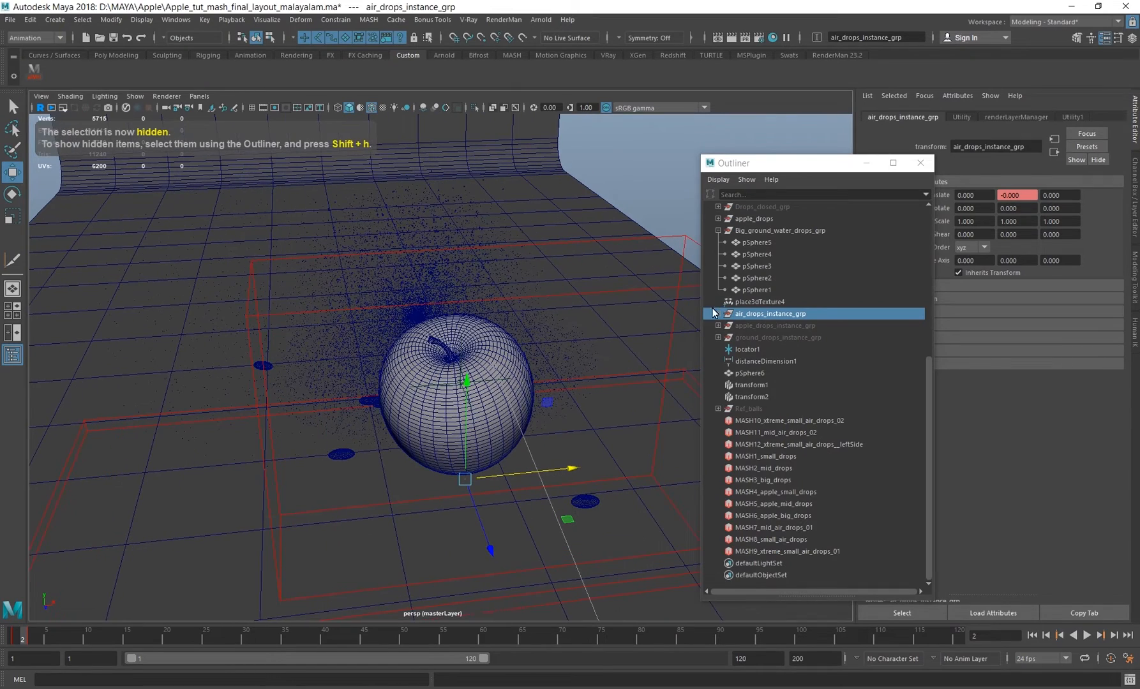
- Expand air_drops_instance_grp to list its instancers and select MASH7_mid_air_drops_instancer
left_click(718, 314)
left_click(829, 328)
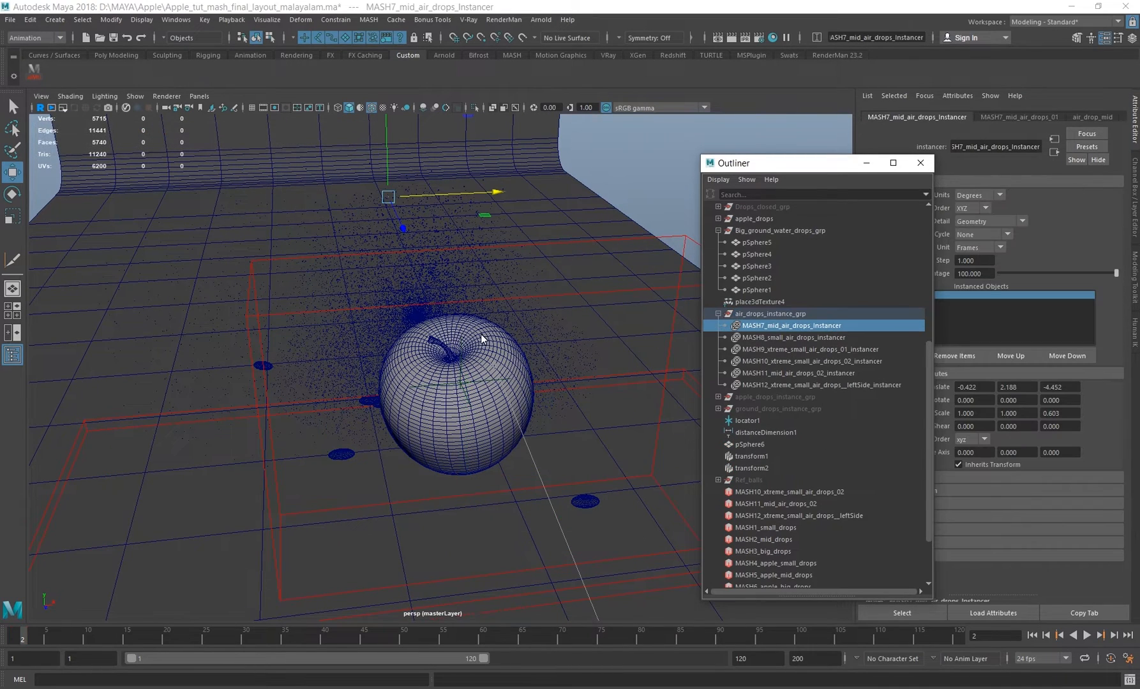
left_click_drag(495, 303, 455, 304, "alt")
scroll(830, 460, "down", 2)
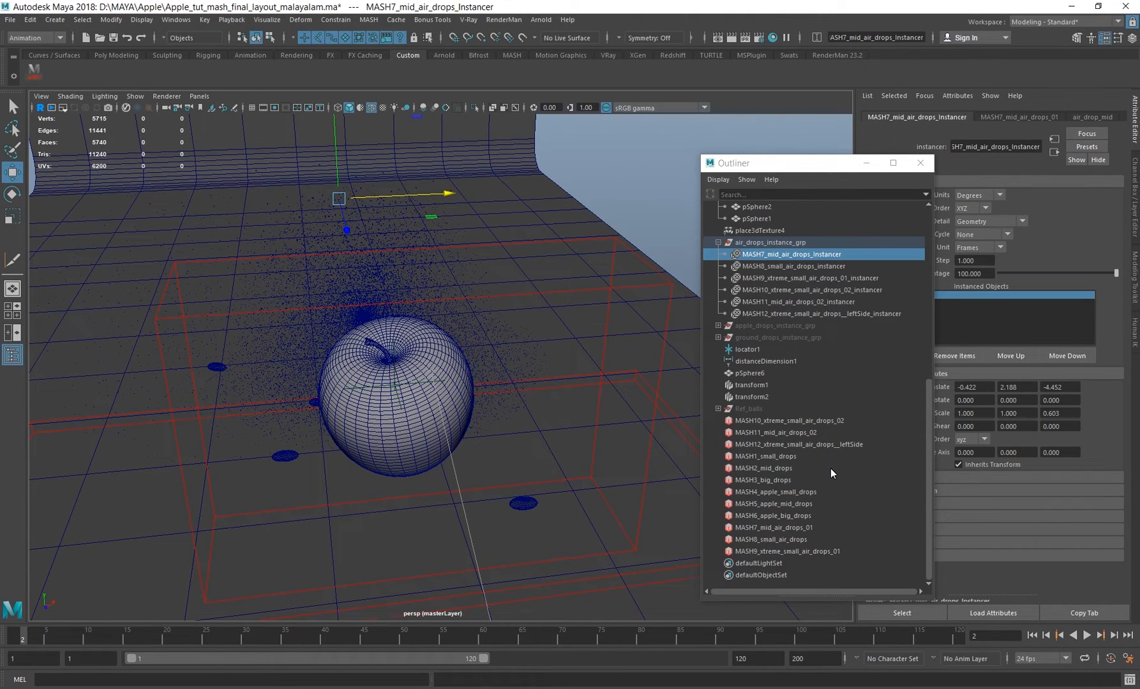
- Show the Distribute settings of MASH10_xtreme_small_air_drops_02 and inspect its distribution type
left_click(812, 421)
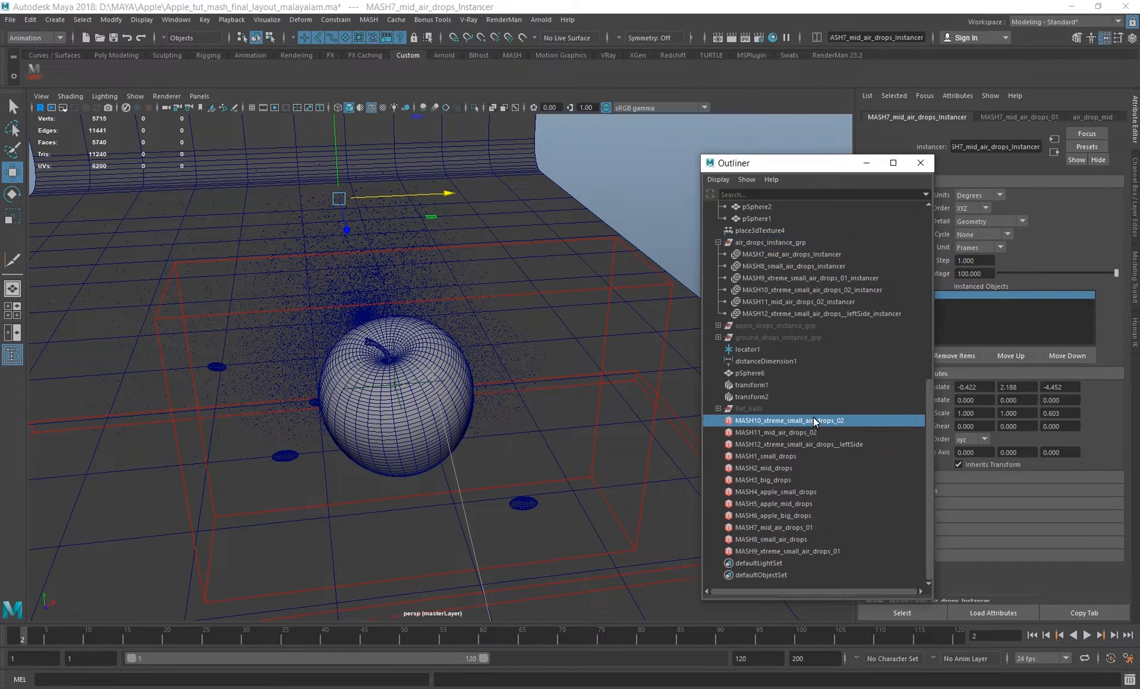
left_click_drag(829, 162, 692, 199)
left_click(1073, 117)
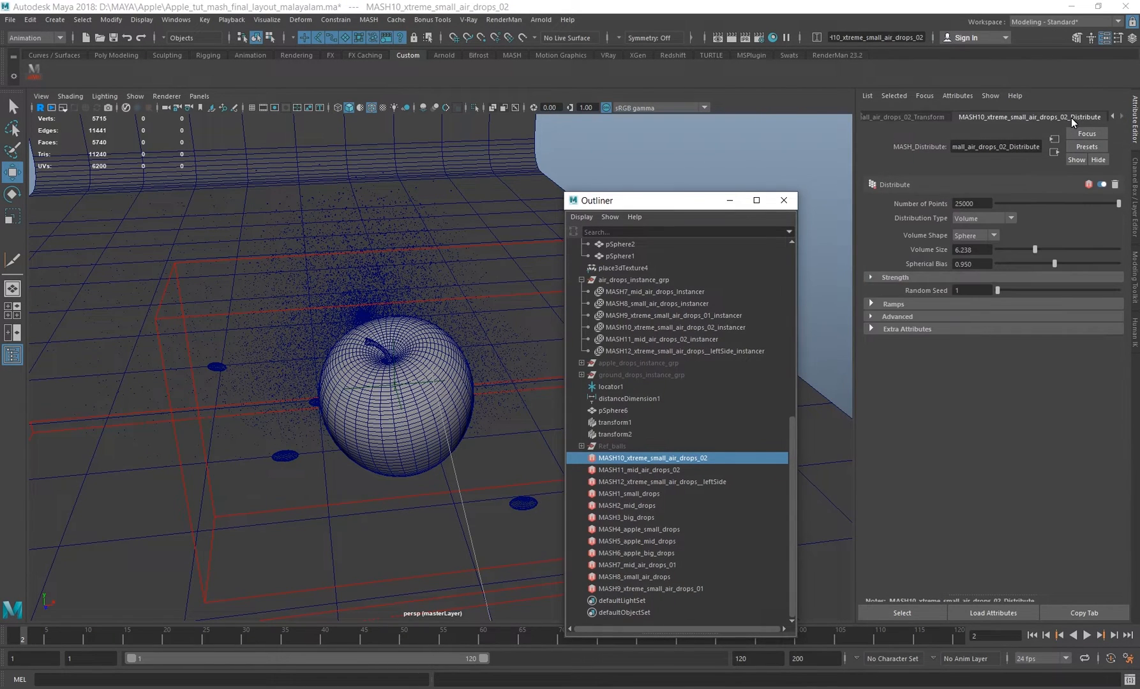
left_click(980, 222)
left_click(983, 221)
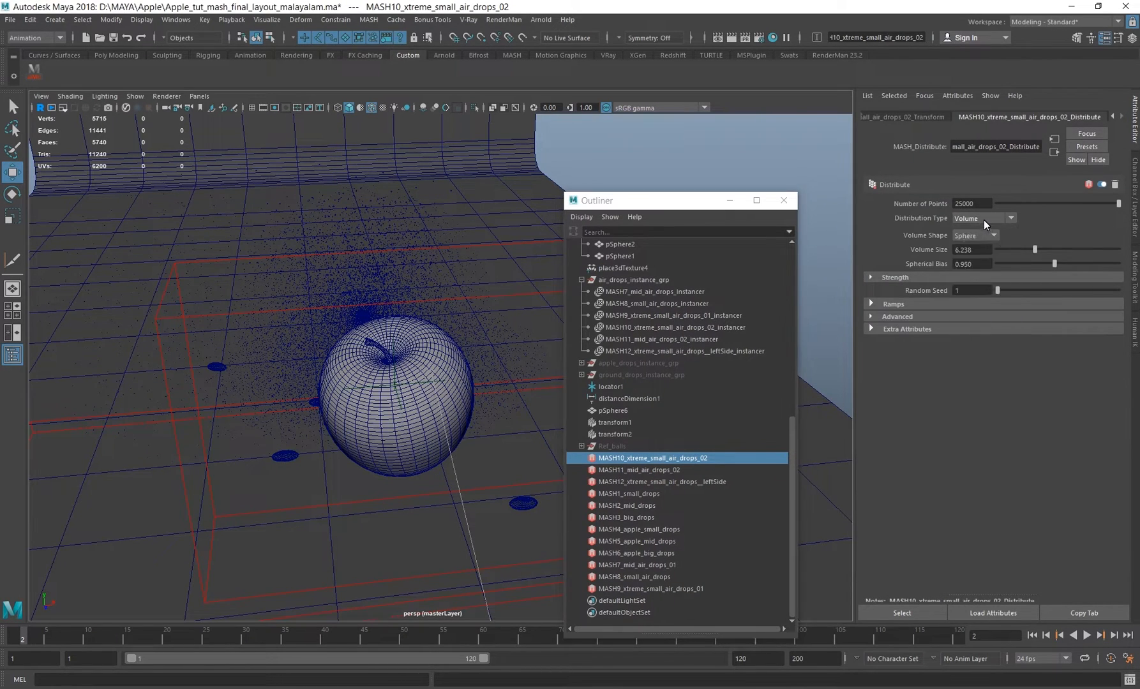
- Move MASH9_xtreme_small_air_drops_01_instancer sideways away from the apple to a Translate X of 9.130
left_click(673, 316)
left_click_drag(471, 314, 646, 284)
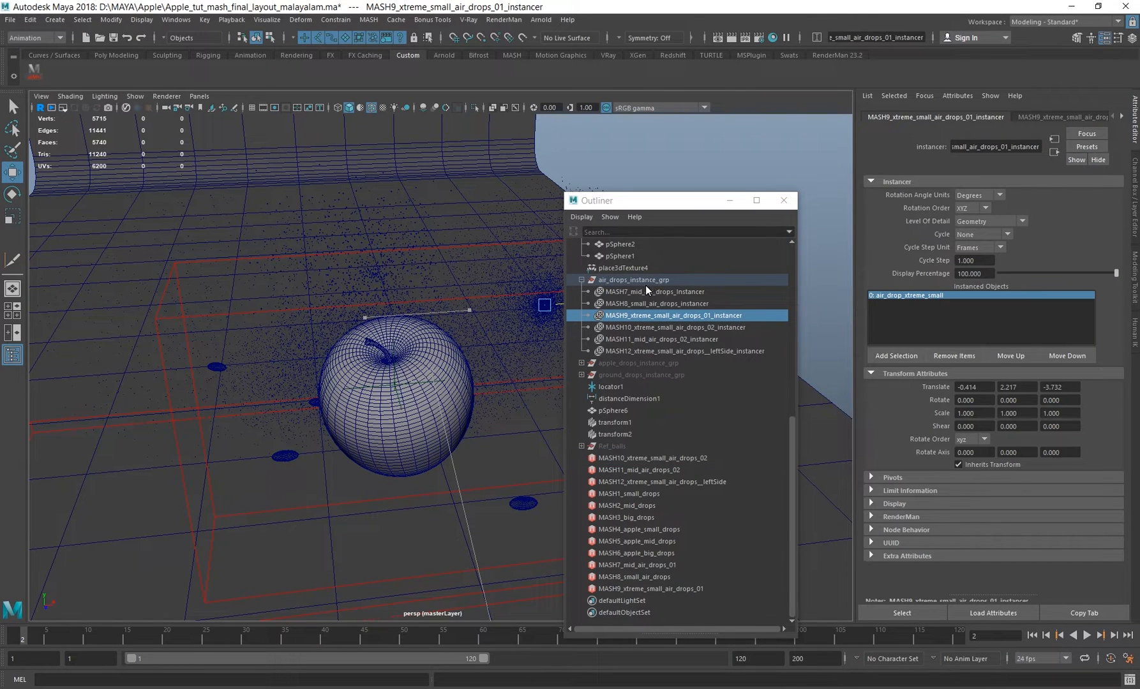
left_click_drag(674, 208, 270, 226)
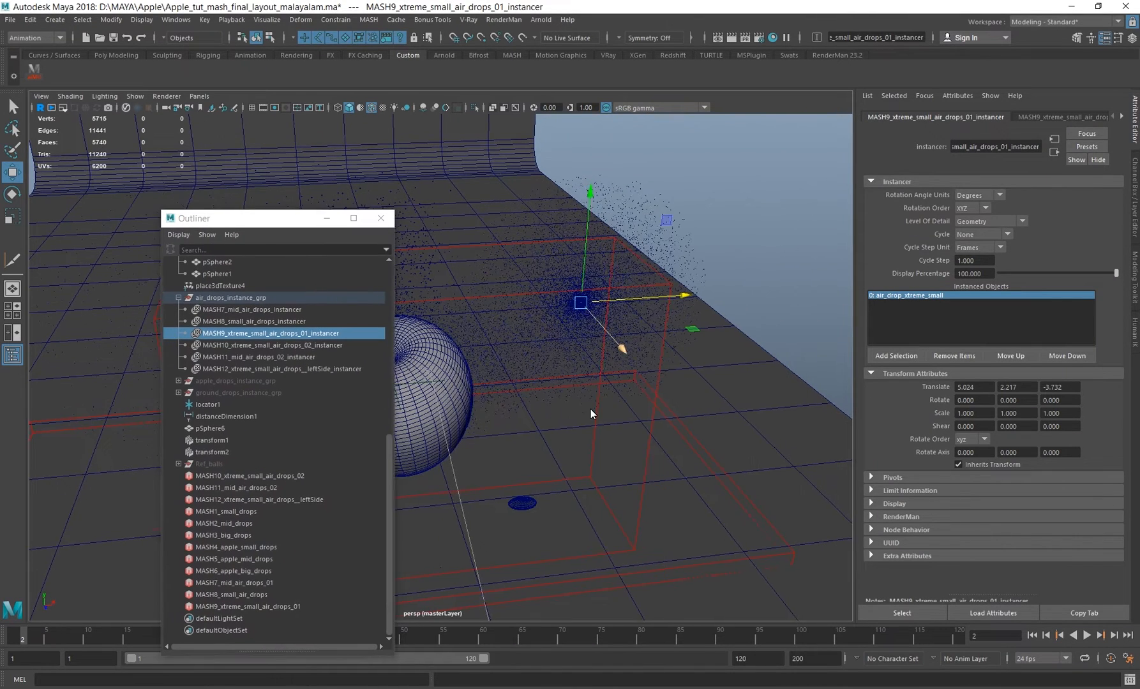
middle_click_drag(591, 410, 473, 464, "alt")
left_click_drag(629, 338, 699, 320)
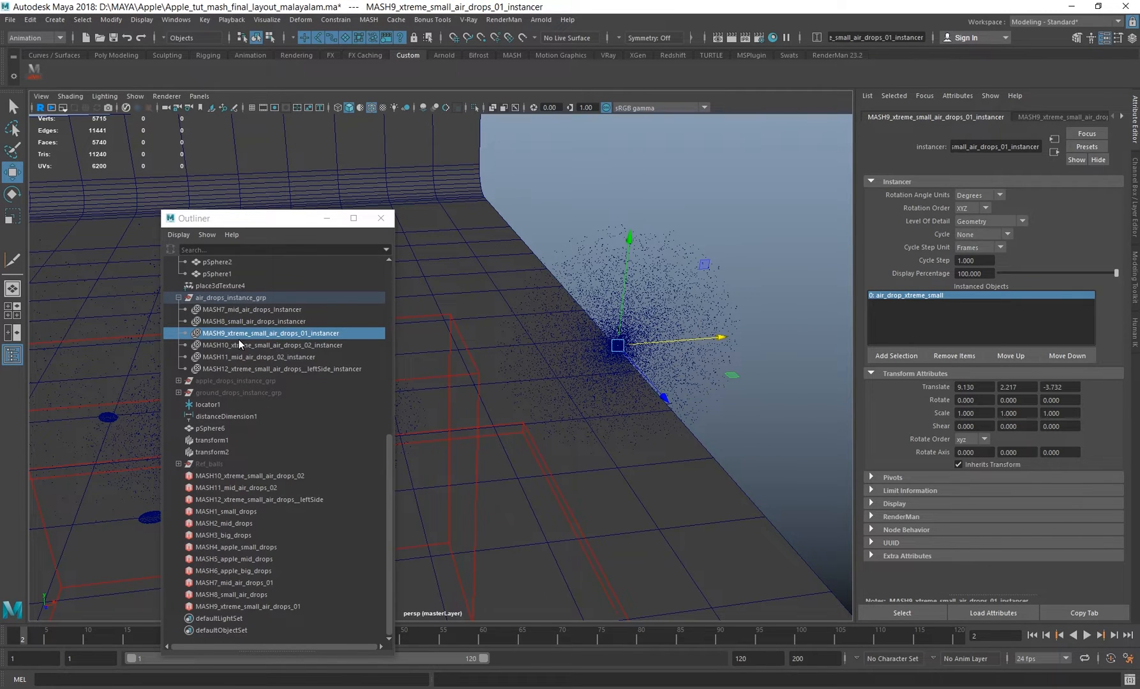
- Try 25000 points and the Cube volume shape in the Distribute settings of MASH9_xtreme_small_air_drops_01
left_click(256, 476)
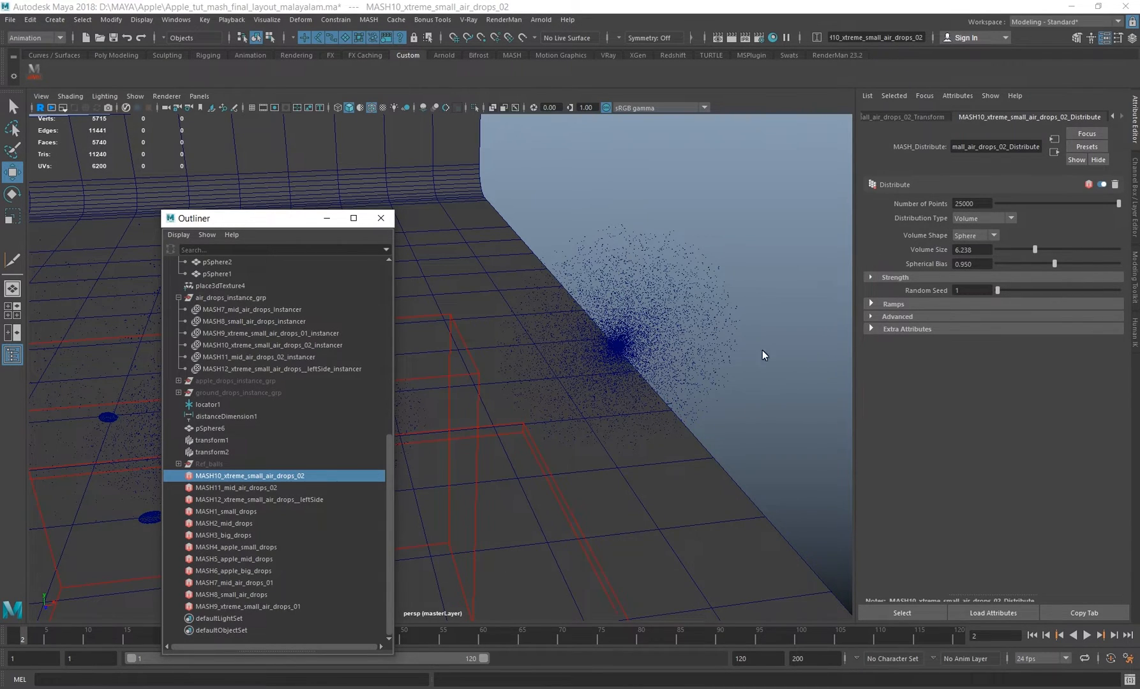
left_click_drag(762, 350, 633, 355, "alt")
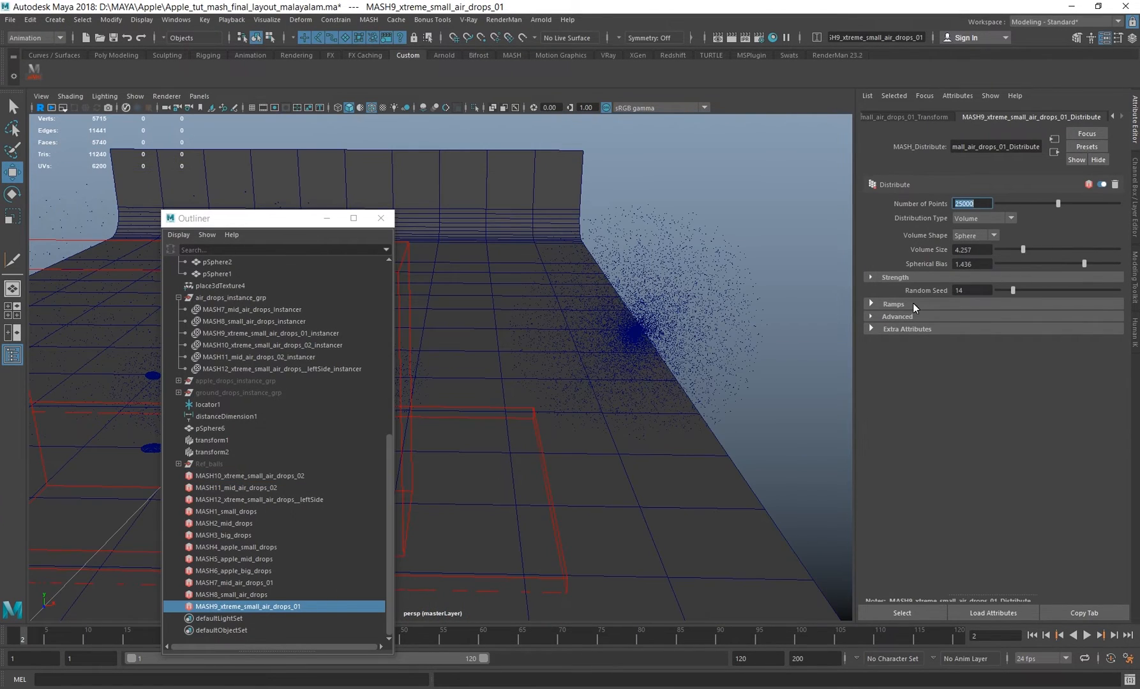
left_click(980, 234)
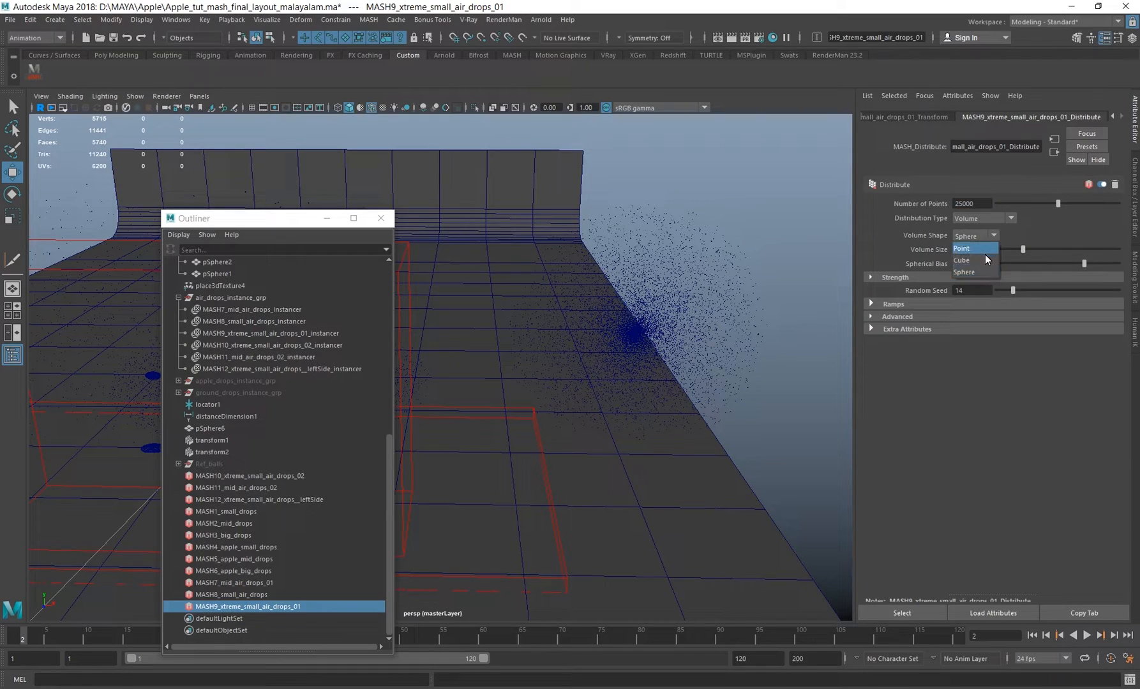
left_click(971, 260)
left_click_drag(719, 344, 827, 287, "alt")
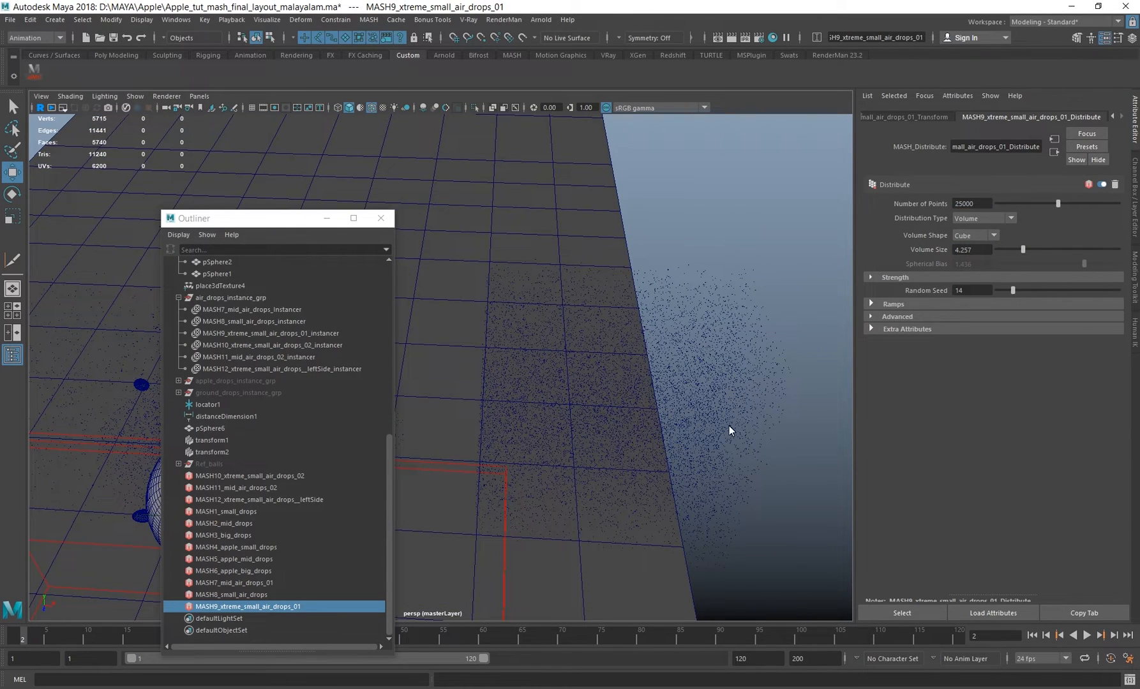
left_click_drag(730, 430, 734, 380, "alt")
- Try larger volume sizes for the cube distribution of MASH9_xtreme_small_air_drops_01, ending at 5.941
left_click(1055, 249)
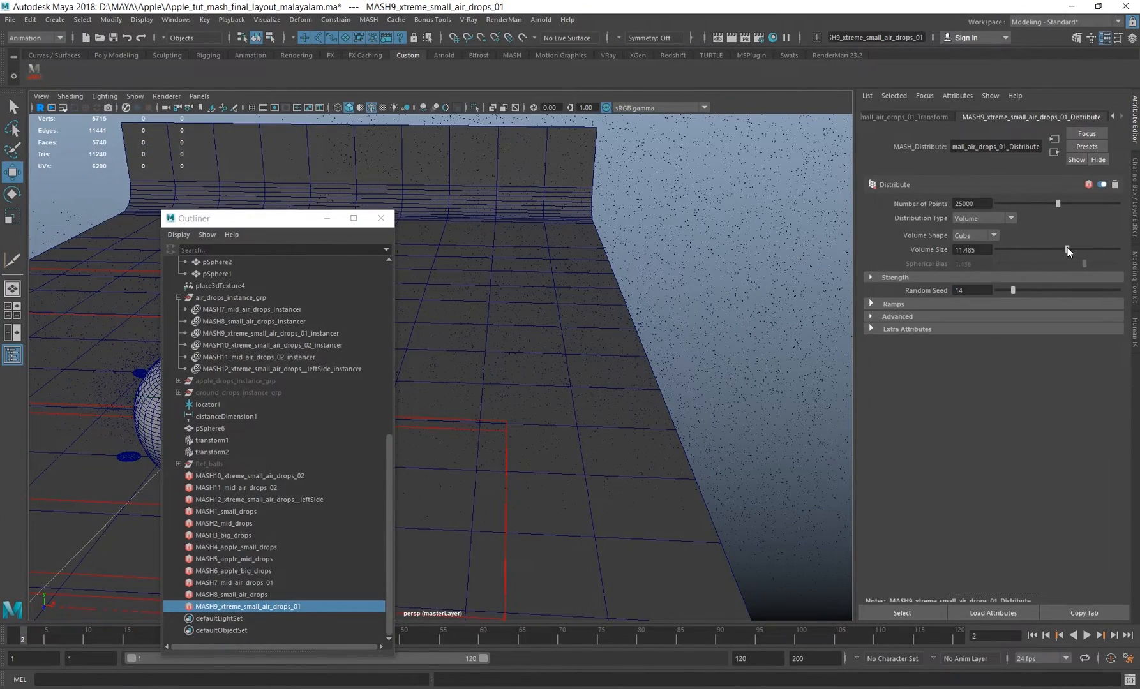
left_click(1033, 251)
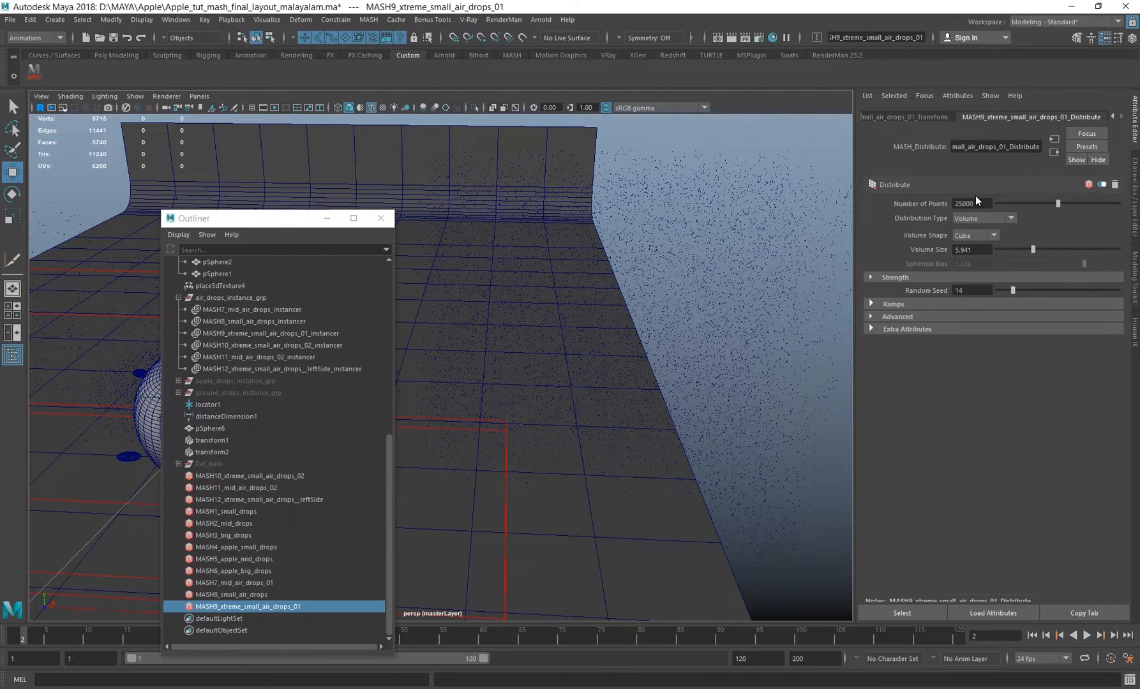
left_click_drag(689, 298, 676, 298, "alt")
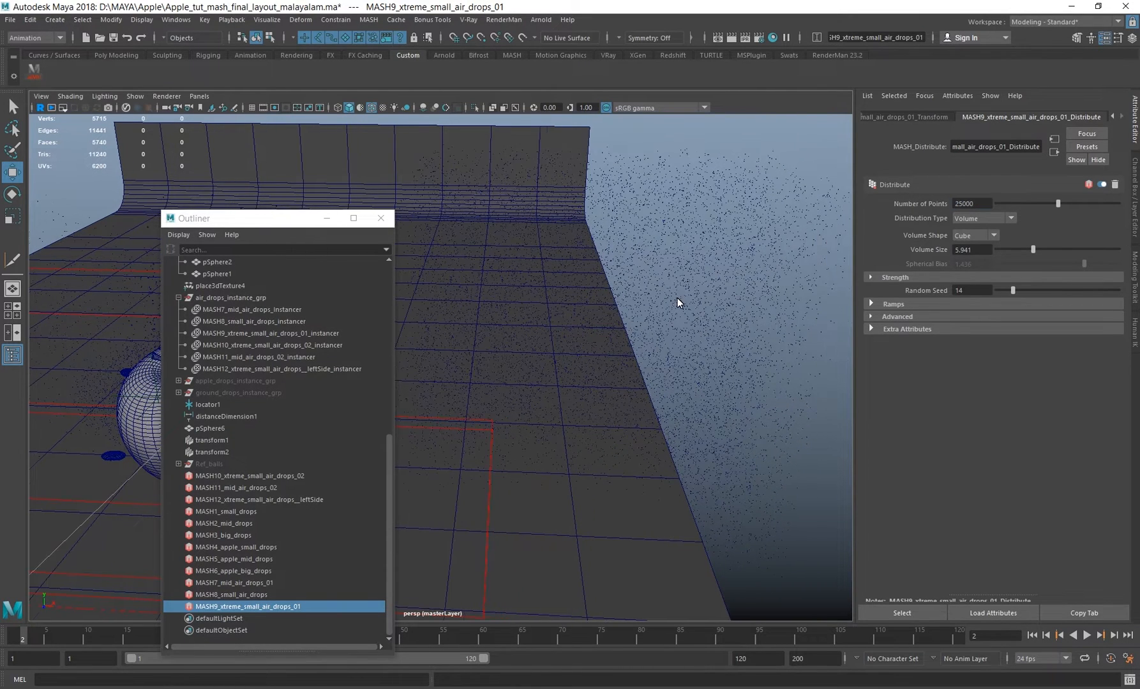
- Undo the recent volume size, volume shape and point count changes on MASH9_xtreme_small_air_drops_01, with the apple back in view
key("ctrl+z")
key("ctrl+z")
key("ctrl+z")
key("ctrl+z")
key("ctrl+z")
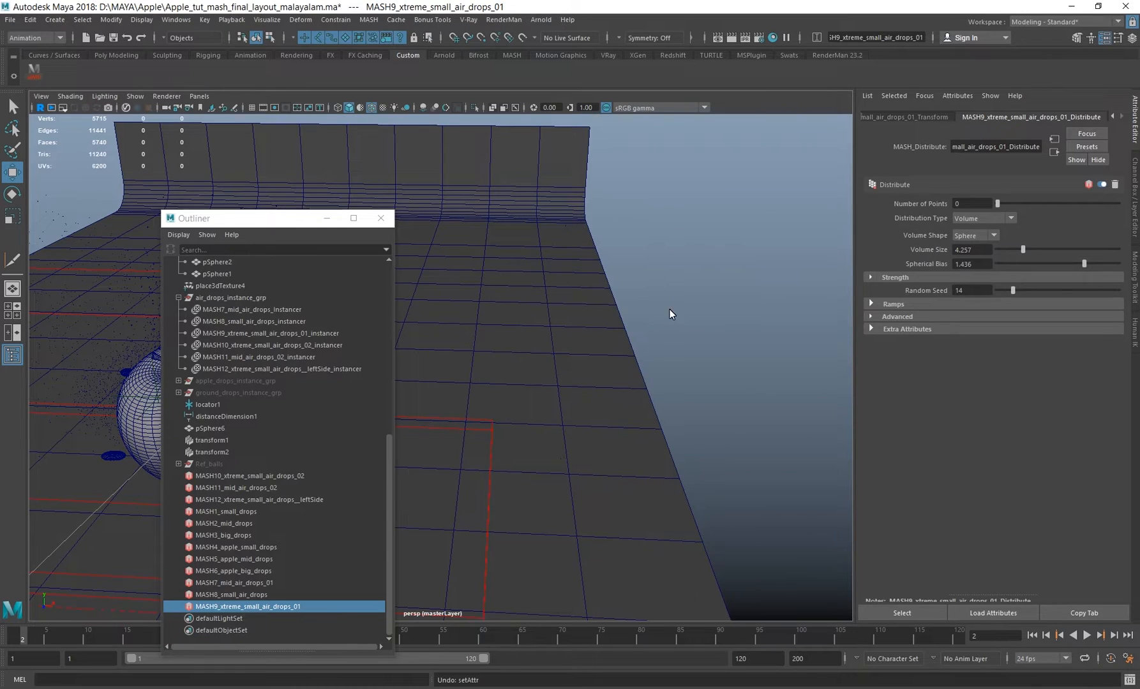
middle_click_drag(670, 309, 786, 310, "alt")
middle_click_drag(570, 327, 651, 342, "alt")
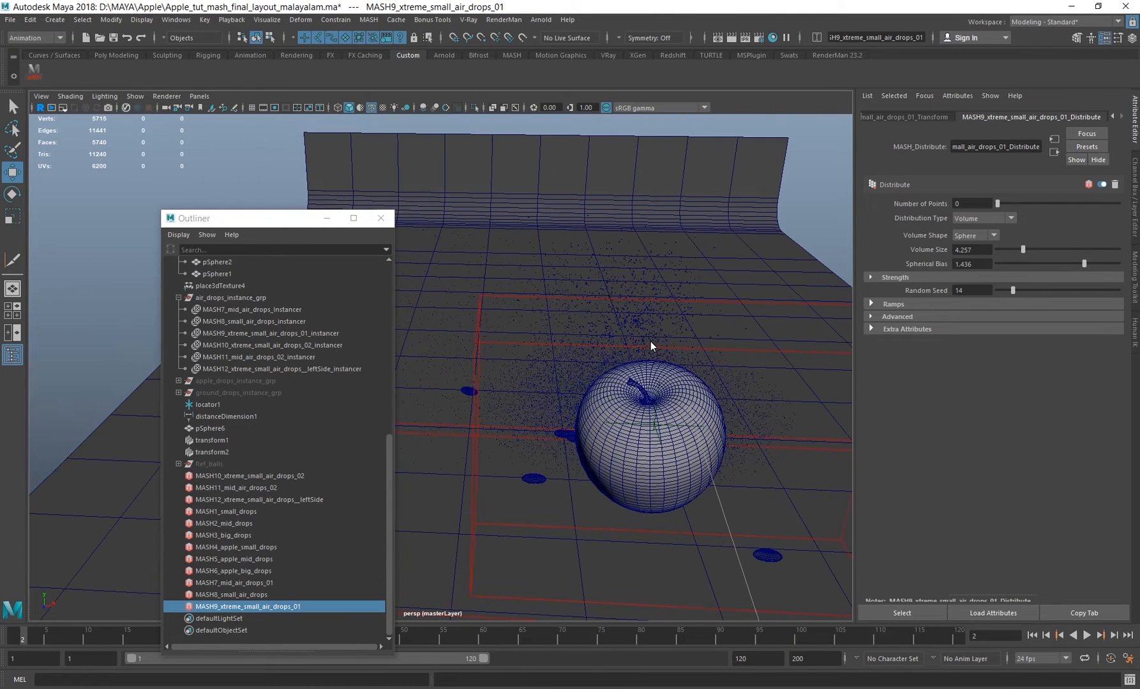
- Select MASH8_small_air_drops and examine its Distribute settings and the individual air drops at close range
left_click(244, 594)
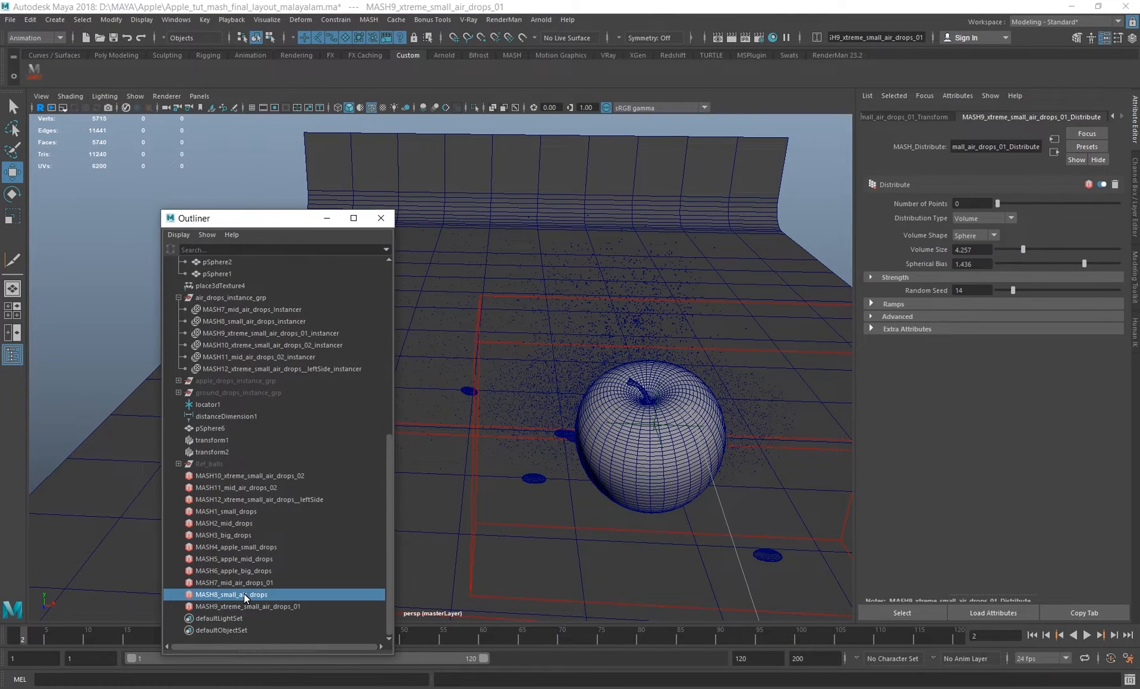
right_click_drag(724, 339, 795, 376, "alt")
middle_click_drag(637, 358, 565, 361, "alt")
right_click_drag(566, 301, 709, 336, "alt")
middle_click_drag(709, 336, 588, 426, "alt")
right_click_drag(600, 354, 665, 388, "alt")
middle_click_drag(664, 387, 574, 351, "alt")
scroll(555, 307, "up", 6)
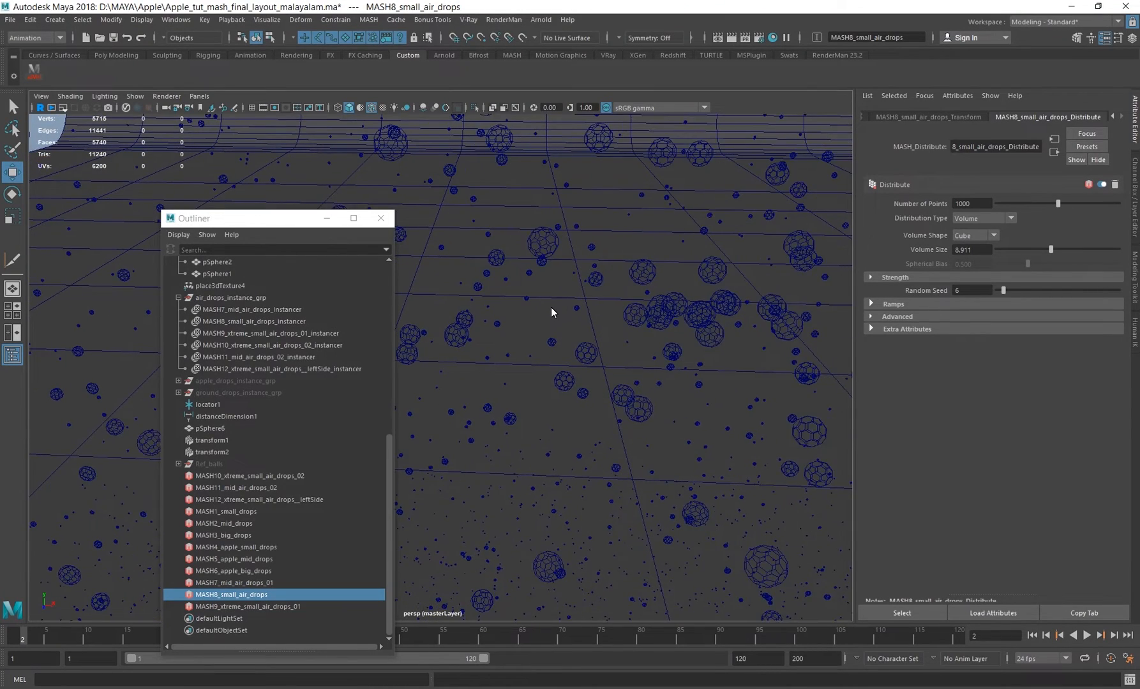
scroll(534, 313, "down", 3)
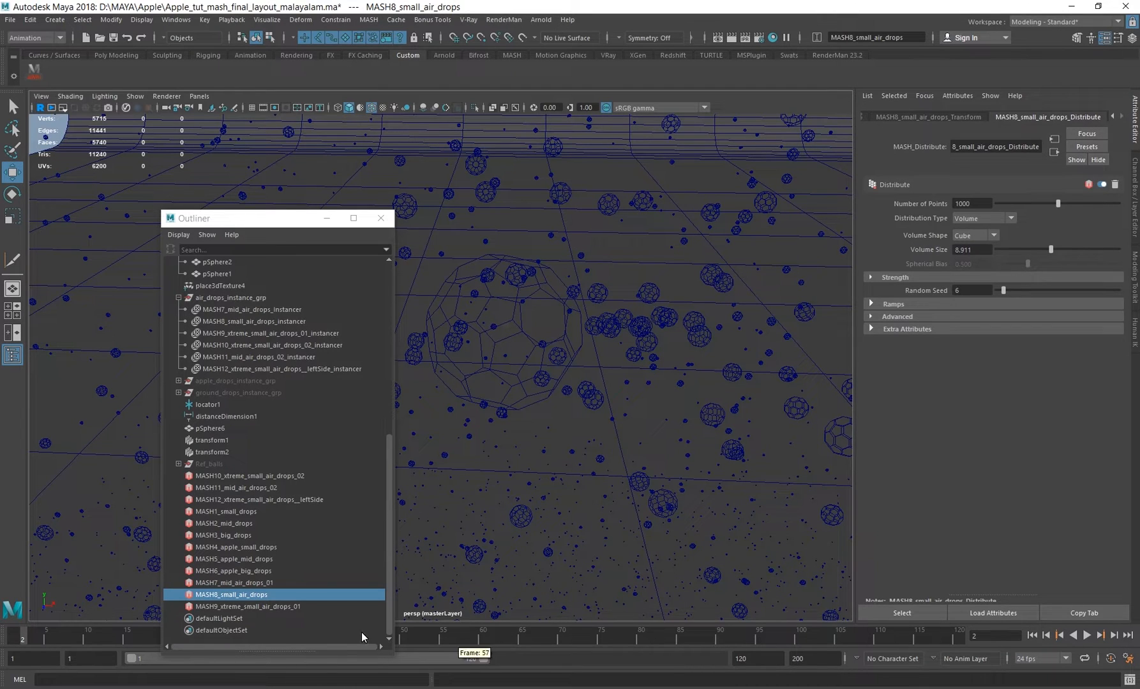
- Open the water-drops apple reference image from the Ref folder, examine the airborne drops enlarged, and return to Maya
key("alt+Tab")
double_click(221, 271)
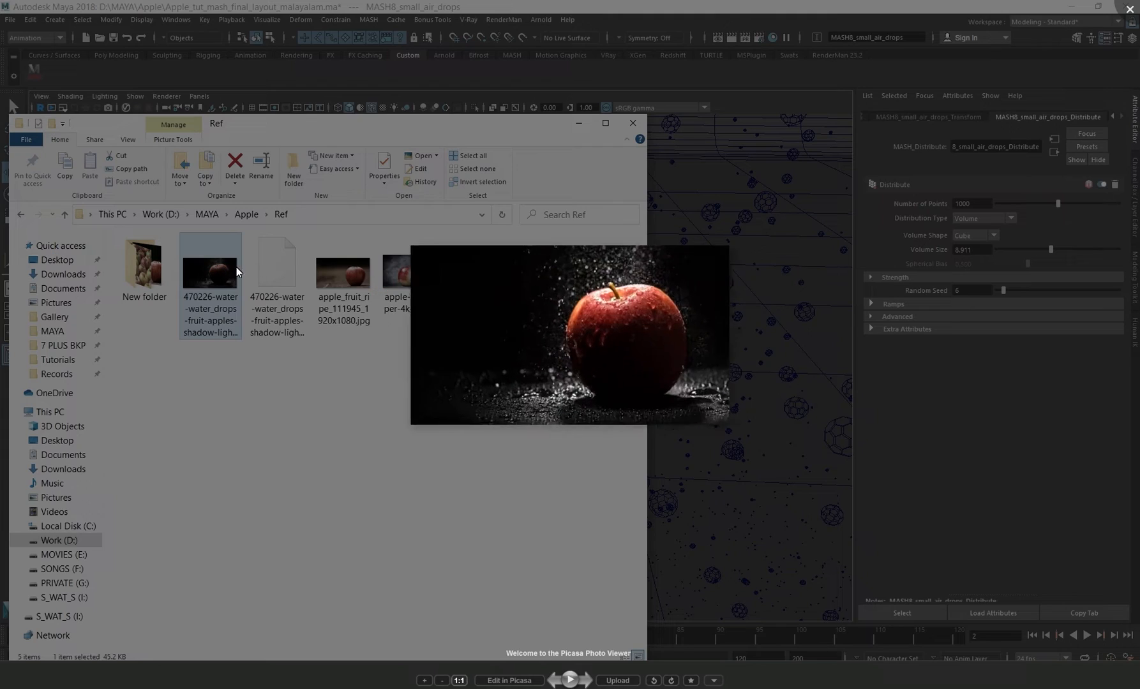
scroll(577, 268, "up", 5)
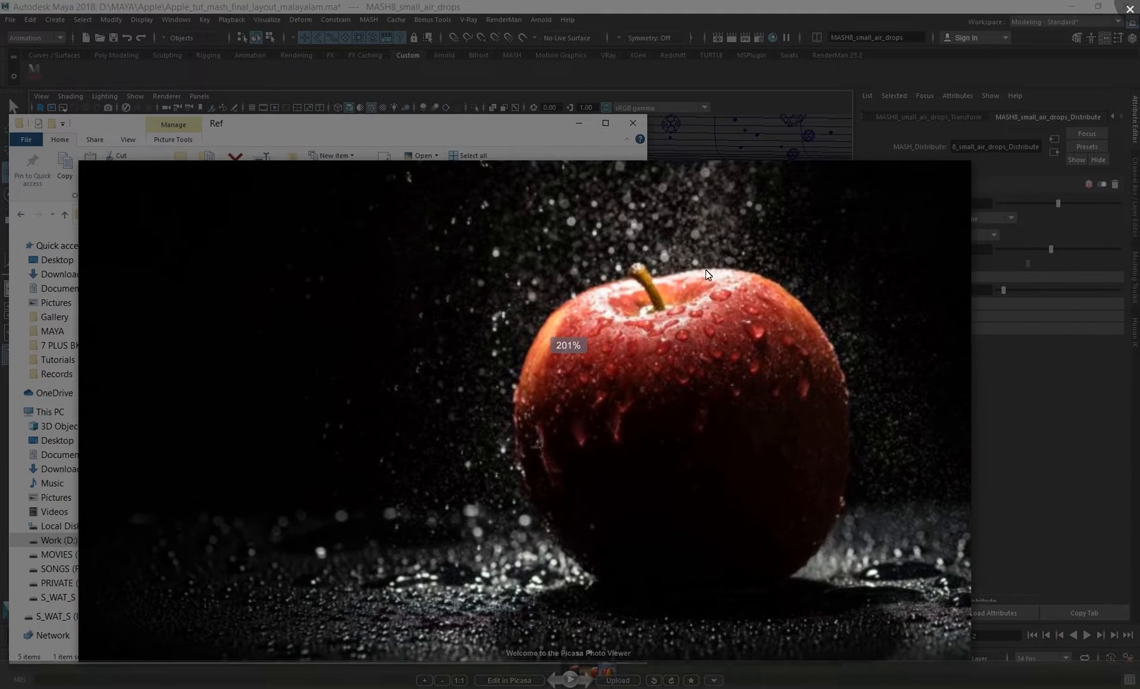
scroll(578, 226, "up", 2)
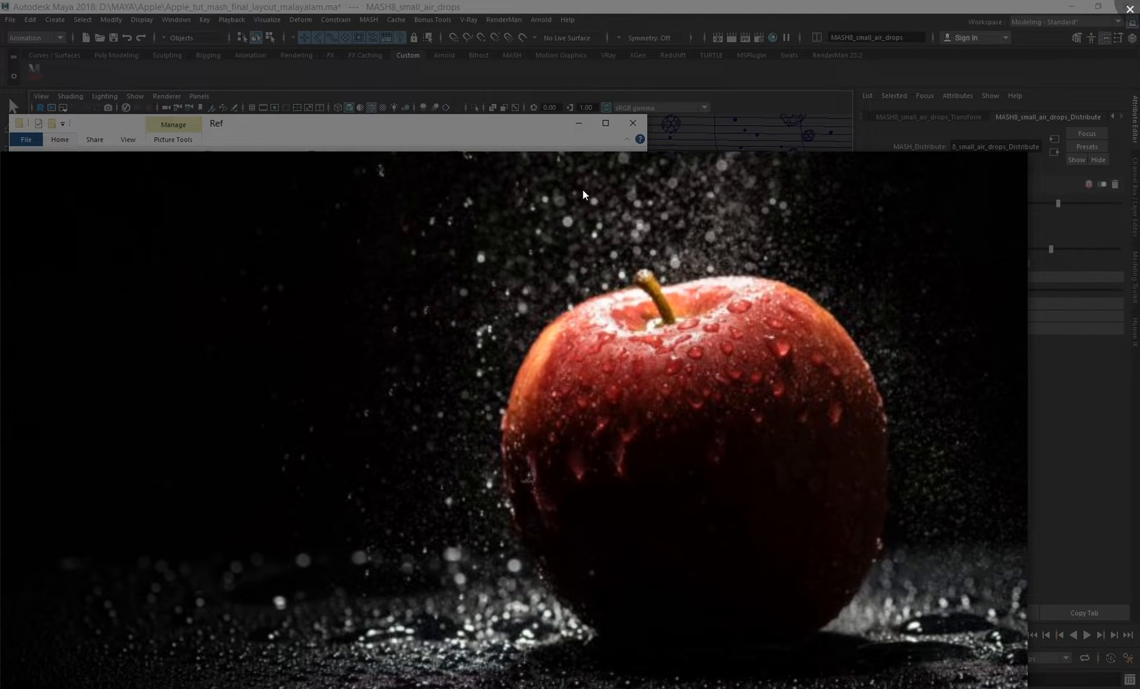
left_click(665, 4)
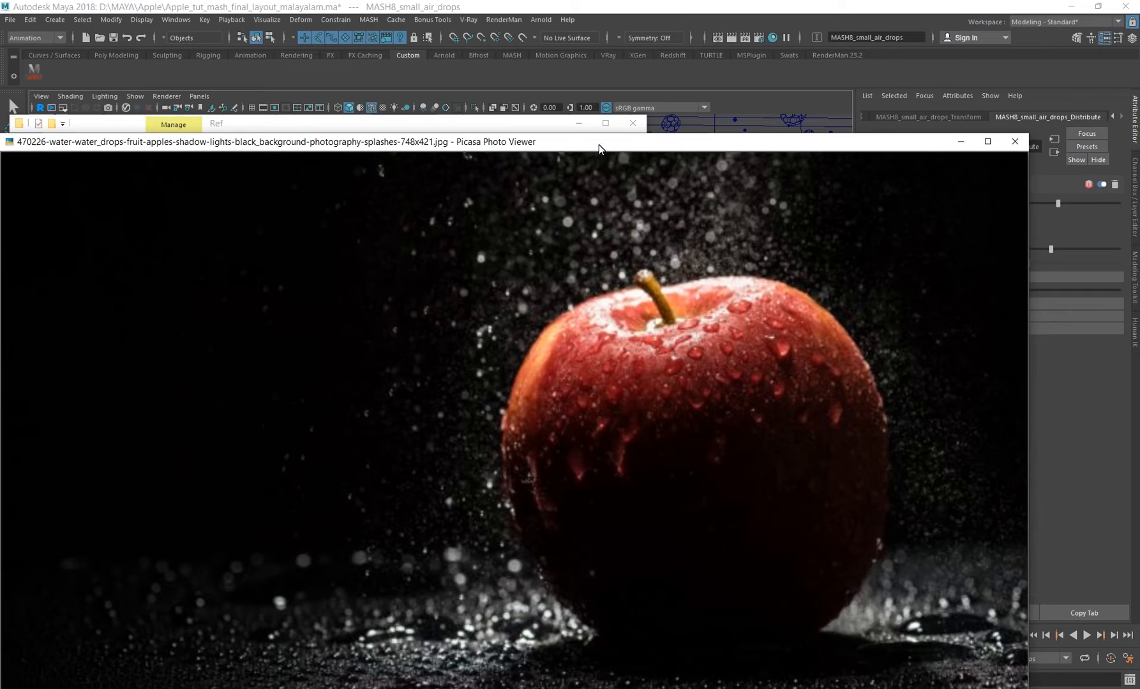
left_click(961, 141)
- Examine the differing sizes and clusters of the air drops above the apple in the viewport
middle_click_drag(725, 233, 634, 271, "alt")
scroll(597, 265, "down", 3)
scroll(583, 287, "up", 5)
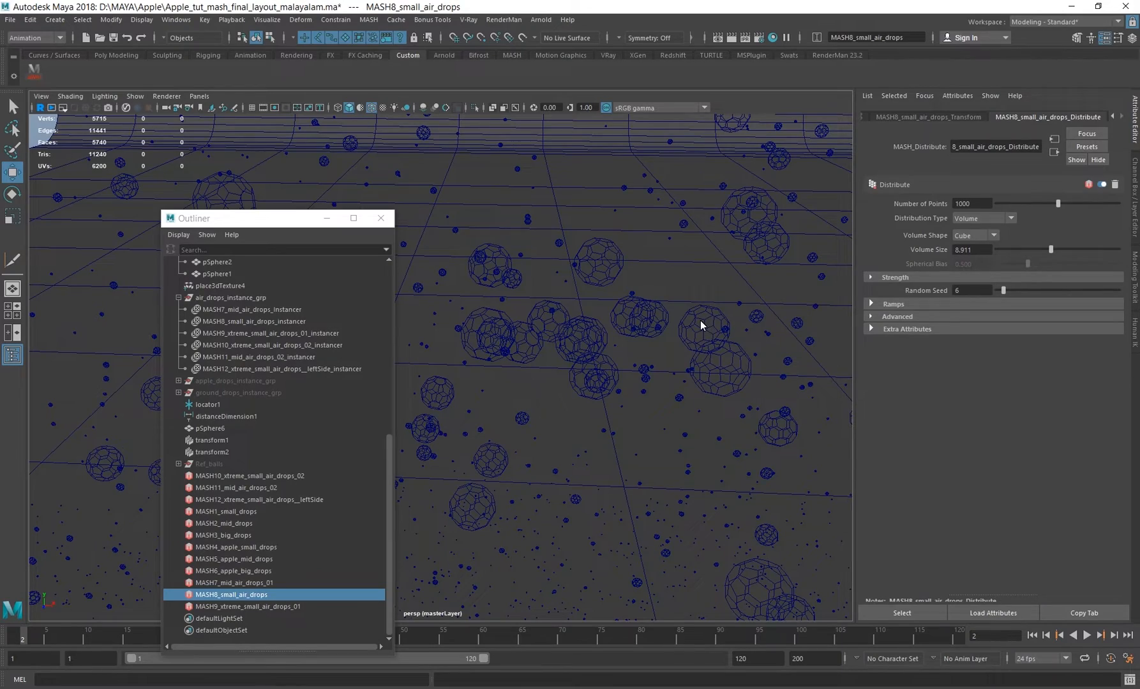
- Look over the overall spread of the air drops from farther back in the perspective view
right_click_drag(690, 320, 595, 368, "alt")
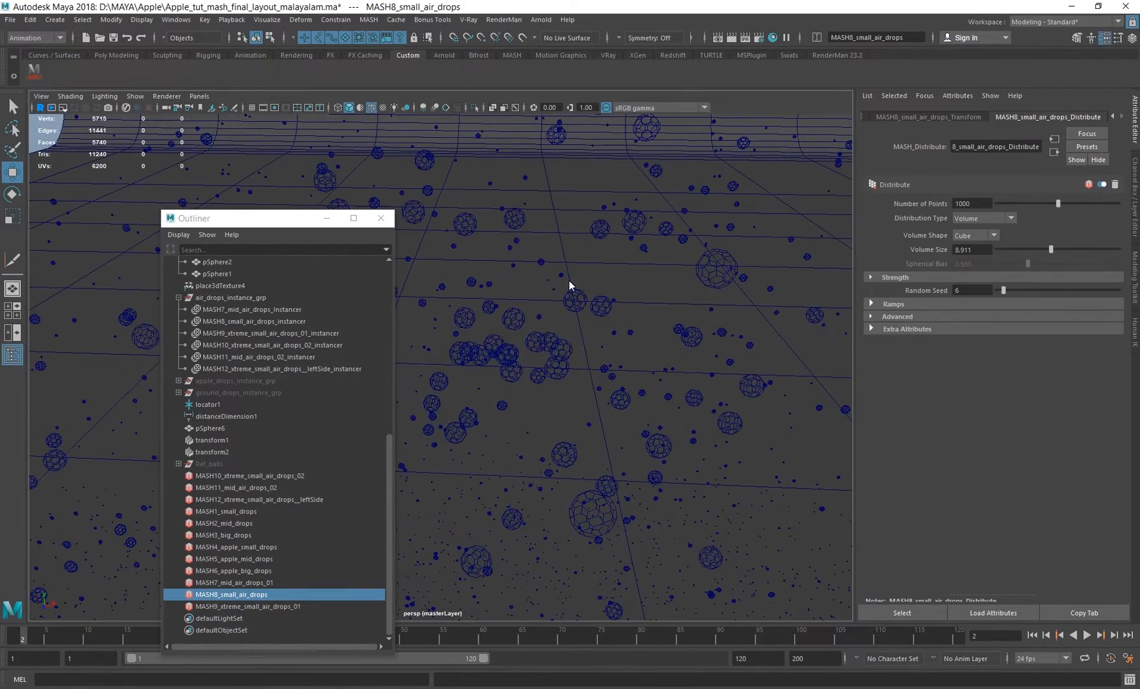
right_click_drag(674, 344, 501, 324, "alt")
middle_click_drag(501, 324, 592, 230, "alt")
right_click_drag(594, 301, 383, 255, "alt")
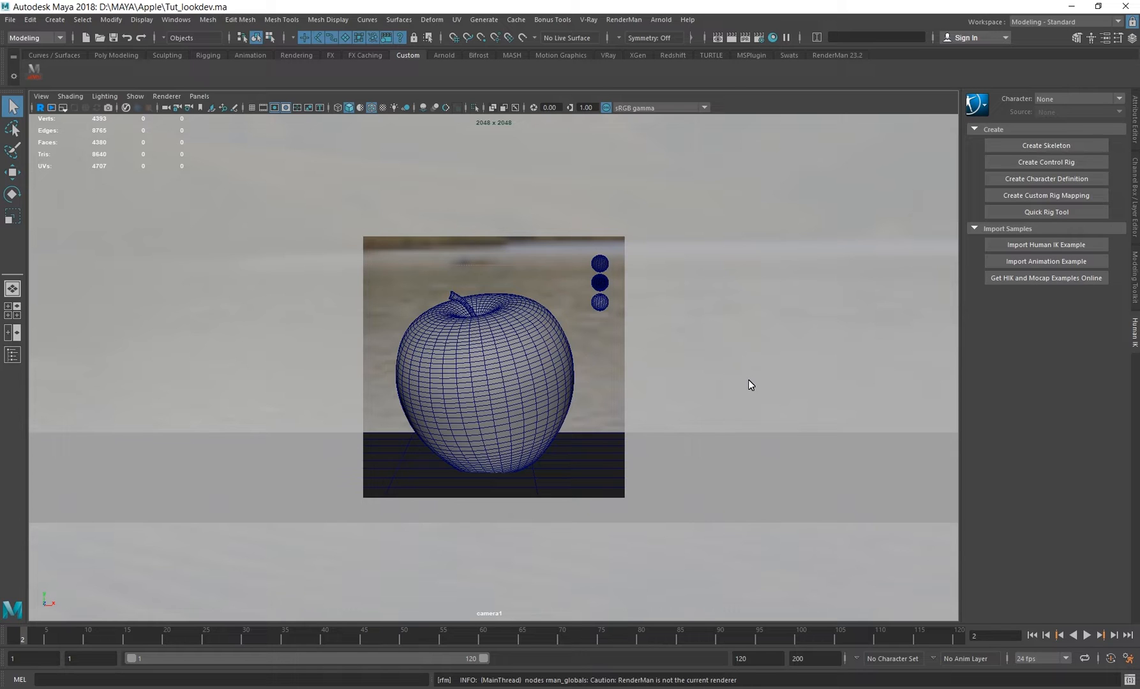
- Select the apple mesh in the look-dev scene and examine its UV layout in an enlarged UV Editor
left_click(502, 359)
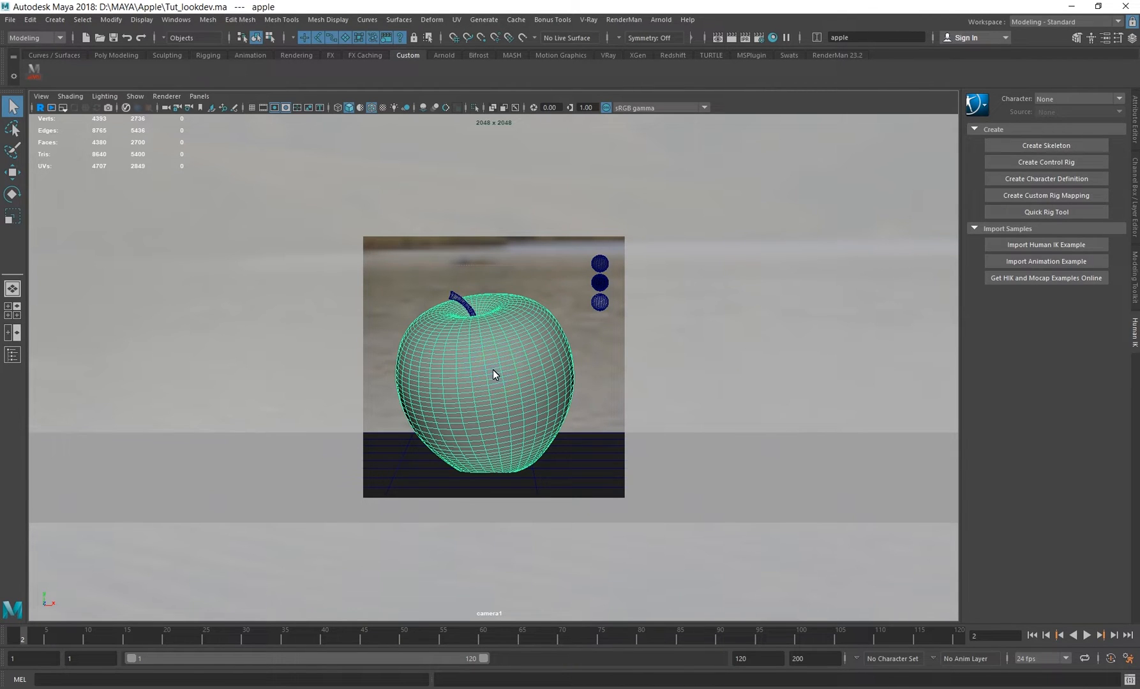
left_click(457, 19)
left_click(458, 43)
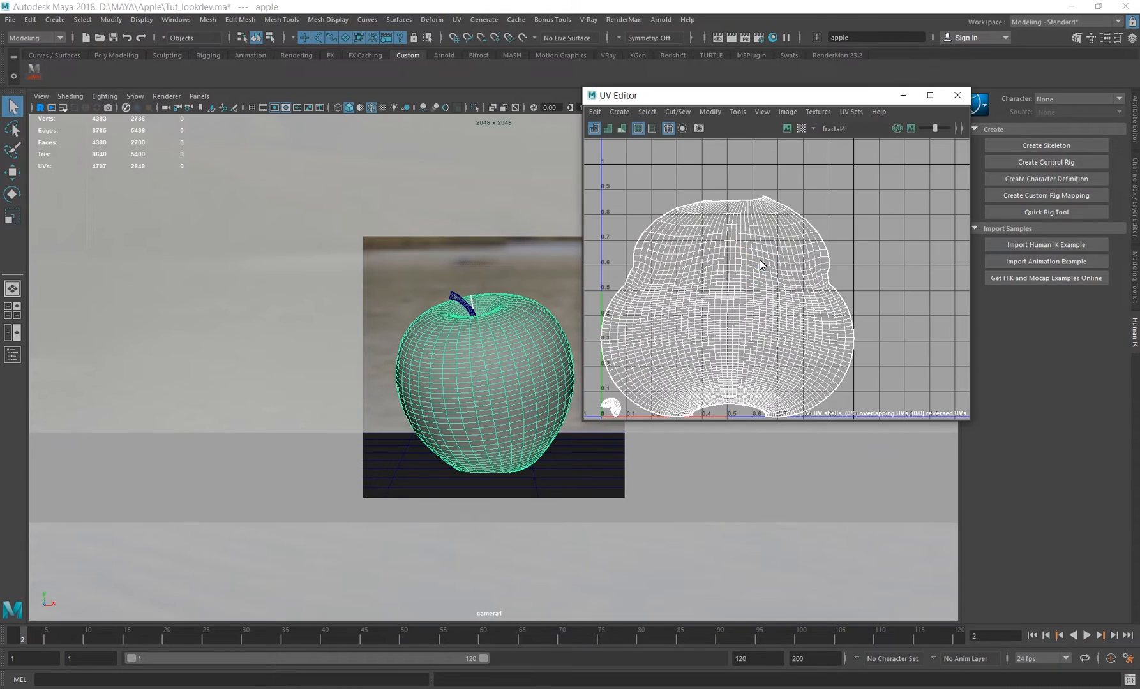
left_click_drag(748, 100, 679, 102)
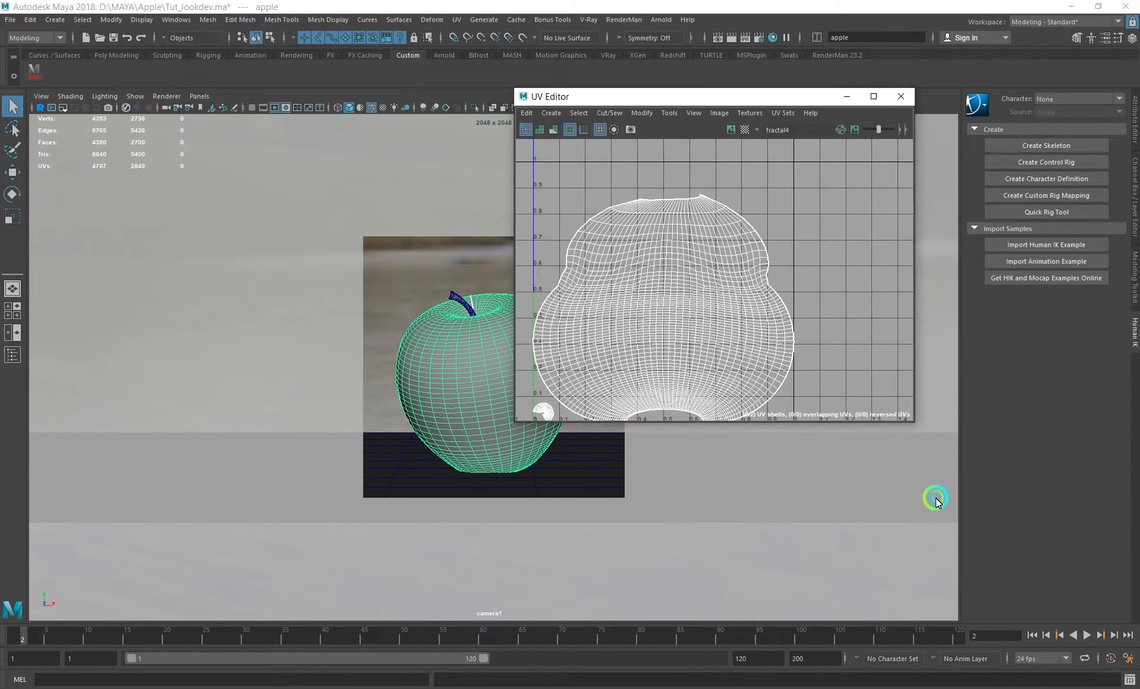
left_click_drag(885, 425, 969, 540)
left_click_drag(705, 105, 801, 107)
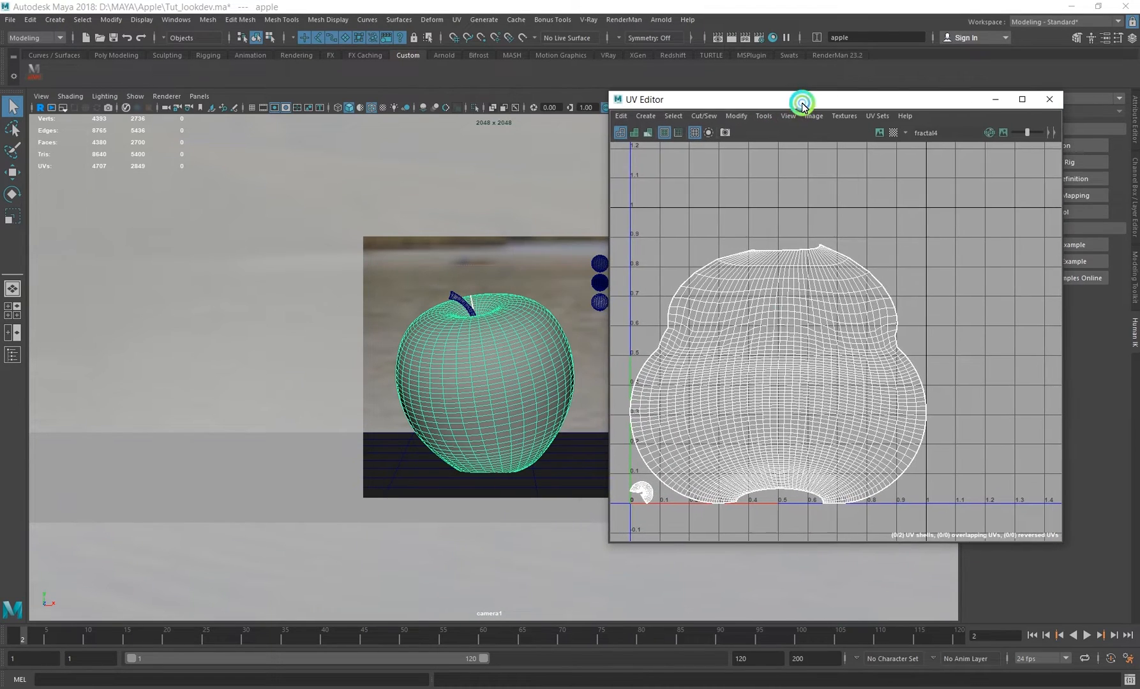
scroll(760, 321, "down", 3)
mouse_move(759, 323)
middle_mouse_down("alt")
mouse_move(793, 328)
mouse_move(767, 337)
middle_mouse_up("alt")
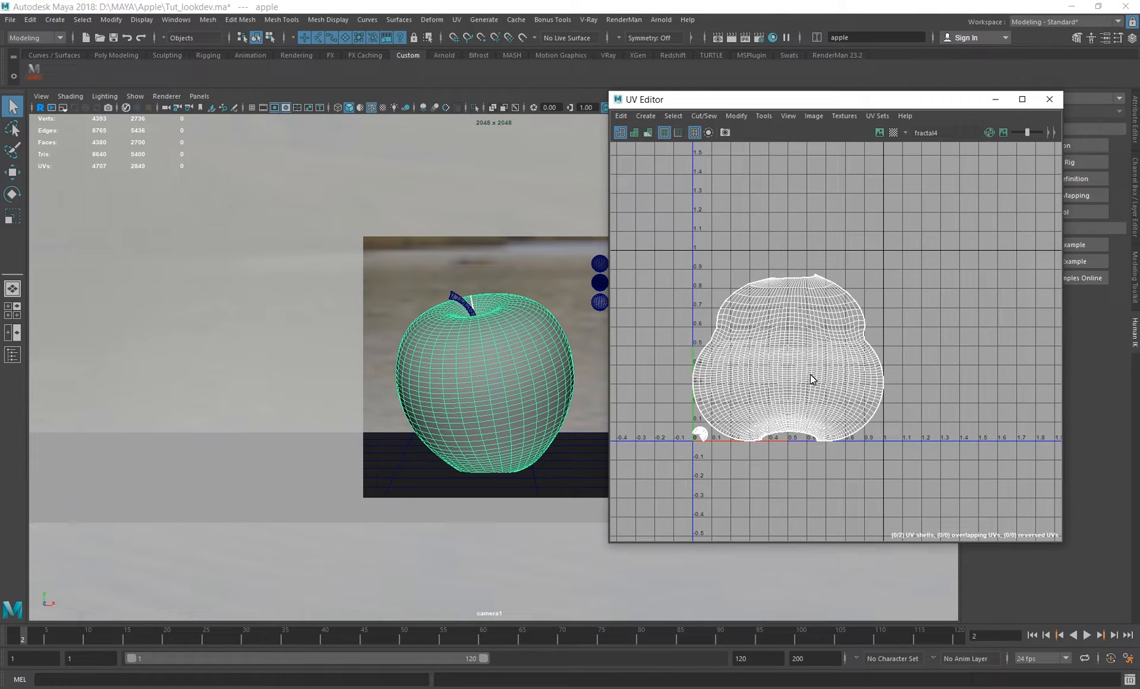
- Assign a checker texture repeated 40 by 40 to the apple and inspect the pattern from above and the front
right_click_drag(533, 220, 533, 526)
right_click_drag(520, 317, 520, 317)
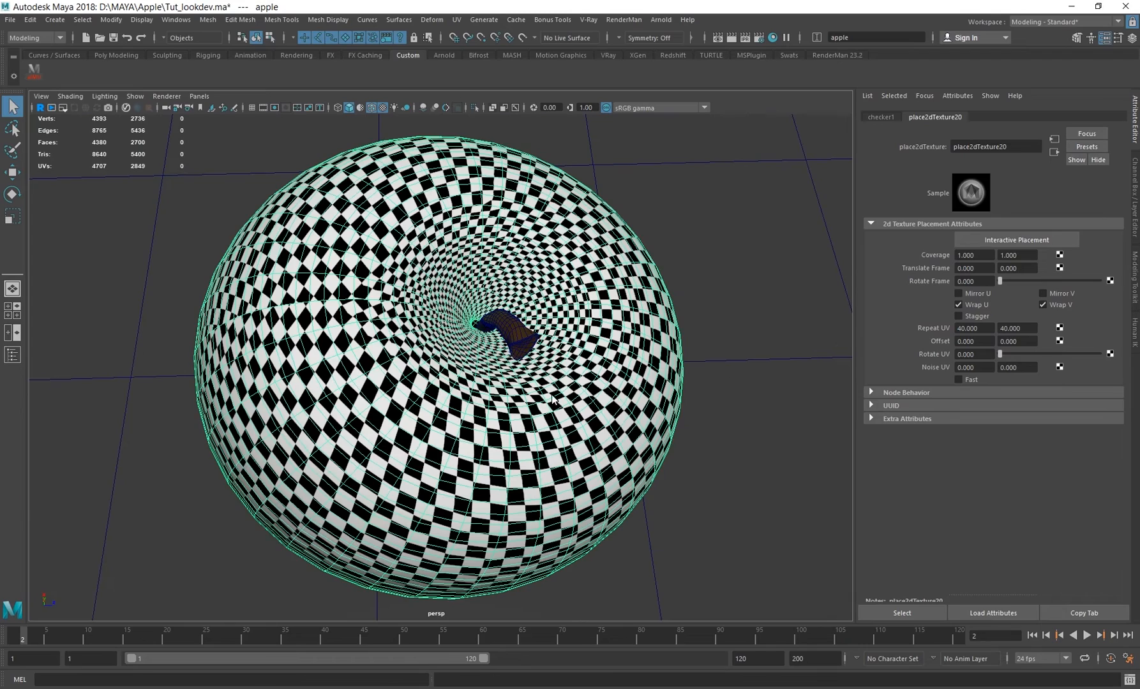
left_click_drag(552, 397, 630, 171, "alt")
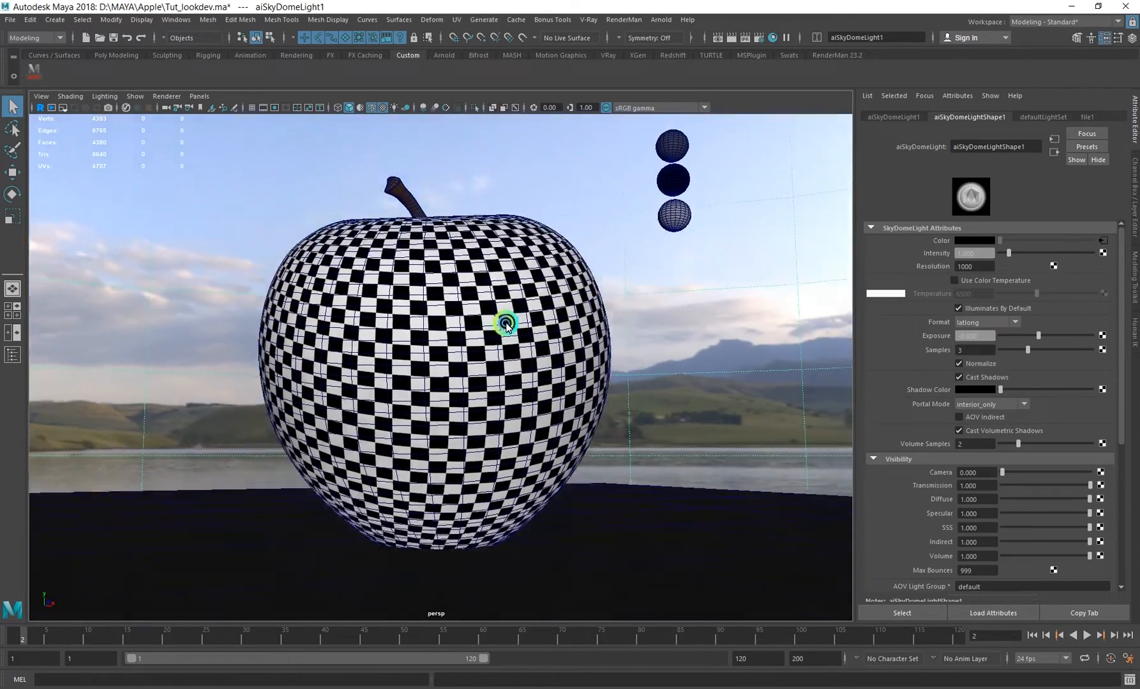
mouse_move(506, 324)
left_mouse_down("alt")
mouse_move(505, 378)
mouse_move(450, 345)
mouse_move(534, 343)
mouse_move(504, 338)
left_mouse_up("alt")
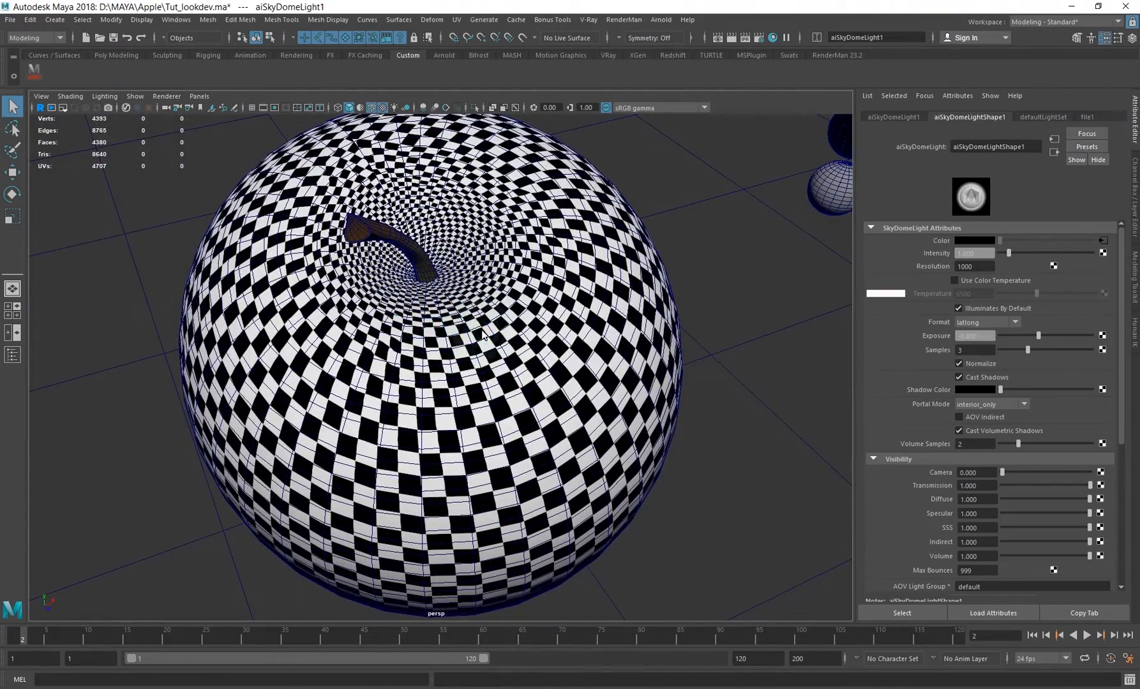
mouse_move(480, 286)
left_mouse_down("alt")
mouse_move(497, 299)
mouse_move(520, 287)
mouse_move(529, 260)
mouse_move(376, 295)
mouse_move(483, 331)
mouse_move(445, 338)
mouse_move(480, 270)
left_mouse_up("alt")
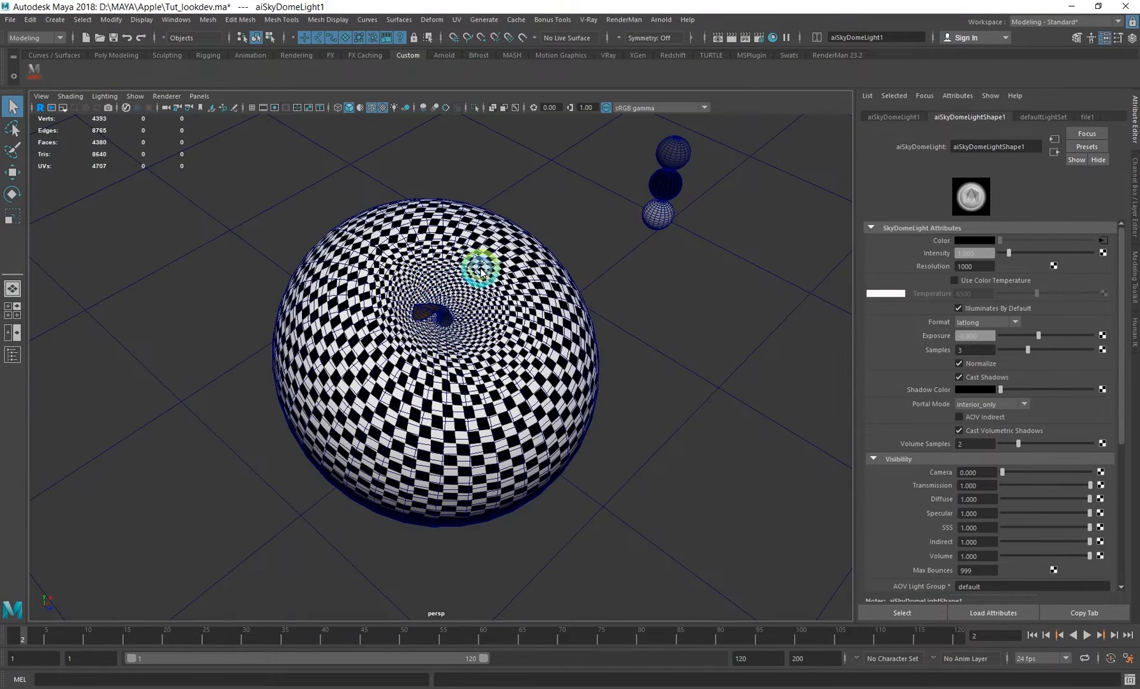
left_click_drag(426, 379, 458, 397, "alt")
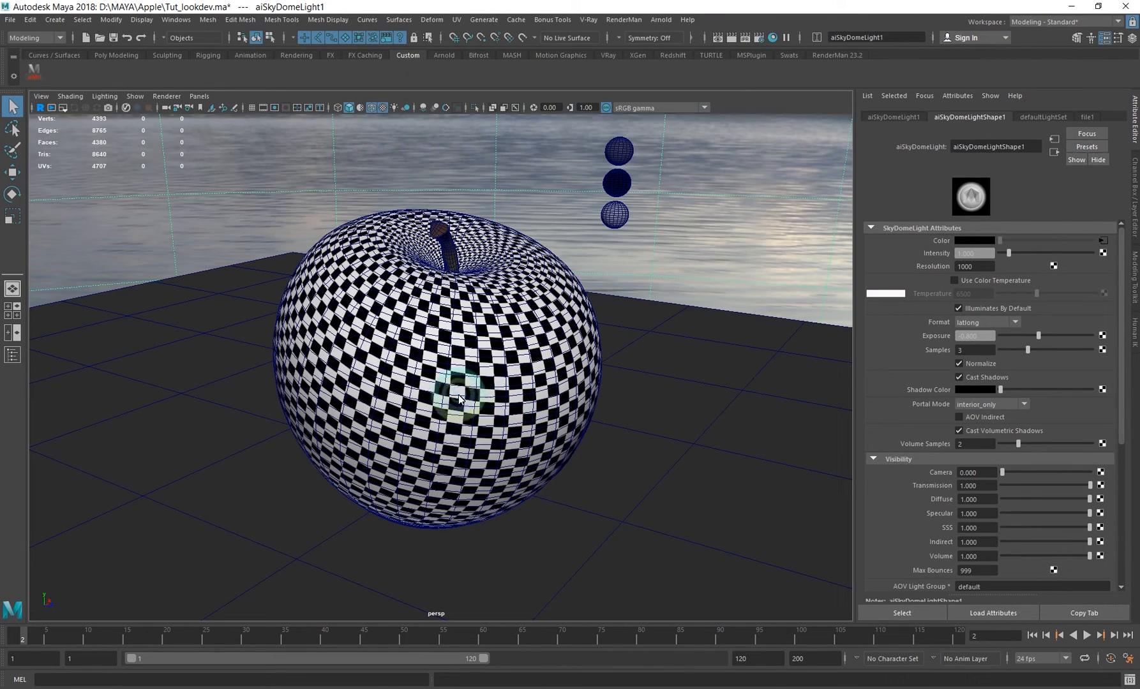
left_click_drag(448, 291, 481, 332, "alt")
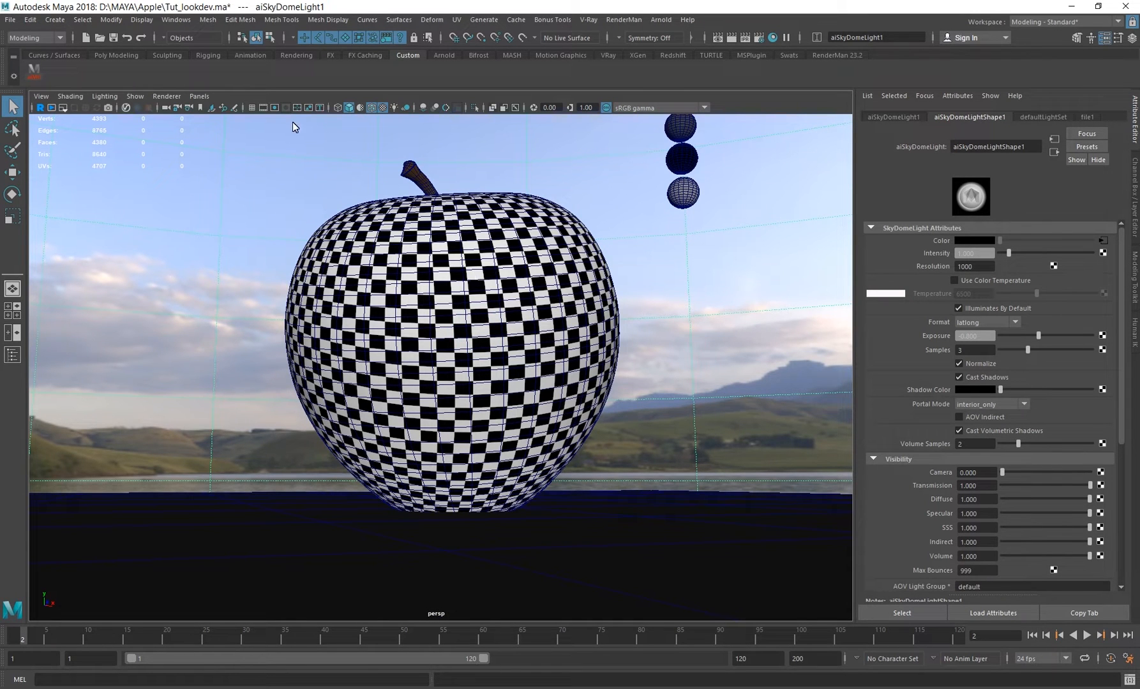
- Look through camera1, select the checkered apple and bring up its UV layout in the UV Editor again
left_click(202, 97)
mouse_move(257, 108)
left_click(348, 115)
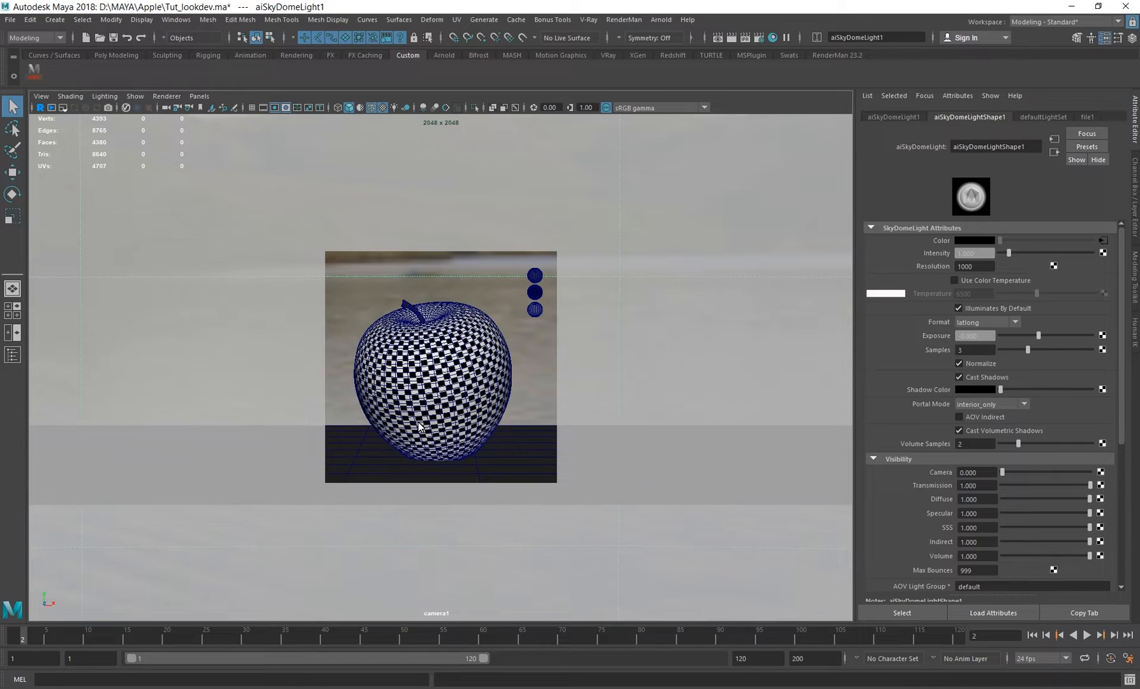
left_click(453, 364)
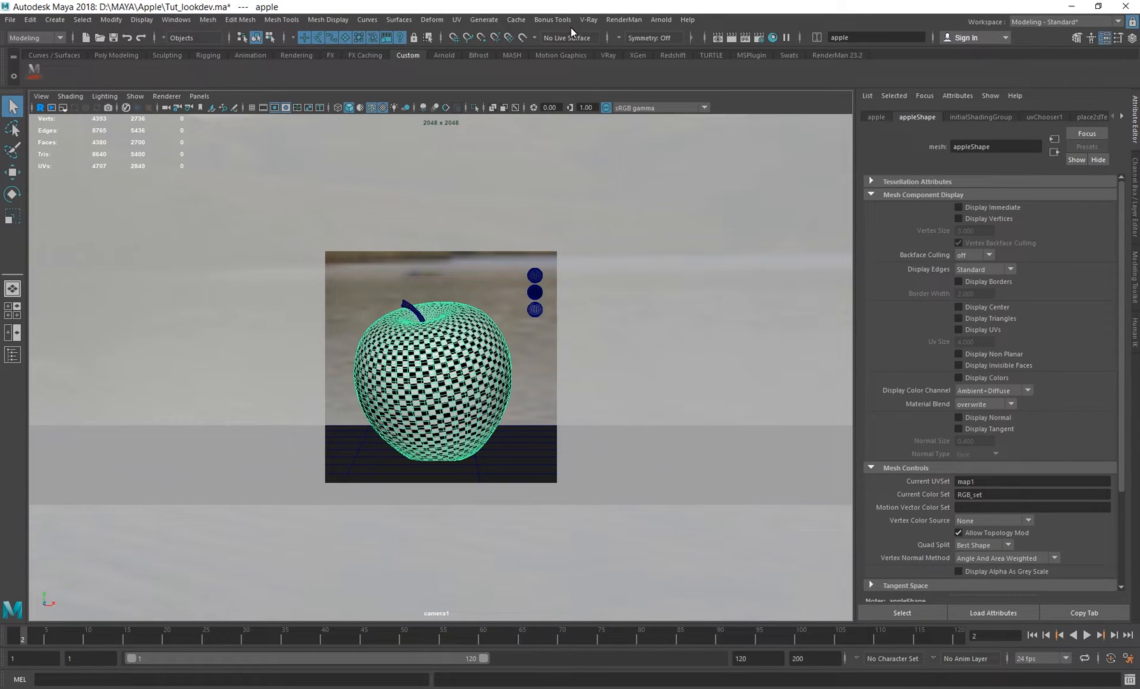
left_click(457, 20)
left_click(492, 31)
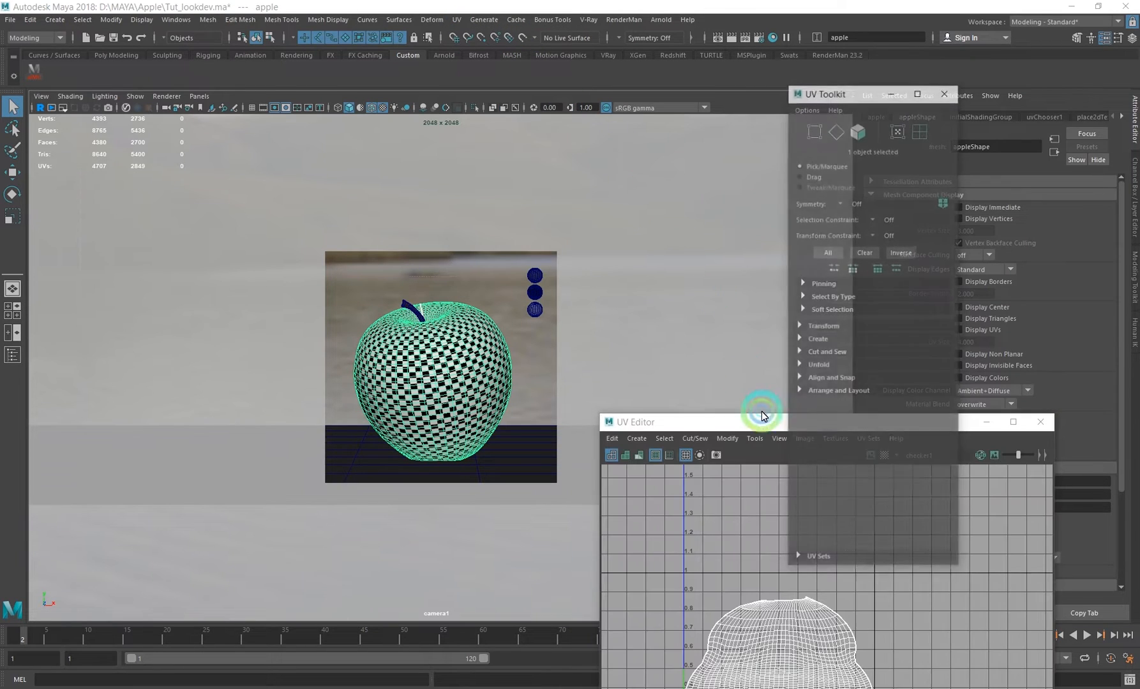
left_click_drag(742, 419, 751, 128)
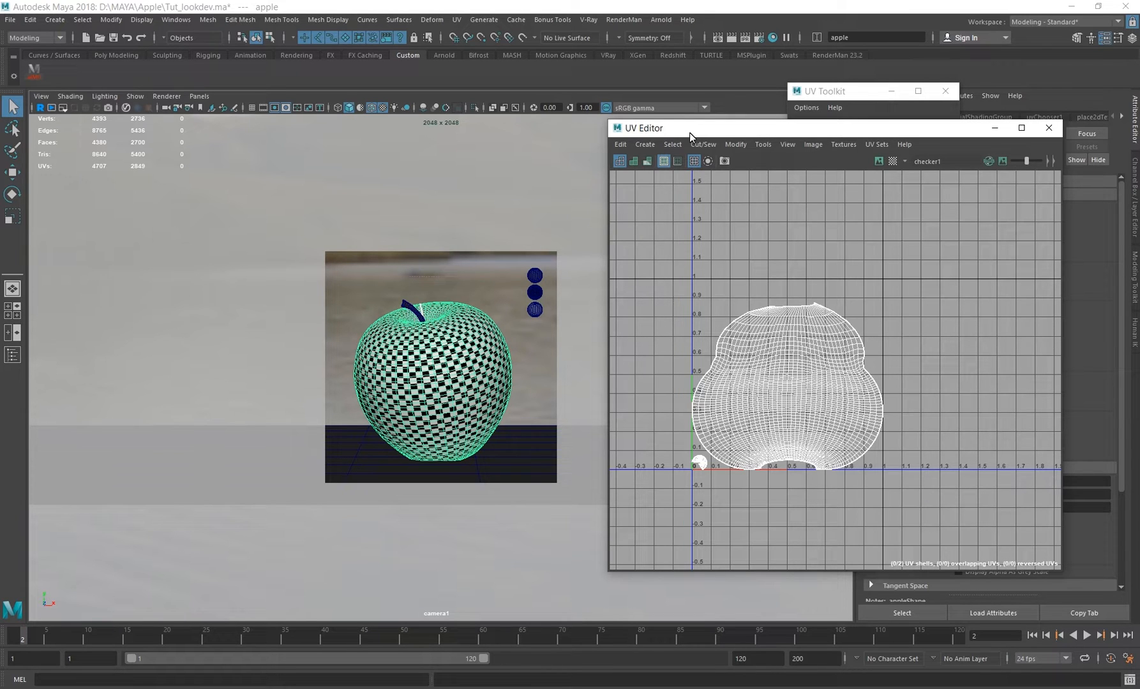
- Render the checkered apple through cameraShape1 in the Arnold RenderView, with a crop region around the stem cavity
left_click(658, 20)
left_click(695, 61)
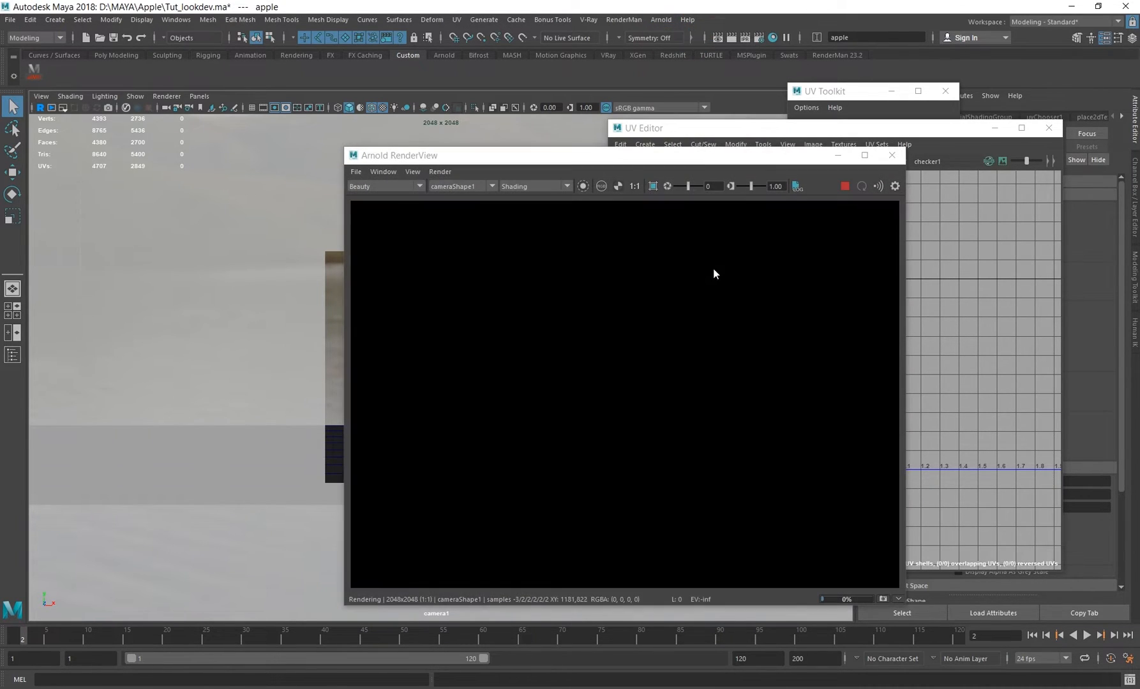
left_click_drag(557, 158, 702, 97)
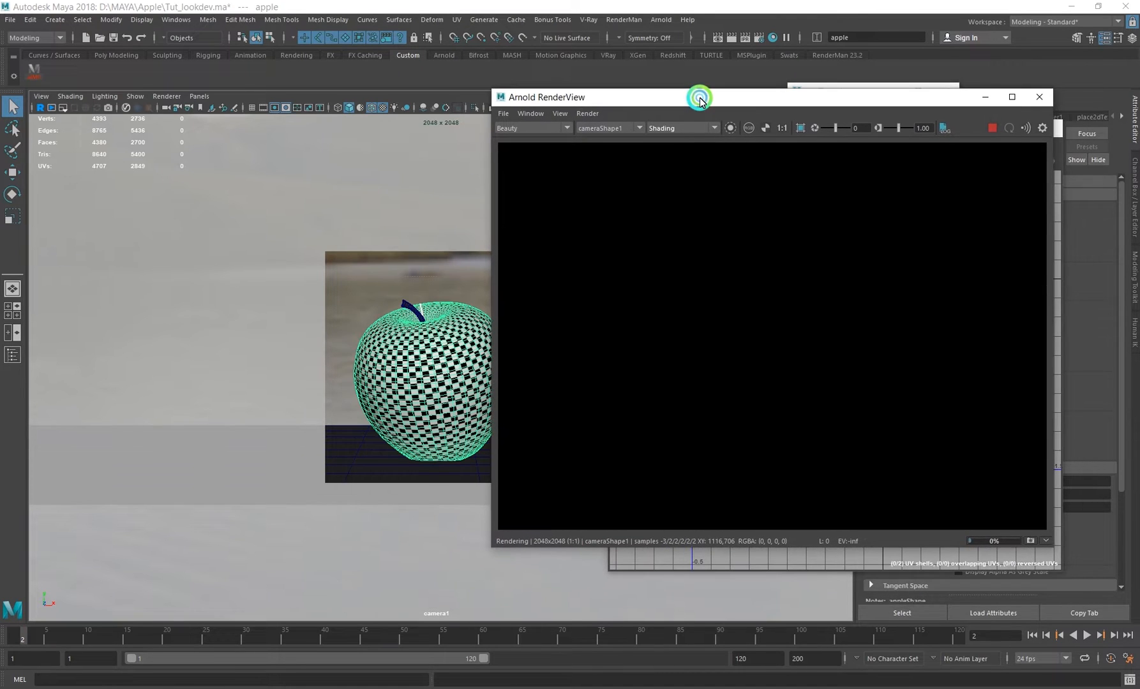
scroll(718, 292, "down", 5)
scroll(712, 192, "up", 8)
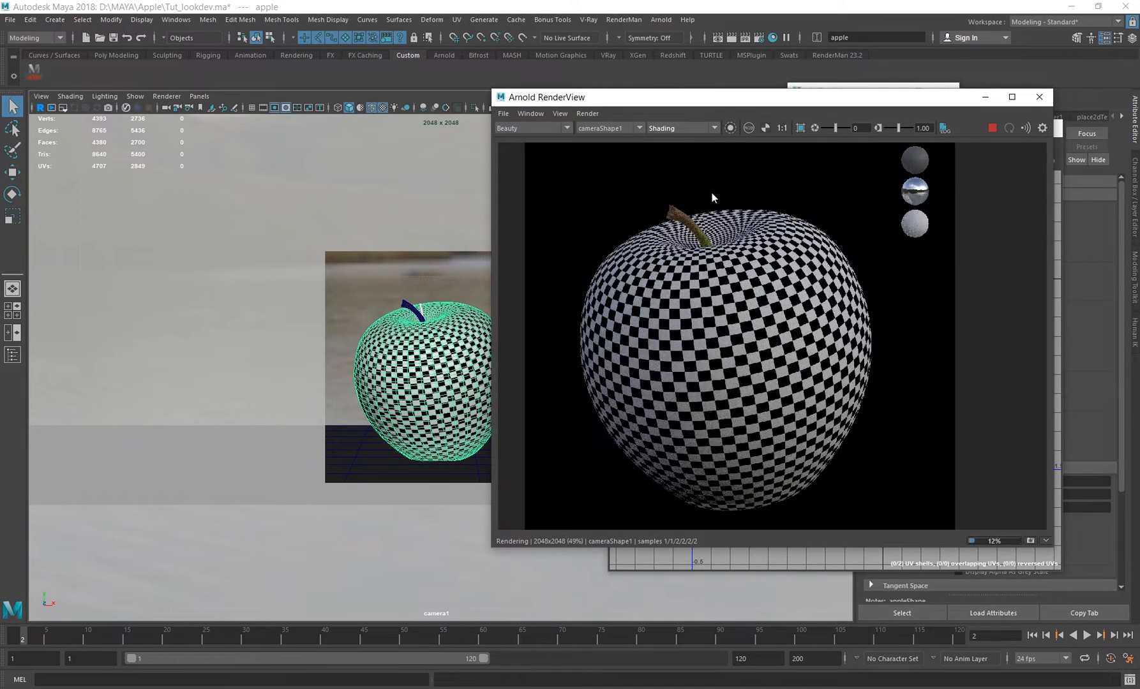
middle_click_drag(703, 247, 696, 156)
left_click_drag(650, 238, 735, 387, "shift")
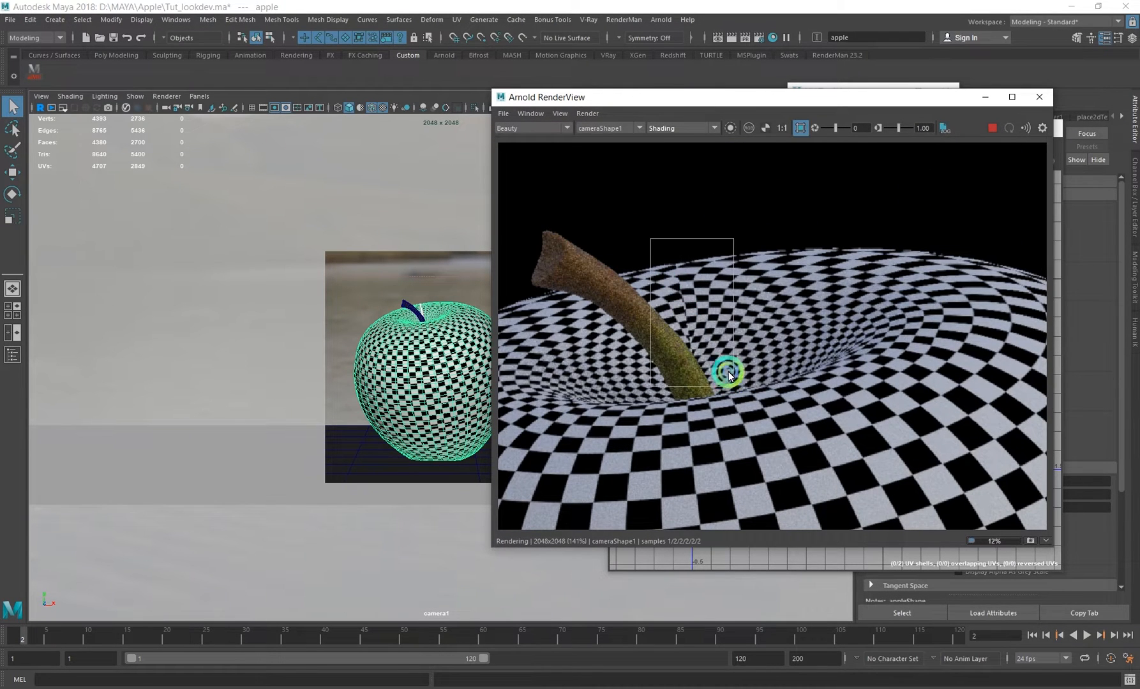
- Examine the checker pattern at the seam behind the stem in the render, and close the Arnold RenderView
scroll(687, 311, "up", 2)
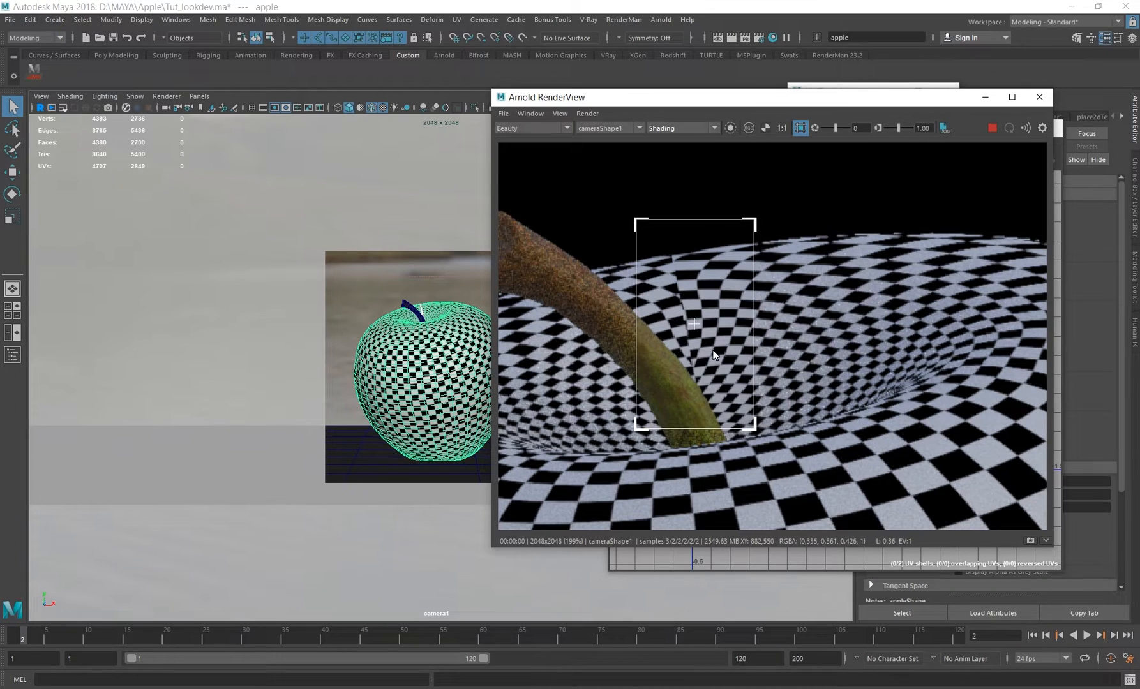
scroll(675, 370, "down", 1)
scroll(656, 306, "down", 2)
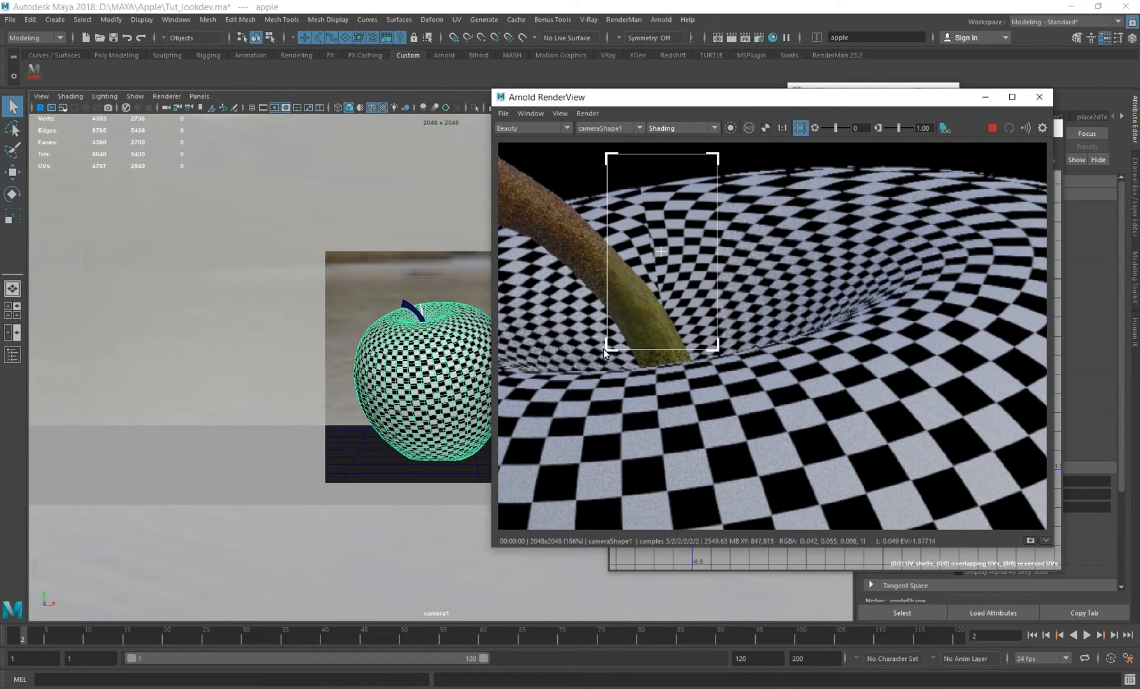
scroll(647, 313, "down", 2)
scroll(647, 313, "down", 2)
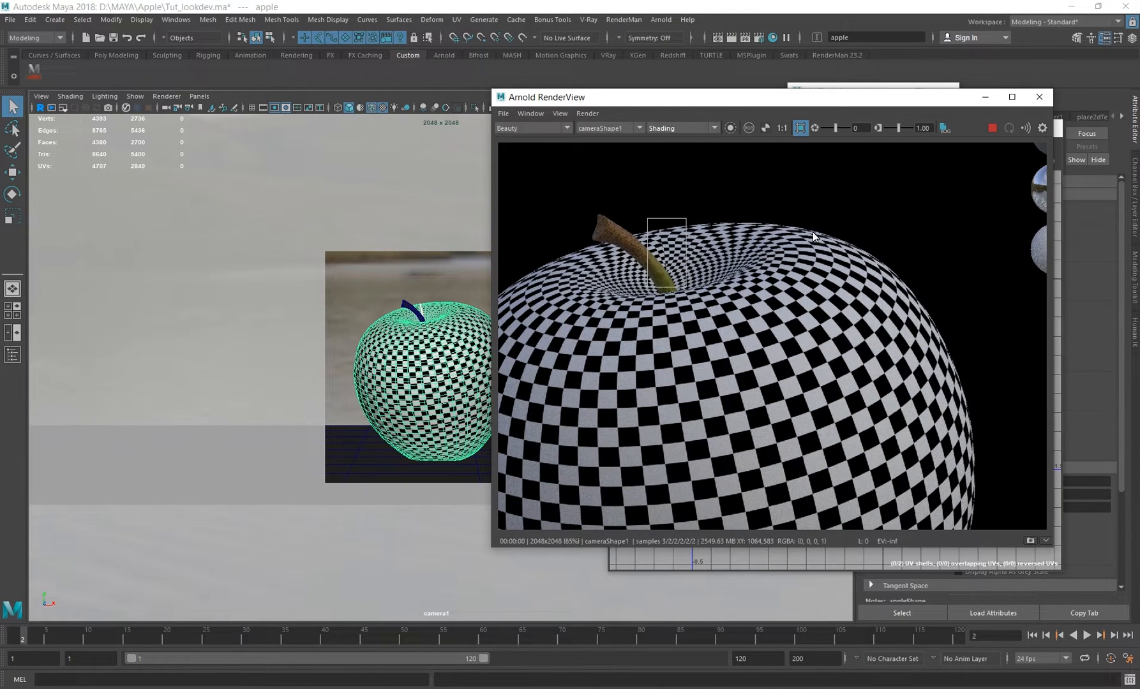
left_click(1039, 96)
- Compare the apple's set_02 UV set and its seam with map1, leaving map1 as the current set
left_click_drag(764, 121, 695, 107)
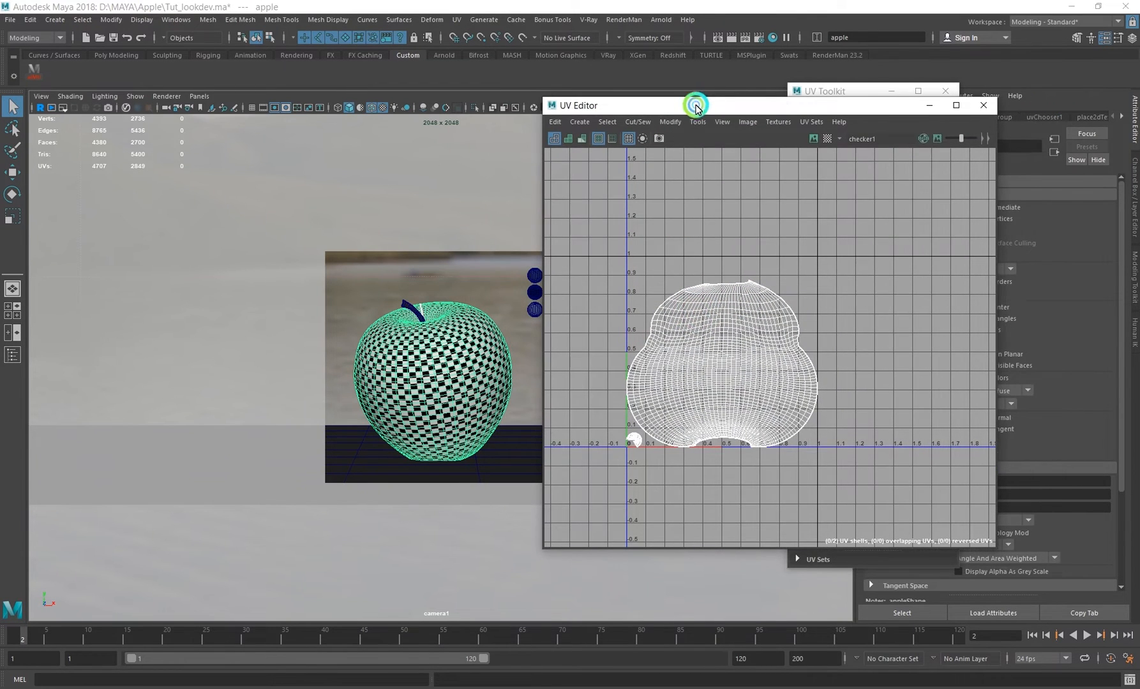
left_click(806, 121)
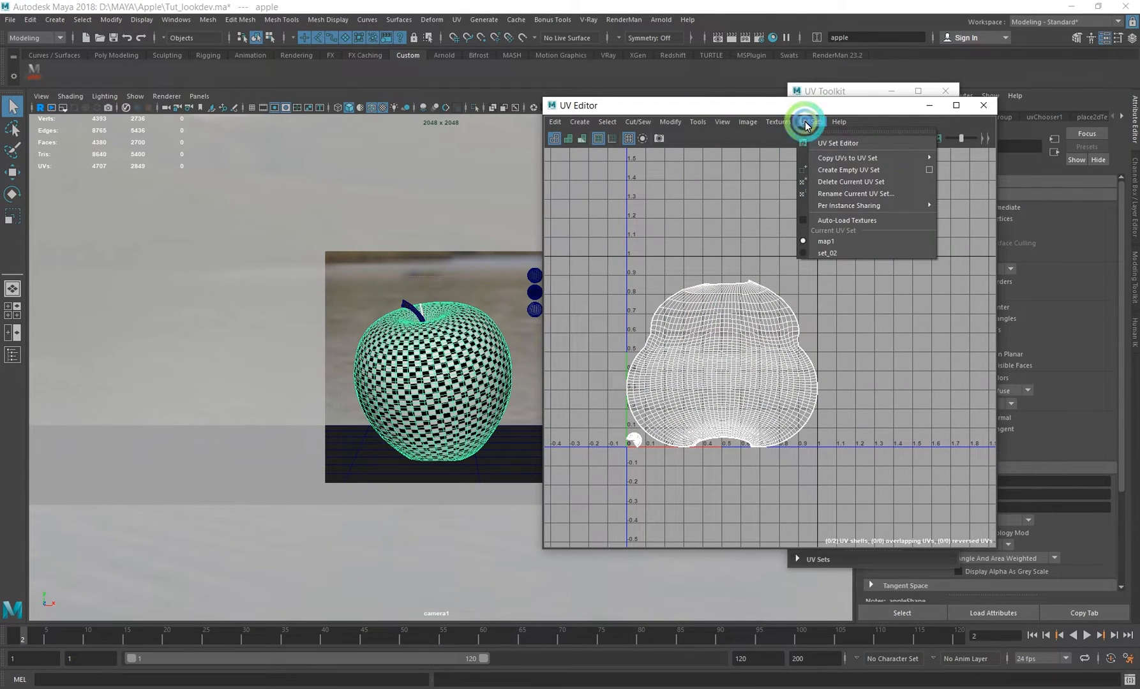
left_click(827, 253)
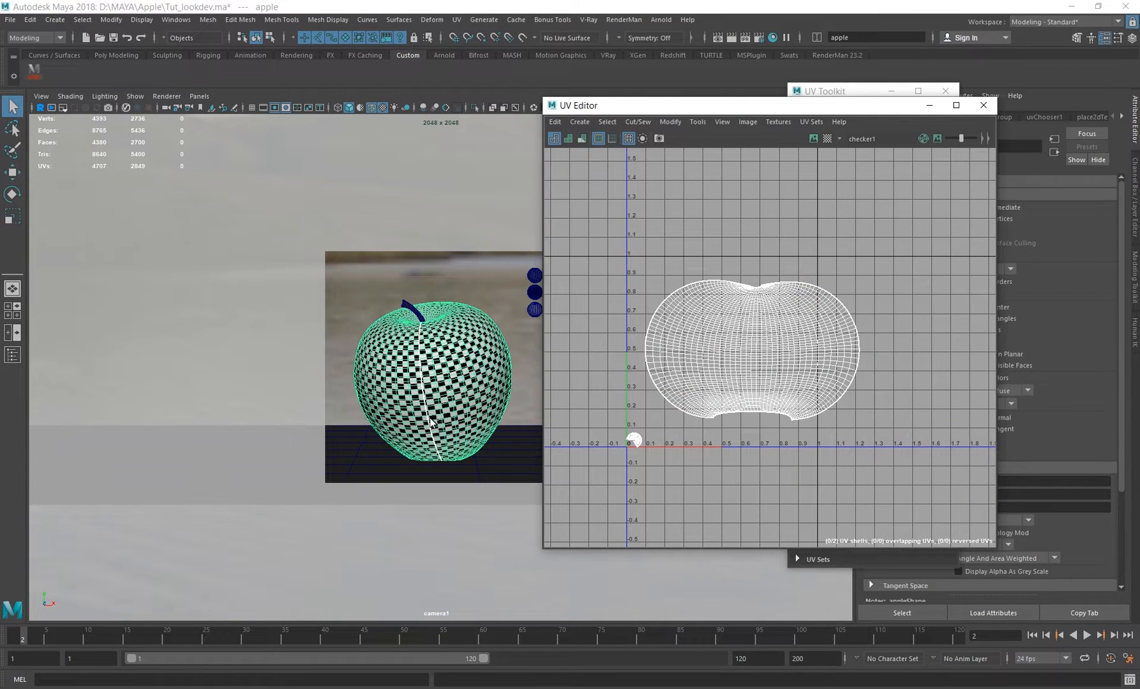
left_click(811, 121)
left_click(814, 254)
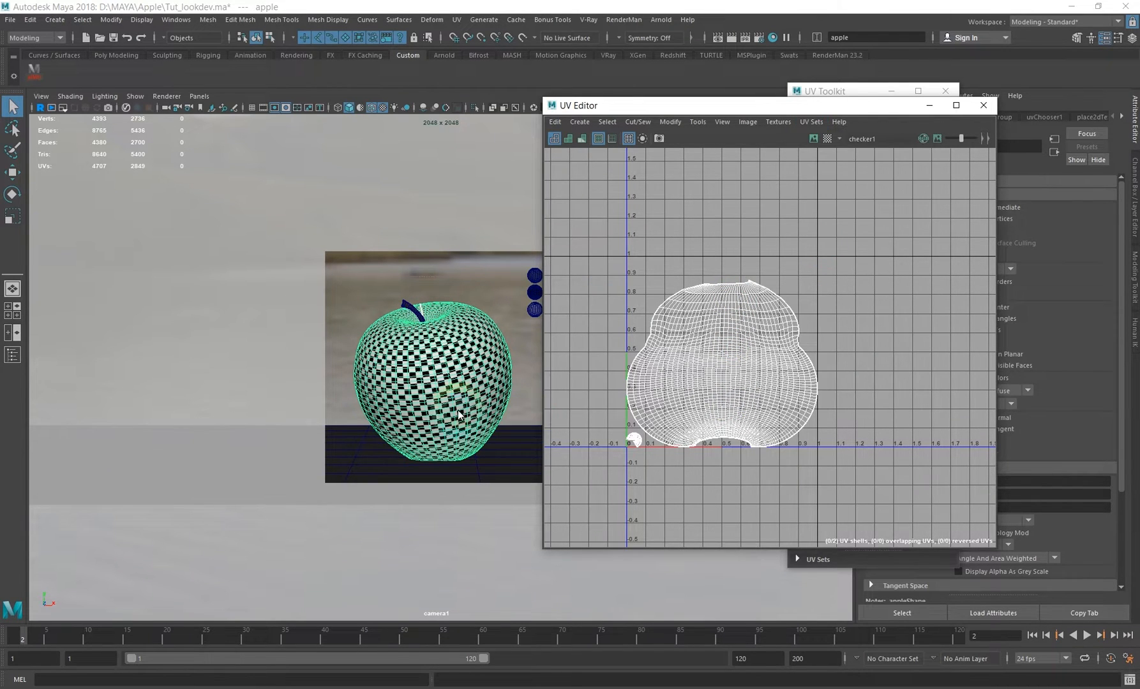
left_click(806, 121)
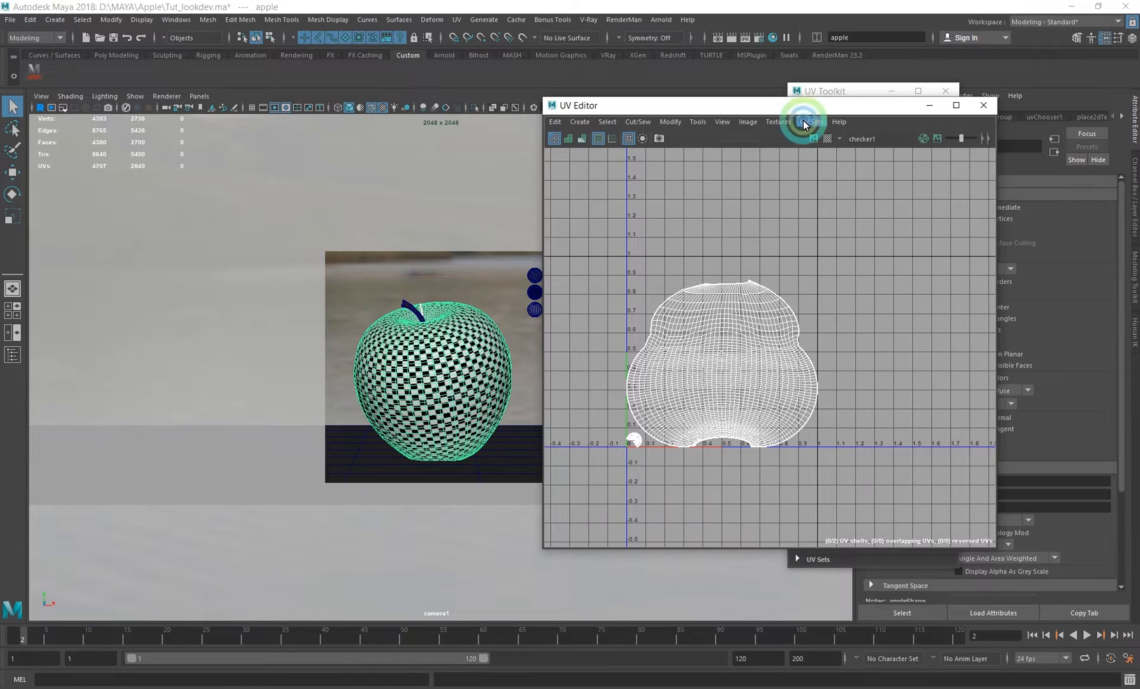
left_click(826, 255)
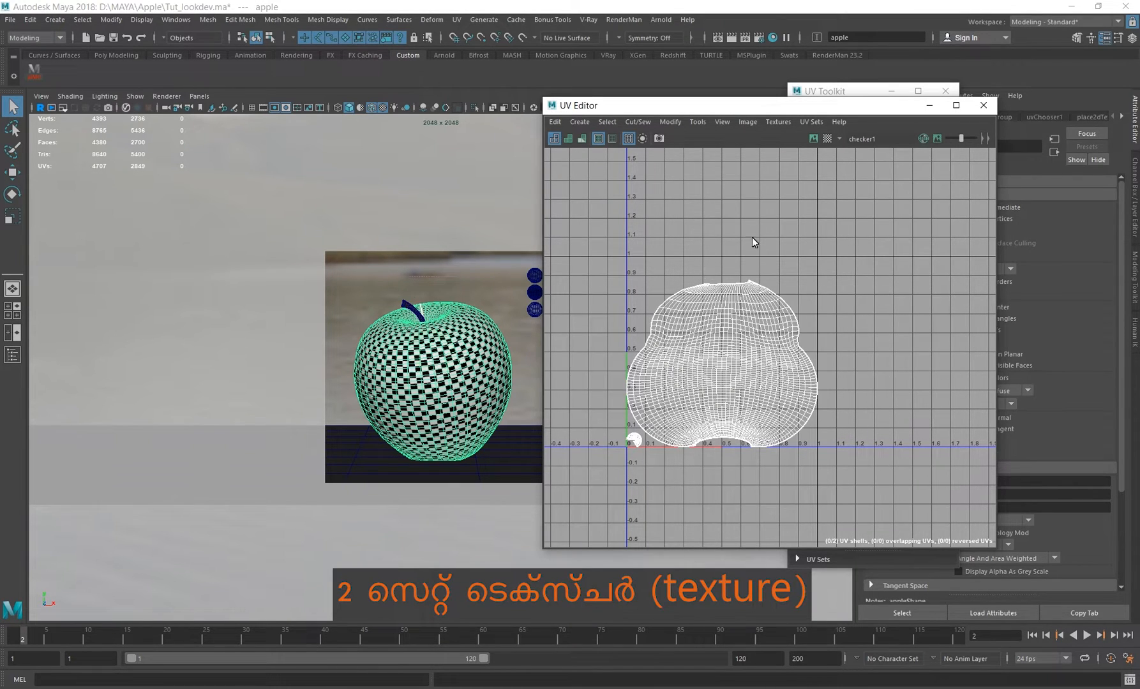
left_click(811, 121)
left_click(826, 254)
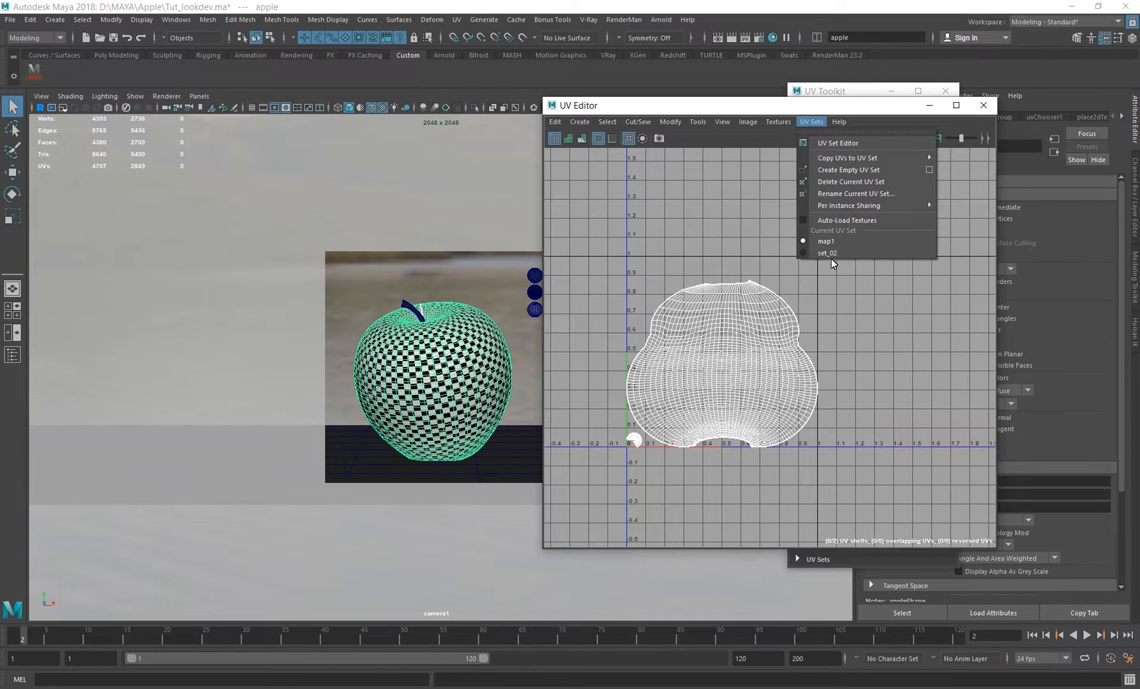
left_click(842, 289)
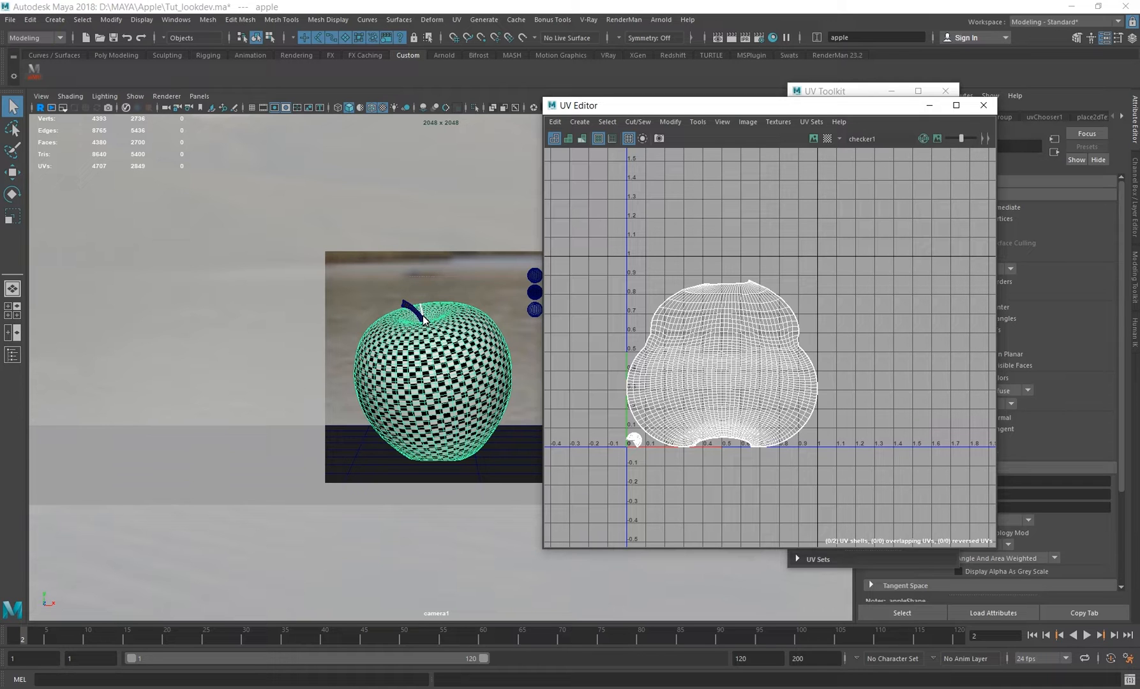
- Close the UV Editor and move the UV Toolkit clear of the appleShape attributes
left_click(983, 106)
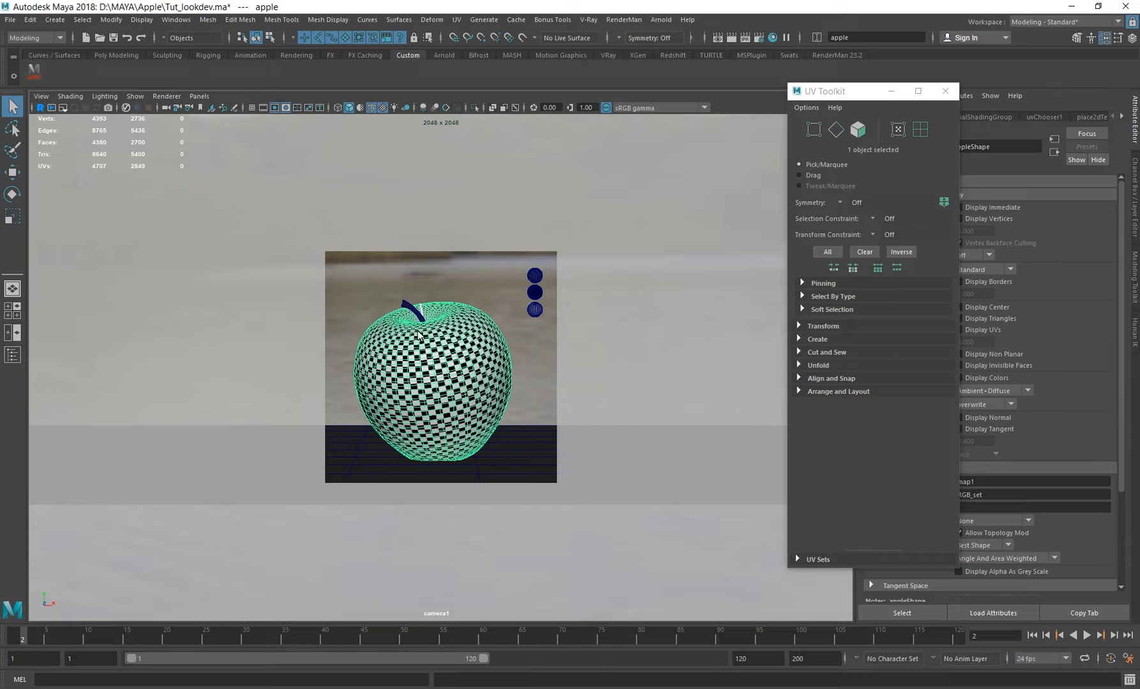
left_click_drag(861, 92, 720, 225)
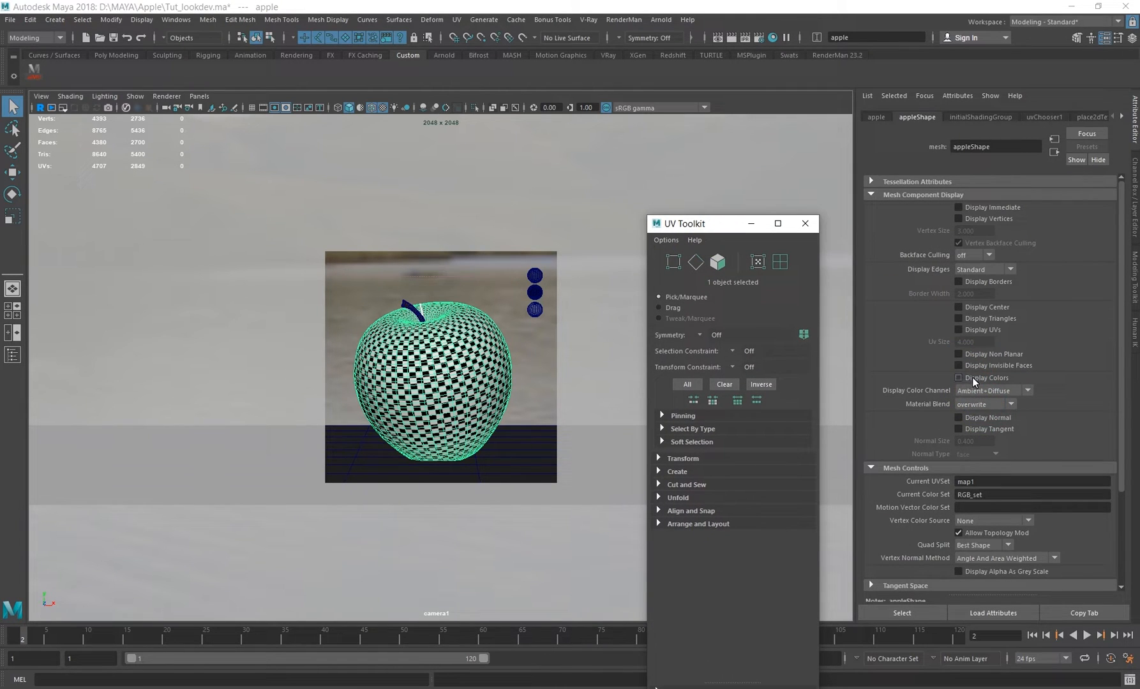
left_click(466, 397)
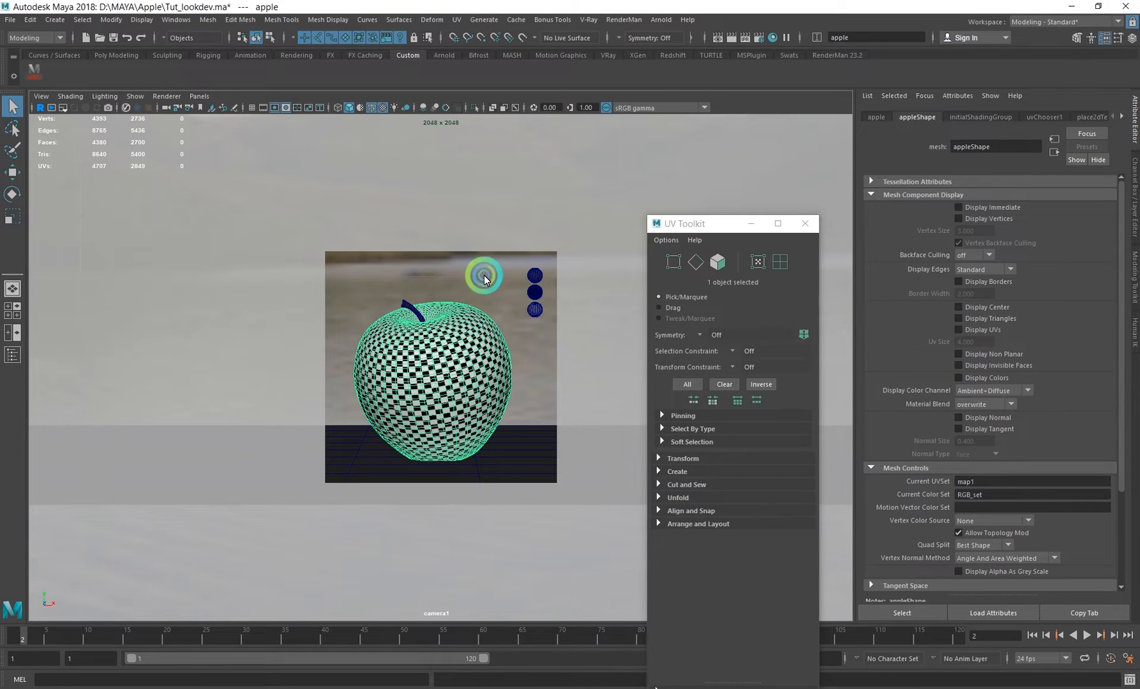
- Set appleShape's display color channel to None and turn on its Display Colors option
left_click(484, 275)
left_click(461, 369)
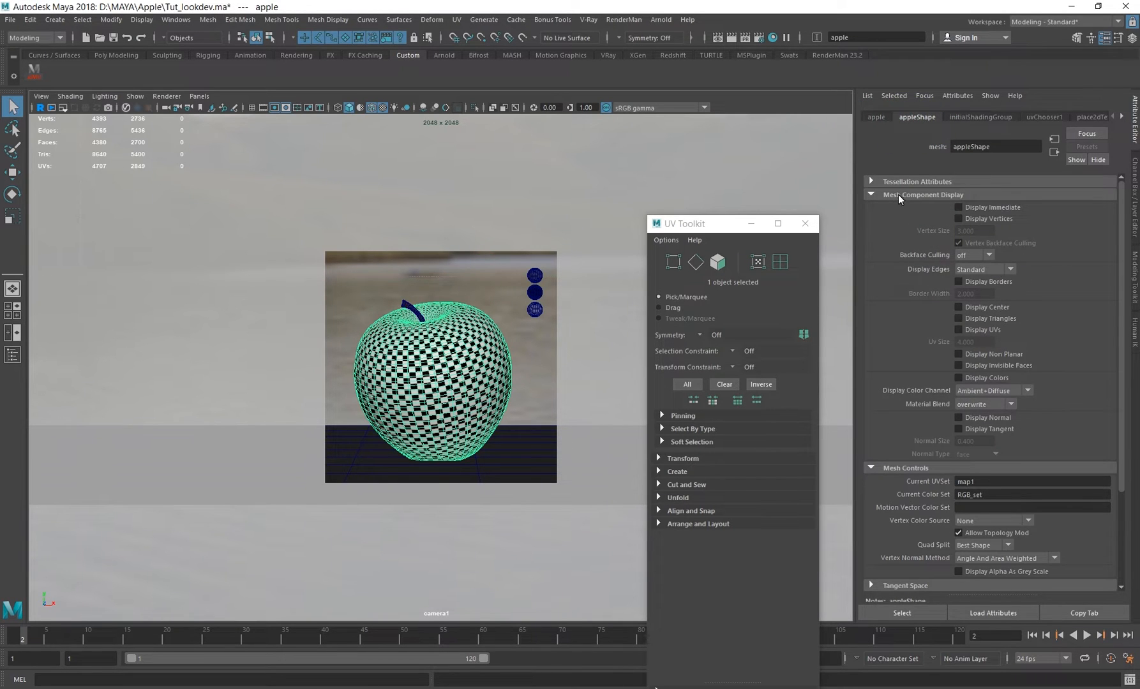
left_click(987, 391)
left_click(962, 403)
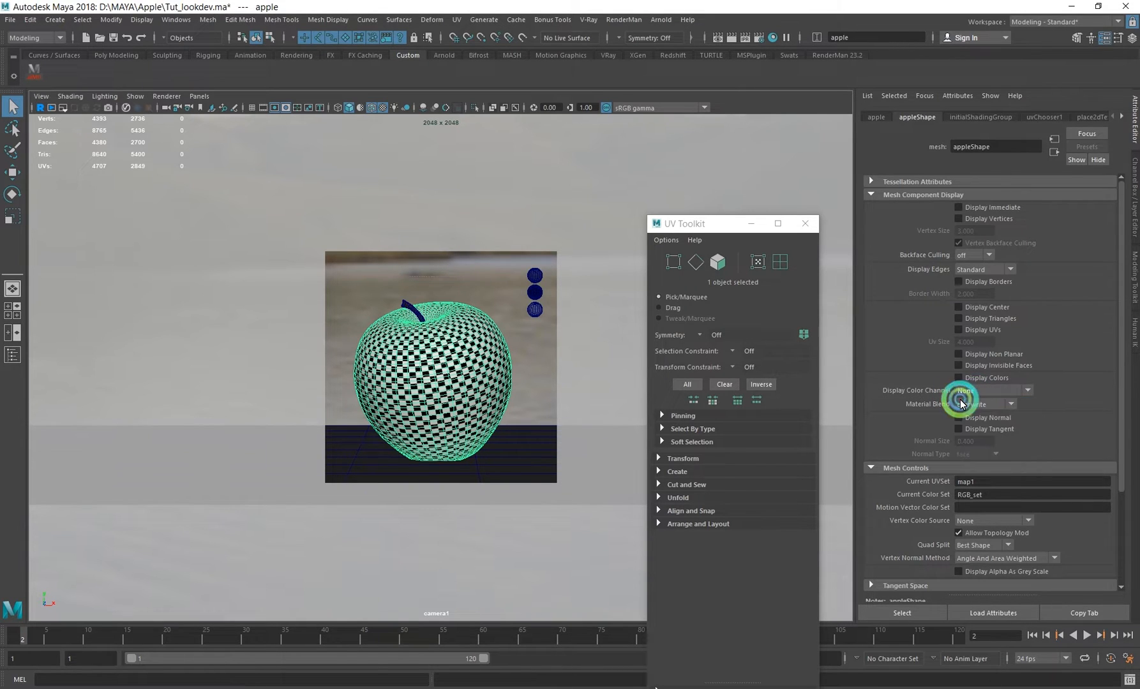
left_click(992, 377)
- Switch to the perspective view and examine the apple's vertex colors on its side and around the stem cavity
right_click(478, 352)
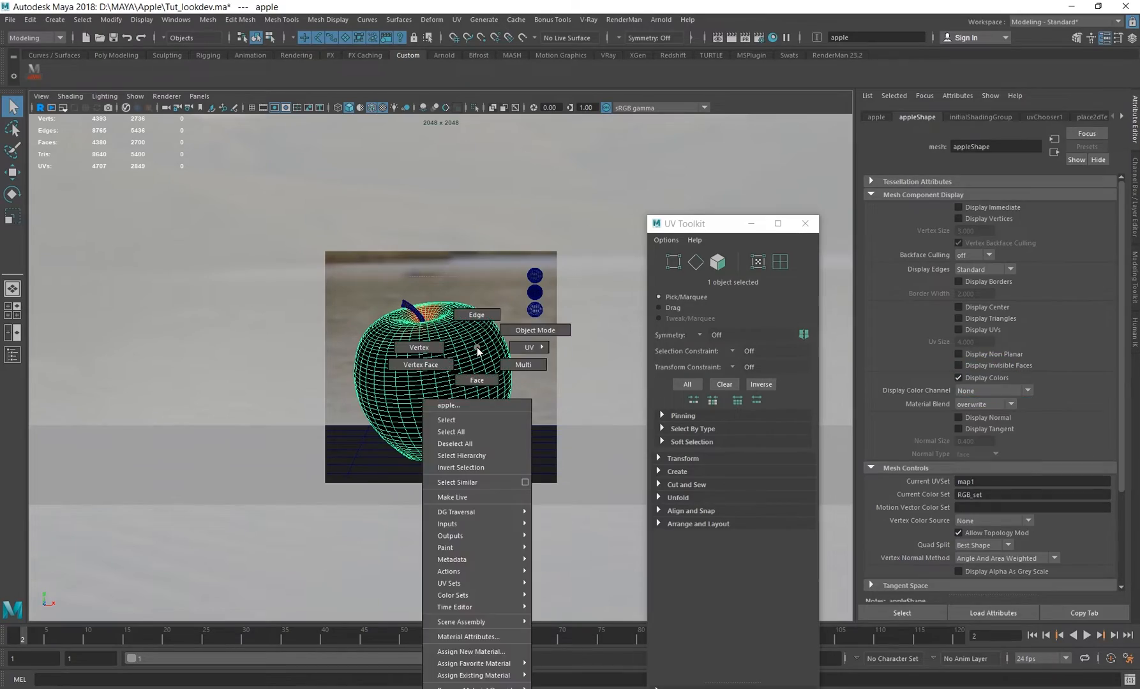
key("space")
left_click_drag(477, 352, 378, 458)
scroll(435, 298, "up", 1)
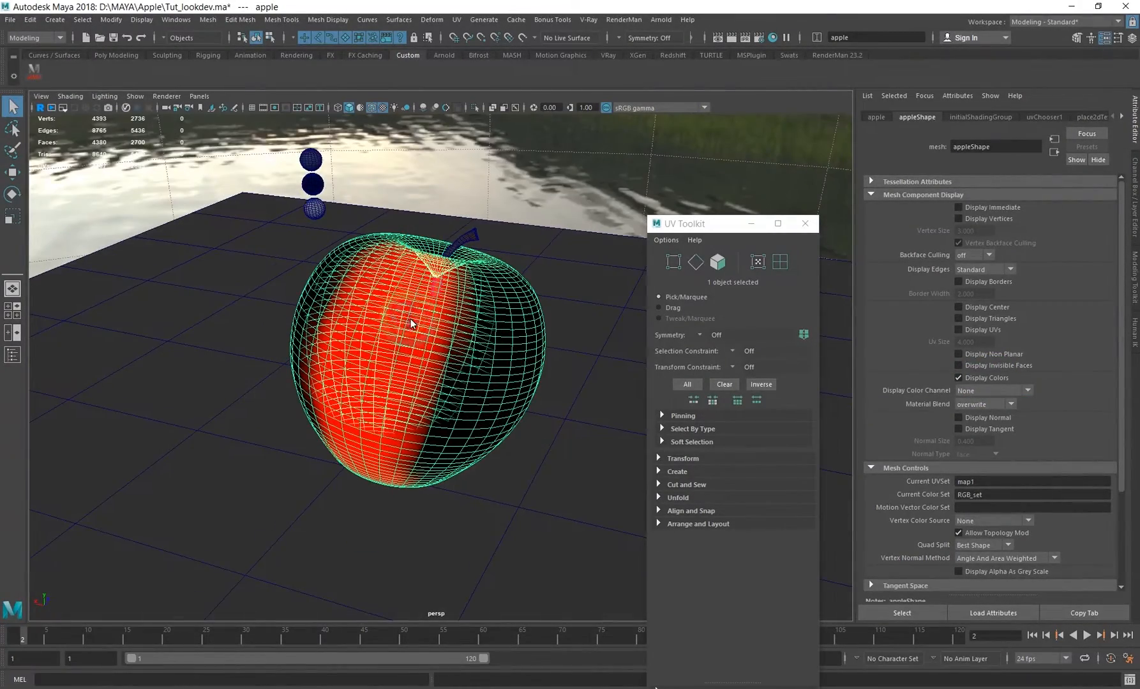
left_click_drag(407, 323, 382, 341, "alt")
left_click_drag(382, 397, 424, 337, "alt")
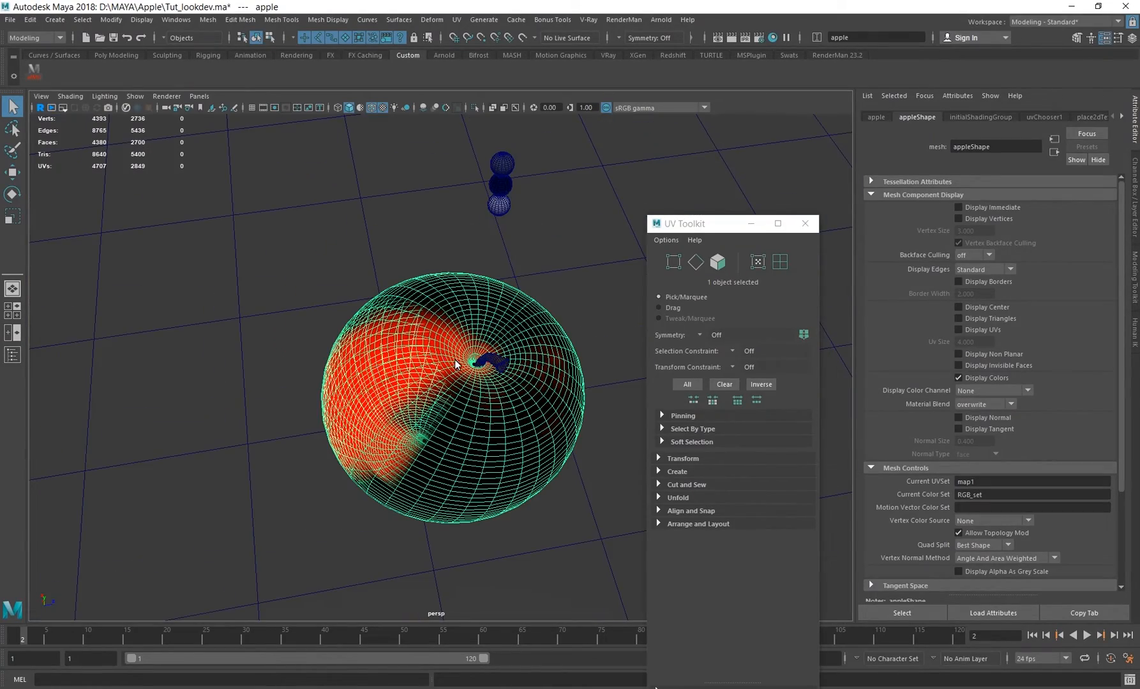
right_click_drag(447, 365, 492, 425, "alt")
left_click_drag(492, 425, 440, 404, "alt")
right_click_drag(441, 404, 624, 400, "alt")
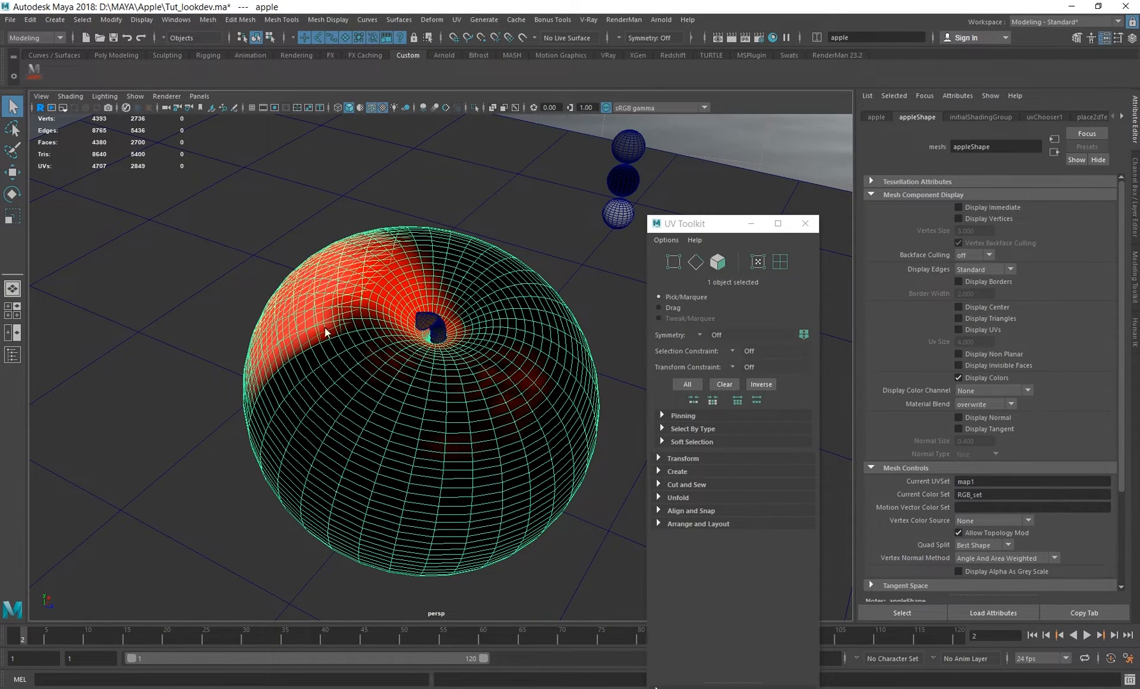
left_click_drag(379, 369, 474, 377, "alt")
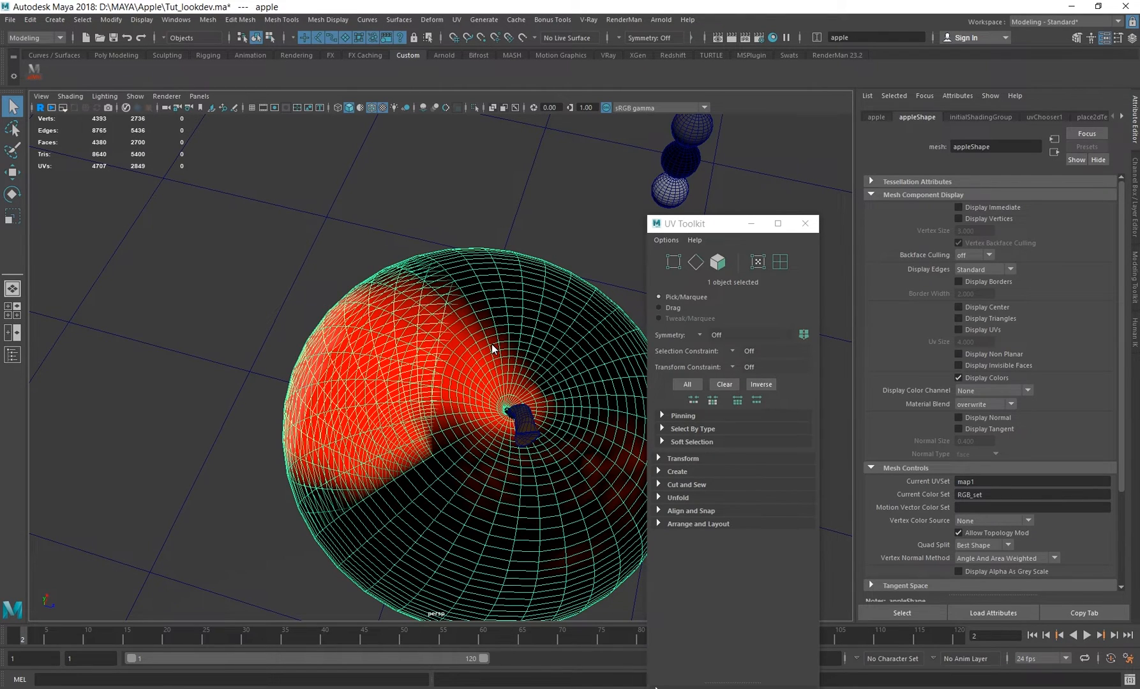
left_click_drag(493, 348, 458, 356, "alt")
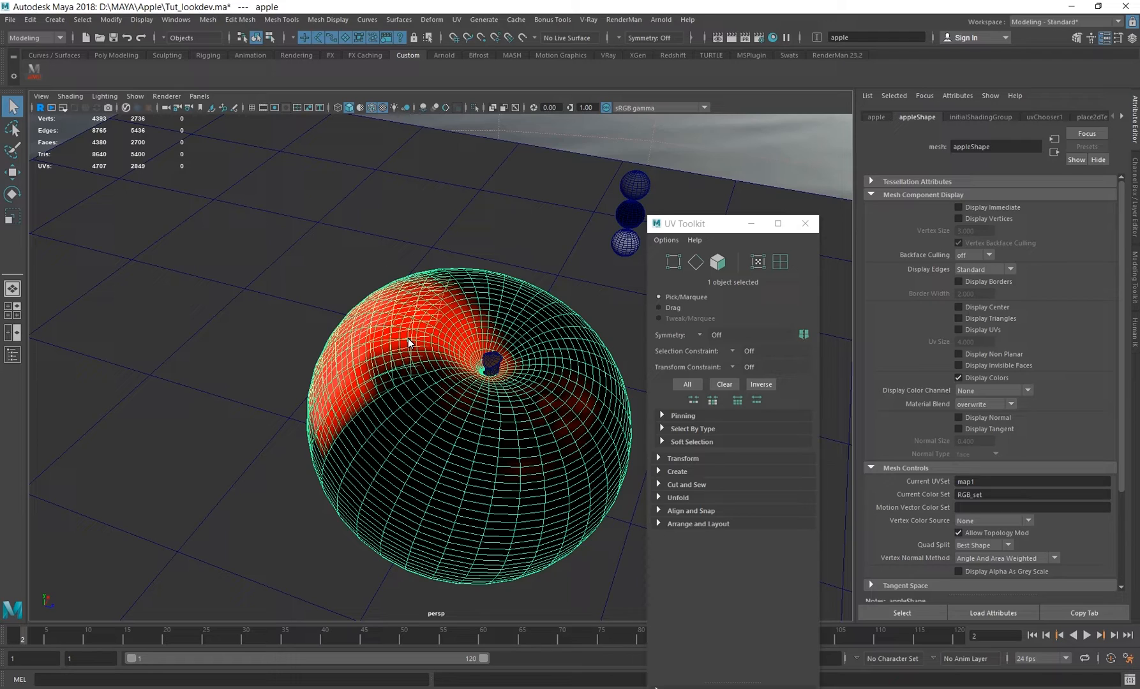
left_click_drag(490, 378, 456, 407, "alt")
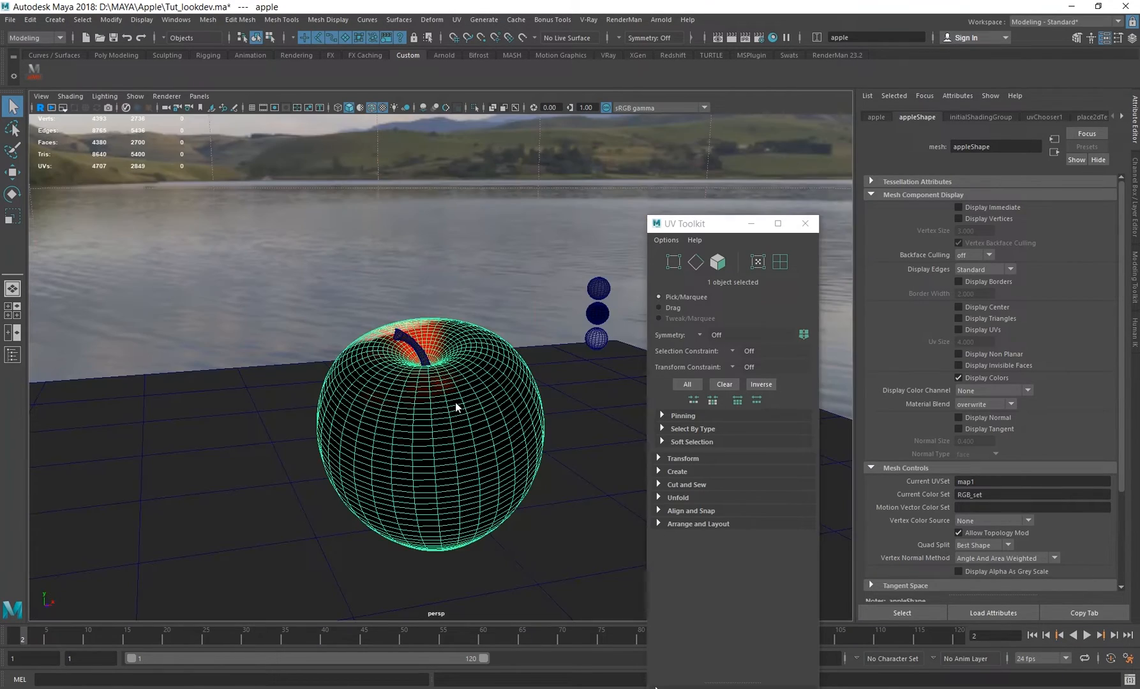
- Turn off Display Colors on appleShape and set its display color channel to Ambient+Diffuse
left_click(980, 378)
left_click(977, 390)
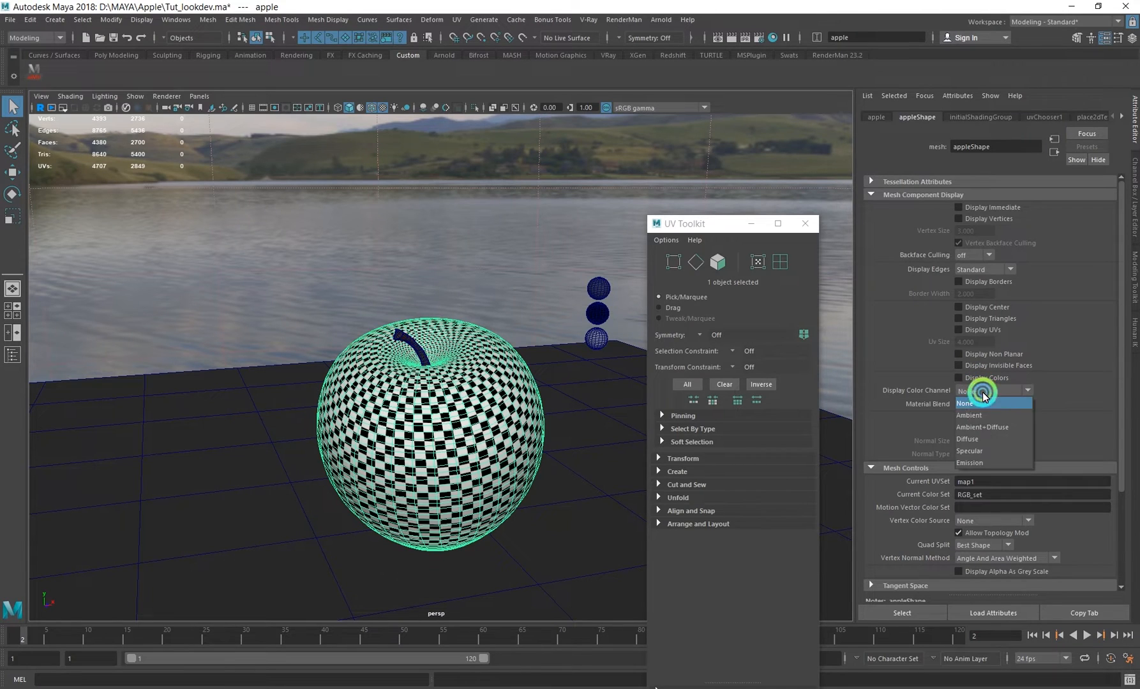
left_click(983, 427)
- Create a polygon sphere, move it out beside the apple, and raise it above the ground plane
left_click_drag(402, 377, 365, 369, "alt")
left_click(116, 55)
left_click(35, 72)
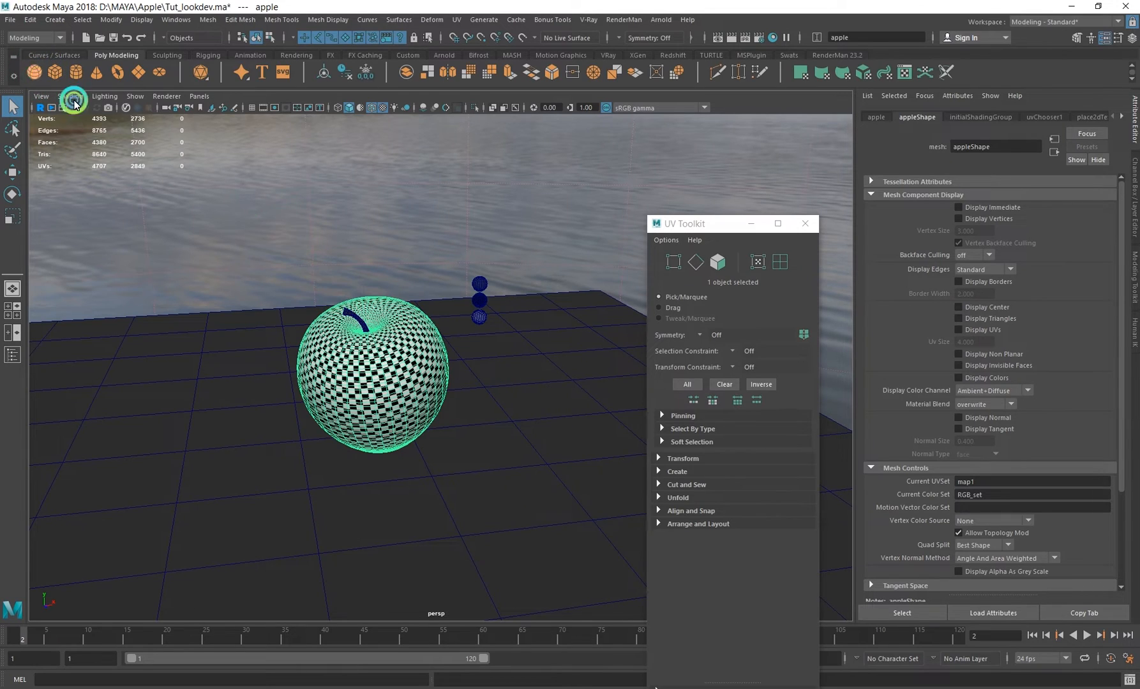
right_click_drag(442, 351, 358, 330, "alt")
middle_click_drag(358, 330, 295, 316, "alt")
key("w")
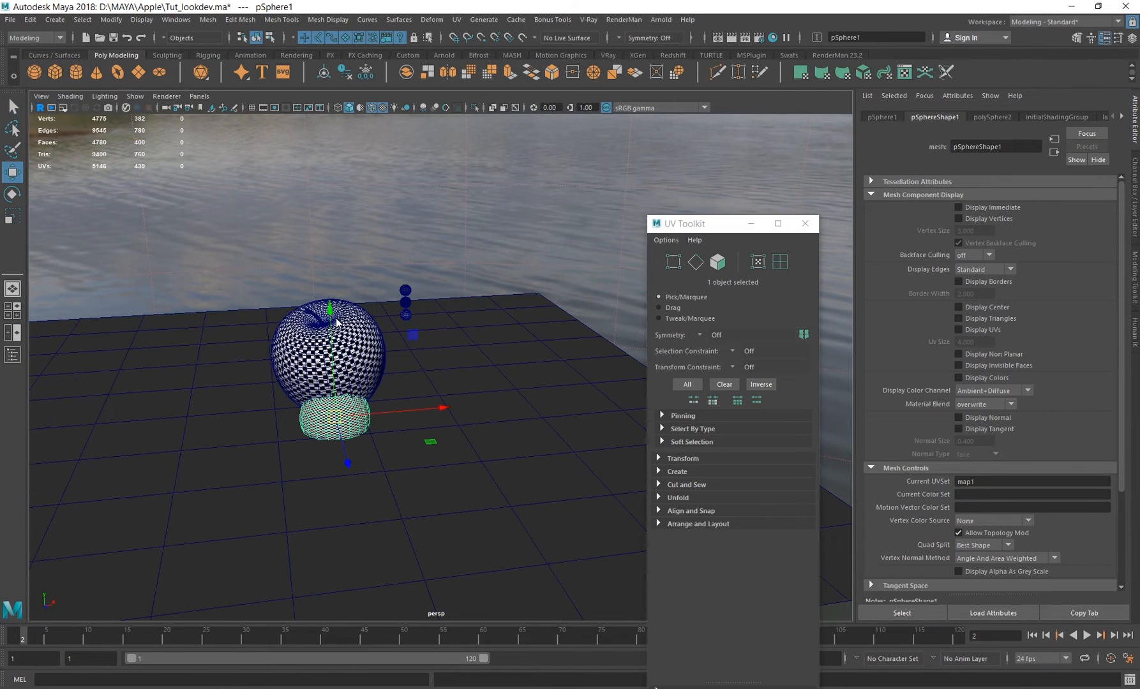
left_click_drag(337, 323, 585, 326)
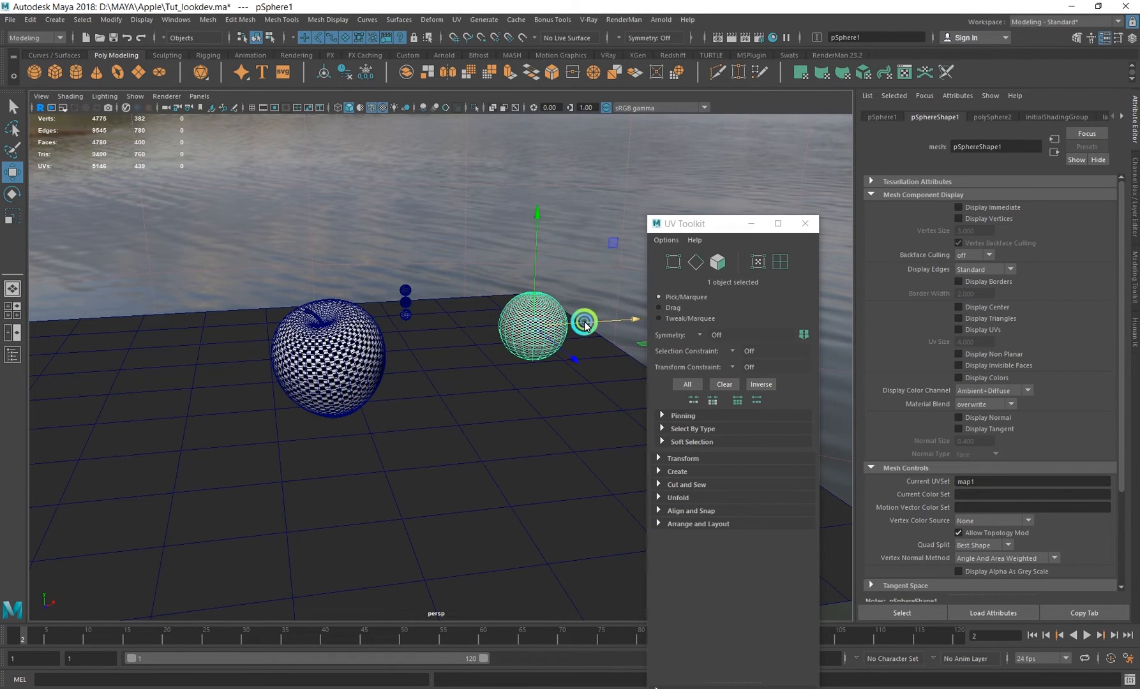
middle_click_drag(518, 338, 401, 356, "alt")
left_click_drag(417, 261, 417, 233)
- Enable Export Vertex Colors in the Arnold export attributes of the new sphere's shape
scroll(404, 292, "up", 6)
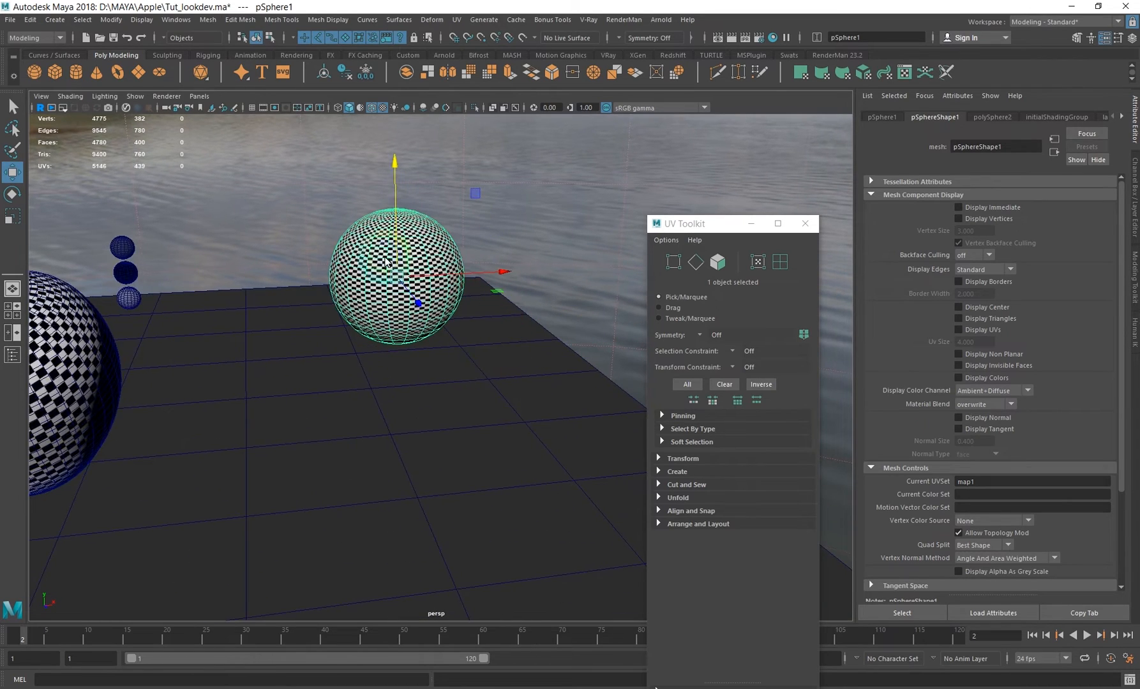
middle_click_drag(385, 257, 462, 320, "alt")
right_click_drag(420, 299, 502, 322, "alt")
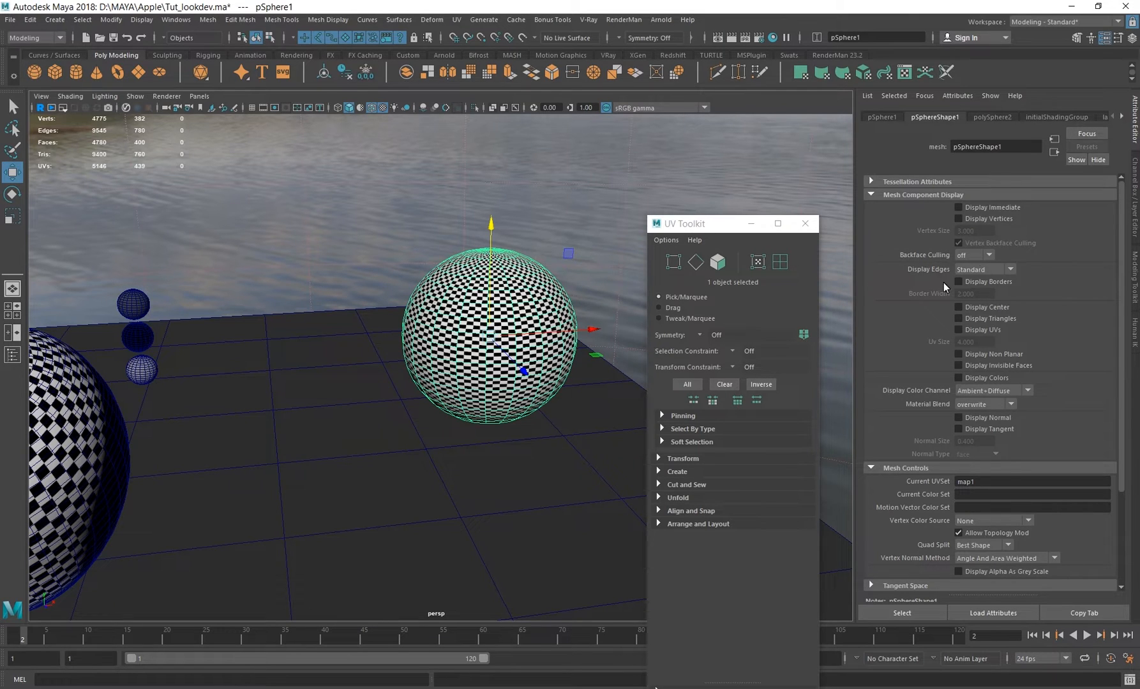
left_click(879, 193)
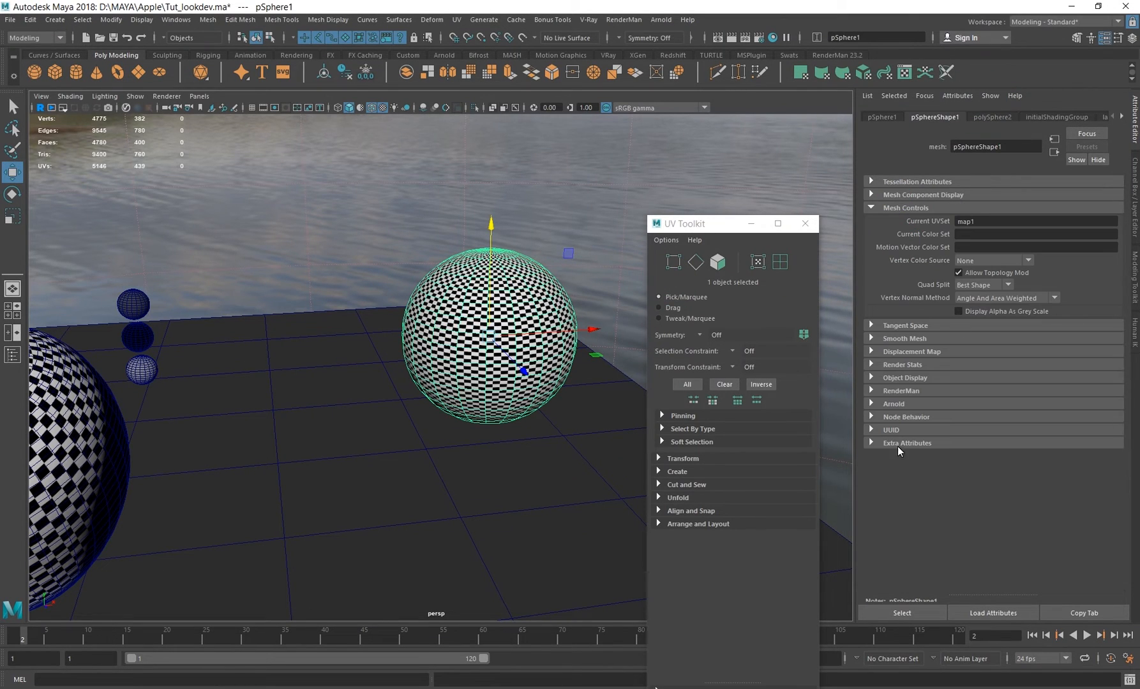
left_click(900, 406)
scroll(943, 453, "down", 2)
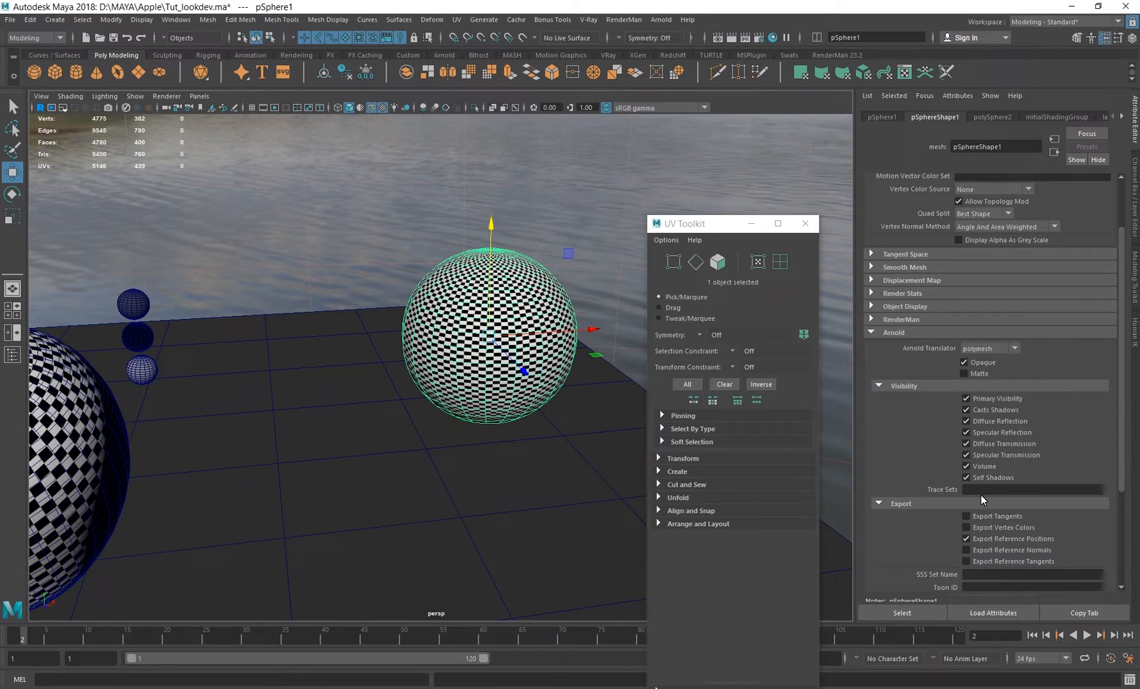
left_click(988, 527)
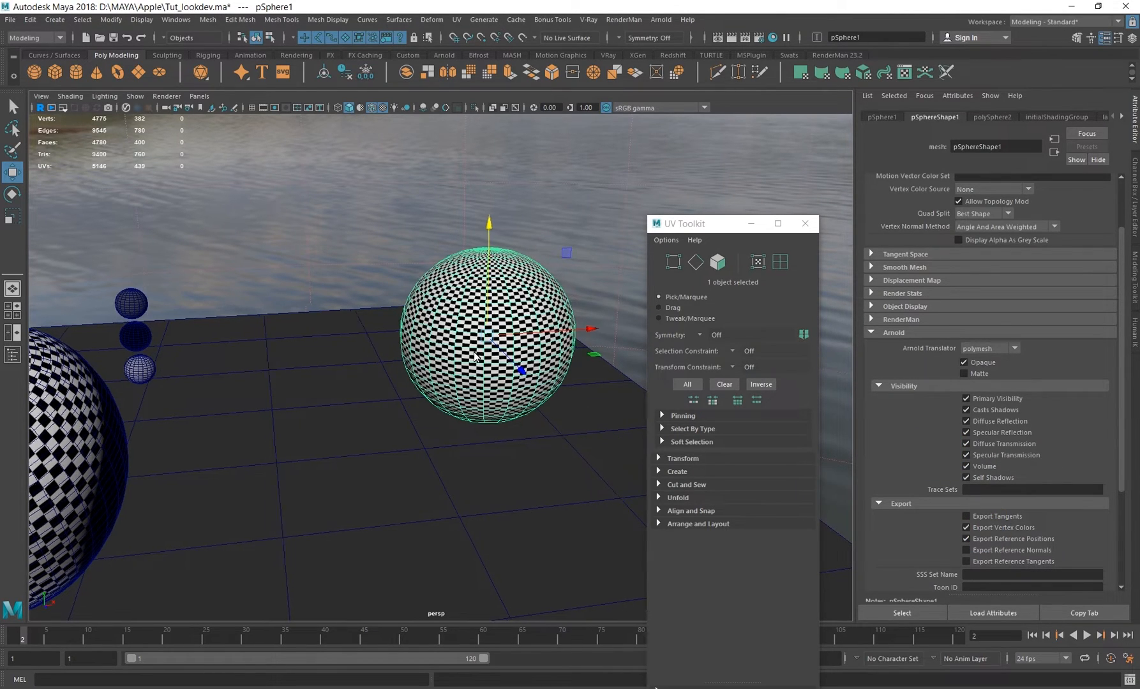
- Open the Paint Vertex Color Tool settings for the sphere and place the settings window clear of it
middle_click_drag(476, 356, 436, 383, "alt")
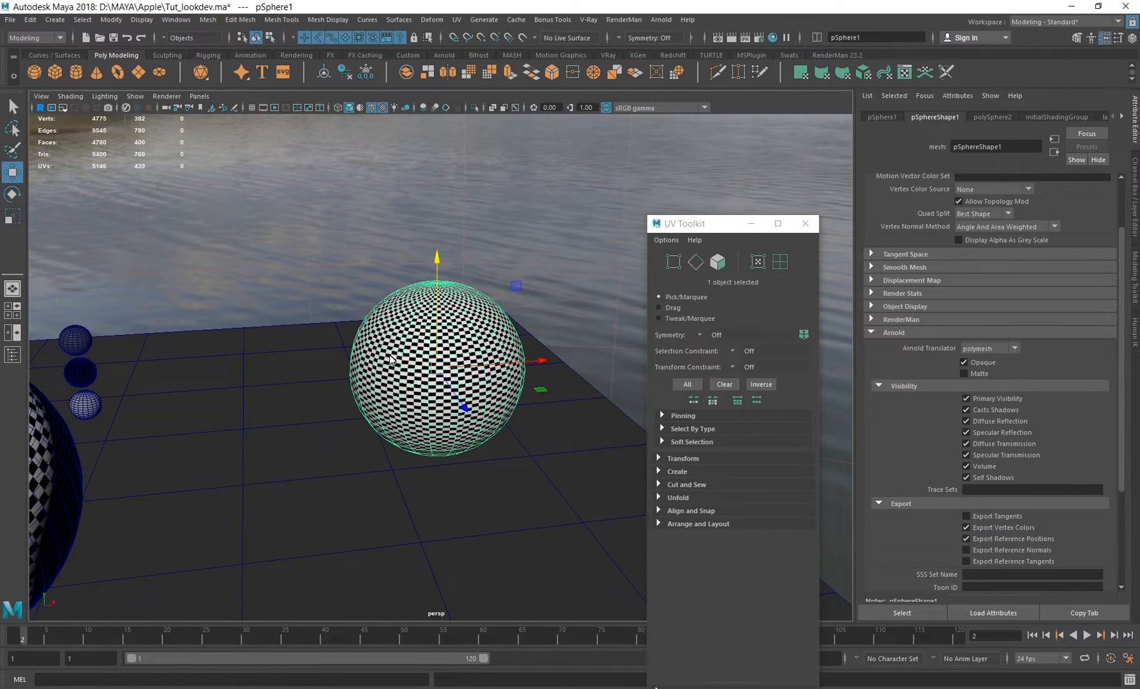
right_click_drag(508, 421, 405, 398, "alt")
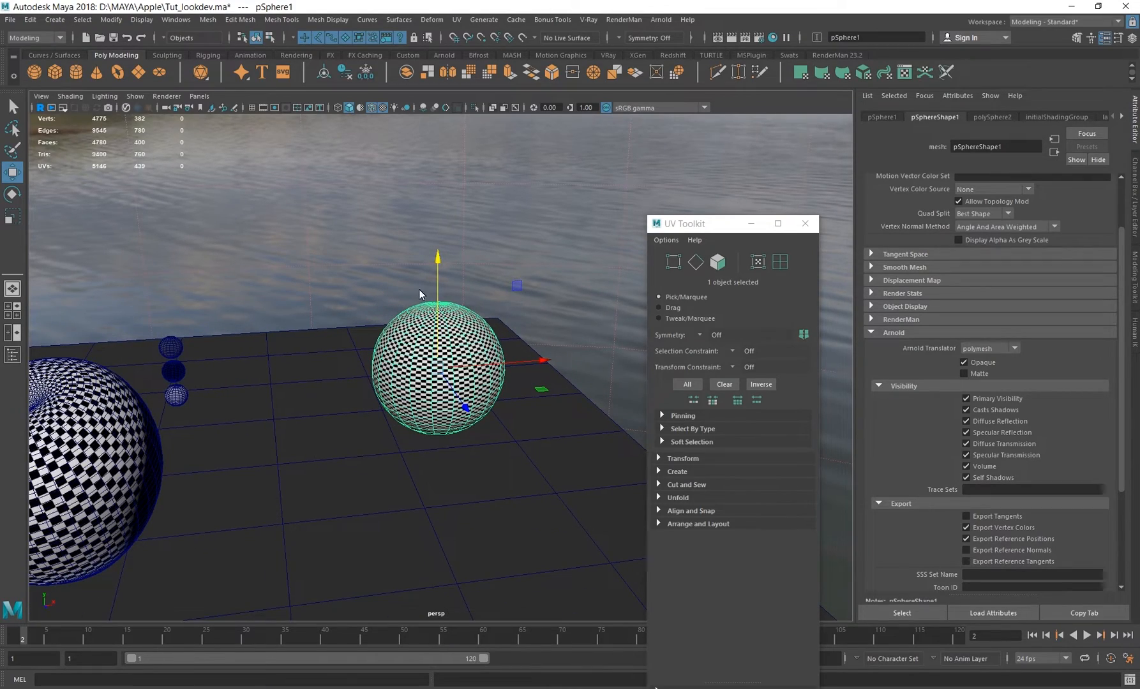
left_click_drag(412, 361, 516, 396, "alt")
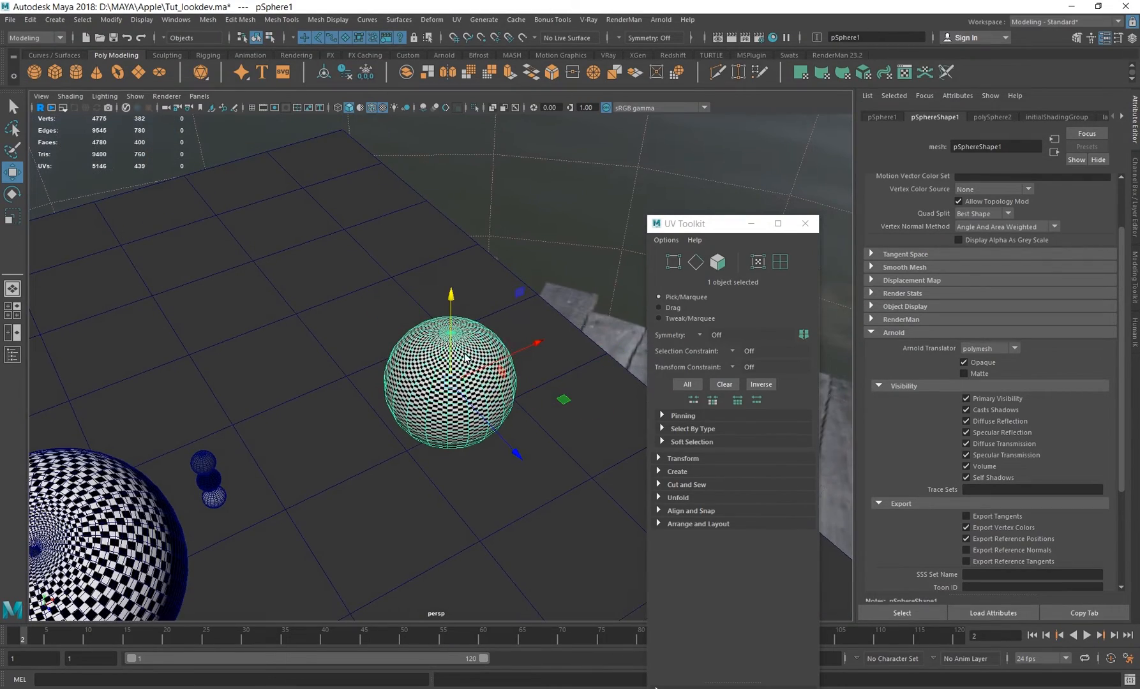
right_click_drag(447, 336, 598, 420, "alt")
left_click_drag(597, 419, 503, 362, "alt")
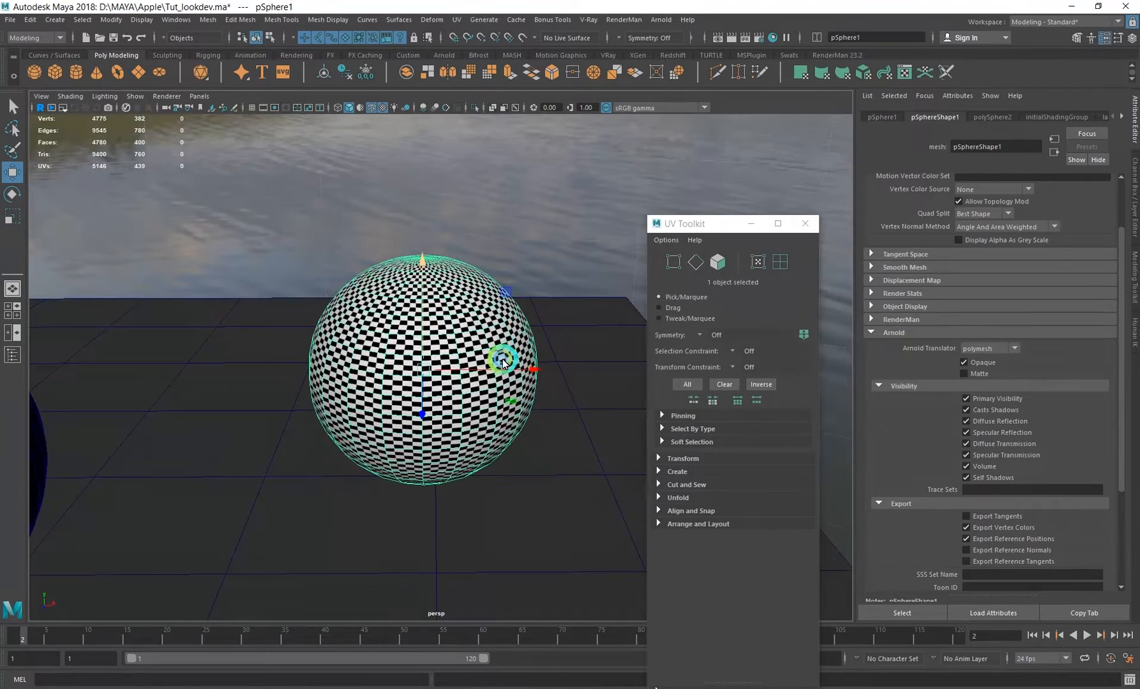
left_click(316, 21)
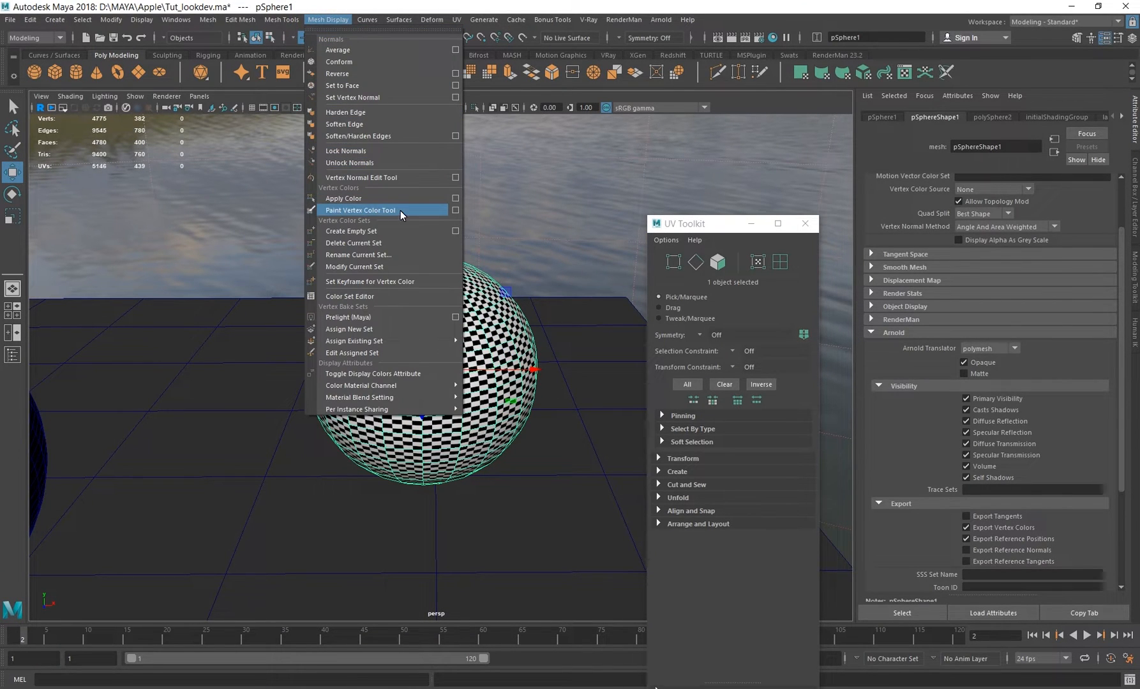
left_click(456, 210)
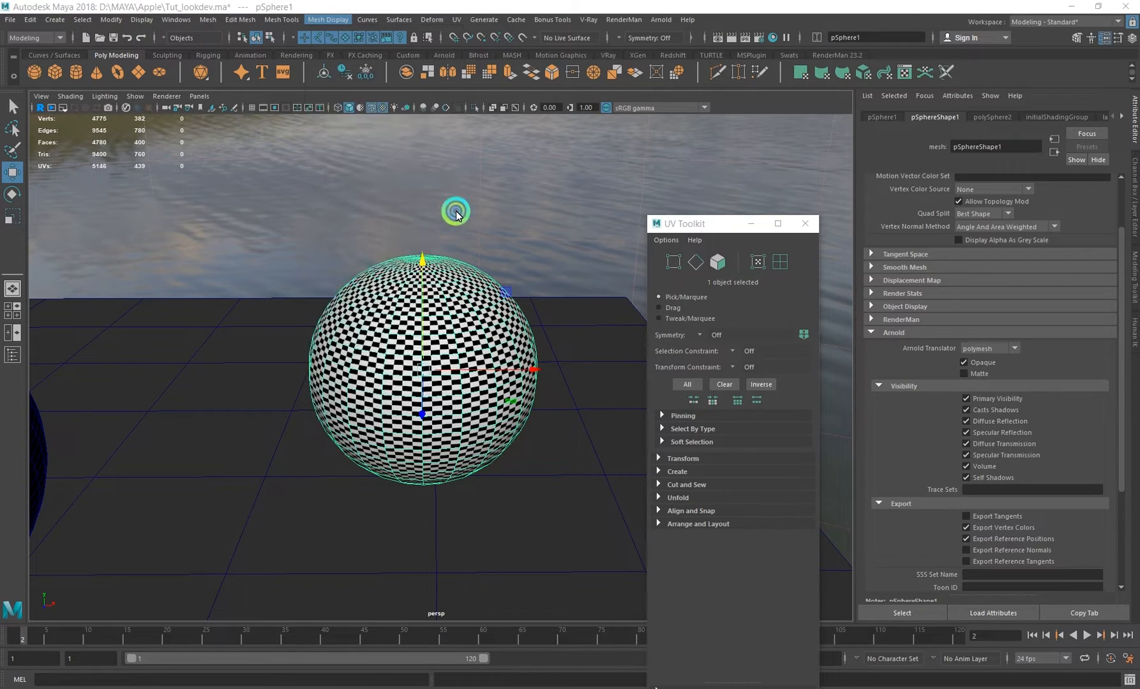
left_click_drag(311, 111, 244, 122)
middle_click_drag(468, 300, 509, 271, "alt")
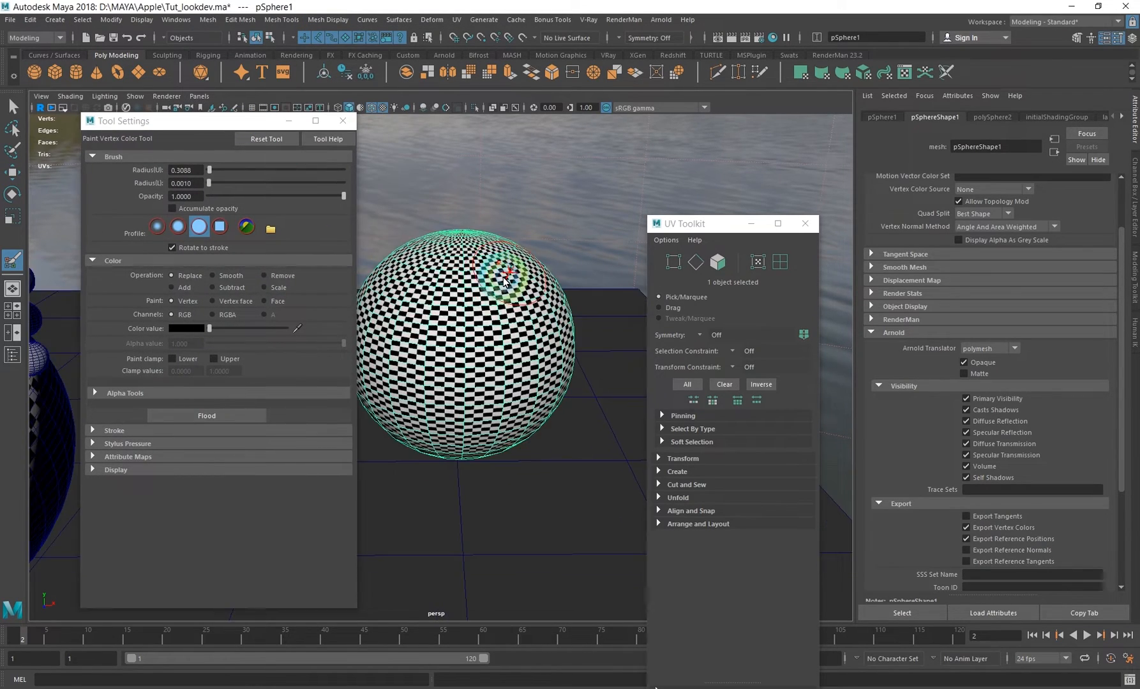
left_click_drag(509, 271, 529, 330, "alt")
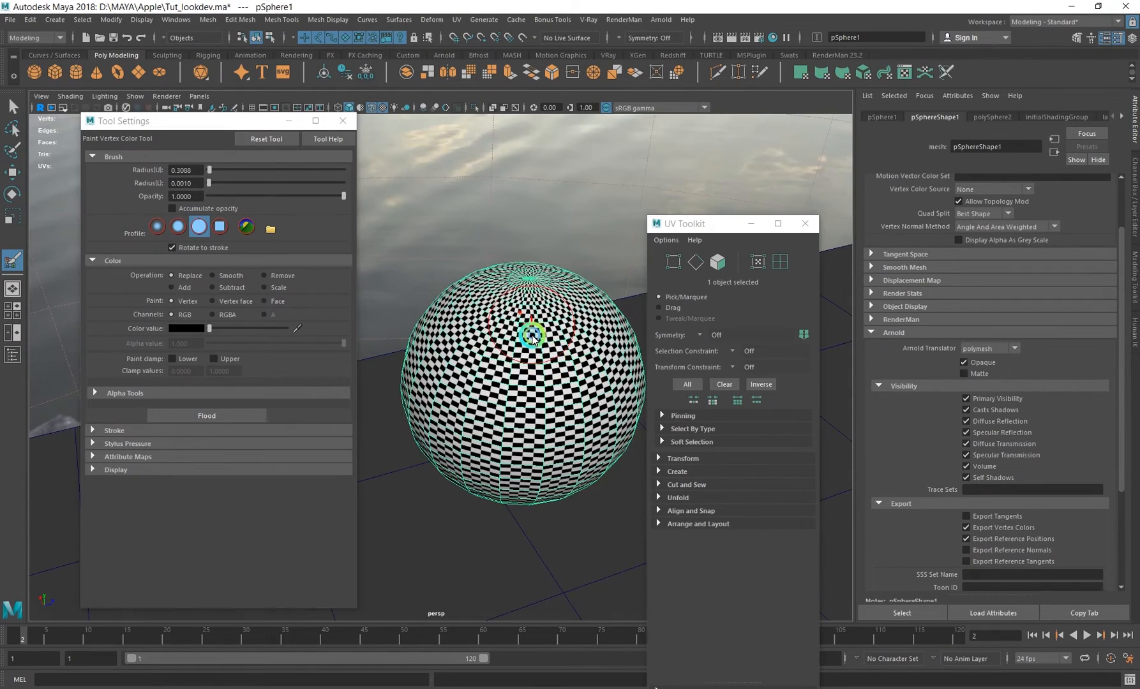
- Open the Color Set Editor, paint a black vertex-color stroke down the sphere, and refresh the list of color sets
left_click(326, 21)
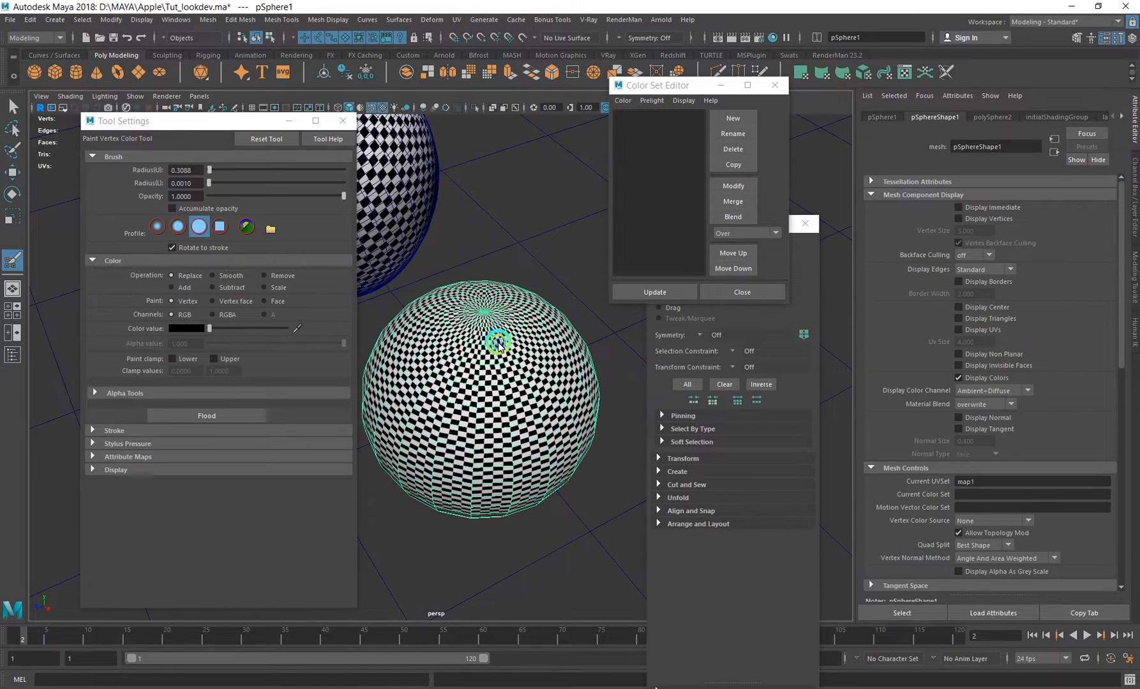
mouse_move(499, 345)
left_mouse_down()
mouse_move(453, 386)
mouse_move(521, 448)
mouse_move(472, 491)
mouse_move(500, 491)
left_mouse_up()
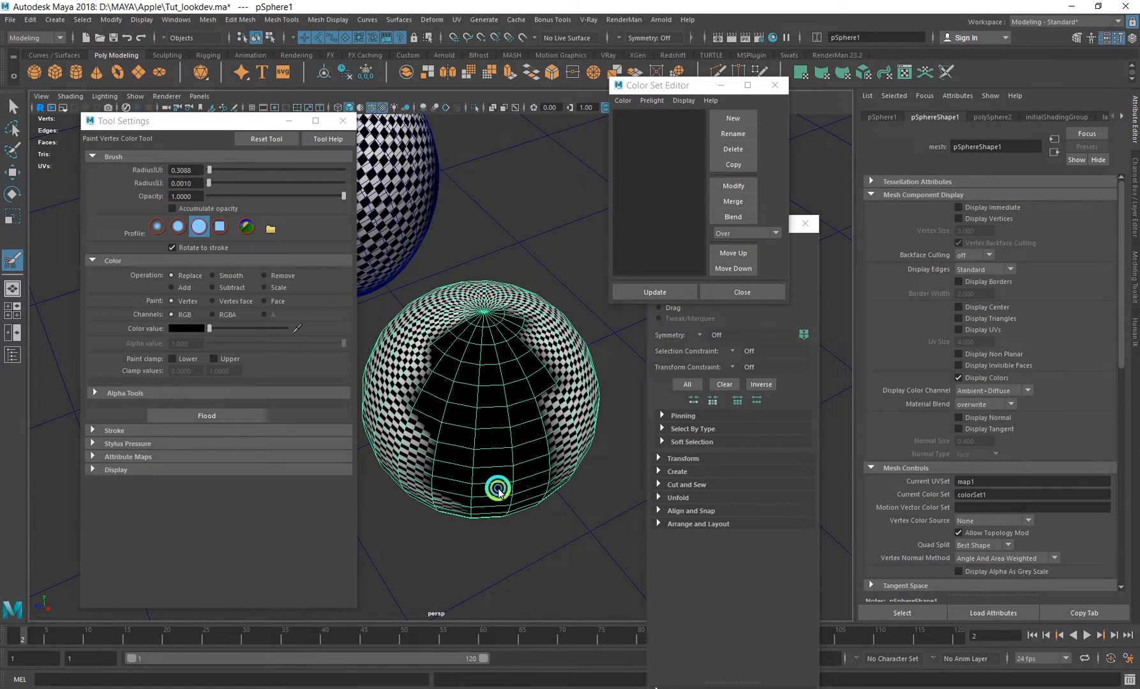
left_click(654, 294)
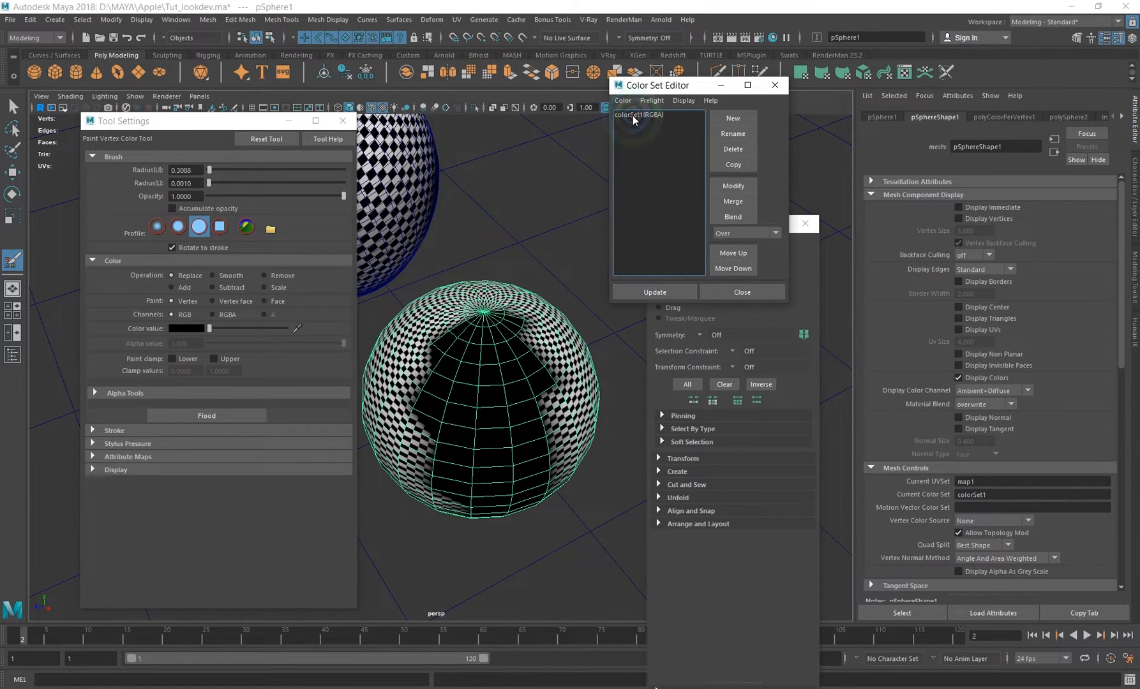
- Delete the sphere's RGBA color set in the Color Set Editor
left_click(653, 116)
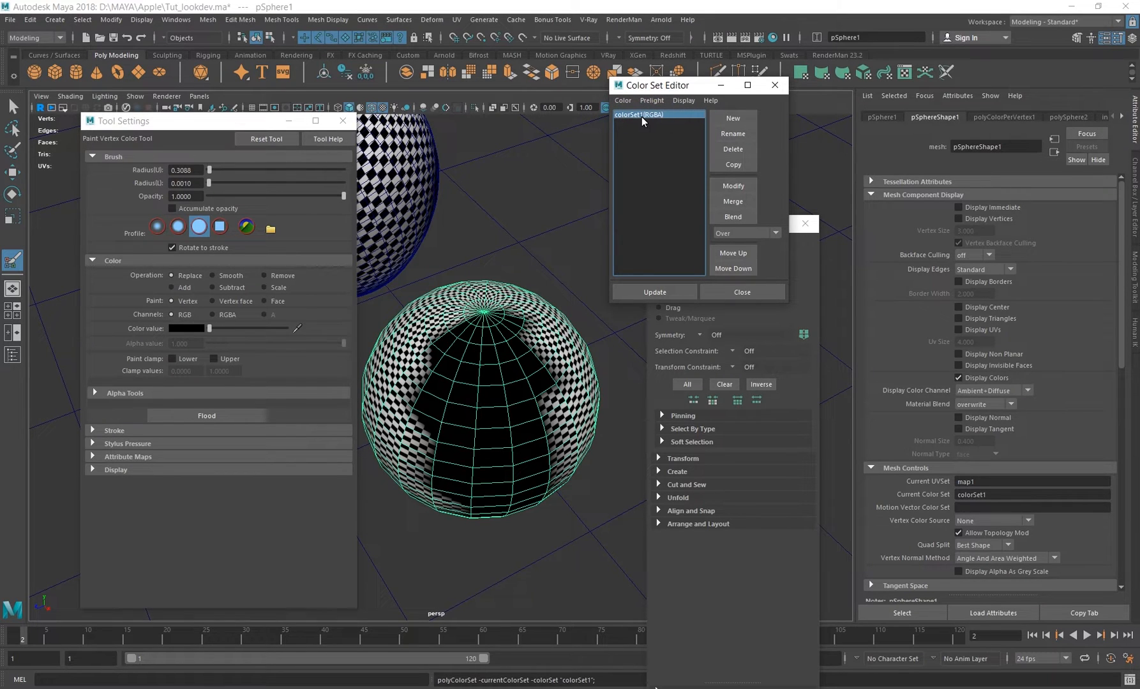
left_click_drag(480, 454, 491, 393)
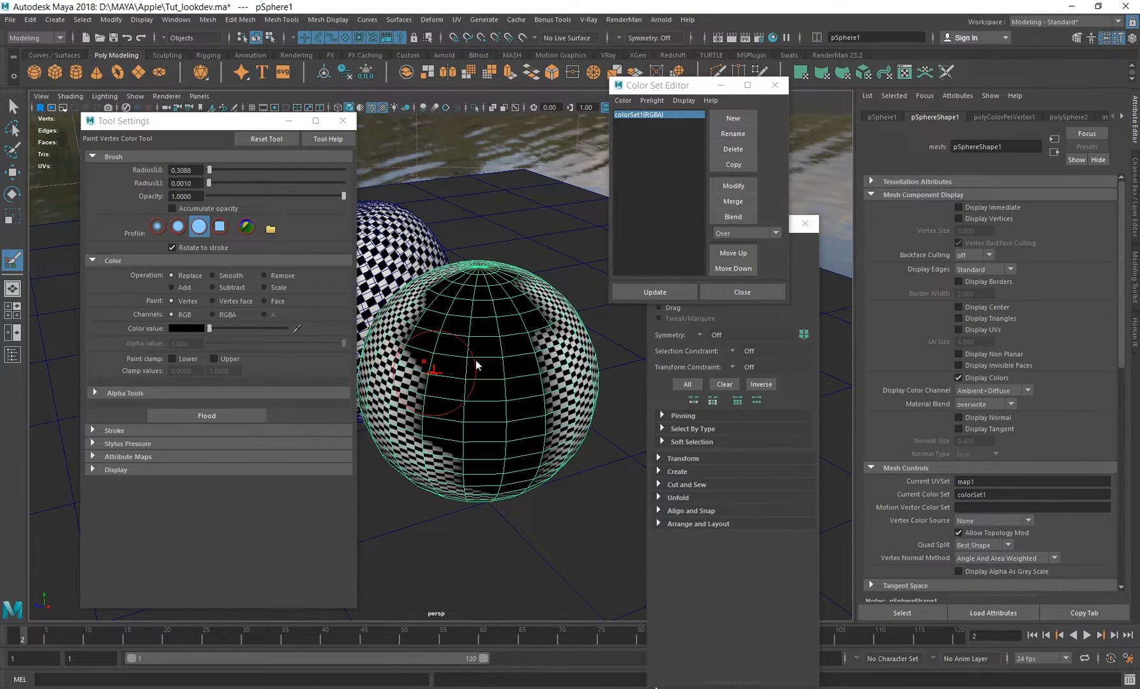
left_click(732, 149)
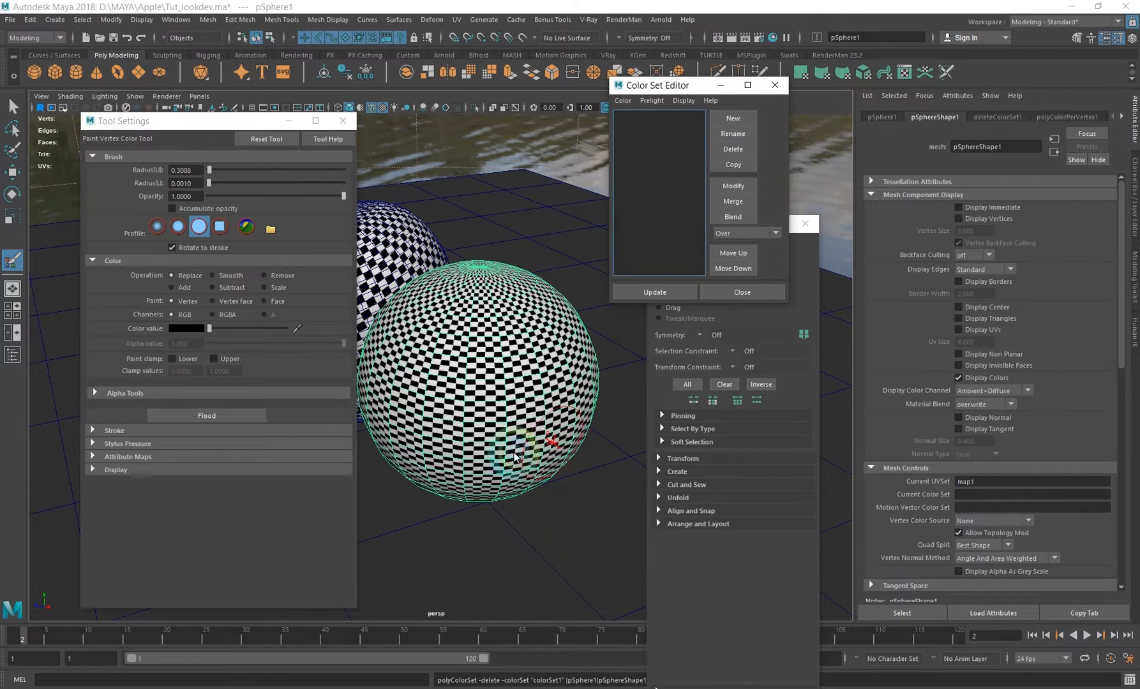
- Create a new empty color set on the sphere with a clamped range, RGB components and shared across instances
left_click_drag(476, 408, 492, 390, "alt")
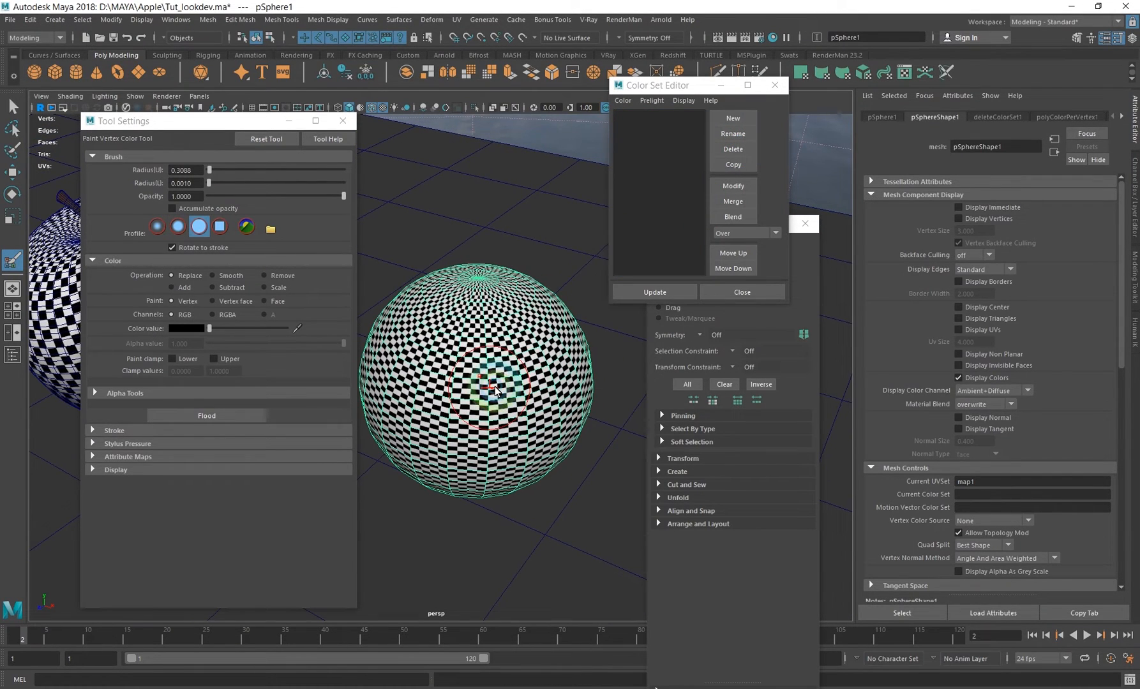
left_click(740, 122)
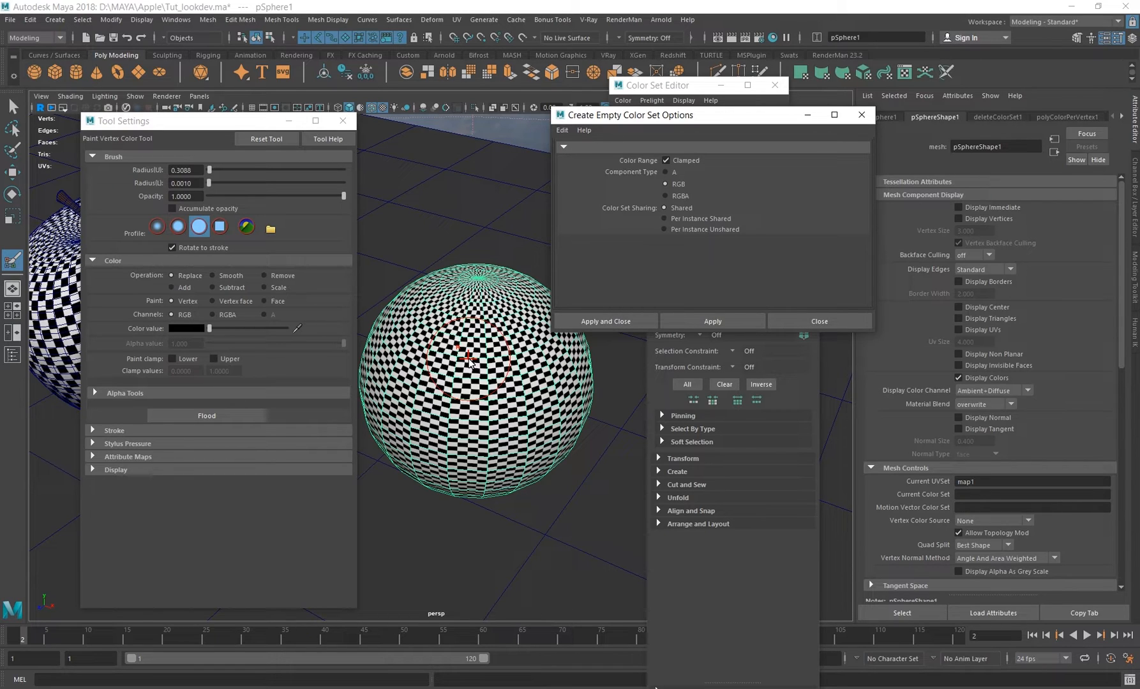
left_click(620, 321)
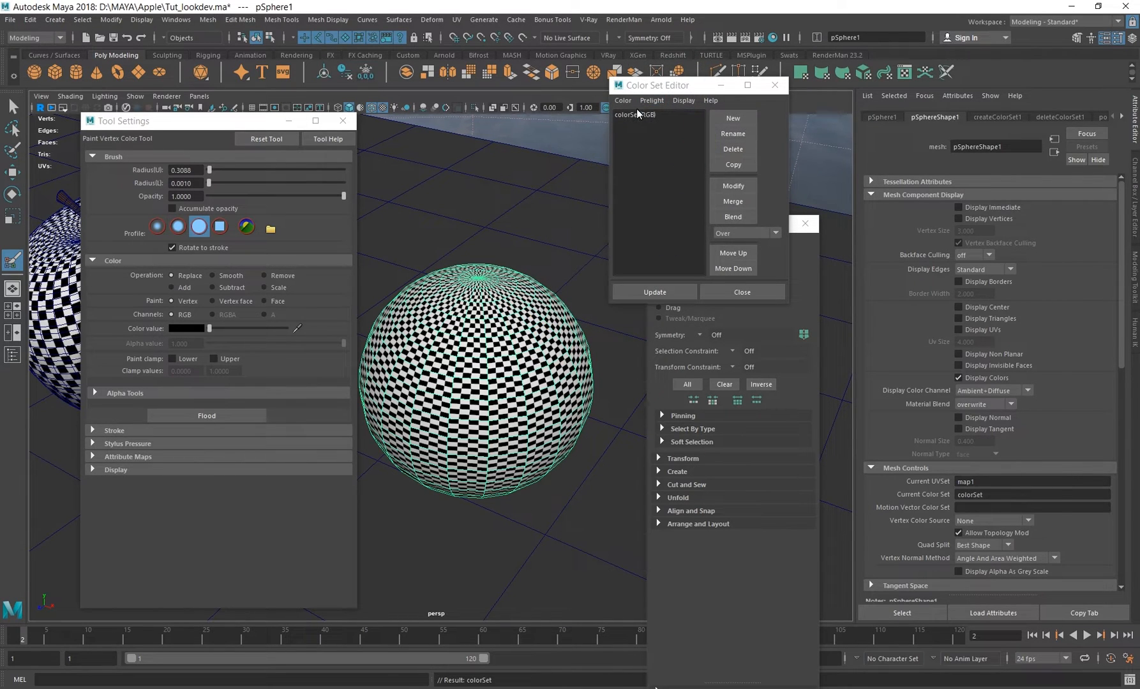
- Rename the sphere's RGB color set to test in the Color Set Editor
left_click(627, 117)
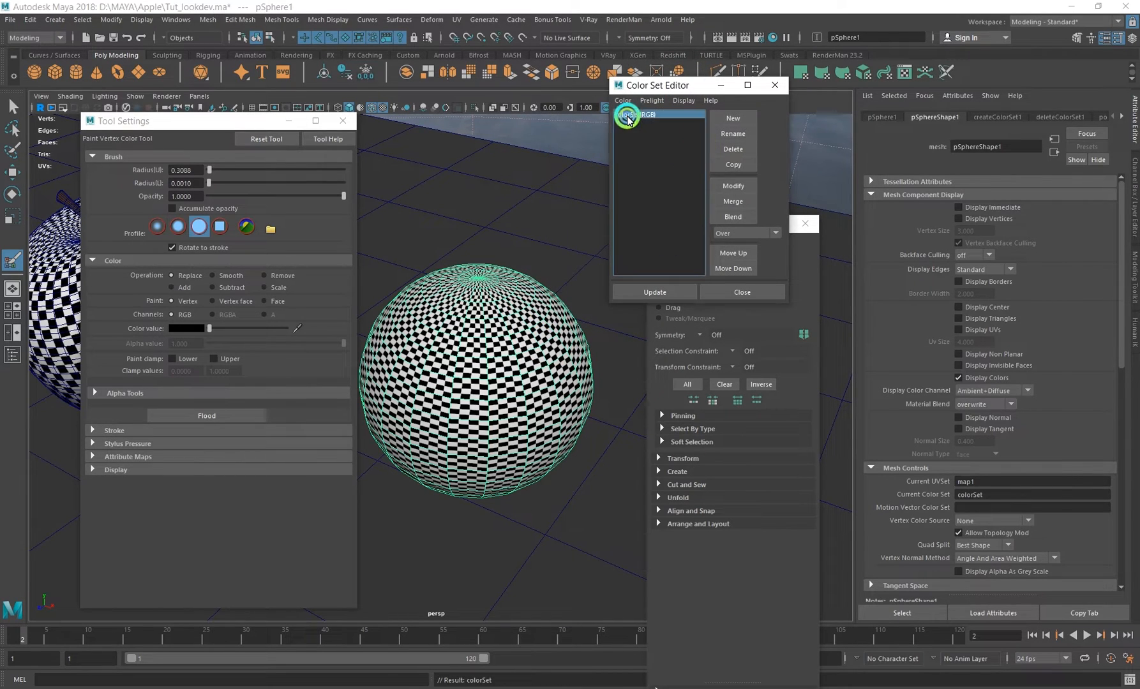
left_click(730, 136)
type("test")
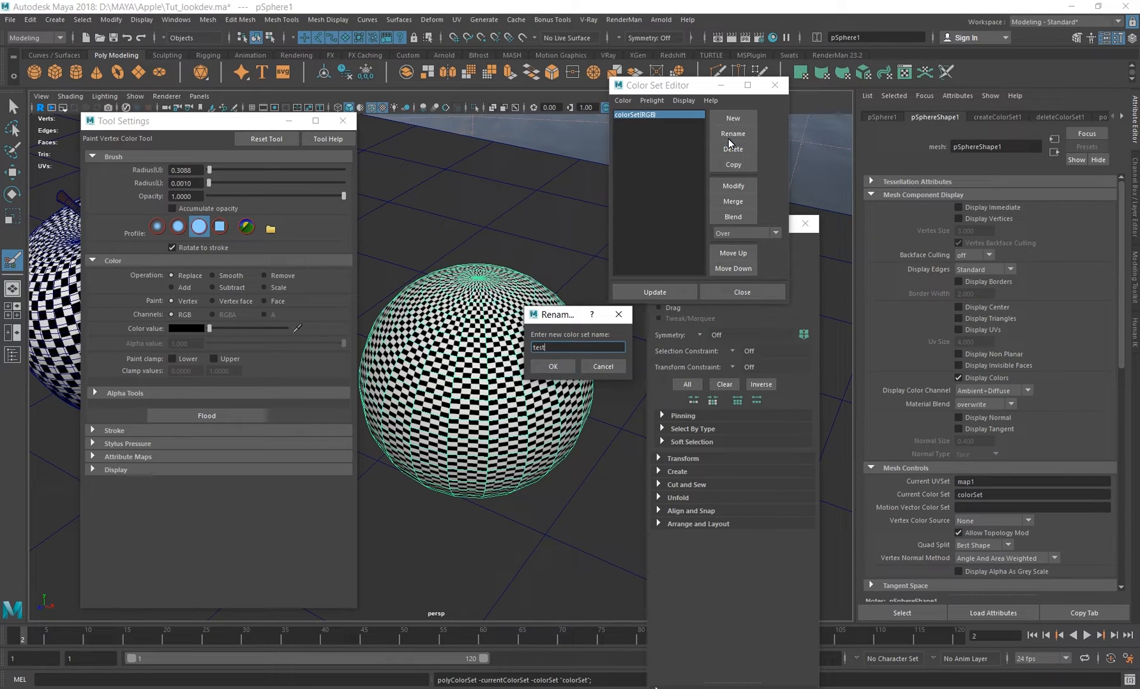
left_click(553, 366)
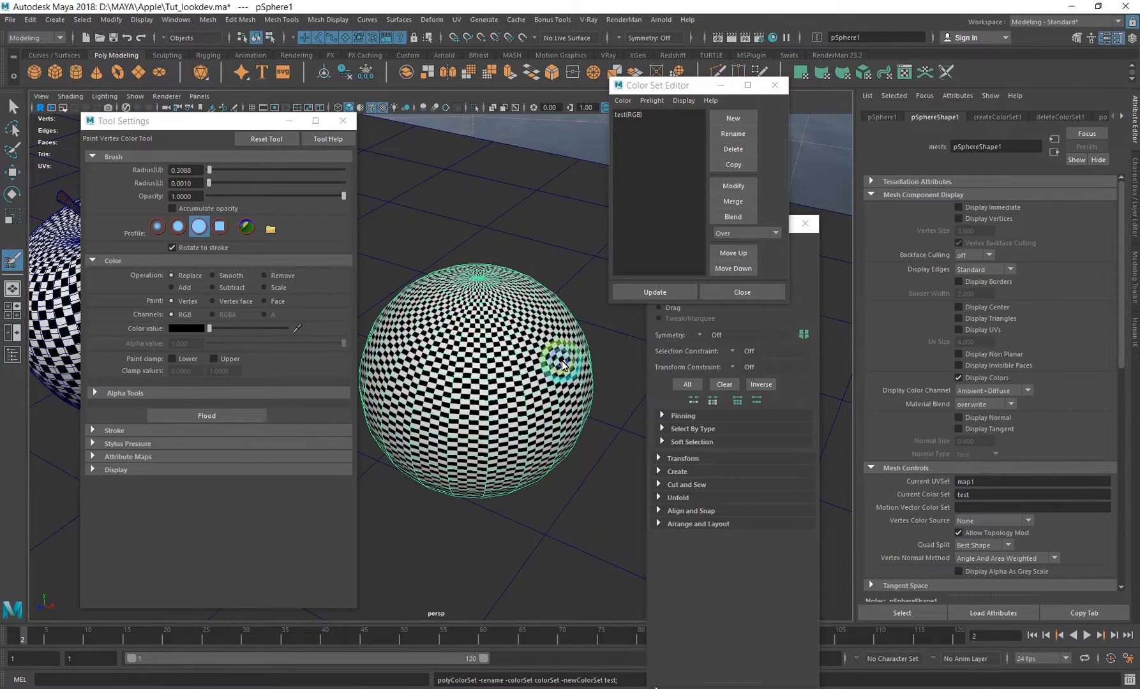
- Set the vertex paint color to pure red and paint a wide vertical band down the front of the sphere
left_click_drag(516, 374, 522, 359, "alt")
middle_click_drag(520, 360, 496, 336, "alt")
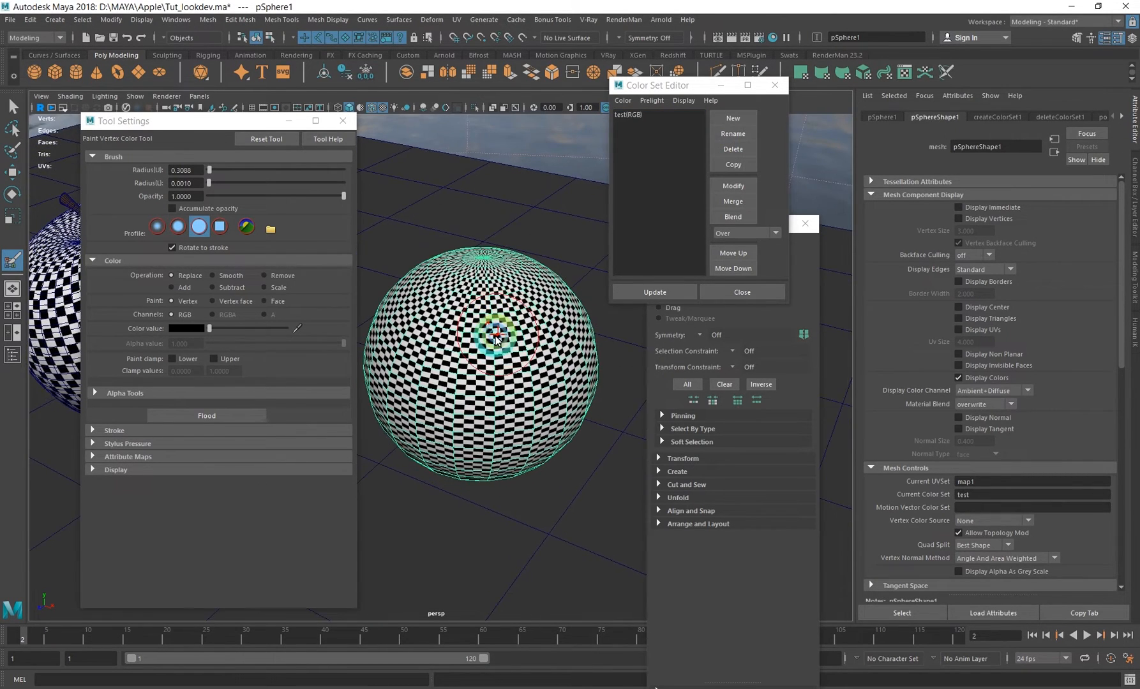
left_click_drag(496, 336, 495, 346, "alt")
left_click(170, 327)
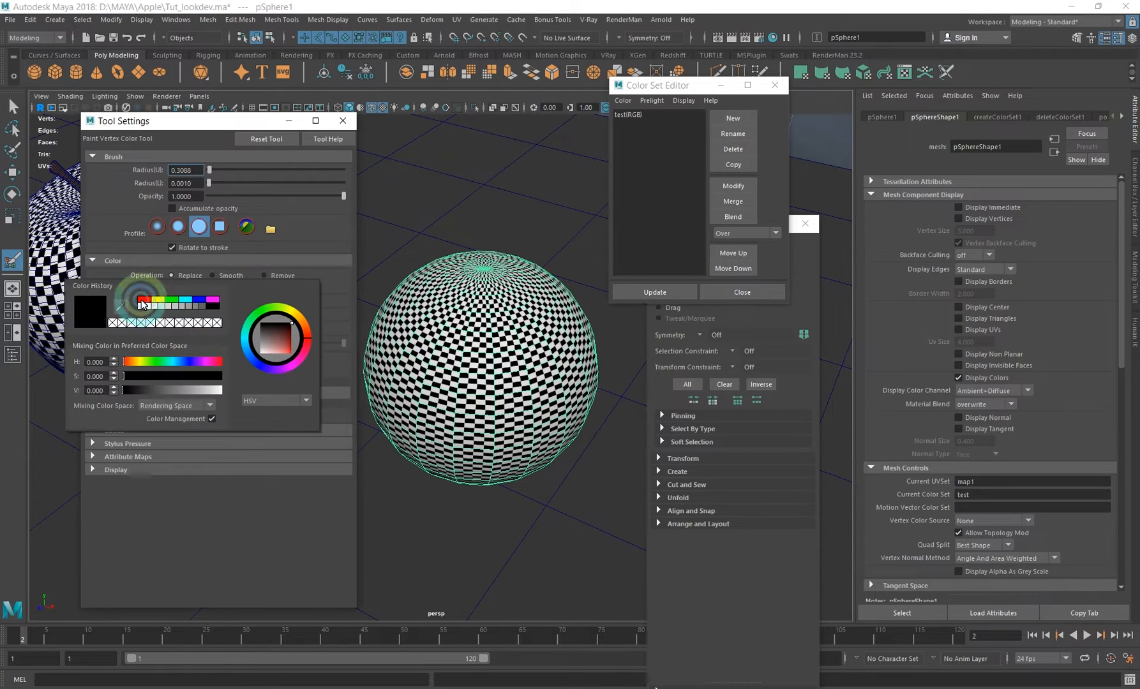
left_click(143, 300)
left_click(334, 244)
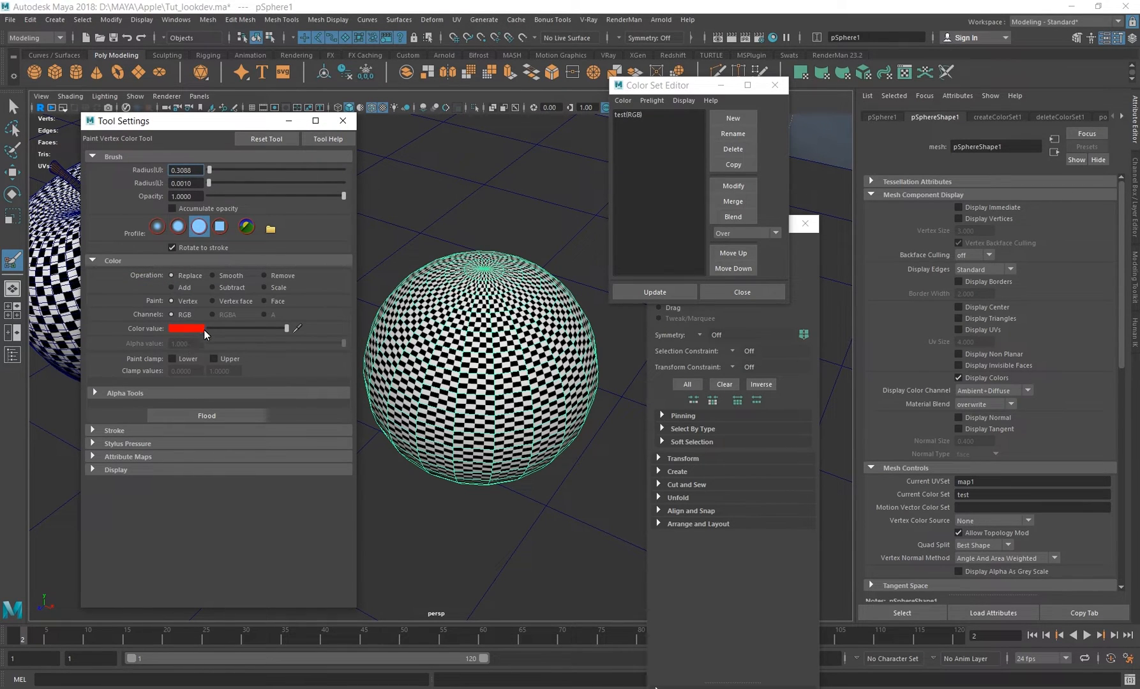
left_click(187, 328)
mouse_move(483, 347)
left_mouse_down()
mouse_move(493, 471)
mouse_move(474, 434)
mouse_move(518, 452)
mouse_move(443, 457)
mouse_move(443, 338)
mouse_move(514, 502)
mouse_move(499, 427)
mouse_move(483, 429)
left_mouse_up()
left_click_drag(483, 429, 463, 406, "alt")
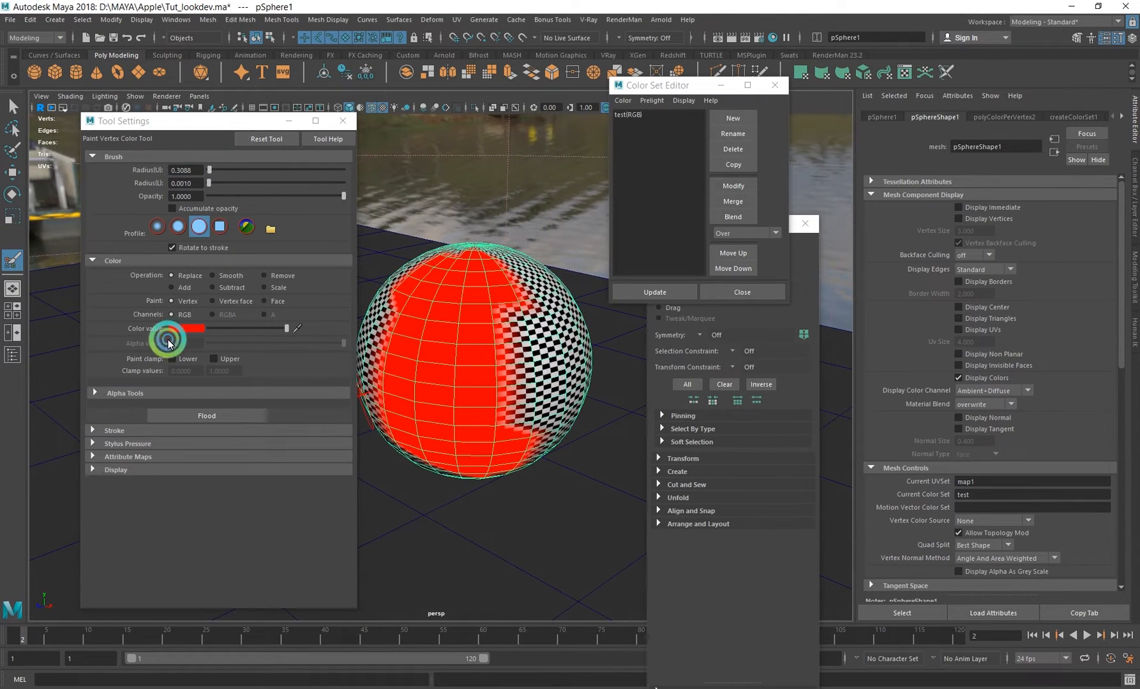
- Paint one side of the red band pure green and the opposite side pure blue on the sphere
left_click(185, 328)
left_click(174, 297)
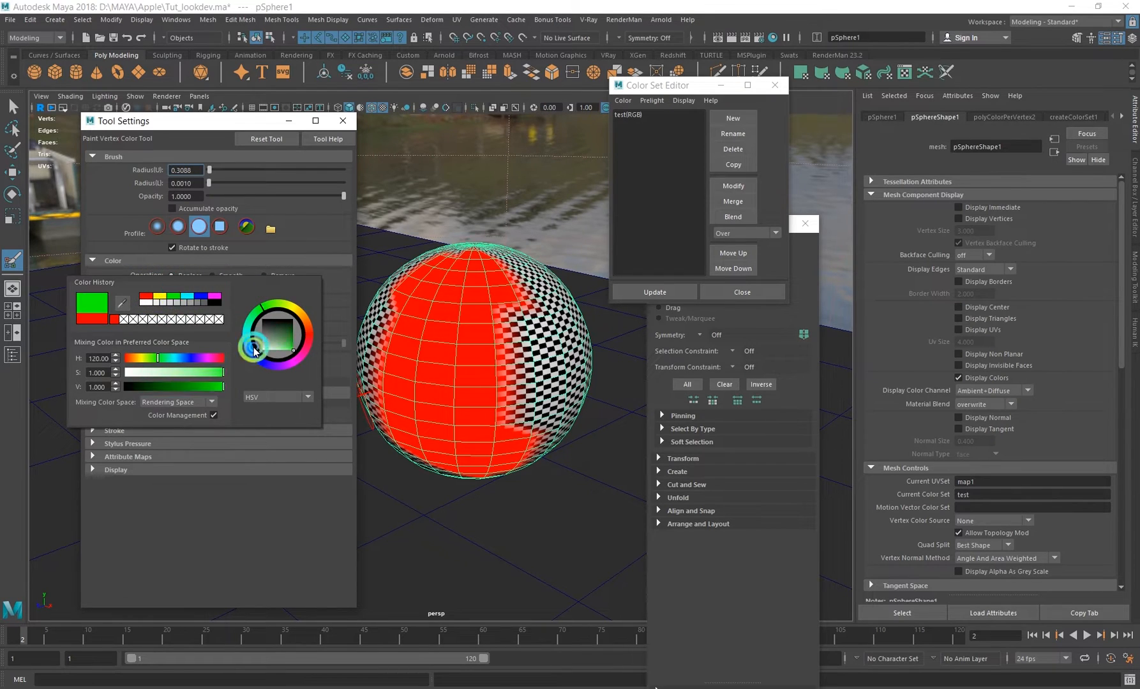
mouse_move(498, 300)
left_mouse_down()
mouse_move(539, 344)
mouse_move(570, 349)
left_mouse_up()
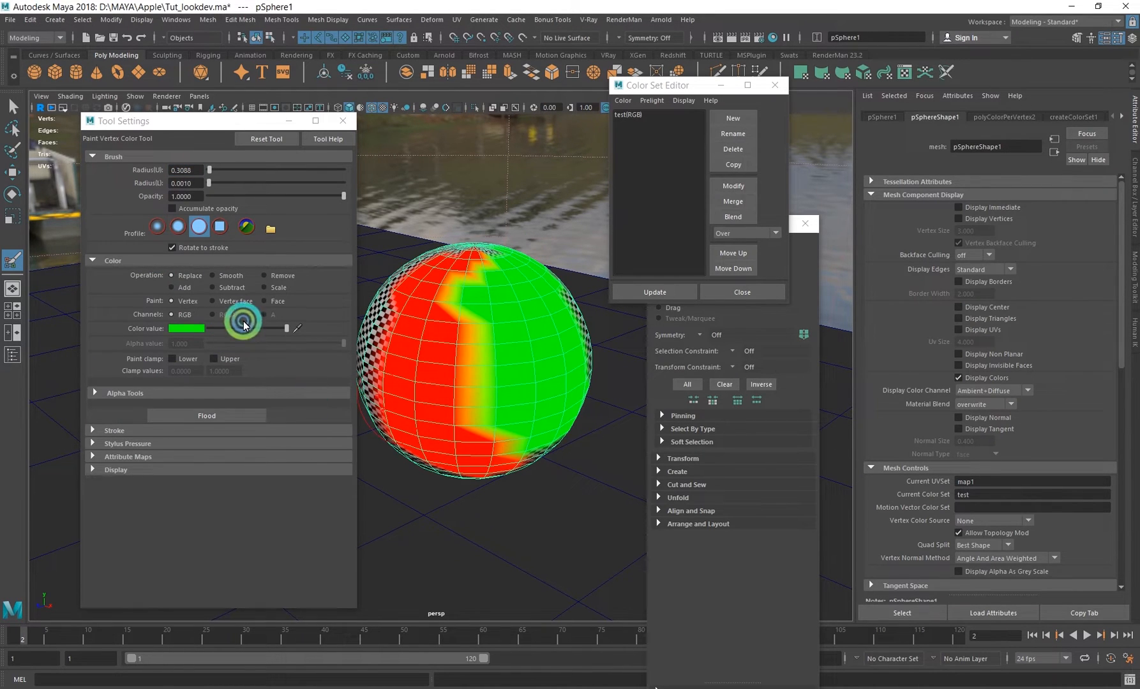
left_click(185, 328)
left_click(197, 295)
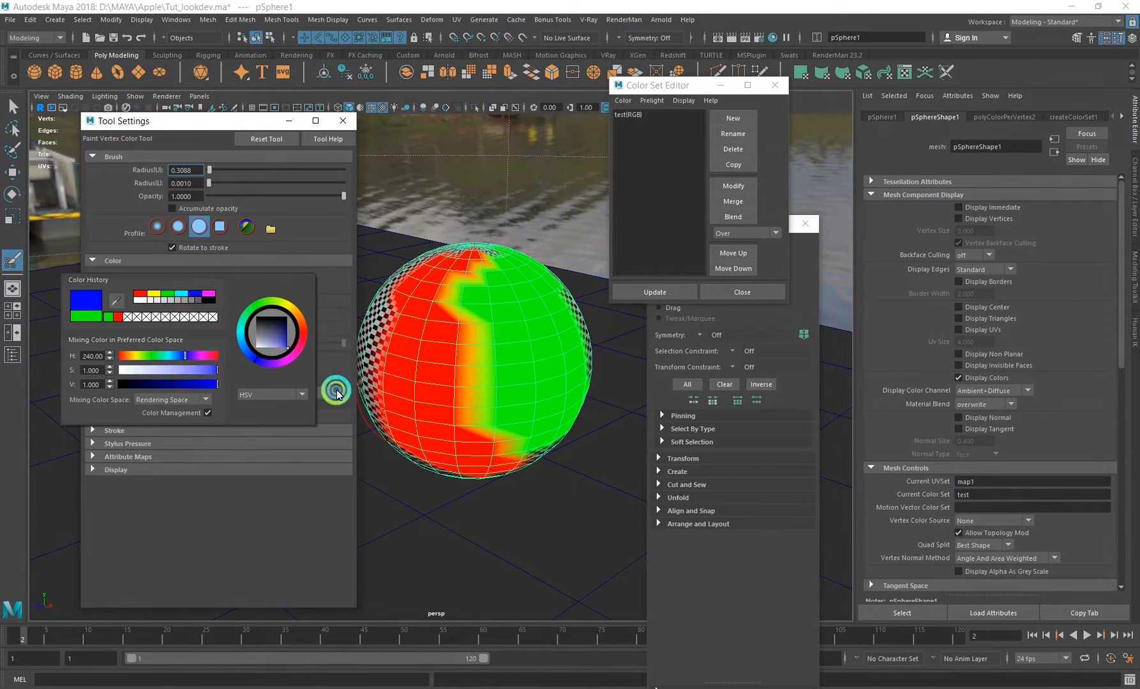
mouse_move(423, 412)
left_mouse_down("alt")
mouse_move(470, 417)
mouse_move(488, 385)
left_mouse_up("alt")
mouse_move(466, 293)
left_mouse_down()
mouse_move(433, 325)
mouse_move(430, 280)
mouse_move(463, 281)
mouse_move(433, 400)
mouse_move(465, 399)
mouse_move(466, 421)
left_mouse_up()
- Restore the earlier red as the paint color and repaint the area between the blue and green regions
left_click(190, 329)
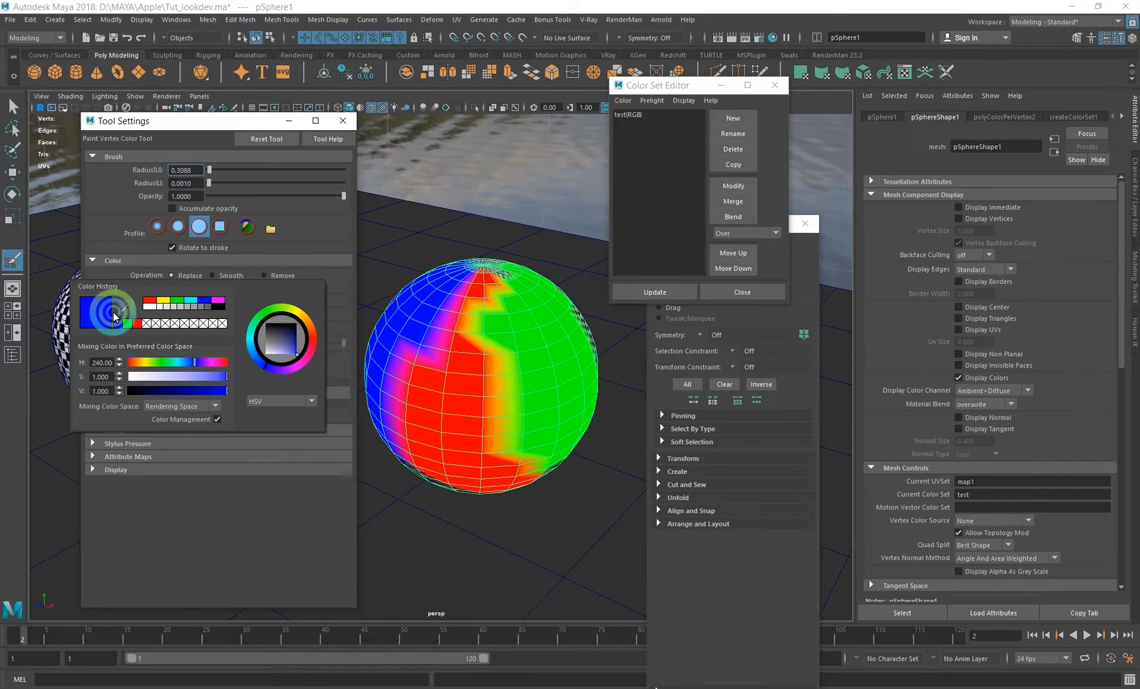
left_click(138, 323)
mouse_move(471, 338)
left_mouse_down()
mouse_move(481, 314)
mouse_move(461, 356)
mouse_move(469, 310)
mouse_move(501, 402)
mouse_move(496, 456)
mouse_move(496, 397)
mouse_move(466, 434)
mouse_move(491, 394)
mouse_move(470, 391)
left_mouse_up()
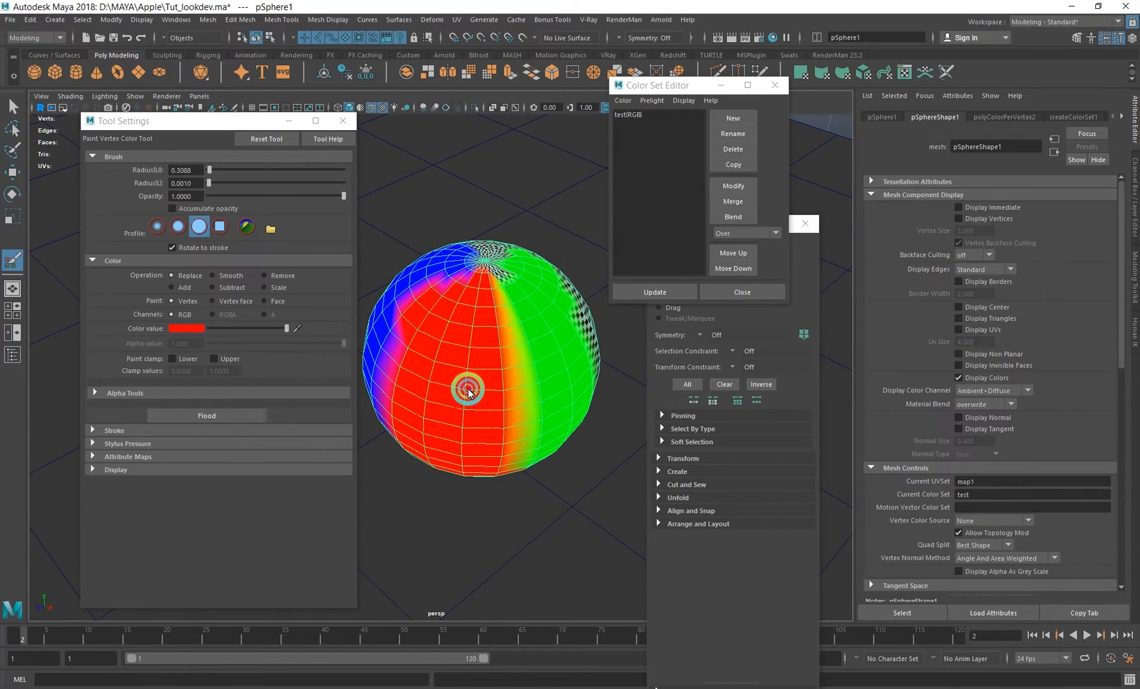
- Close the vertex paint settings and switch to the Move tool with the painted sphere selected
left_click(343, 121)
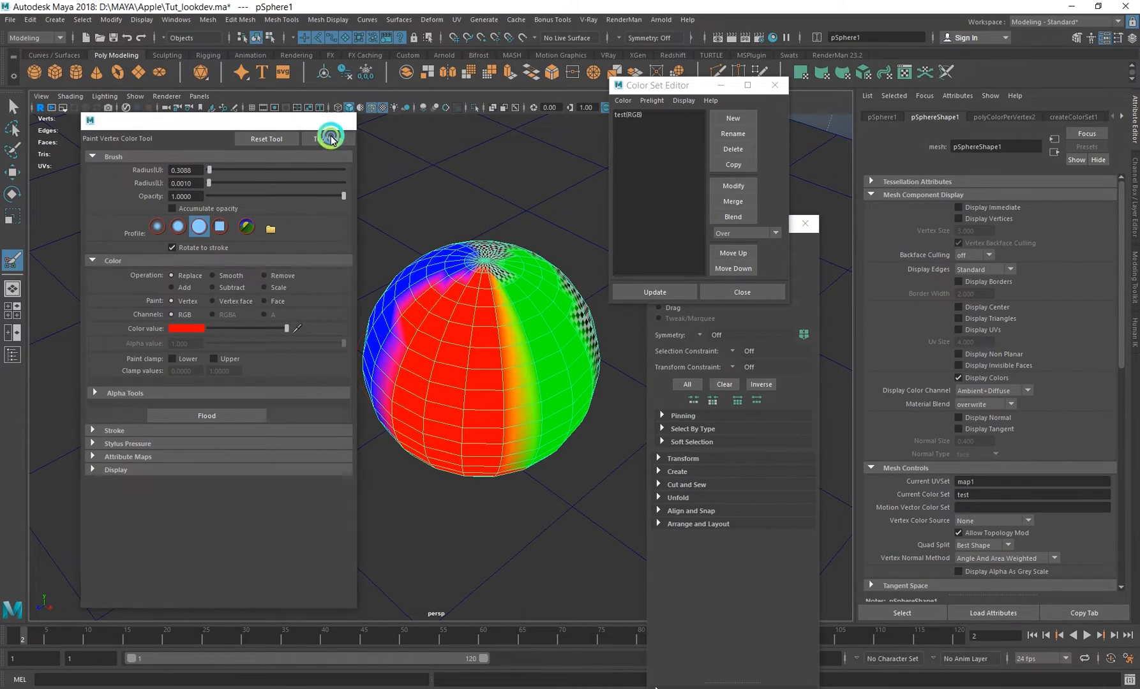
middle_click_drag(465, 320, 456, 366, "alt")
left_click_drag(456, 366, 464, 343, "alt")
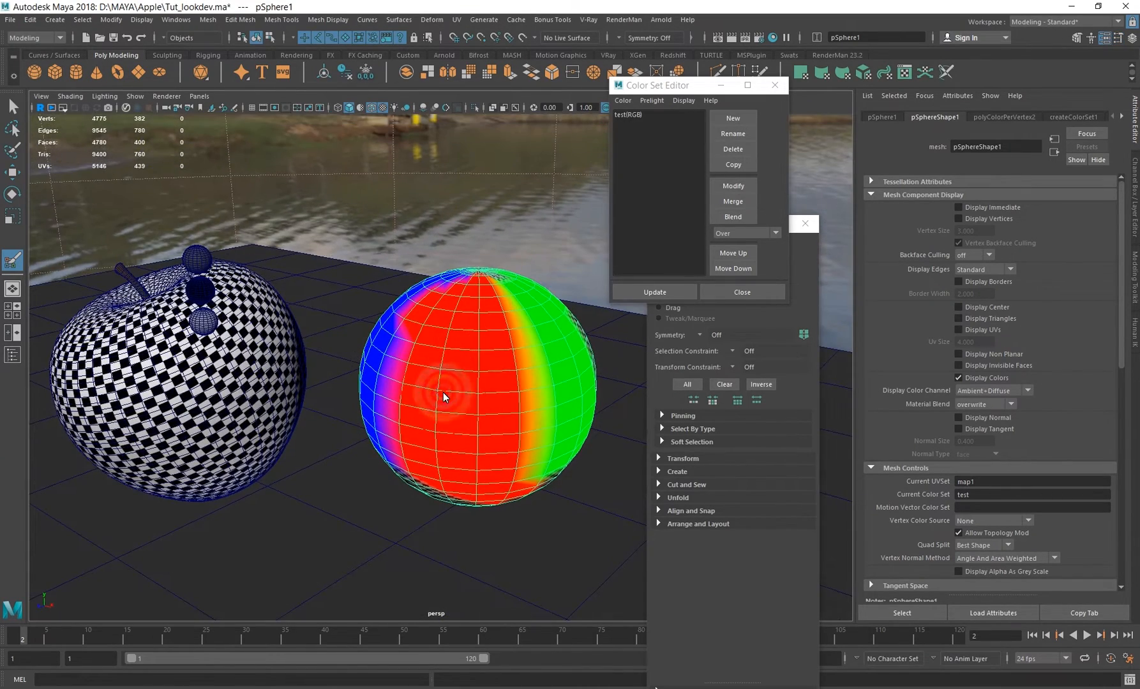
key("w")
mouse_move(446, 394)
left_mouse_down("alt")
mouse_move(435, 353)
mouse_move(470, 373)
mouse_move(428, 372)
left_mouse_up("alt")
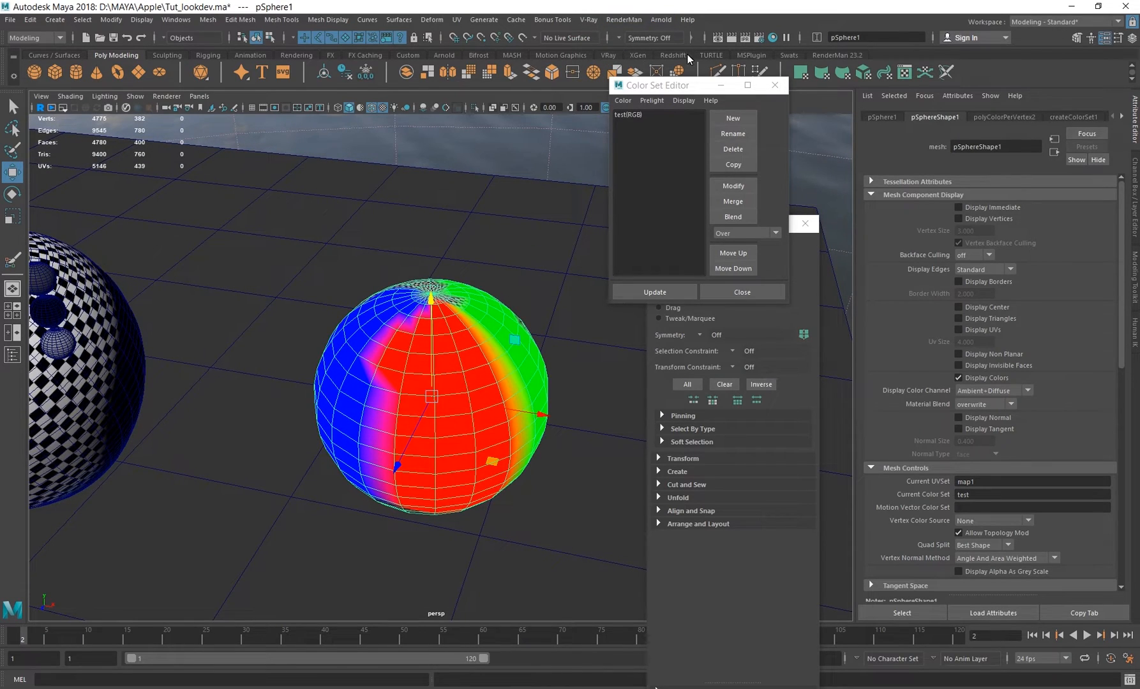
- Render the sphere in Arnold RenderView through the perspShape camera and place the render window beside the painted sphere for comparison
left_click(659, 19)
left_click(671, 30)
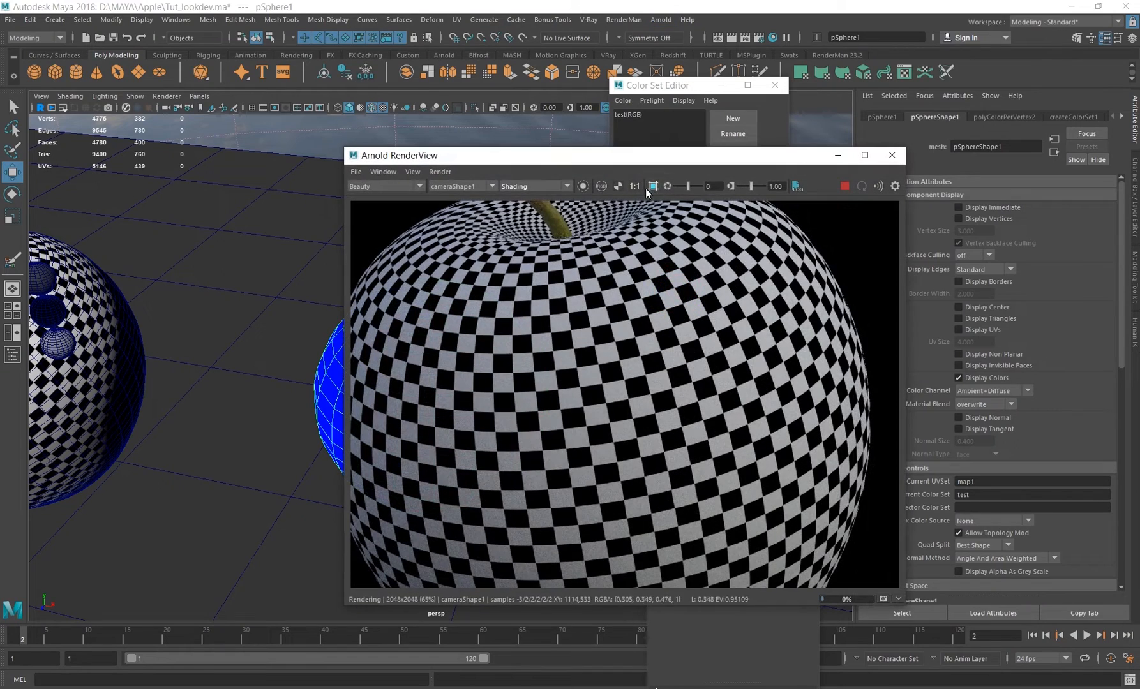
scroll(618, 303, "down", 5)
left_click(455, 185)
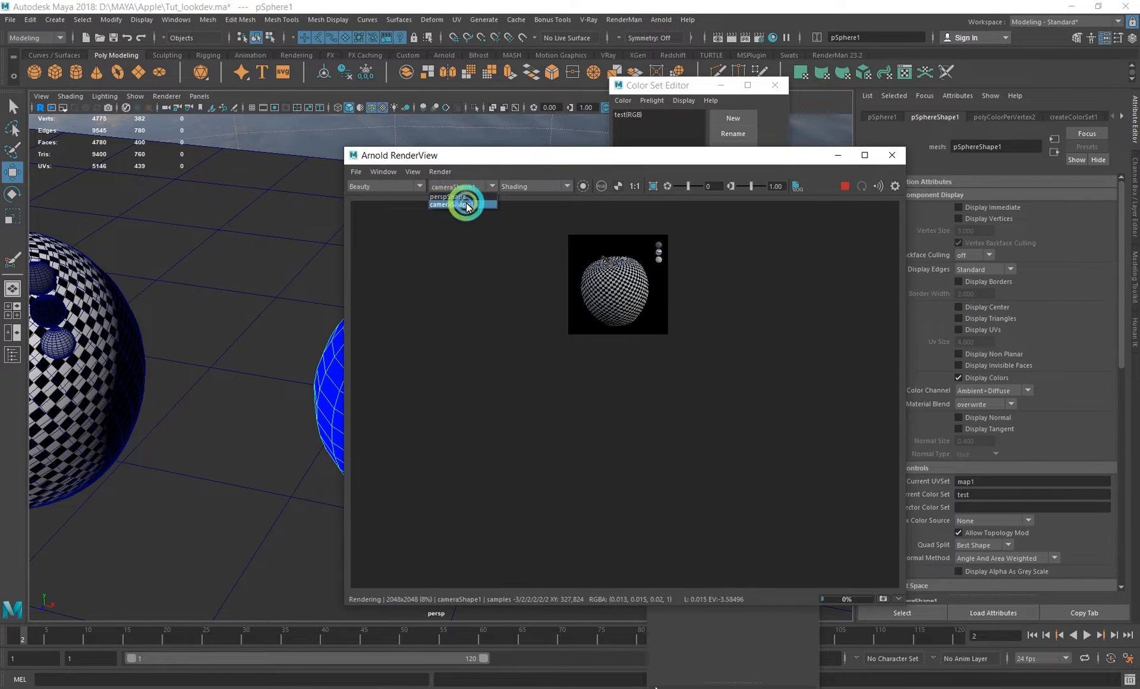
left_click(466, 198)
scroll(619, 290, "up", 5)
scroll(619, 289, "up", 3)
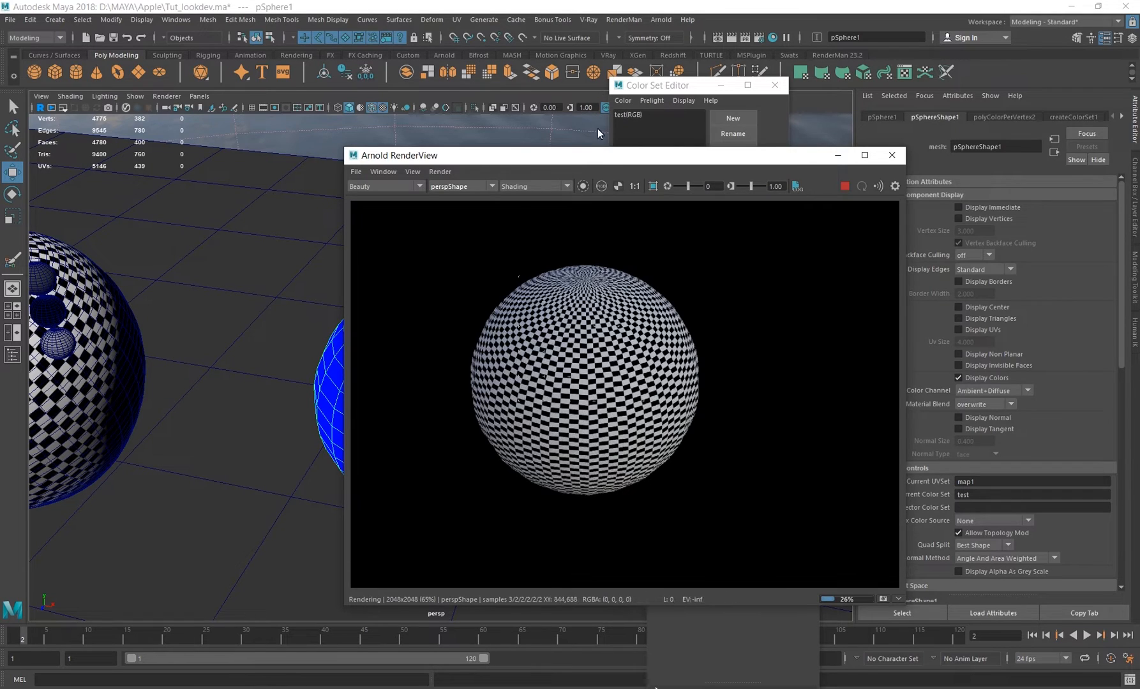
left_click_drag(592, 157, 431, 126)
left_click(586, 186)
left_click_drag(515, 132, 859, 174)
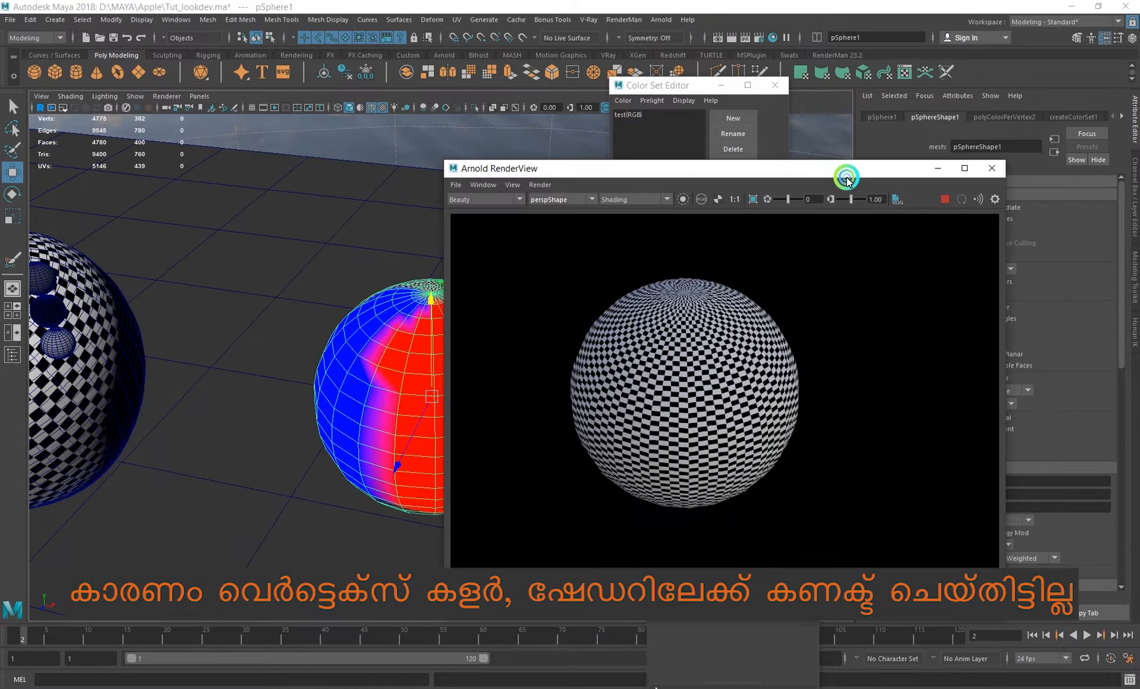
- Open the Node Editor on the sphere's shading network and create an aiUserDataColor node below lambert1
left_click(385, 414)
left_click(704, 308)
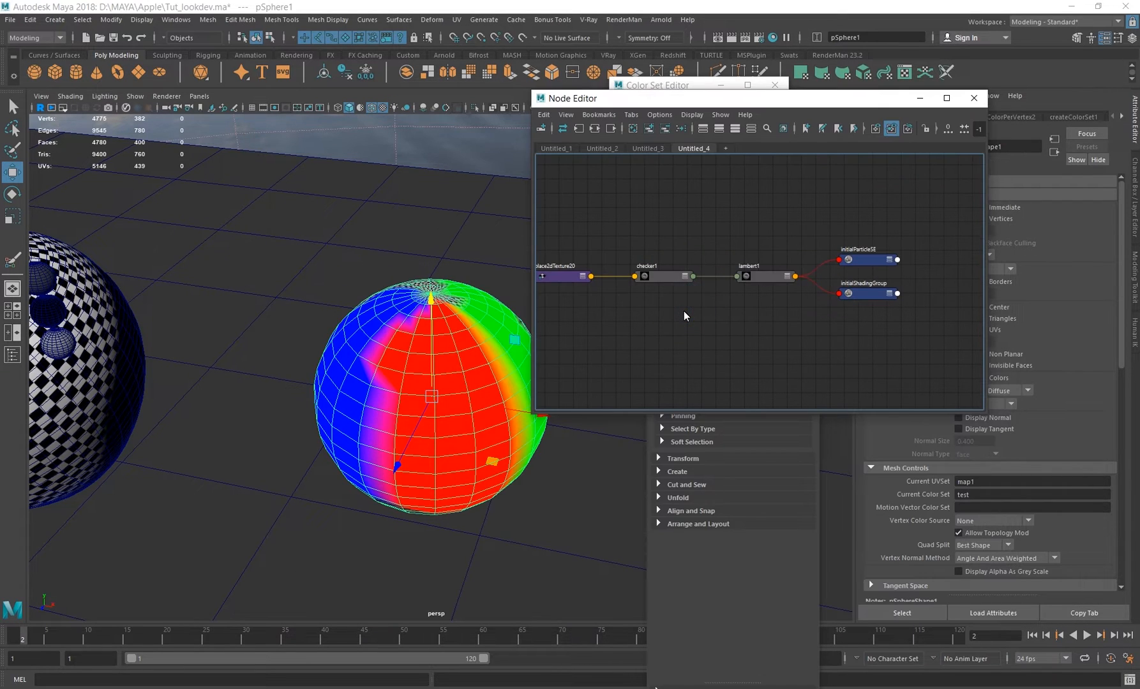
middle_click_drag(686, 330, 666, 314, "alt")
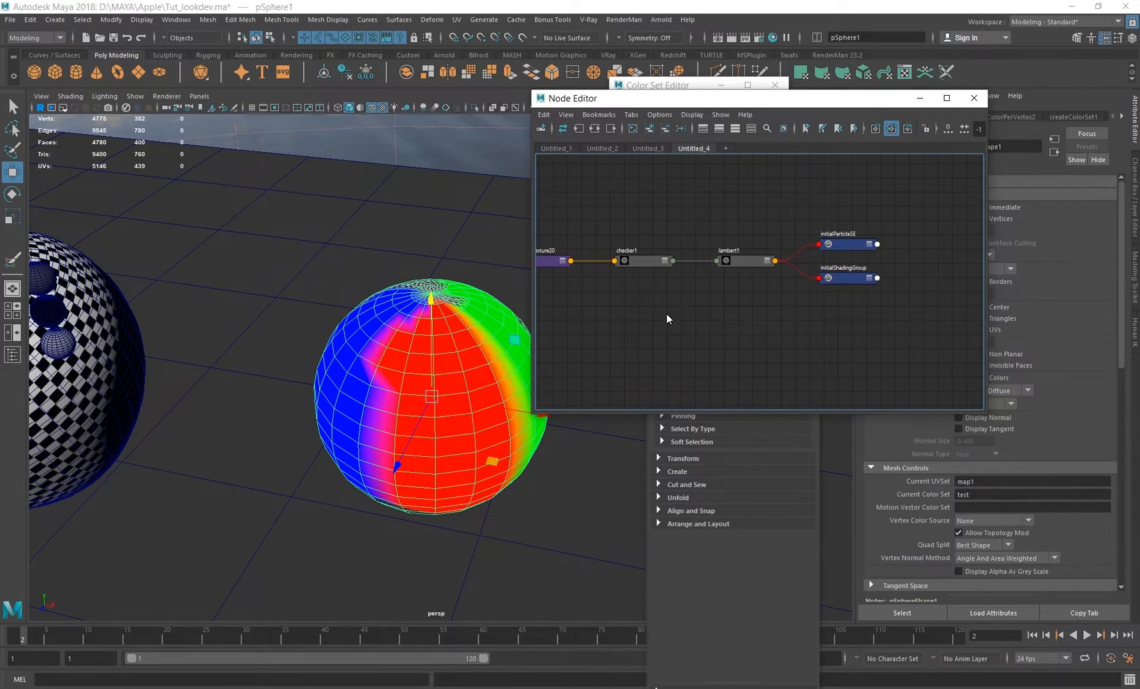
key("Tab")
type("aiuse")
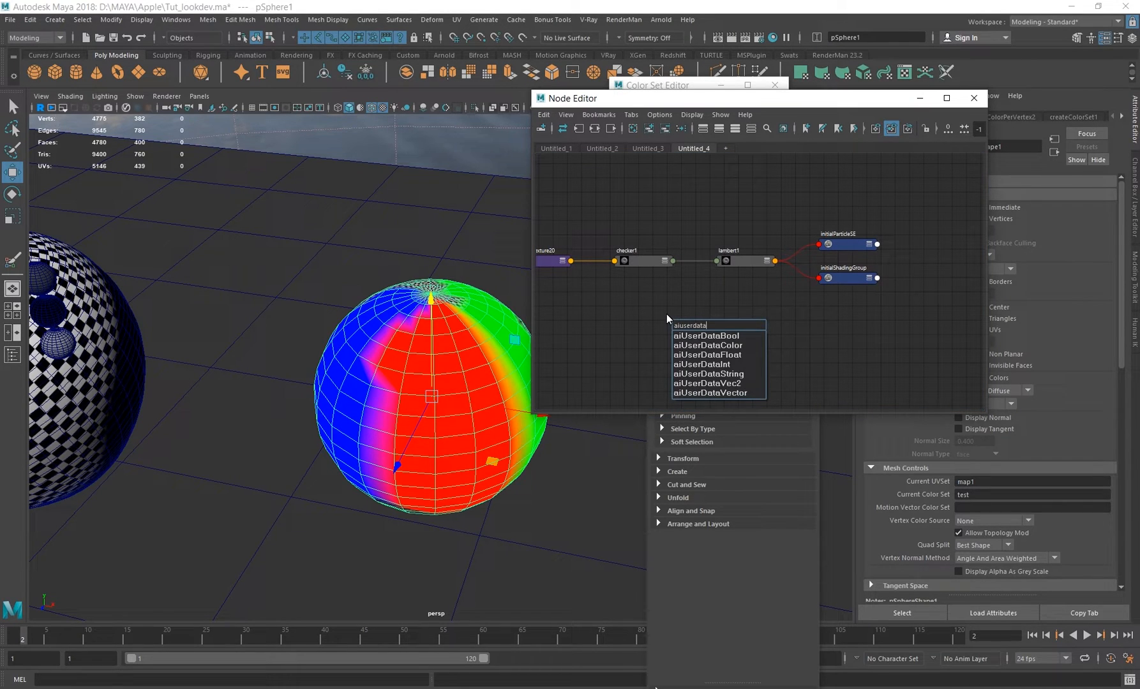
left_click(727, 348)
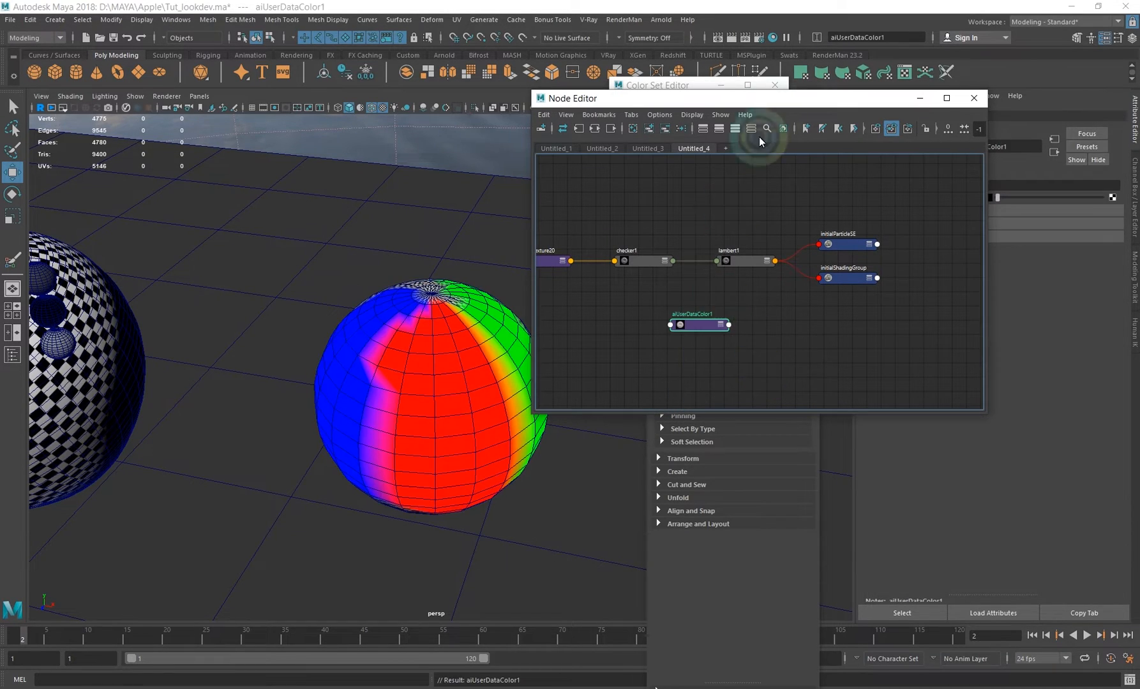
- Connect the output color of aiUserDataColor1 to the Color attribute of lambert1, replacing the checker, and reselect the aiUserDataColor1 node
left_click_drag(787, 102, 300, 112)
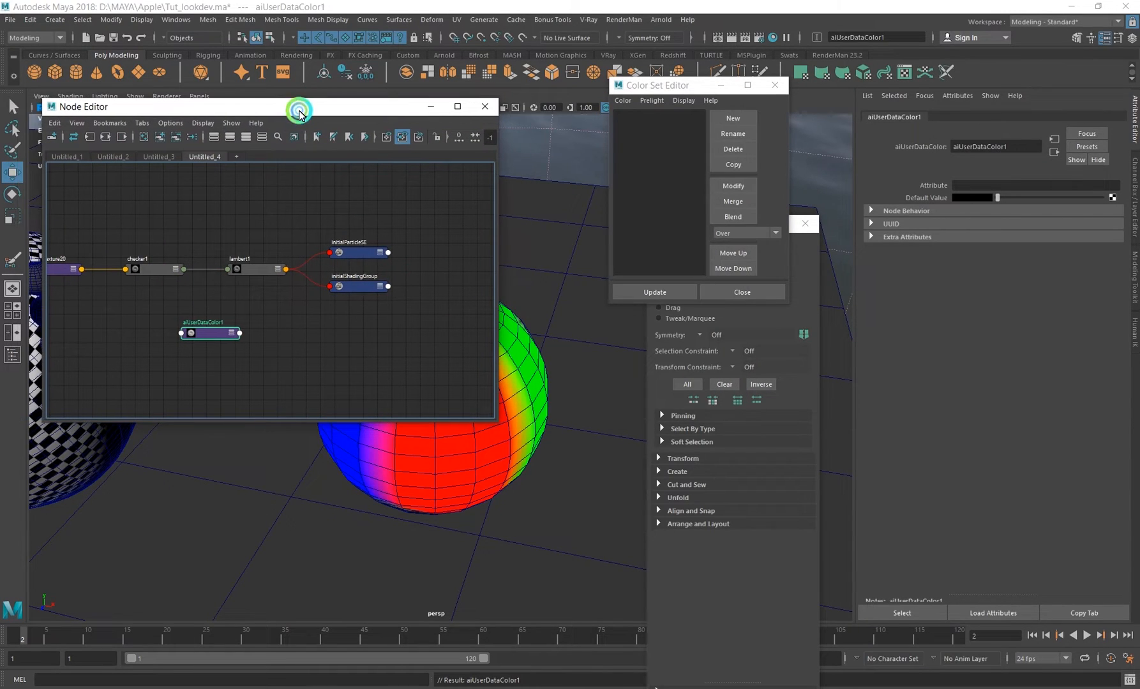
left_click(213, 331)
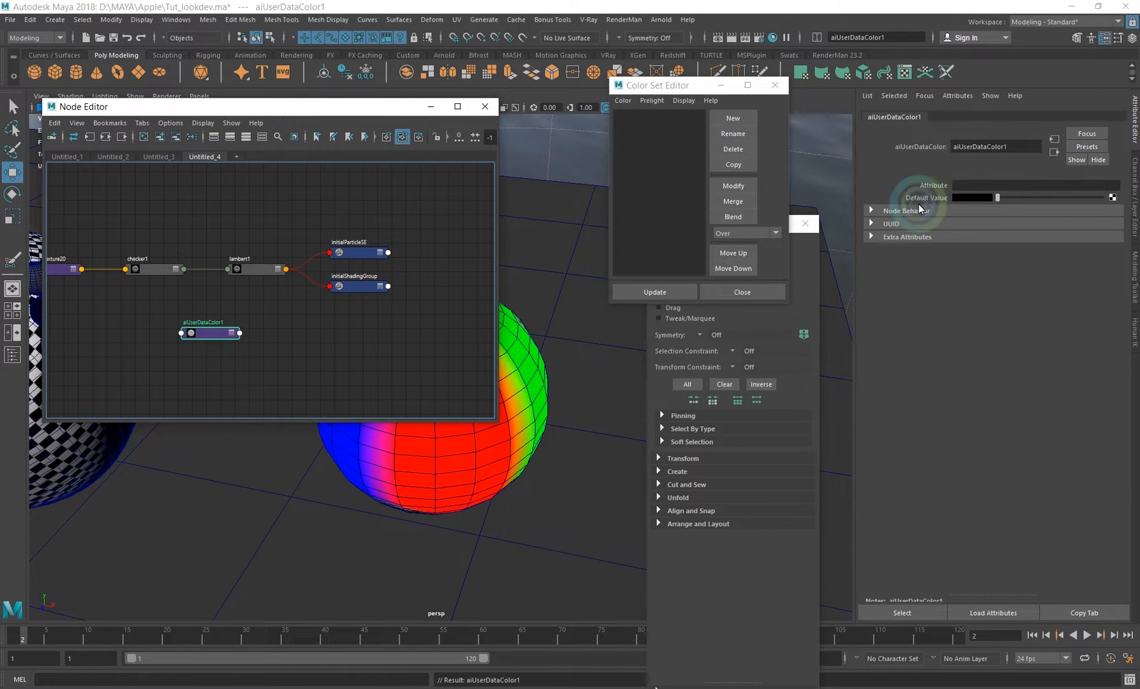
left_click(256, 266)
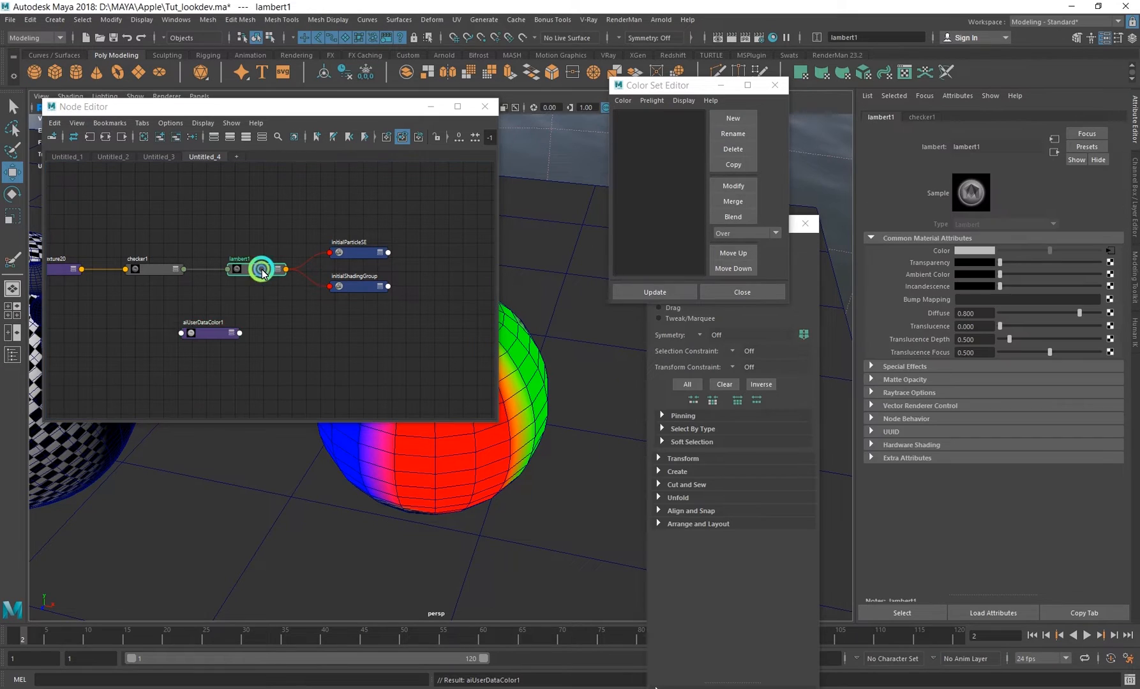
left_click(1022, 322)
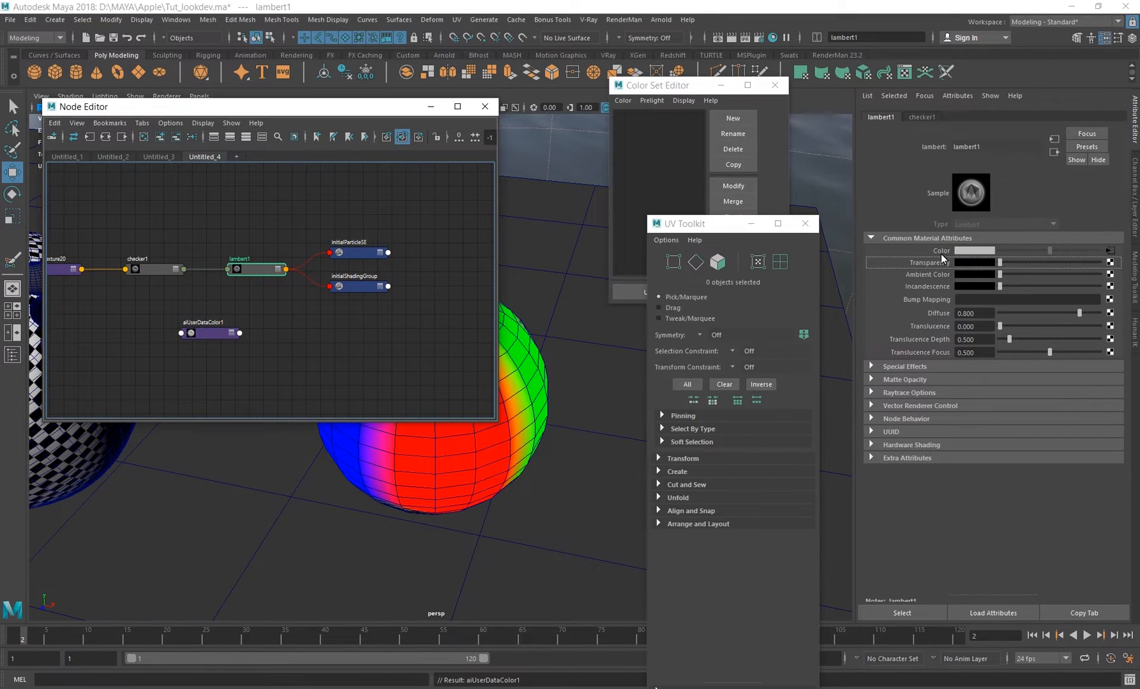
middle_click_drag(940, 254, 939, 250)
left_click(213, 338)
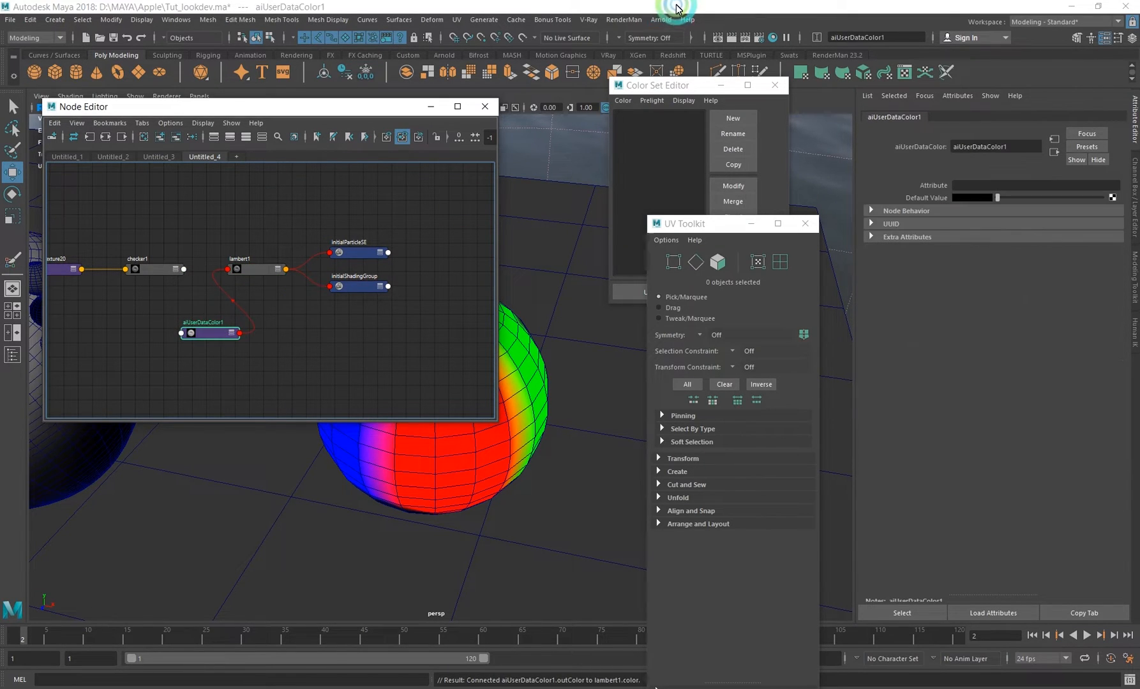
- Render the sphere again in Arnold and set the default value of aiUserDataColor1 to white
left_click(660, 19)
left_click(689, 56)
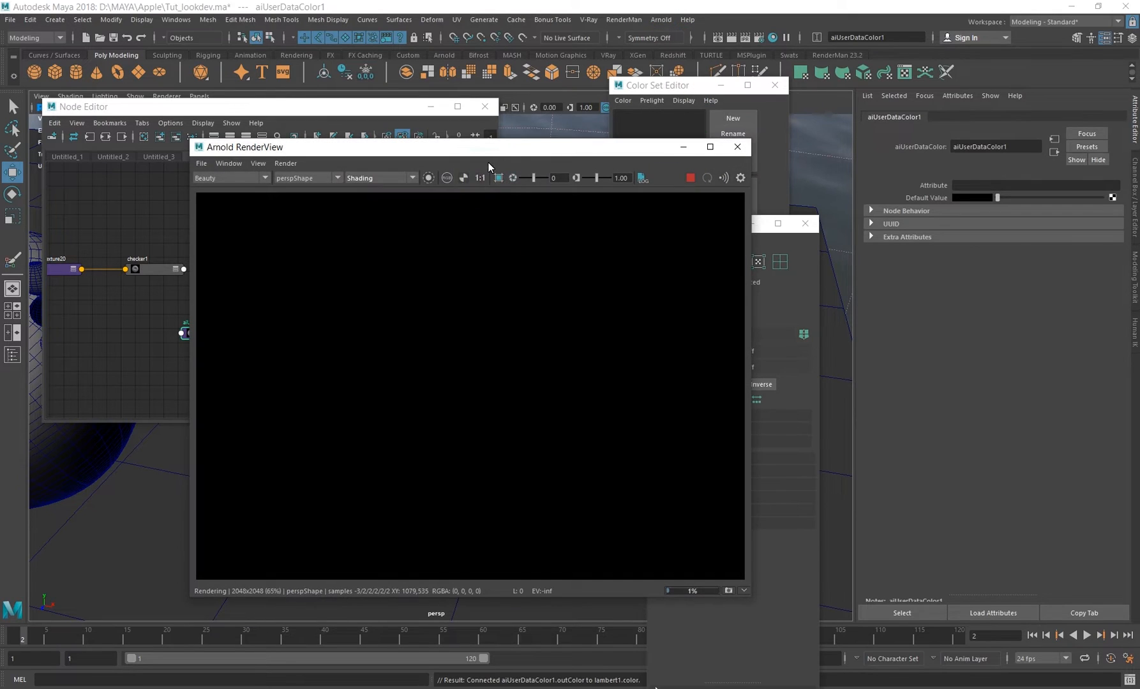
left_click_drag(494, 149, 595, 98)
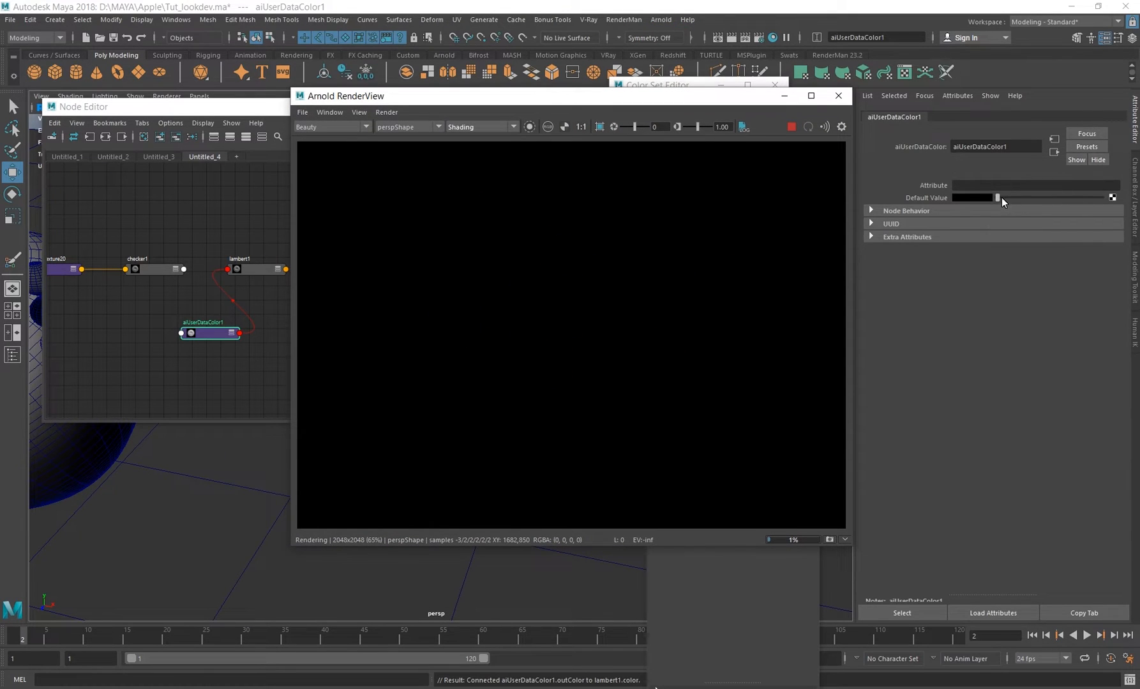
left_click_drag(1005, 199, 1120, 198)
left_click(489, 274)
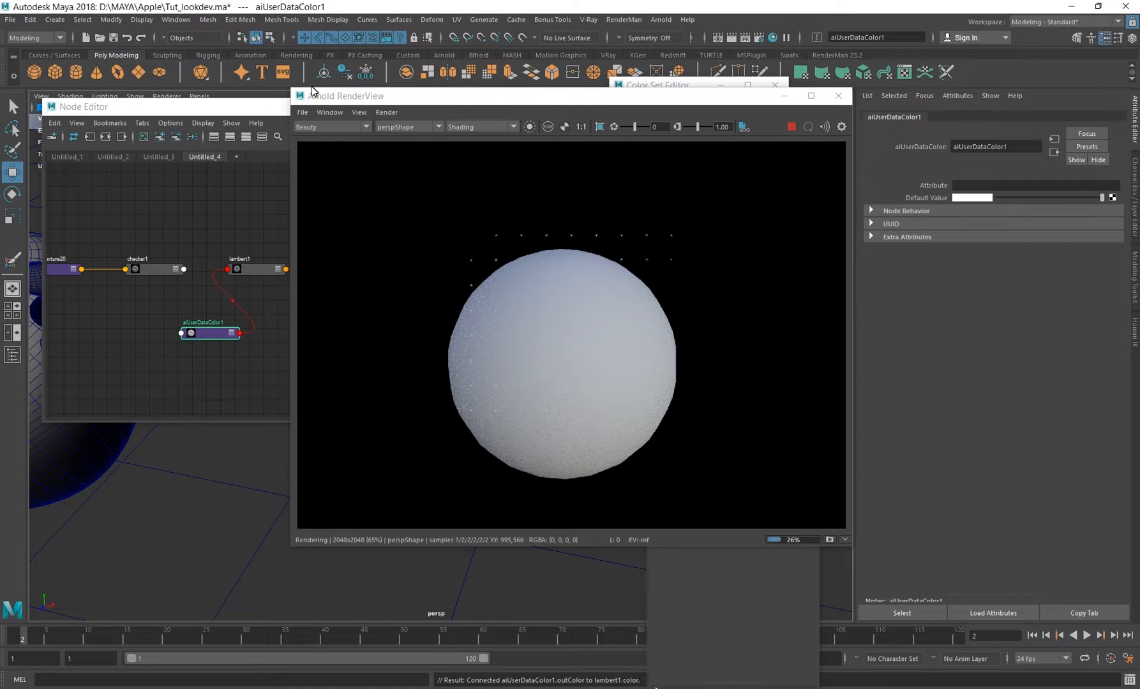
- Reposition and enlarge the Arnold render window, reselect the painted sphere, and select its test color set in the Color Set Editor
mouse_move(293, 90)
left_mouse_down()
mouse_move(448, 210)
mouse_move(291, 93)
left_mouse_up()
left_click(974, 186)
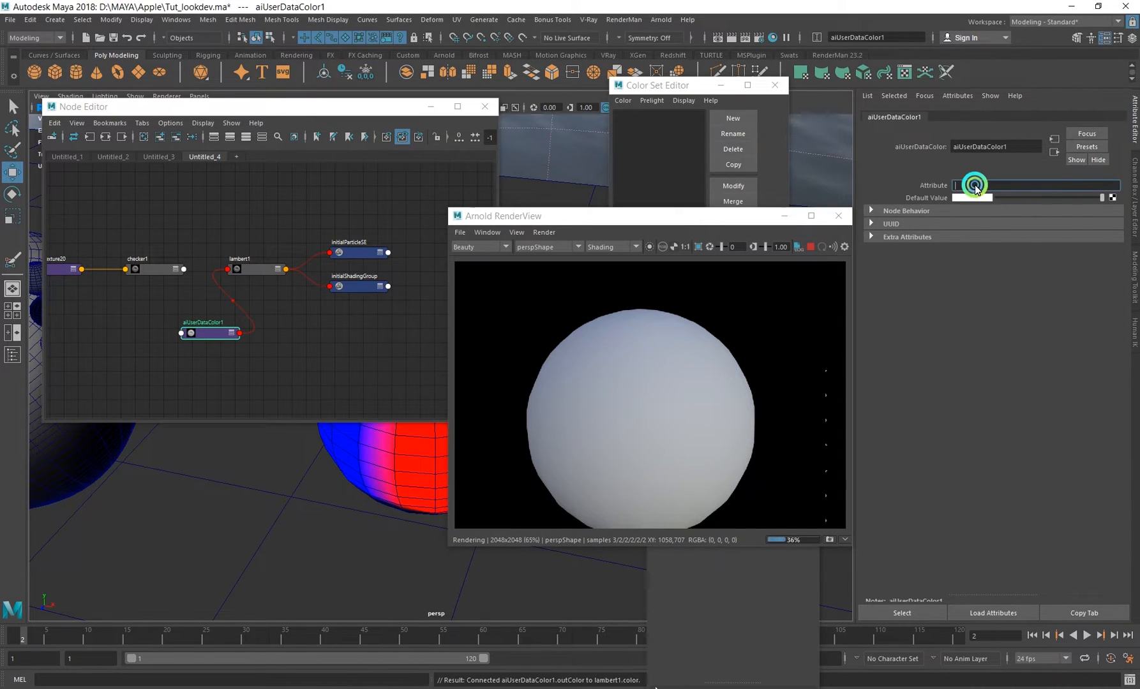
left_click(1043, 191)
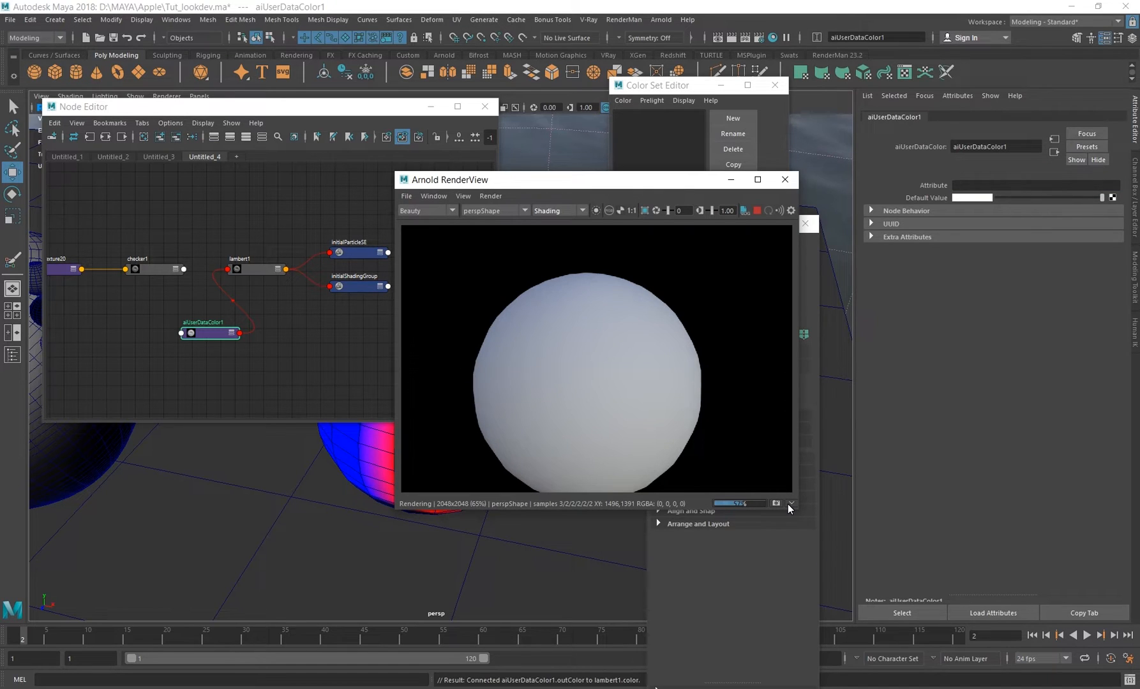
left_click_drag(787, 504, 824, 595)
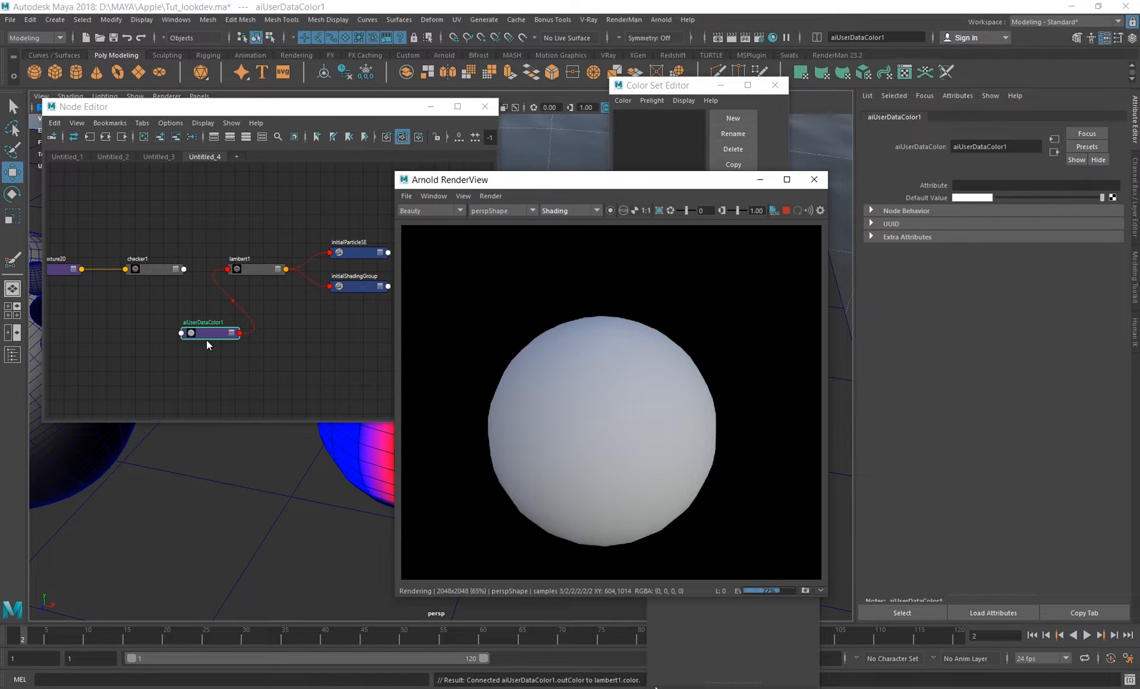
left_click(615, 194)
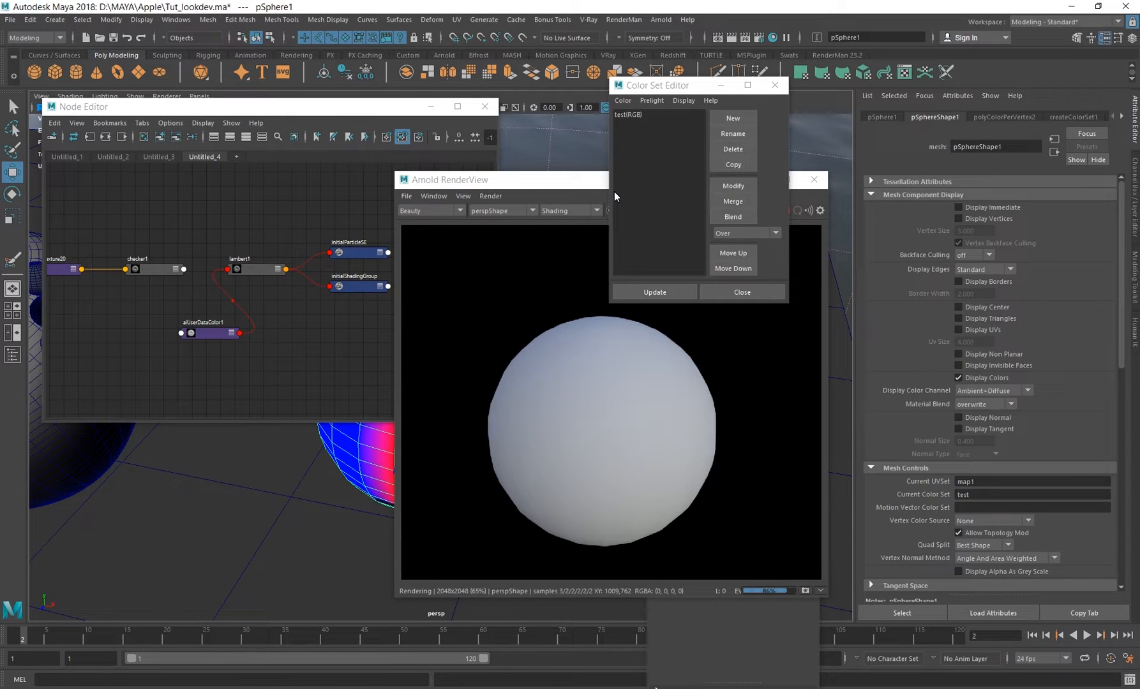
left_click(628, 114)
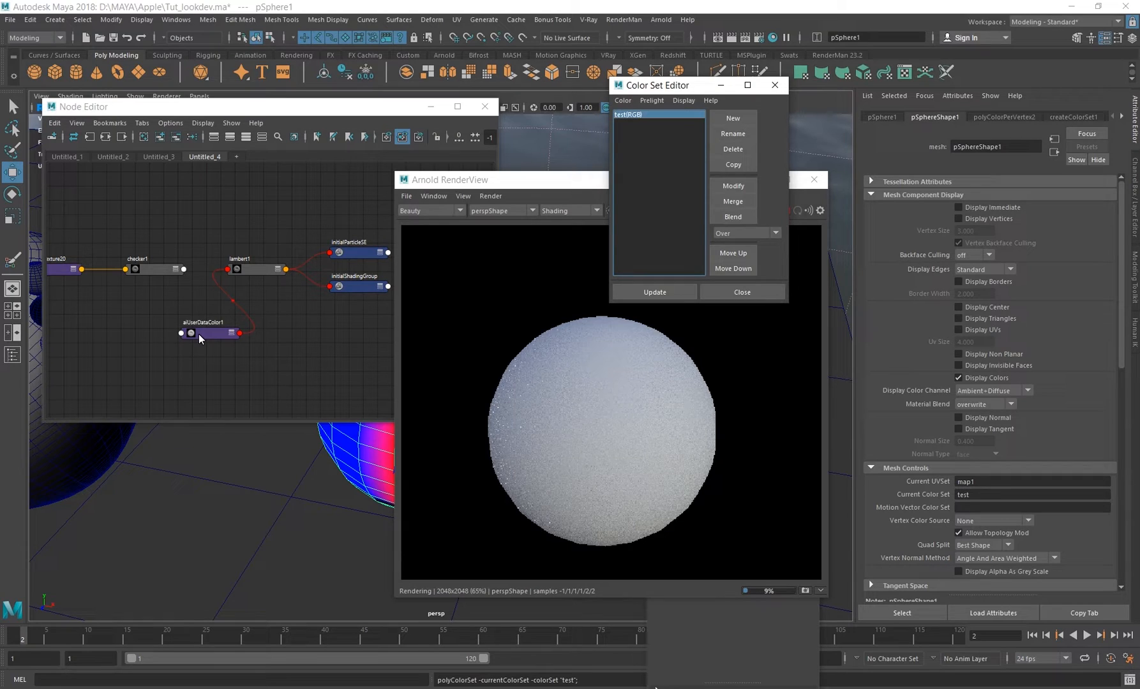
- Select the aiUserDataColor1 node and set its Attribute to test
left_click(198, 334)
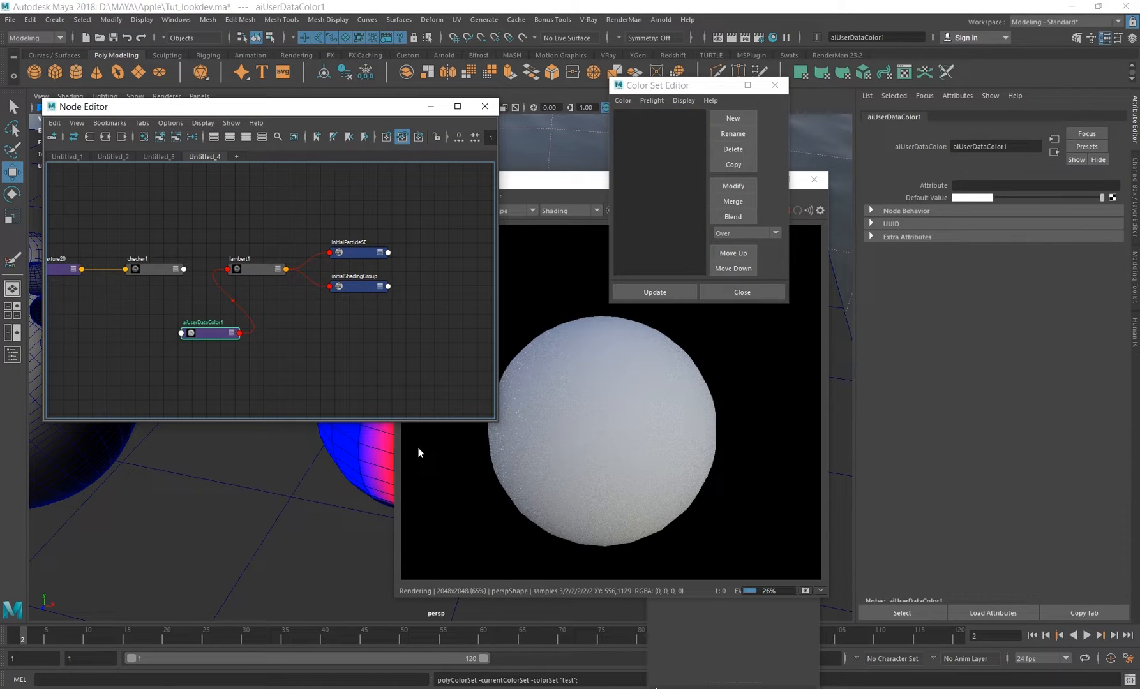
left_click(962, 185)
type("t")
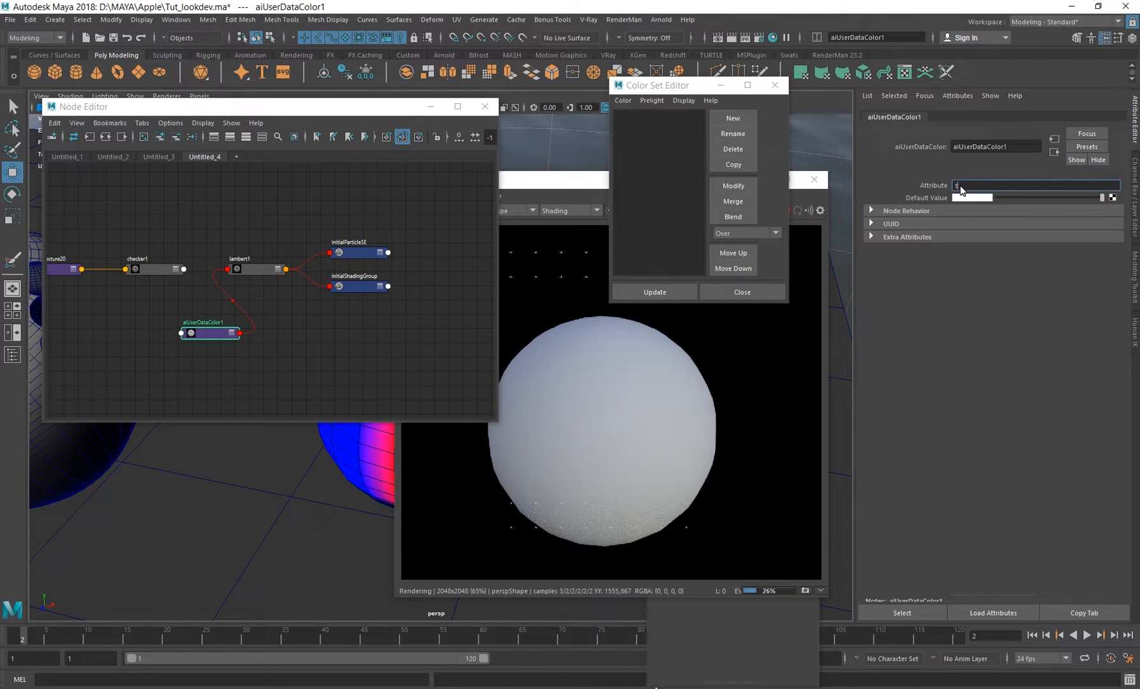
type("est")
key("Return")
- Arrange the render window and a smaller Node Editor around the painted sphere so the lambert2 network, render and model are visible together
left_click(596, 183)
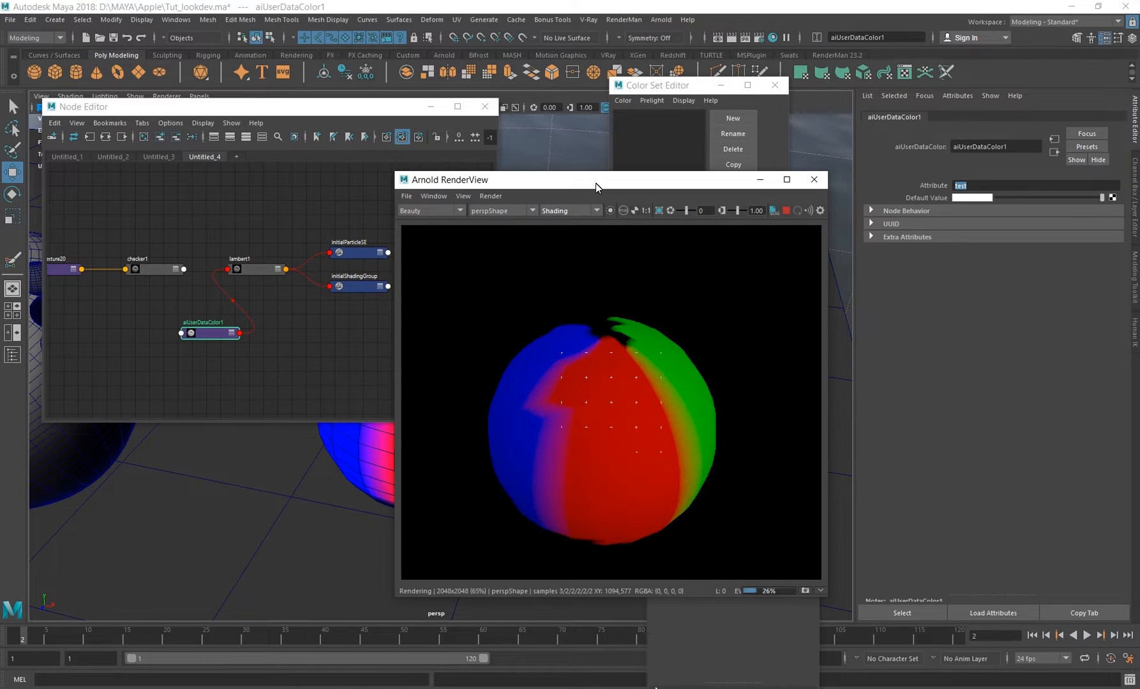
left_click_drag(596, 183, 739, 144)
right_click(769, 159)
left_click(774, 167)
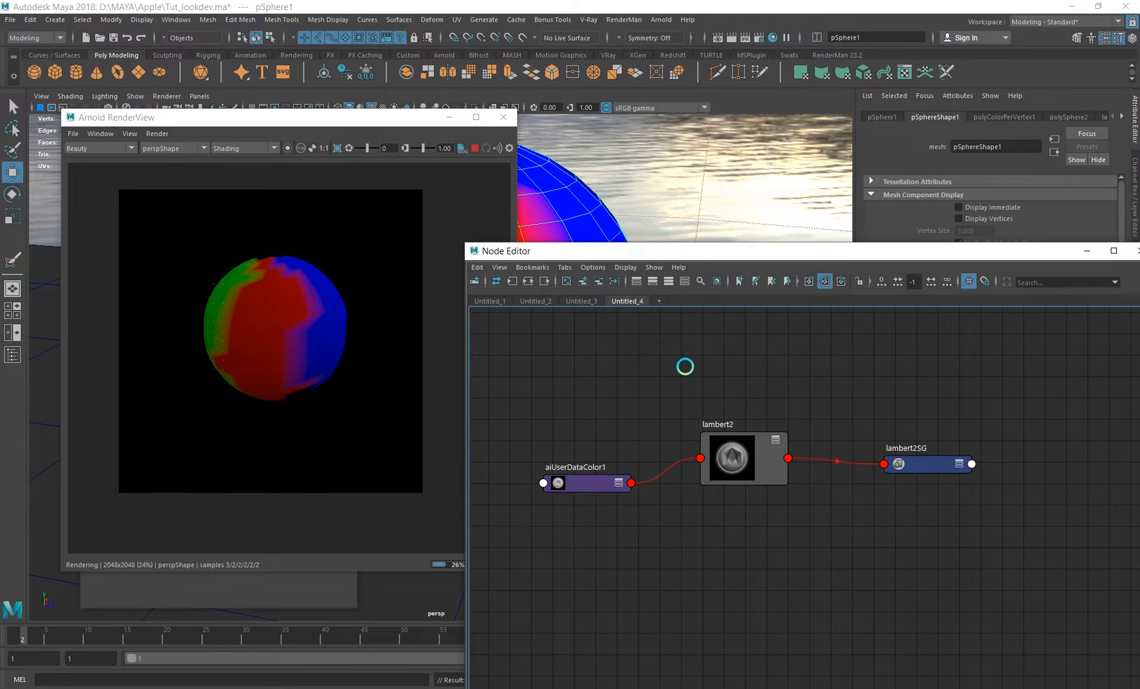
left_click_drag(731, 254, 635, 150)
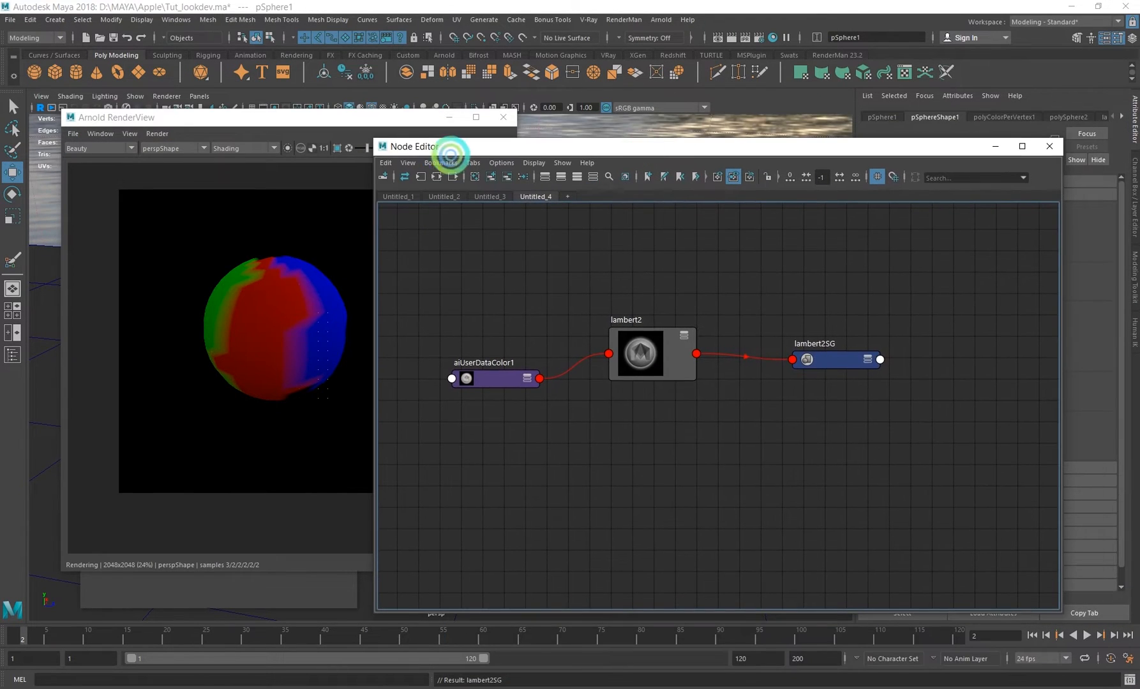
left_click_drag(375, 138, 584, 293)
middle_click_drag(755, 473, 779, 433, "alt")
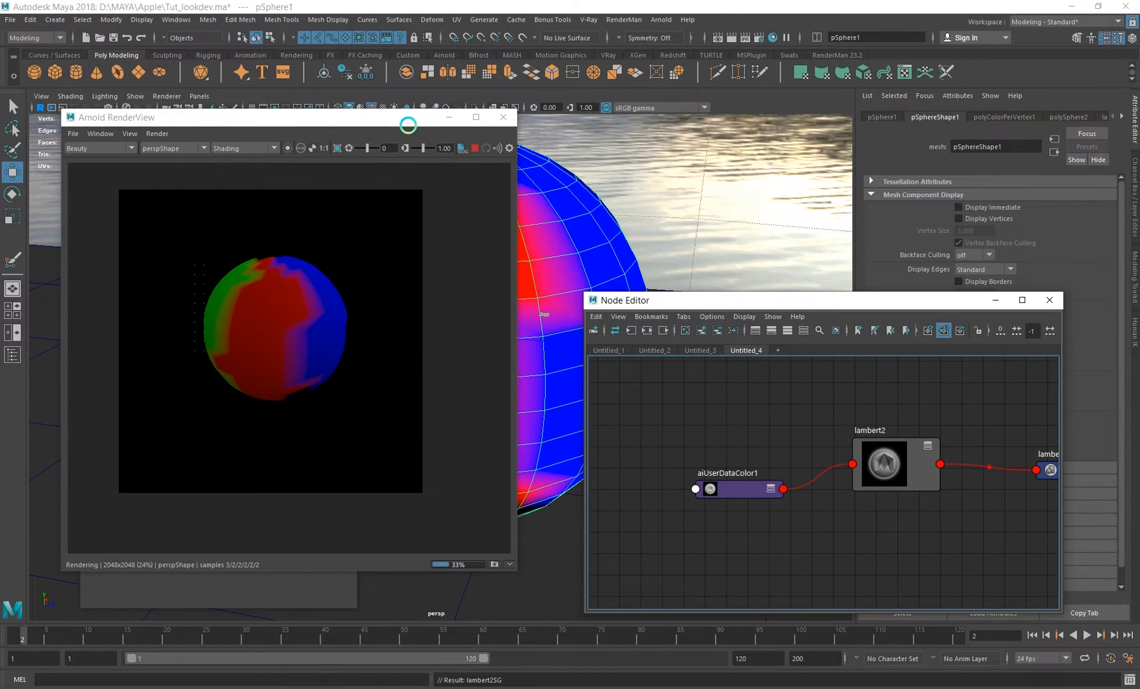
left_click_drag(409, 120, 323, 179)
left_click(519, 241)
left_click_drag(519, 241, 550, 222, "alt")
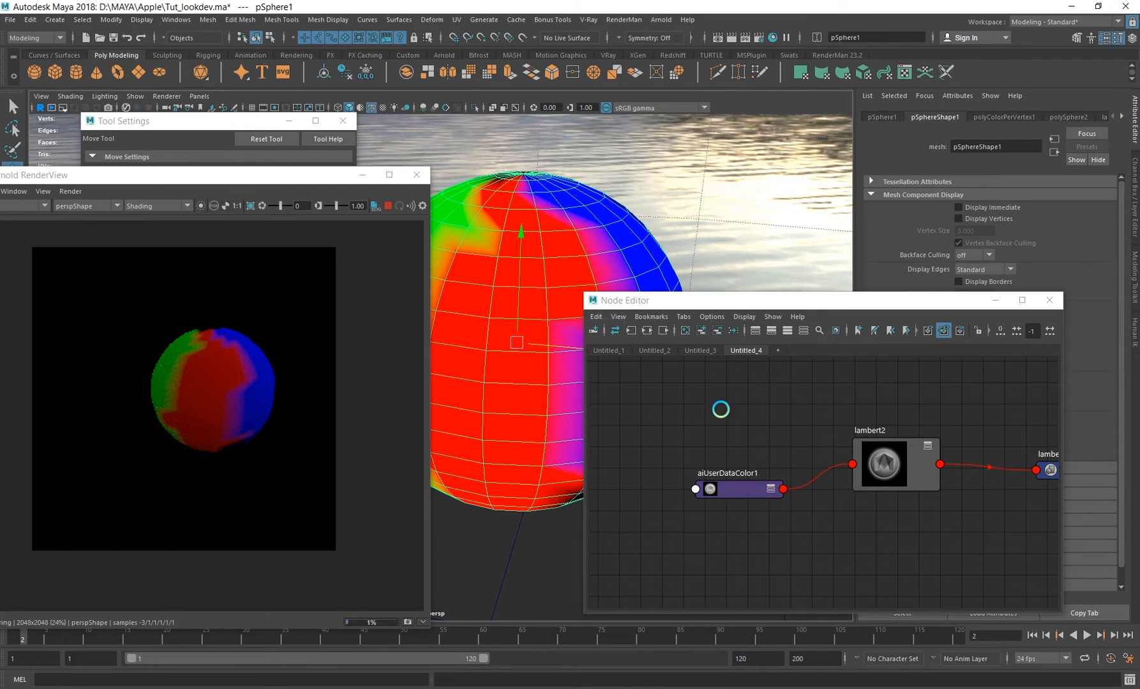
- Create a blendColors node in the Node Editor, place it above aiUserDataColor1, and frame the whole network
middle_click_drag(699, 567, 678, 519, "alt")
left_click(679, 507)
key("Tab")
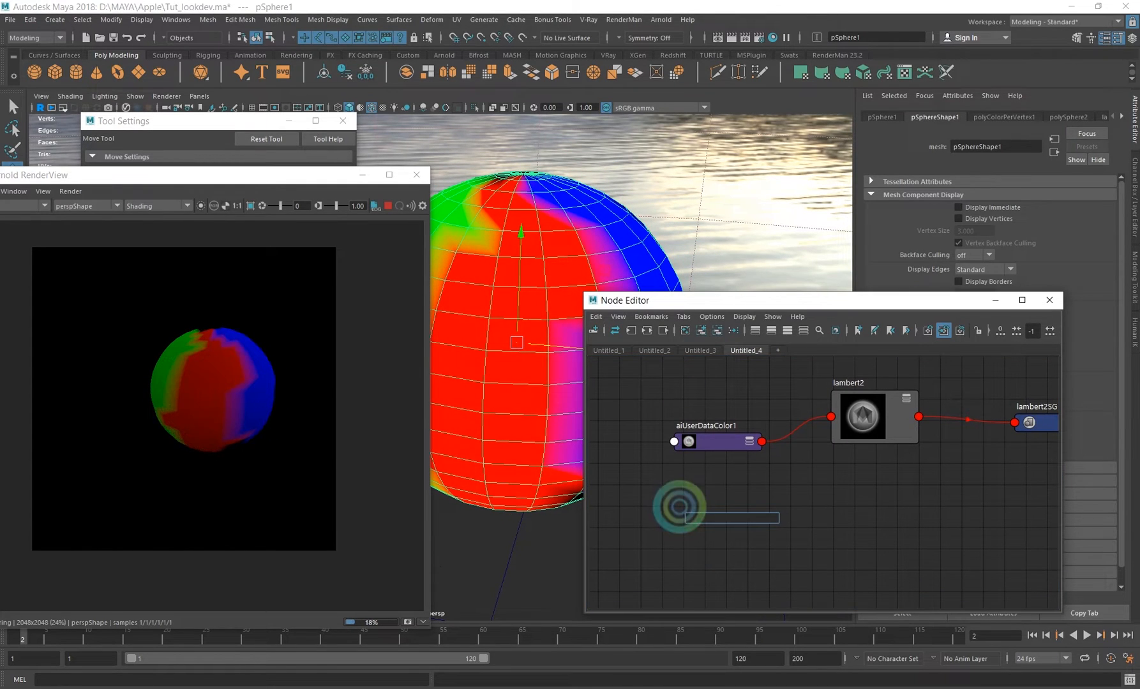
type("blend")
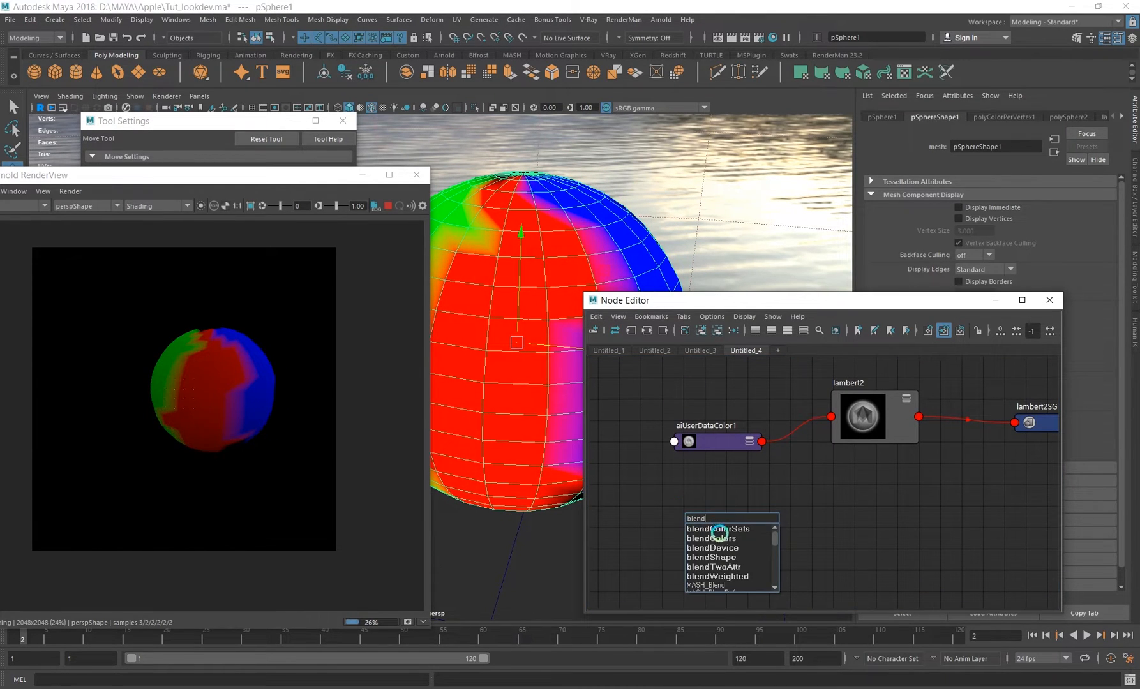
left_click(711, 539)
left_click_drag(717, 535, 721, 381)
key("a")
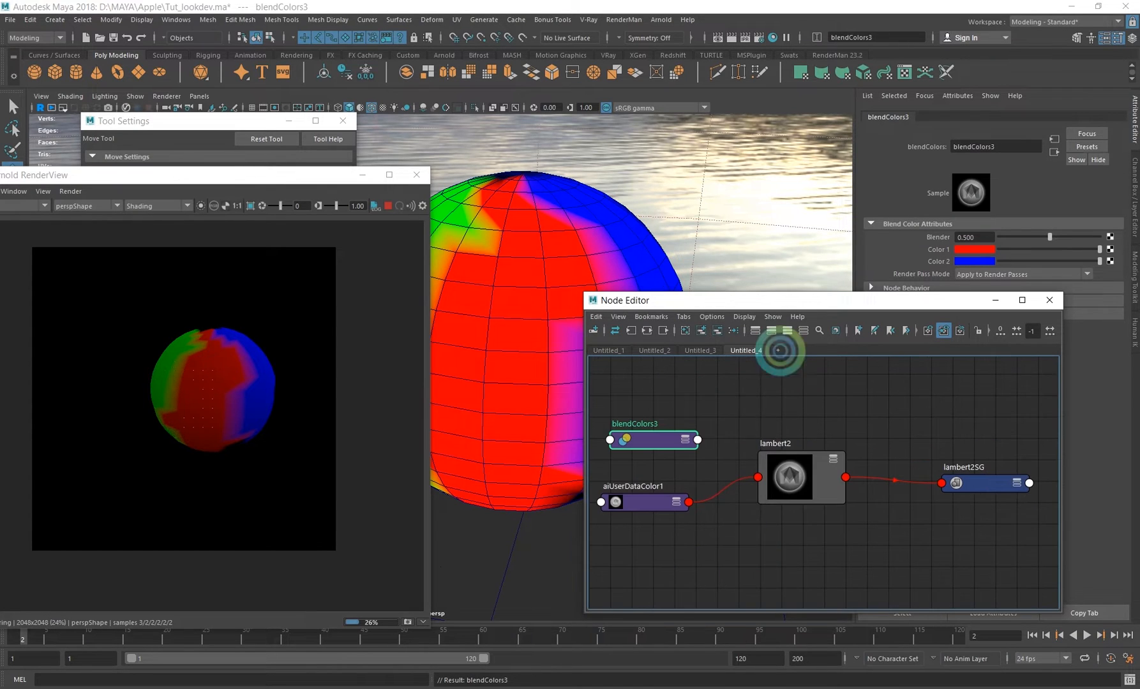
- Connect the output of blendColors3 to the Color attribute of lambert2, replacing aiUserDataColor1, and reselect blendColors3
left_click(802, 471)
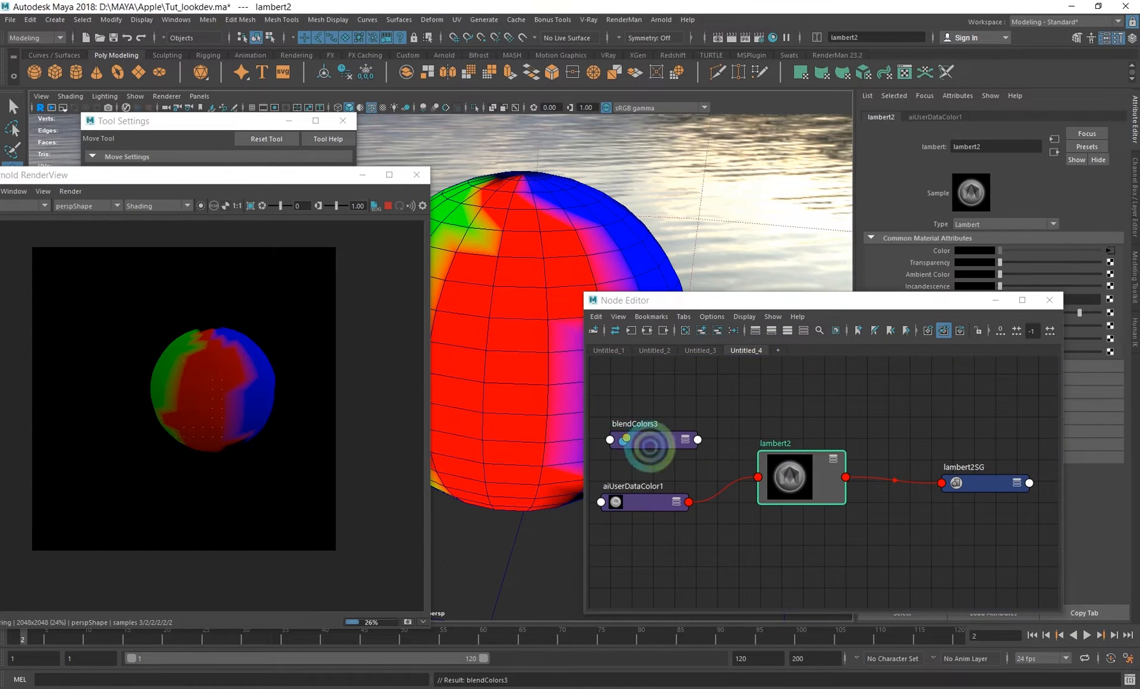
middle_click_drag(929, 248, 932, 248)
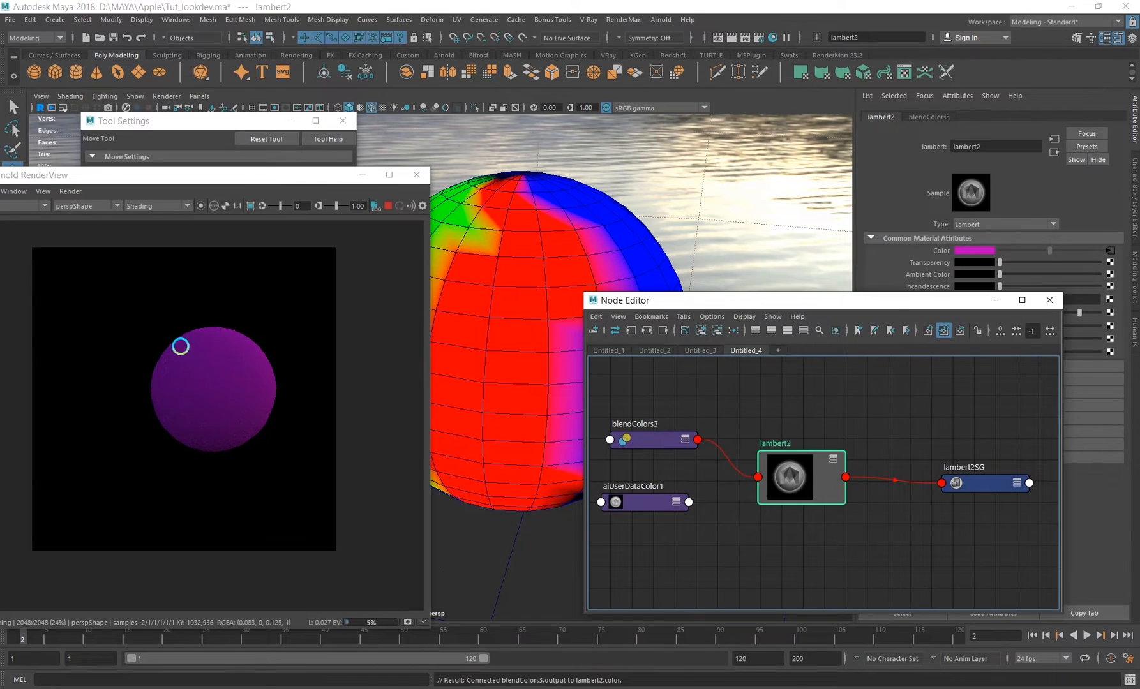
left_click(658, 443)
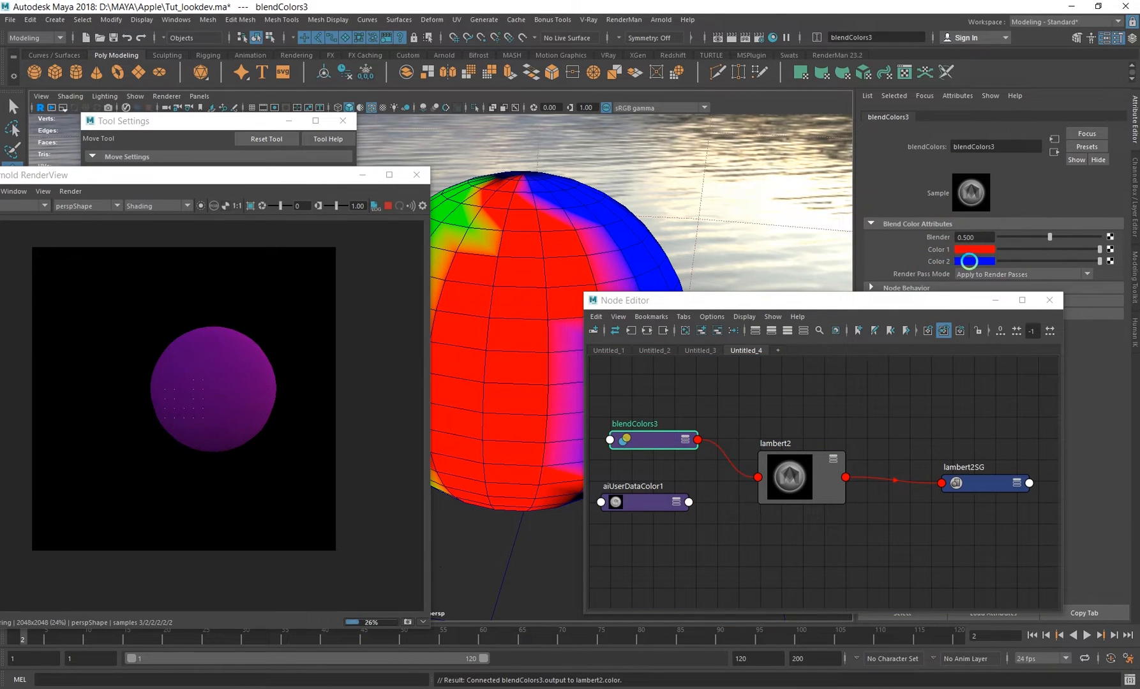
- Set the Blender value of blendColors3 to 1 to test the color mix in the render
middle_click_drag(260, 412, 223, 334, "alt")
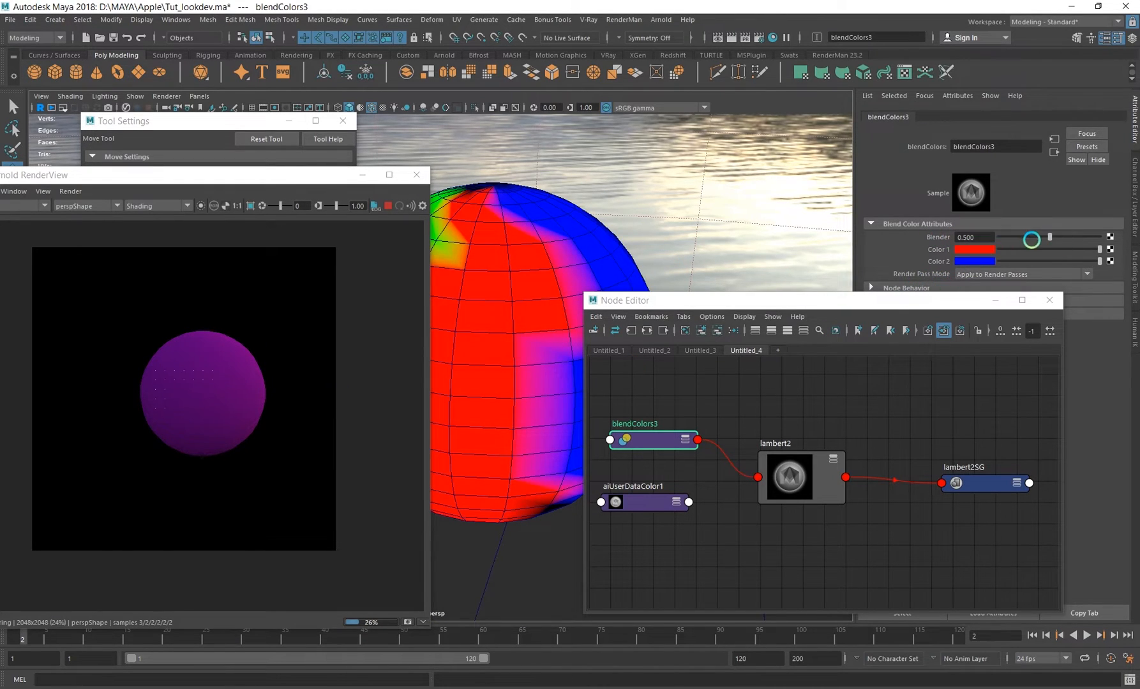
left_click_drag(1031, 237, 1135, 242)
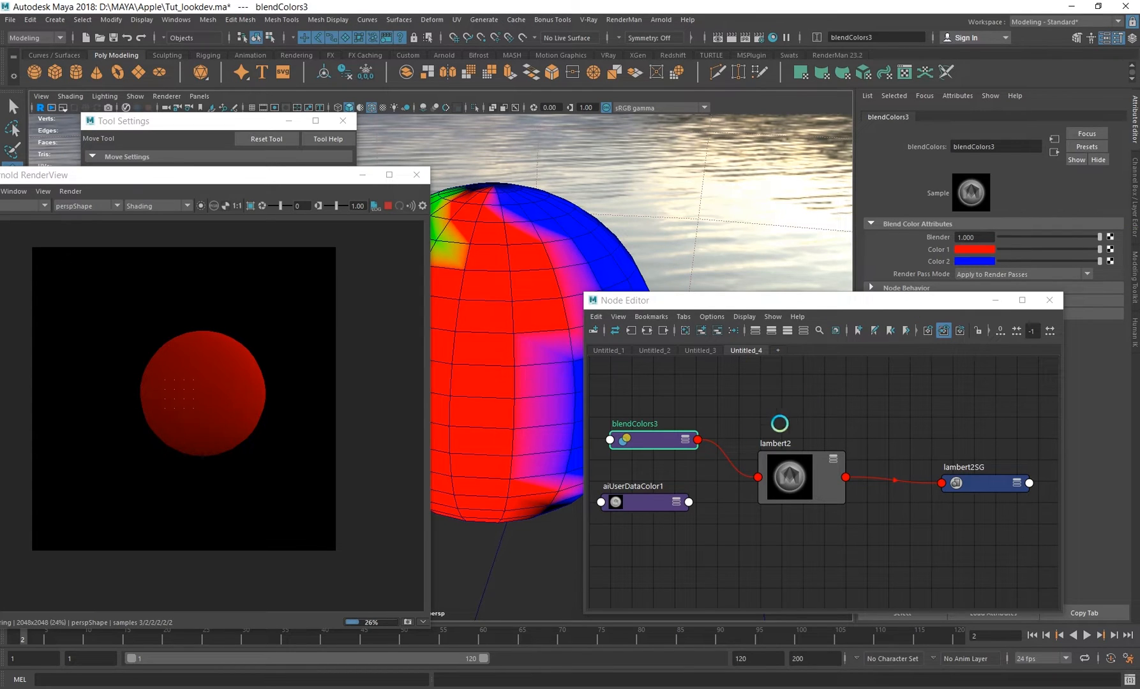
middle_click_drag(718, 444, 764, 440, "alt")
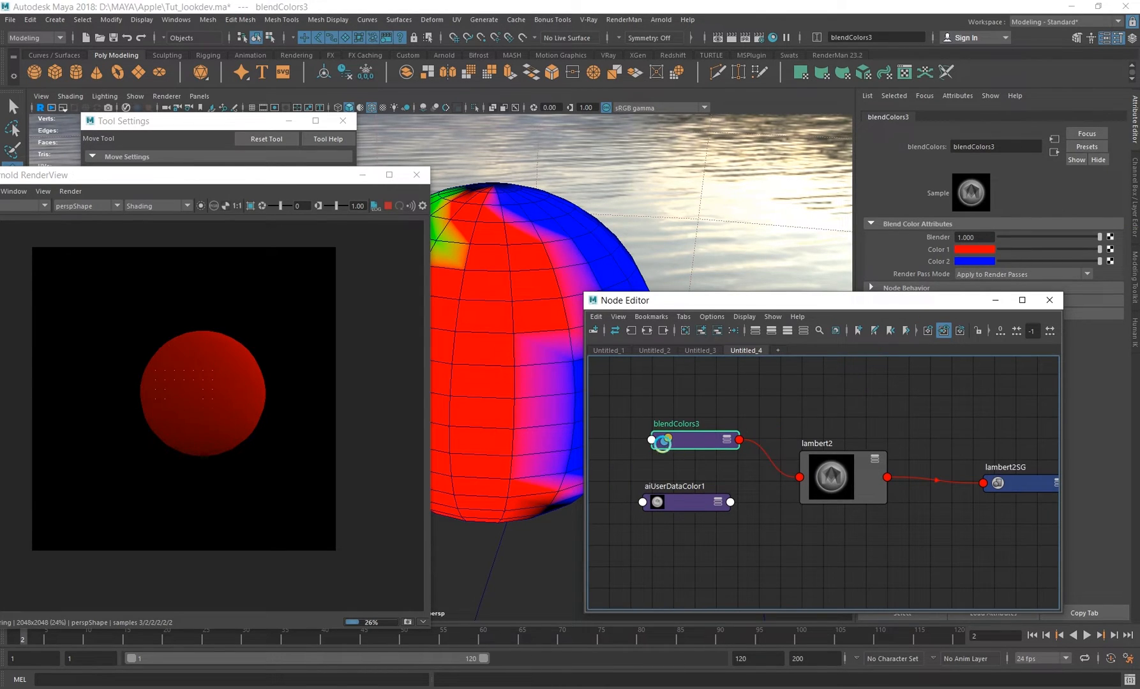
left_click_drag(979, 236, 939, 237)
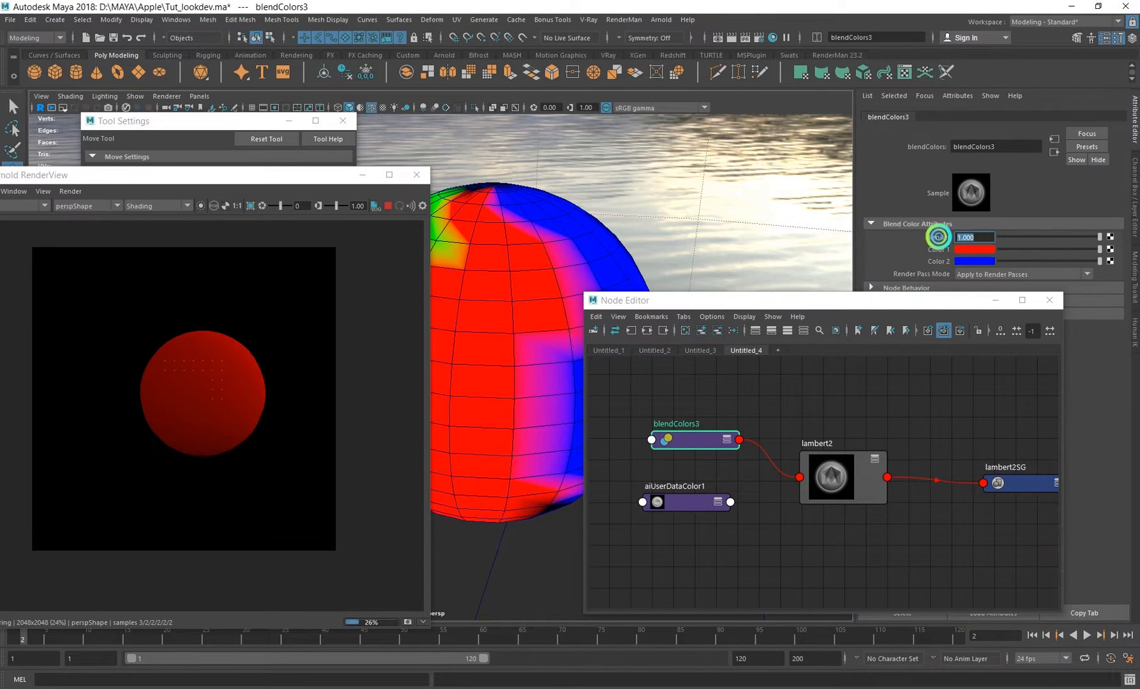
- Move the render window off the painted sphere and place the aiUserDataColor1 node farther ahead of blendColors3
middle_click_drag(781, 394, 792, 379, "alt")
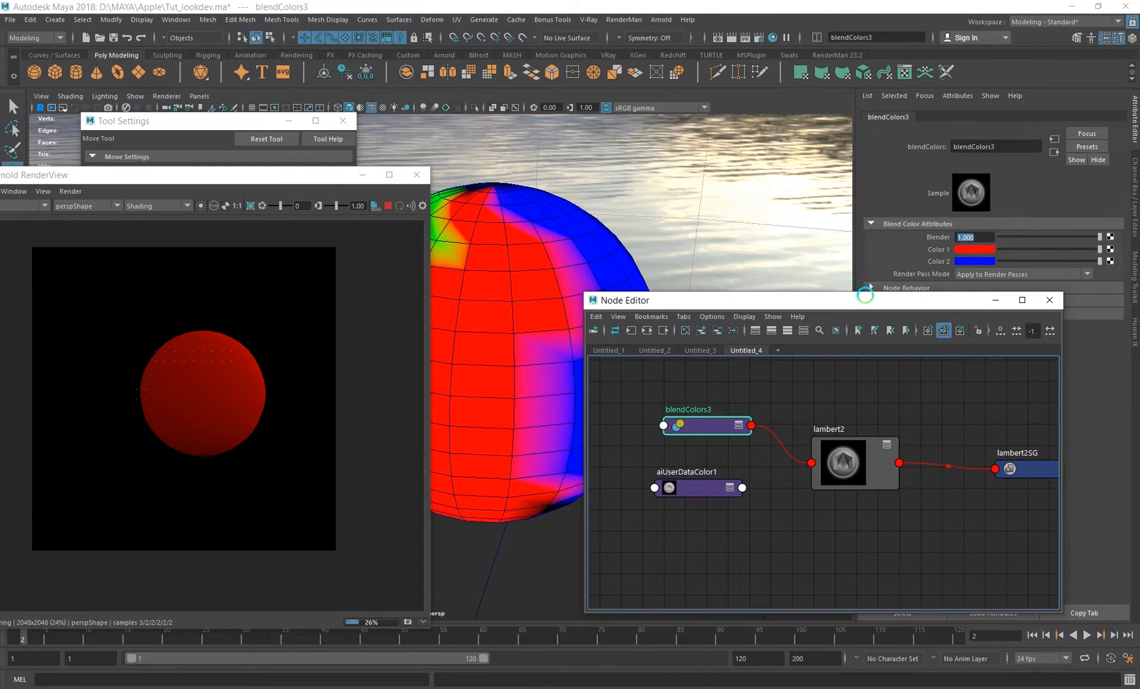
middle_click_drag(742, 471, 767, 485, "alt")
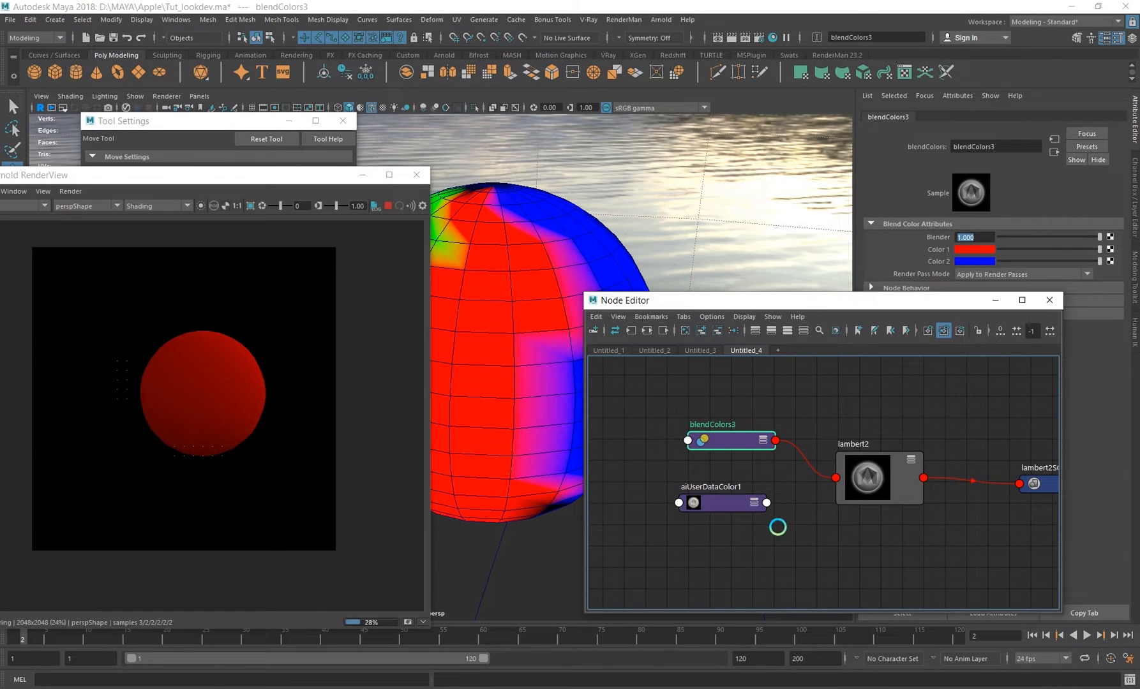
middle_click_drag(799, 484, 804, 466, "alt")
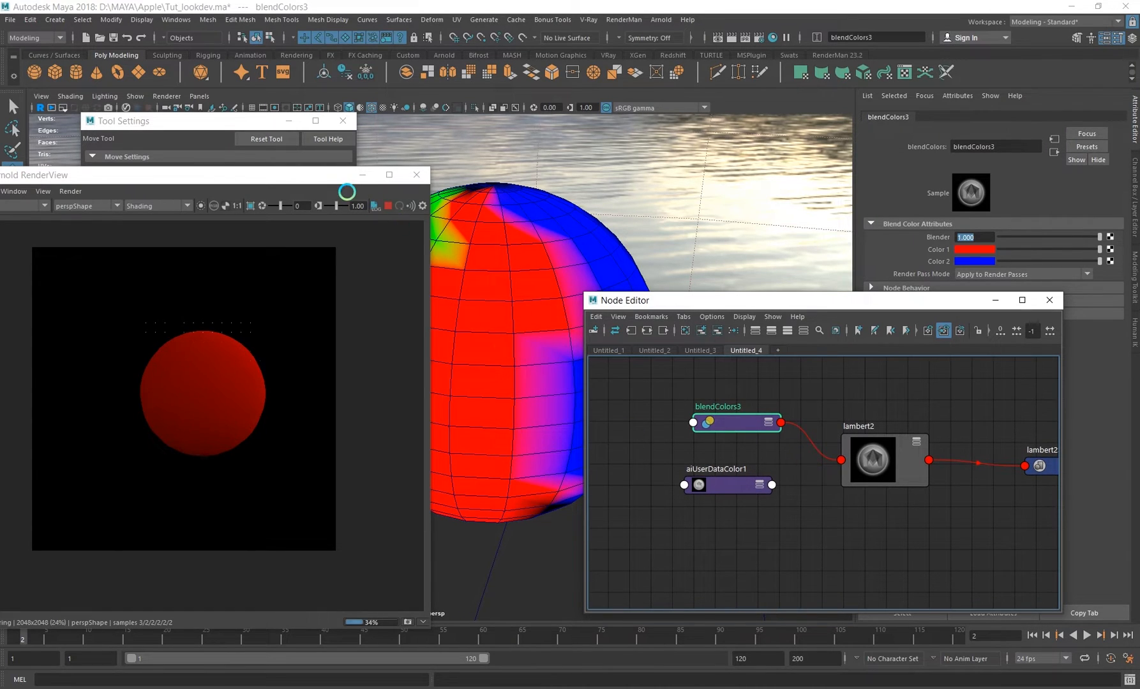
left_click_drag(331, 176, 272, 161)
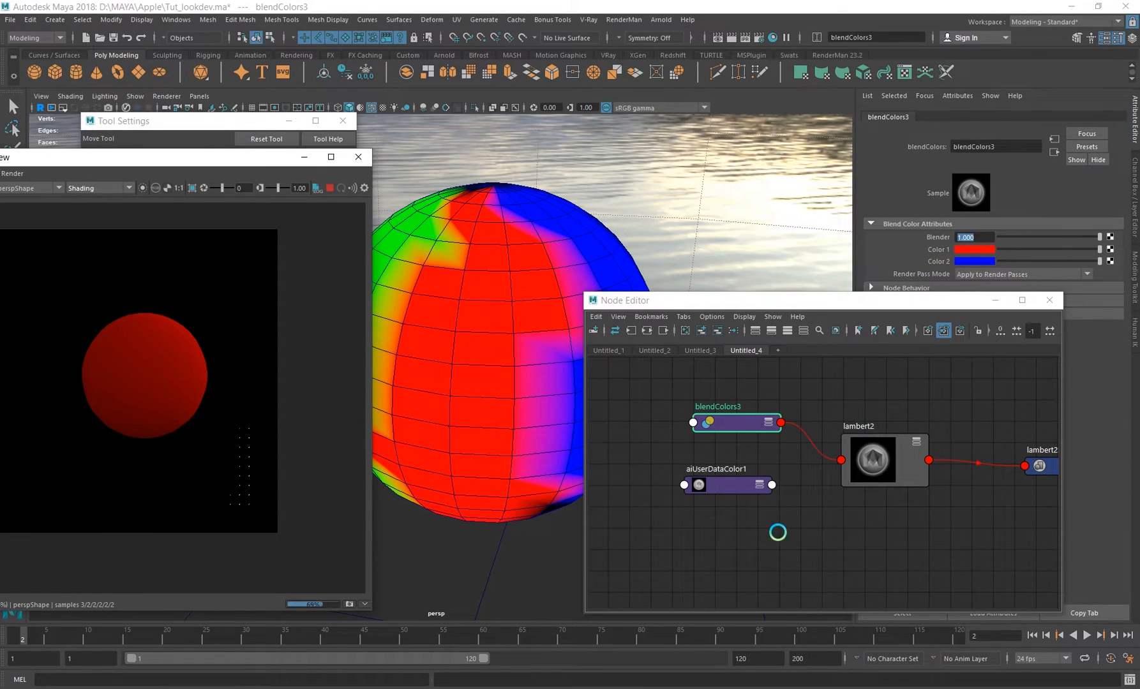
middle_click_drag(777, 530, 845, 519, "alt")
left_click_drag(802, 482, 669, 483)
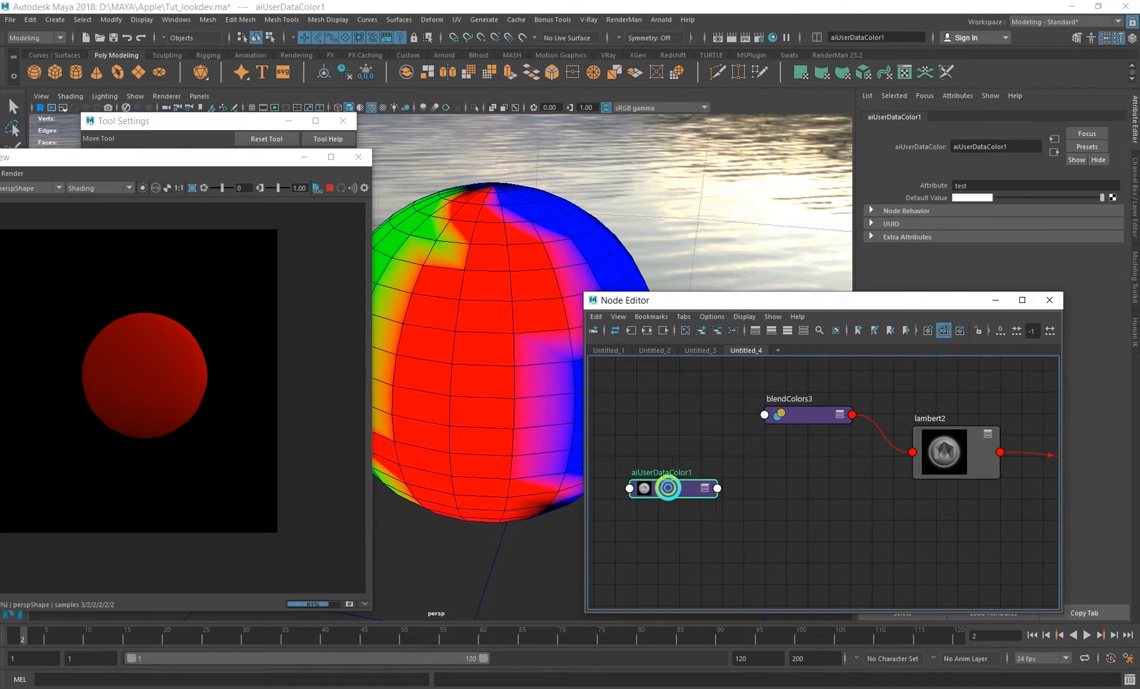
- Expand the attributes of aiUserDataColor1 and blendColors3 and connect Out Color R to Blender
left_click(695, 482)
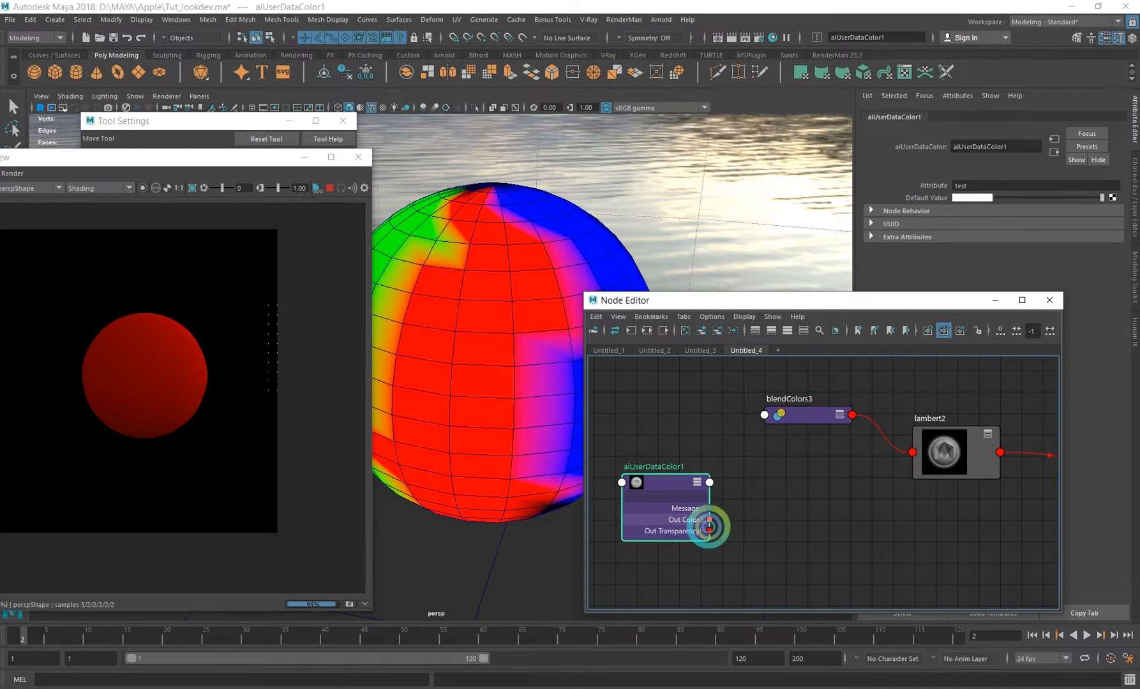
left_click(702, 521)
left_click(840, 415)
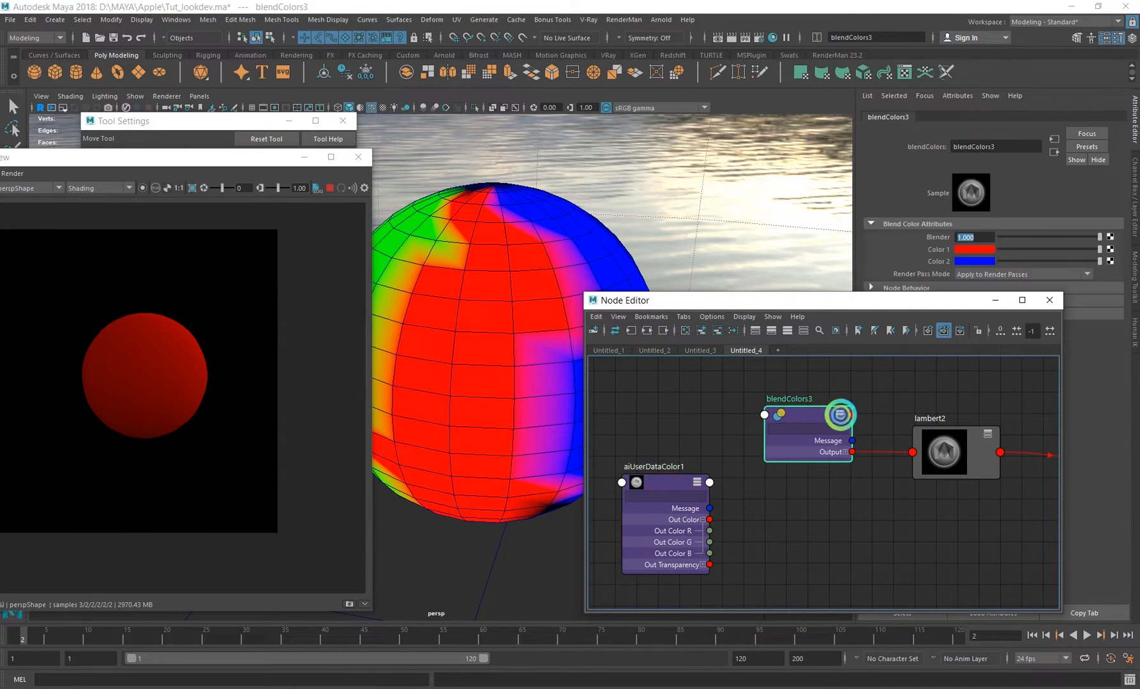
left_click(840, 415)
left_click_drag(708, 532, 764, 463)
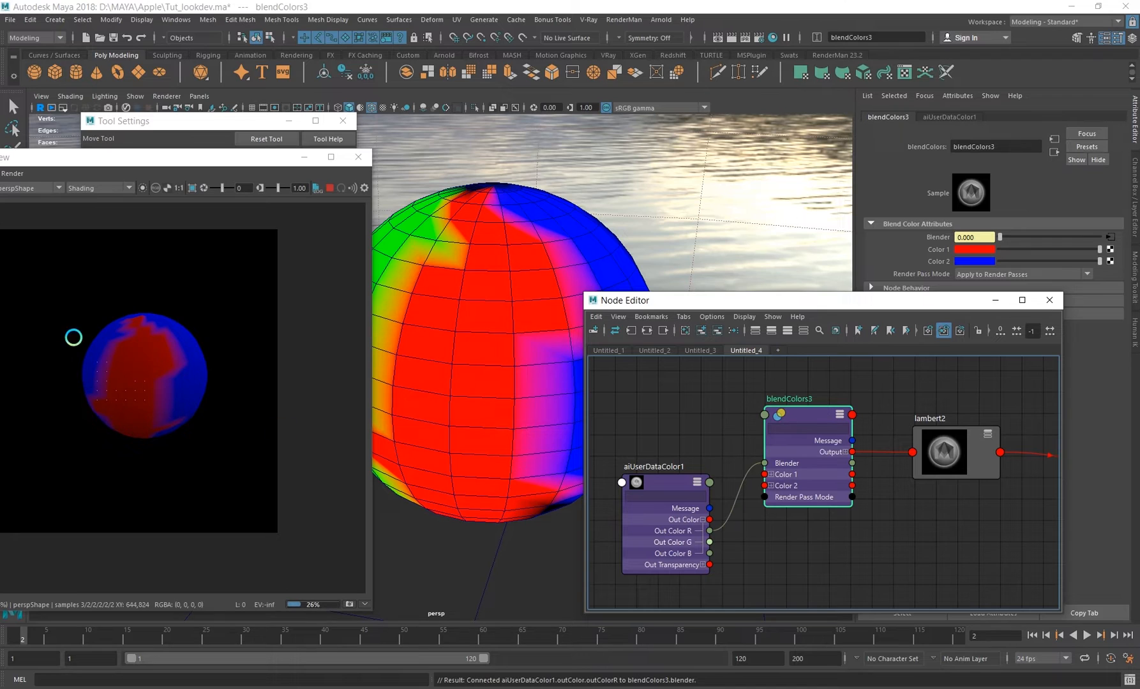
left_click(144, 413)
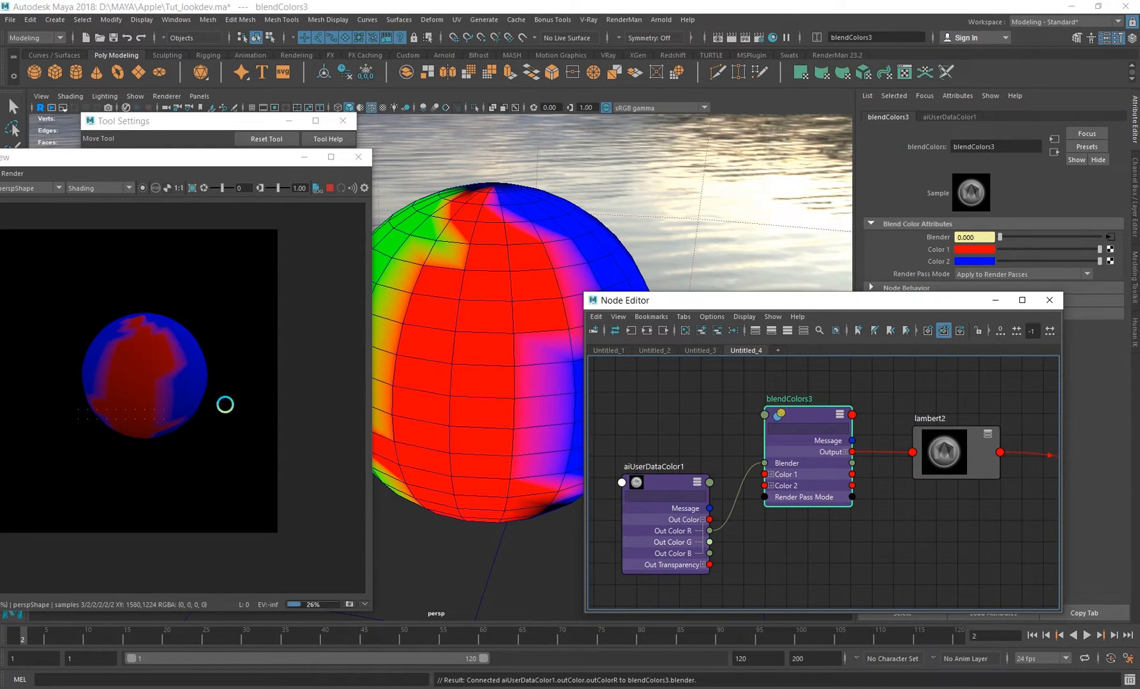
- Connect Out Color G to the Blender of blendColors3, replace it with Out Color B, and bring the render window fully into view
middle_click_drag(738, 536, 732, 517, "alt")
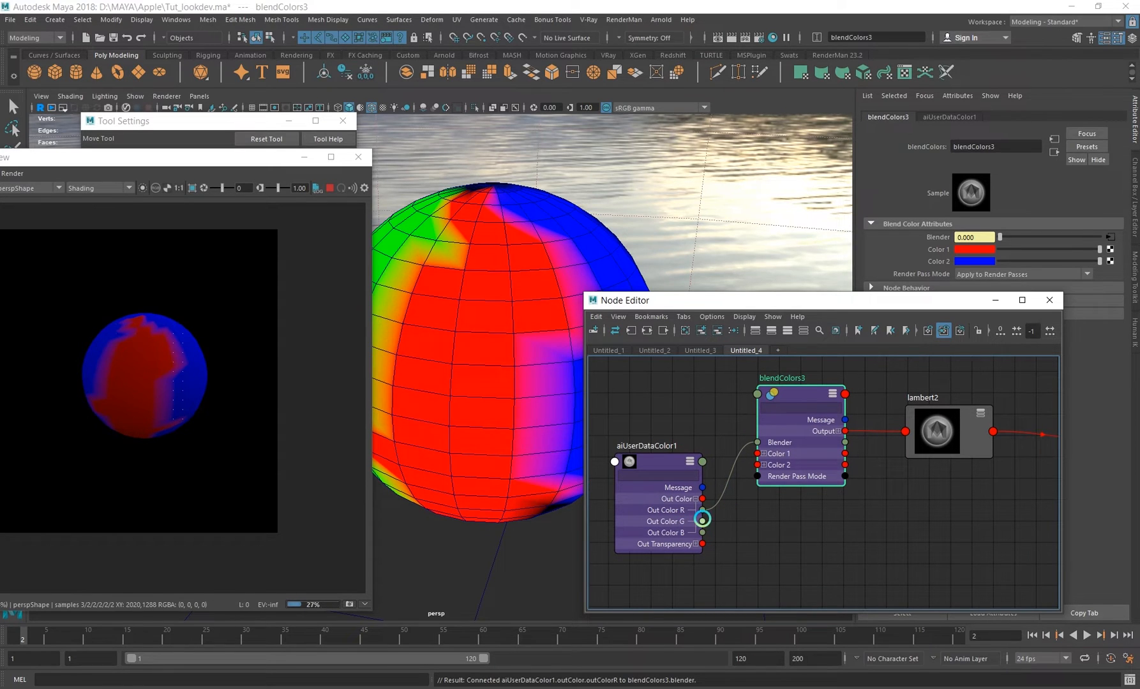
left_click_drag(702, 522, 747, 444)
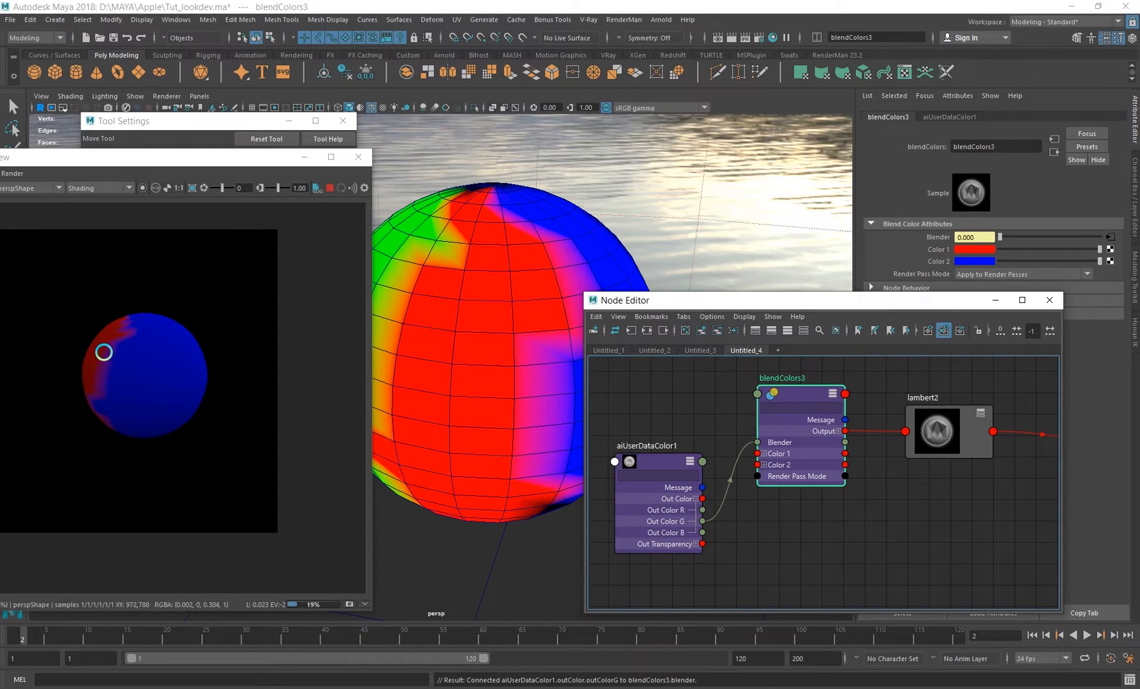
left_click_drag(702, 533, 758, 442)
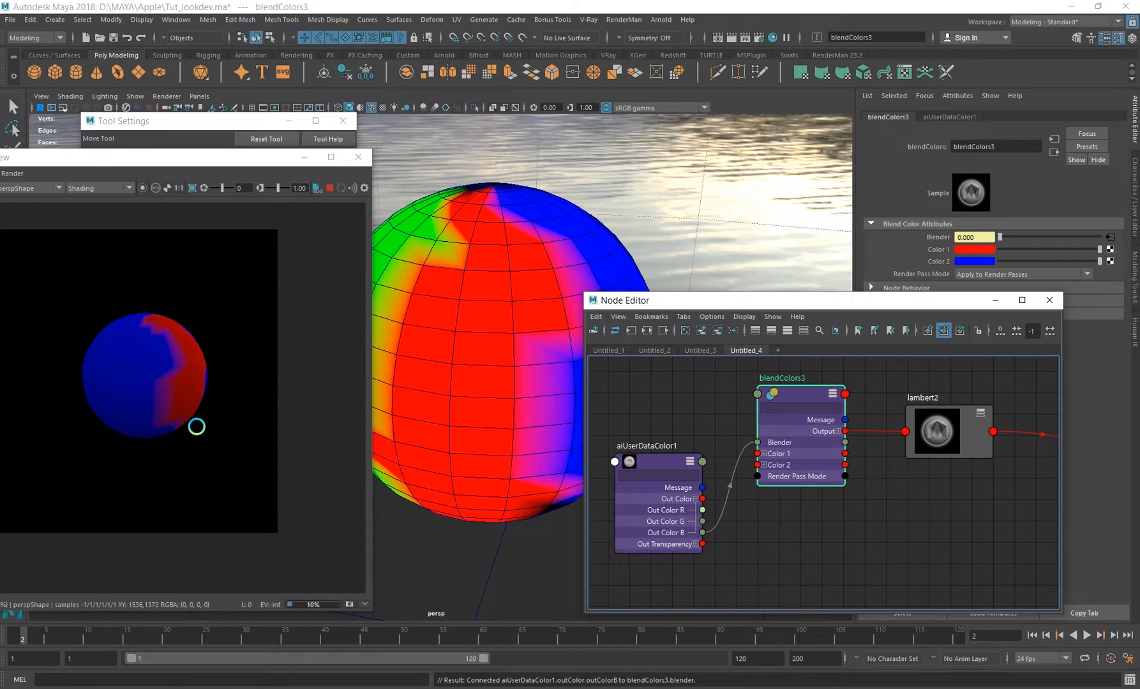
left_click(195, 158)
left_click_drag(196, 157, 313, 165)
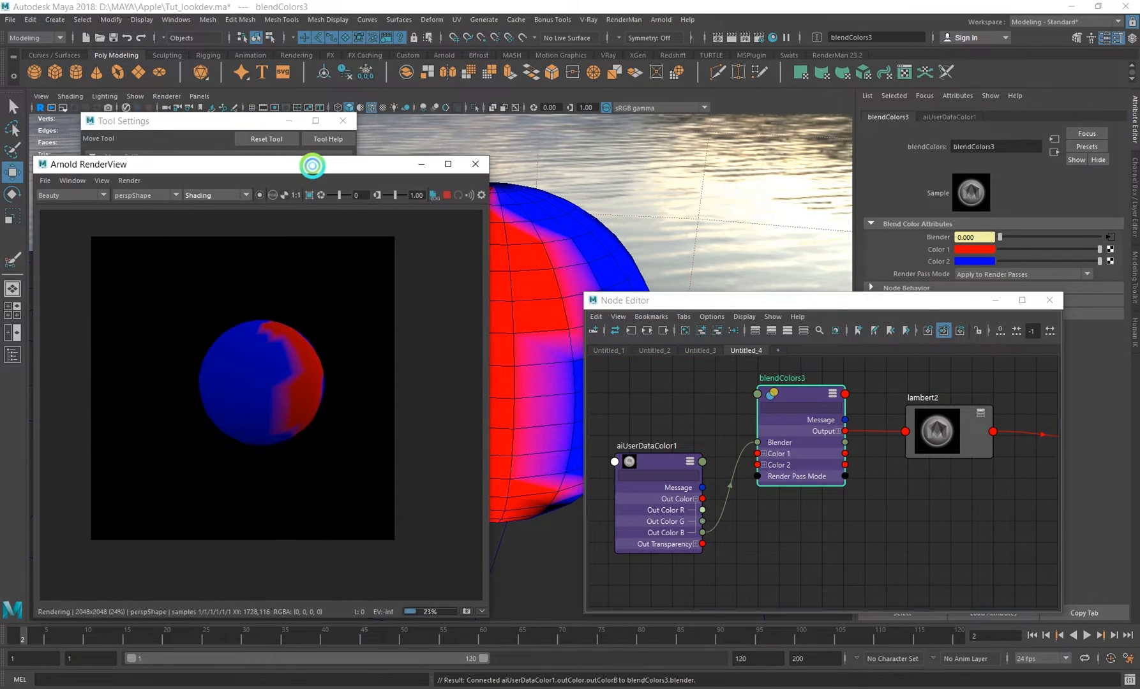
- Compare the Arnold render of the blue-channel blend with the painted sphere, rearranging the RenderView and Node Editor windows around it
left_click(338, 472)
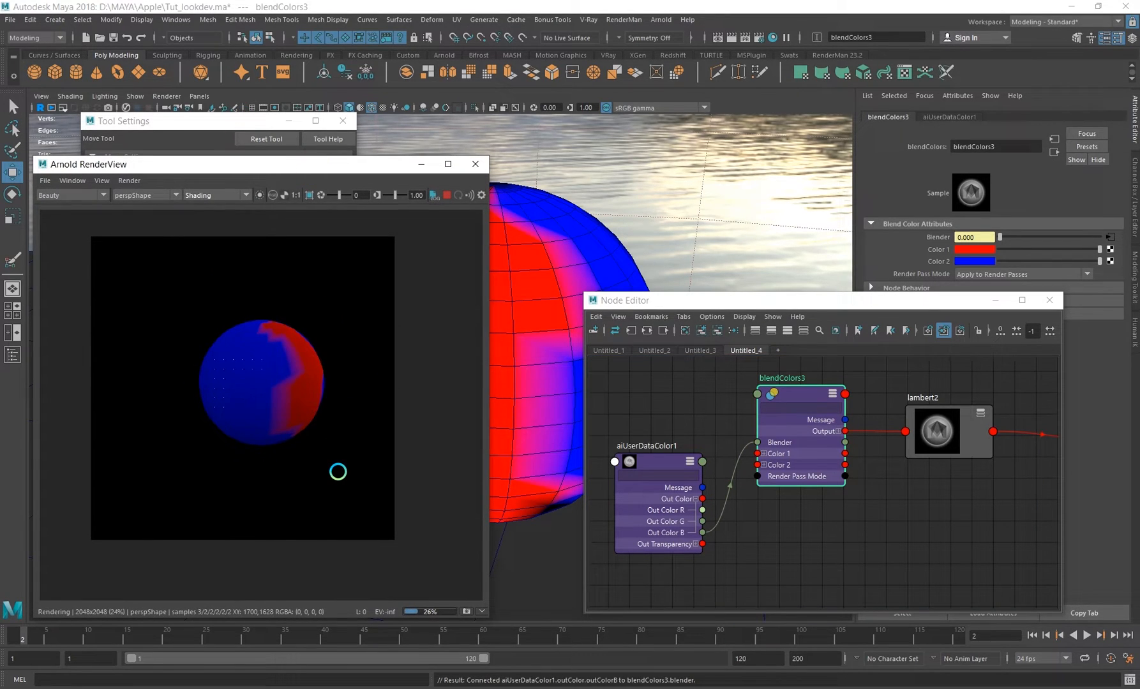
left_click(350, 177)
left_click_drag(328, 164, 366, 133)
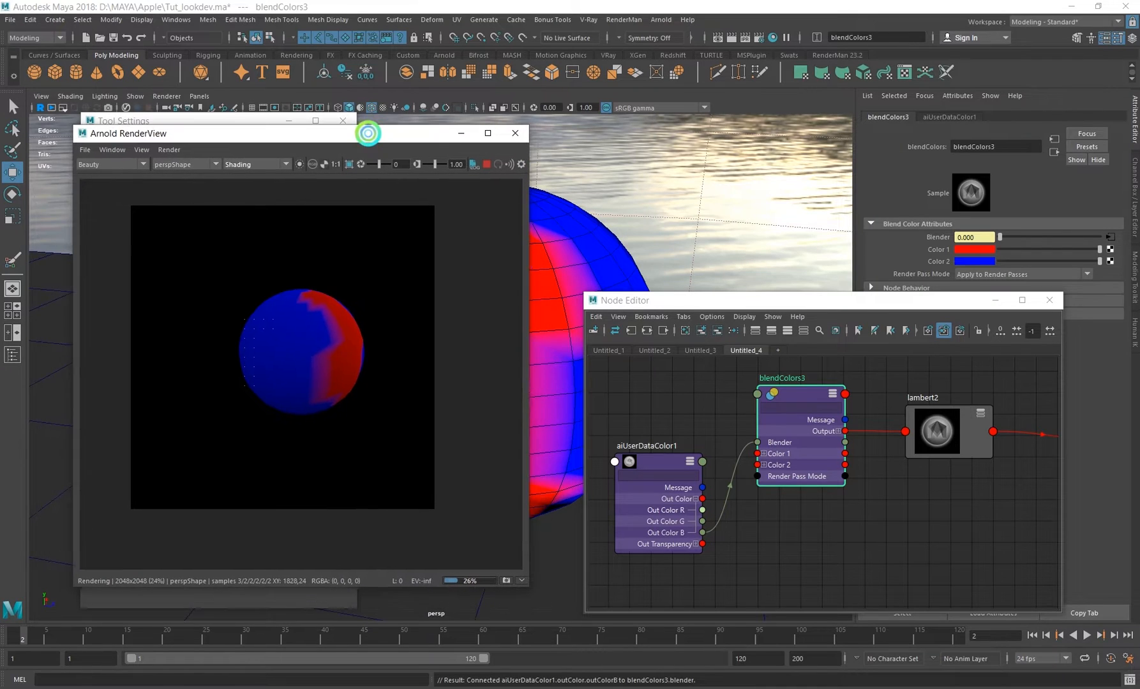
left_click(281, 259)
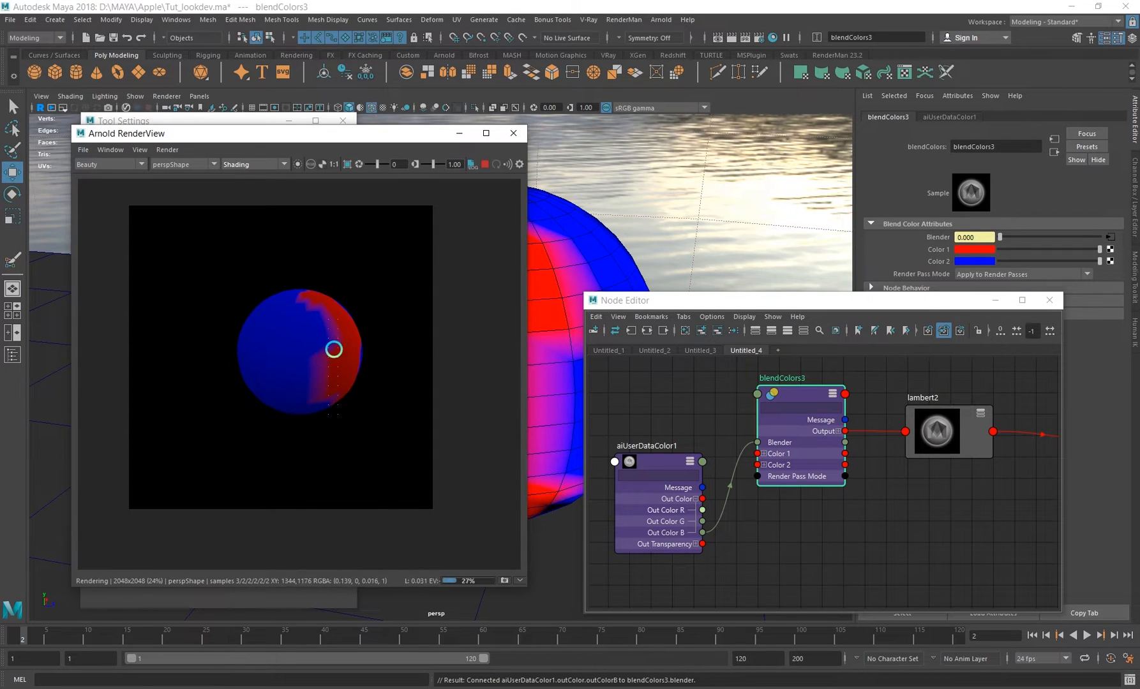
left_click(354, 377)
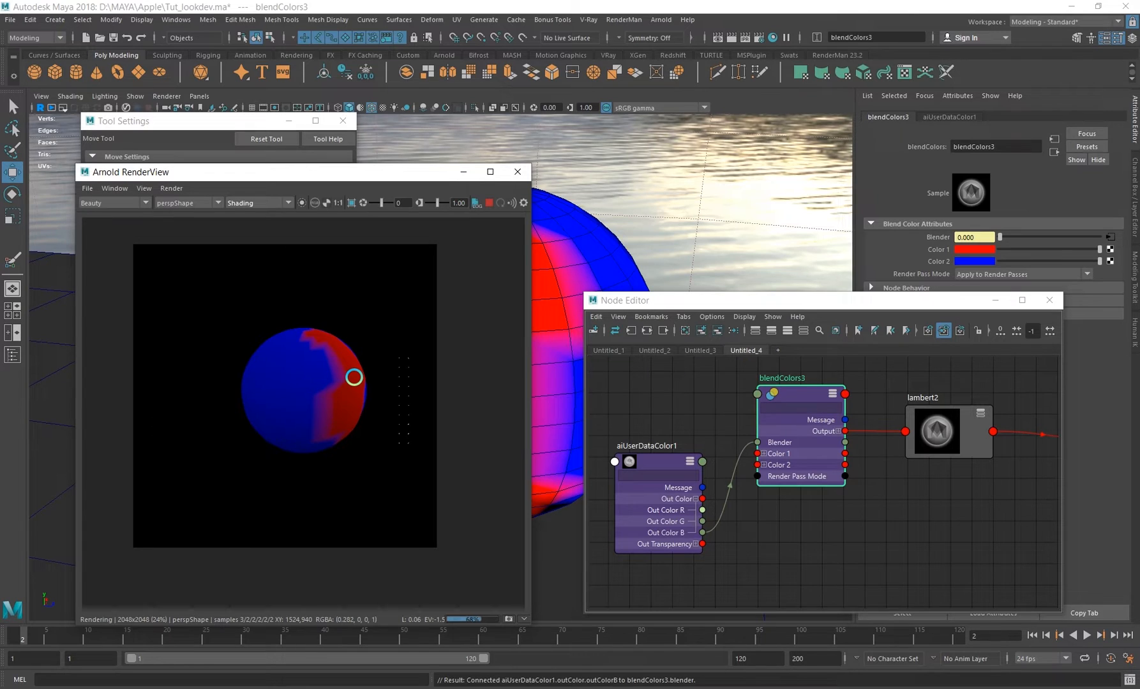
left_click_drag(357, 172, 846, 133)
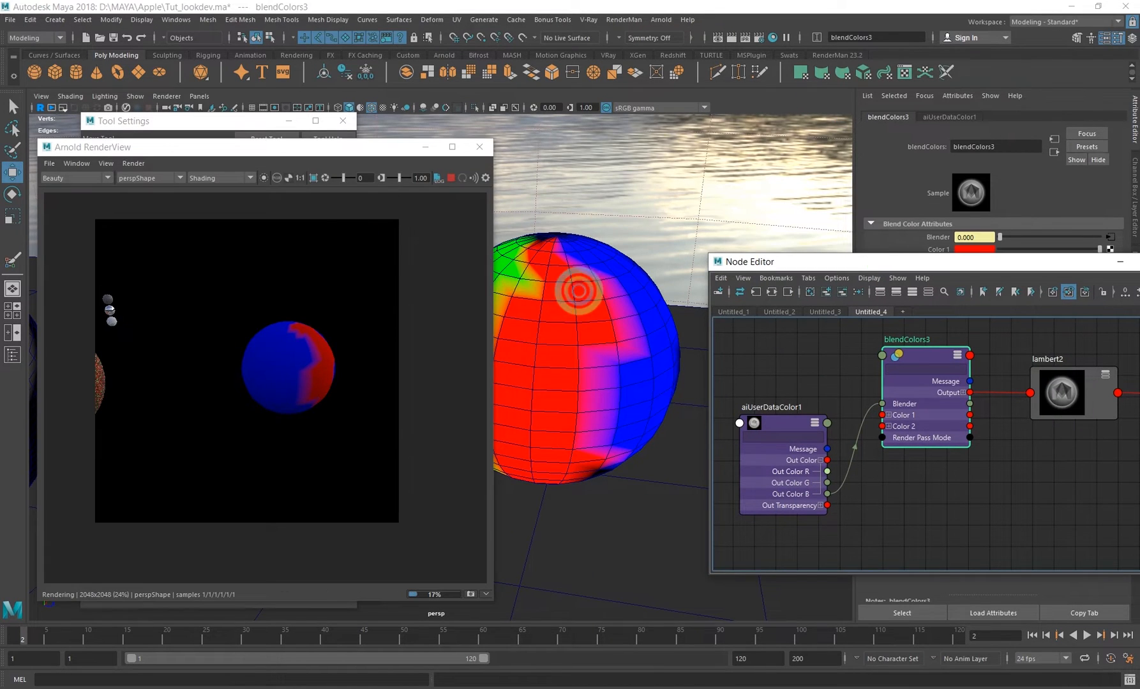
left_click_drag(580, 287, 617, 300, "alt")
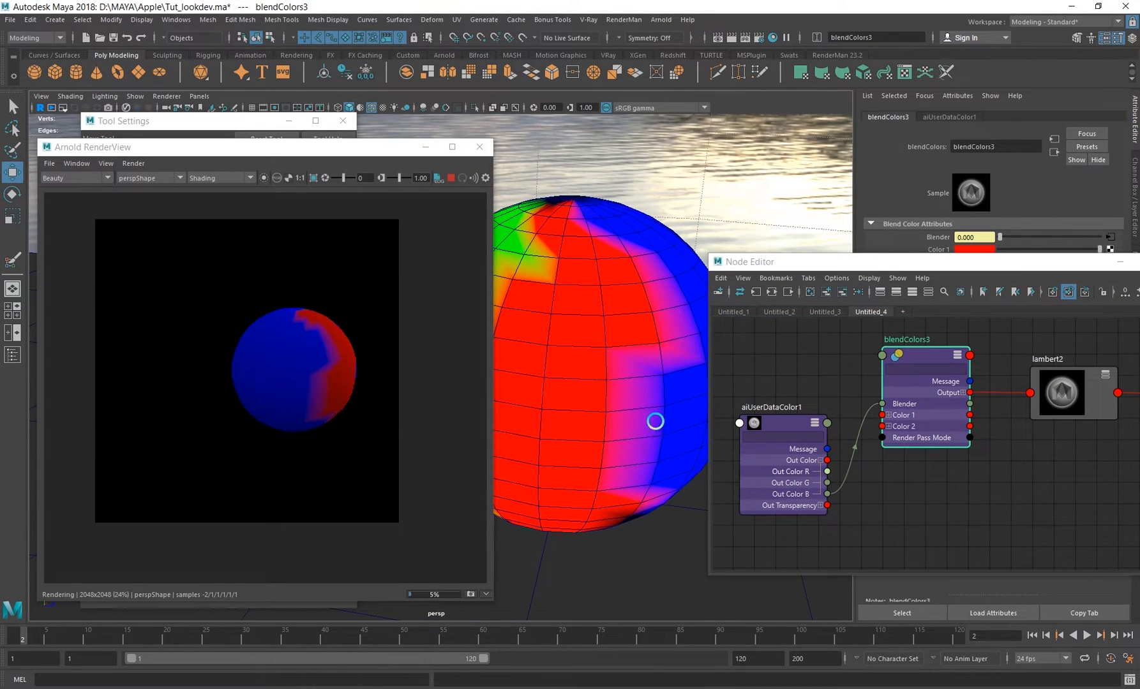
left_click_drag(875, 269, 640, 372)
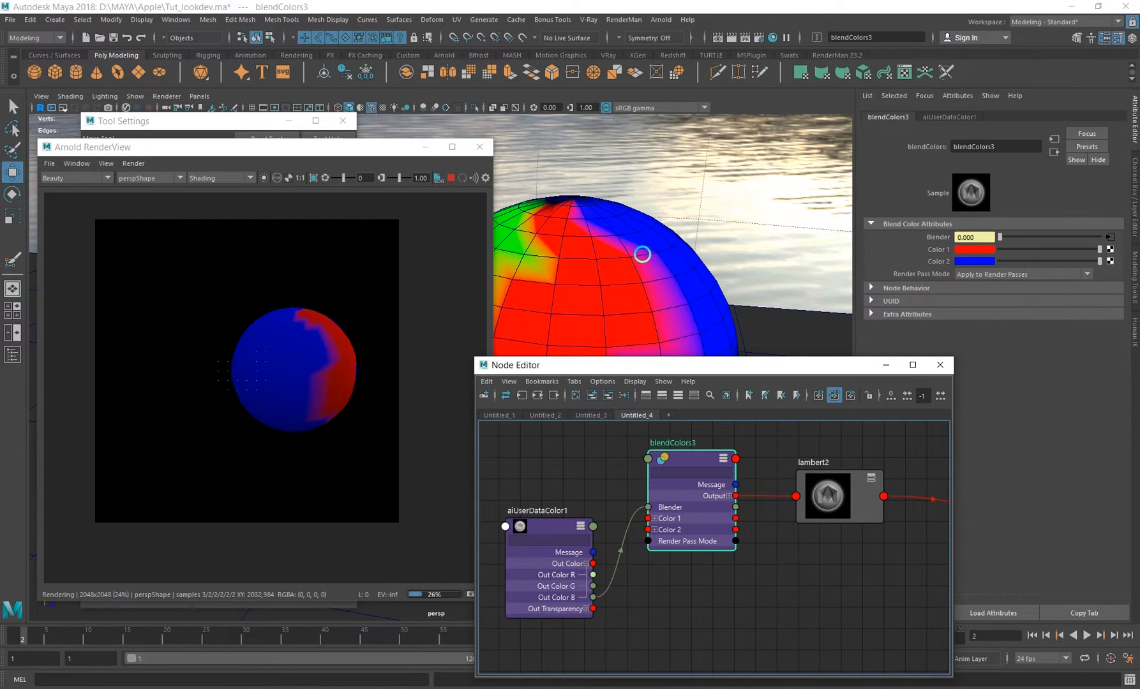
mouse_move(642, 249)
left_mouse_down("alt")
mouse_move(638, 268)
mouse_move(611, 273)
mouse_move(590, 258)
mouse_move(631, 280)
mouse_move(641, 231)
left_mouse_up("alt")
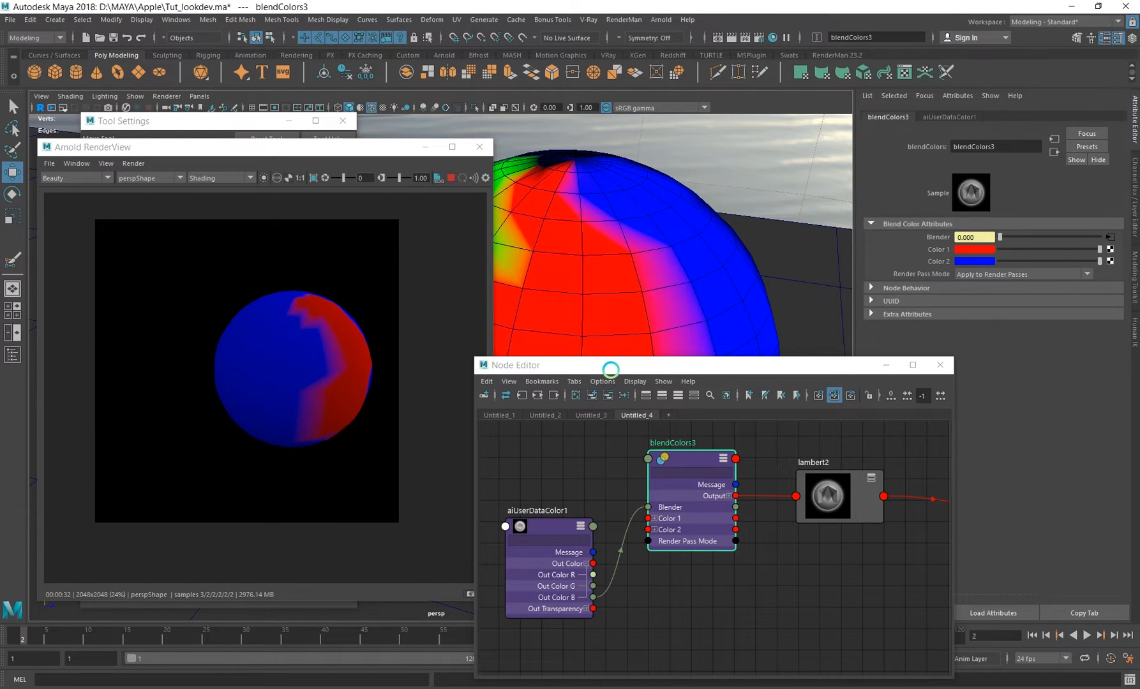
left_click_drag(612, 367, 589, 351)
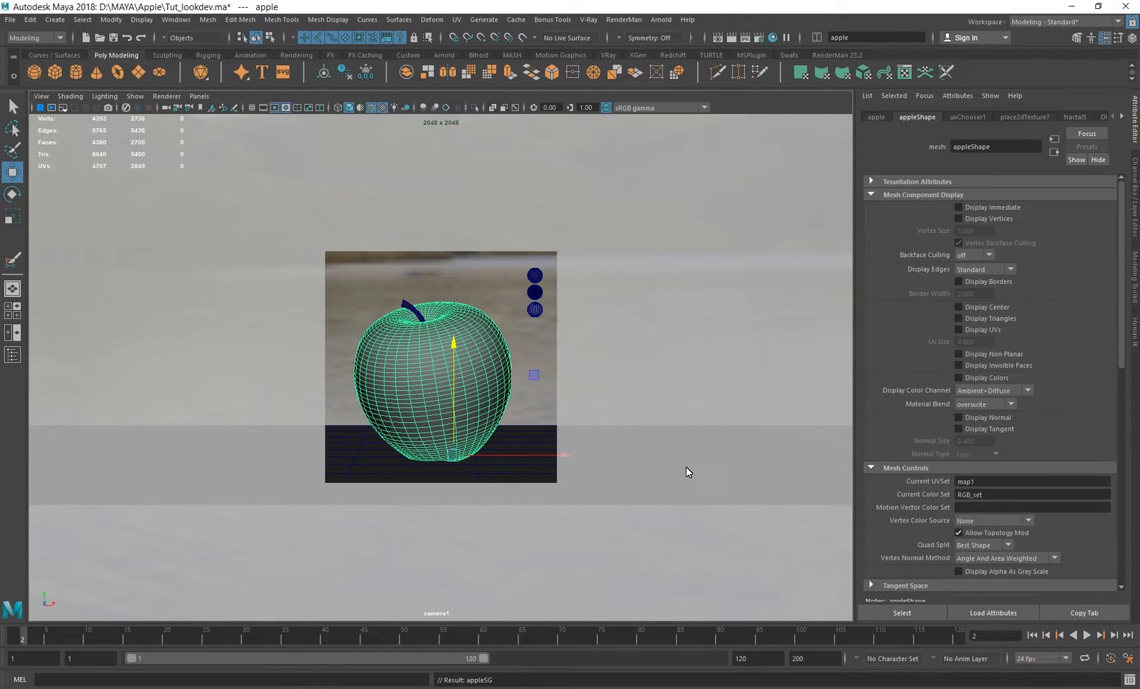
- Review the apple's UV layout in the UV Editor and inspect the framed apple from several sides in the perspective view
key("alt+u")
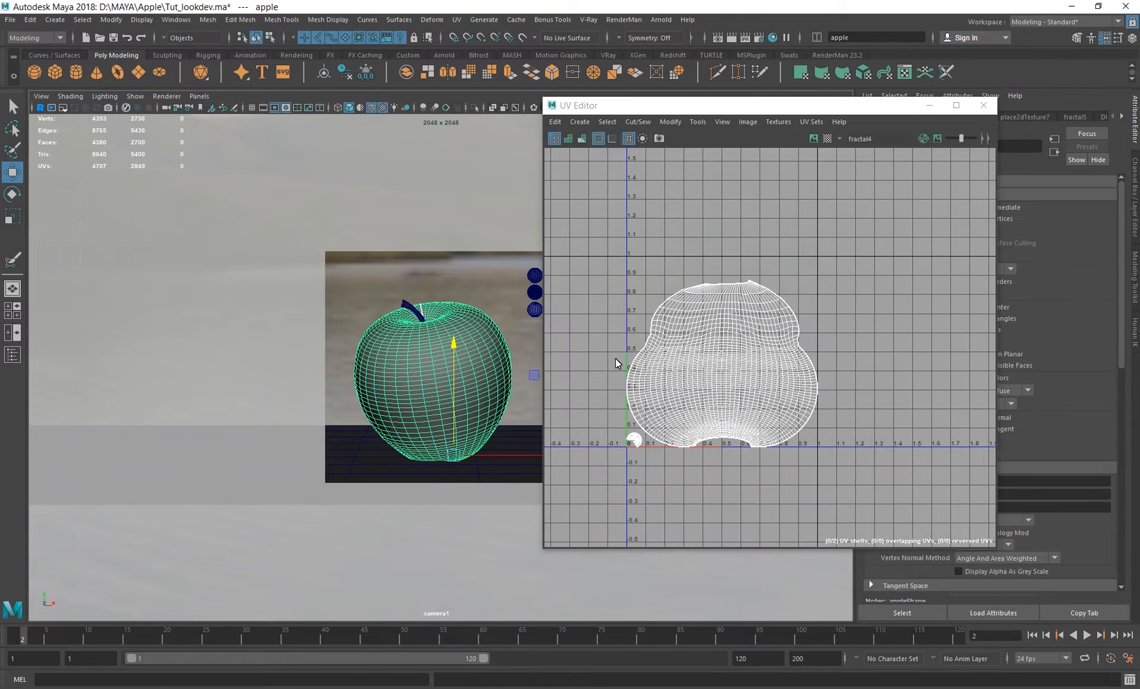
left_click(982, 105)
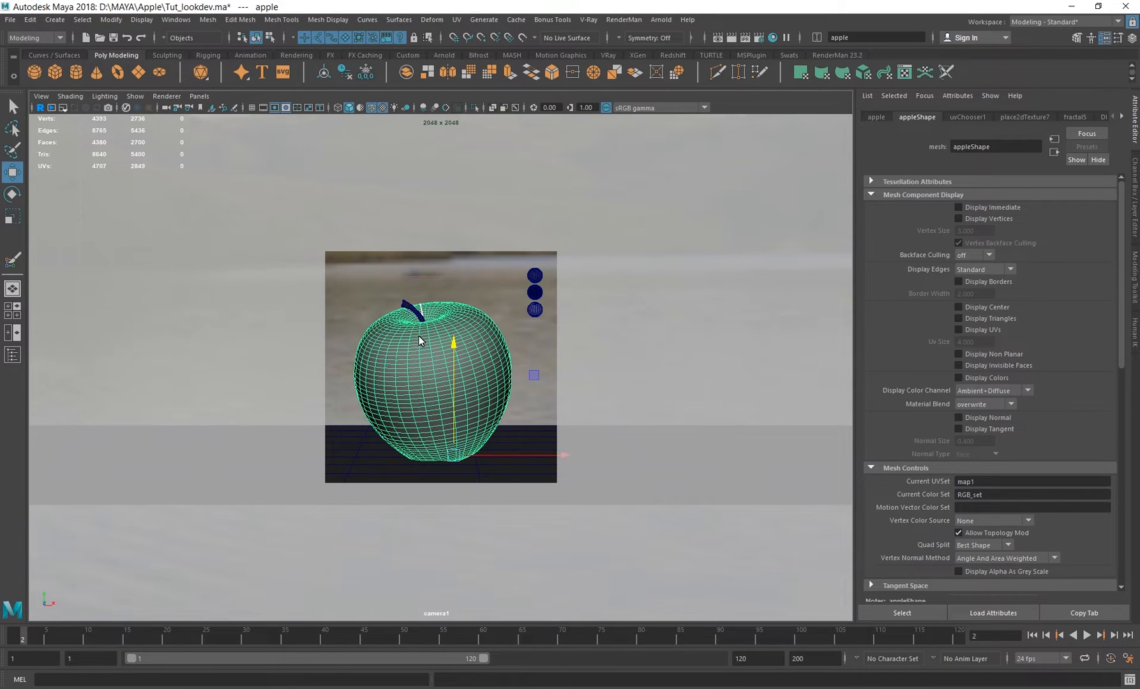
key("space")
left_click_drag(419, 335, 418, 303)
middle_click_drag(326, 311, 452, 306, "alt")
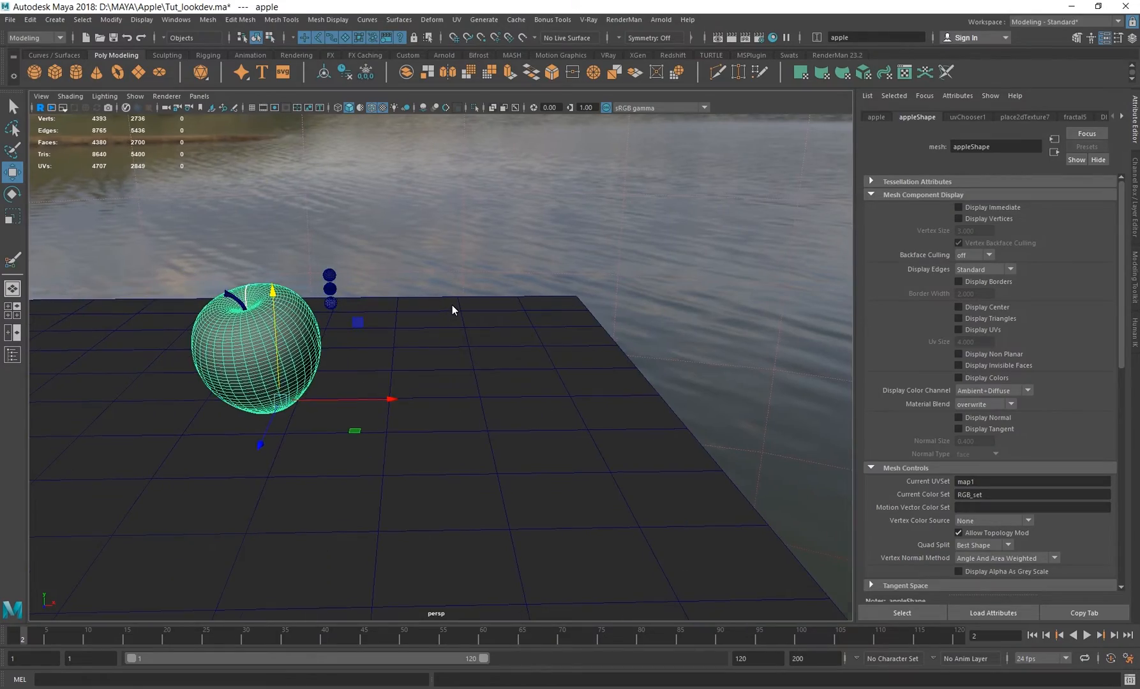
key("f")
left_click_drag(423, 330, 523, 243, "alt")
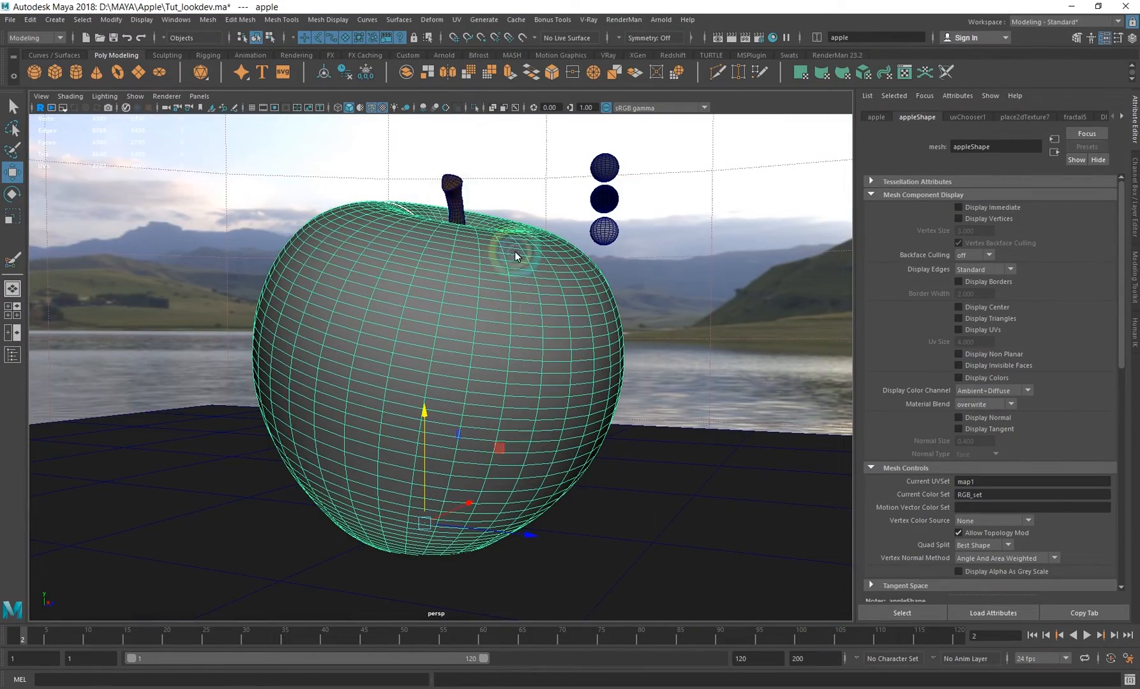
left_click_drag(307, 394, 330, 388, "alt")
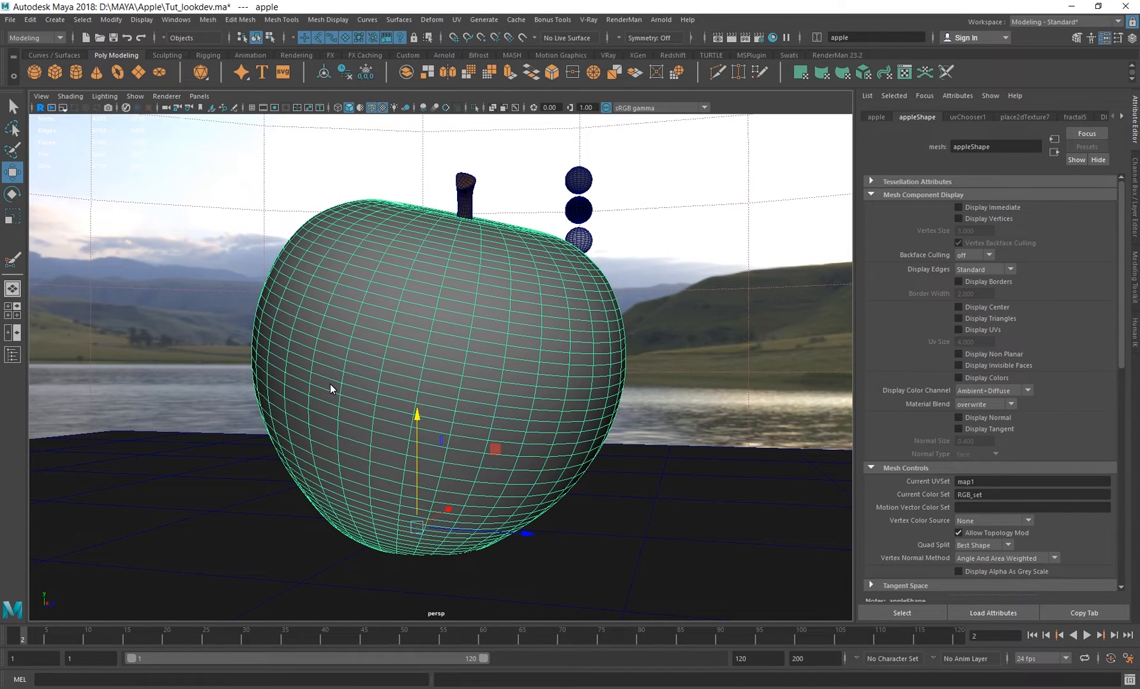
left_click_drag(445, 328, 358, 250, "alt")
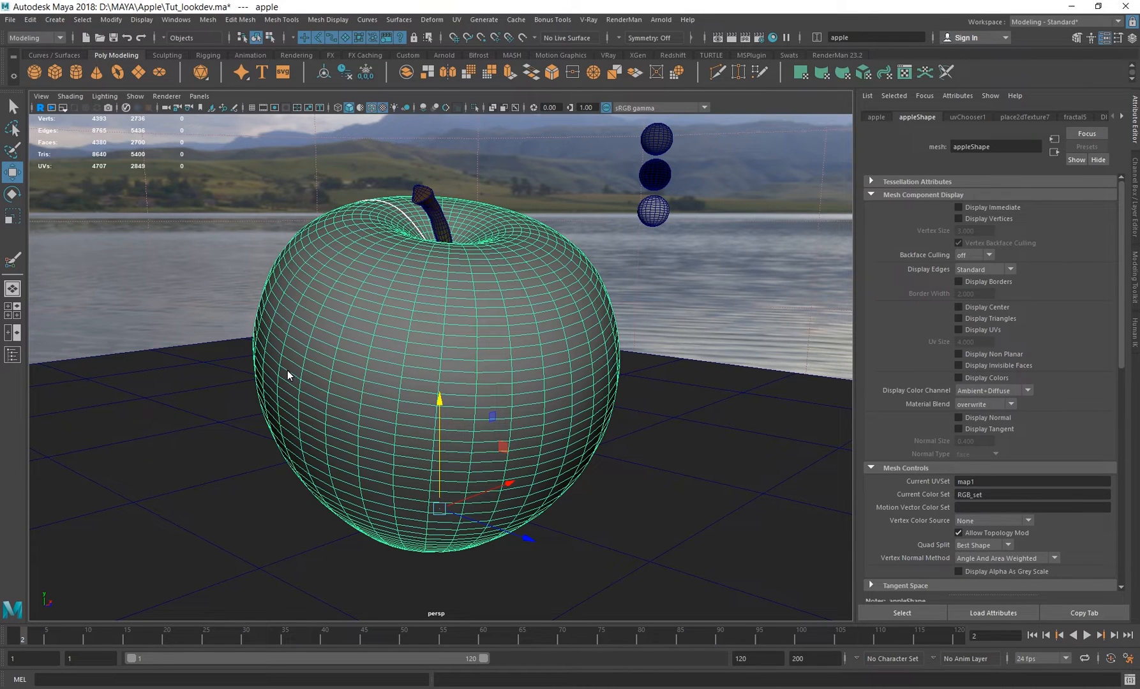
left_click_drag(377, 339, 501, 323, "alt")
right_click_drag(493, 391, 429, 387, "alt")
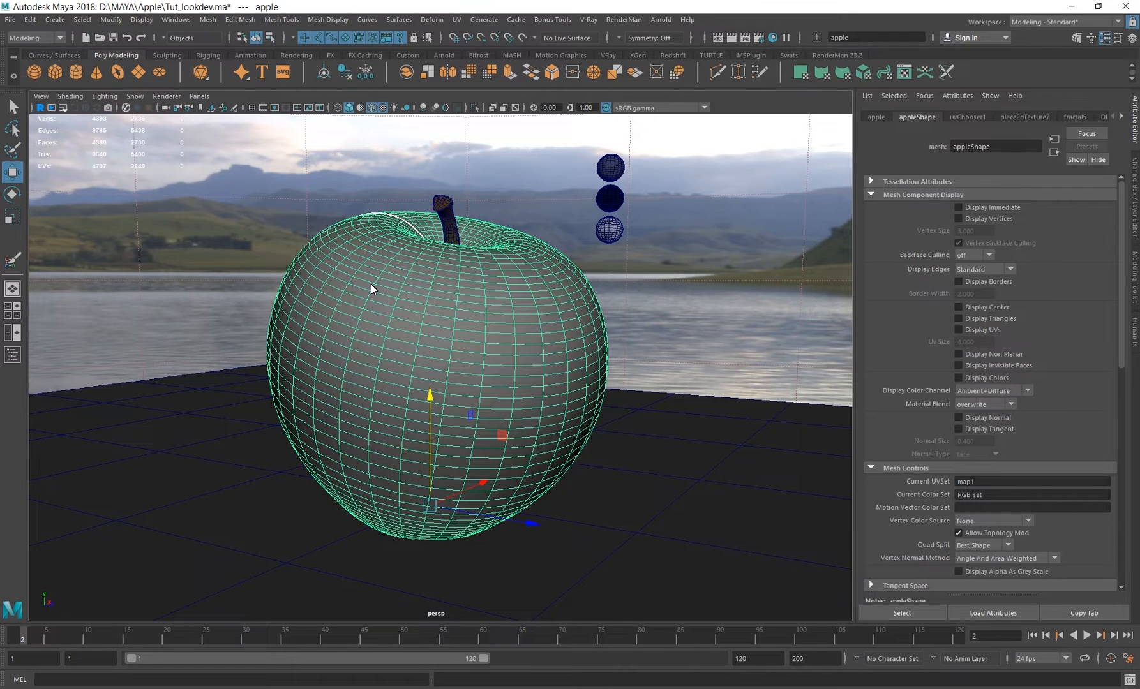
- Open the apple's material network in the Node Editor and show the attributes of the apple_MTL shader
left_click(176, 19)
left_click(191, 148)
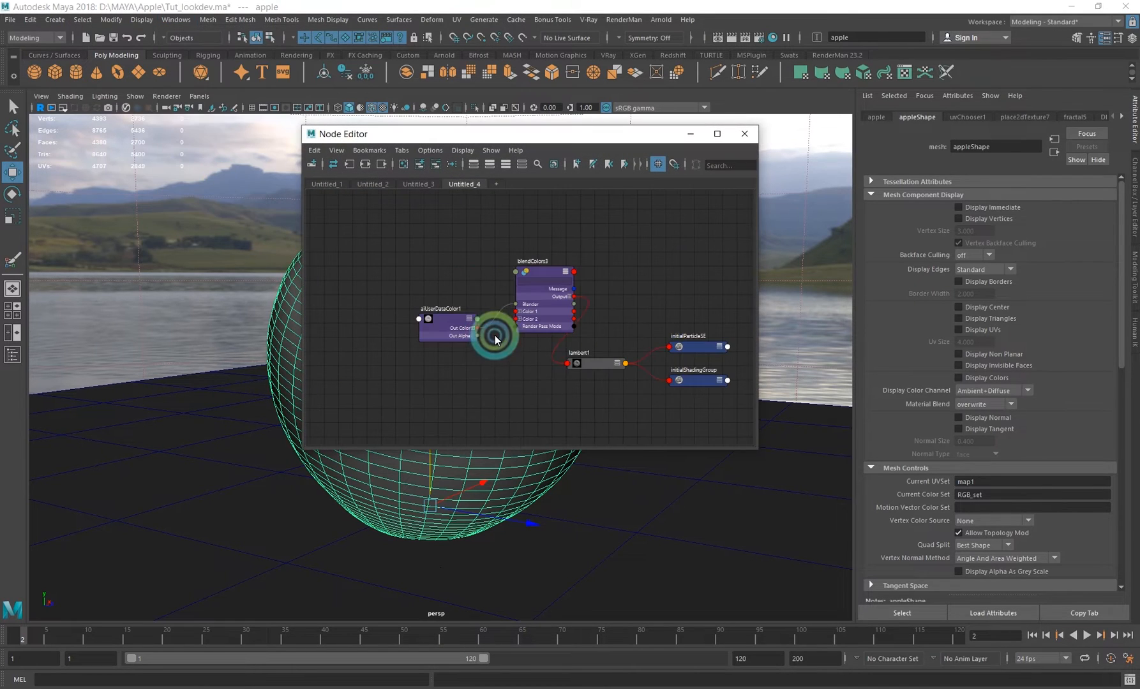
left_click_drag(496, 339, 530, 305)
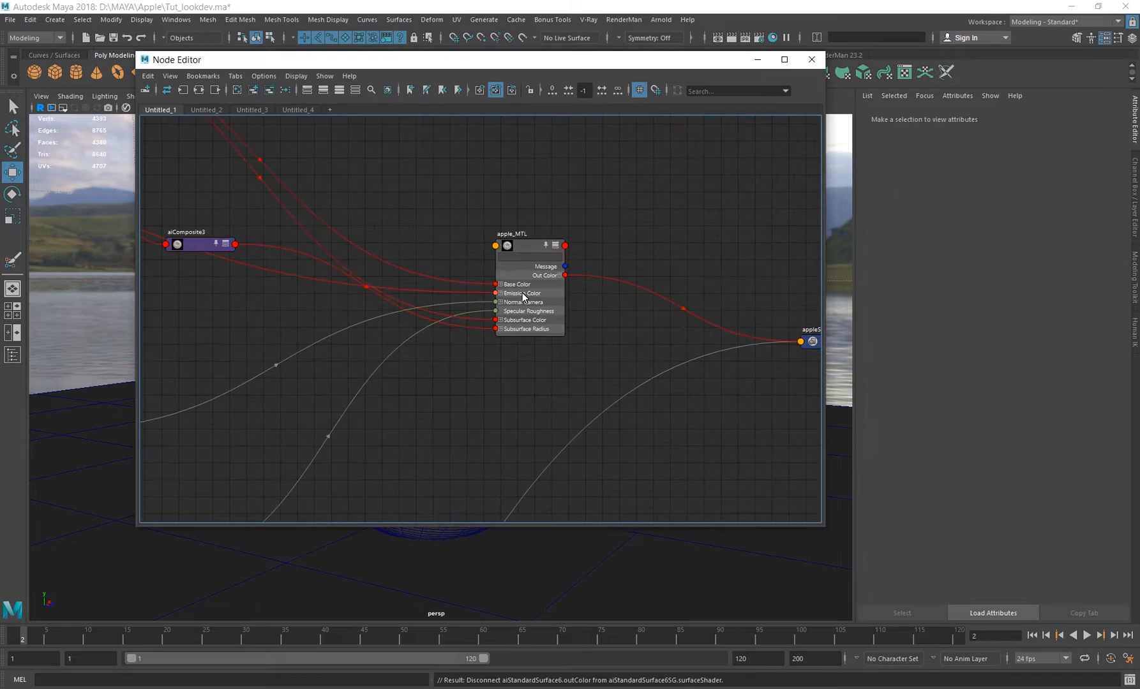
left_click(476, 310)
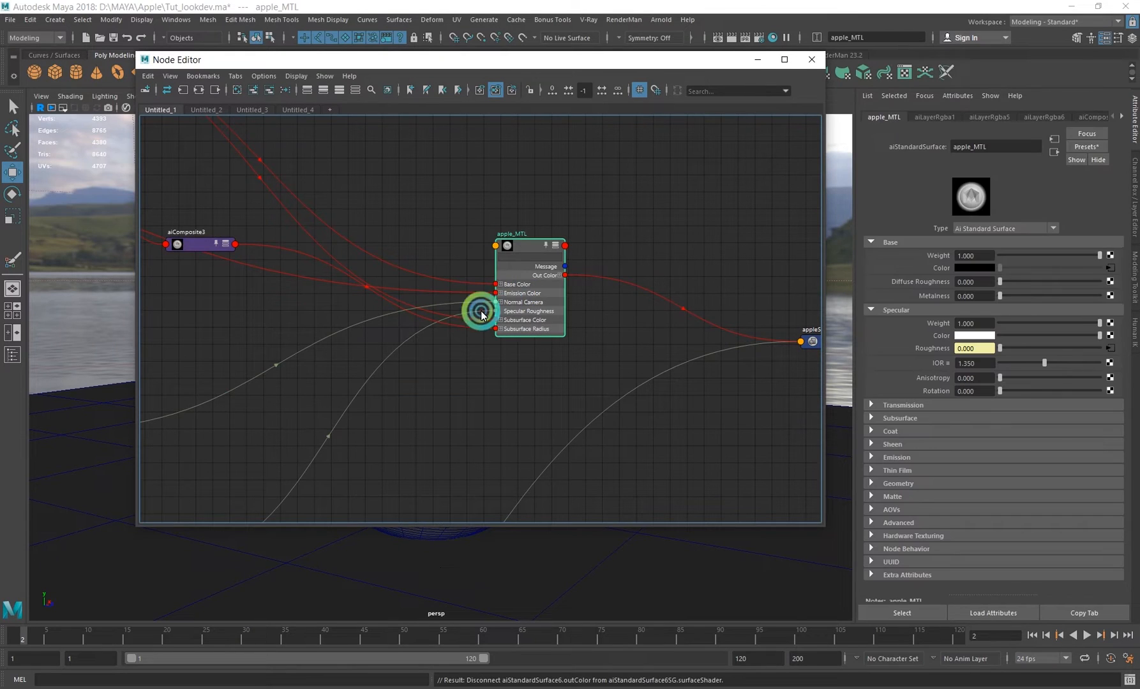
left_click(753, 357)
- Survey the whole apple_MTL node network and show the layer settings of the aiLayerRgba1 node
scroll(471, 323, "down", 5)
scroll(471, 323, "down", 4)
scroll(550, 315, "up", 5)
middle_click_drag(454, 312, 681, 338, "alt")
scroll(615, 325, "down", 2)
left_click(591, 307)
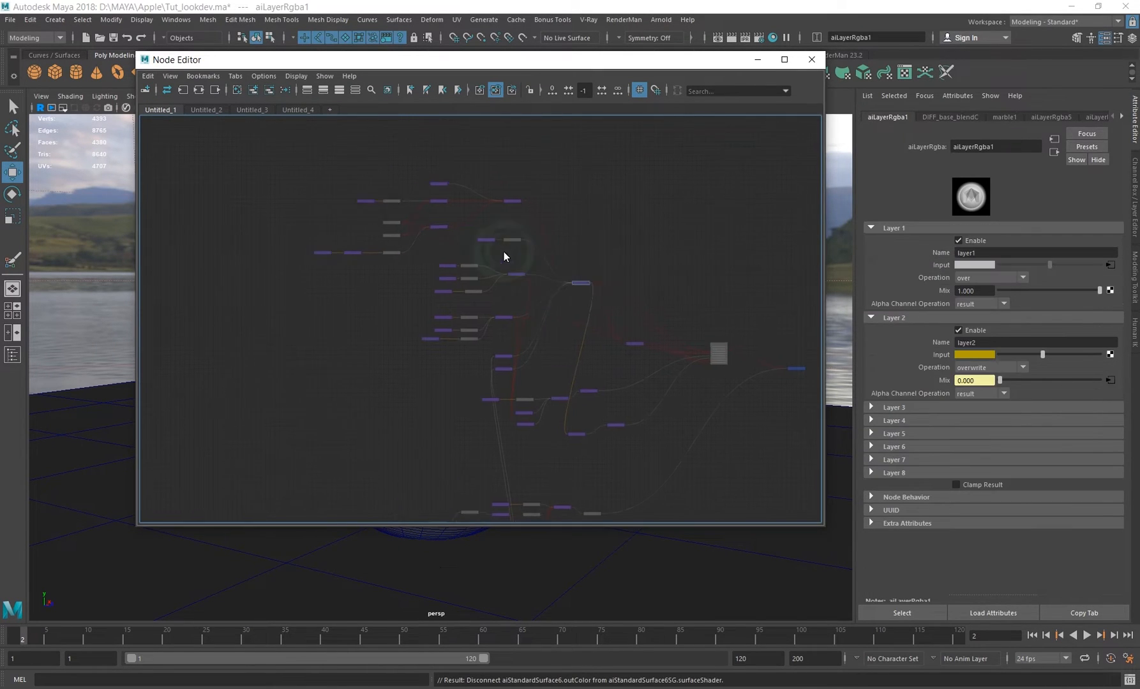
middle_click_drag(503, 251, 413, 199, "alt")
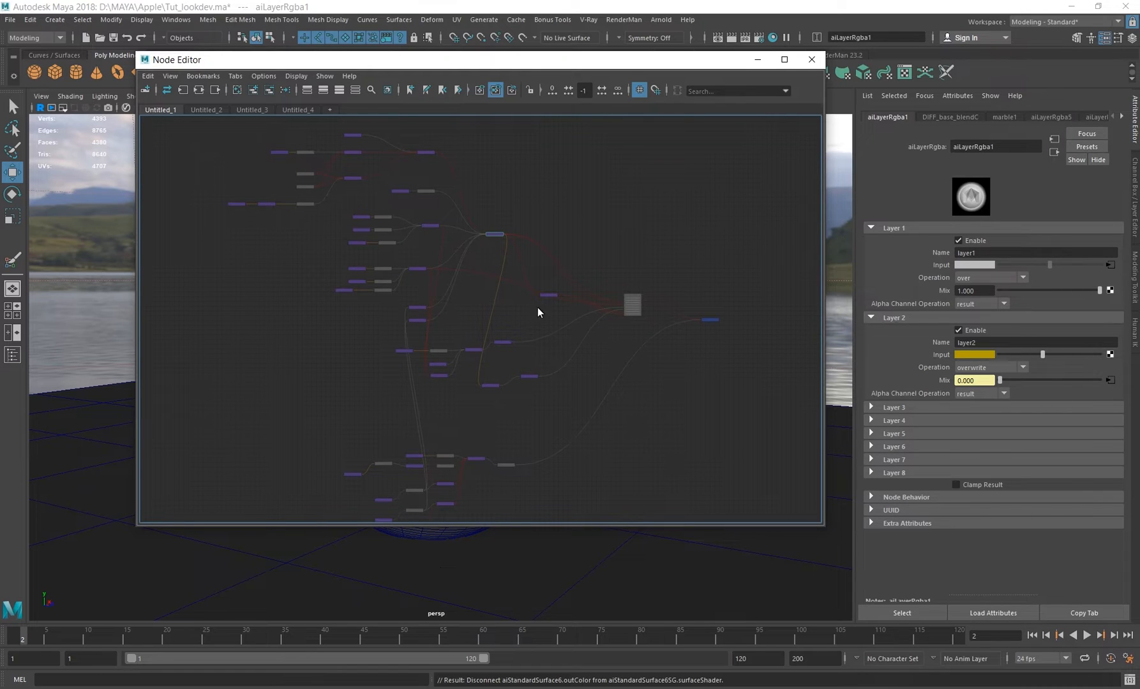
scroll(482, 358, "up", 8)
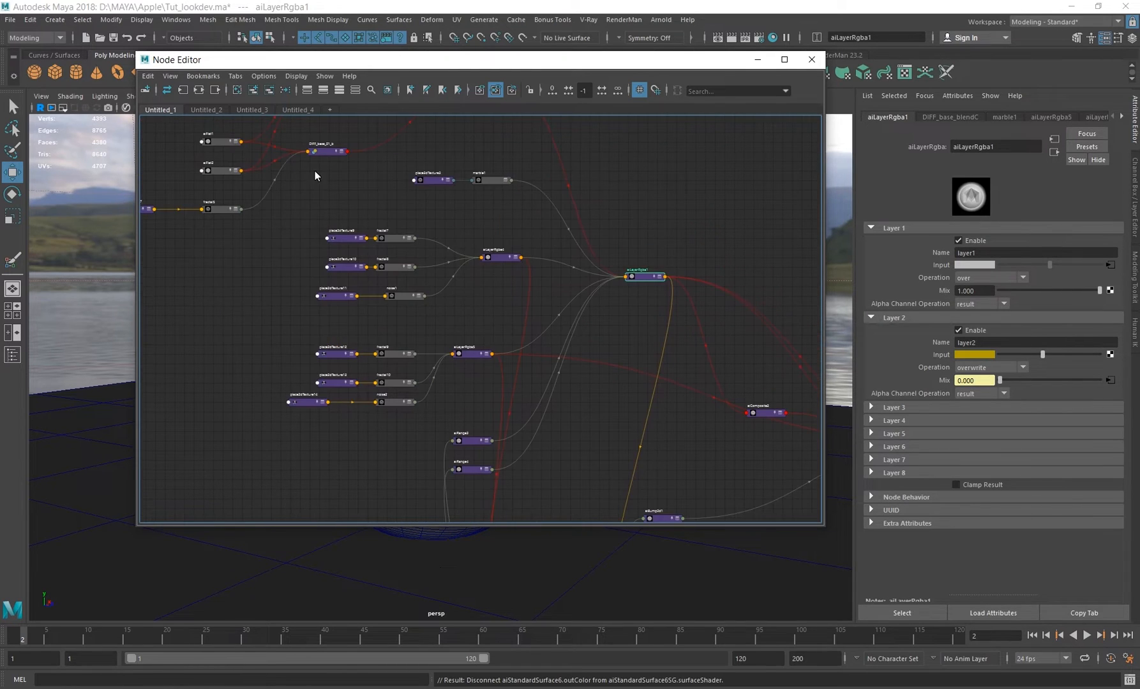
- Examine the diffuse base branch by showing the attributes of Diff_base_01_blendC, fractal4 and aiFlat1
middle_click_drag(417, 232, 447, 315, "alt")
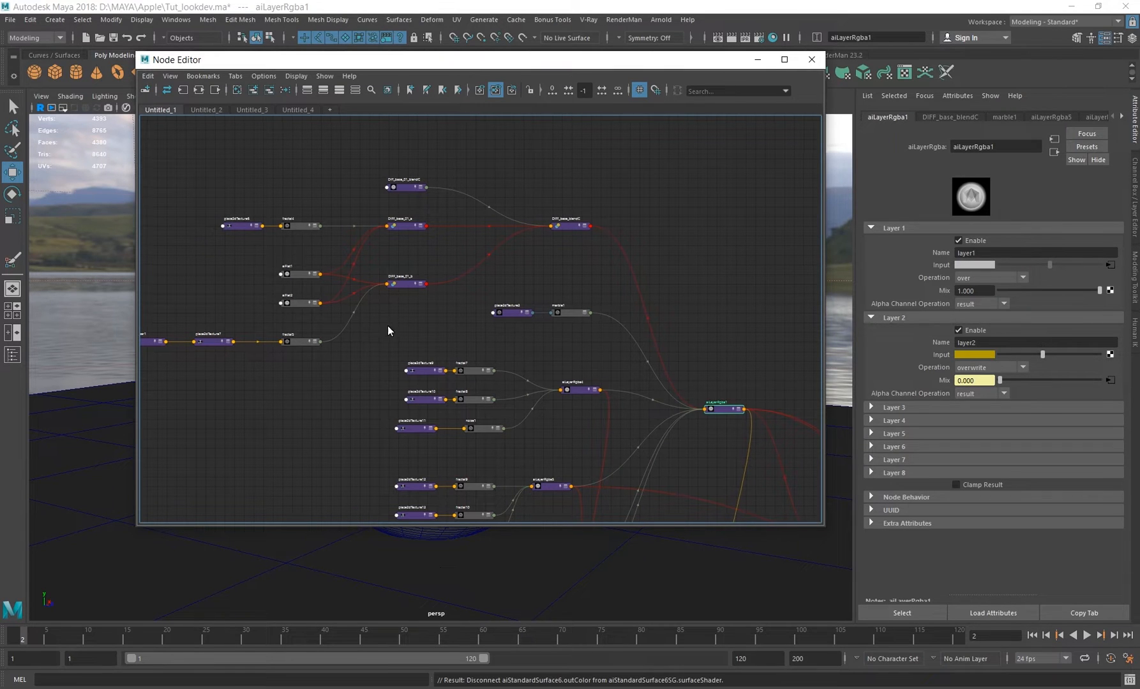
middle_click_drag(388, 326, 396, 320, "alt")
right_click_drag(292, 201, 375, 281, "alt")
scroll(375, 285, "down", 2)
left_click(573, 161)
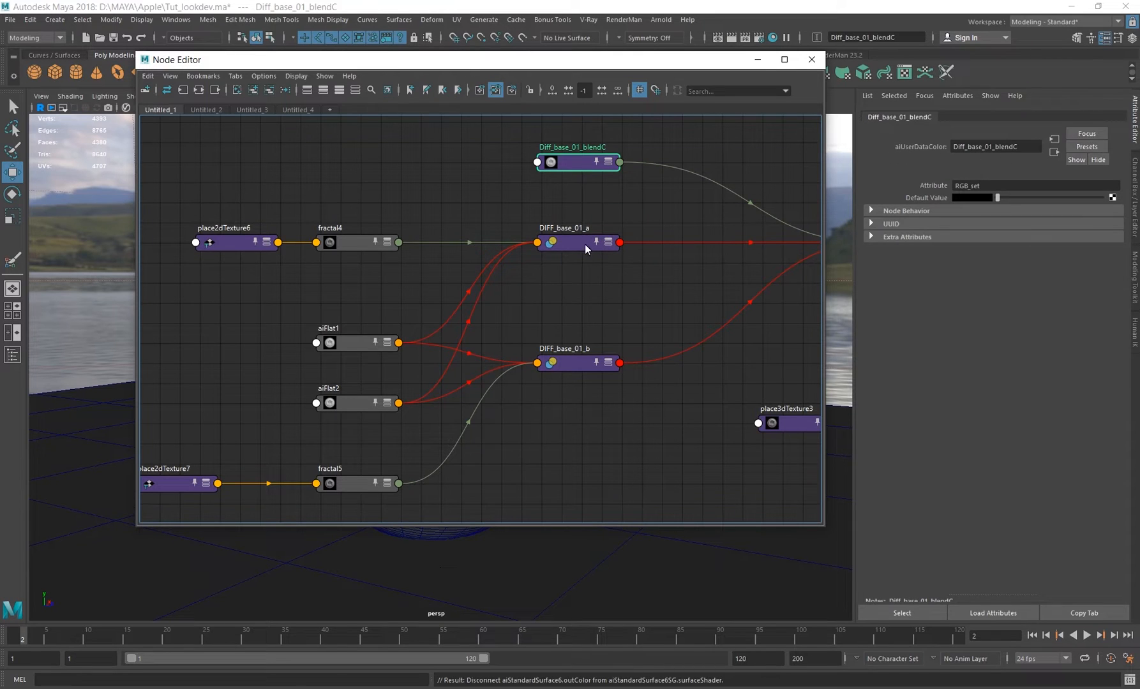
middle_click_drag(403, 277, 392, 274, "alt")
left_click(330, 243)
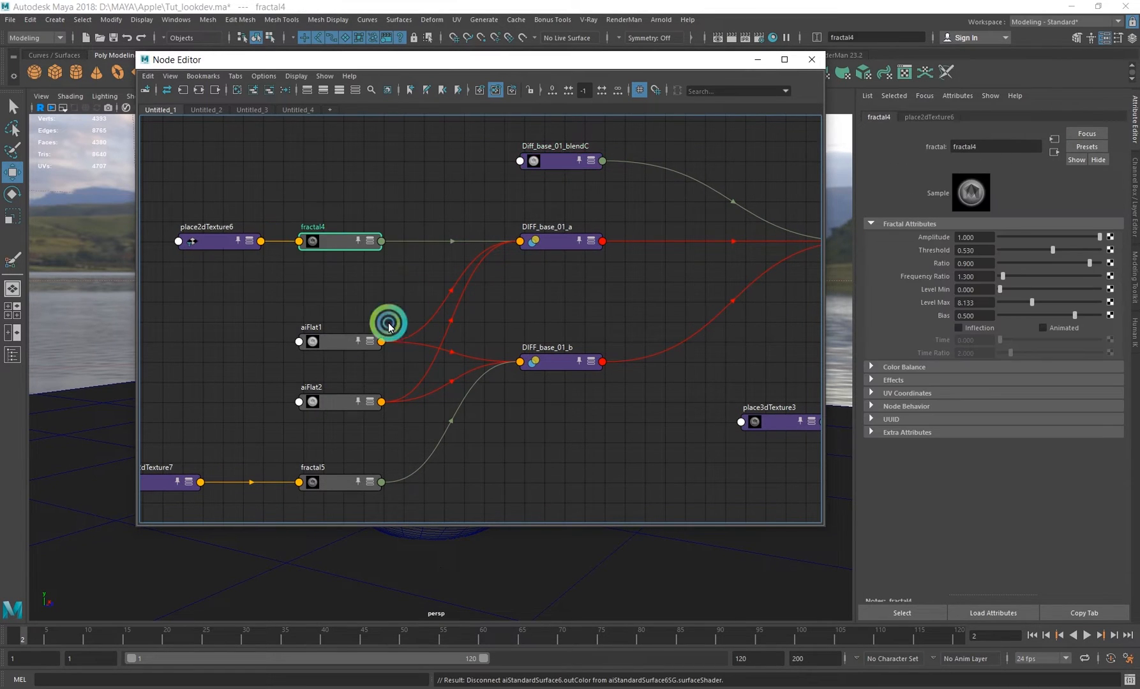
middle_click_drag(387, 325, 383, 251, "alt")
left_click(338, 272)
middle_click_drag(418, 332, 354, 240, "alt")
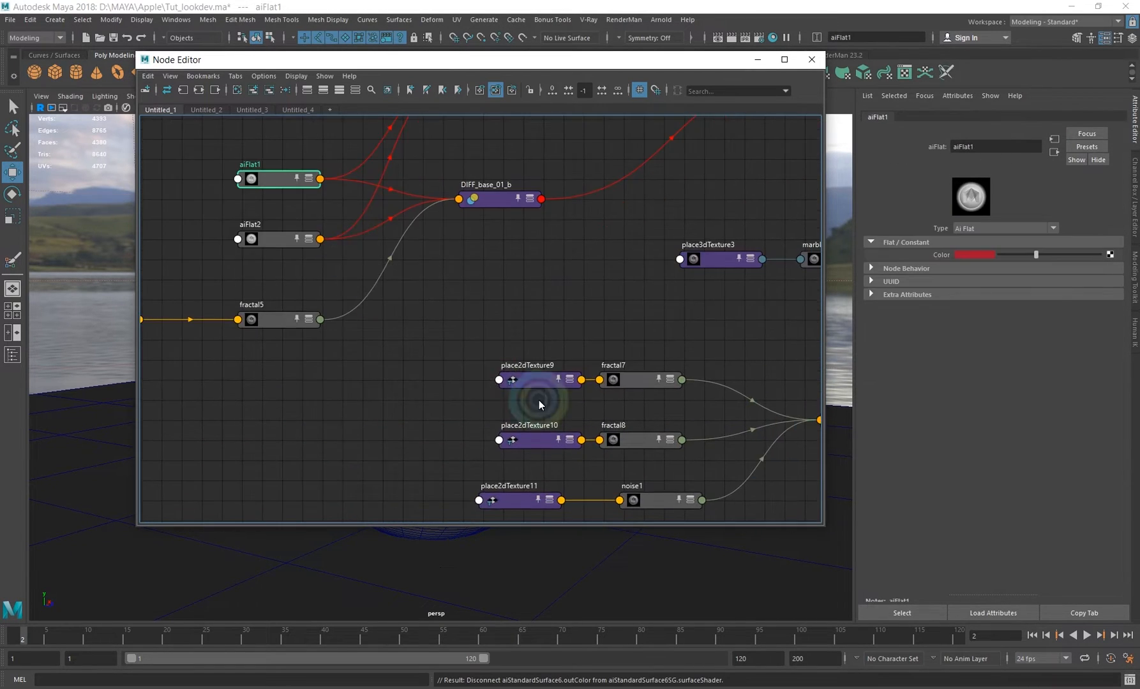
- Show the attributes of fractal7 and look over the fractal, noise and range nodes feeding aiLayerRgba1
left_click(637, 379)
middle_click_drag(651, 308, 512, 302, "alt")
scroll(561, 394, "down", 2)
middle_click_drag(493, 426, 452, 334, "alt")
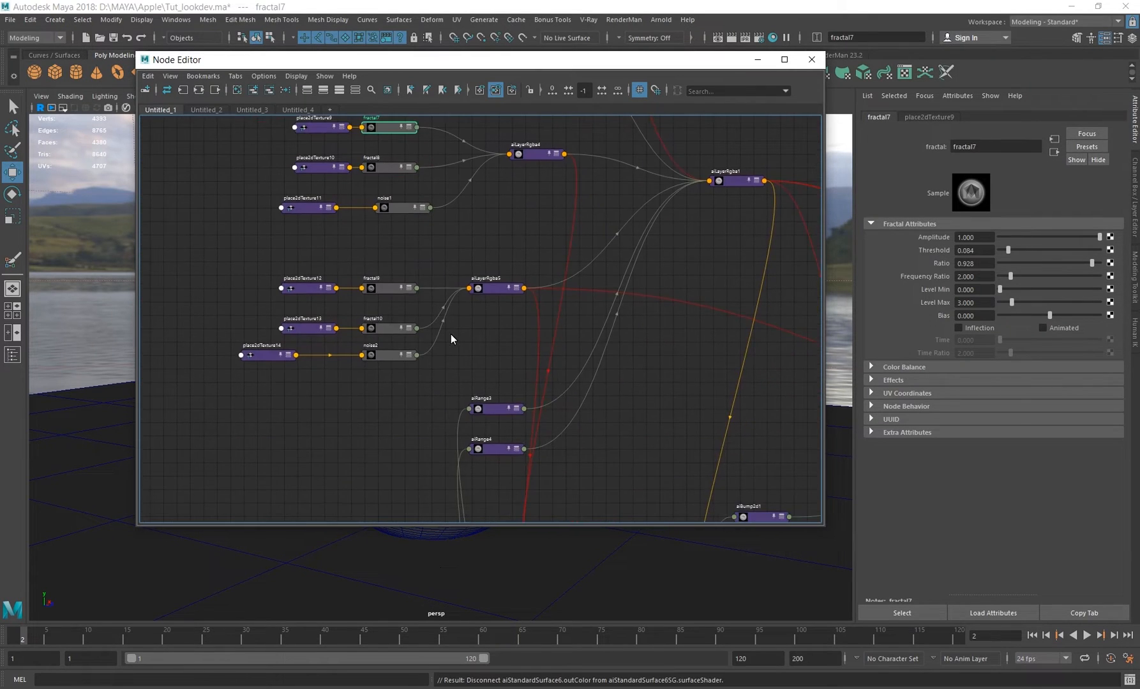
middle_click_drag(429, 418, 416, 310, "alt")
- Browse Maya's 2D Textures in the Node Editor's node creation list, including File and Noise, and hide the list again
left_click(145, 90)
left_click(174, 179)
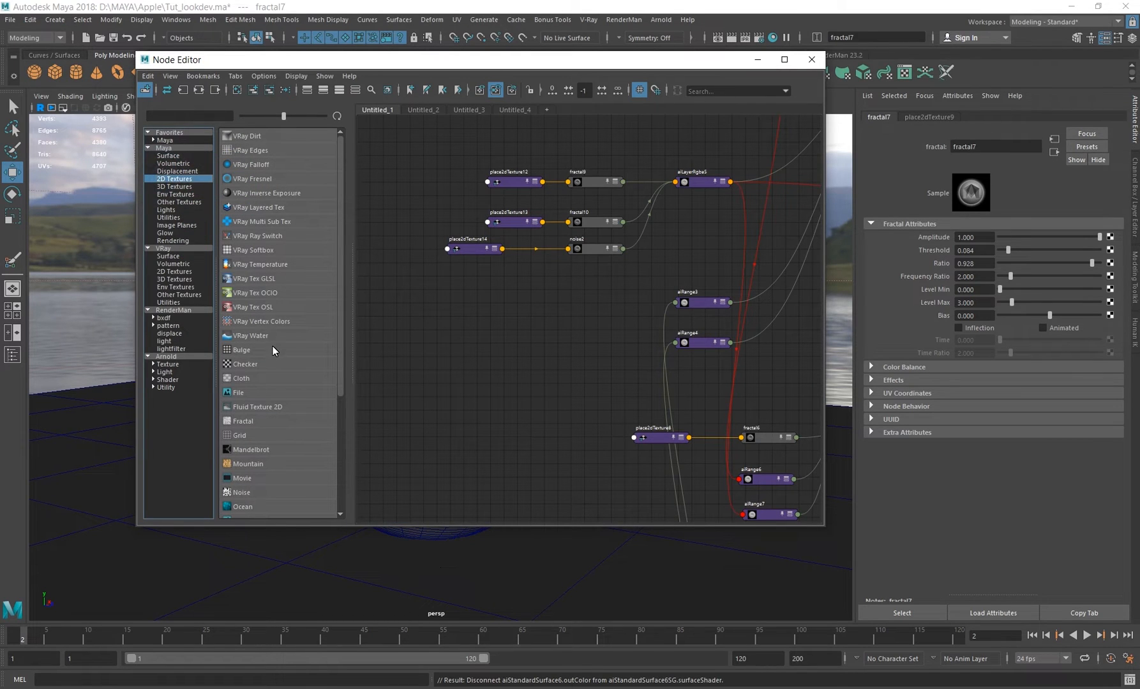
scroll(272, 346, "down", 3)
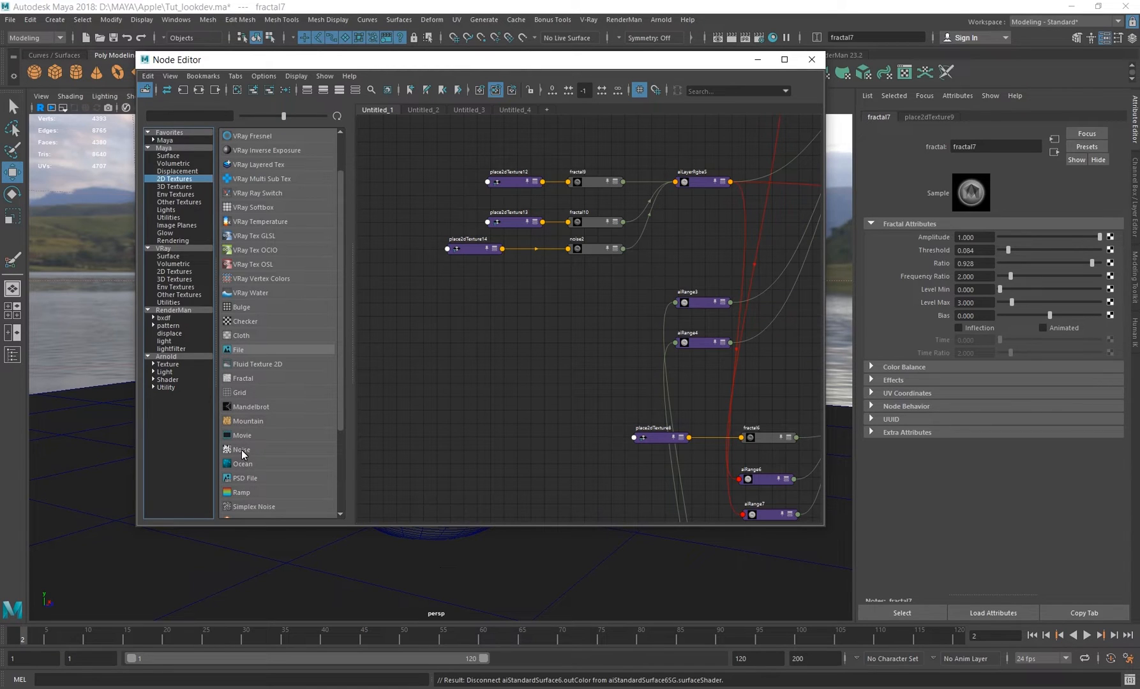
left_click(145, 89)
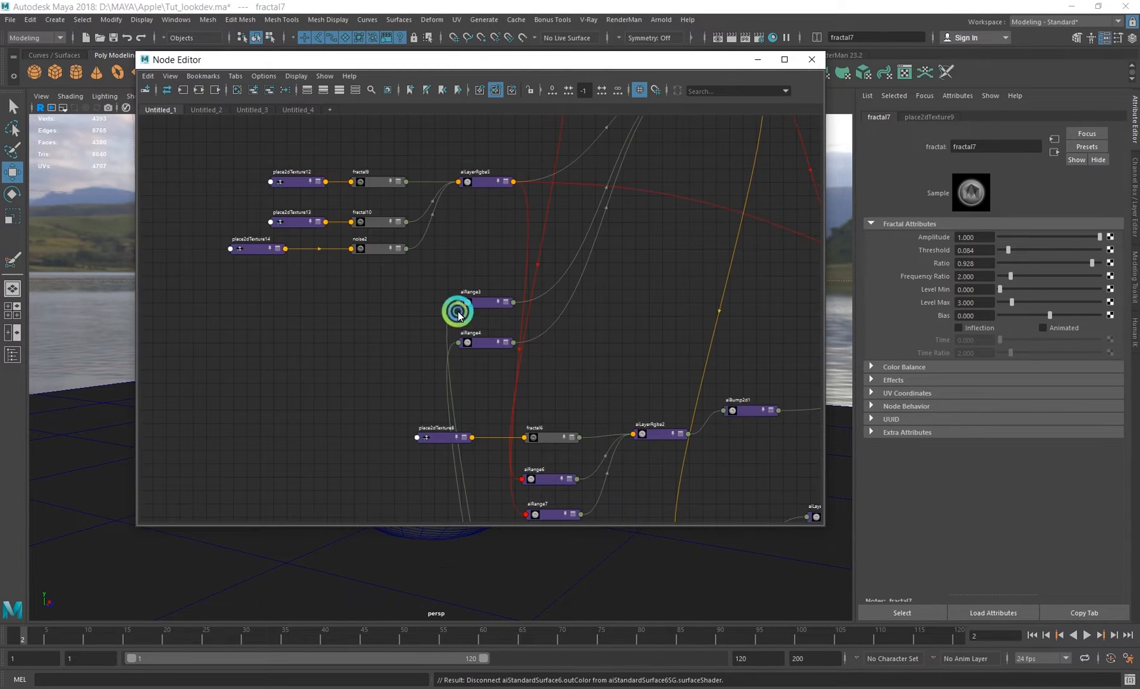
- Move the appleSG shading group node to just below the apple_MTL material node in the shading network
scroll(497, 365, "down", 6)
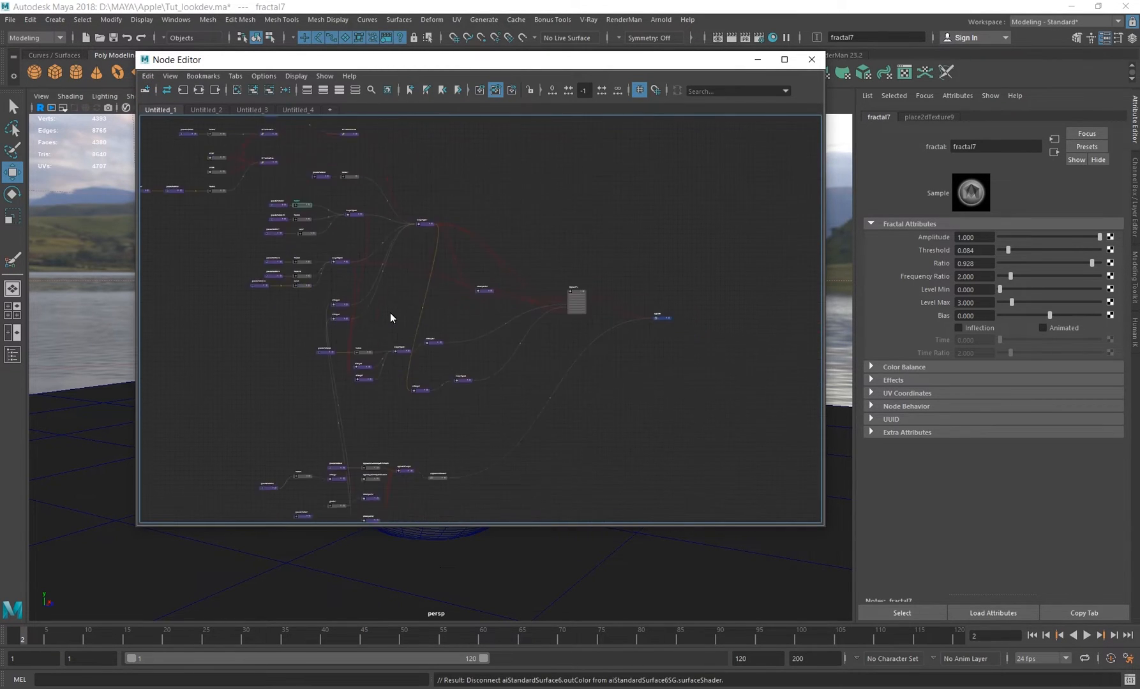
middle_click_drag(390, 313, 389, 306, "alt")
middle_click_drag(503, 448, 535, 327, "alt")
mouse_move(329, 335)
right_mouse_down("alt")
mouse_move(437, 358)
mouse_move(494, 399)
right_mouse_up("alt")
middle_click_drag(494, 398, 494, 269, "alt")
left_click(675, 201)
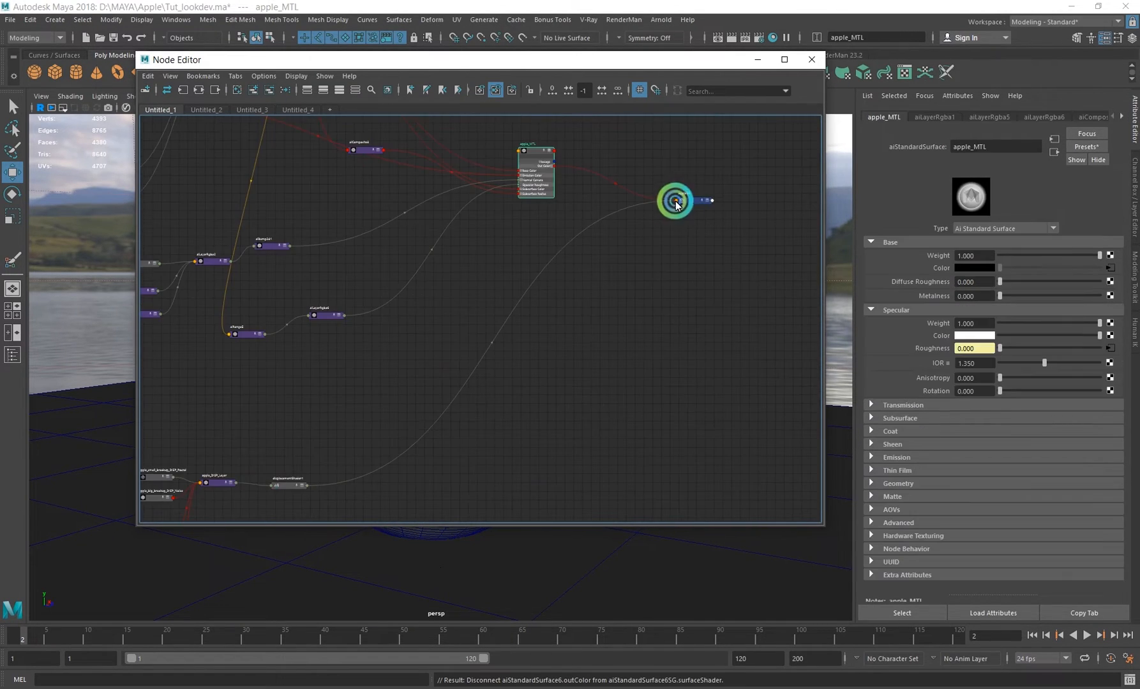
left_click_drag(676, 204, 588, 289)
left_click(623, 319)
- Inspect the surface and displacement material assignments of the appleSG shading group
left_click(544, 169)
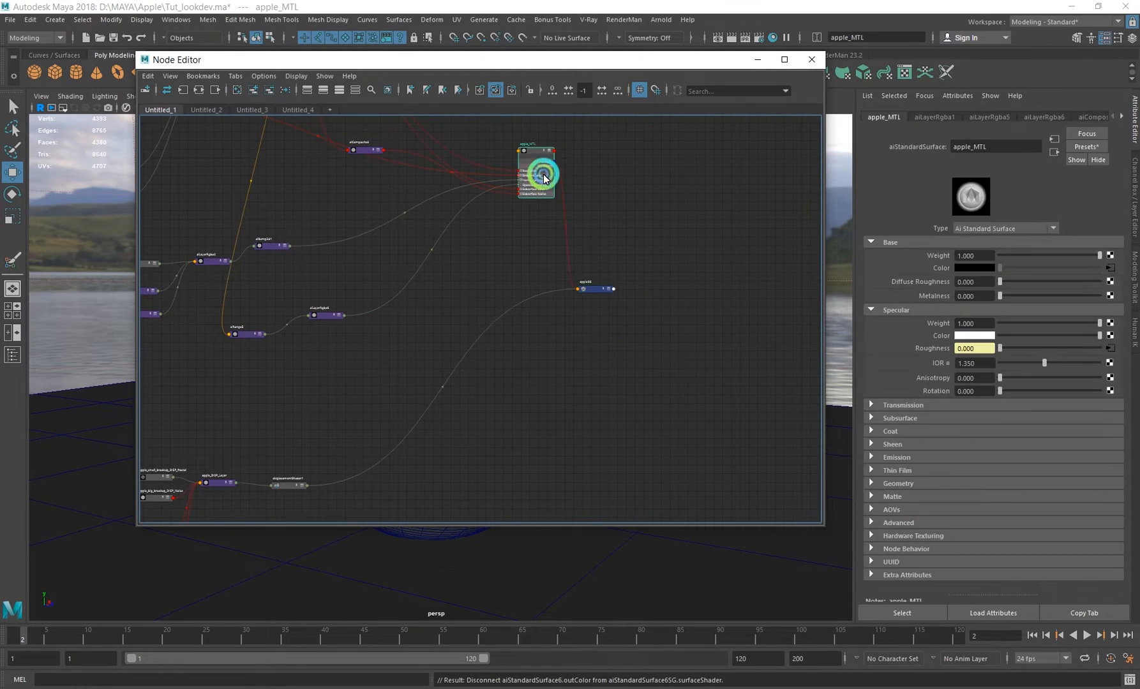
left_click(593, 290)
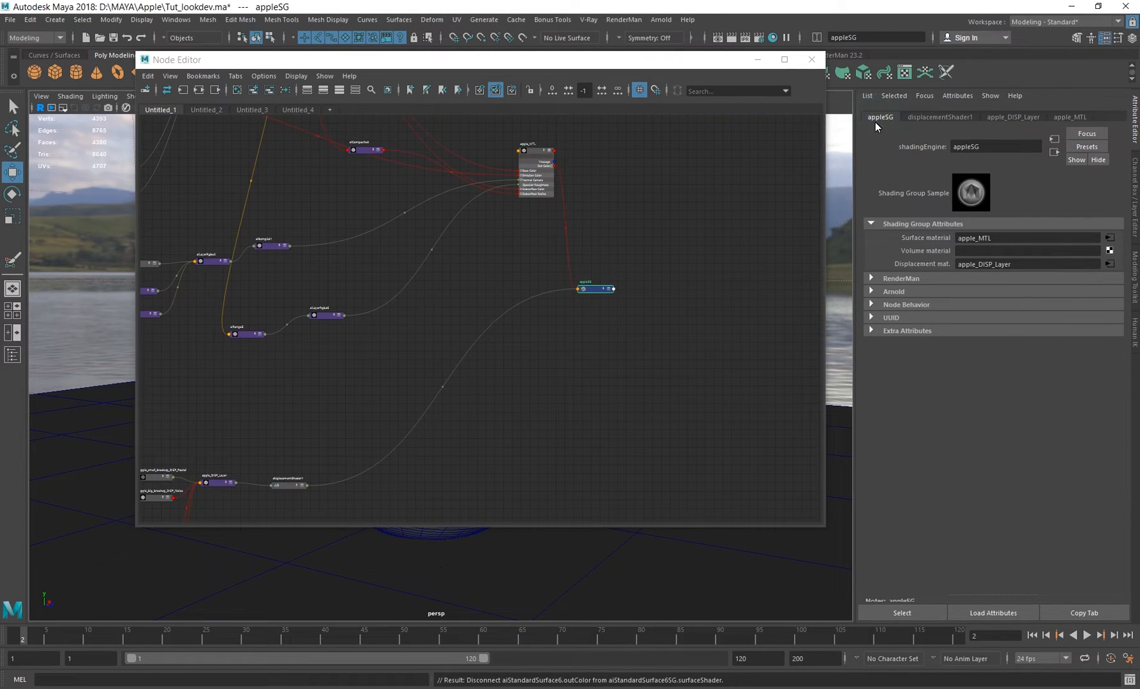
left_click(614, 287)
left_click_drag(512, 61, 568, 96)
left_click(719, 315)
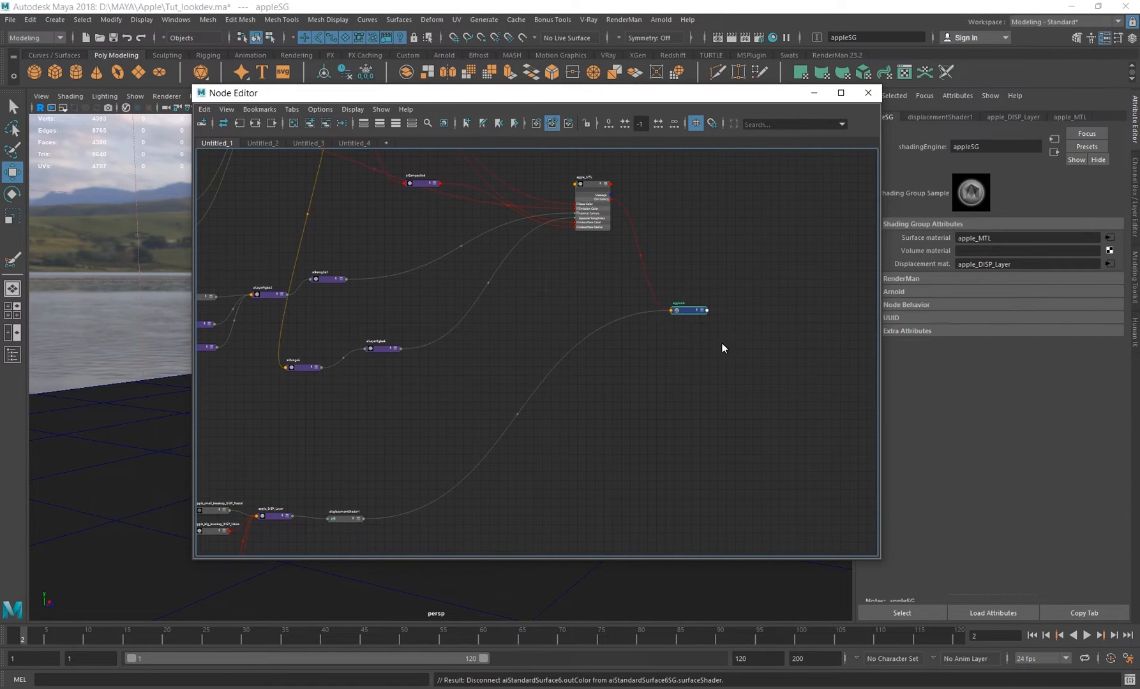
middle_click_drag(720, 354, 685, 340, "alt")
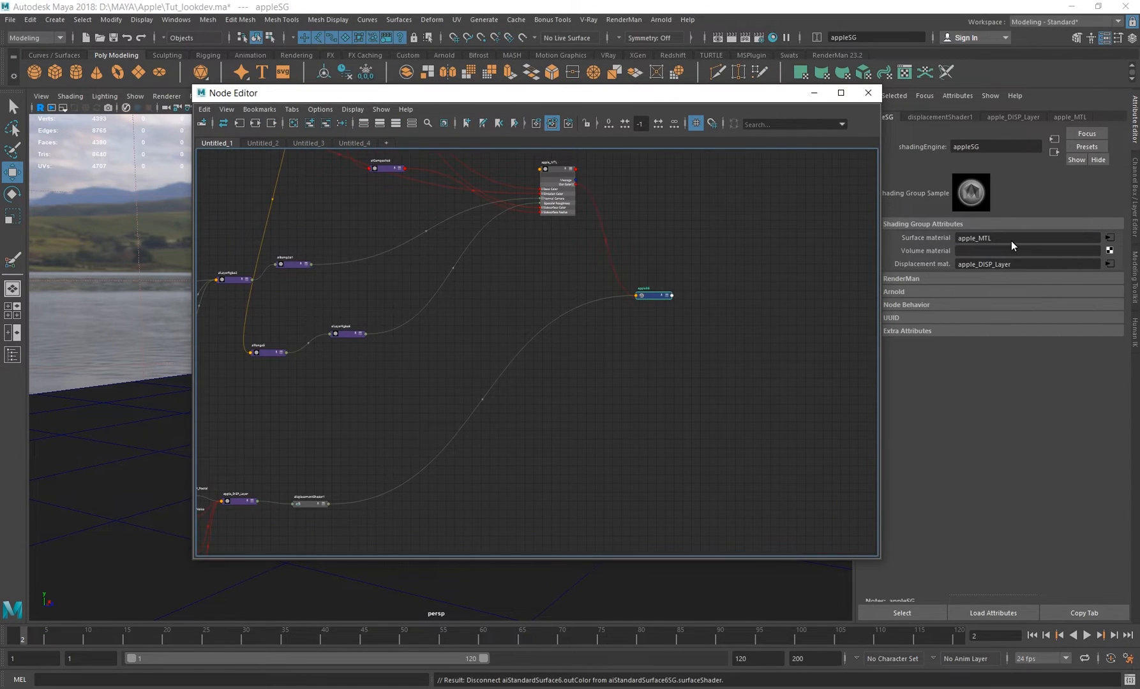
left_click_drag(1011, 240, 898, 229)
left_click_drag(1024, 264, 766, 318)
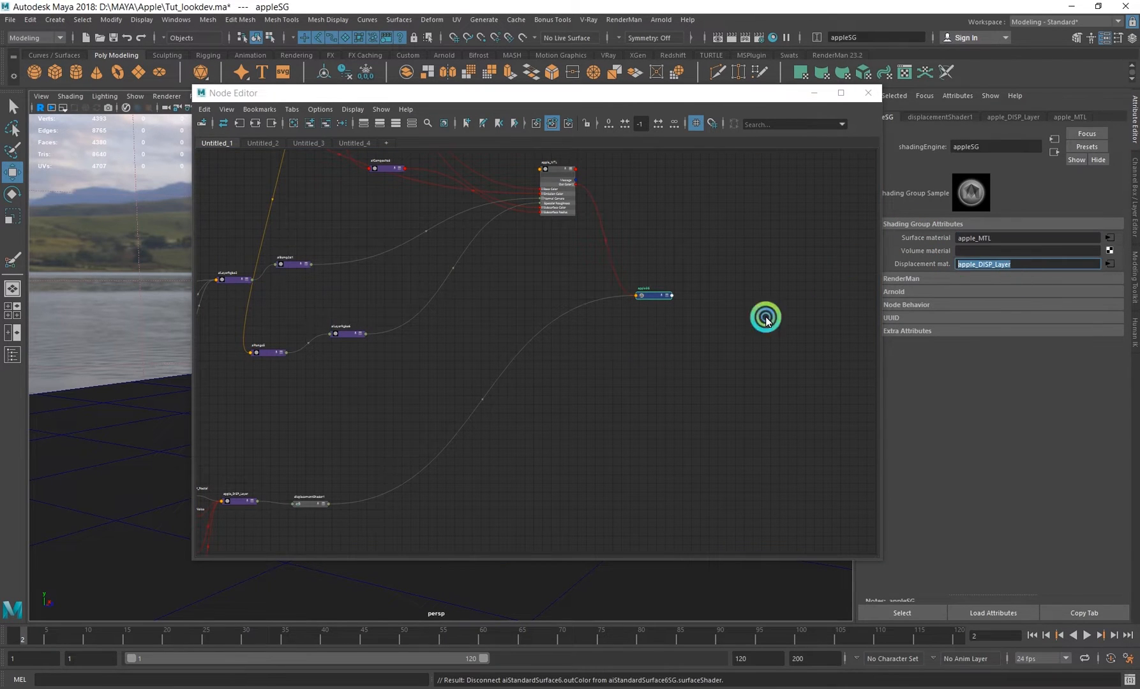
- Inspect the scale of displacementShader1 and the nodes feeding into apple_DISP_Layer
scroll(539, 389, "up", 5)
left_click(472, 355)
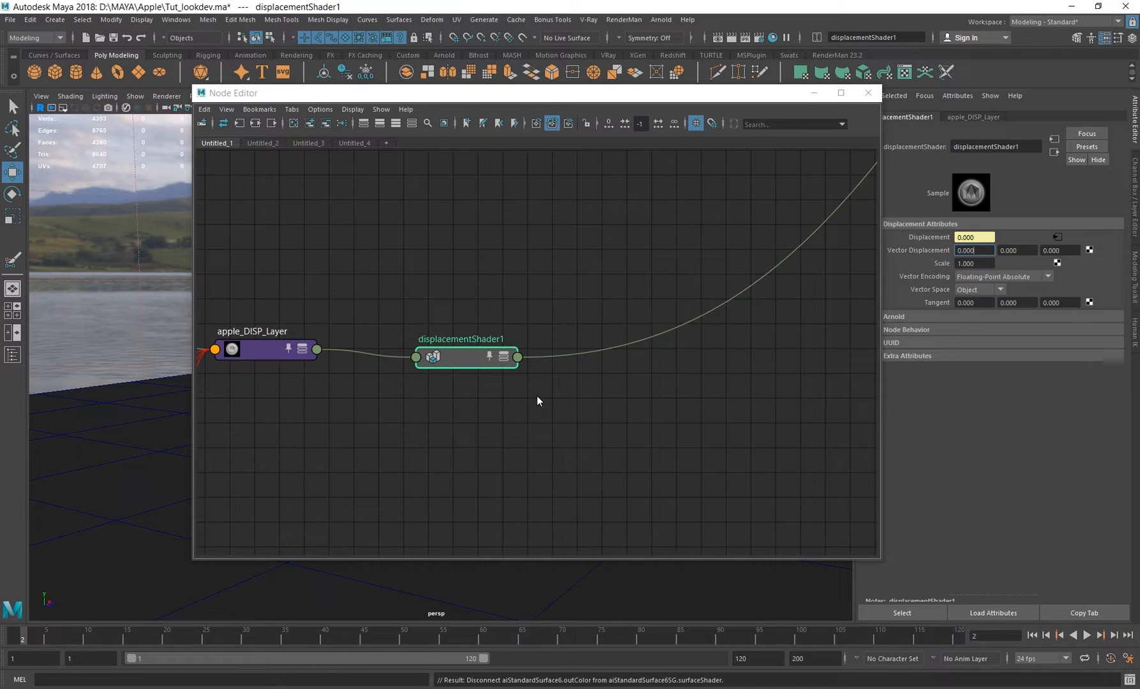
left_click_drag(988, 264, 901, 270)
middle_click_drag(427, 361, 707, 344, "alt")
right_click_drag(536, 383, 442, 371, "alt")
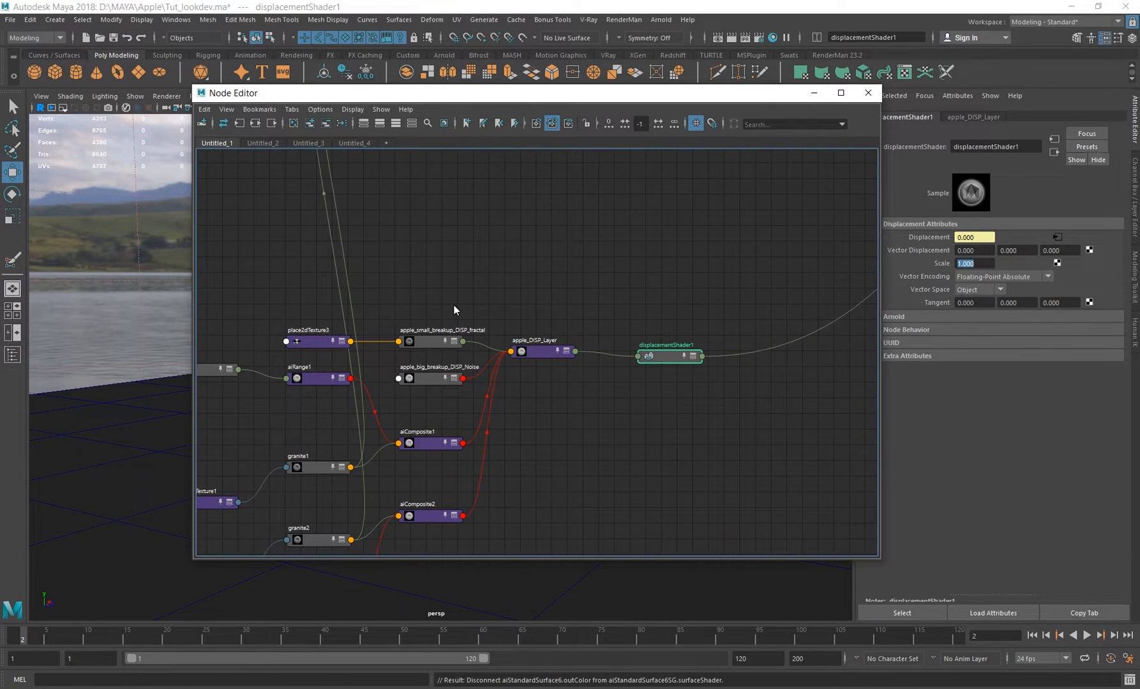
- Move the Node Editor aside and view the apple mesh in the perspective viewport
left_click_drag(477, 97, 752, 265)
left_click_drag(547, 263, 733, 262)
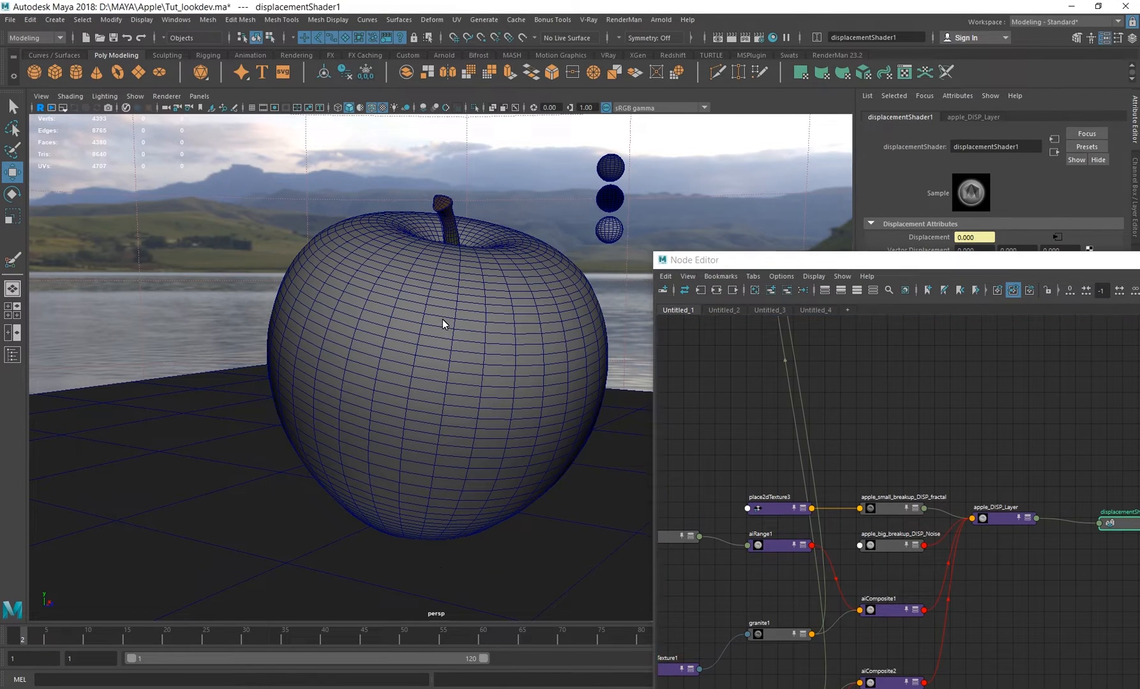
left_click_drag(443, 319, 431, 355, "alt")
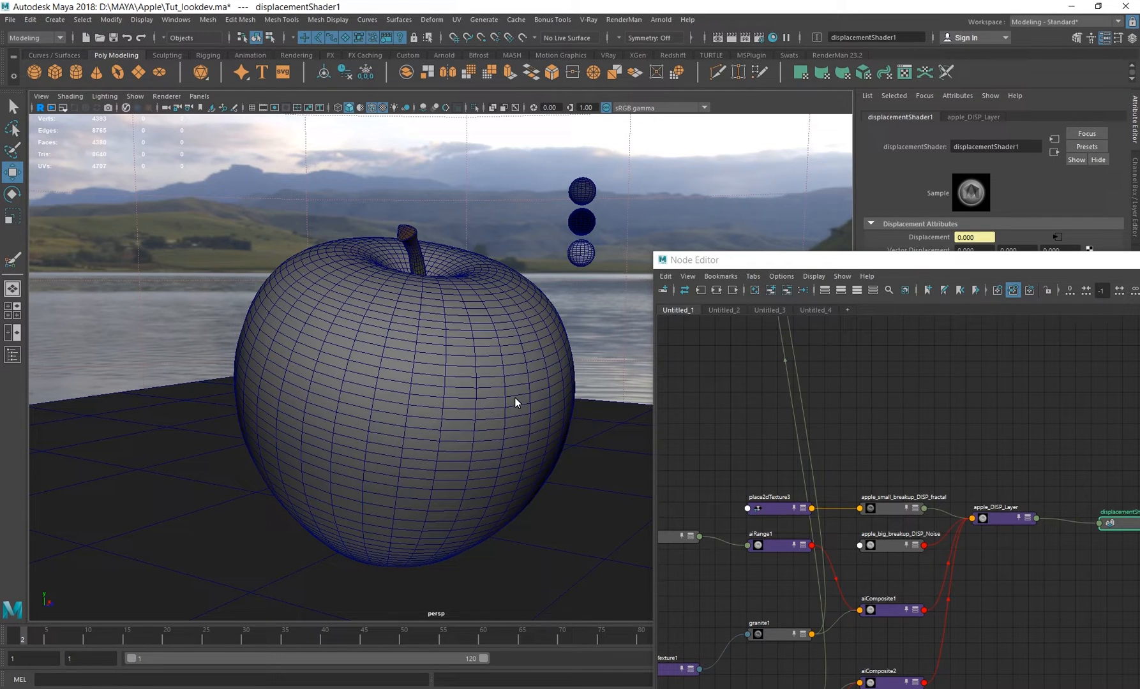
- Switch to File Explorer and examine the skin and highlight detail in the apple photos of the Ref folder
key("alt+Tab")
double_click(654, 263)
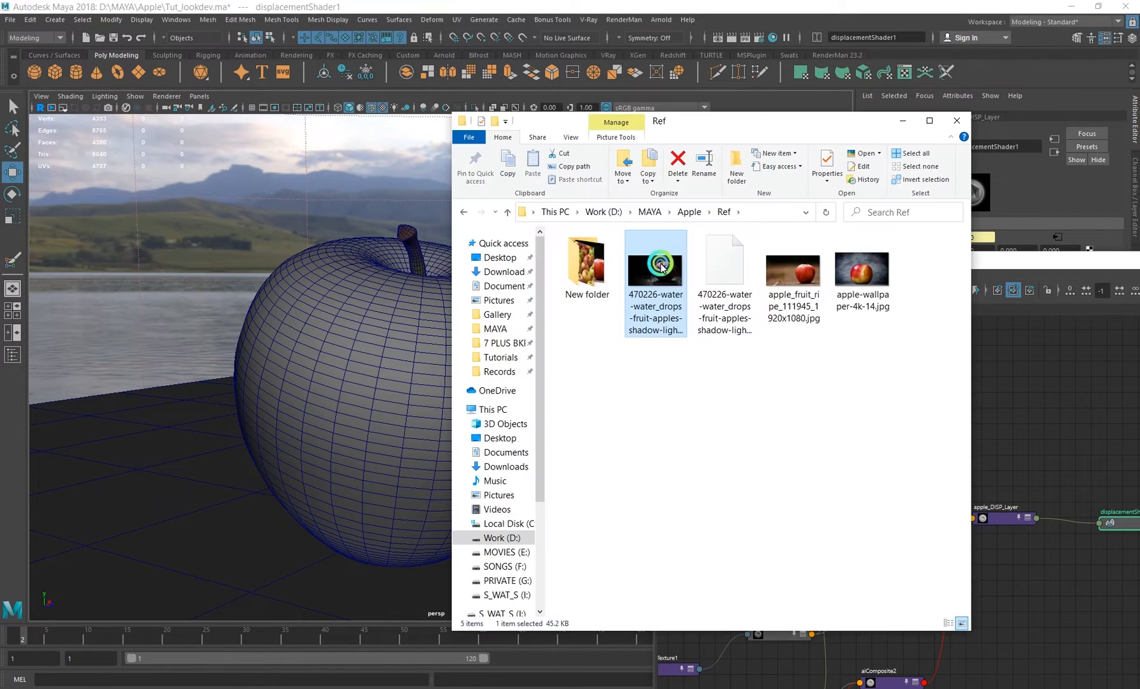
key("Right")
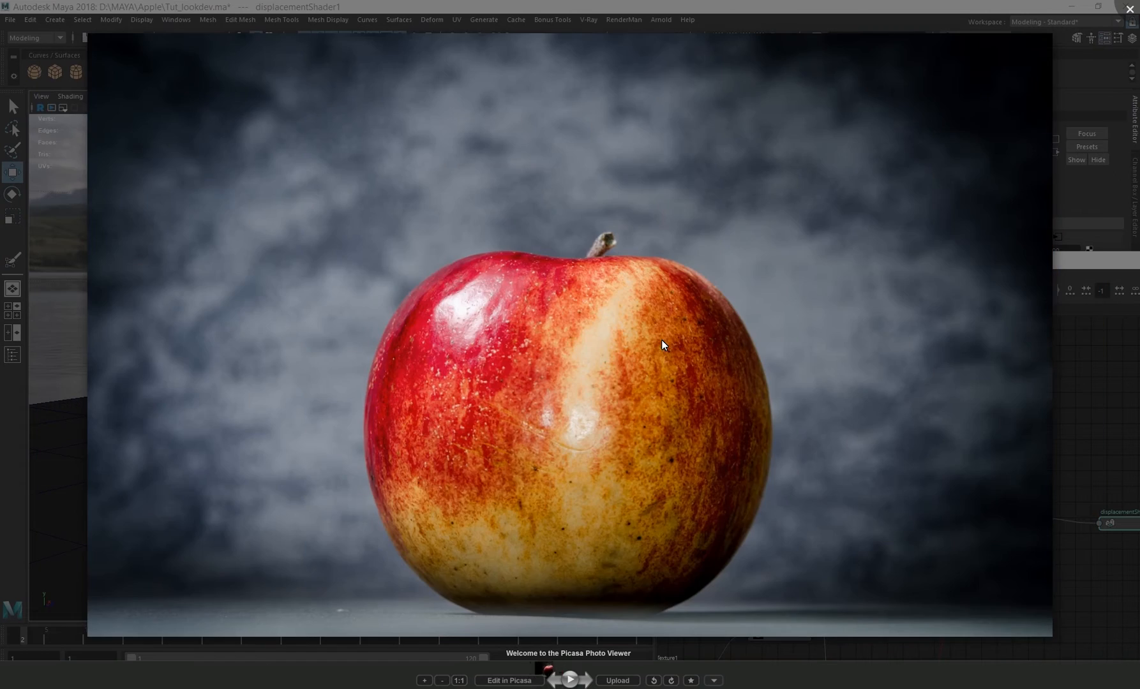
key("Right")
scroll(710, 335, "up", 3)
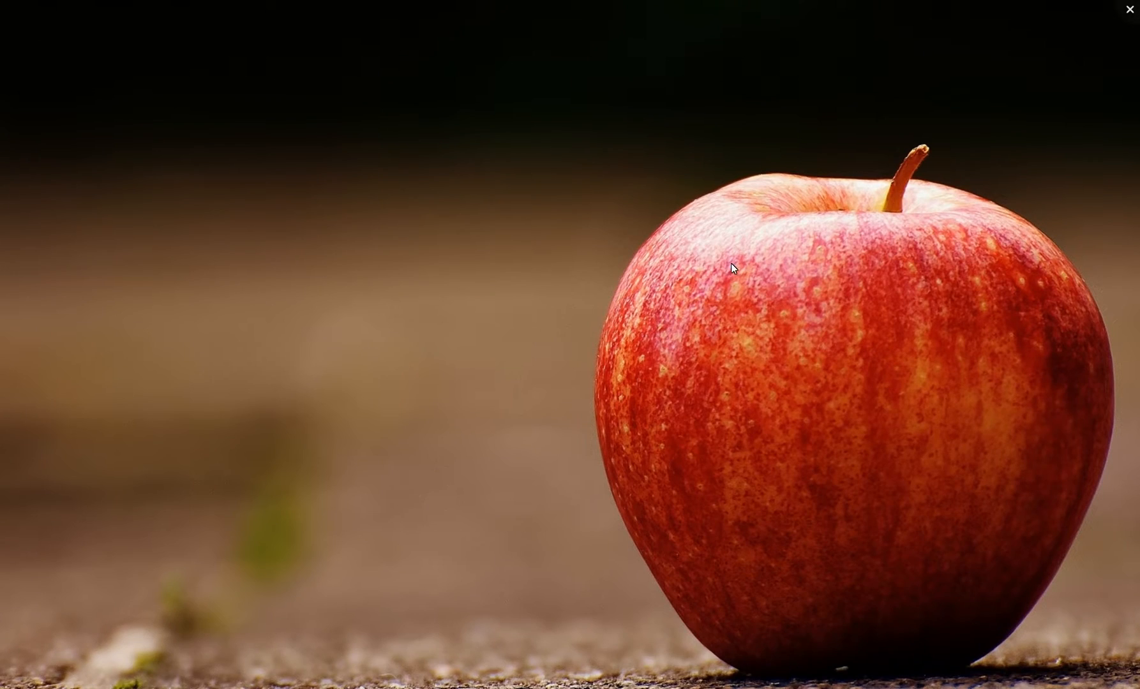
key("Right")
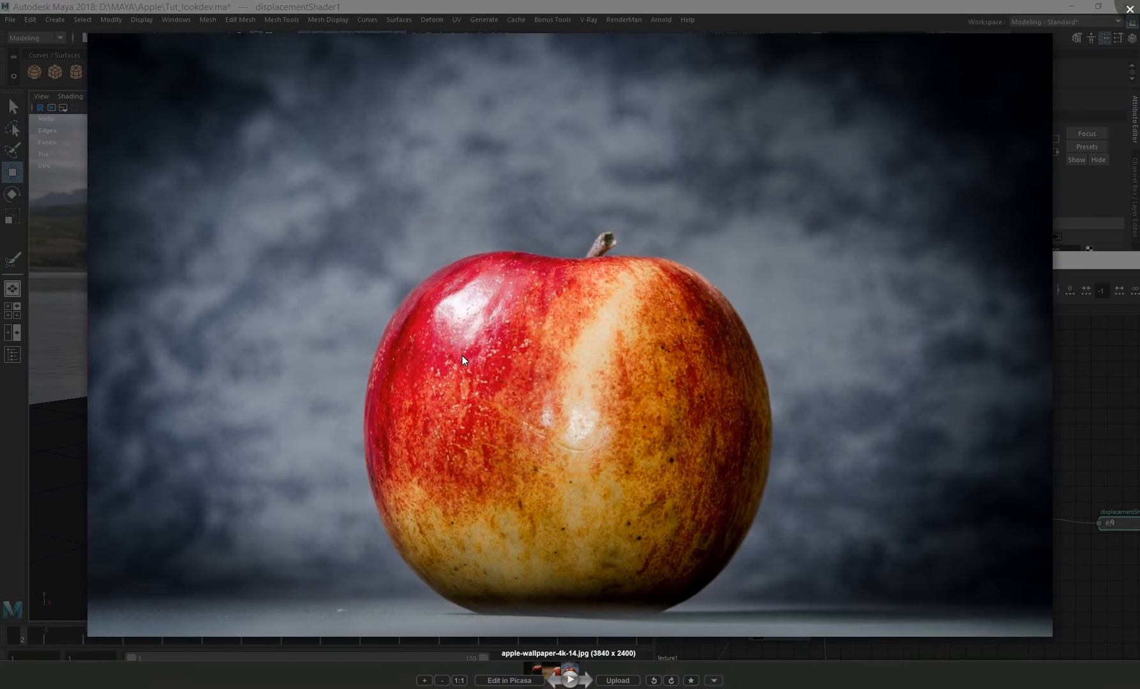
scroll(444, 333, "up", 2)
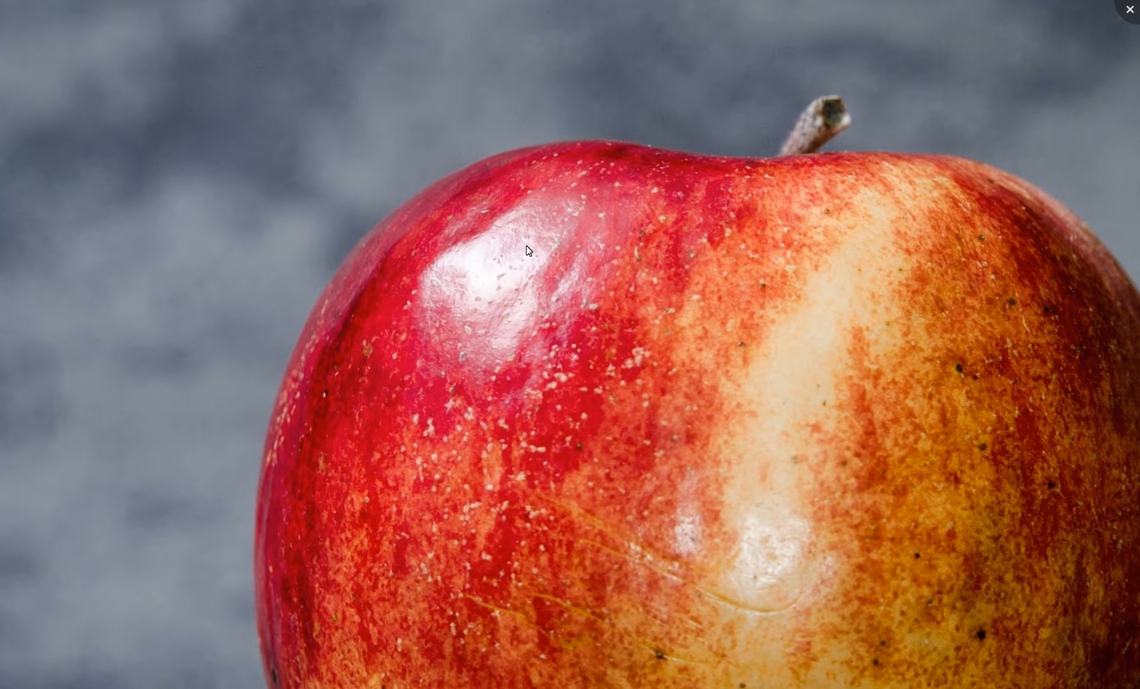
scroll(513, 295, "up", 3)
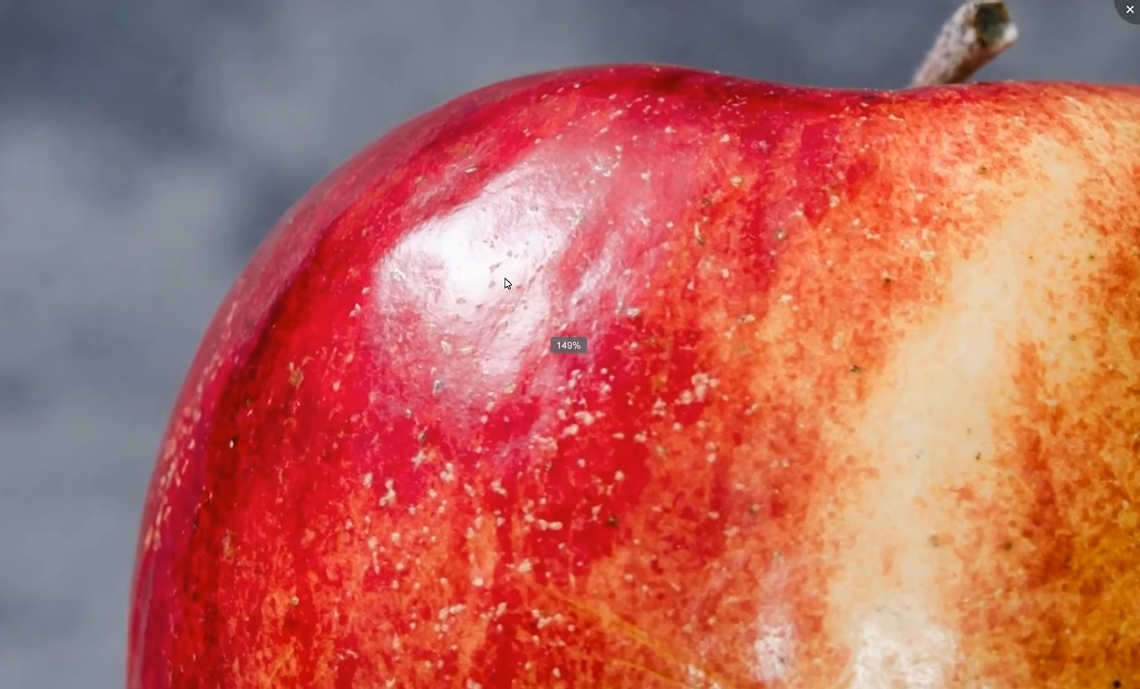
scroll(465, 310, "down", 3)
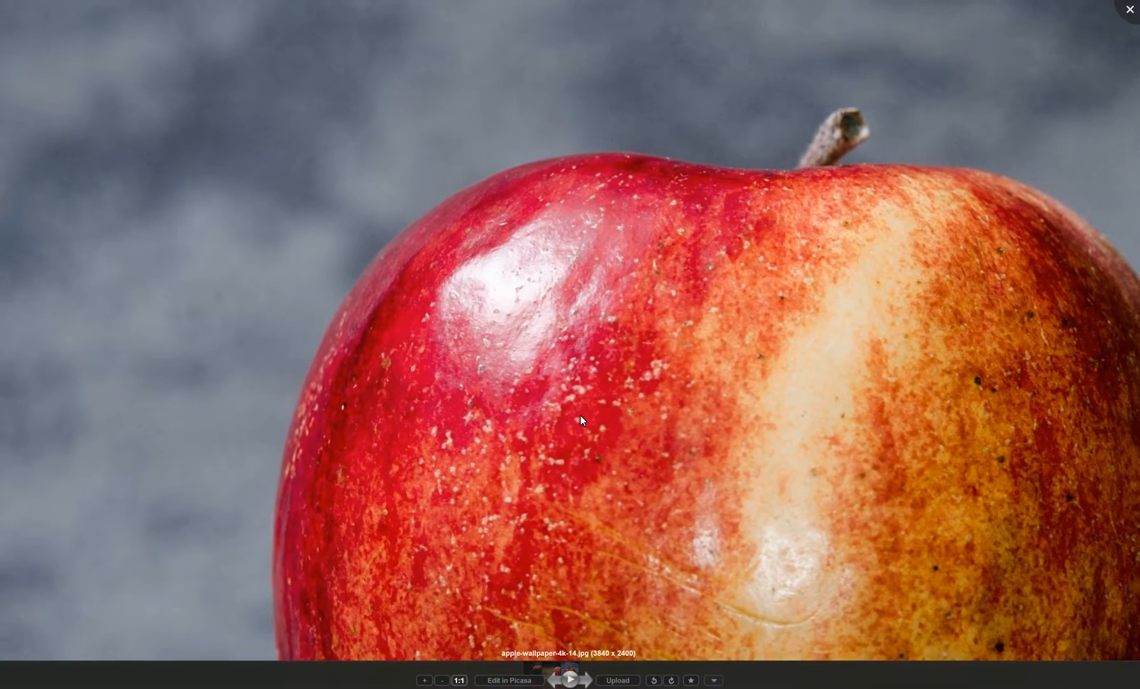
key("Left")
key("Left")
left_click(838, 402)
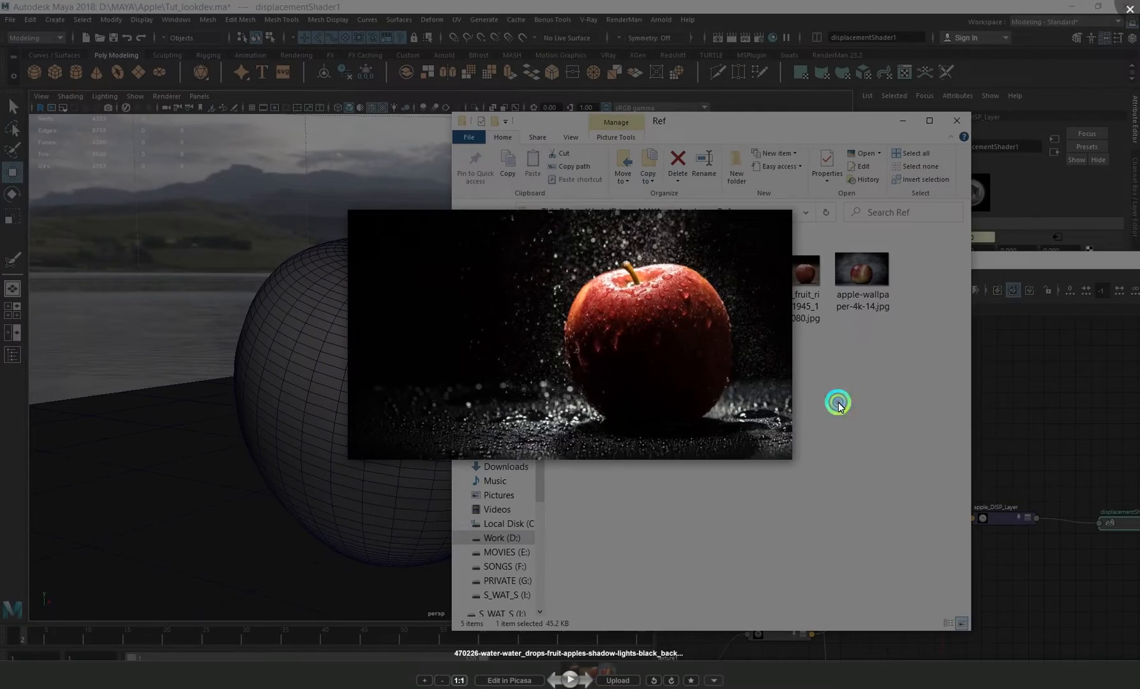
- Open the New folder inside Ref and examine the surface detail in its apple reference photos up close
double_click(589, 258)
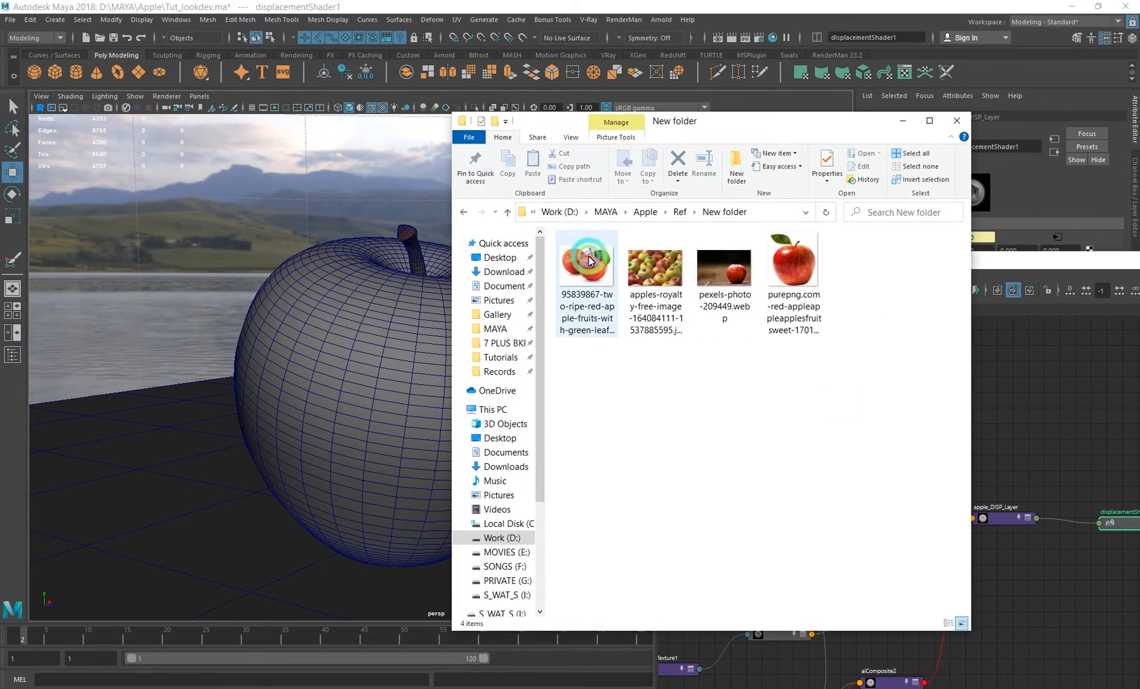
double_click(586, 258)
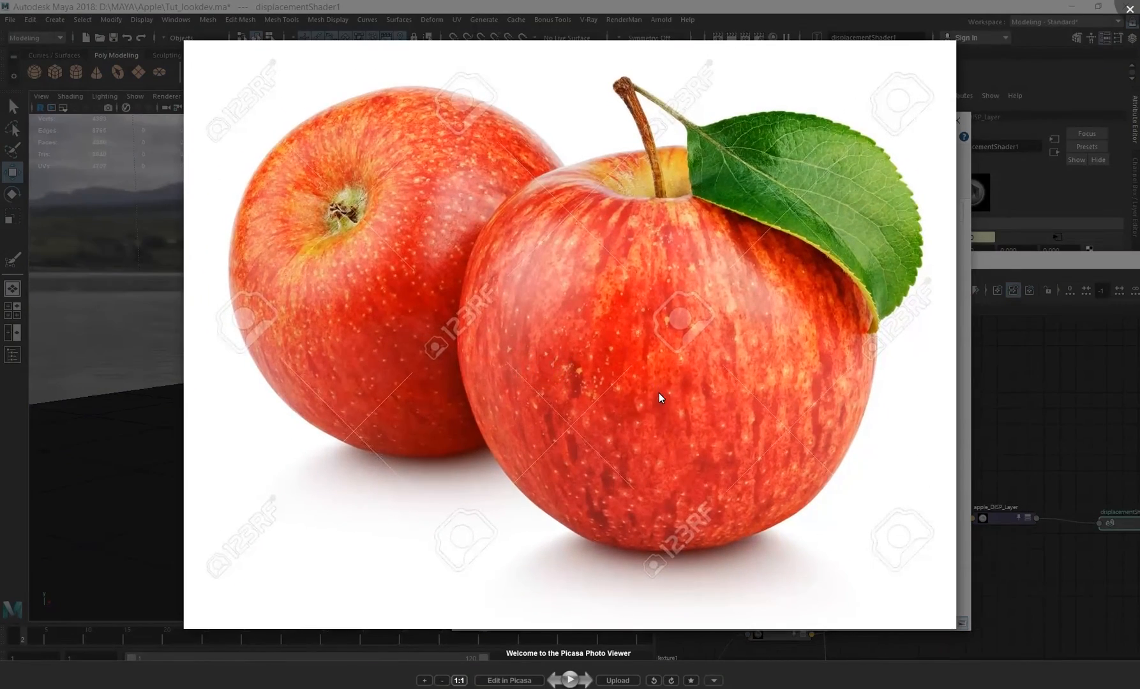
key("Right")
scroll(507, 263, "up", 1)
scroll(507, 263, "up", 3)
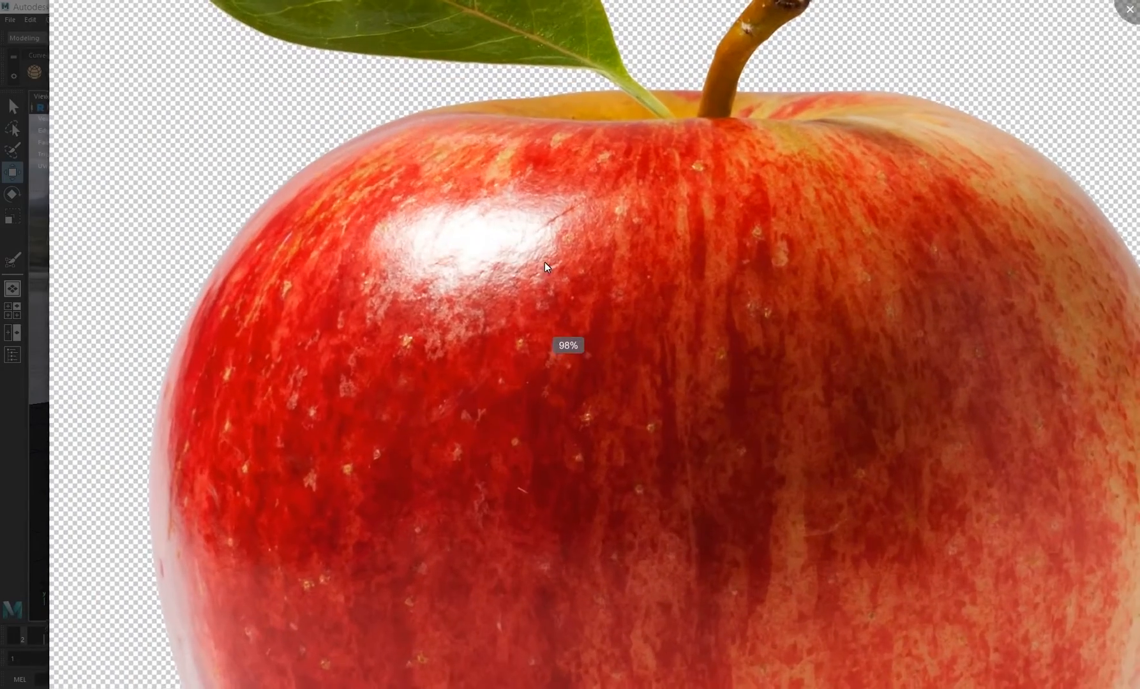
key("Right")
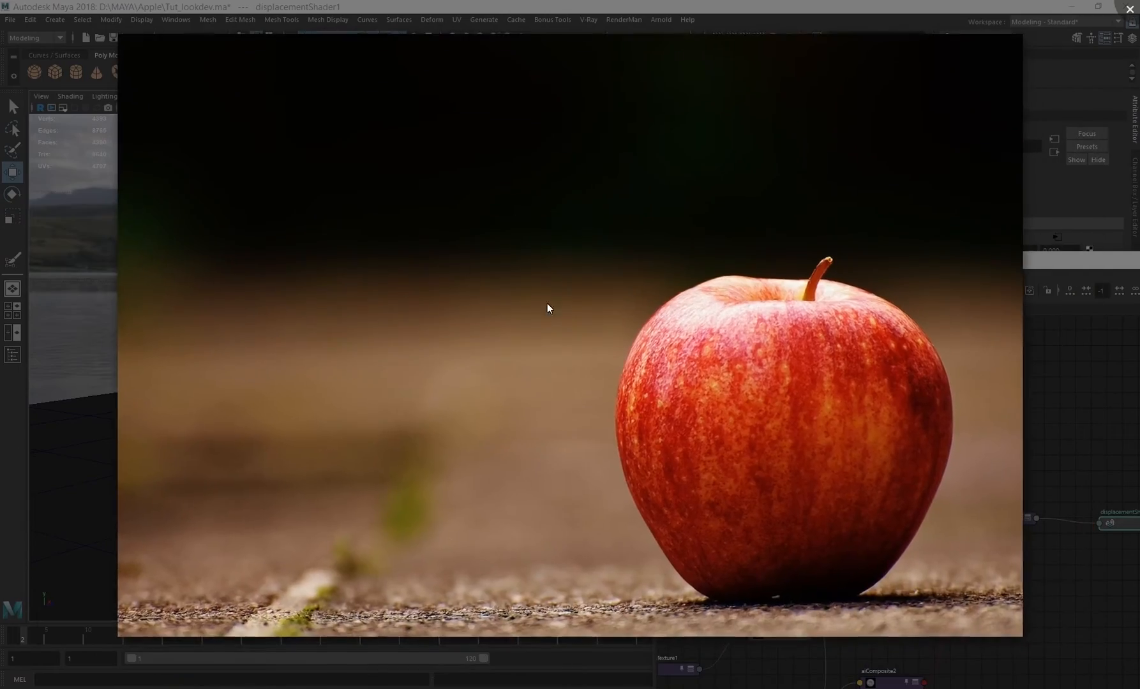
scroll(565, 310, "down", 1)
key("Right")
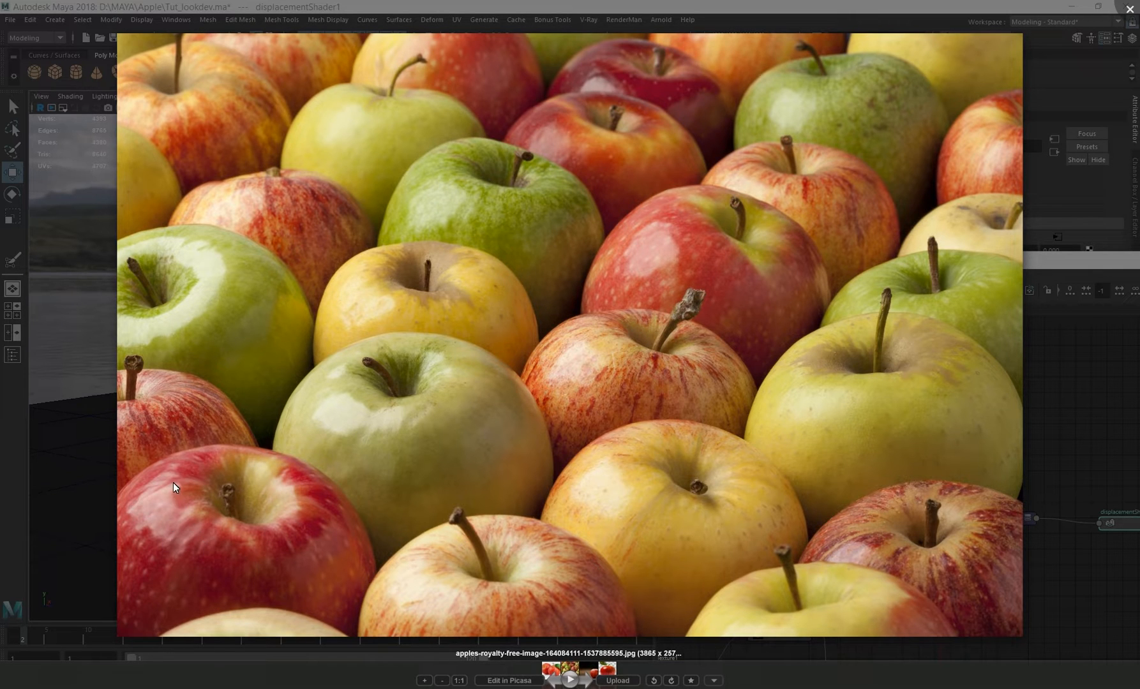
scroll(182, 552, "up", 3)
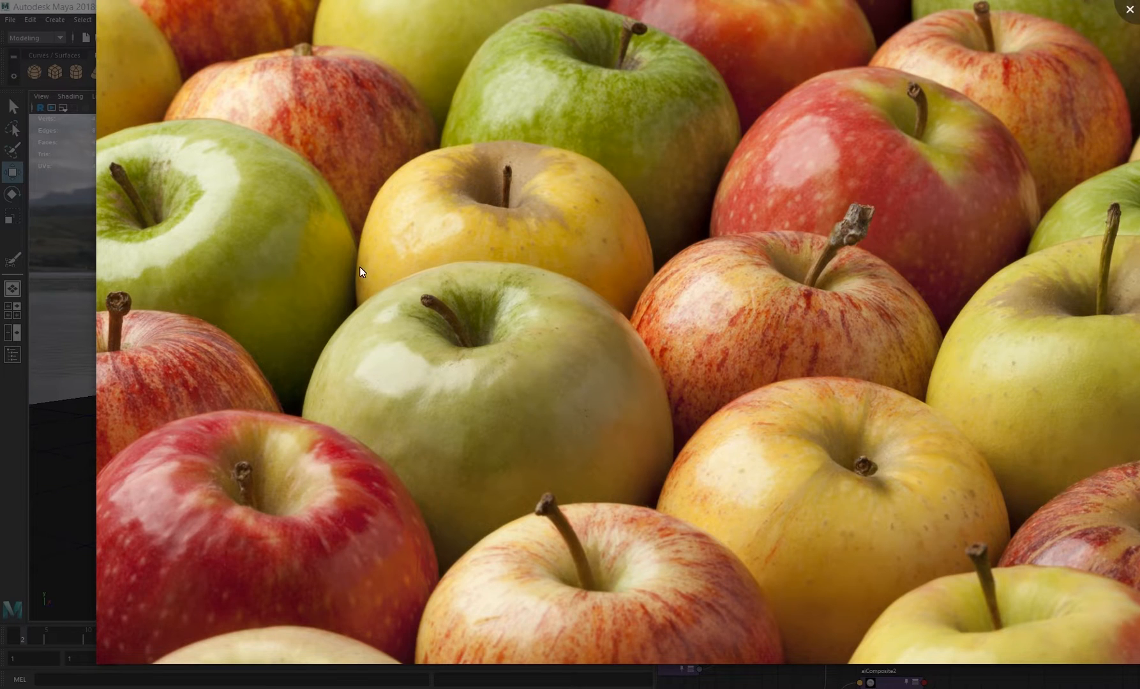
key("Escape")
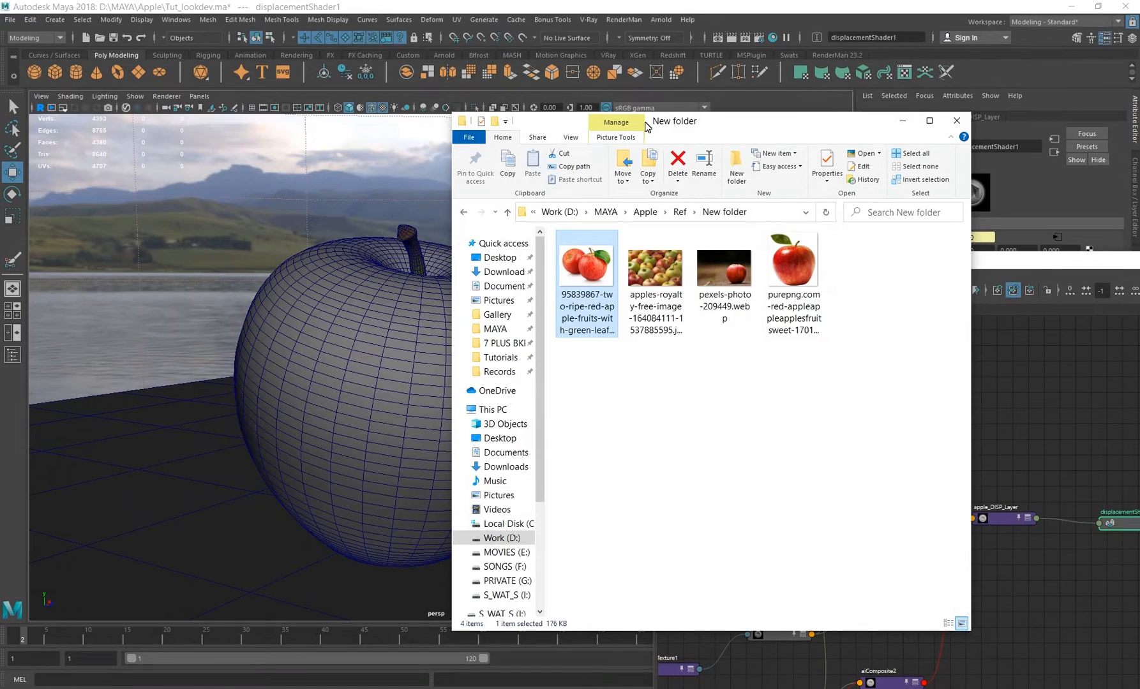
- Examine the highlight and surface breakup in the purepng red apple image up close
left_click_drag(711, 121, 663, 114)
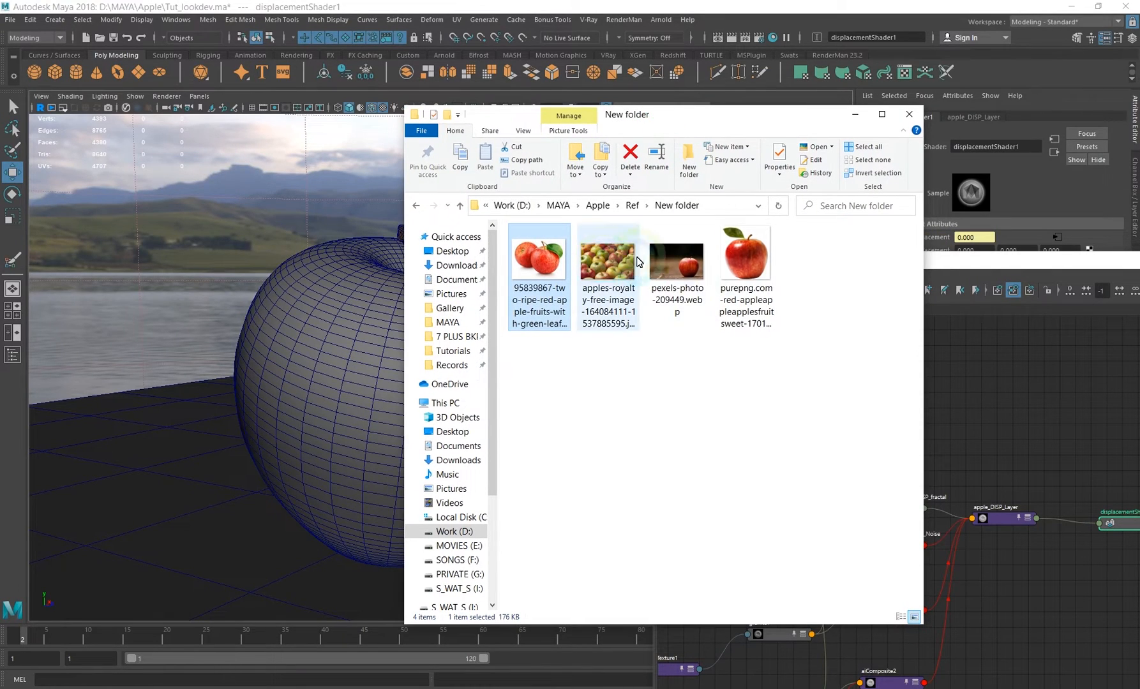
double_click(748, 258)
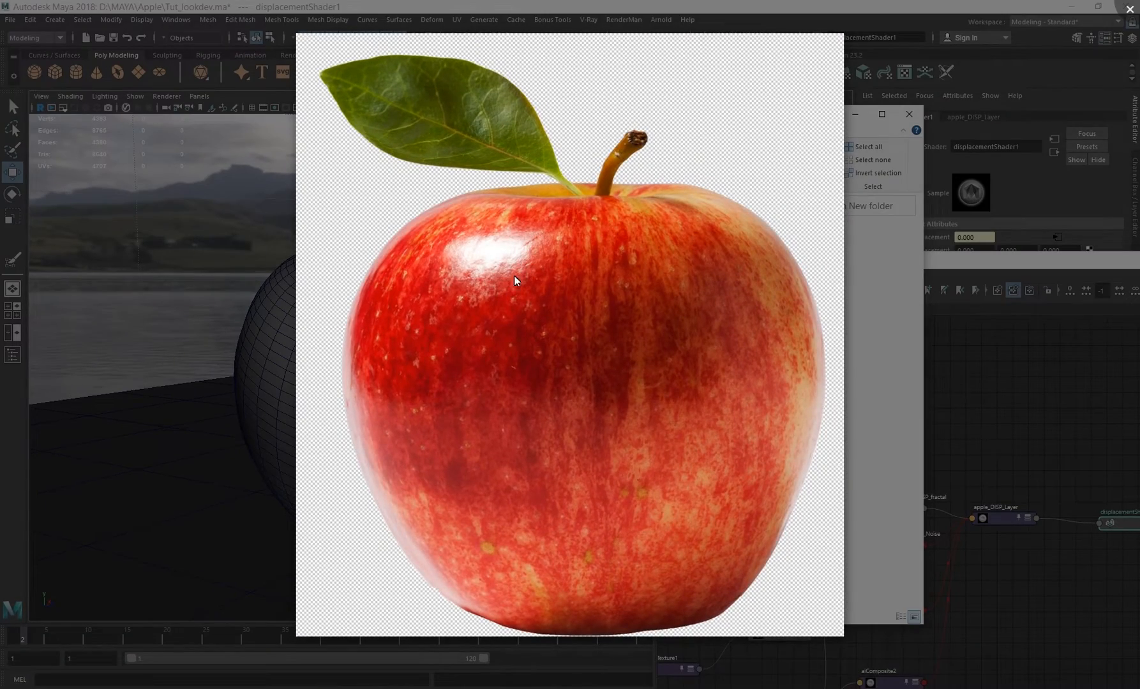
scroll(577, 340, "up", 4)
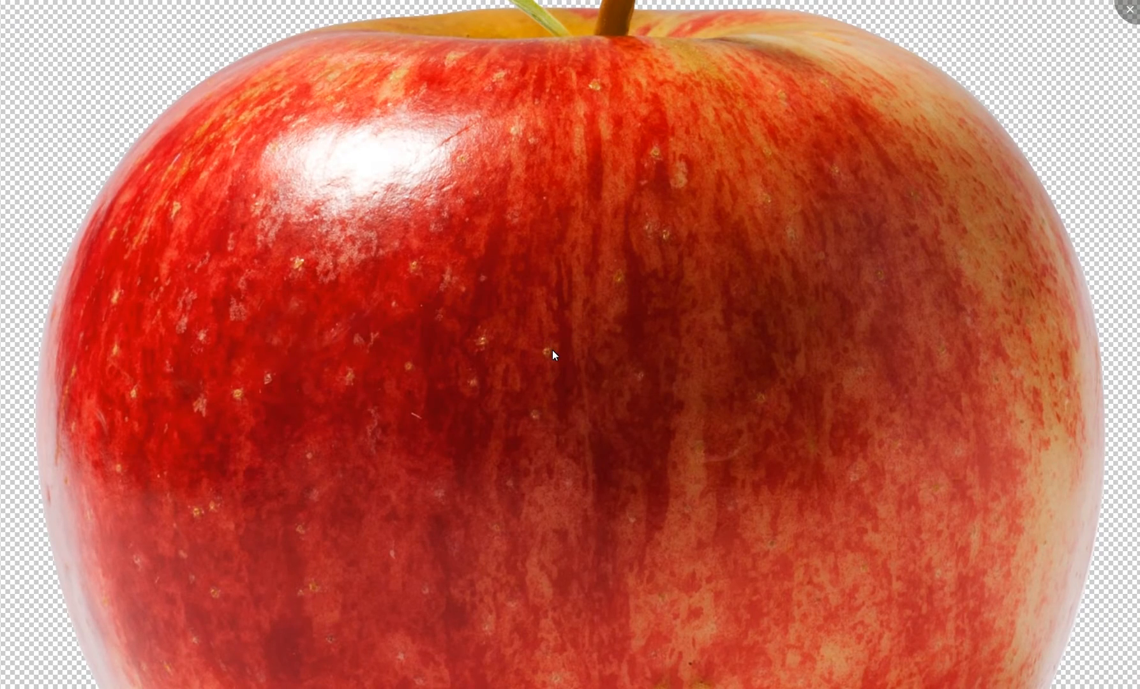
key("Escape")
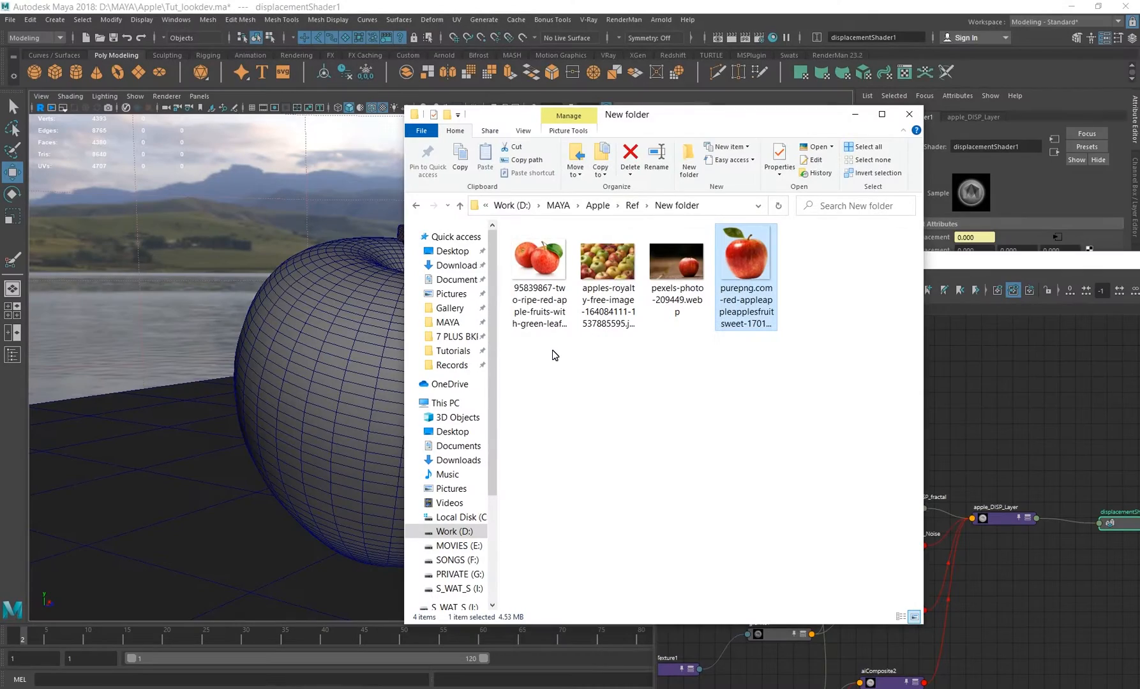
- Switch back to Maya, select the apple mesh and render it in the Arnold RenderView with the Basic shading mode
left_click(571, 6)
left_click_drag(903, 262, 825, 167)
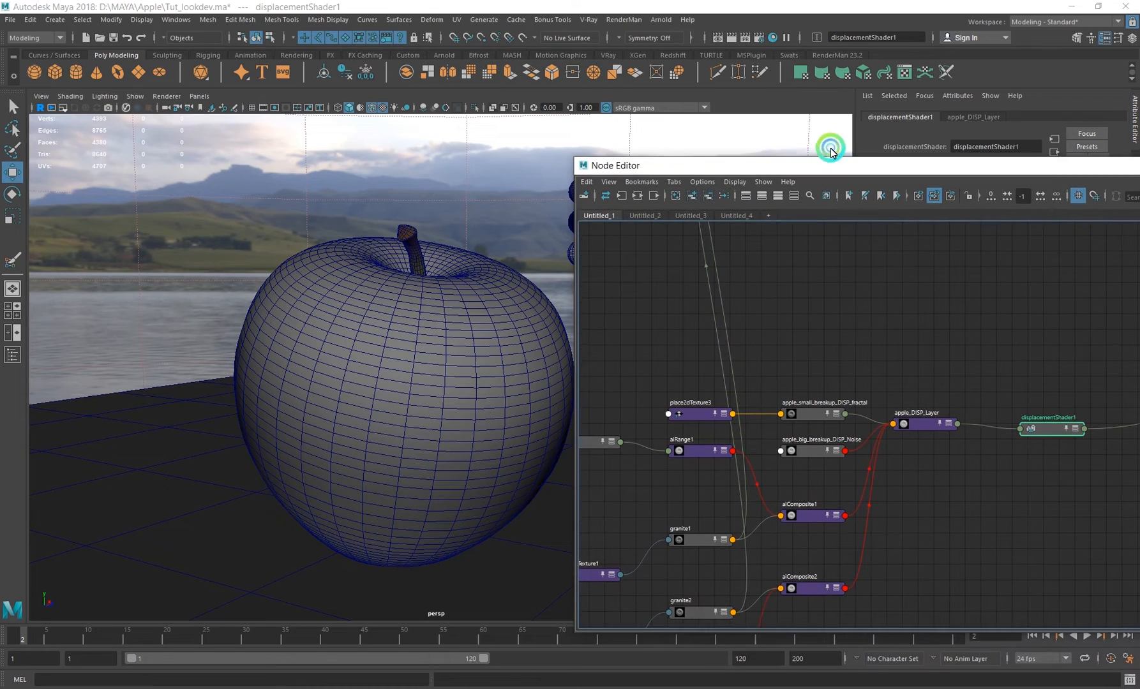
left_click(454, 363)
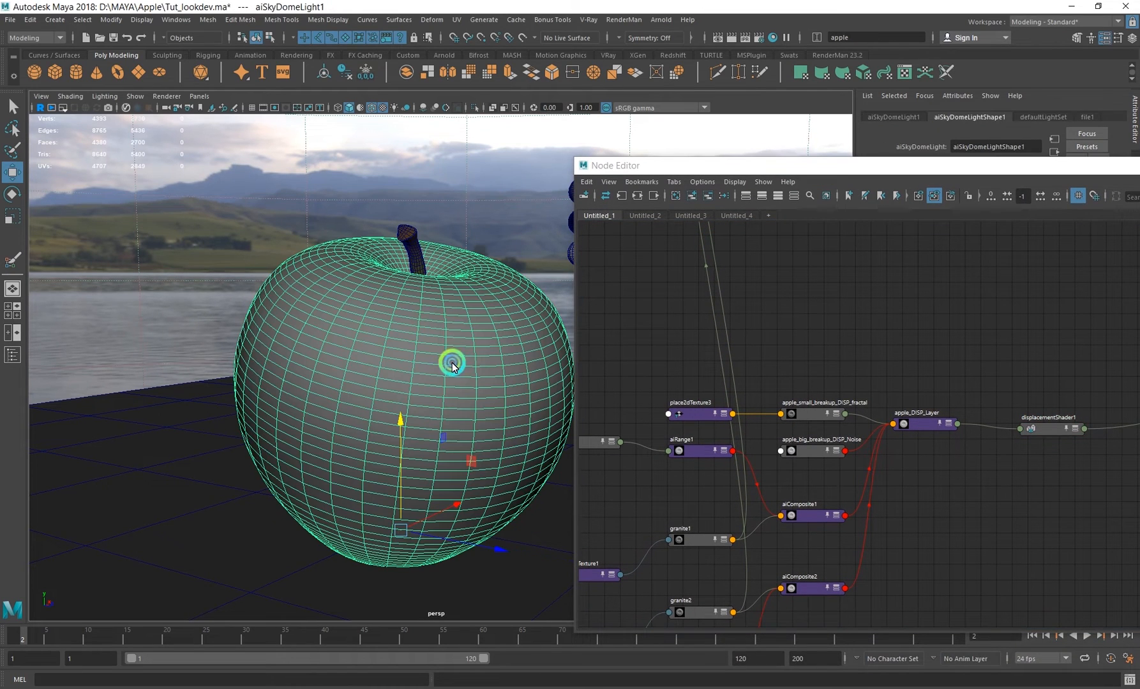
left_click(661, 19)
left_click(677, 32)
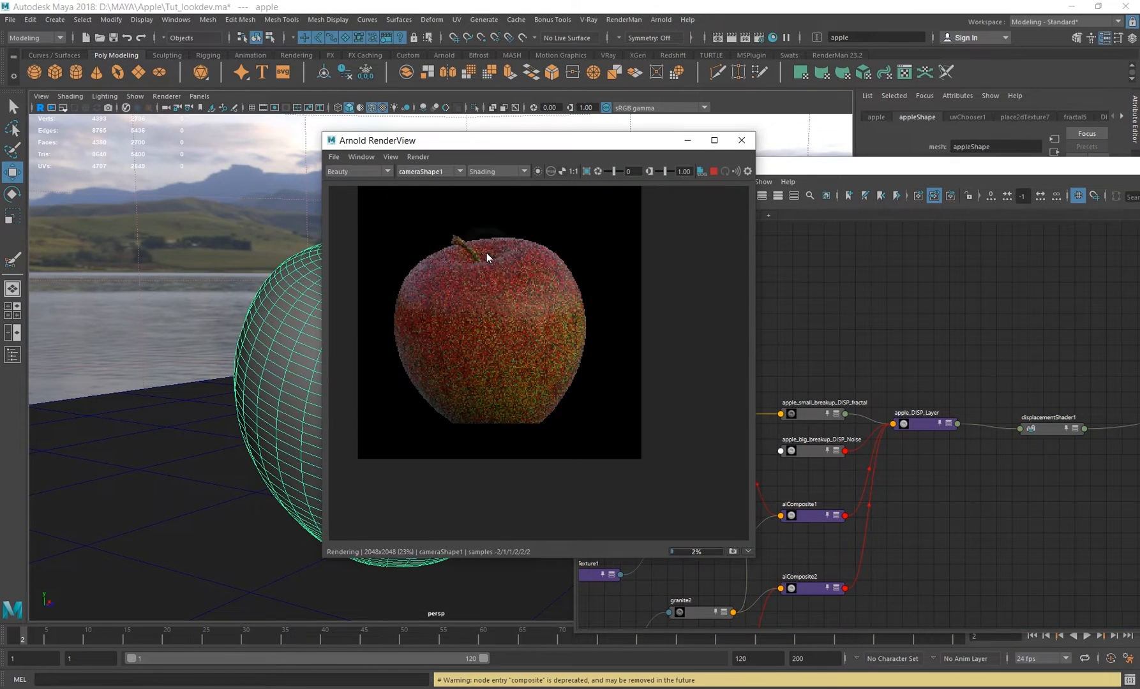
left_click(492, 171)
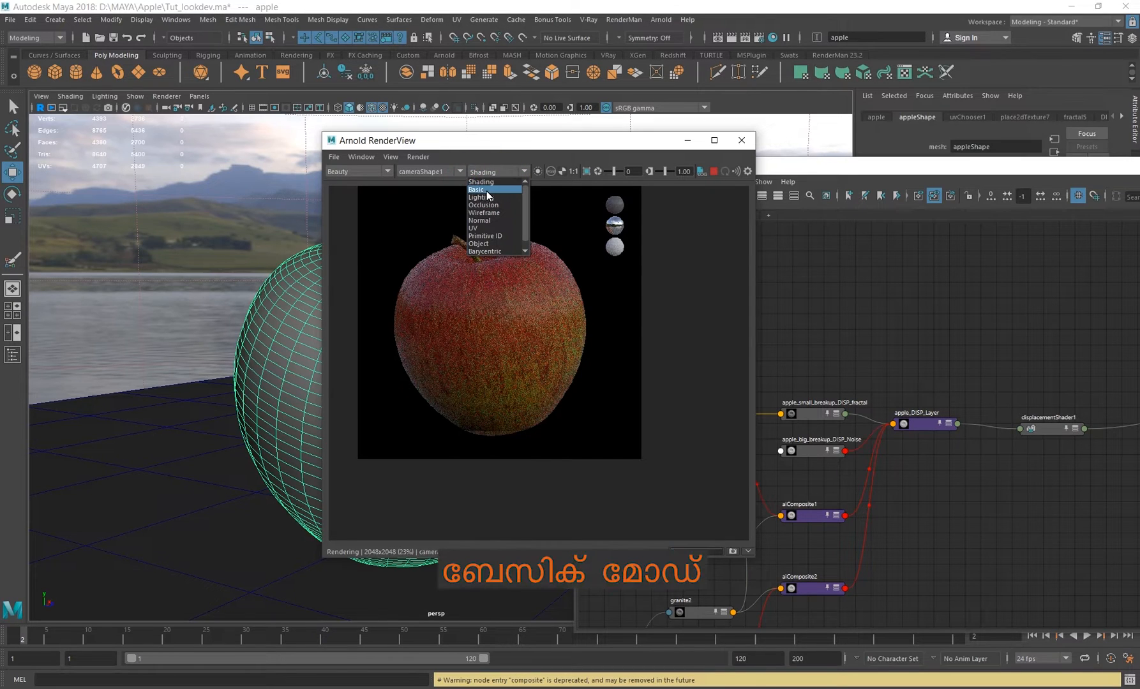
left_click(480, 190)
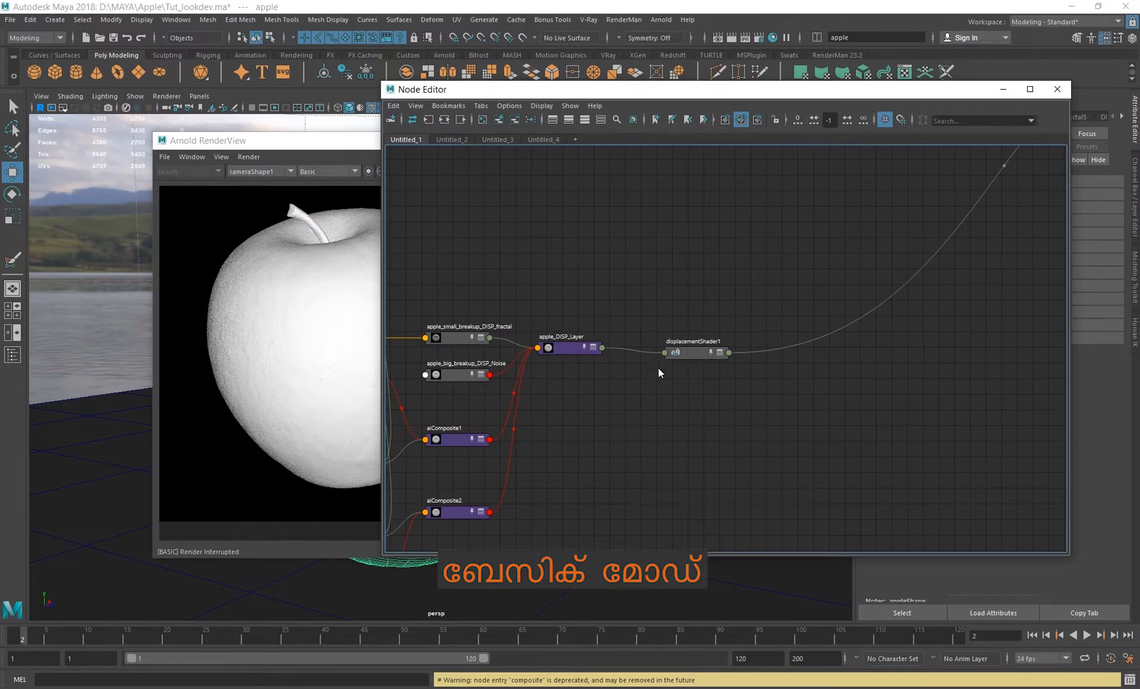
- Spread out displacementShader1 and apple_DISP_Layer, expand the layer node's ports, and move the Node Editor clear of the node's attributes
left_click_drag(725, 348, 776, 348)
left_click_drag(572, 349, 646, 421)
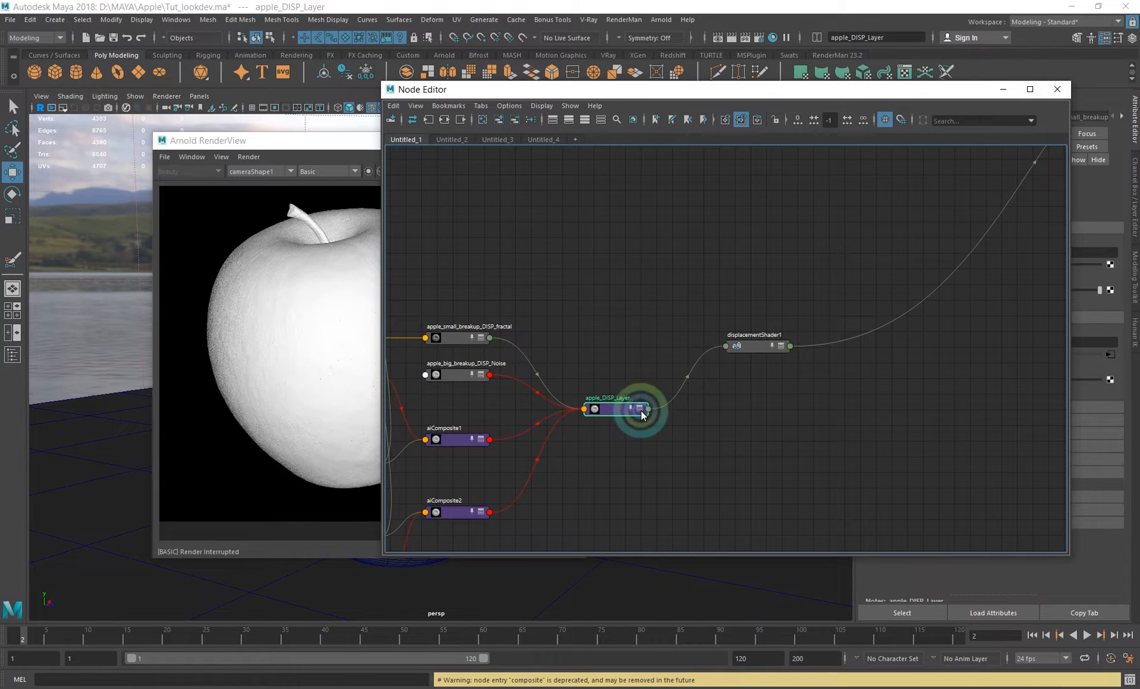
left_click(640, 410)
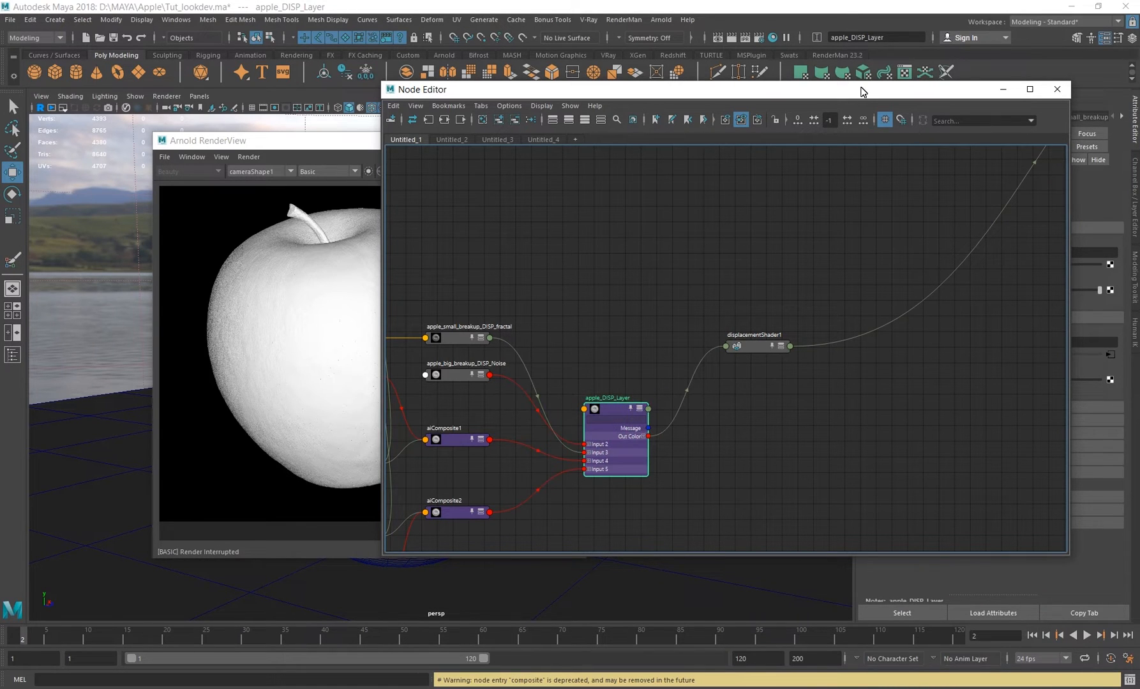
left_click_drag(859, 90, 623, 91)
left_click(979, 147)
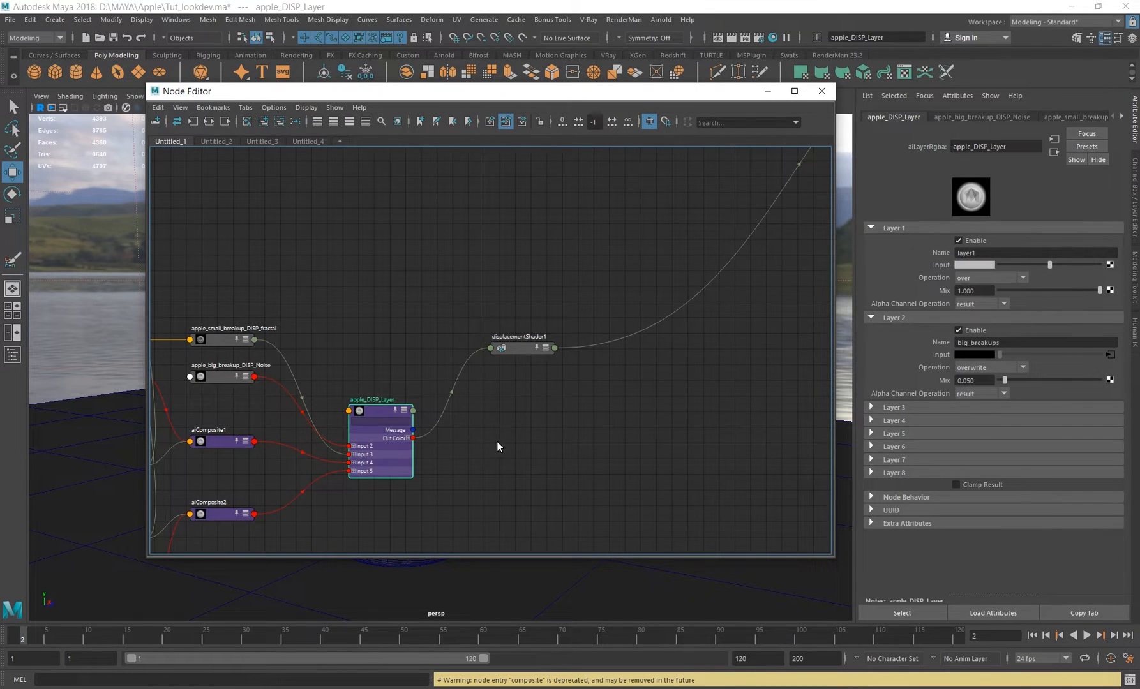
middle_click_drag(497, 441, 550, 404)
left_click(976, 265)
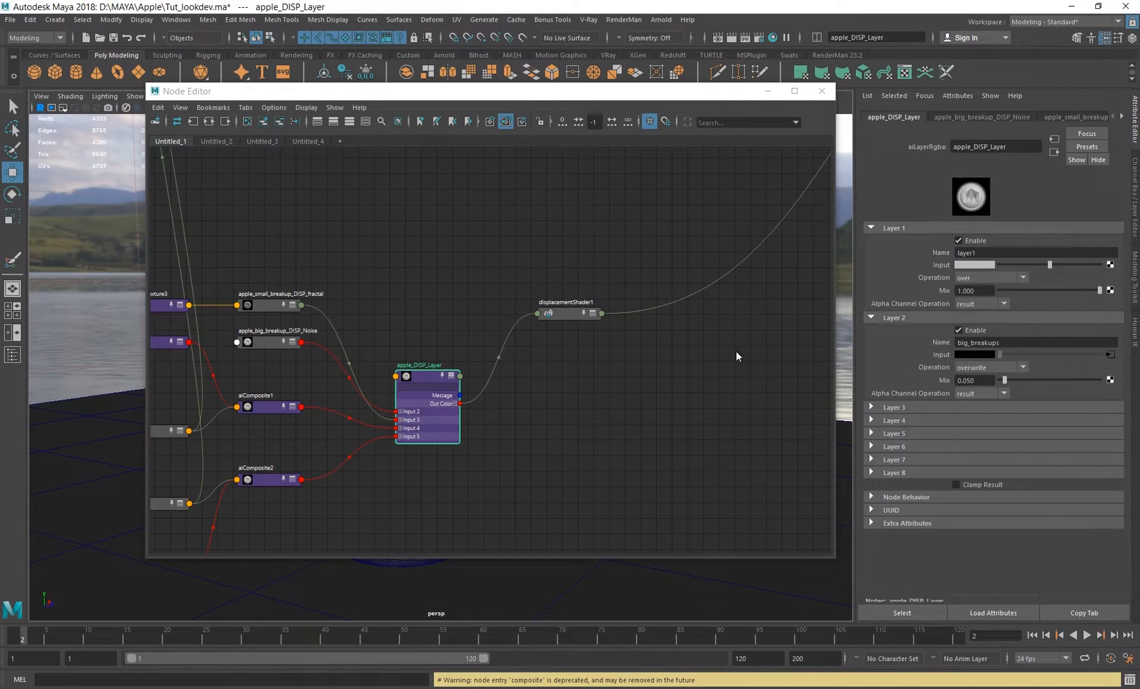
- Expand the layer settings of apple_DISP_Layer and disable Layers 2 to 5, keeping only Layer 1 enabled
left_click(890, 408)
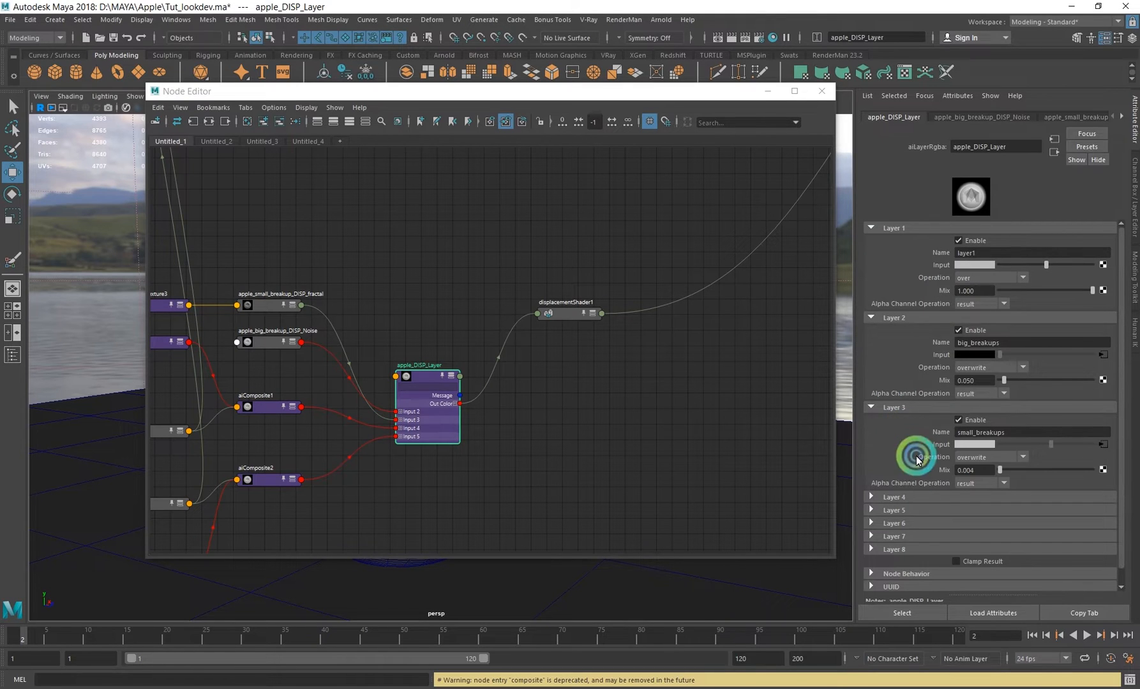
left_click(901, 501)
left_click(916, 508)
left_click(916, 507)
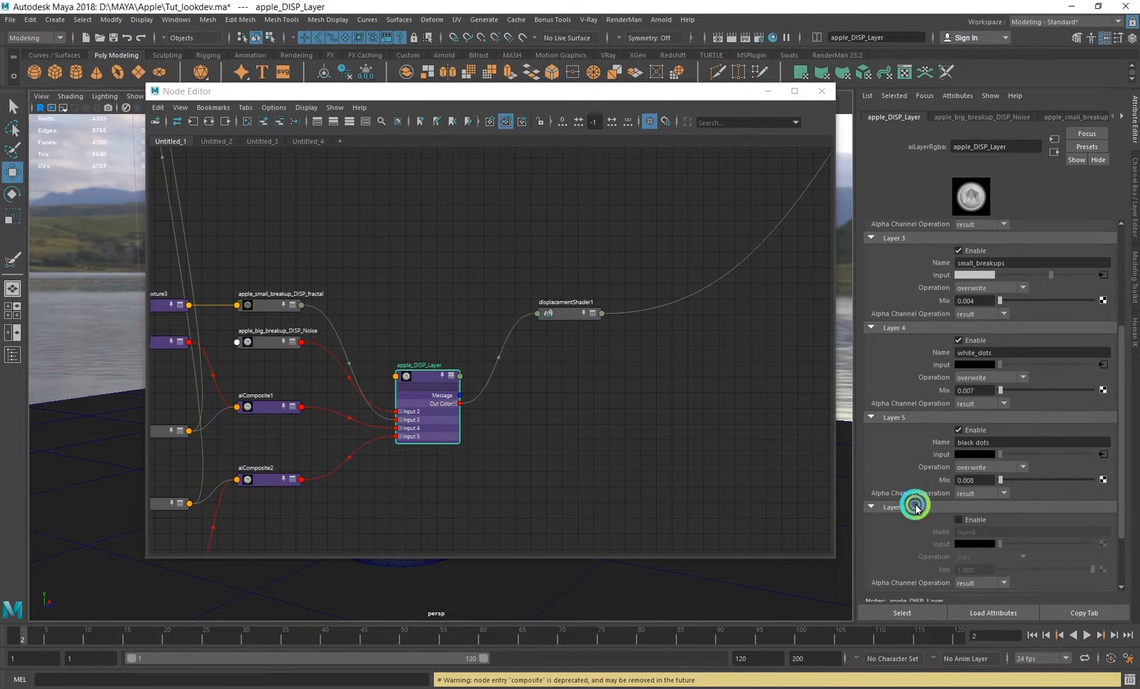
left_click(971, 429)
left_click(962, 341)
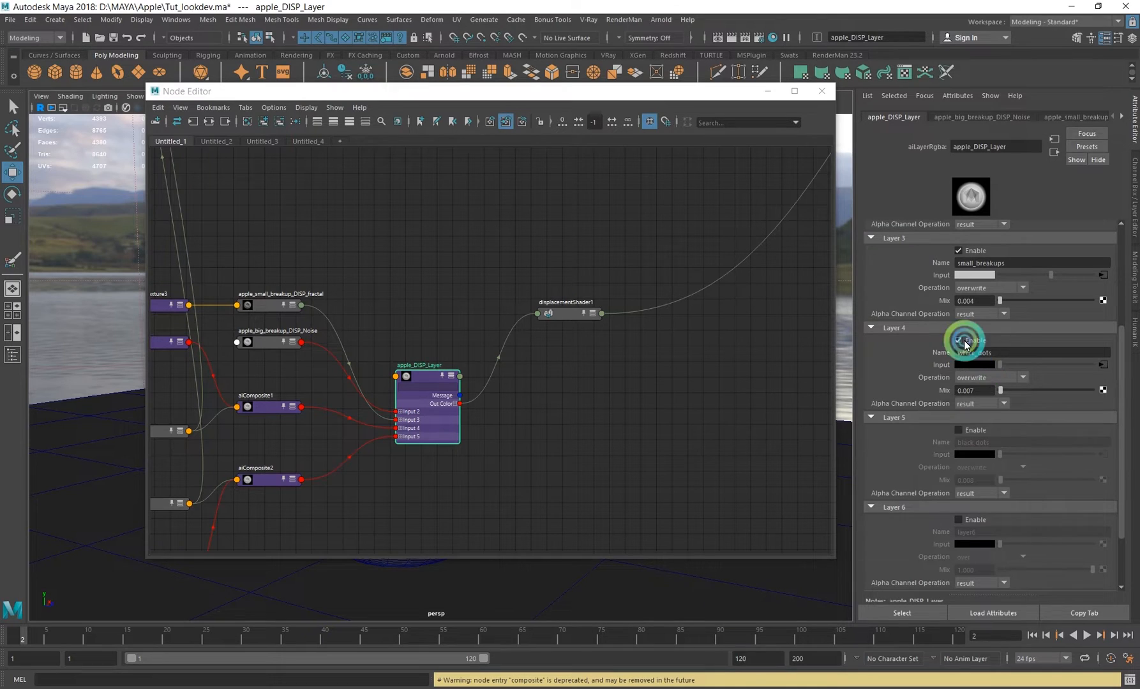
scroll(983, 329, "up", 1)
left_click(972, 289)
scroll(973, 290, "up", 3)
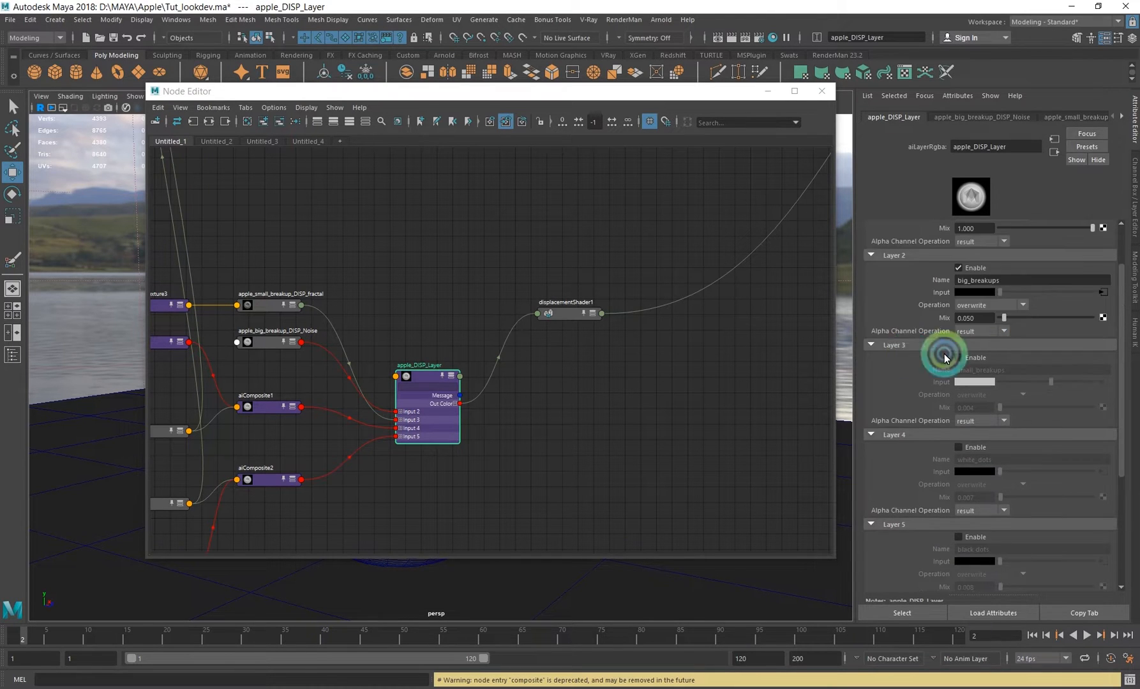
left_click(965, 305)
scroll(928, 356, "up", 1)
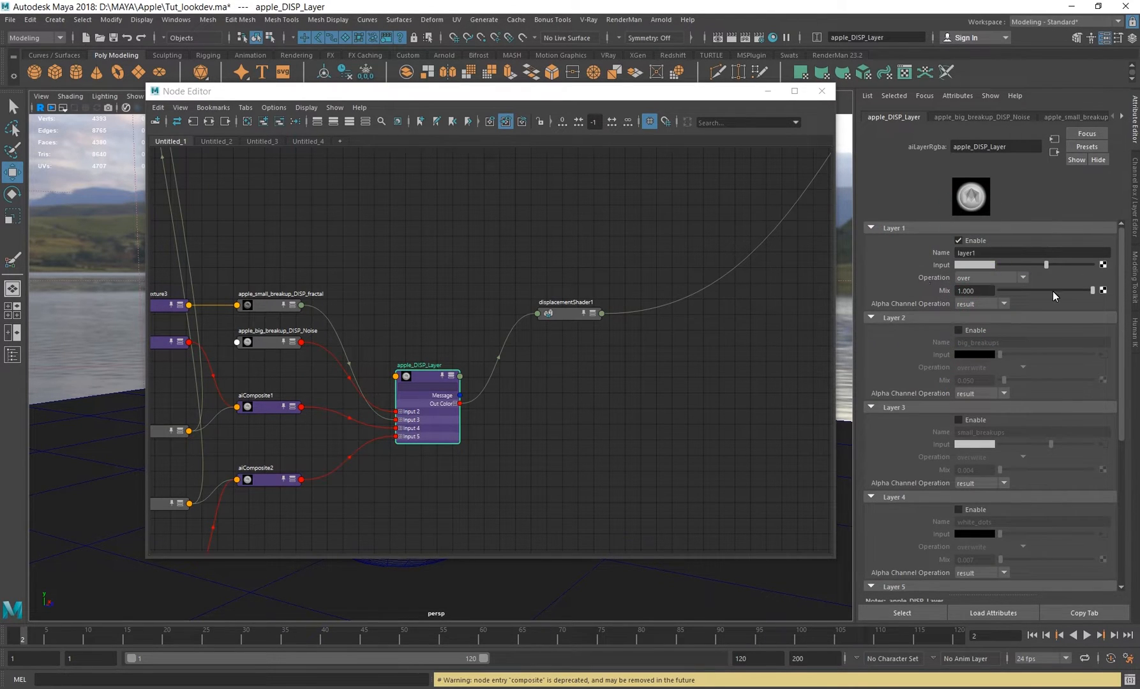
- Bring the Arnold RenderView forward and examine the apple's surface up close with only Layer 1 active
left_click(649, 20)
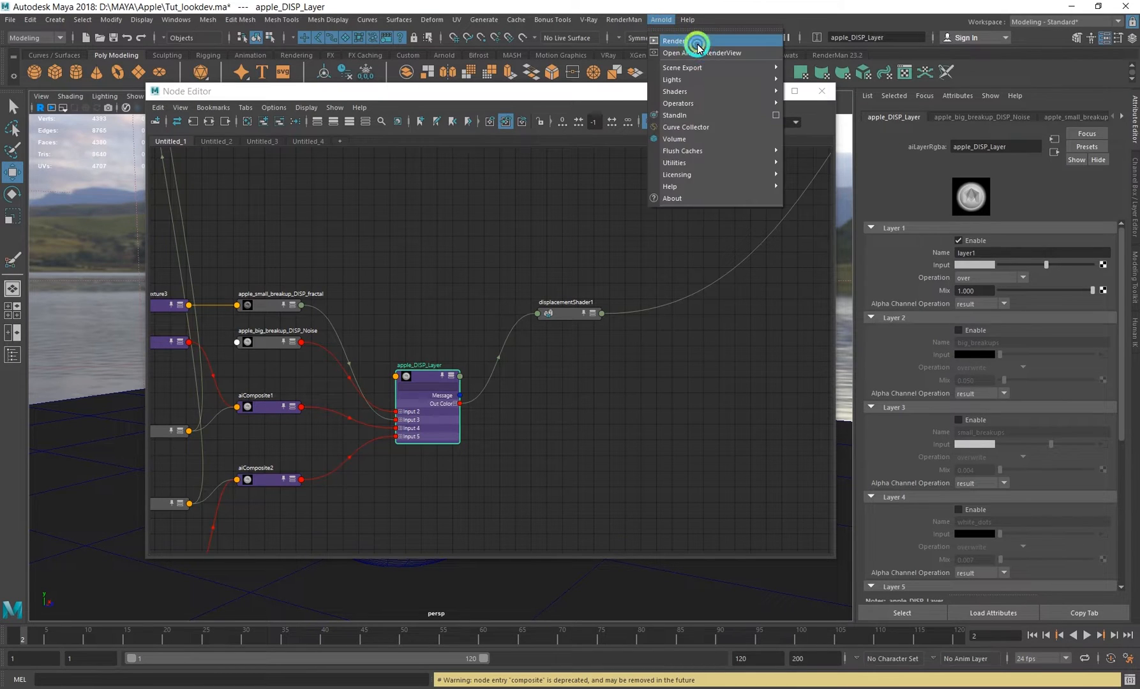
left_click(607, 343)
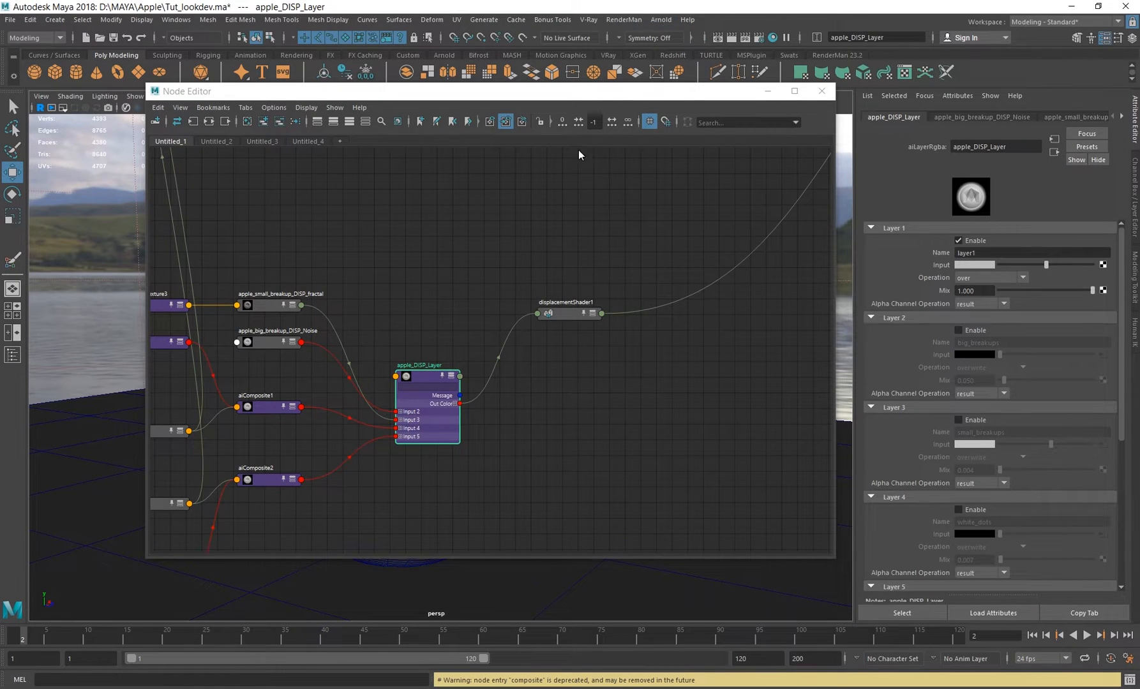
left_click_drag(569, 96, 662, 194)
left_click(419, 139)
left_click(413, 273)
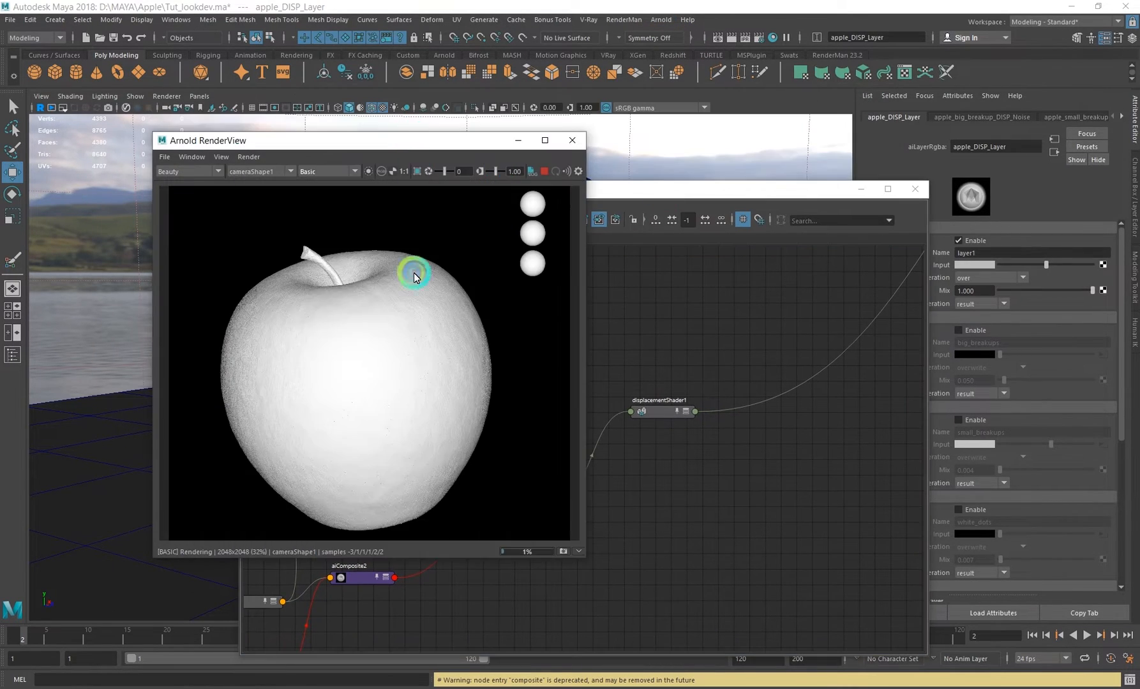
left_click(390, 405)
left_click(419, 355)
scroll(364, 353, "up", 5)
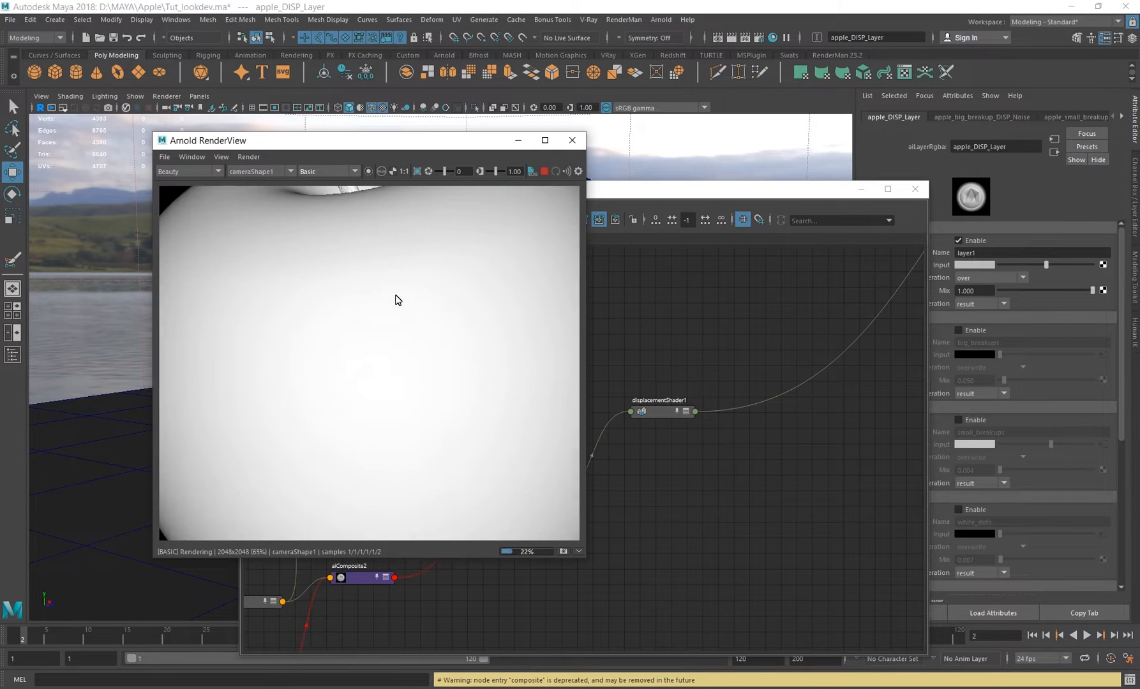
scroll(394, 297, "down", 4)
scroll(490, 379, "down", 3)
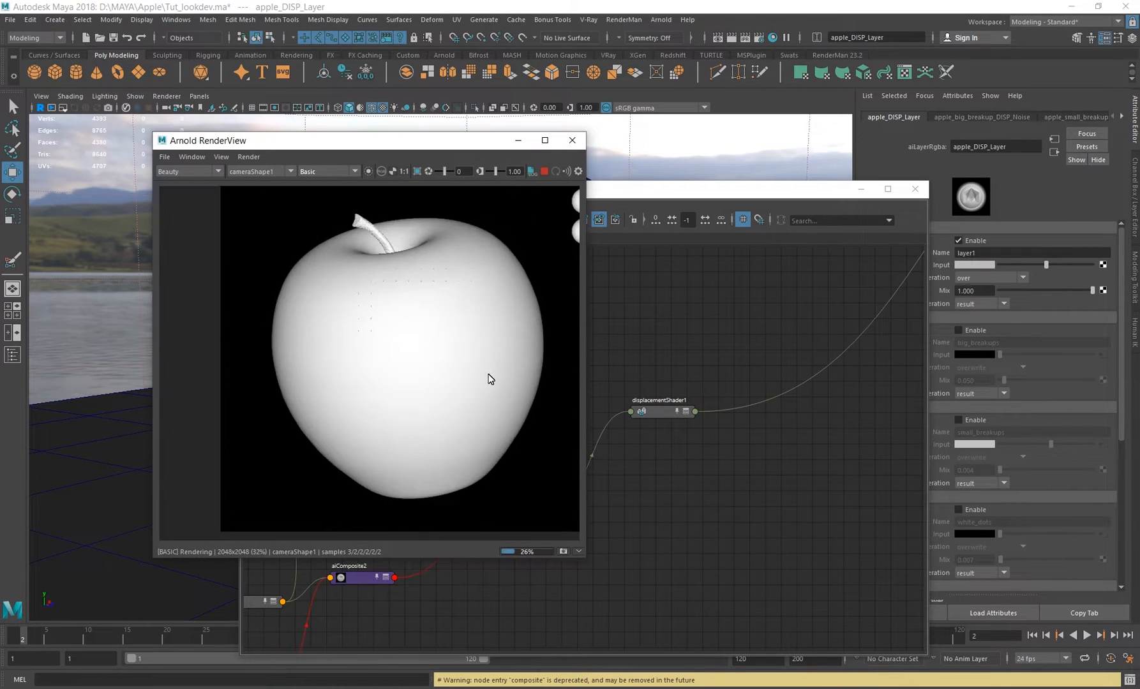
- Check Layer 1's input colour value and displacementShader1's Scalar Zero Value, comparing them with the rendered apple
left_click_drag(815, 192, 804, 487)
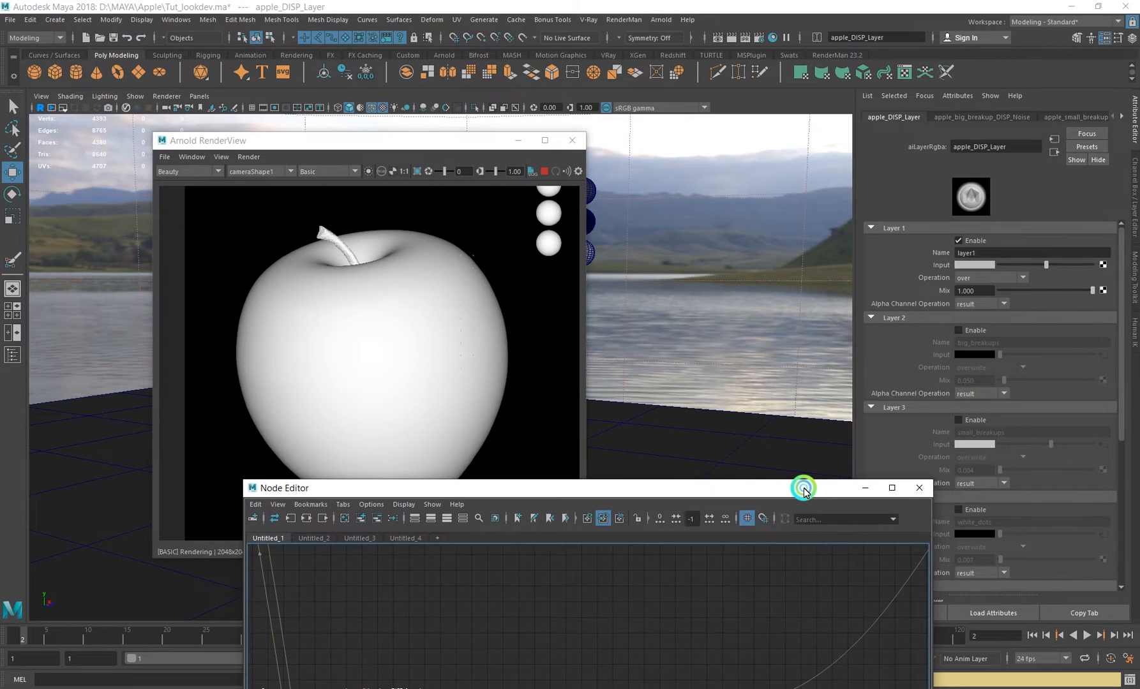
left_click(685, 292)
left_click(974, 264)
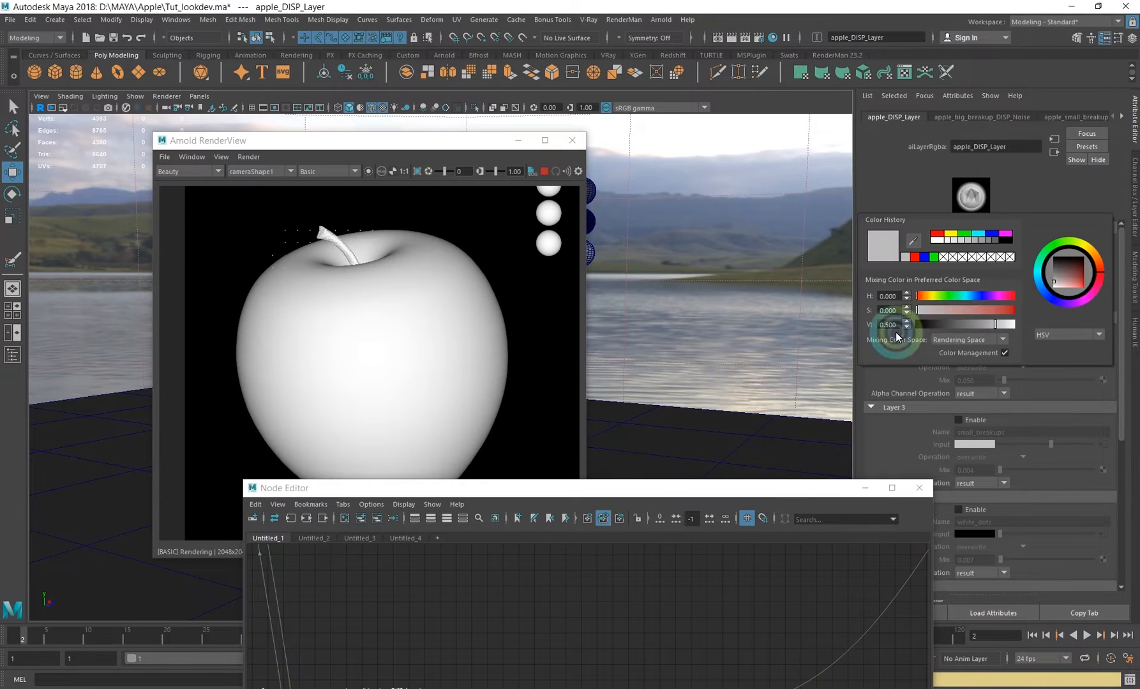
left_click(672, 544)
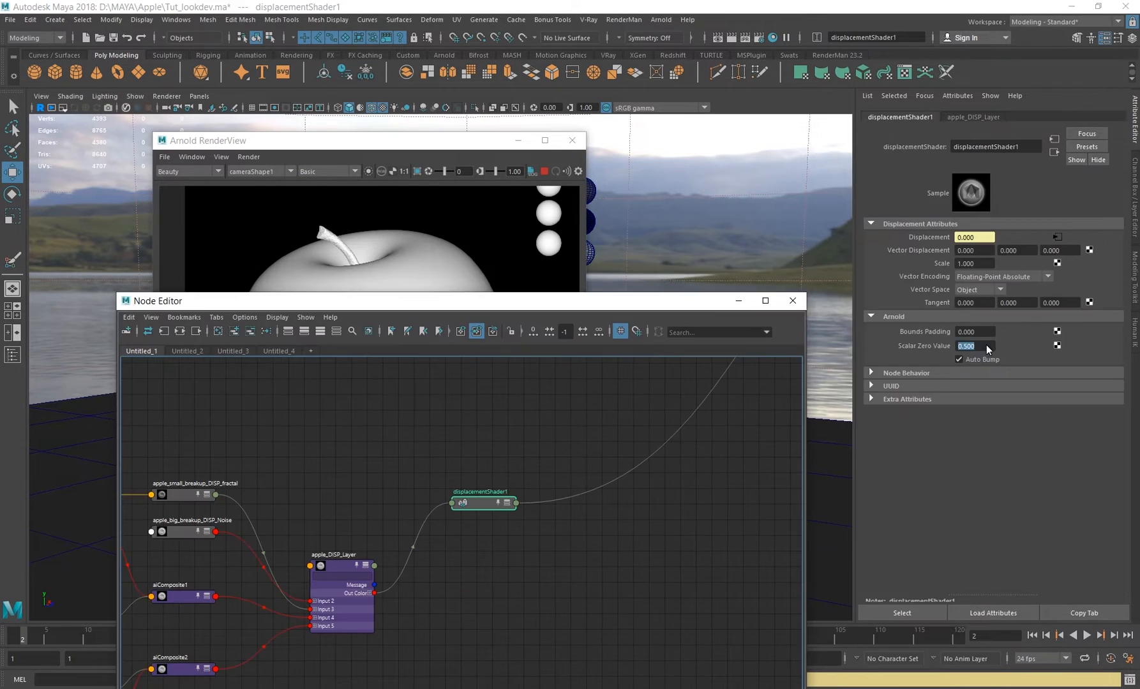
left_click_drag(986, 348, 894, 343)
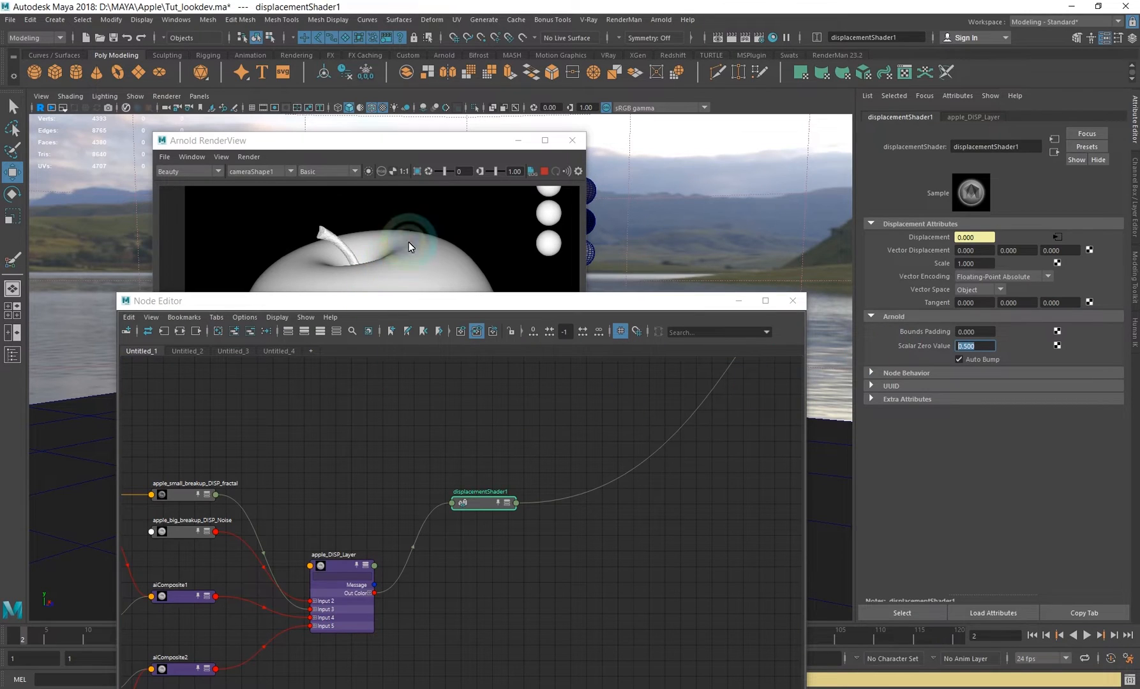
left_click(428, 140)
left_click(413, 371)
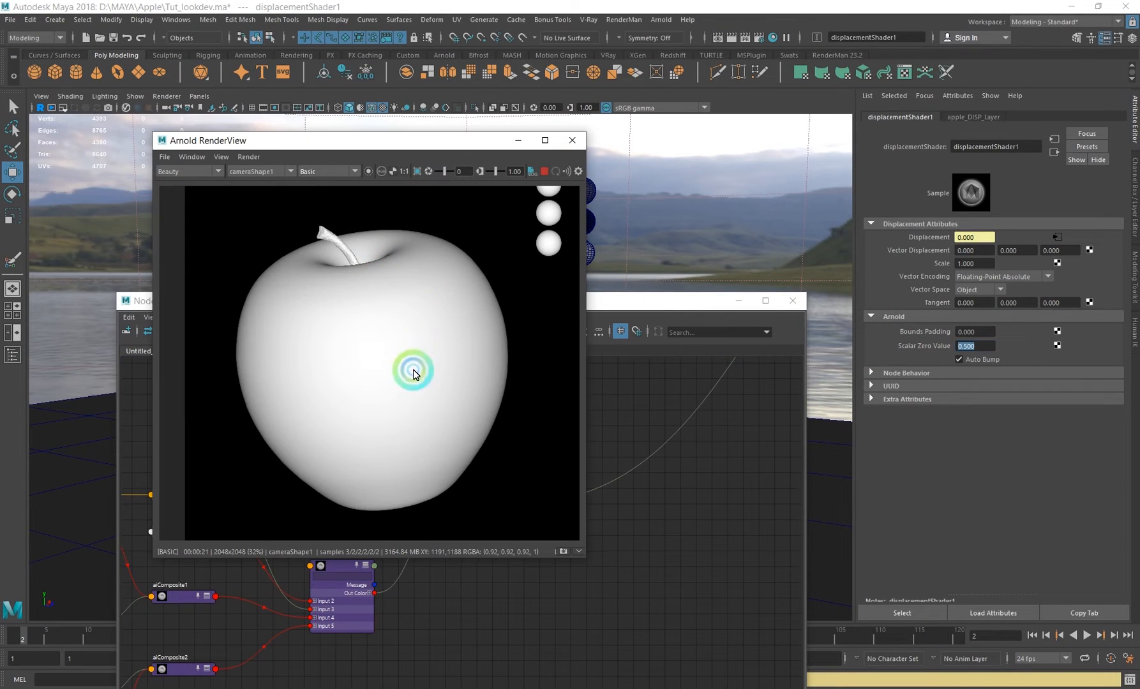
- Isolate apple_DISP_Layer in the Arnold RenderView and widen the render window to read the pixel values
left_click(638, 331)
left_click(336, 595)
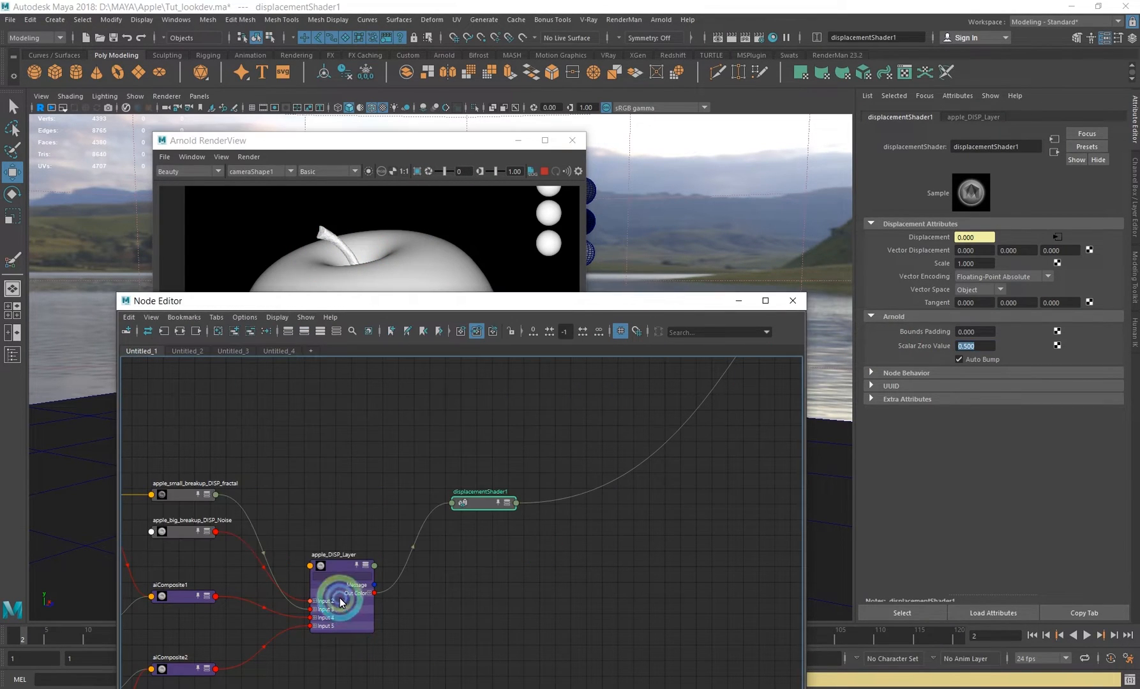
left_click(368, 172)
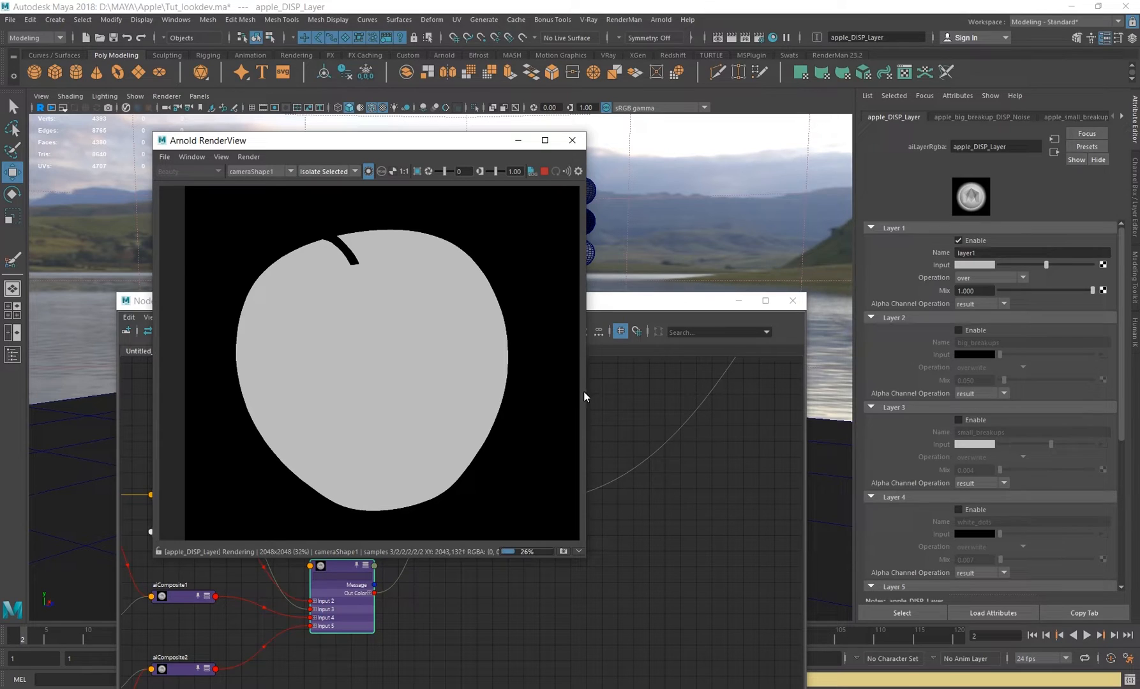
left_click_drag(587, 388, 828, 387)
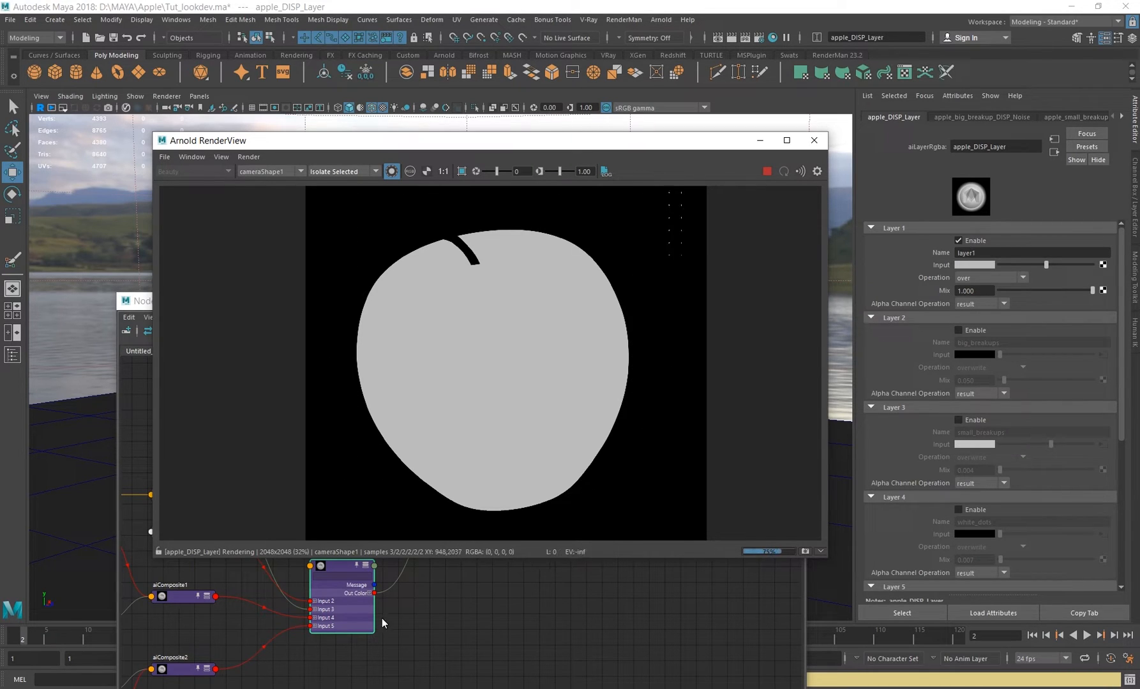
- Compare the Scalar Zero Value and Layer 1 input colour with the pixel values of the isolated apple render
left_click(343, 611)
left_click(480, 504)
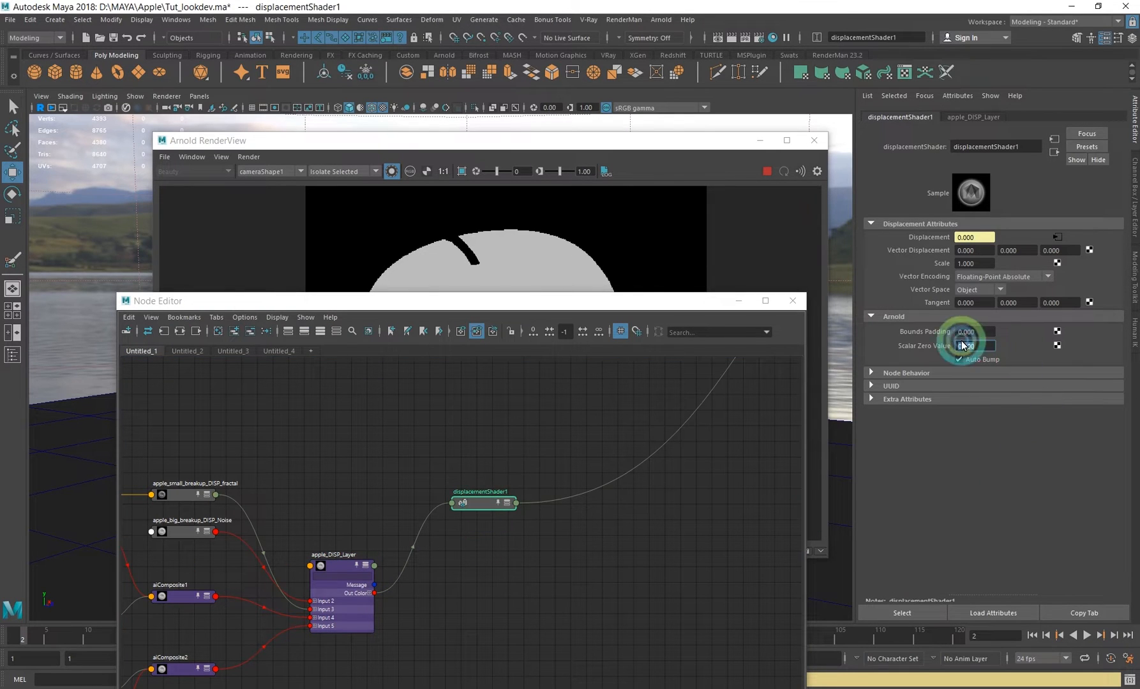
left_click(327, 604)
left_click(1008, 252)
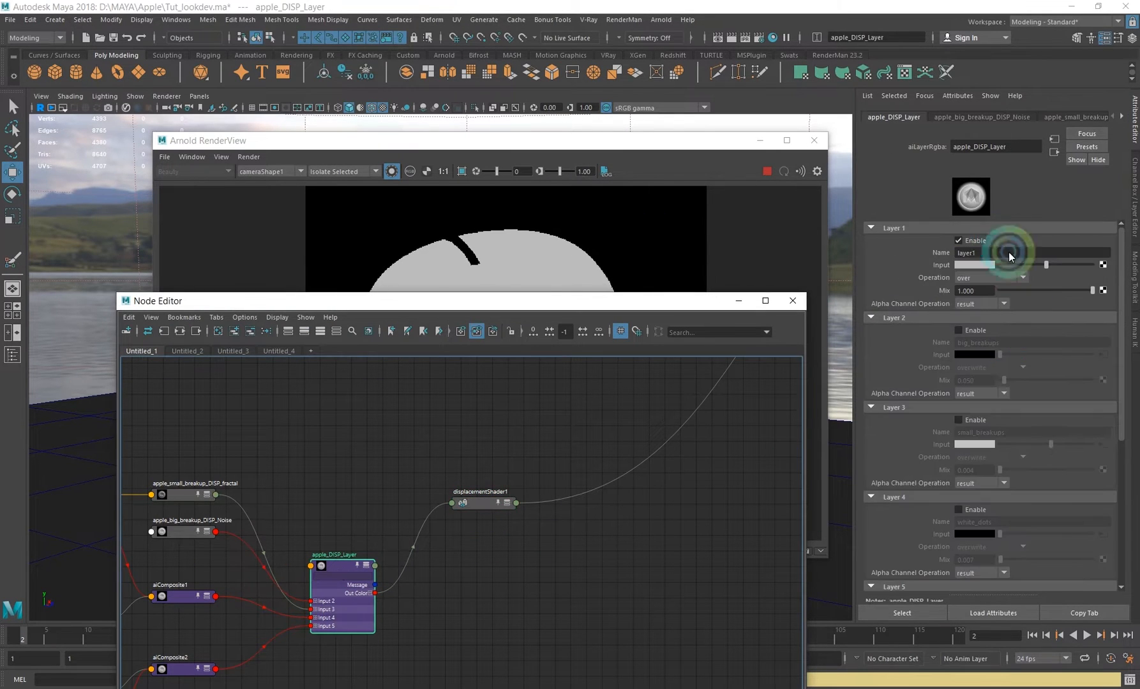
left_click(976, 265)
left_click(642, 152)
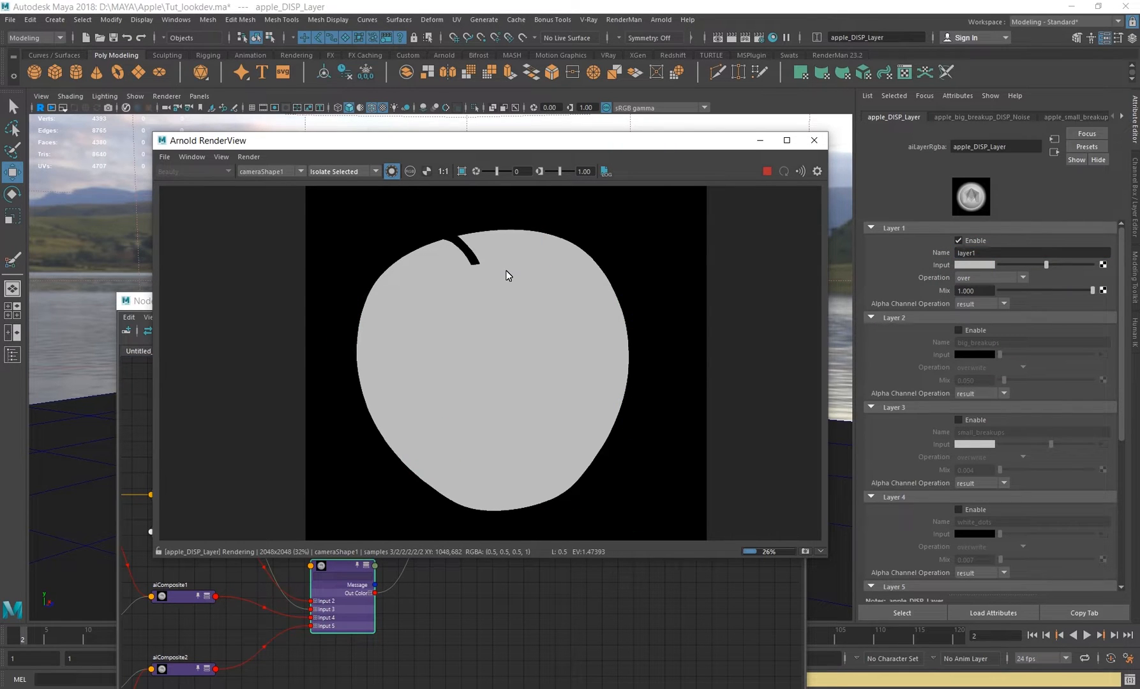
left_click(151, 305)
left_click(396, 473)
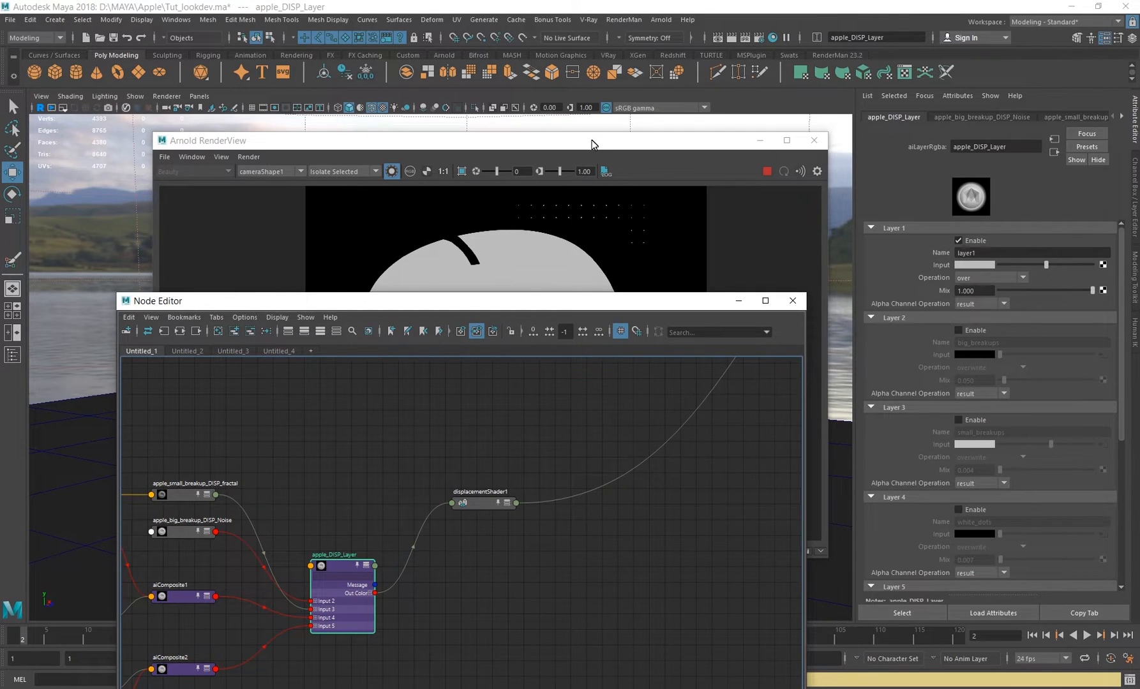
- Move the RenderView aside and review displacementShader1's Scalar Zero Value against Layer 1's input on apple_DISP_Layer once more
left_click_drag(591, 140, 544, 125)
left_click(593, 628)
left_click(483, 508)
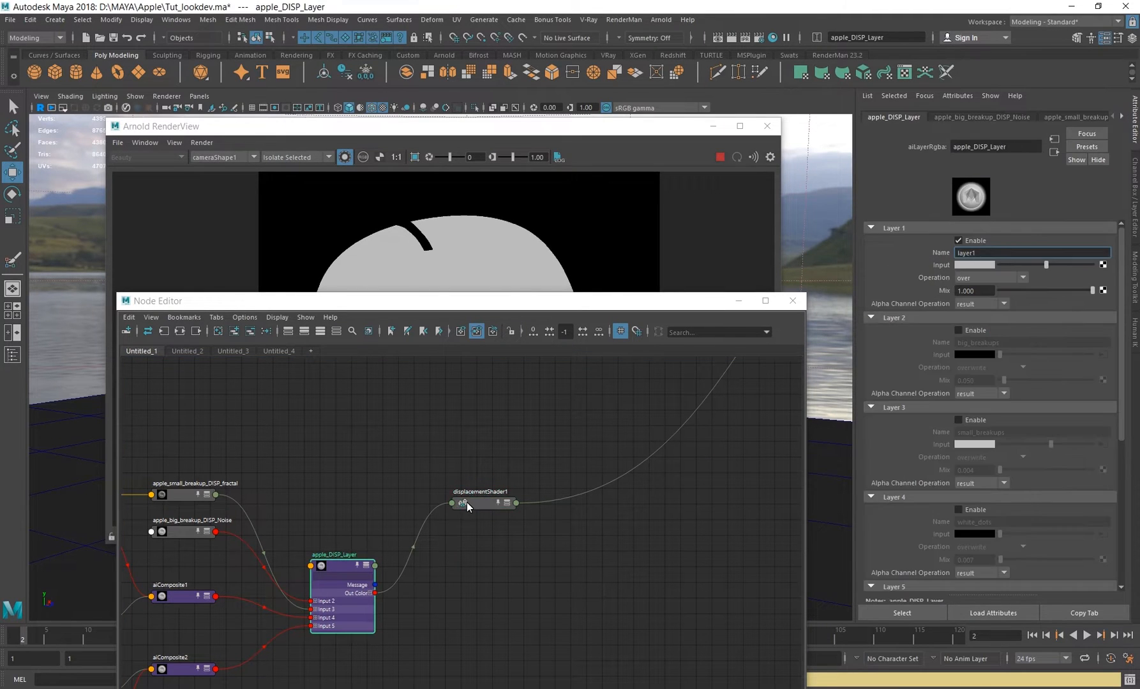
left_click(468, 506)
left_click(974, 346)
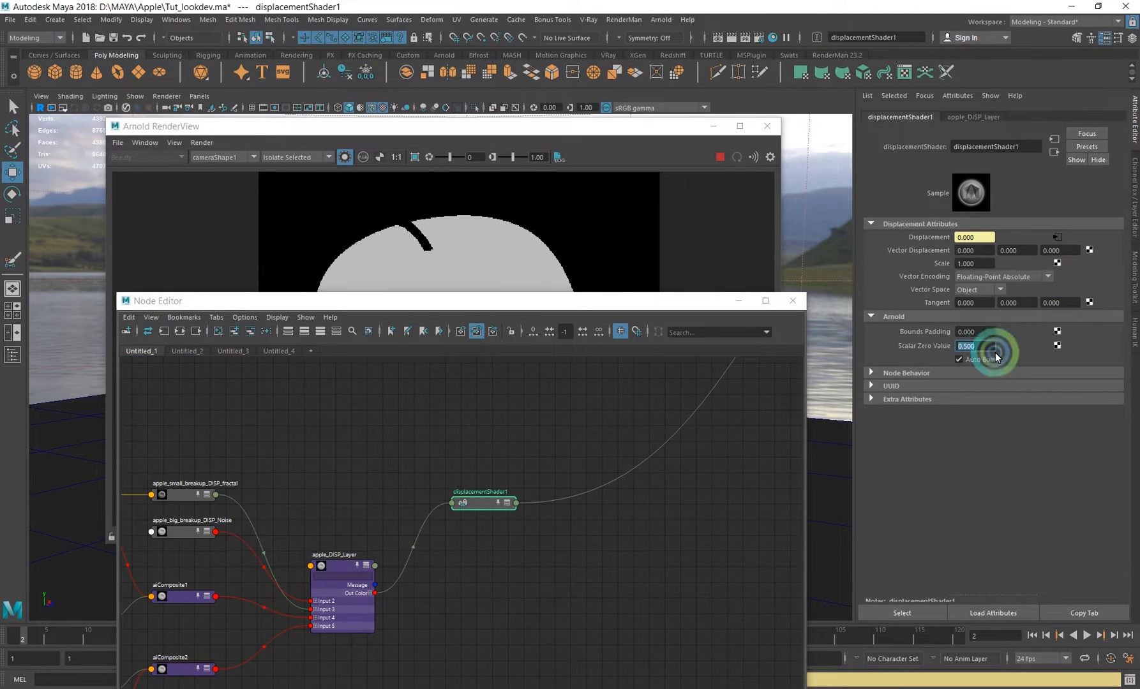
left_click(360, 559)
left_click(1122, 257)
left_click(980, 263)
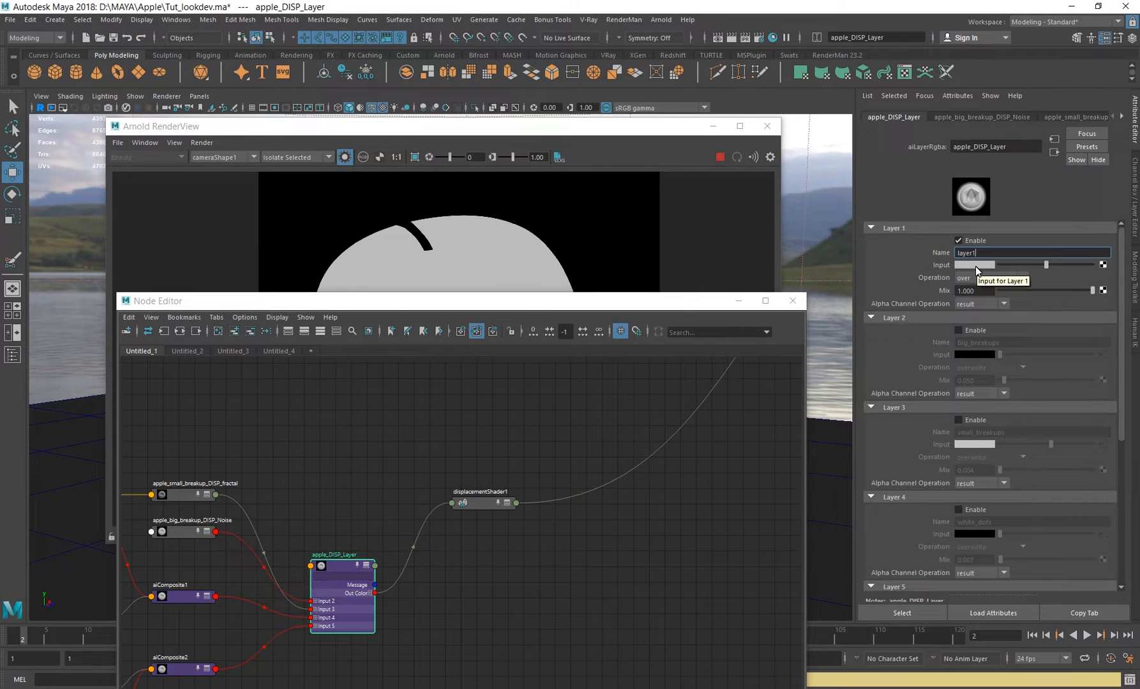
- Set displacementShader1's Scalar Zero Value to 0 and render the apple in the Basic shading mode
left_click(464, 505)
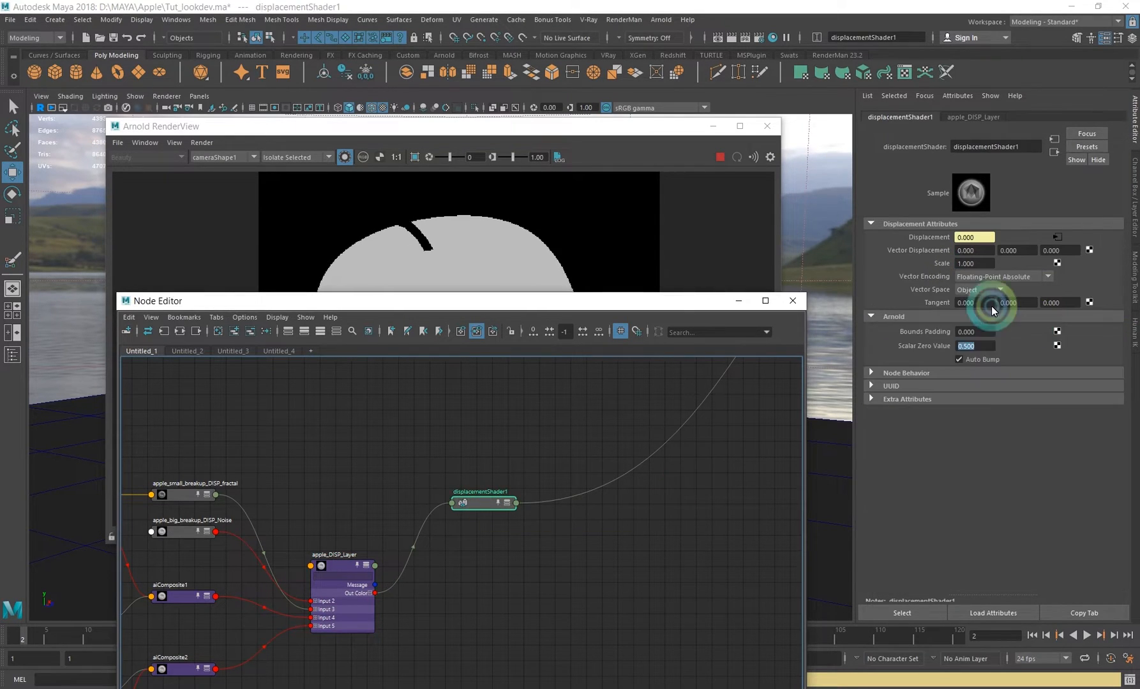
type("0")
key("Return")
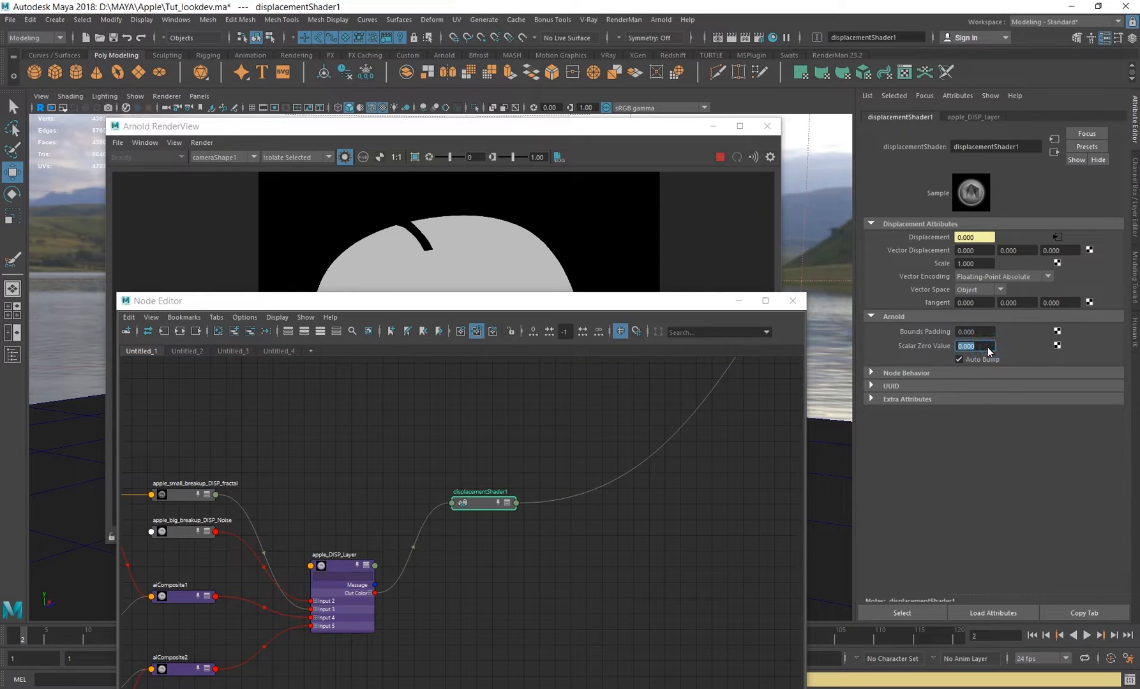
left_click(602, 125)
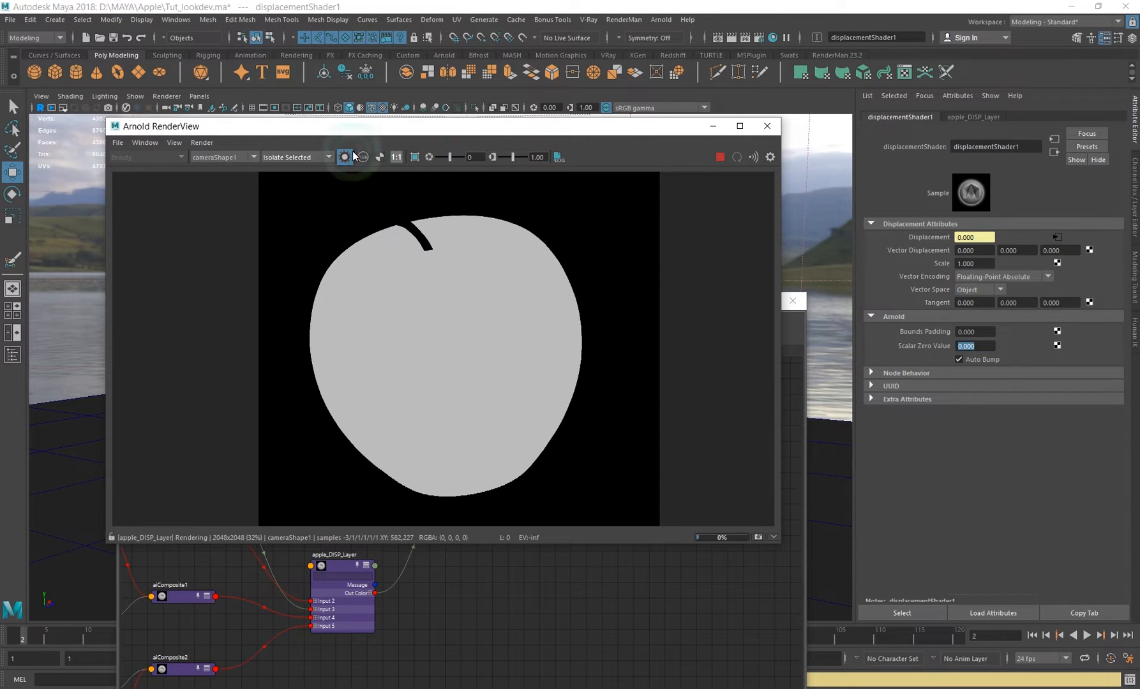
left_click(319, 157)
left_click(281, 168)
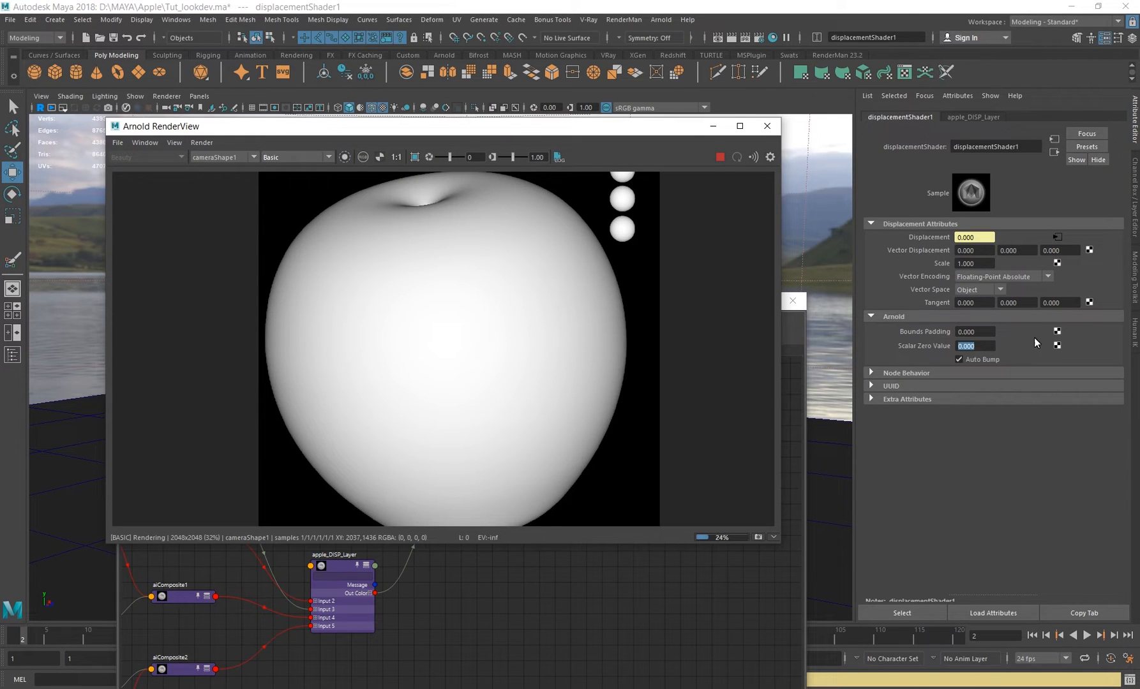
- Set Layer 1's Input colour on apple_DISP_Layer to black and check how the rendered apple's size responds
left_click(491, 581)
left_click(479, 504)
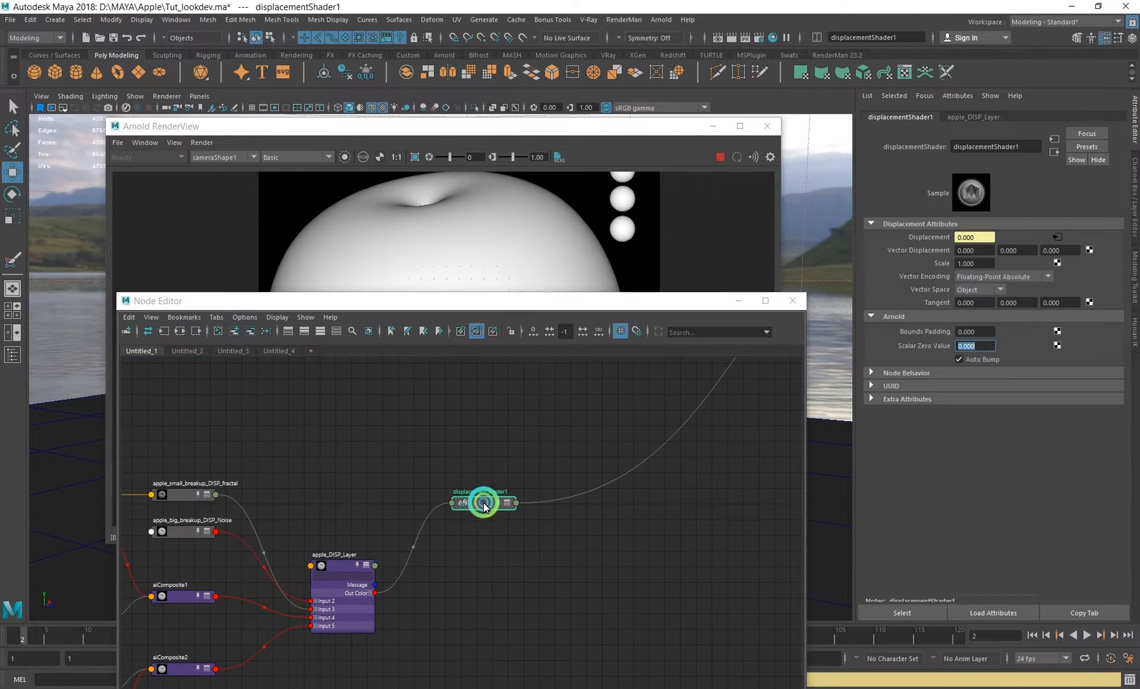
left_click(365, 603)
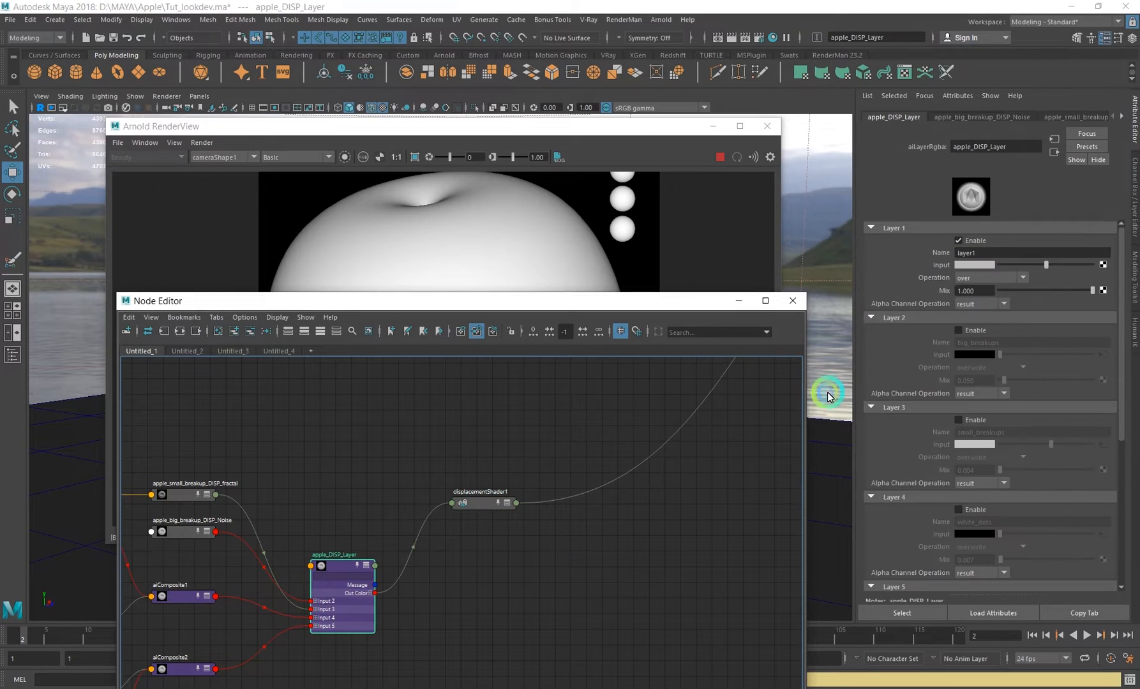
left_click(969, 264)
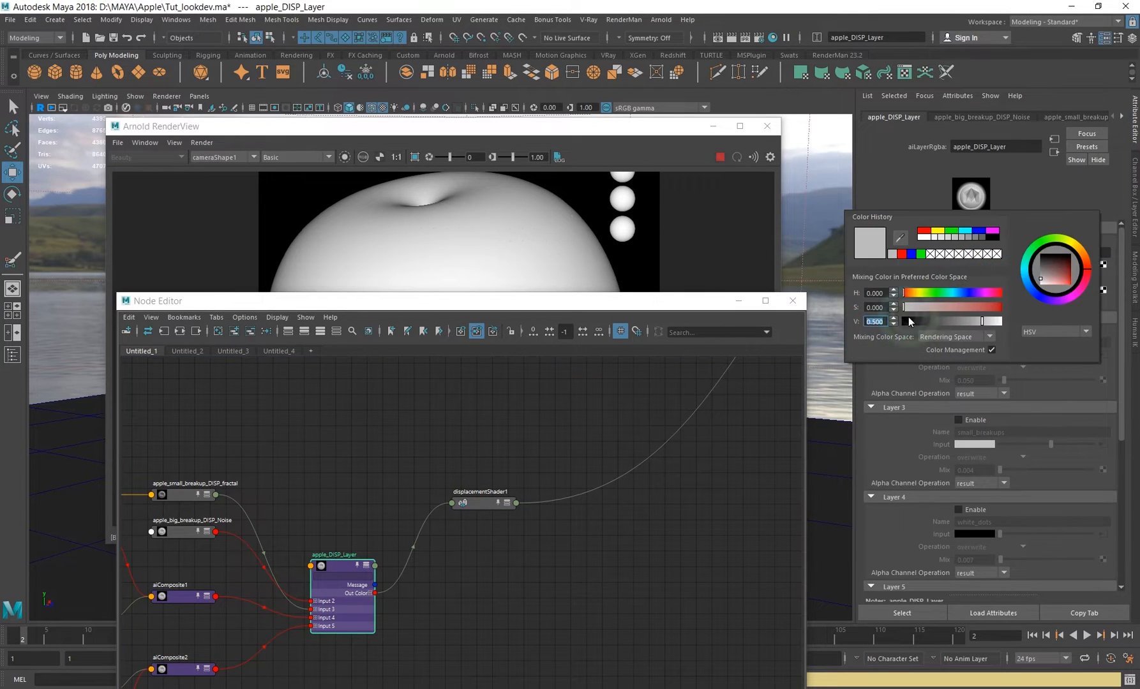
left_click(655, 126)
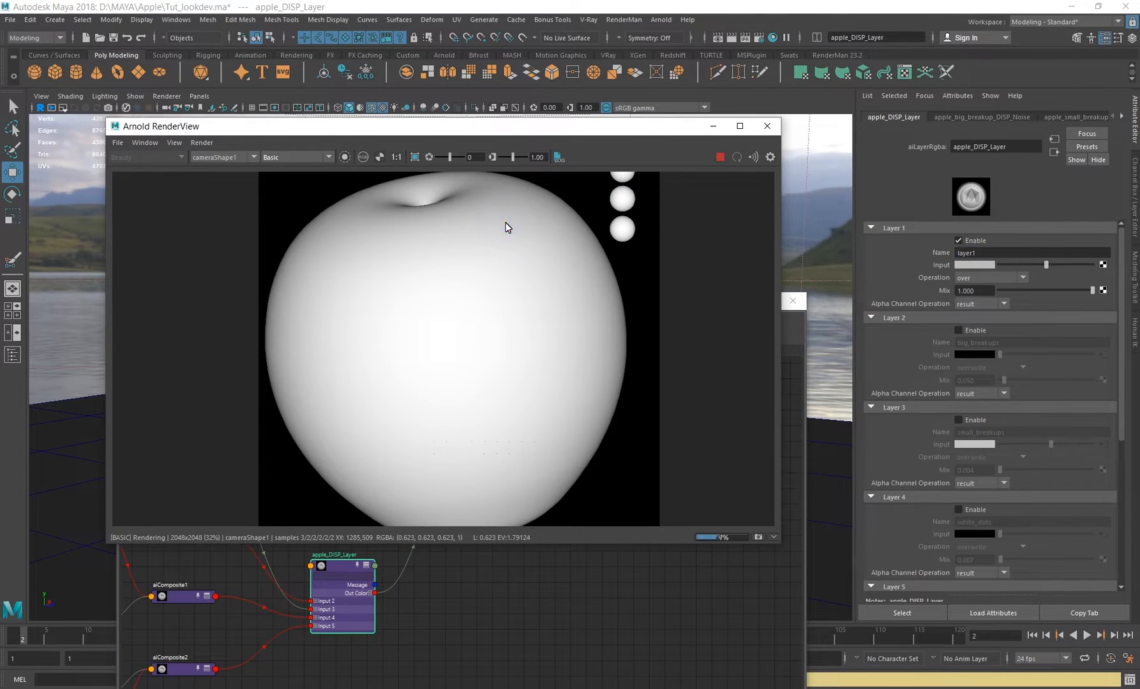
left_click(994, 264)
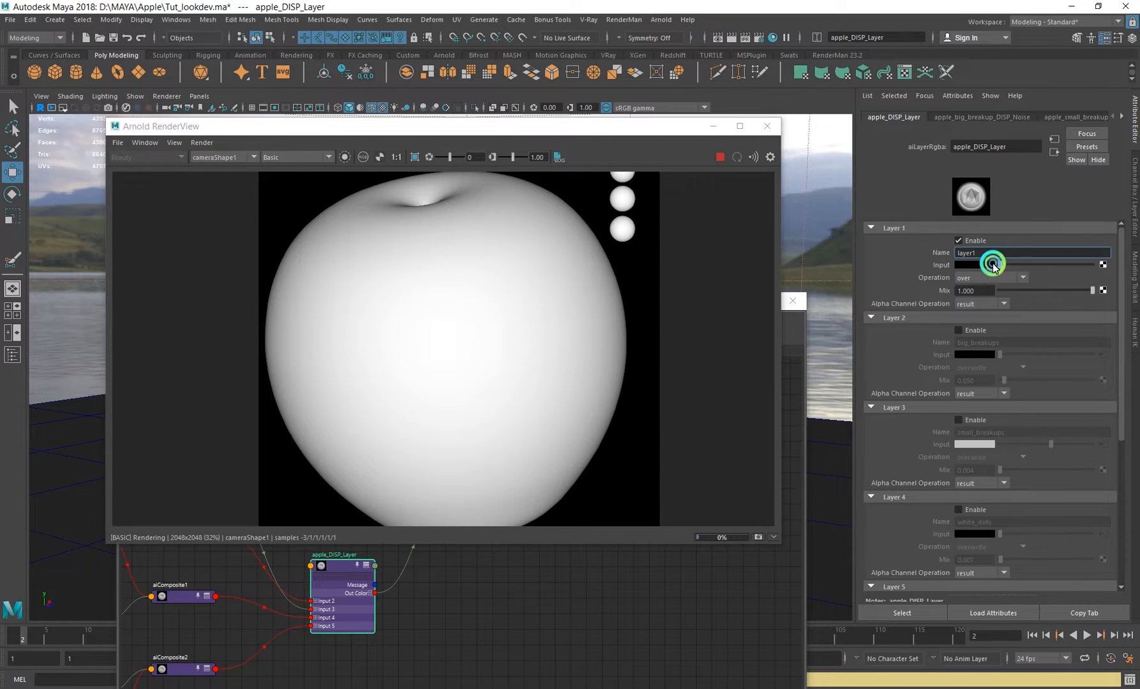
scroll(444, 308, "down", 1)
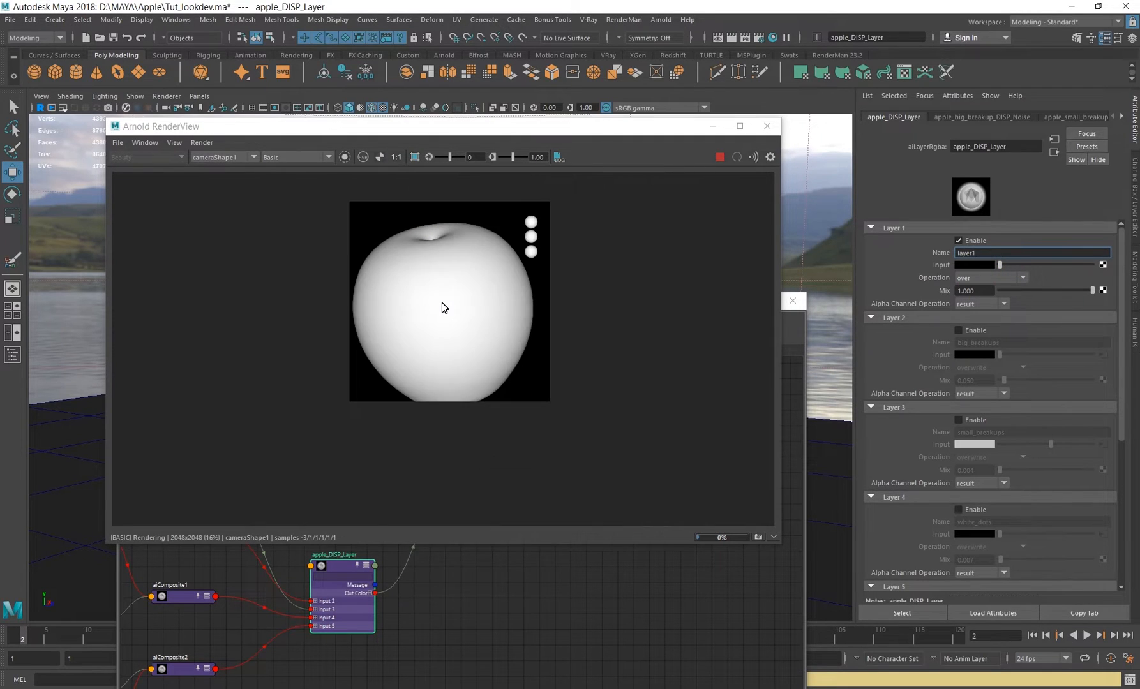
left_click(479, 317)
scroll(478, 318, "up", 1)
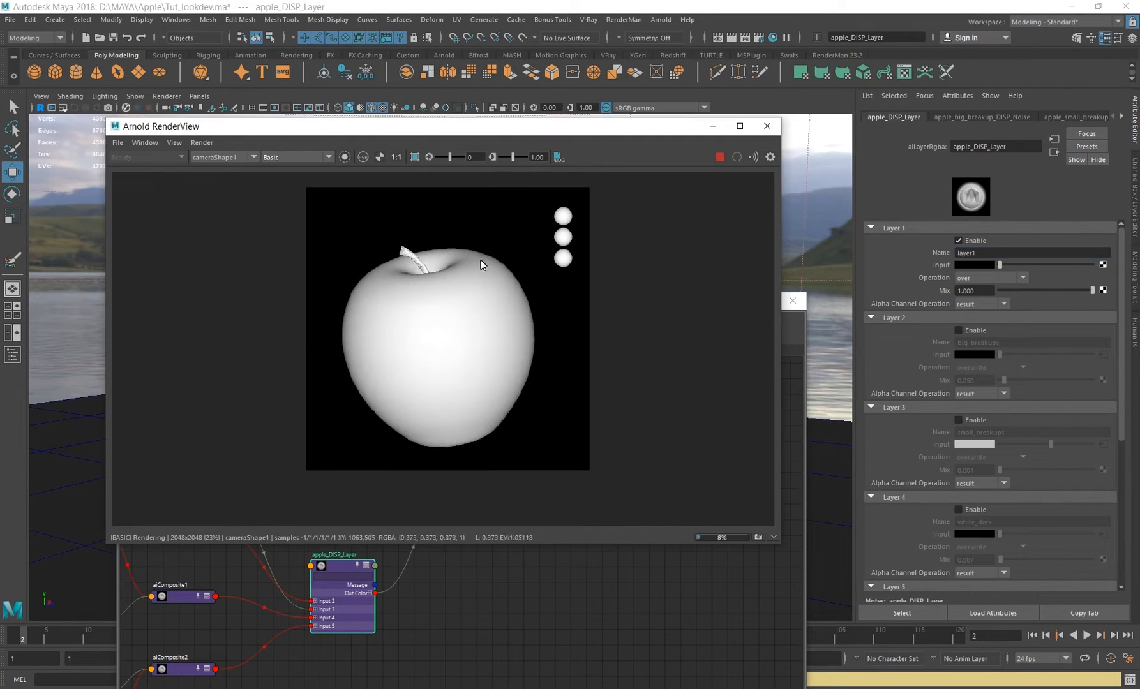
- Stop the running apple render and reposition the Arnold RenderView over the Node Editor
left_click(524, 618)
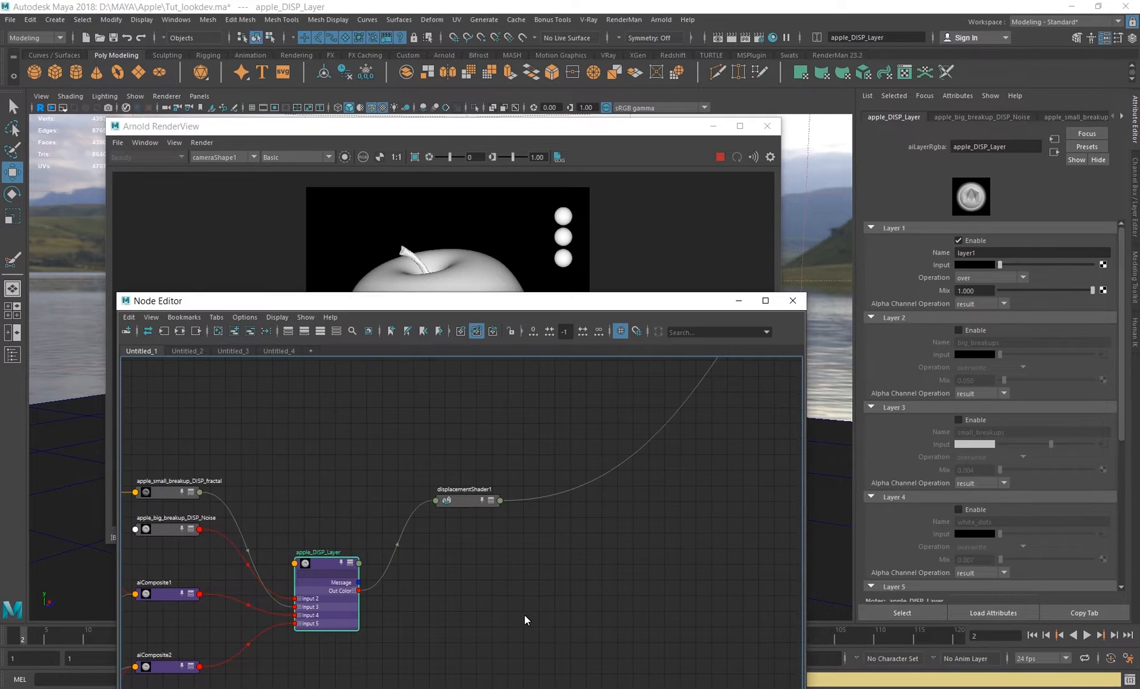
left_click(722, 188)
left_click(543, 585)
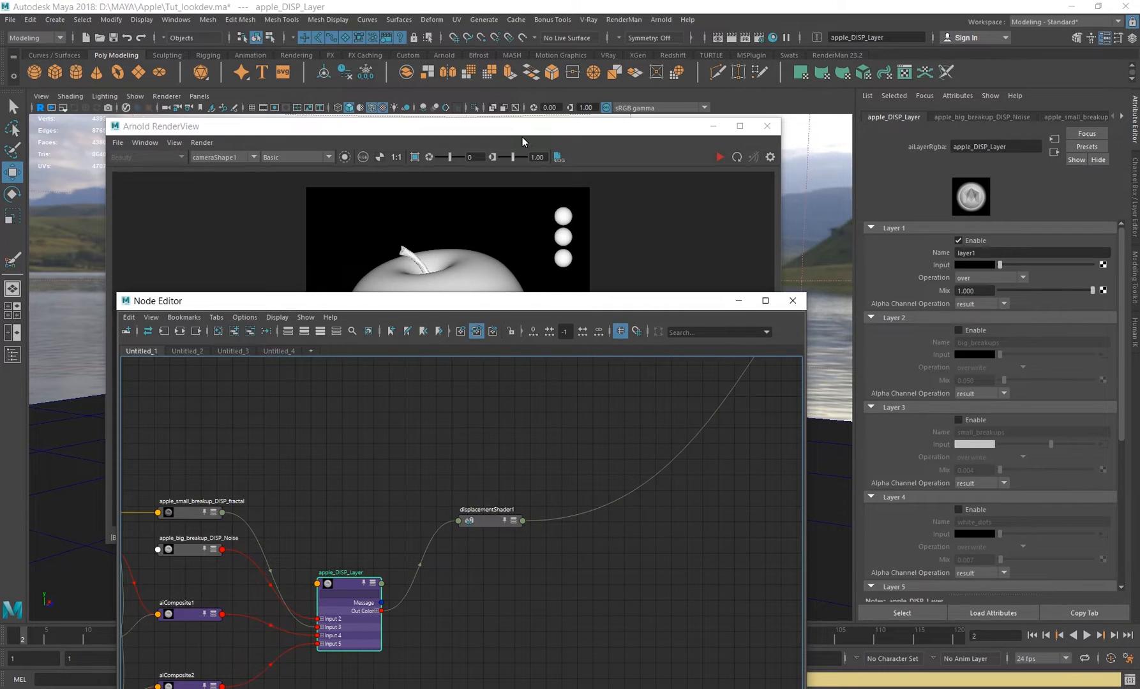
left_click_drag(527, 121, 547, 107)
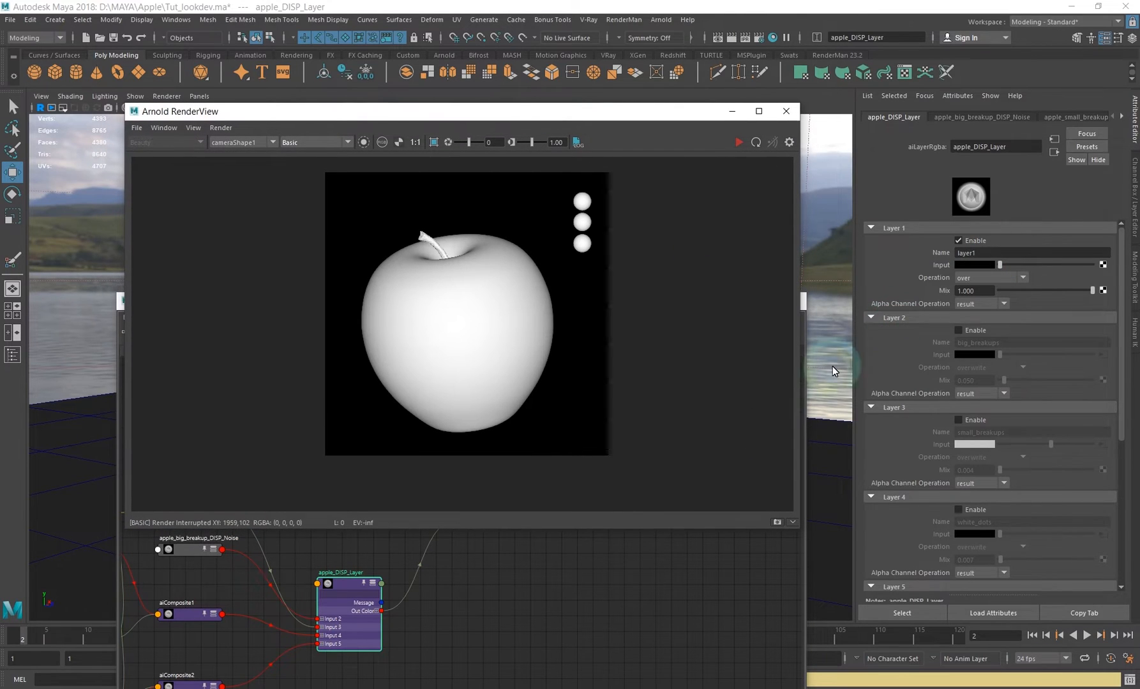
- Set displacementShader1's Scalar Zero Value to 0.5
left_click(545, 594)
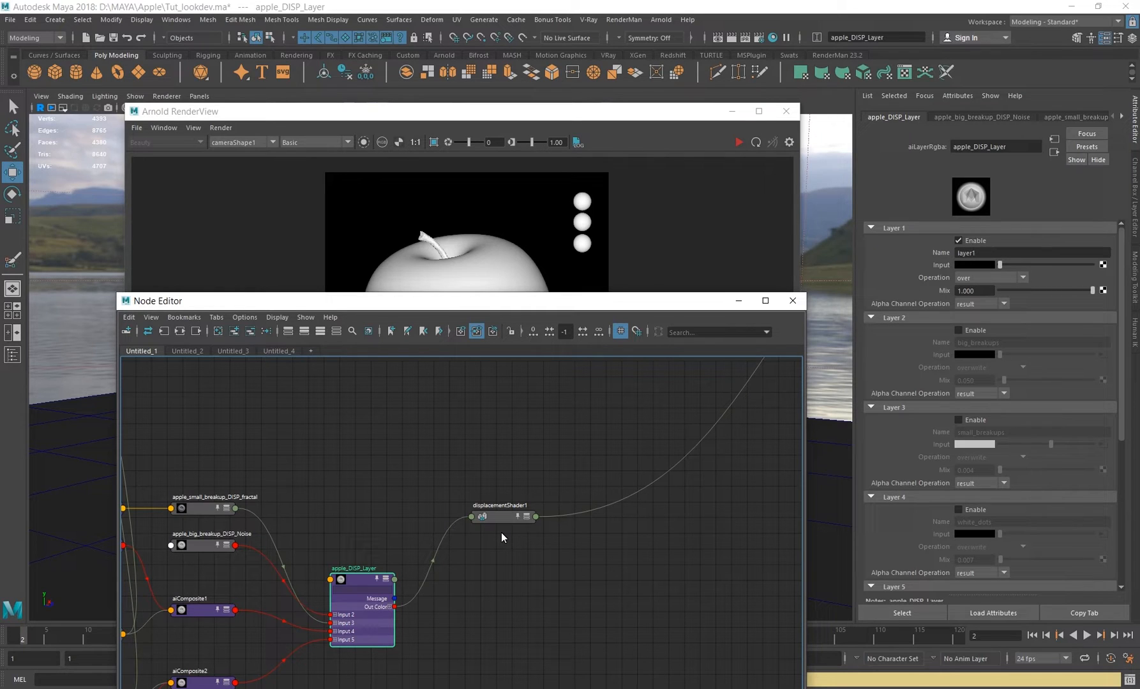
left_click(498, 514)
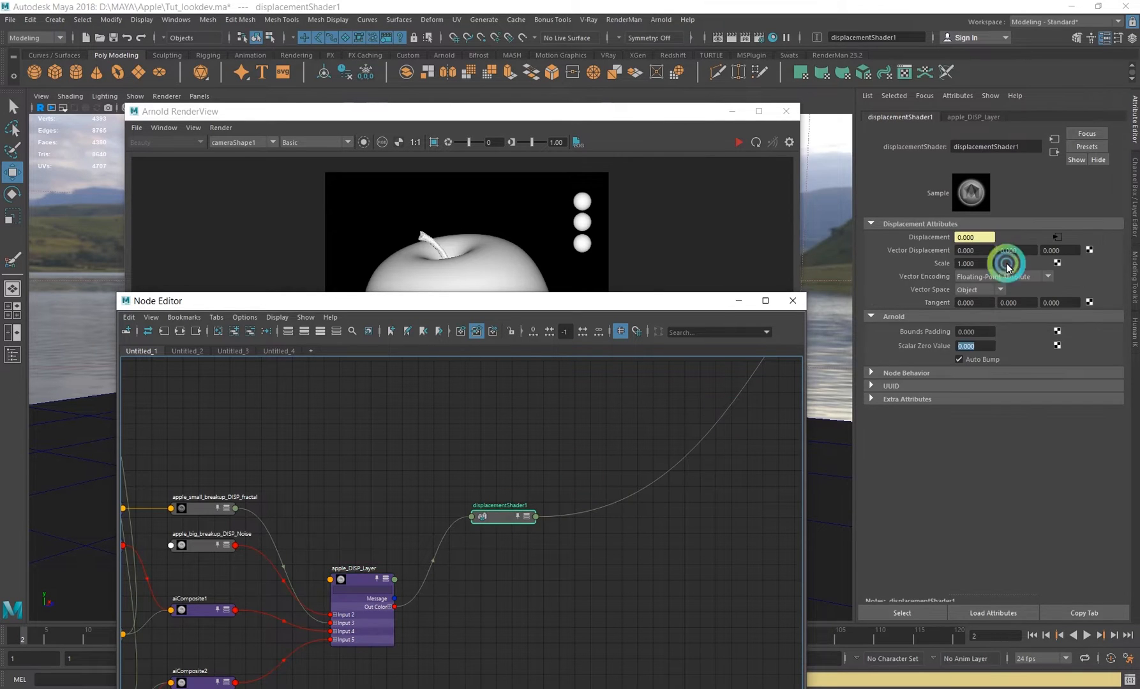
left_click(983, 346)
left_click_drag(981, 345, 918, 350)
type("0.5")
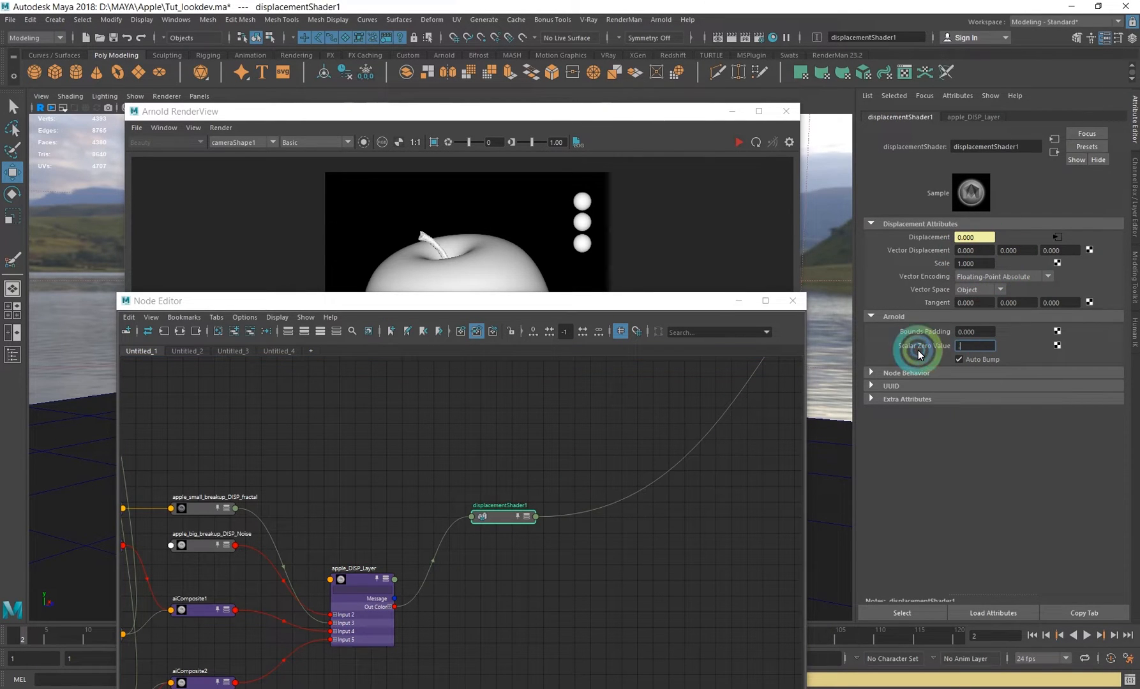
key("Return")
middle_click_drag(496, 498, 535, 429, "alt")
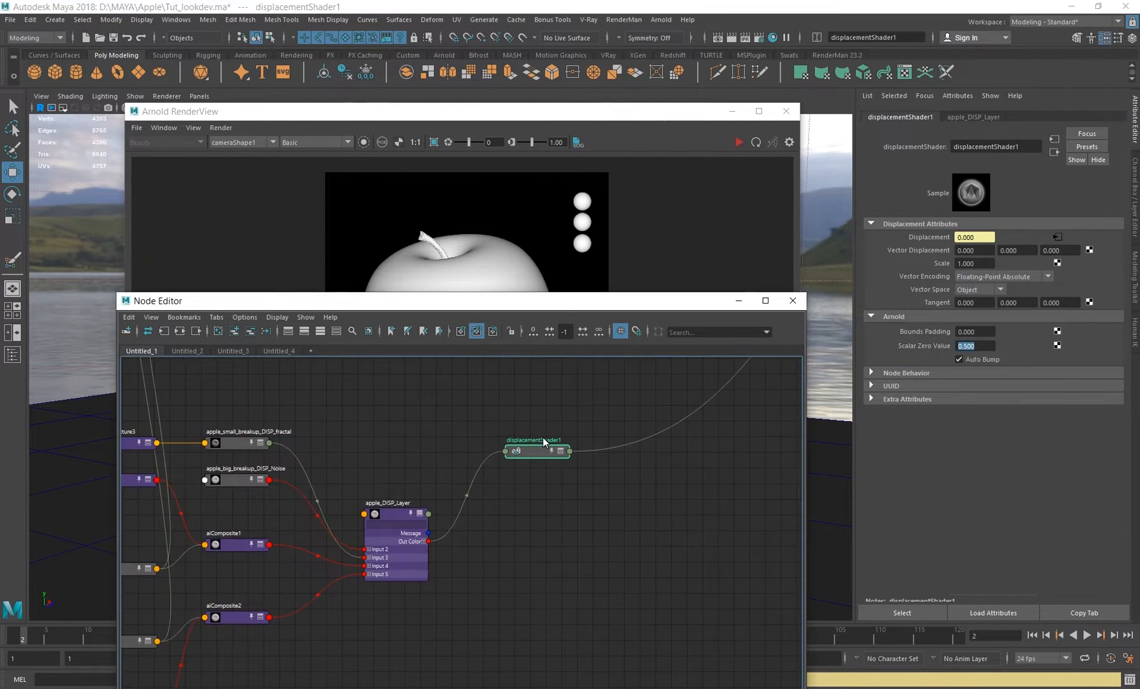
- Set the Layer 1 Input colour of apple_DISP_Layer to a grey with a V value of 0.5
left_click(397, 555)
left_click(1007, 291)
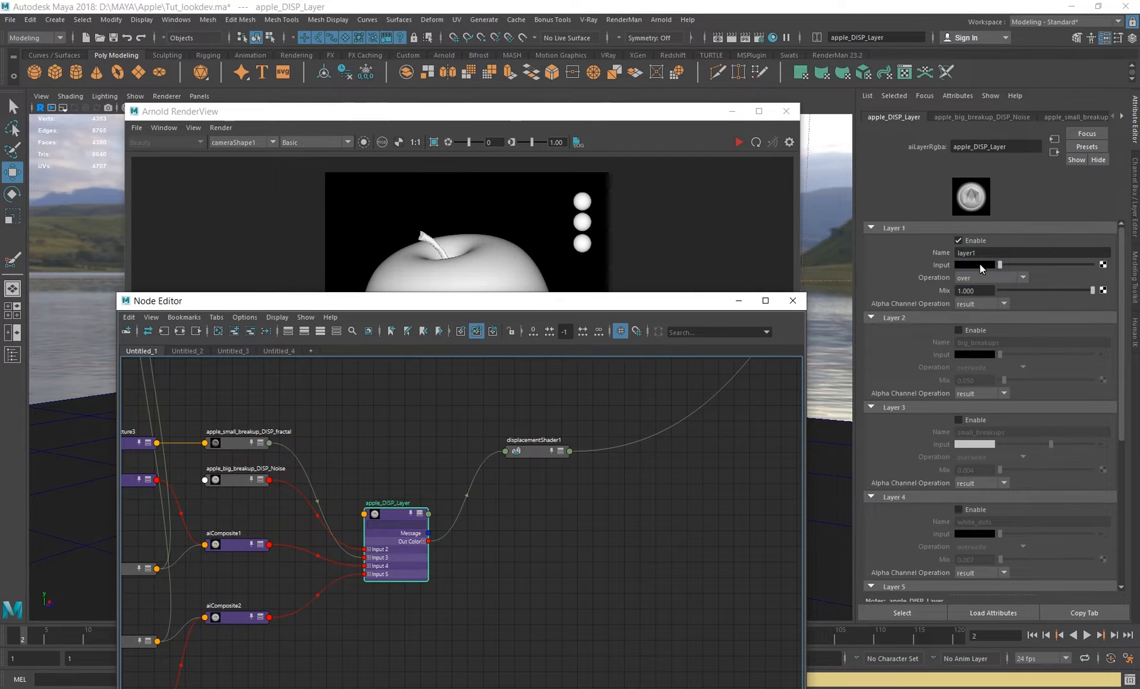
left_click(980, 264)
key("shift+Tab")
type(".5")
key("Return")
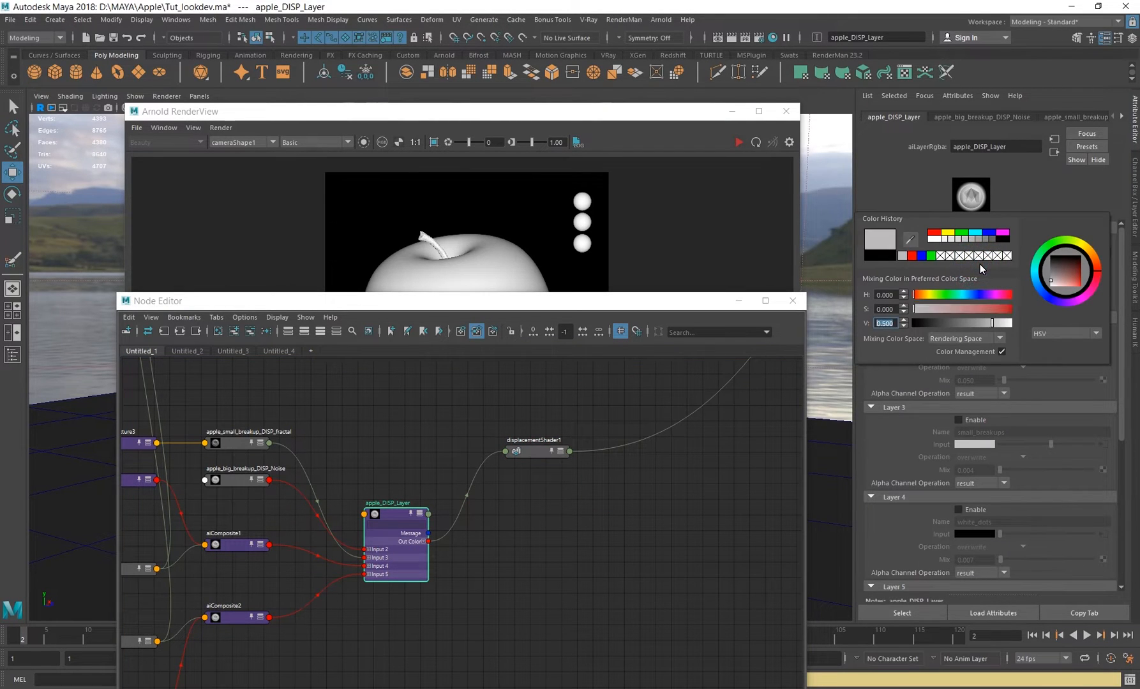
middle_click_drag(387, 461, 410, 449, "alt")
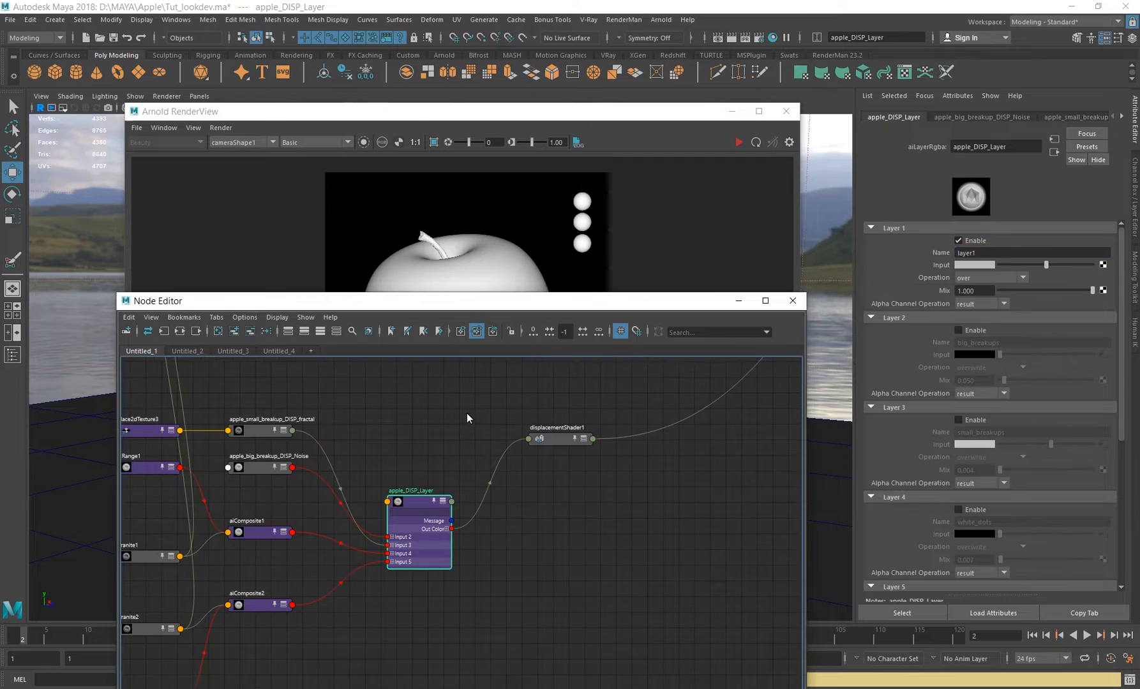
- Enable Layer 2 (big_breakups) on apple_DISP_Layer and restart the Arnold render
left_click(675, 112)
left_click(978, 331)
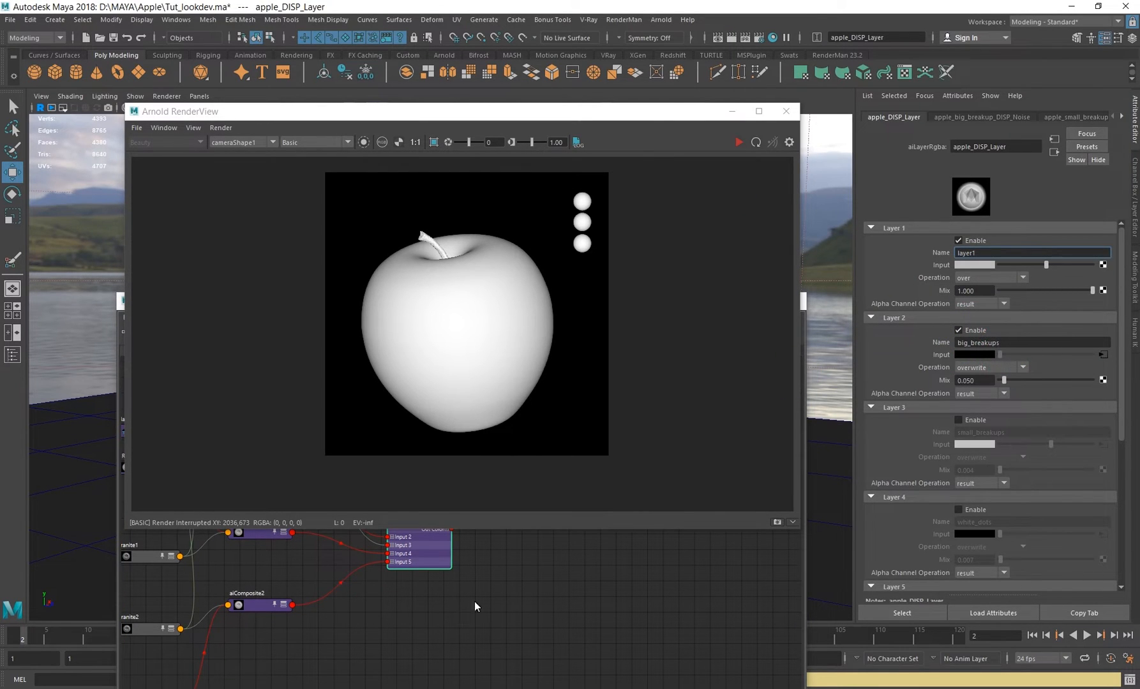
left_click(738, 142)
left_click(565, 576)
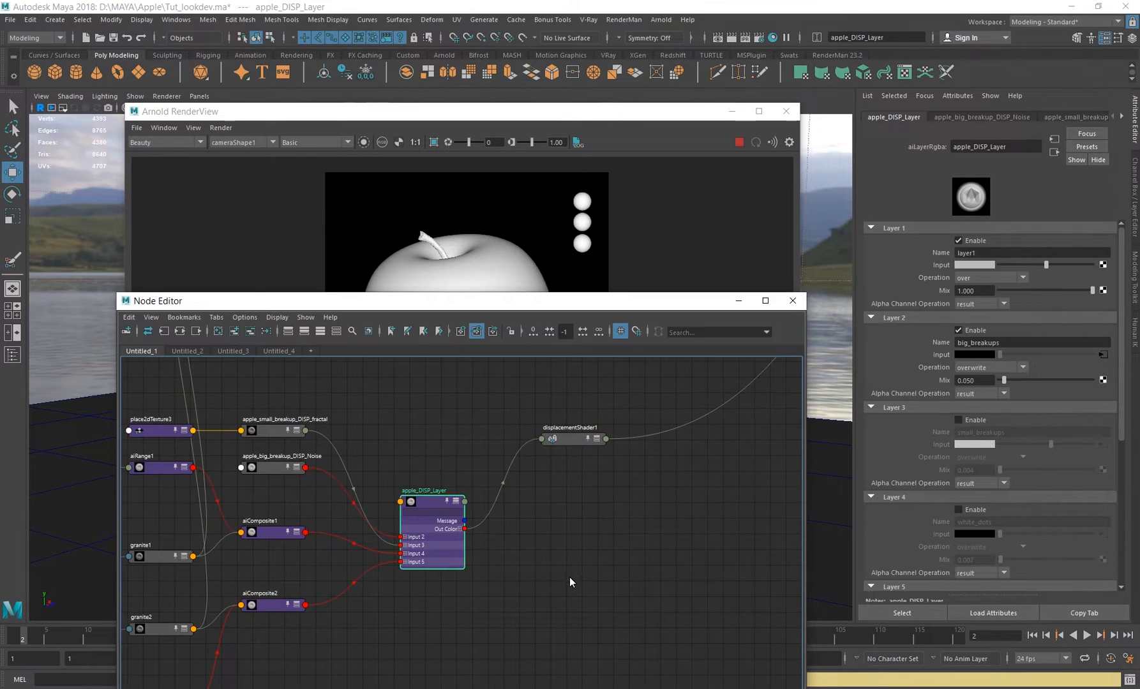
- Maximize the RenderView and compare the apple with big_breakups enabled against Snapshot_01
left_click(585, 109)
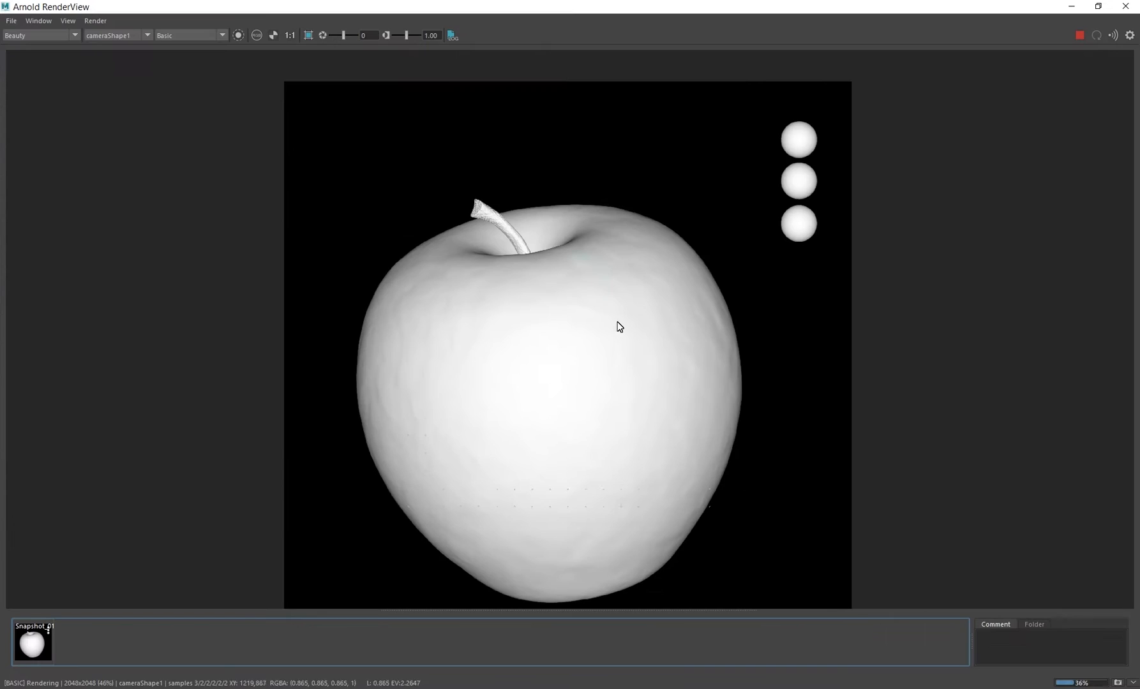
middle_click_drag(617, 322, 598, 240)
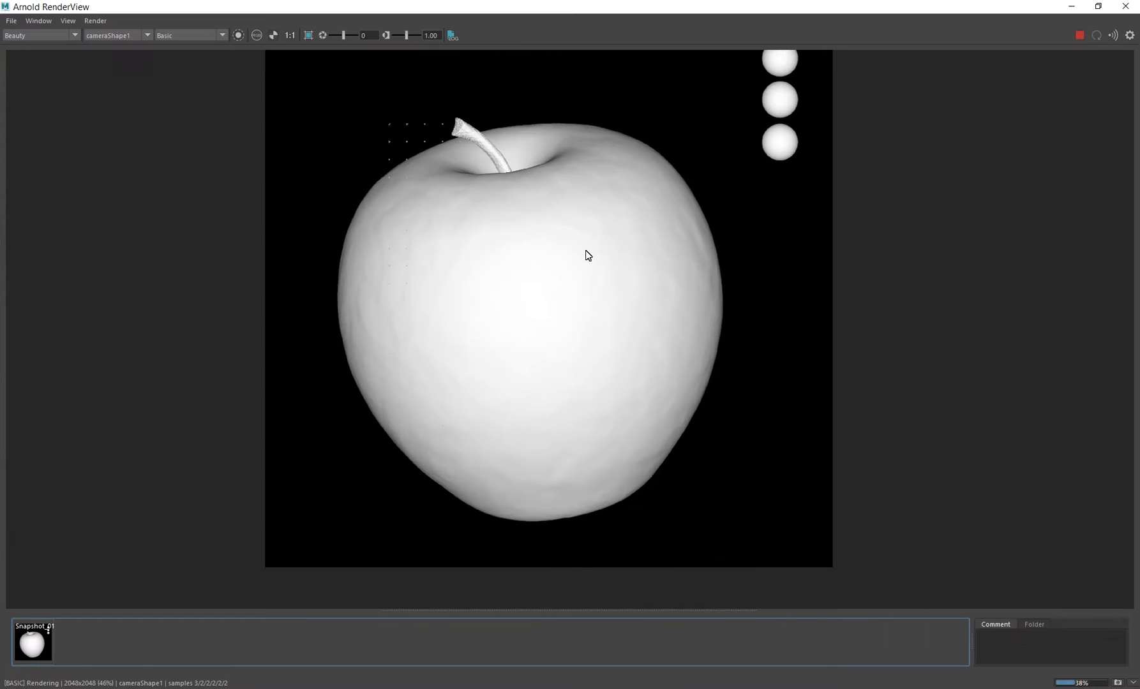
left_click(32, 649)
left_click(32, 651)
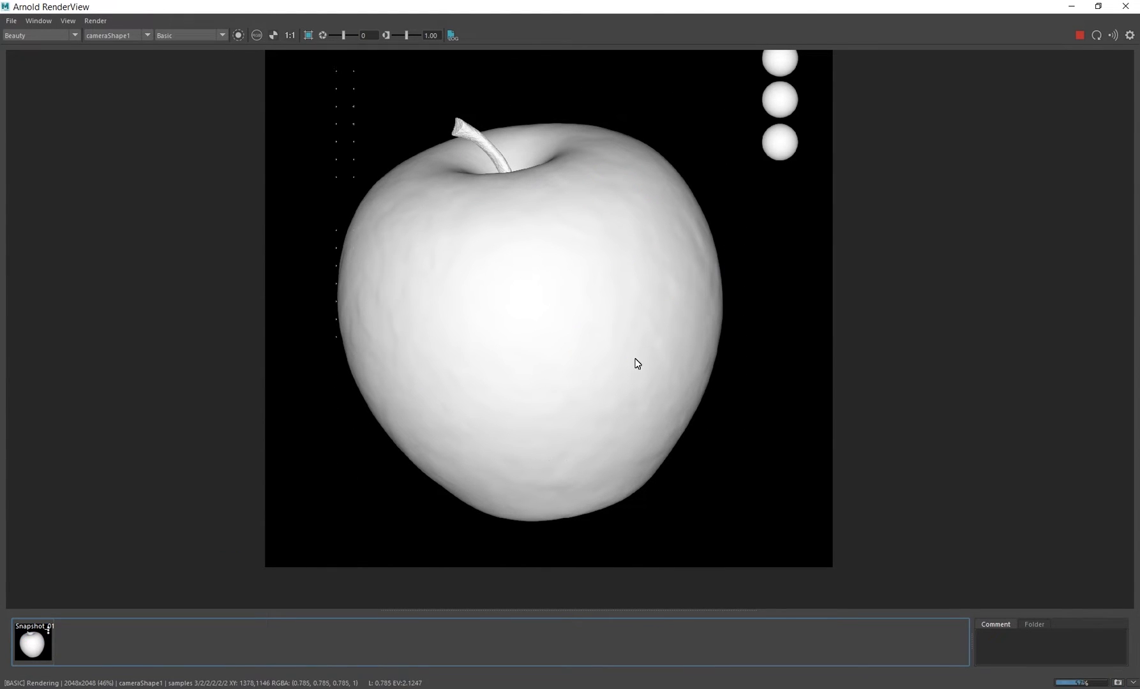
left_click(29, 649)
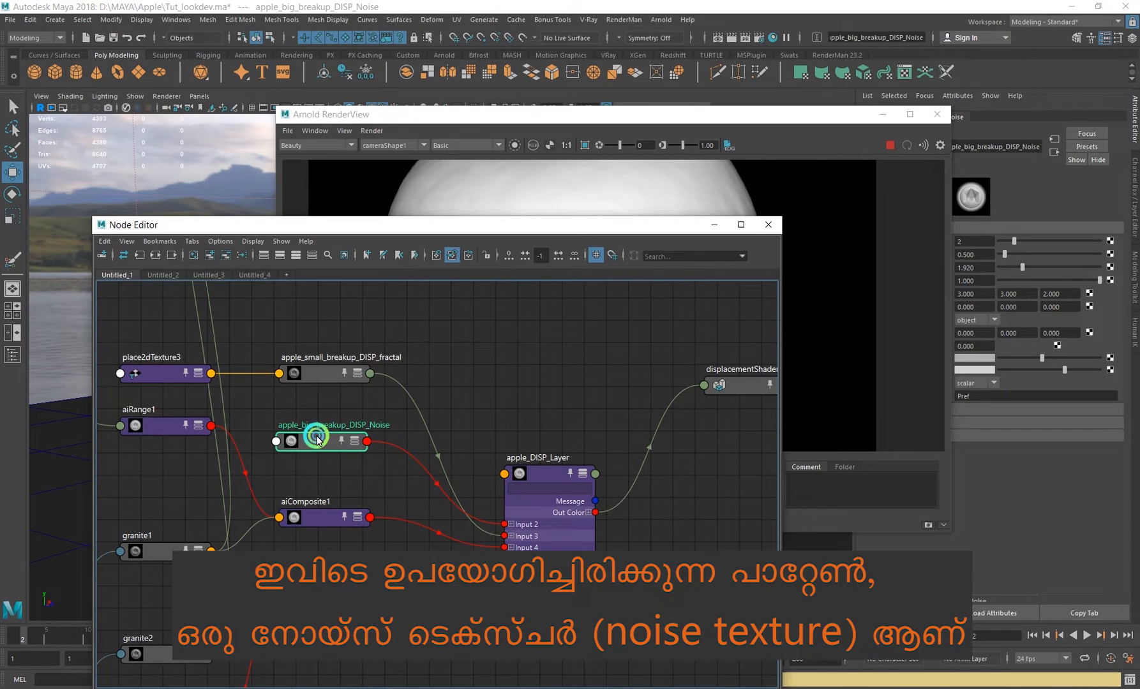
- Select apple_big_breakup_DISP_Noise and arrange the Node Editor and RenderView so its noise attributes stay visible
left_click(338, 441)
left_click(702, 242)
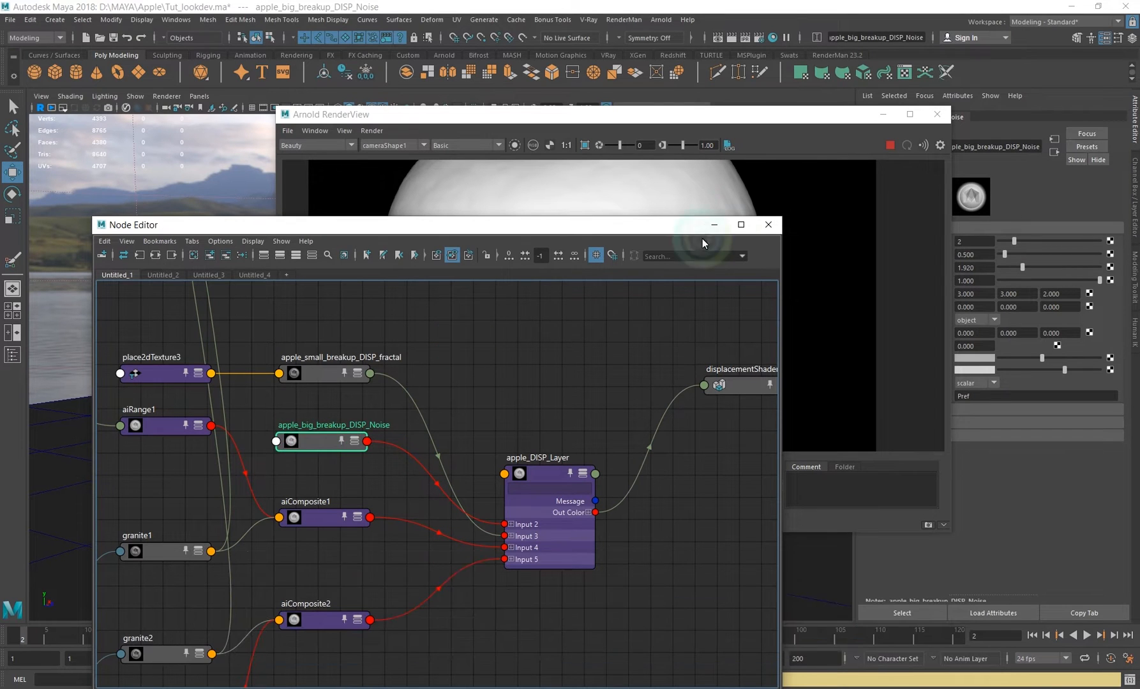
left_click_drag(758, 118, 786, 415)
left_click(949, 145)
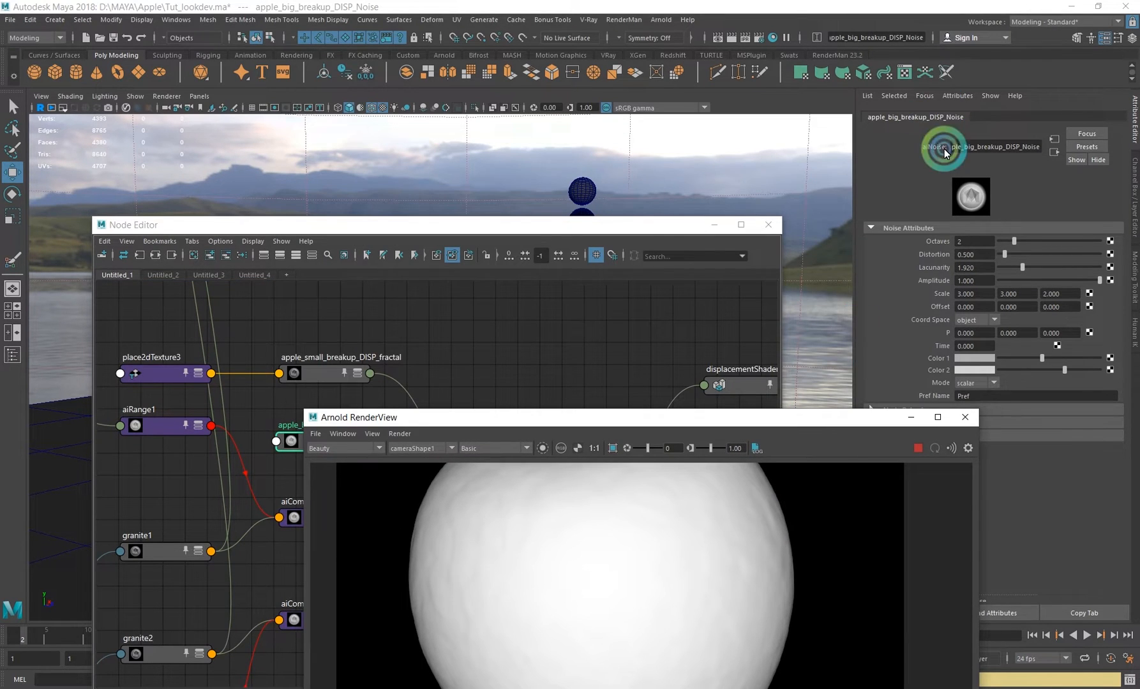
left_click_drag(640, 229, 532, 112)
left_click_drag(784, 421, 666, 148)
- Isolate apple_big_breakup_DISP_Noise in the render and examine its pattern alongside the Distortion setting
left_click(423, 173)
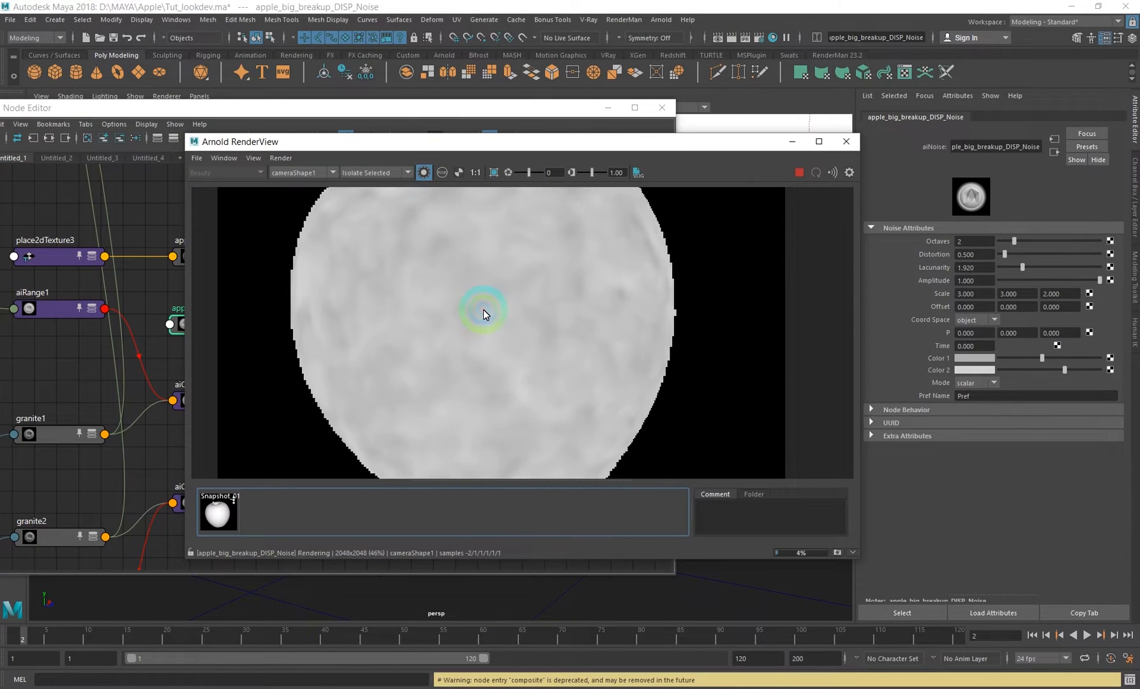
middle_click_drag(500, 298, 511, 319)
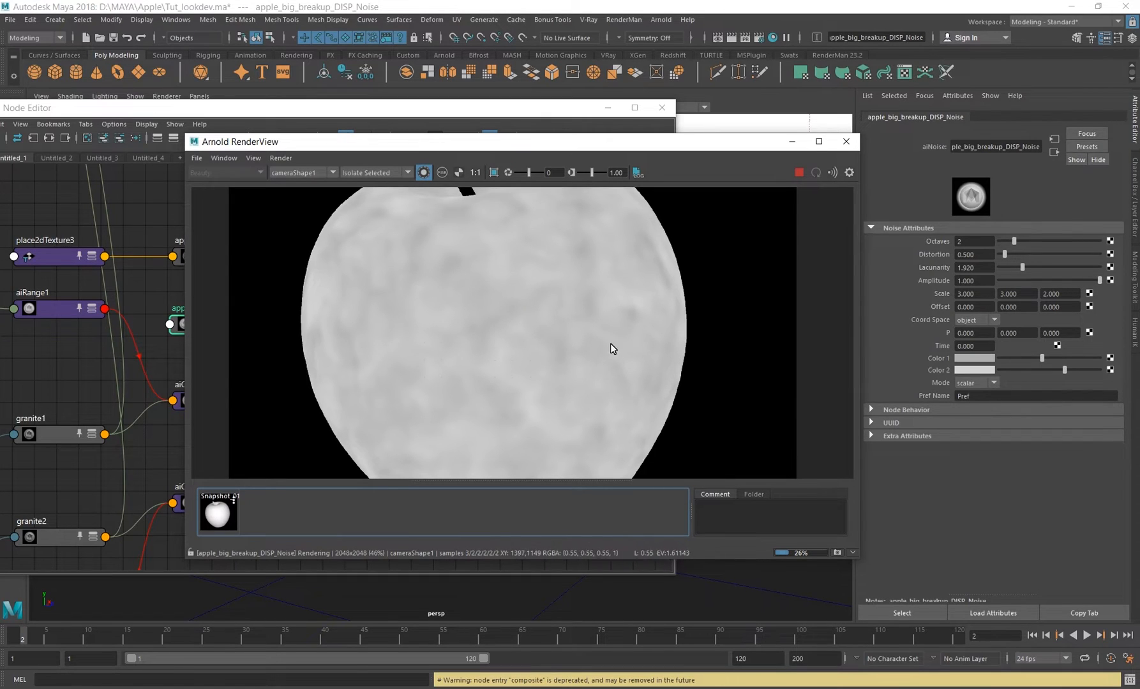
left_click(973, 254)
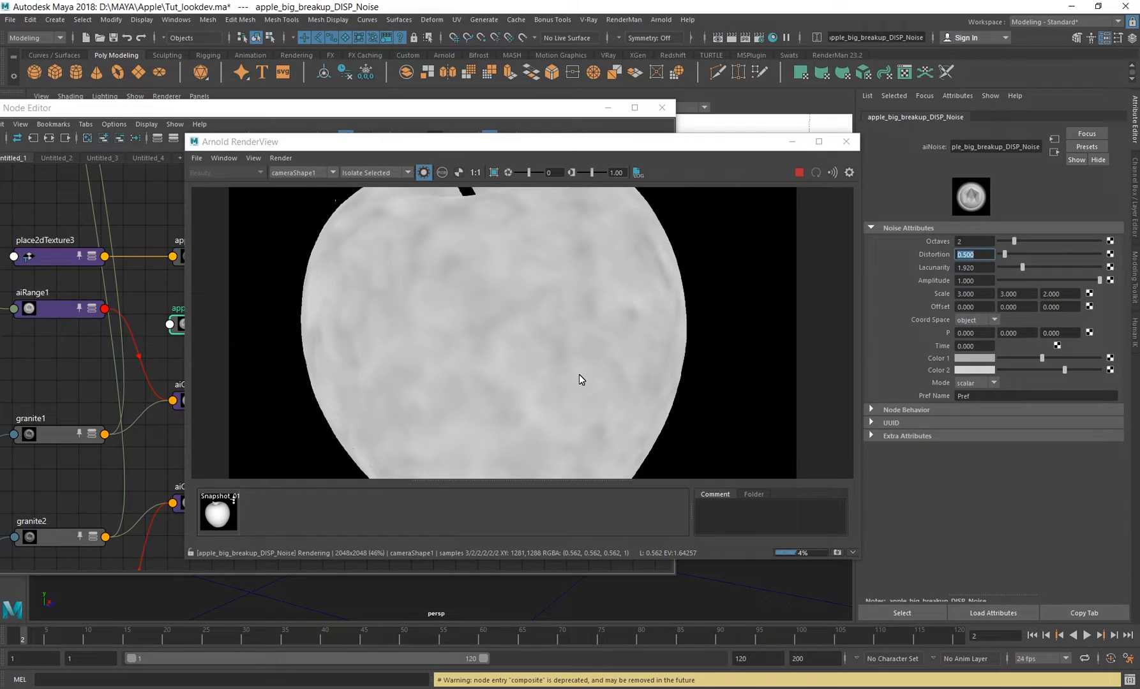
scroll(556, 359, "down", 2)
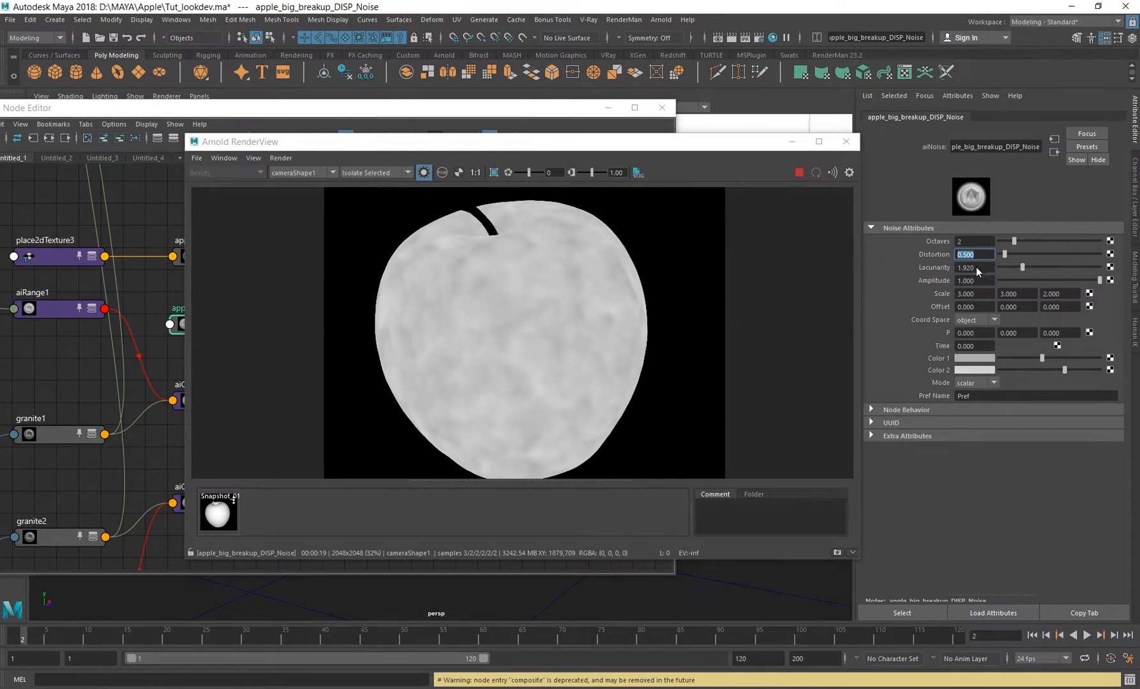
- Turn off the node isolation, render the apple in Basic shading mode and inspect the surface breakup alongside the noise's Amplitude
left_click(423, 172)
left_click(381, 173)
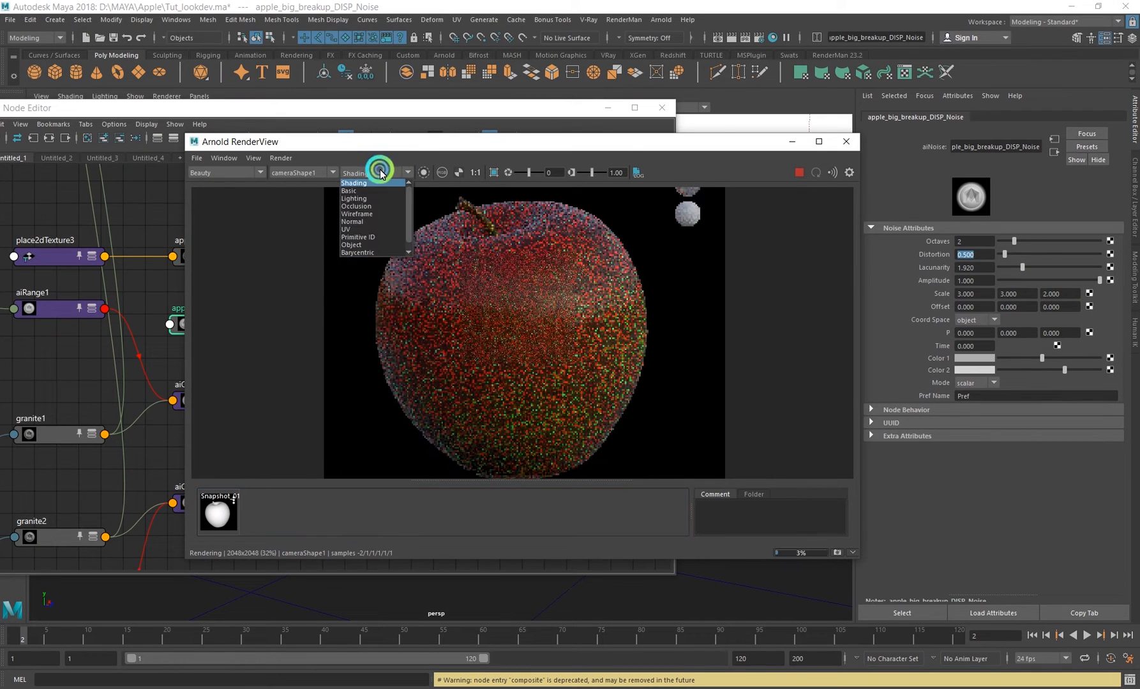
left_click(353, 190)
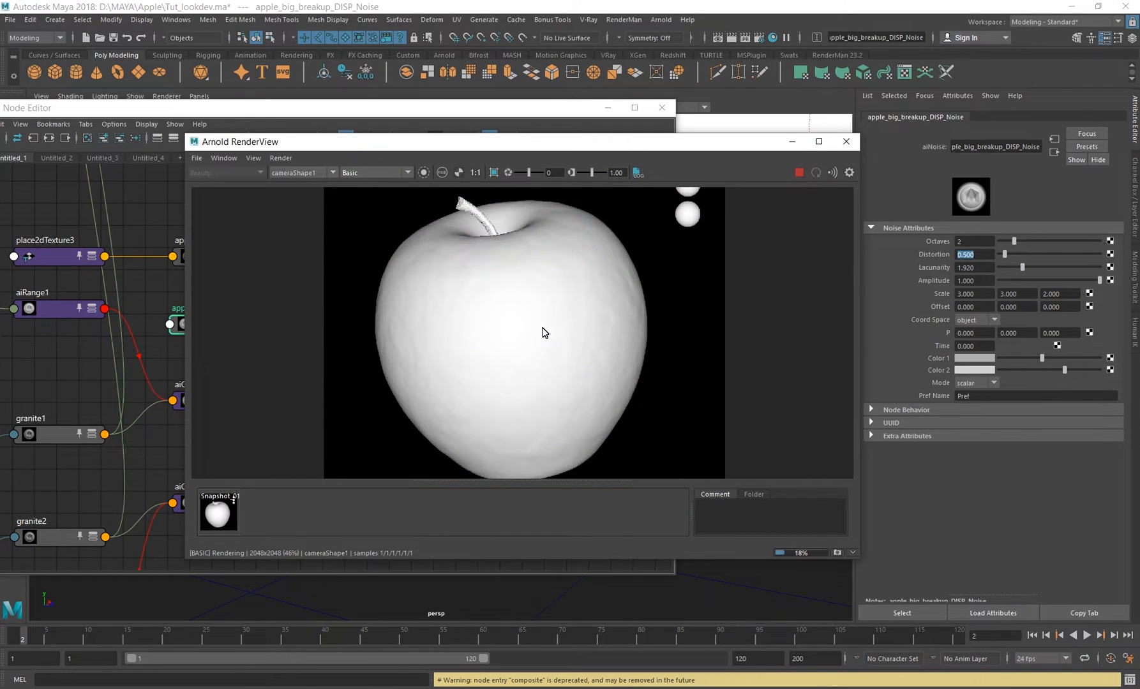
scroll(544, 332, "up", 2)
scroll(599, 340, "up", 2)
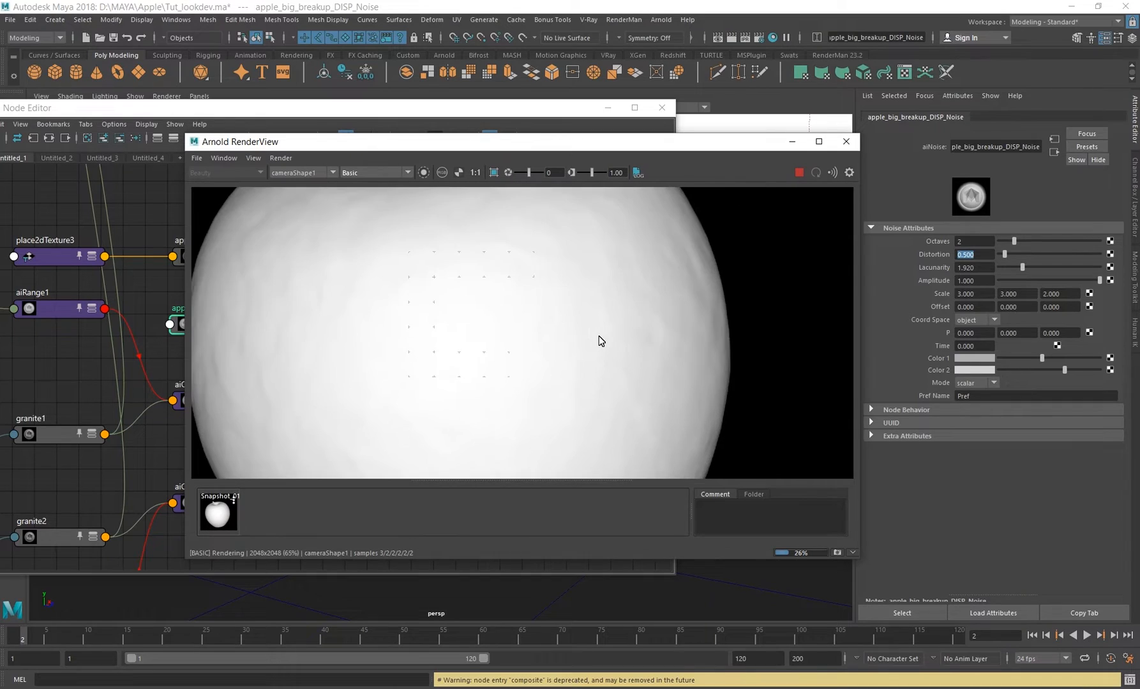
scroll(598, 335, "down", 1)
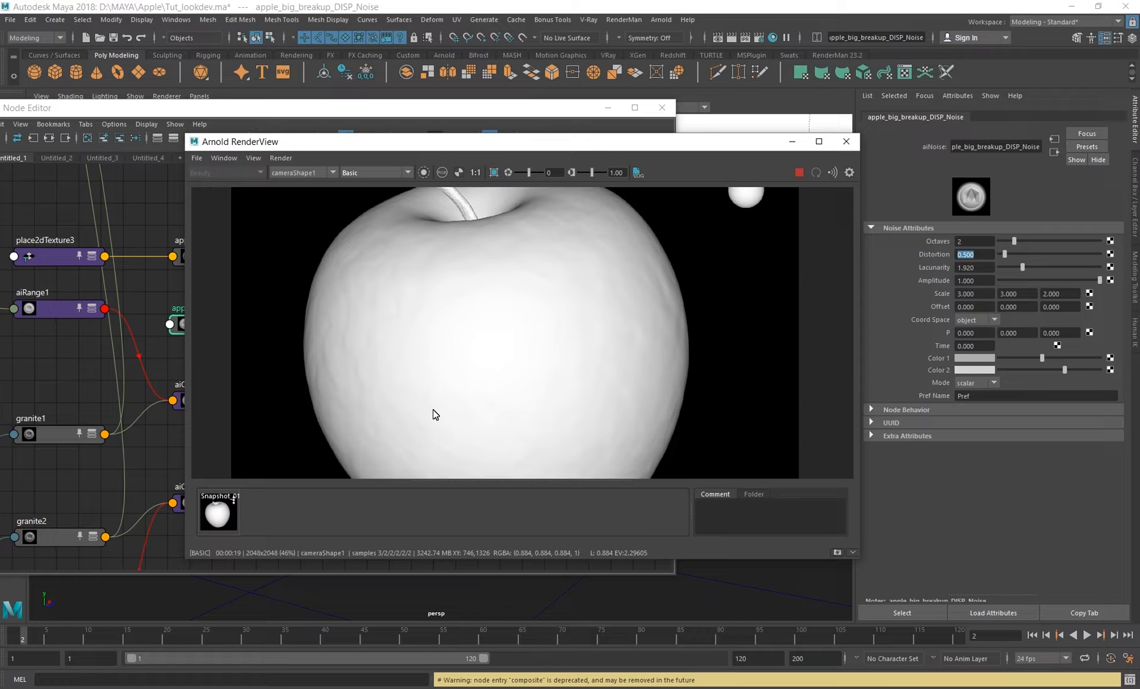
left_click(975, 280)
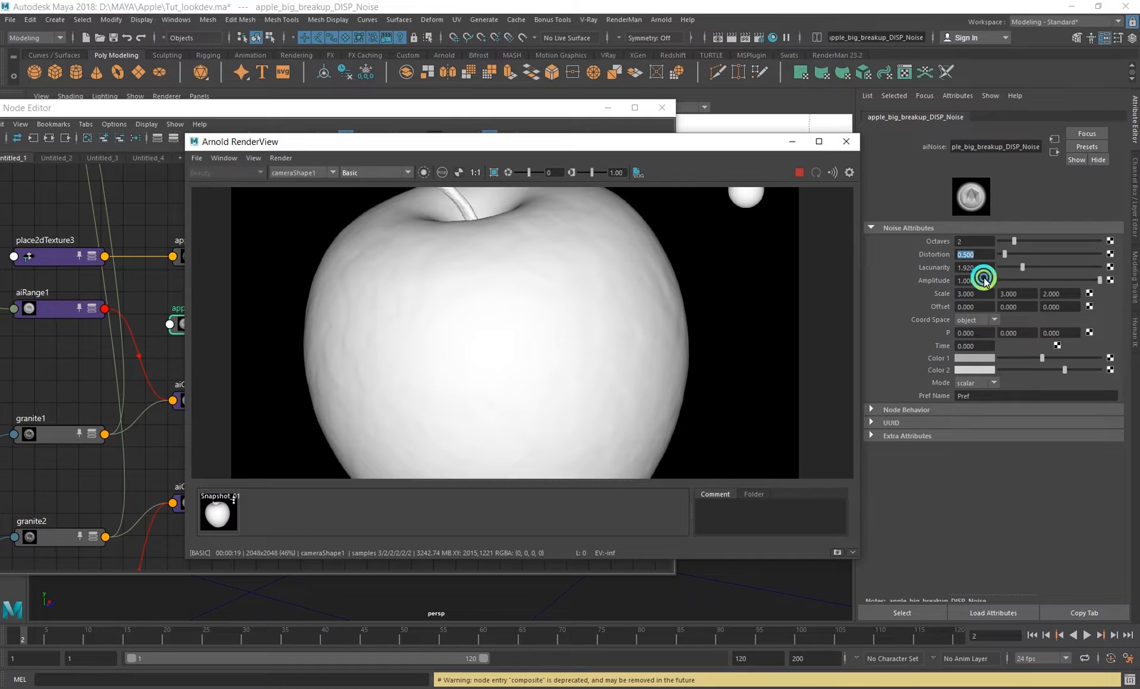
left_click(612, 400)
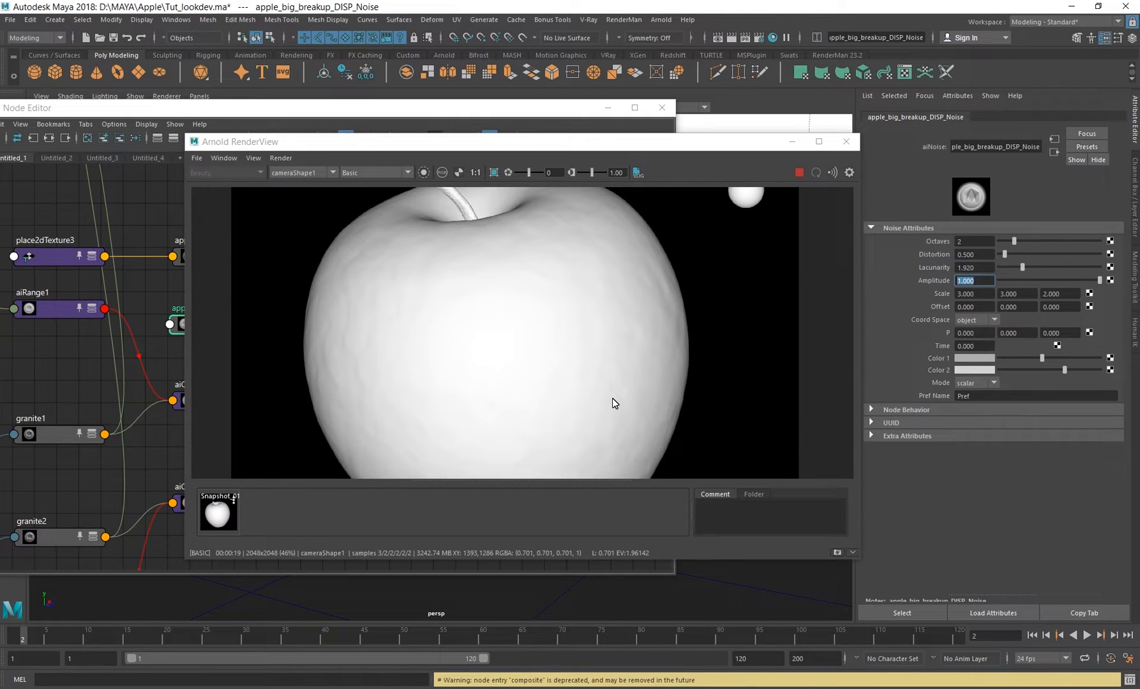
- Isolate apple_big_breakup_DISP_Noise in the render to view its pattern on the apple
left_click(370, 172)
left_click(430, 187)
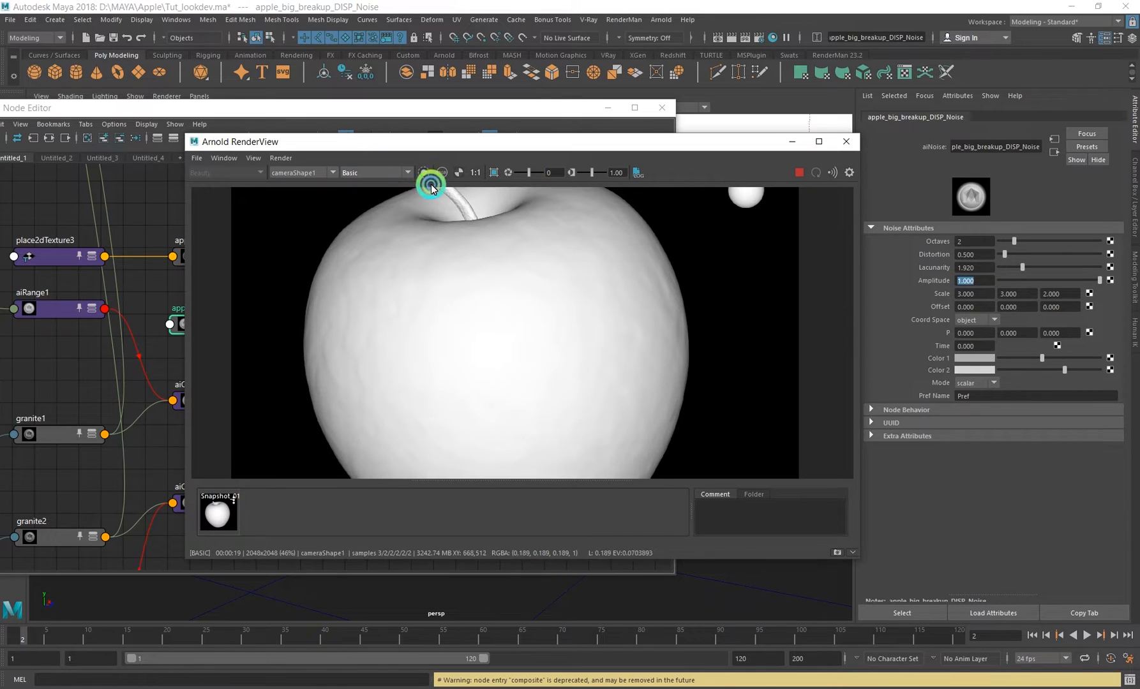
left_click(422, 171)
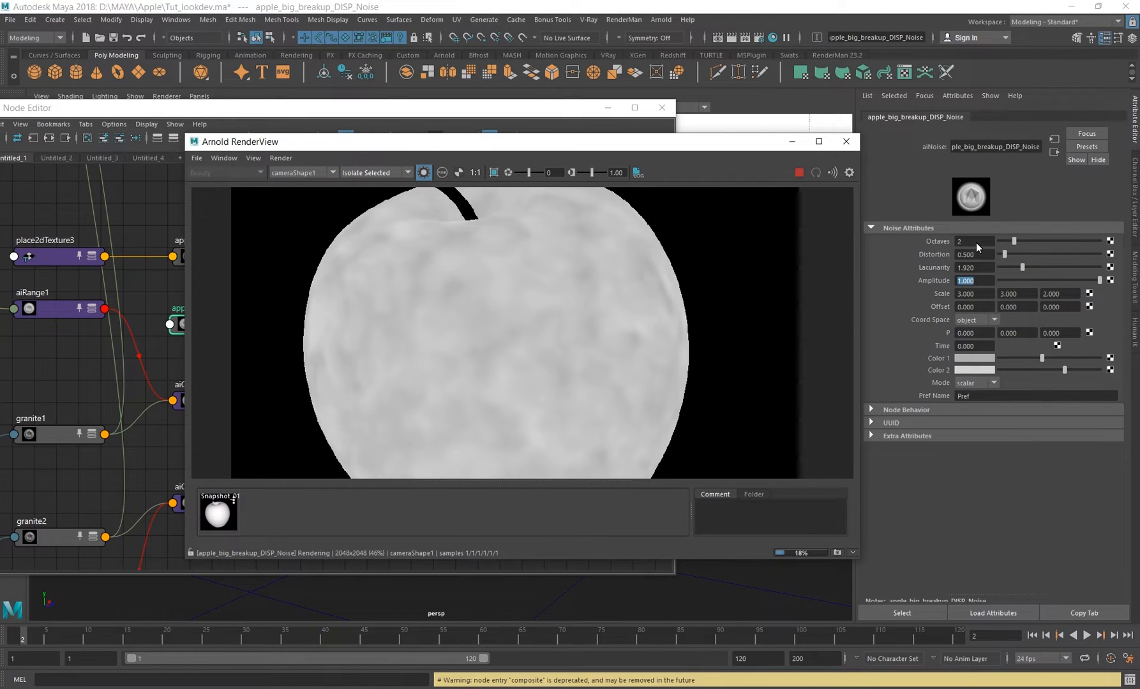
- Try an Octaves value of 1 on the big breakup noise and restore it to 2
left_click(976, 242)
type("1")
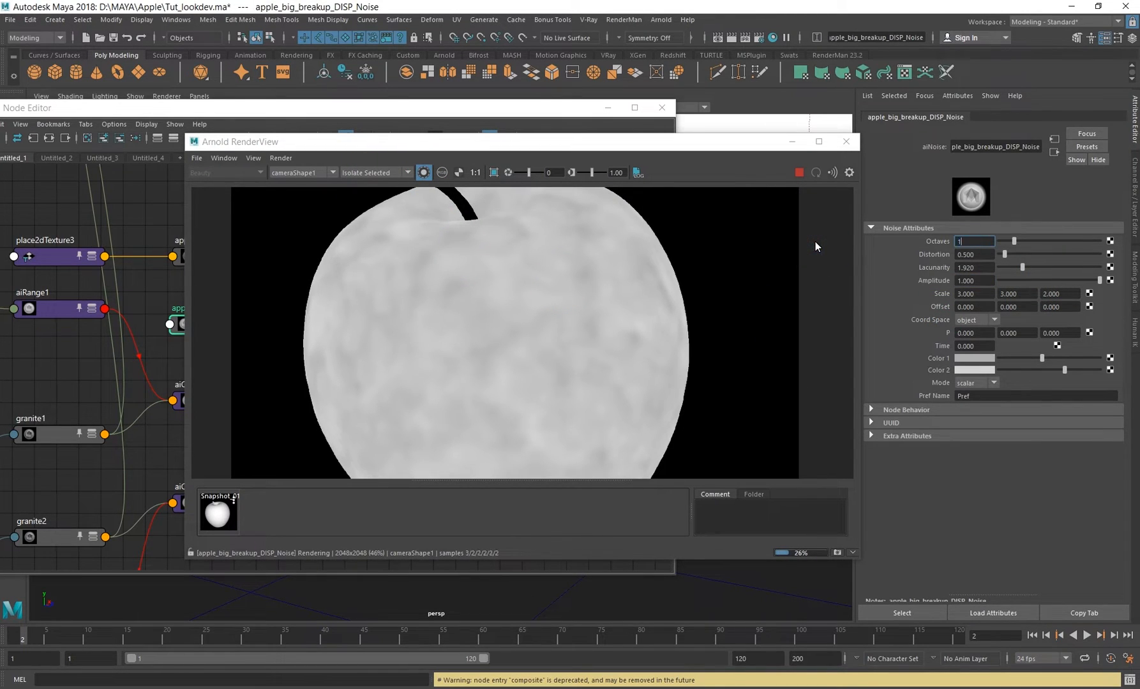
key("Return")
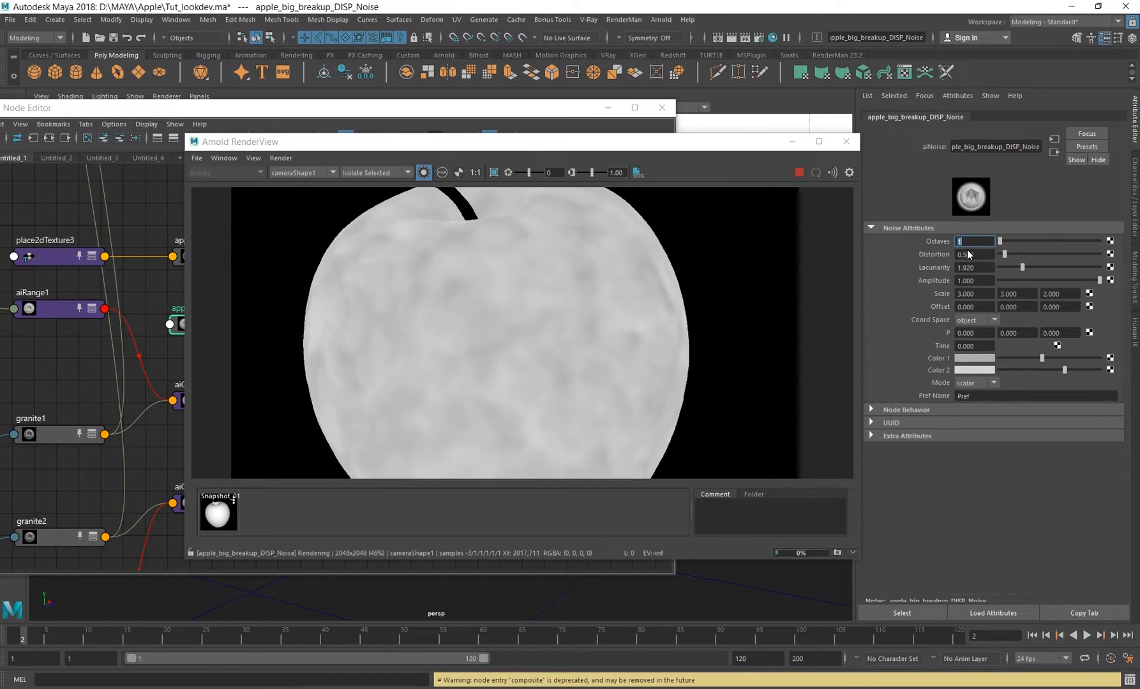
left_click_drag(967, 242, 870, 310)
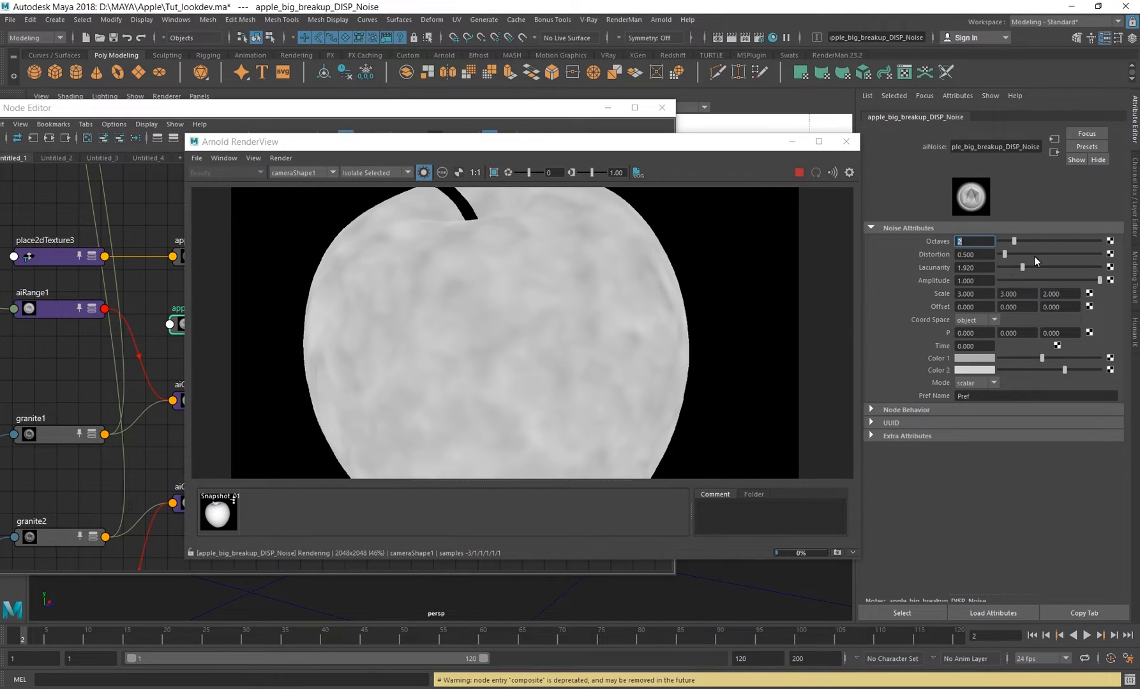
- Raise the big breakup noise's Distortion to about 4.759 and inspect the isolated pattern on the apple
left_click_drag(1021, 257, 1047, 254)
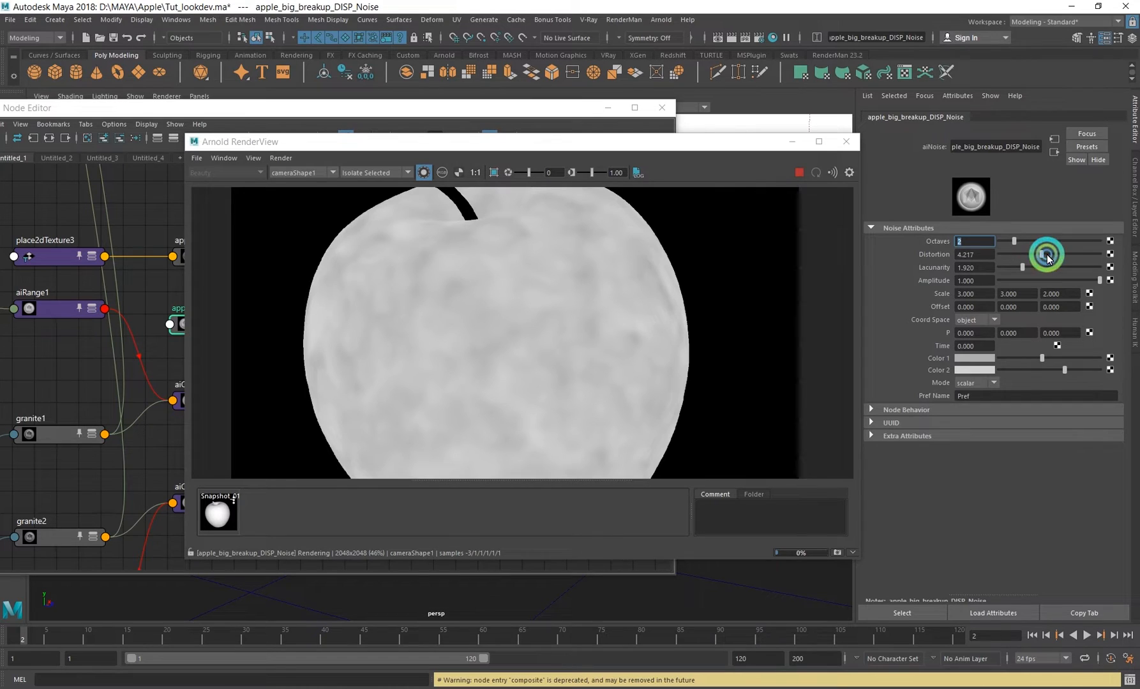
scroll(700, 343, "down", 2)
middle_click_drag(672, 347, 623, 356)
scroll(617, 328, "up", 1)
left_click(421, 171)
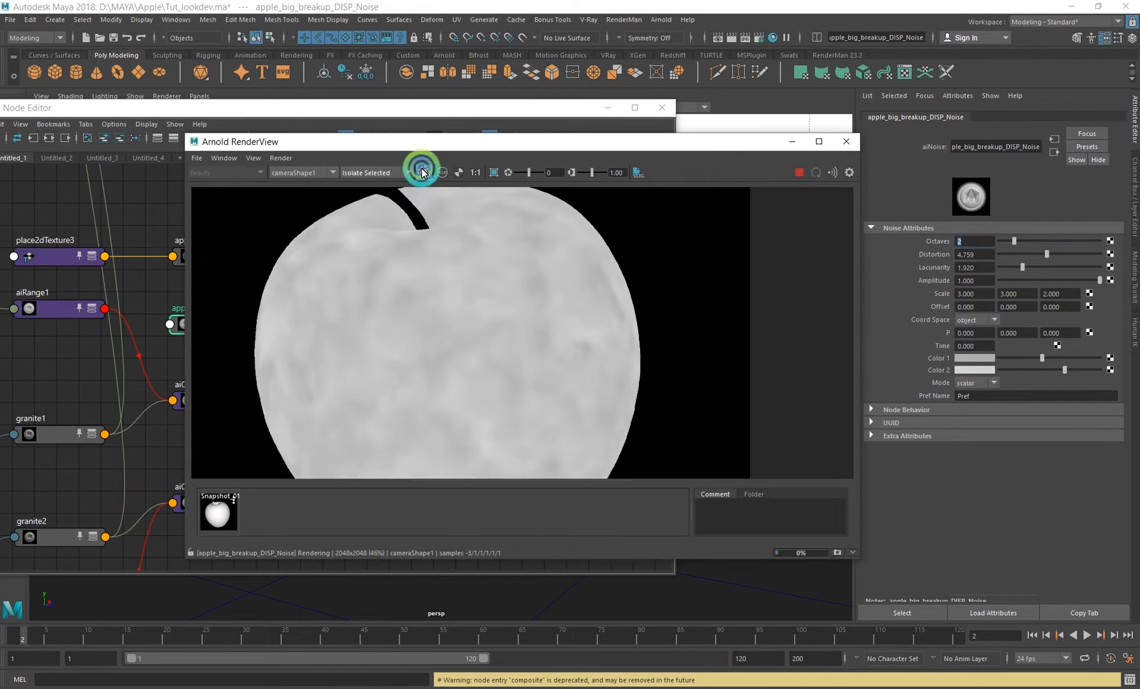
- Set the big breakup noise's Distortion back to 0.5 and inspect the isolated pattern
double_click(975, 255)
type("0.5")
key("Return")
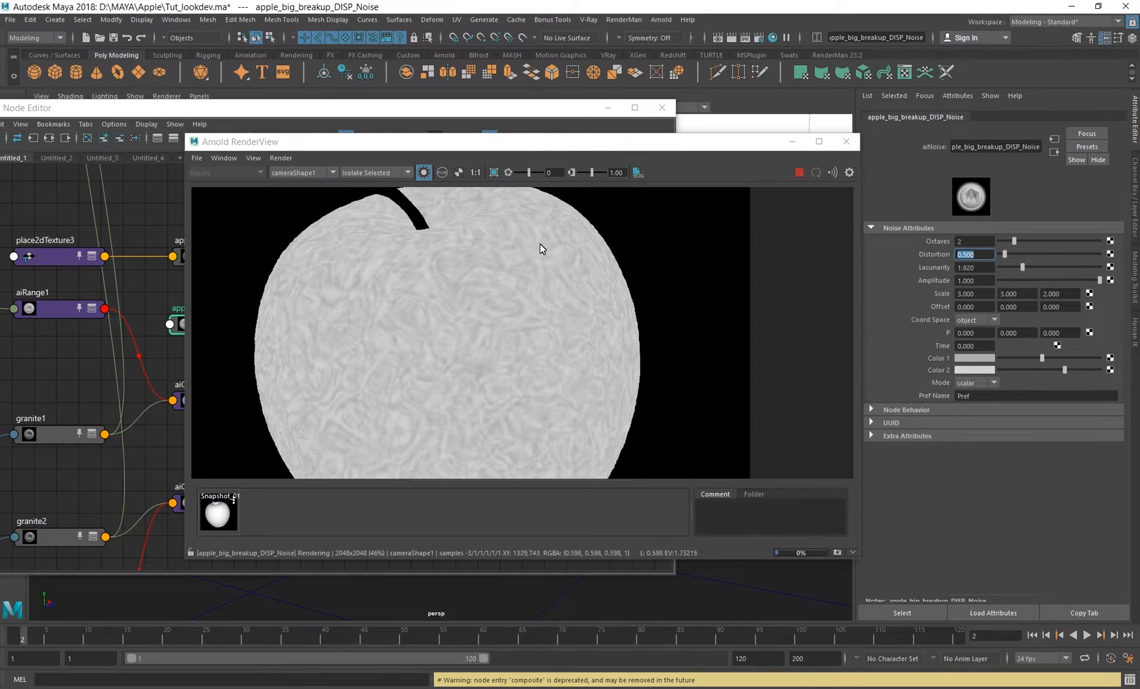
middle_click_drag(512, 349, 525, 339)
left_click(419, 171)
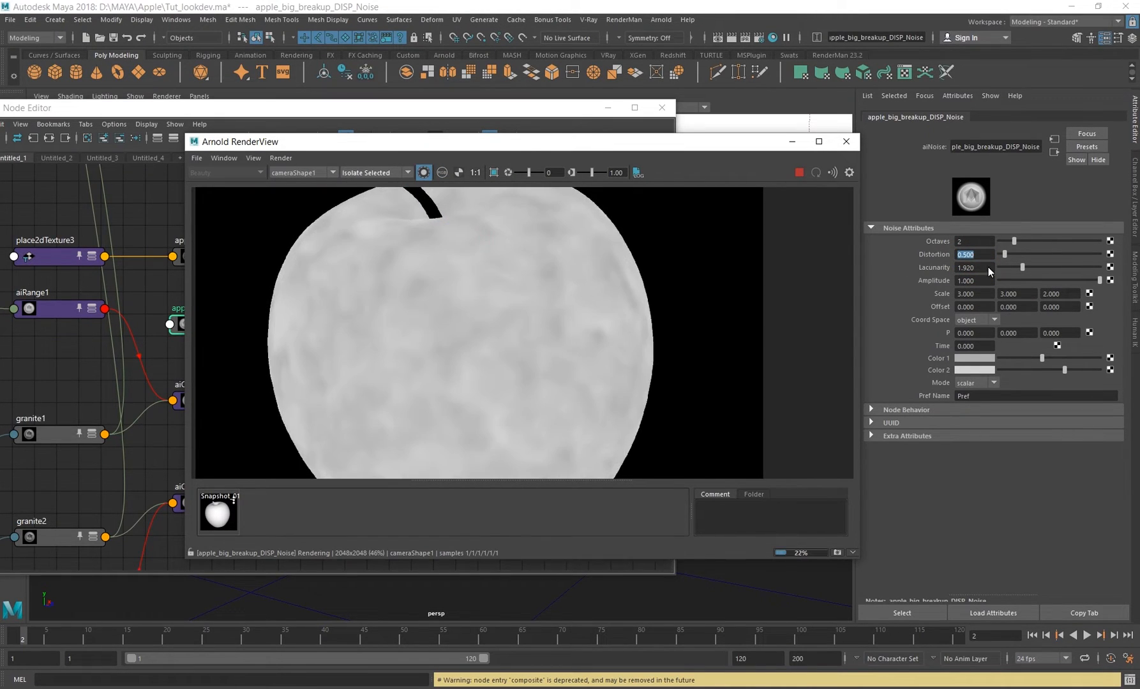
- Stop the render, then shrink and reposition the RenderView so the breakup nodes and noise attributes are both visible
left_click(799, 173)
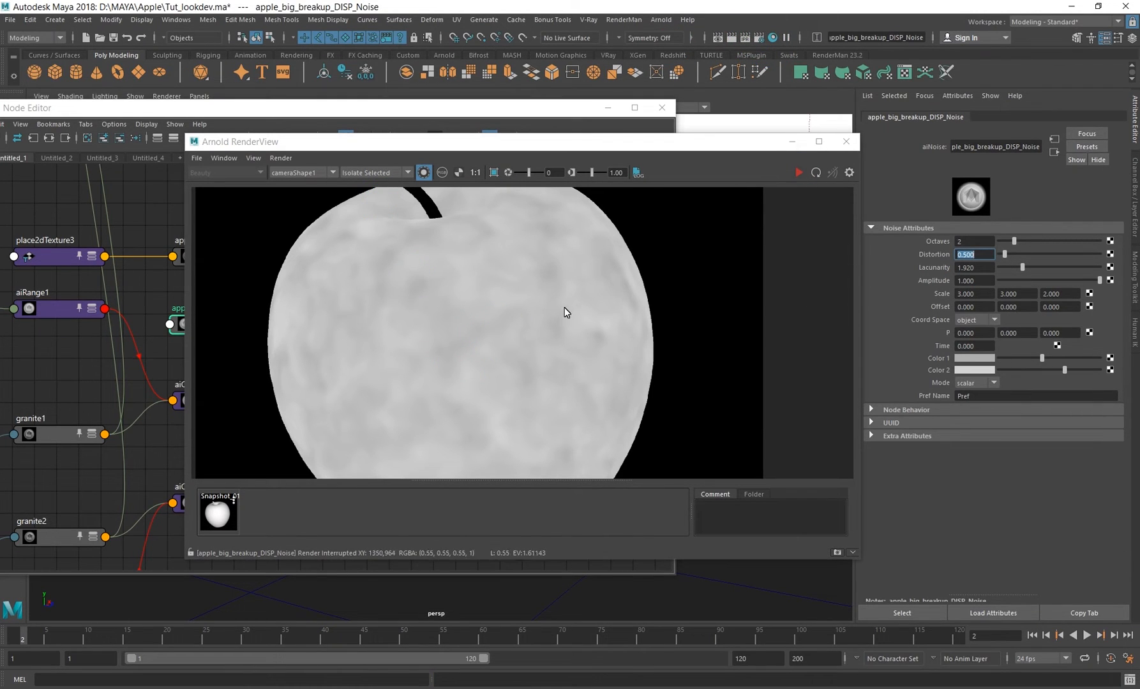
scroll(561, 307, "down", 2)
middle_click_drag(551, 307, 556, 302)
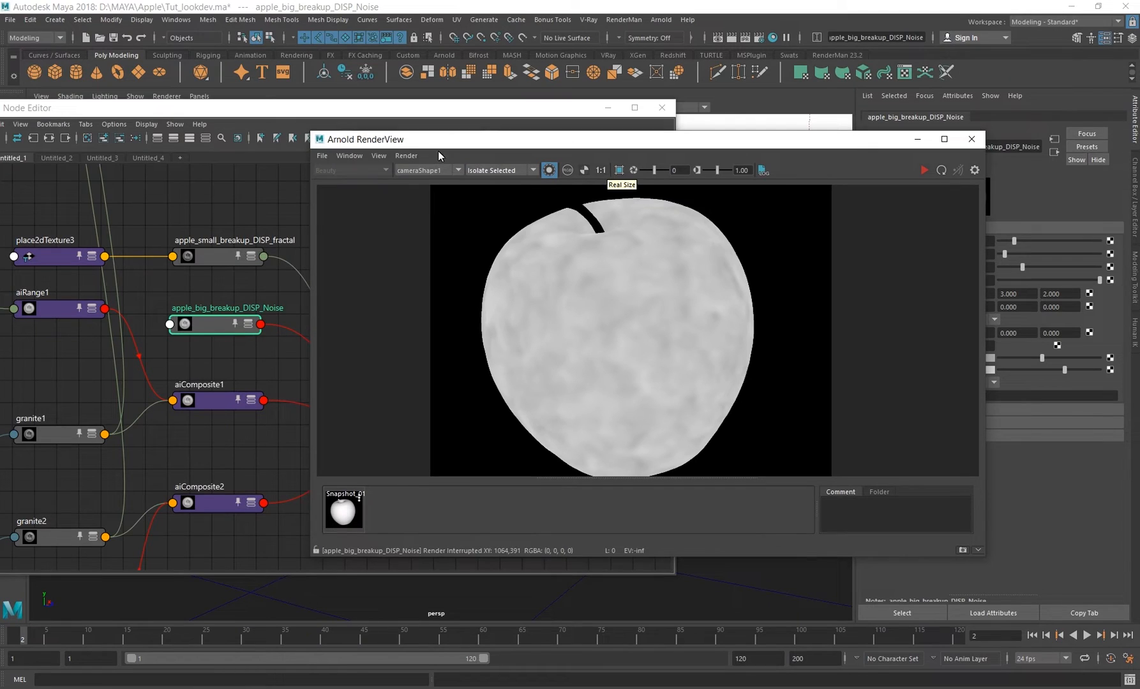
left_click_drag(314, 133, 531, 94)
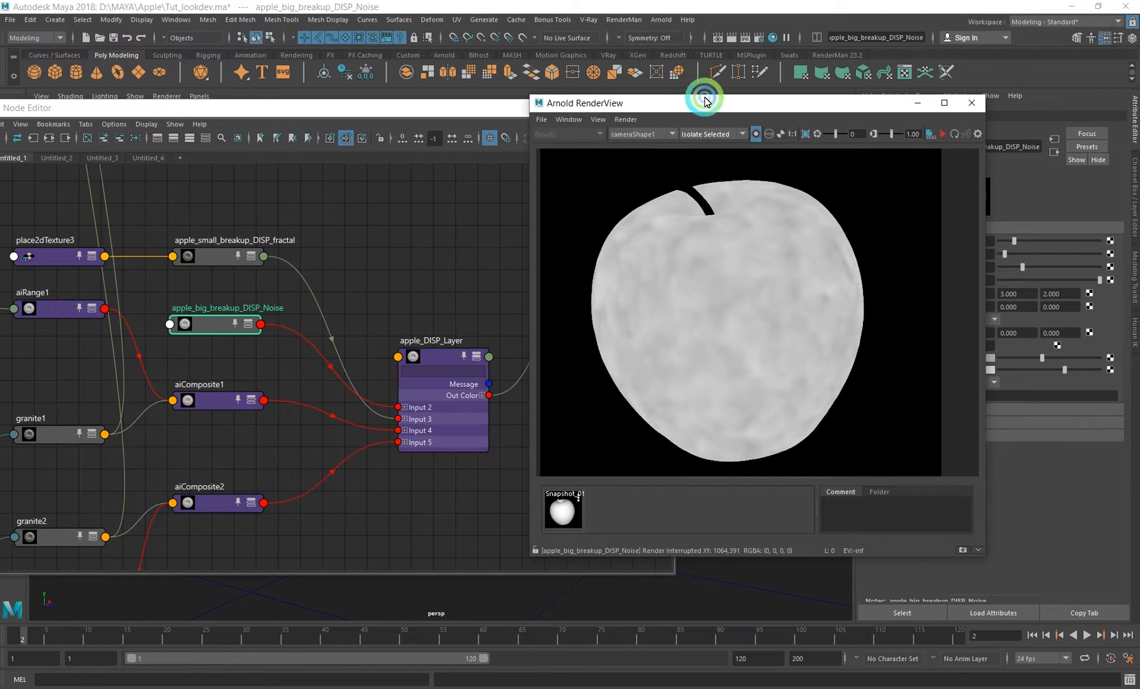
left_click_drag(704, 94, 559, 91)
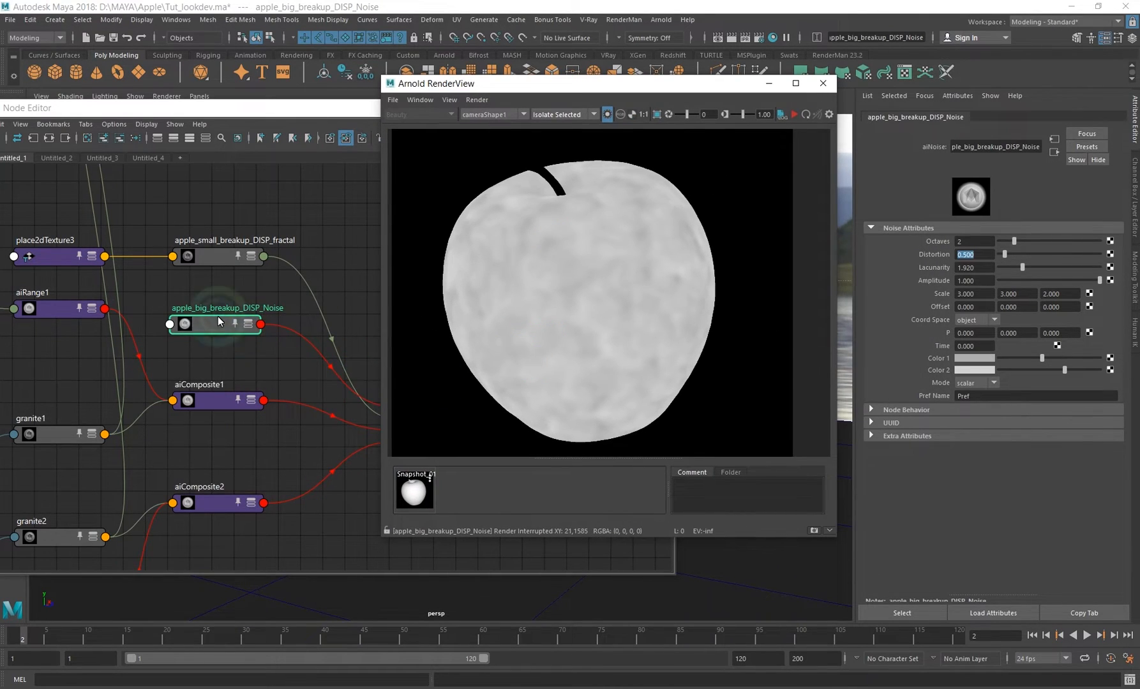
- Turn off the node isolation and select apple_DISP_Layer to show its layers beside the shaded apple render
left_click(583, 118)
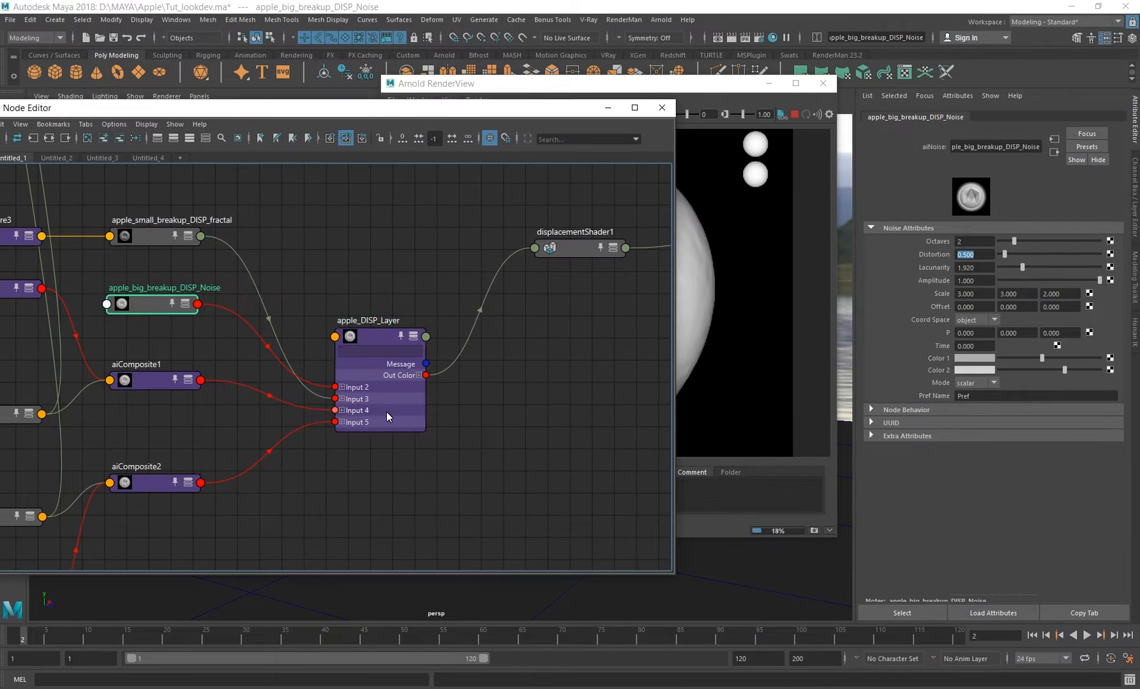
left_click(387, 417)
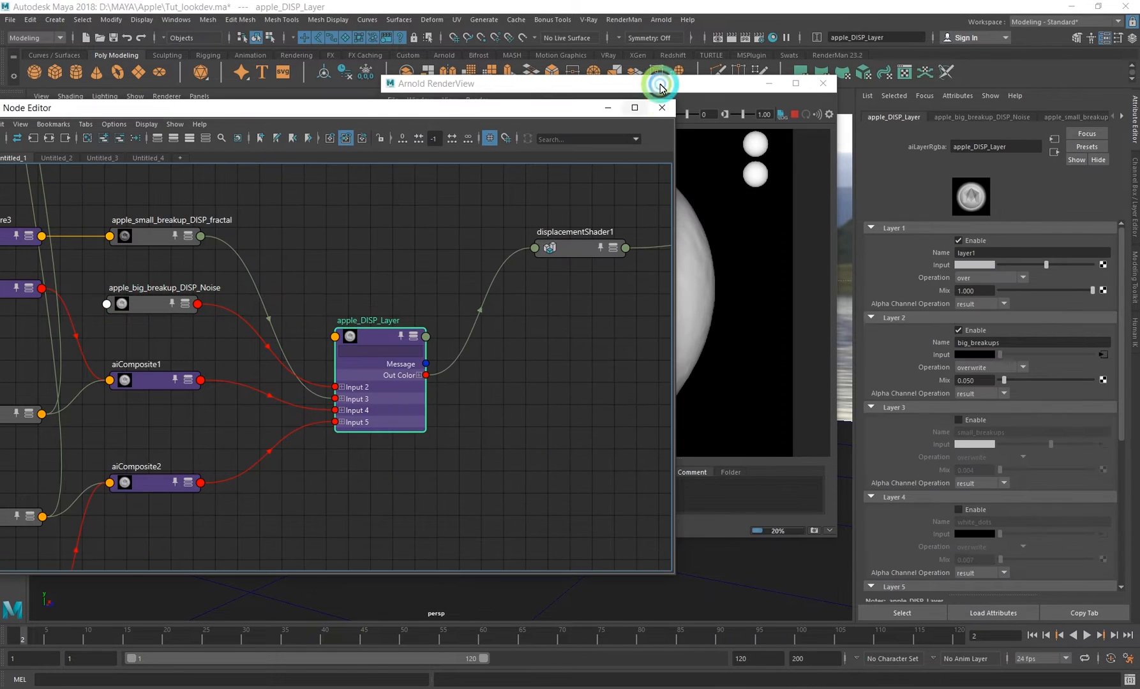
left_click(662, 84)
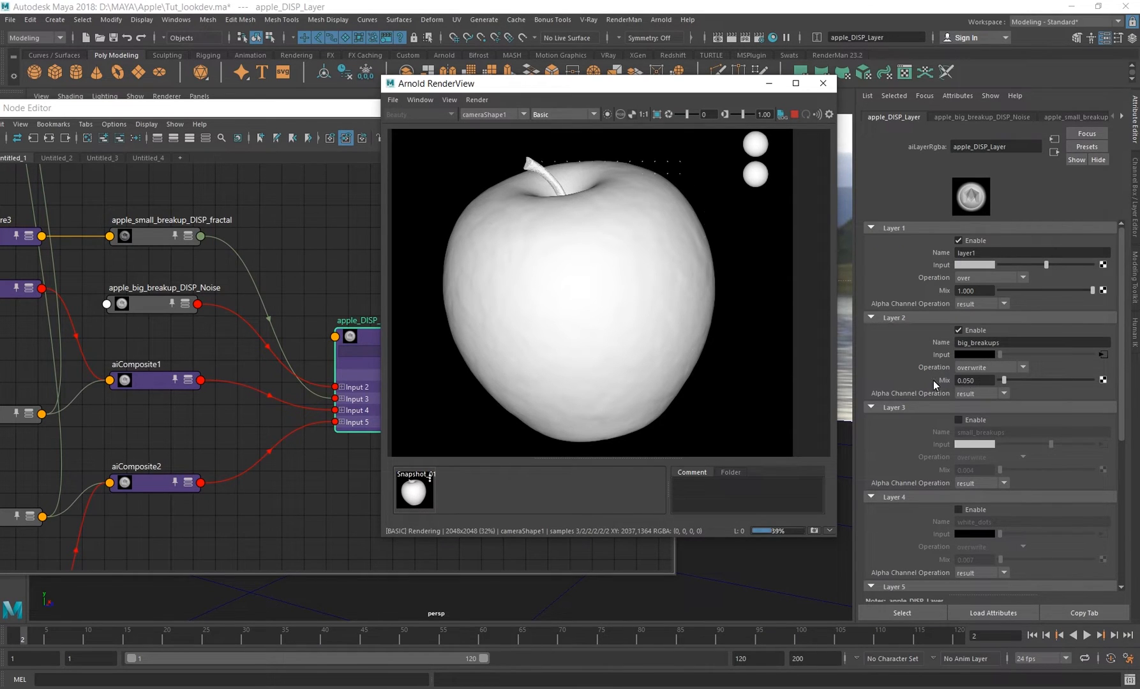
- Inspect the Scale setting of displacementShader1, then return to apple_DISP_Layer's attributes with the apple render in view
middle_click_drag(332, 293, 192, 320, "alt")
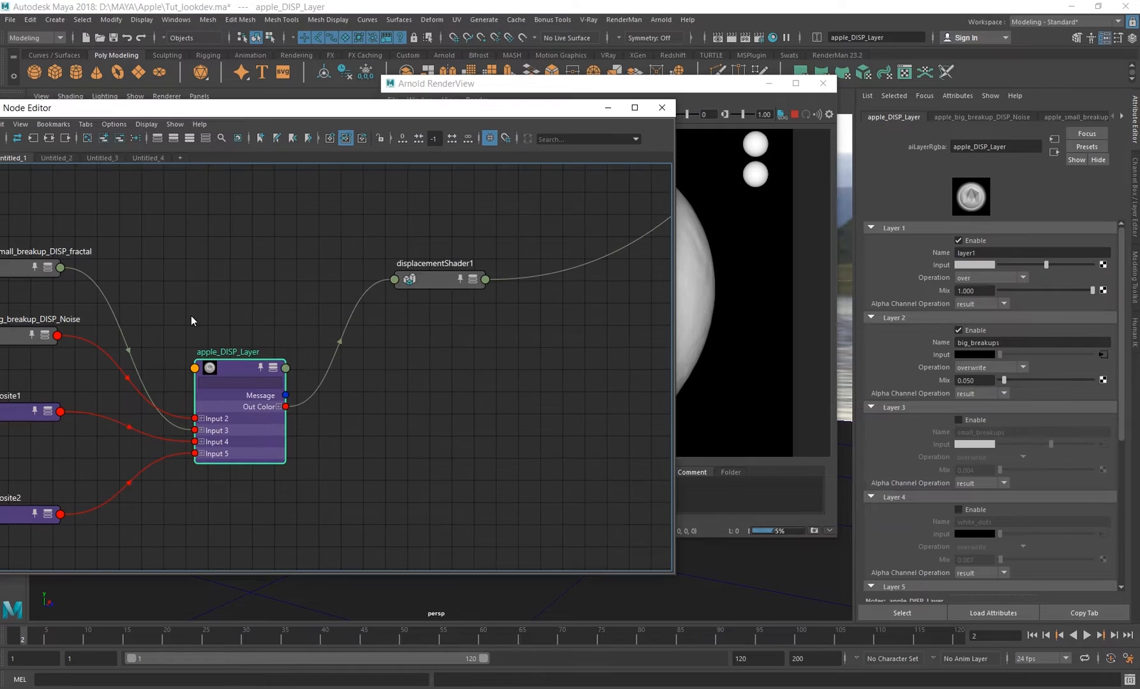
left_click(440, 282)
left_click(996, 344)
left_click(906, 265)
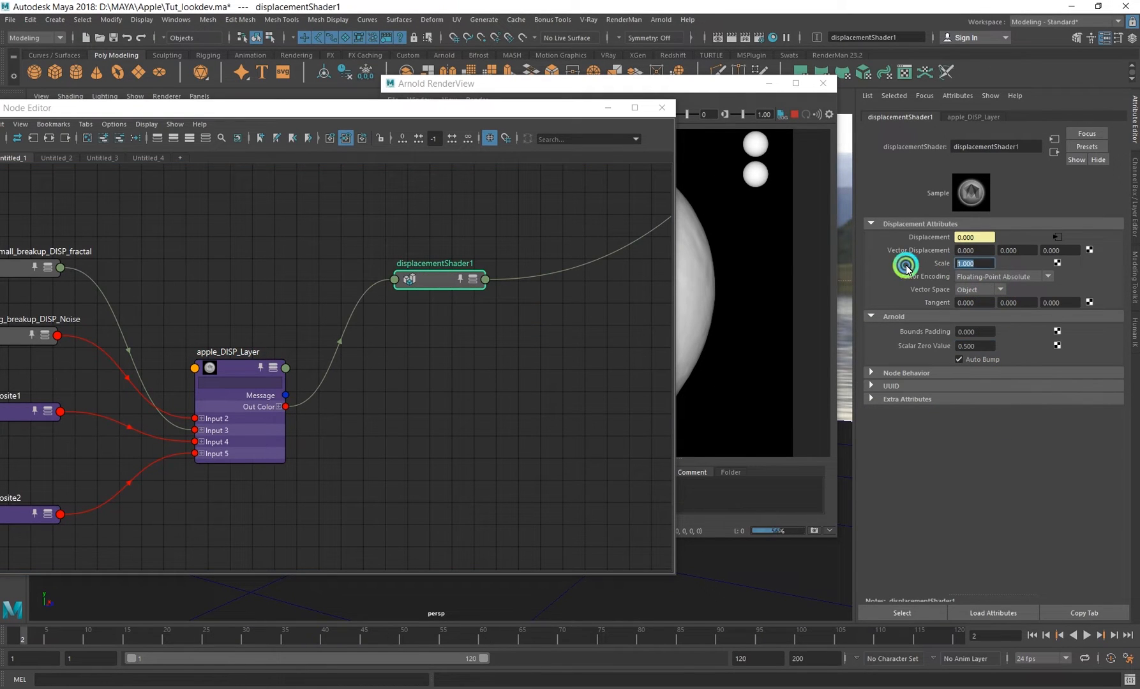
left_click(245, 442)
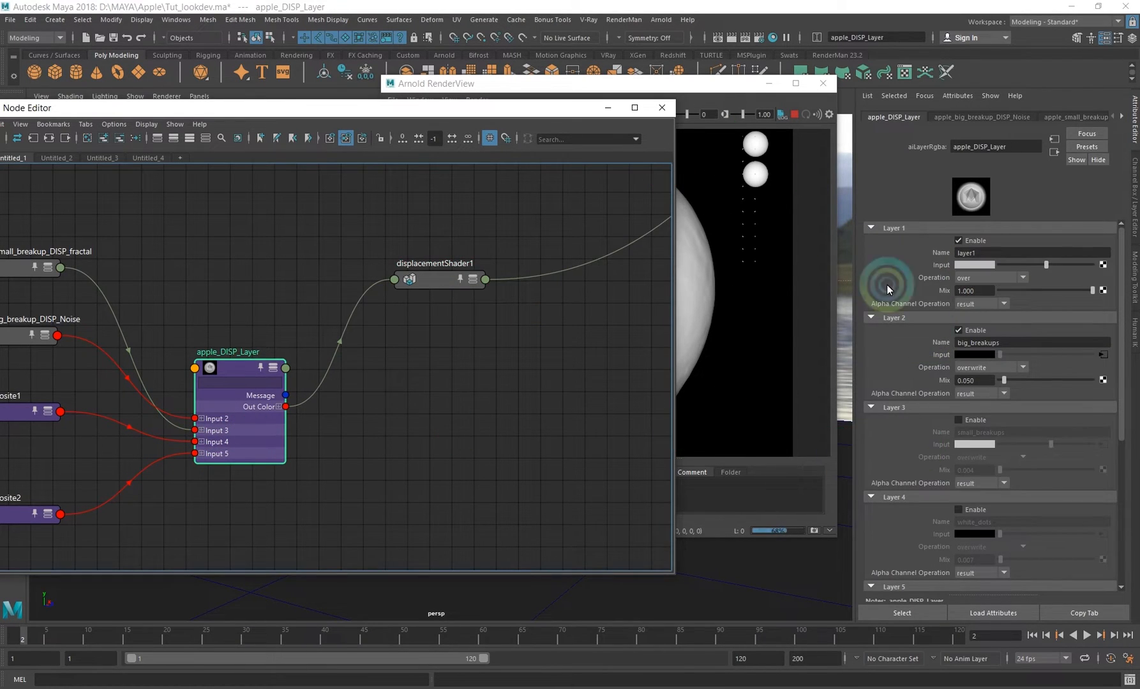
left_click(715, 86)
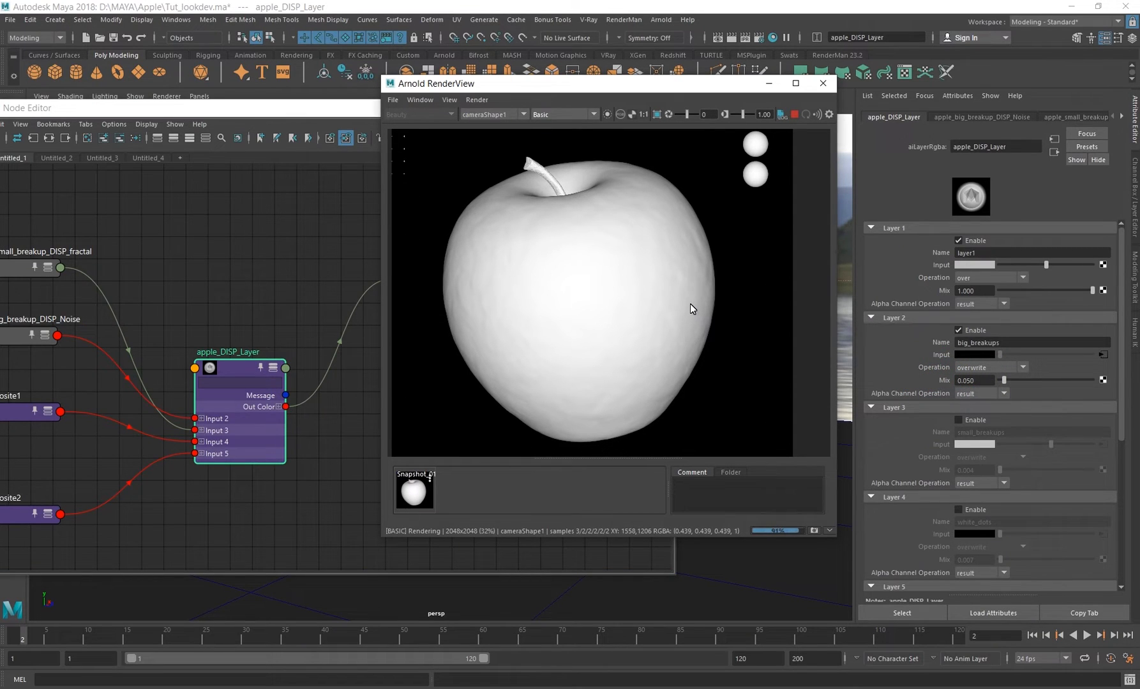
- Set the big_breakups layer's Mix to 0.1 and inspect the stronger displacement in the render
mouse_move(986, 380)
left_mouse_down()
mouse_move(873, 376)
mouse_move(978, 379)
left_mouse_up()
type("1")
key("Return")
left_click(566, 114)
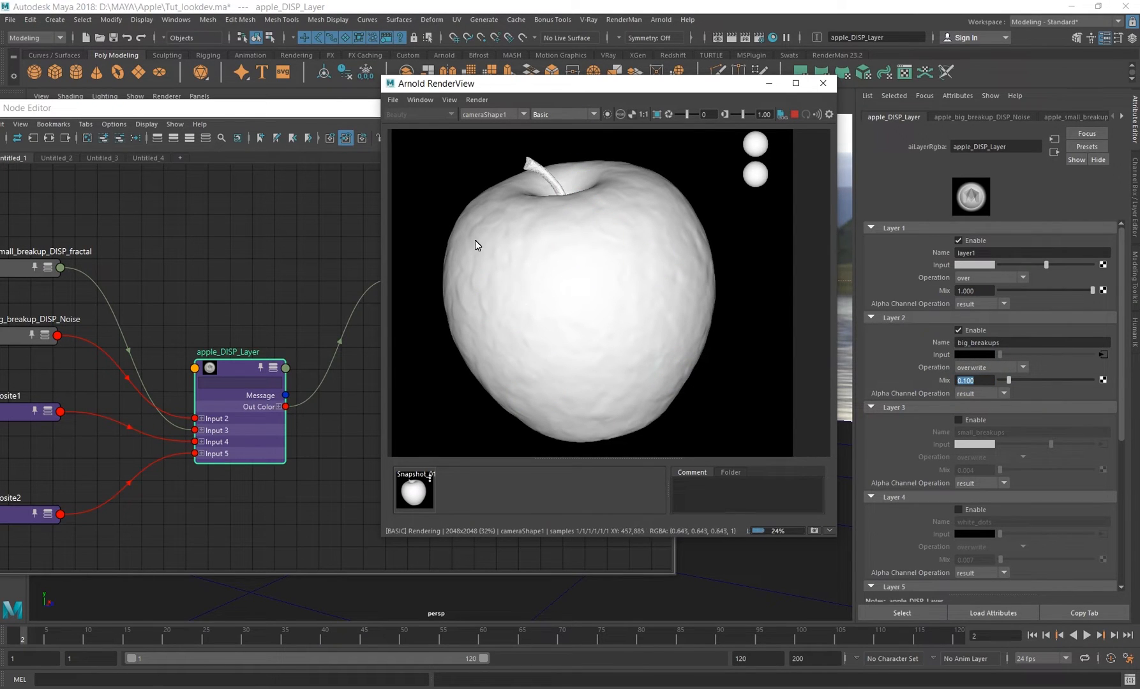
- Restore the big_breakups layer's Mix to 0.05
left_click(972, 378)
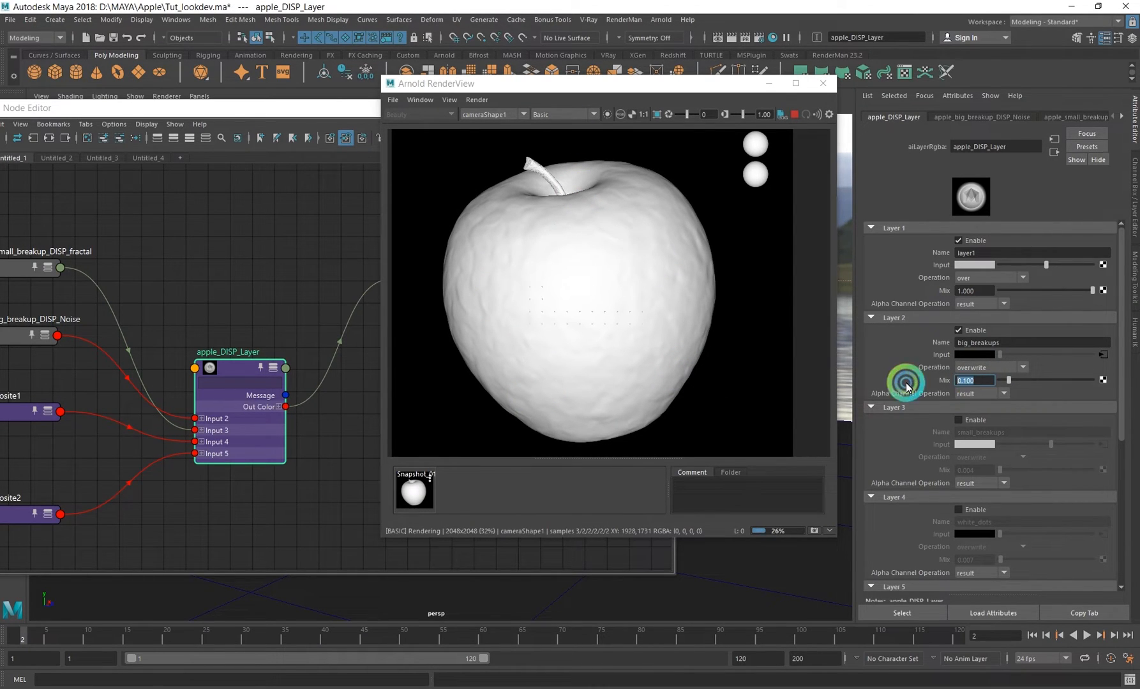
type("0.05")
key("Return")
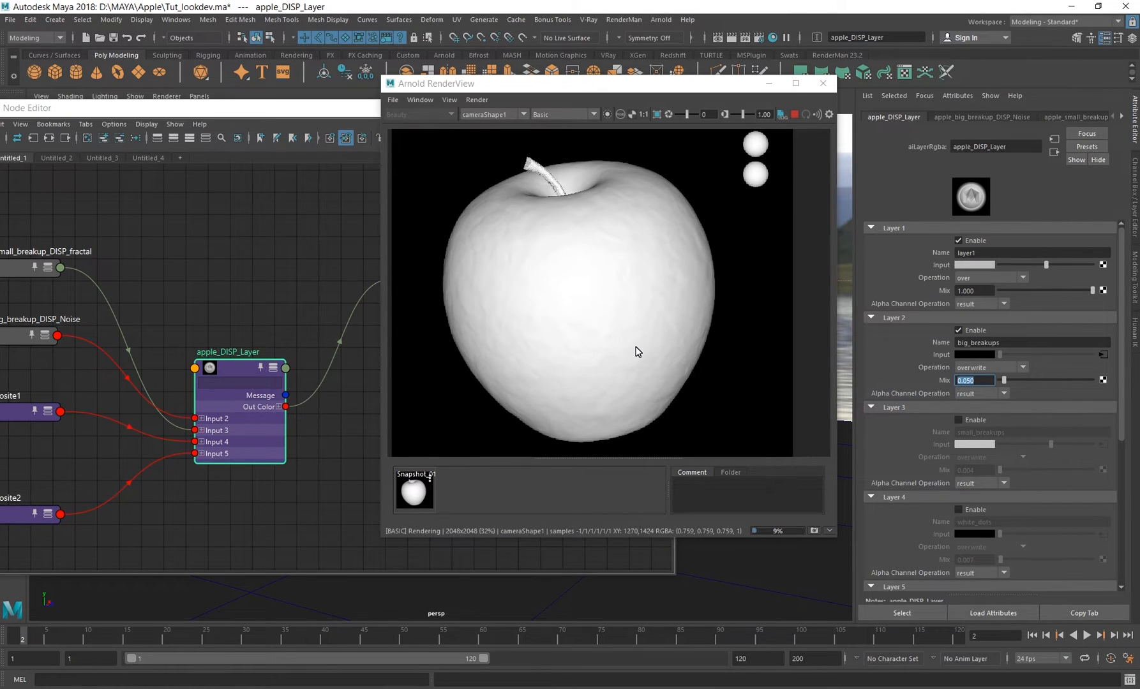
- Enable Layer 3, small_breakups, in apple_DISP_Layer and render the apple with it
left_click(958, 420)
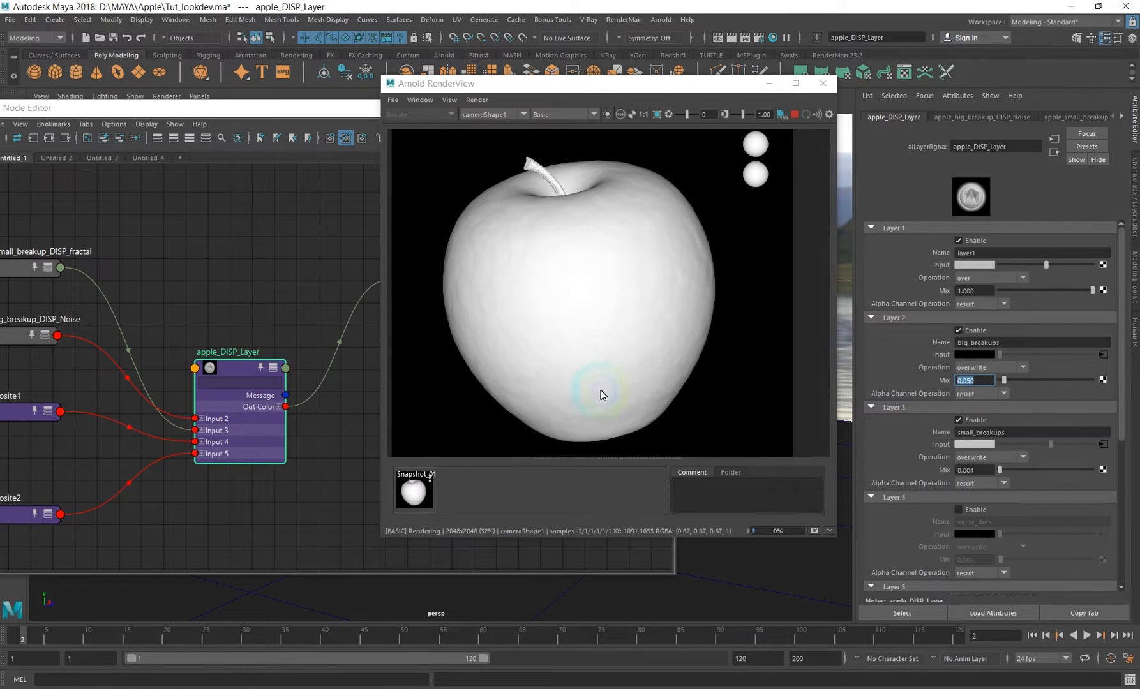
left_click(900, 434)
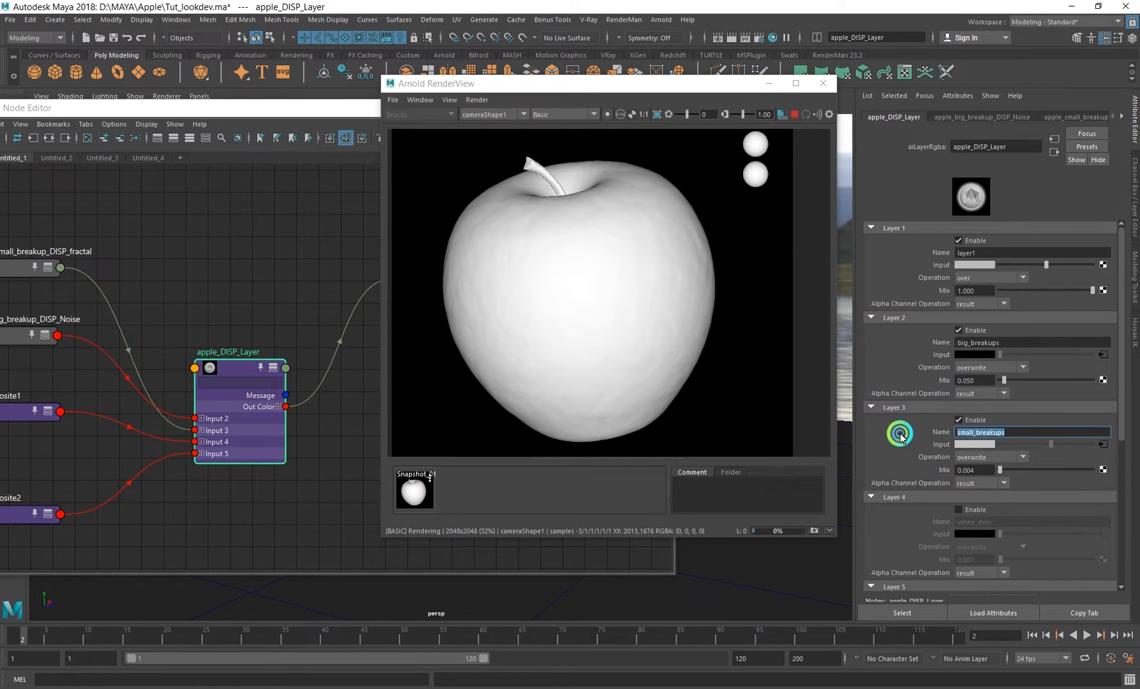
left_click_drag(1015, 437, 889, 441)
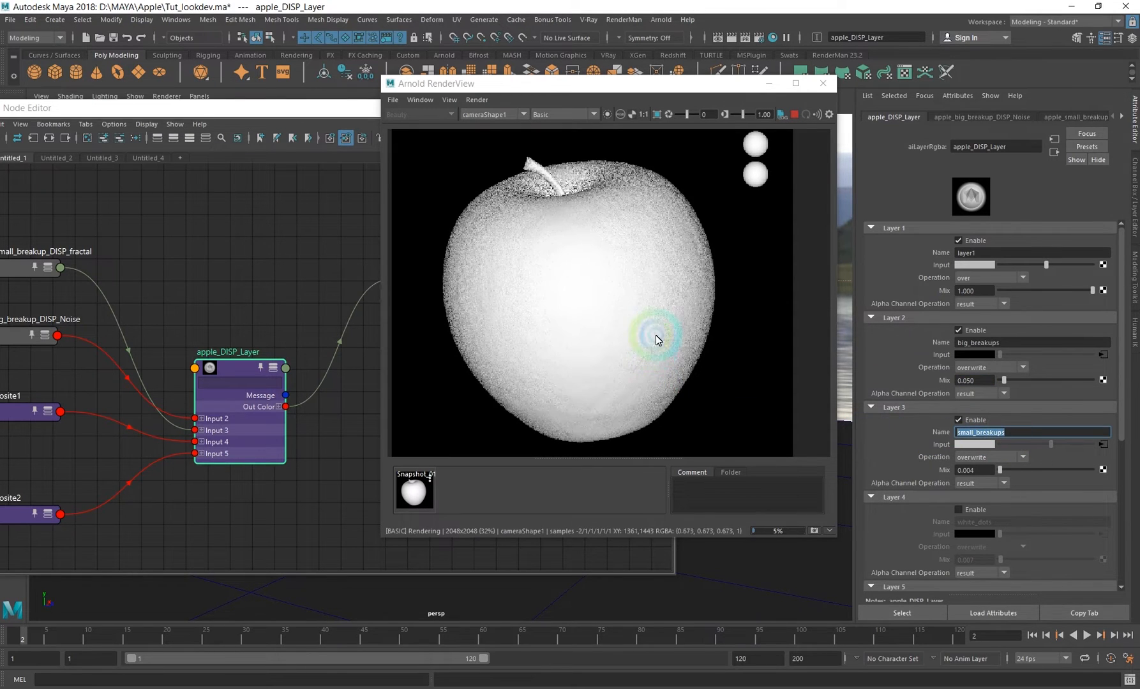
- Define a render region on the apple's upper surface and examine the small breakup detail up close
scroll(604, 247, "up", 5)
left_click_drag(447, 161, 644, 330)
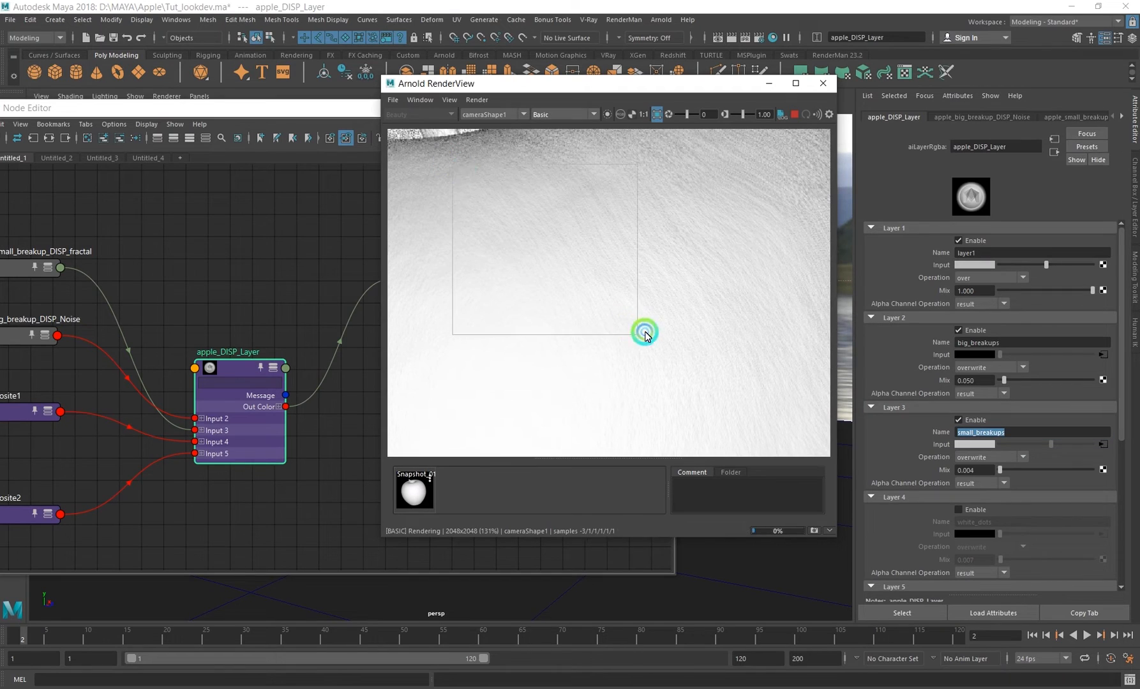
scroll(501, 212, "up", 1)
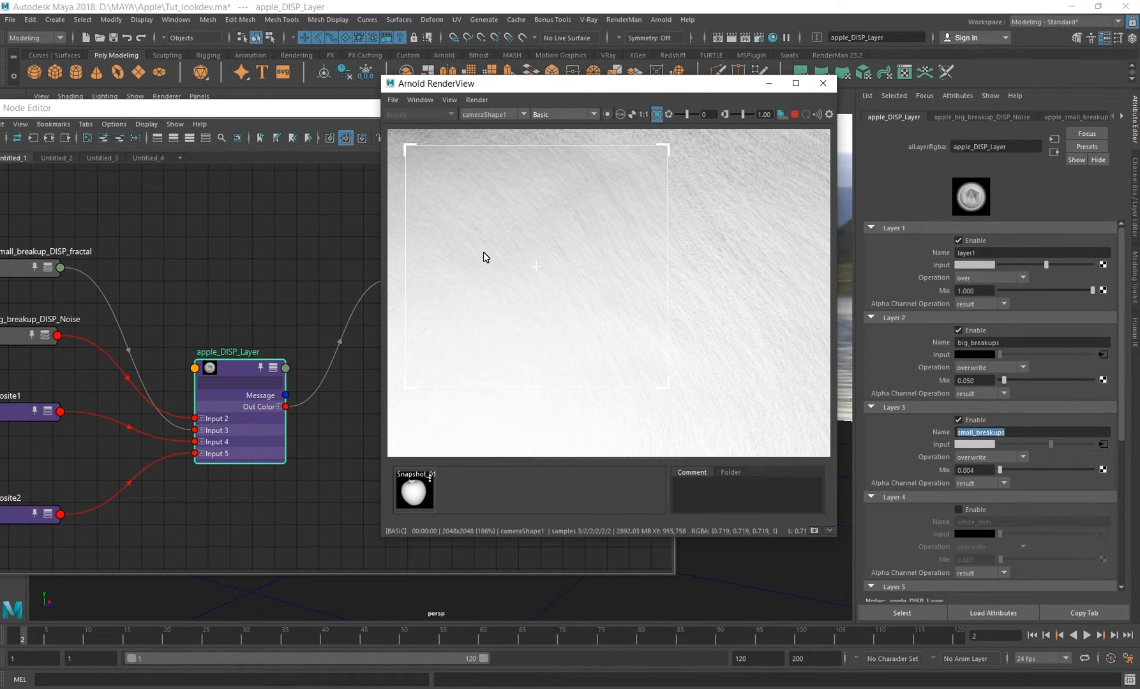
scroll(481, 271, "down", 1)
middle_click_drag(482, 275, 541, 254)
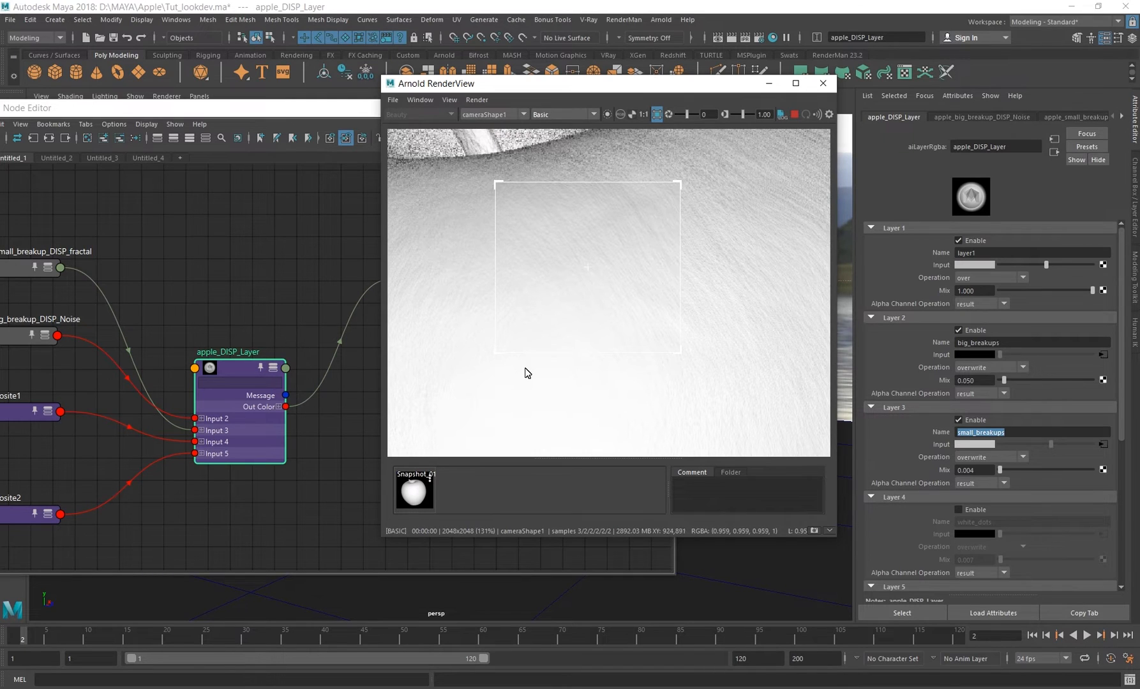
- Switch to File Explorer, open the red apple PNG reference and examine the fine breakup around its highlight
left_click(394, 688)
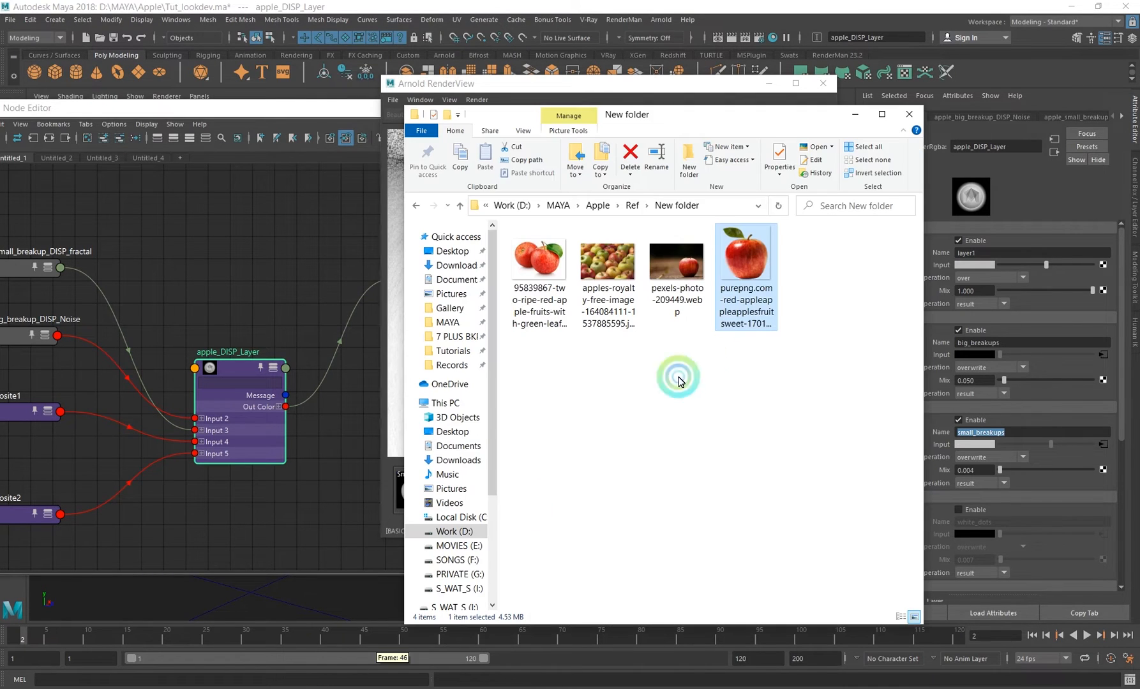
double_click(733, 265)
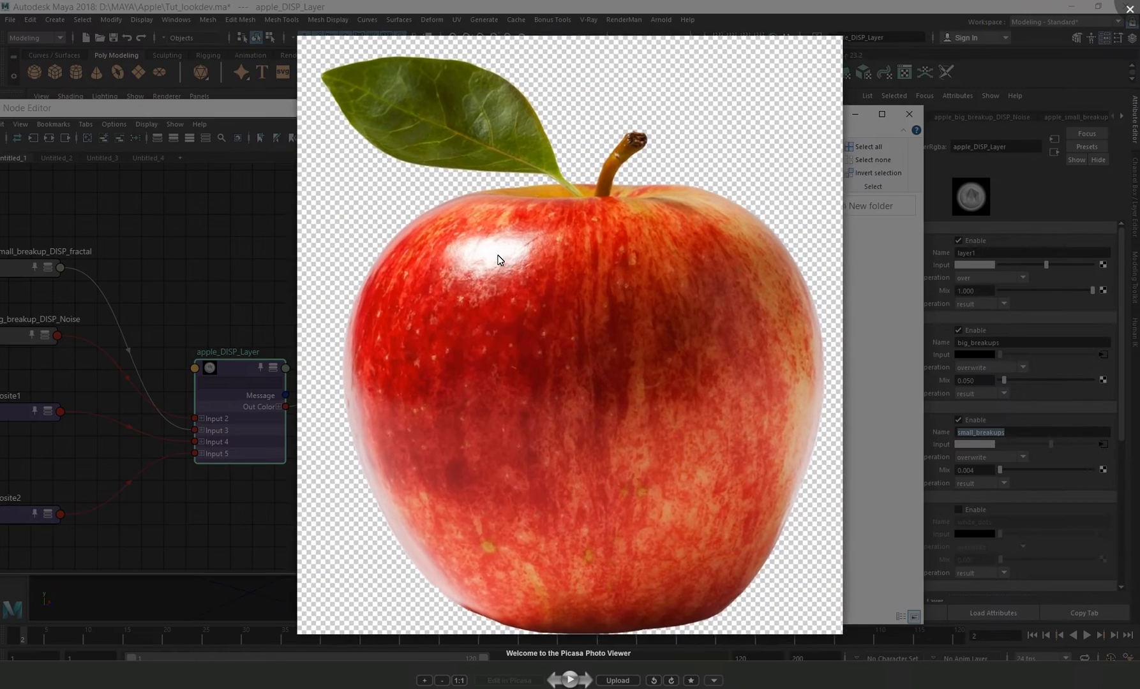
scroll(501, 259, "up", 3)
scroll(509, 241, "up", 2)
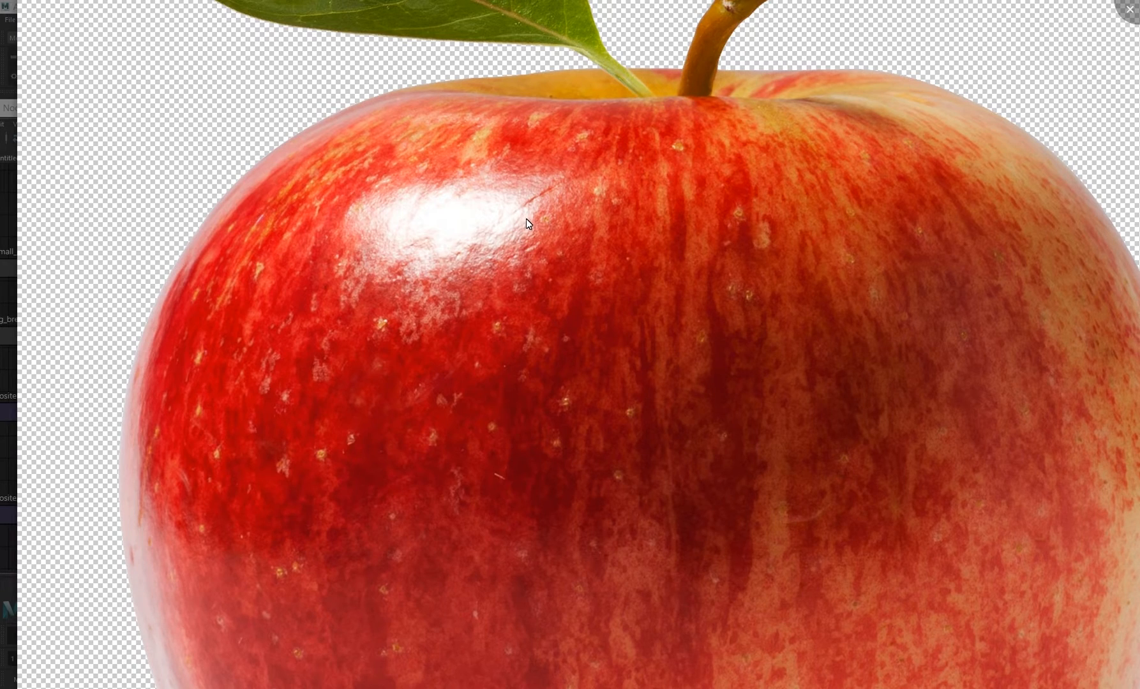
key("Escape")
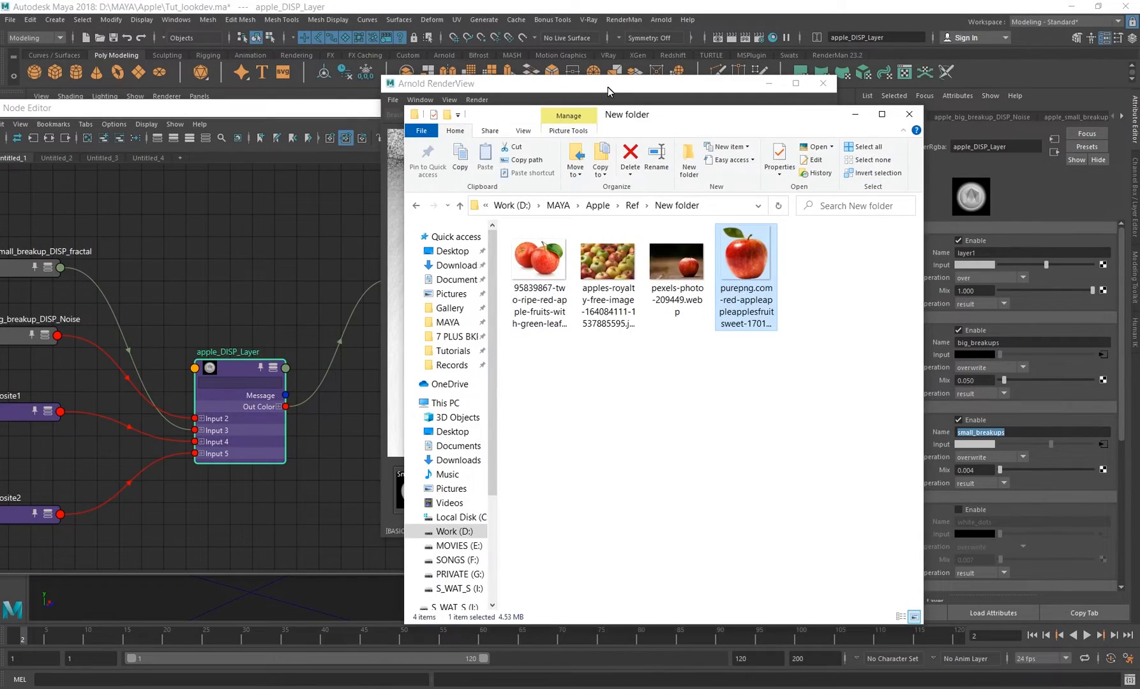
- Return to Maya, select the apple_small_breakup_DISP_fractal node and render it isolated on the whole apple without the render region
left_click(593, 268)
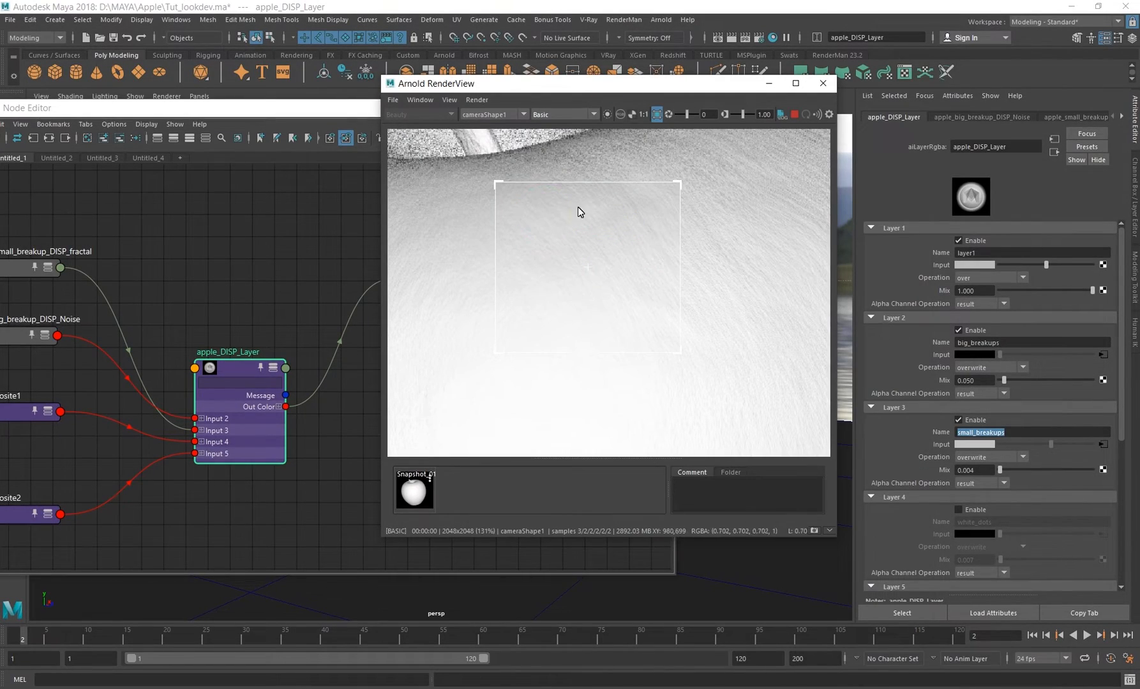
middle_click_drag(302, 253, 574, 237)
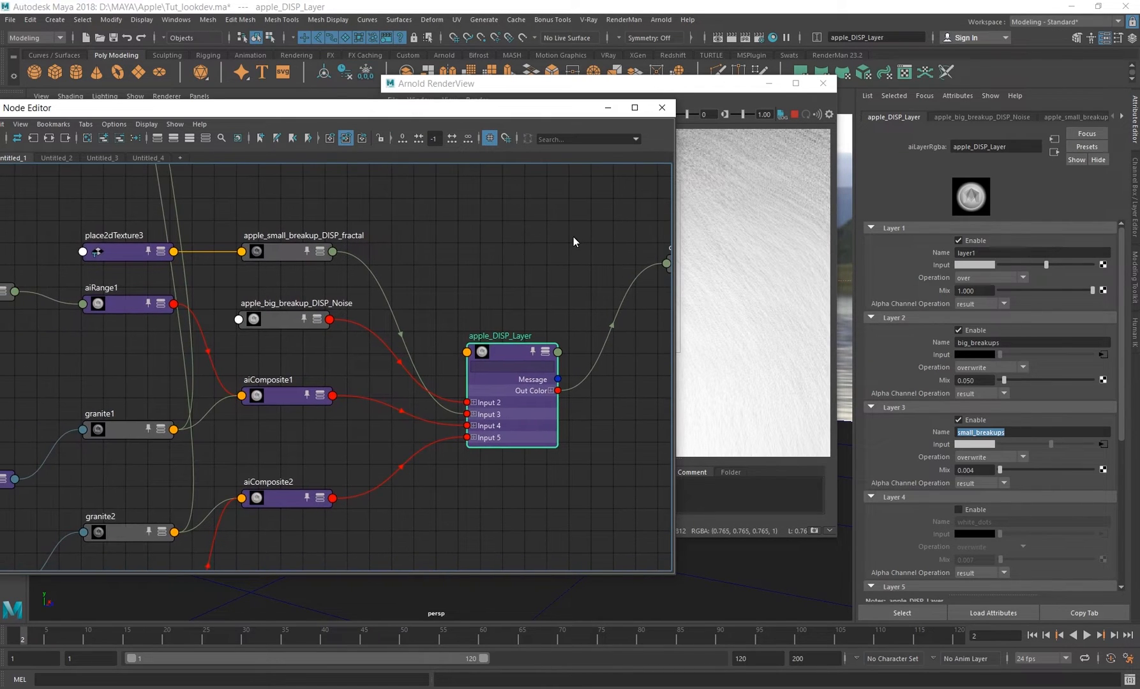
left_click(292, 255)
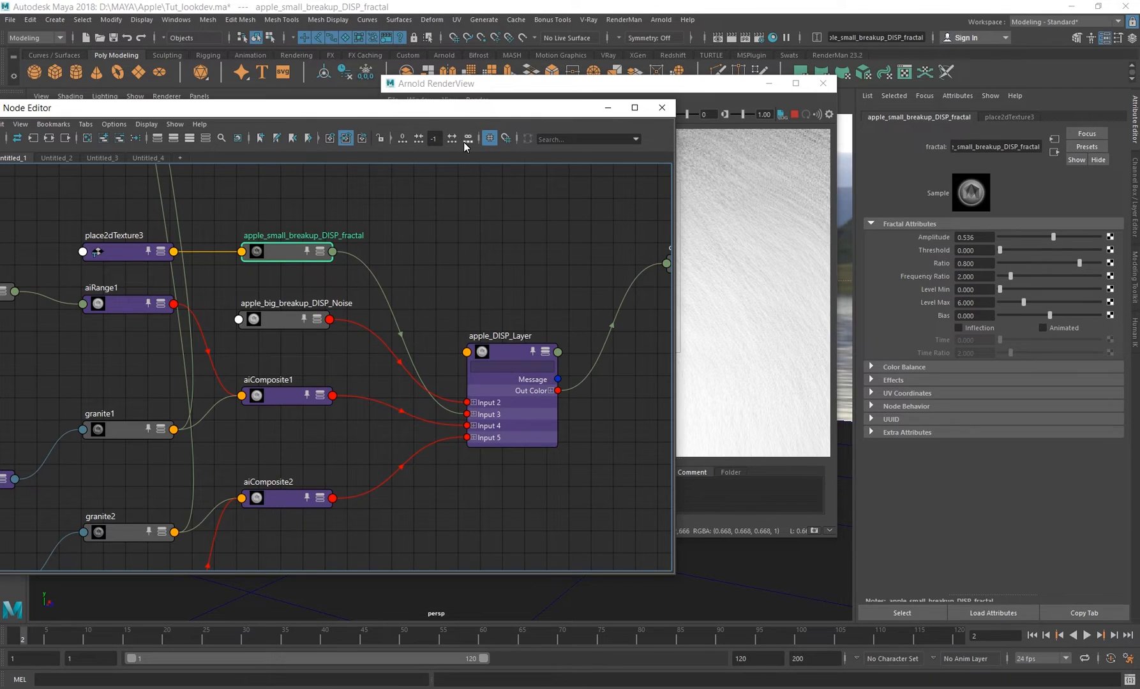
left_click(568, 86)
scroll(600, 224, "down", 5)
left_click(646, 238)
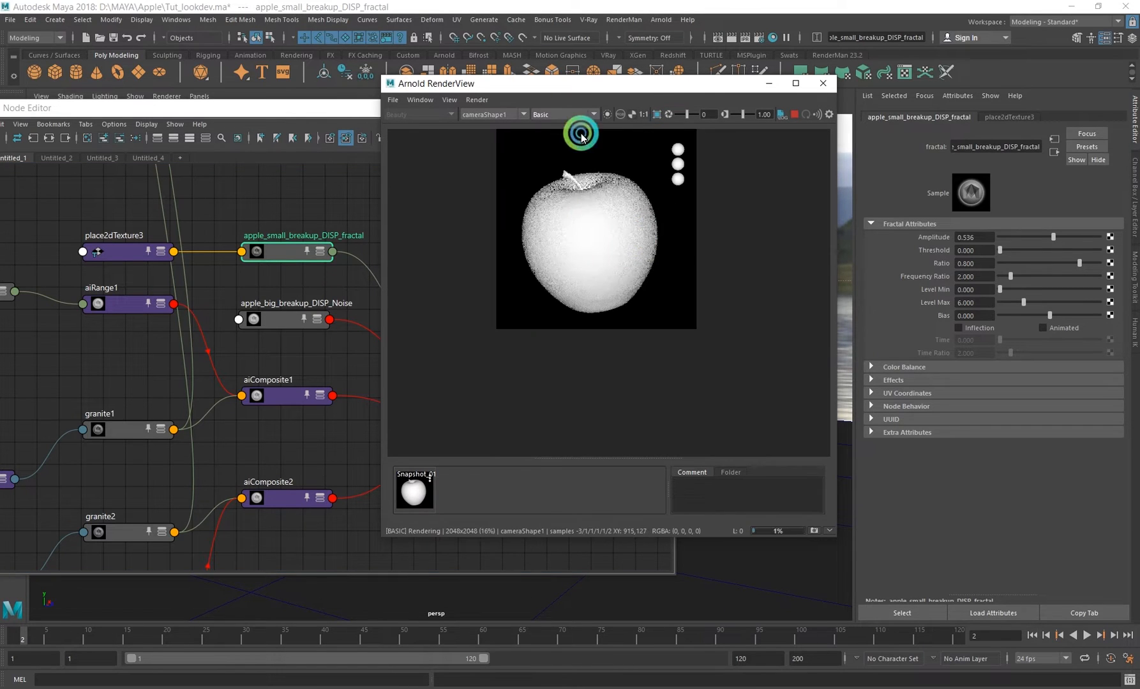
left_click(607, 115)
scroll(575, 214, "up", 2)
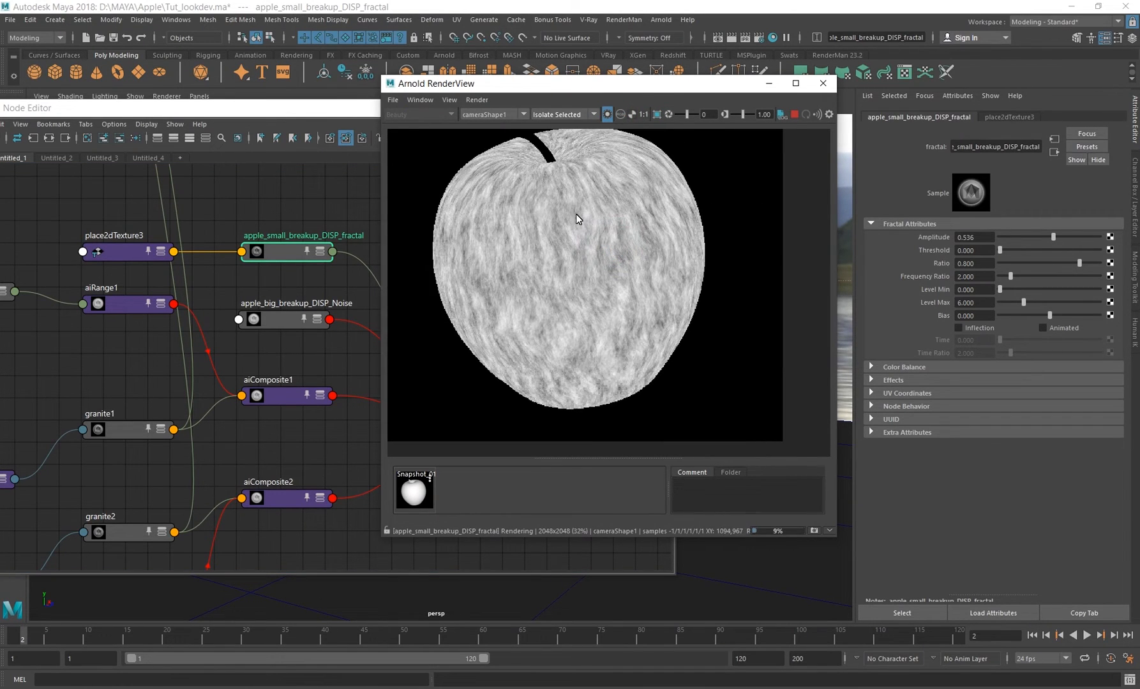
scroll(592, 231, "up", 2)
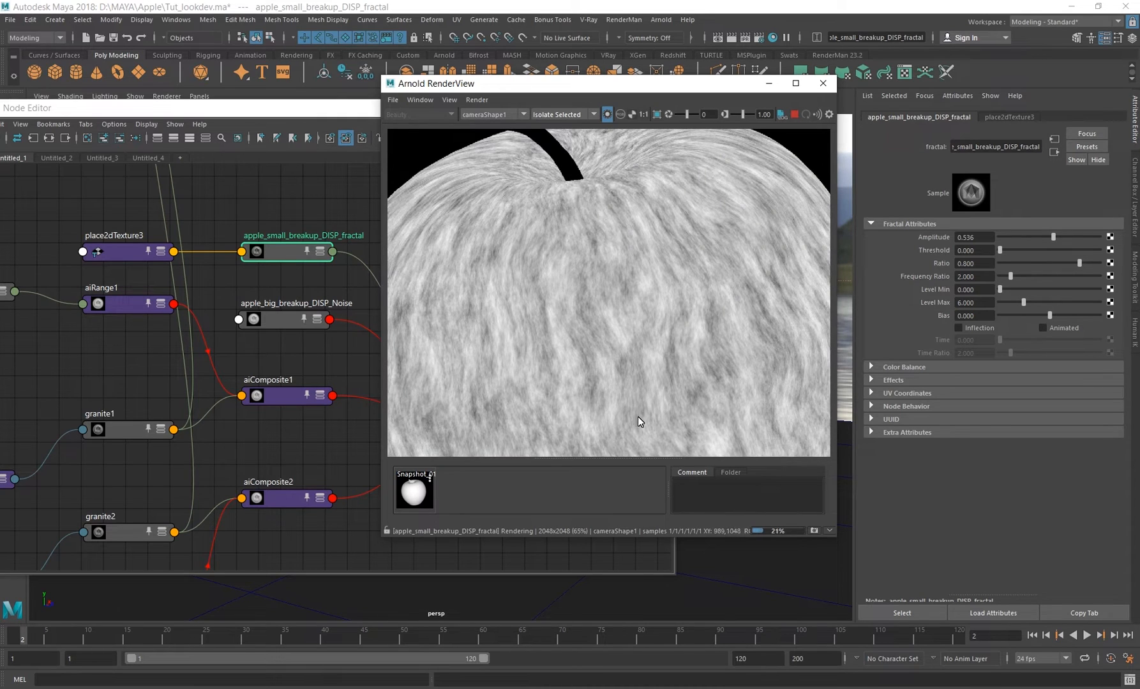
scroll(613, 358, "down", 1)
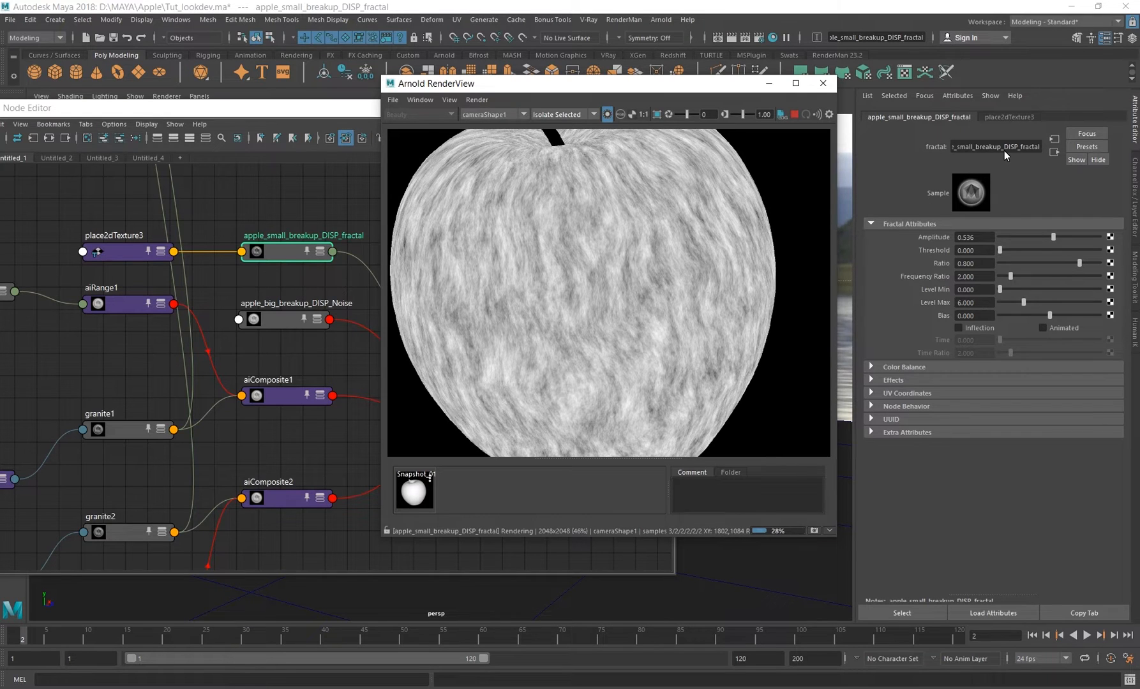
- Examine the Repeat UV values of place2dTexture3 against the isolated fractal pattern on the apple
left_click(1009, 117)
left_click(988, 339)
left_click_drag(987, 330, 892, 326)
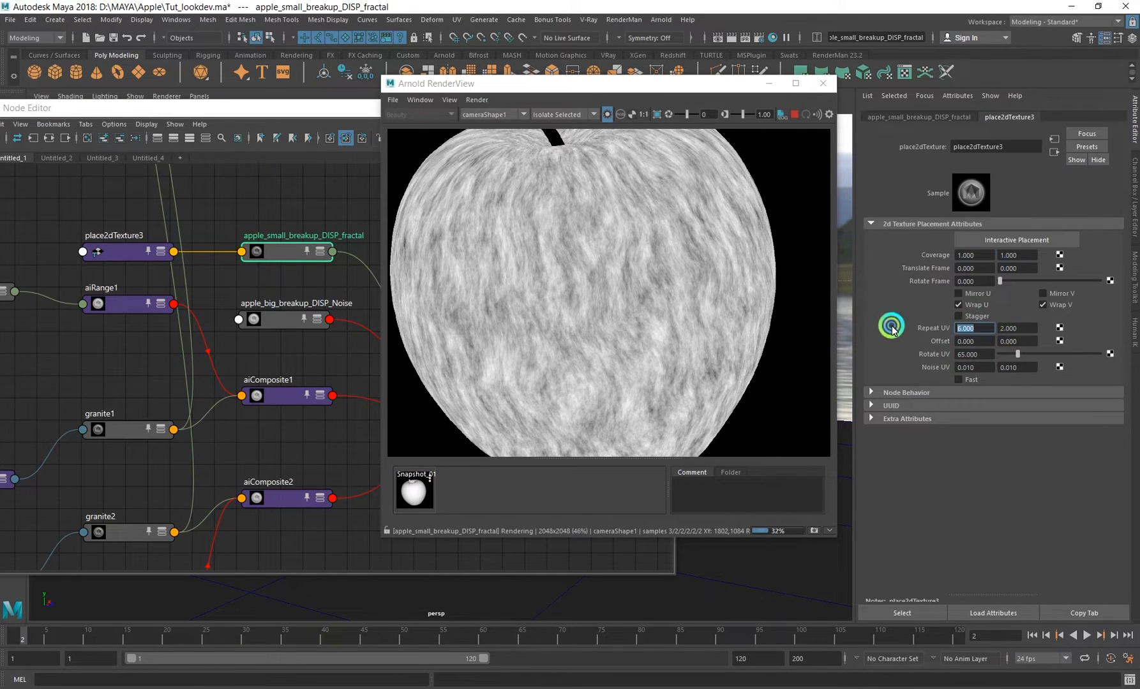
left_click_drag(1029, 327, 883, 324)
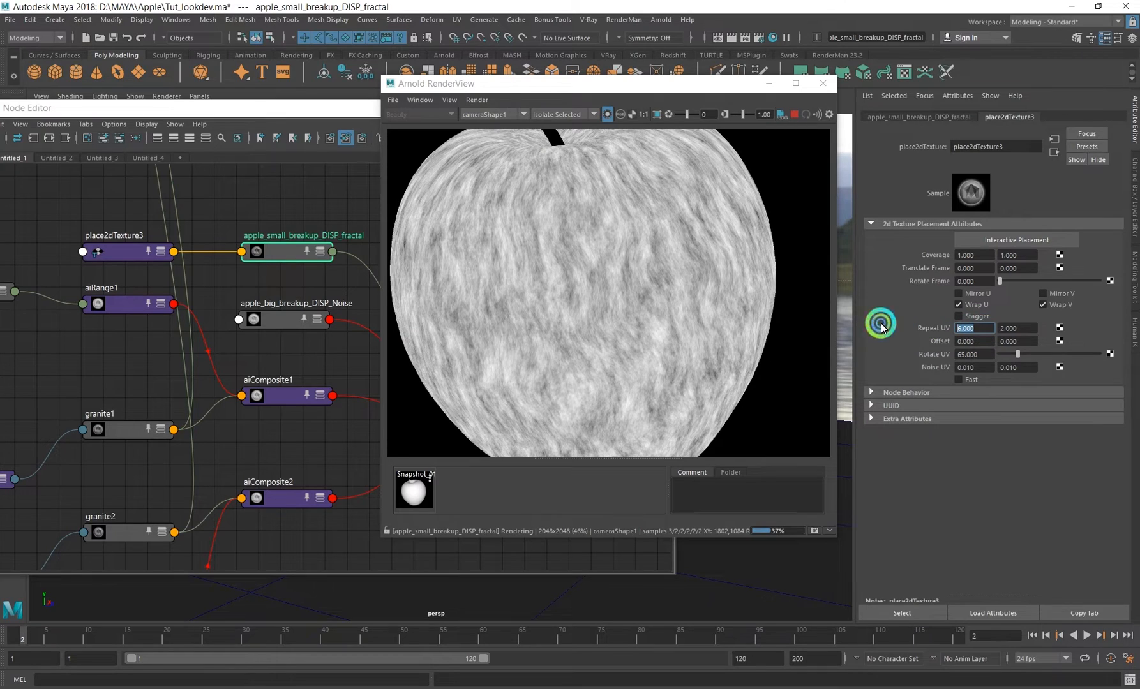
left_click(591, 288)
scroll(592, 284, "down", 2)
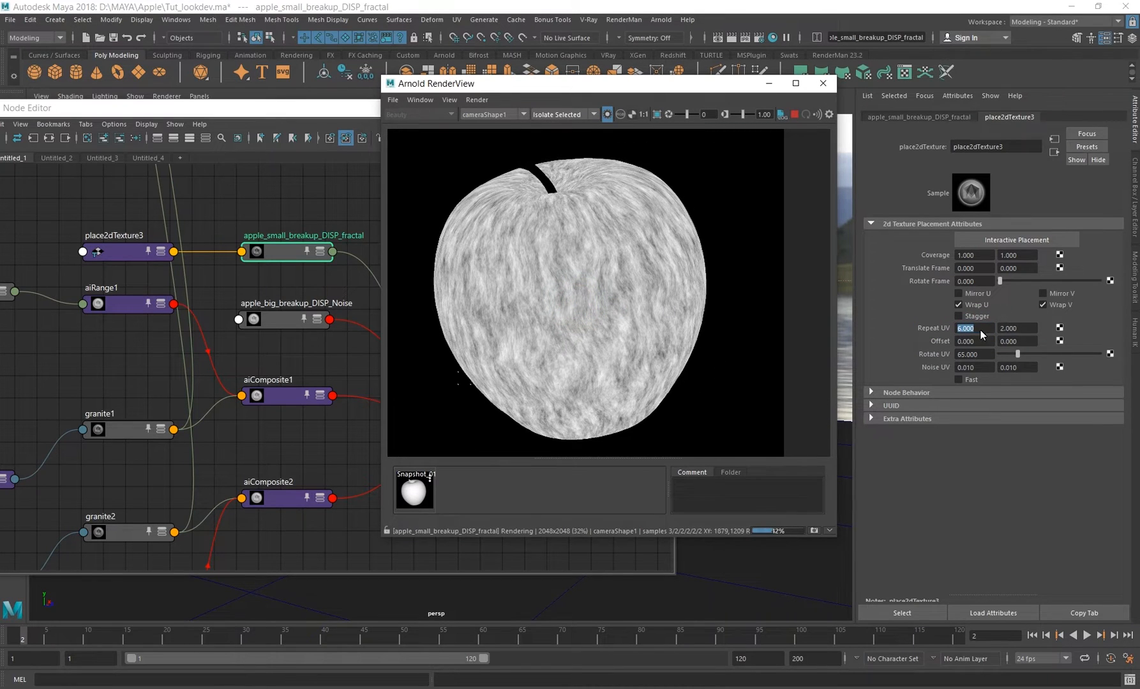
left_click_drag(982, 328, 604, 324)
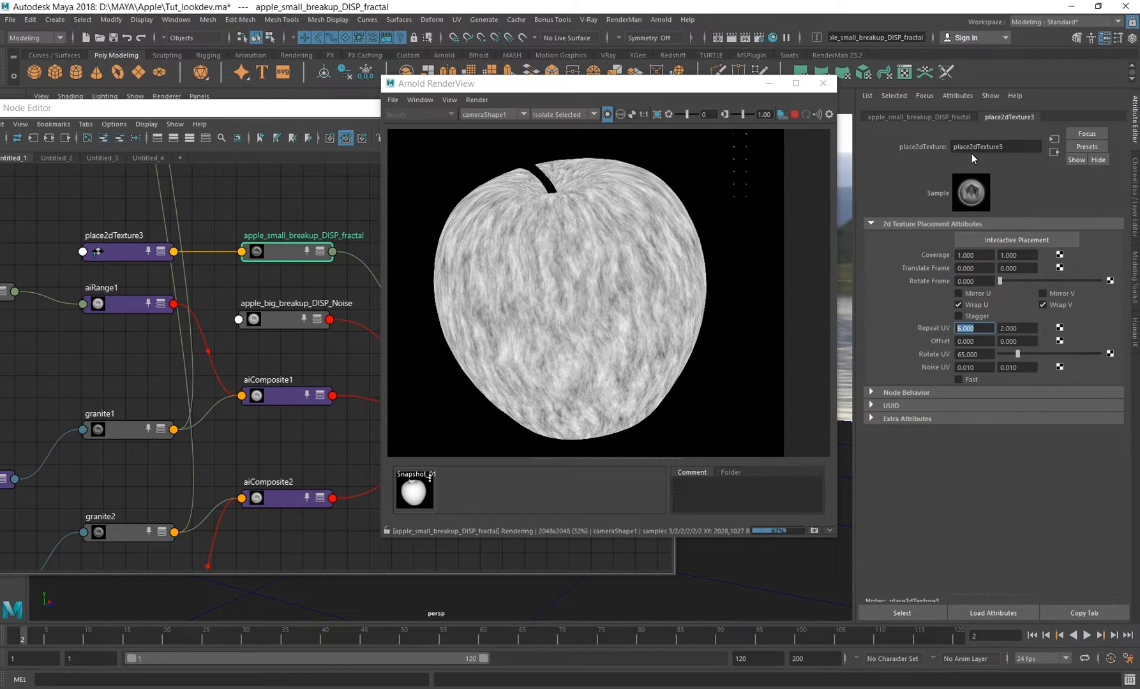
- Review the small breakup fractal's Ratio and Level Max along with its place2dTexture3 settings, comparing them with the isolated render
left_click(919, 117)
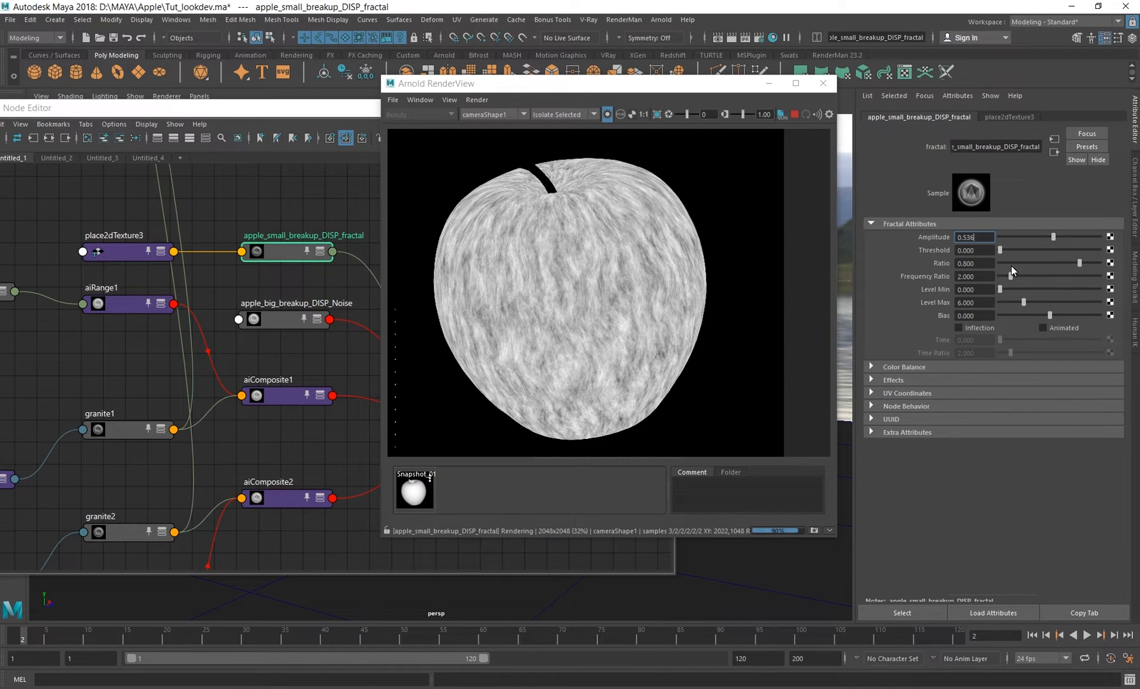
left_click(979, 301)
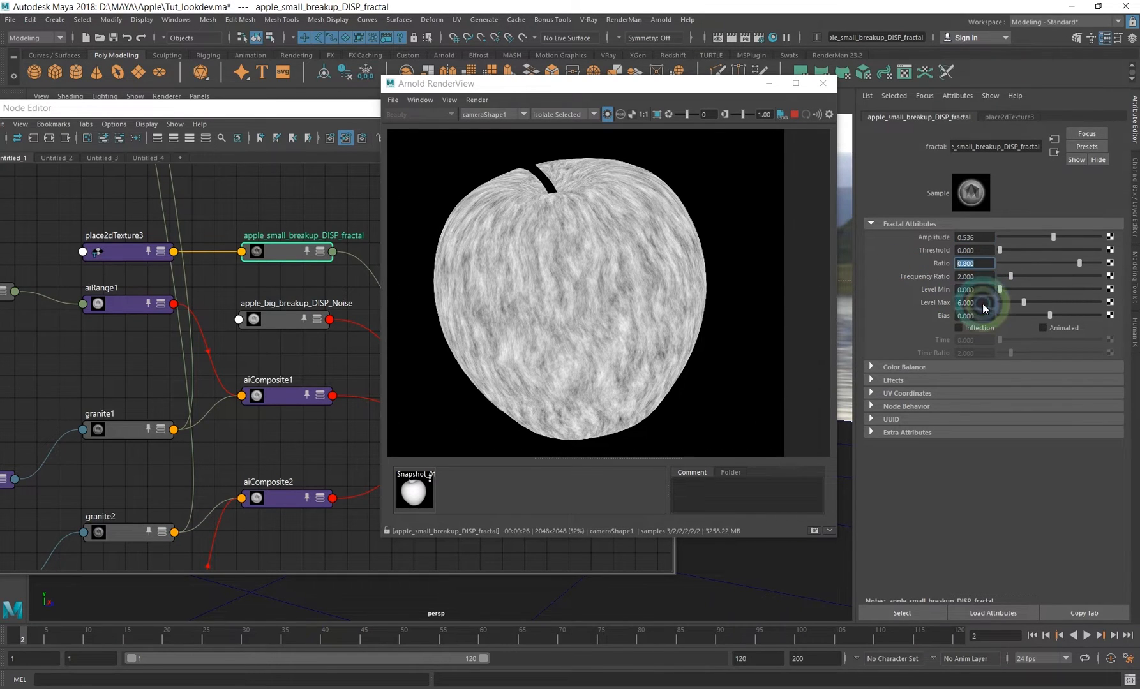
scroll(587, 290, "up", 1)
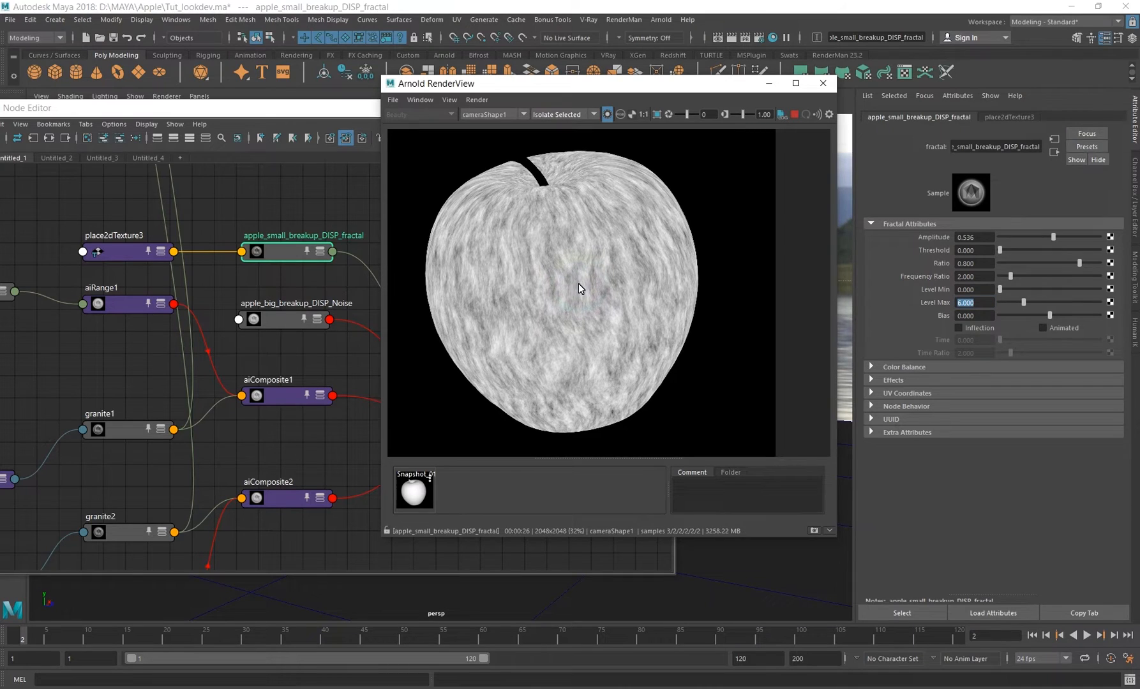
scroll(485, 246, "up", 2)
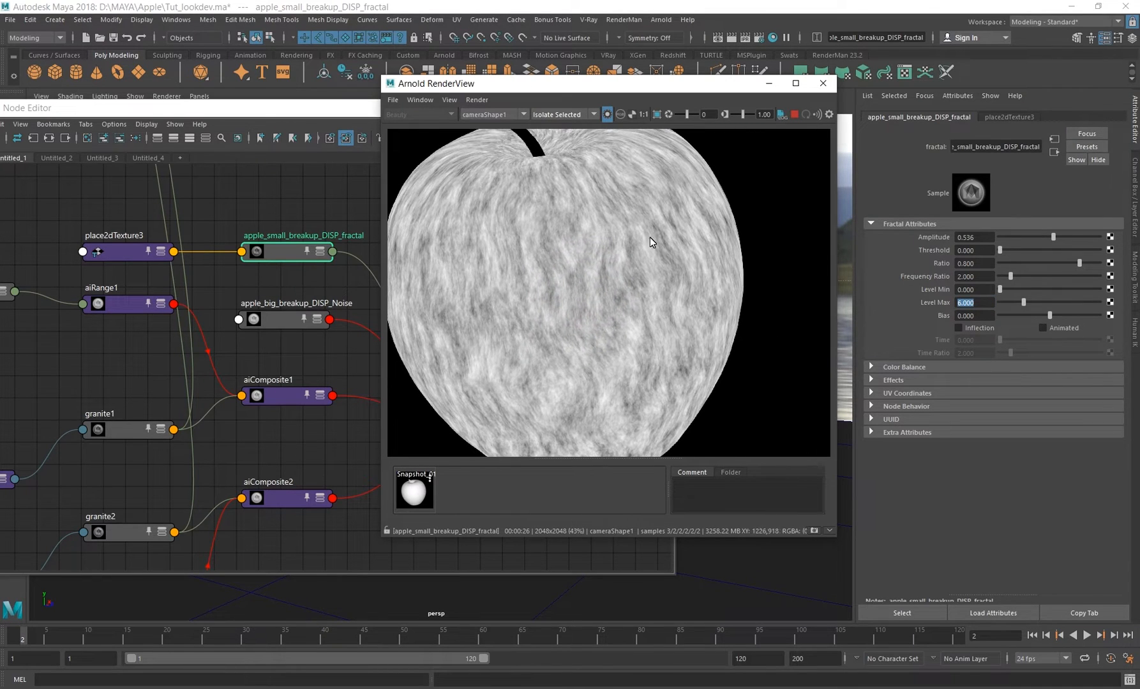
left_click(1015, 118)
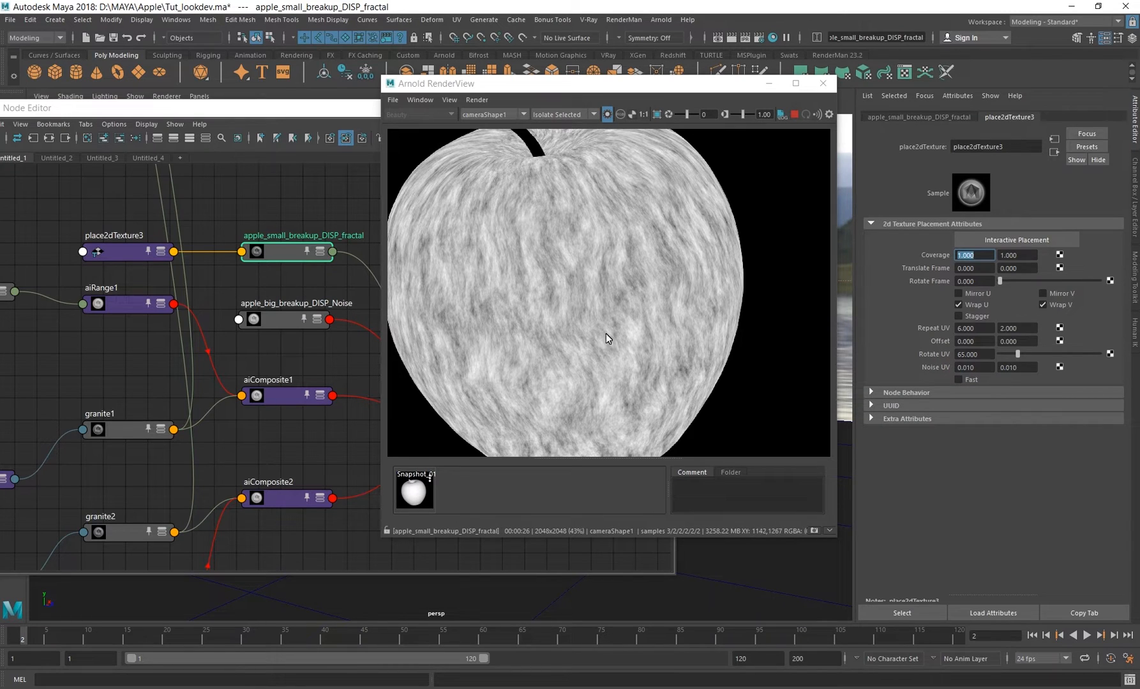
left_click(924, 117)
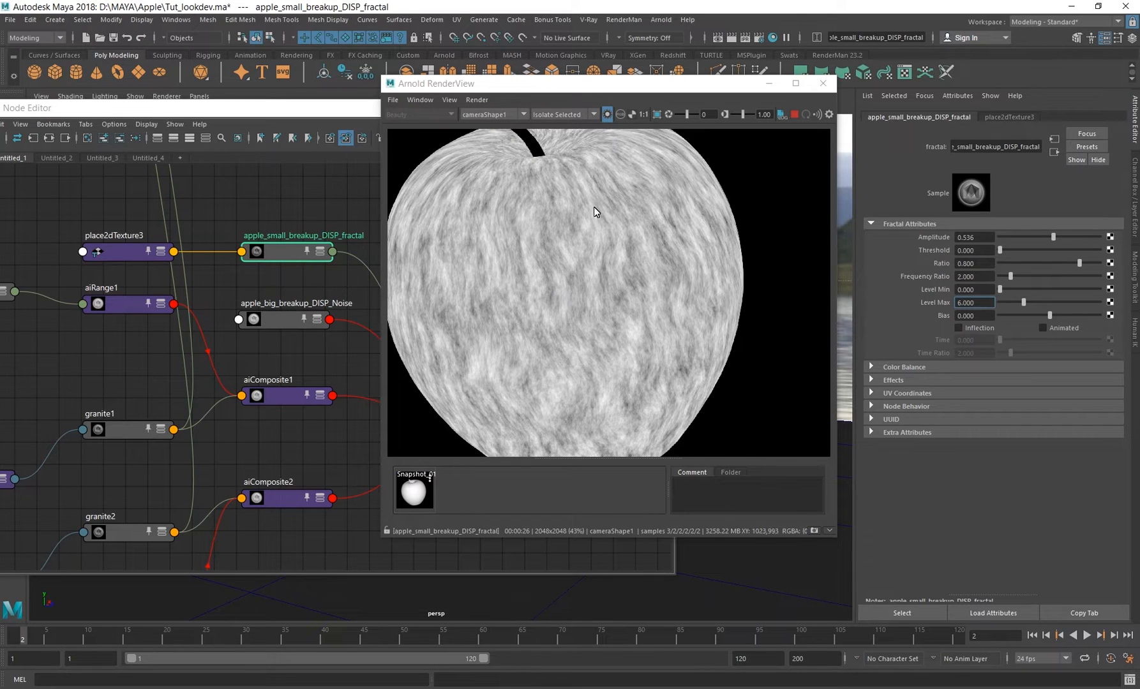
- Turn off the isolated fractal view and set the render's debug shading to Basic
left_click_drag(602, 89, 647, 98)
left_click(743, 124)
left_click(599, 128)
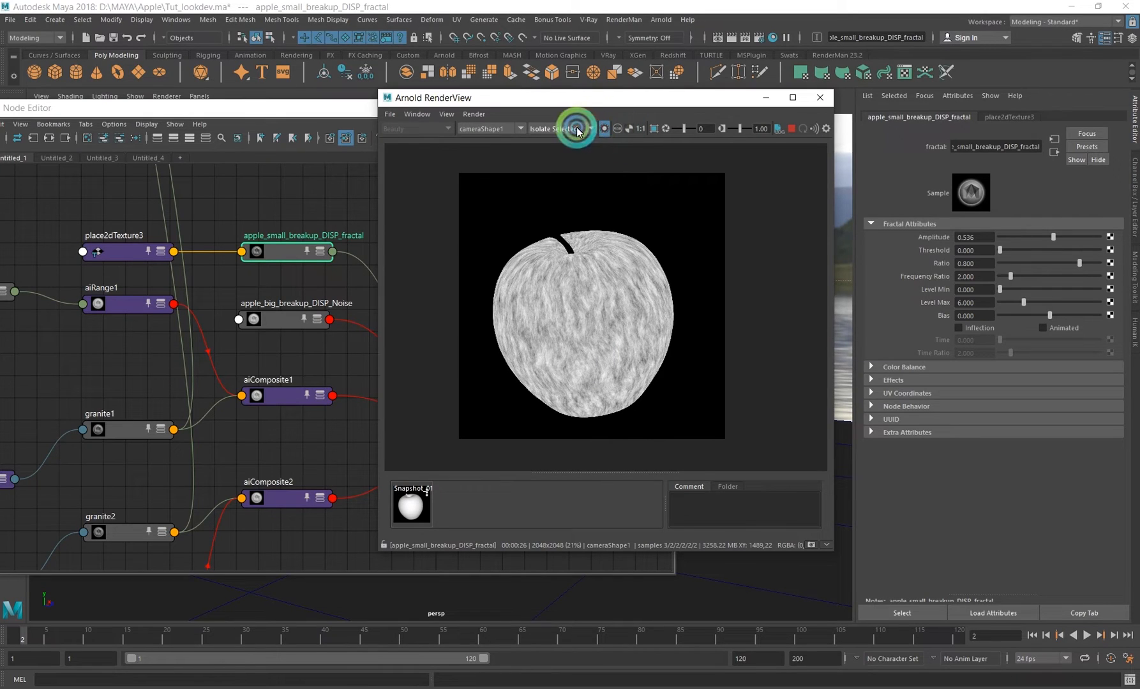
left_click(578, 128)
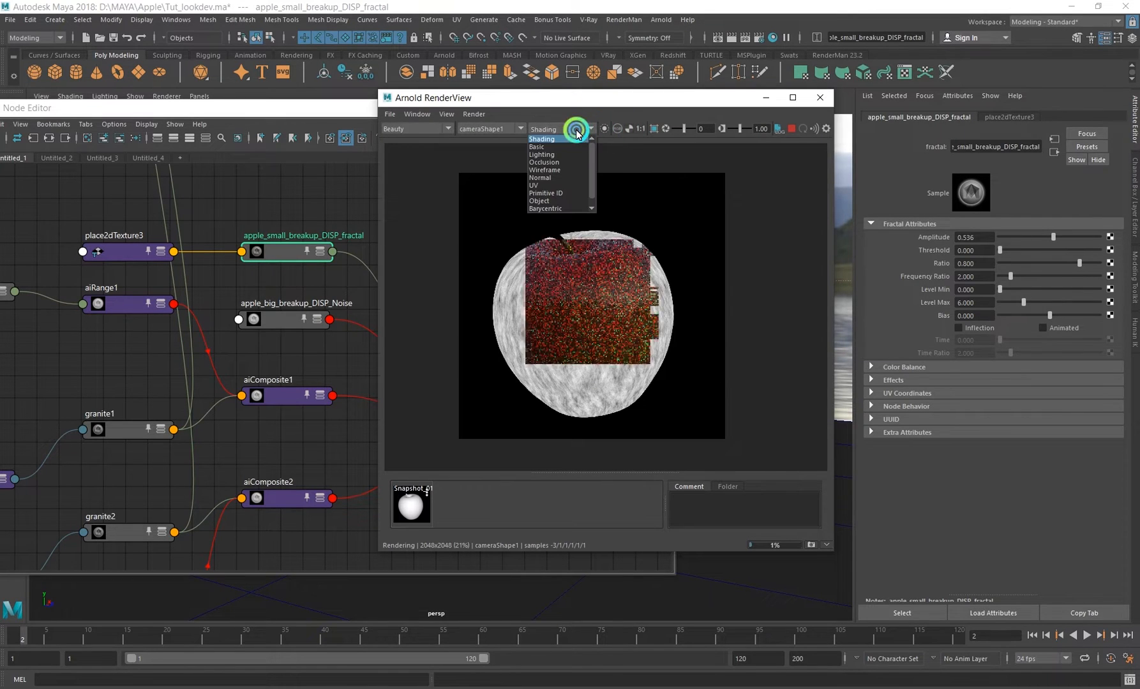
left_click(543, 162)
- Select apple_DISP_Layer and enable Layer 4, white_dots, and Layer 5, black dots
middle_click_drag(323, 214, 254, 228, "alt")
left_click(445, 427)
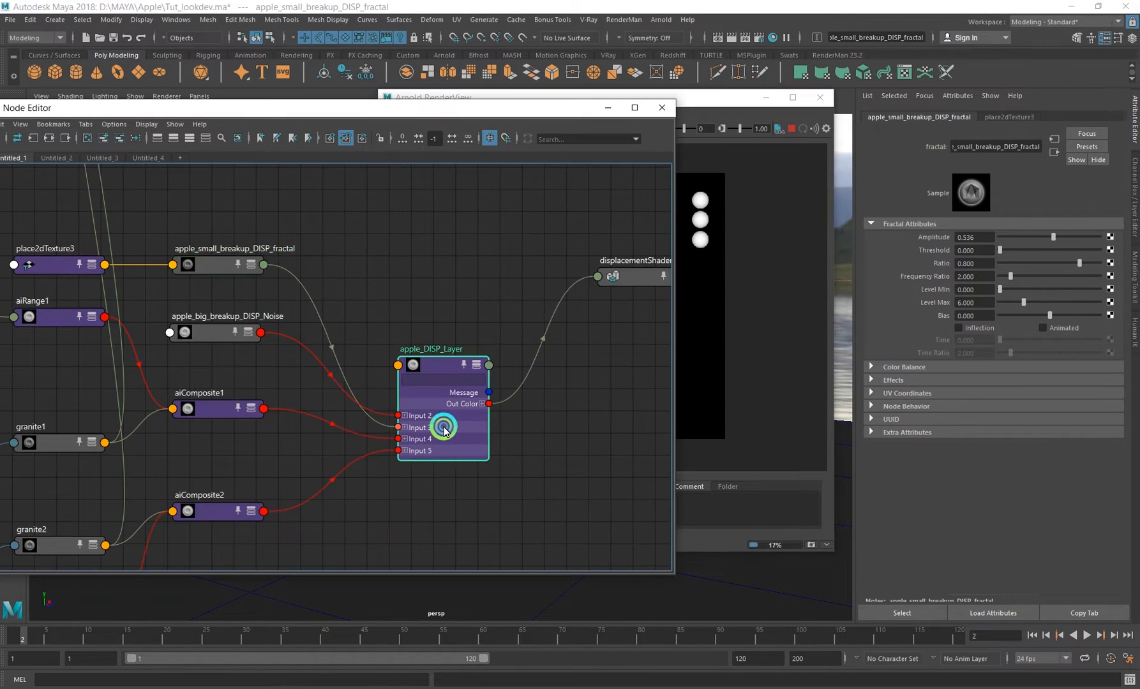
left_click(735, 94)
left_click(973, 456)
scroll(973, 452, "down", 3)
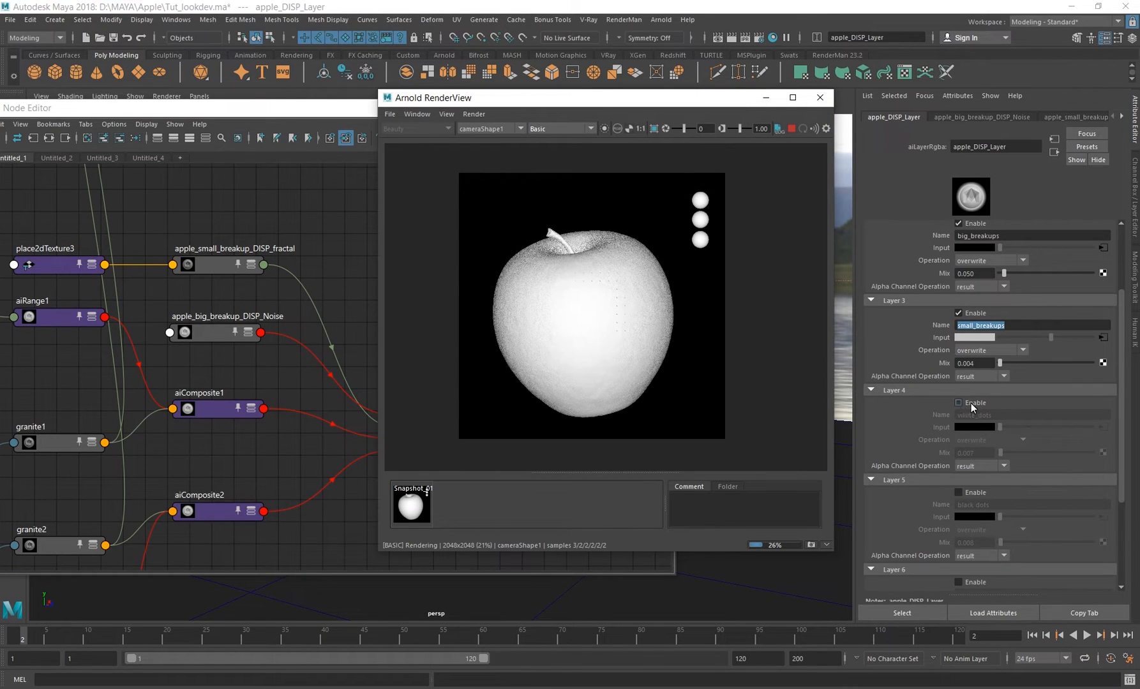
left_click(976, 403)
left_click(975, 493)
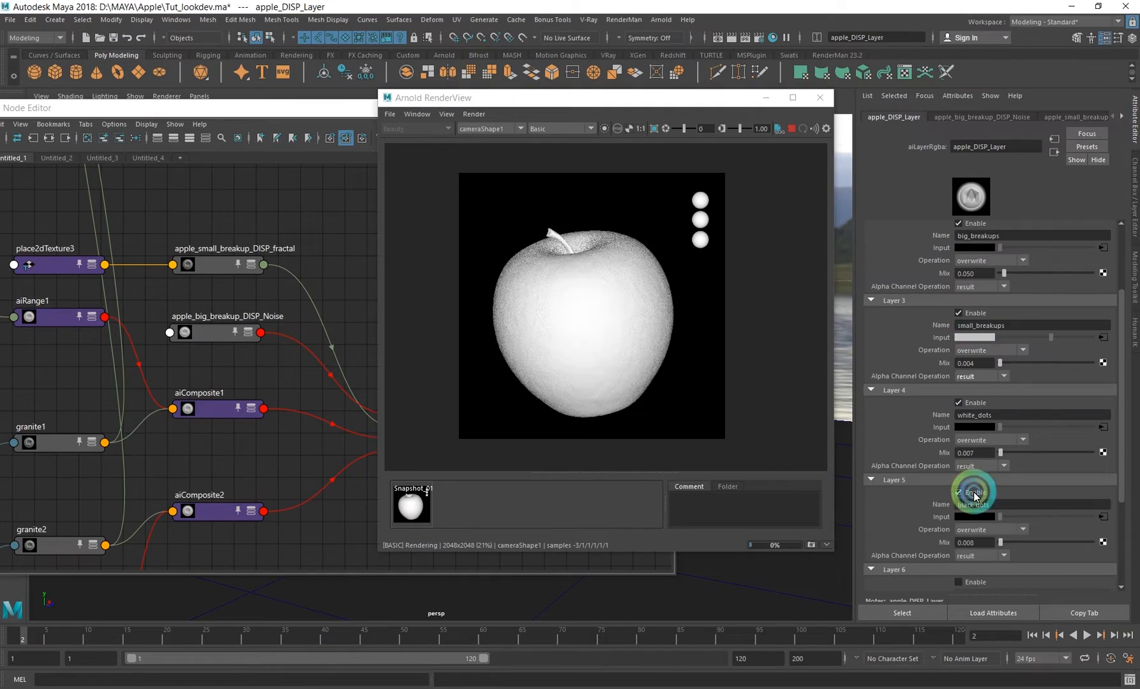
- Switch to the reference photo of two red apples and examine the small dots on their skin
key("alt+Tab")
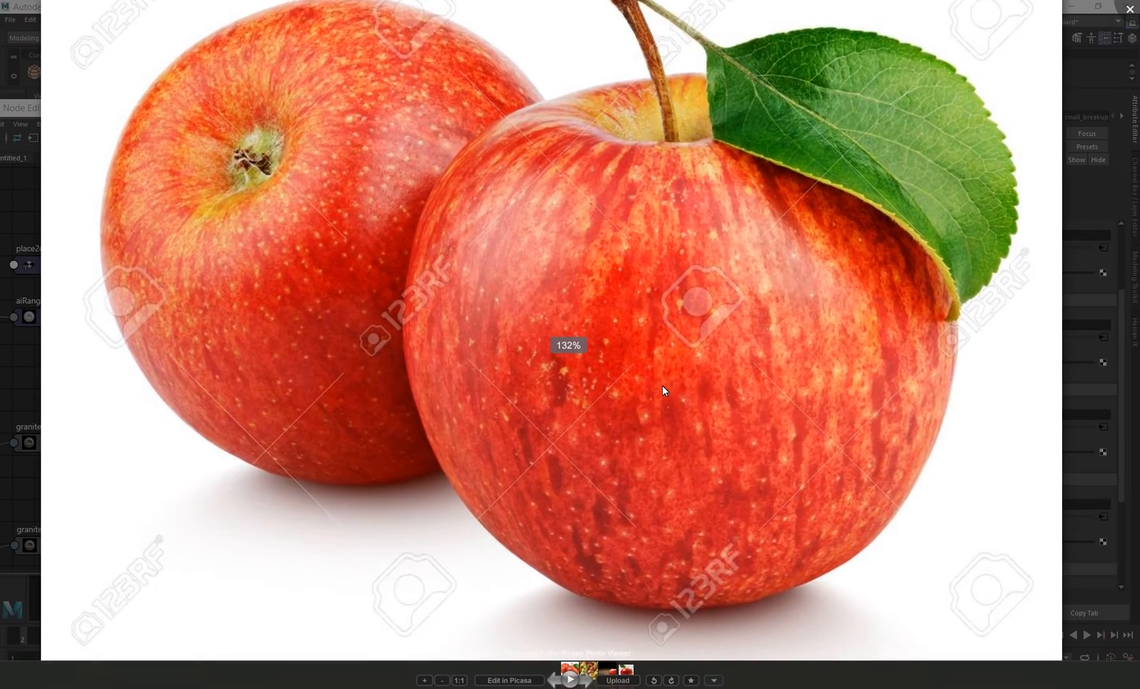
scroll(663, 387, "up", 1)
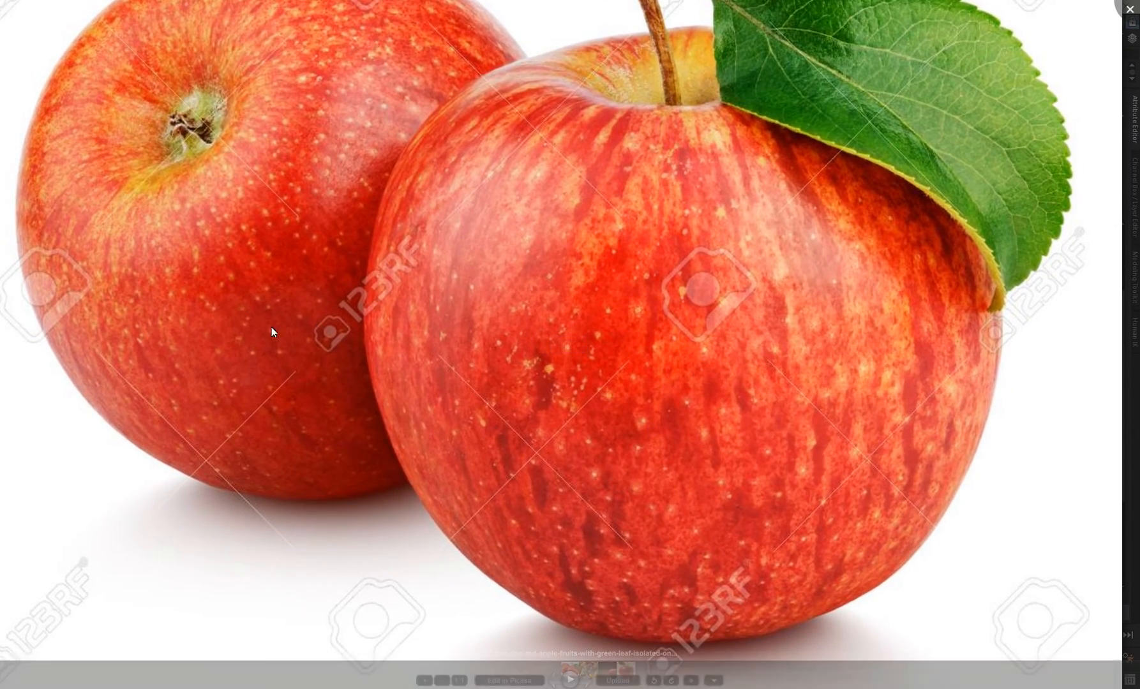
key("Escape")
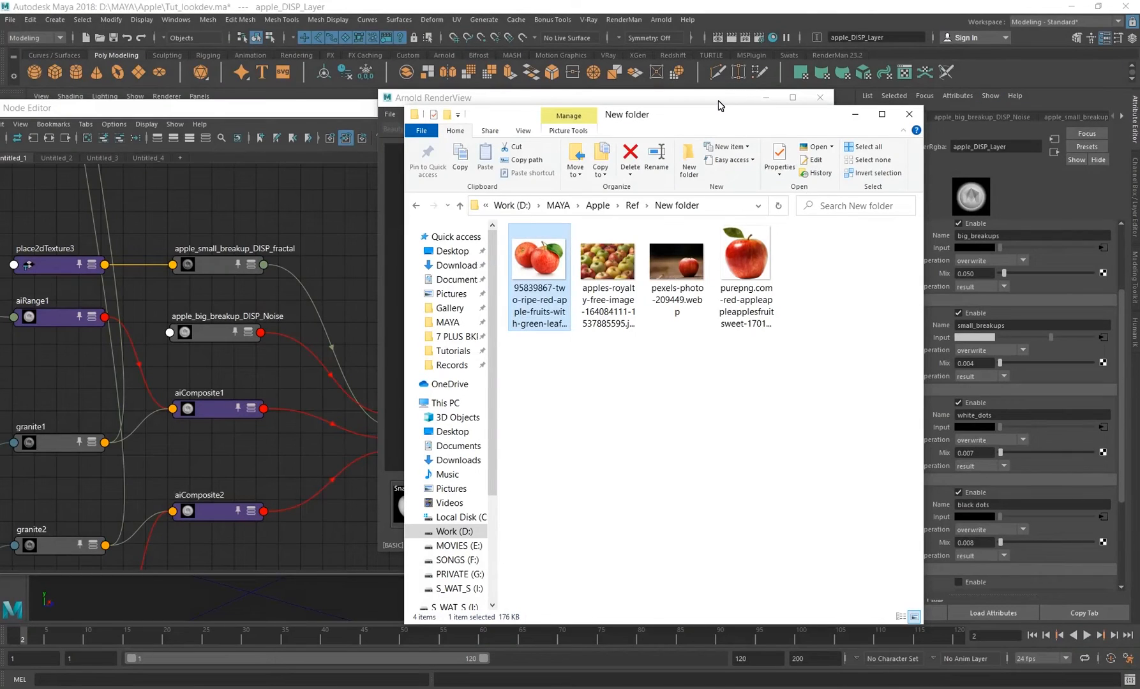
- Return to Maya and disable Layer 3, small_breakups, in apple_DISP_Layer
left_click(705, 4)
scroll(991, 297, "down", 1)
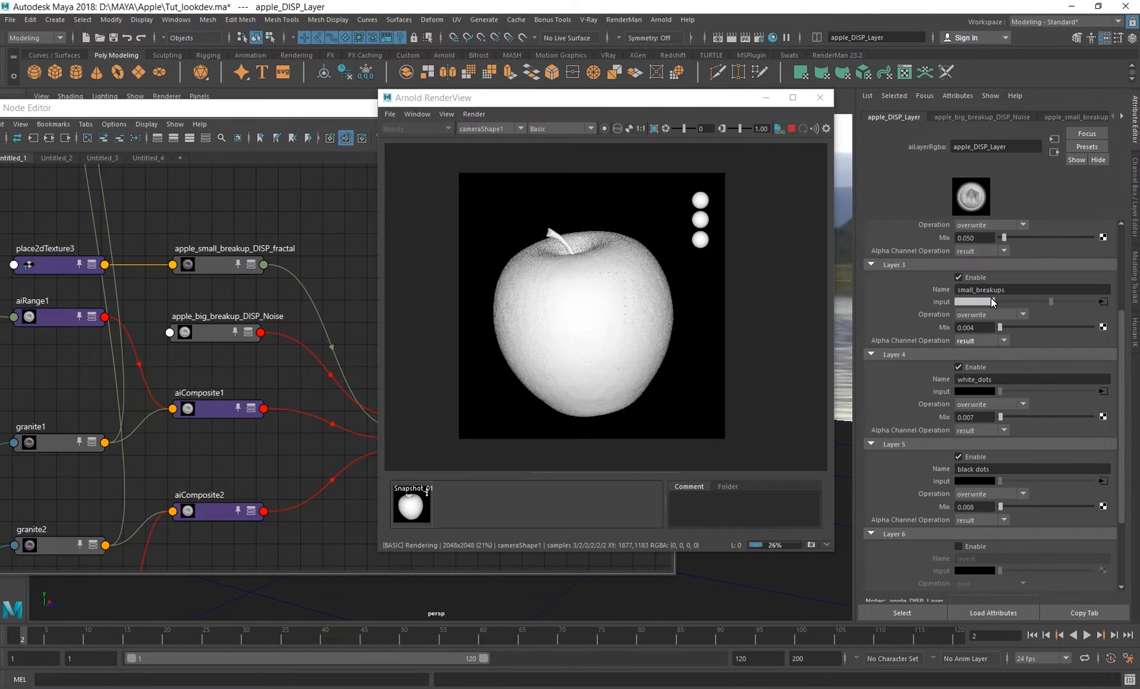
left_click(959, 277)
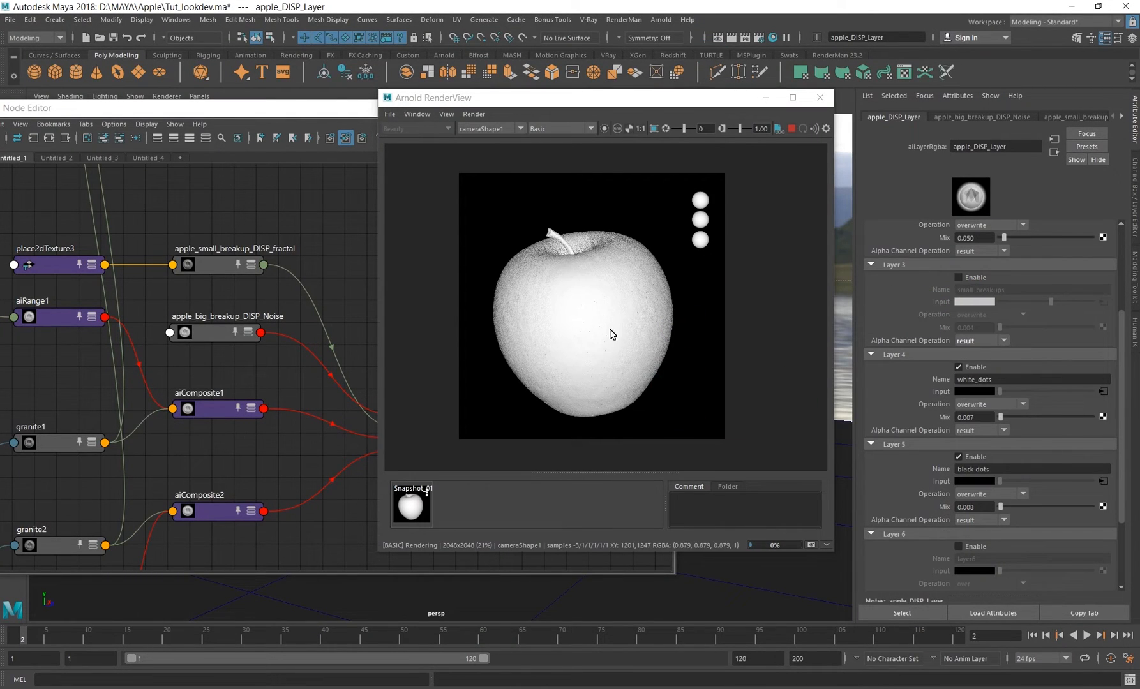
- Define a render region on the apple's upper surface and examine the white and black dot displacement up close
scroll(595, 310, "up", 6)
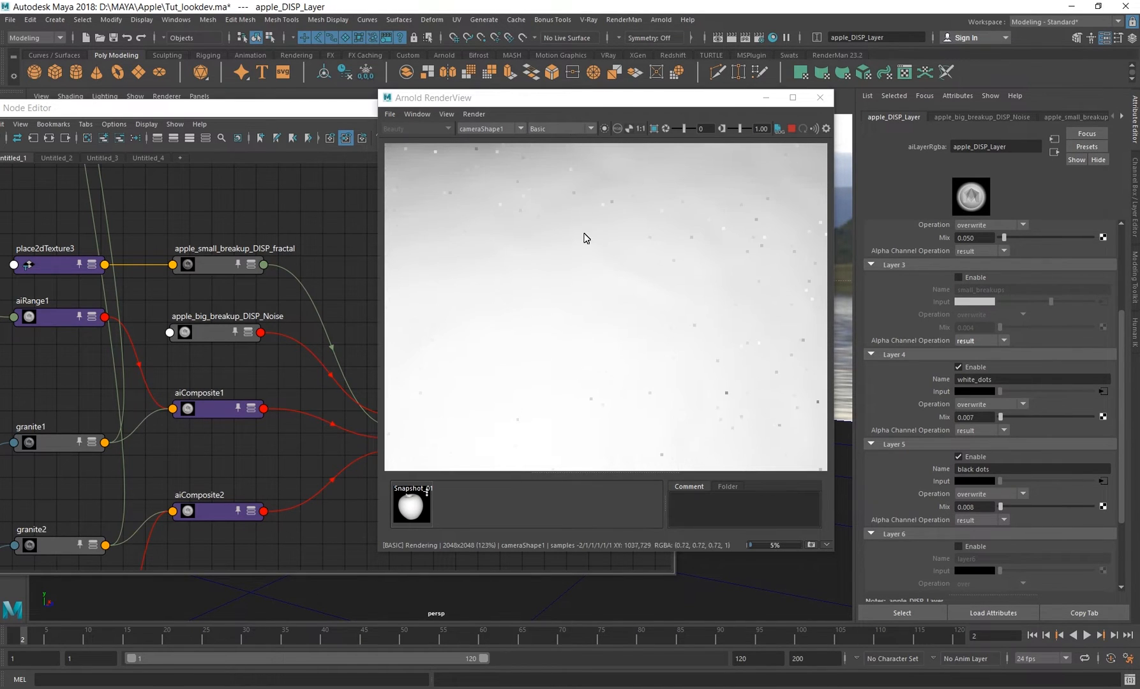
scroll(584, 238, "down", 2)
left_click_drag(583, 264, 665, 323, "shift")
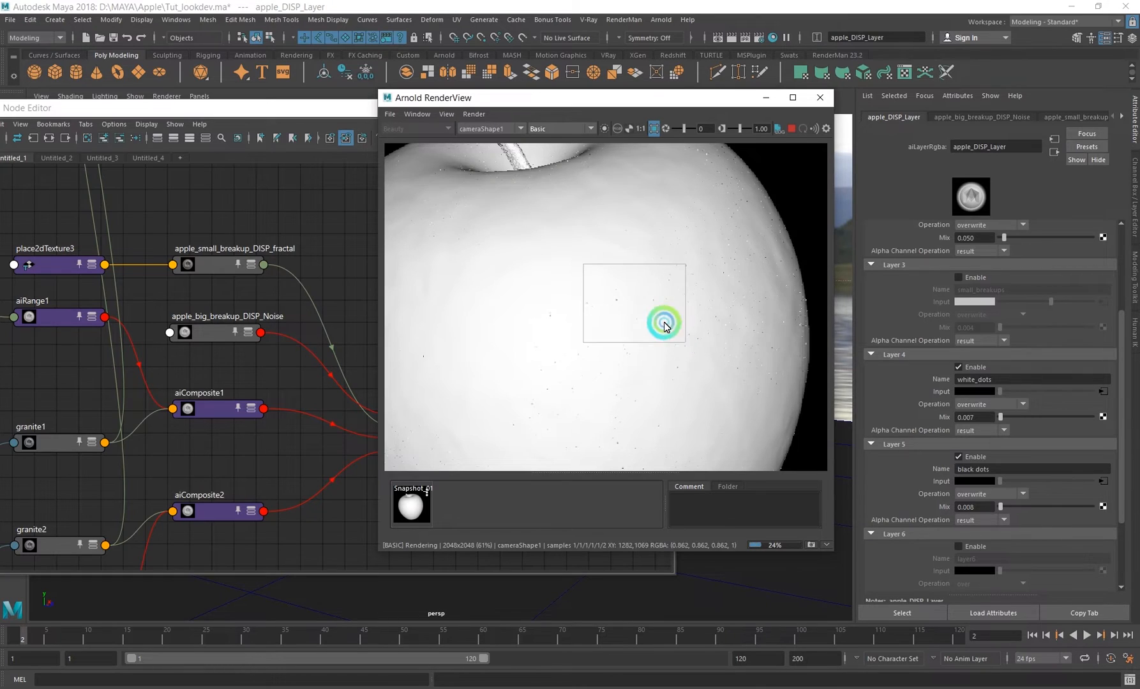
scroll(645, 315, "up", 2)
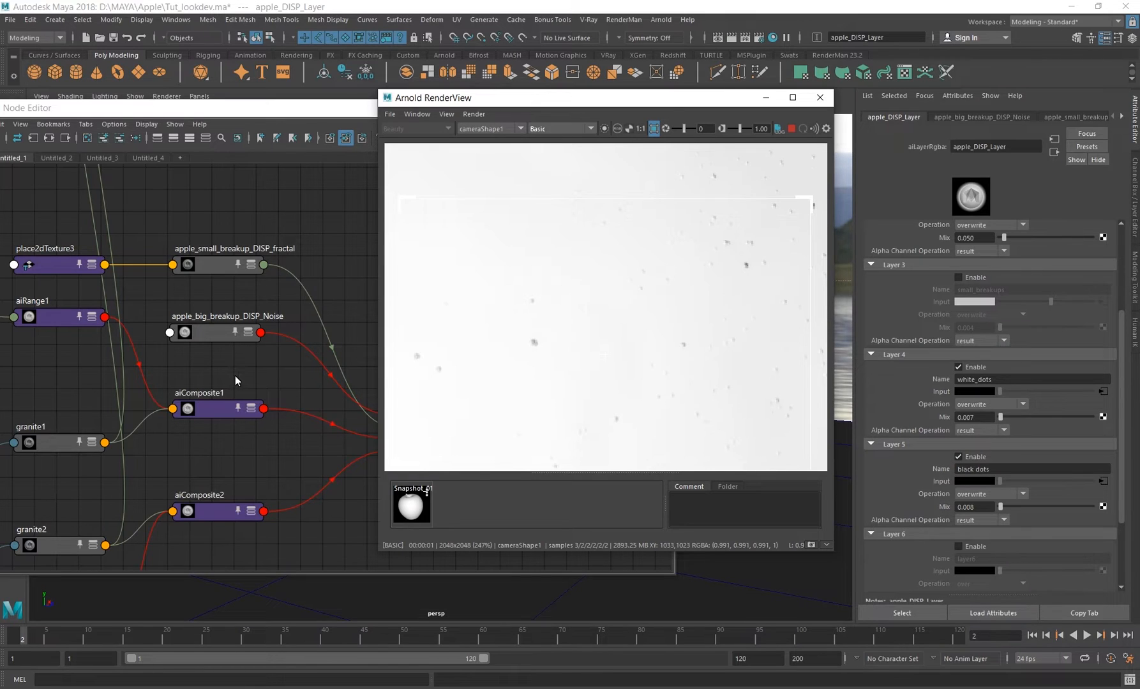
- Select the granite1 node feeding aiComposite1 and isolate it in the render, placing the render window clear of the node network
middle_click_drag(235, 376, 358, 323, "alt")
right_click_drag(383, 335, 239, 331, "alt")
middle_click_drag(298, 362, 349, 328, "alt")
right_click_drag(349, 330, 418, 346, "alt")
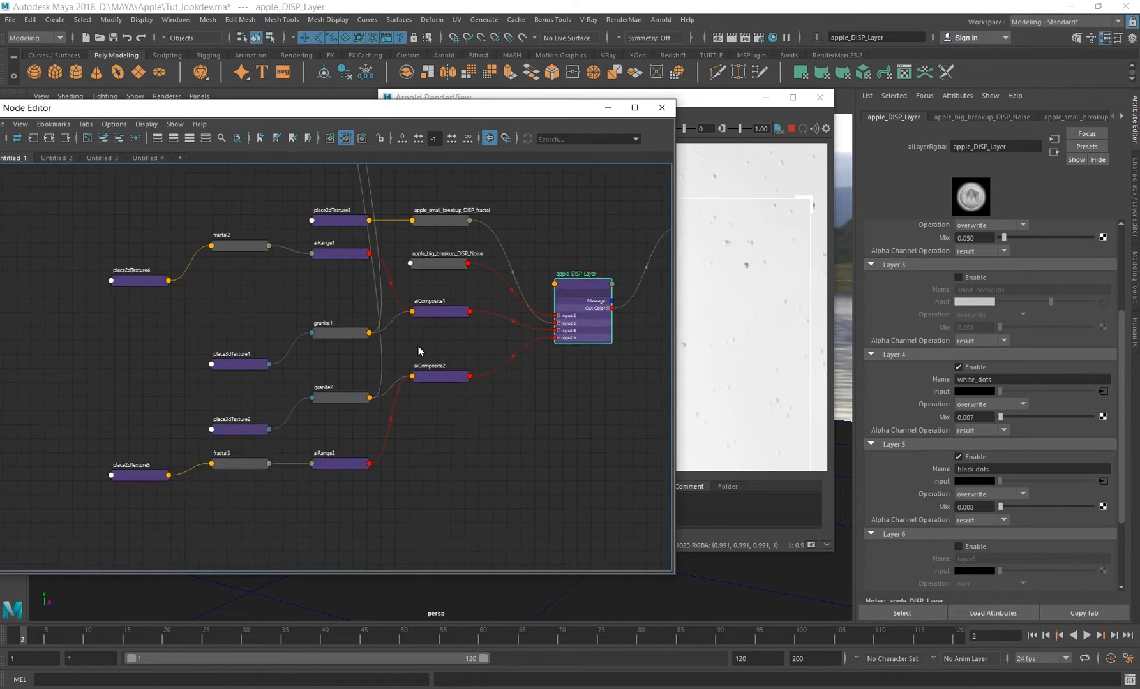
scroll(328, 342, "up", 3)
left_click(332, 333)
left_click(705, 100)
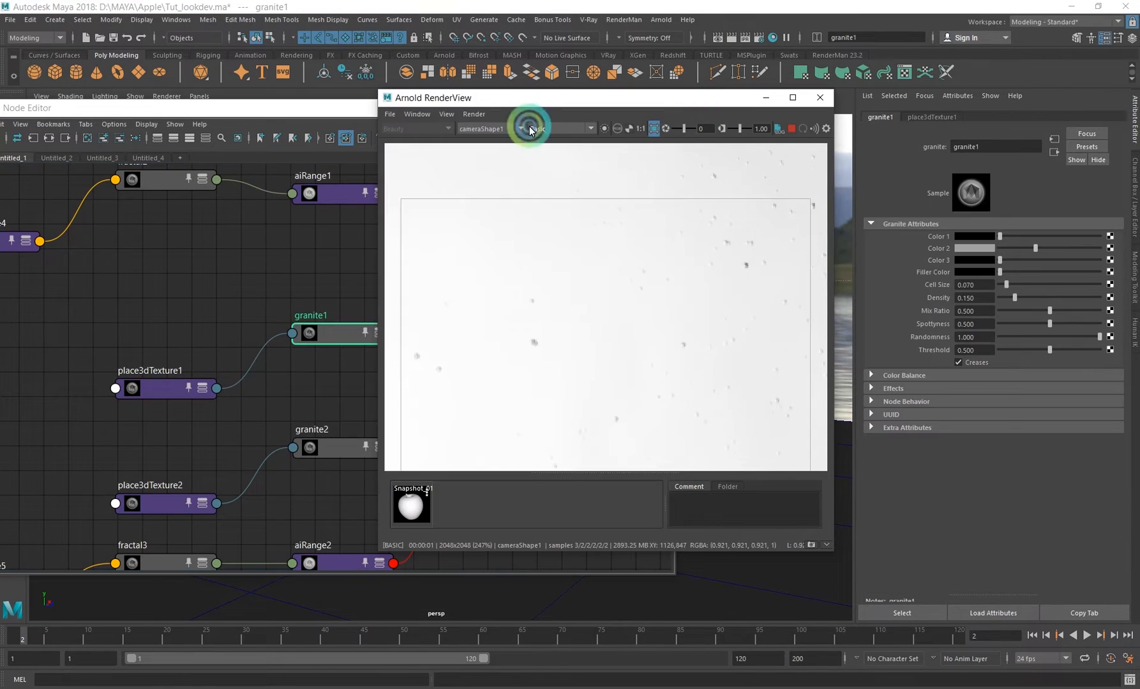
left_click(604, 130)
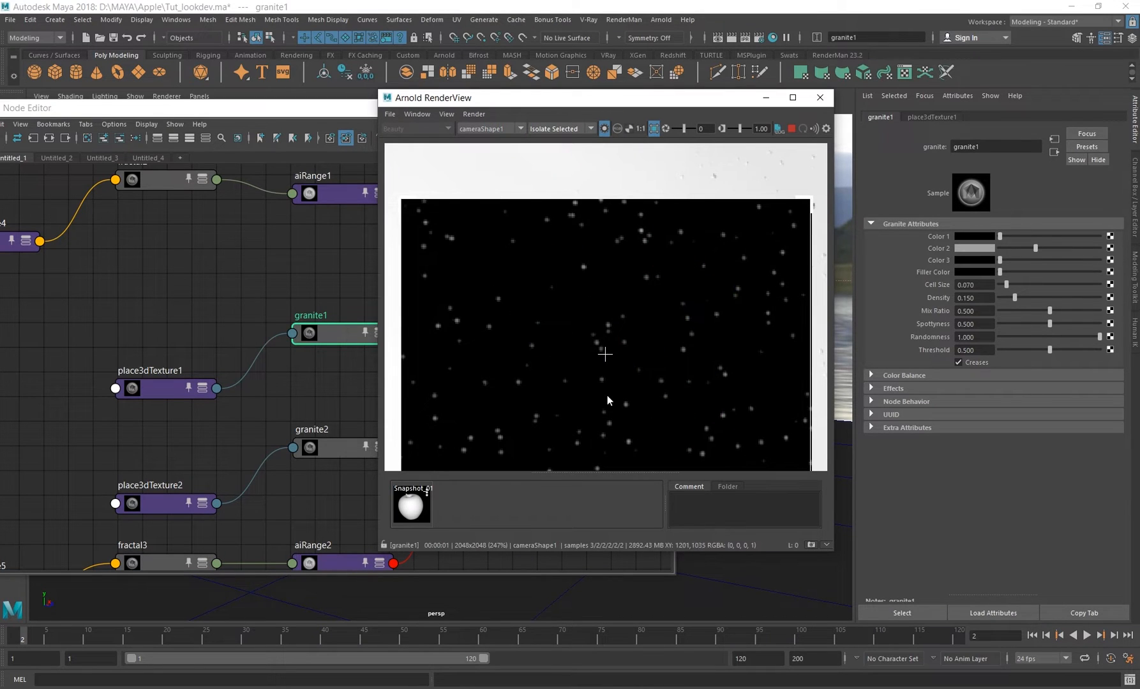
middle_click_drag(256, 256, 204, 251, "alt")
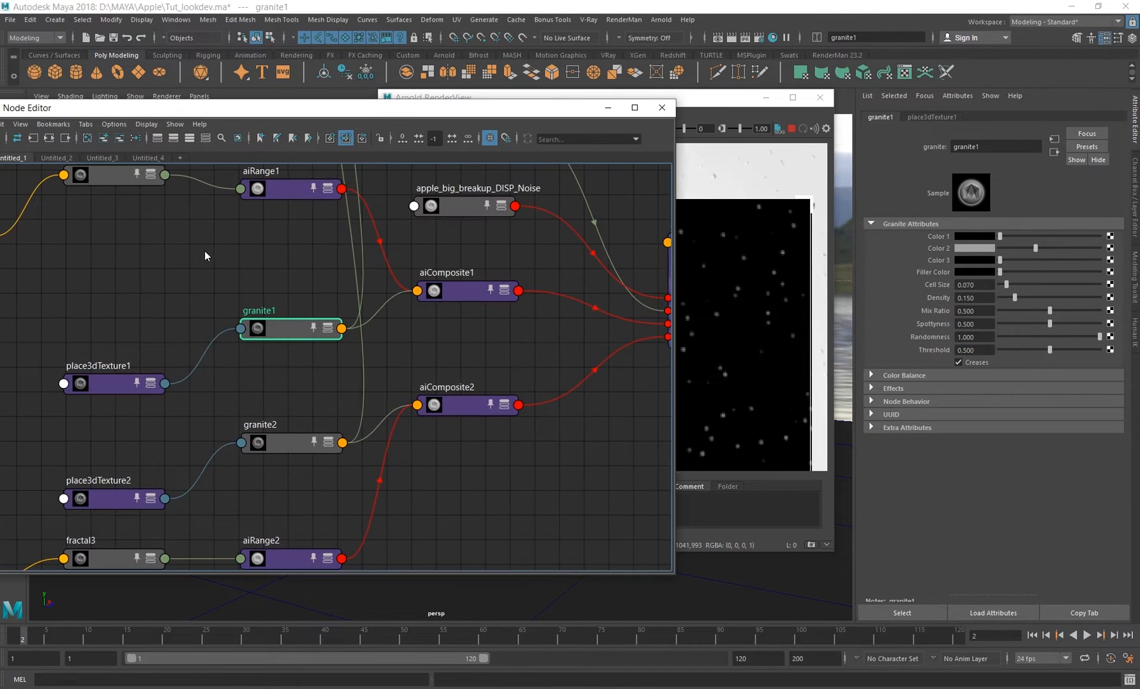
left_click_drag(705, 93, 814, 63)
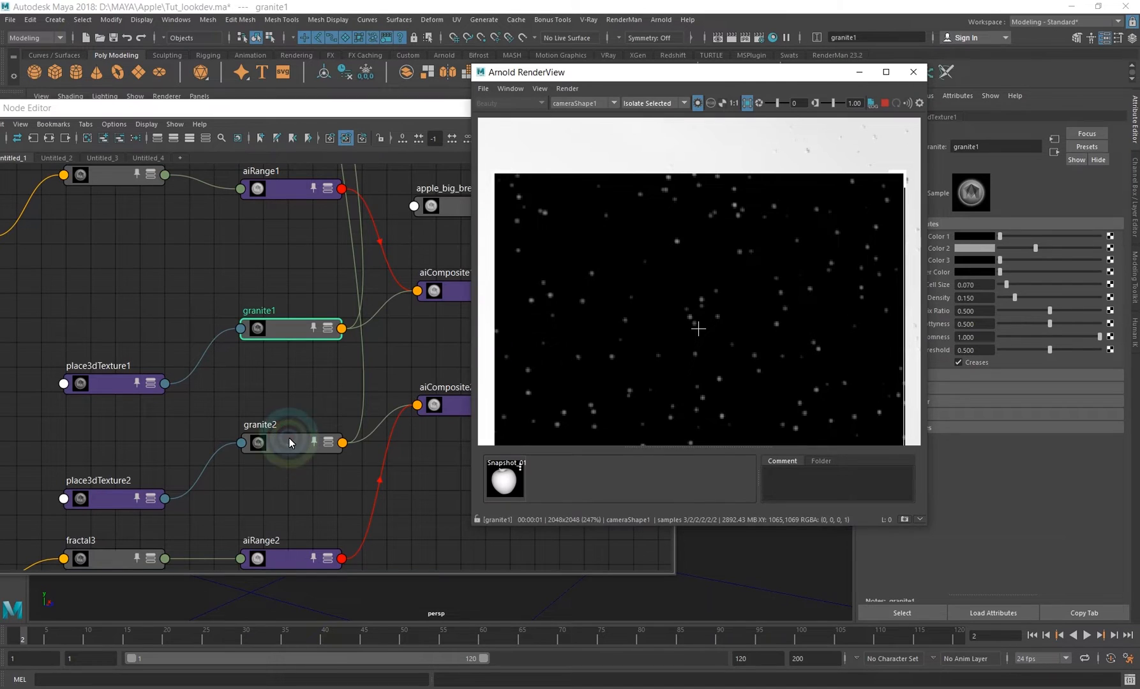
- Isolate granite2 and granite1 alternately in the render, without the render region, and compare the size and density of their dots
left_click(289, 440)
left_click(765, 243)
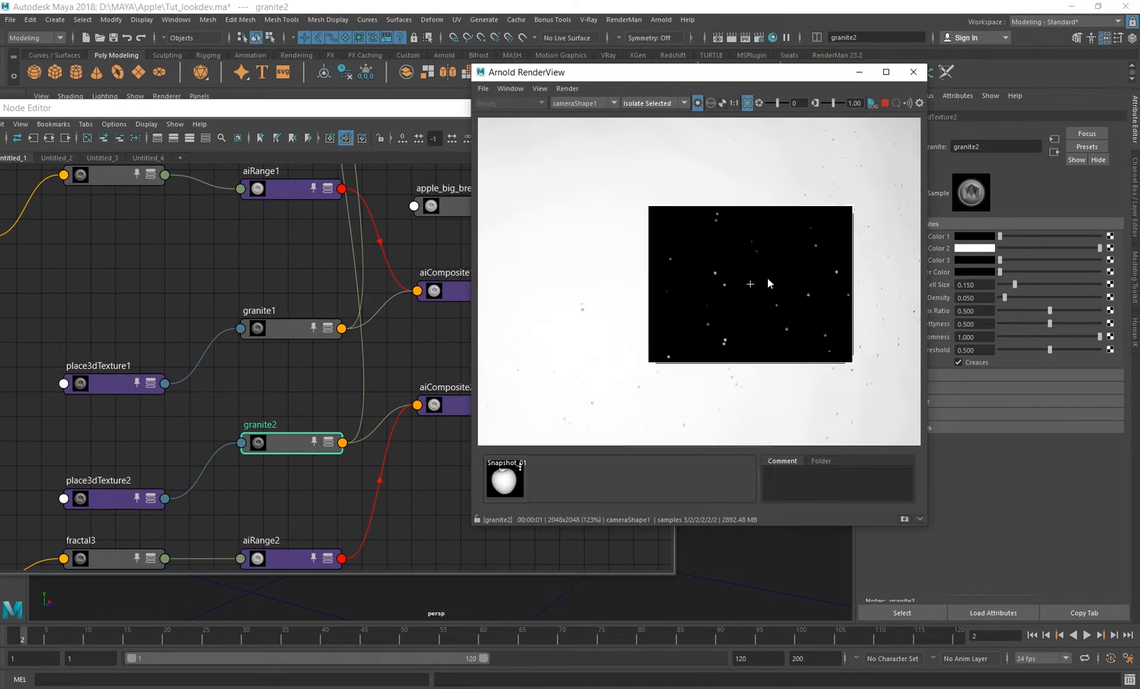
left_click(279, 326)
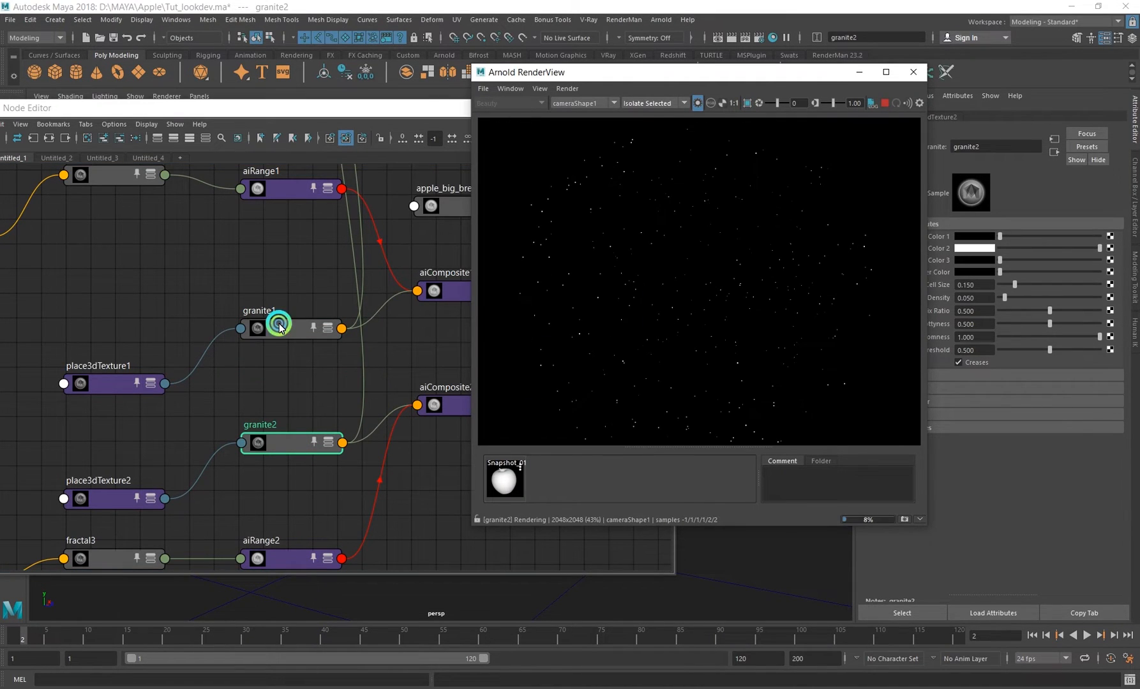
left_click(735, 261)
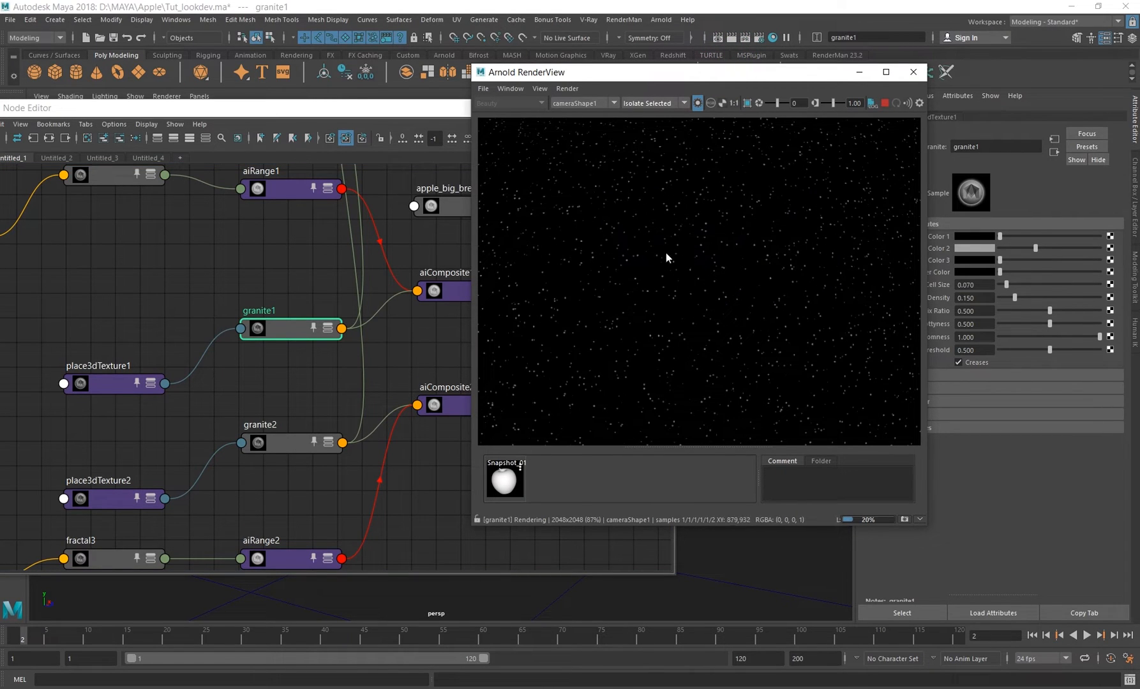
left_click(282, 442)
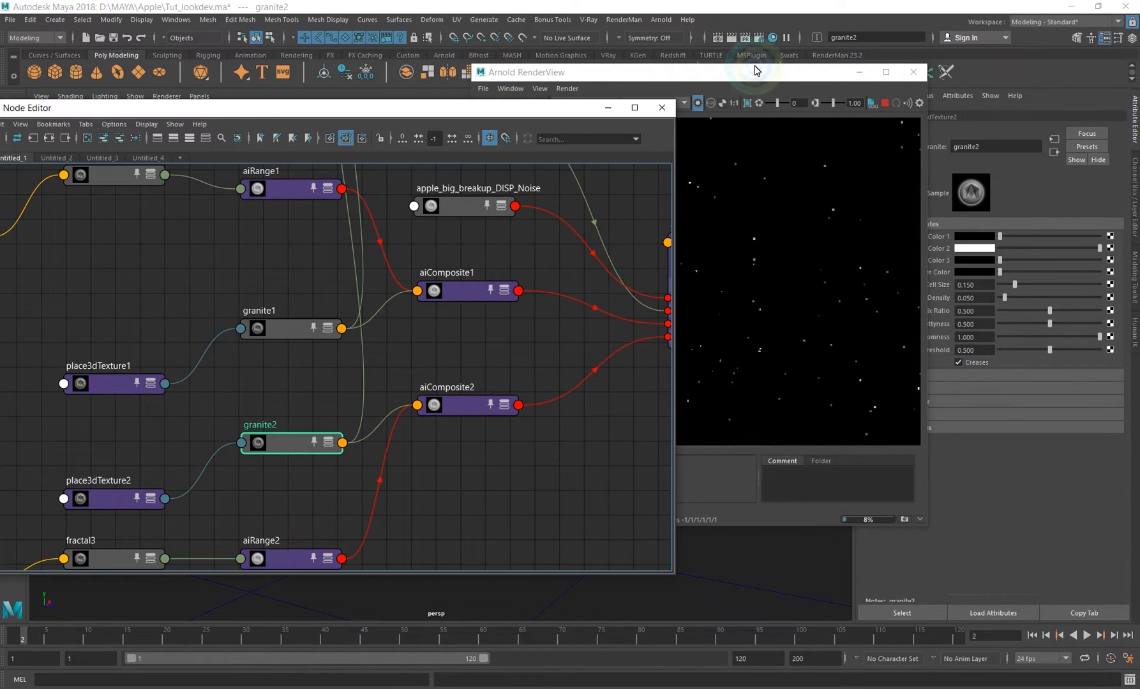
left_click(766, 284)
scroll(752, 284, "up", 2)
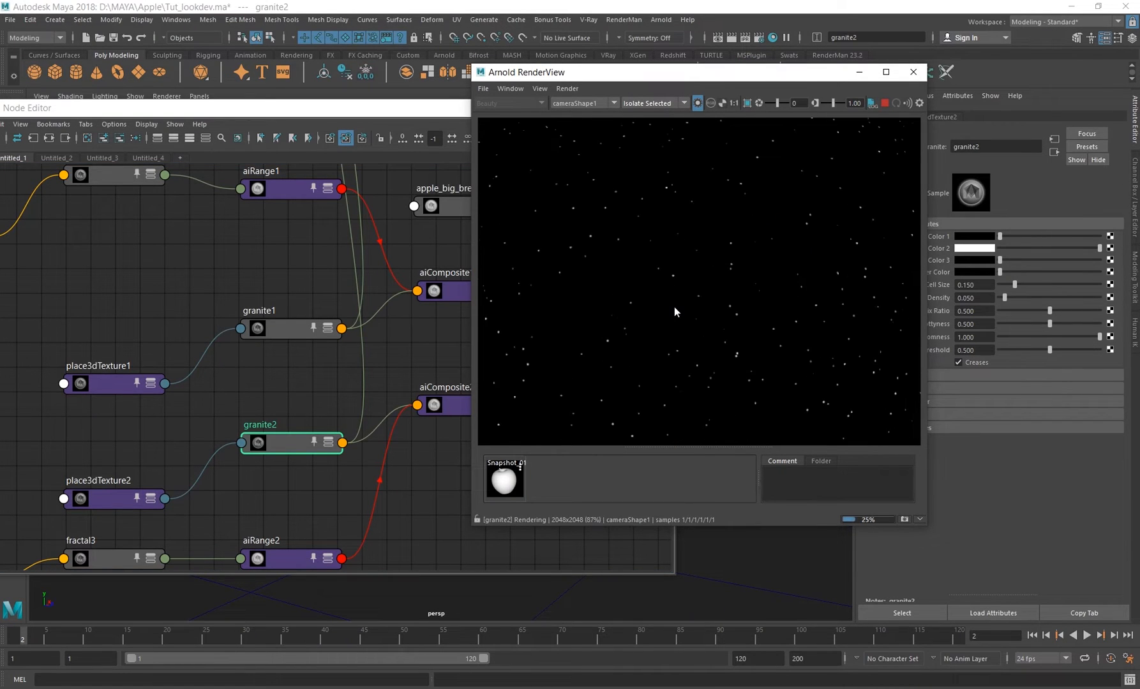
scroll(702, 300, "down", 3)
middle_click_drag(703, 289, 716, 247)
- Select granite1, move the render window off its attributes, and return the render from Isolate Selected to Basic shading
left_click(286, 328)
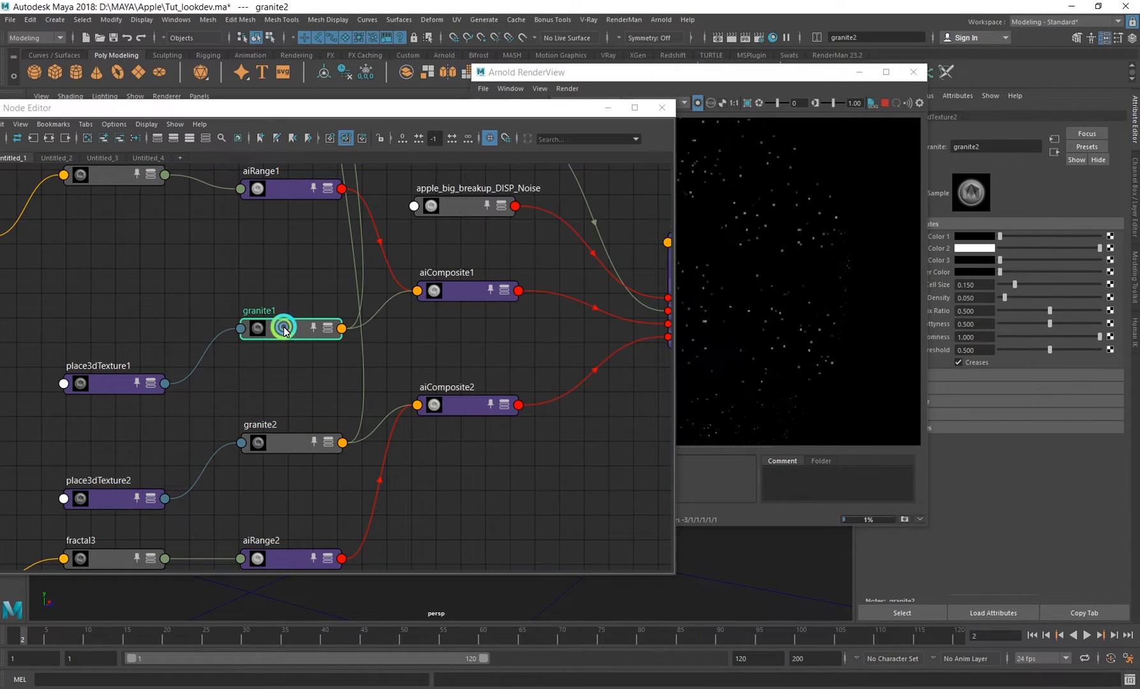
left_click_drag(791, 68, 523, 132)
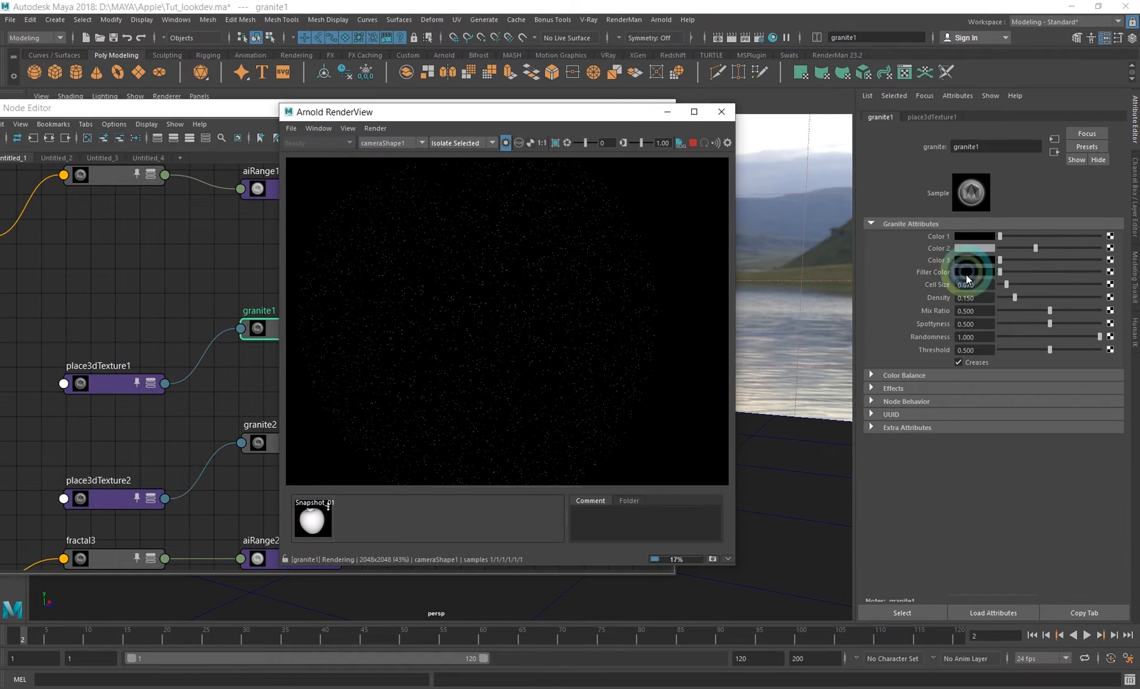
left_click(452, 143)
left_click(448, 154)
- Select apple_DISP_Layer in the node network, bring back the render window, and re-enable Layer 3, small_breakups
left_click(177, 278)
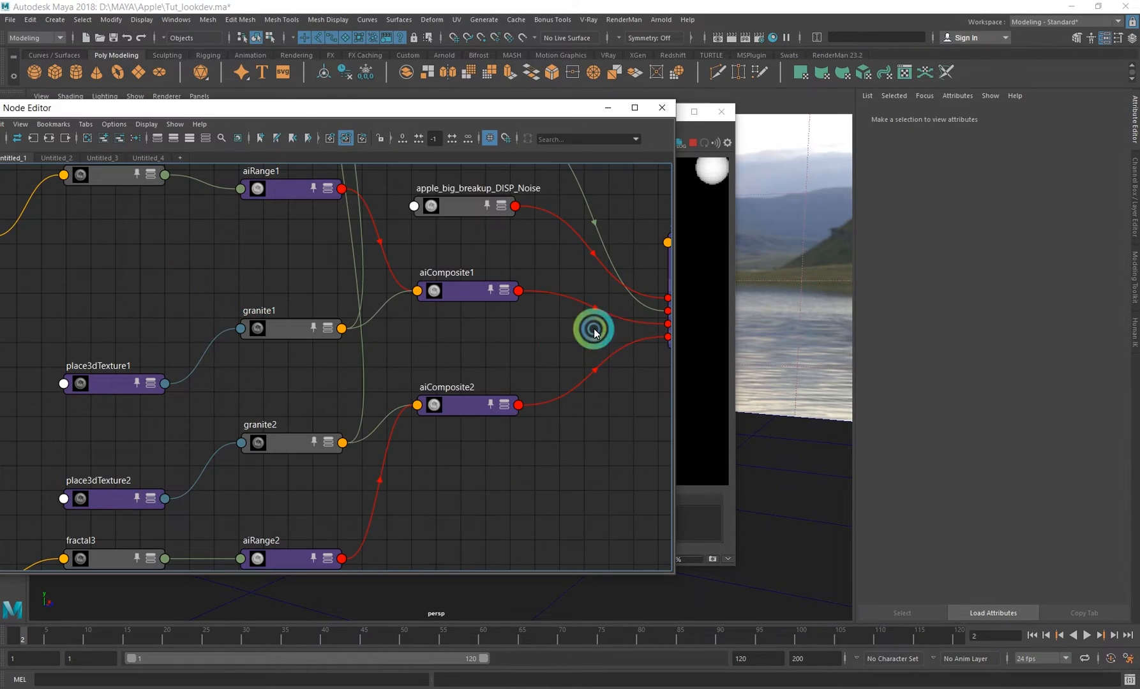
scroll(577, 323, "down", 2)
middle_click_drag(571, 323, 520, 316, "alt")
left_click(613, 317)
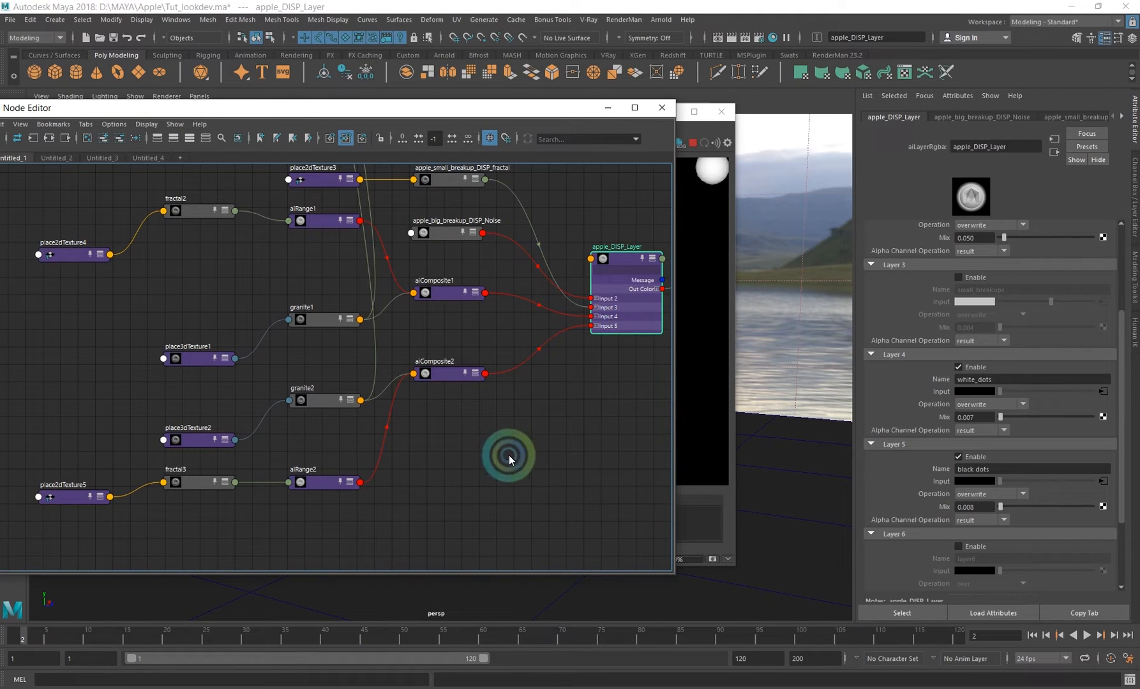
middle_click_drag(509, 455, 455, 452, "alt")
left_click_drag(562, 114, 622, 112)
left_click(734, 371)
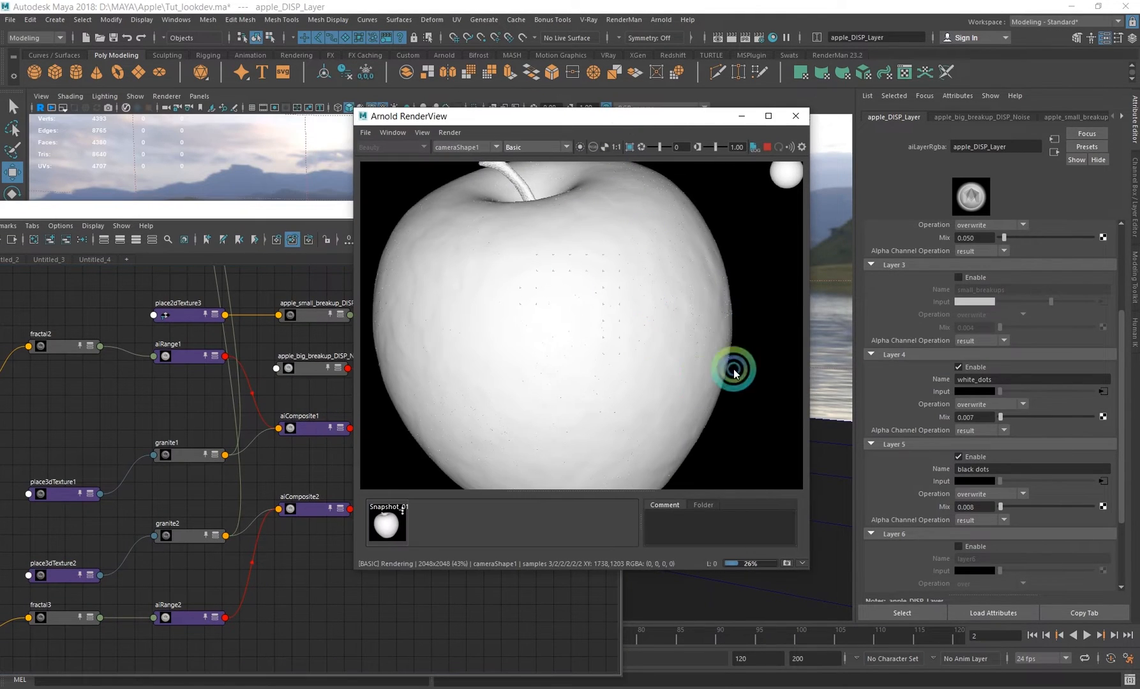
left_click(976, 279)
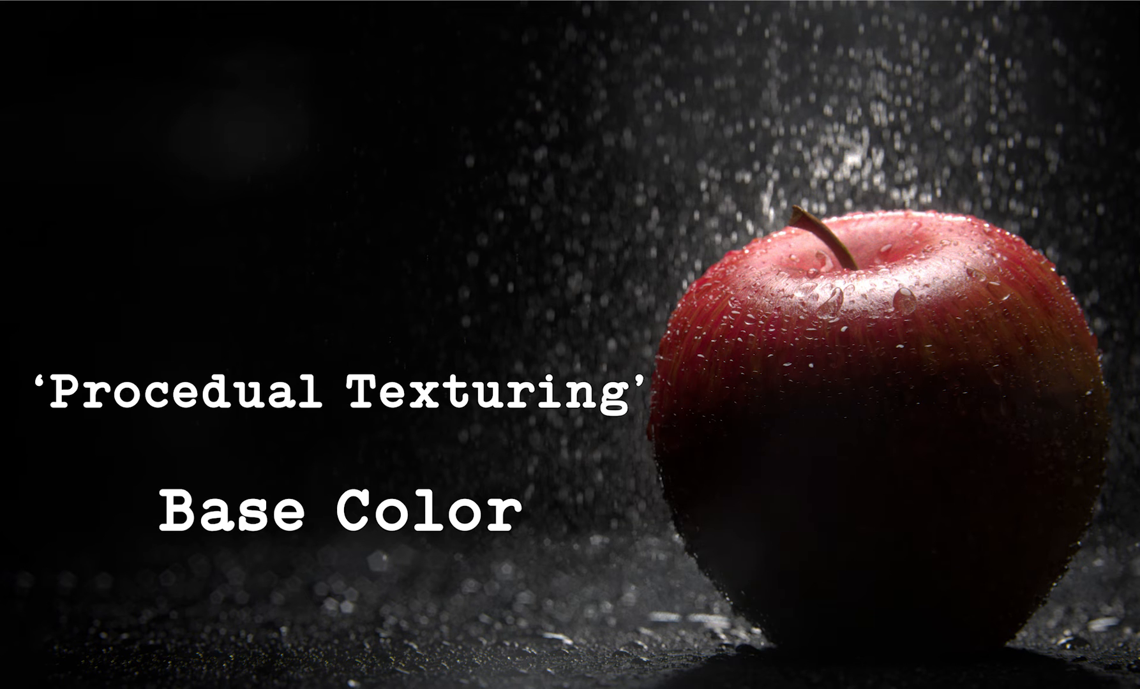
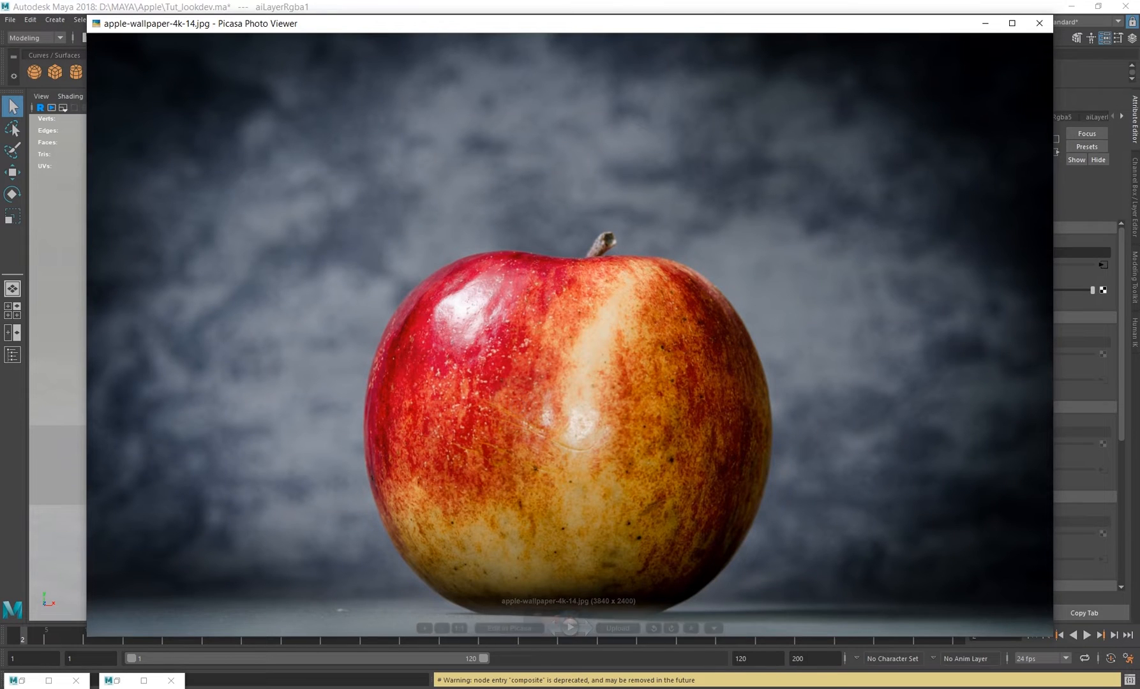
- Examine the skin colors in the apple-wallpaper-4k-14.jpg reference and in the assorted apples photo from the New folder
scroll(551, 385, "down", 2)
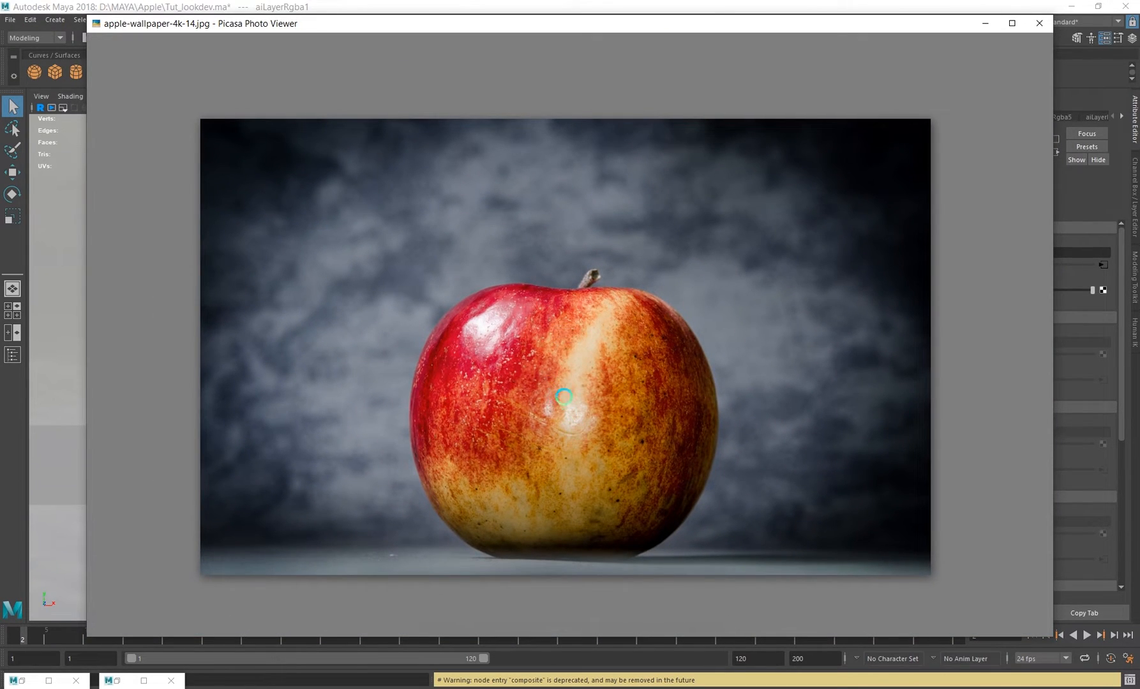
scroll(551, 385, "up", 2)
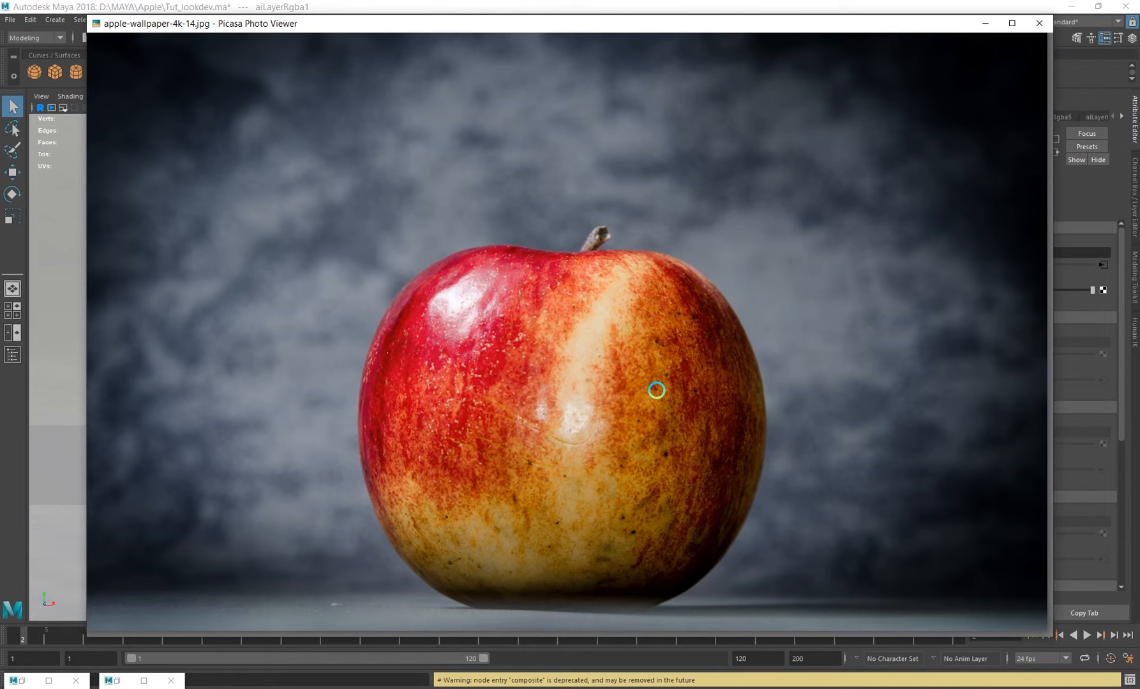
key("alt+Tab")
double_click(396, 245)
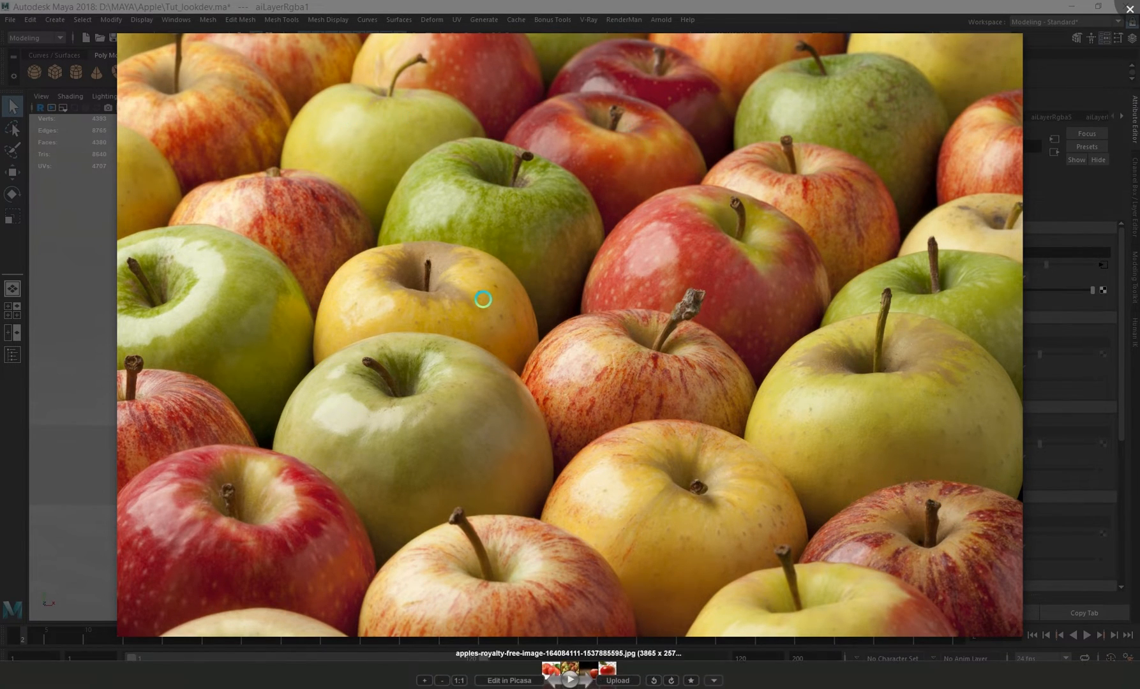
key("Escape")
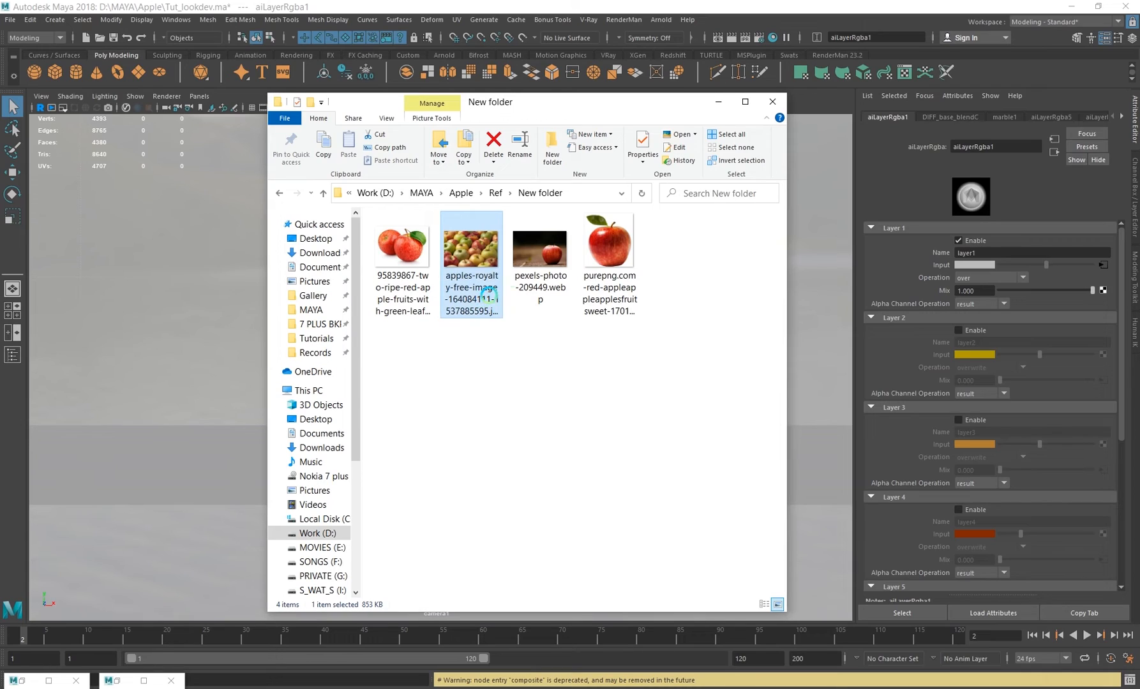
- Reopen apple-wallpaper-4k-14.jpg from the Ref folder and examine the apple's color patches, streaks and dots up close
left_click(496, 192)
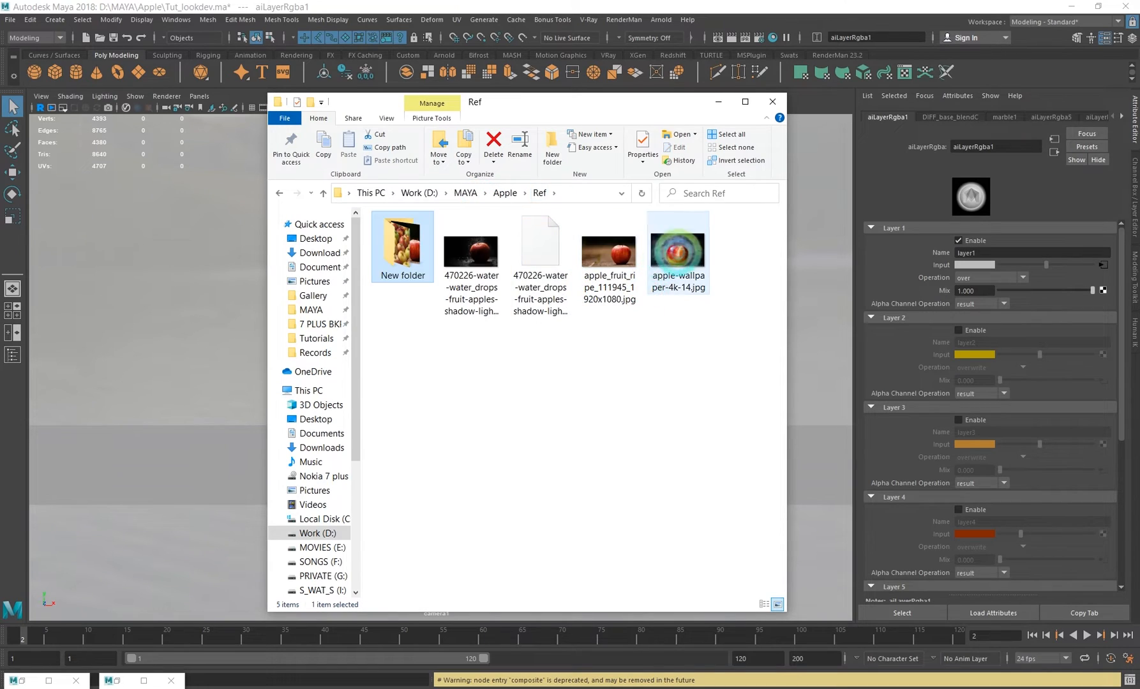
double_click(677, 251)
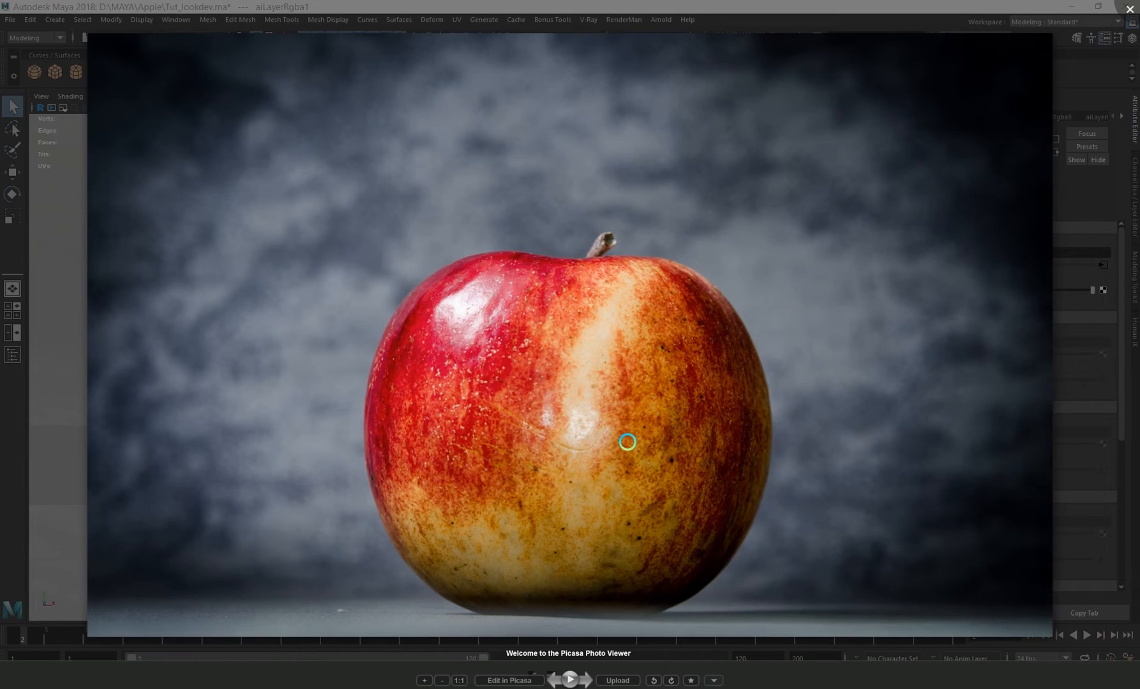
scroll(483, 422, "up", 3)
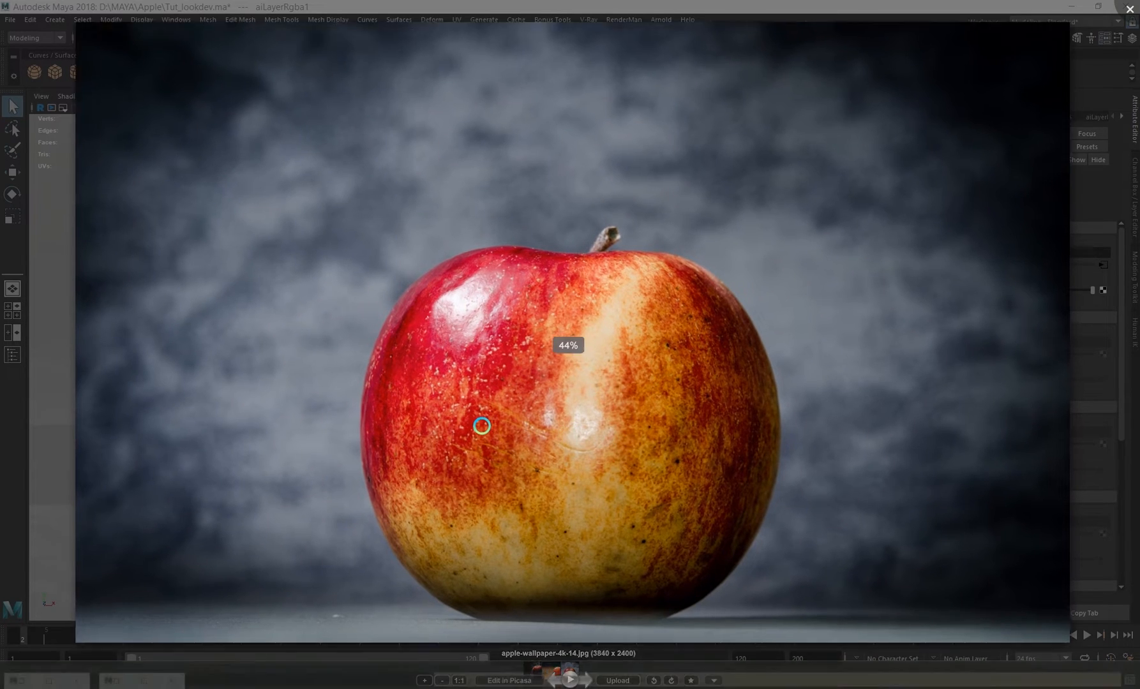
scroll(491, 475, "up", 3)
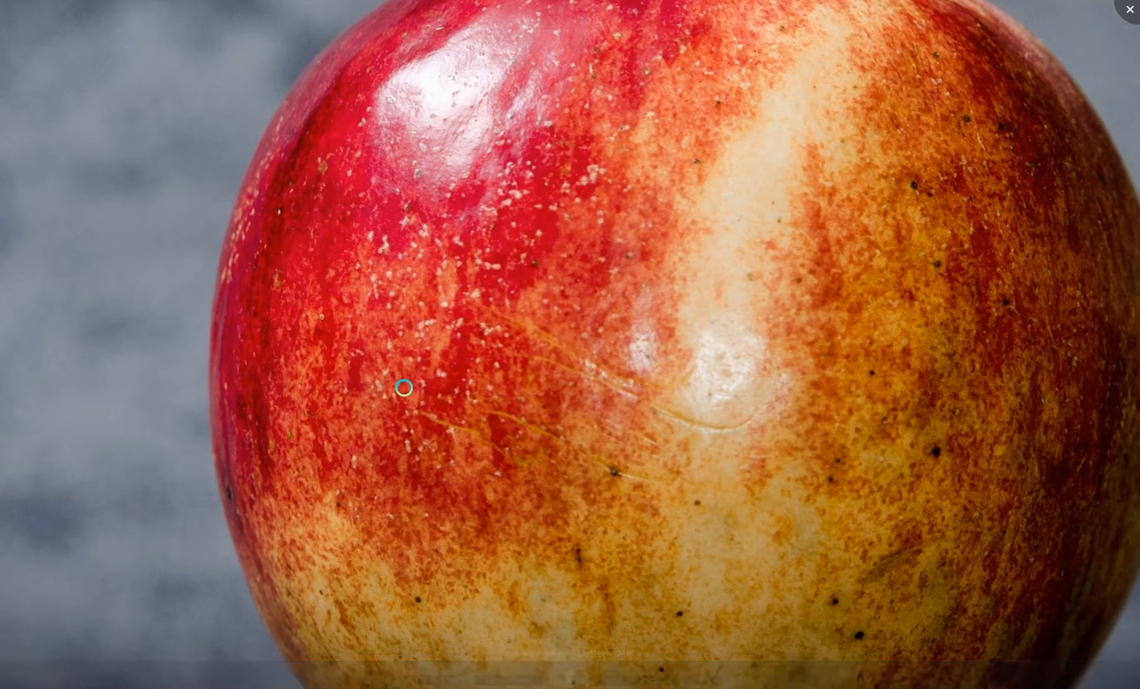
scroll(444, 341, "down", 2)
scroll(443, 342, "down", 3)
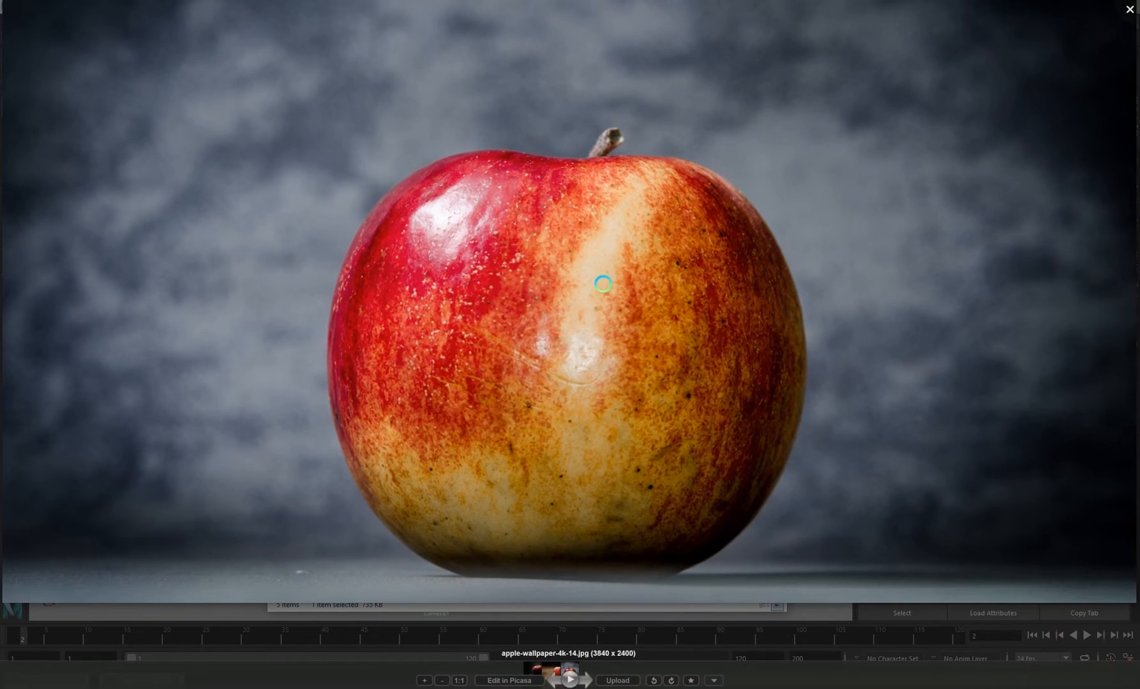
- Examine the red skin pattern in apple_fruit_ripe_111945_1920x1080.jpg up close, then leave the photo viewer
key("Right")
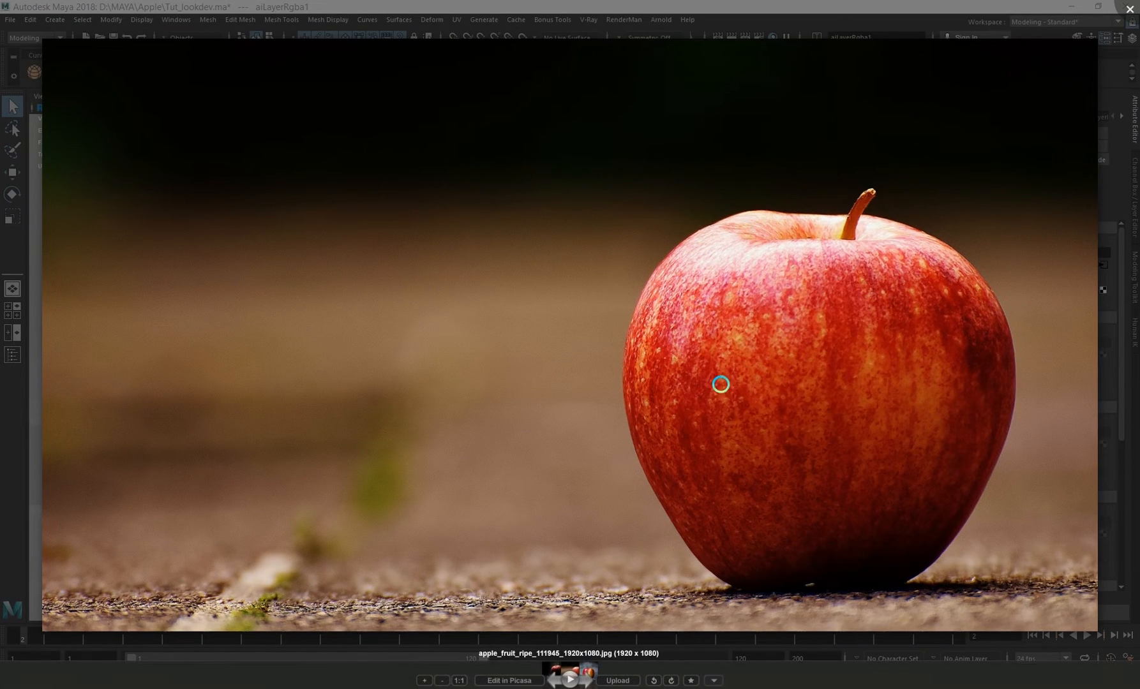
scroll(768, 379, "up", 3)
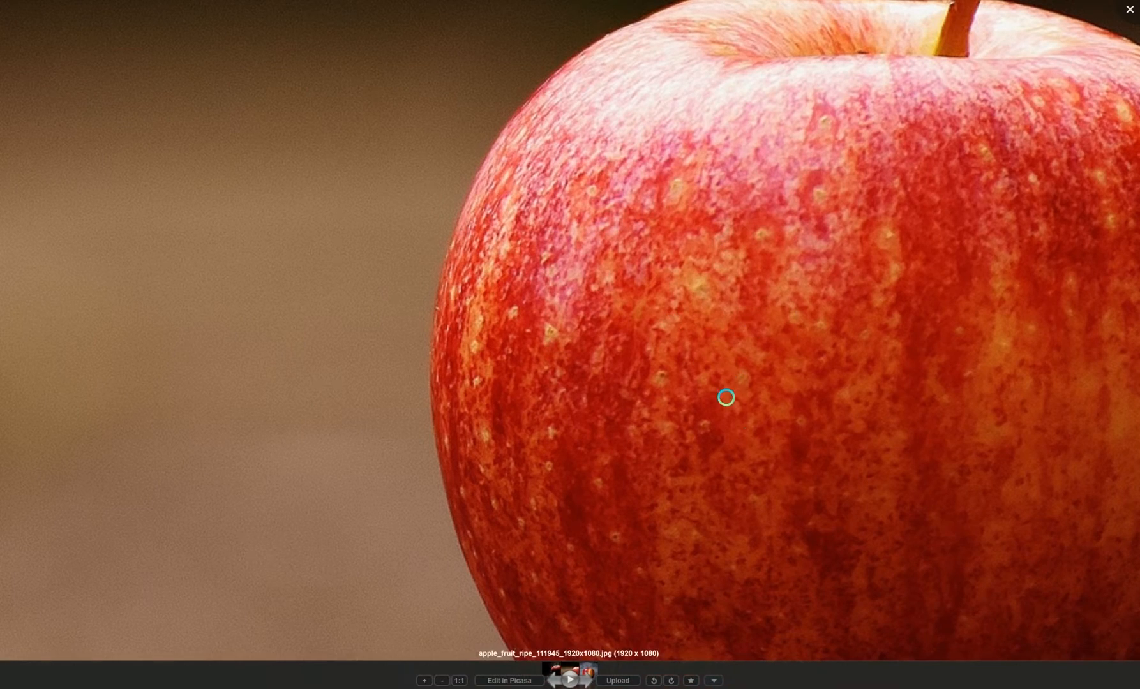
scroll(495, 367, "up", 1)
scroll(495, 367, "down", 4)
key("Left")
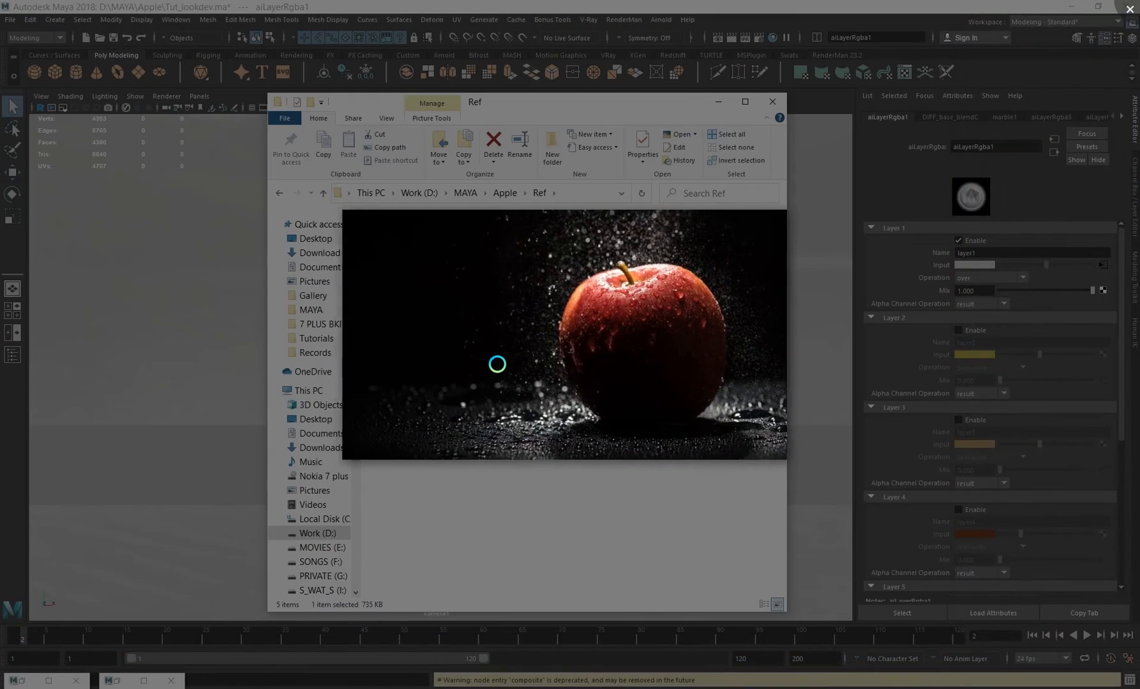
key("Escape")
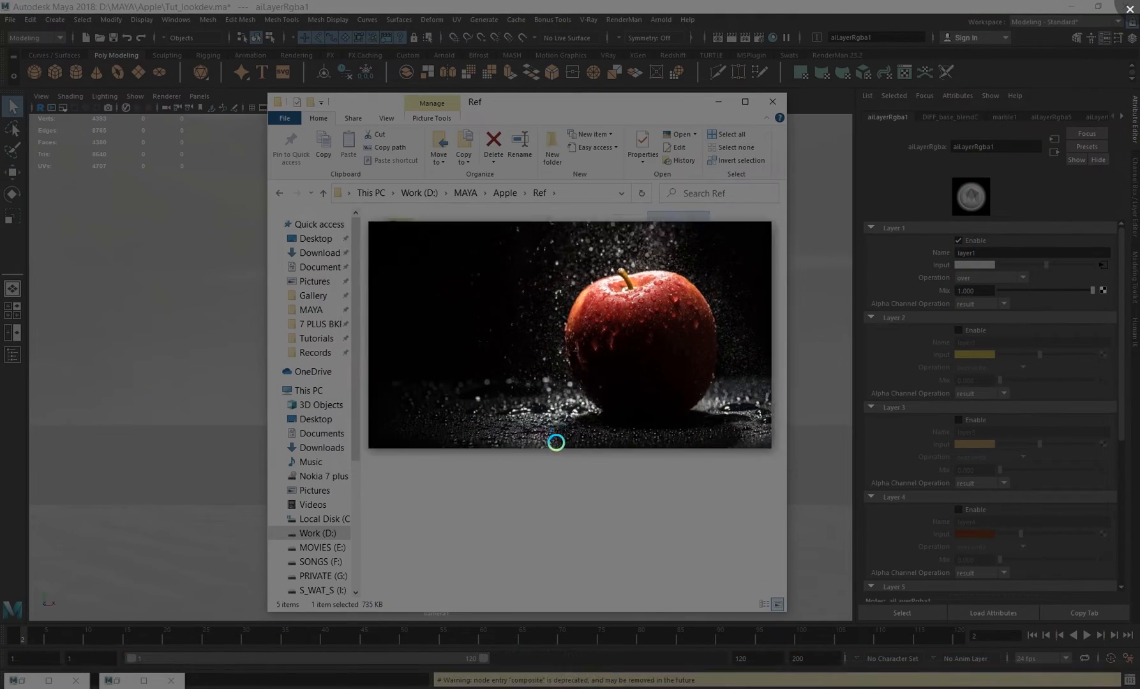
- Open the purepng red apple image from the New folder and examine its color breakup, then close it
double_click(401, 246)
double_click(607, 281)
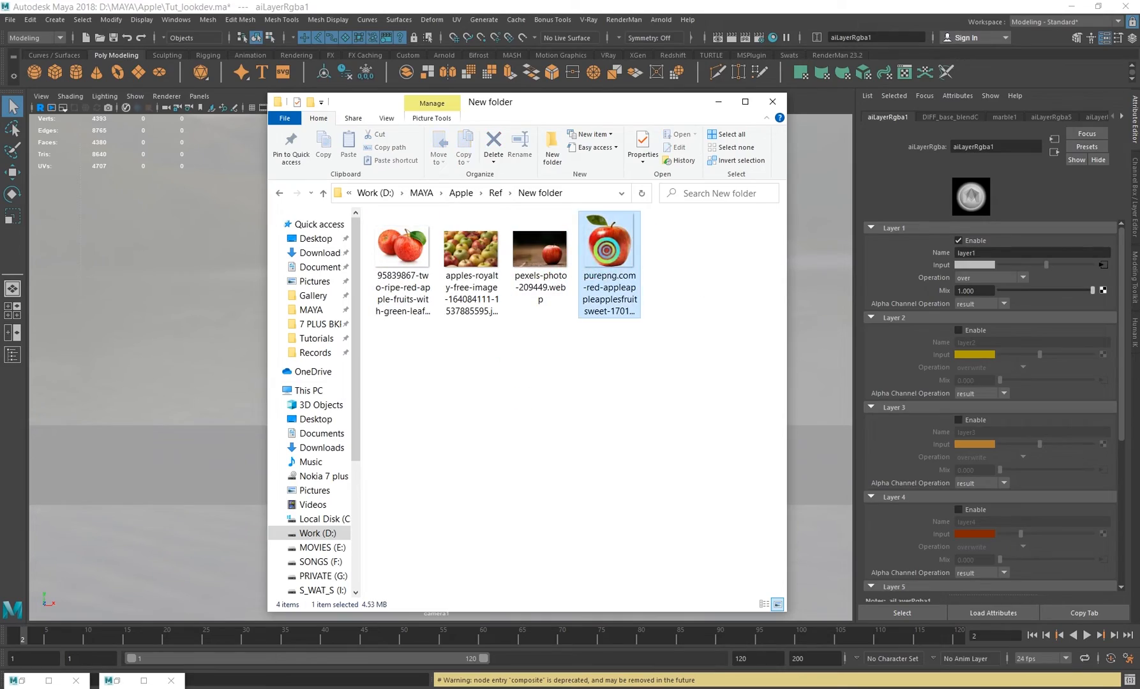
scroll(563, 377, "up", 2)
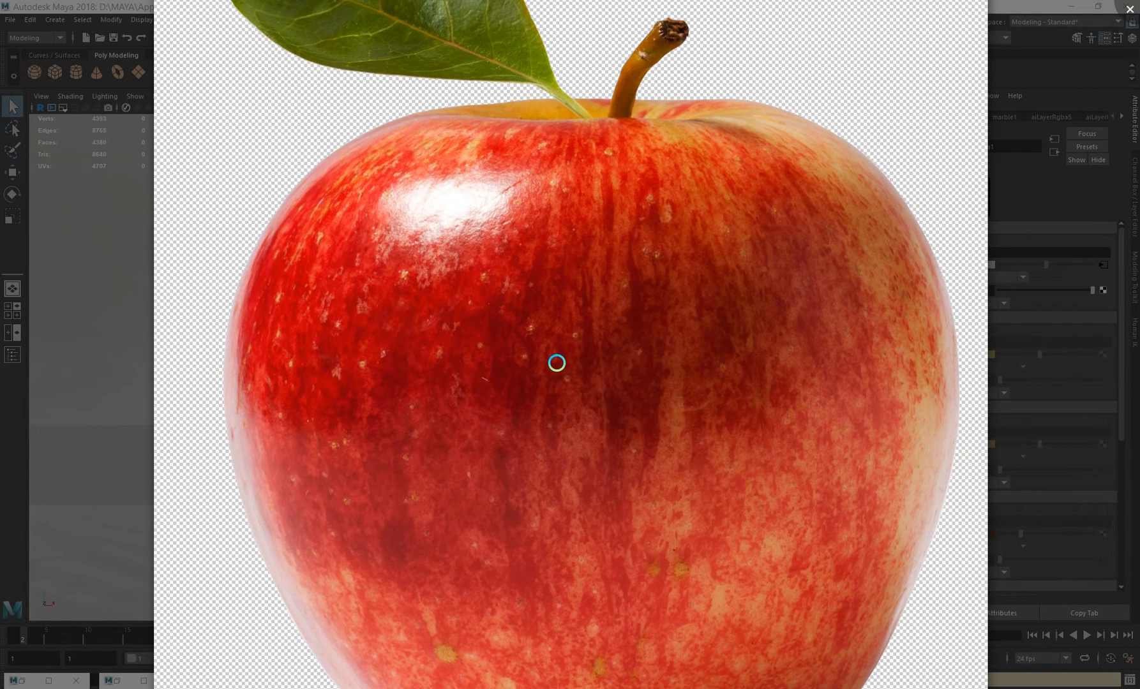
key("Escape")
- Return to Maya, restore the Node Editor, trace aiLayerRgba1's output to the Base Color of apple_MTL, and select that material
left_click(117, 680)
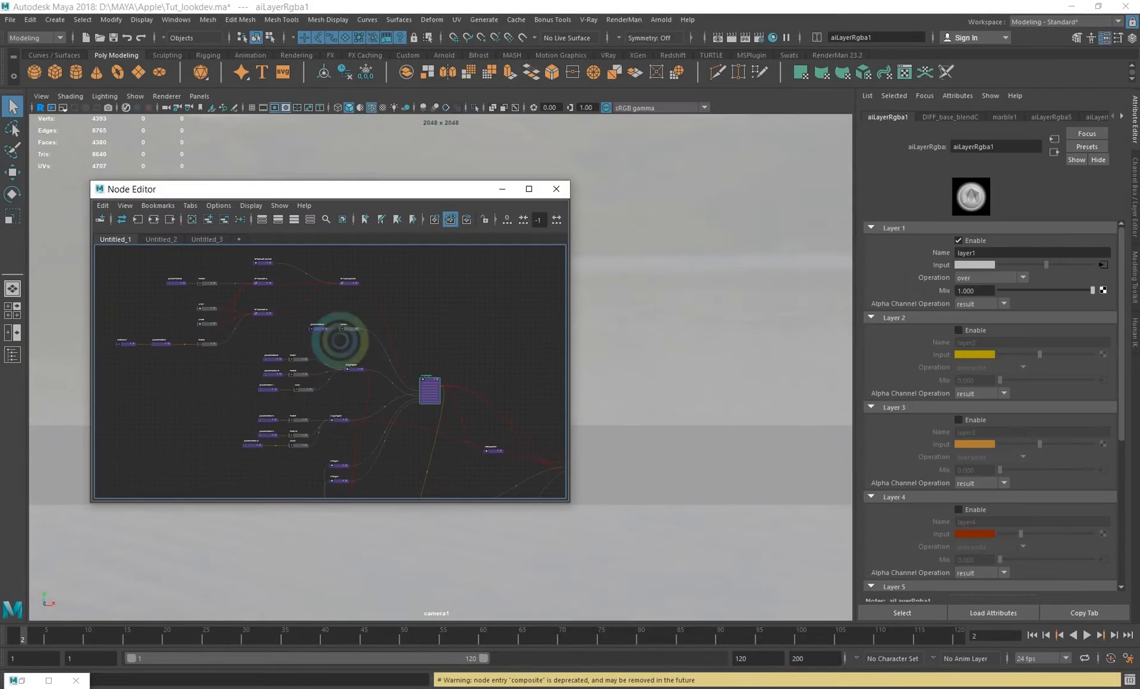
middle_click_drag(334, 355, 351, 316, "alt")
scroll(499, 397, "up", 5)
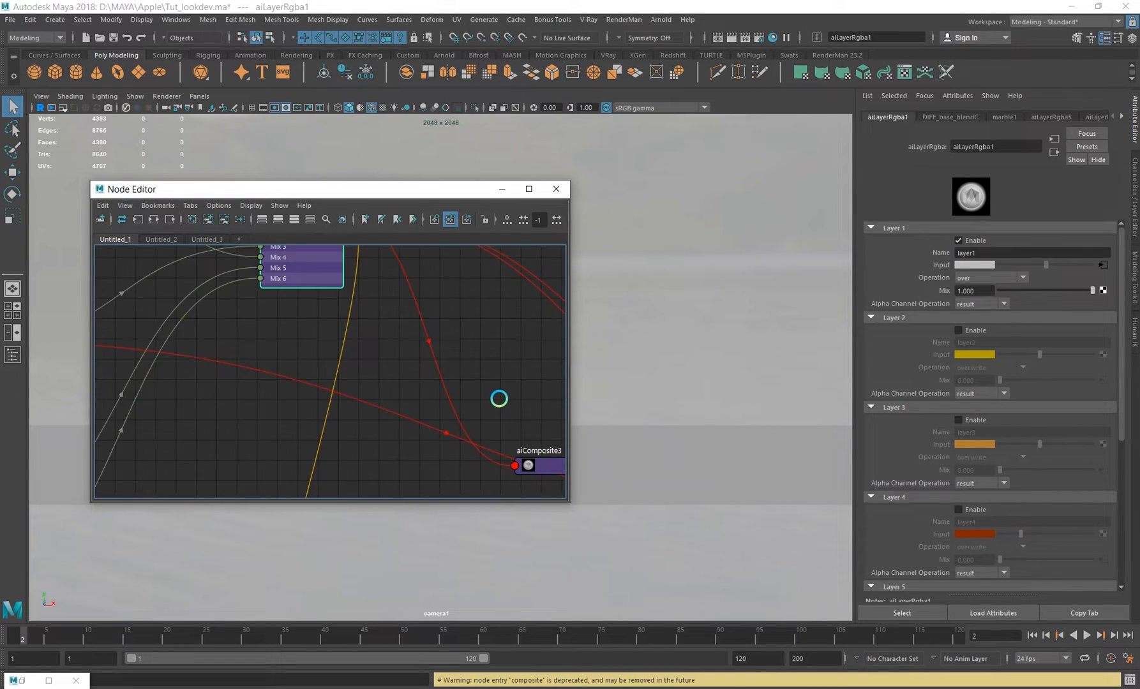
middle_click_drag(471, 384, 337, 388, "alt")
right_click_drag(406, 394, 230, 372, "alt")
middle_click_drag(403, 378, 365, 355, "alt")
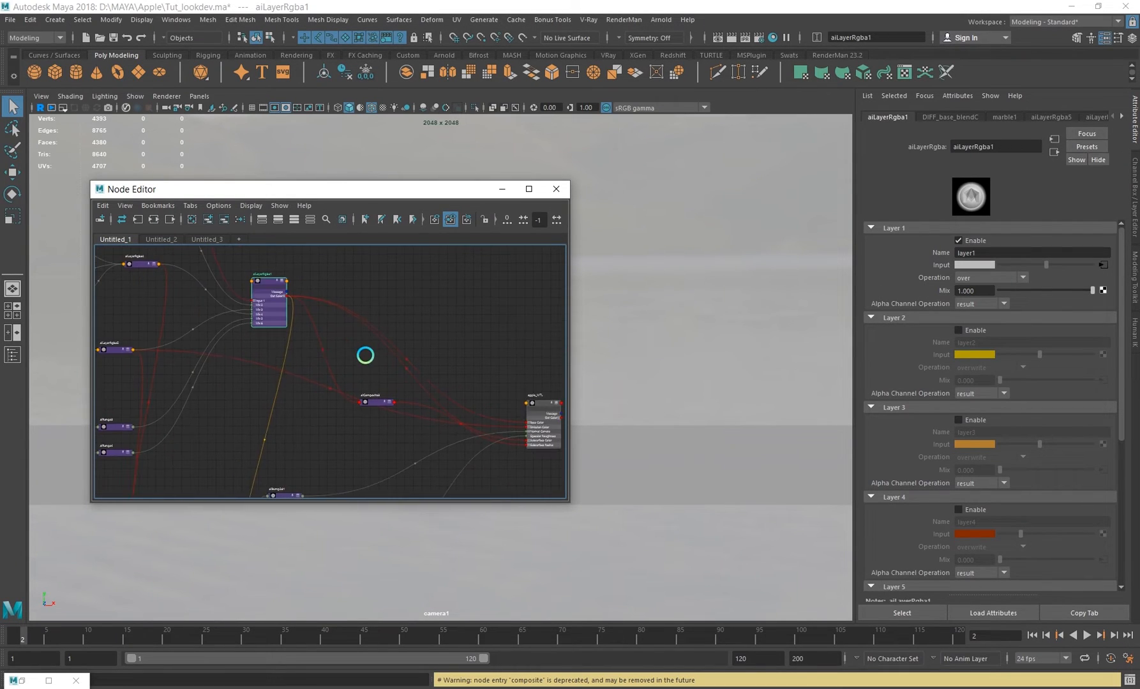
right_click_drag(274, 305, 338, 394, "alt")
scroll(305, 369, "down", 4)
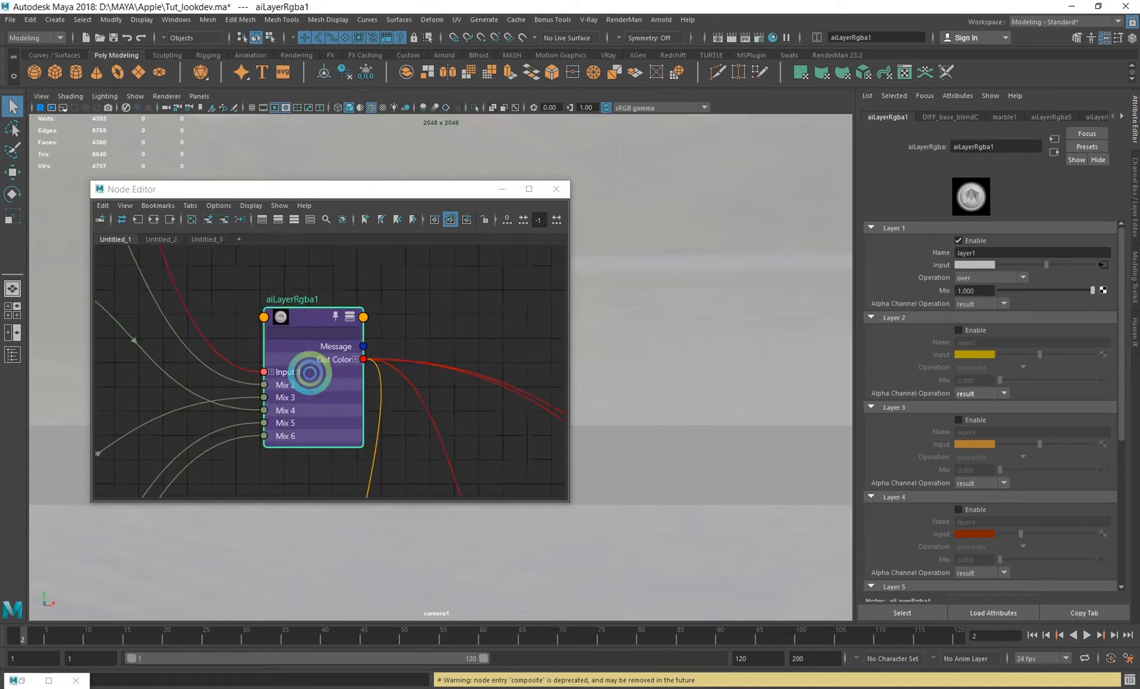
middle_click_drag(286, 319, 248, 270, "alt")
middle_click_drag(391, 385, 250, 311, "alt")
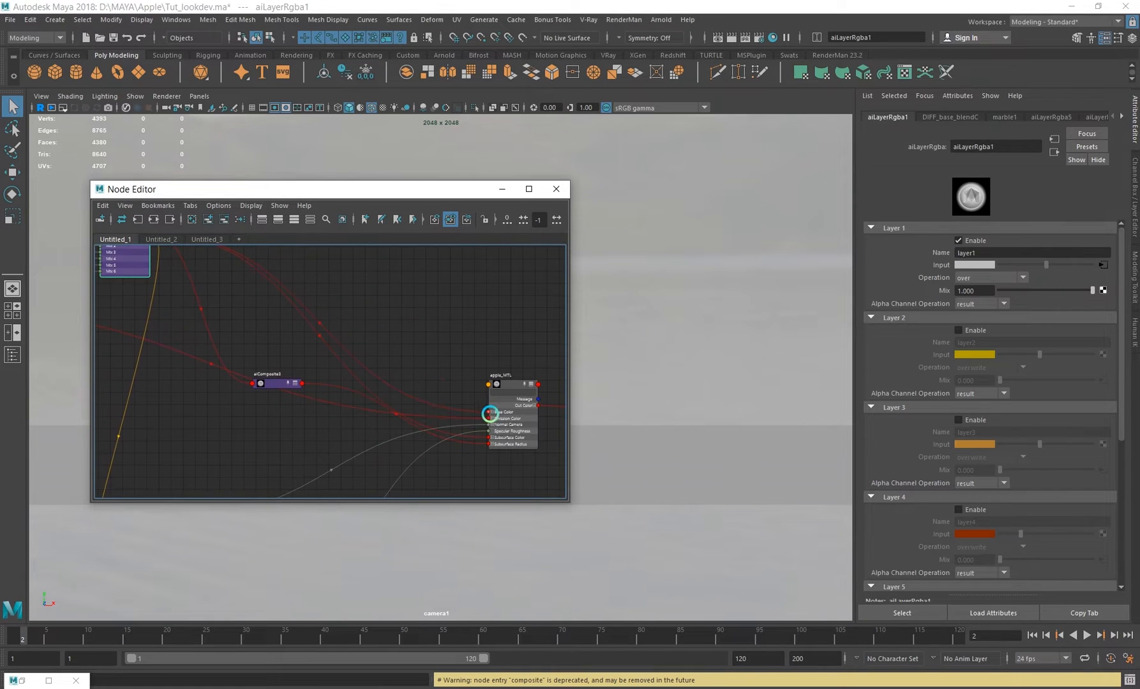
left_click(508, 410)
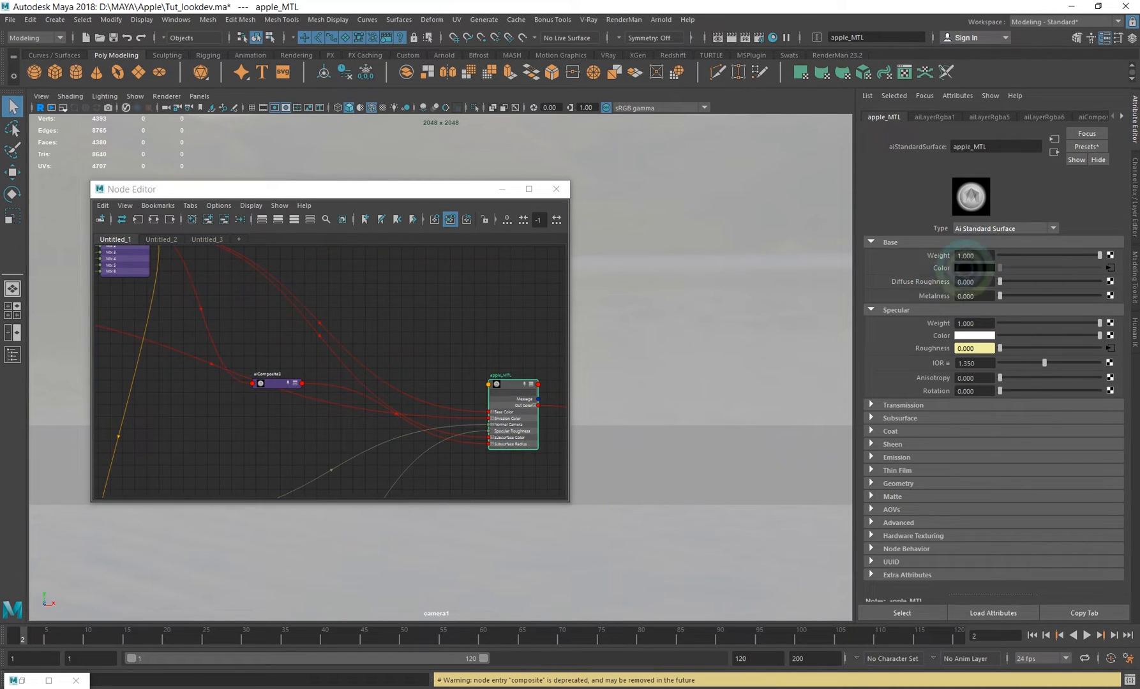
- Follow the network back to aiLayerRgba1 and select it to show its color layers
middle_click_drag(237, 291, 458, 405, "alt")
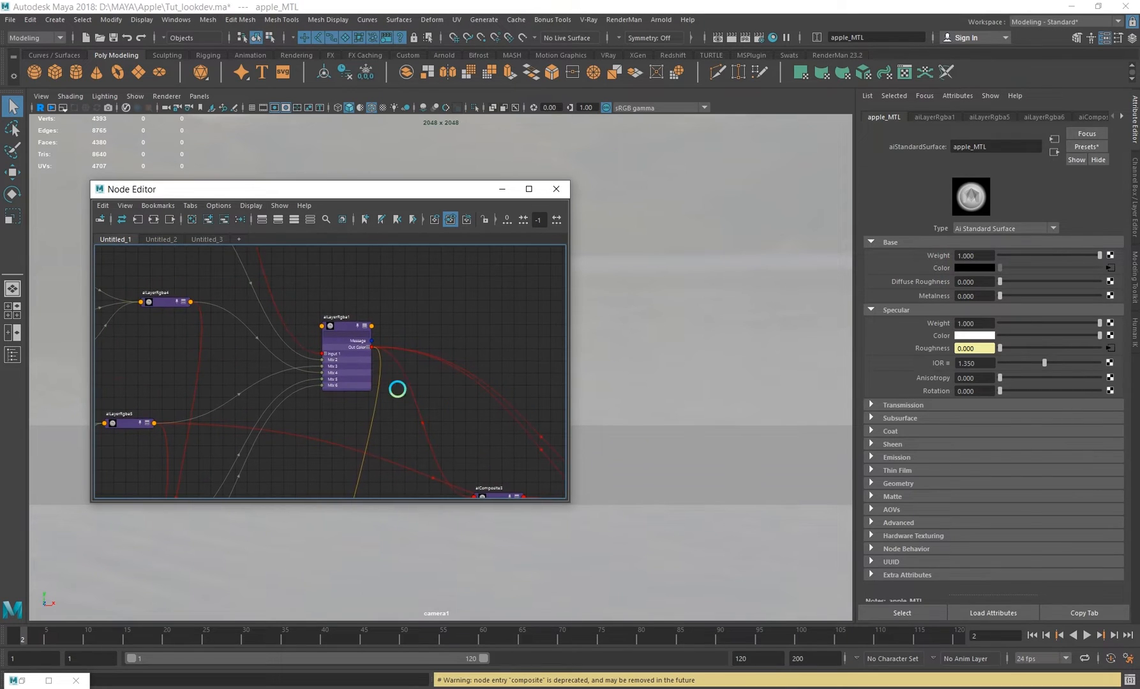
middle_click_drag(351, 350, 413, 399, "alt")
left_click(412, 399)
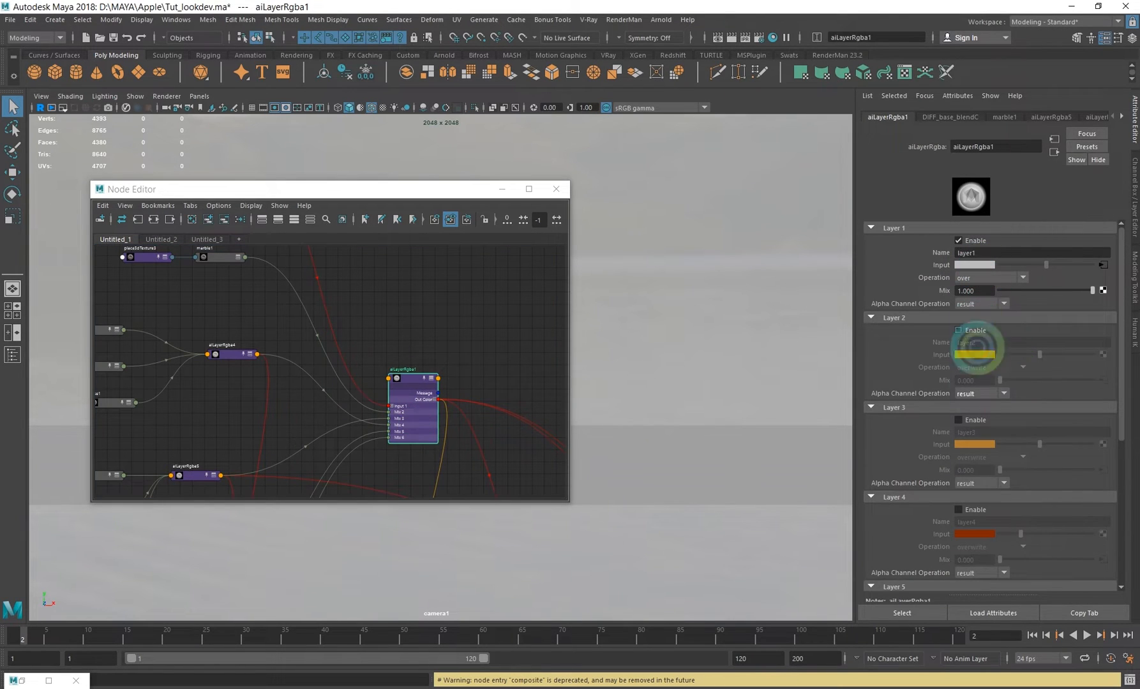
- Trace the inputs of aiLayerRgba1 back through the network and select the DIFF_base_blendC node to show its attributes
scroll(347, 386, "down", 2)
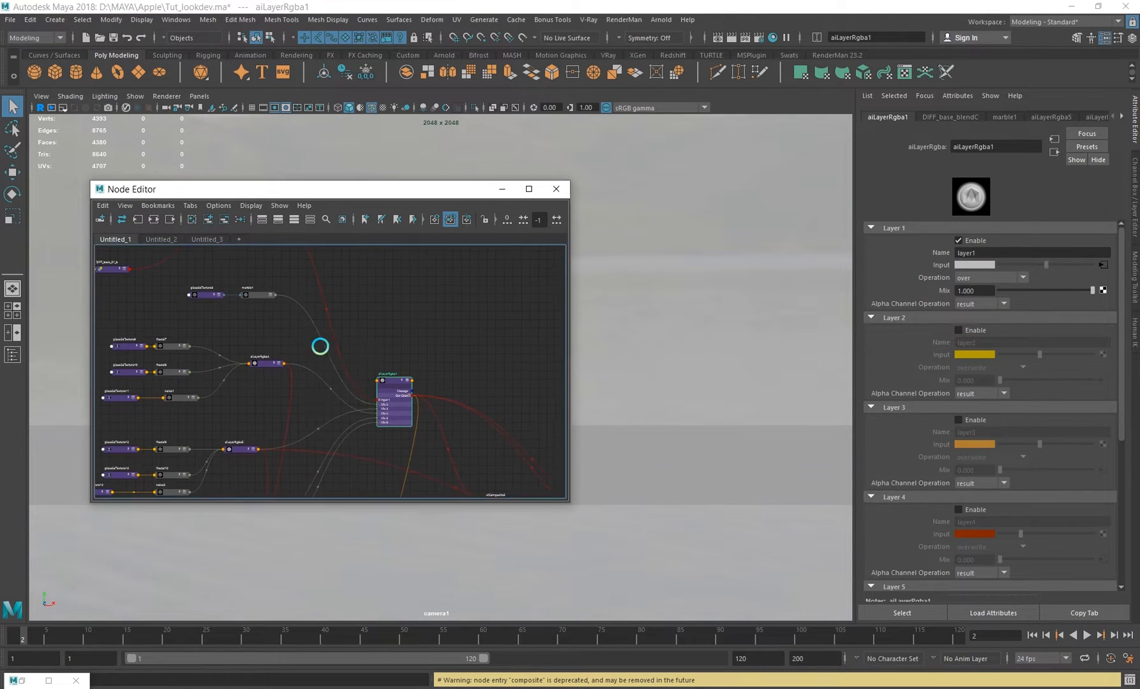
middle_click_drag(313, 341, 442, 491, "alt")
scroll(435, 422, "up", 7)
scroll(350, 380, "down", 5)
left_click_drag(354, 346, 395, 275)
middle_click_drag(332, 348, 423, 364, "alt")
scroll(371, 367, "down", 2)
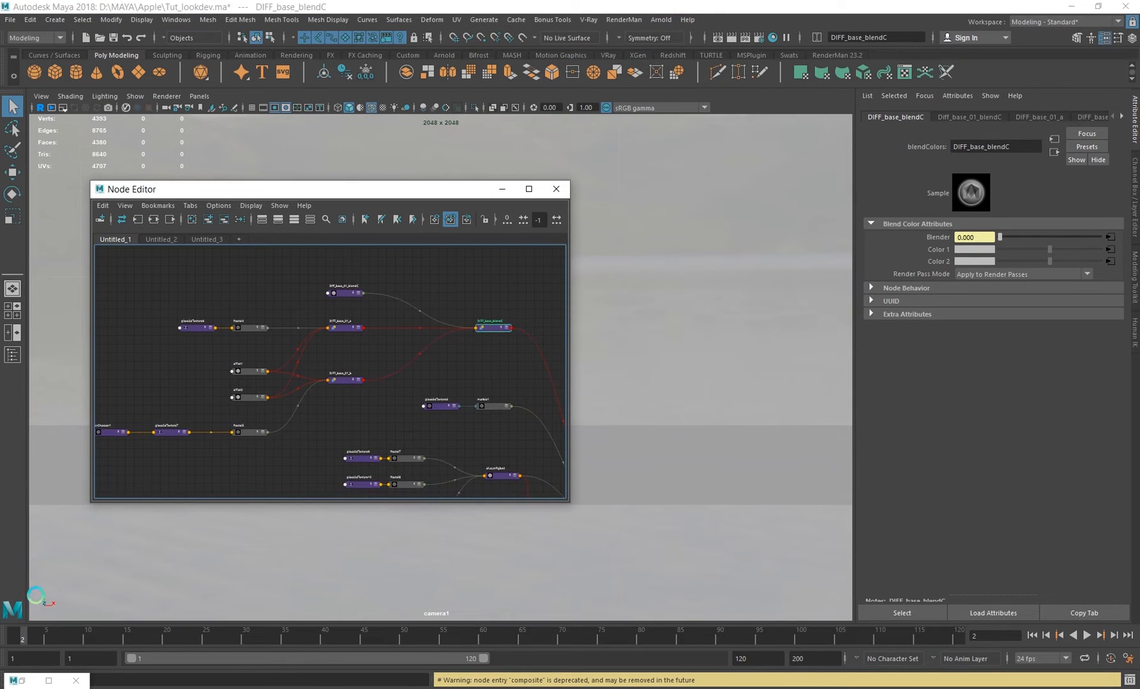
- Restore the Arnold RenderView, start the render with the selected node isolated, and preview the aiLayerRgba1 output
left_click(22, 673)
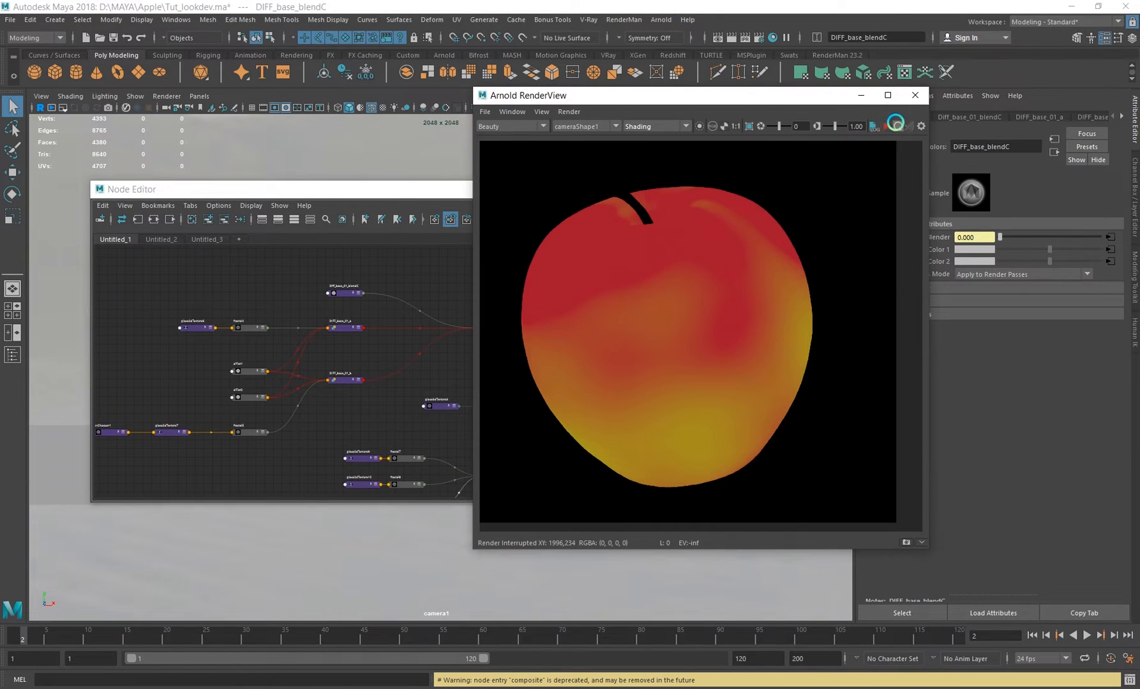
left_click(882, 127)
left_click(699, 127)
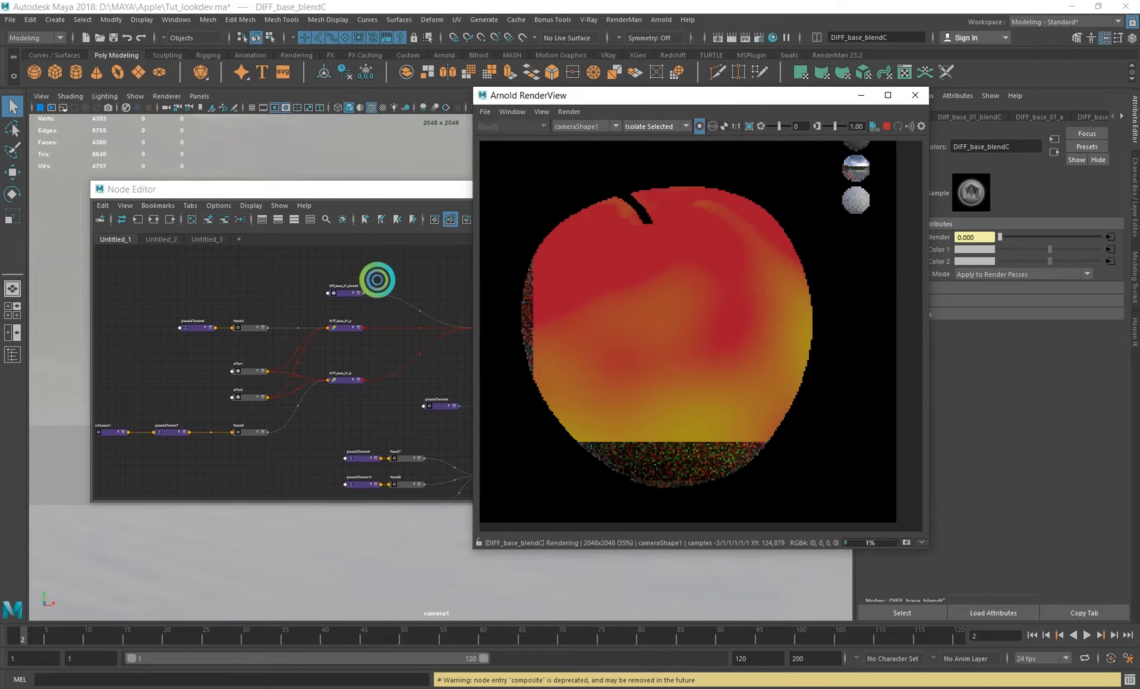
middle_click_drag(332, 293, 178, 248, "alt")
middle_click_drag(366, 337, 407, 294, "alt")
left_click(483, 416)
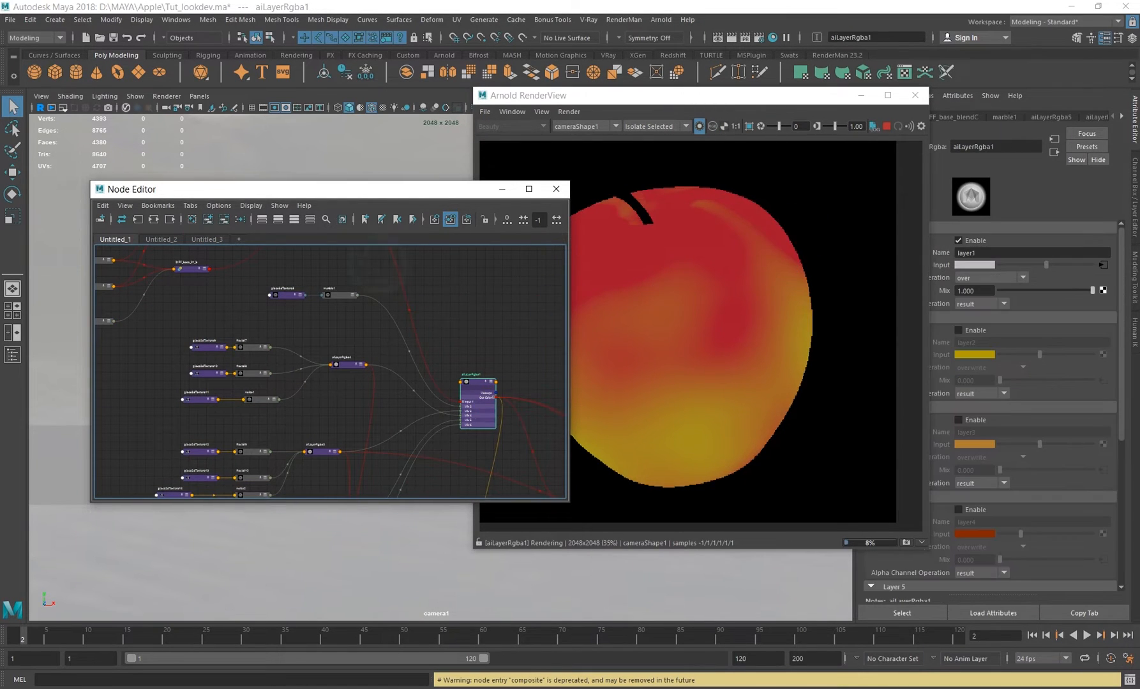
- Go back to the base color inputs and preview the flat colors aiFlat1 and aiFlat2 in isolation
middle_click_drag(358, 339, 530, 415, "alt")
right_click_drag(311, 389, 351, 400, "alt")
middle_click_drag(335, 386, 361, 346, "alt")
left_click(323, 345)
scroll(322, 345, "up", 2)
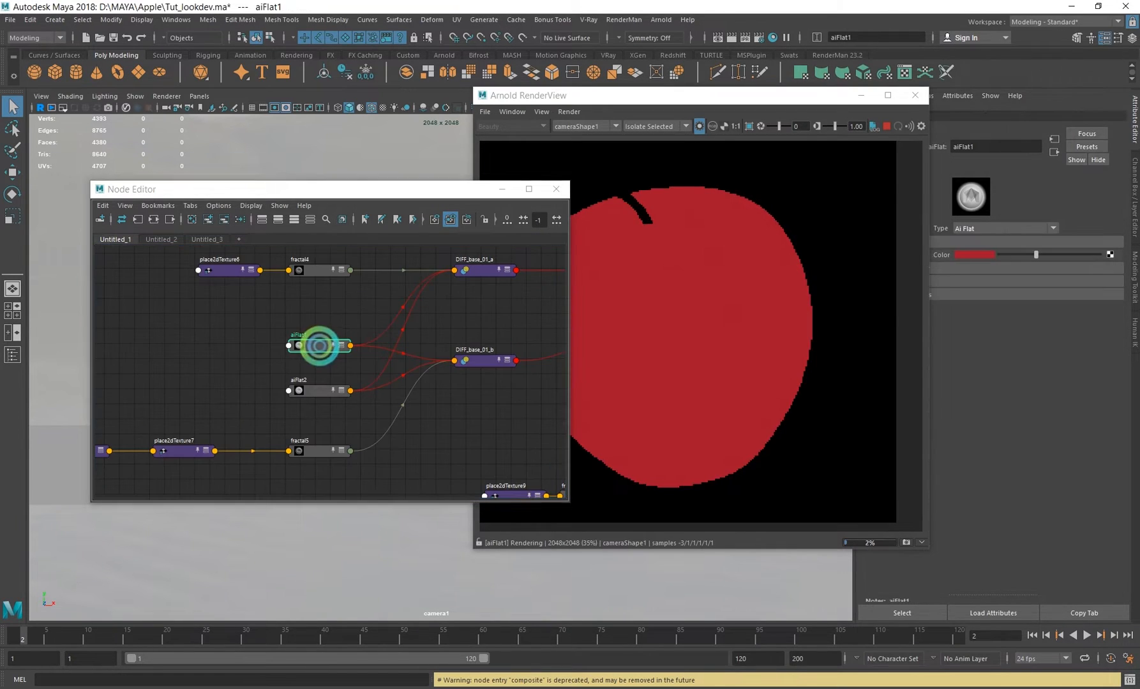
left_click(319, 391)
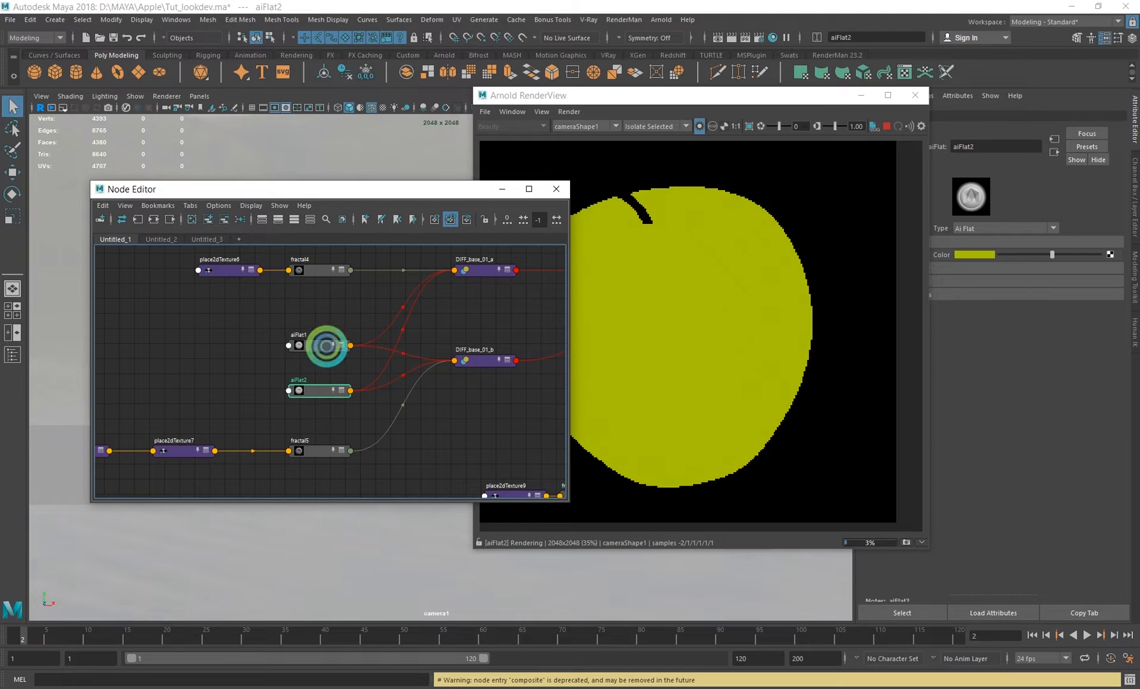
- Move the Node Editor clear of the render and compare the aiFlat1 and aiFlat2 colors again
left_click_drag(307, 185, 139, 169)
left_click(140, 329)
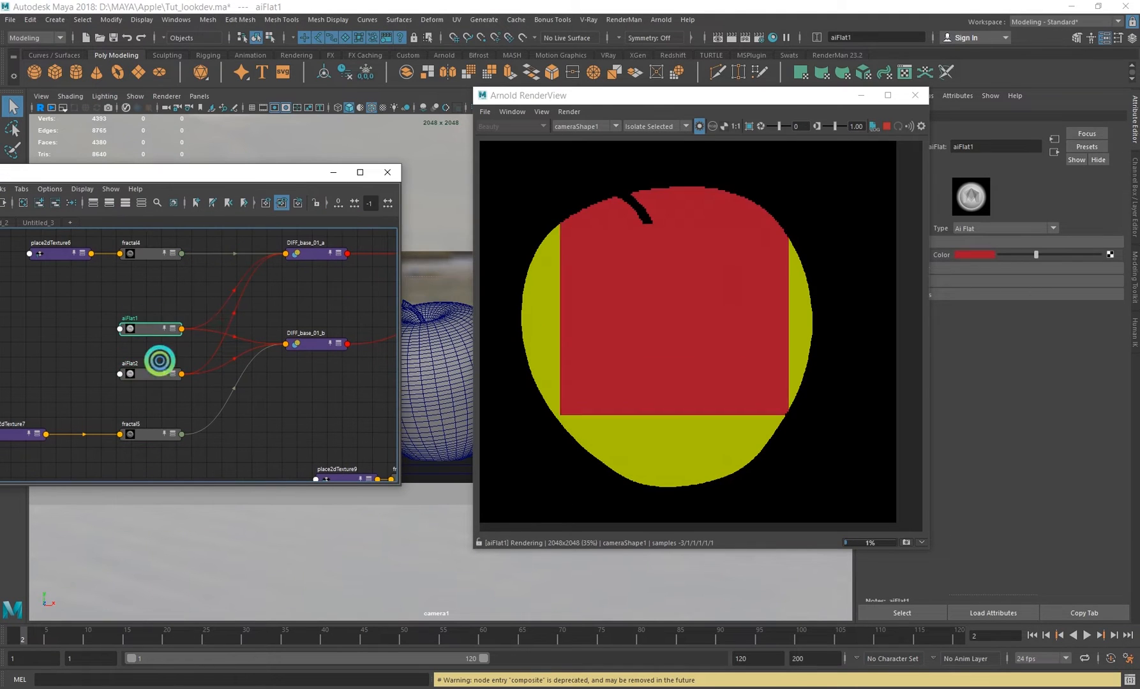
left_click(144, 374)
left_click(149, 368)
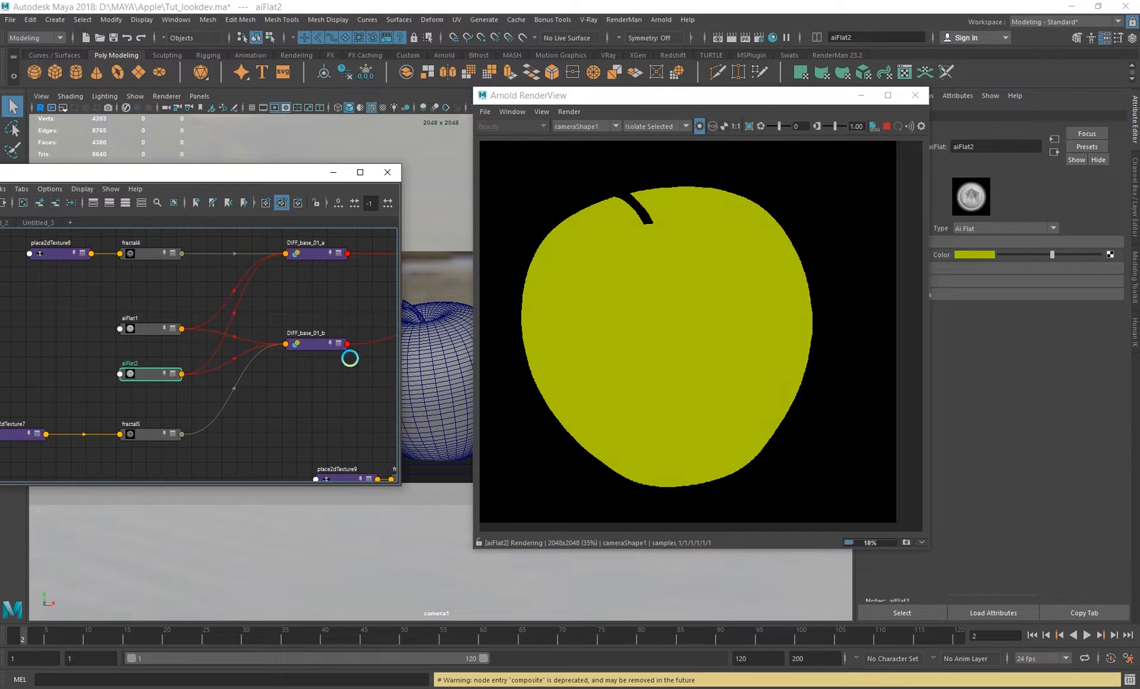
- Preview the DIFF_base_01_b and DIFF_base_01_a blends in isolation and shift the RenderView slightly
left_click(313, 347)
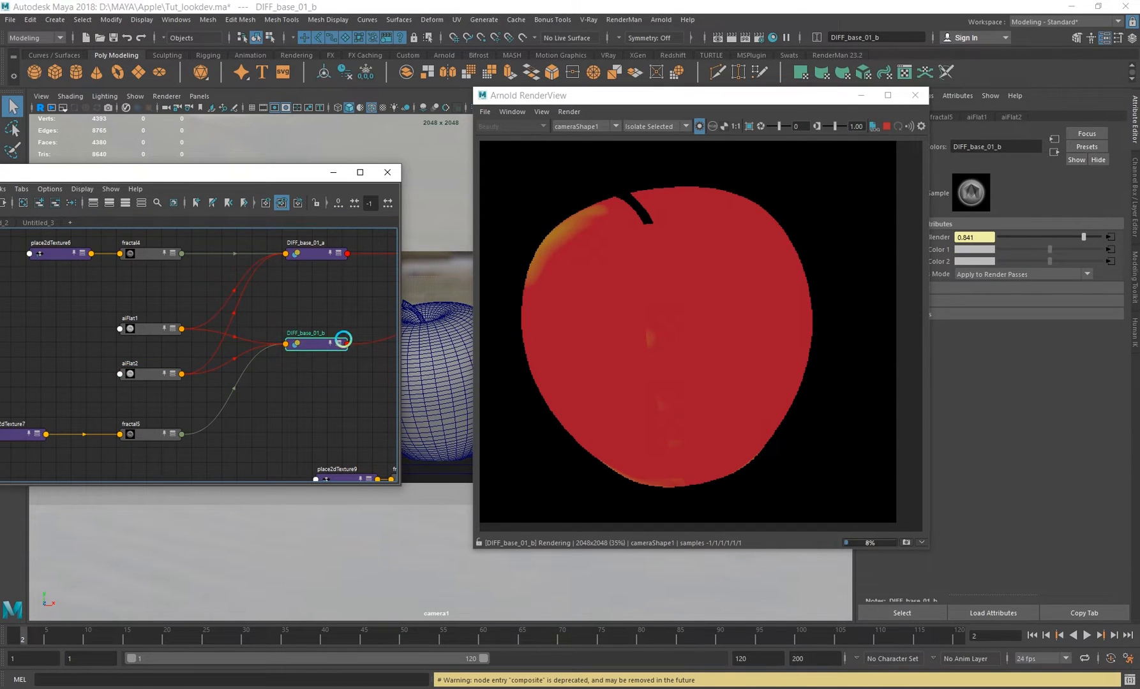
middle_click_drag(311, 295, 283, 337)
left_click(328, 328)
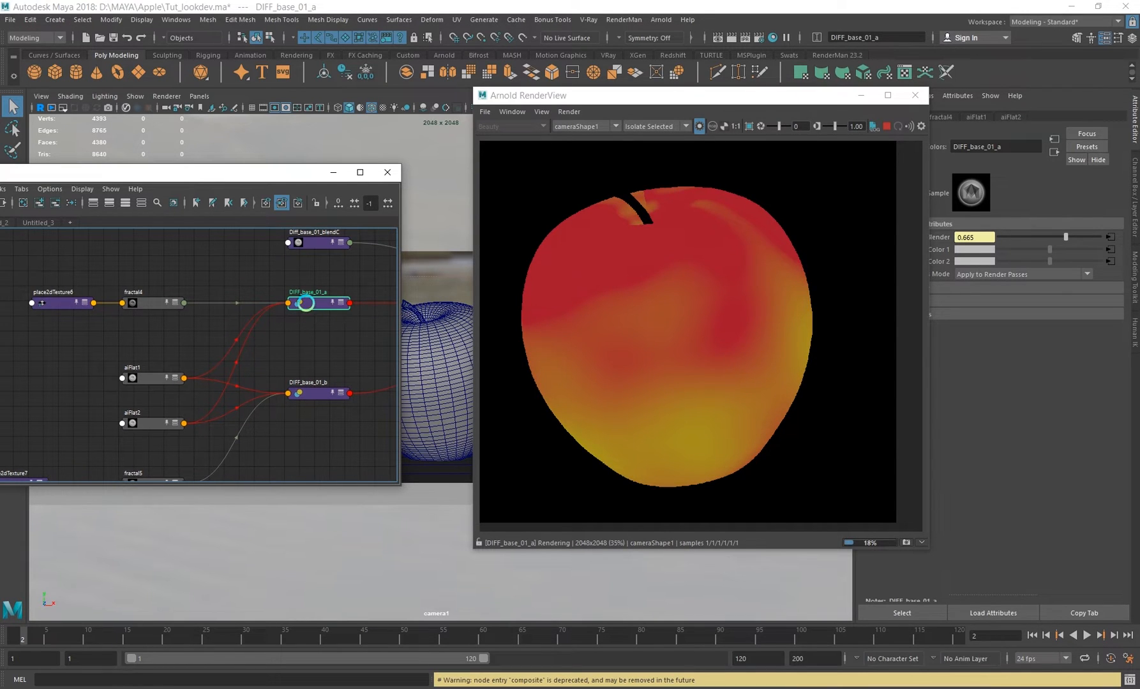
left_click_drag(842, 106, 820, 112)
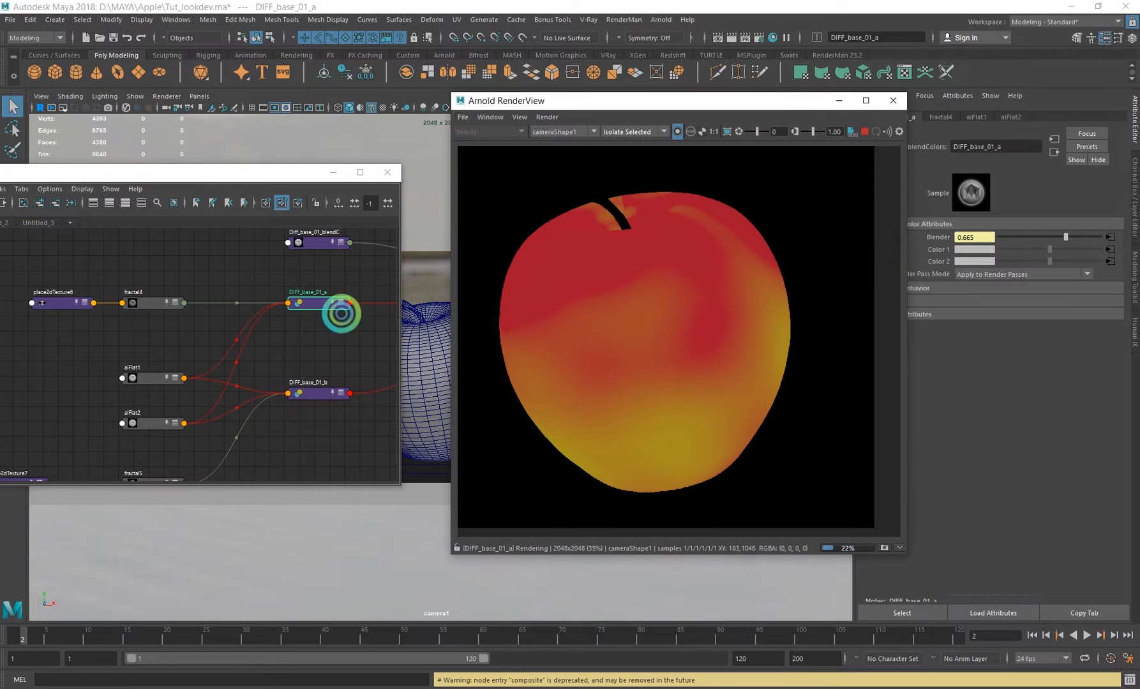
- Preview the fractal4 mask, vary the render exposure and gamma to inspect its tones, and reset both
left_click(145, 297)
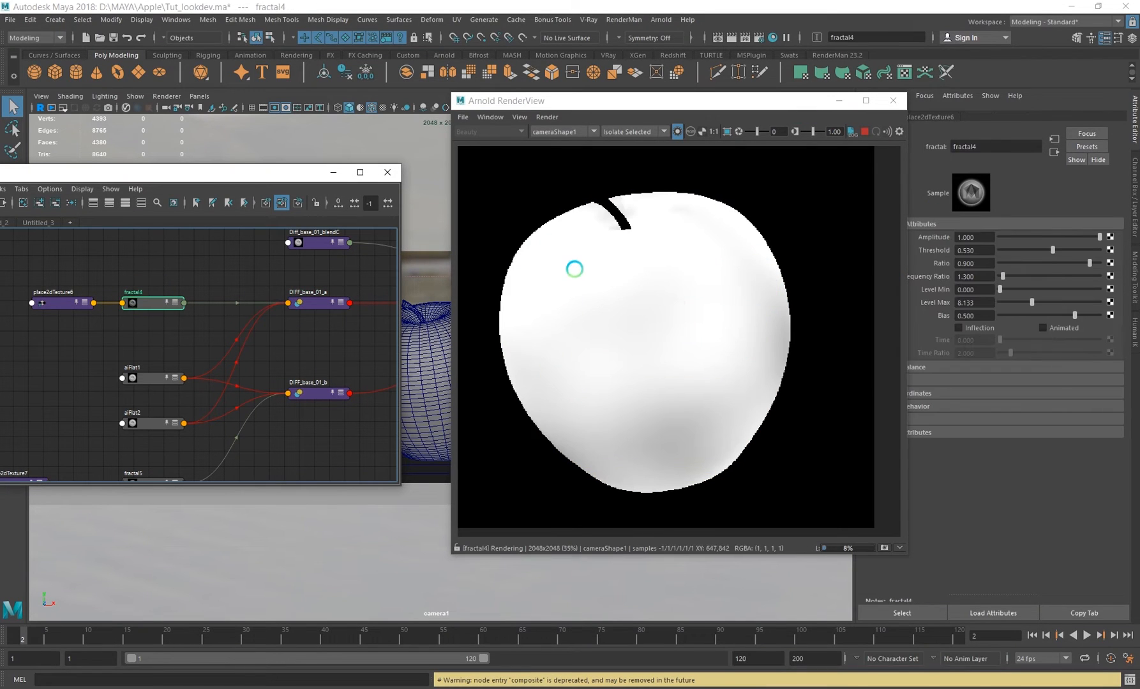
left_click_drag(756, 131, 752, 132)
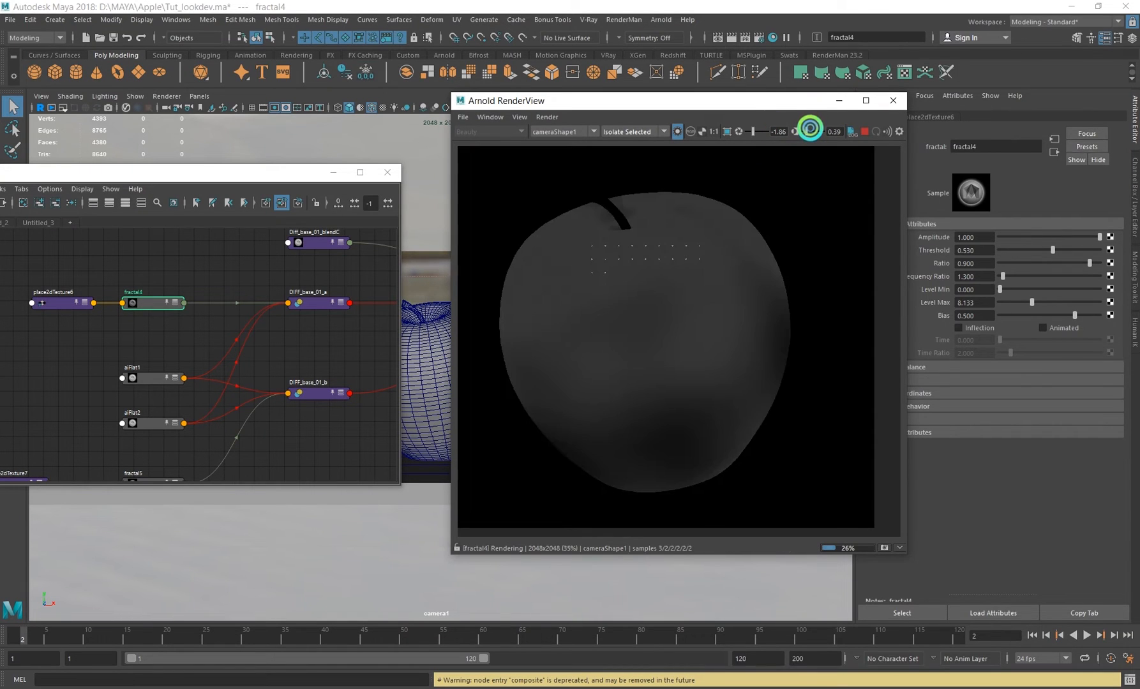
left_click_drag(754, 131, 756, 132)
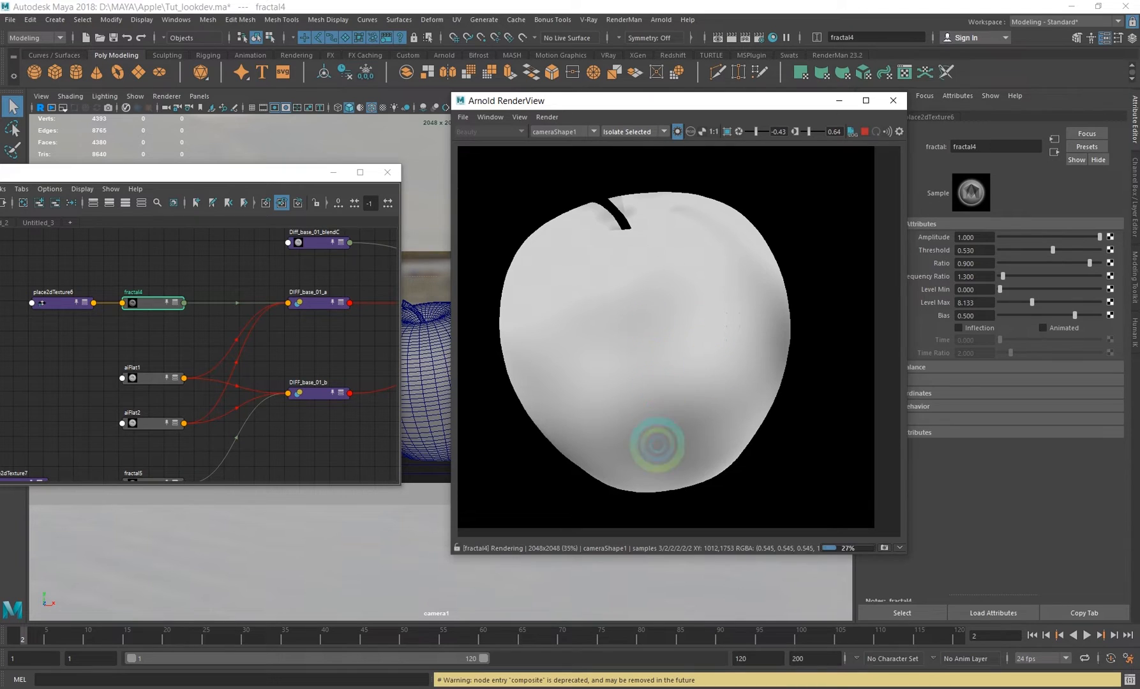
left_click(739, 132)
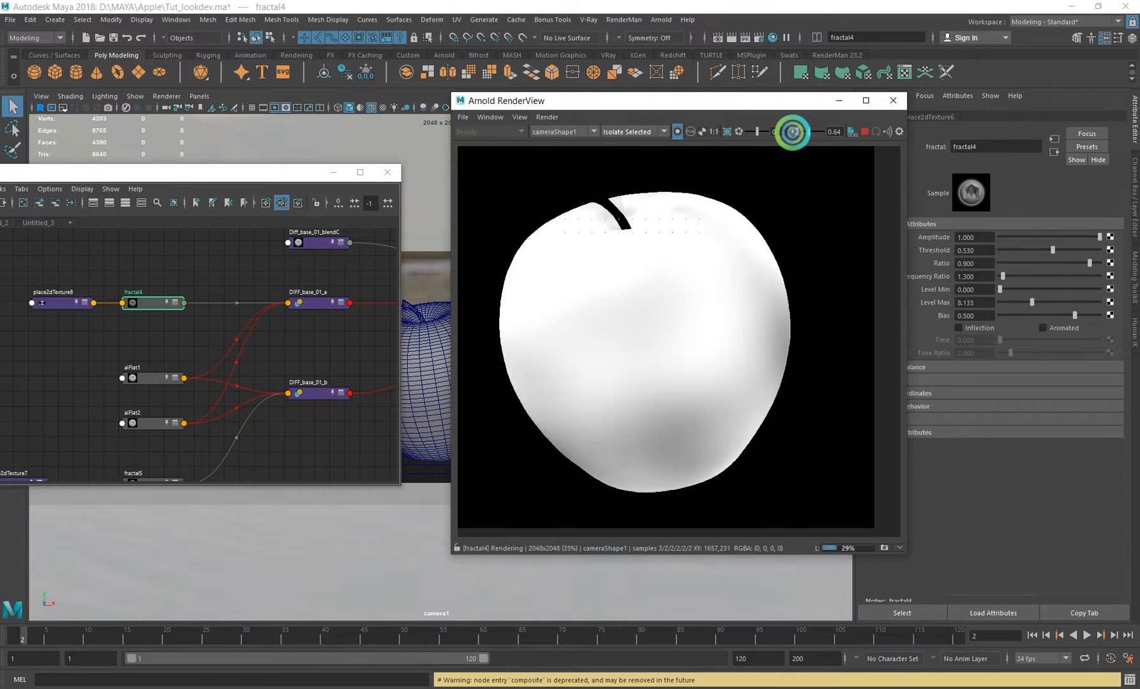
left_click(795, 131)
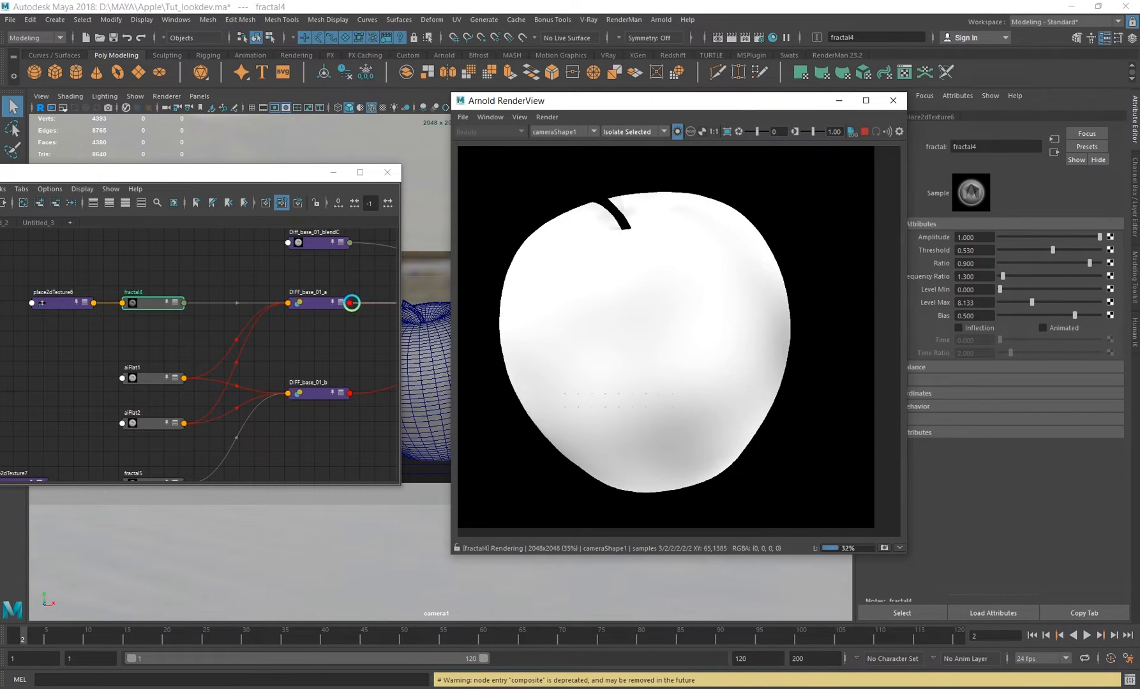
- Preview aiFlat1, aiFlat2 and their blend DIFF_base_01_a, examining the color around the stem up close
left_click(351, 303)
left_click(130, 377)
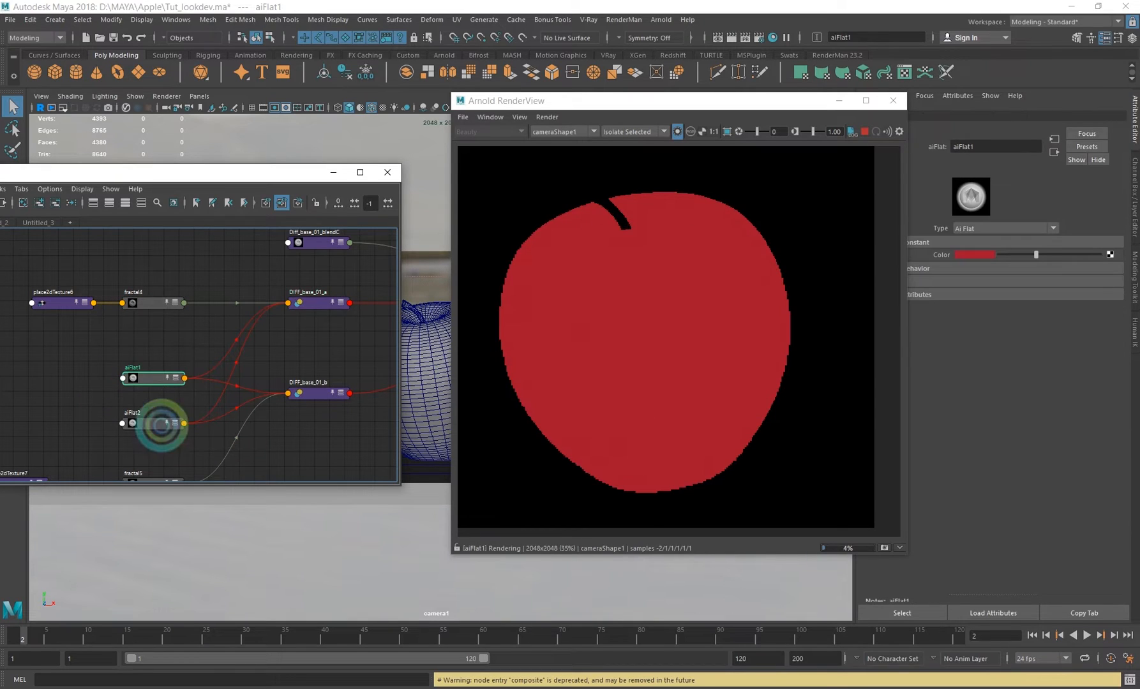
left_click(161, 424)
left_click(314, 303)
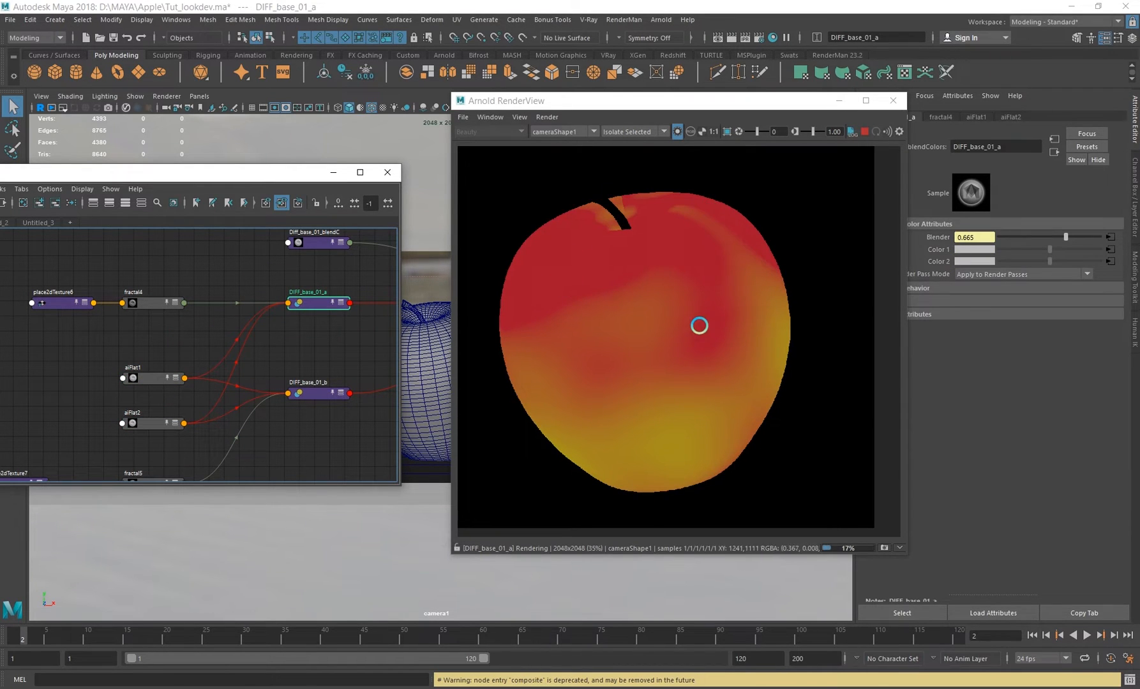
scroll(638, 255, "up", 6)
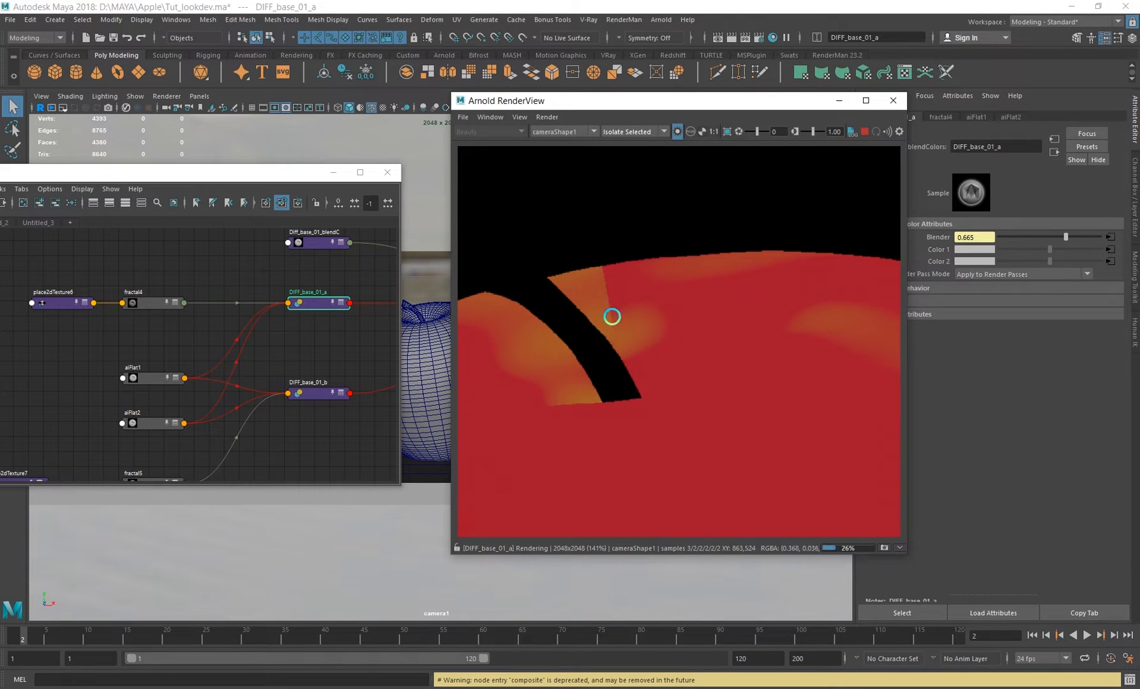
scroll(603, 298, "down", 5)
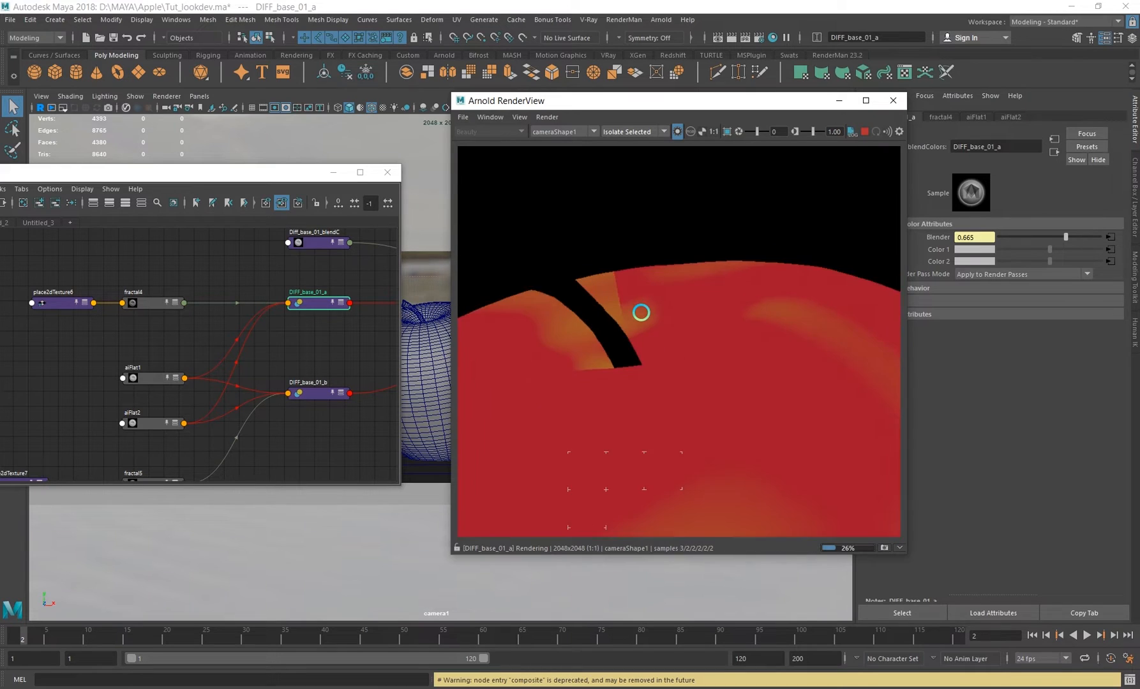
middle_click_drag(654, 279, 654, 268)
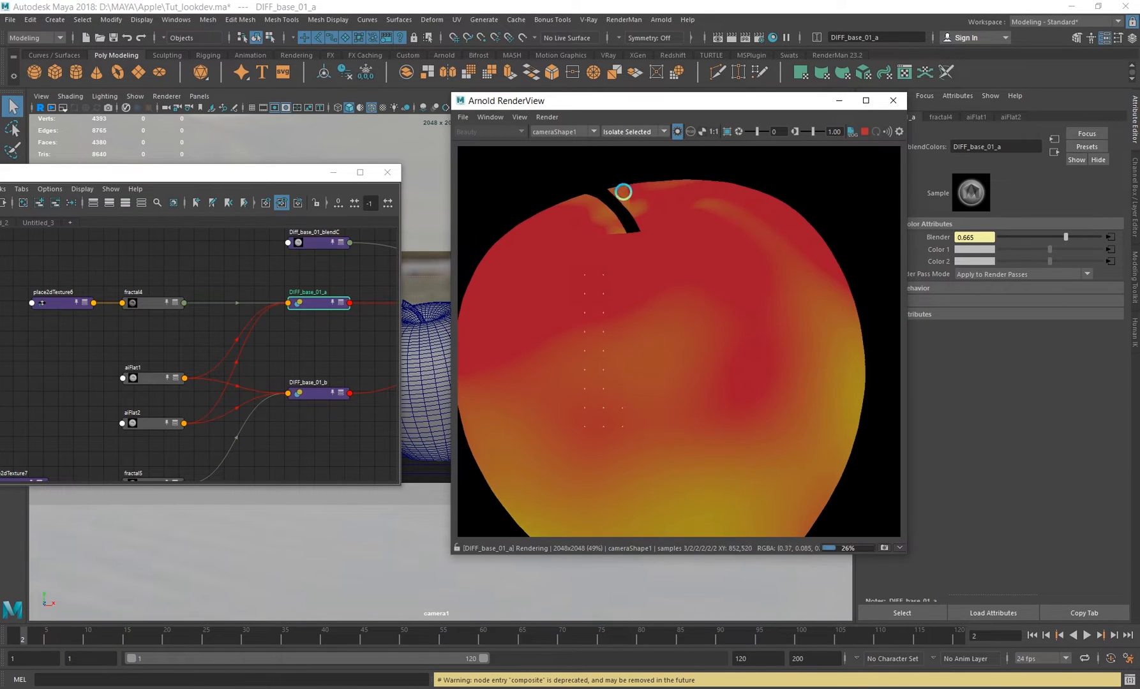
- Preview both flat colors again, followed by the second blend, DIFF_base_01_b
scroll(281, 332, "down", 3)
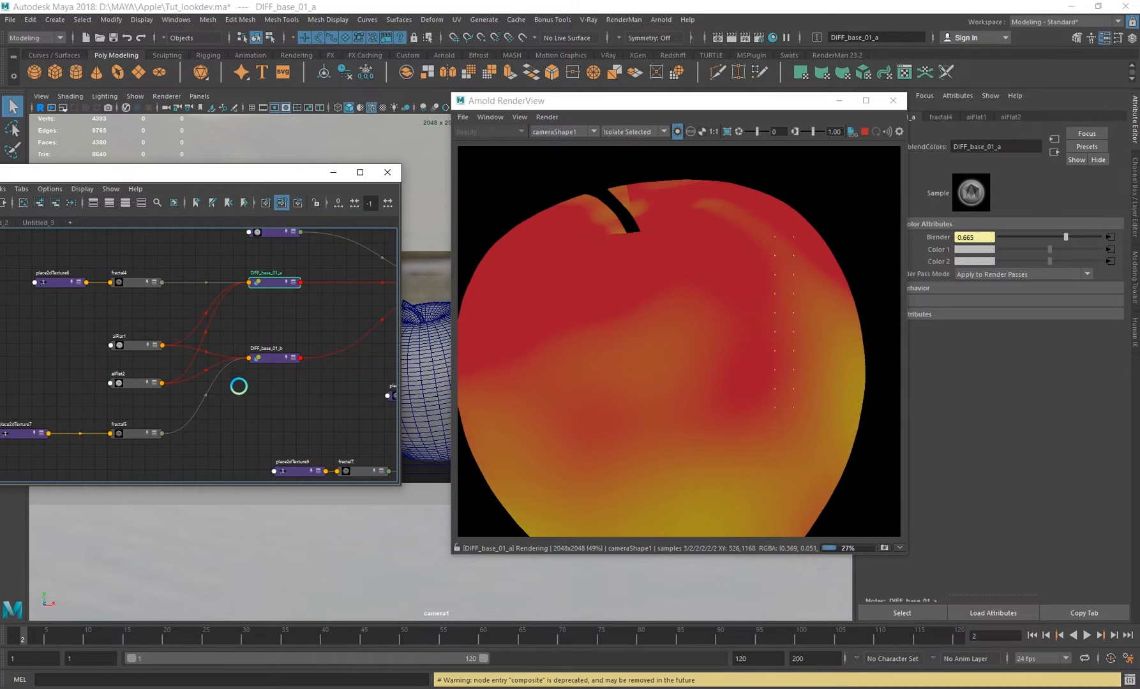
middle_click_drag(238, 386, 275, 381)
left_click(166, 339)
left_click(169, 377)
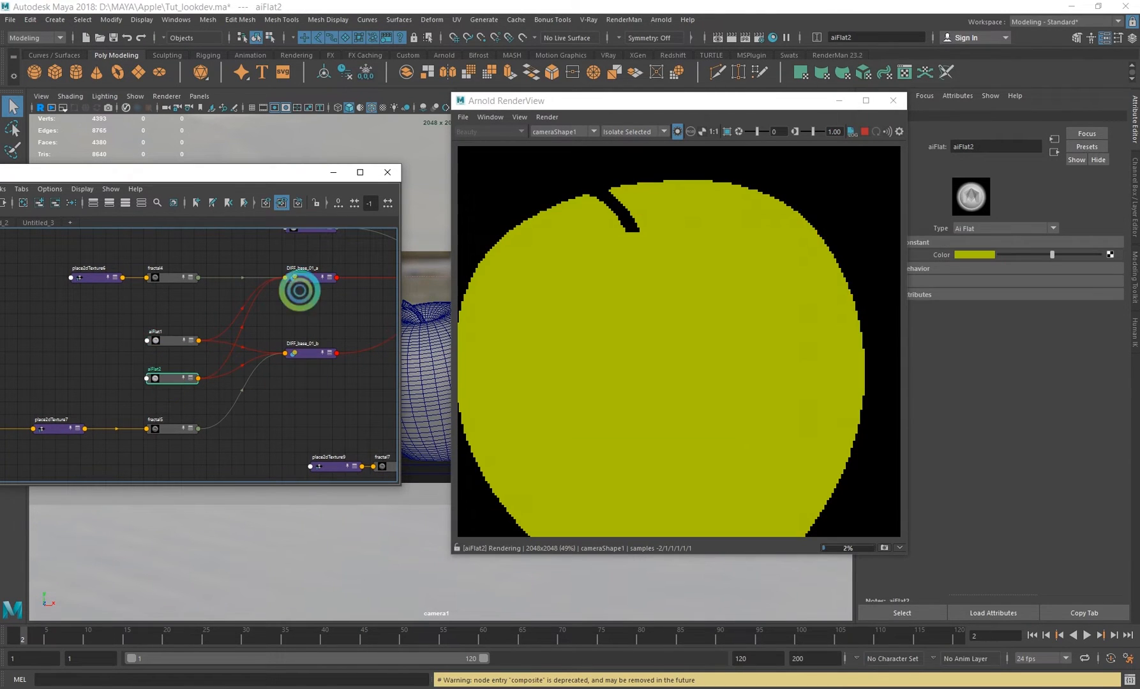
left_click(306, 352)
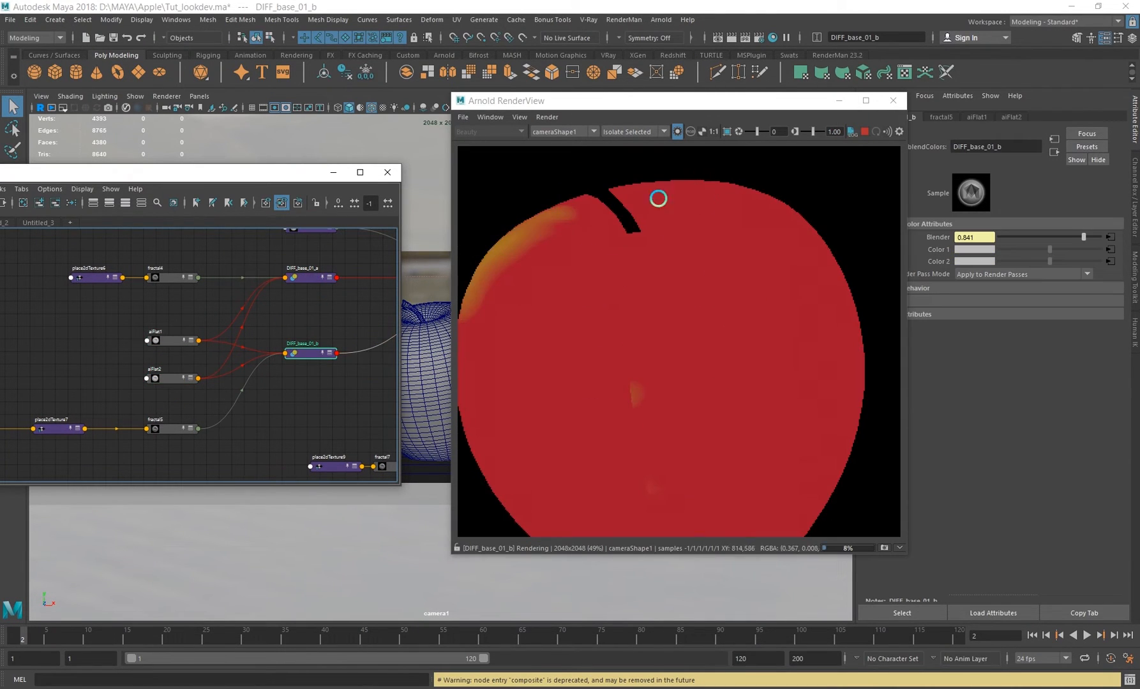
- Examine the fractal5 mask driving DIFF_base_01_b and trace its placement back to uvChooser1
middle_click_drag(241, 408, 275, 399)
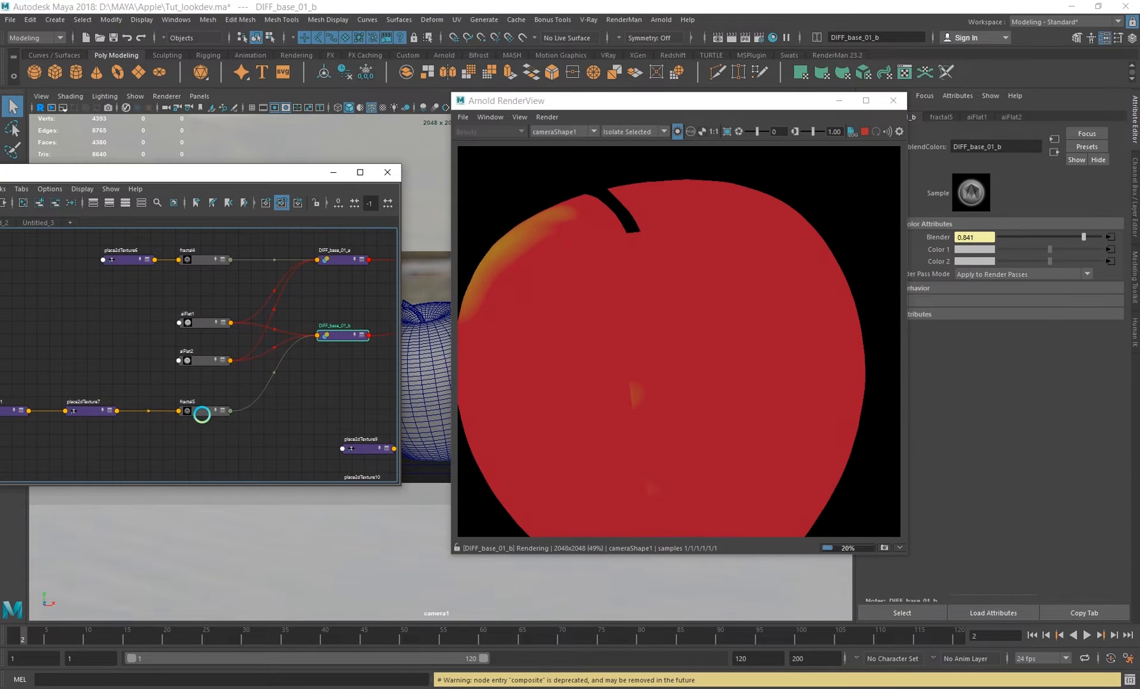
left_click(201, 415)
left_click(332, 336)
left_click(192, 410)
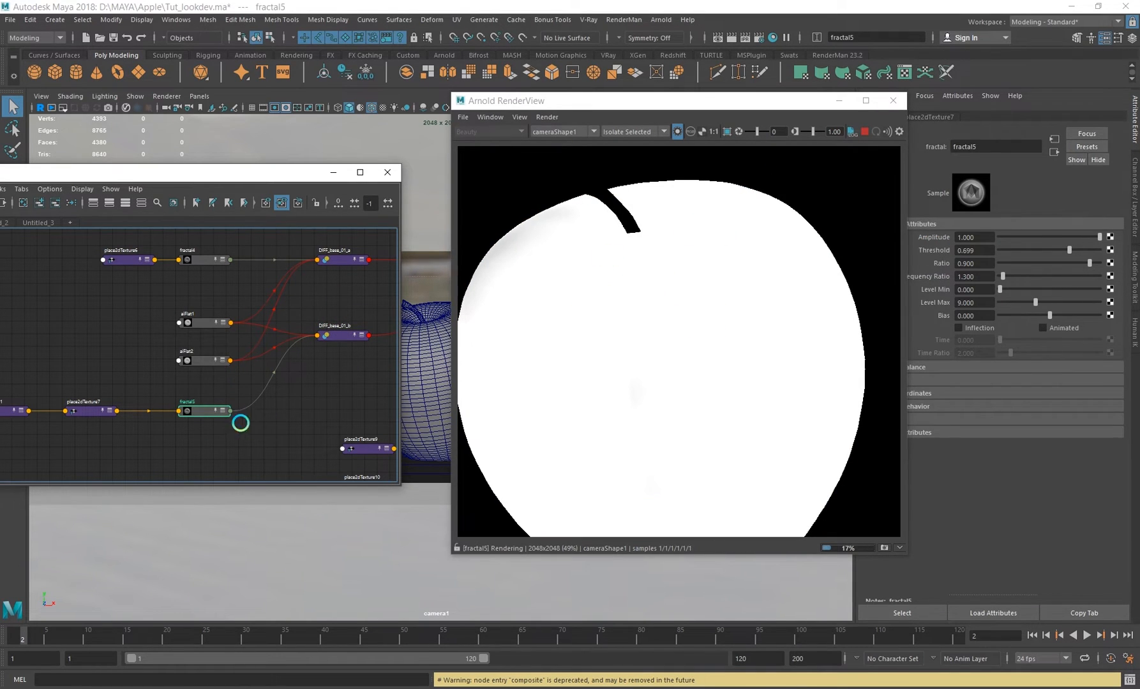
middle_click_drag(239, 423, 306, 383)
left_click(120, 395)
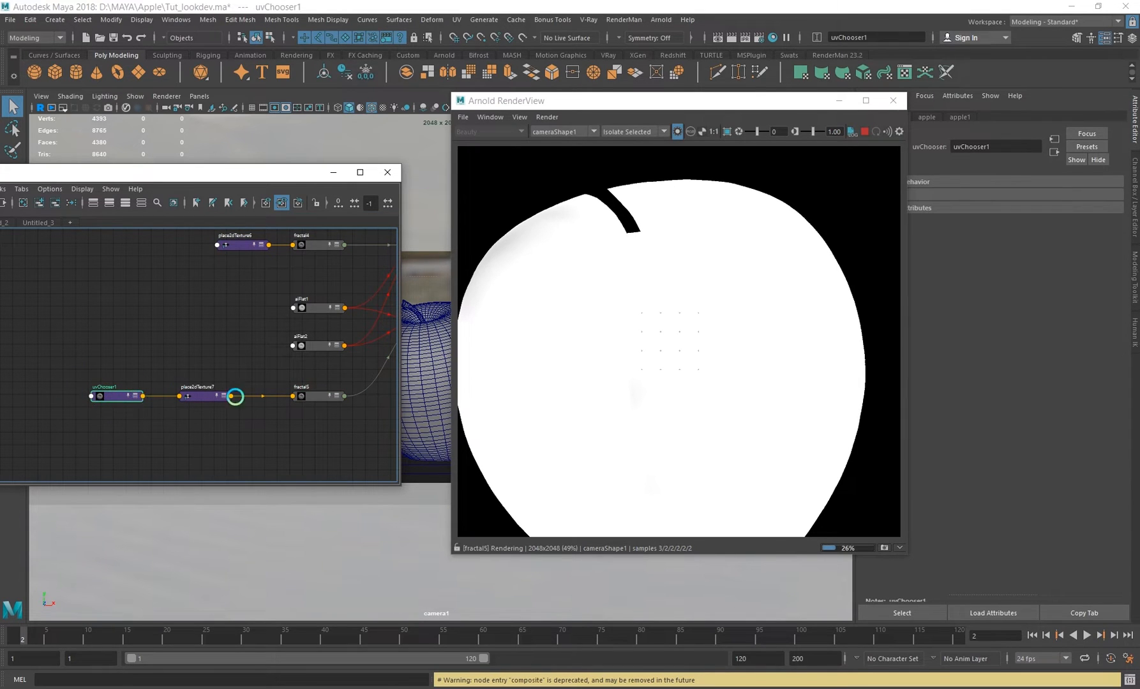
left_click(255, 405)
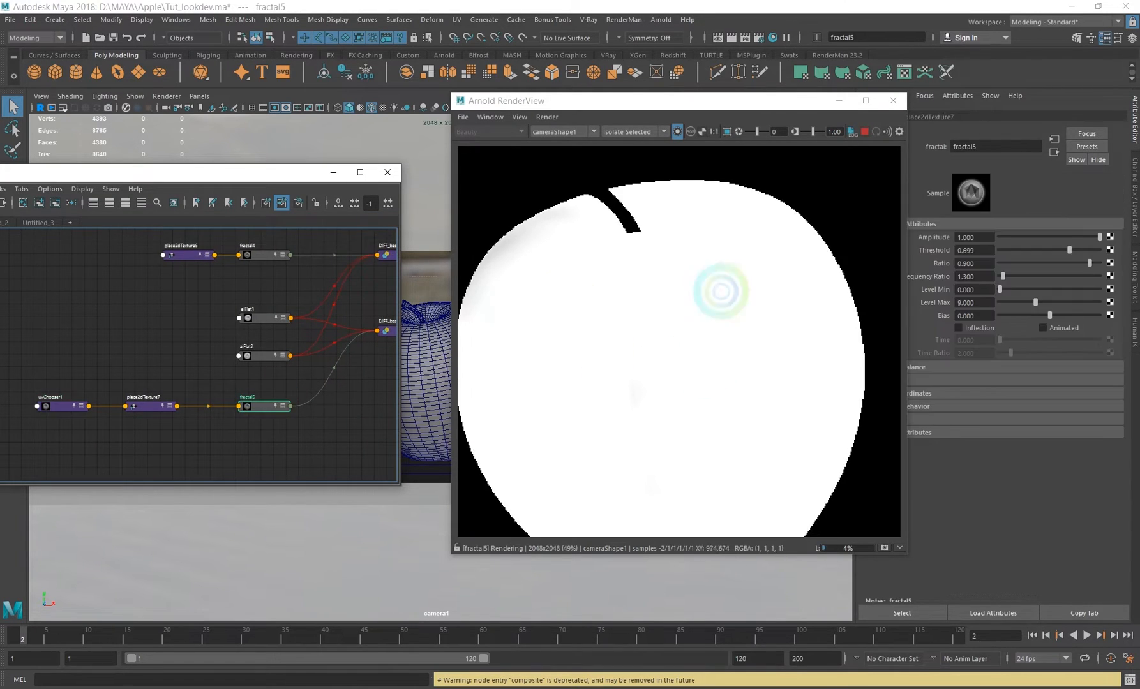
- Compare the isolated DIFF_base_01_a and DIFF_base_01_b blends around the stem, and return to the full apple render
middle_click_drag(339, 287, 237, 325)
left_click(307, 294)
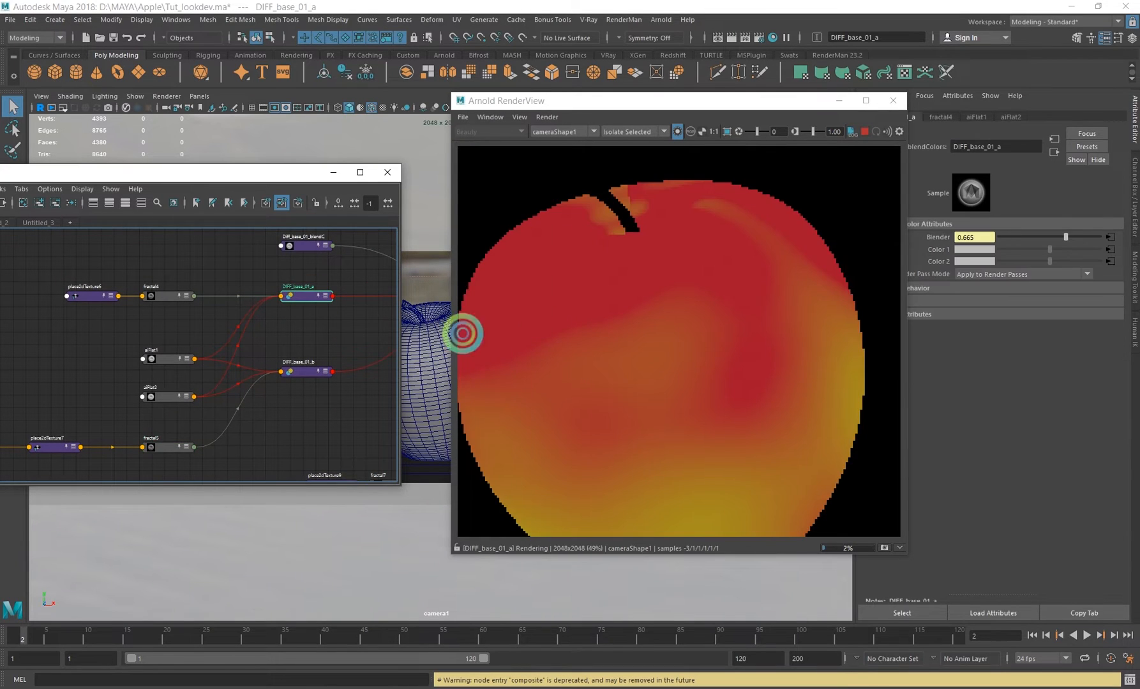
scroll(619, 204, "up", 2)
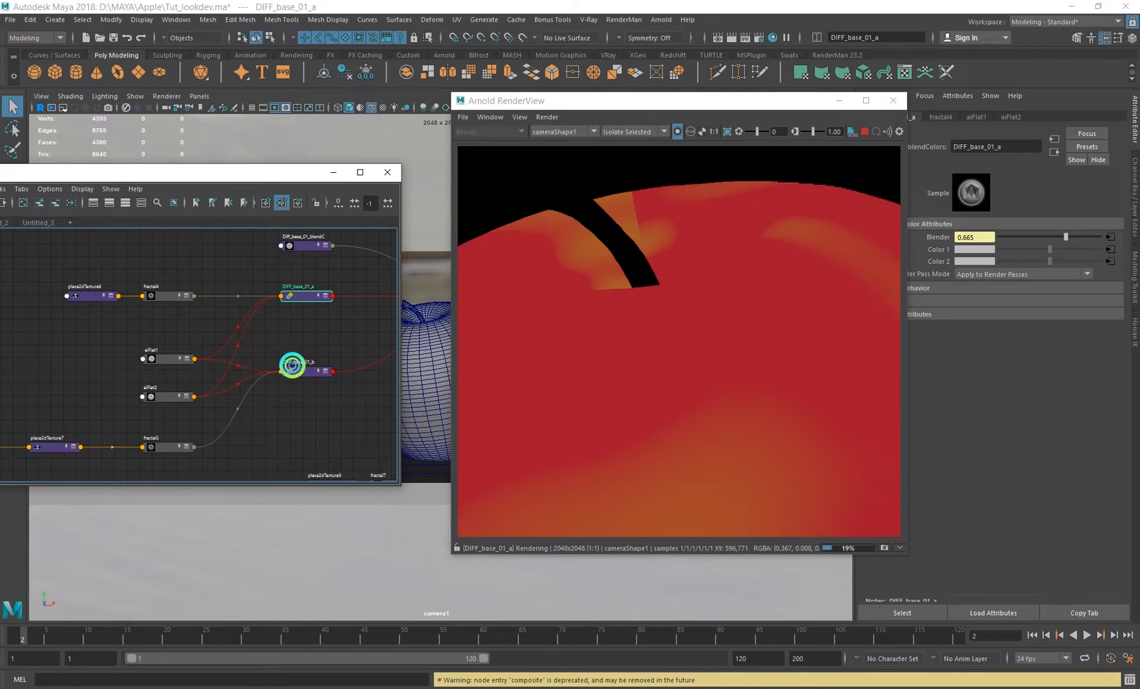
left_click(292, 365)
left_click(592, 212)
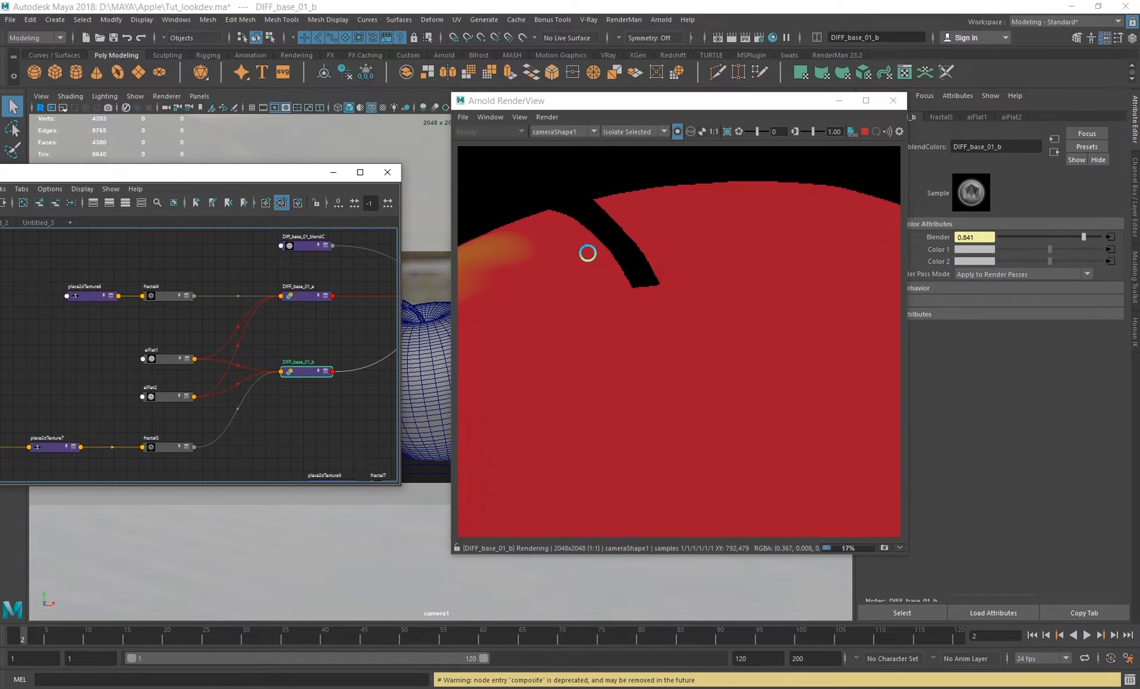
scroll(587, 253, "down", 5)
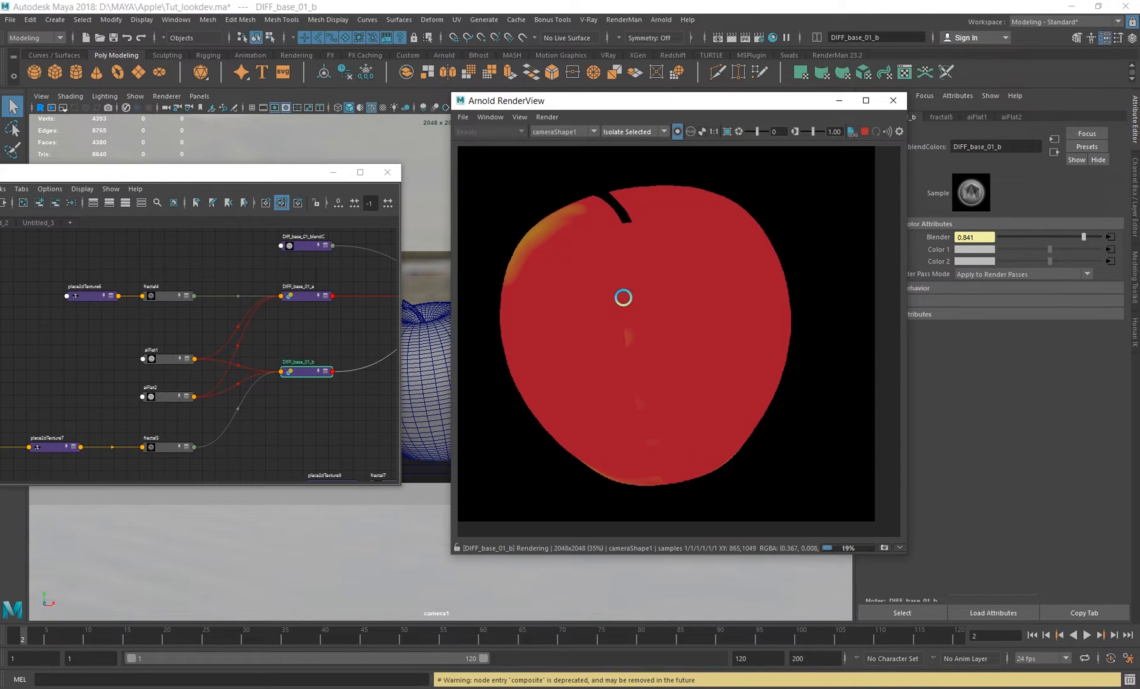
- Stop the render, move the RenderView off the viewport's apple, and select the apple mesh
left_click(864, 132)
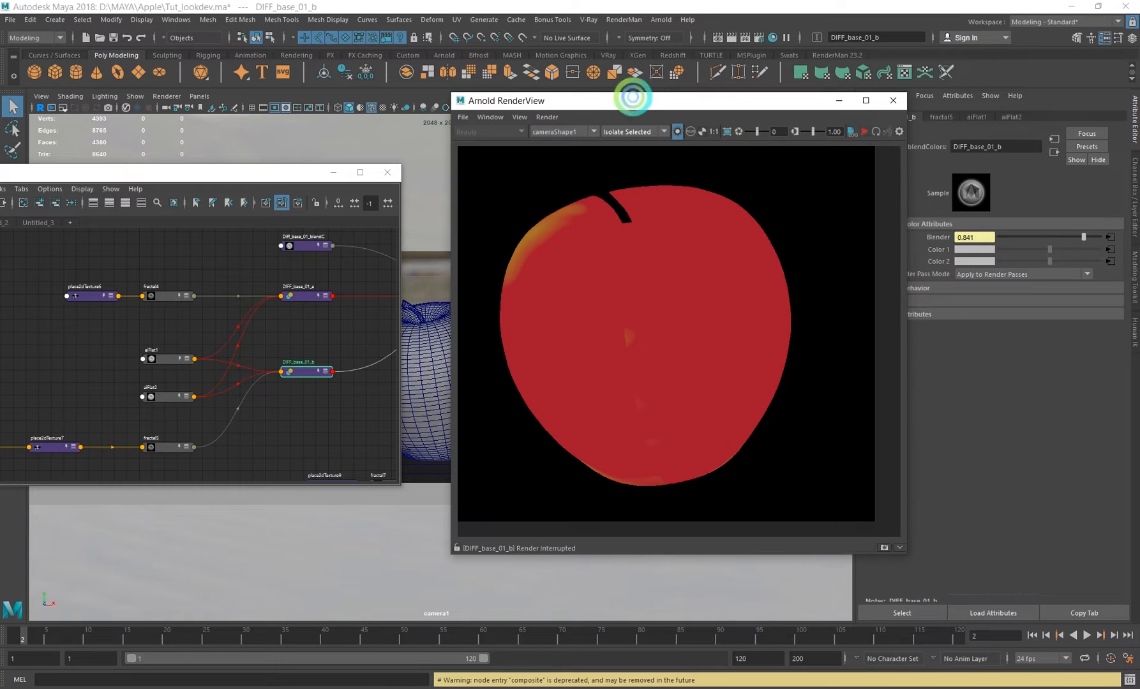
left_click_drag(634, 101, 822, 186)
left_click(462, 364)
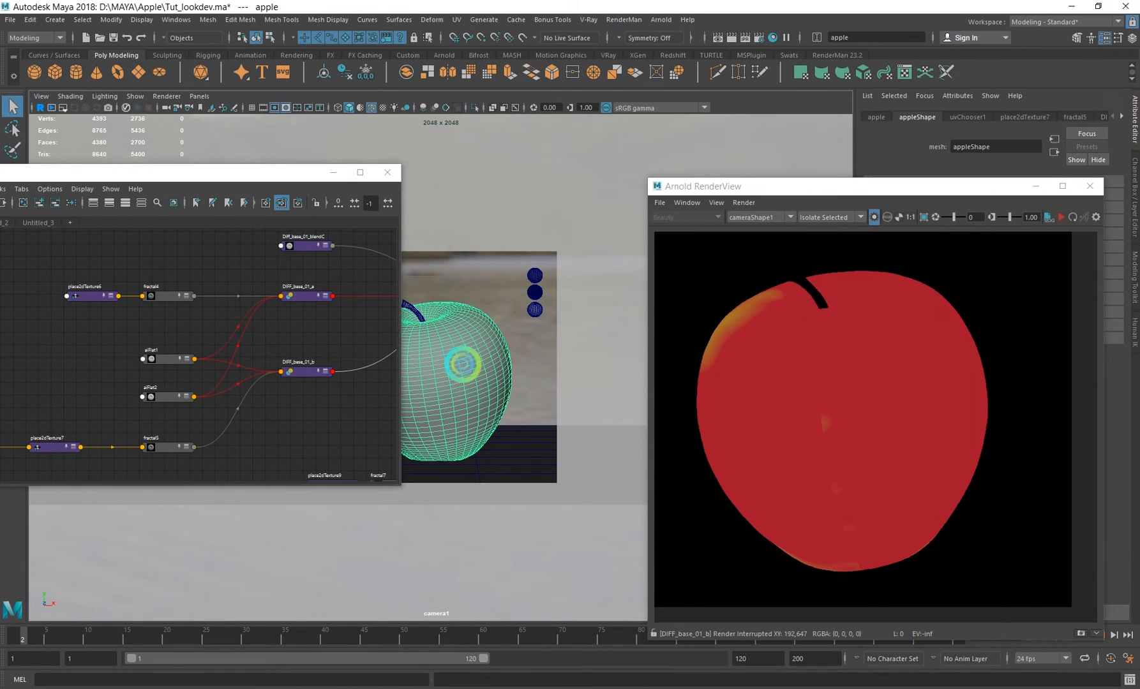
- Open the apple's UV linking and examine which textures are linked to the map1 and set_02 UV sets
right_click(510, 188)
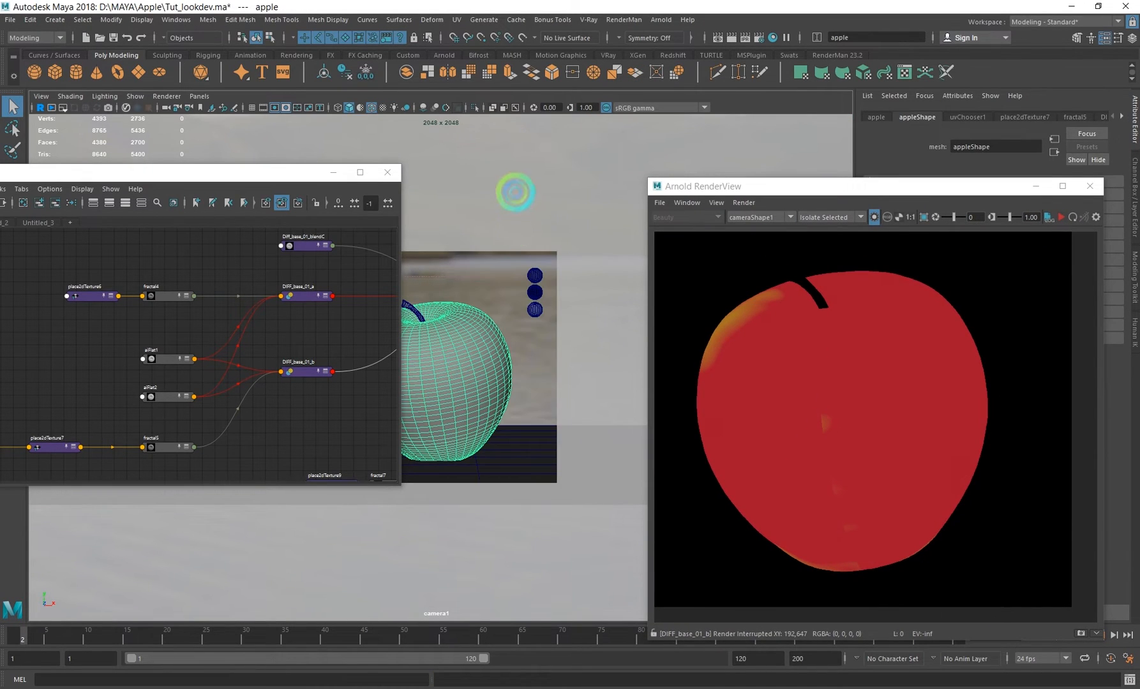
right_click(515, 191)
mouse_move(501, 427)
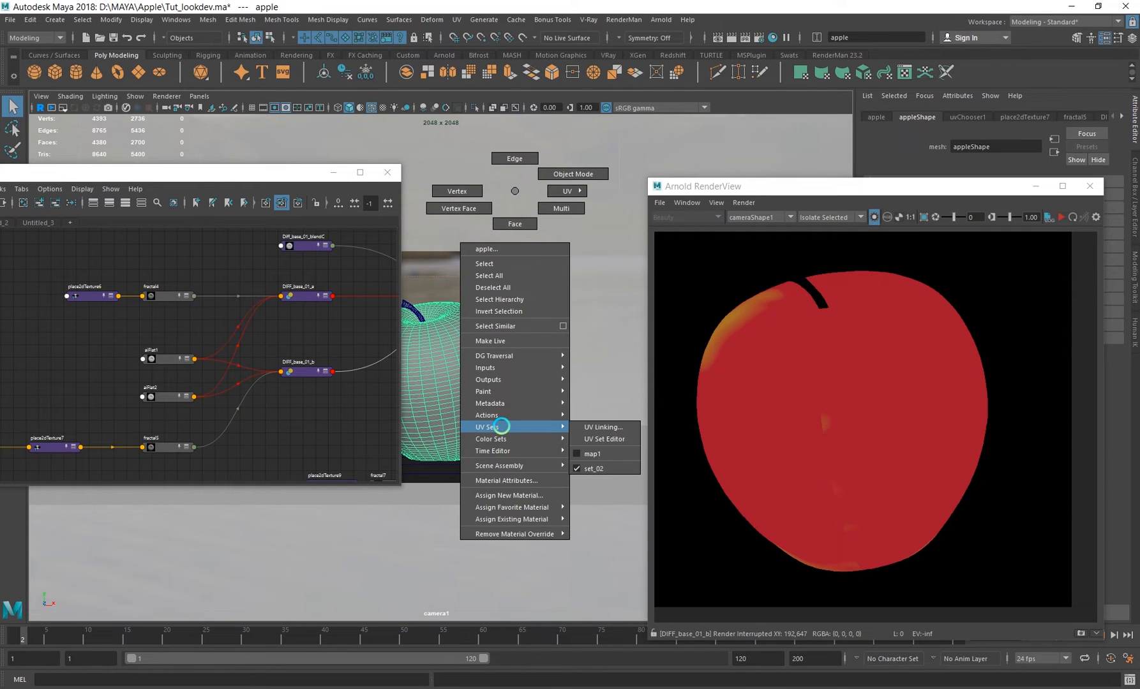
left_click(601, 426)
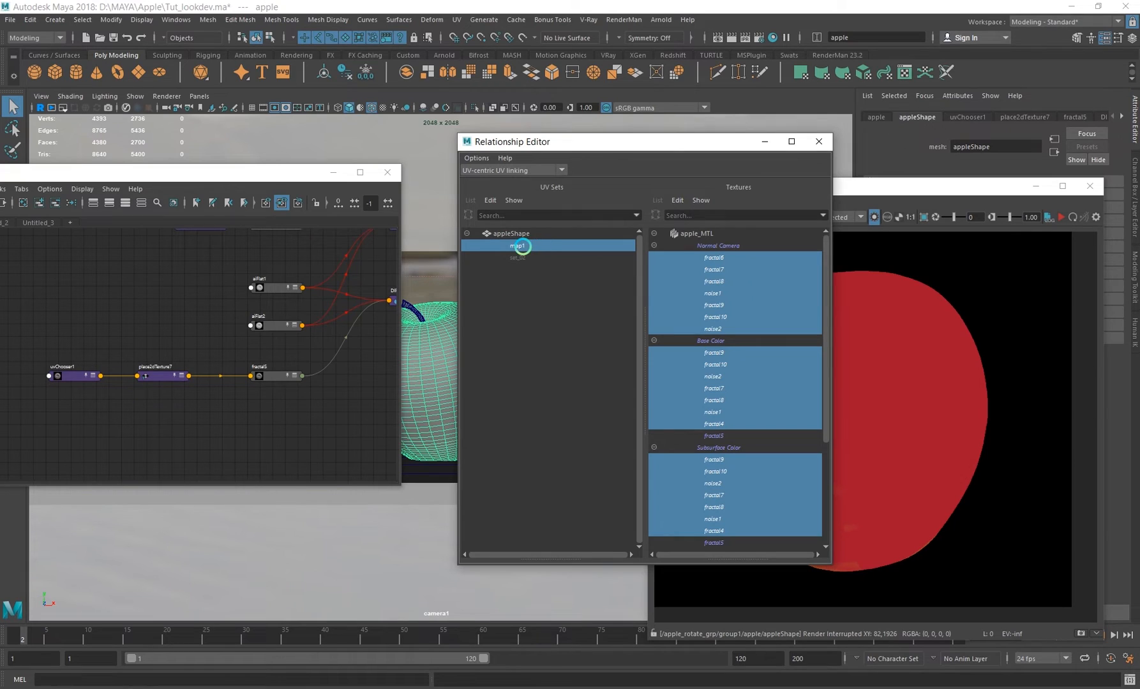
left_click_drag(653, 154, 568, 167)
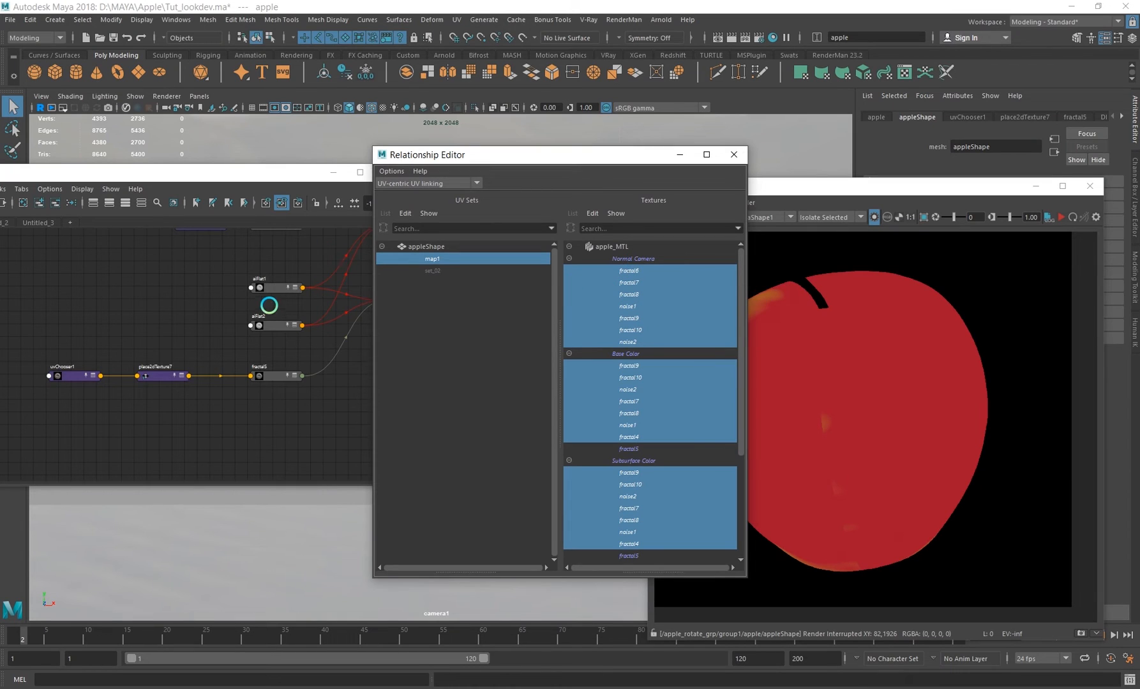
middle_click_drag(267, 305, 222, 348, "alt")
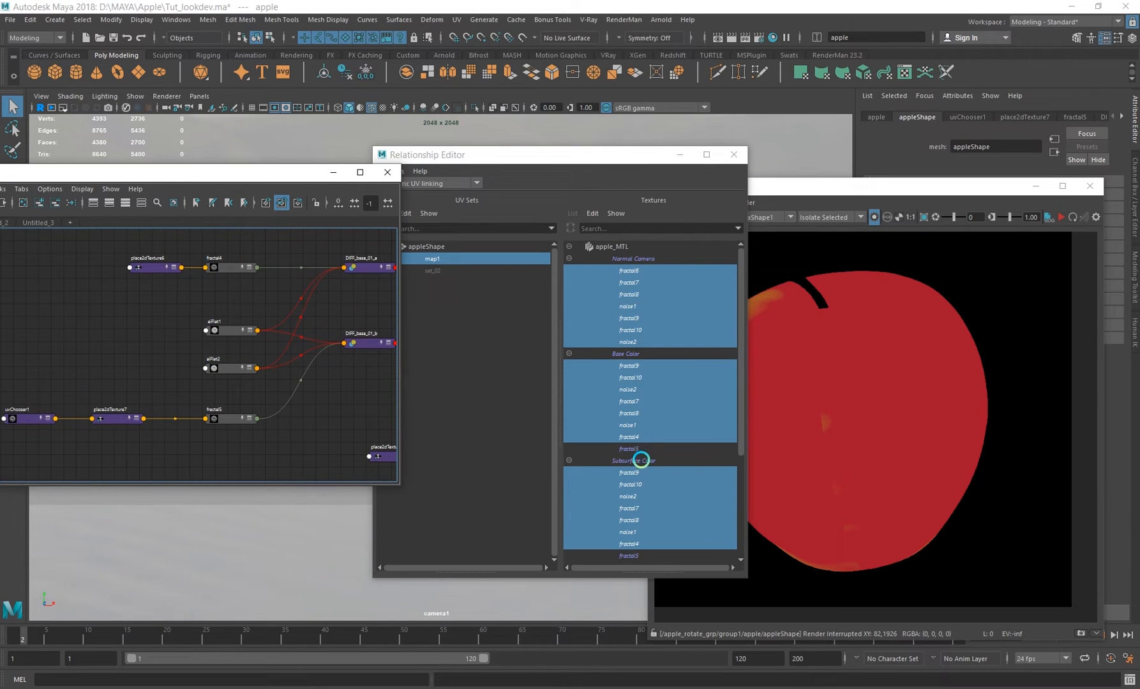
scroll(641, 461, "down", 4)
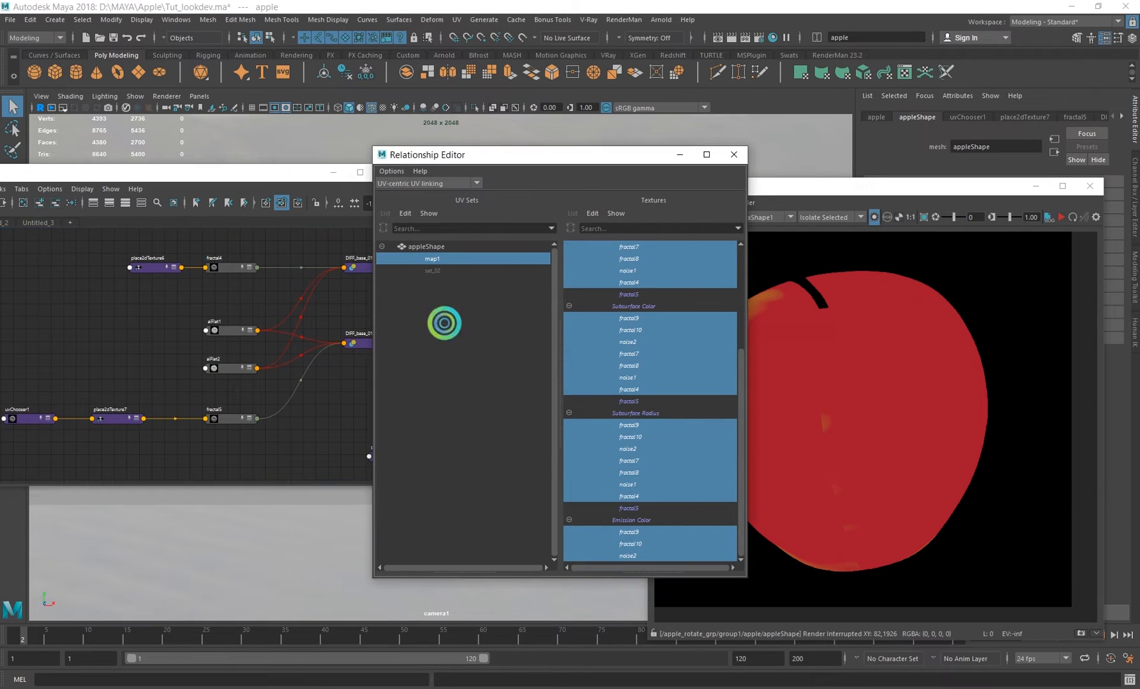
left_click(434, 270)
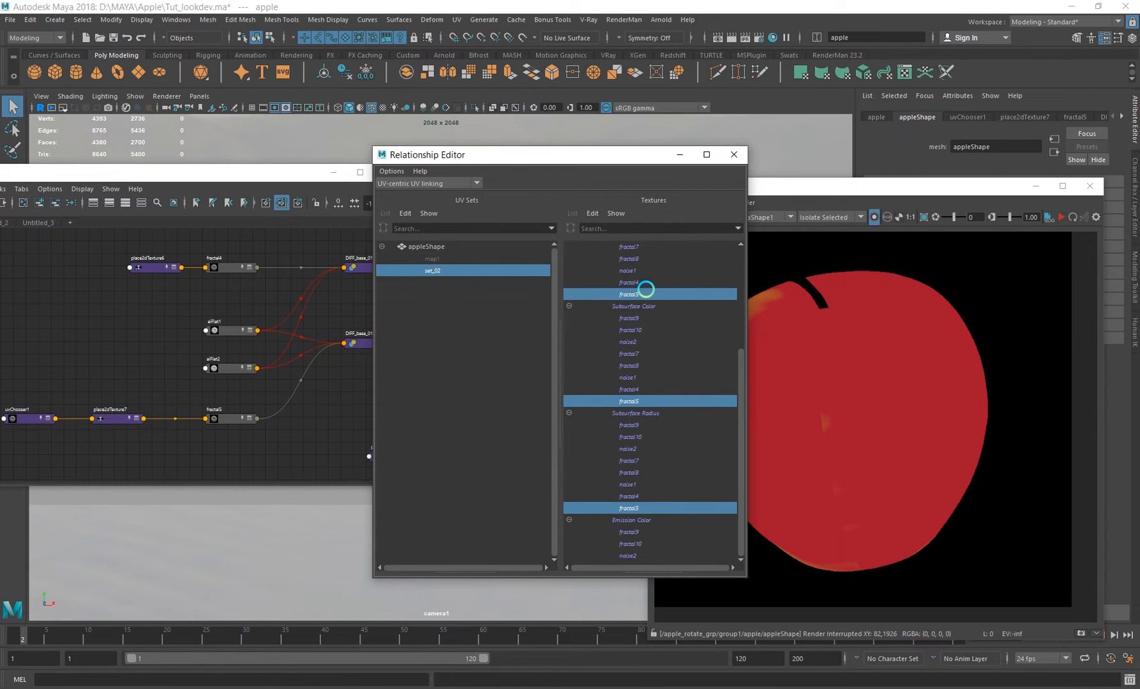
- Restart the apple render and disconnect uvChooser1 from place2dTexture7 in the fractal5 branch
left_click(308, 348)
scroll(274, 396, "up", 3)
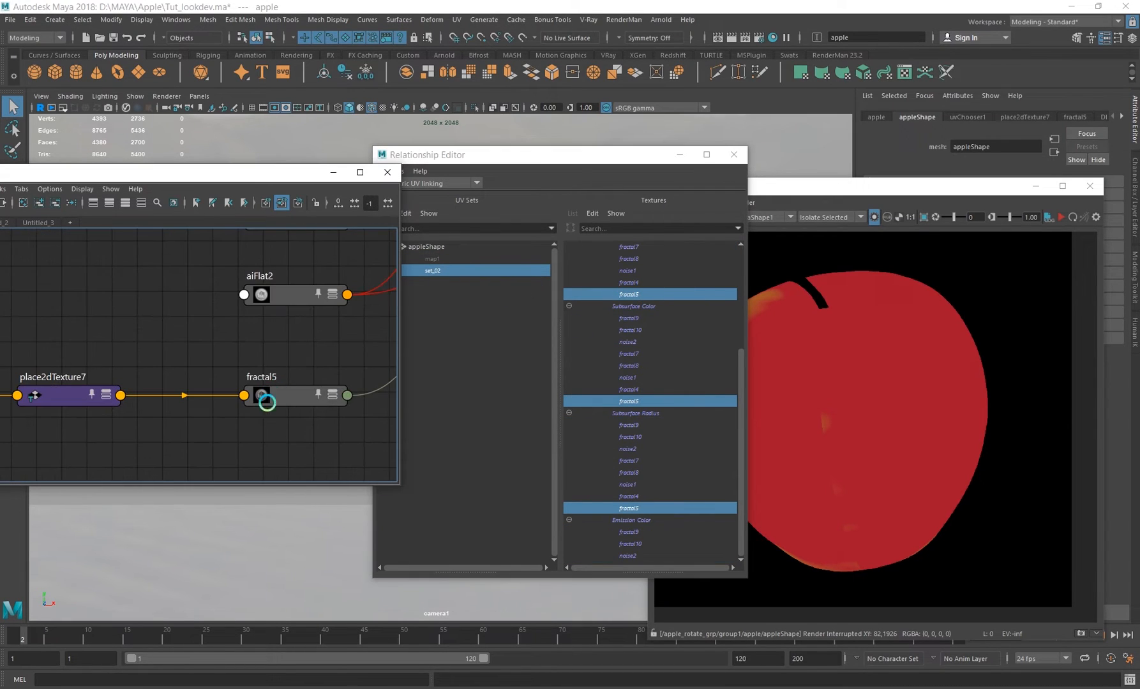
left_click_drag(586, 162, 536, 284)
left_click_drag(538, 242, 537, 198)
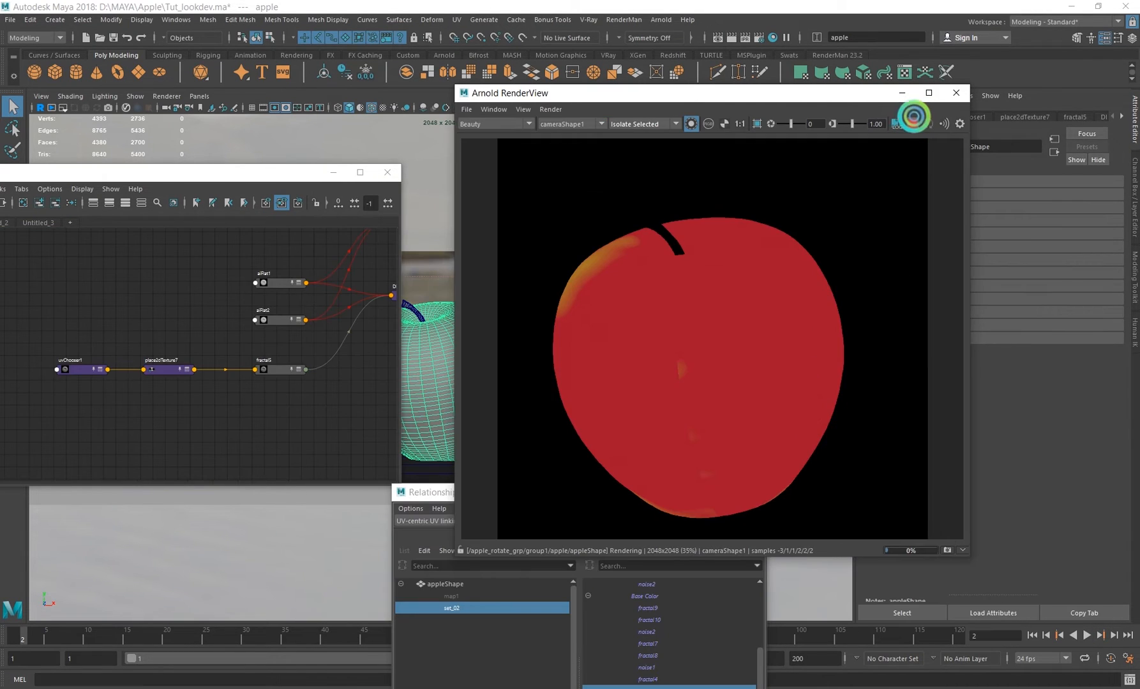
scroll(196, 372, "up", 3)
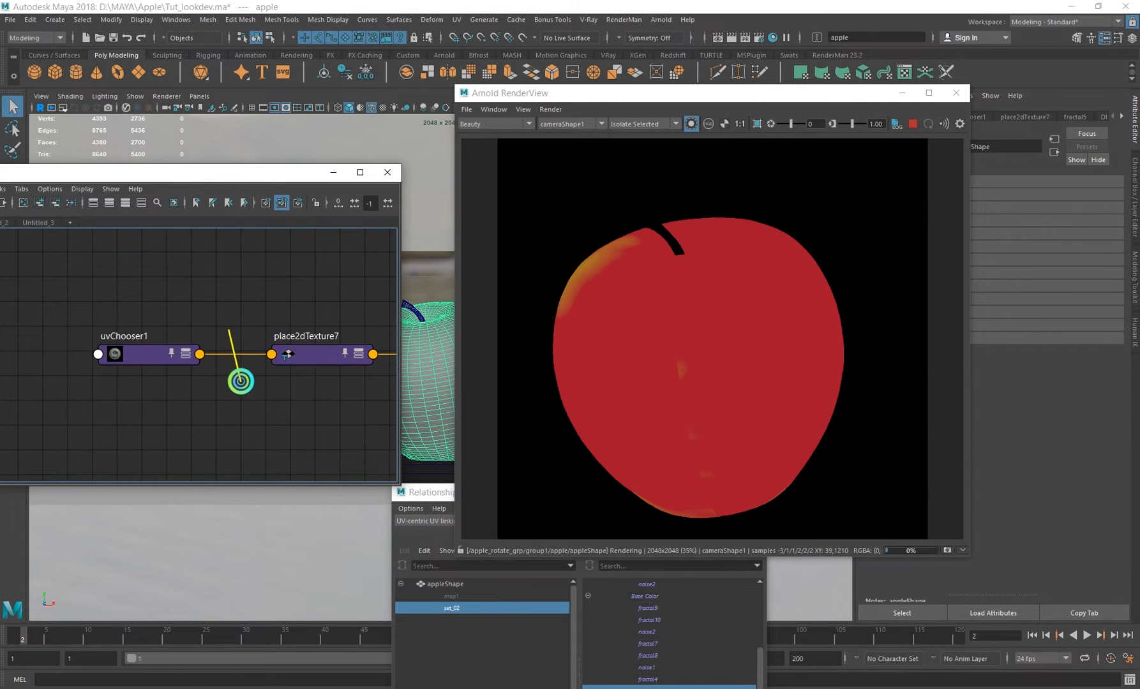
left_click_drag(240, 381, 243, 383, "ctrl+alt+shift")
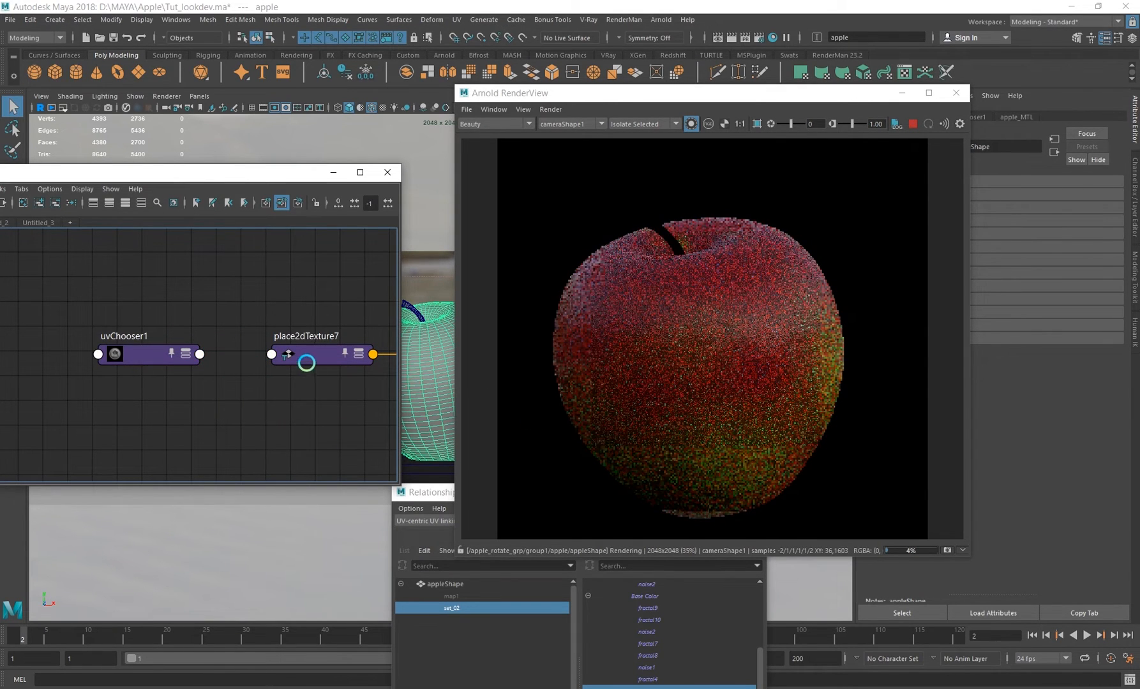
- Preview the fractal5 mask and the DIFF_base_01_b blend without the UV chooser, inspecting the area around the stem
scroll(306, 363, "down", 5)
left_click(271, 386)
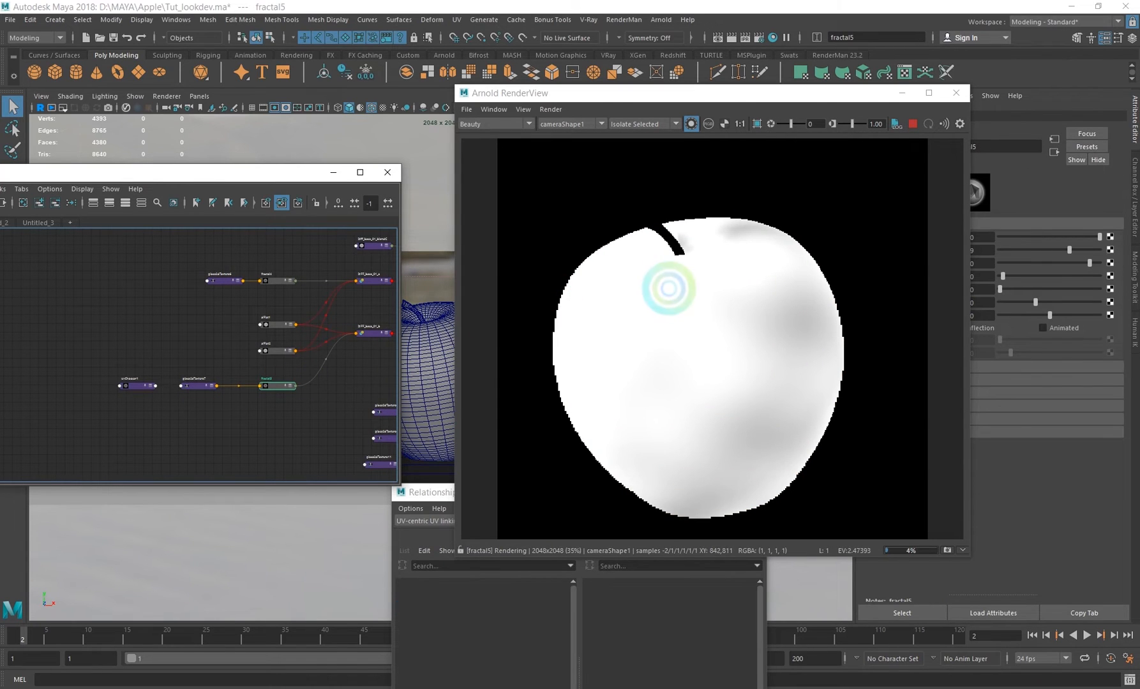
middle_click_drag(341, 379, 326, 387)
left_click(358, 336)
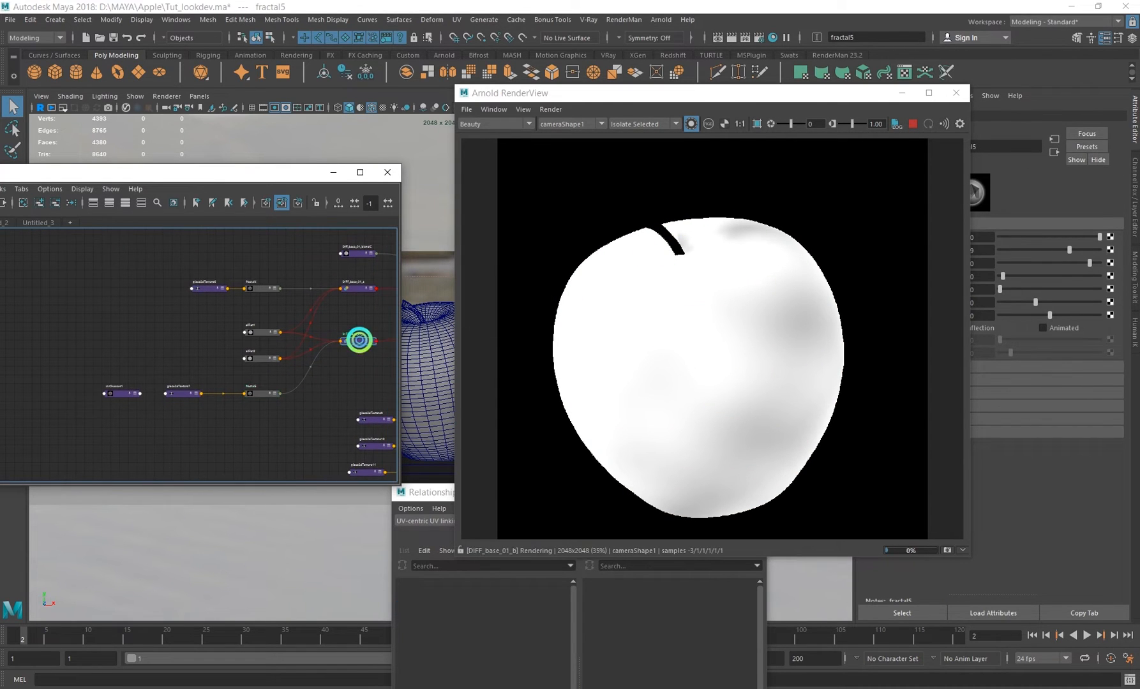
scroll(682, 247, "up", 3)
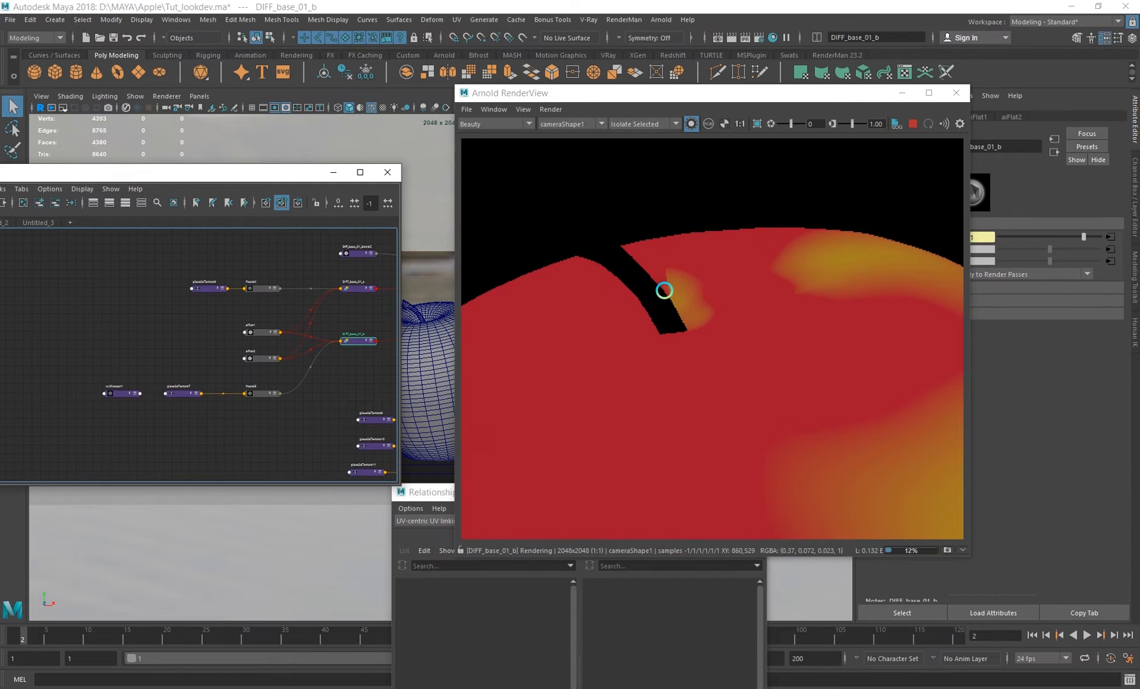
scroll(683, 300, "down", 3)
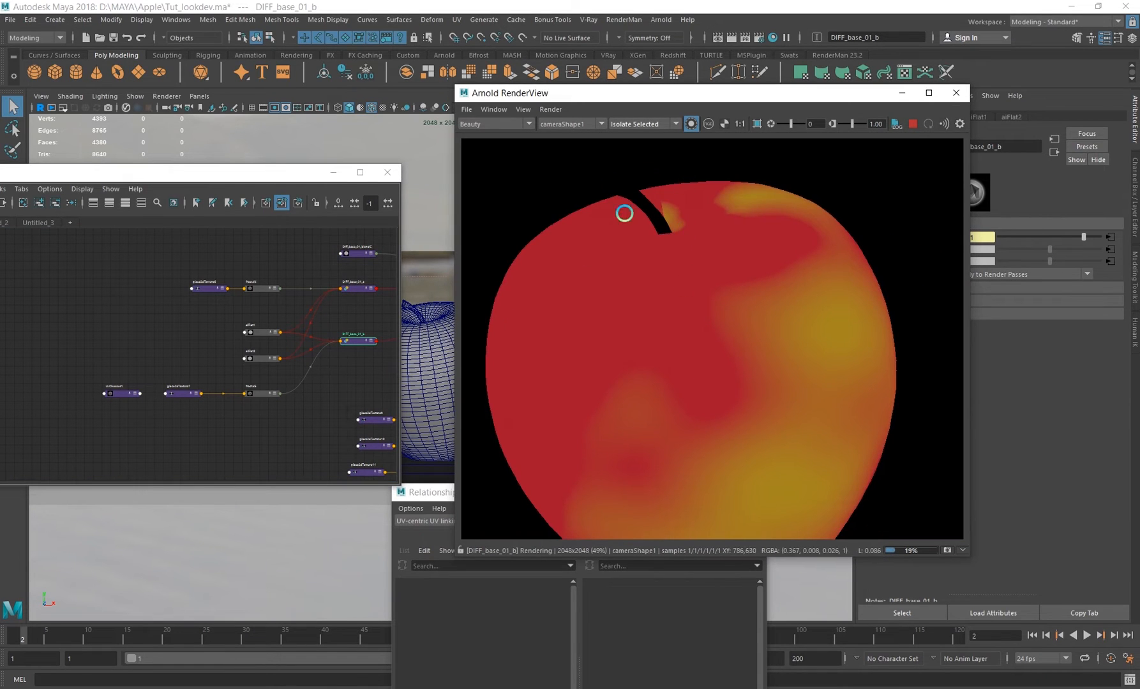
- Move the RenderView off the viewport's apple, render DIFF_base_01_b again to check the stem area, and stop the render
left_click(434, 408)
left_click_drag(781, 93, 875, 97)
left_click(1007, 127)
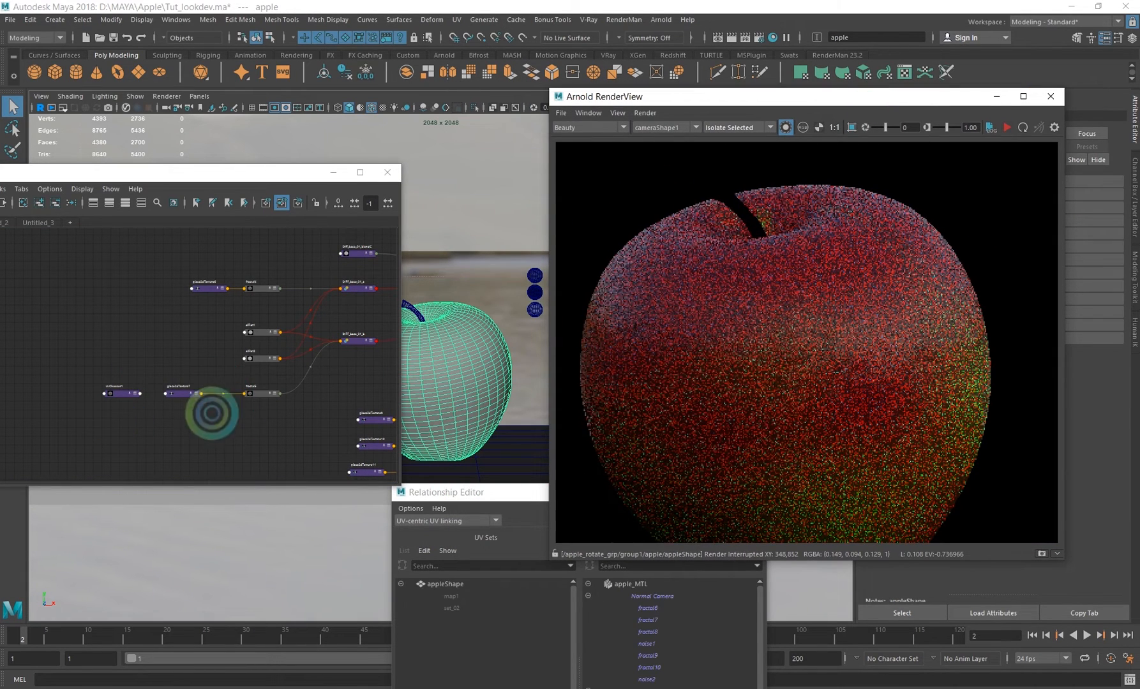
left_click(358, 341)
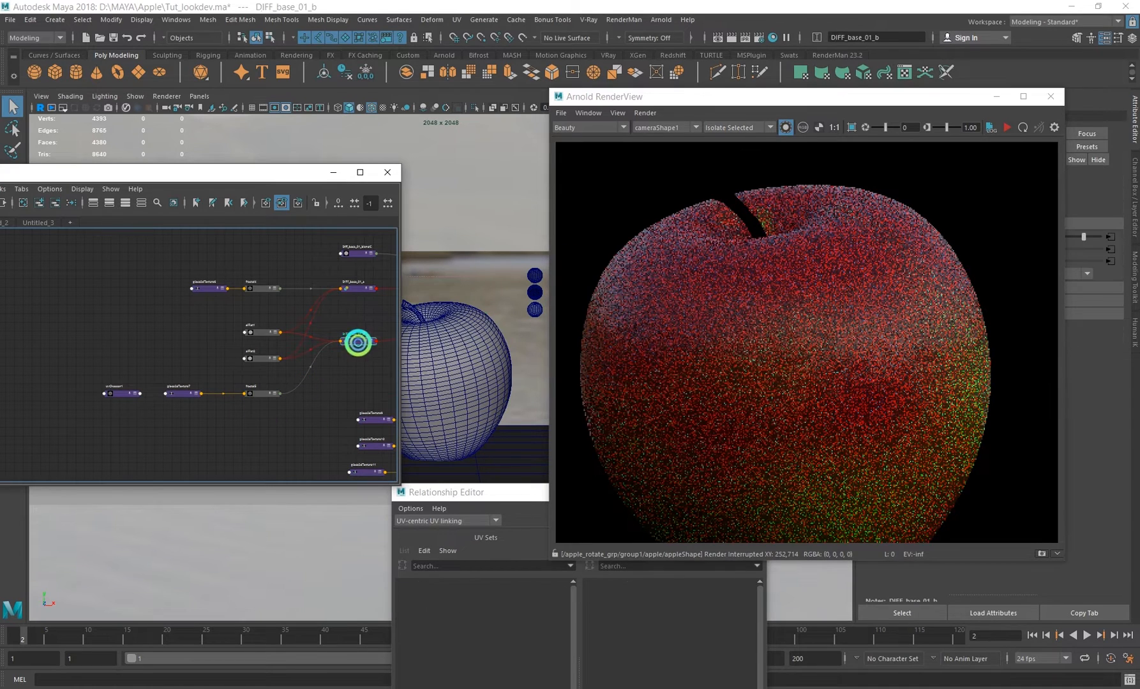
left_click(1002, 127)
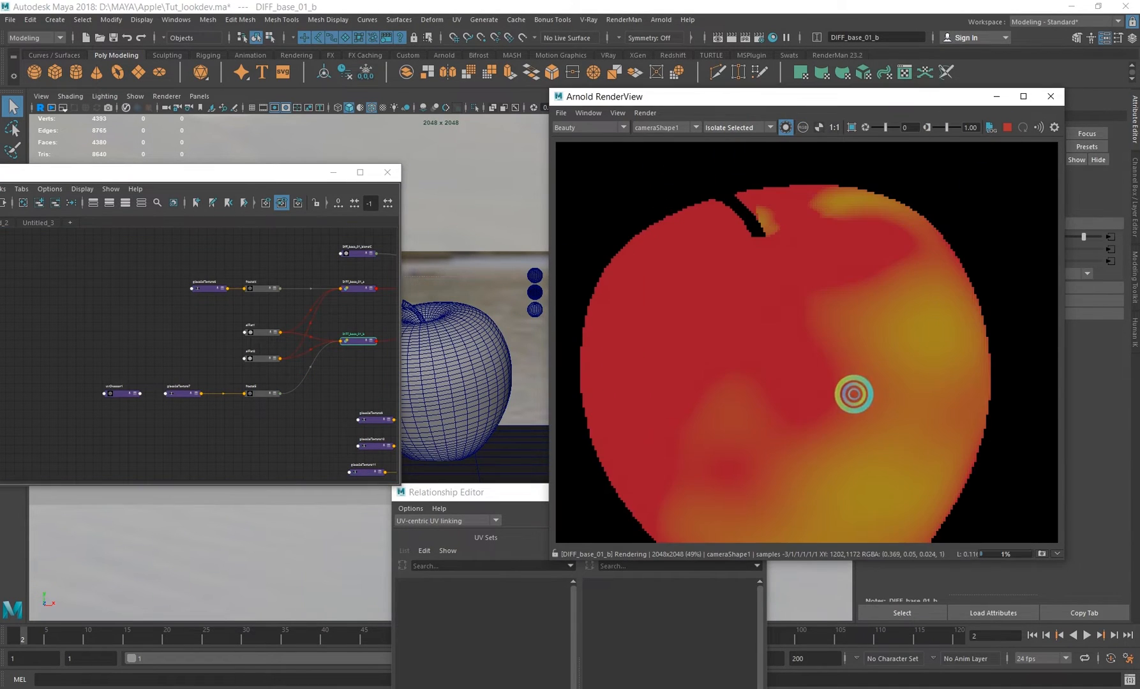
scroll(759, 205, "up", 3)
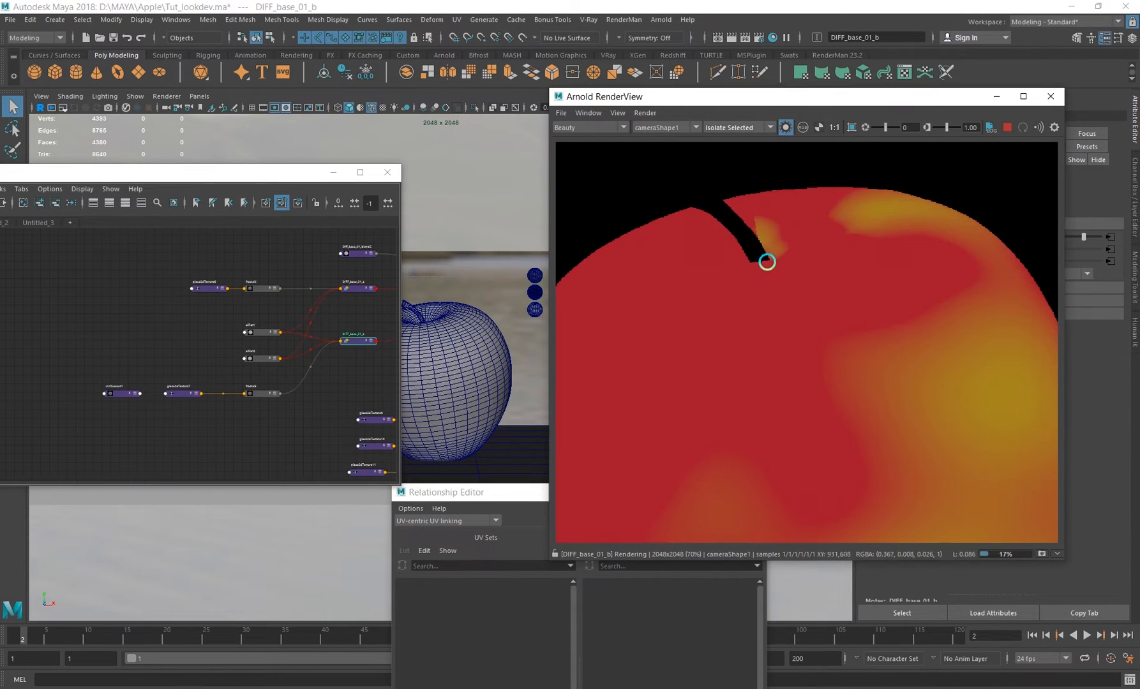
left_click(1011, 127)
- Link the fractal5 texture to the apple's set_02 UV set through UV linking
left_click(433, 348)
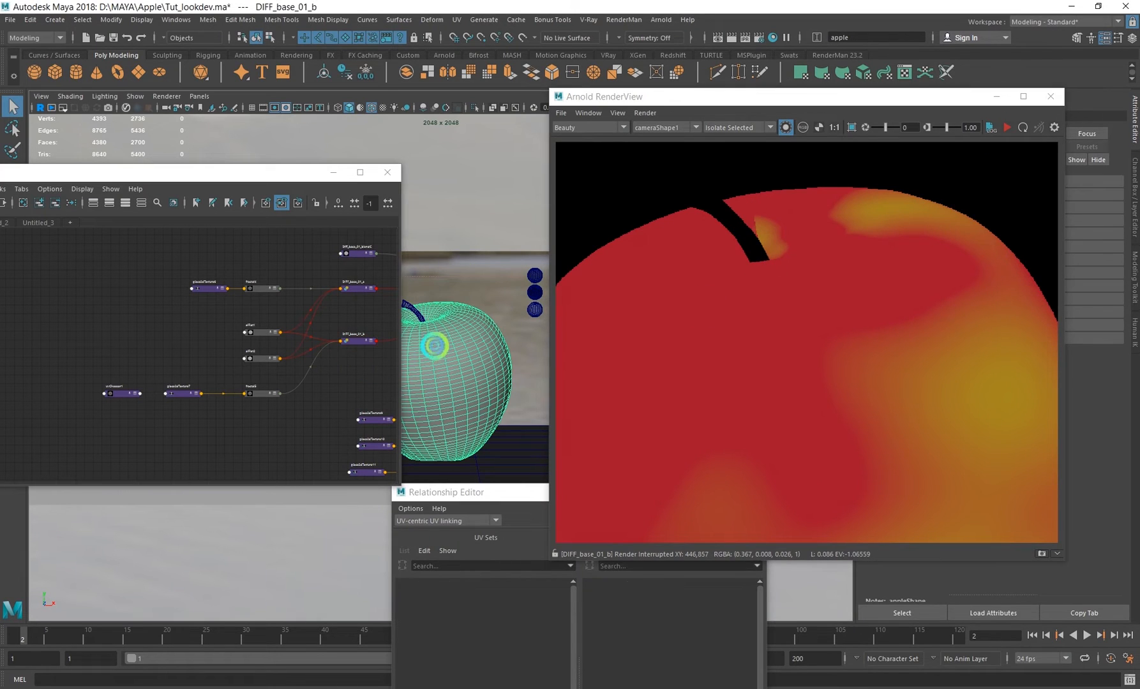
right_click_drag(487, 211, 567, 450)
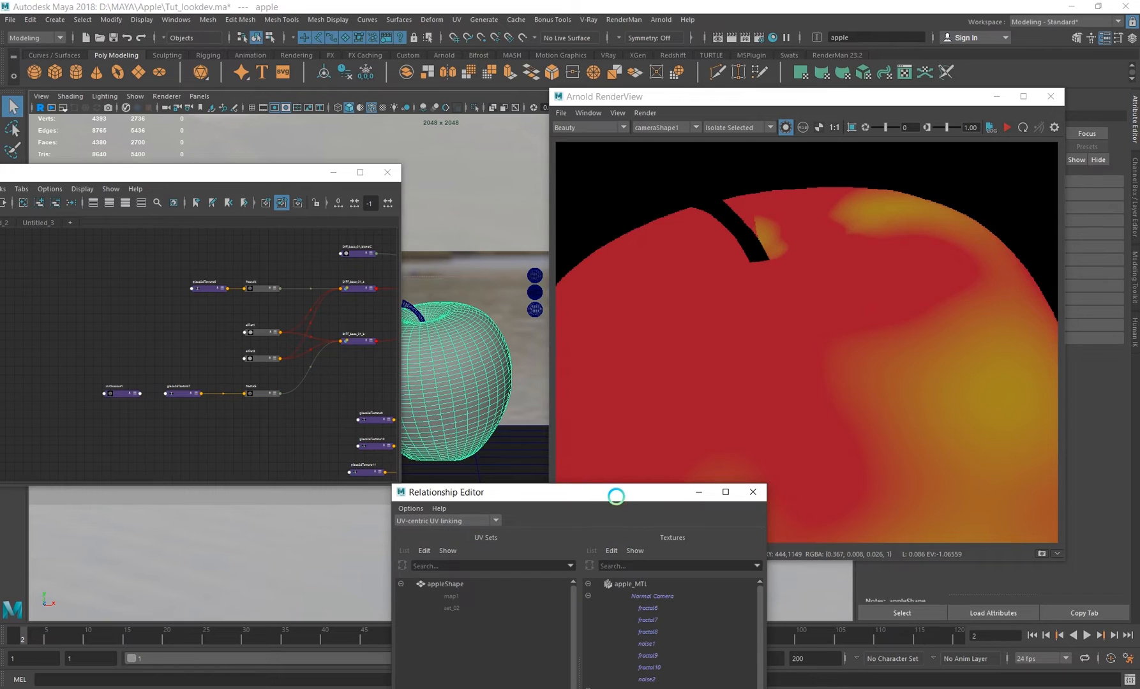
left_click_drag(616, 496, 634, 222)
left_click(469, 334)
left_click(729, 504)
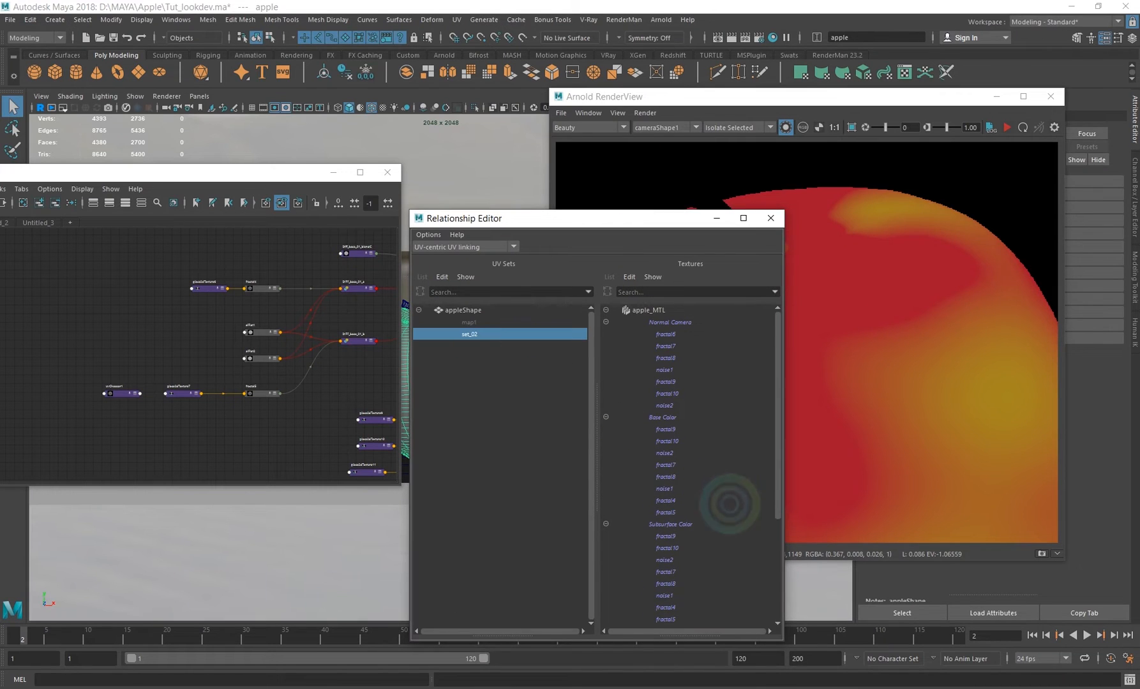
left_click(660, 512)
- Find the new uvChooser2 node in the graph and place it beside place2dTexture7
middle_click_drag(203, 399, 232, 243)
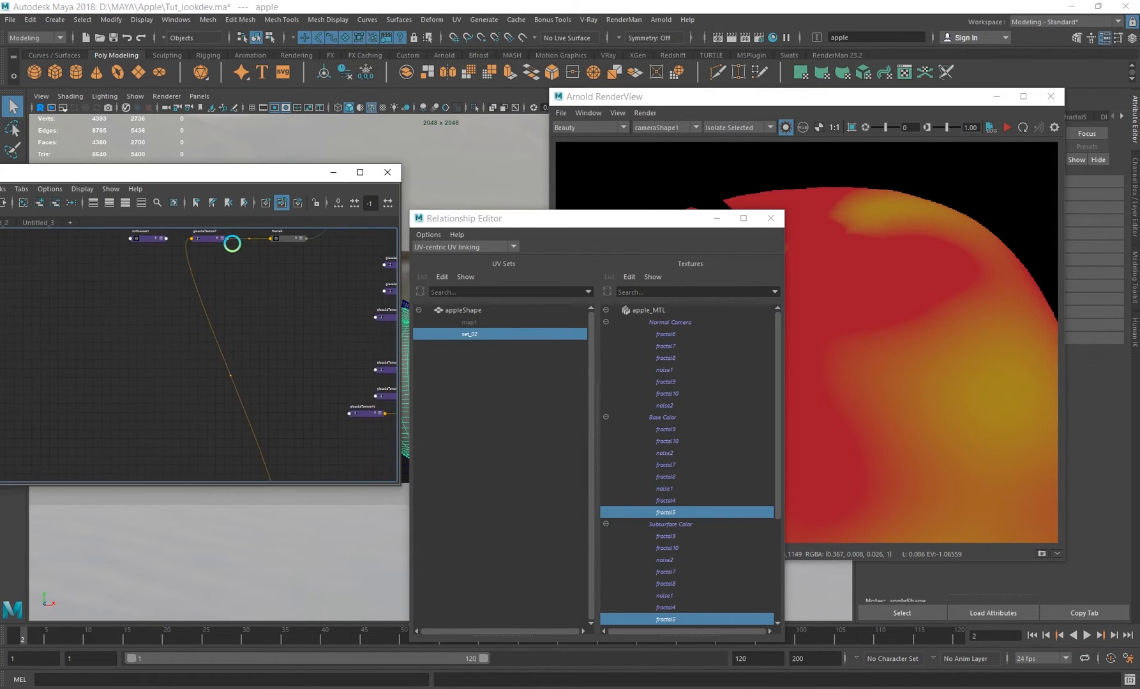
scroll(239, 379, "down", 5)
left_click_drag(221, 341, 227, 346)
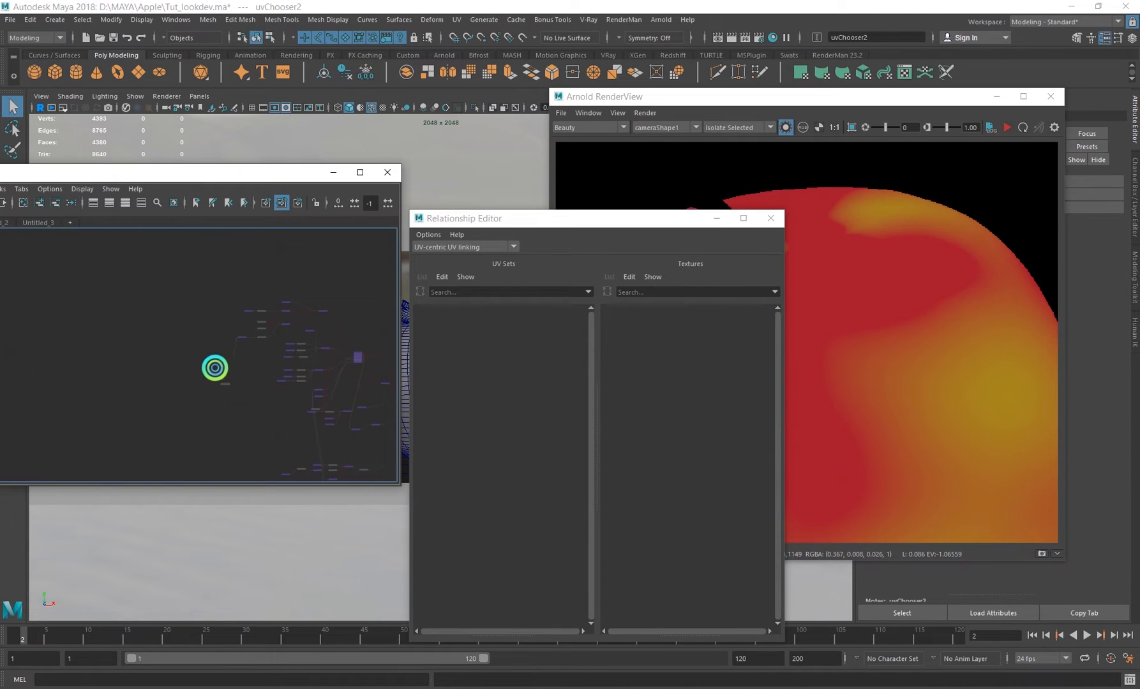
- Store a snapshot of the current DIFF_base_01_b render, restart rendering, and isolate DIFF_base_01_b with the relinked UV set
left_click_drag(866, 95, 676, 100)
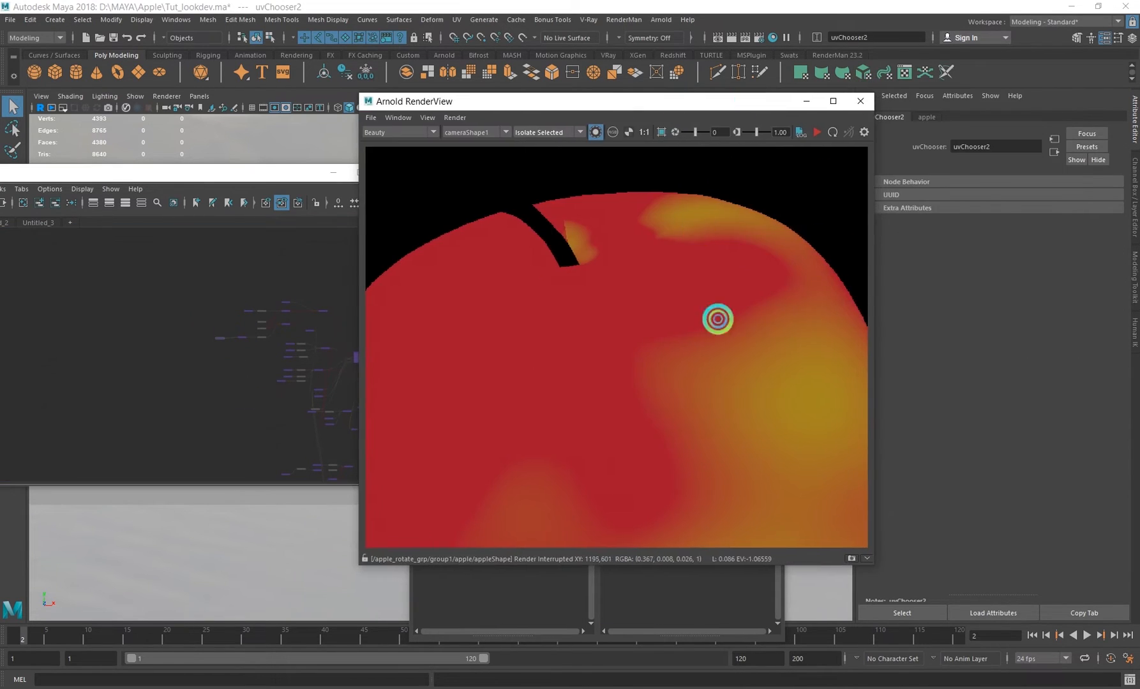
left_click(851, 557)
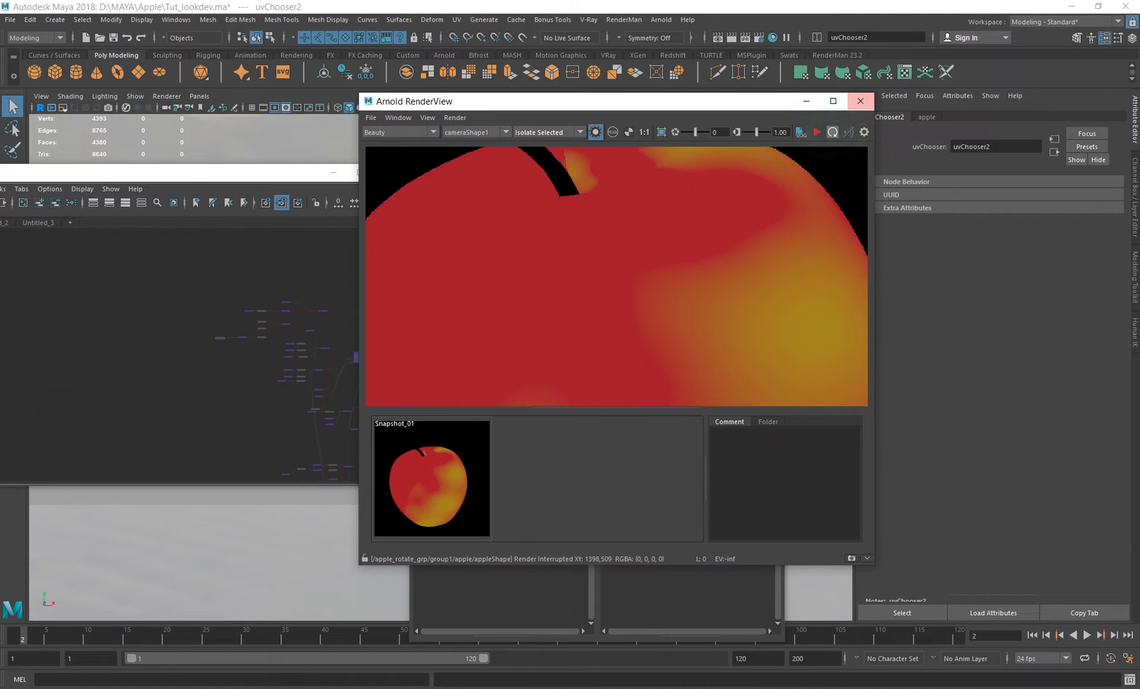
left_click(817, 132)
middle_click_drag(297, 404, 200, 381, "alt")
scroll(200, 381, "up", 4)
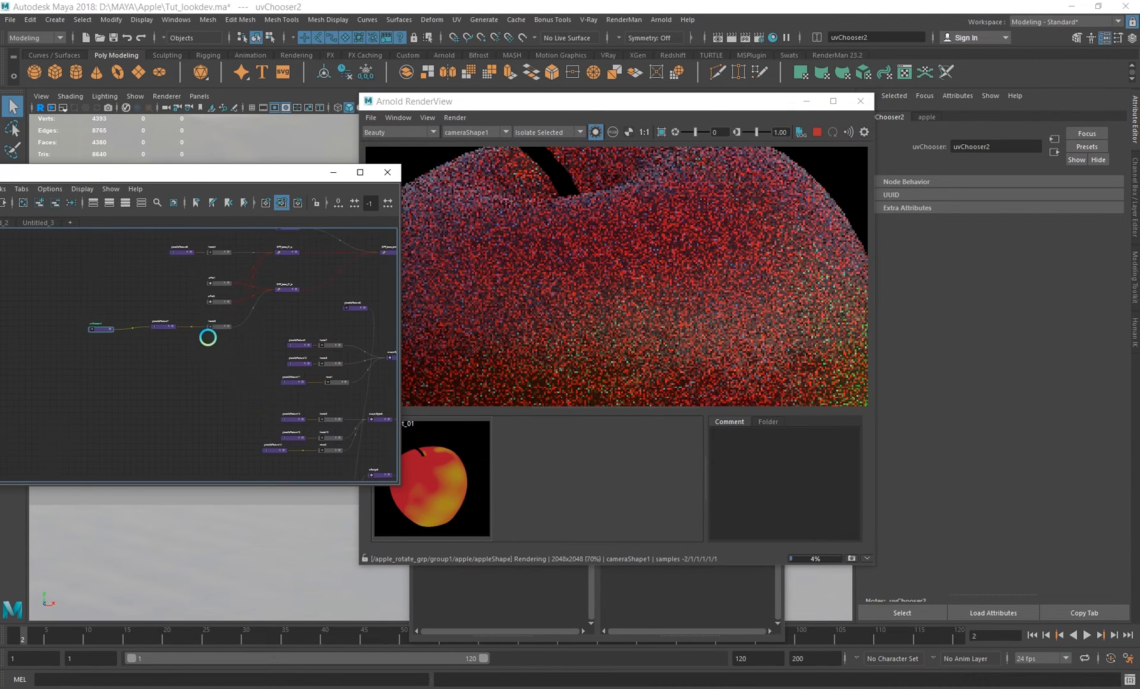
left_click(282, 288)
left_click(642, 255)
scroll(640, 241, "down", 1)
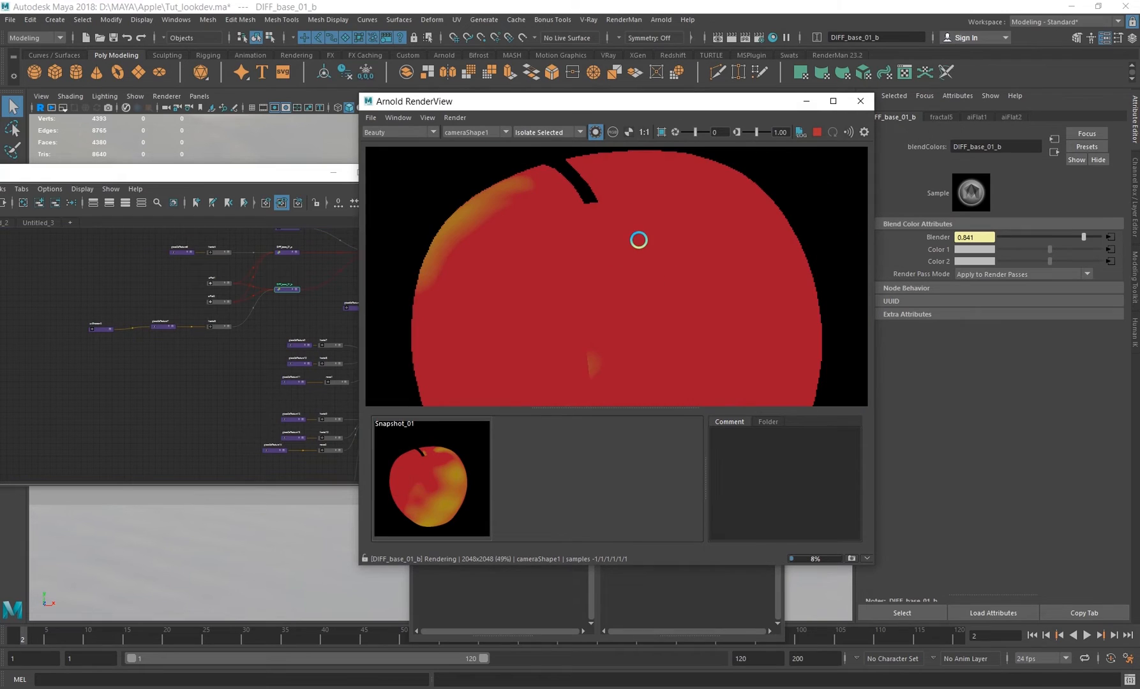
- Compare the stored snapshot with the live DIFF_base_01_b render several times, and stop the render
left_click(441, 489)
left_click(440, 490)
left_click(440, 489)
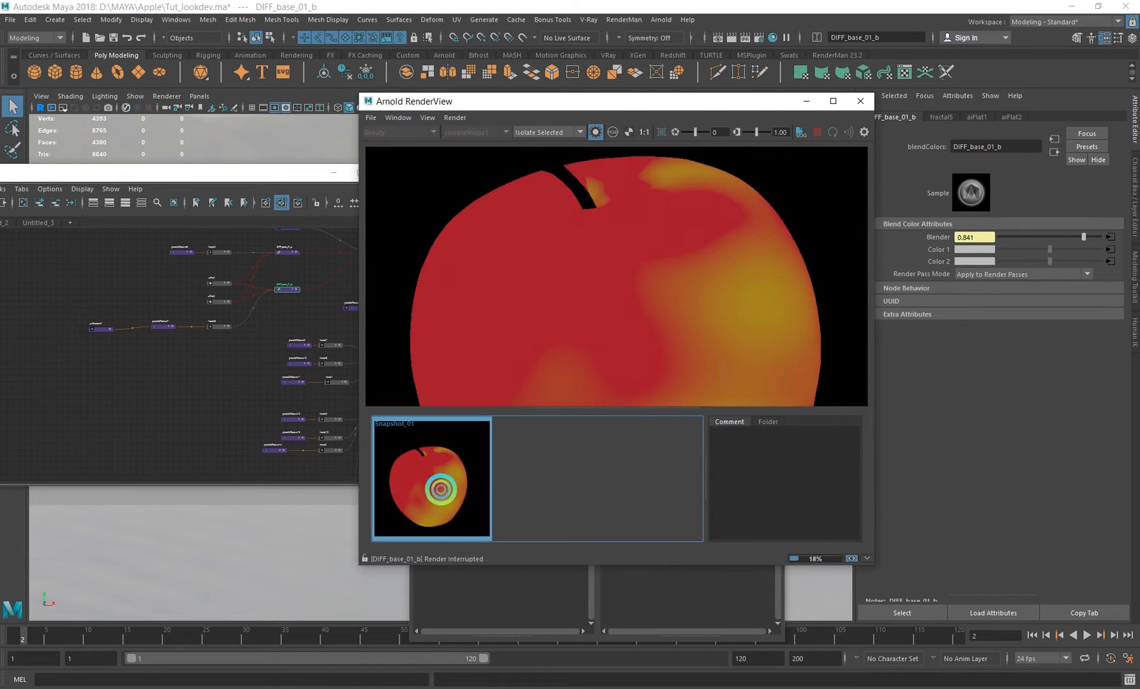
left_click(440, 489)
left_click(440, 490)
left_click(440, 489)
left_click(817, 132)
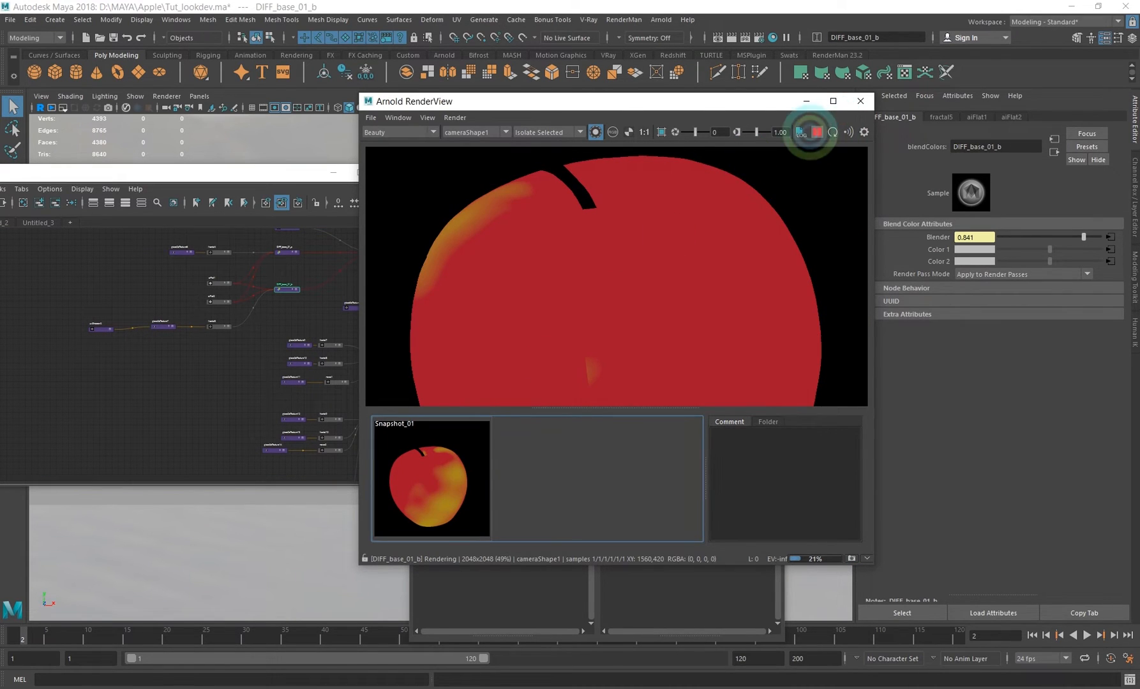
- Move the DIFF_base_blendC node closer to its two input blends, select it, and clear the RenderView from its attributes
left_click_drag(614, 100, 692, 123)
middle_click_drag(264, 332, 244, 414, "alt")
scroll(279, 354, "up", 3)
right_click_drag(301, 376, 364, 385, "alt")
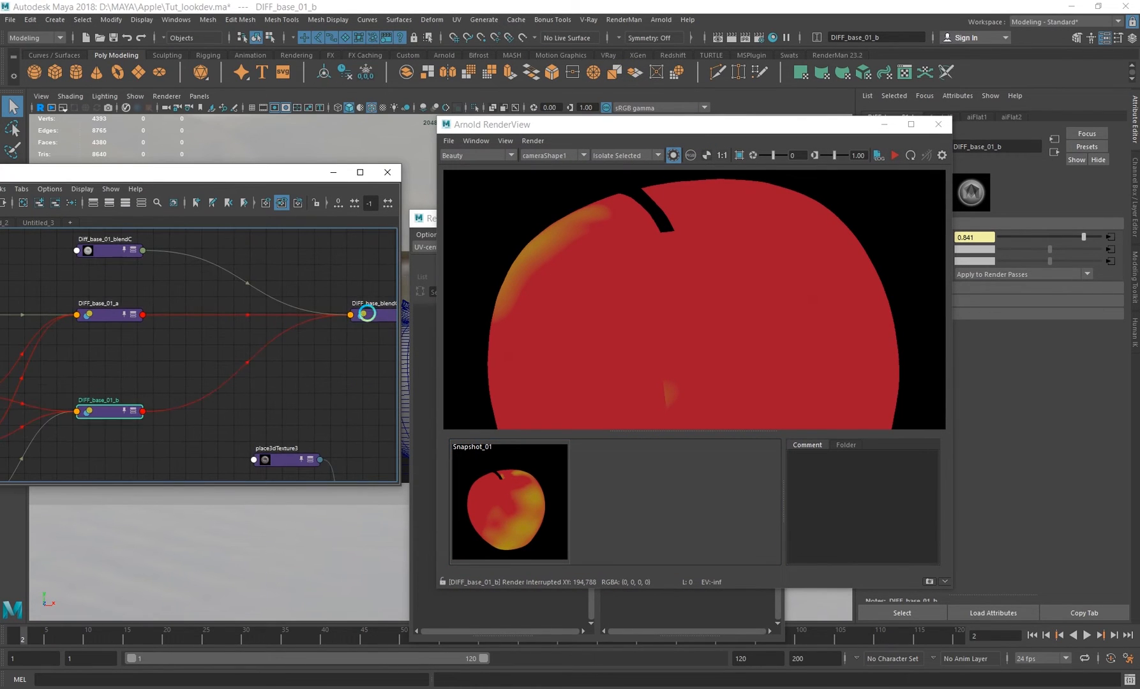
left_click_drag(366, 314, 309, 331)
left_click(320, 335)
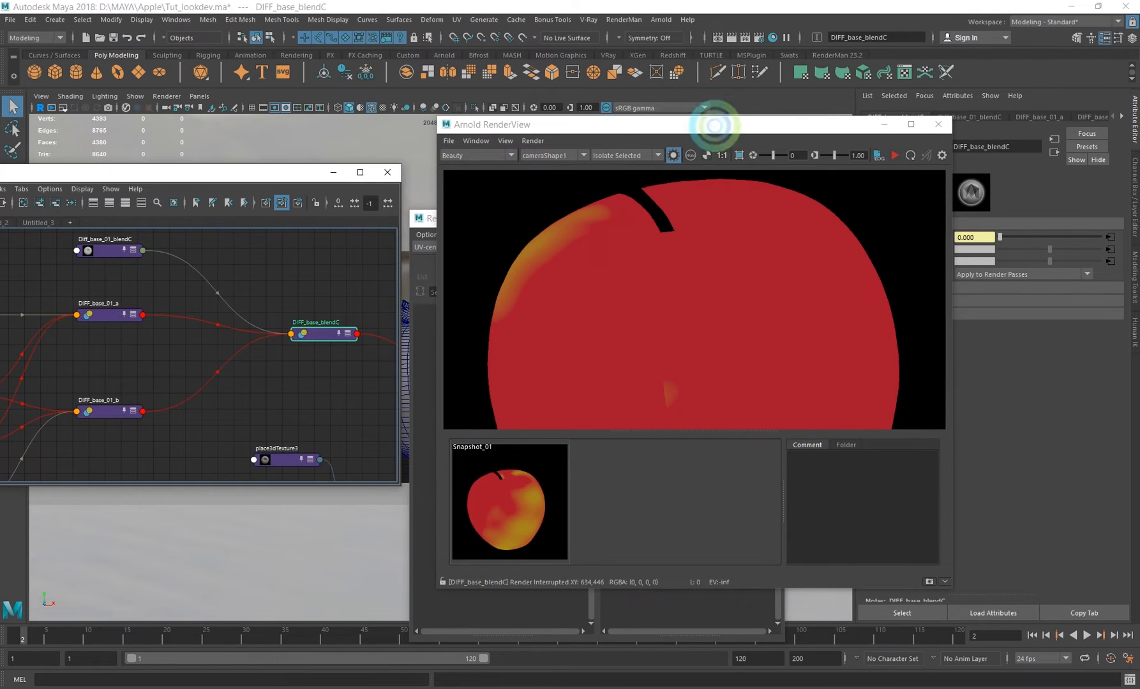
left_click_drag(712, 122, 632, 308)
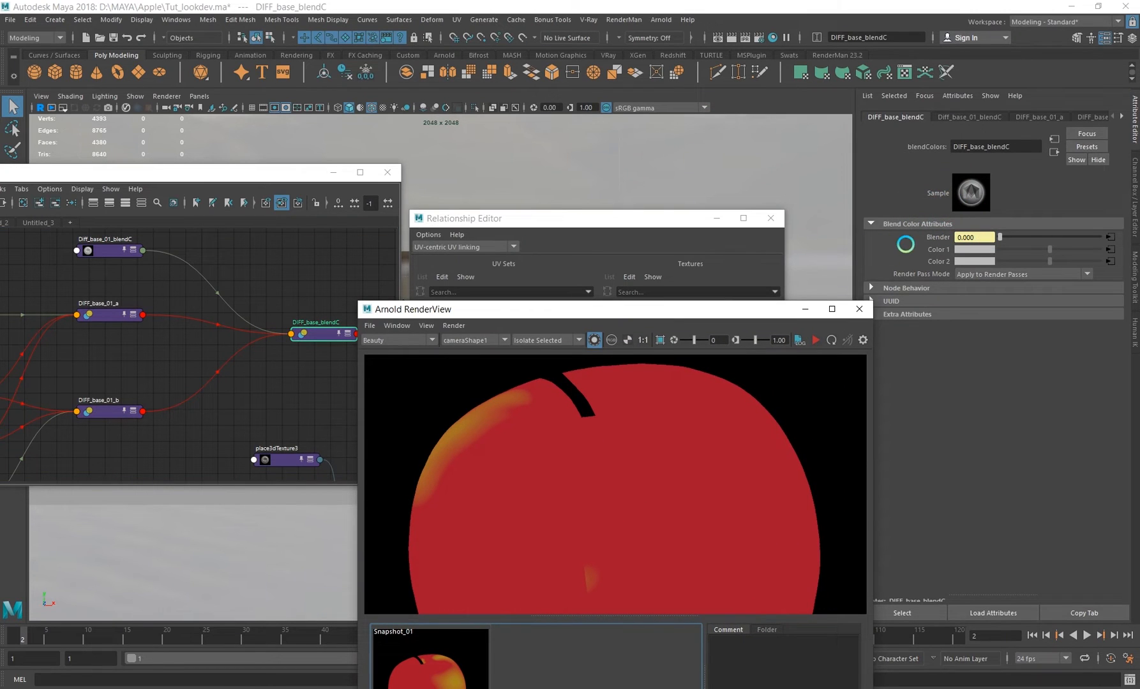
- Select DIFF_base_01_a, reposition the RenderView, and start rendering that blend in isolation
middle_click_drag(196, 386, 219, 376, "alt")
left_click(141, 310)
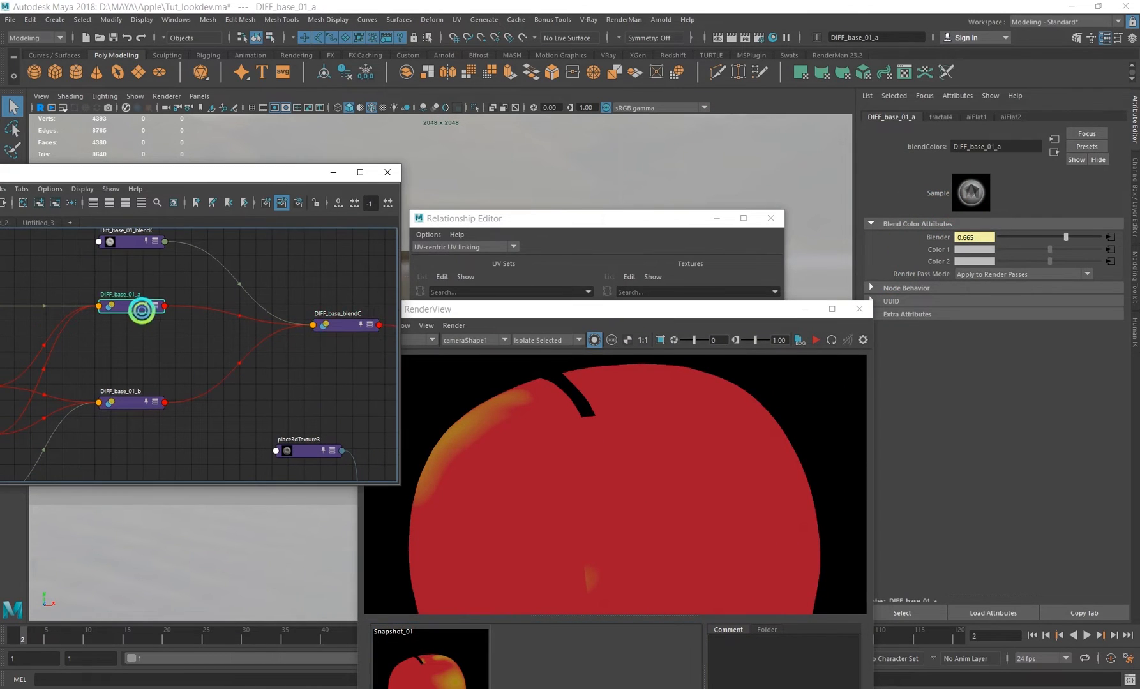
left_click_drag(768, 317, 797, 231)
left_click(845, 254)
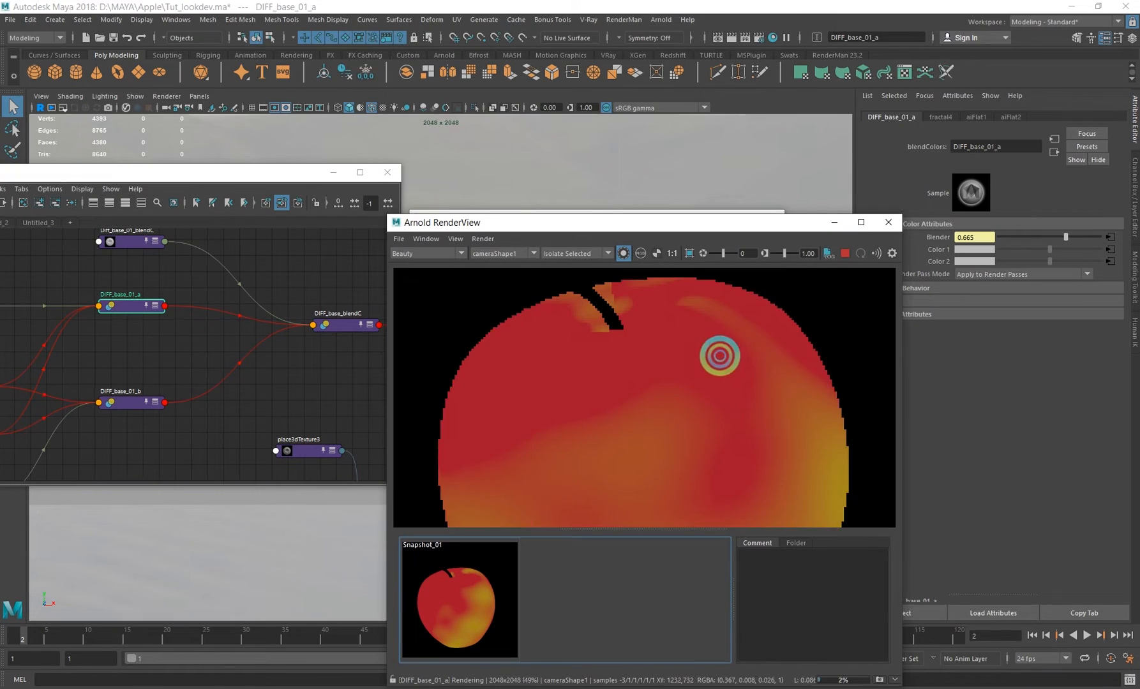
- Isolate DIFF_base_01_b, DIFF_base_blendC and the Diff_base_01_blendC user data mask in turn to examine how the mask combines both blends
scroll(716, 360, "down", 2)
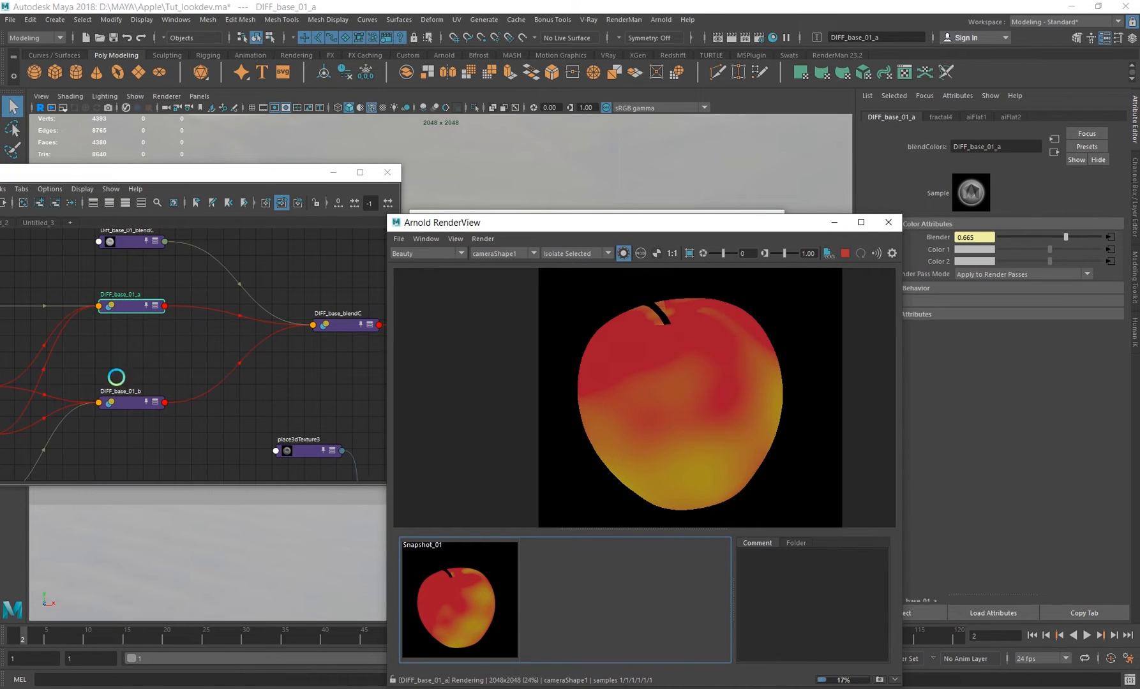
left_click(113, 402)
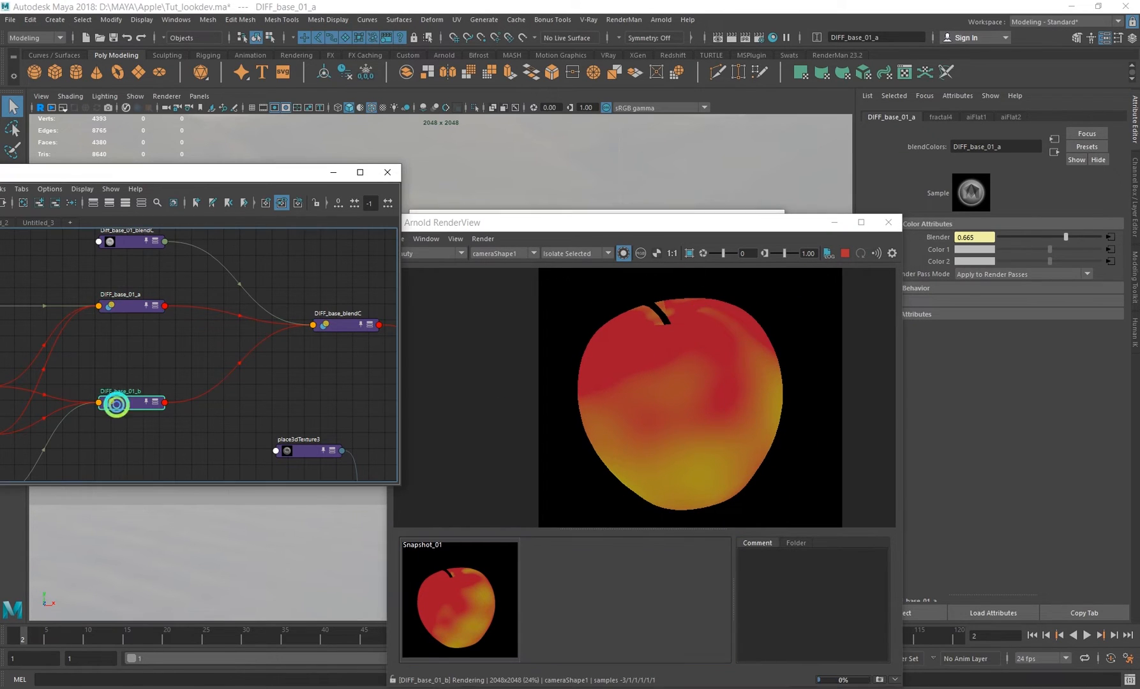
left_click(342, 331)
middle_click_drag(230, 317, 249, 346, "alt")
left_click(158, 276)
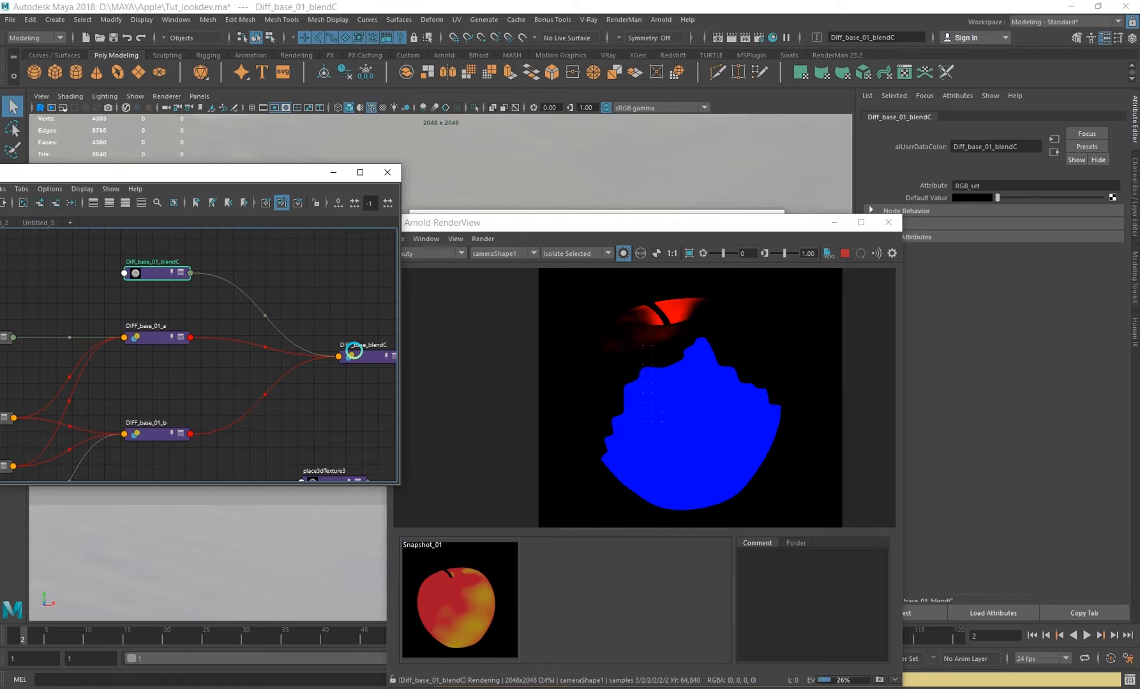
- Expand the attribute ports on the Diff_base_01_blendC mask and the DIFF_base_blendC node, and render DIFF_base_blendC in isolation
left_click(181, 274)
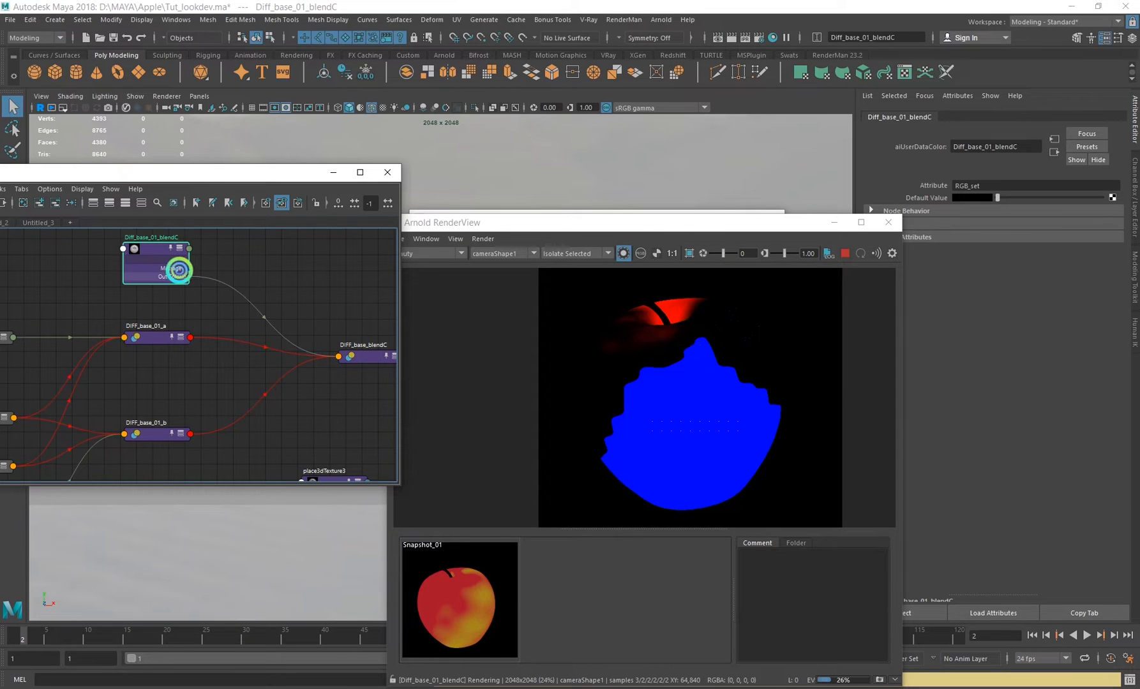
left_click(393, 356)
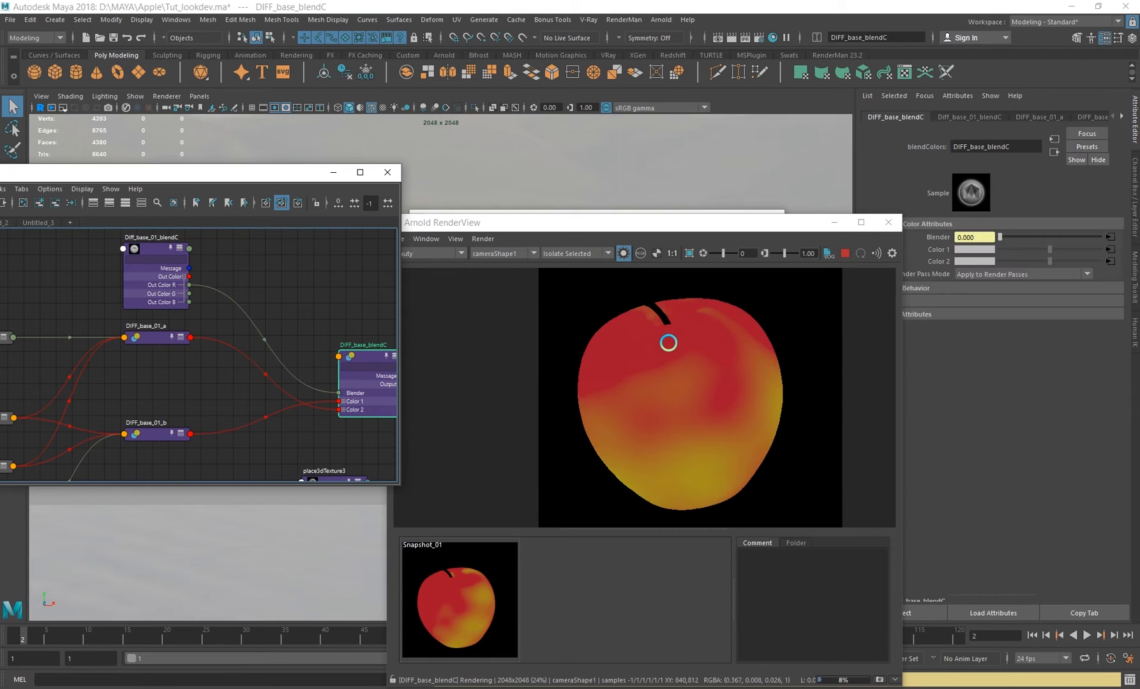
scroll(630, 373, "up", 2)
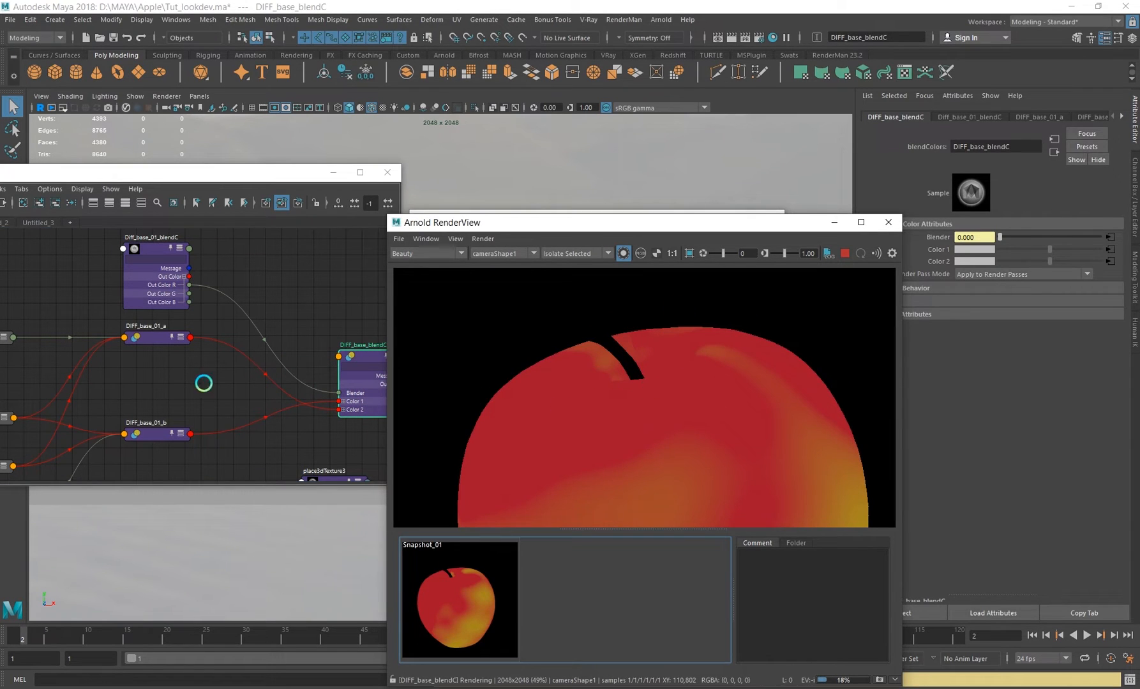
- Compare the isolated renders of DIFF_base_01_a and DIFF_base_blendC close up around the apple's stem cavity
left_click(158, 368)
left_click(163, 337)
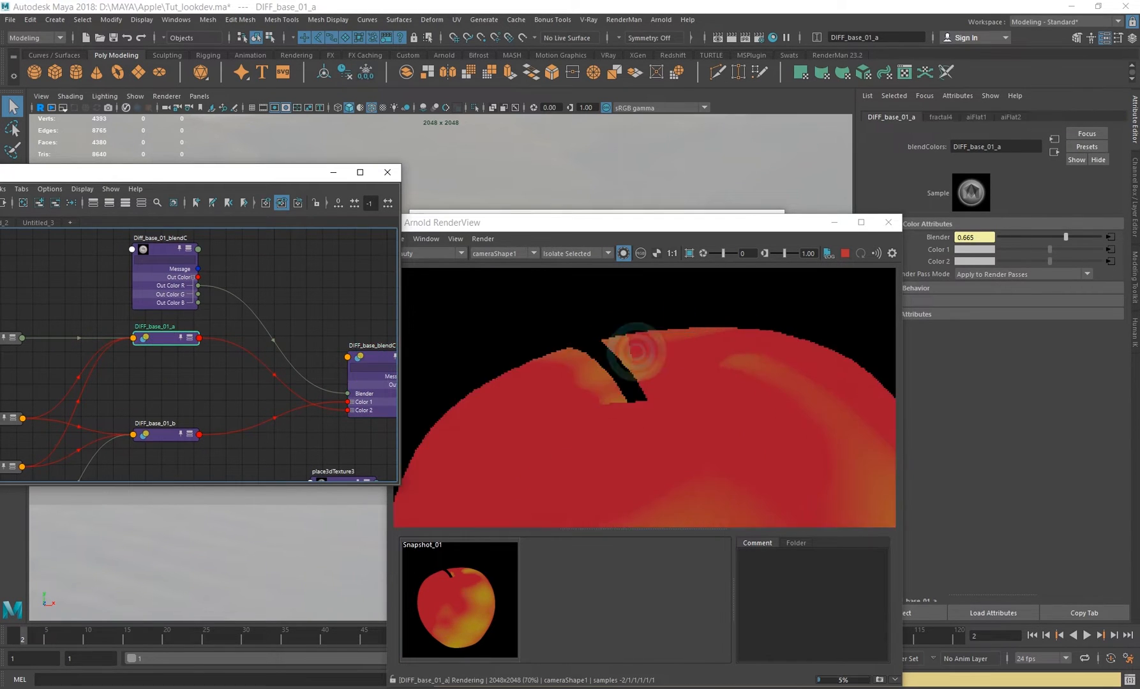
scroll(632, 342, "up", 1)
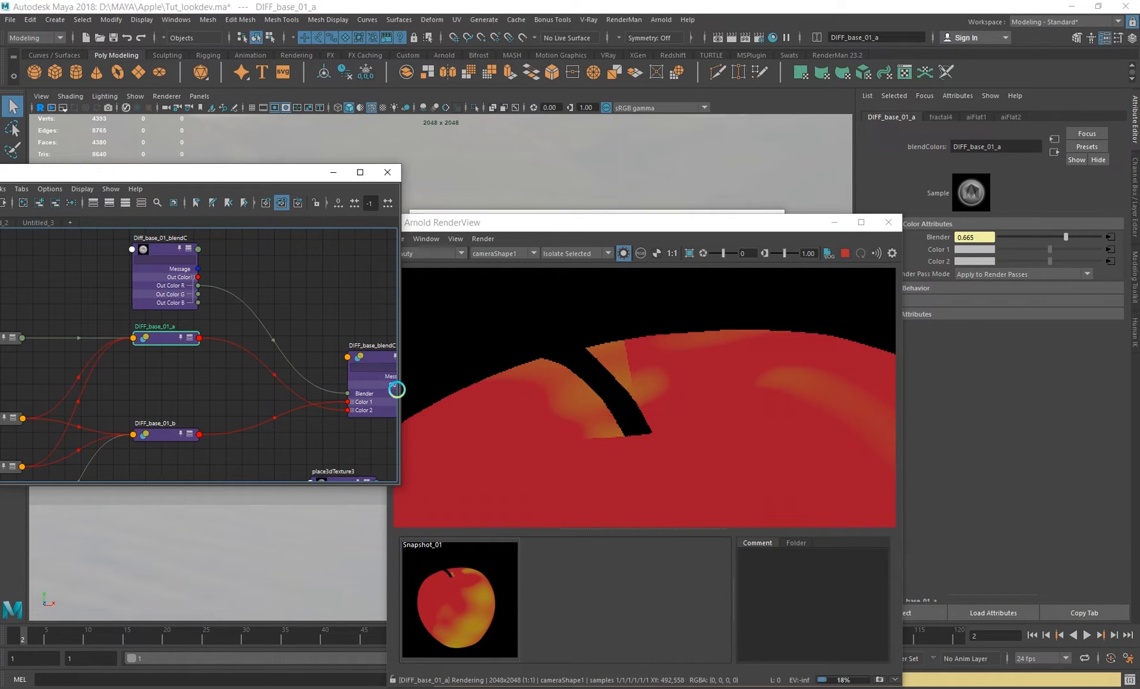
left_click(395, 388)
scroll(639, 370, "up", 1)
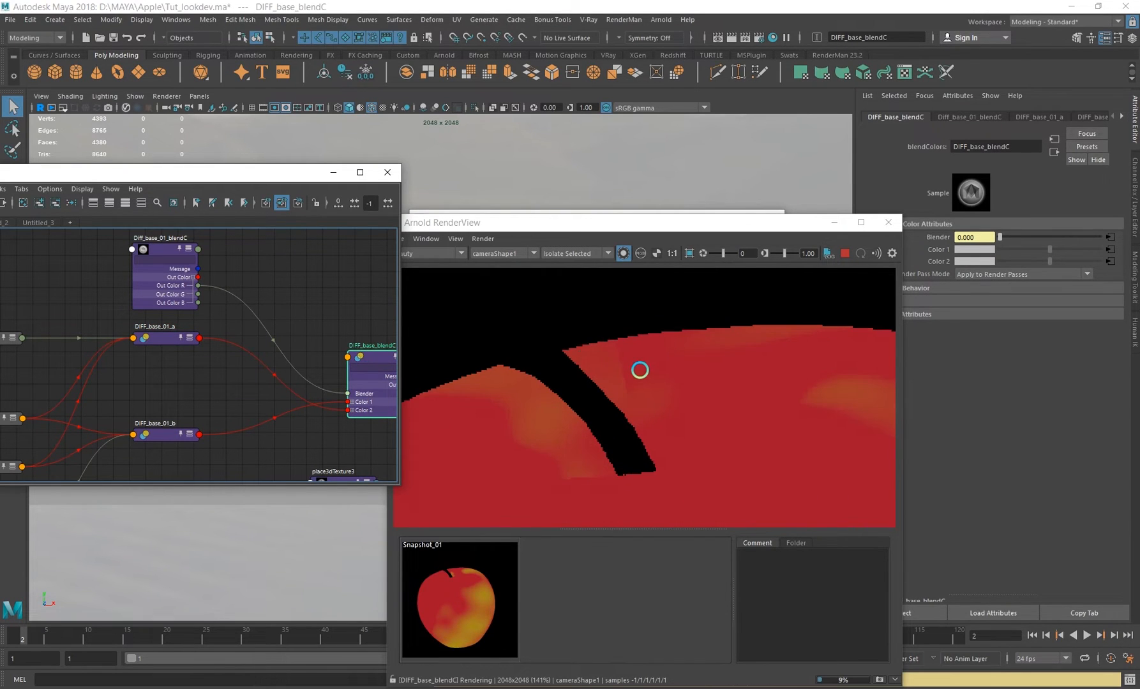
middle_click_drag(294, 284, 287, 296, "alt")
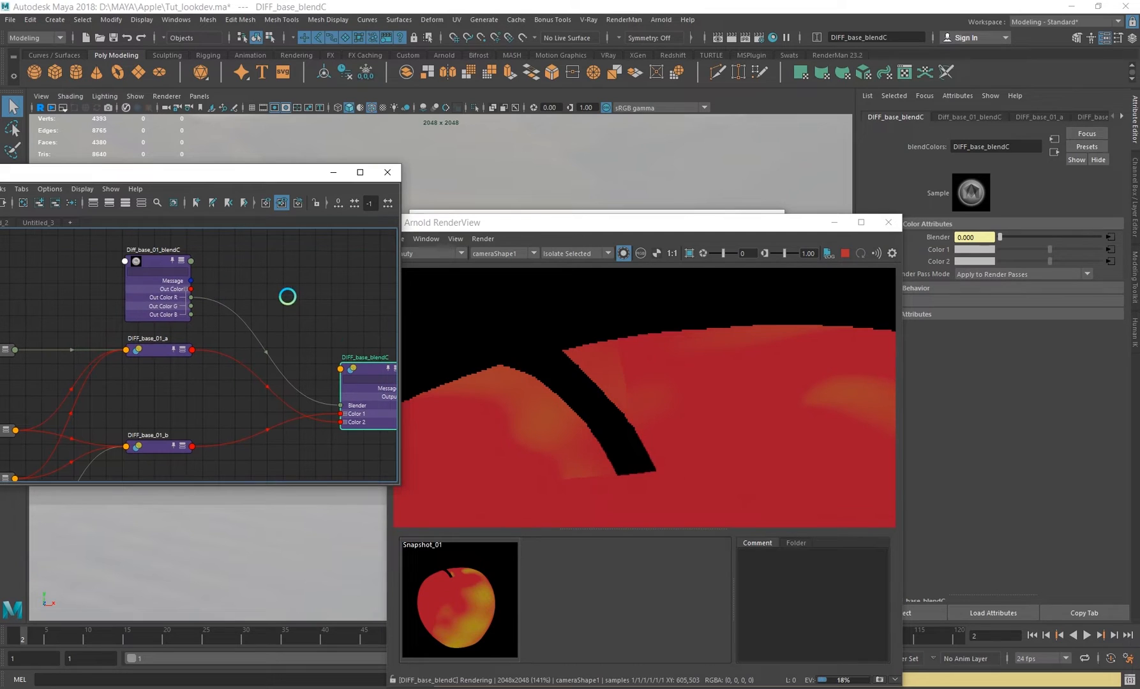
- Inspect the Diff_base_01_blendC mask at the stem, return to DIFF_base_blendC, and set a crop render region beside the stem
left_click(153, 287)
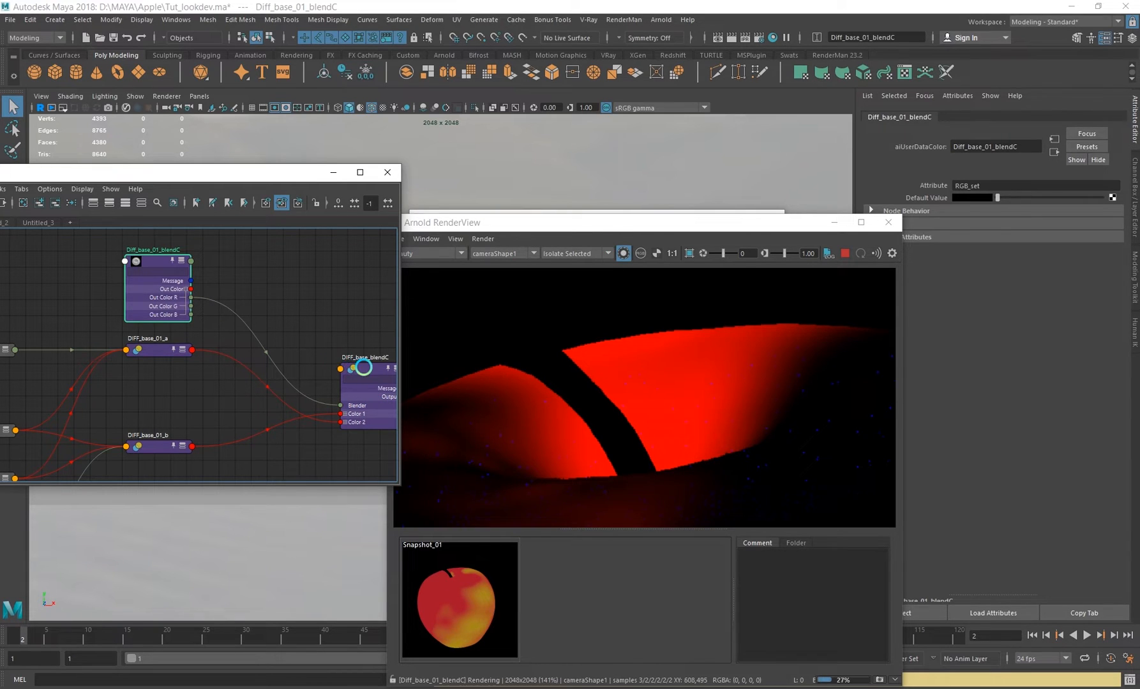
left_click(364, 367)
left_click_drag(595, 322, 680, 455)
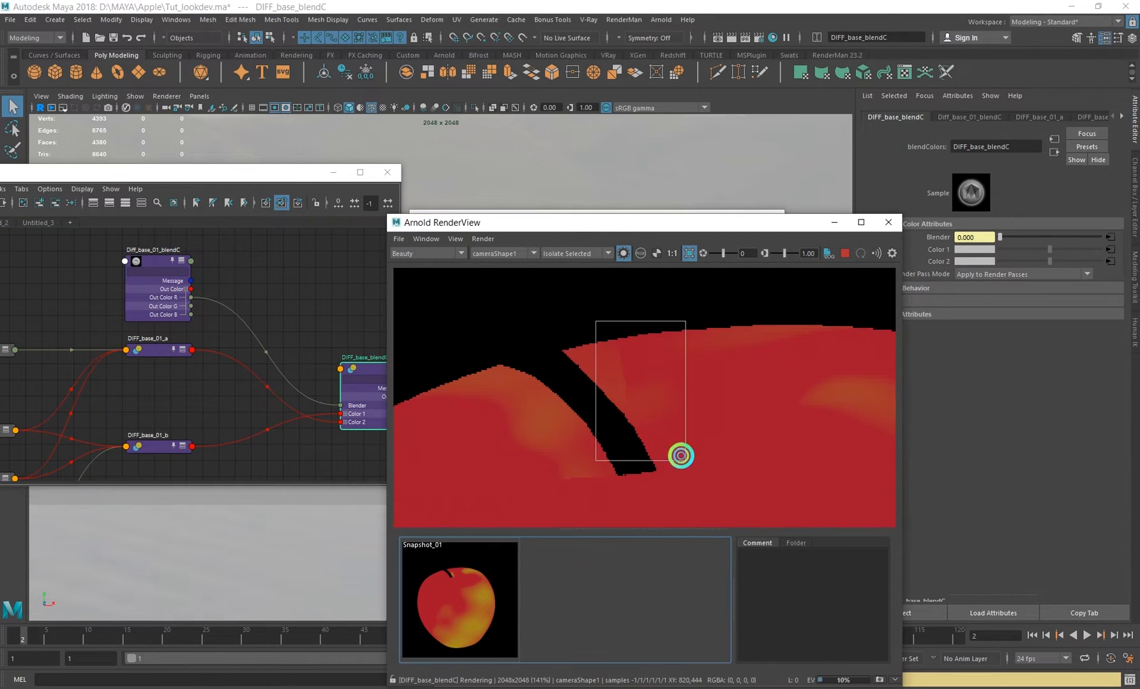
- Create an aiRange node and connect the Out Color of the Diff_base_01_blendC mask to its Input
middle_click_drag(304, 300, 280, 311, "alt")
left_click(279, 307)
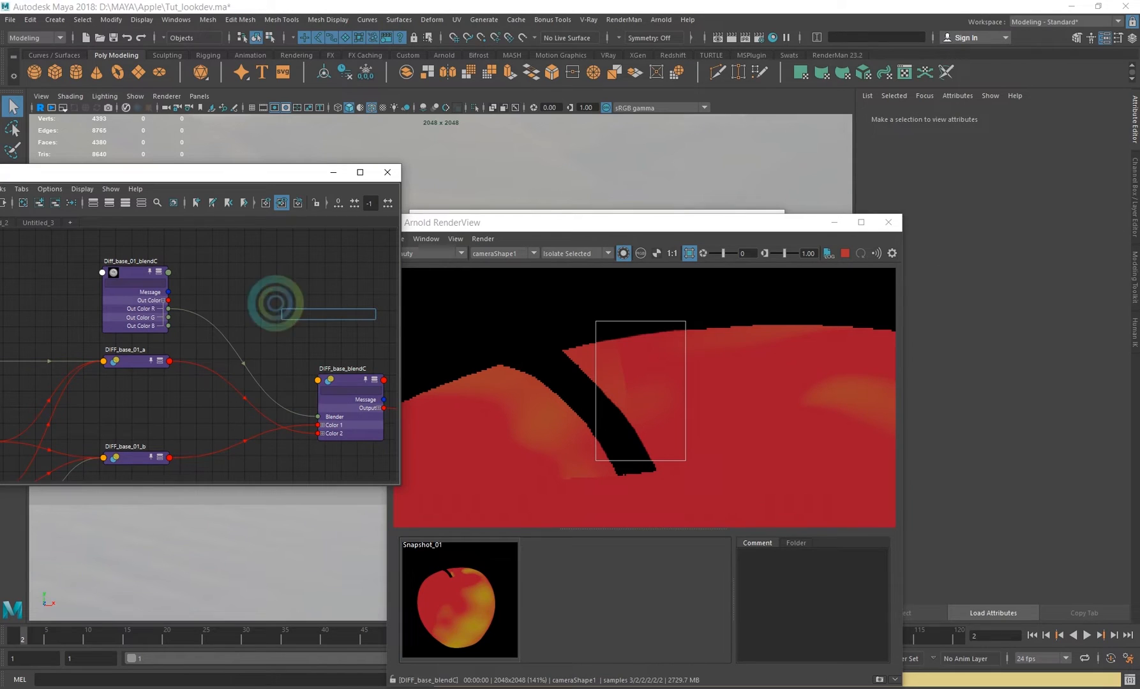
type("airan")
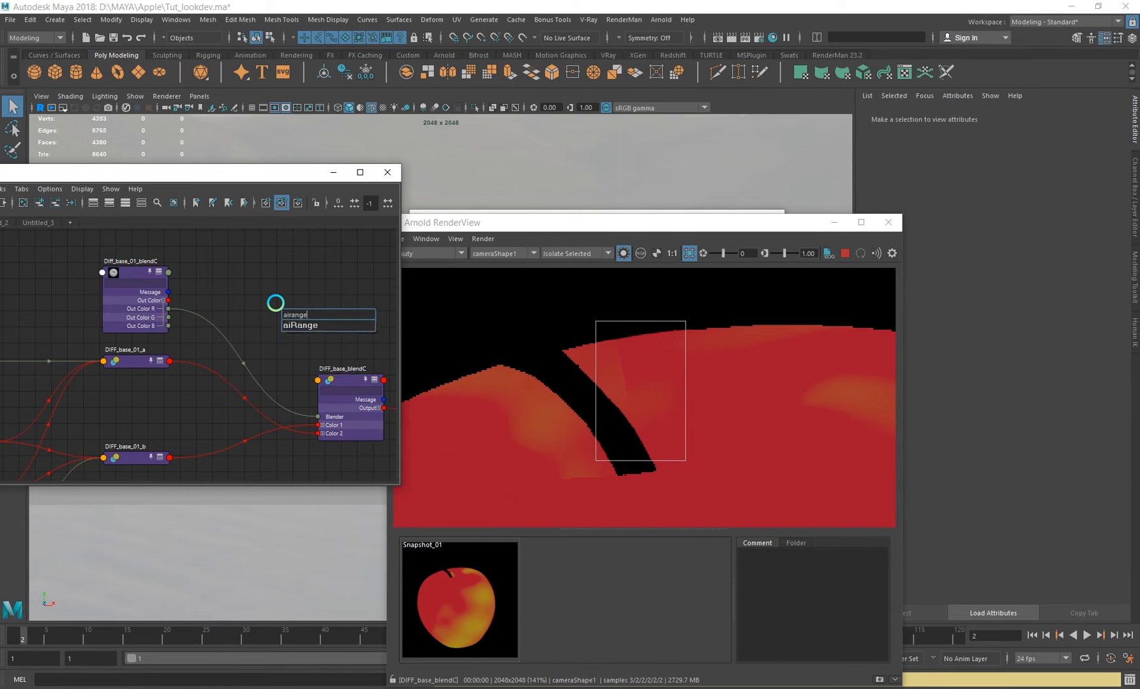
type("ge")
key("Return")
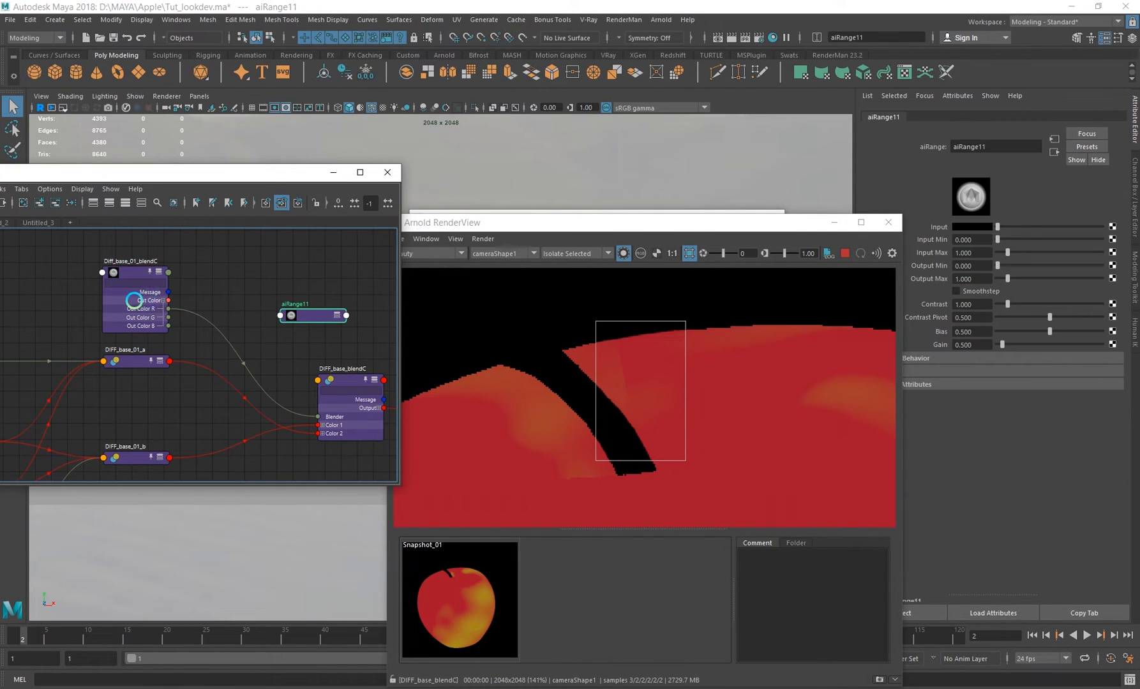
middle_click_drag(936, 225, 936, 224)
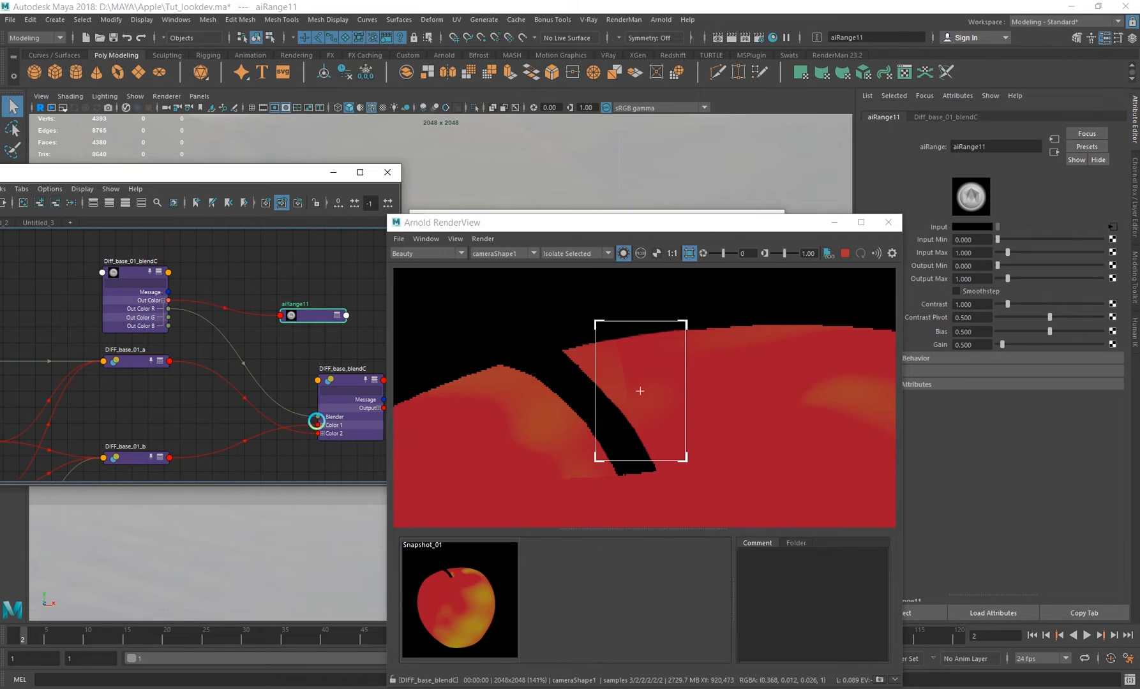
- Move the aiRange node above DIFF_base_blendC and connect its output to that node's Blender input
mouse_move(326, 314)
left_mouse_down()
mouse_move(326, 288)
mouse_move(316, 294)
left_mouse_up()
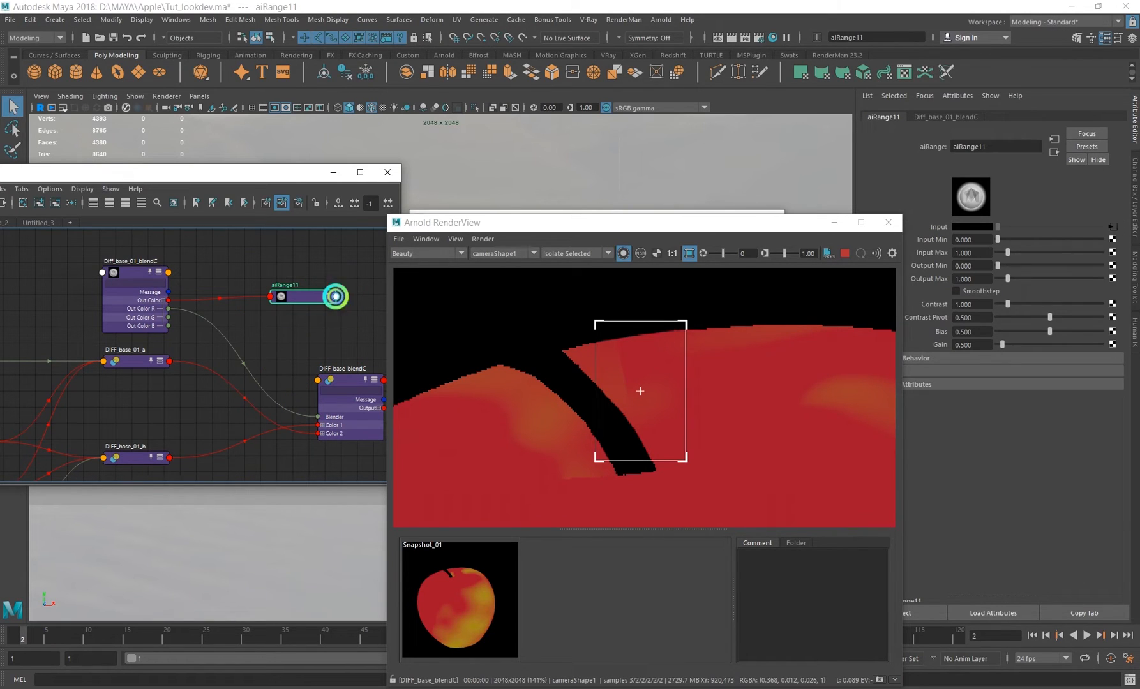
left_click(336, 296)
mouse_move(396, 304)
left_click(488, 316)
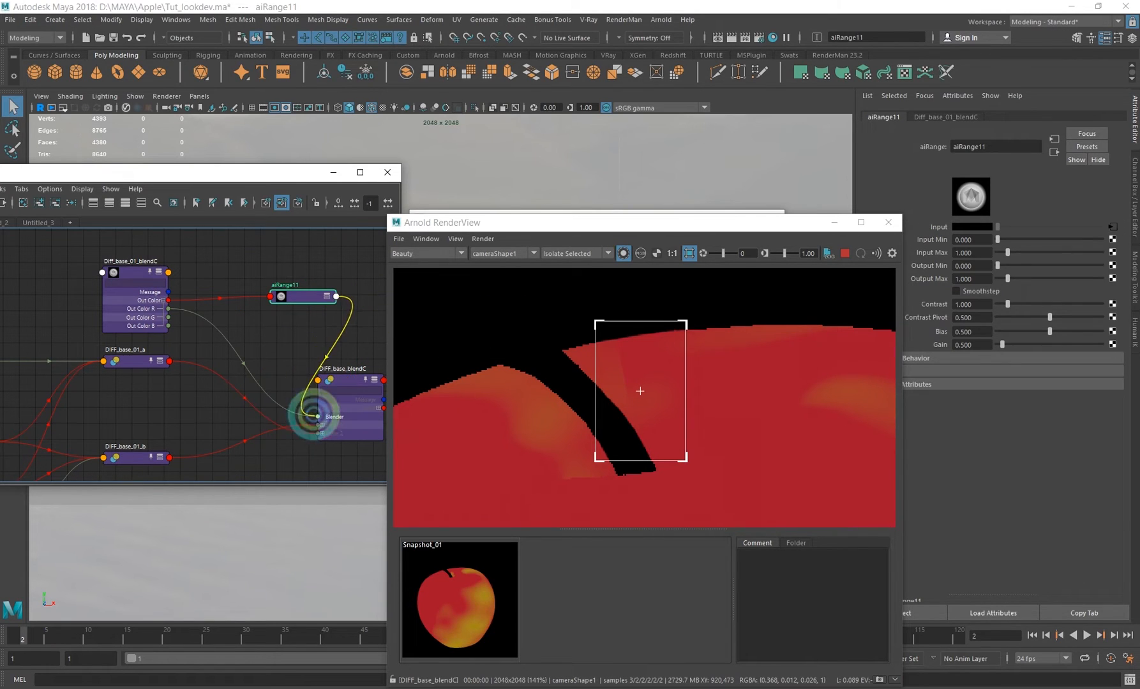
left_click(318, 416)
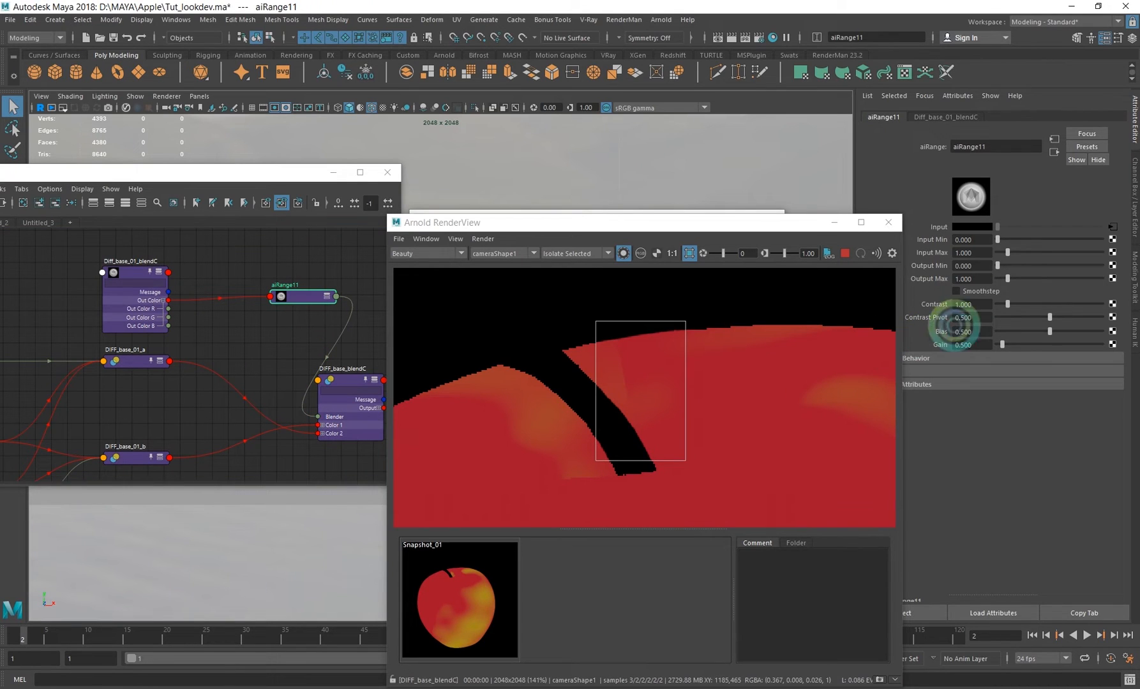
- Enable Smoothstep on the aiRange node and set its Output Max to 1.5
left_click(974, 289)
double_click(978, 279)
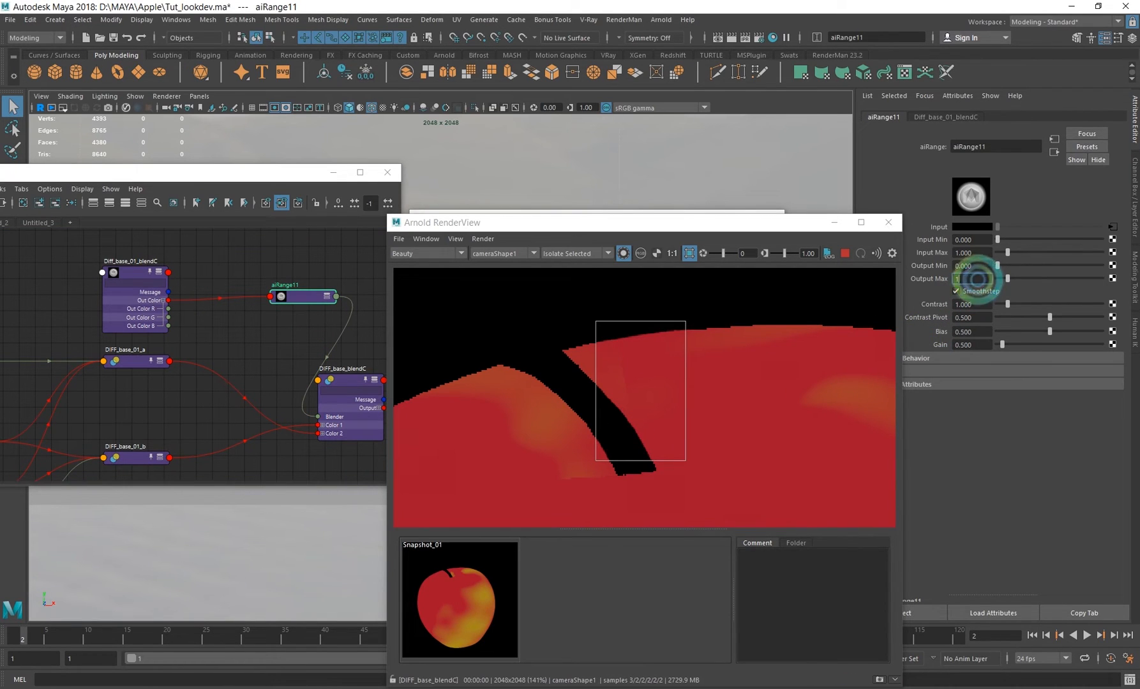
type("1.5")
key("Return")
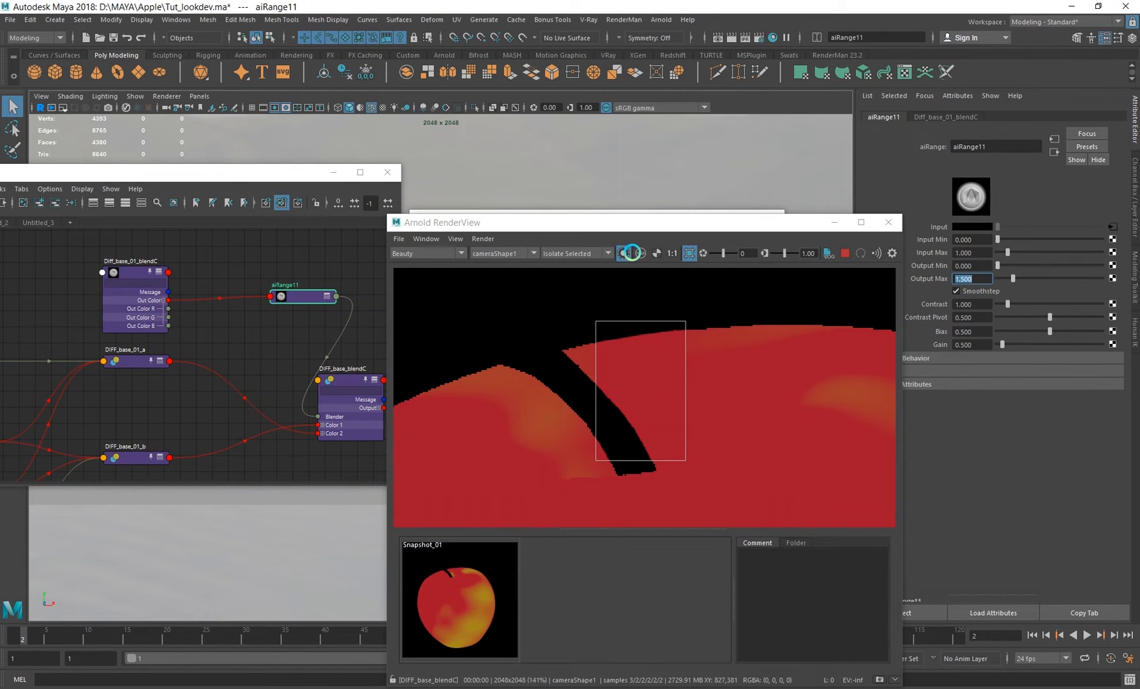
- Compare the stem area with the mask's Out Color R wired directly into Blender, and reconnect the aiRange output to Blender
scroll(616, 367, "up", 2)
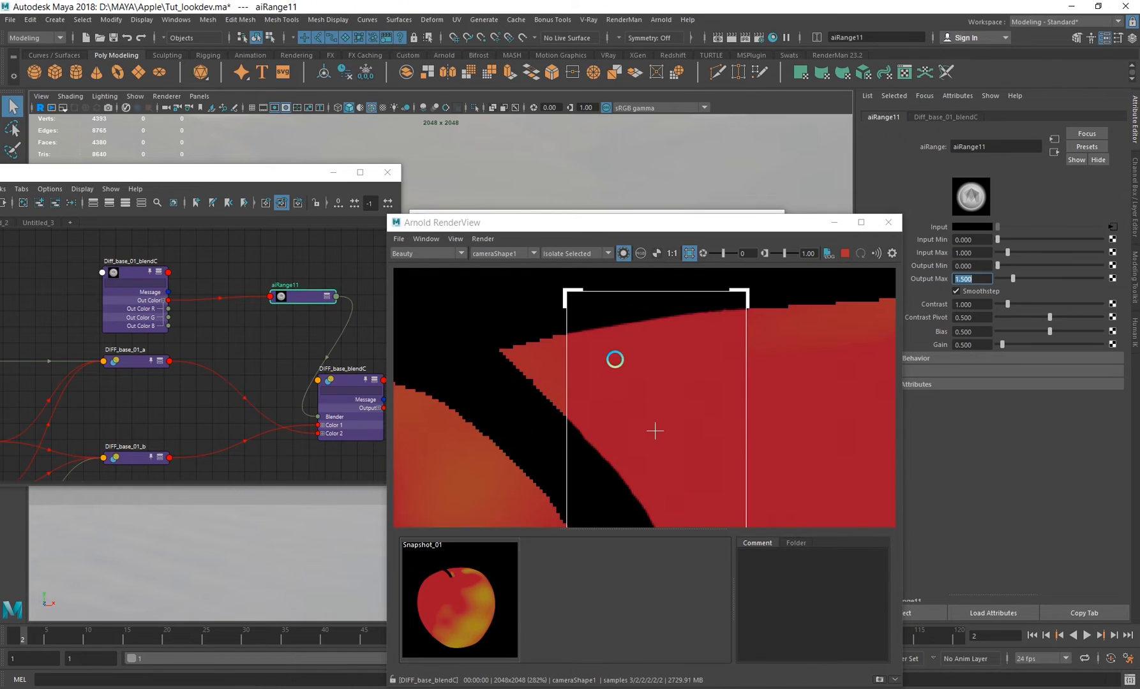
scroll(624, 354, "down", 2)
middle_click_drag(624, 354, 588, 357)
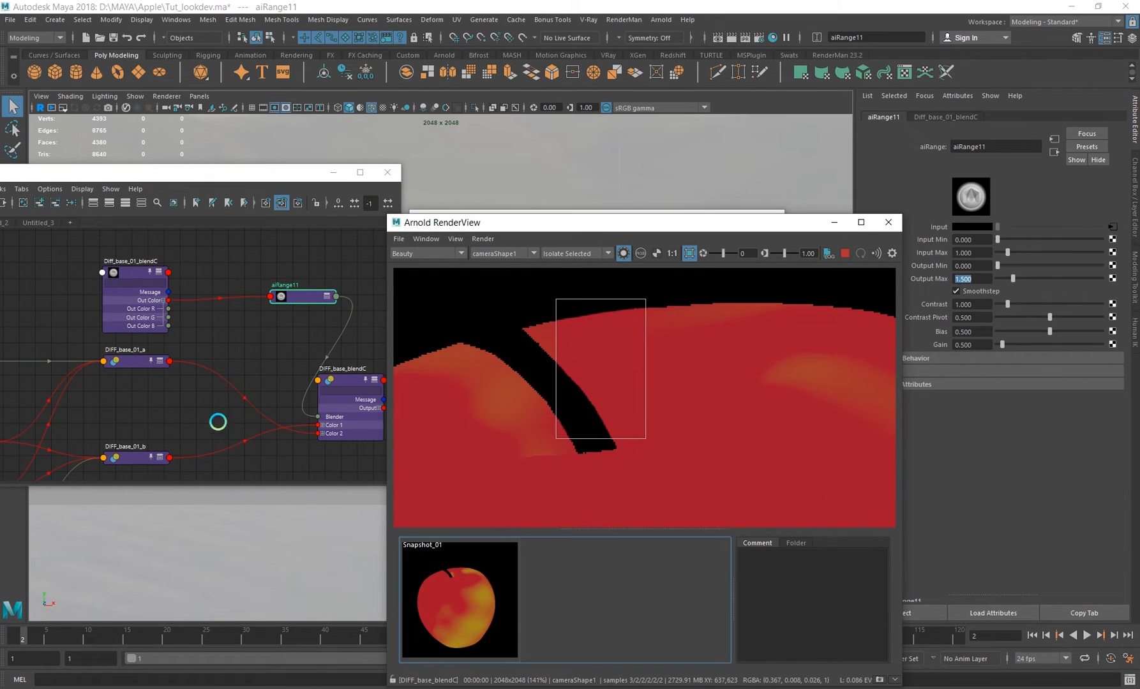
left_click_drag(165, 307, 317, 416)
scroll(600, 369, "up", 1)
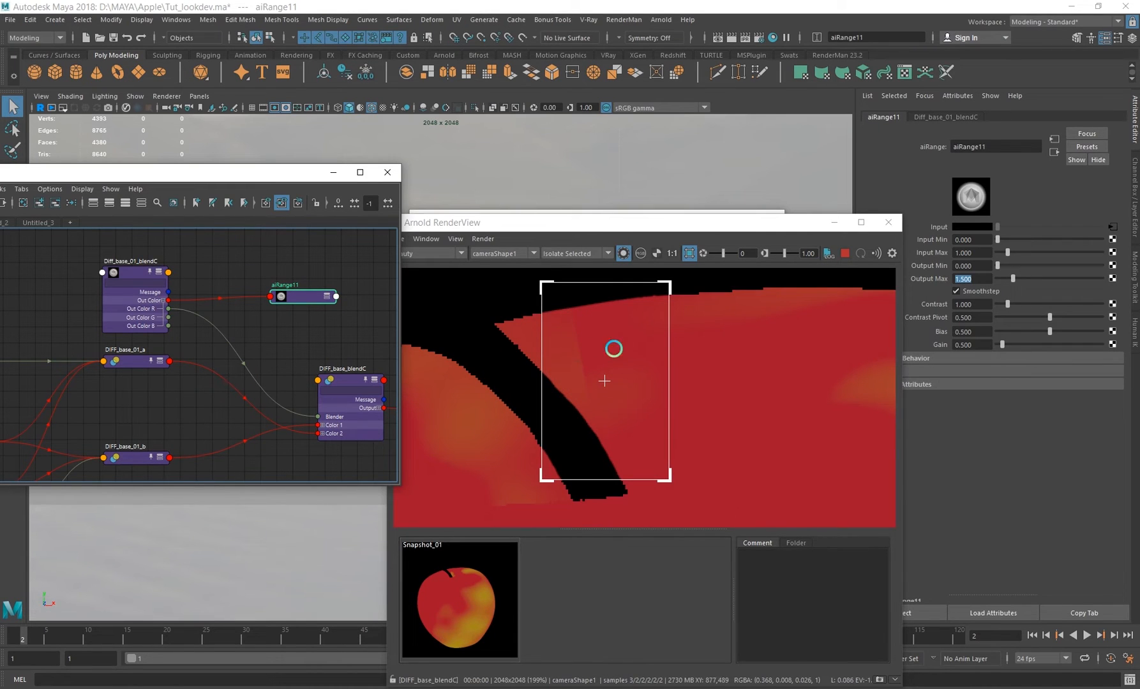
left_click(336, 299)
left_click(316, 410)
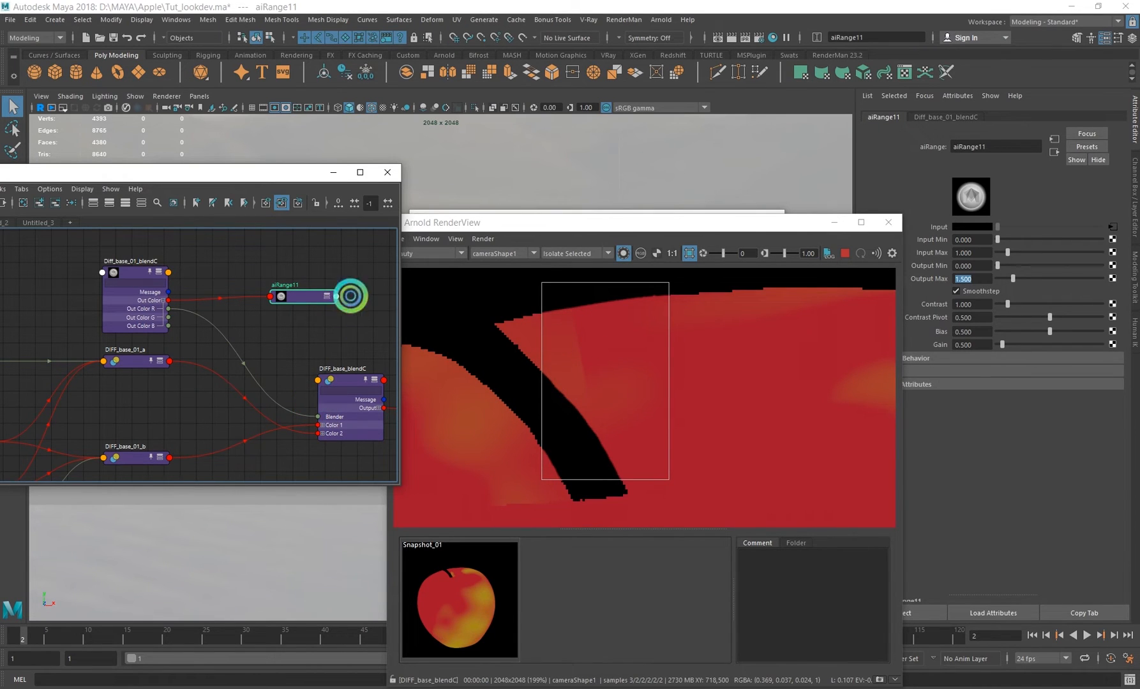
left_click(336, 297)
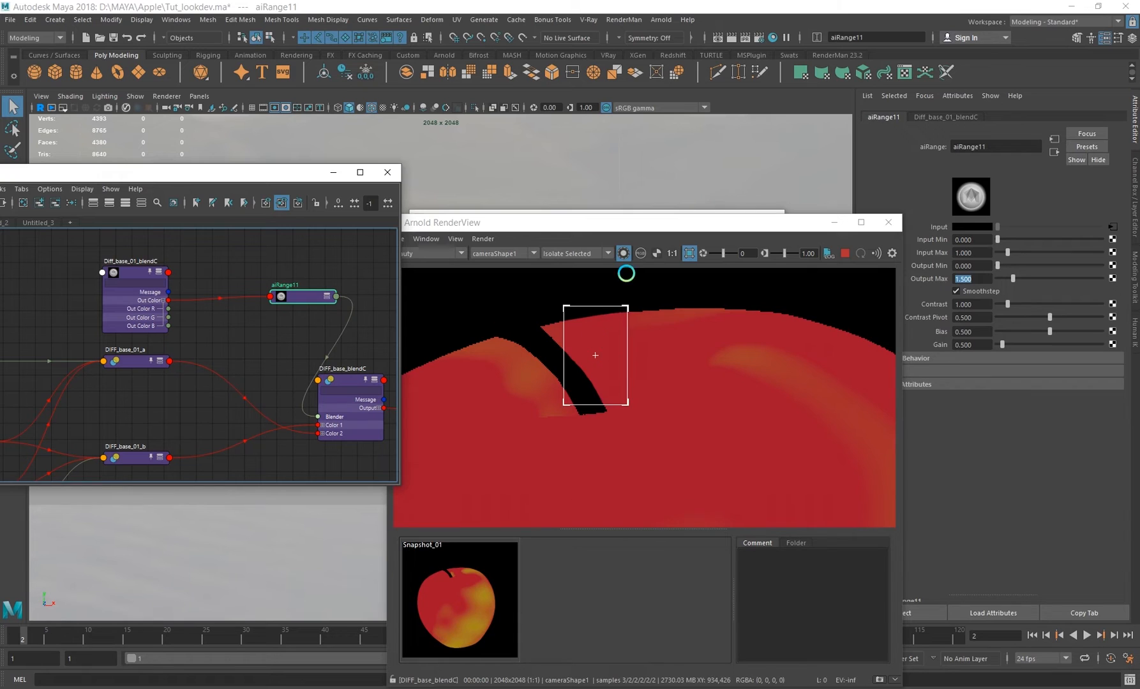
- Stop the render and examine the whole apple, its stem area, and the base color node network
scroll(492, 387, "down", 5)
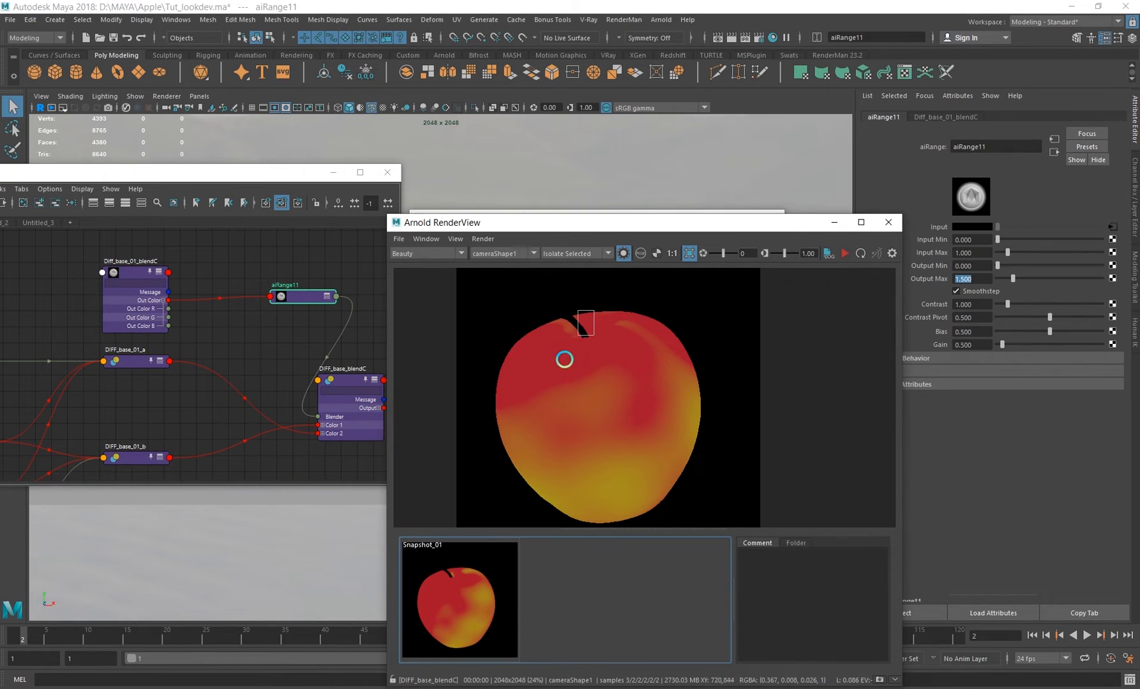
scroll(606, 351, "up", 3)
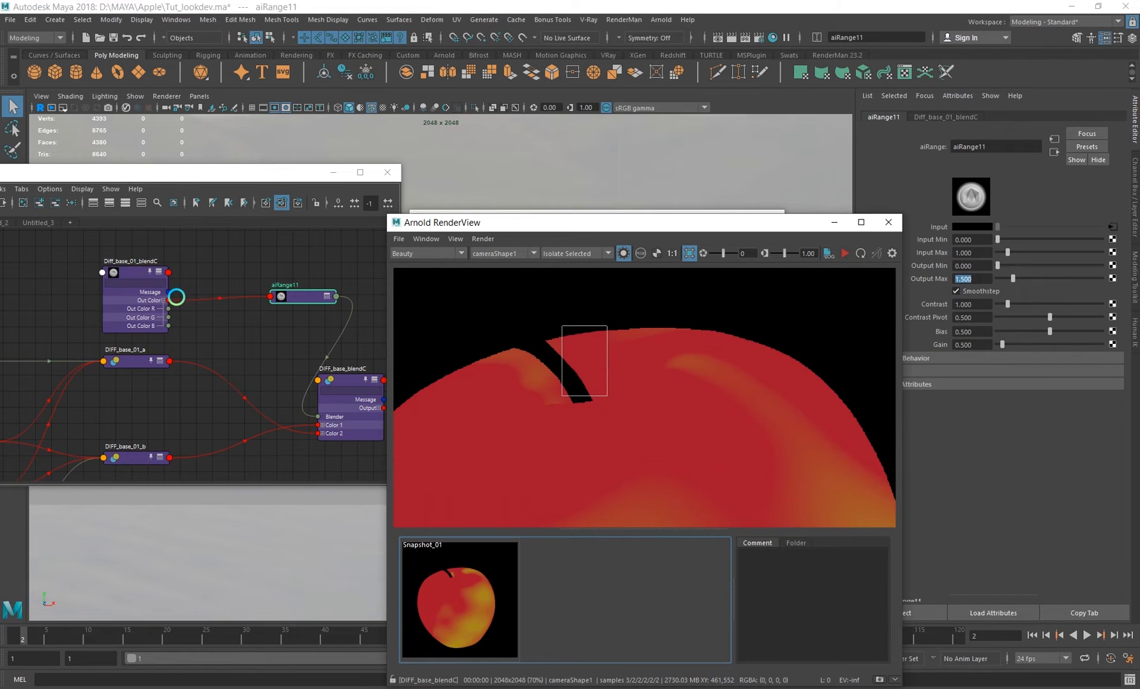
middle_click_drag(260, 329, 292, 286, "alt")
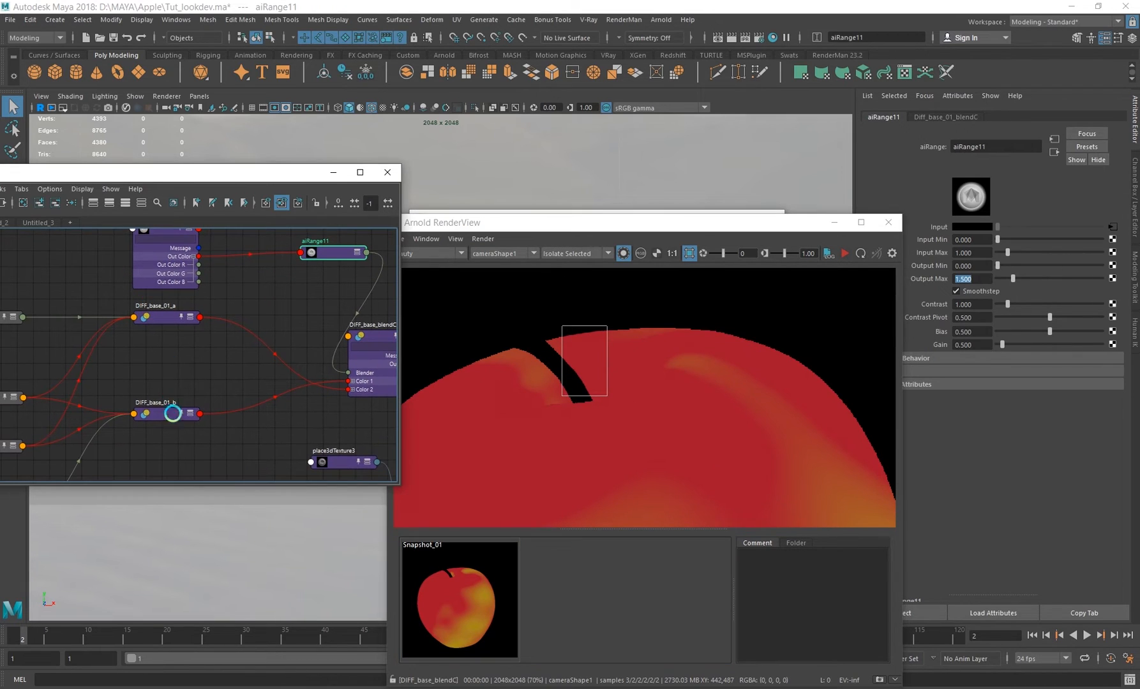
right_click_drag(270, 315, 167, 315, "alt")
middle_click_drag(235, 324, 209, 349, "alt")
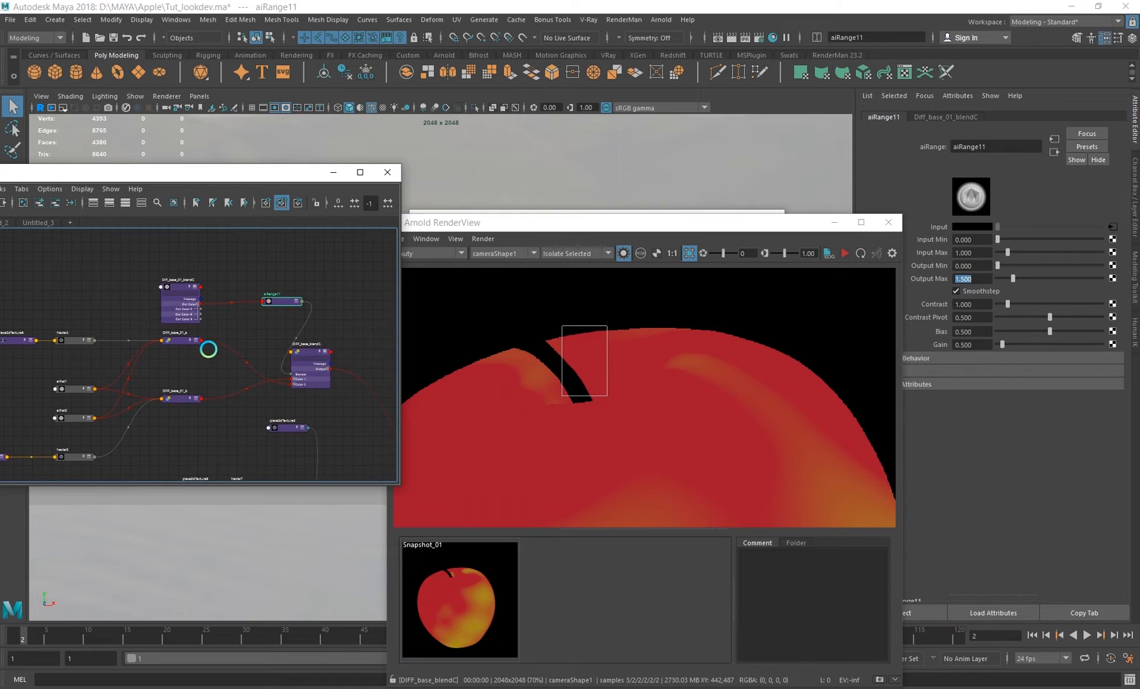
- Select and shift the Diff_base_01_blendC user data node, and fit the whole apple in the raised render window
left_click(175, 296)
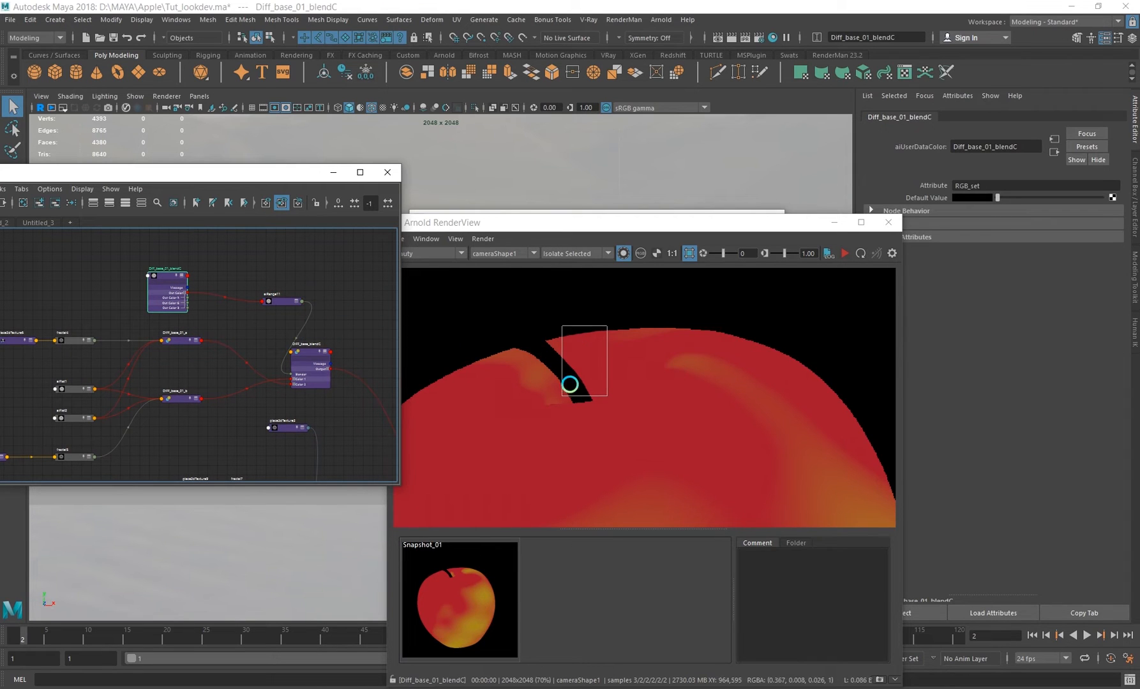
left_click_drag(640, 227, 669, 129)
scroll(659, 317, "down", 5)
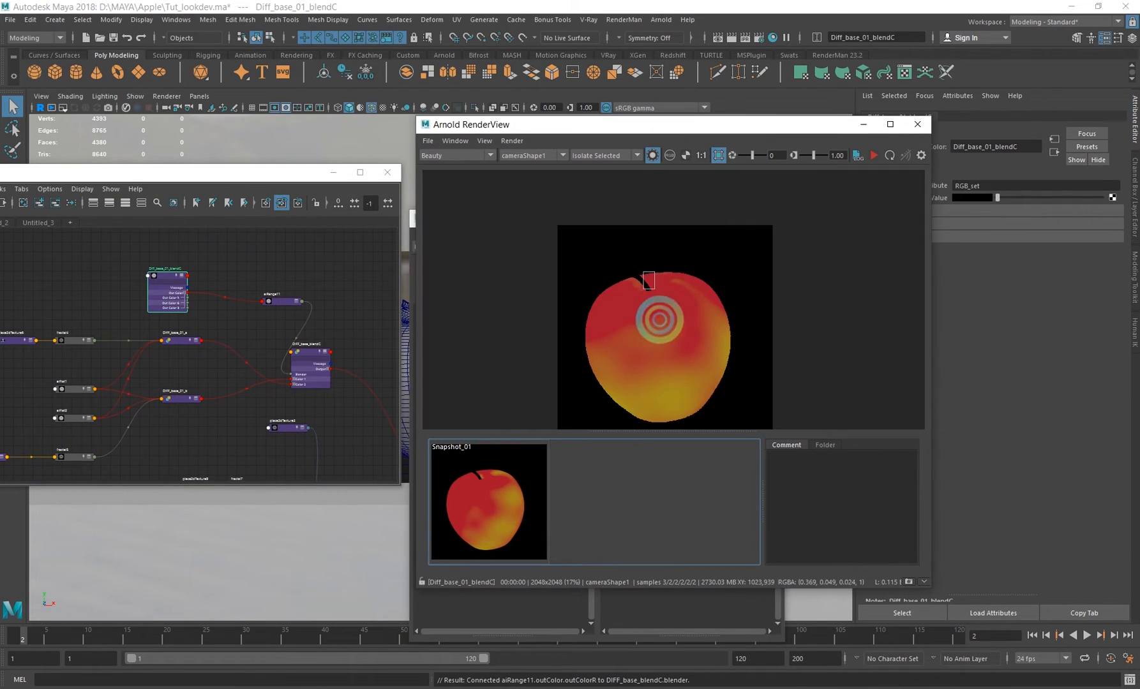
middle_click_drag(657, 320, 615, 272)
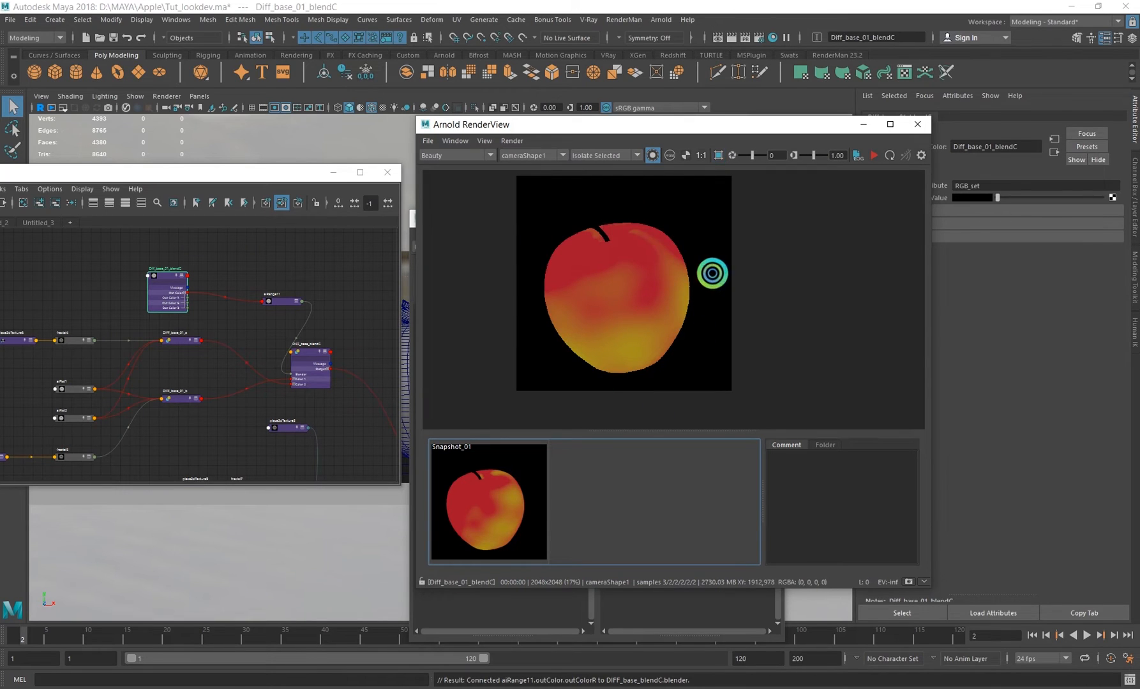
- Select the aiLayerRgba1 node, start its isolated render and enable its Layer 2
middle_click_drag(275, 394, 158, 308, "alt")
left_click(267, 383)
left_click(858, 156)
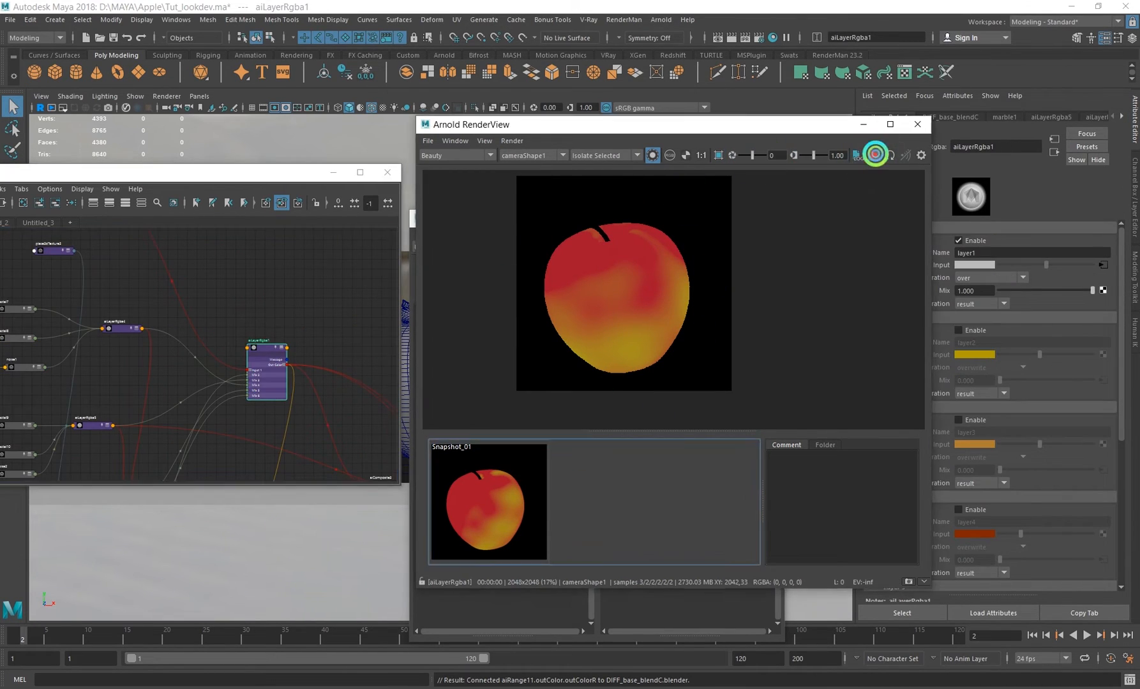
left_click_drag(779, 124, 713, 128)
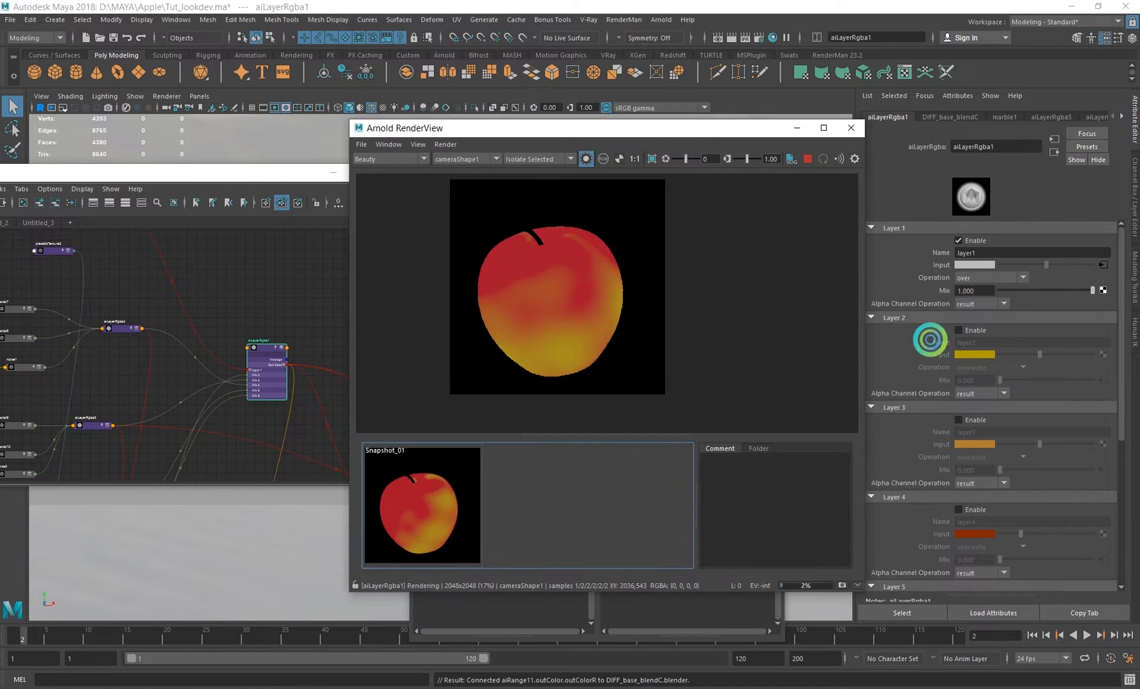
left_click(974, 330)
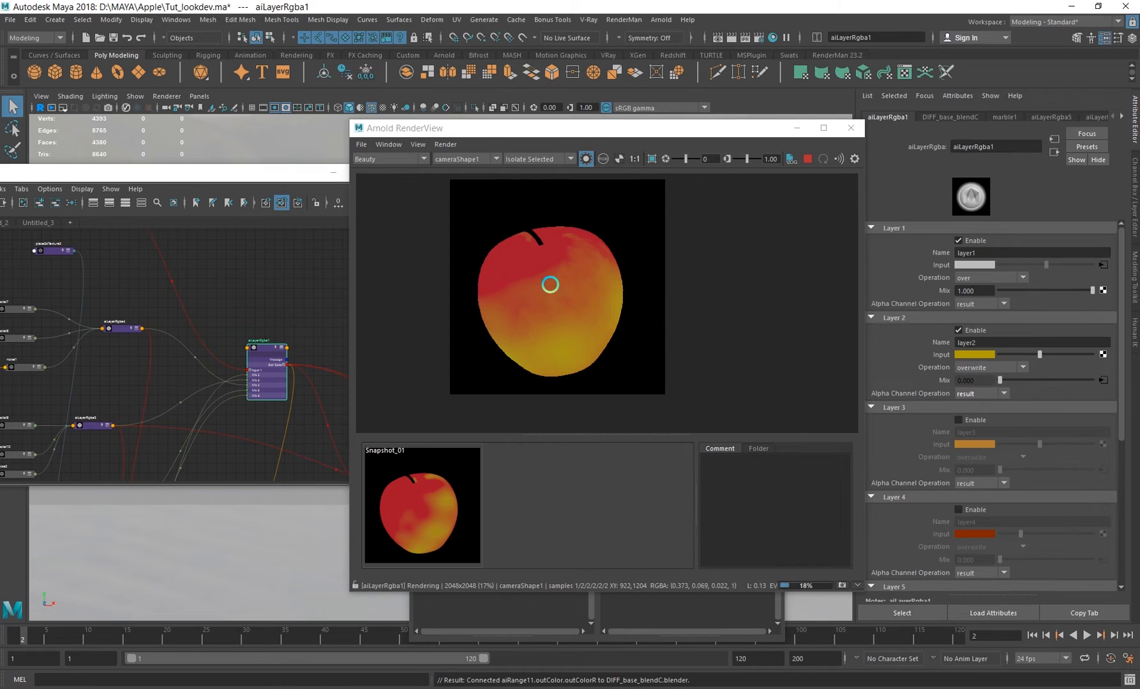
- Render the marble1 texture in isolation and move its node up beside aiLayerRgba1, close to the Mix 2 connection
scroll(582, 294, "up", 1)
middle_click_drag(192, 388, 285, 371, "alt")
scroll(270, 382, "up", 3)
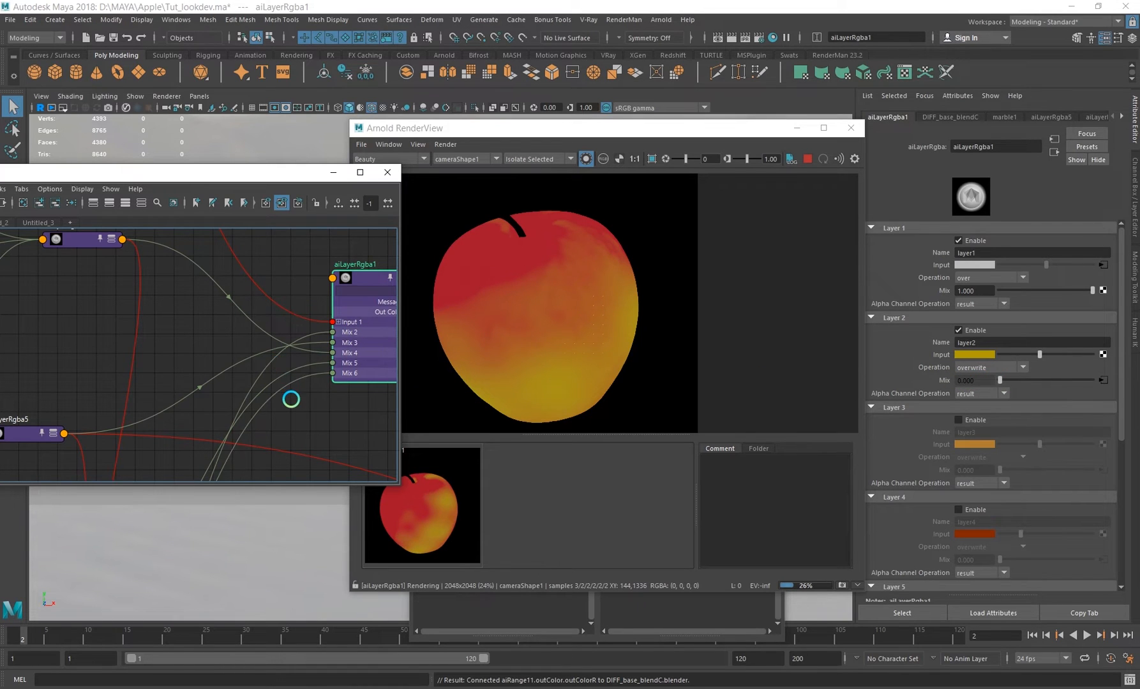
scroll(310, 308, "down", 5)
left_click_drag(191, 406, 203, 295)
middle_click_drag(319, 301, 309, 408)
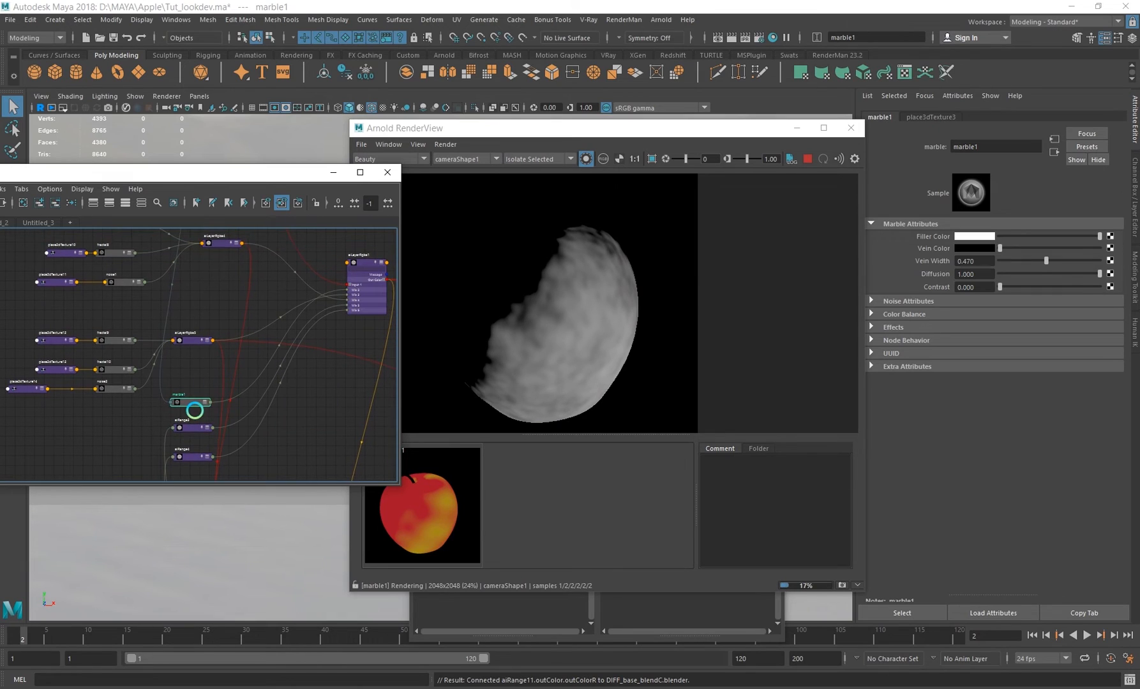
left_click_drag(199, 400, 231, 291)
middle_click_drag(262, 280, 255, 338, "alt")
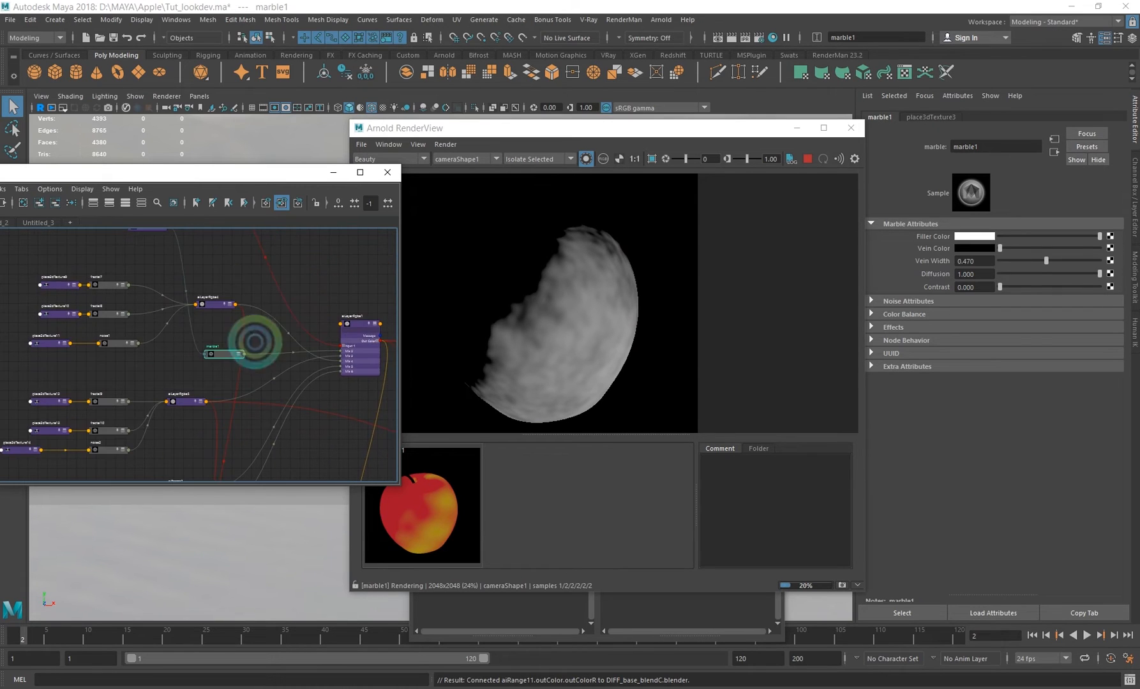
right_click_drag(255, 339, 364, 400, "alt")
middle_click_drag(265, 370, 206, 383, "alt")
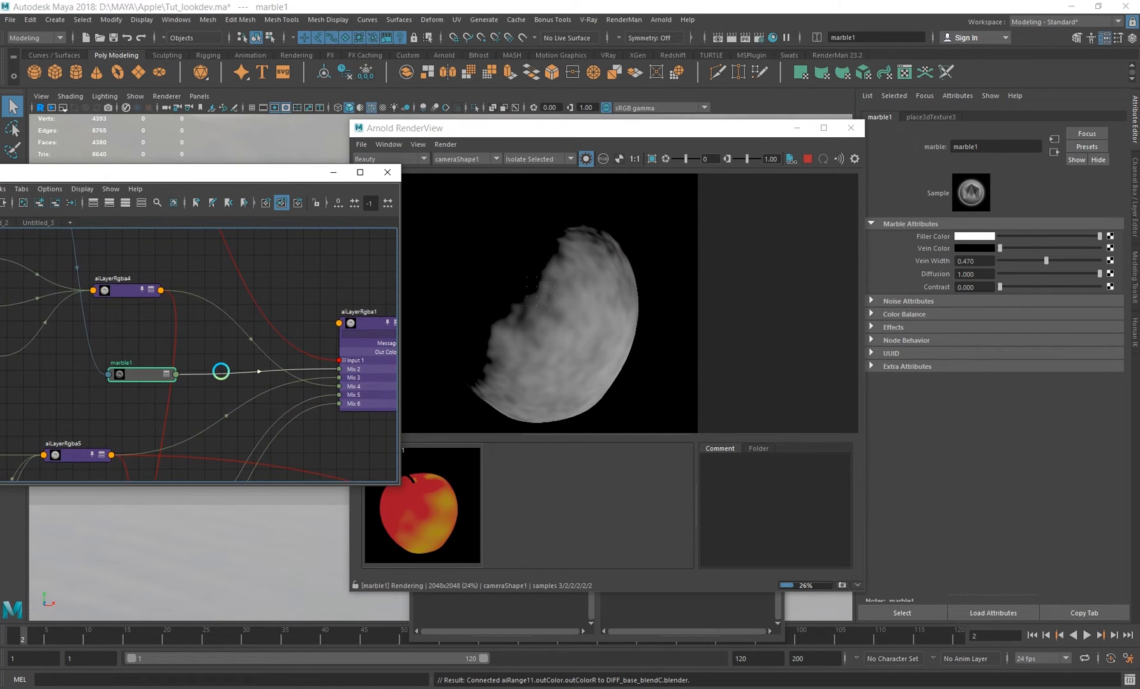
middle_click_drag(278, 315, 254, 332, "alt")
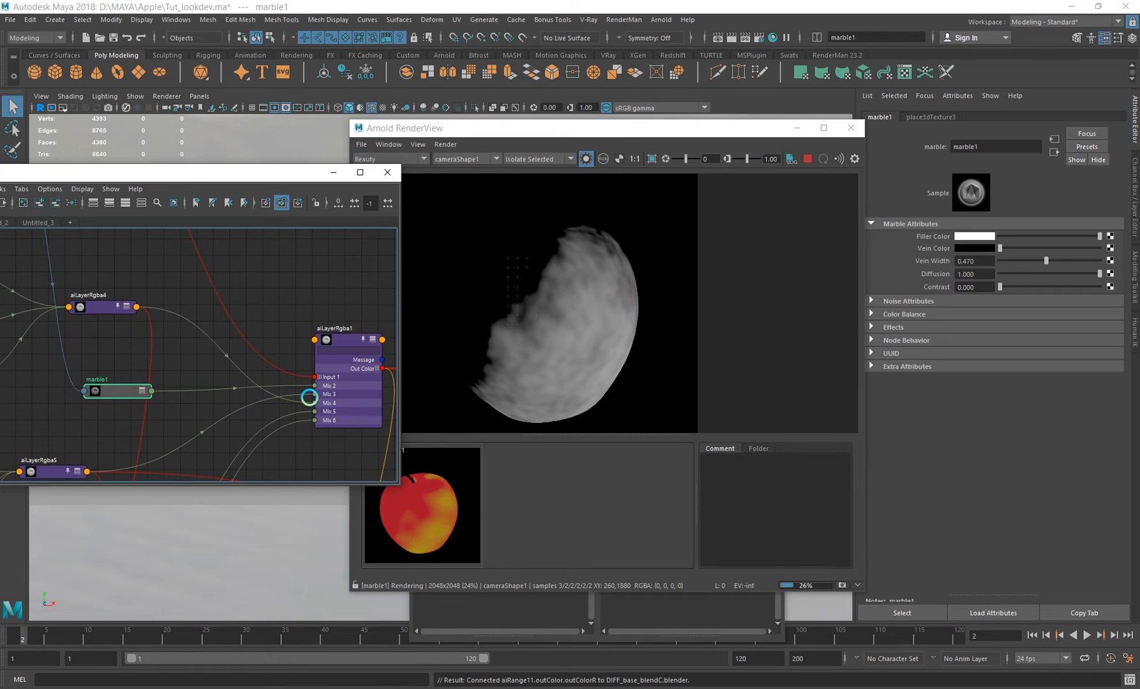
- Select aiLayerRgba1 again and toggle its Layer 2 off and on to compare the effect on the apple
left_click(357, 399)
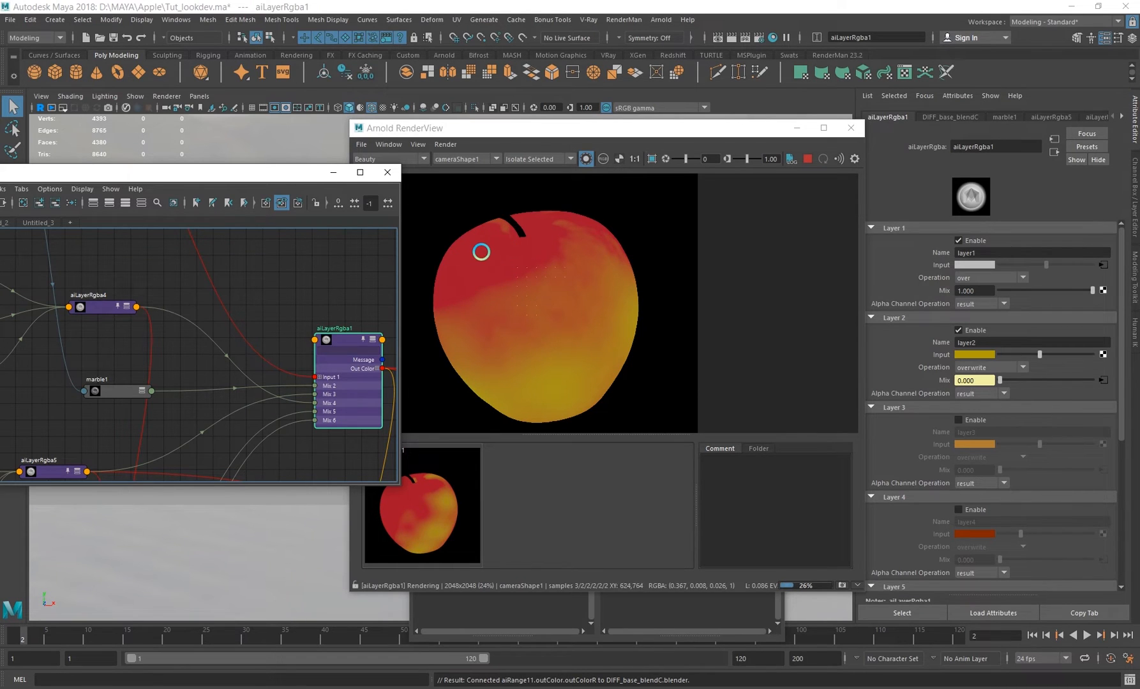
scroll(481, 251, "up", 2)
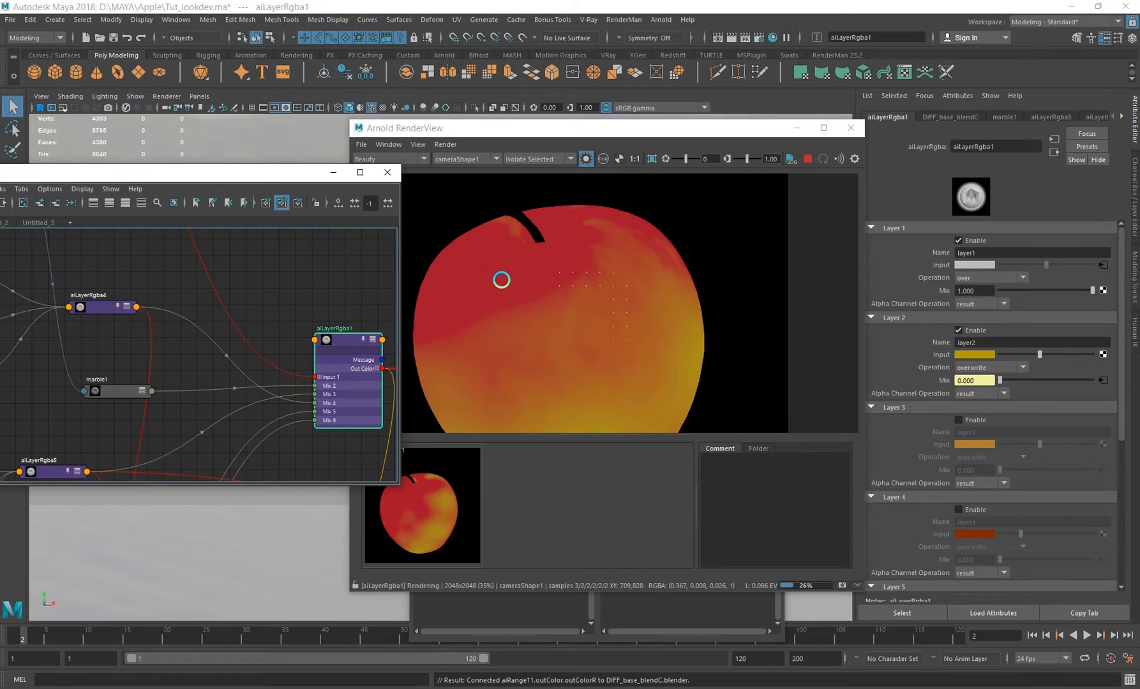
scroll(569, 293, "down", 2)
middle_click_drag(576, 332, 581, 295)
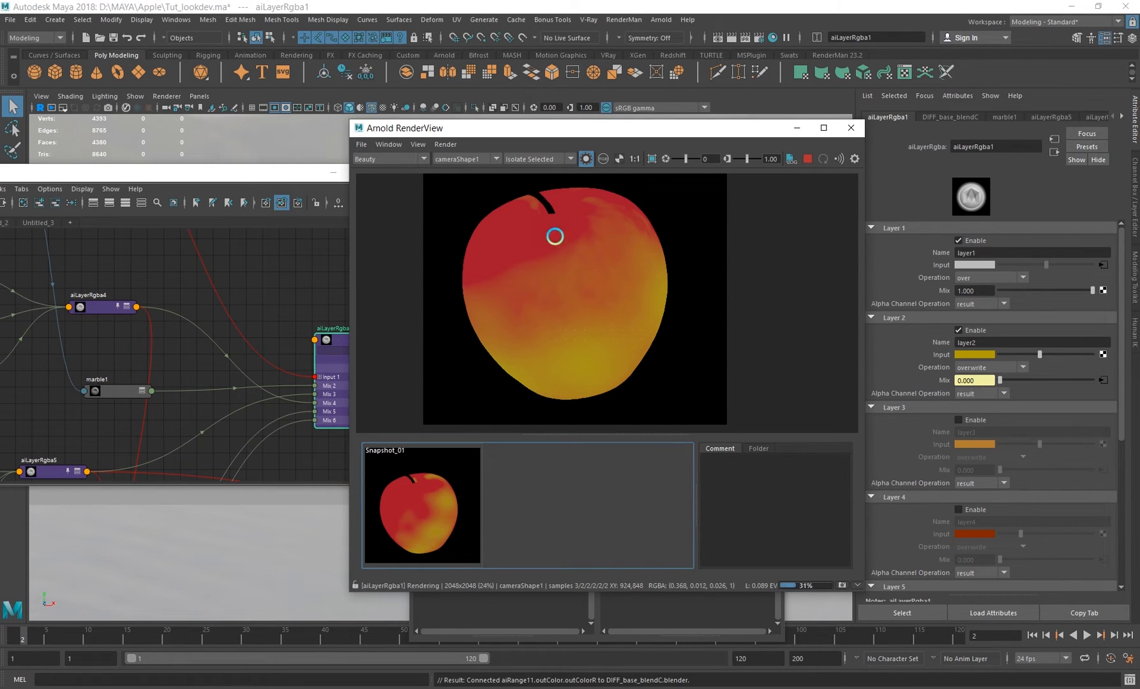
middle_click_drag(305, 298, 279, 311)
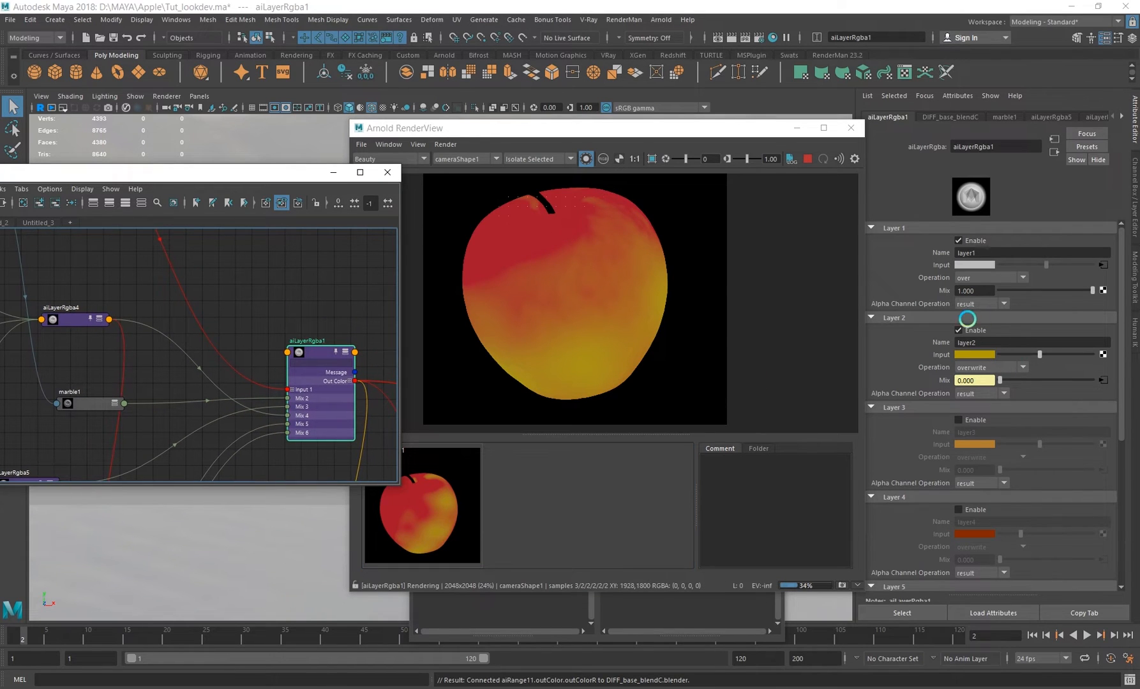
left_click(958, 330)
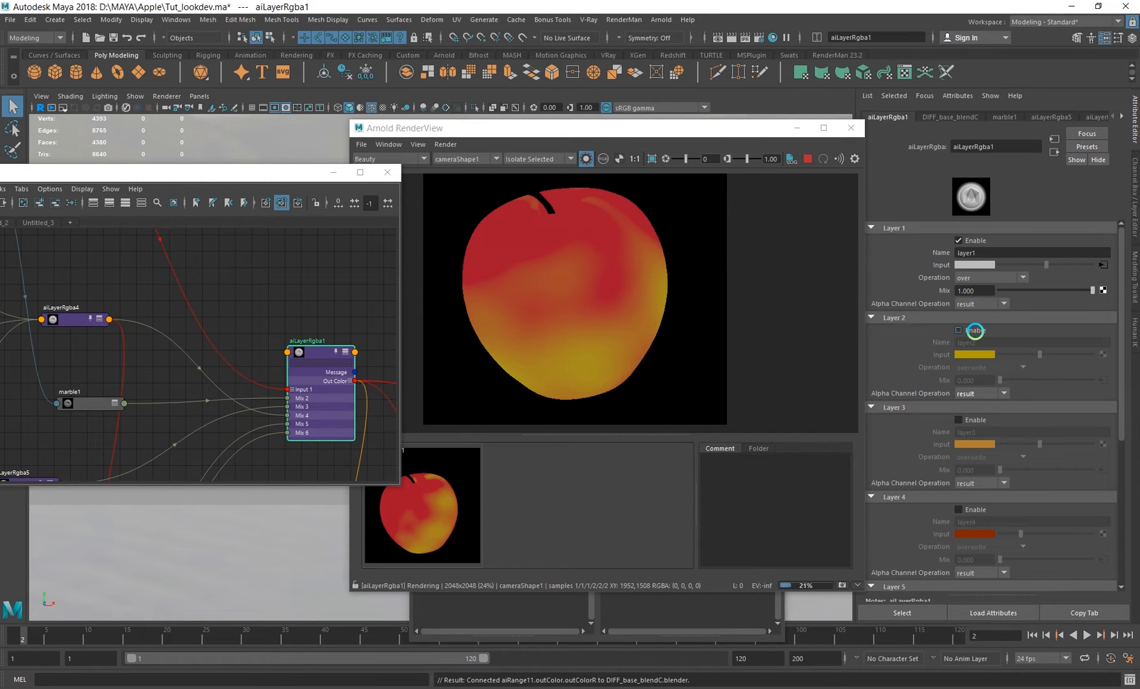
left_click(975, 330)
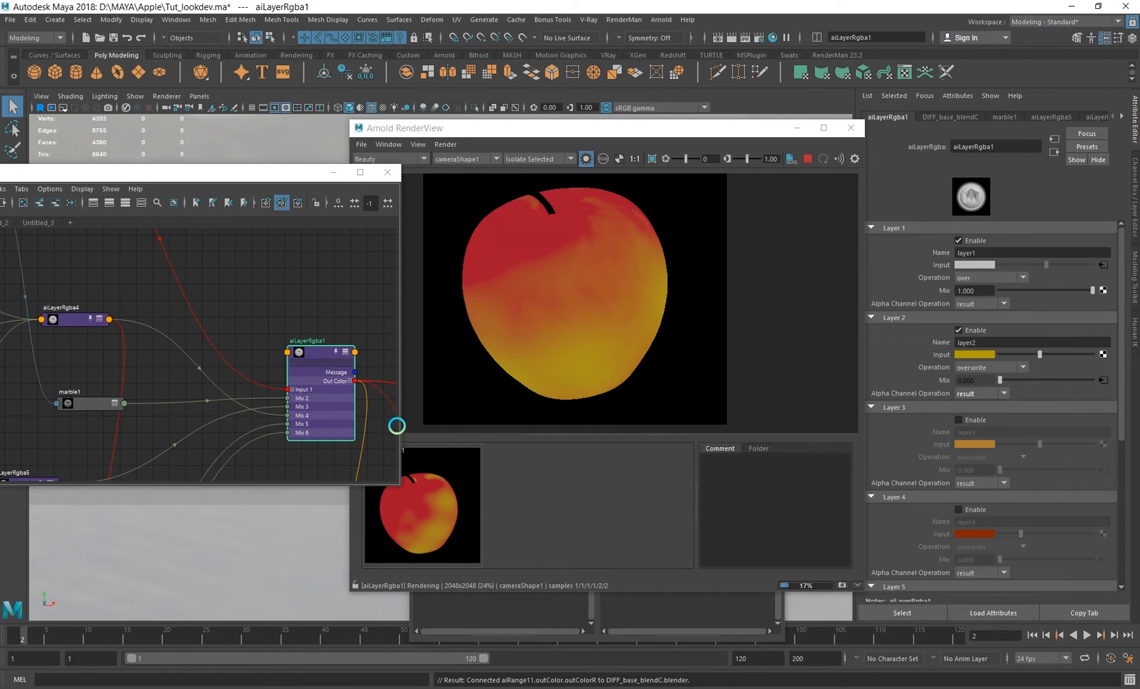
- Enable Layer 3 of aiLayerRgba1 and inspect the rendered streaks around the apple's stem
middle_click_drag(307, 340, 310, 304, "alt")
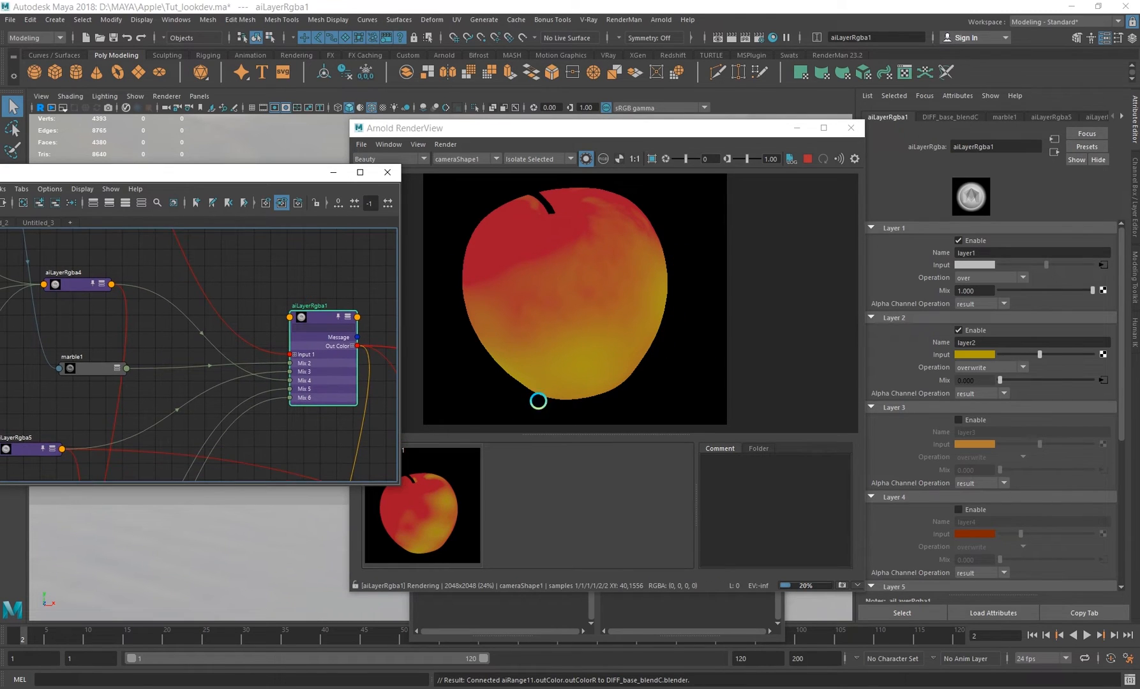
left_click(959, 421)
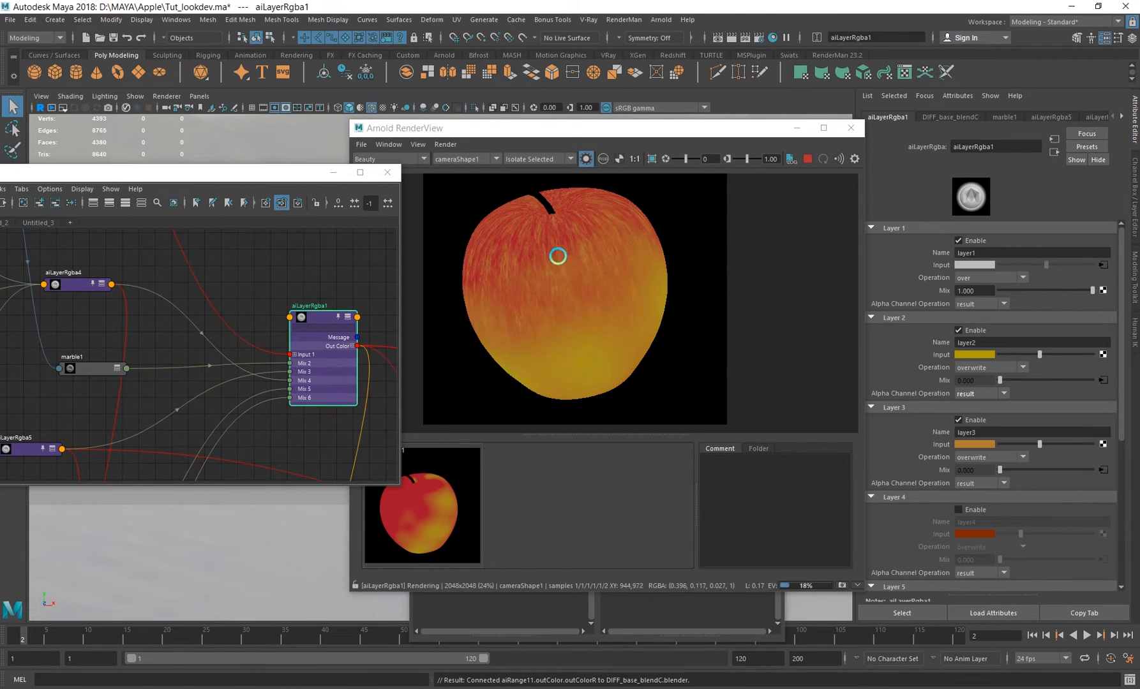
scroll(568, 231, "up", 2)
middle_click_drag(514, 232, 493, 237)
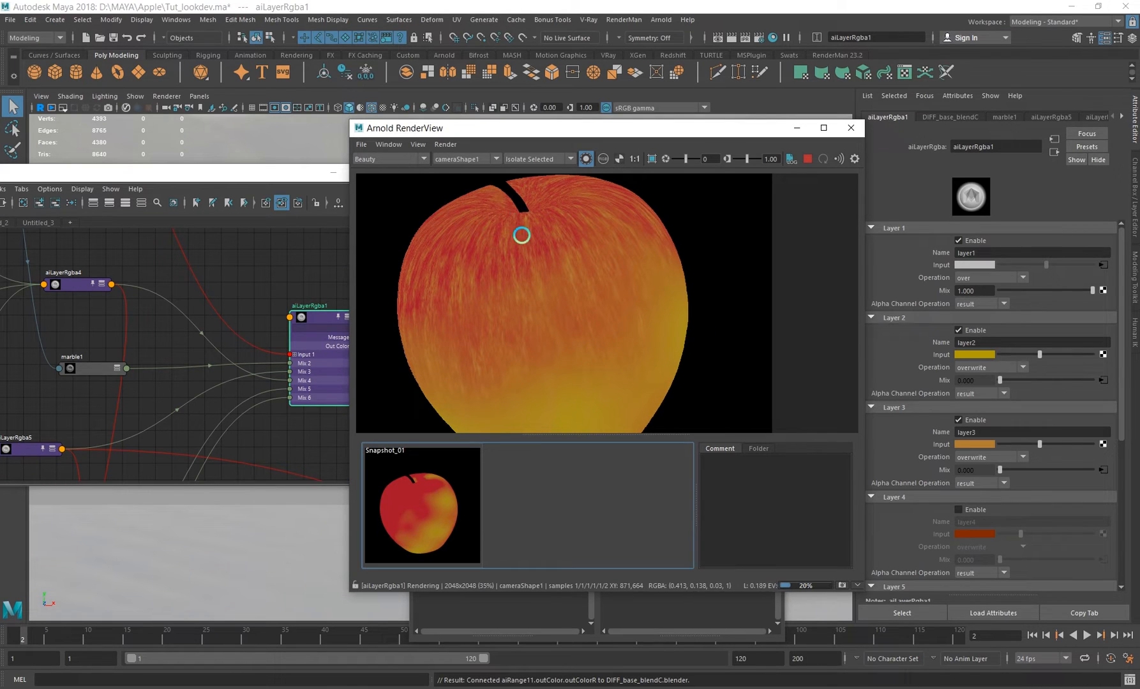
scroll(531, 244, "up", 2)
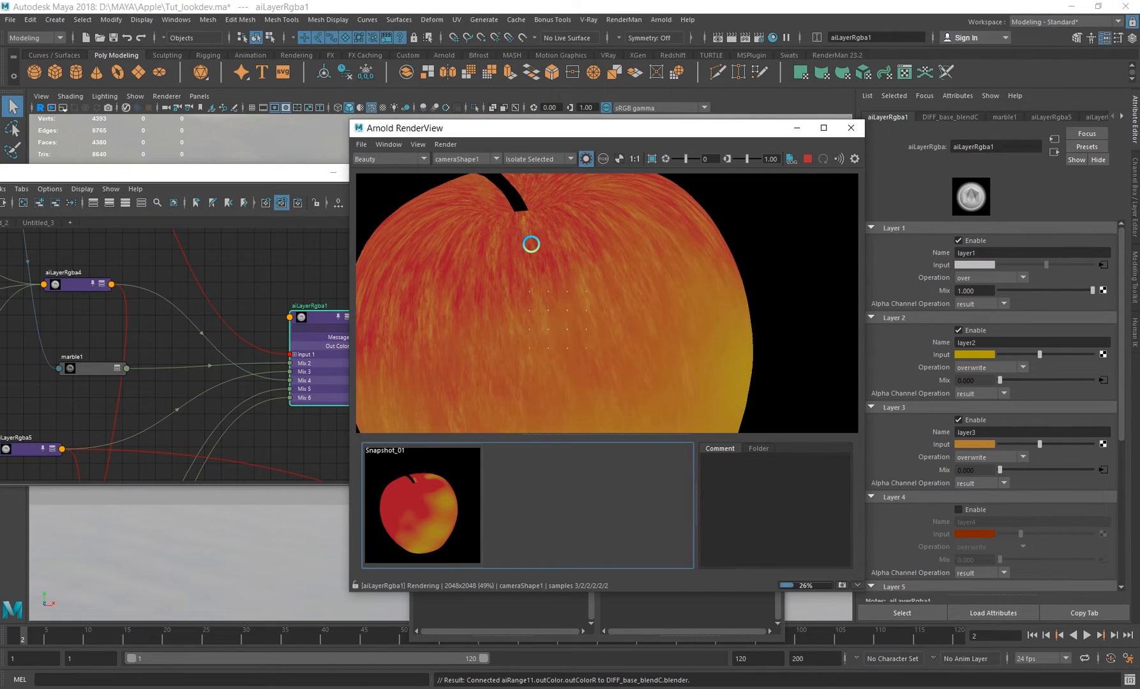
middle_click_drag(531, 244, 545, 264)
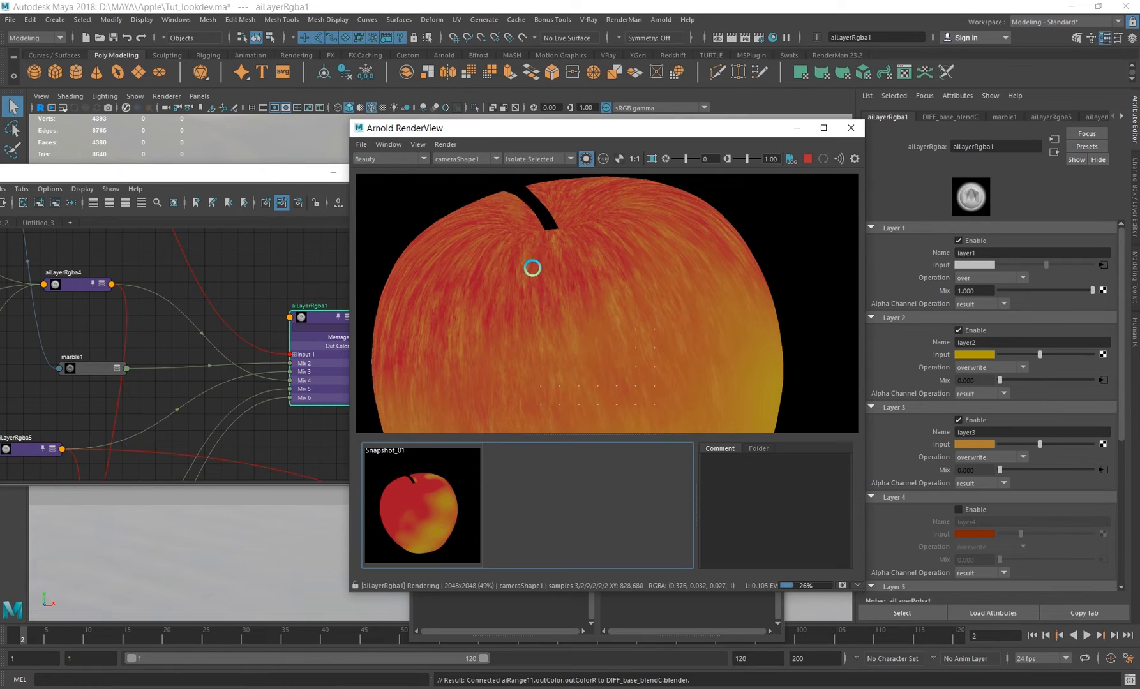
middle_click_drag(240, 353, 229, 302)
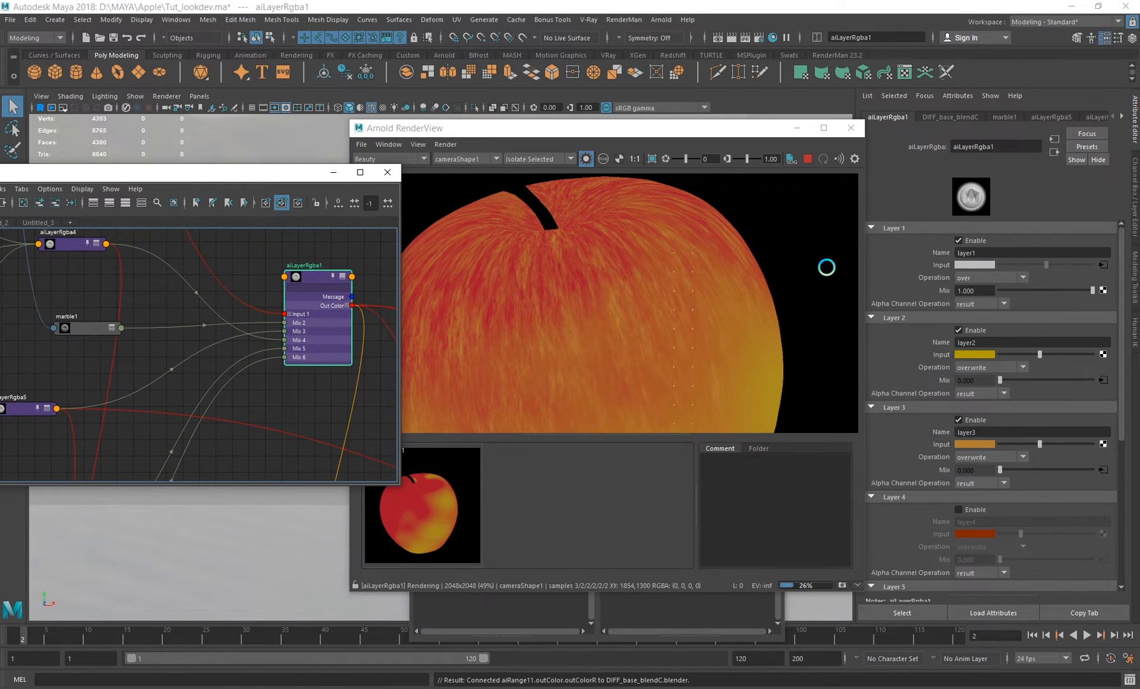
- Review the blending operations offered for Layer 2 of aiLayerRgba1, keeping overwrite
left_click_drag(717, 125, 701, 110)
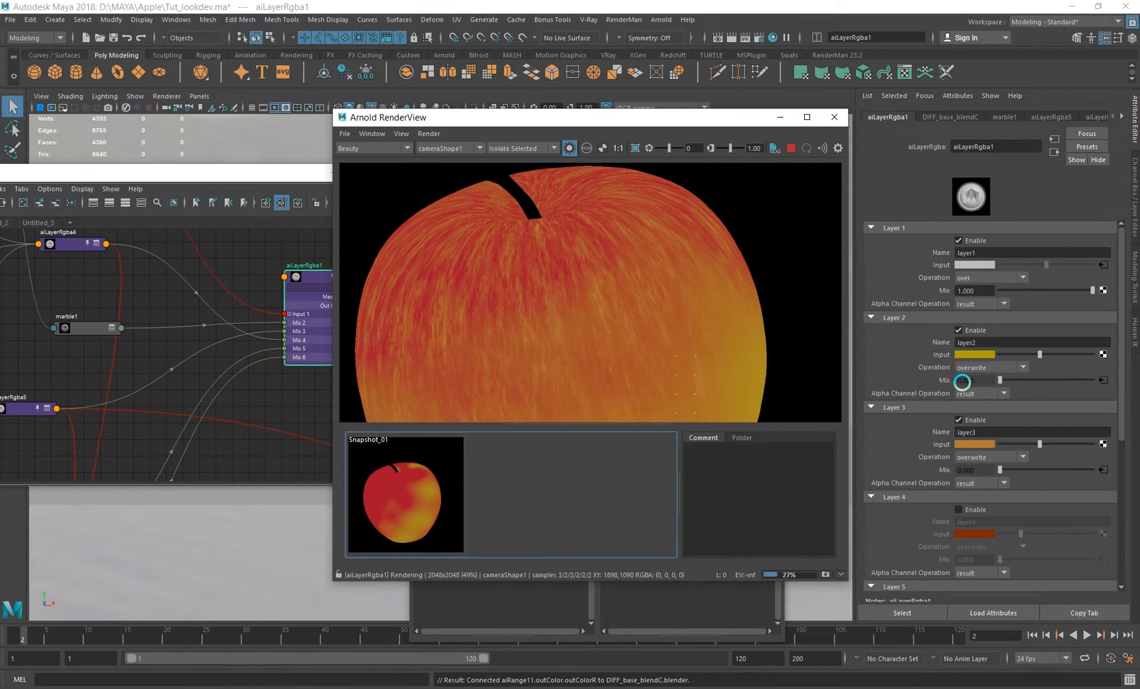
left_click(976, 368)
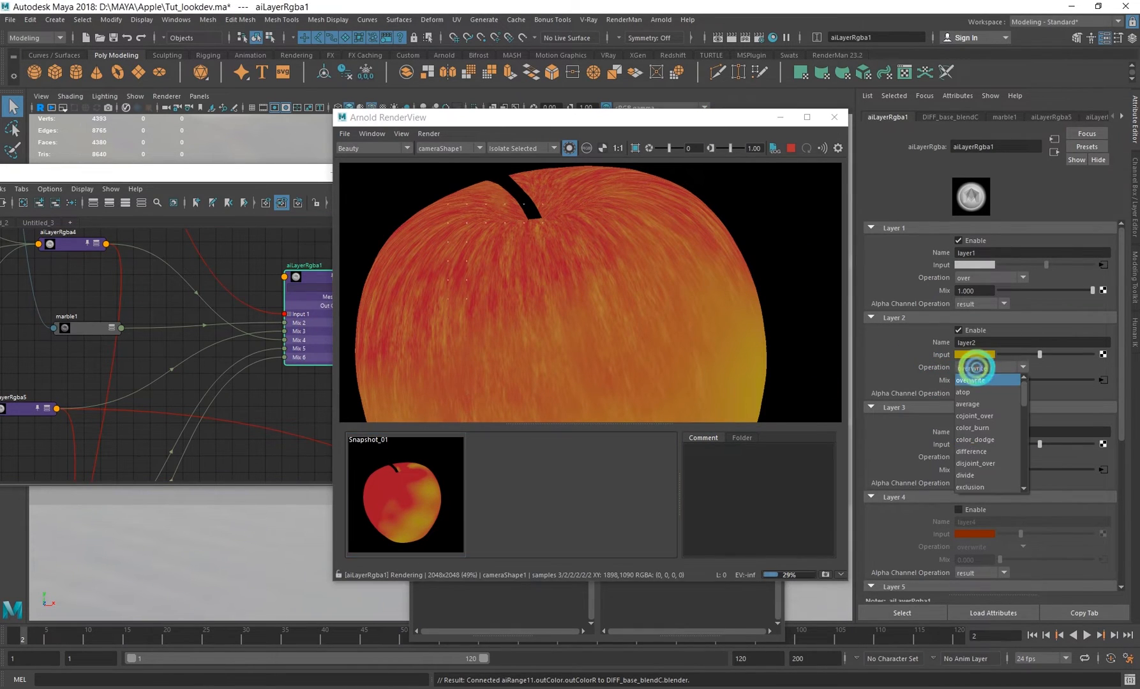
left_click(962, 364)
left_click(986, 365)
left_click(993, 365)
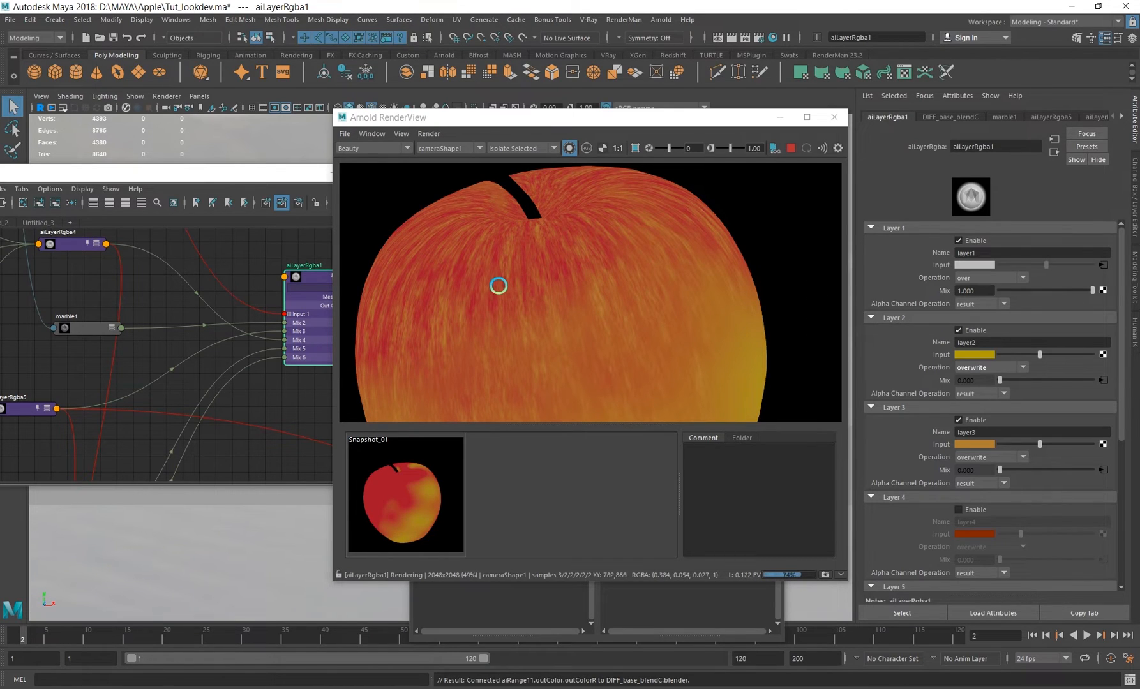
- Render the aiLayerRgba5 mask in isolation and move its node slightly lower in the graph
middle_click_drag(233, 377, 277, 344, "alt")
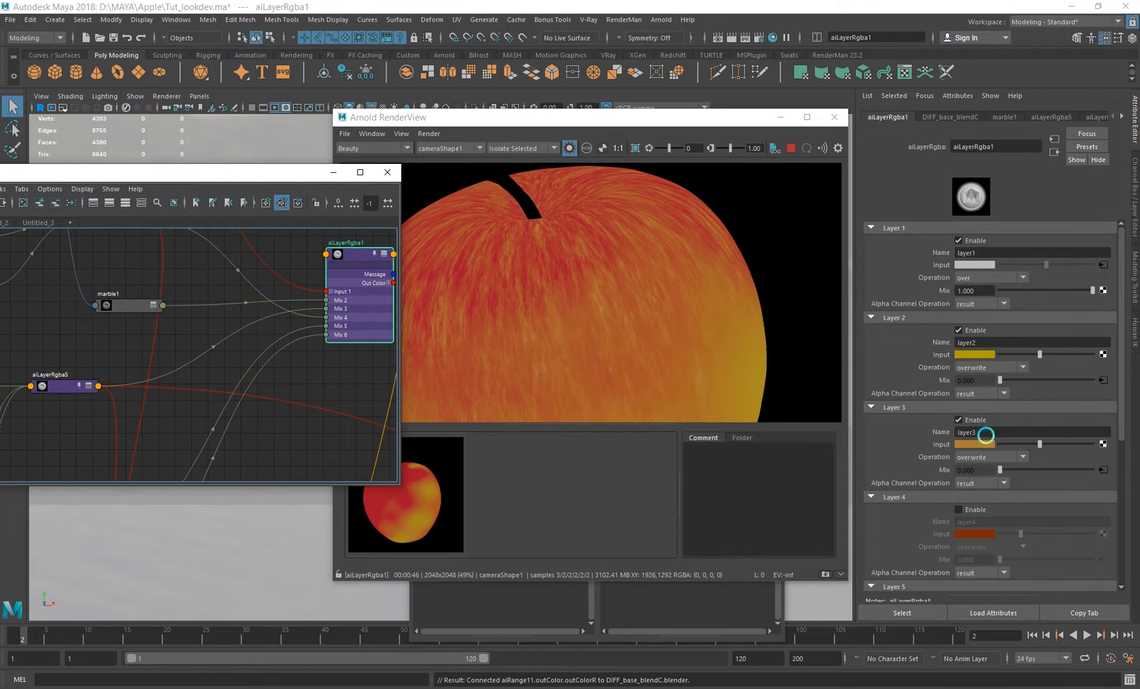
middle_click_drag(223, 349, 291, 323, "alt")
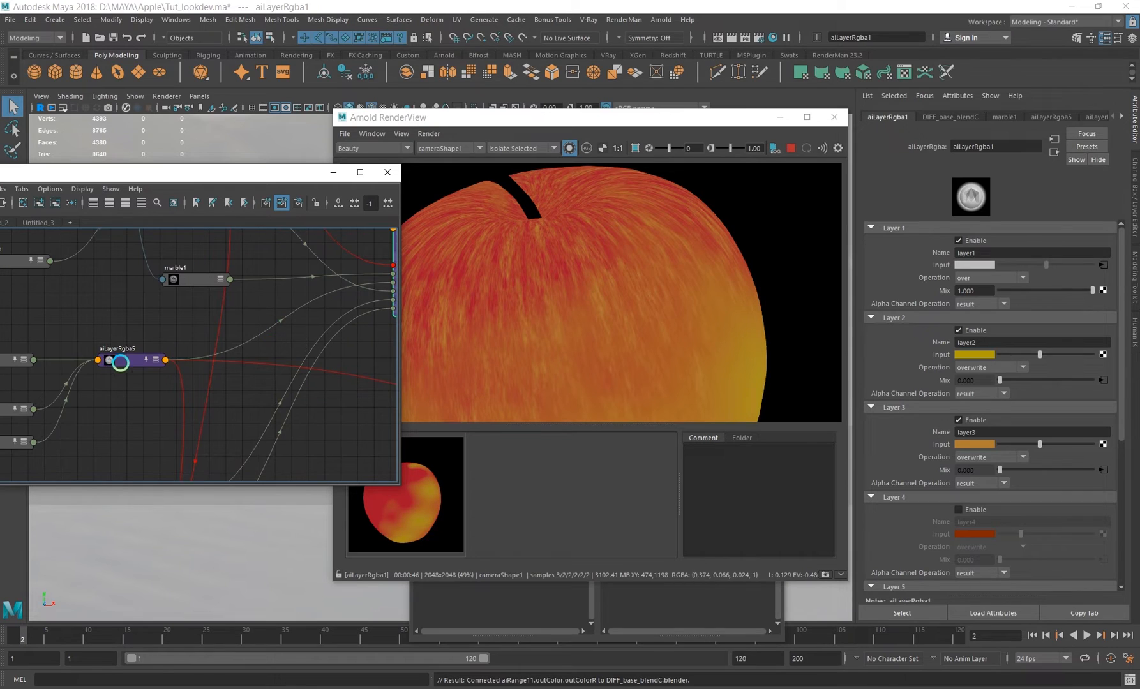
left_click_drag(128, 364, 127, 398)
middle_click_drag(137, 343, 214, 302, "alt")
right_click_drag(214, 303, 166, 323, "alt")
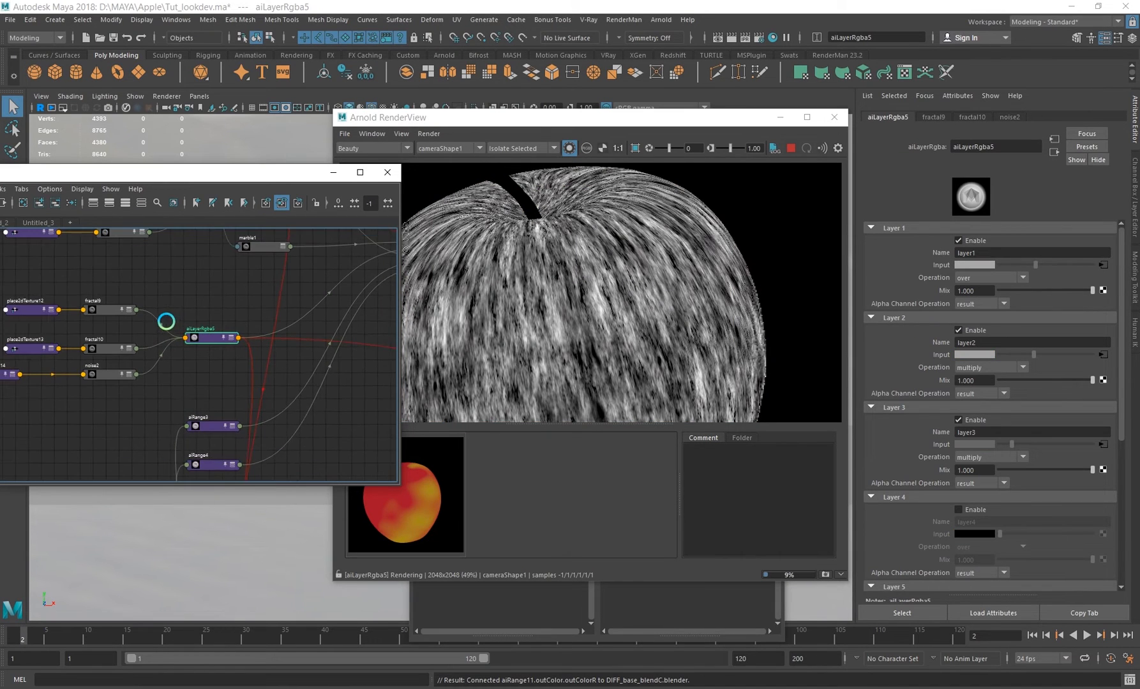
middle_click_drag(165, 323, 181, 319, "alt")
- Move and enlarge the render window, and fit the whole streaked apple mask in it
left_click_drag(536, 124, 569, 78)
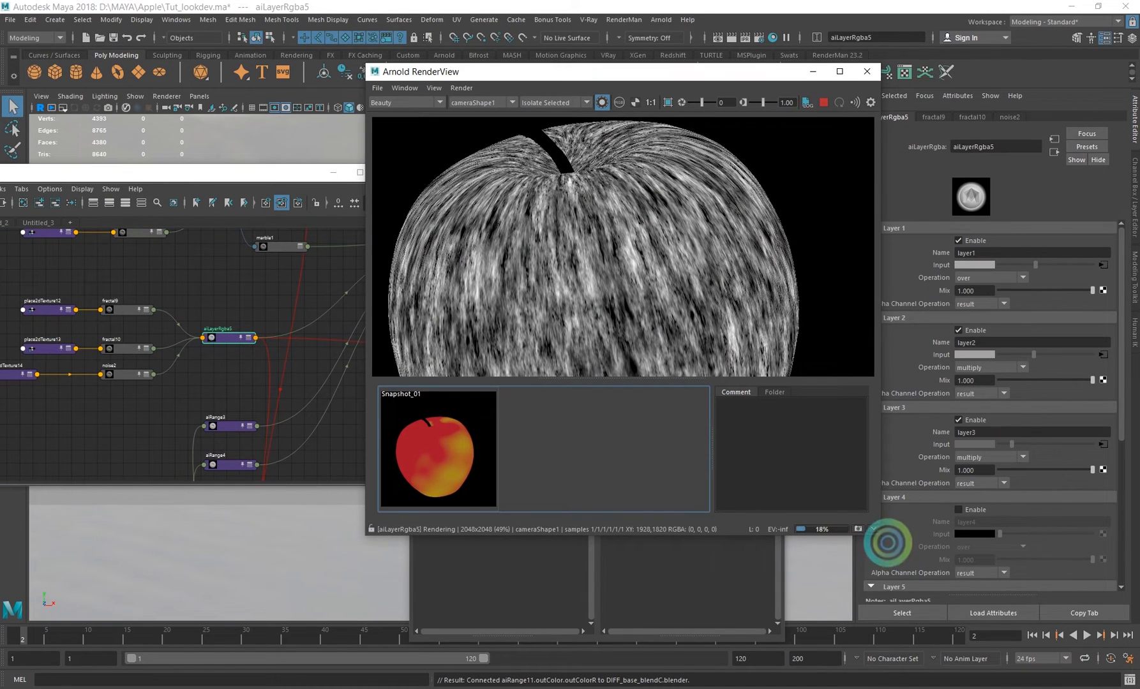
left_click_drag(882, 534, 933, 620)
middle_click_drag(690, 380, 688, 327, "alt")
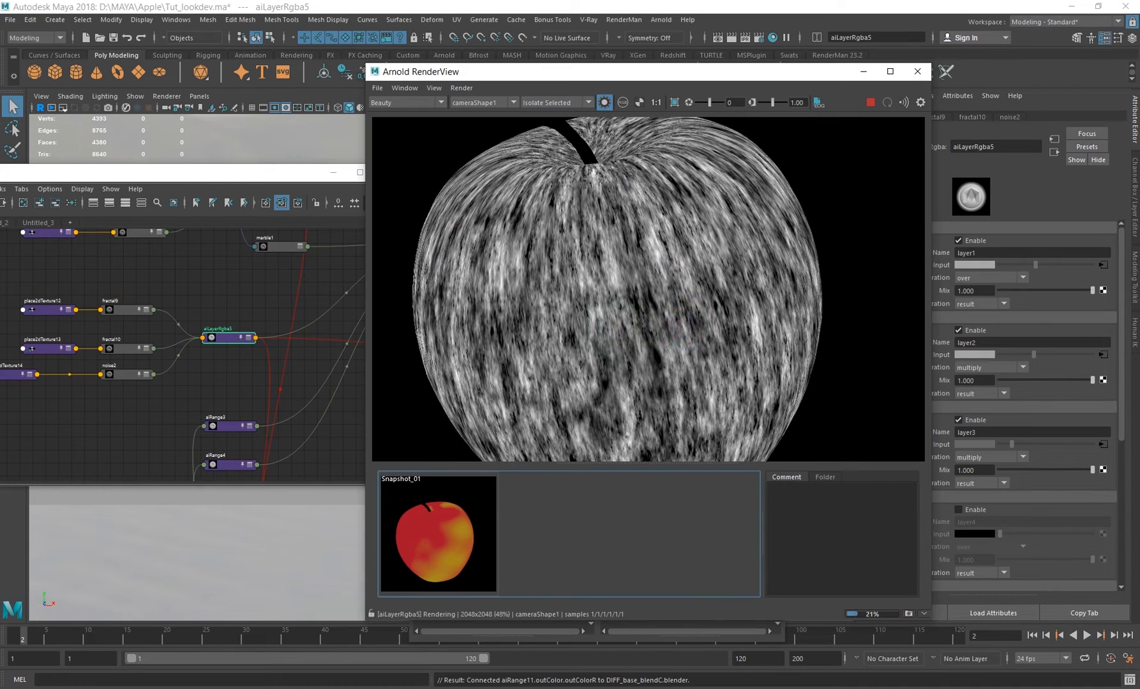
right_click_drag(688, 326, 664, 313, "alt")
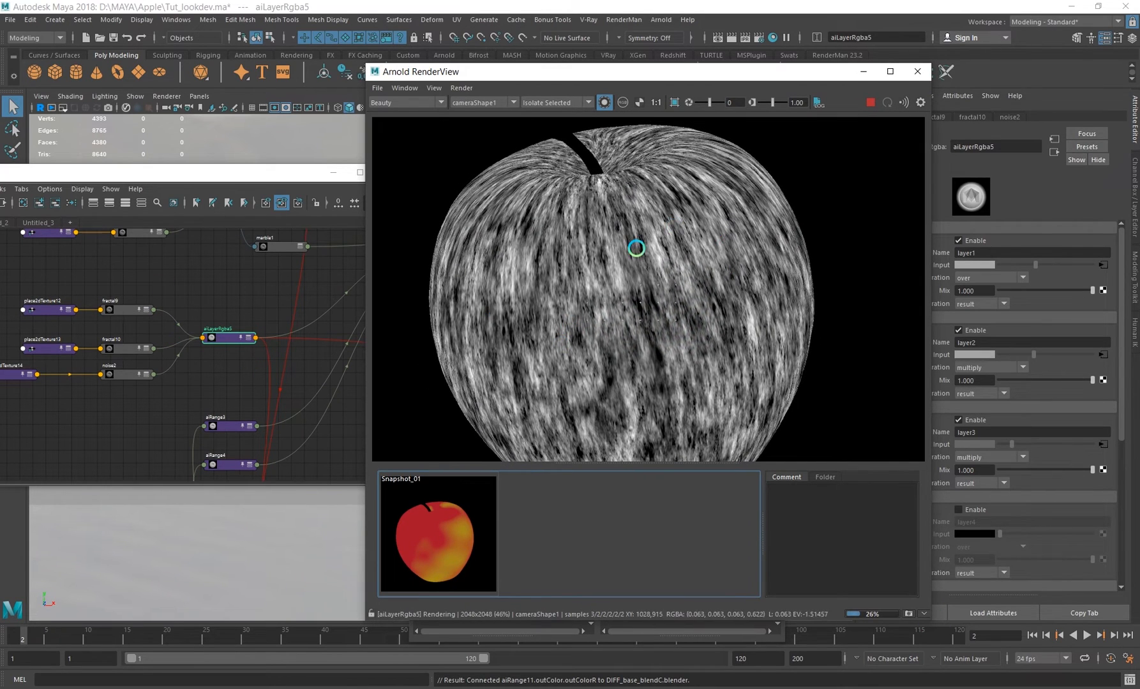
scroll(638, 247, "down", 2)
middle_click_drag(642, 256, 617, 253, "alt")
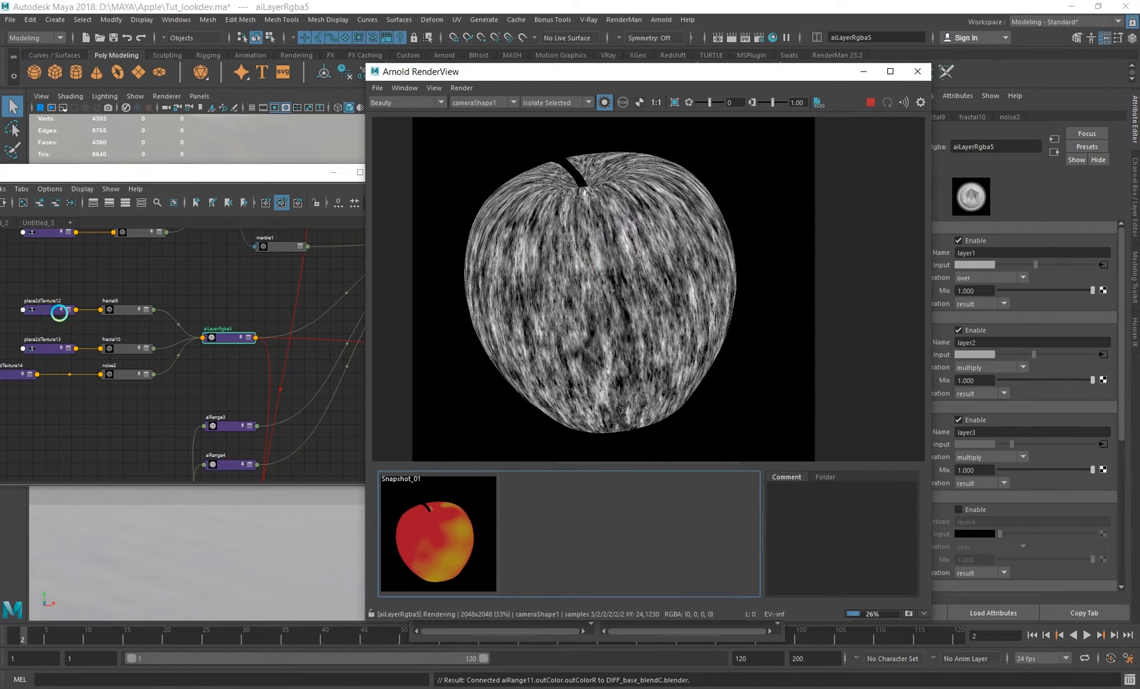
- Examine the fractal9, fractal10 and noise2 textures feeding into aiLayerRgba5
middle_click_drag(110, 330, 179, 337, "alt")
right_click_drag(179, 337, 203, 310, "alt")
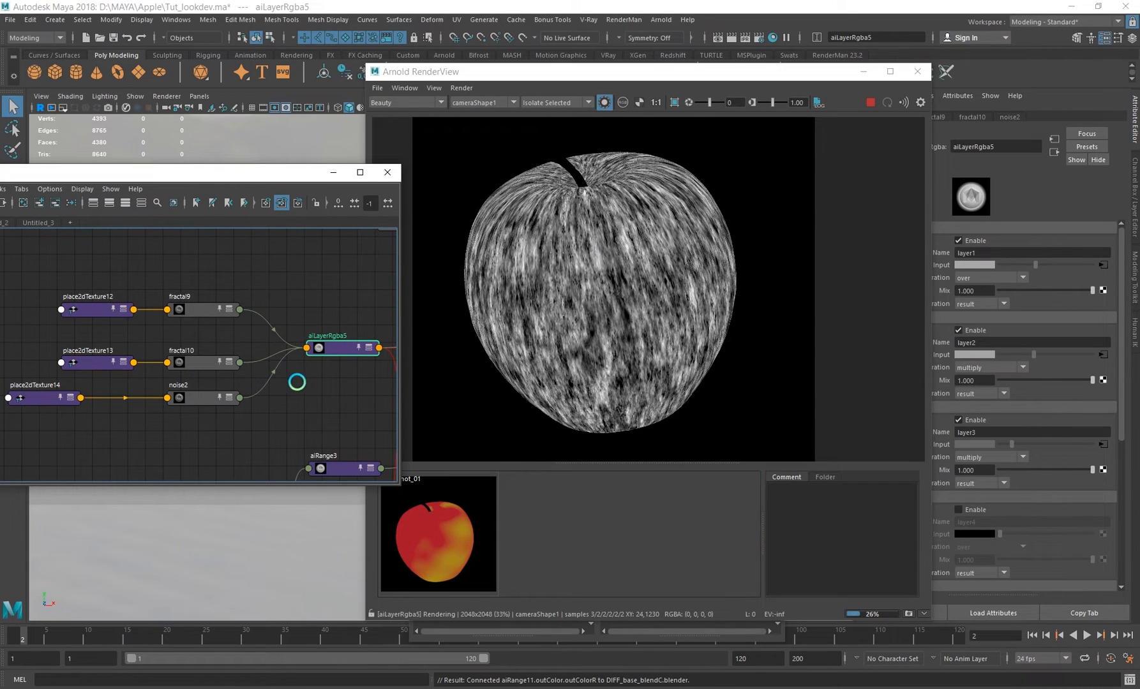
middle_click_drag(322, 372, 283, 377, "alt")
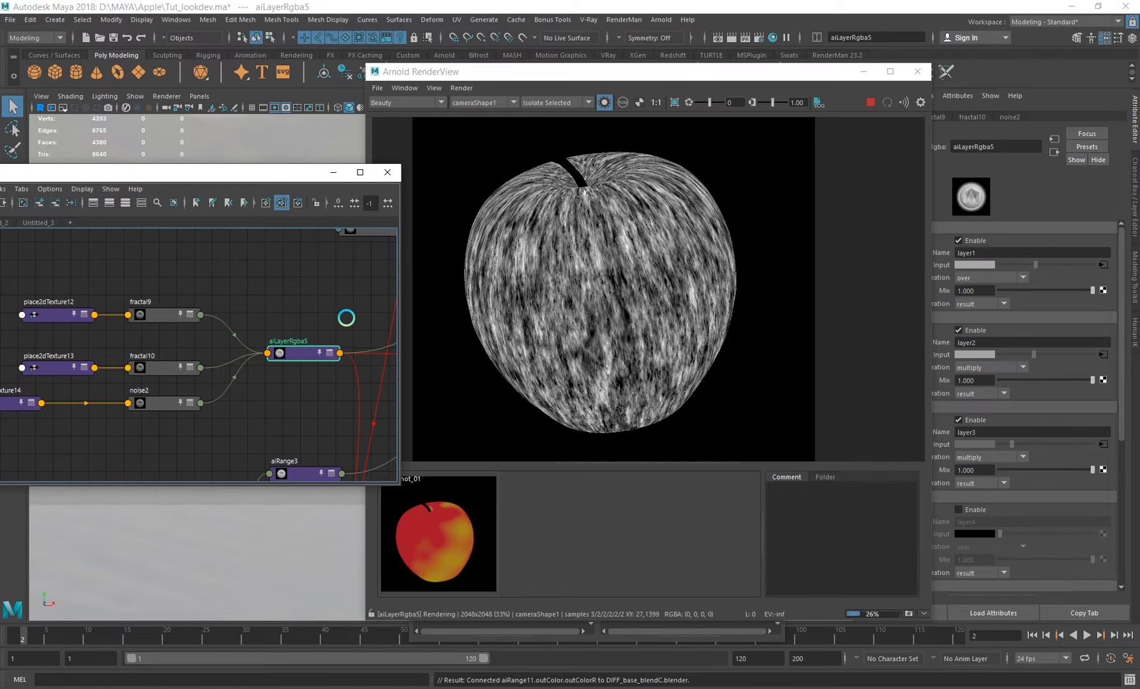
- Render the fractal9 texture in isolation and inspect its streaks up close on the apple
middle_click_drag(346, 317, 275, 327, "alt")
left_click(105, 325)
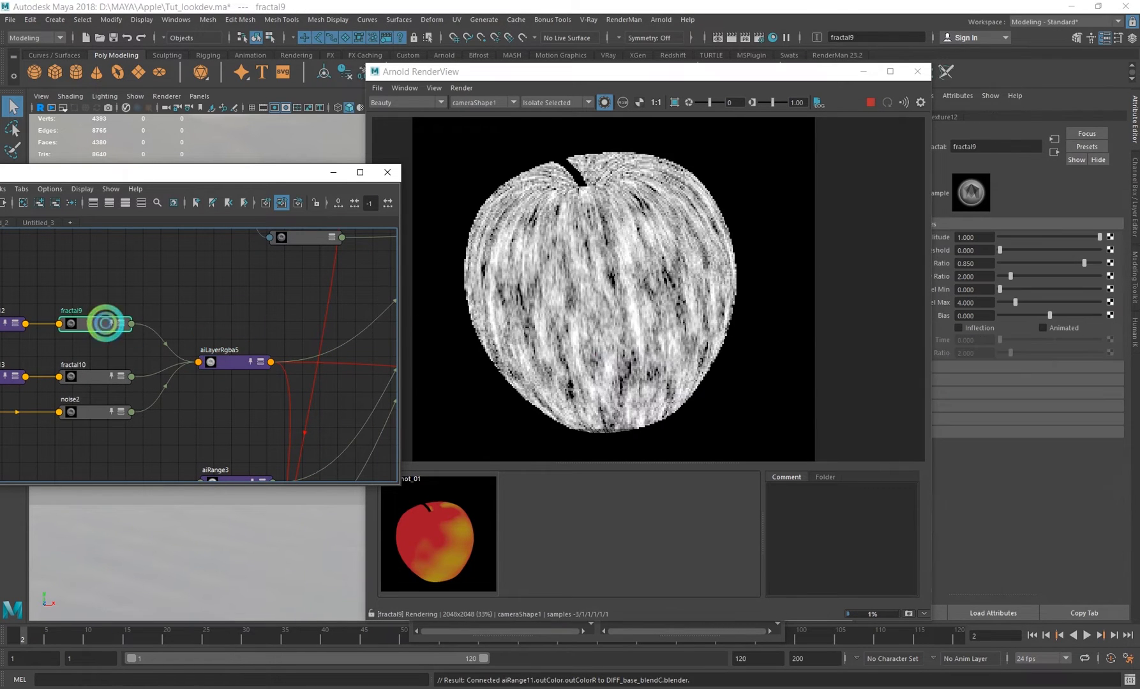
scroll(605, 288, "up", 2)
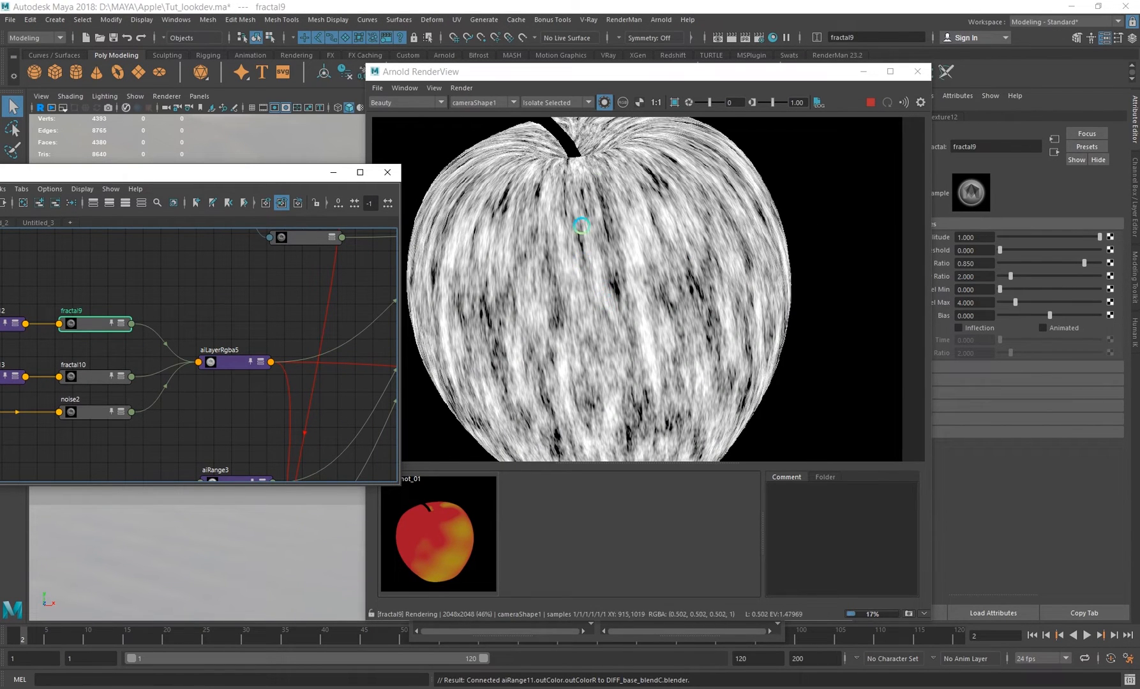
scroll(584, 197, "down", 2)
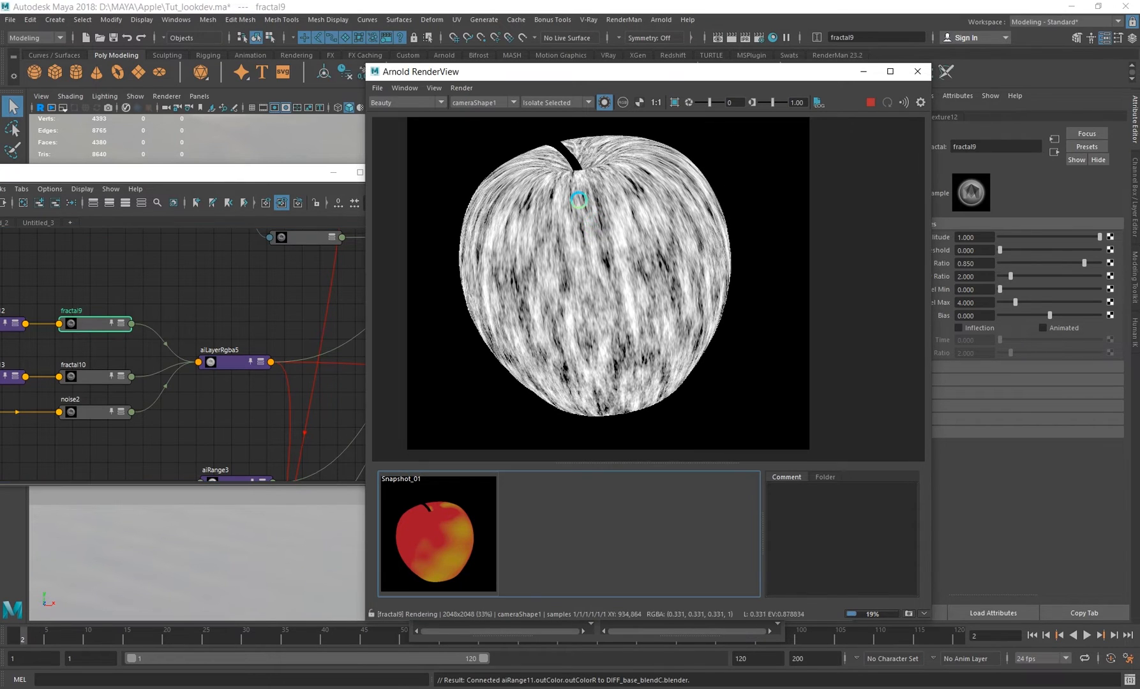
scroll(567, 267, "up", 2)
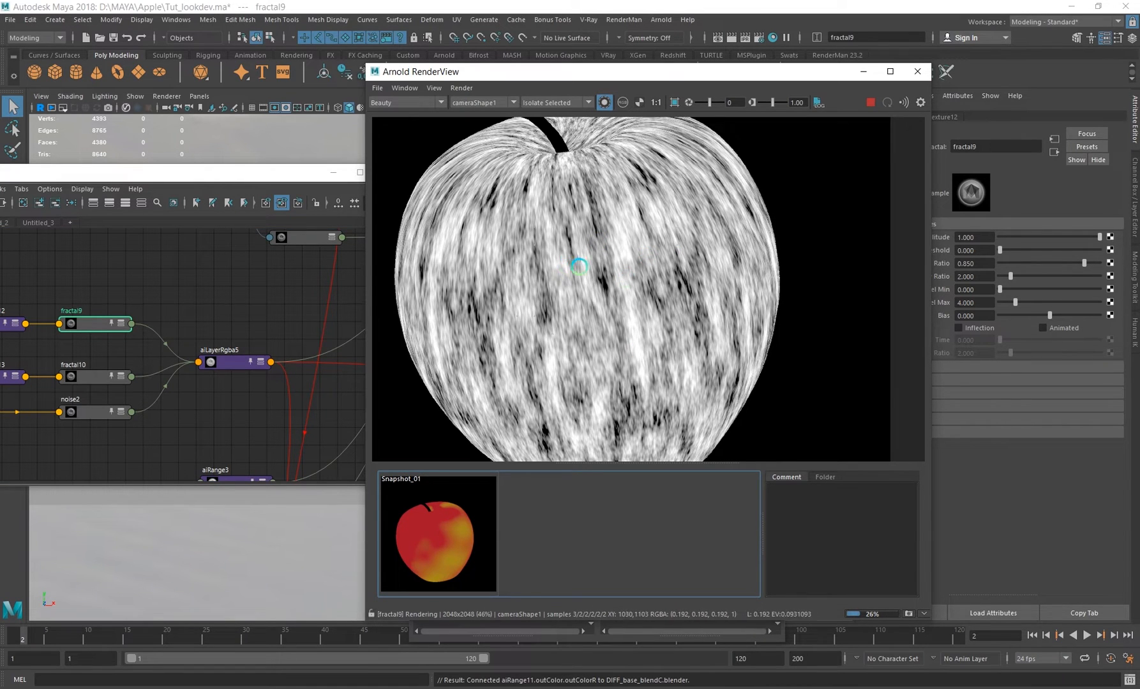
middle_click_drag(586, 287, 612, 276)
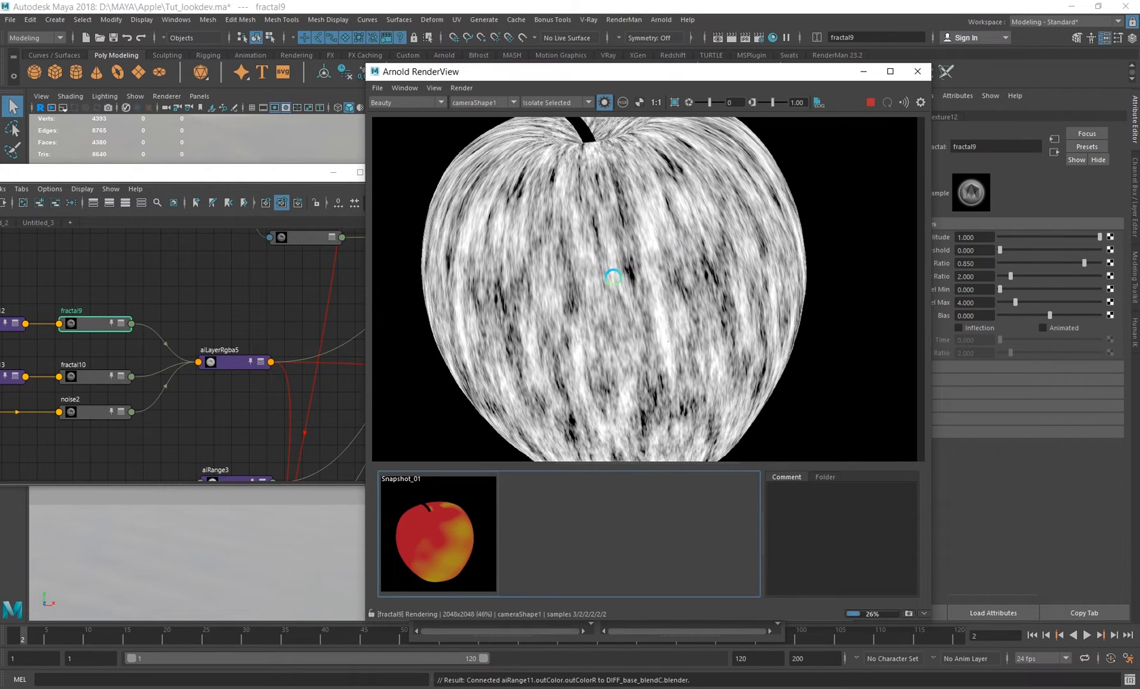
scroll(611, 274, "down", 1)
- Compare the isolated fractal10, fractal9 and noise2 textures, ending on the combined aiLayerRgba5 mask
left_click(93, 381)
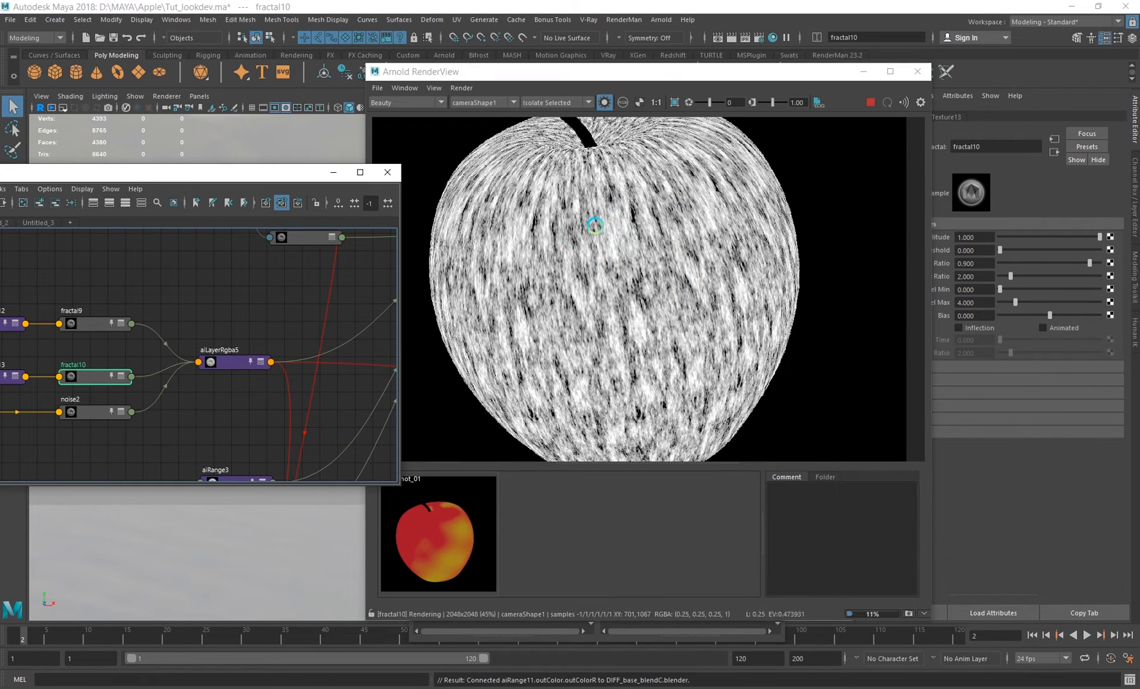
left_click(82, 324)
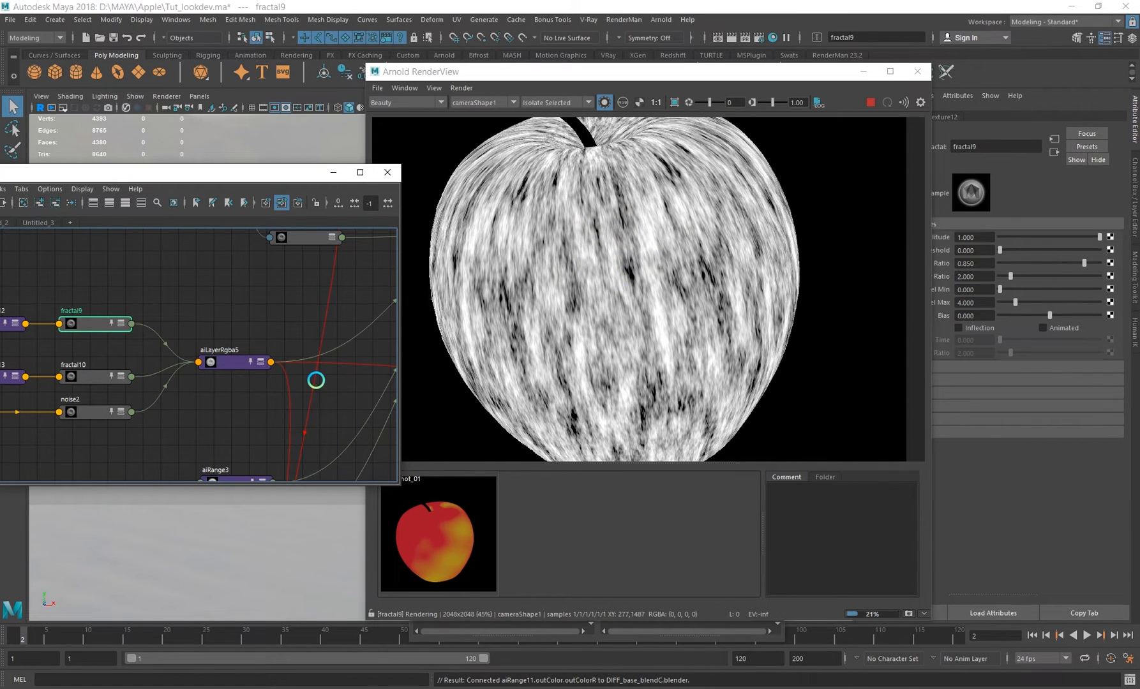
left_click(91, 375)
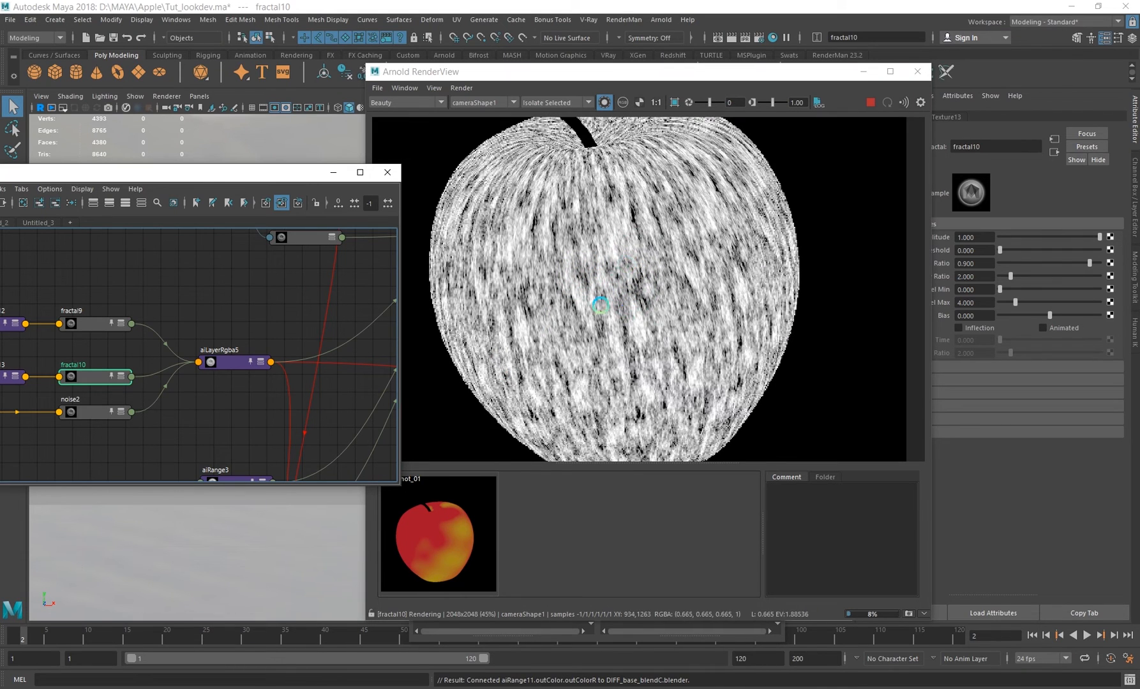
left_click(88, 412)
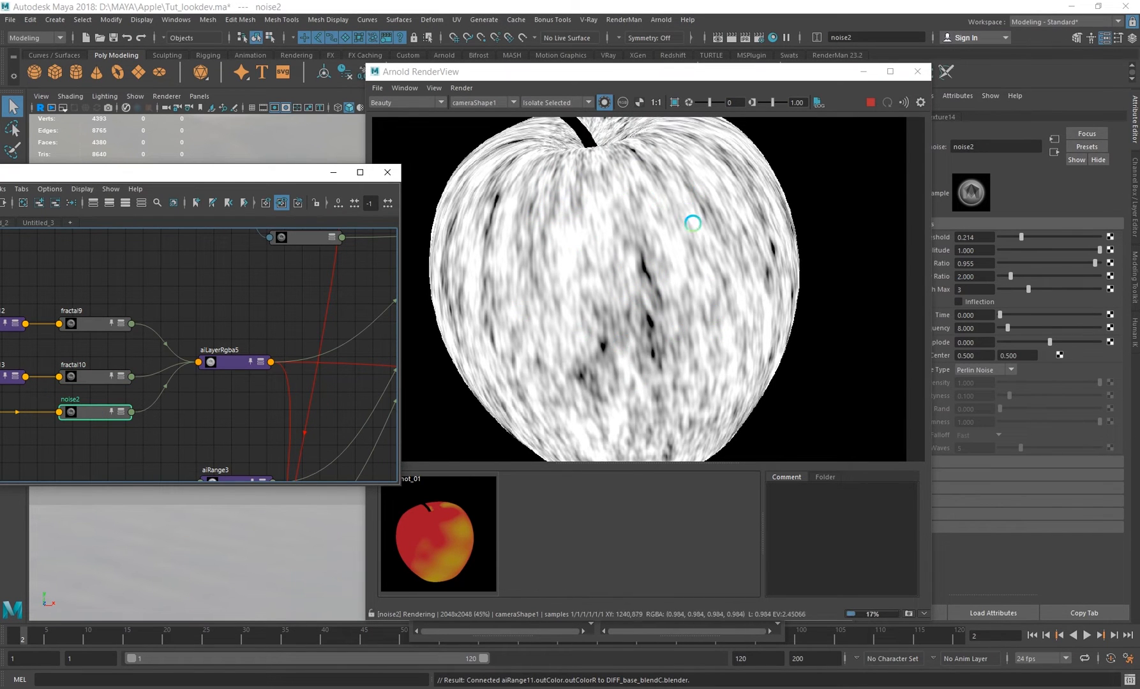
left_click(259, 361)
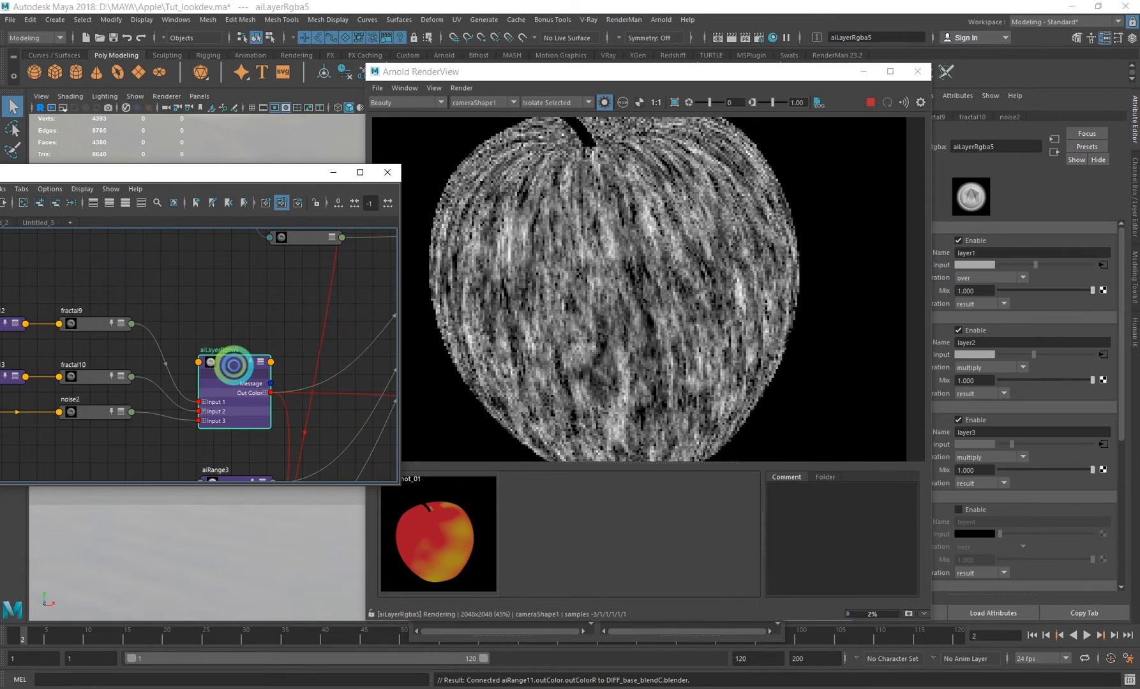
- Move the render window clear of the layer attributes and switch the isolated render to aiLayerRgba1
left_click_drag(786, 71, 718, 73)
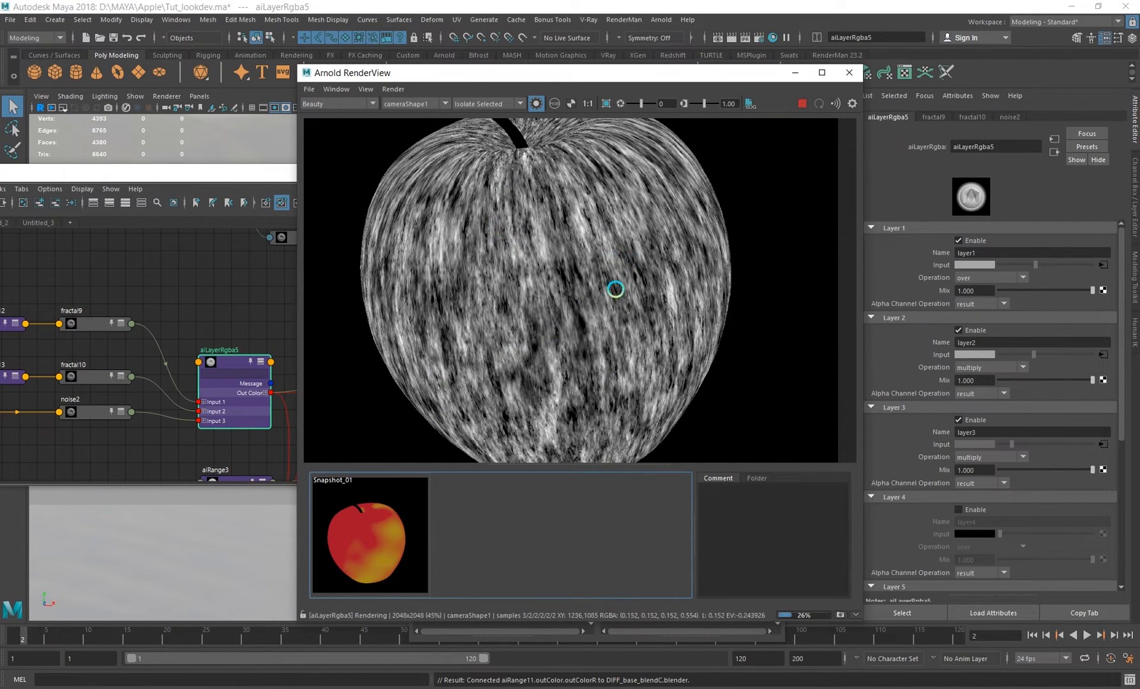
middle_click_drag(196, 287, 99, 249, "alt")
scroll(185, 295, "down", 3)
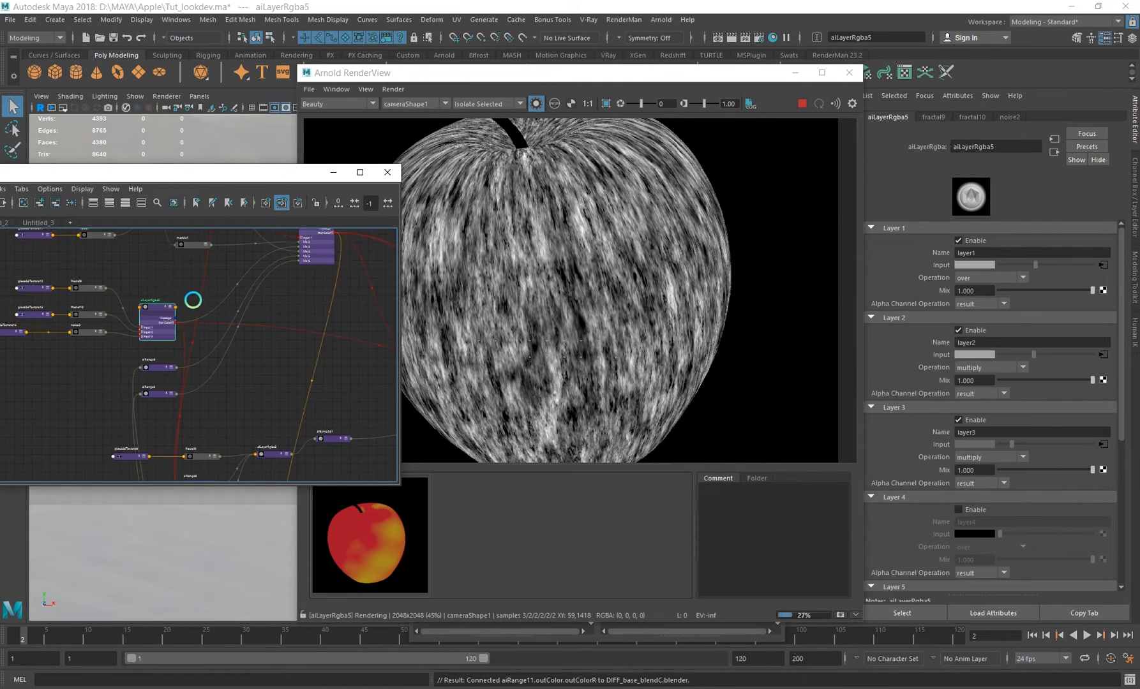
middle_click_drag(173, 332, 131, 365, "alt")
scroll(232, 317, "up", 2)
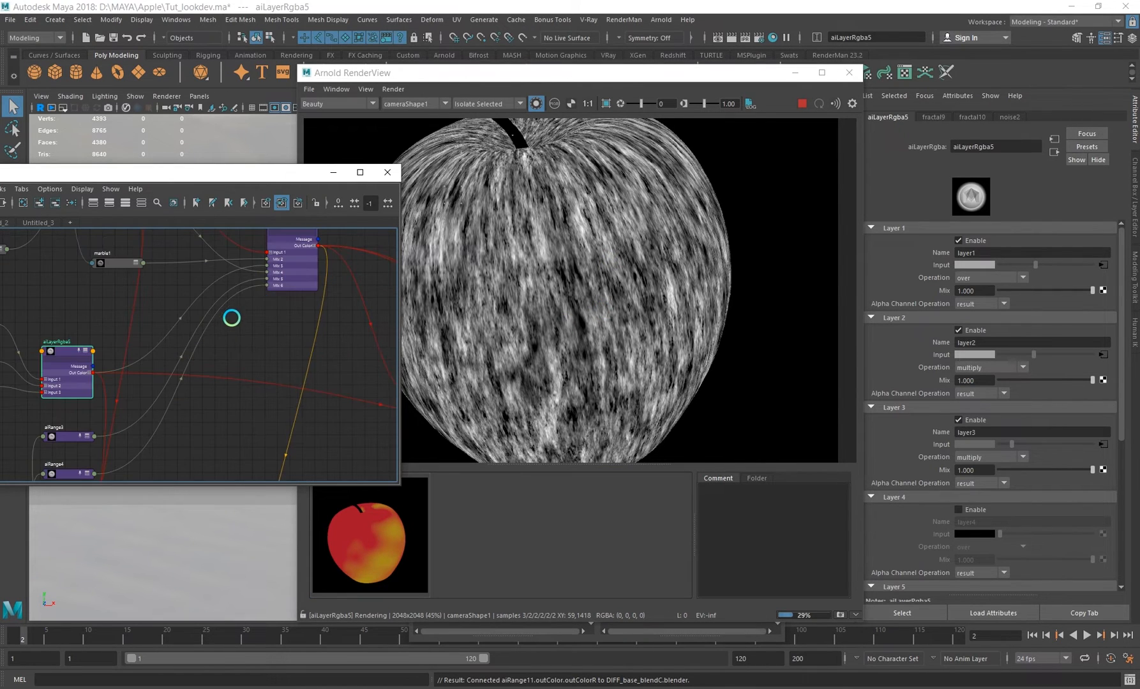
left_click(287, 286)
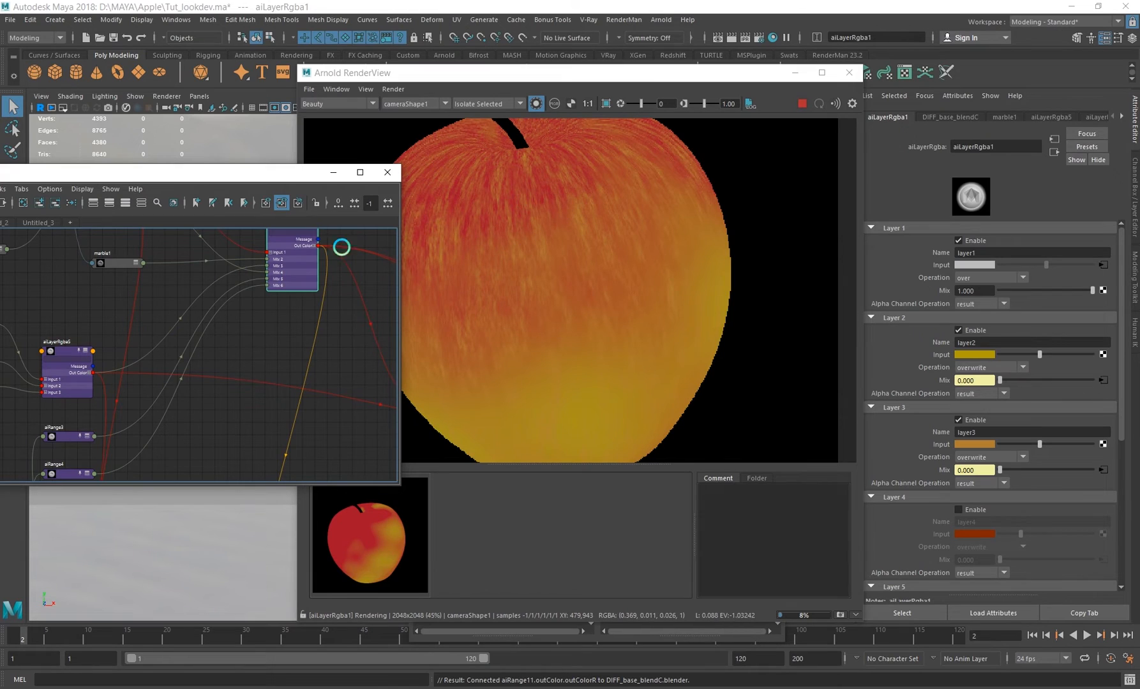
- Enable Layer 4 of aiLayerRgba1 and inspect its dark red streaks on the apple's lower half
middle_click_drag(341, 246, 293, 357, "alt")
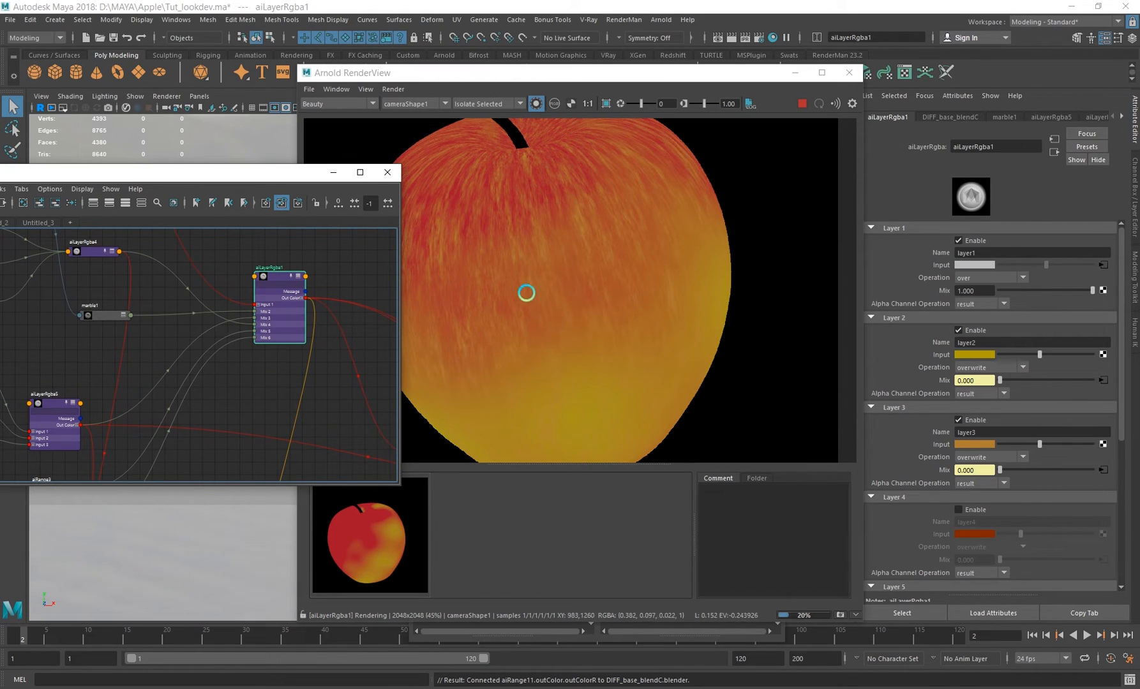
scroll(960, 439, "down", 3)
left_click(977, 439)
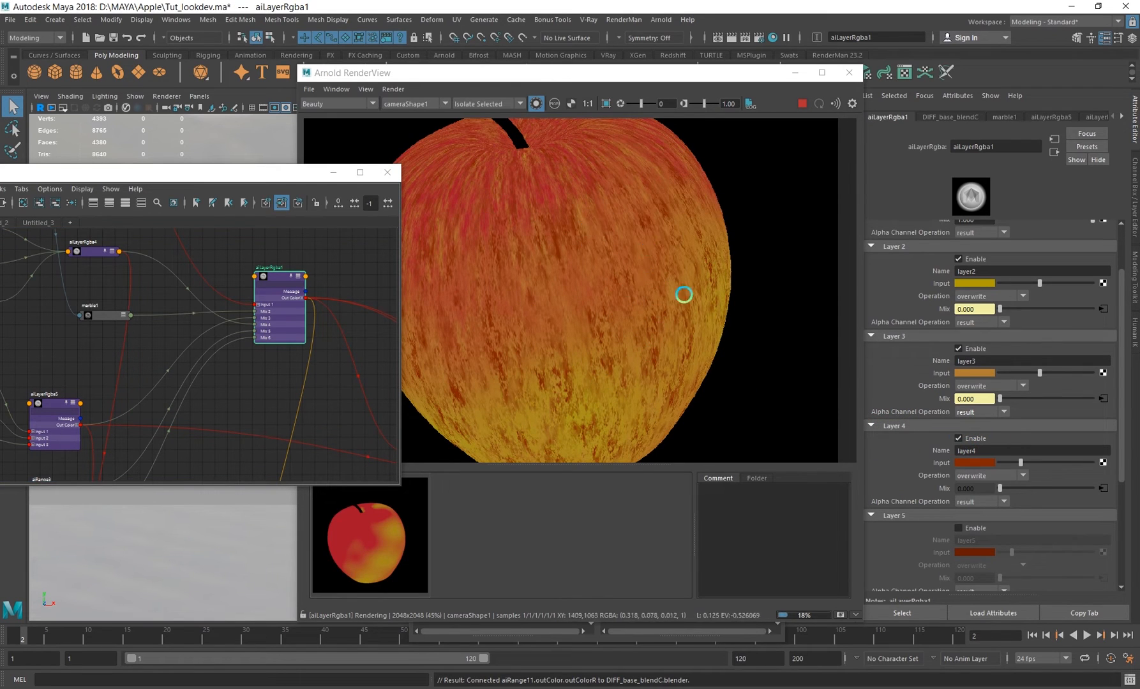
middle_click_drag(598, 317, 625, 287)
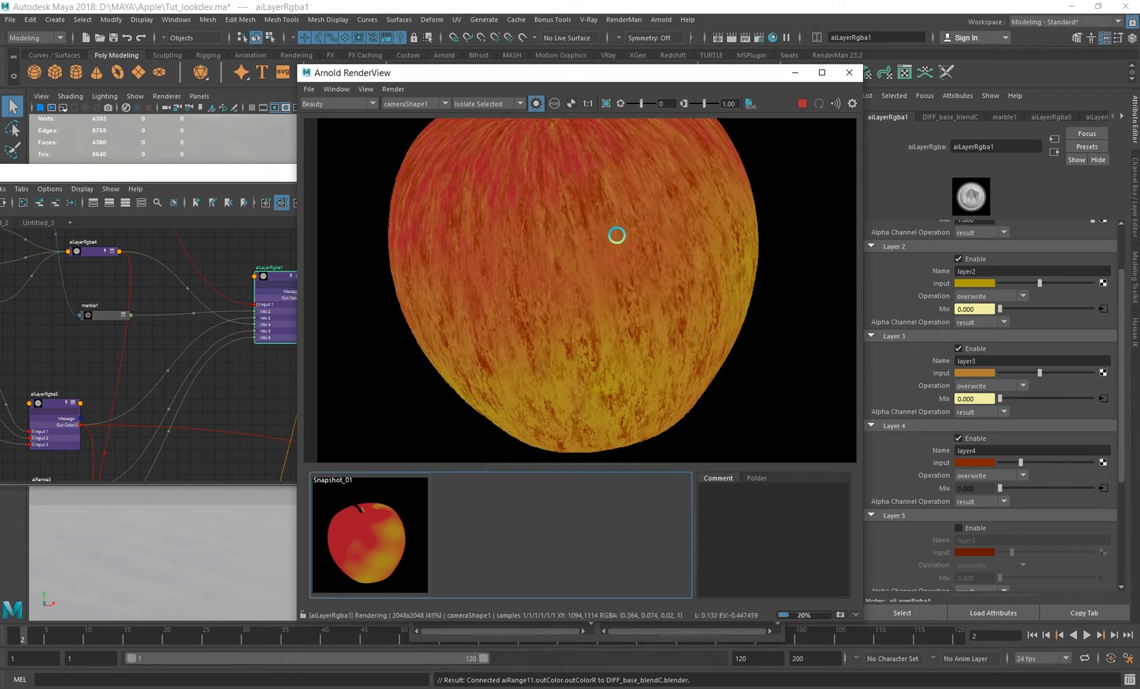
- Render the aiLayerRgba4 mask in isolation and examine each of its fractal7, fractal8 and noise1 inputs
mouse_move(160, 394)
middle_mouse_down()
mouse_move(177, 345)
mouse_move(265, 351)
mouse_move(166, 394)
middle_mouse_up()
scroll(171, 347, "down", 2)
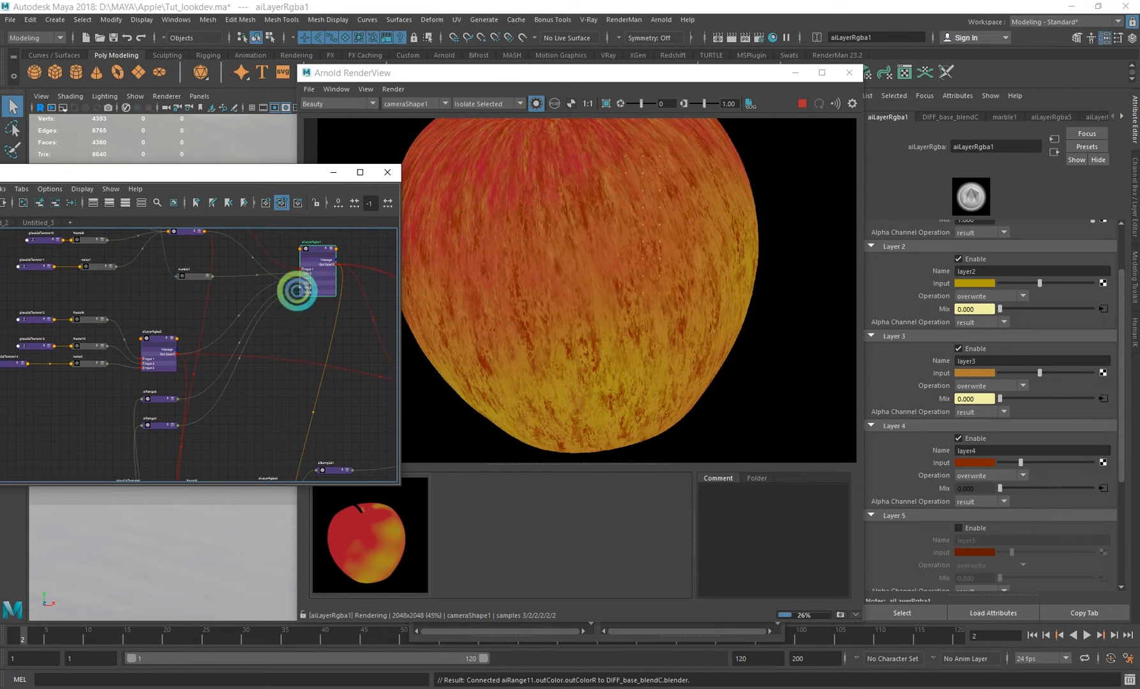
middle_click_drag(134, 298, 189, 356, "alt")
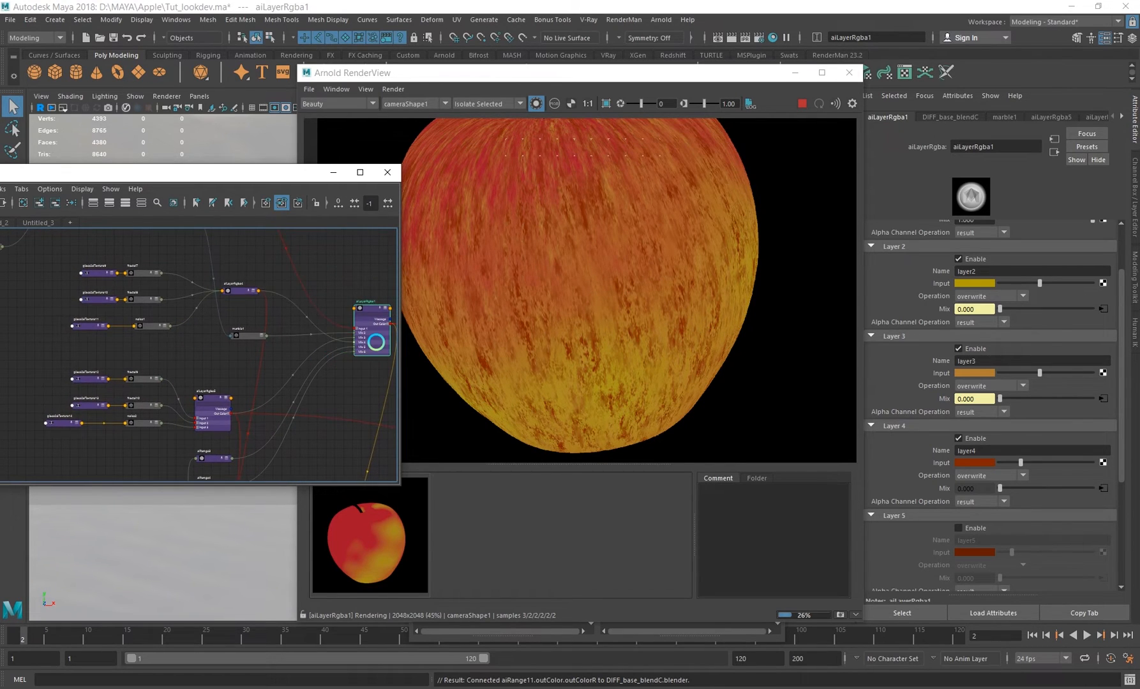
scroll(252, 325, "up", 3)
left_click(246, 291)
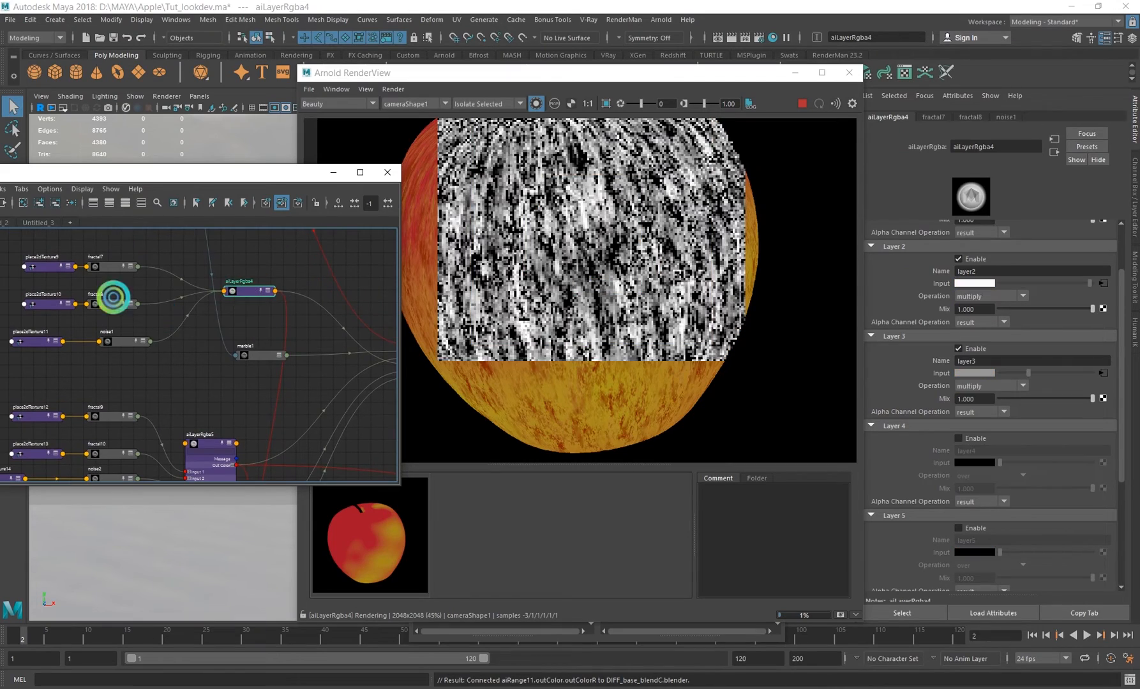
middle_click_drag(113, 297, 206, 331, "alt")
left_click(200, 301)
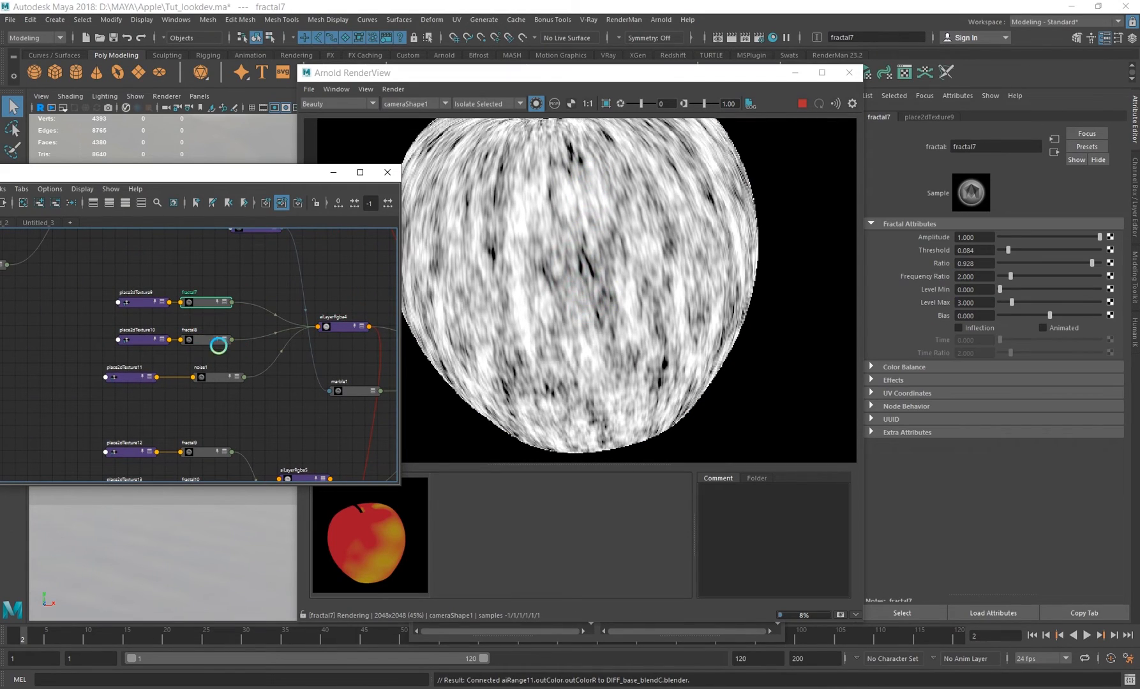
left_click(218, 342)
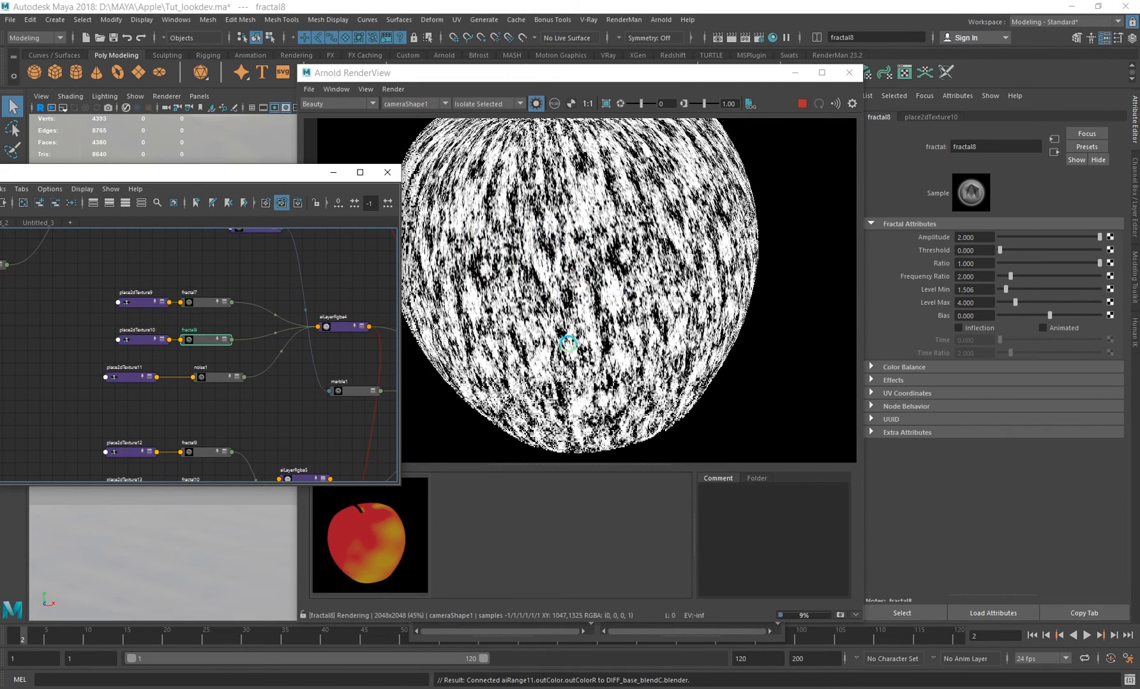
left_click(217, 376)
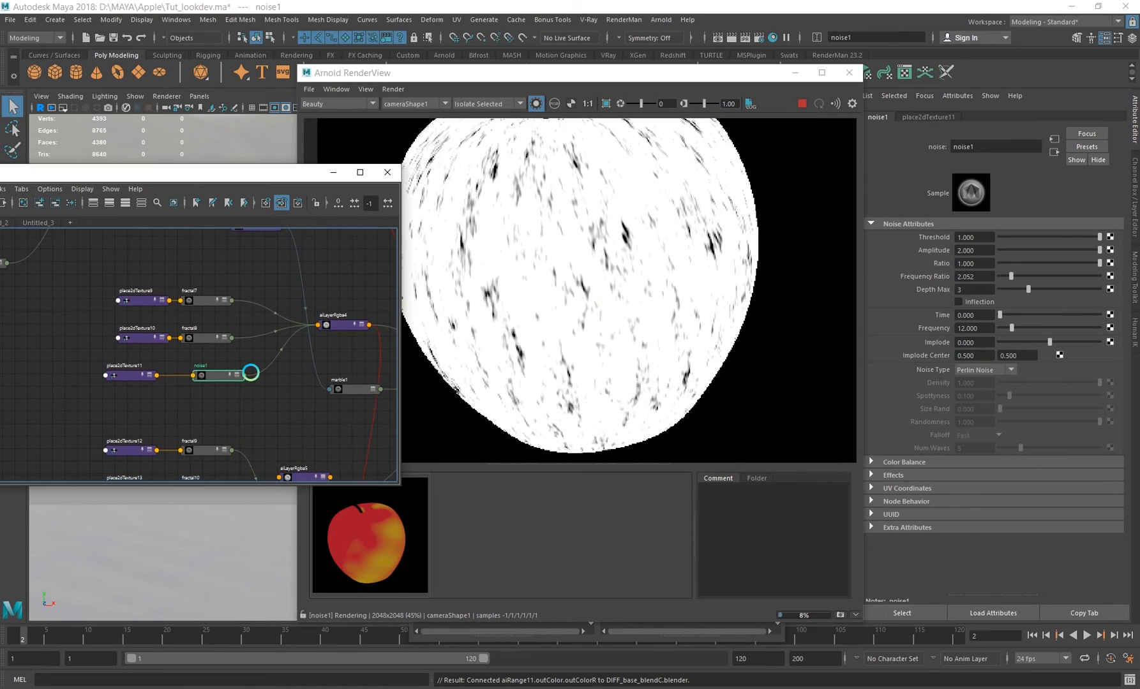
- Compare the layered color of aiLayerRgba1 with the isolated fractal7 texture, ending on aiLayerRgba1
middle_click_drag(250, 372, 204, 338, "alt")
left_click(203, 433)
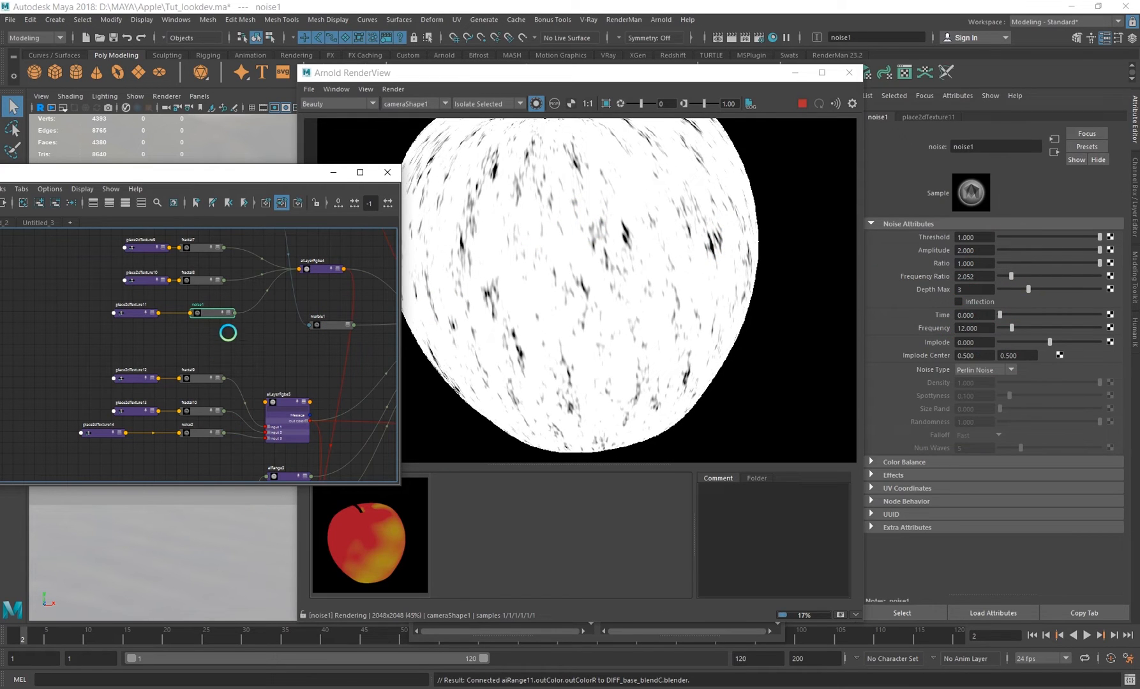
middle_click_drag(227, 333, 184, 379)
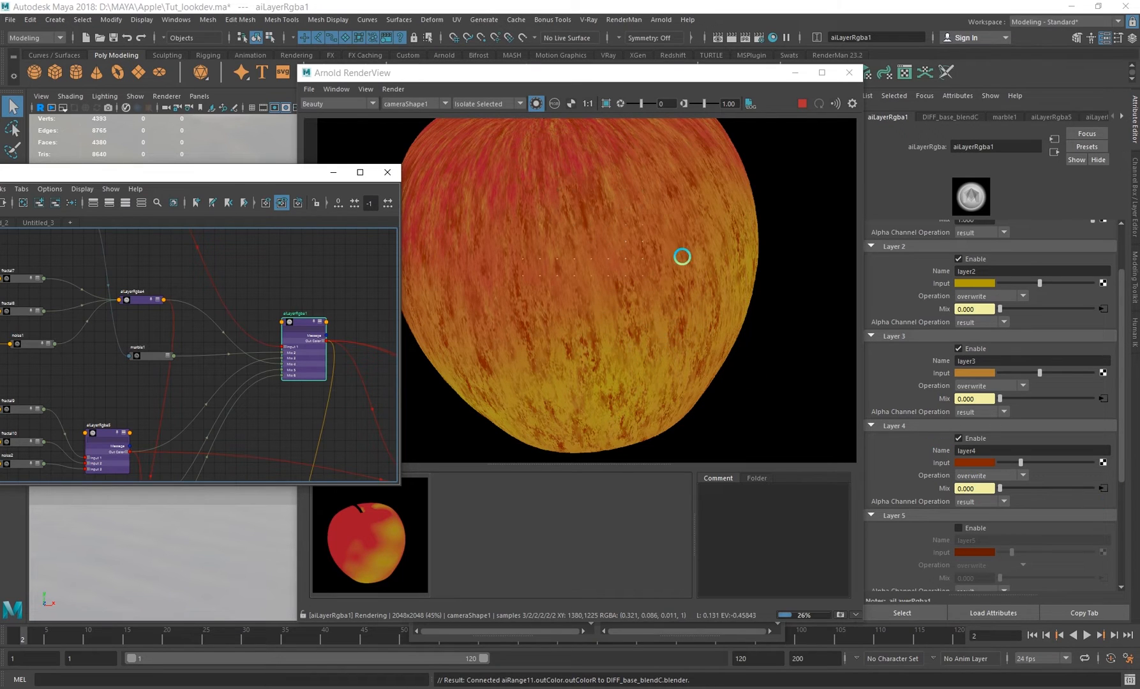
middle_click_drag(181, 368, 287, 368, "alt")
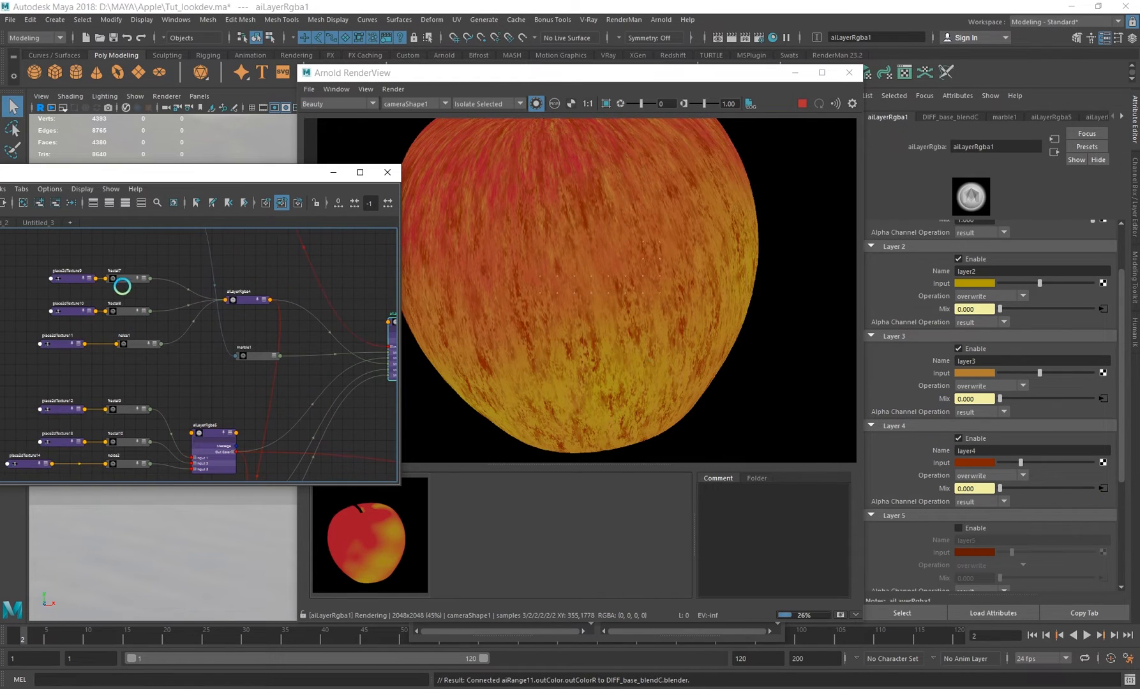
left_click(123, 281)
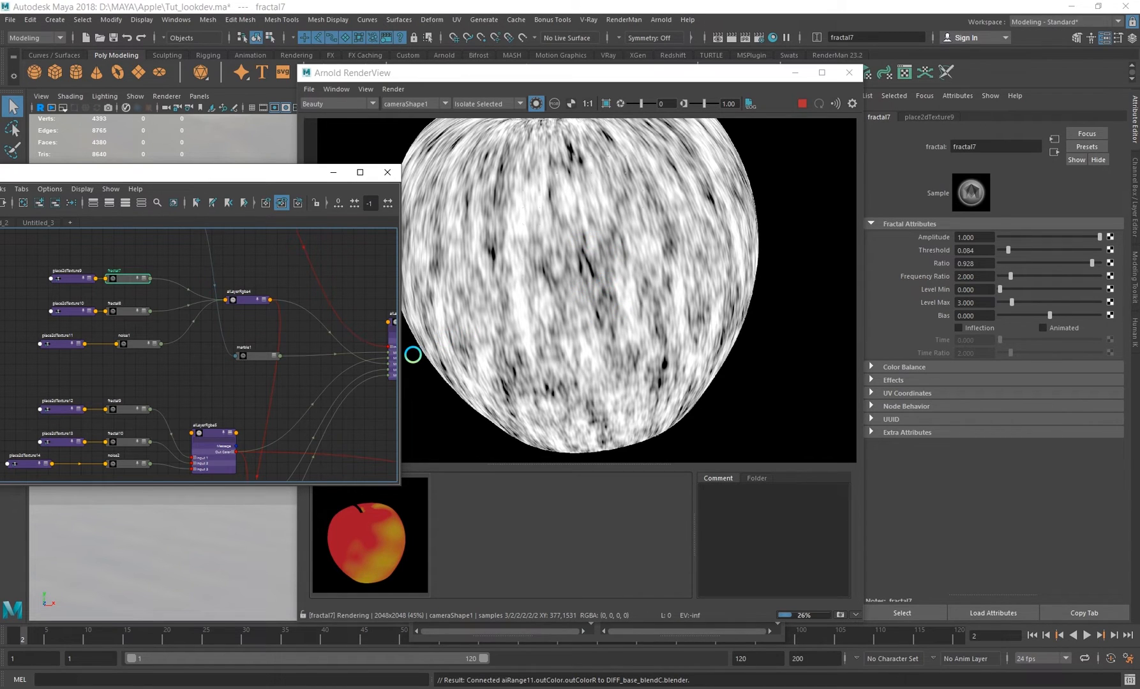
middle_click_drag(329, 336, 277, 353, "alt")
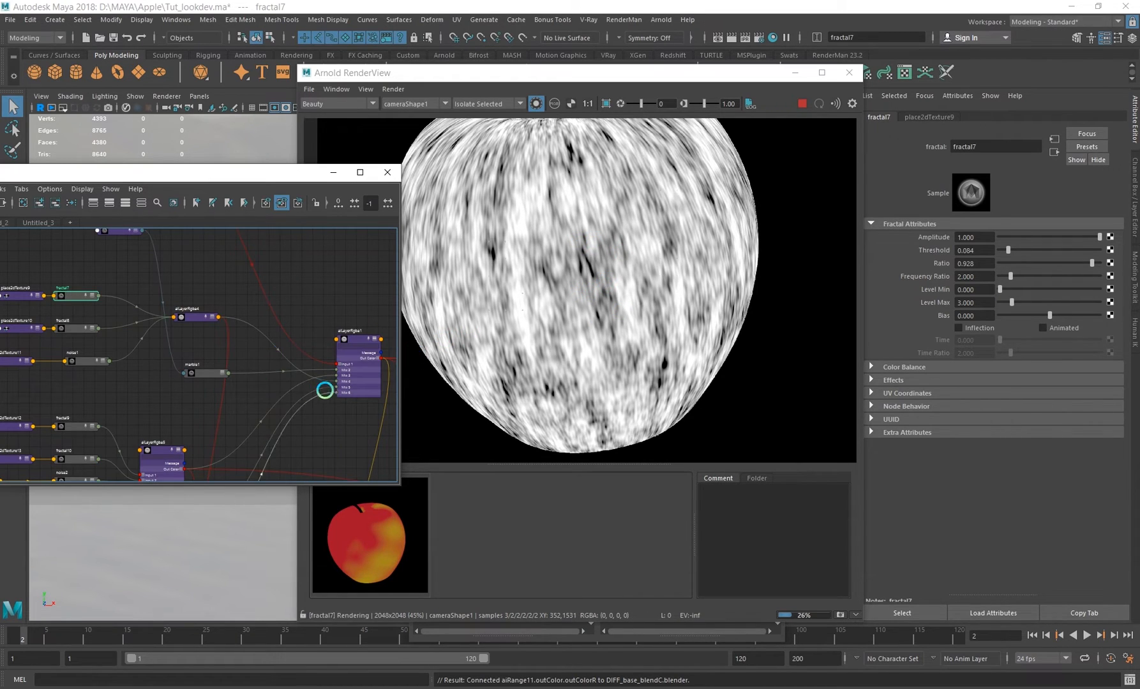
left_click(355, 380)
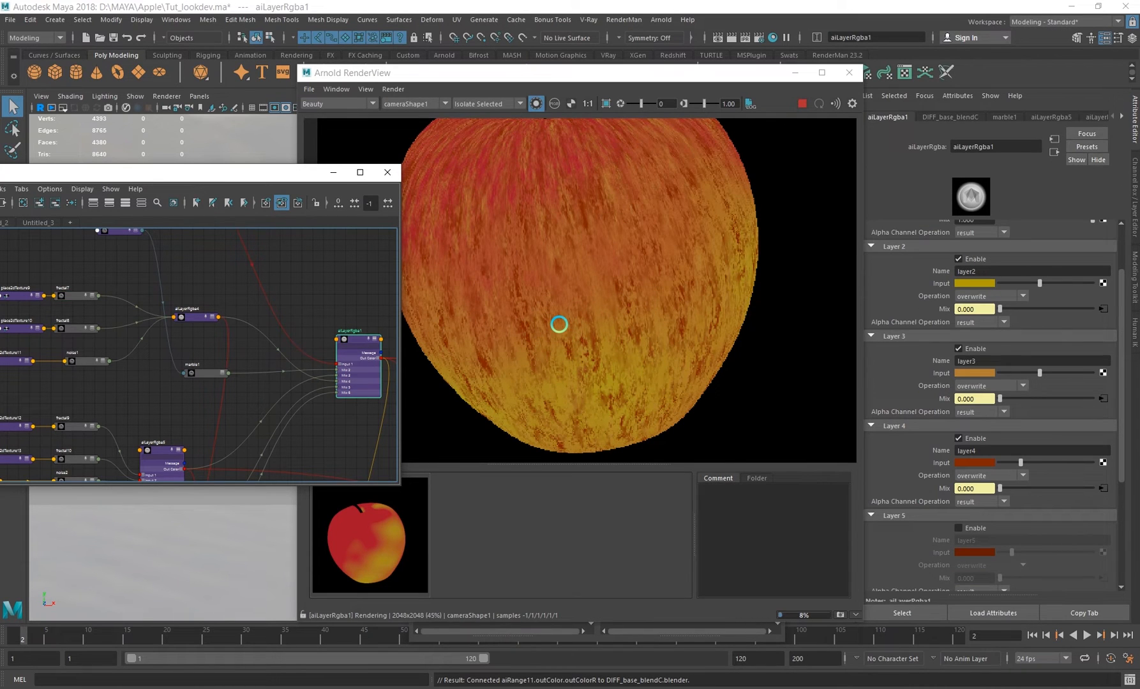
- Enable Layer 5 of aiLayerRgba1 and locate its Mix 5 connection in the node graph
scroll(268, 313, "down", 5)
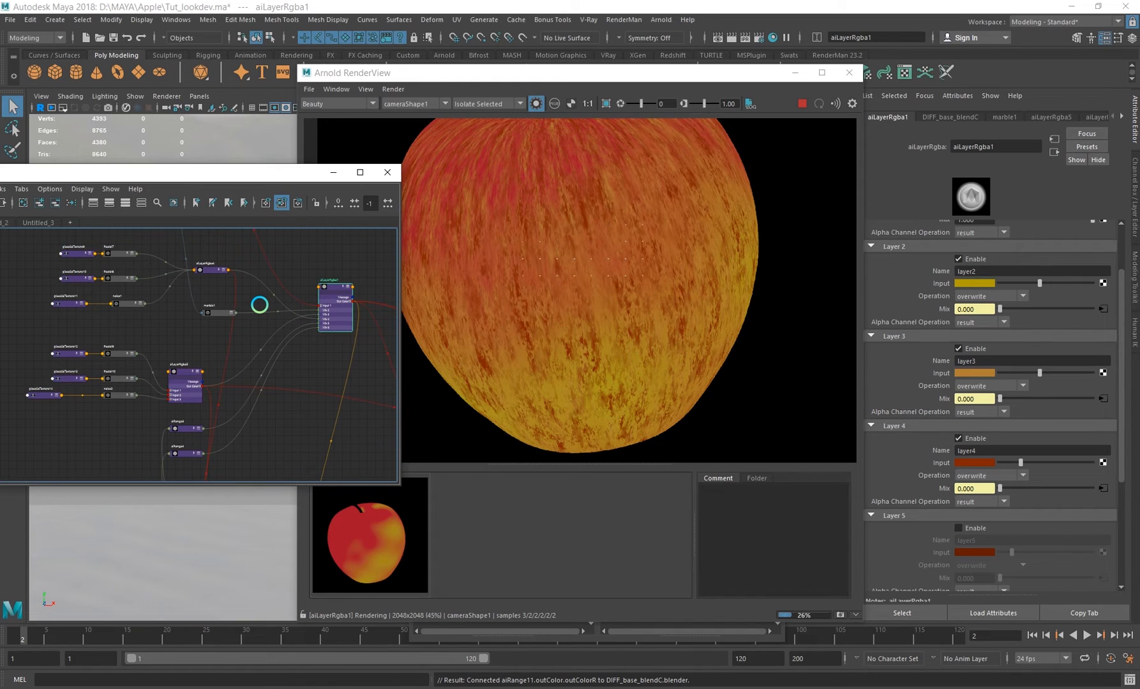
middle_click_drag(309, 387, 300, 362, "alt")
scroll(265, 384, "up", 1)
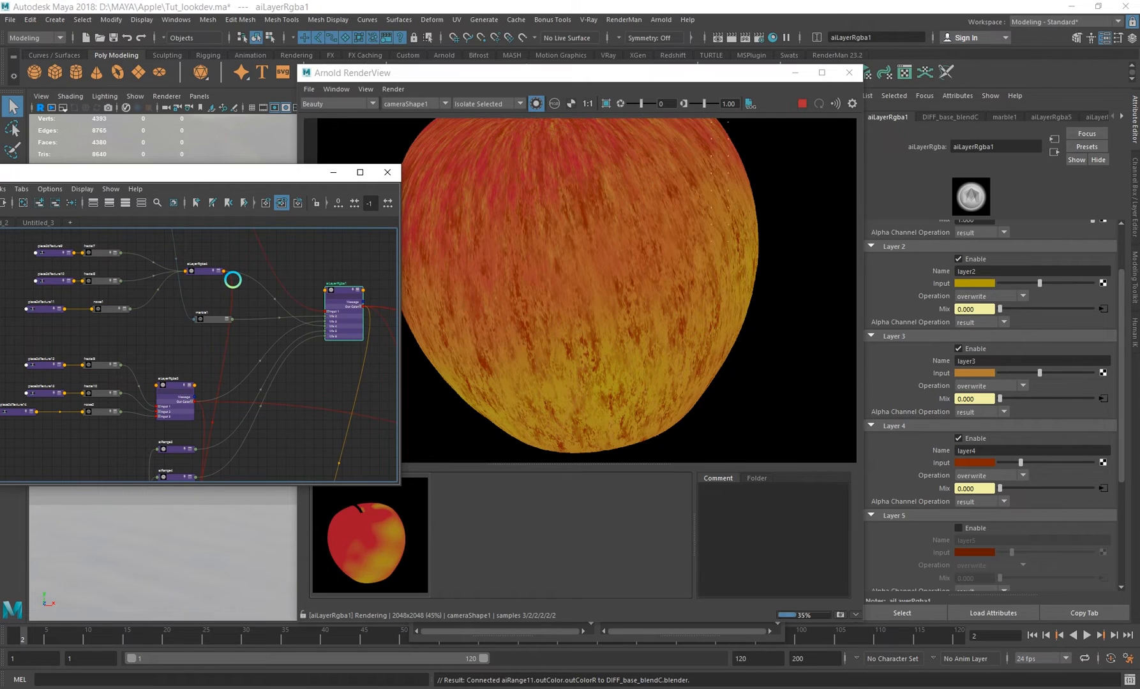
middle_click_drag(272, 375, 281, 303, "alt")
left_click(973, 457)
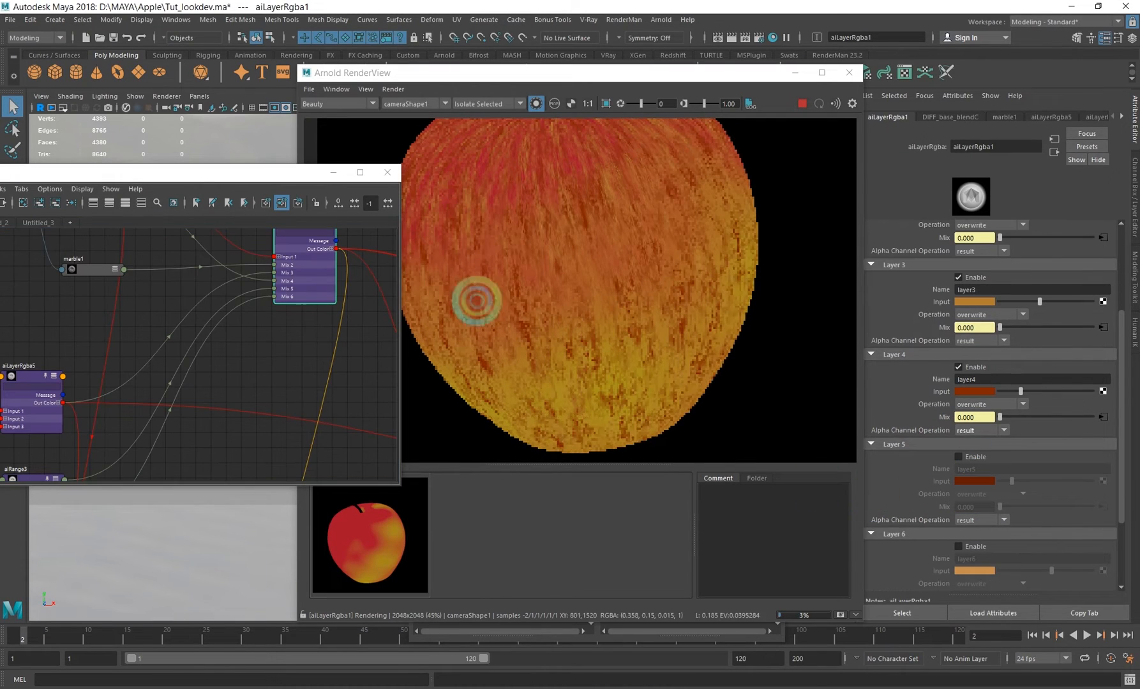
mouse_move(549, 242)
middle_mouse_down()
mouse_move(554, 270)
mouse_move(546, 251)
middle_mouse_up()
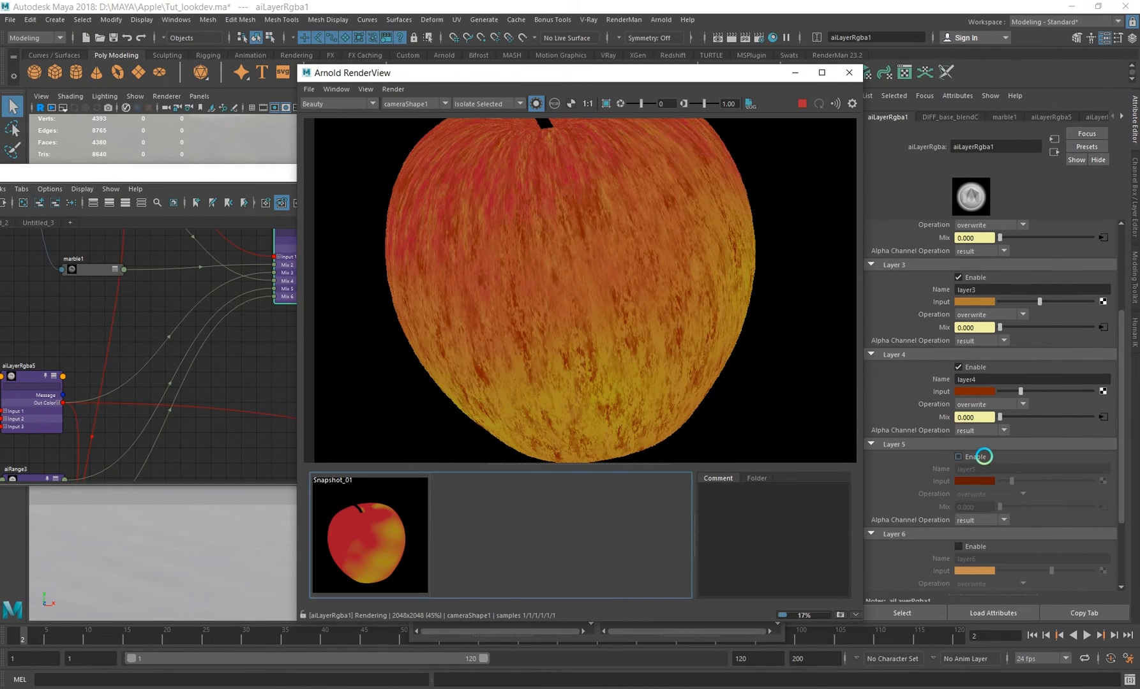
left_click(984, 457)
right_click_drag(238, 335, 224, 306, "alt")
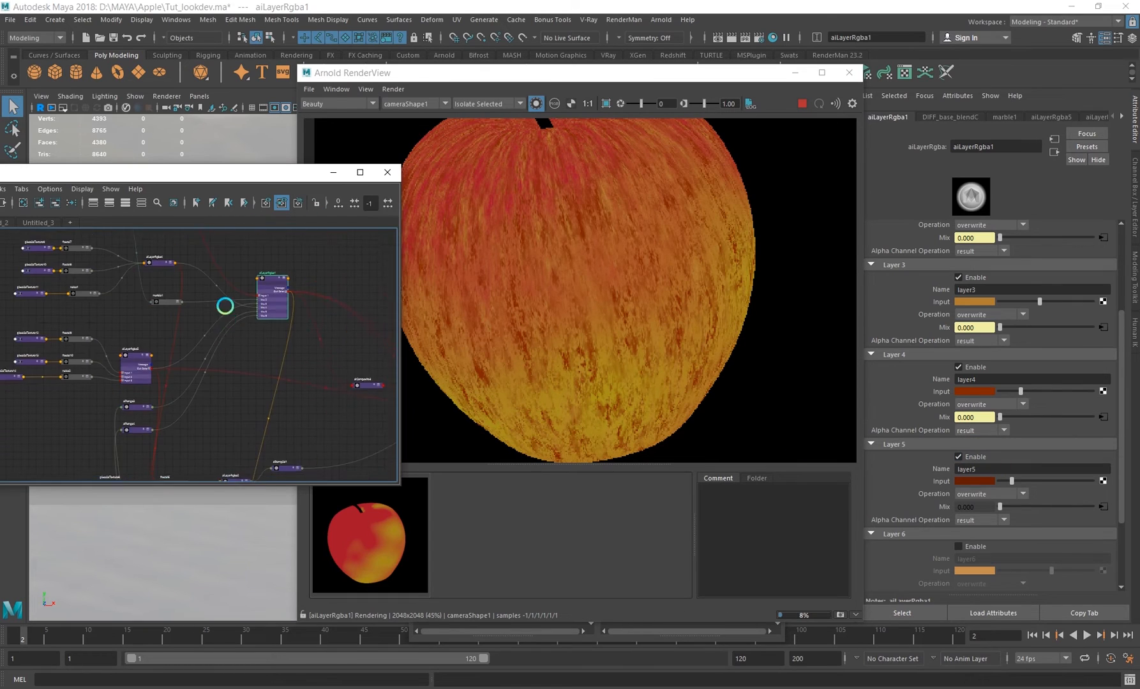
scroll(234, 325, "up", 5)
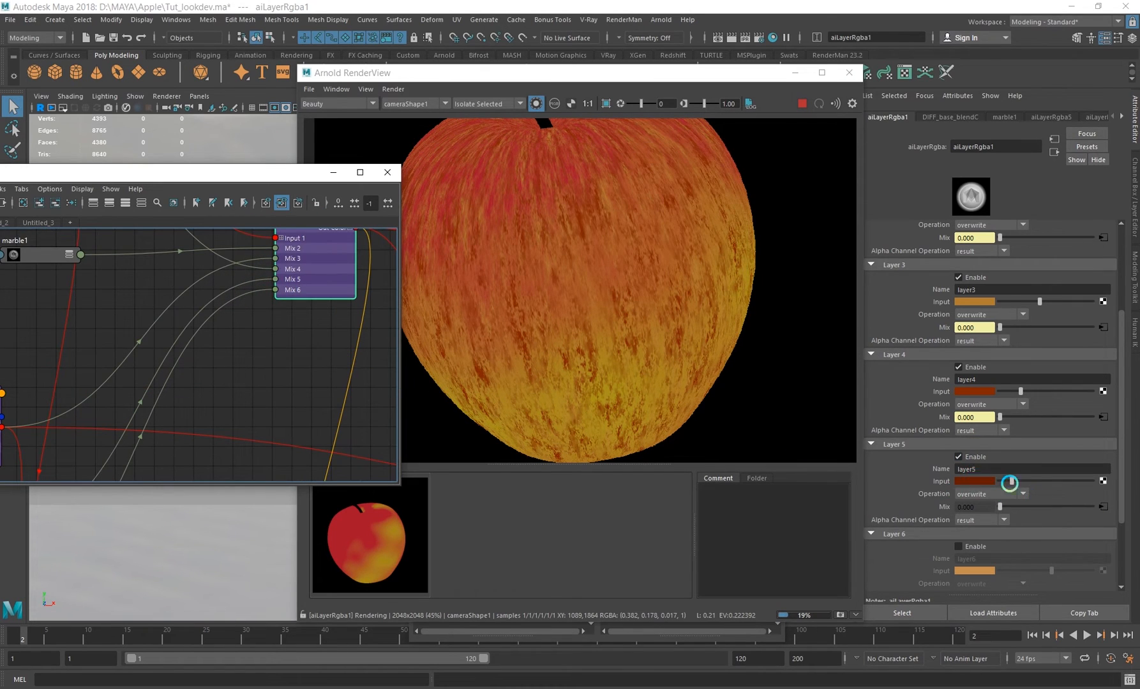
- Enable Layer 6 of aiLayerRgba1 and isolate the granite1 texture that drives the speckle masks
left_click(977, 547)
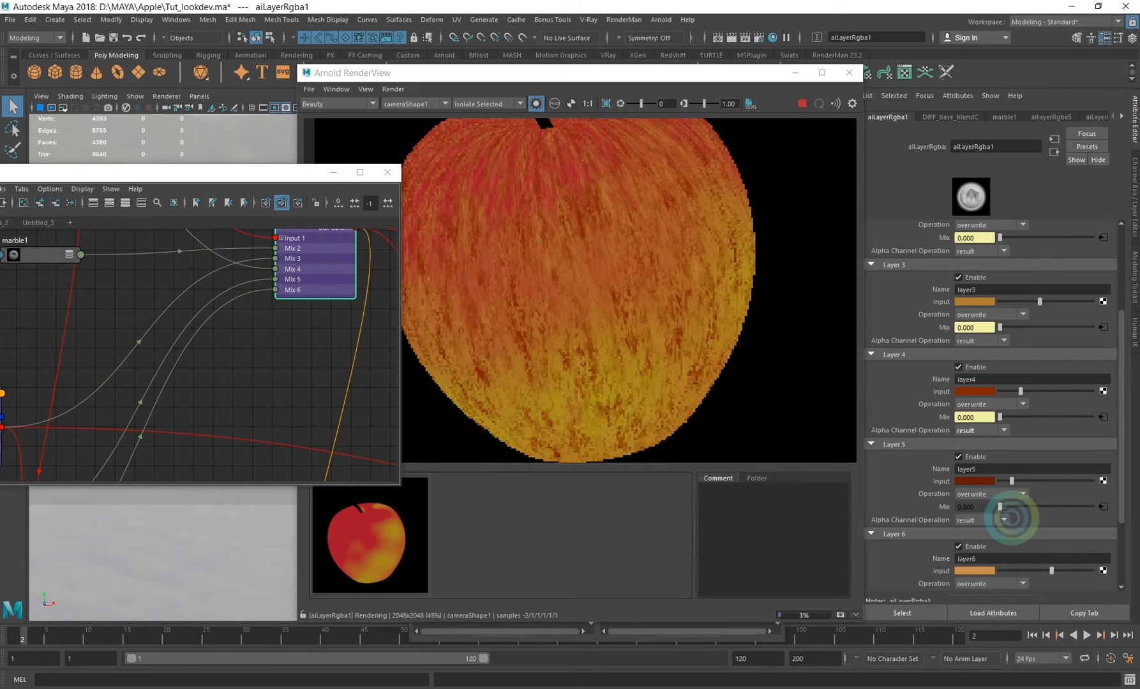
scroll(278, 332, "down", 3)
middle_click_drag(180, 420, 222, 330, "alt")
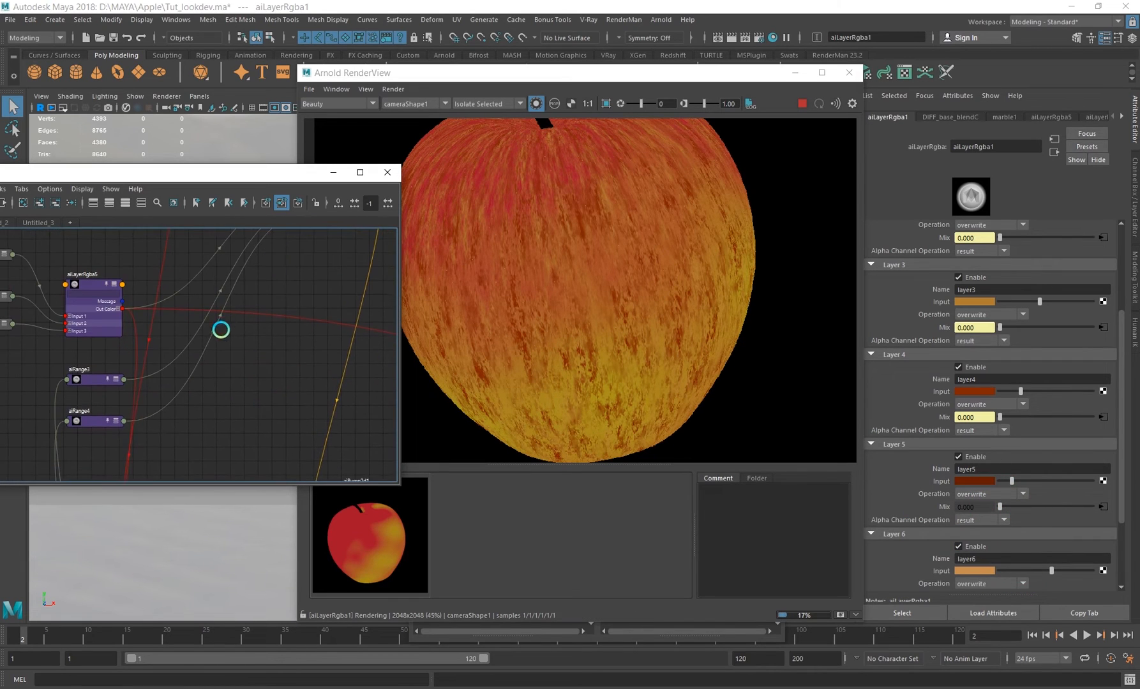
middle_click_drag(104, 412, 188, 307, "alt")
right_click_drag(190, 390, 160, 446, "alt")
middle_click_drag(160, 446, 191, 229, "alt")
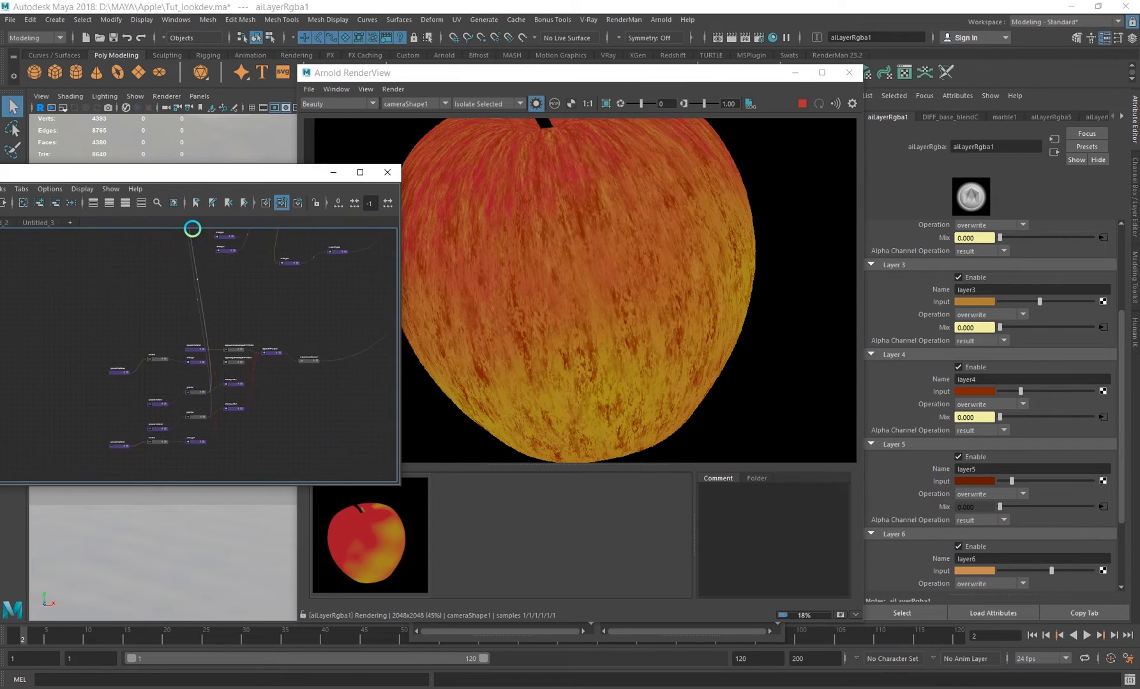
right_click_drag(150, 396, 260, 339, "alt")
left_click(244, 412)
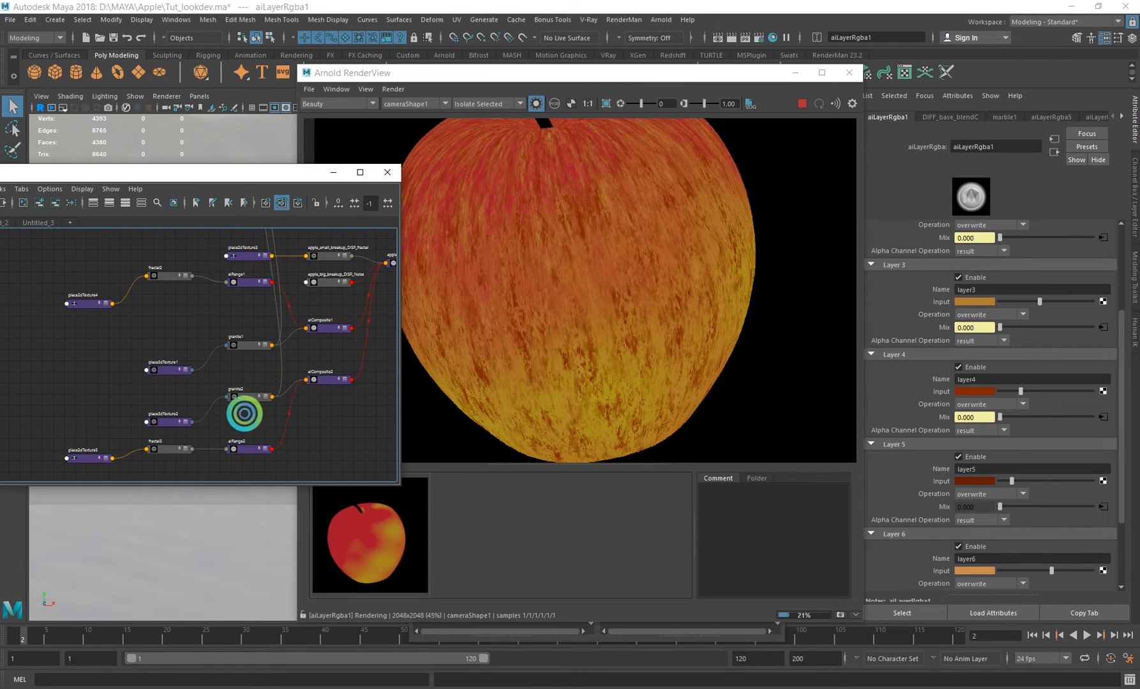
left_click(241, 346)
- Render the aiRange3 and aiRange4 speckle masks in isolation, one after the other, and compare them
scroll(254, 332, "down", 3)
middle_click_drag(254, 290, 257, 369, "alt")
scroll(249, 307, "up", 3)
left_click(262, 283)
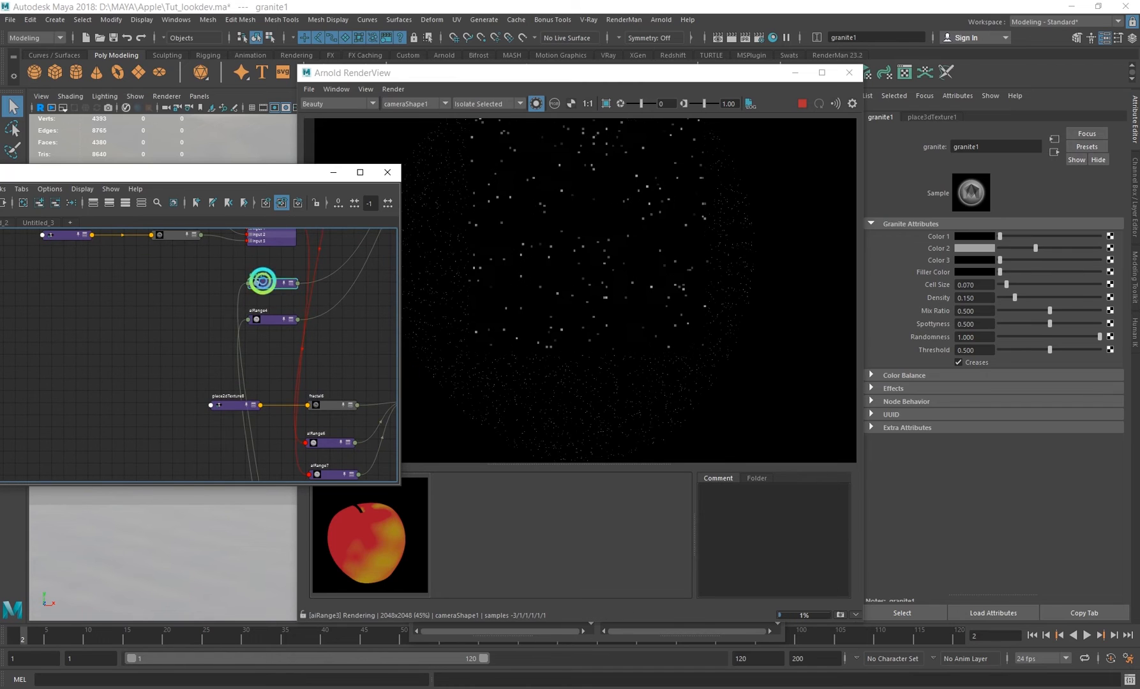
middle_click_drag(289, 297, 233, 378, "alt")
scroll(308, 387, "up", 3)
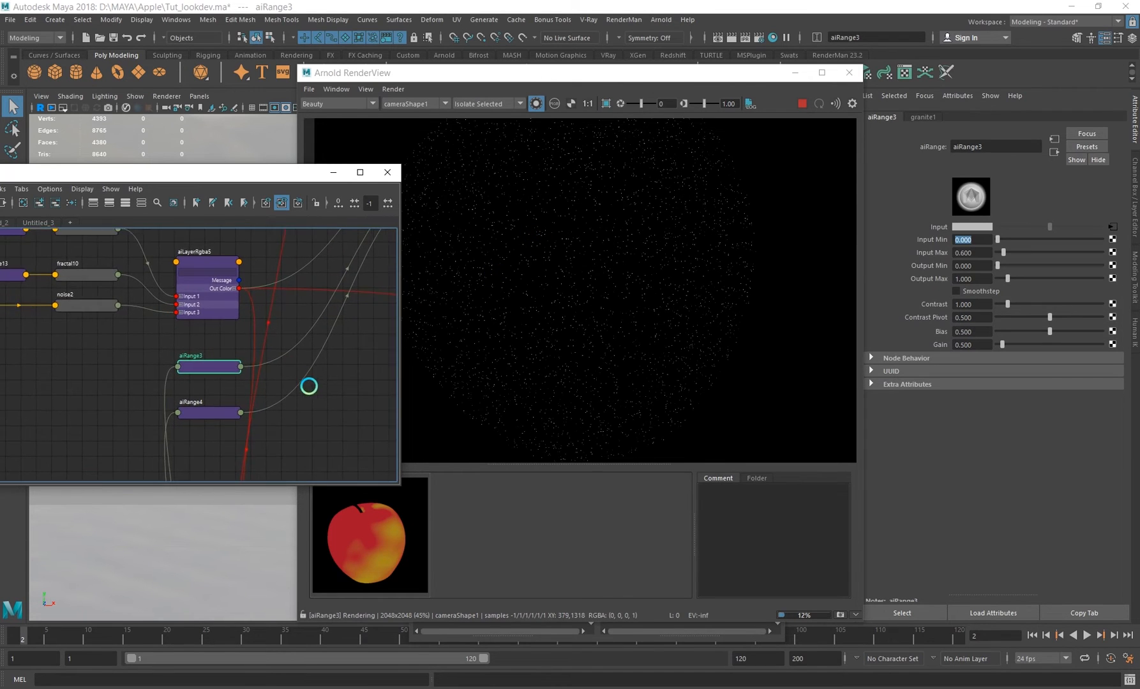
left_click(194, 427)
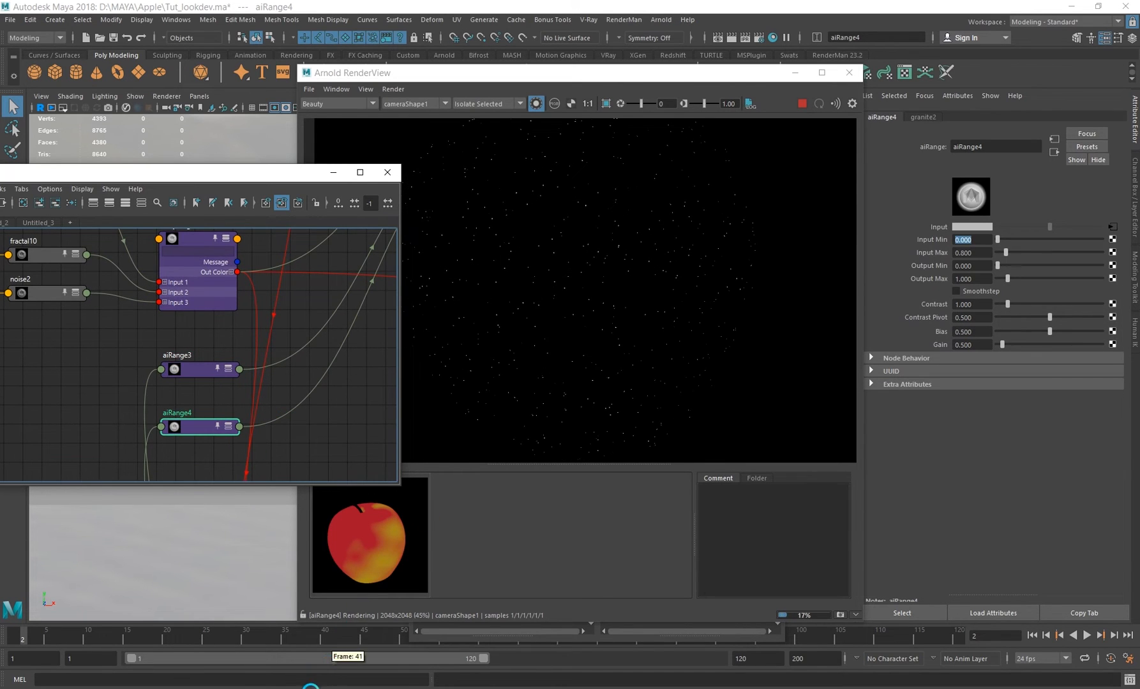
- Switch to File Explorer, open the purepng red apple reference photo, examine its skin spots up close, and return to Maya's Node Editor
left_click(311, 678)
left_click(610, 252)
double_click(611, 254)
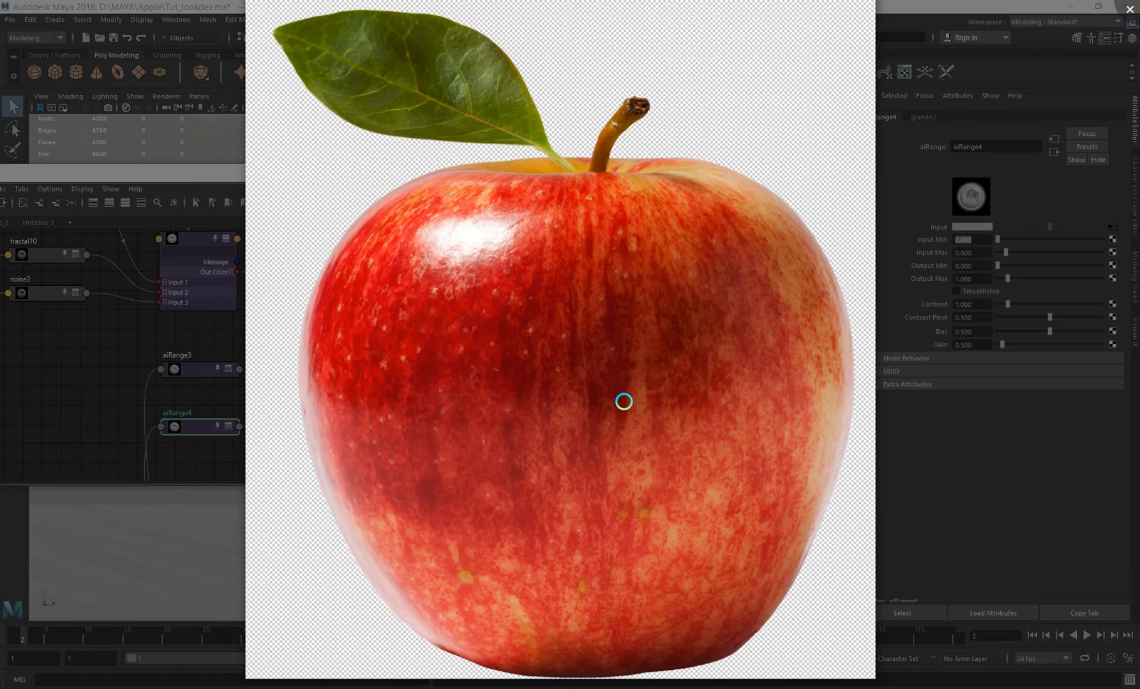
scroll(578, 323, "up", 5)
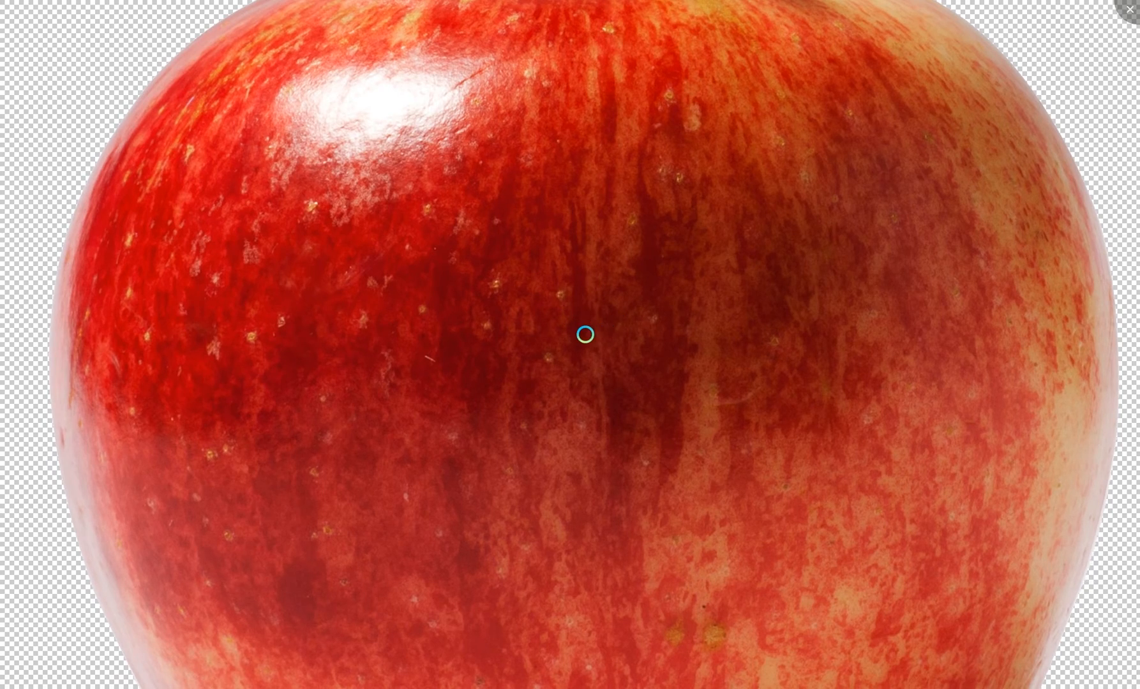
scroll(585, 335, "down", 5)
key("Escape")
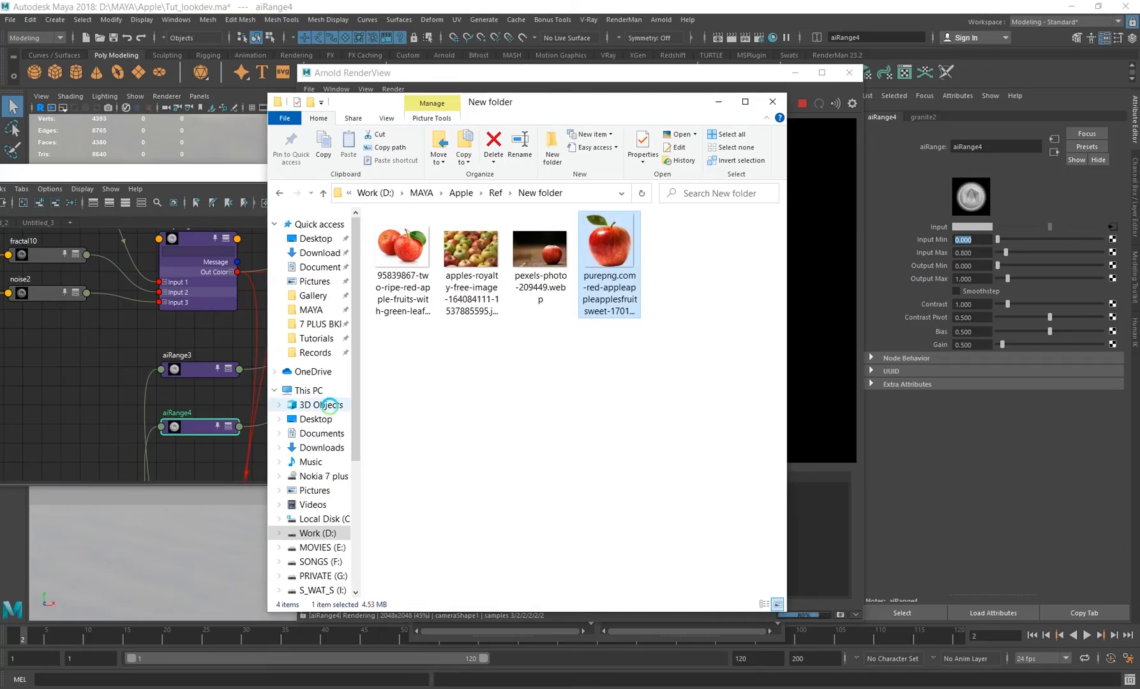
left_click(234, 172)
- Render aiLayerRgba1 again and examine the small speckles on the apple's skin up close
middle_click_drag(228, 396, 292, 371, "alt")
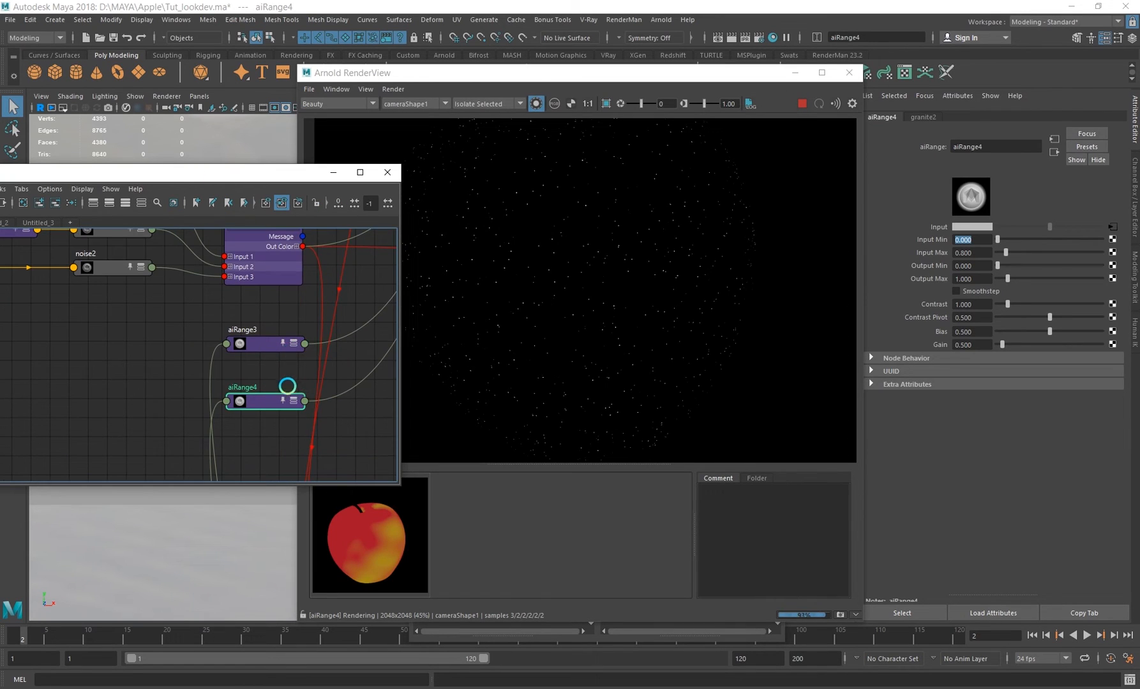
scroll(287, 385, "down", 3)
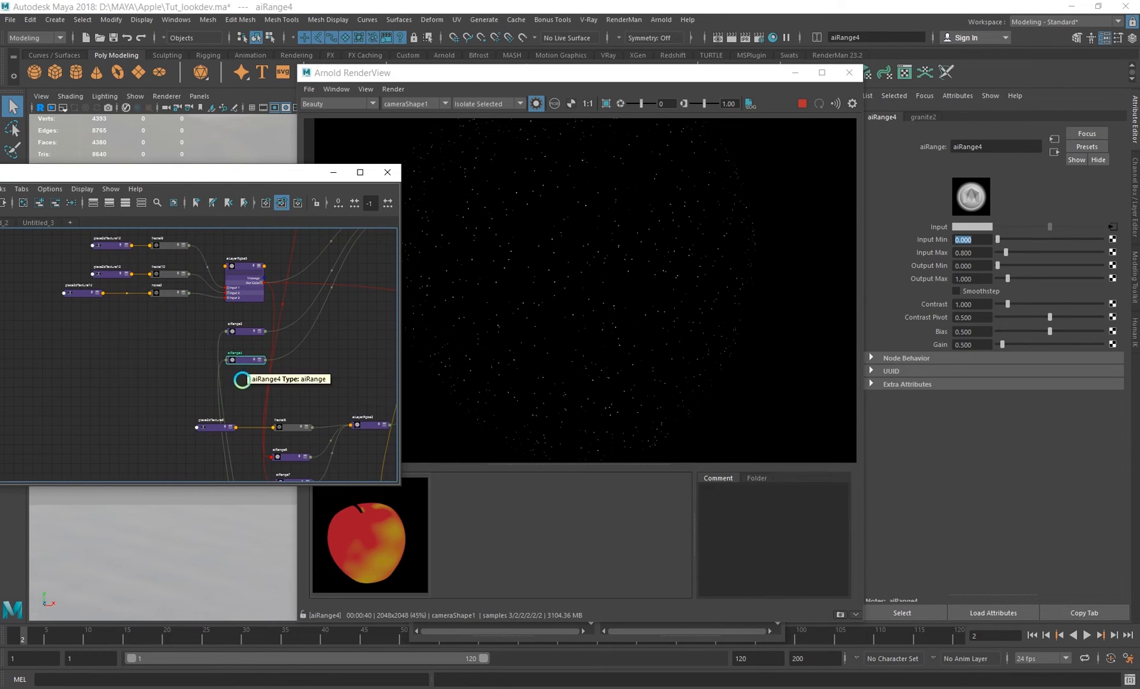
scroll(242, 392, "down", 5)
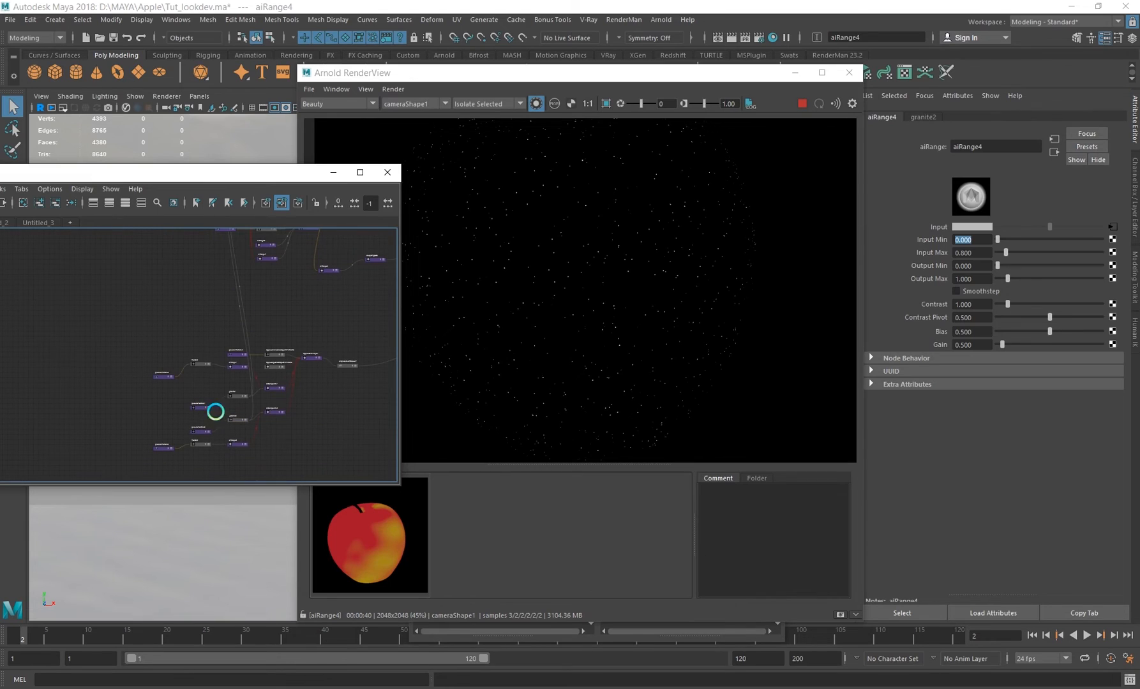
middle_click_drag(285, 375, 305, 436, "alt")
middle_click_drag(292, 311, 288, 354, "alt")
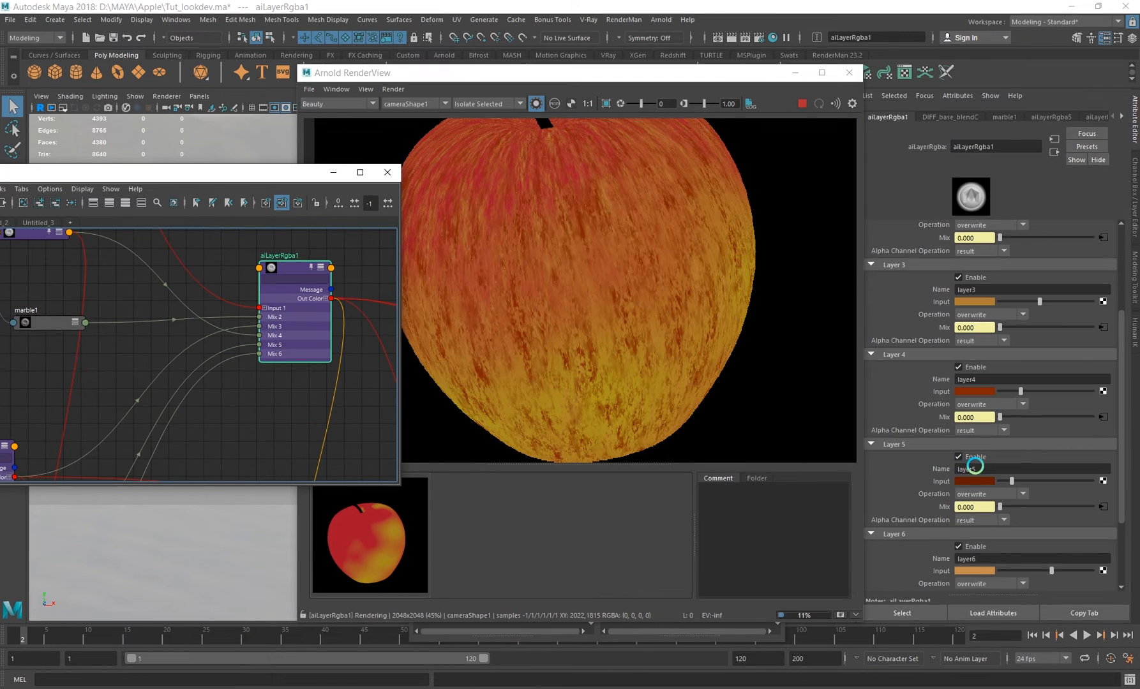
left_click(738, 296)
scroll(580, 263, "up", 5)
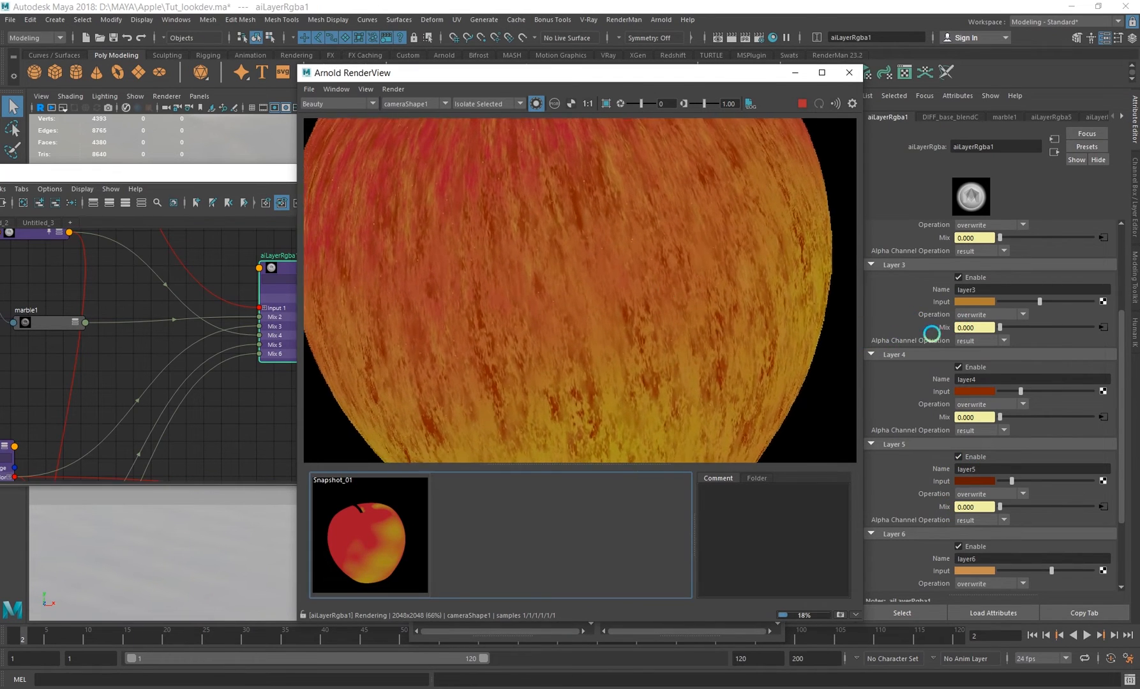
scroll(564, 244, "up", 2)
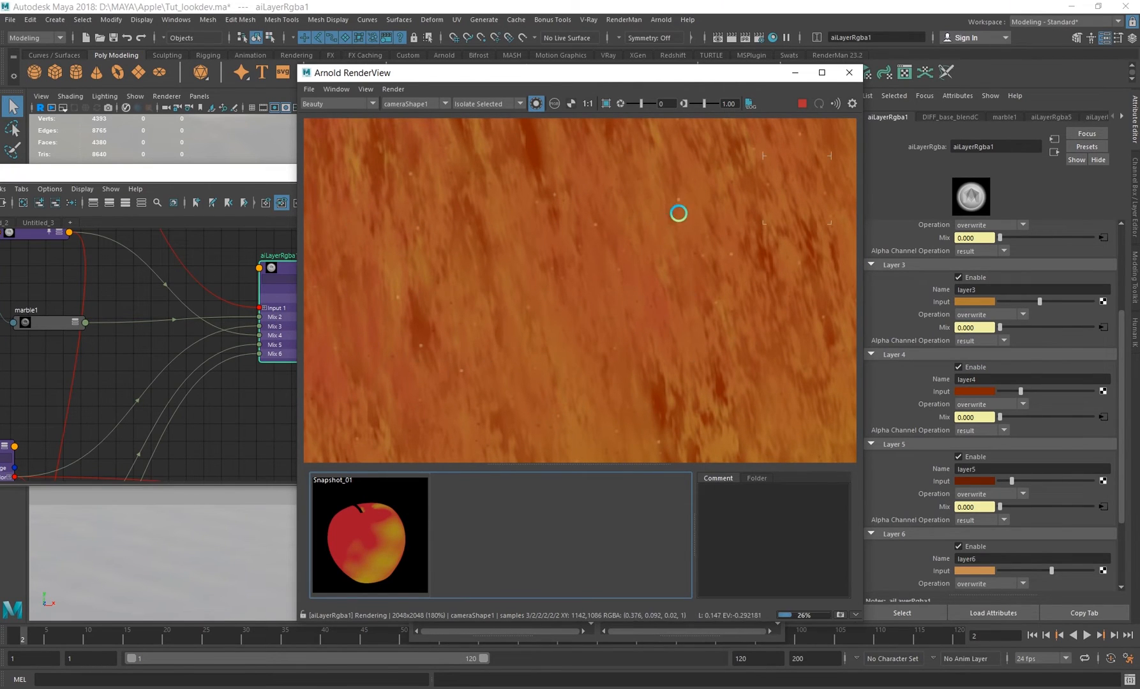
key("f")
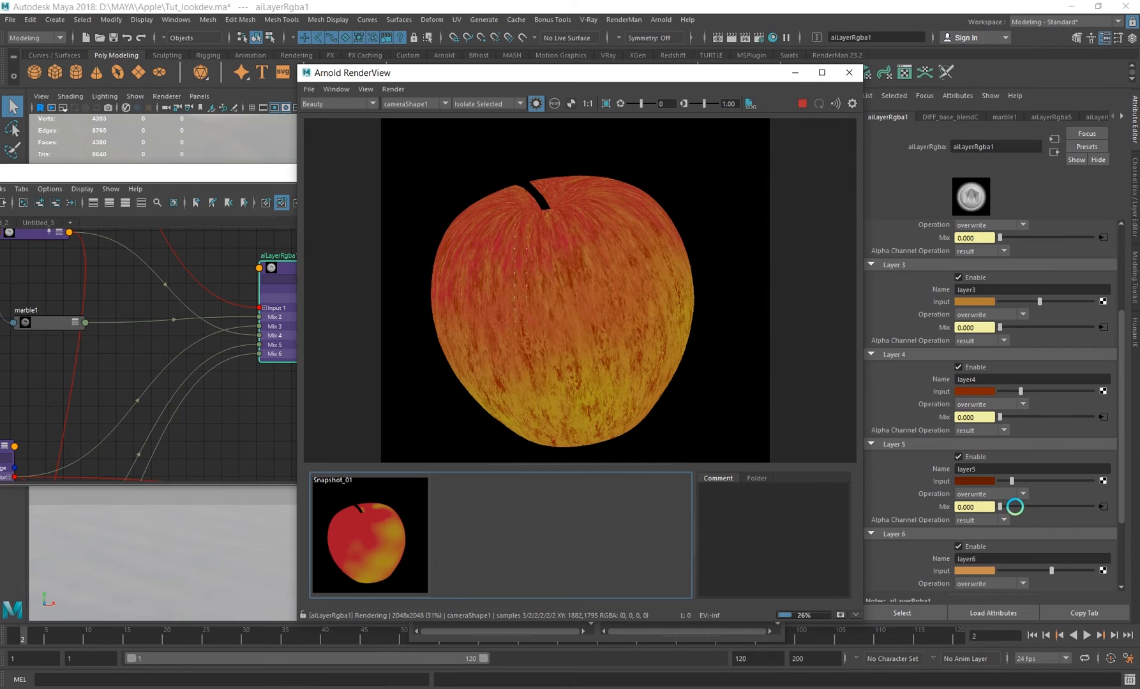
- Review the layer settings of aiLayerRgba1 and trace its mask connections through the node graph
scroll(996, 514, "down", 3)
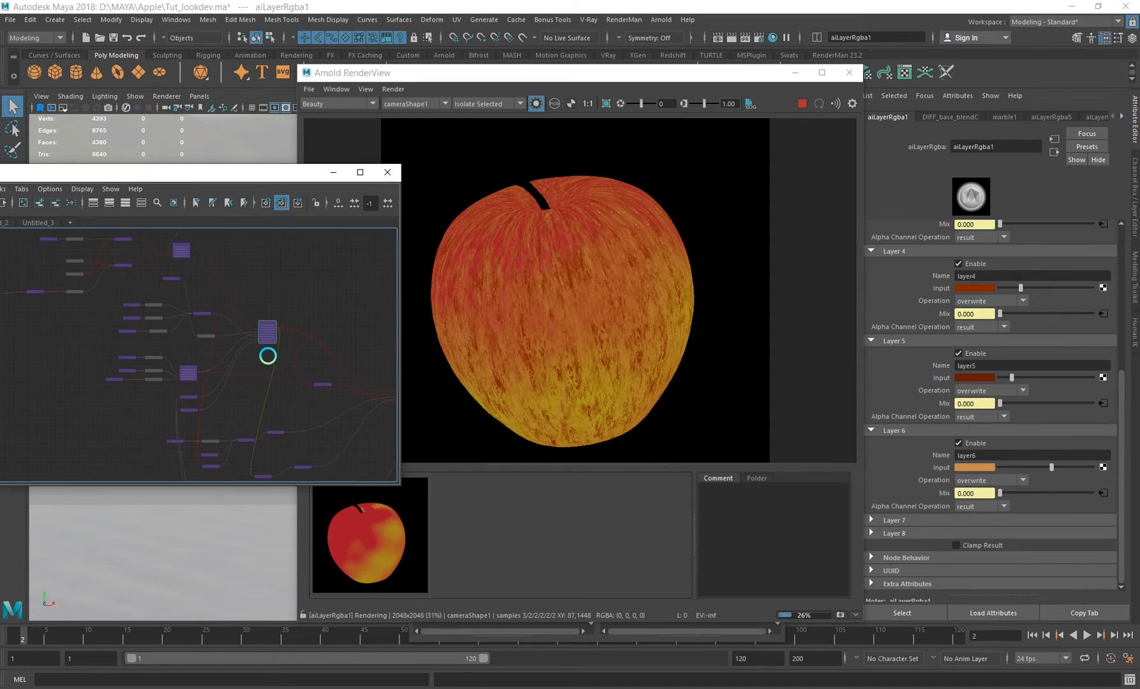
scroll(390, 408, "up", 5)
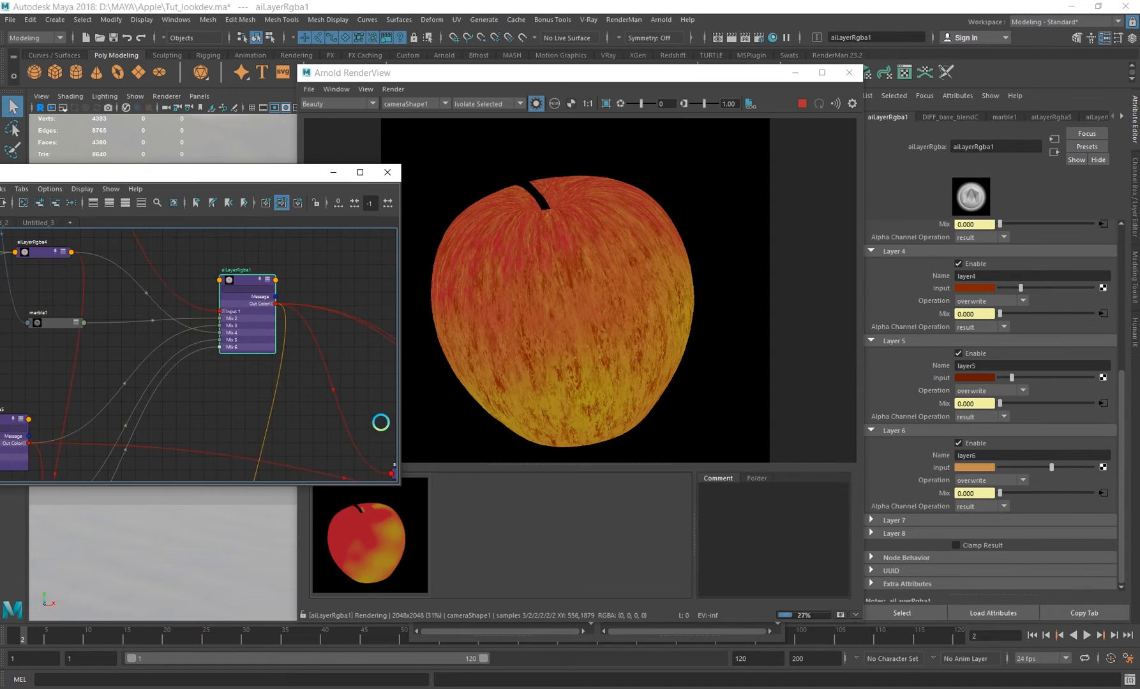
scroll(217, 315, "up", 3)
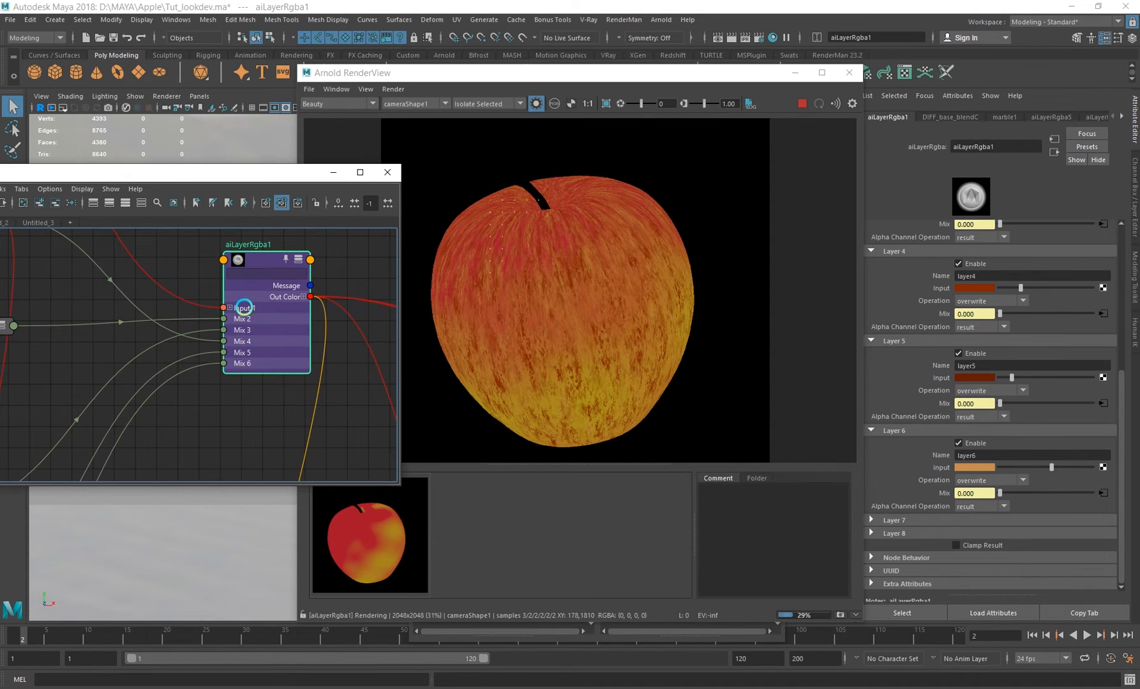
scroll(244, 380, "down", 6)
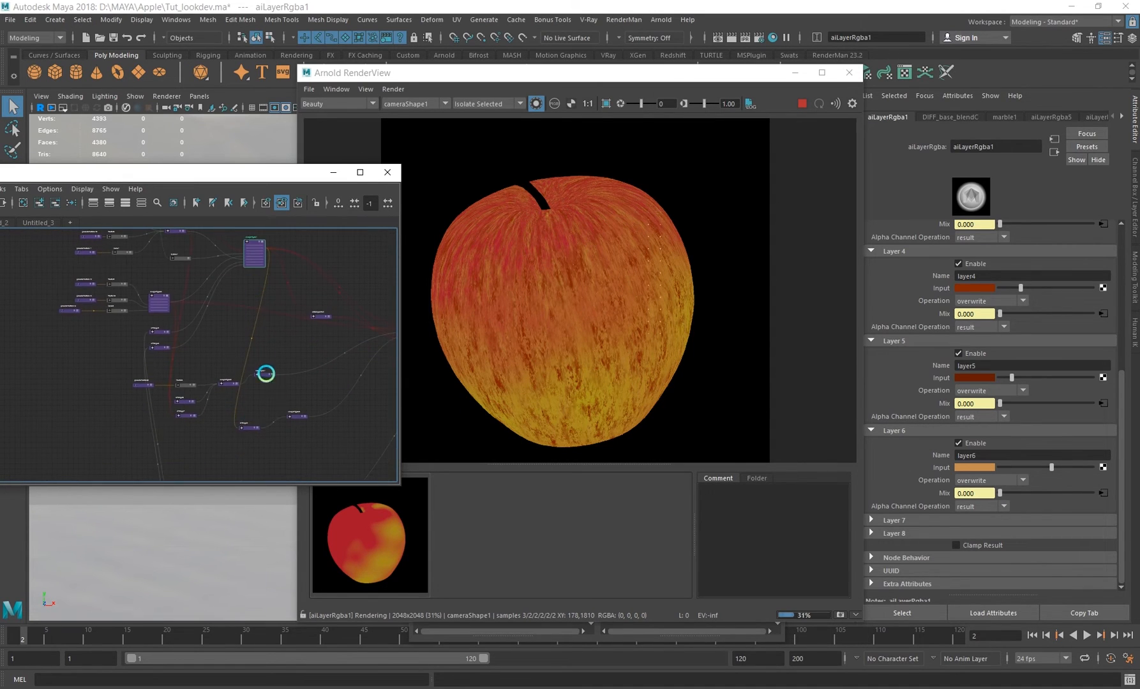
scroll(266, 374, "up", 2)
scroll(1014, 393, "up", 5)
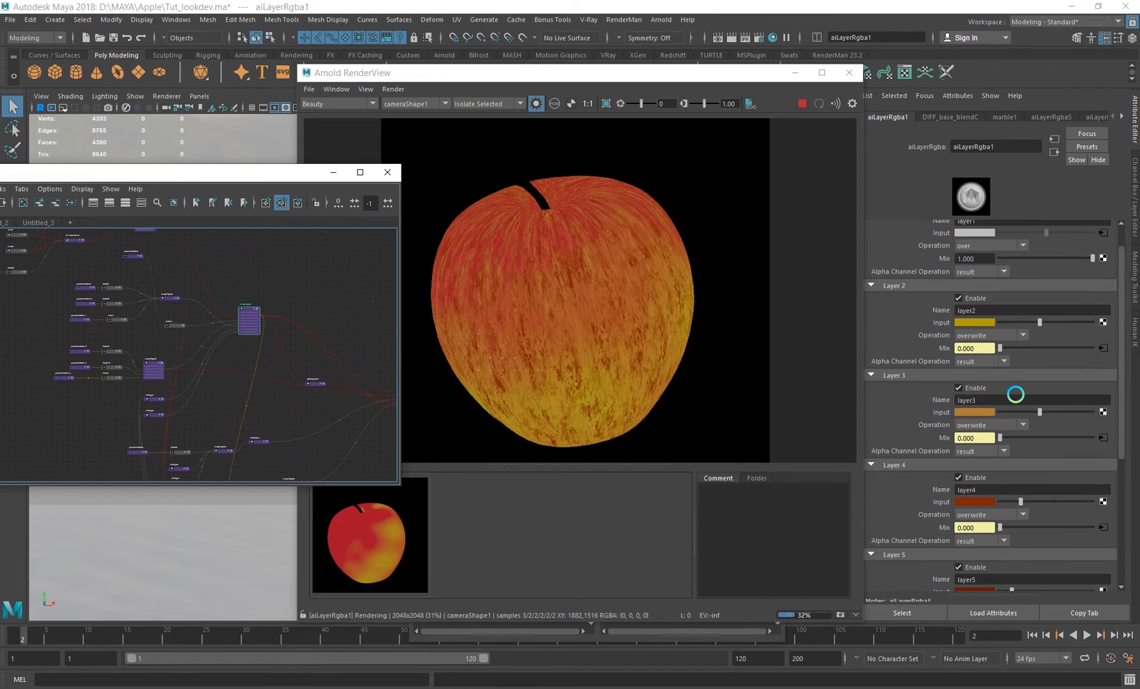
scroll(1017, 499, "down", 3)
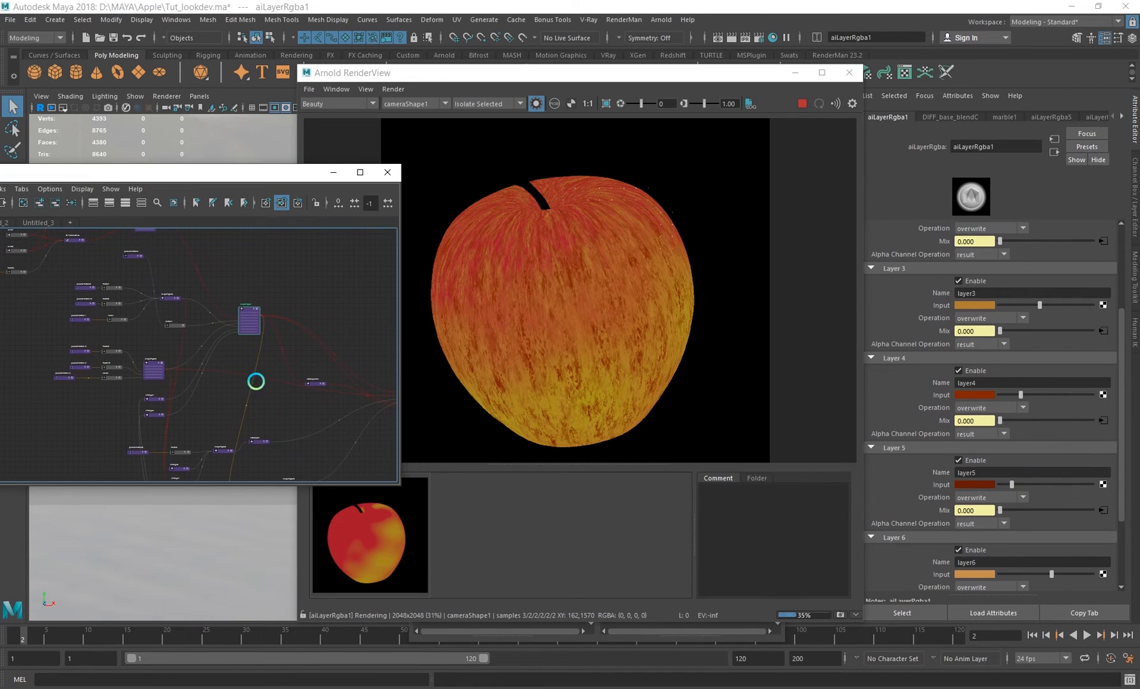
middle_click_drag(292, 390, 297, 260, "alt")
mouse_move(245, 418)
middle_mouse_down("alt")
mouse_move(228, 344)
mouse_move(250, 430)
middle_mouse_up("alt")
middle_click_drag(218, 298, 224, 369, "alt")
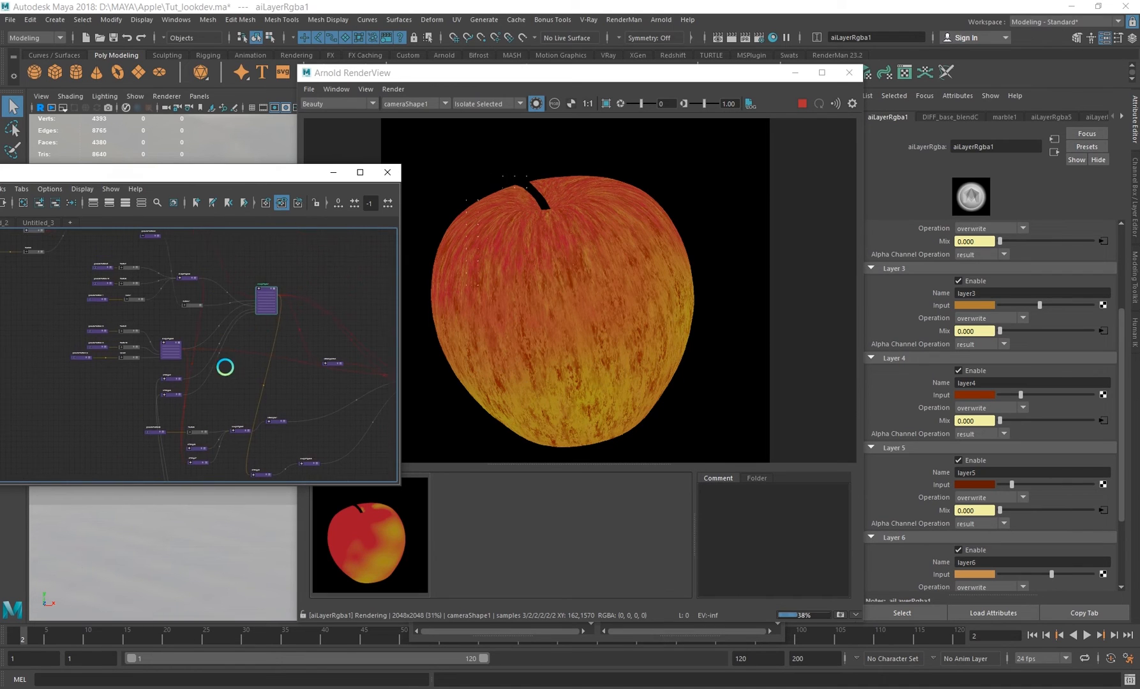
- Examine the combined streaks and speckles of the layered color in the render against the overall node network
scroll(542, 311, "up", 5)
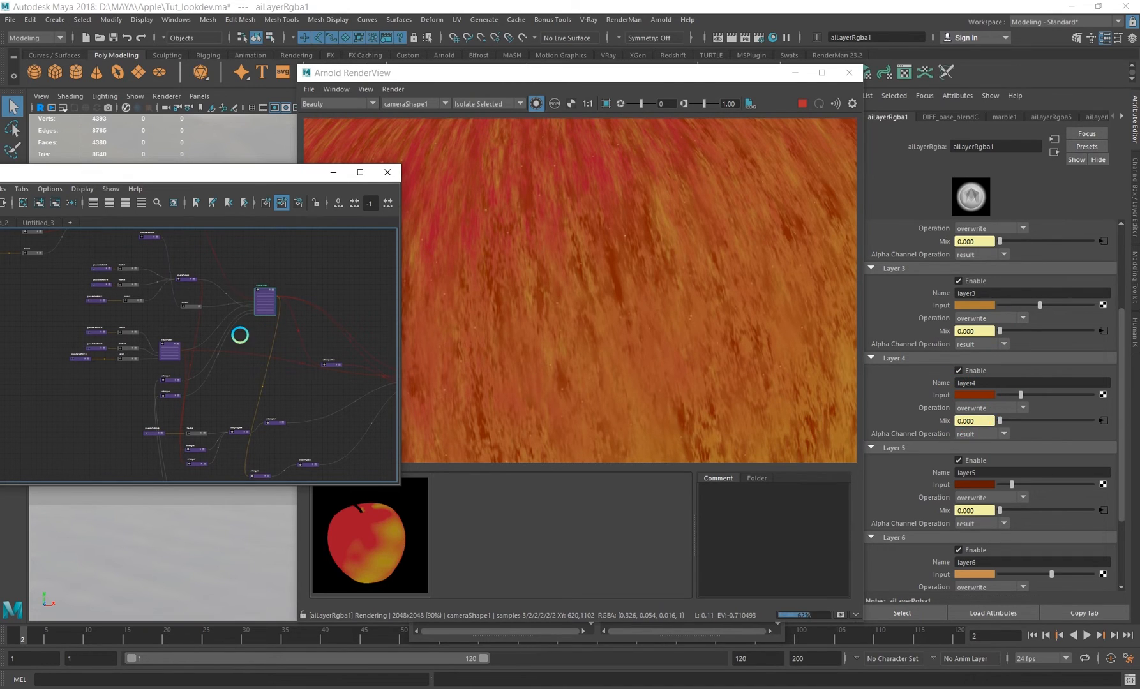
middle_click_drag(295, 390, 280, 369, "alt")
right_click_drag(281, 369, 188, 384, "alt")
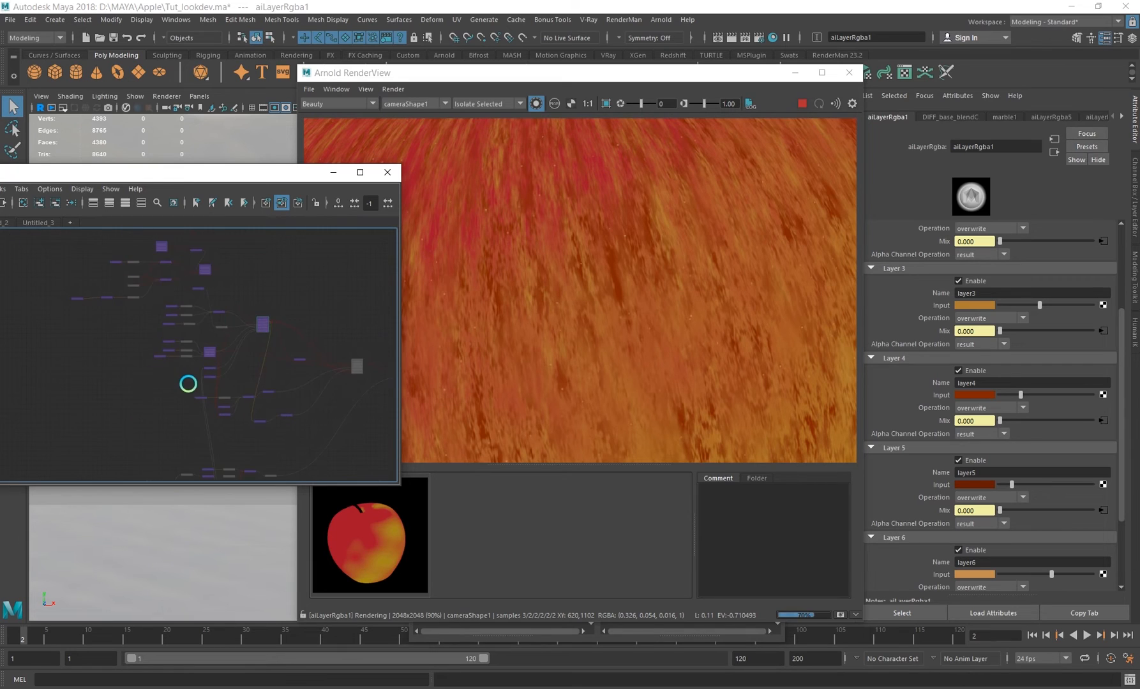
middle_click_drag(189, 384, 172, 326, "alt")
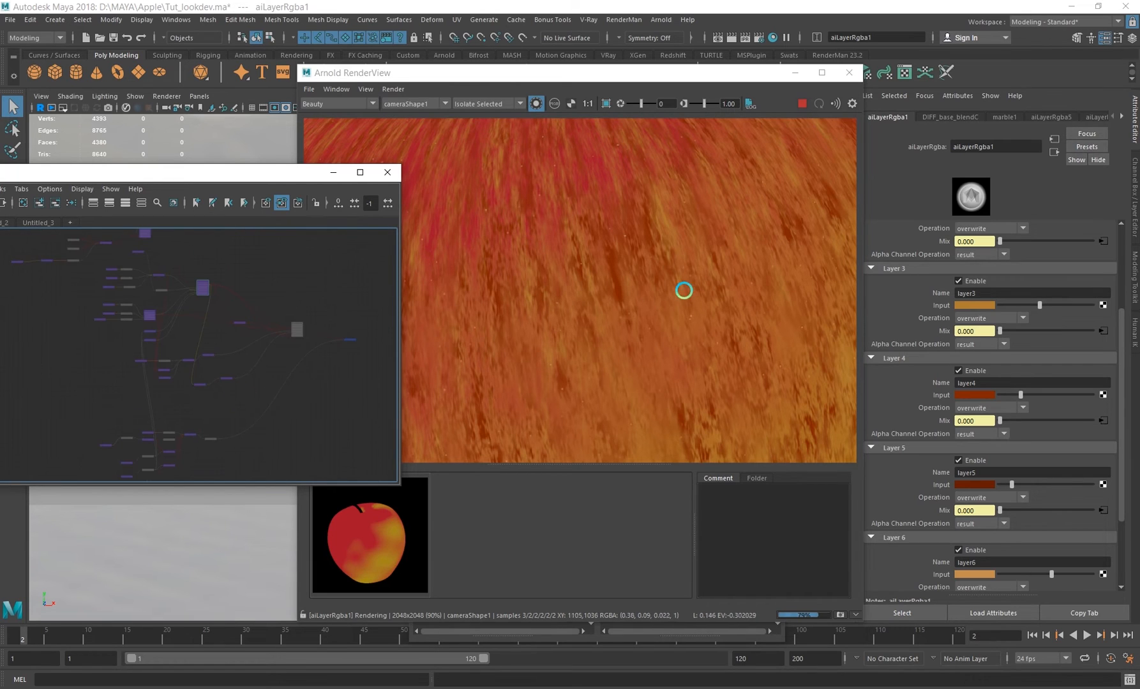
left_click(593, 297)
scroll(699, 260, "down", 4)
middle_click_drag(738, 225, 661, 252, "alt")
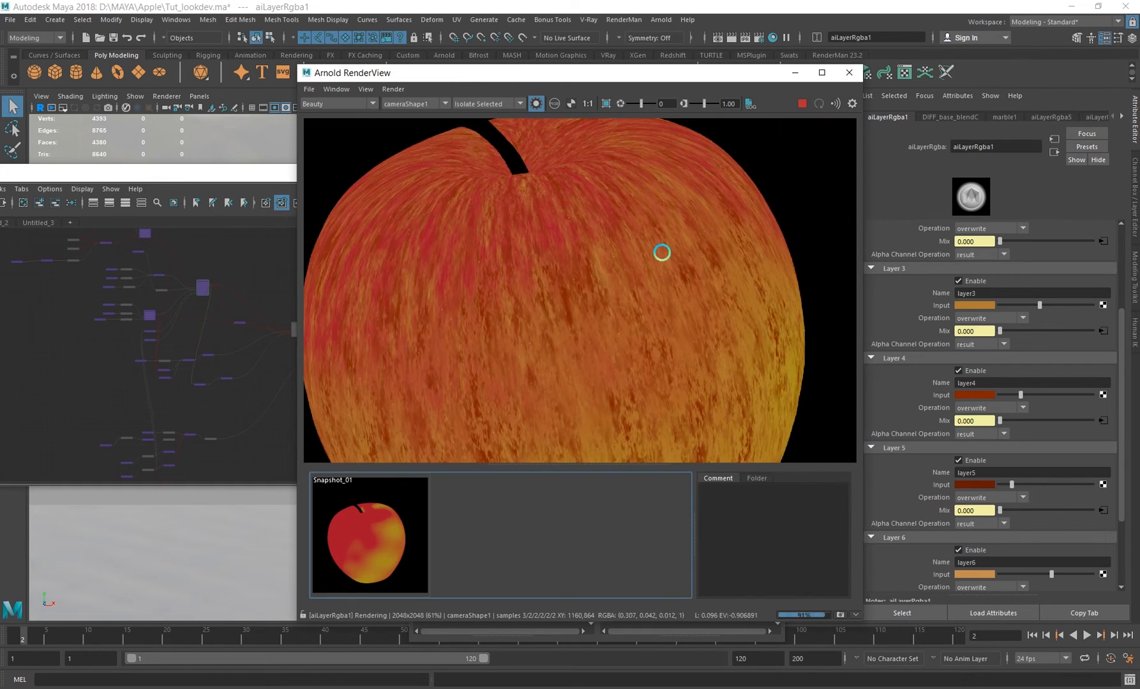
scroll(656, 255, "down", 1)
- Locate the aiRange5 node fed by aiLayerRgba1 and render its output in isolation
left_click_drag(206, 180, 265, 177)
right_click_drag(256, 327, 285, 368, "alt")
middle_click_drag(285, 367, 273, 252, "alt")
right_click_drag(278, 286, 229, 282, "alt")
middle_click_drag(229, 283, 293, 357, "alt")
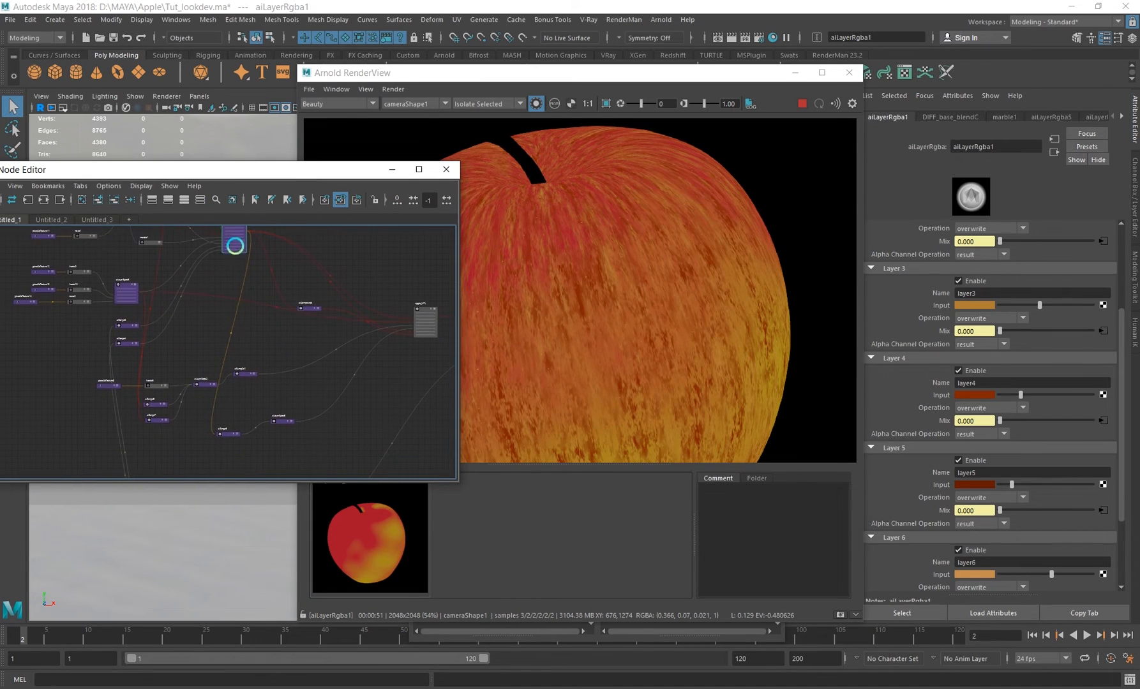
right_click_drag(218, 436, 374, 471, "alt")
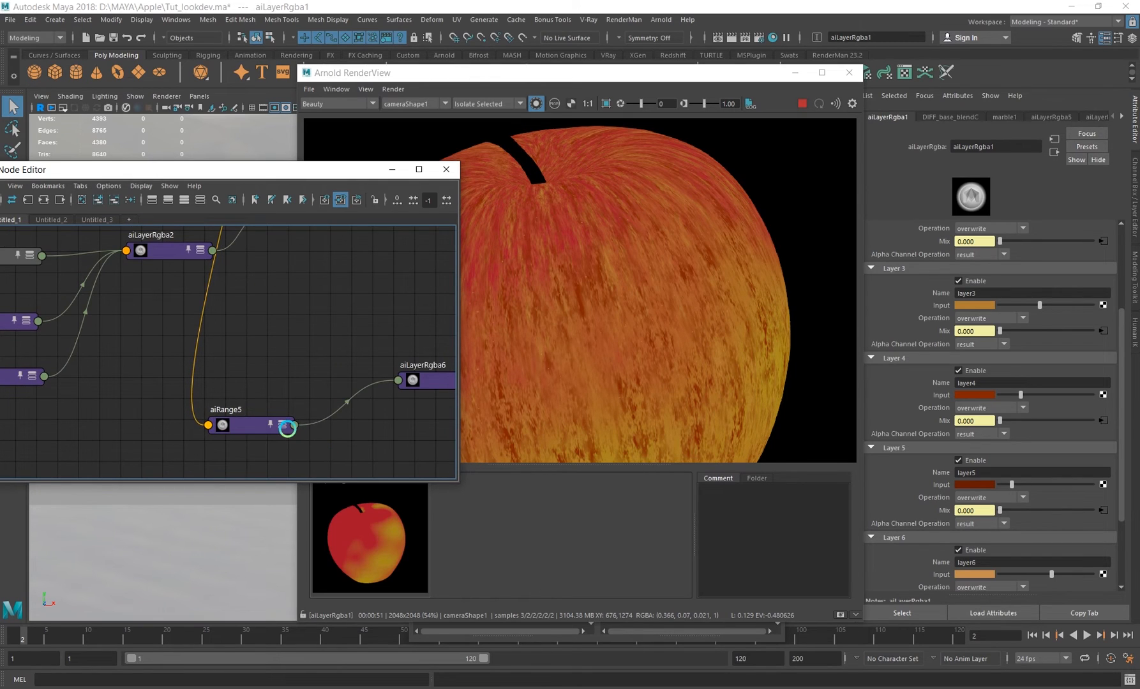
left_click(287, 426)
key("a")
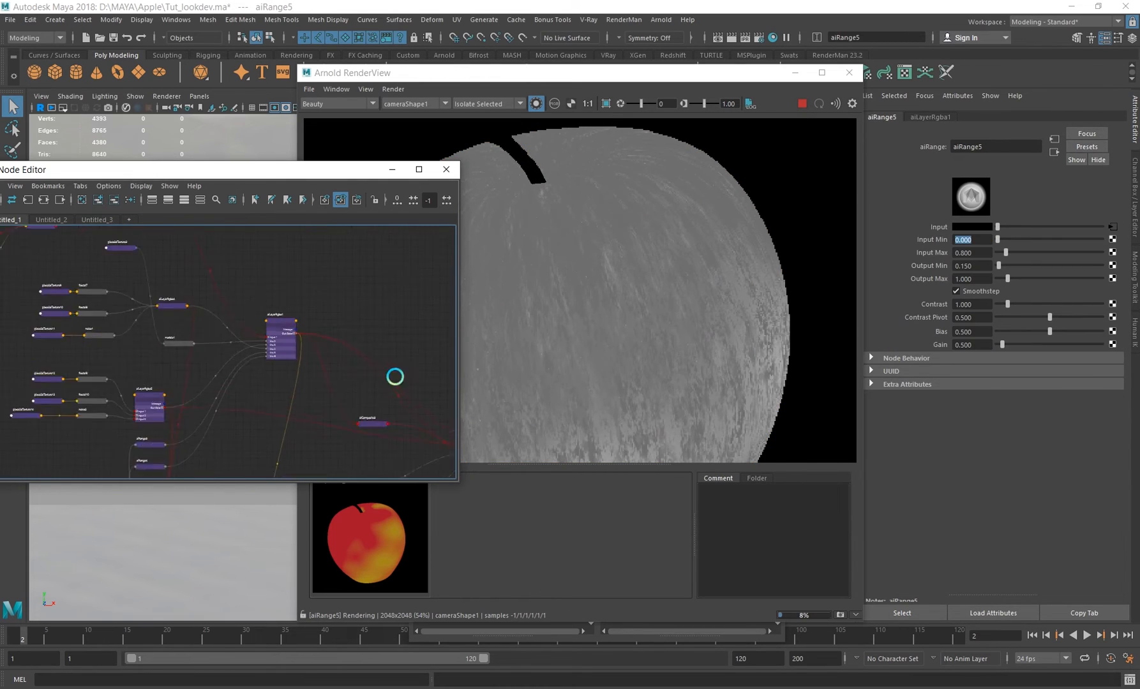
- Expand the Out Color channels of aiLayerRgba1 and render that node again
right_click_drag(275, 331, 312, 344, "alt")
left_click(322, 337)
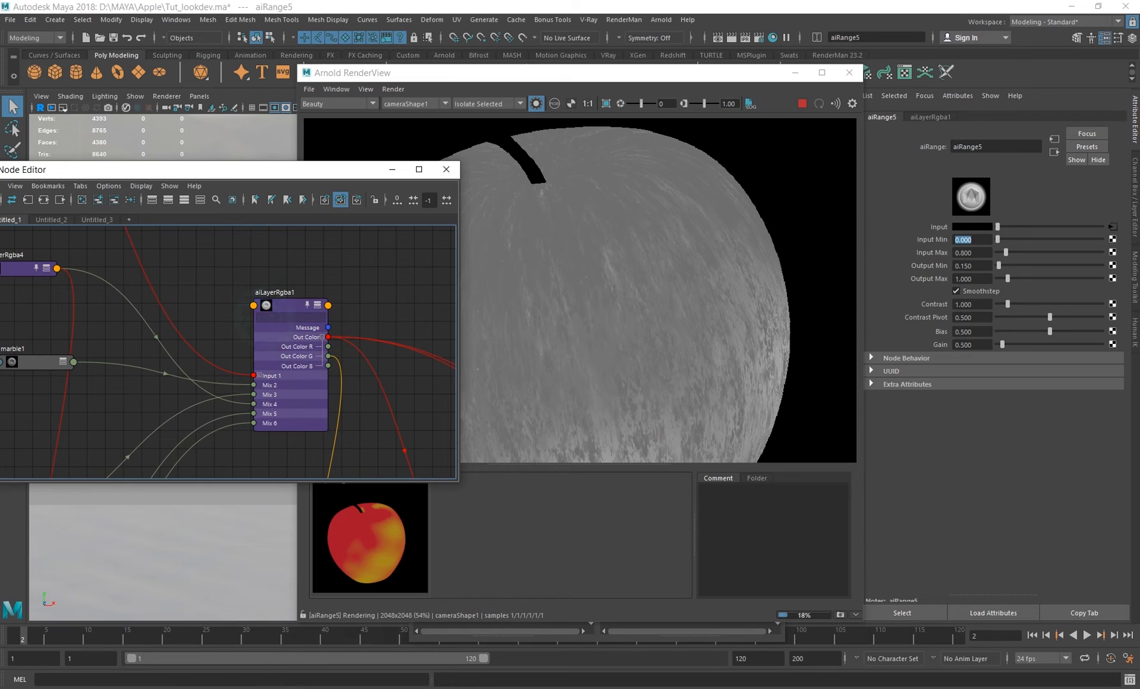
left_click(325, 303)
key("a")
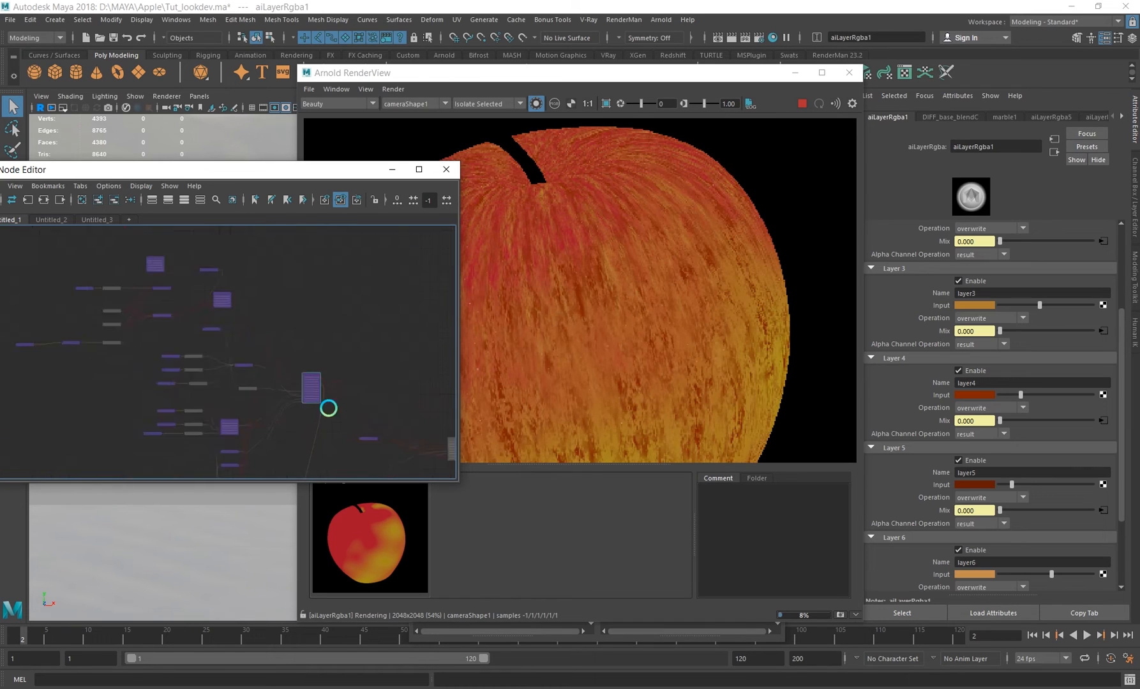
- Follow the aiLayerRgba1 color output back to aiRange5 and render its grayscale version again
right_click_drag(305, 302, 568, 364, "alt")
right_click_drag(306, 342, 253, 359, "alt")
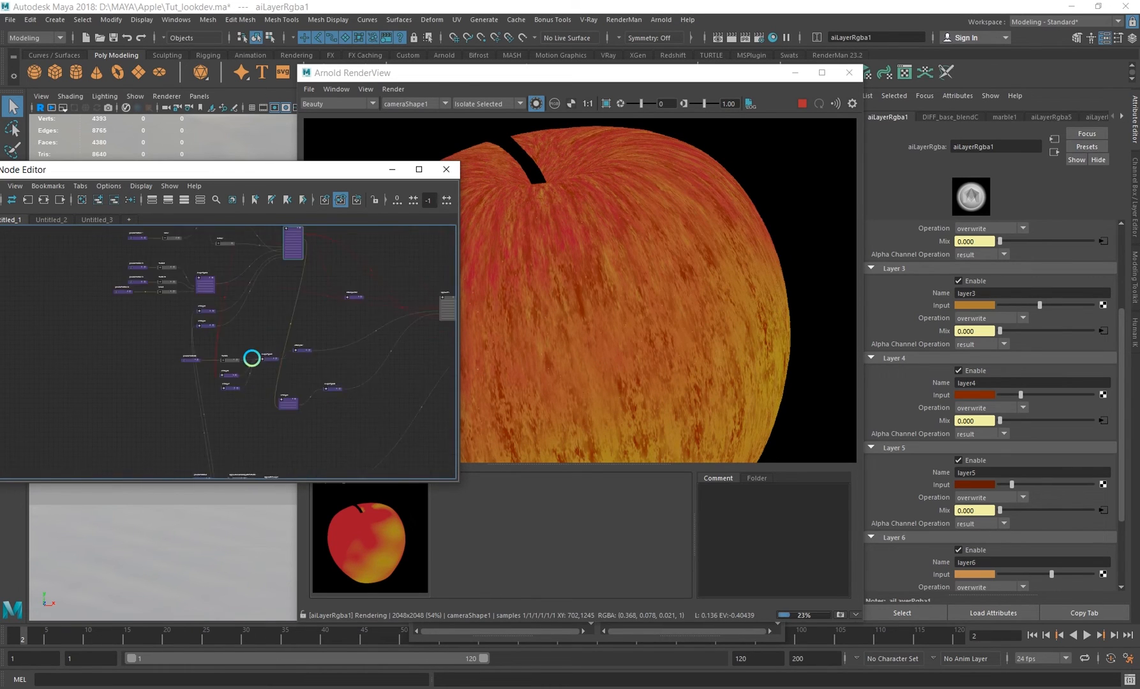
middle_click_drag(252, 359, 203, 342, "alt")
right_click_drag(203, 342, 383, 412, "alt")
middle_click_drag(383, 411, 265, 410, "alt")
left_click(218, 429)
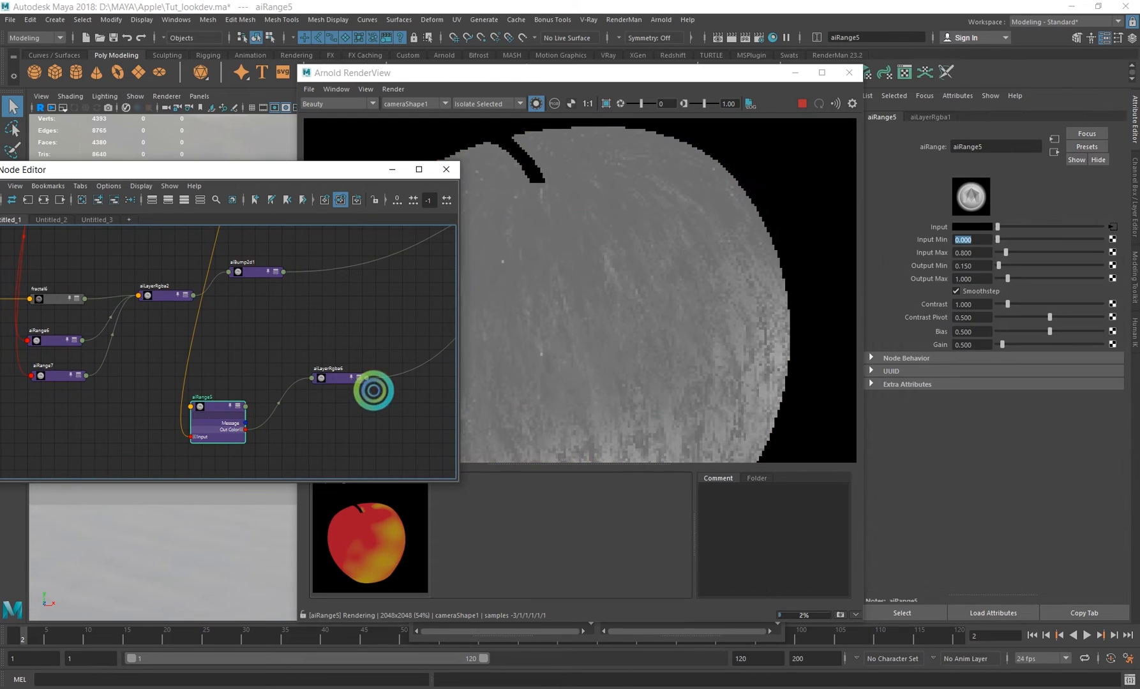
- Render the aiLayerRgba6 node in isolation, and trace the network back to aiLayerRgba1 to render its color
left_click(333, 380)
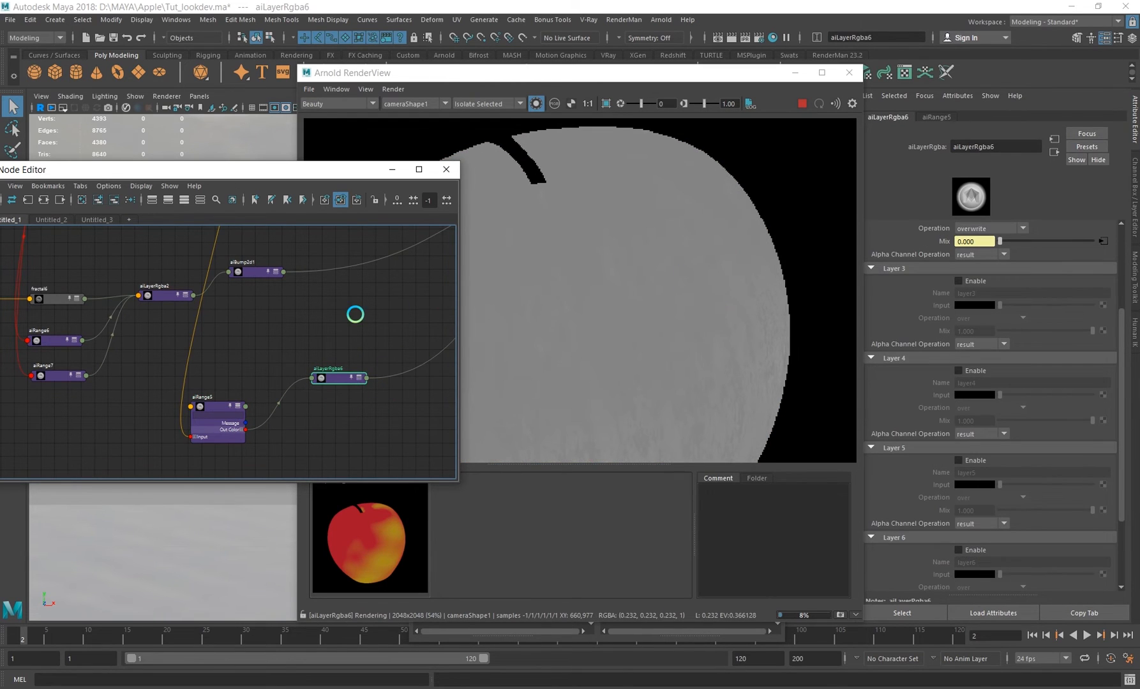
middle_click_drag(354, 315, 308, 338, "alt")
right_click_drag(307, 338, 351, 300, "alt")
middle_click_drag(351, 301, 324, 360, "alt")
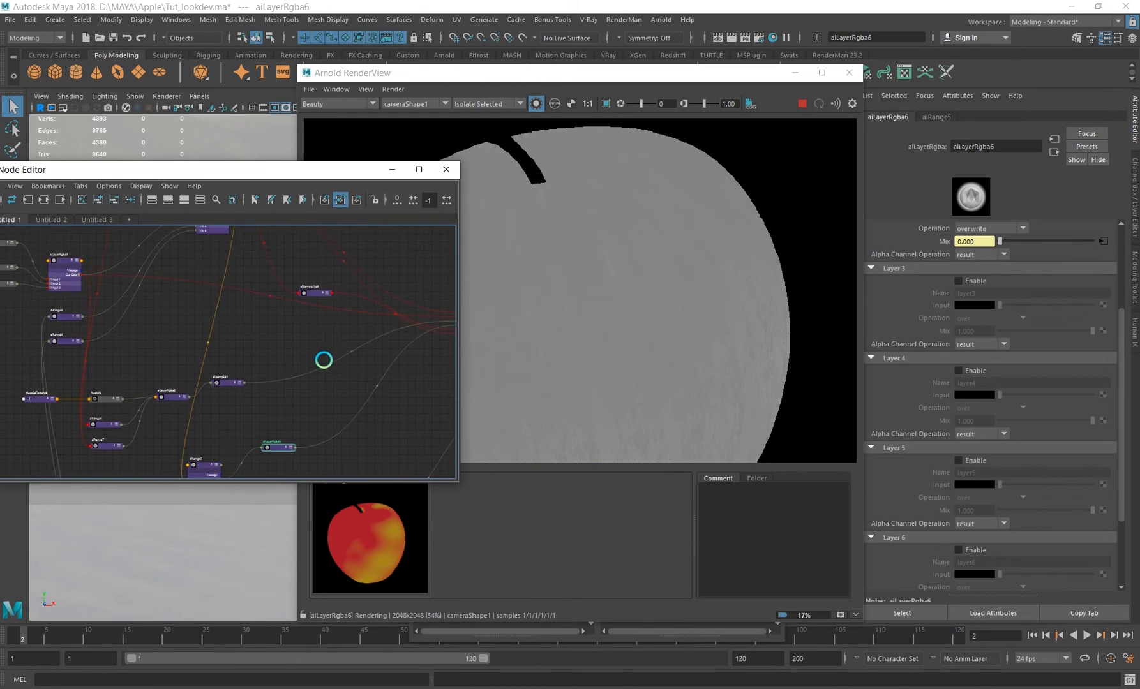
right_click_drag(331, 389, 224, 376, "alt")
middle_click_drag(240, 270, 249, 298, "alt")
right_click_drag(250, 298, 270, 302, "alt")
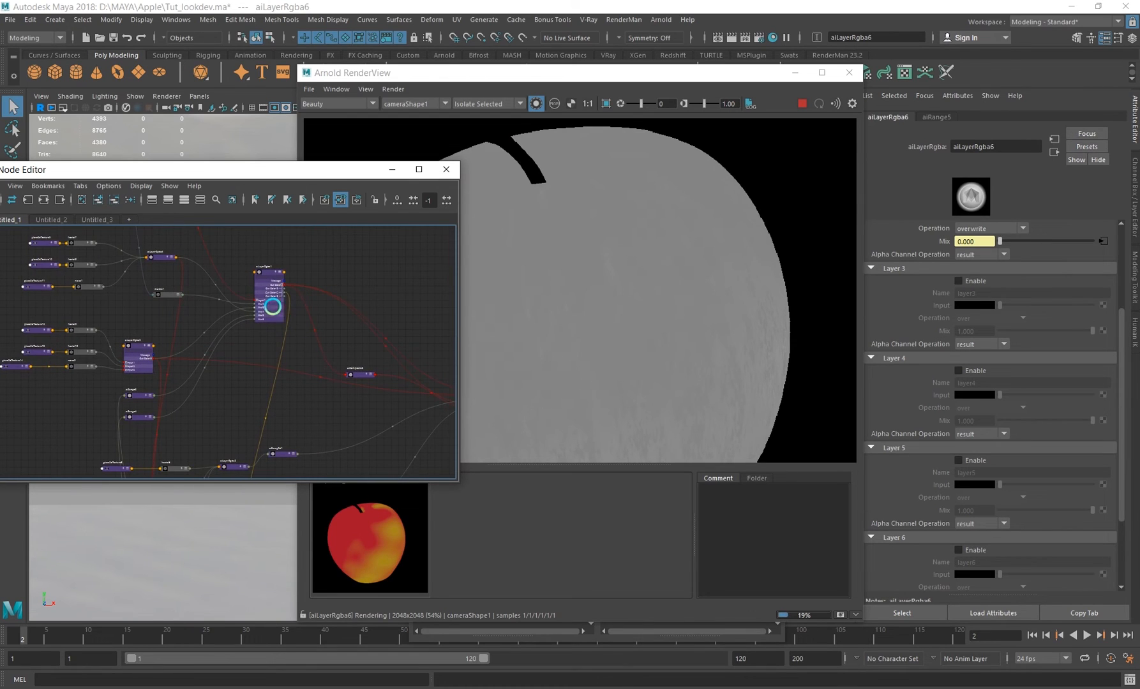
left_click(270, 303)
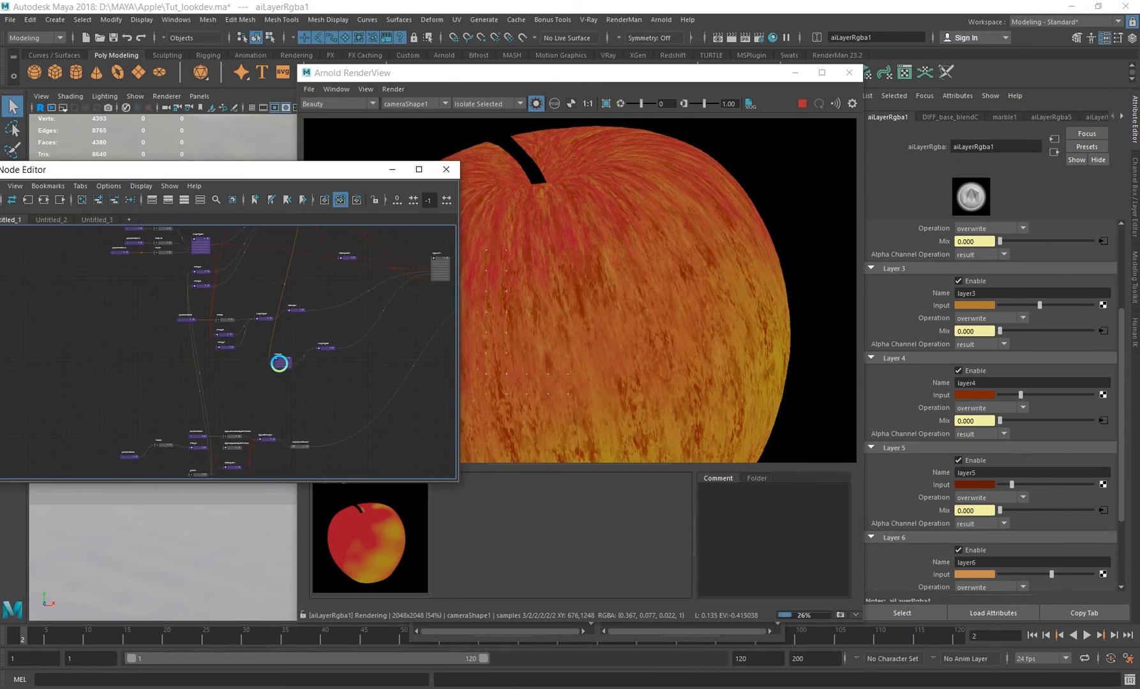
- Render the aiRange5 node again and check its Output Min setting against the grayscale apple
scroll(279, 361, "up", 4)
middle_click_drag(377, 349, 361, 428, "alt")
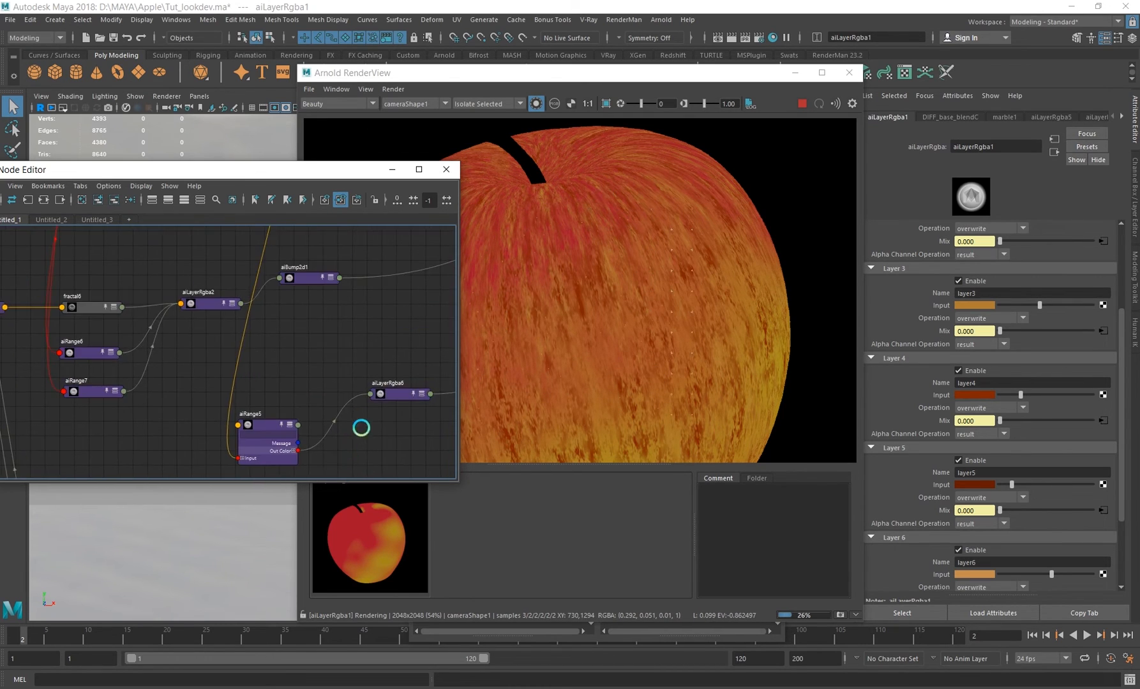
middle_click_drag(278, 370, 245, 335, "alt")
left_click(228, 389)
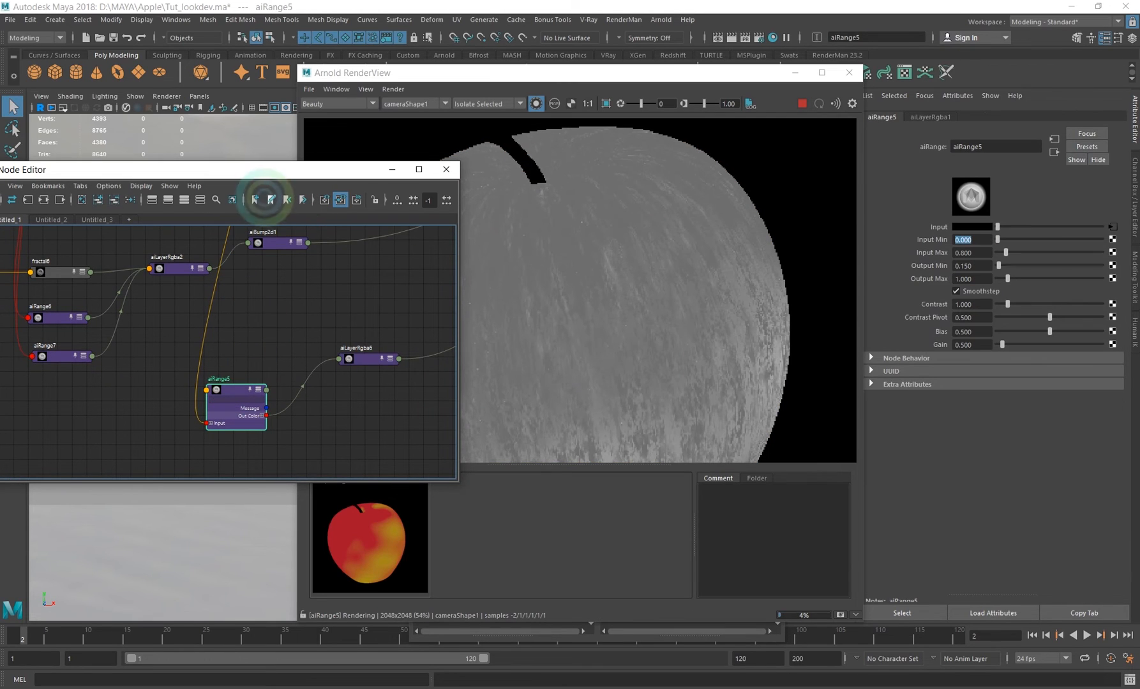
scroll(285, 351, "down", 5)
right_click_drag(279, 430, 442, 460, "alt")
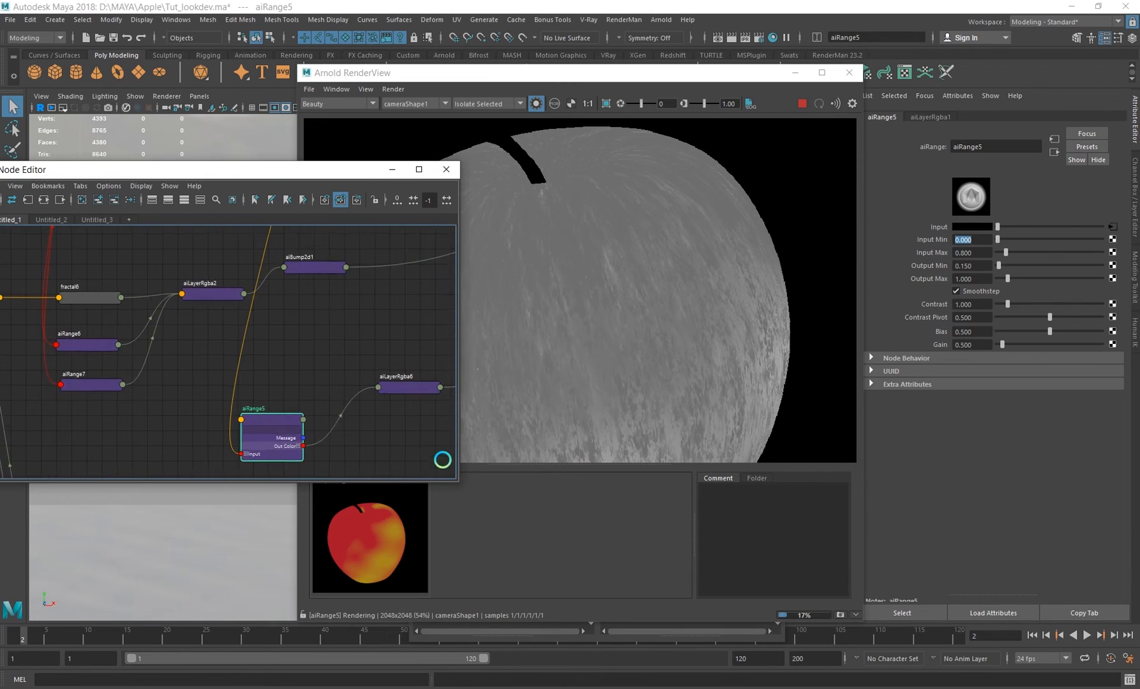
middle_click_drag(338, 417, 238, 384, "alt")
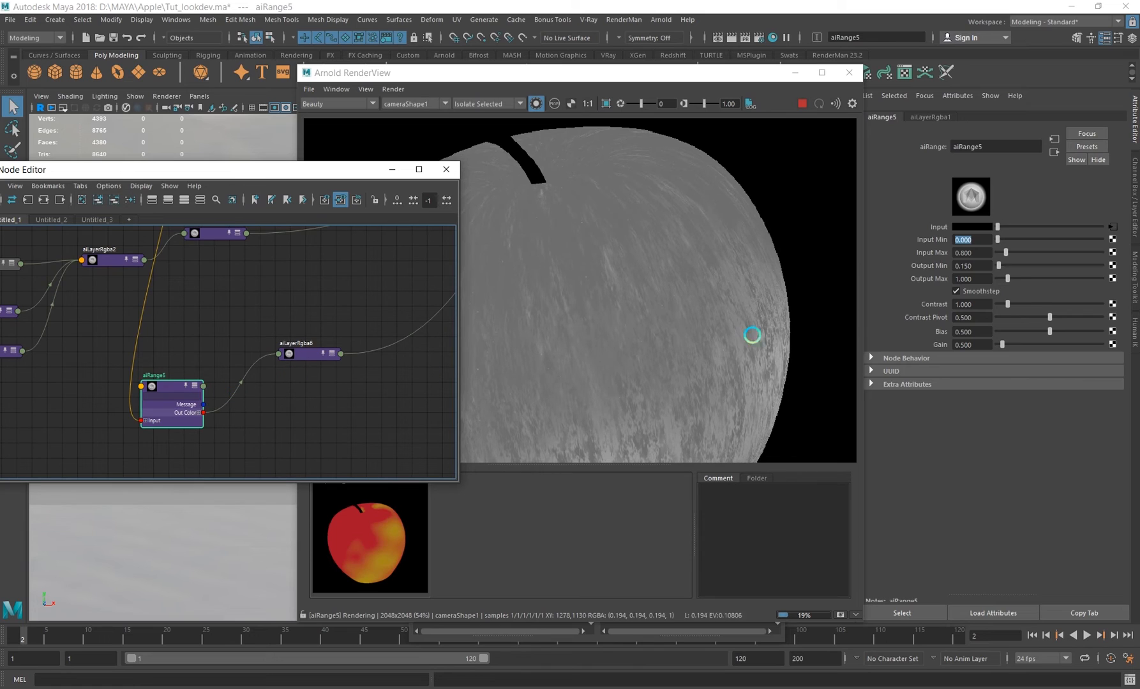
left_click(971, 265)
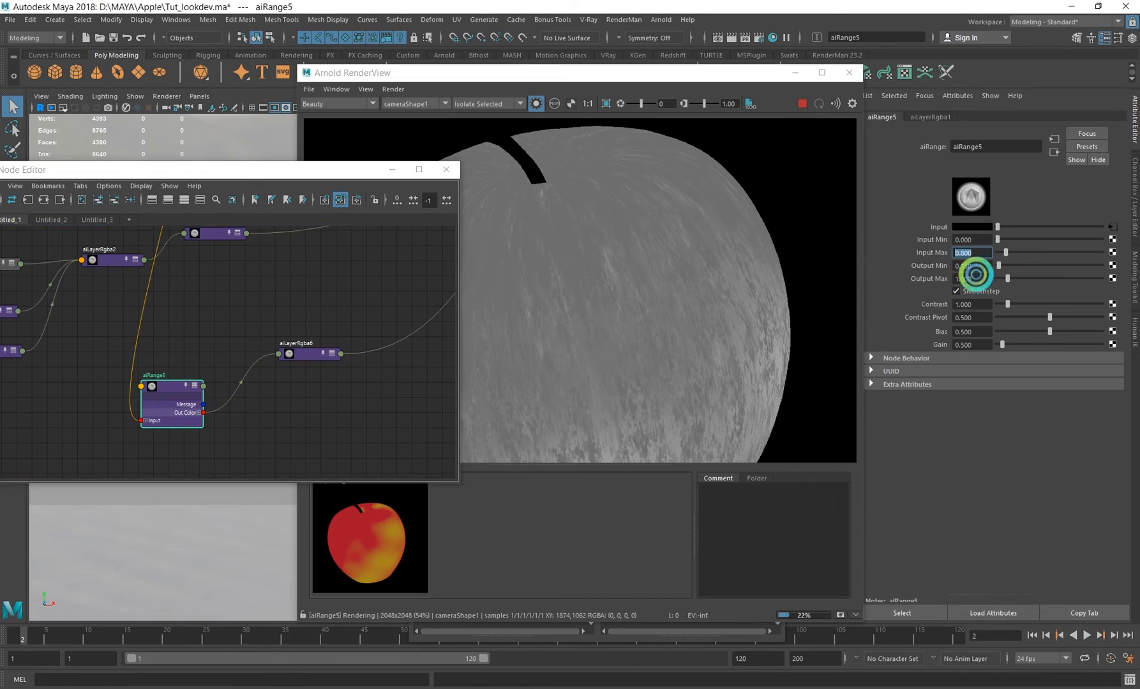
left_click(641, 307)
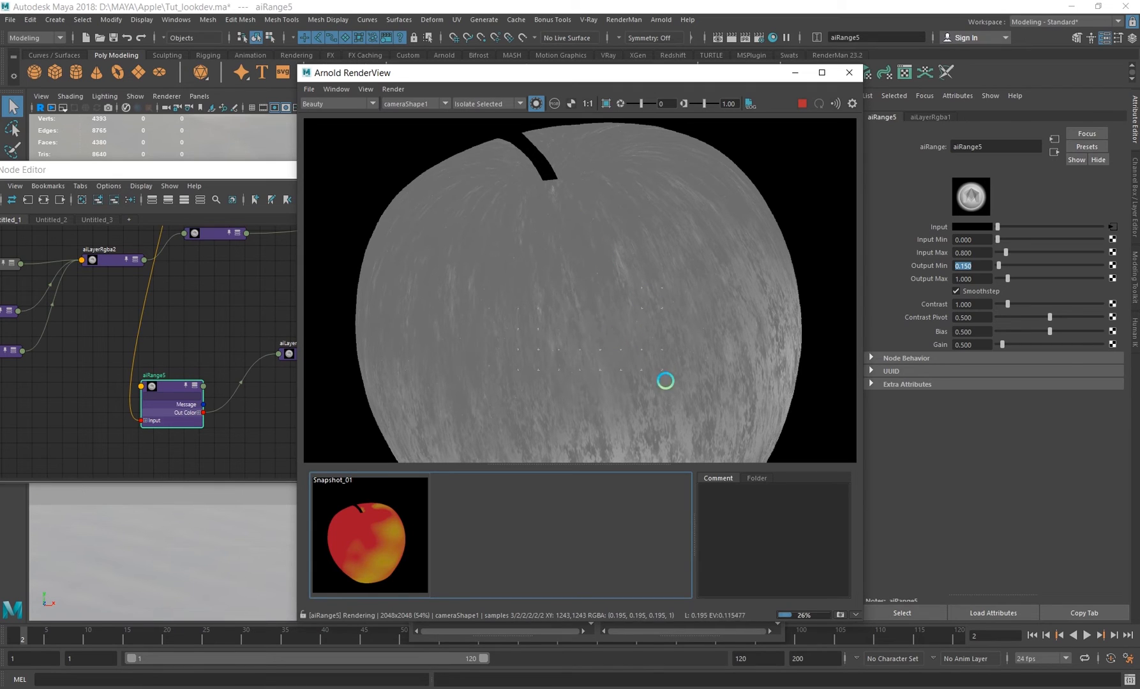
- Render aiLayerRgba6 in isolation and move its node farther away from aiRange5
middle_click_drag(216, 327, 165, 351, "alt")
left_click(253, 377)
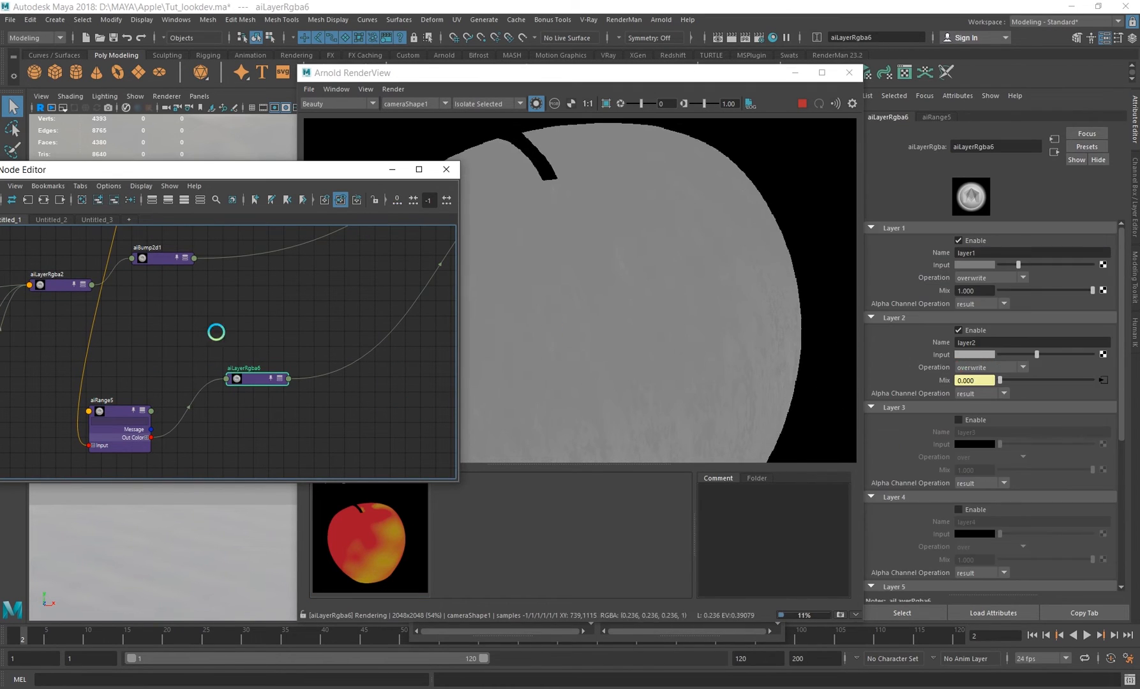
left_click_drag(256, 372, 300, 375)
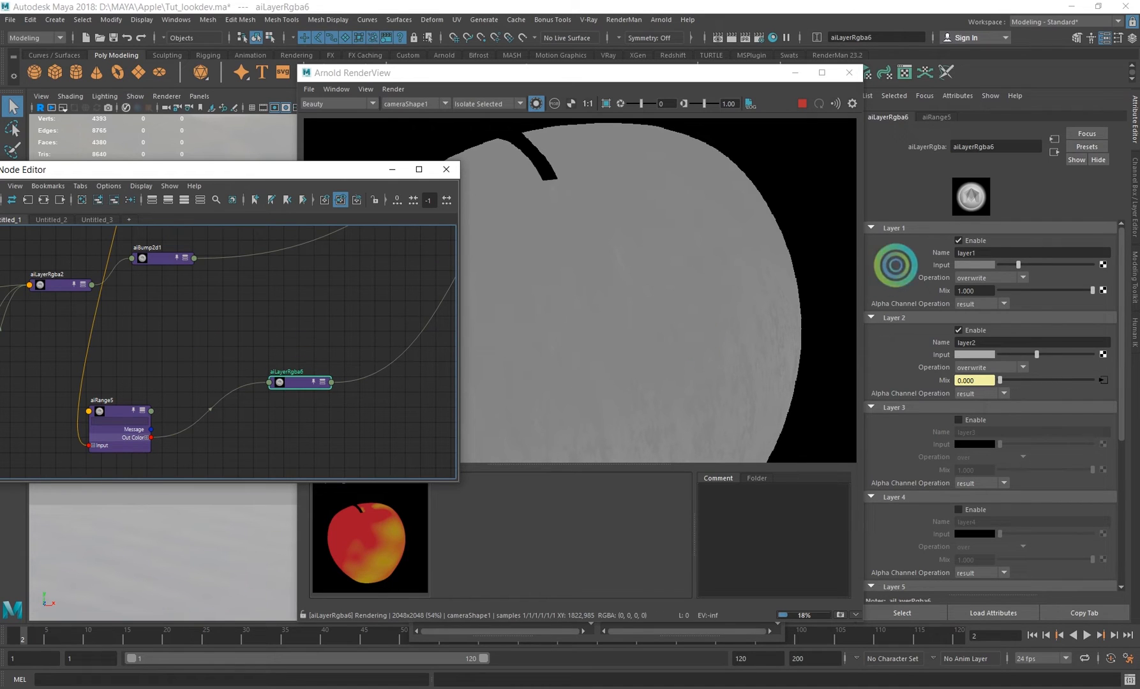
- Inspect the gray input color values in aiLayerRgba6's layers and view the whole apple in the render
left_click(974, 264)
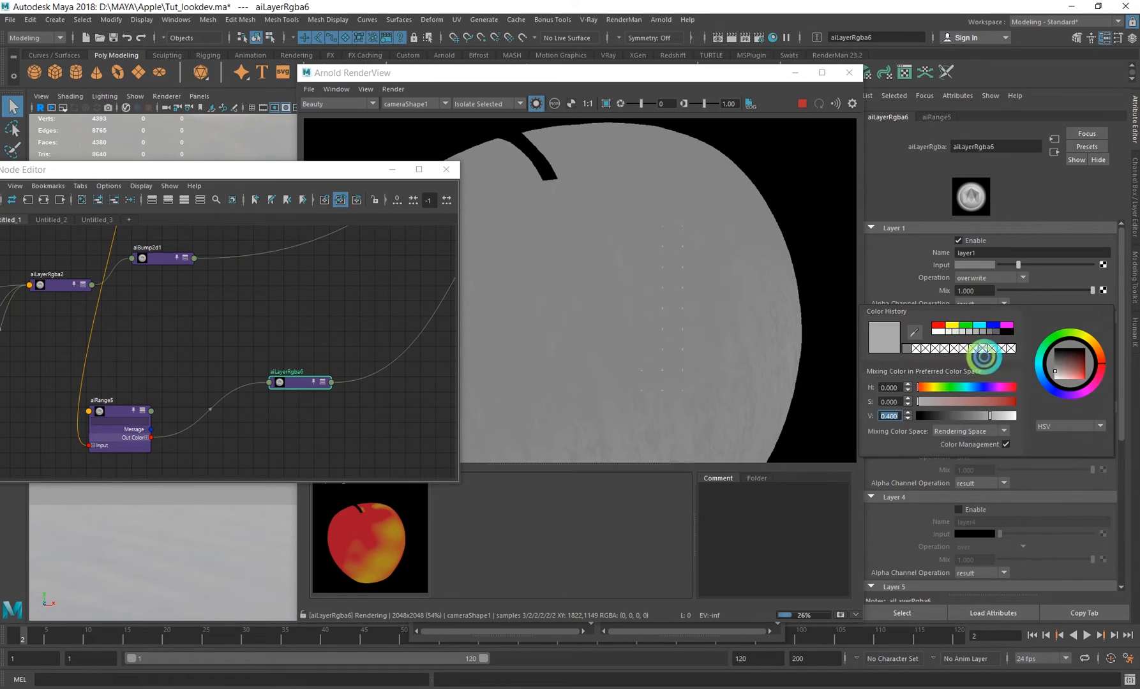
left_click(983, 356)
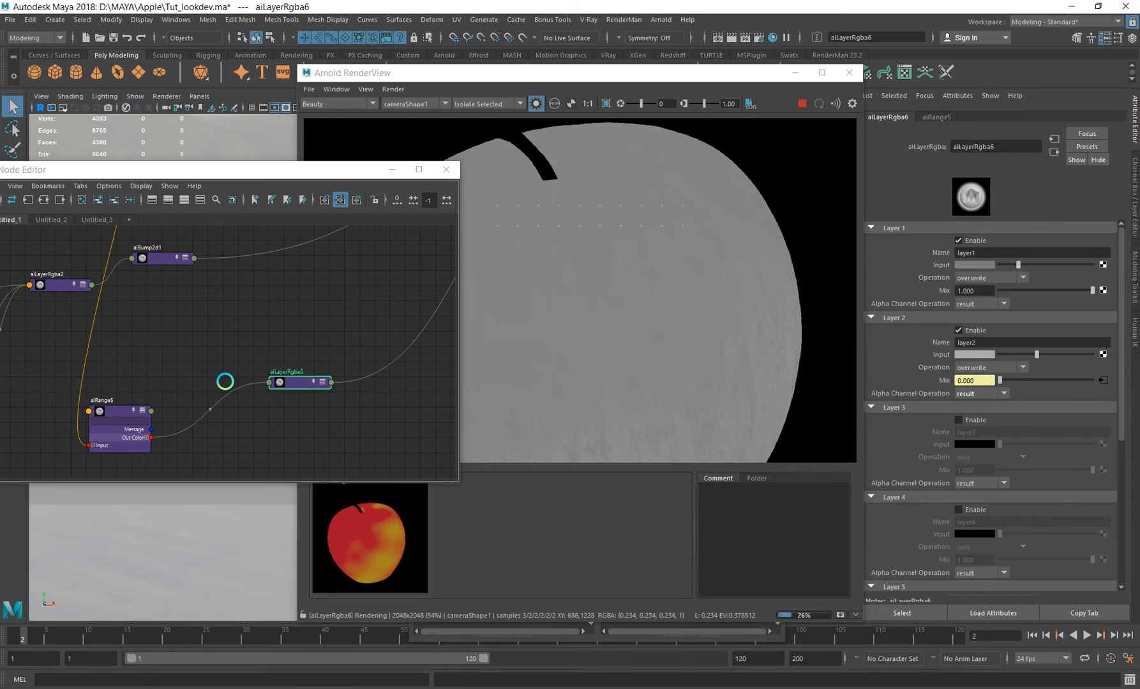
middle_click_drag(573, 290, 560, 265)
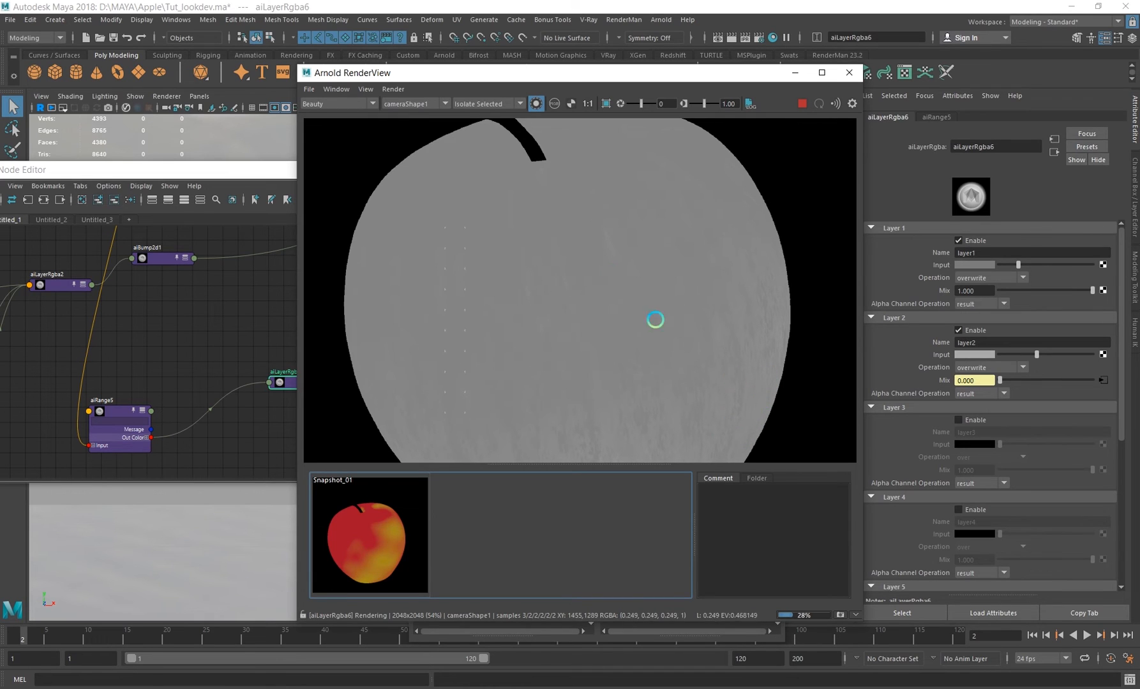
scroll(594, 306, "down", 3)
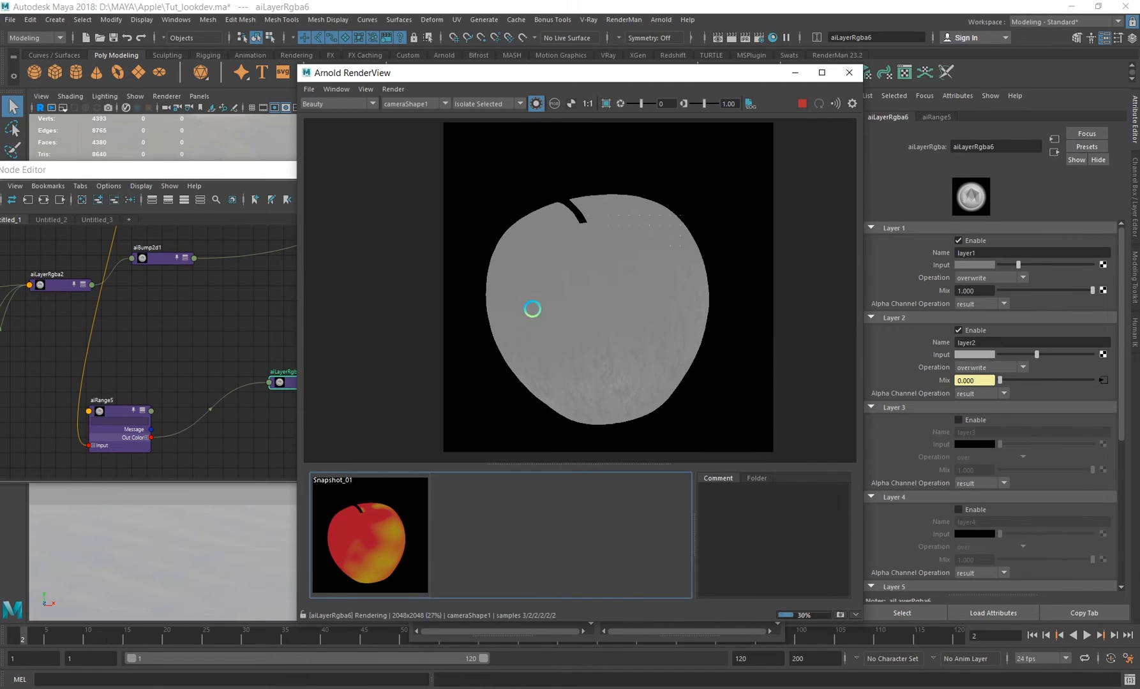
- Locate aiLayerRgba1 in the overall node network and render its color on the whole apple
left_click(242, 365)
scroll(196, 328, "down", 6)
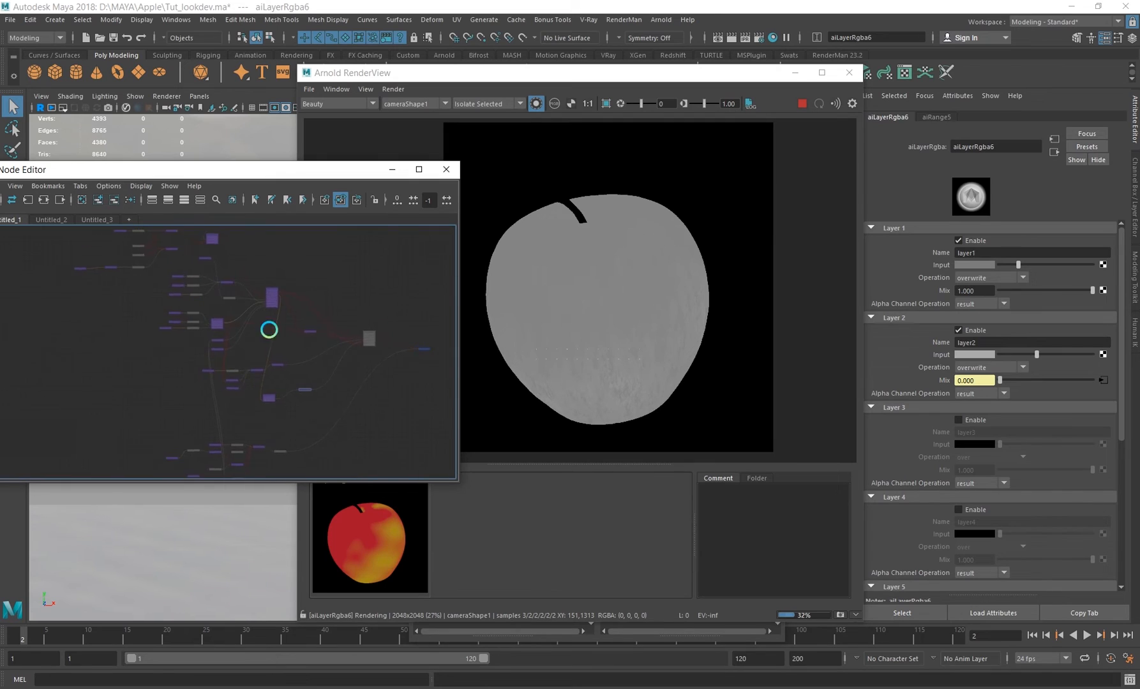
scroll(269, 329, "up", 4)
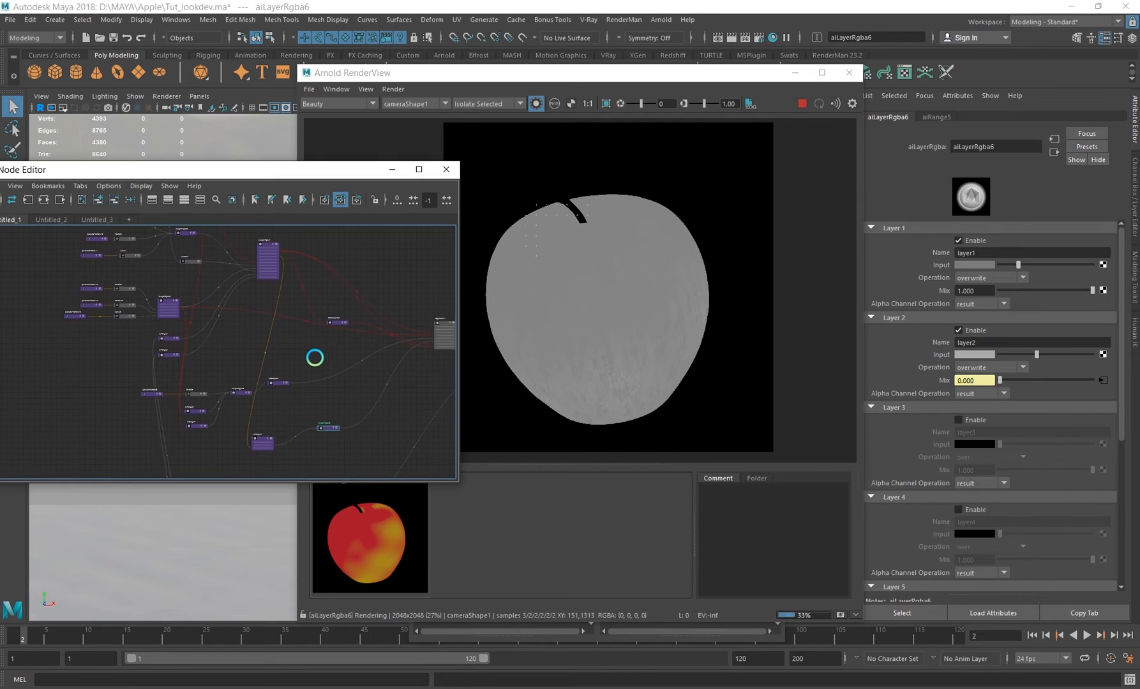
left_click(265, 257)
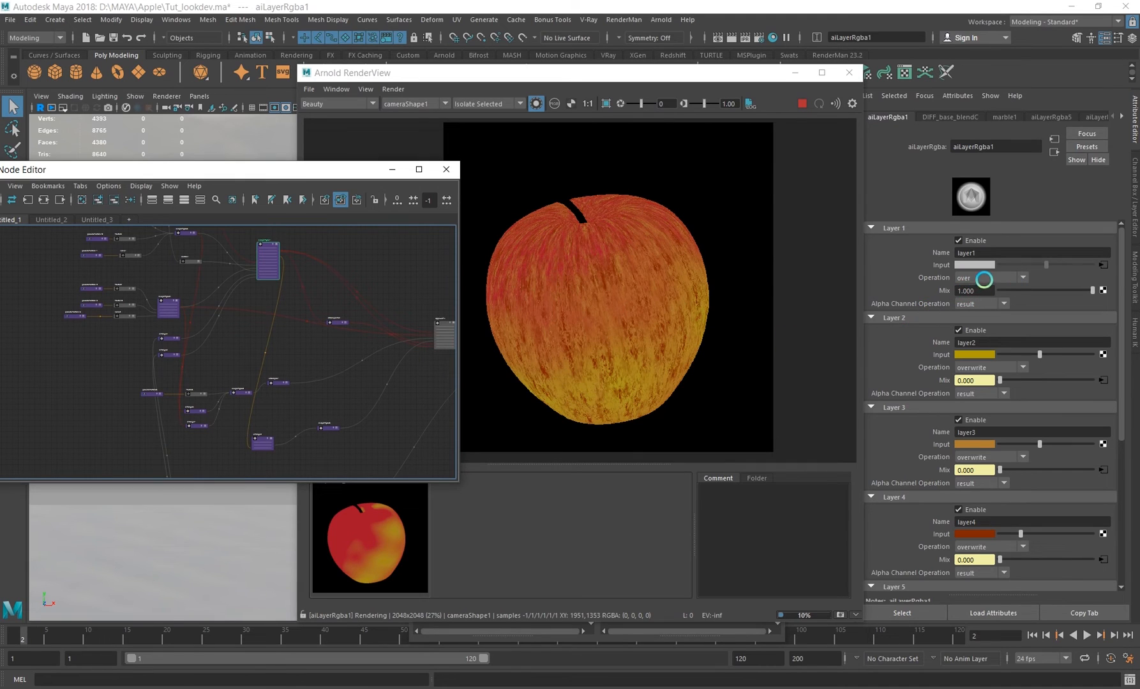
- Follow the aiLayerRgba1 output through aiRange5 to aiLayerRgba6, rendering both nodes, and check the Mix of layer 2
scroll(239, 289, "up", 3)
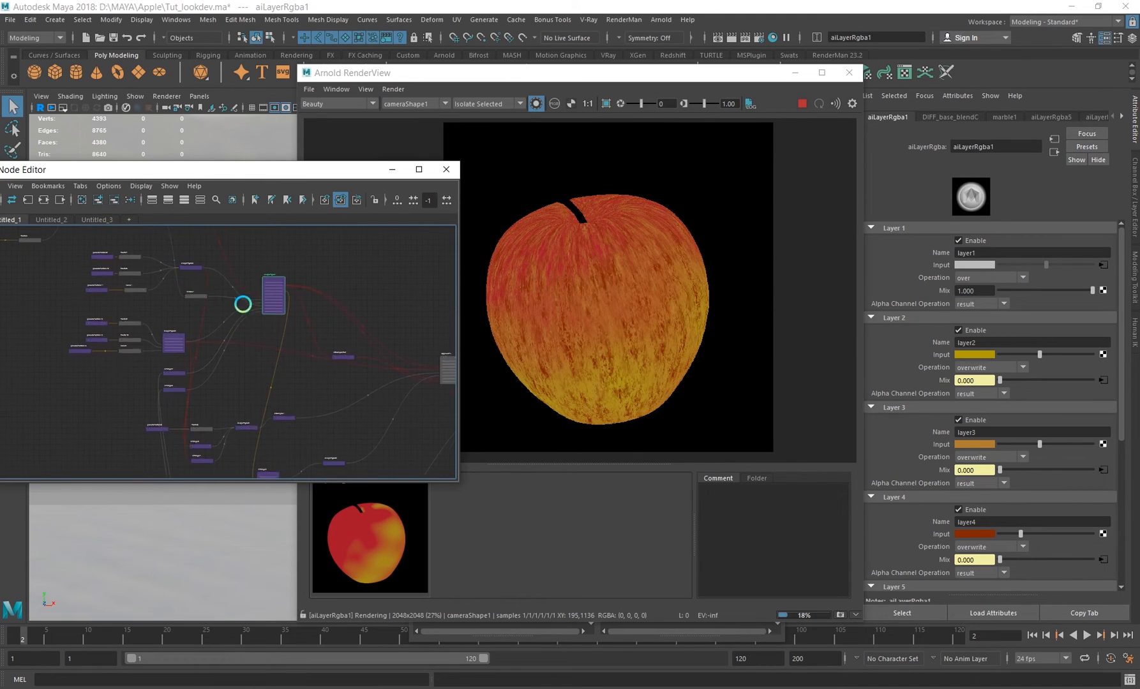
middle_click_drag(305, 386, 286, 333, "alt")
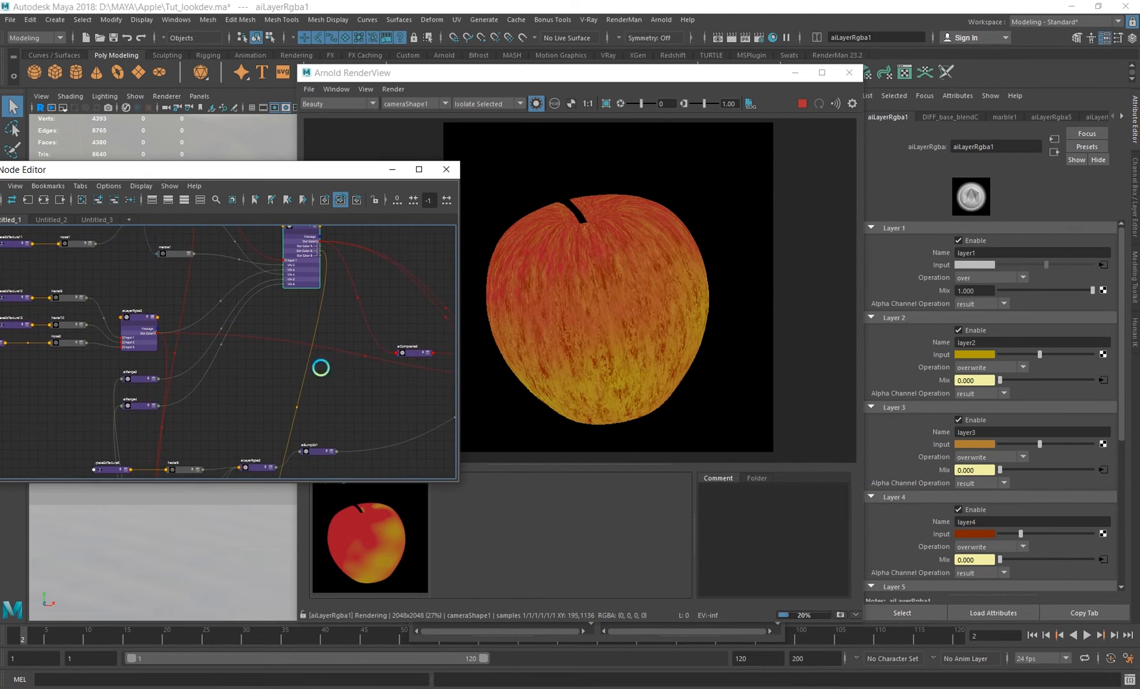
middle_click_drag(308, 451, 318, 303, "alt")
left_click(288, 440)
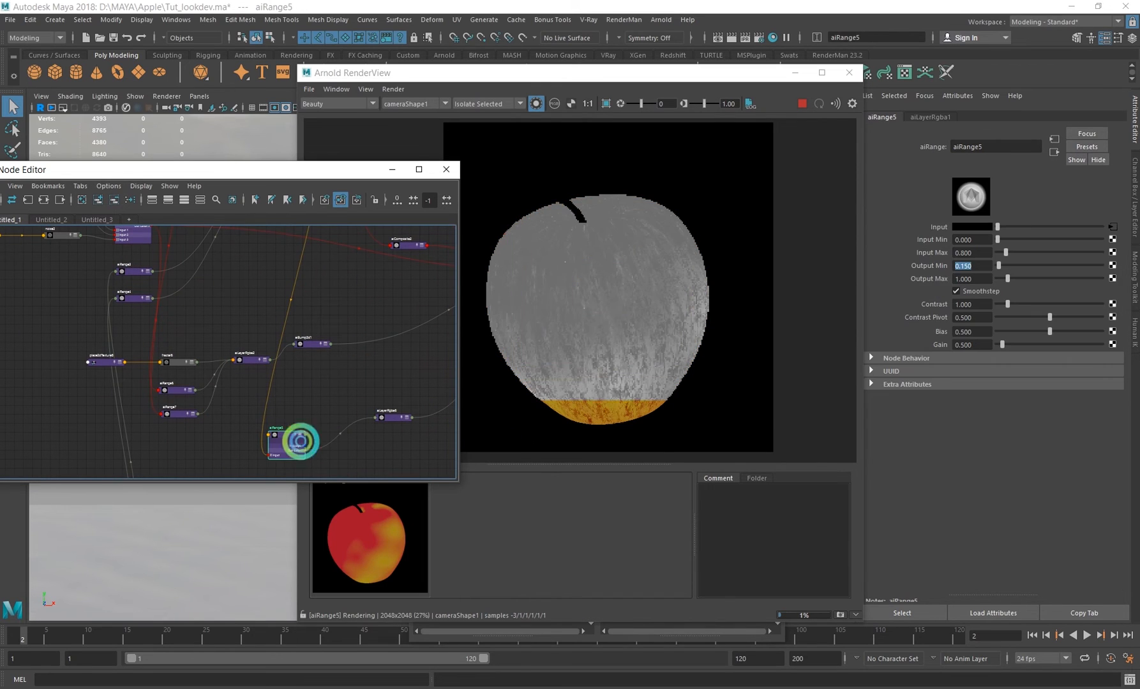
left_click(396, 418)
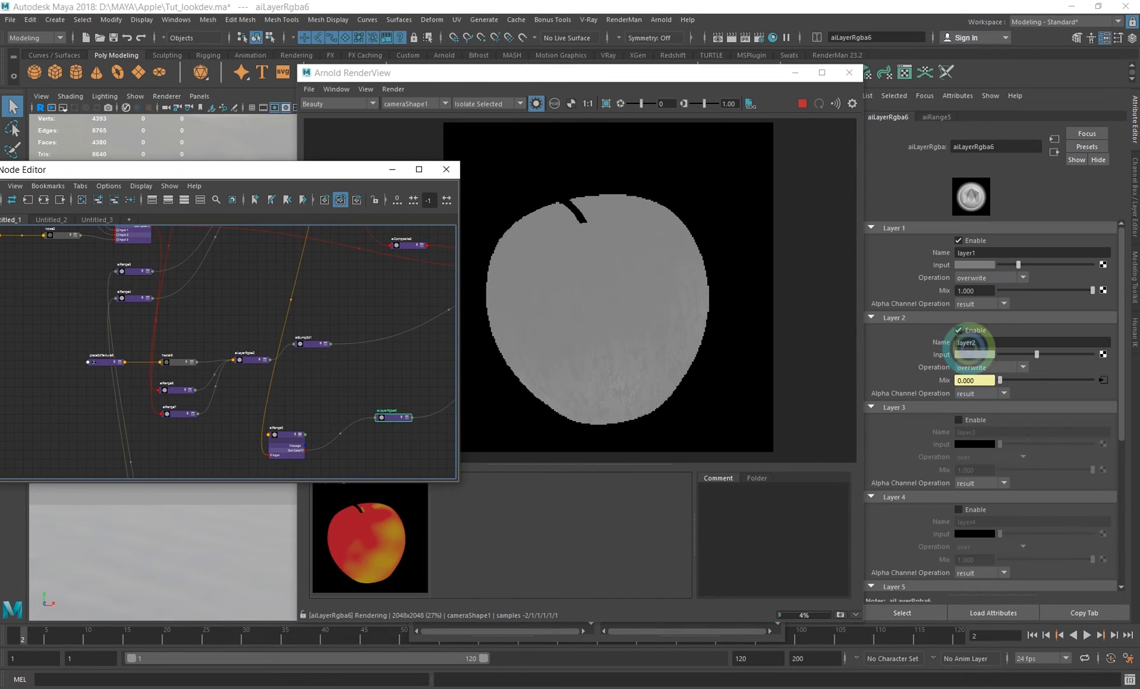
left_click(969, 380)
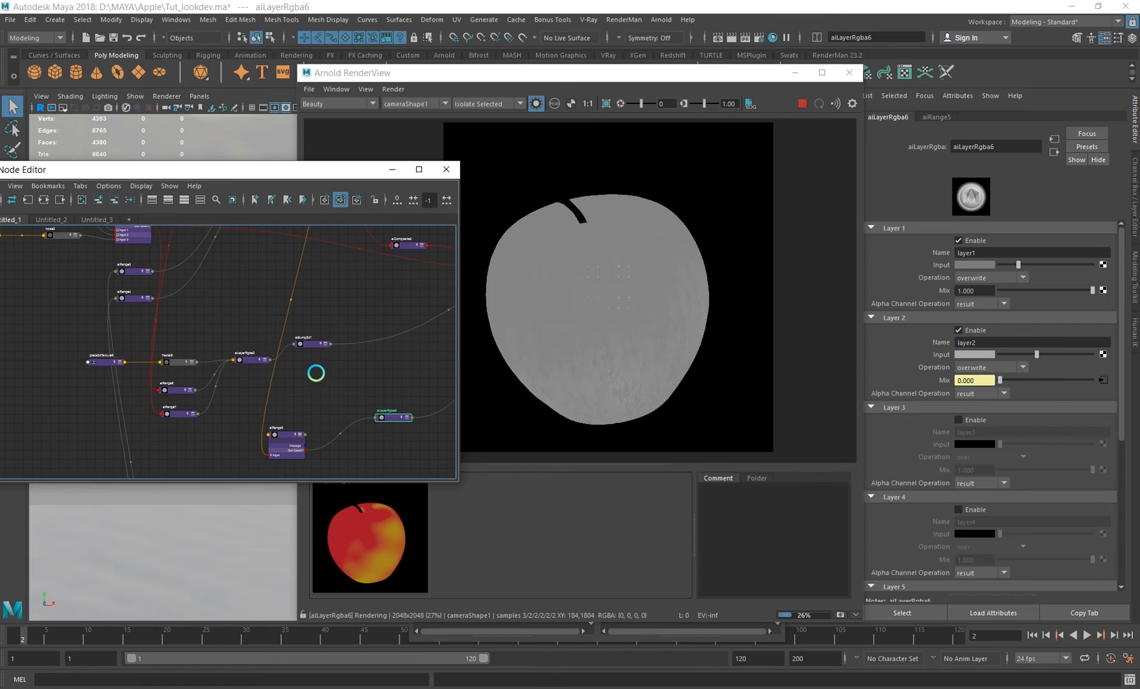
- Trace the connections around the apple material and render the aiLayerRgba2 node that feeds aiBump2d1
scroll(352, 314, "down", 2)
middle_click_drag(318, 284, 218, 303, "alt")
scroll(276, 323, "down", 2)
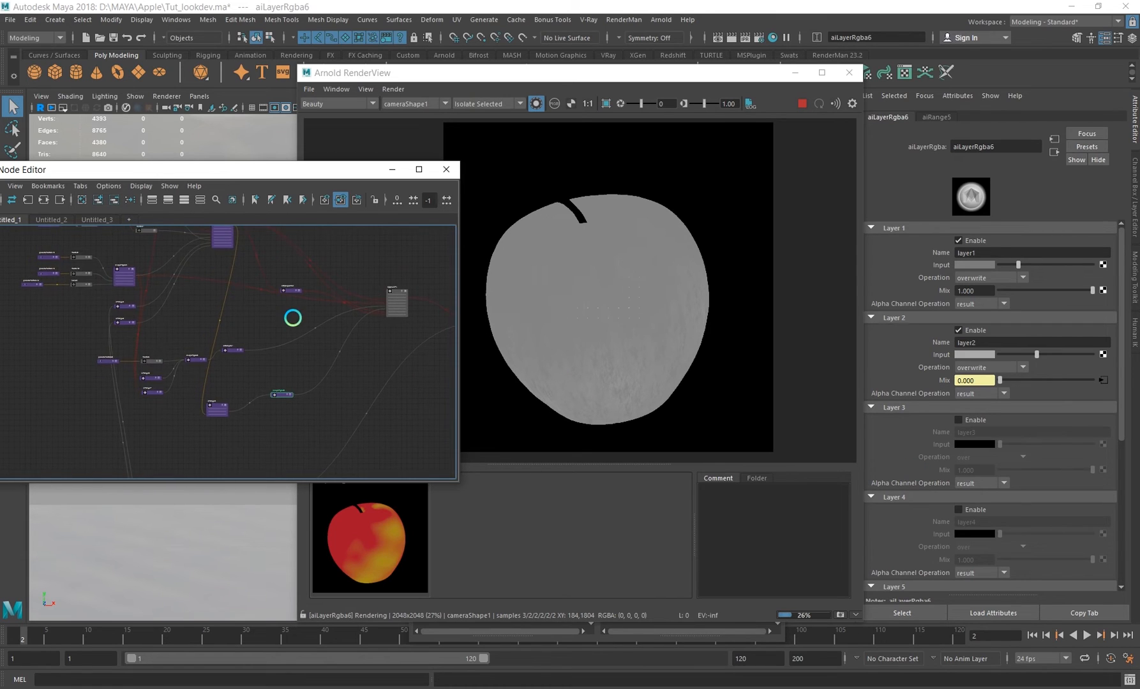
middle_click_drag(292, 319, 223, 348, "alt")
right_click_drag(238, 345, 338, 376, "alt")
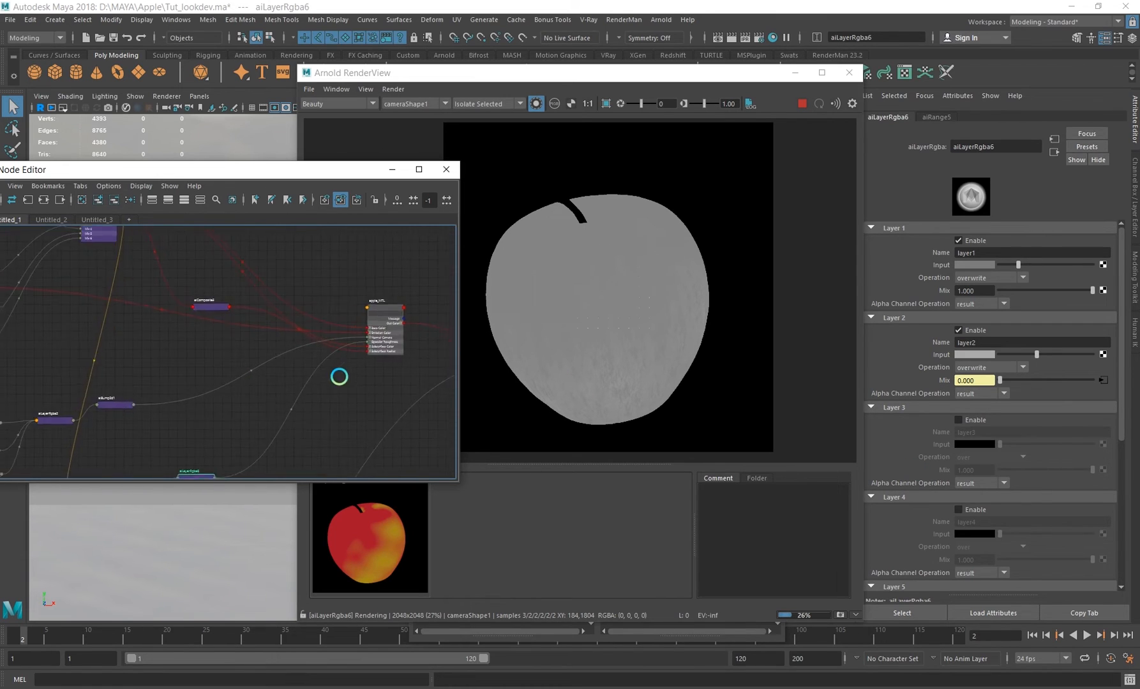
middle_click_drag(282, 364, 448, 310, "alt")
right_click_drag(171, 372, 252, 378, "alt")
left_click(252, 370)
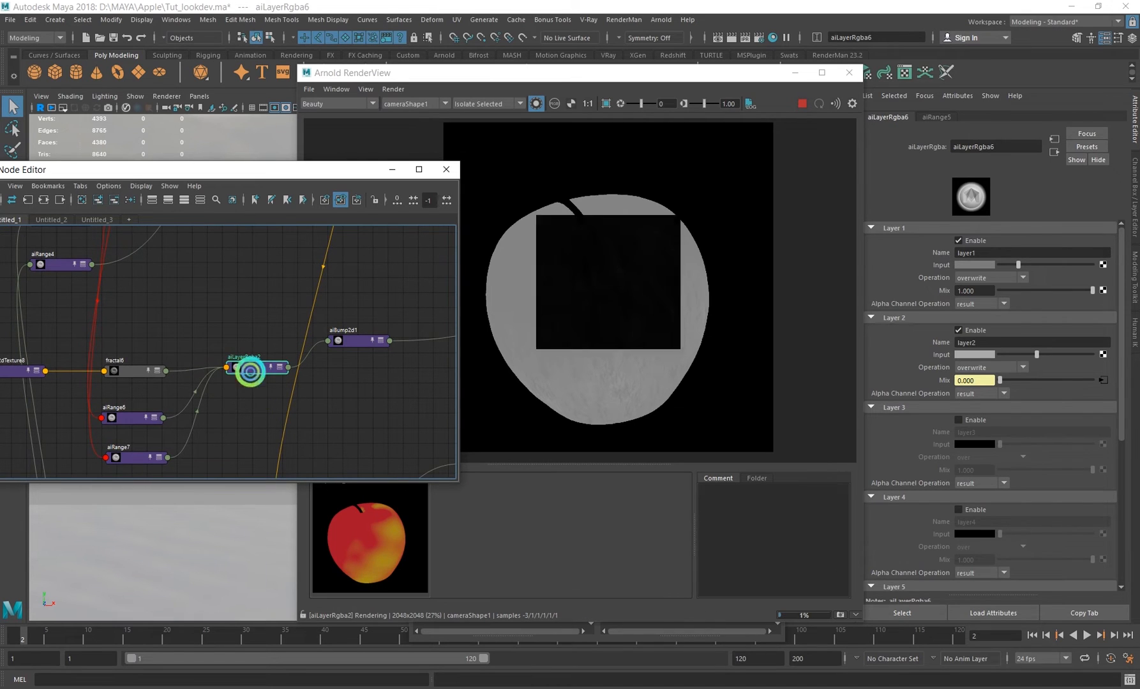
- Expand the aiLayerRgba2 node to show its connected Input 1, Mix 2 and Mix 3 attributes
middle_click_drag(245, 410, 308, 384, "alt")
right_click_drag(138, 361, 224, 389, "alt")
middle_click_drag(310, 364, 202, 368, "alt")
left_click(340, 335)
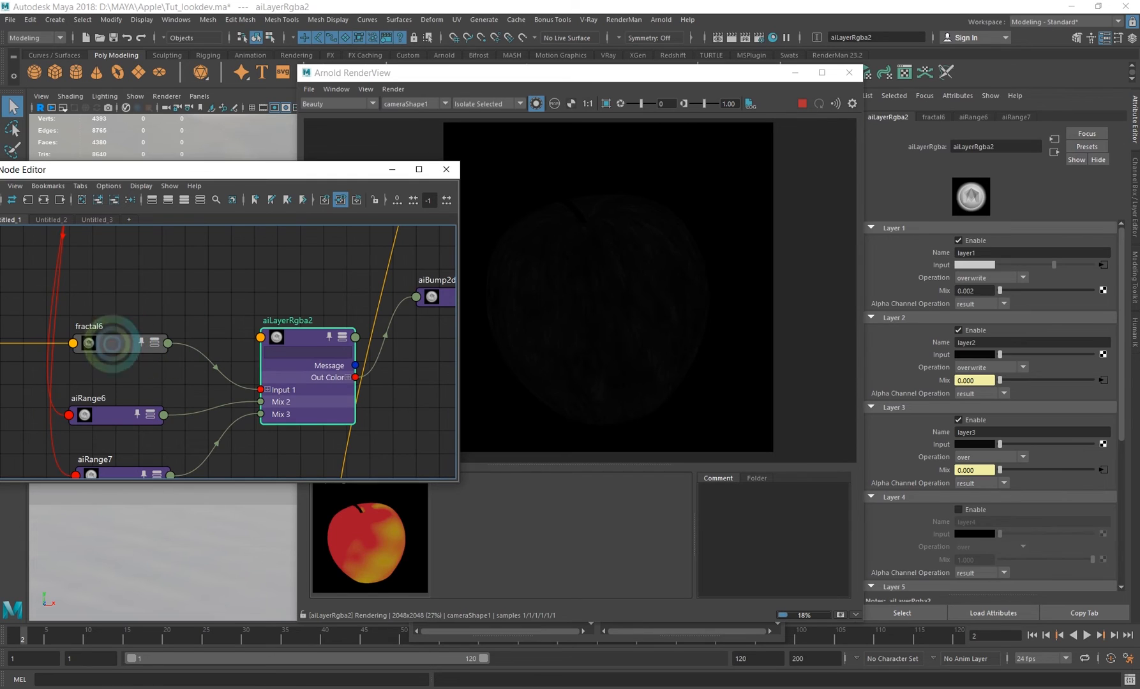
- Render the fractal6, aiRange6 and aiRange7 nodes feeding aiLayerRgba2 one by one
left_click(142, 338)
middle_click_drag(171, 348, 192, 261, "alt")
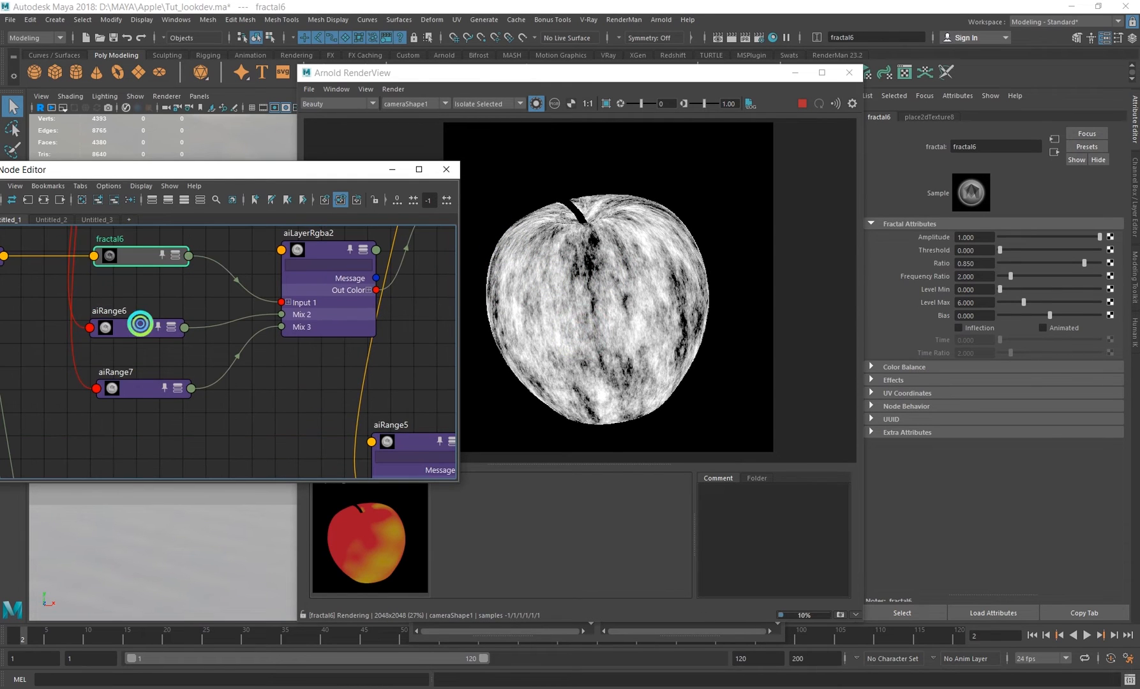
left_click(143, 325)
left_click(136, 393)
- Trace the network back past aiLayerRgba5 to aiLayerRgba4 and render that node's mask
scroll(216, 349, "down", 6)
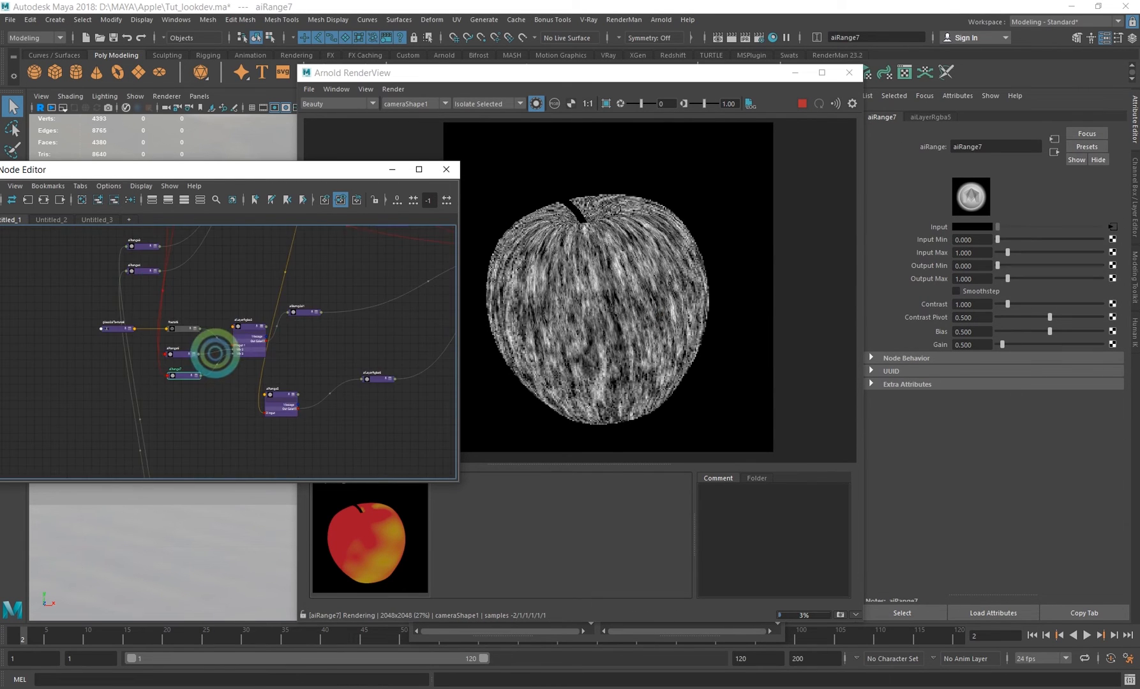
scroll(183, 289, "up", 4)
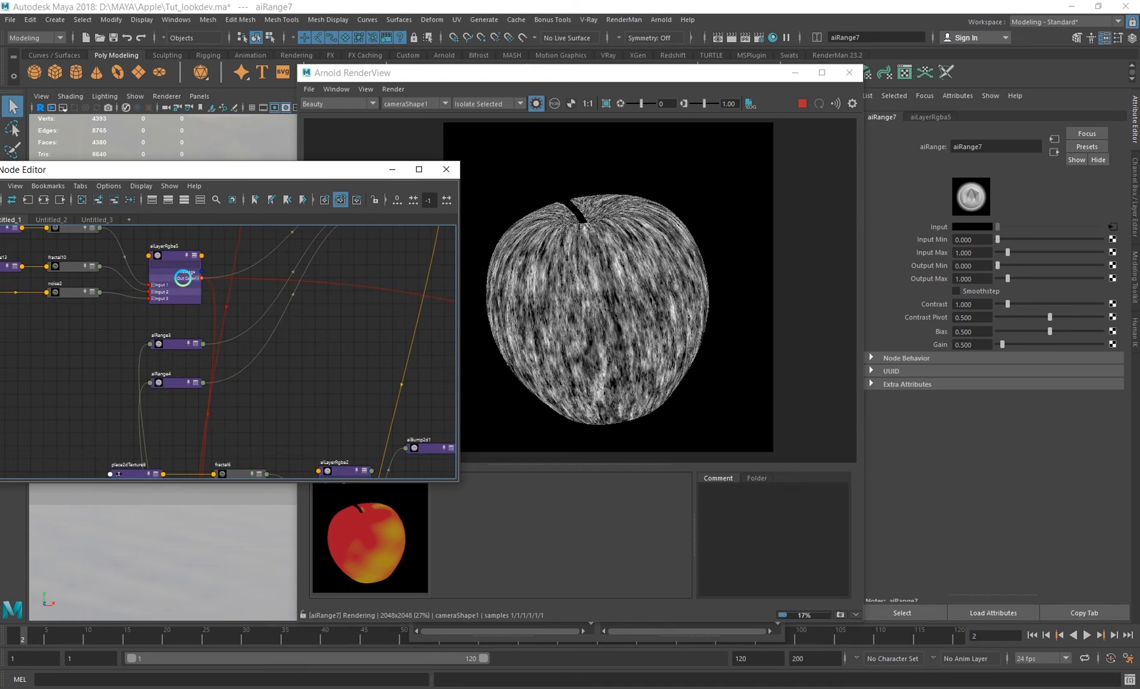
middle_click_drag(205, 237, 229, 349, "alt")
scroll(231, 347, "down", 2)
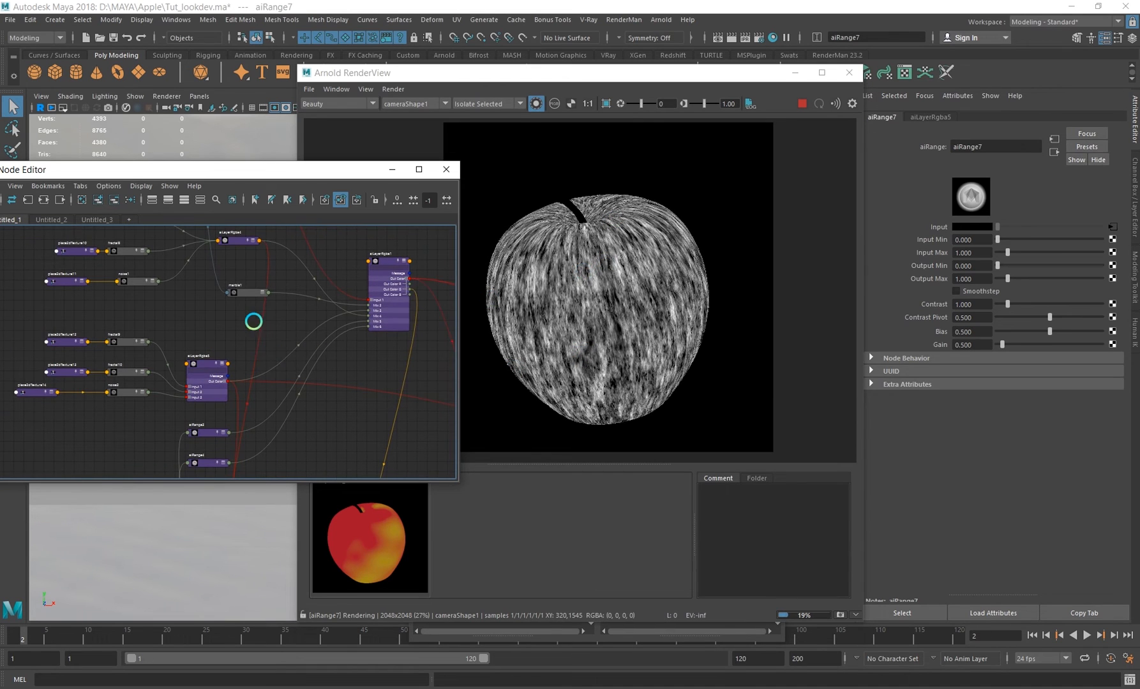
middle_click_drag(214, 217, 214, 257, "alt")
left_click(228, 281)
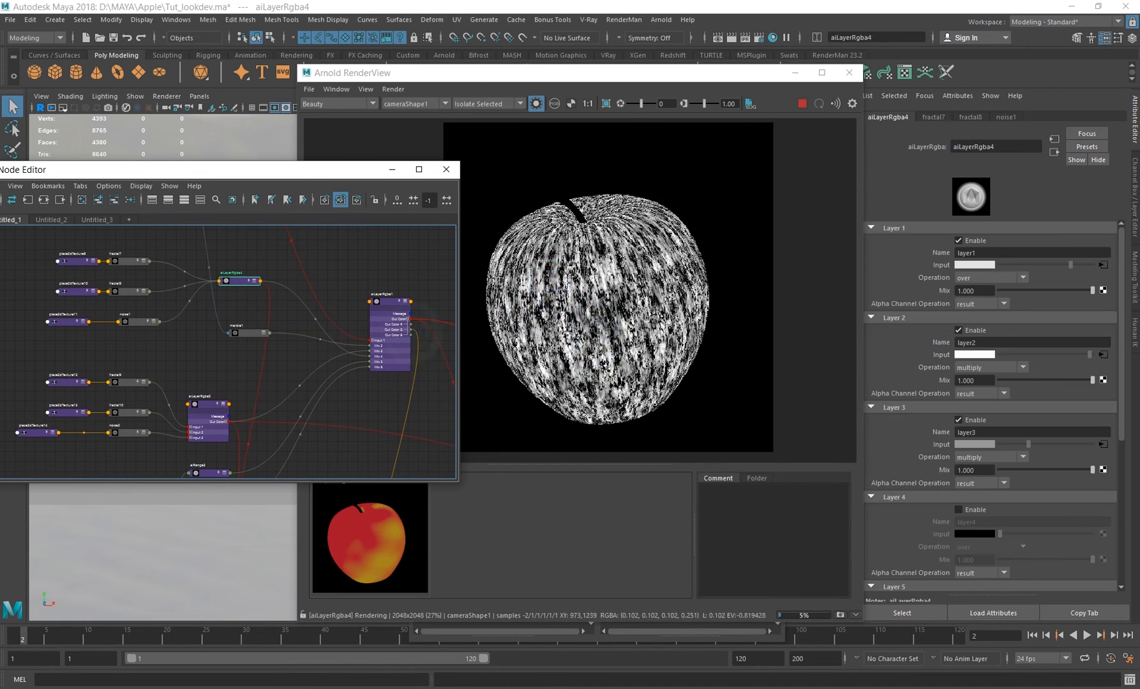
- Return to aiLayerRgba2, render it again and follow its output to aiBump2d1
middle_click_drag(356, 389, 262, 311, "alt")
scroll(367, 415, "up", 2)
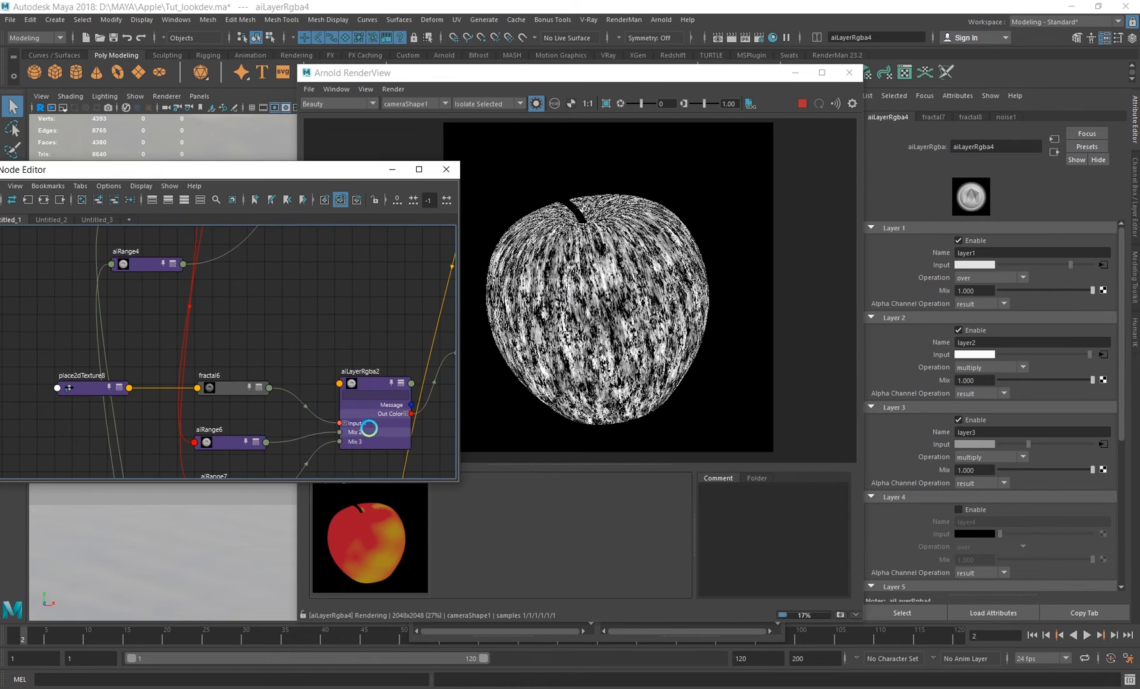
left_click(377, 408)
middle_click_drag(376, 409, 274, 358, "alt")
middle_click_drag(381, 329, 332, 360, "alt")
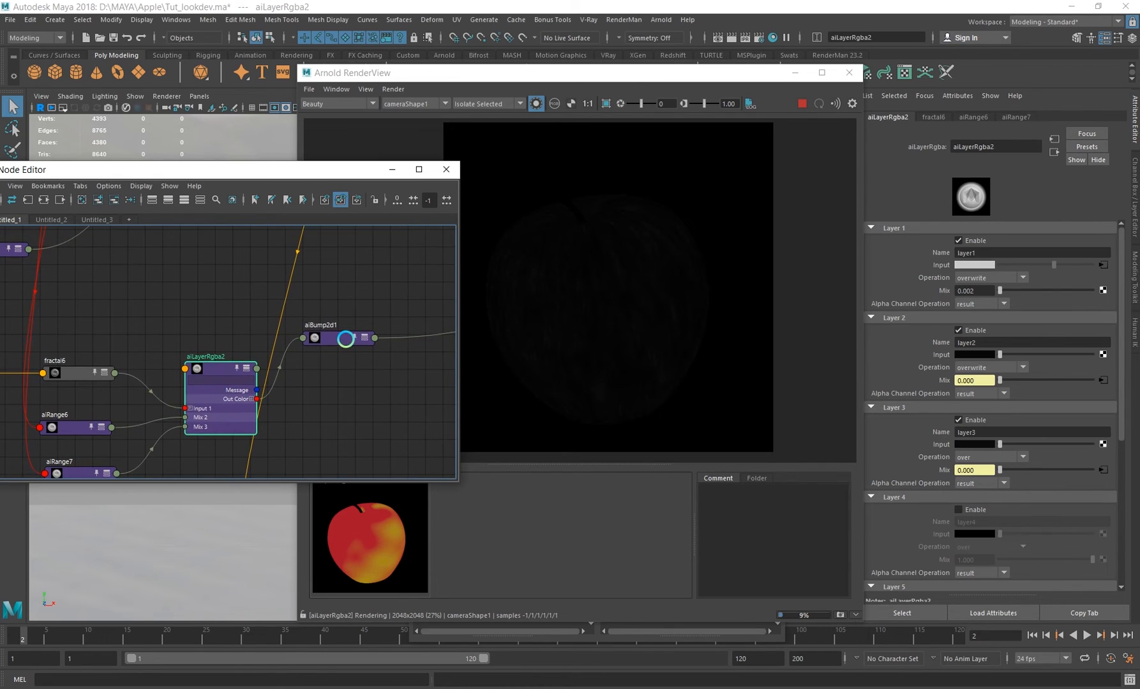
- Line up aiBump2d1 beside aiLayerRgba2, render the complete shading and limit the render to a region on the apple's upper-left side
left_click_drag(343, 332, 343, 376)
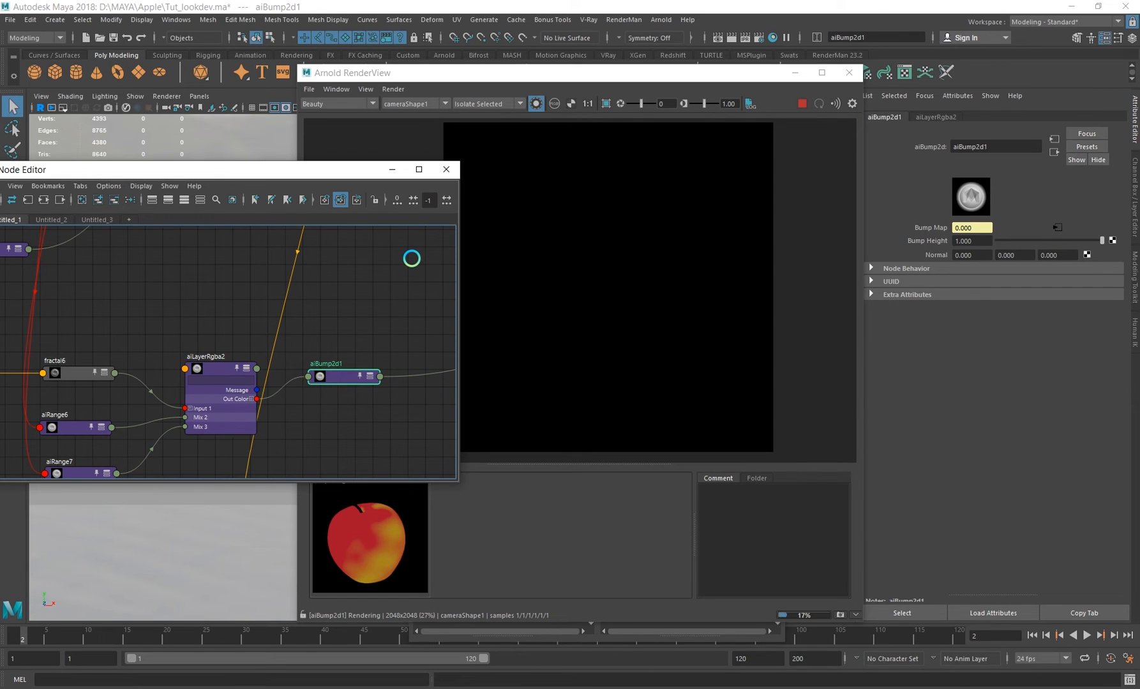
left_click(536, 103)
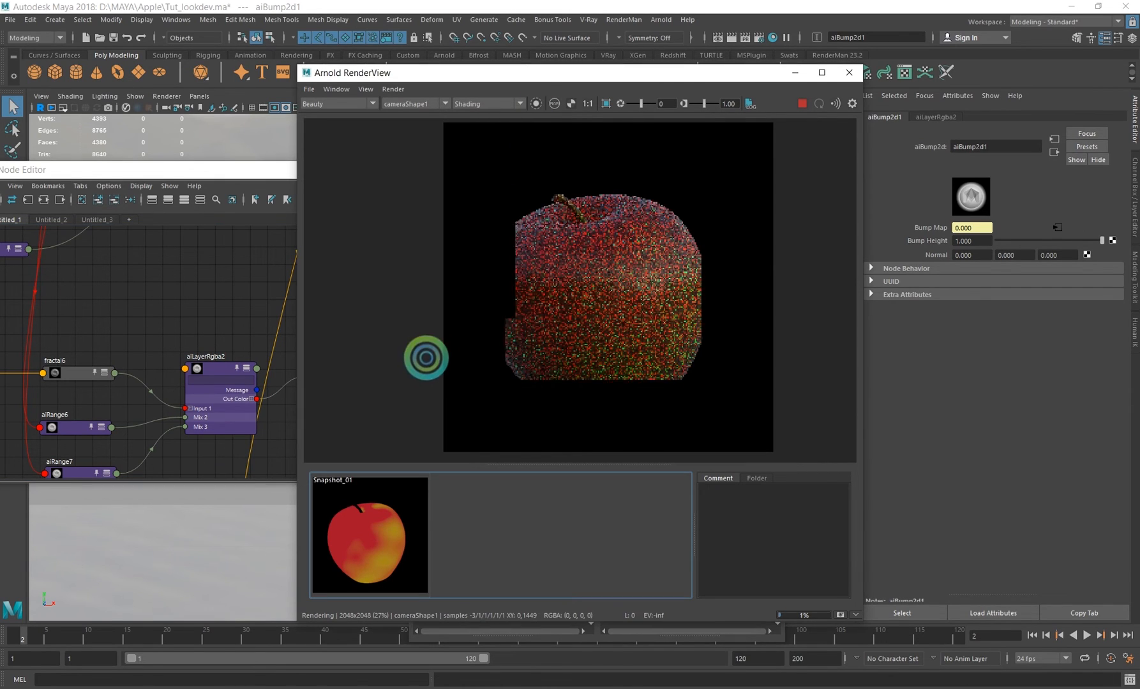
left_click(215, 402)
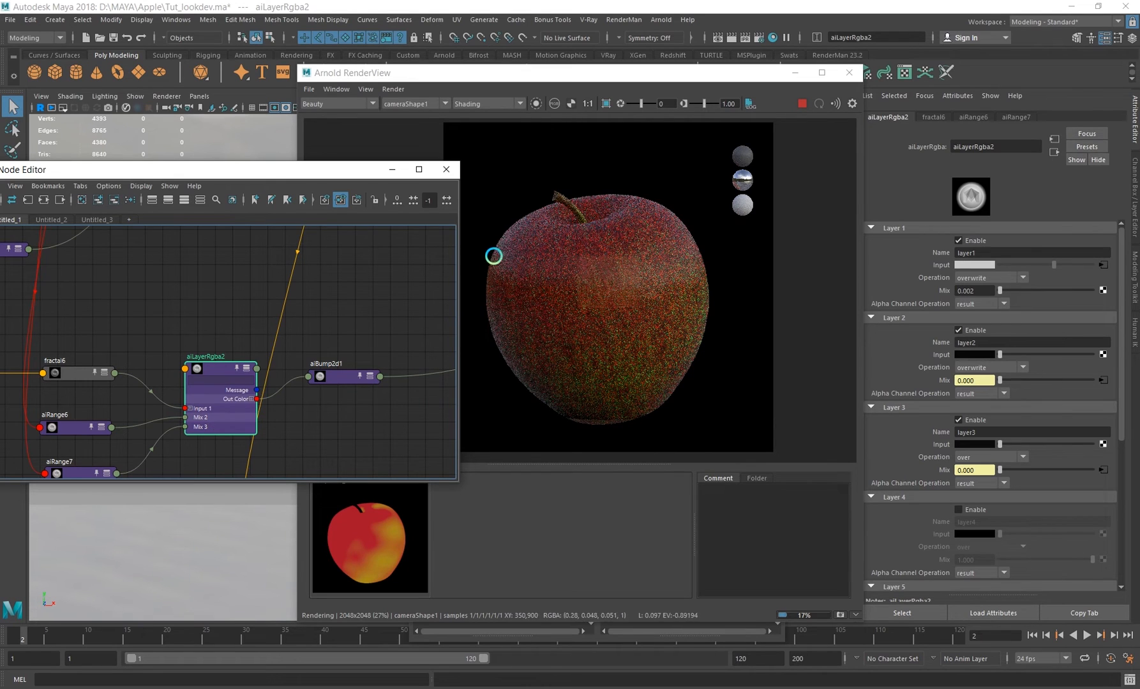
left_click_drag(488, 224, 537, 295, "shift")
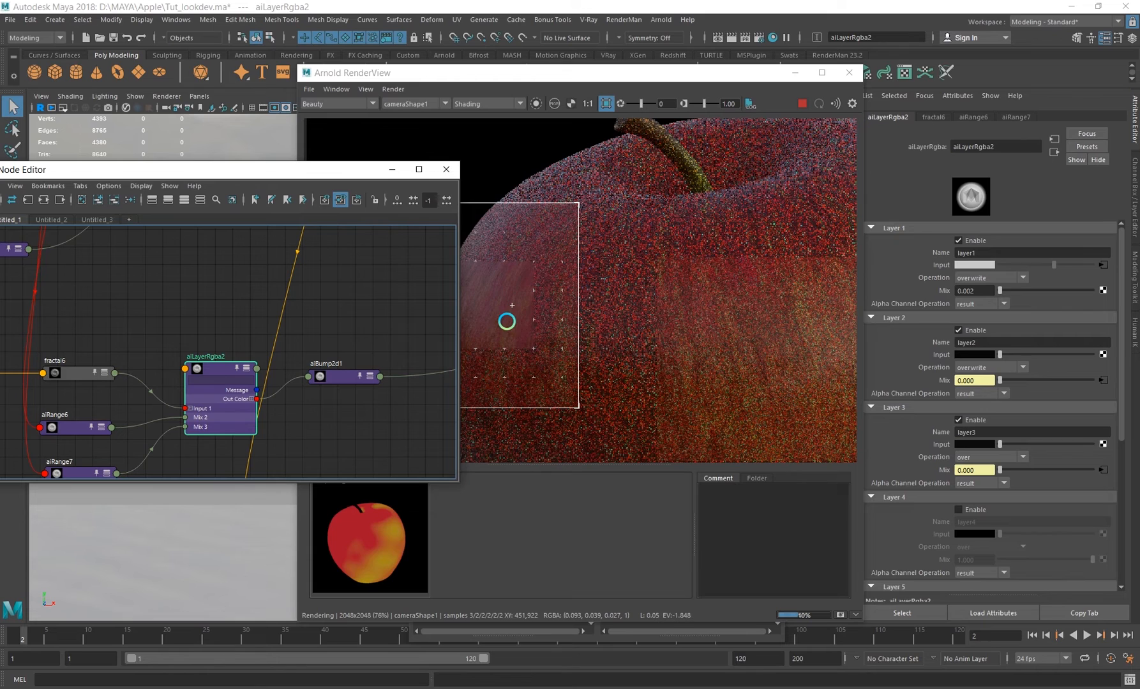
left_click(505, 74)
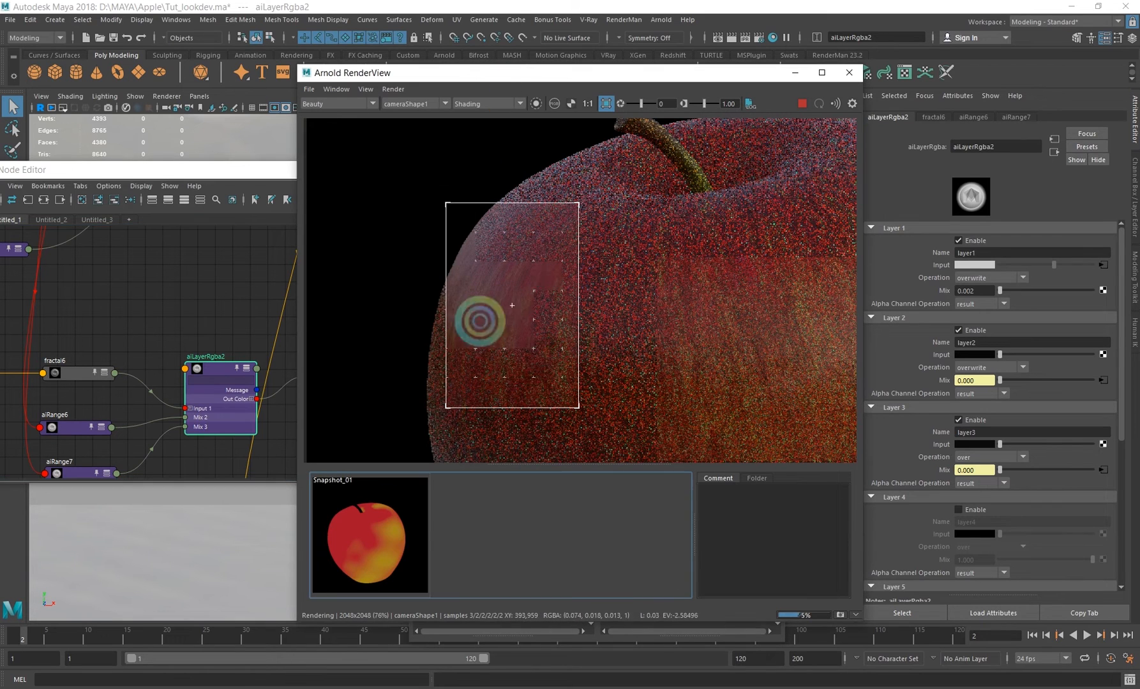
- Compare aiBump2d1 and aiLayerRgba2 by rendering the layer node isolated in the crop region and returning to the full shading render
left_click(247, 321)
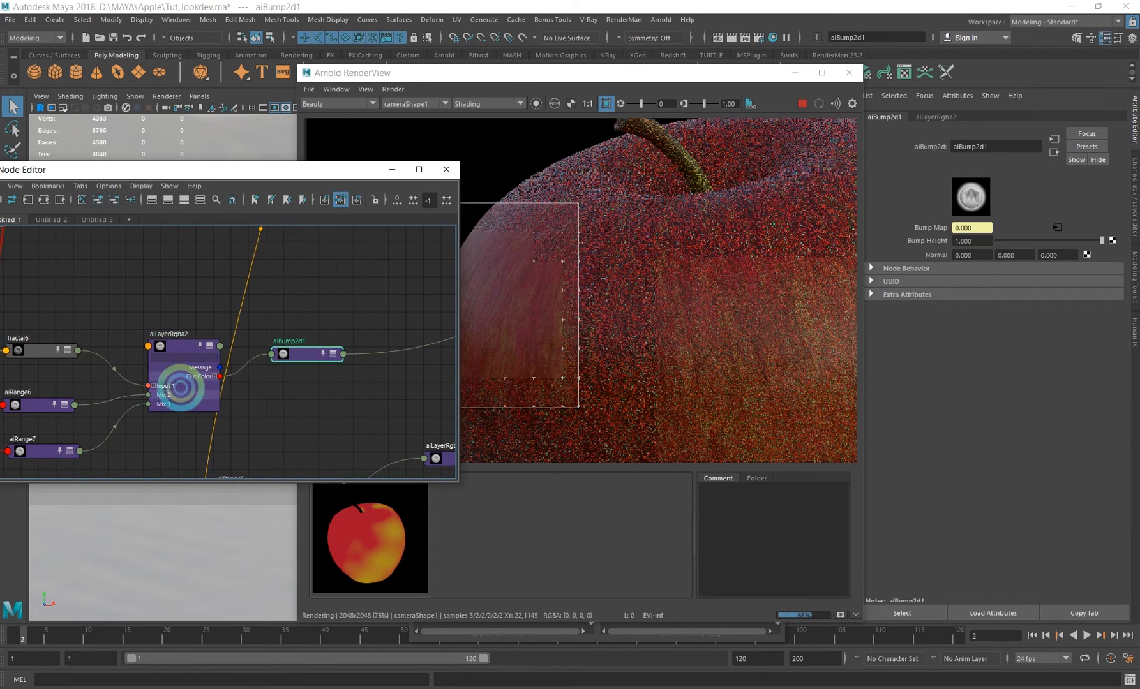
left_click(181, 387)
left_click(536, 103)
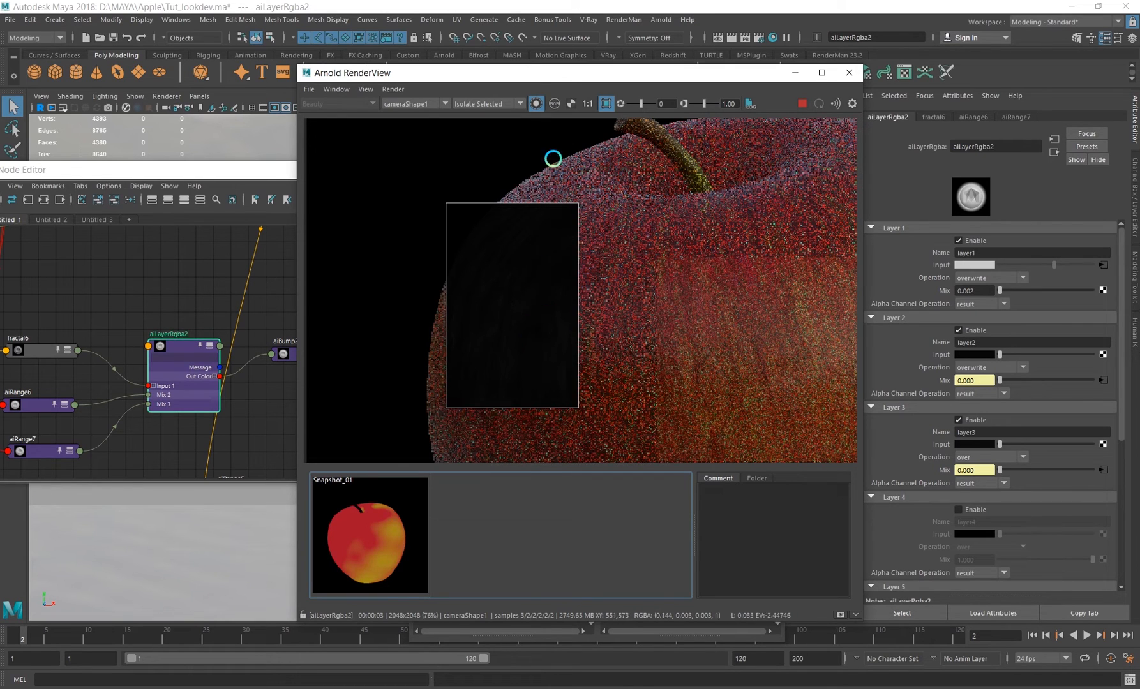
scroll(543, 306, "down", 1)
scroll(542, 302, "down", 3)
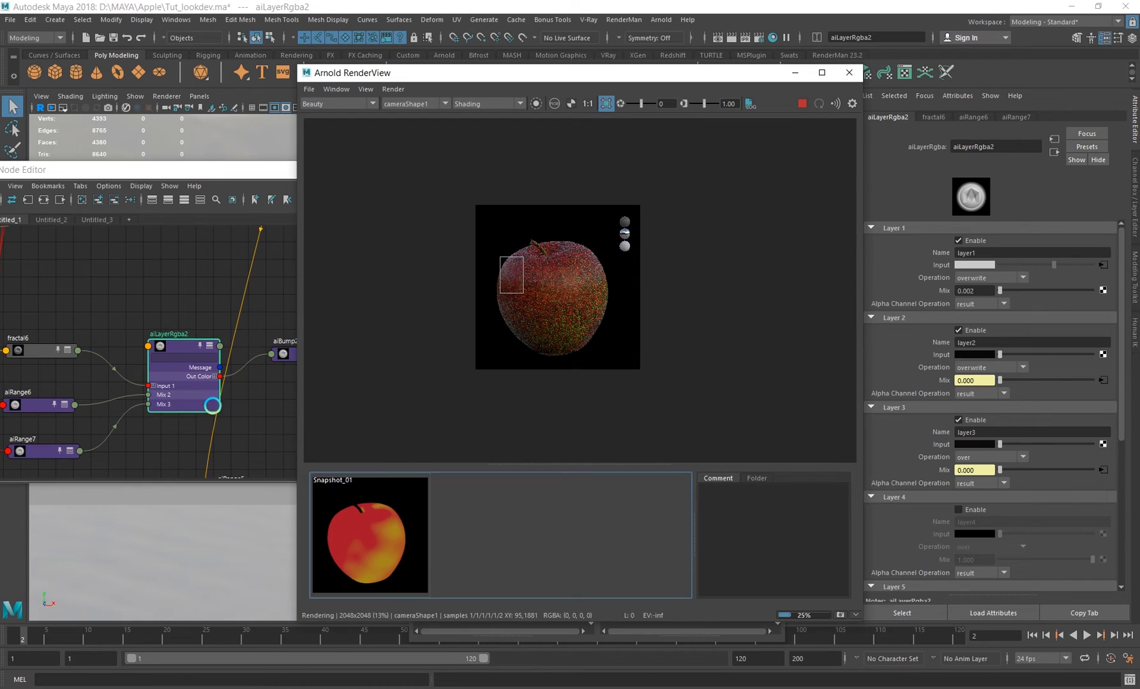
- Trace the network from aiLayerRgba2 back to the DIFF_base_01_a and DIFF_base_01_b nodes and their fractal and aiFlat inputs
scroll(217, 313, "down", 4)
middle_click_drag(216, 295, 191, 343, "alt")
scroll(265, 334, "down", 3)
middle_click_drag(265, 334, 300, 357, "alt")
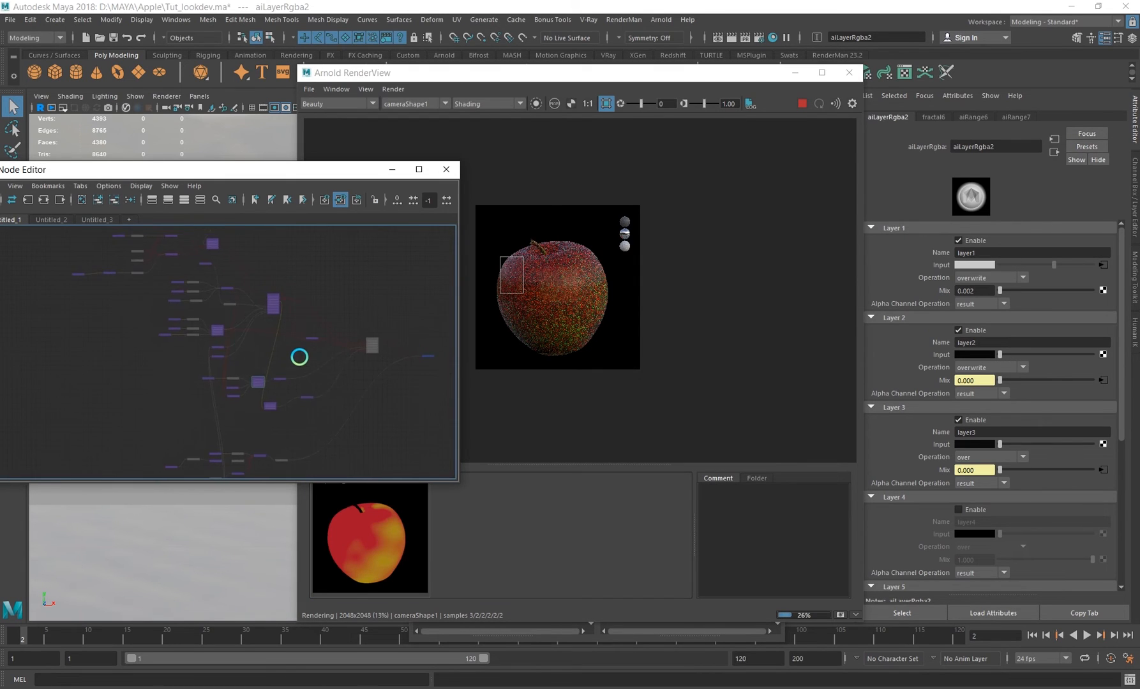
right_click_drag(300, 357, 302, 383, "alt")
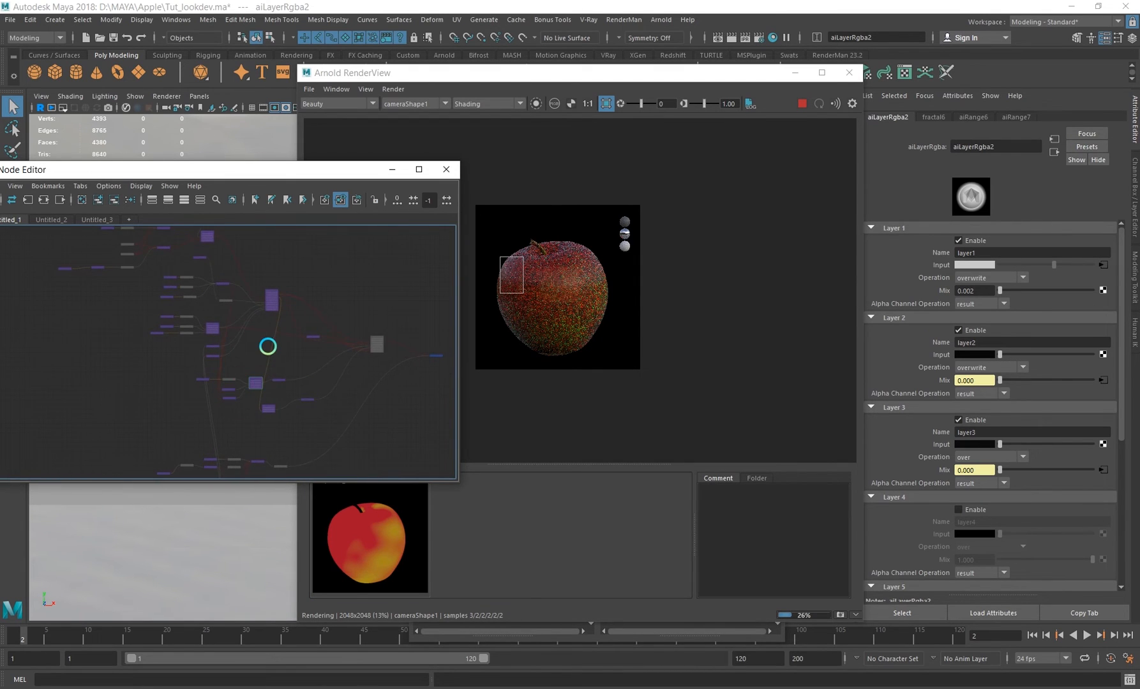
right_click_drag(268, 346, 404, 392, "alt")
middle_click_drag(325, 382, 305, 363, "alt")
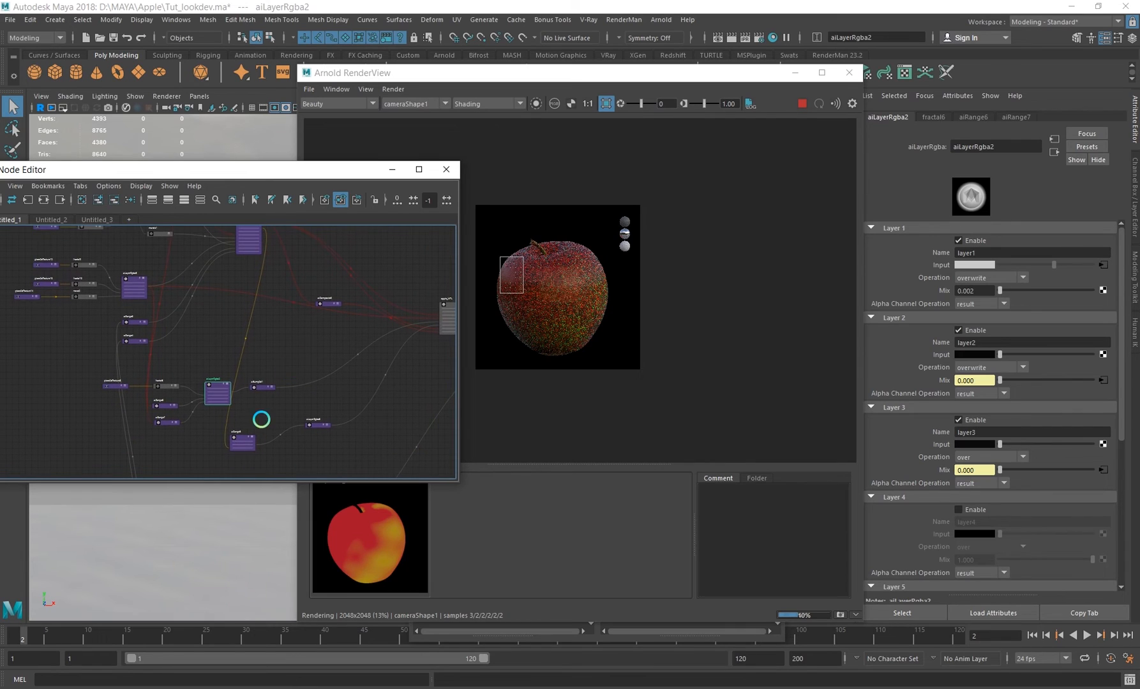
right_click_drag(294, 407, 285, 340, "alt")
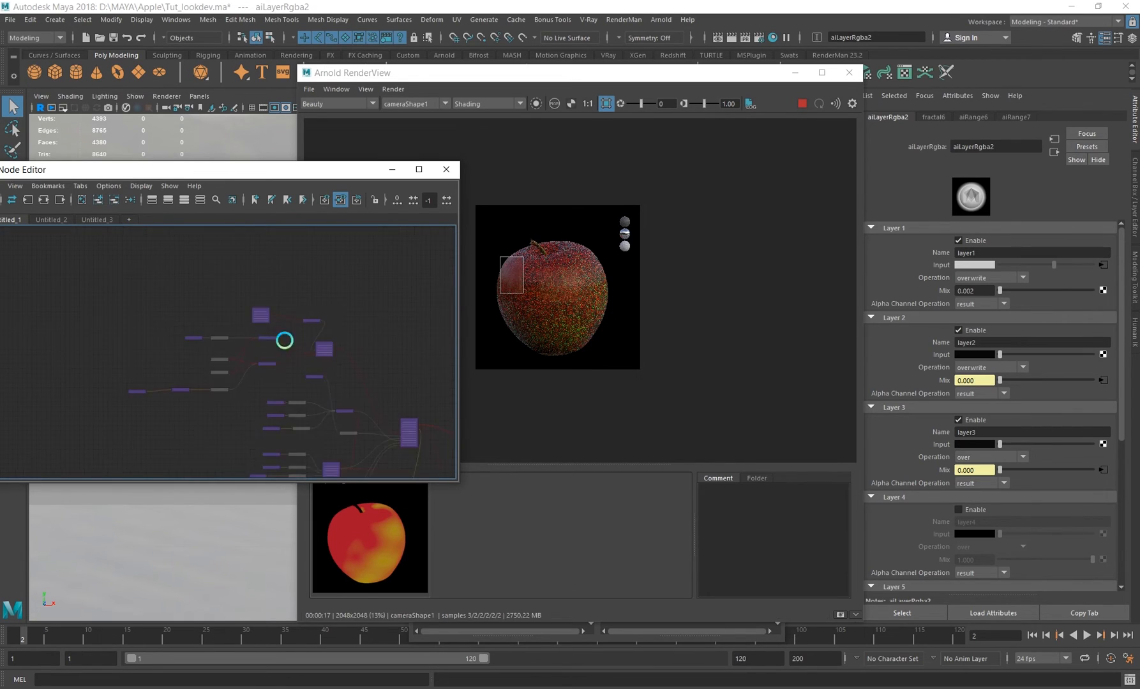
right_click_drag(234, 372, 427, 395, "alt")
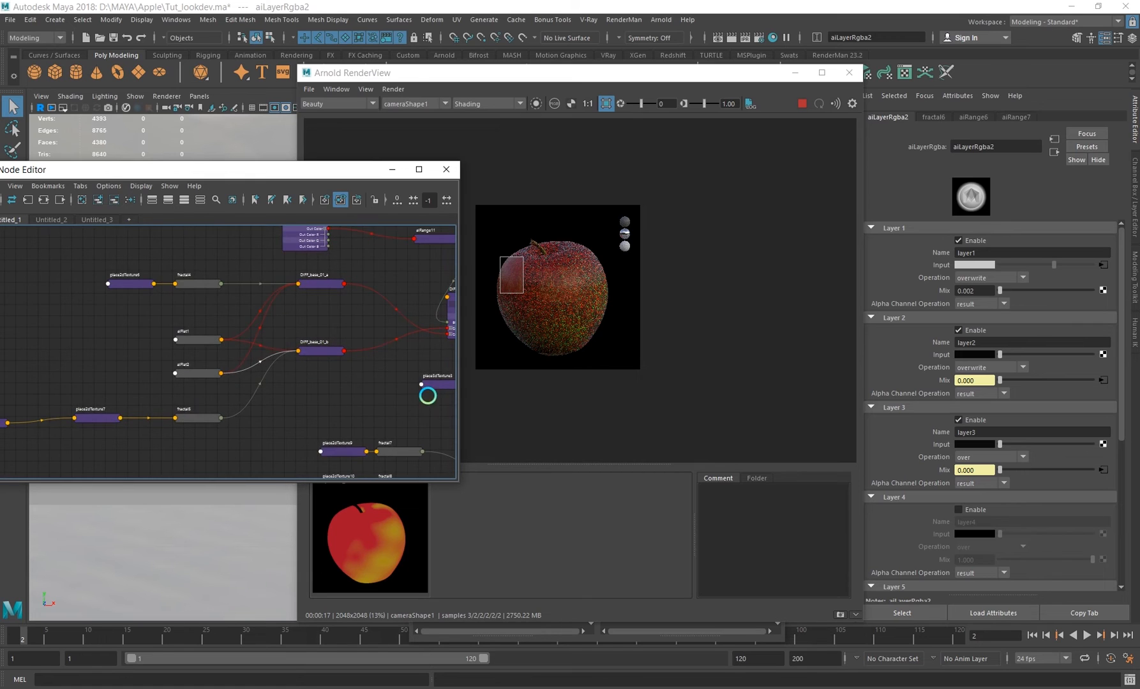
middle_click_drag(242, 326, 291, 355, "alt")
right_click_drag(262, 357, 278, 351, "alt")
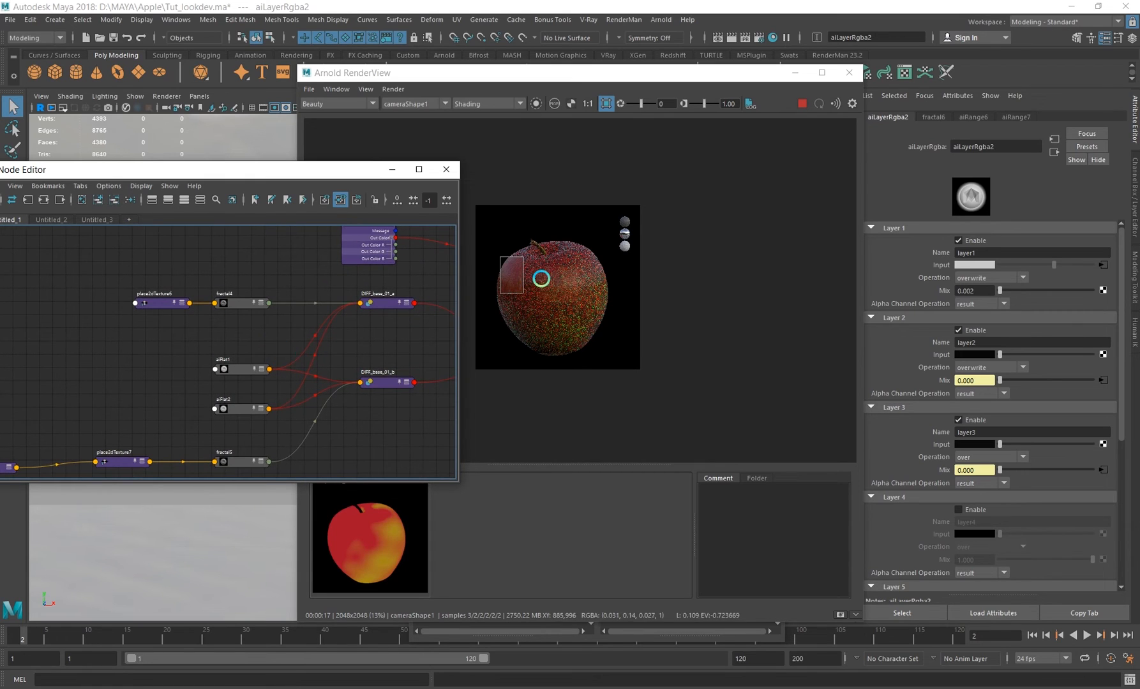
- Open the purepng red apple reference photo from the apple project's Ref\New folder to compare it with the render
right_click_drag(543, 281, 751, 600, "alt")
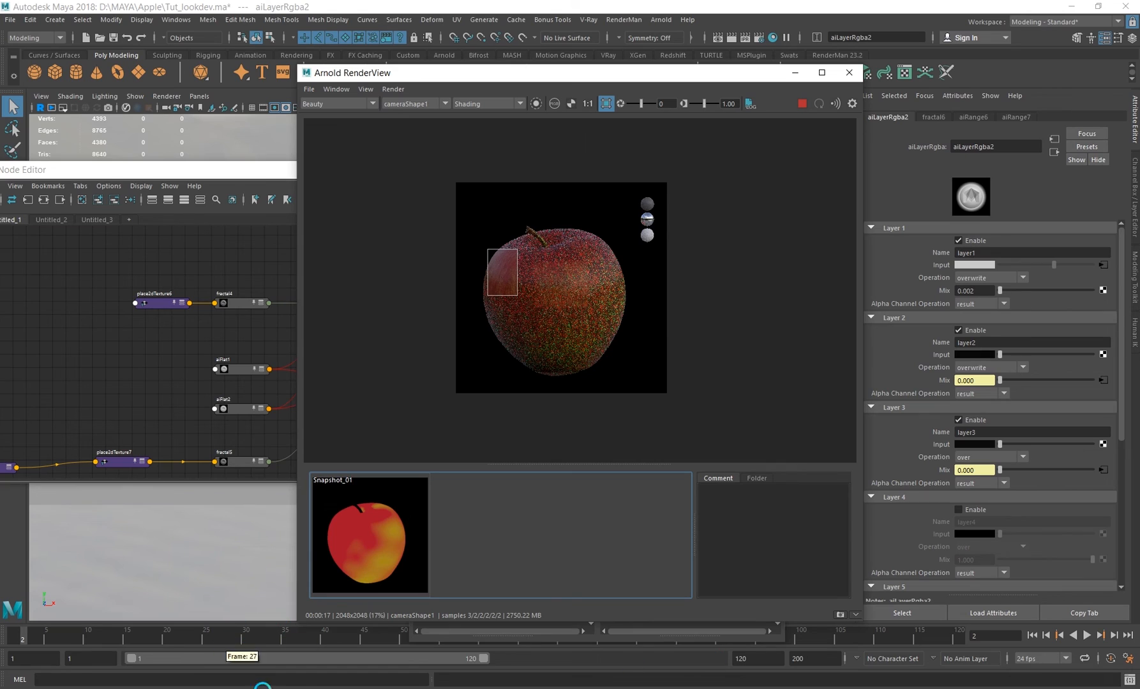
left_click(322, 682)
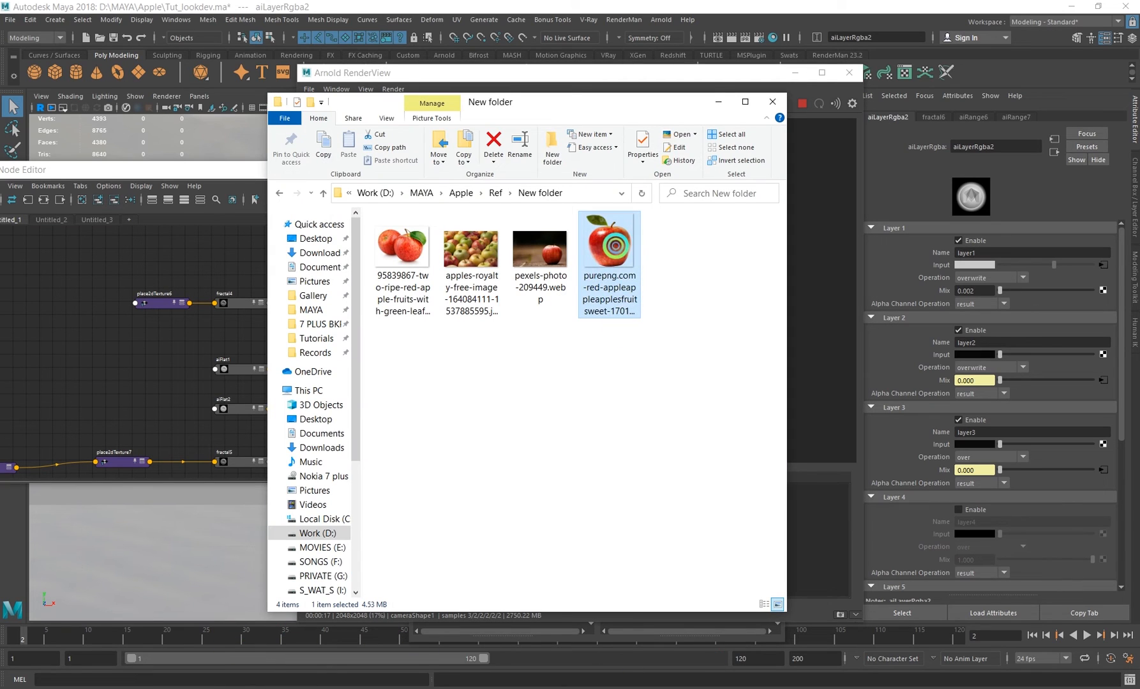
double_click(612, 247)
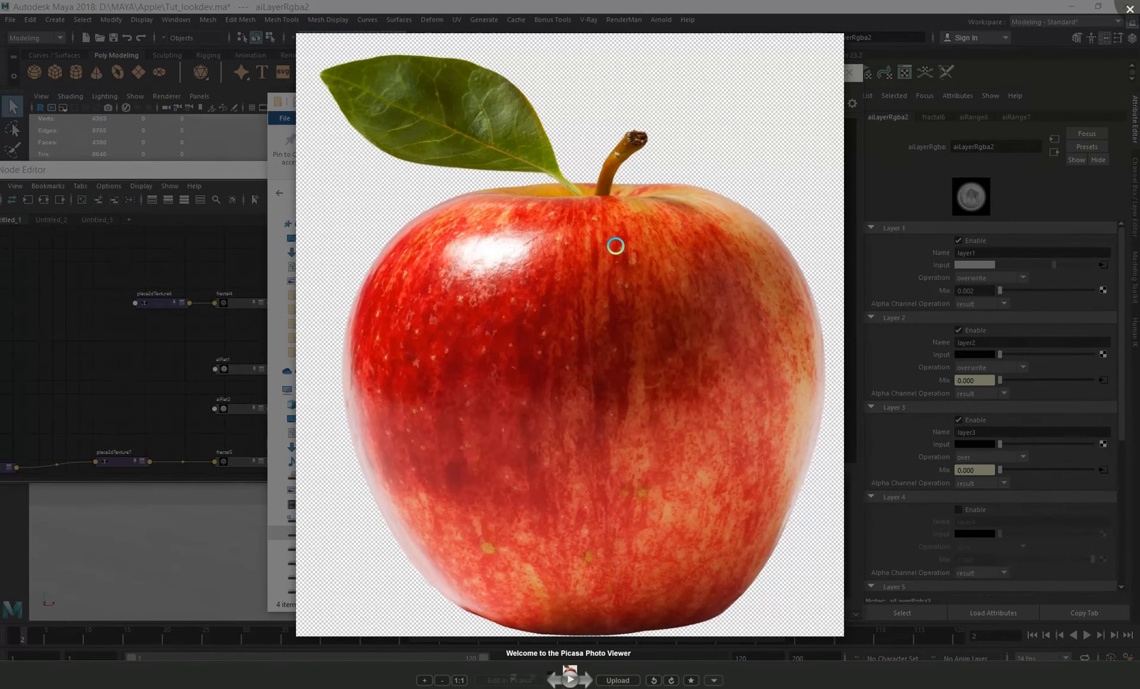
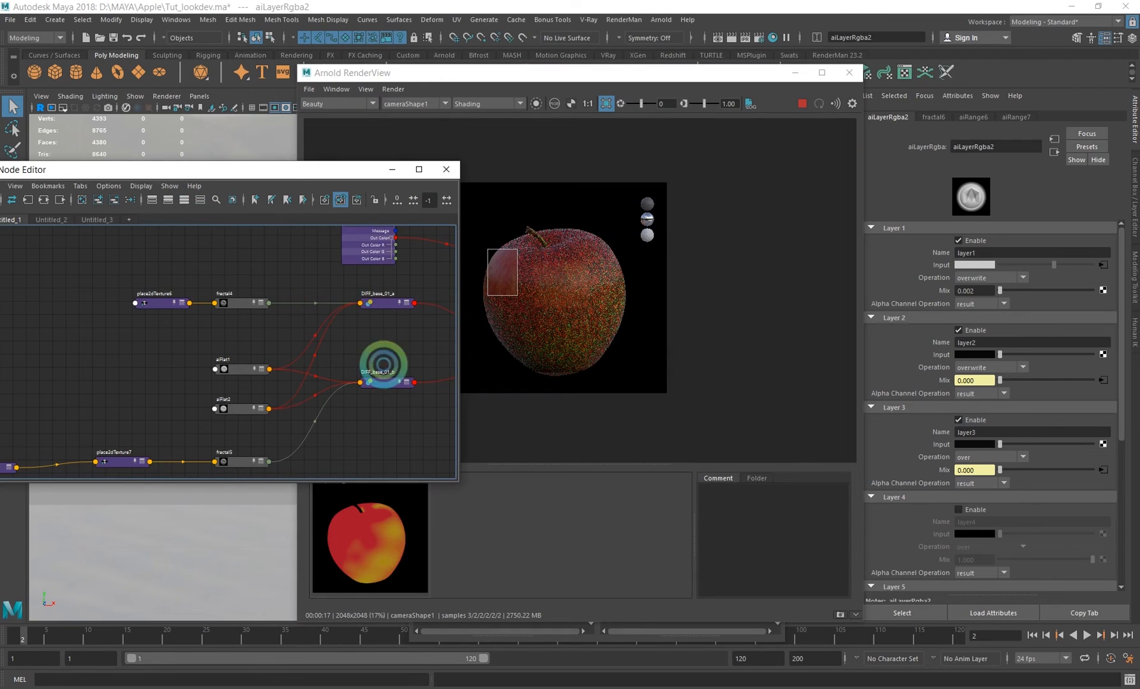
- Examine how the DIFF_base nodes blend together, and follow the graph to aiLayerRgba4 with its fractal and noise1 inputs
middle_click_drag(297, 332, 200, 282, "alt")
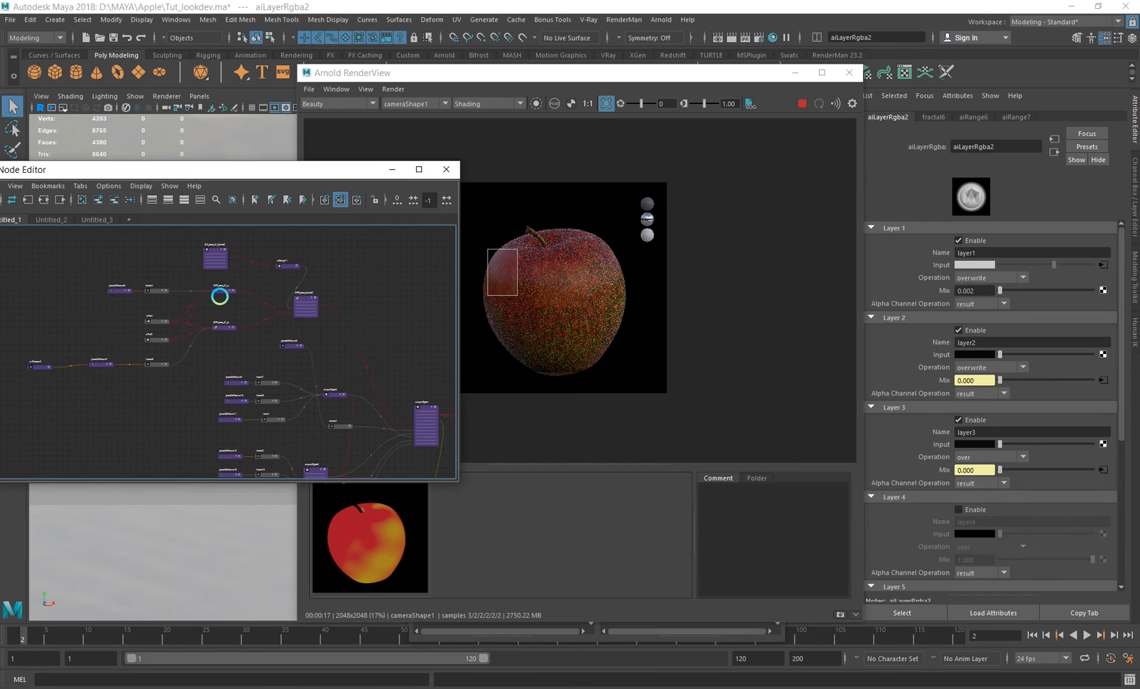
right_click_drag(223, 297, 346, 345, "alt")
middle_click_drag(279, 312, 320, 345, "alt")
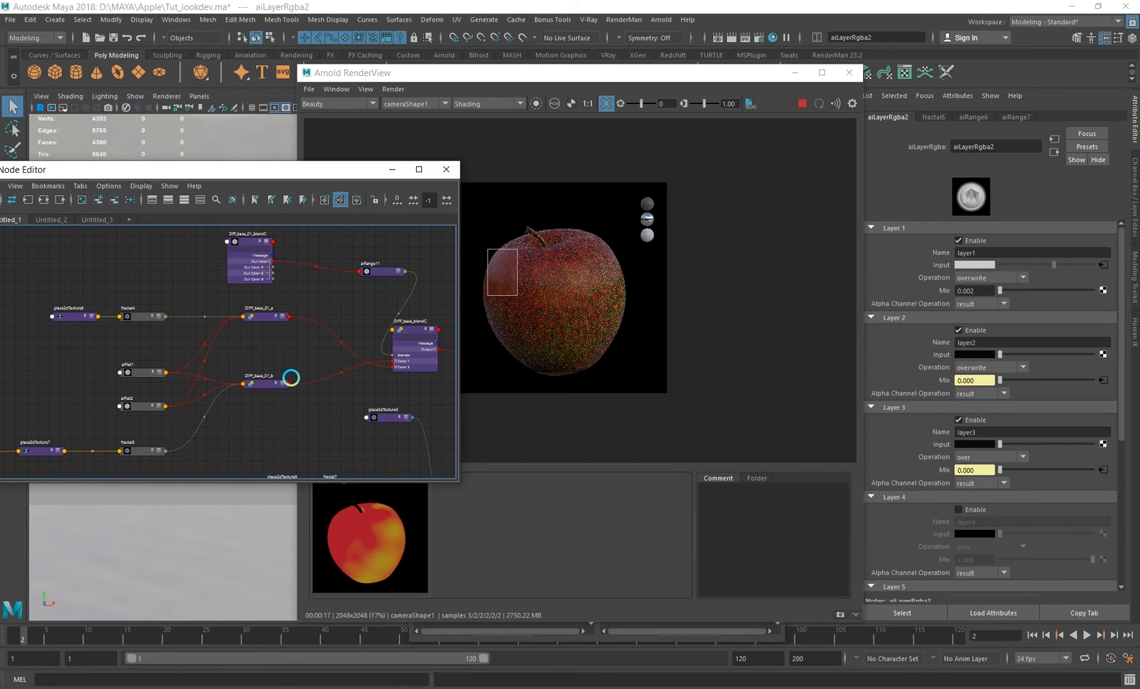
right_click_drag(317, 357, 249, 357, "alt")
middle_click_drag(321, 356, 261, 338, "alt")
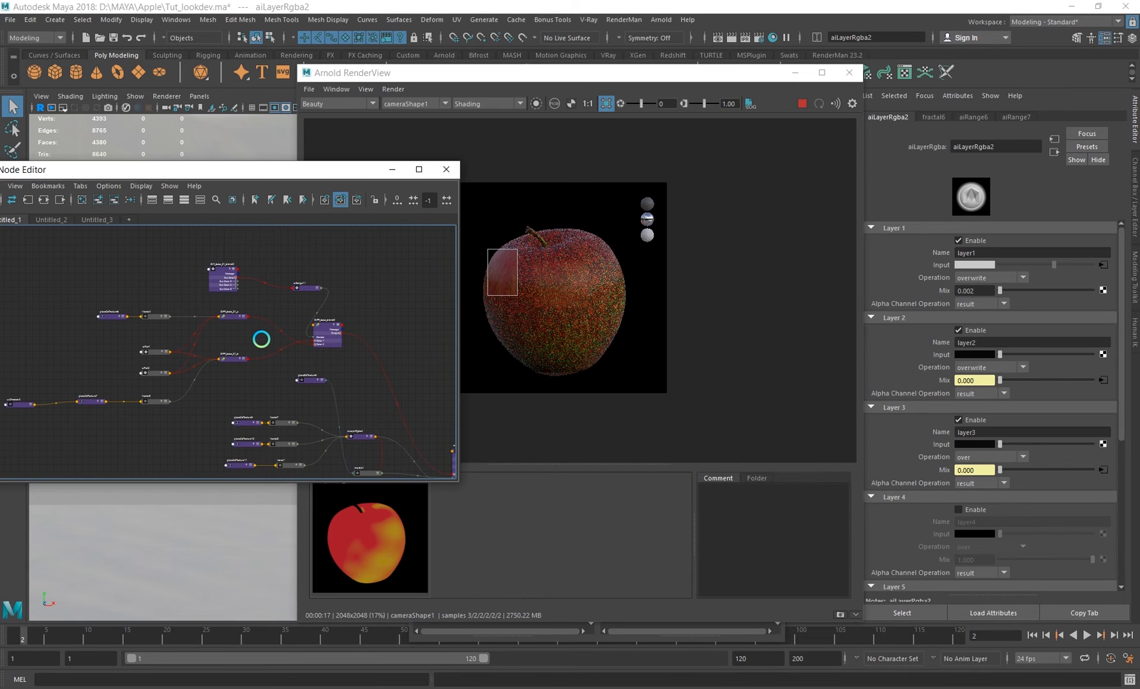
right_click_drag(326, 374, 260, 370, "alt")
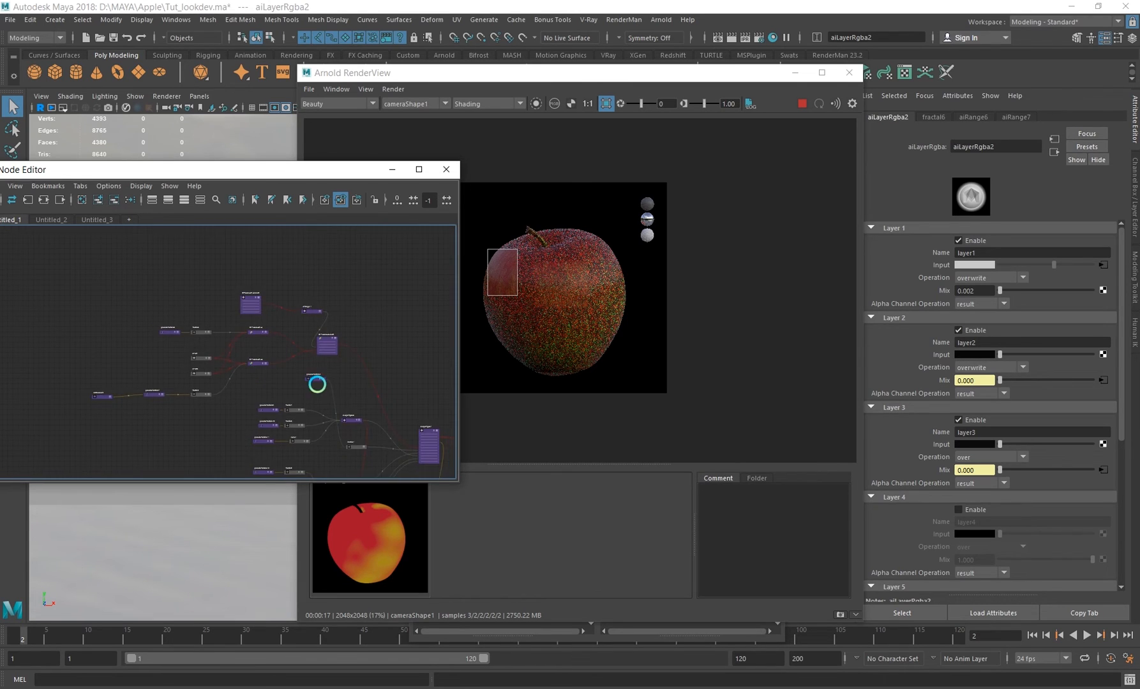
middle_click_drag(318, 384, 287, 316, "alt")
right_click_drag(286, 316, 308, 386, "alt")
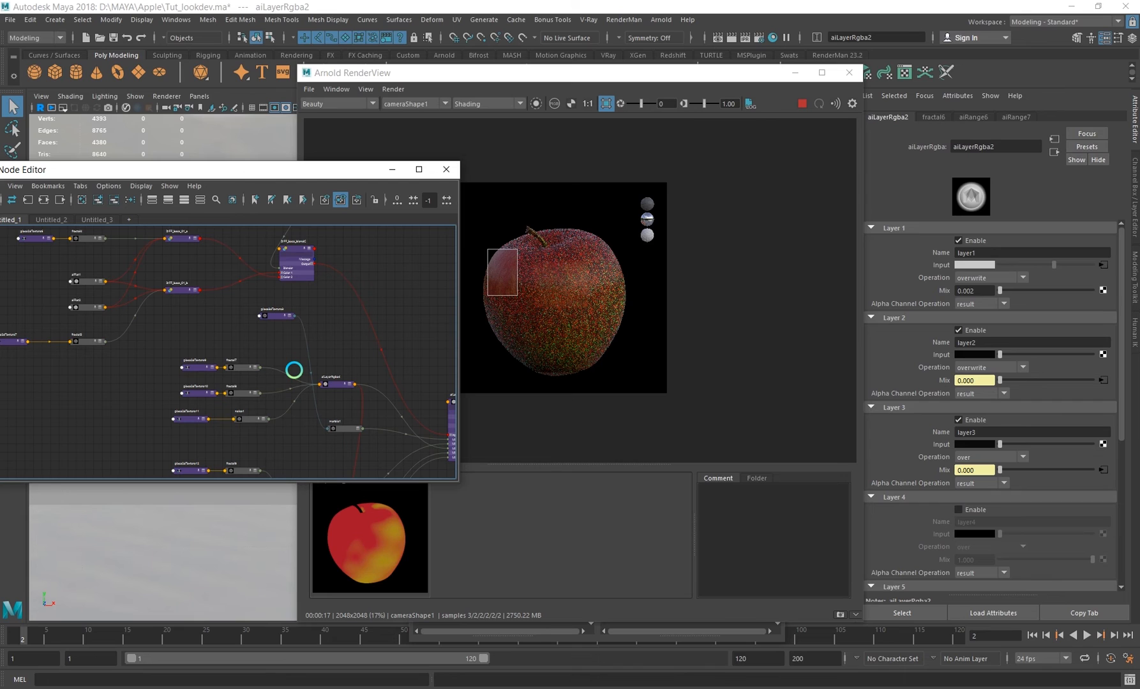
right_click_drag(325, 344, 340, 366, "alt")
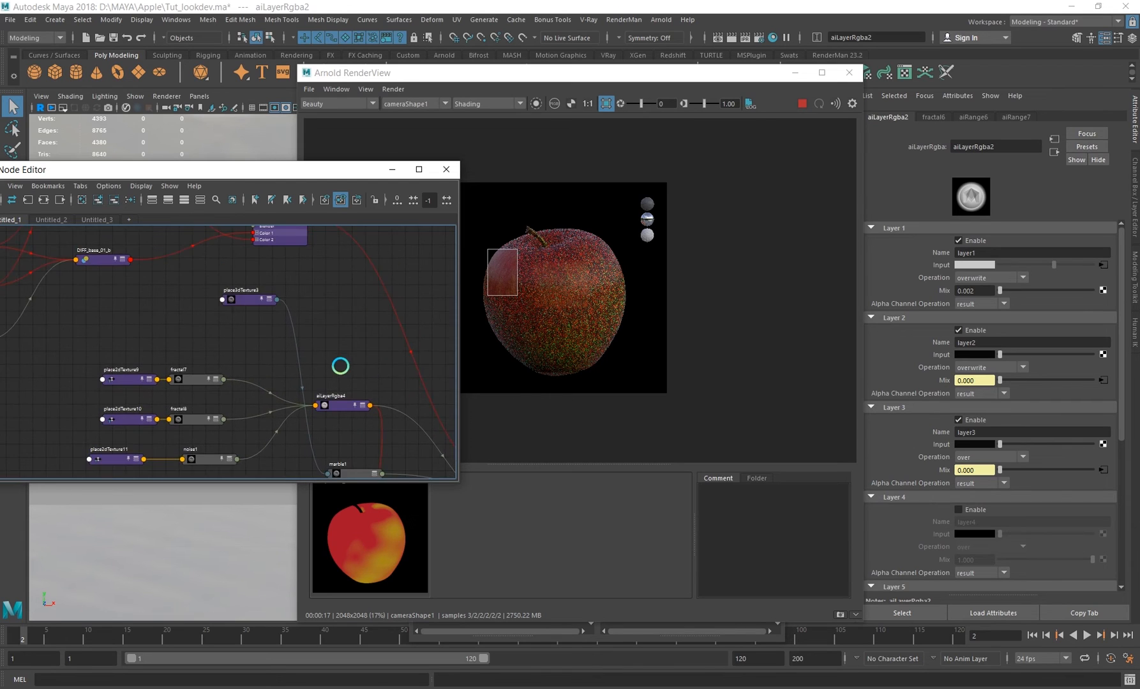
middle_click_drag(336, 324, 342, 298, "alt")
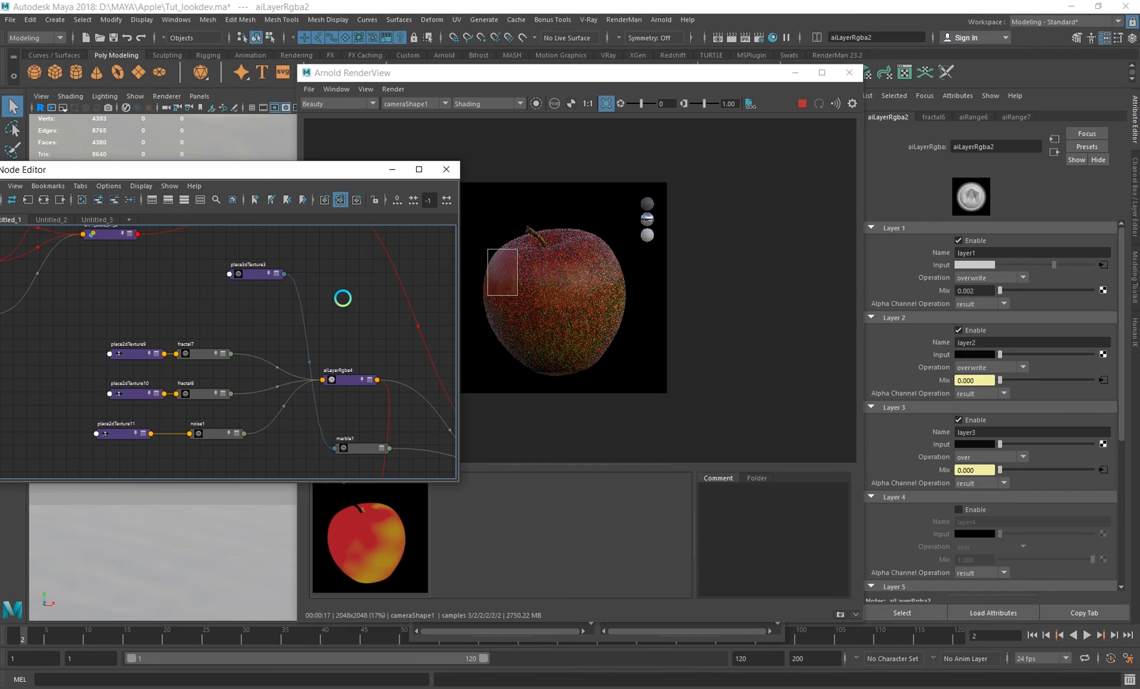
- Move the render window clear of the node graph and review the diffuse base and mask branches against the enlarged apple render
right_click_drag(510, 278, 810, 338, "alt")
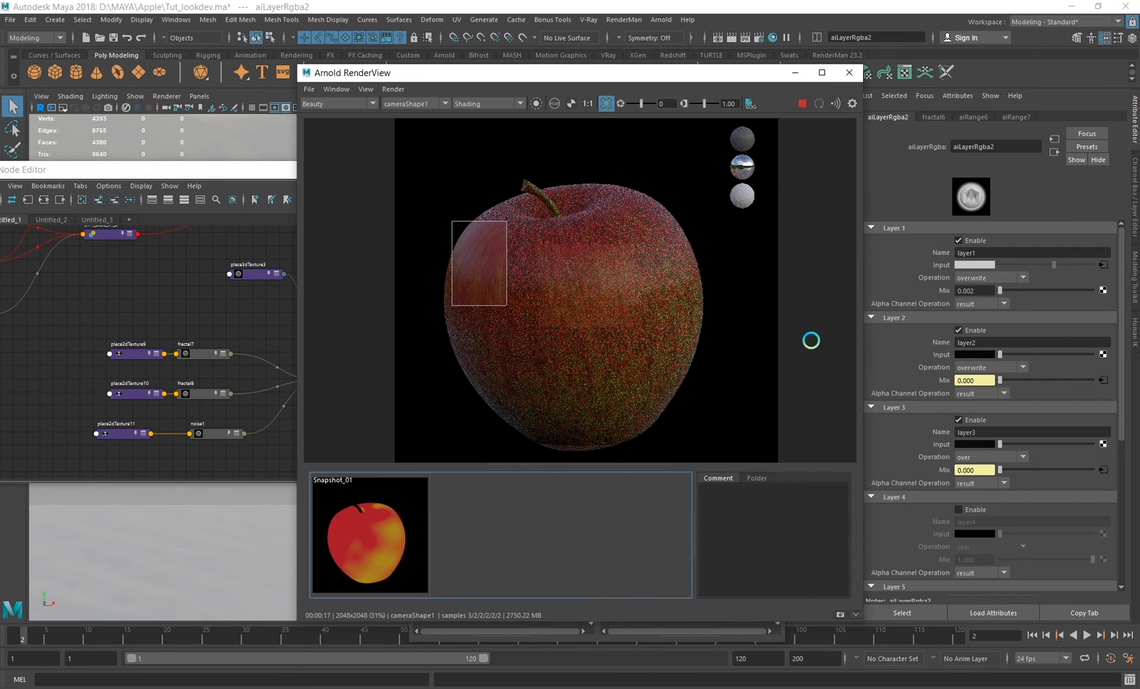
left_click_drag(482, 79, 571, 110)
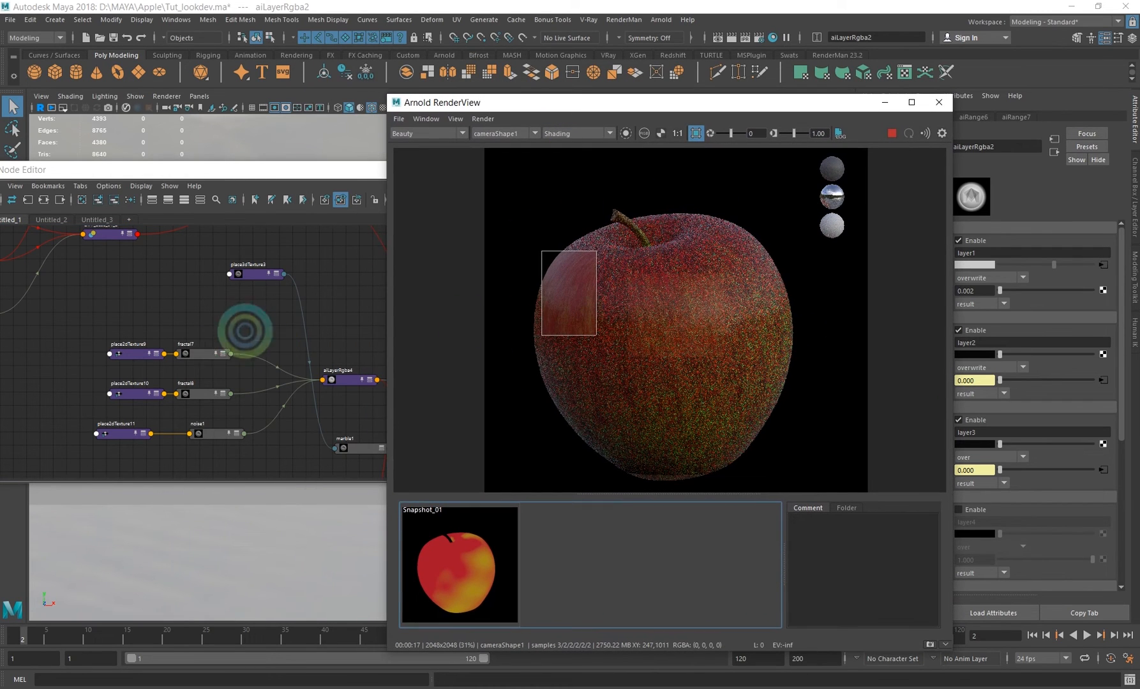
scroll(249, 332, "down", 5)
middle_click_drag(204, 298, 212, 319, "alt")
right_click_drag(212, 319, 283, 340, "alt")
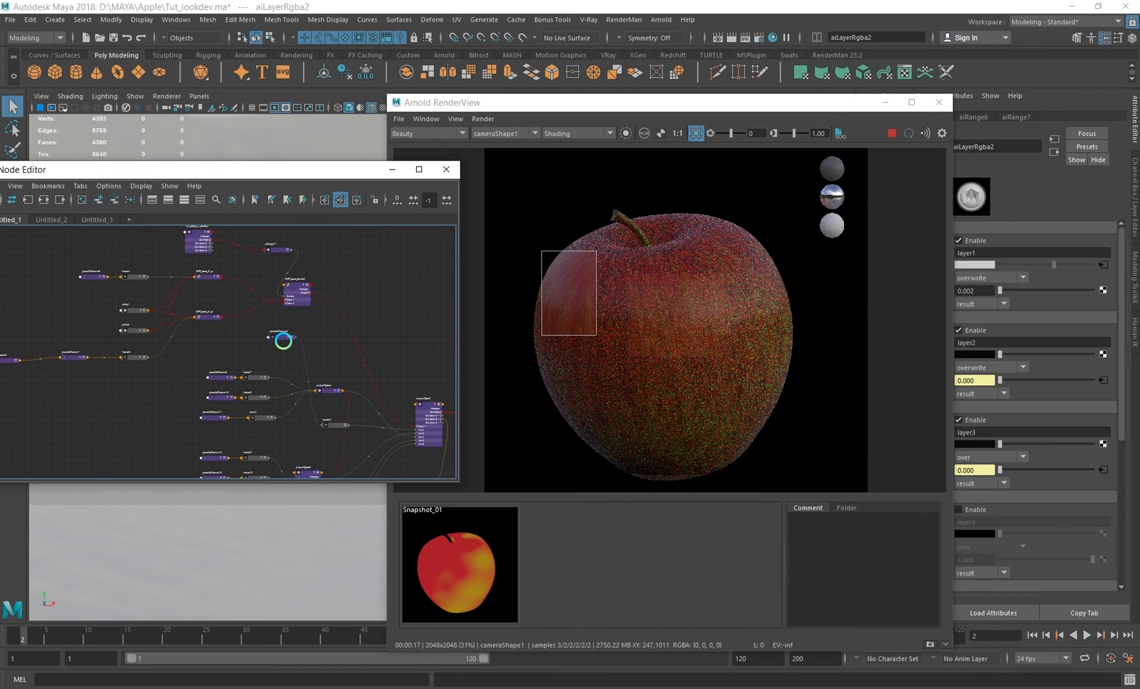
scroll(308, 324, "down", 2)
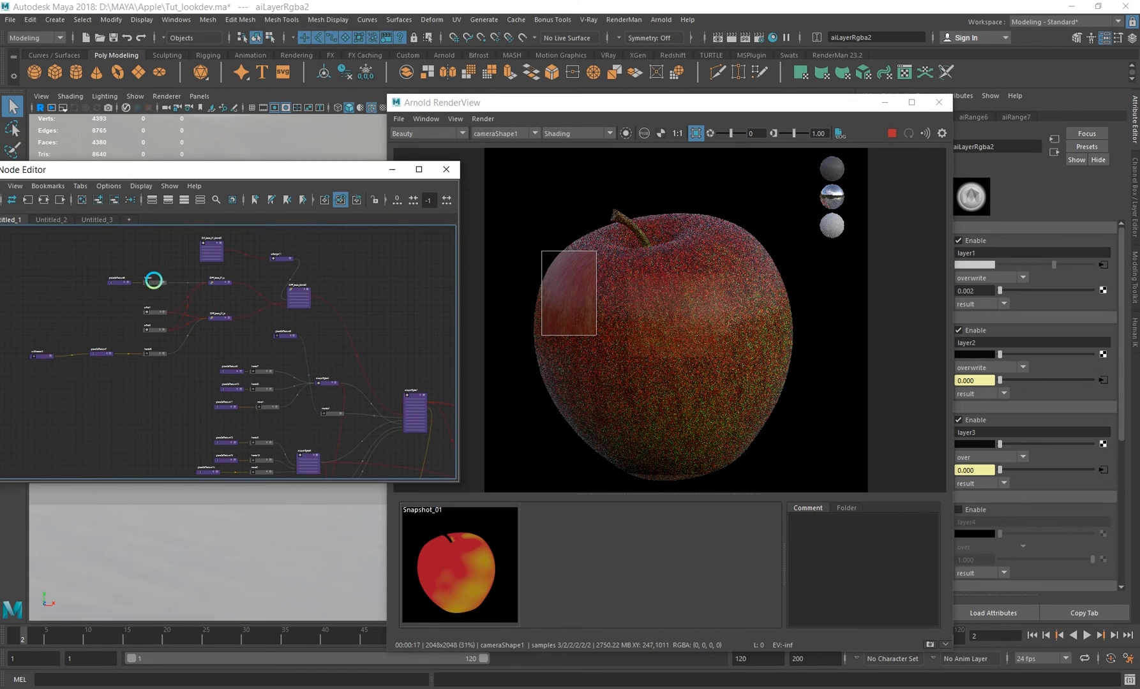
right_click_drag(234, 305, 270, 309, "alt")
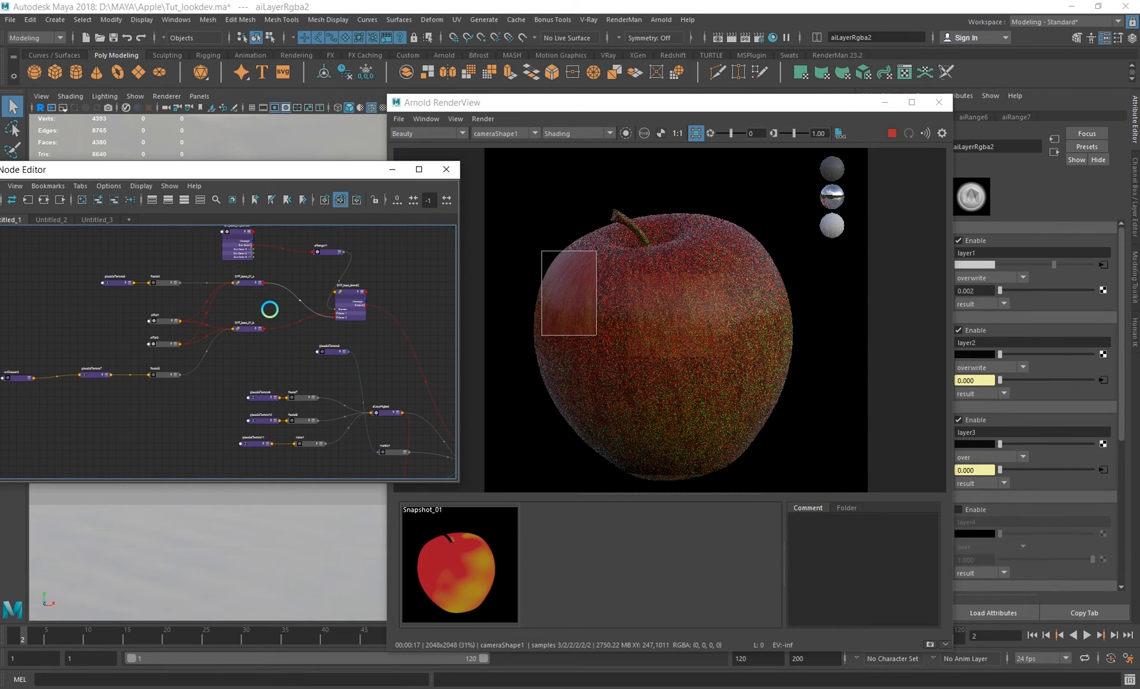
right_click_drag(269, 309, 245, 309, "alt")
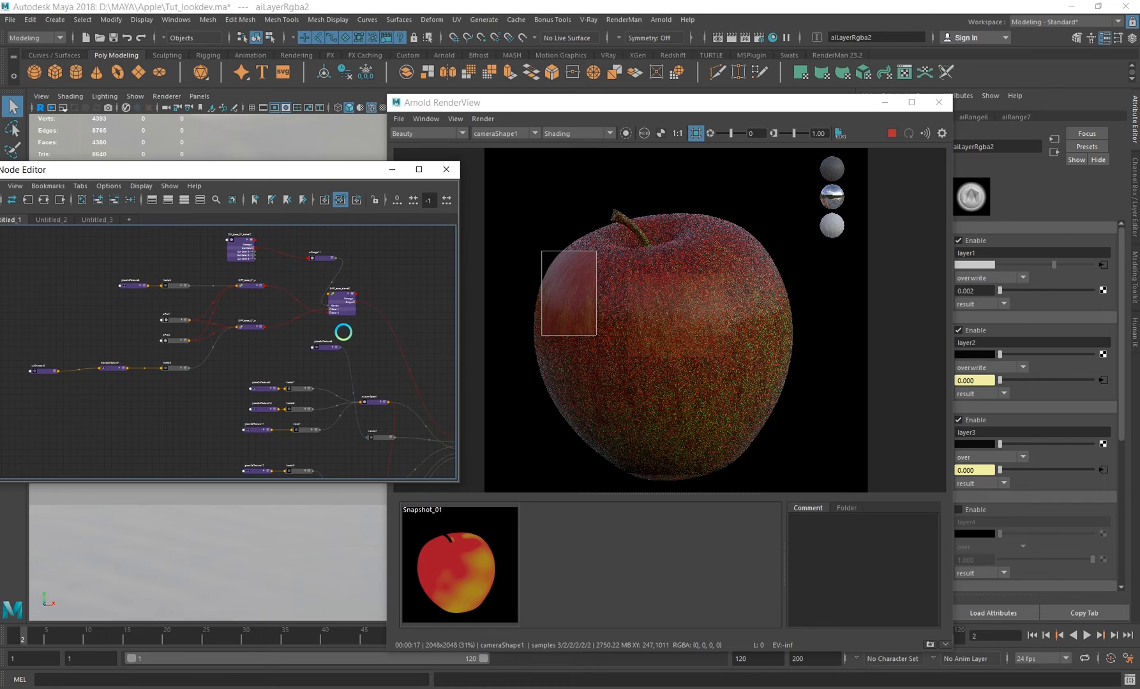
right_click_drag(343, 332, 246, 345, "alt")
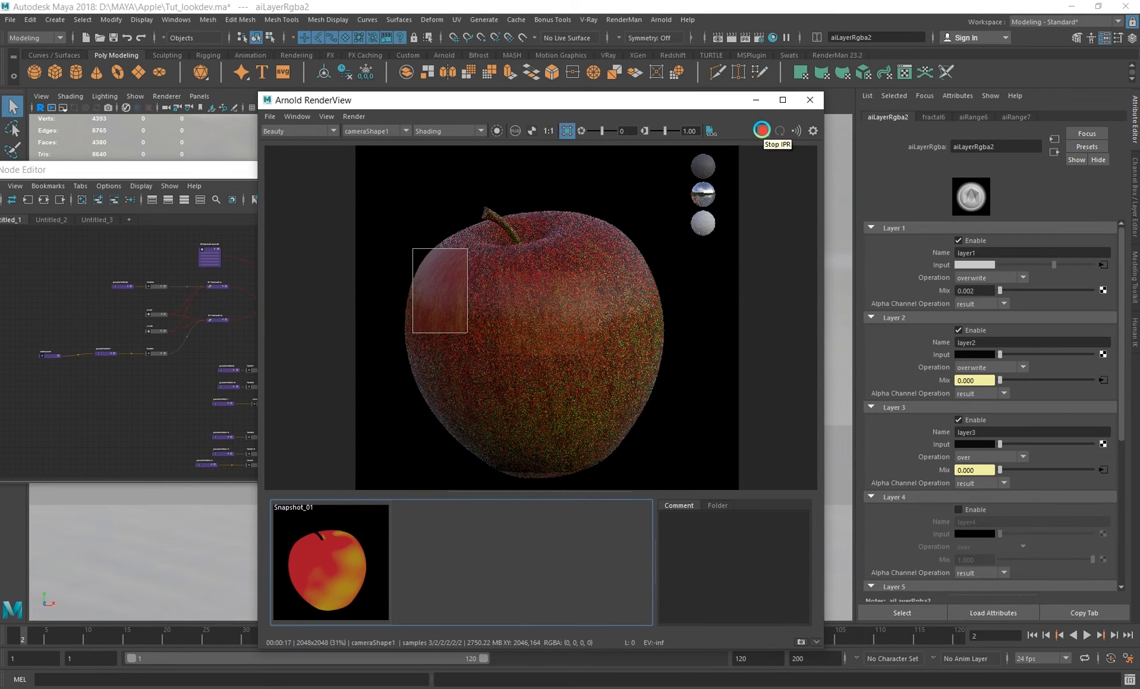
- Close the Arnold RenderView and the Relationship Editor, select the apple mesh and show the apple_MTL material's attributes
left_click(810, 101)
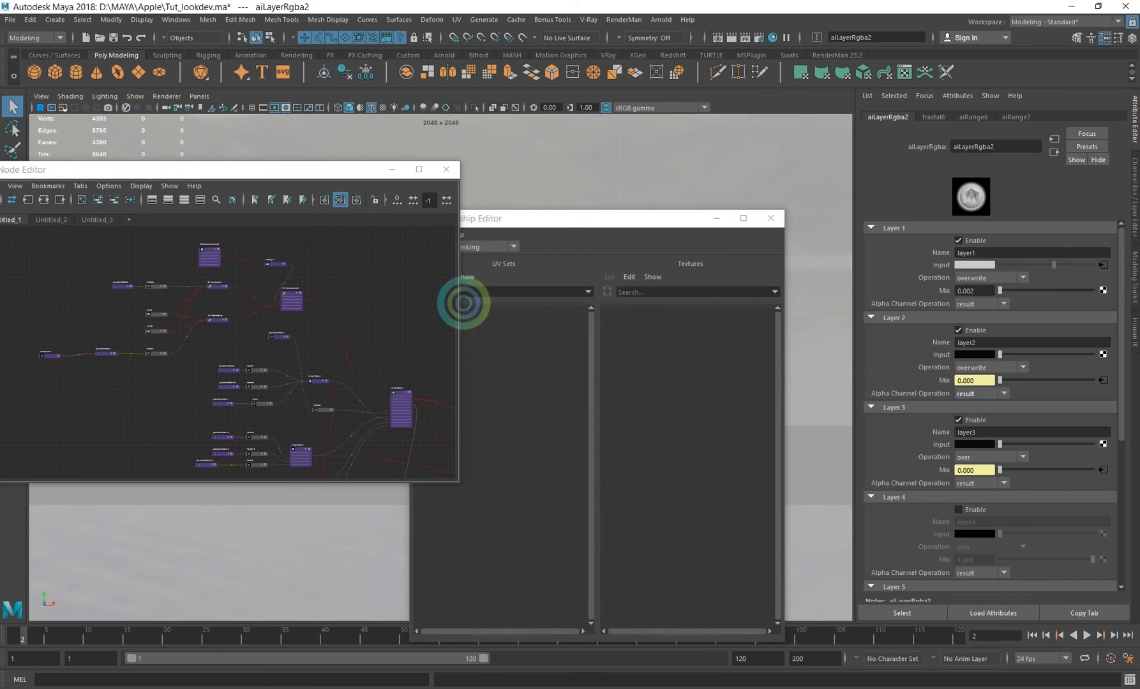
left_click(771, 218)
left_click(495, 374)
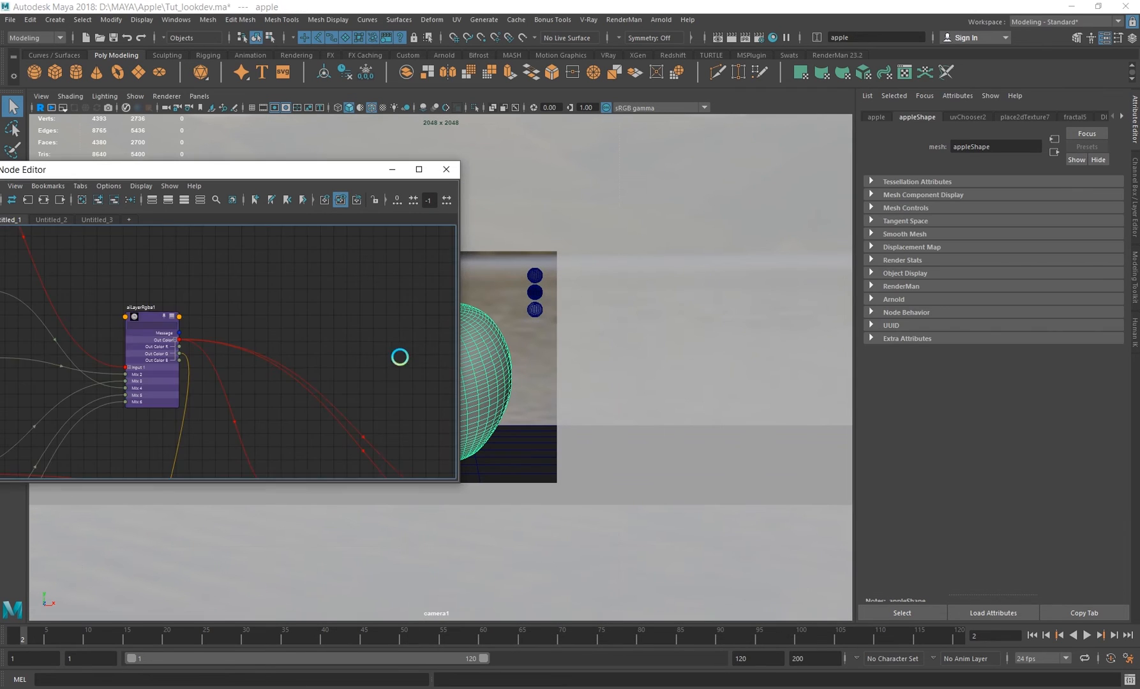
left_click(268, 370)
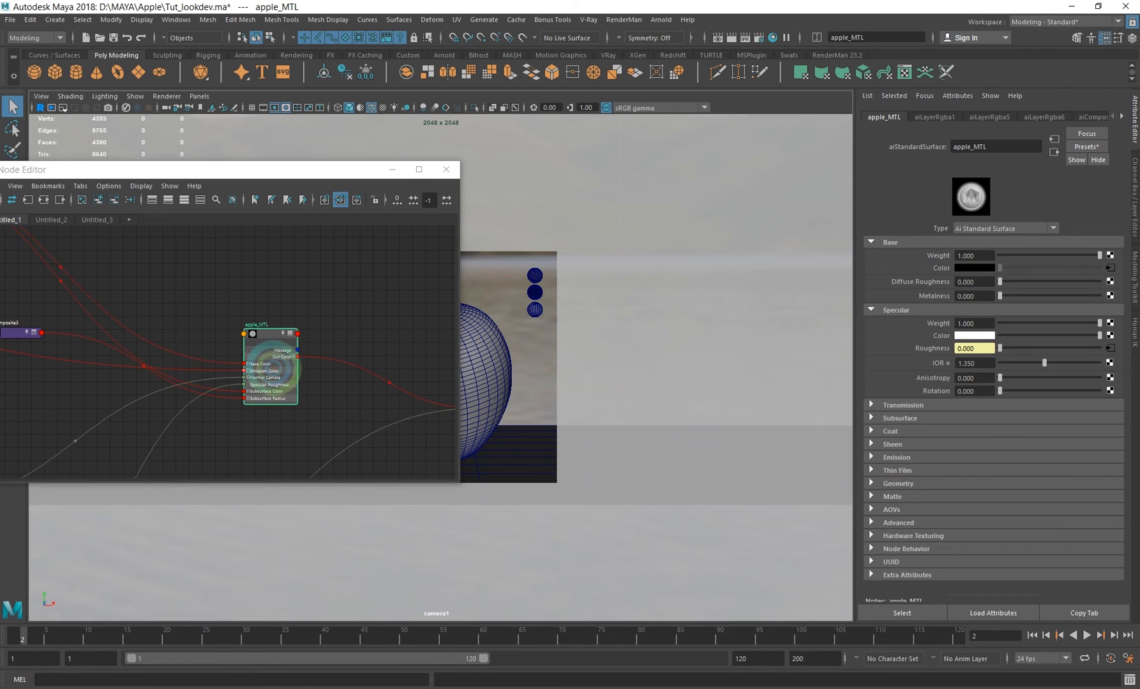
- Narrow the Node Editor window and place it clear of the apple in the viewport, keeping the apple_MTL node in view
left_click_drag(375, 170, 565, 175)
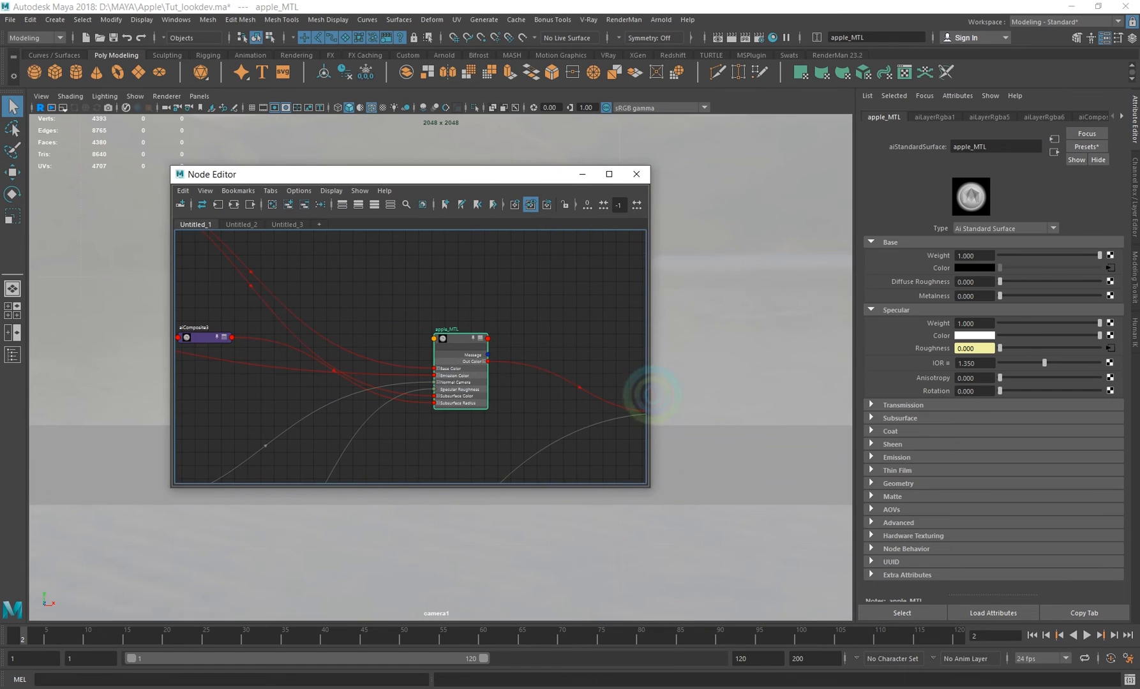
left_click_drag(647, 394, 496, 383)
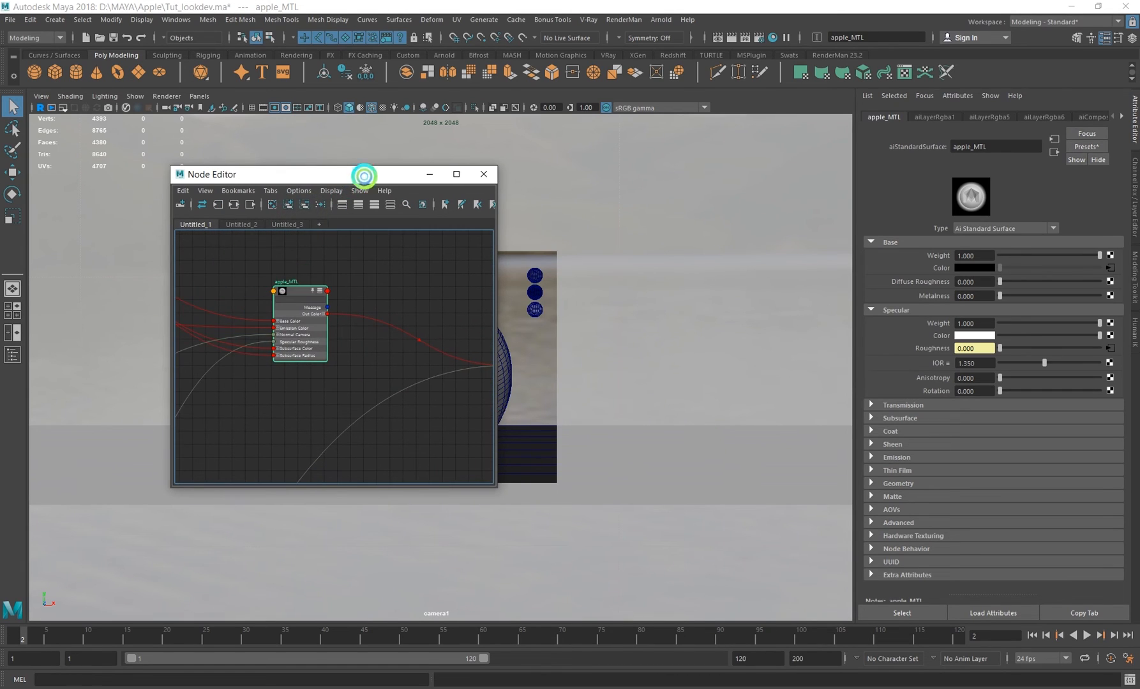
left_click_drag(364, 175, 239, 220)
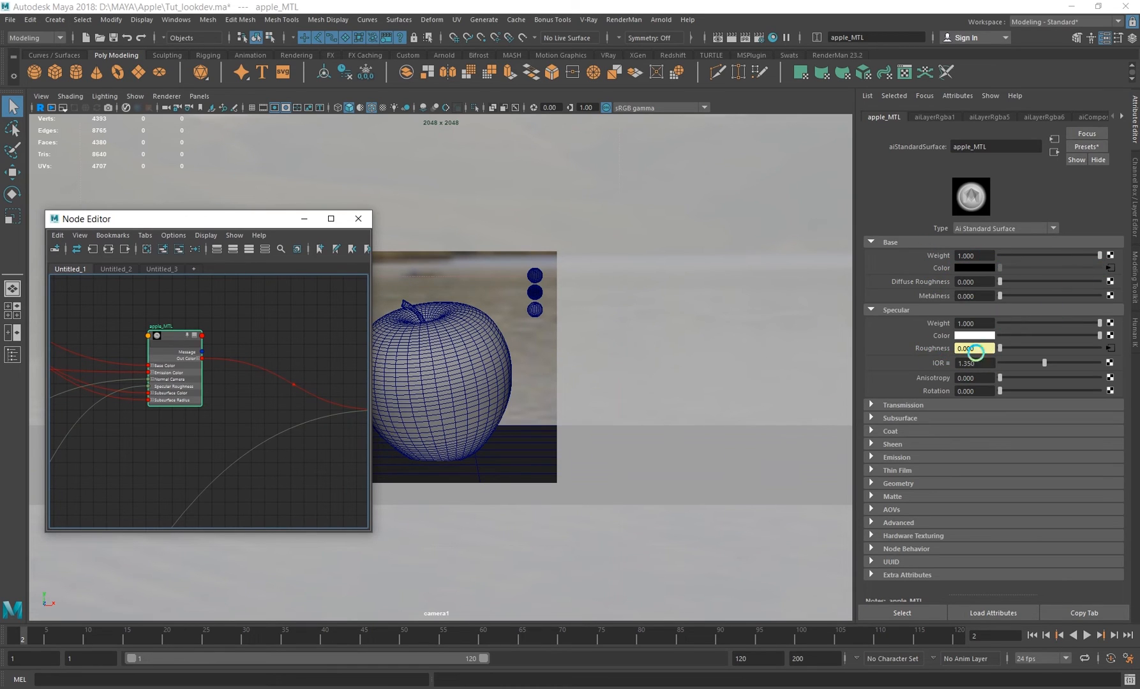
- Review apple_MTL's specular IOR and transmission settings, and expand the subsurface settings to examine the subsurface weight
left_click(974, 362)
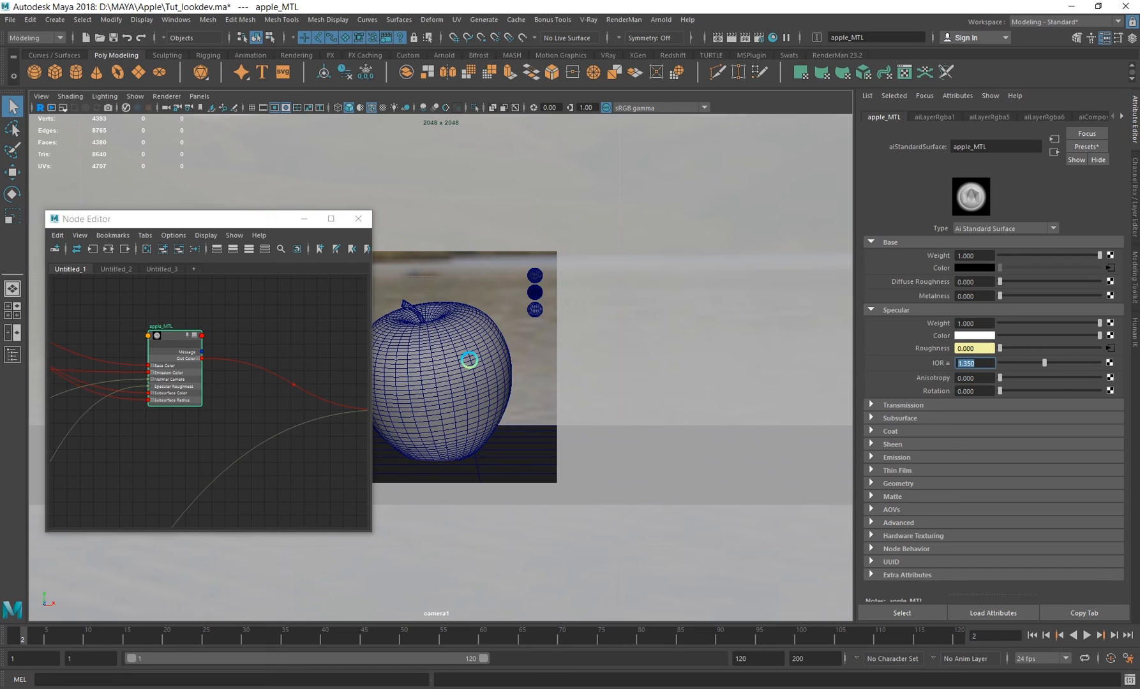
left_click(919, 363)
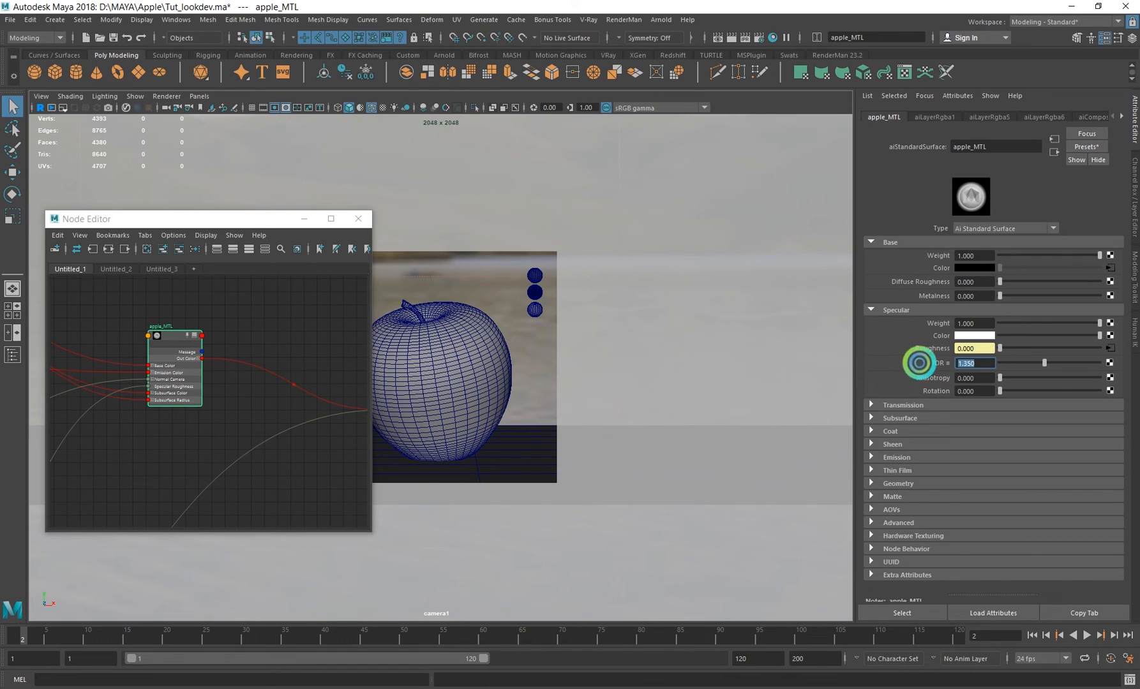
left_click(898, 405)
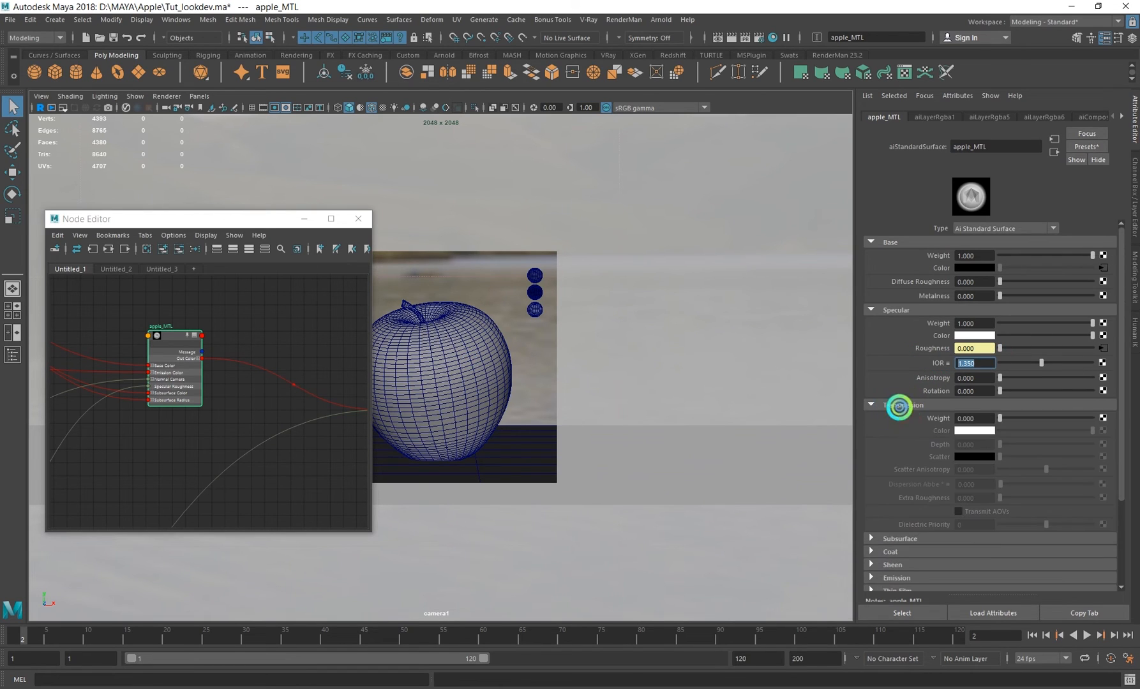
left_click(897, 407)
left_click(896, 418)
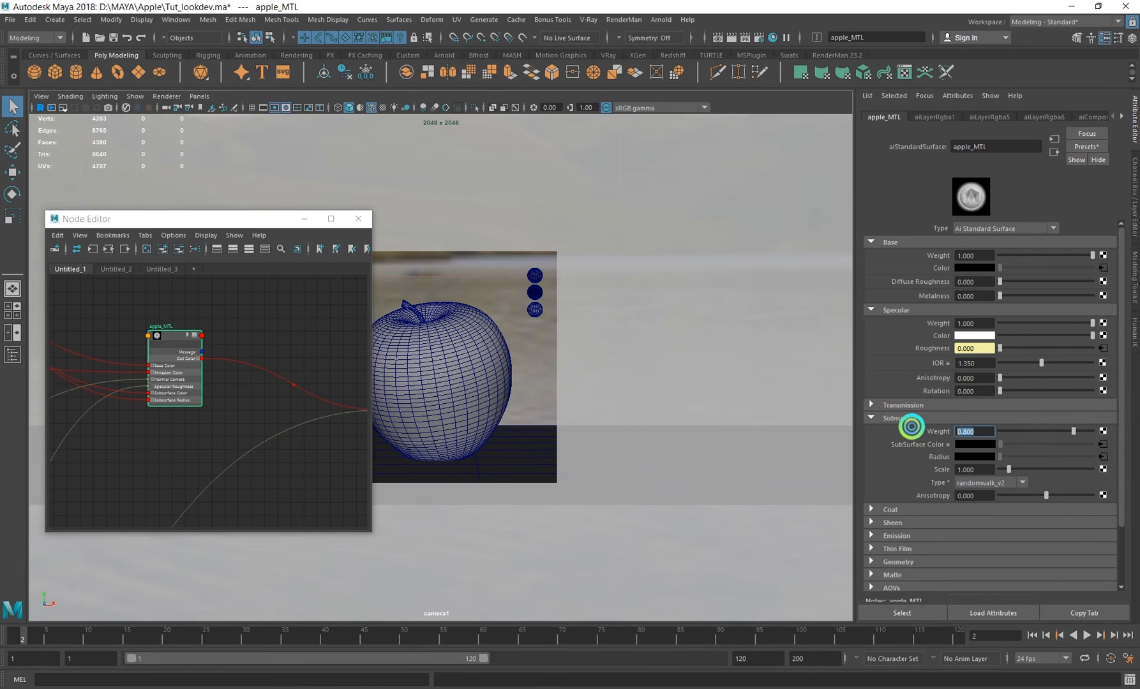
left_click(911, 427)
left_click_drag(987, 430, 900, 433)
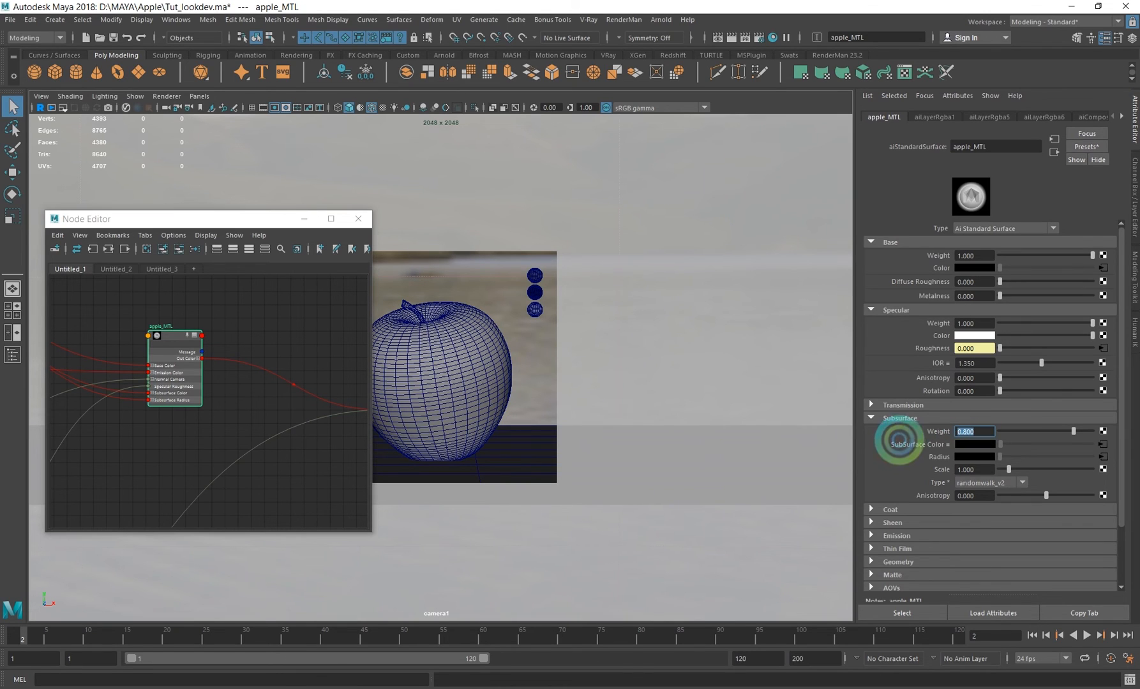
left_click_drag(981, 431, 916, 433)
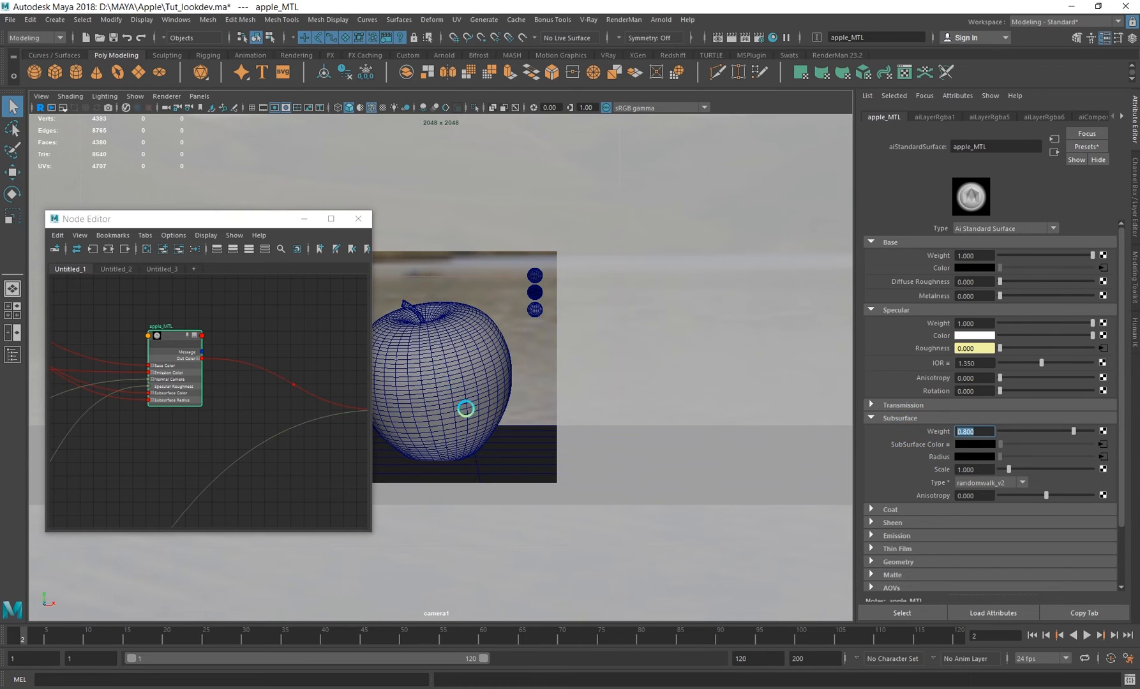
left_click_drag(983, 432, 906, 430)
- Inspect the aiLayerRgba1 node's layers, trace its connections into apple_MTL, and reselect the material to show its attributes
middle_click_drag(134, 415, 415, 438, "alt")
right_click_drag(272, 416, 99, 388, "alt")
left_click(165, 319)
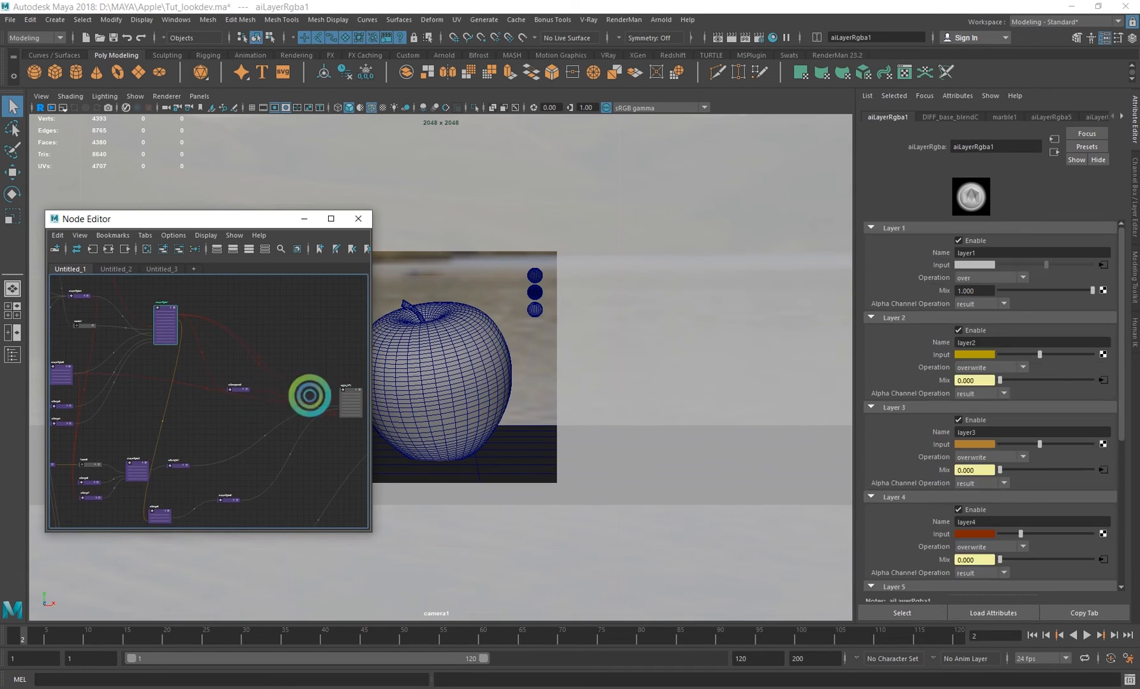
middle_click_drag(310, 394, 243, 376, "alt")
right_click_drag(243, 376, 341, 452, "alt")
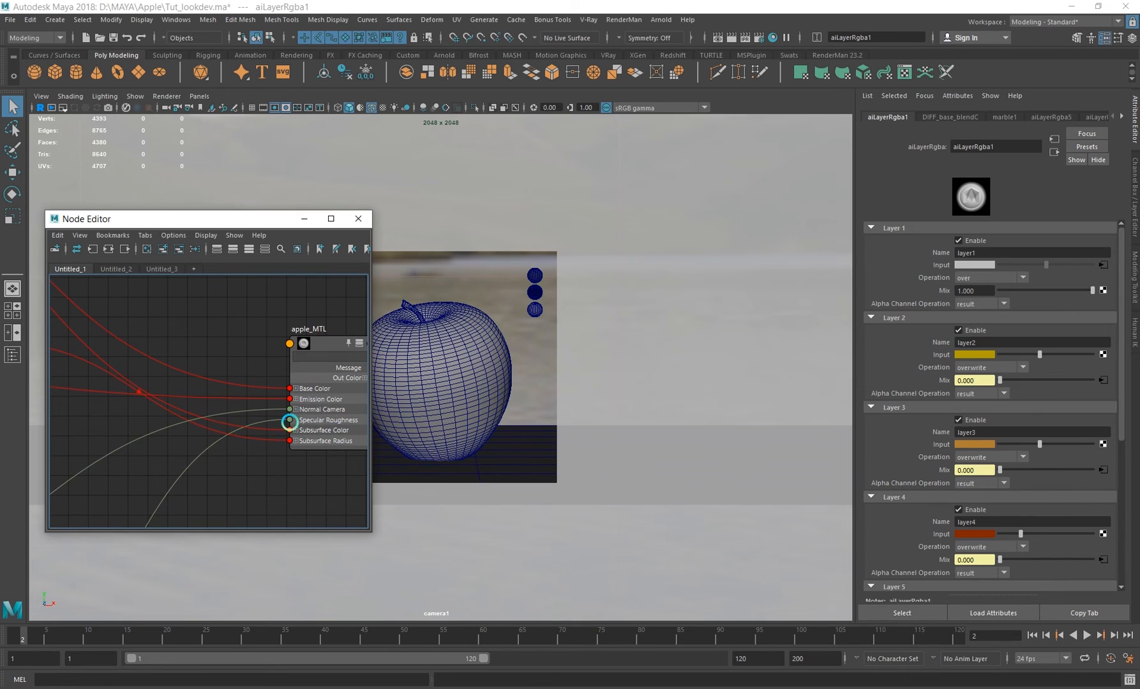
middle_click_drag(217, 455, 208, 453, "alt")
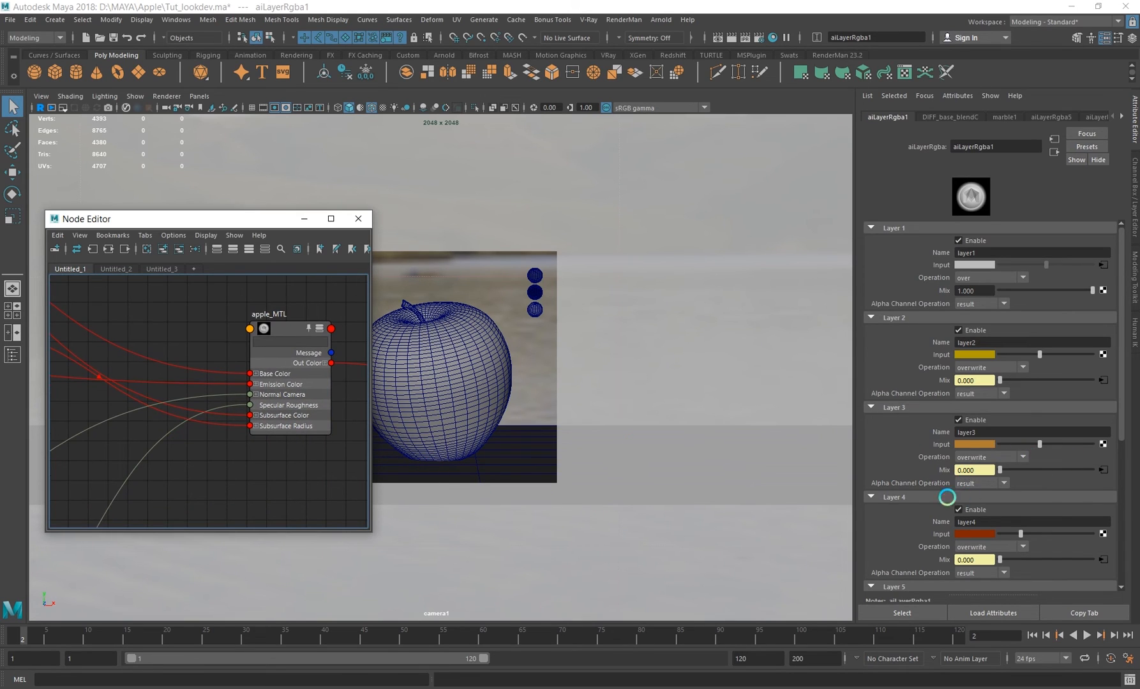
left_click(291, 372)
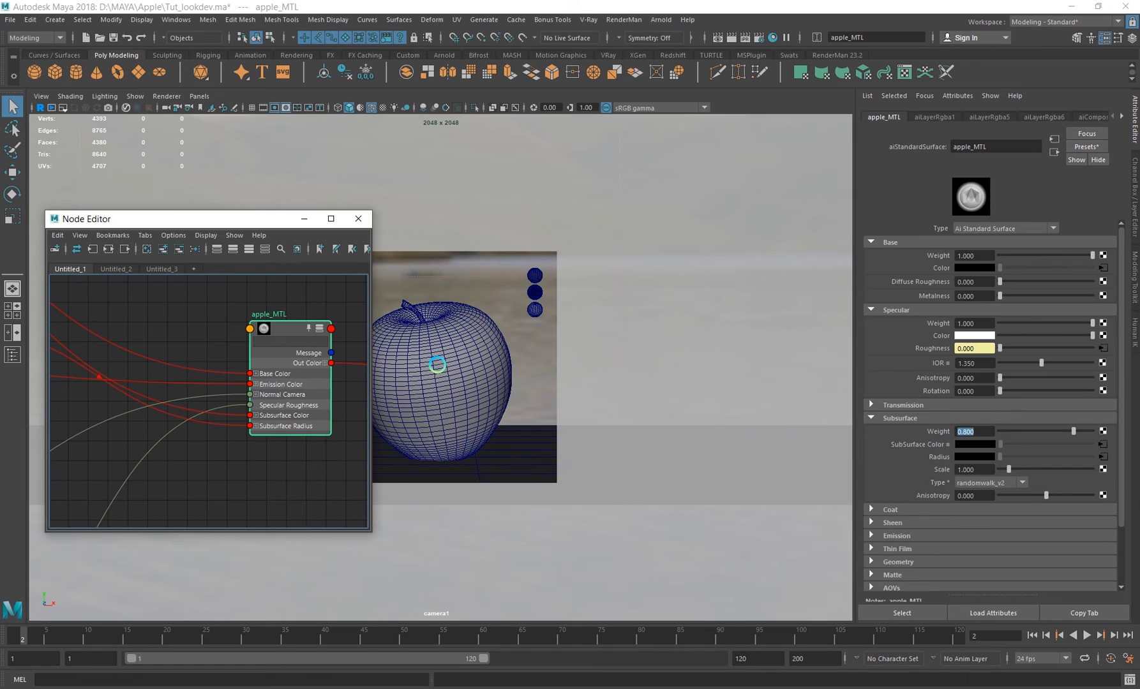
- Follow the connections from aiLayerRgba1 into aiComposite3 and examine its A and B inputs and multiply operation
scroll(271, 418, "down", 1)
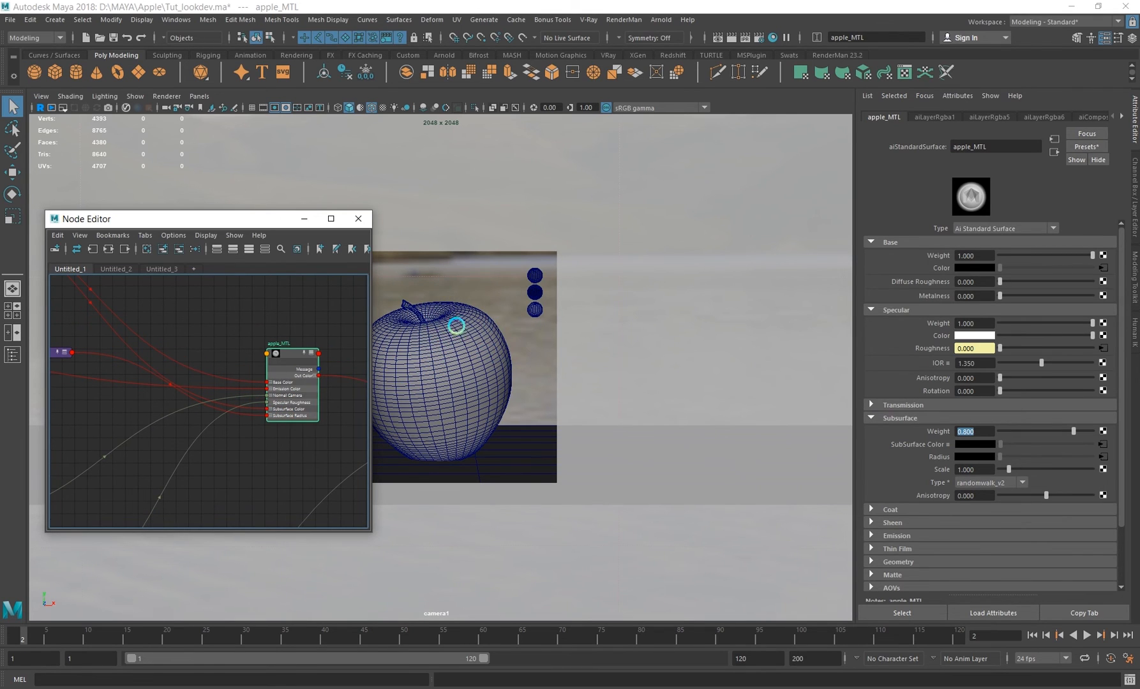
middle_click_drag(158, 336, 352, 423, "alt")
left_click(197, 391)
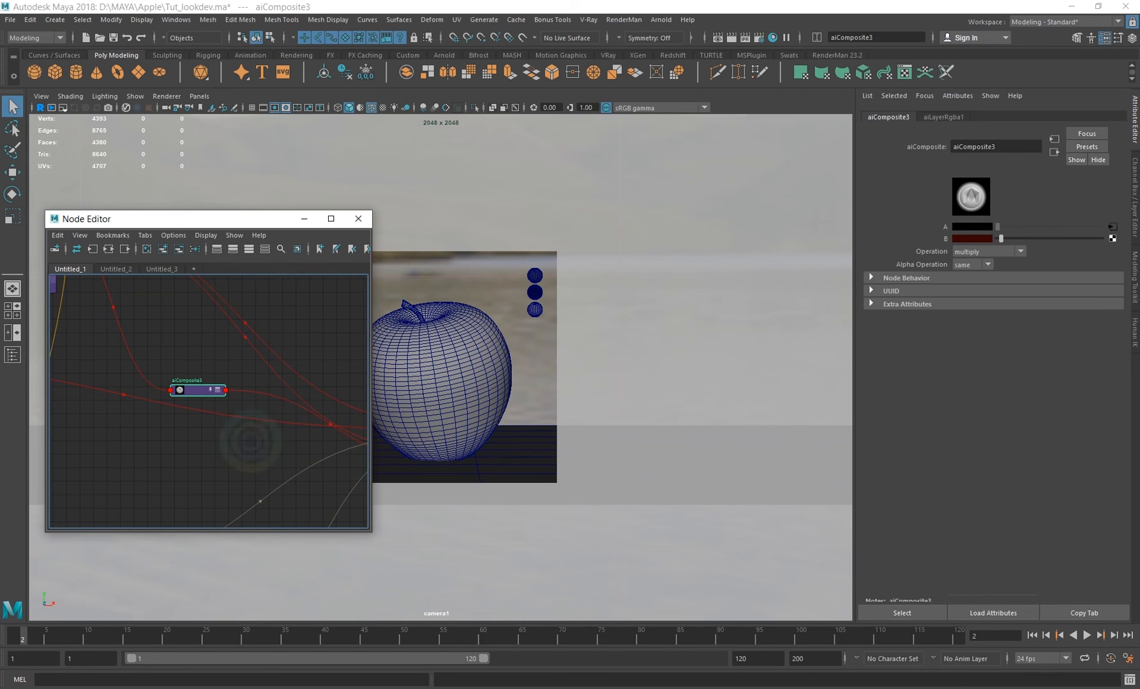
middle_click_drag(198, 349, 230, 408, "alt")
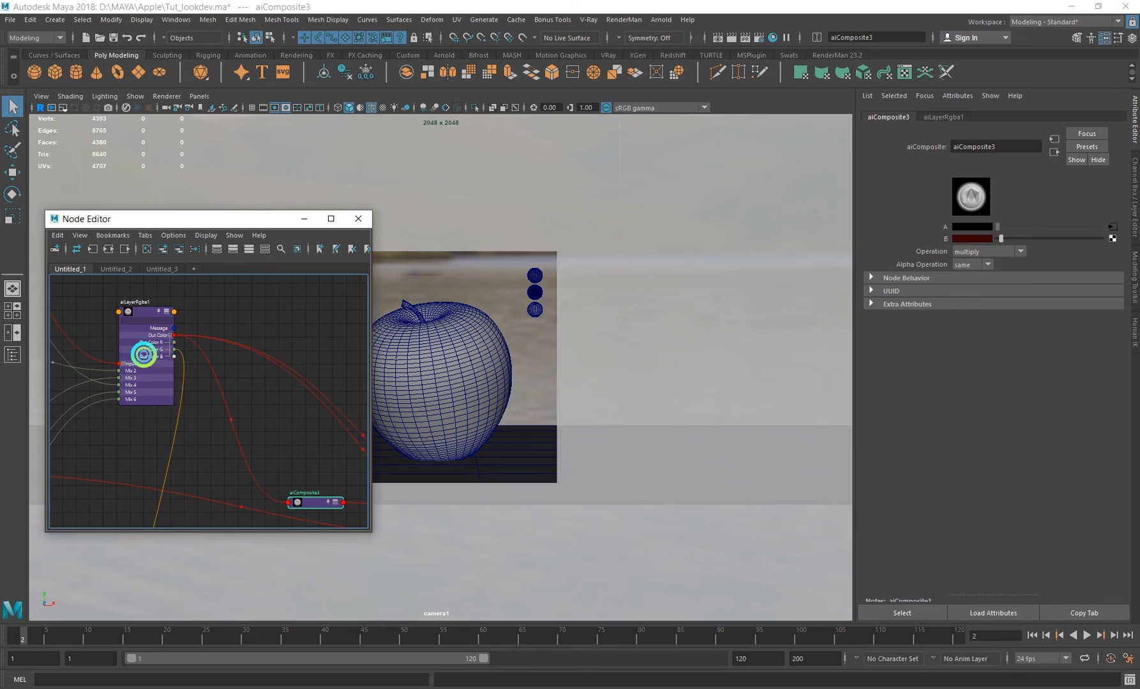
left_click(143, 355)
middle_click_drag(280, 437, 211, 365, "alt")
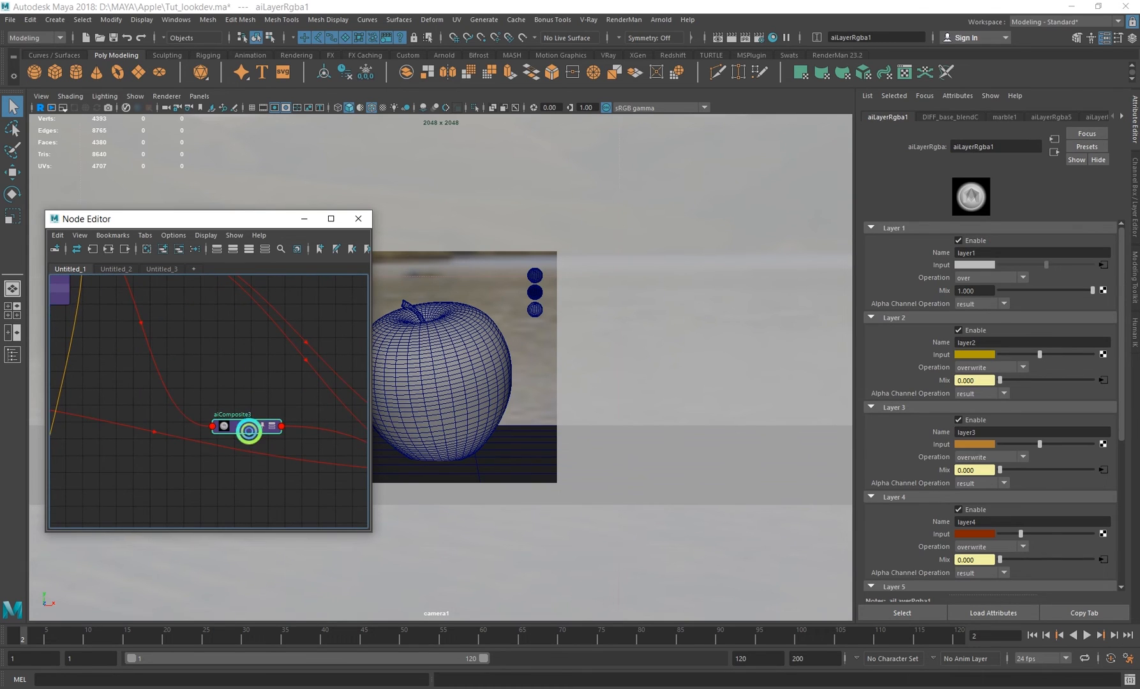
left_click(249, 431)
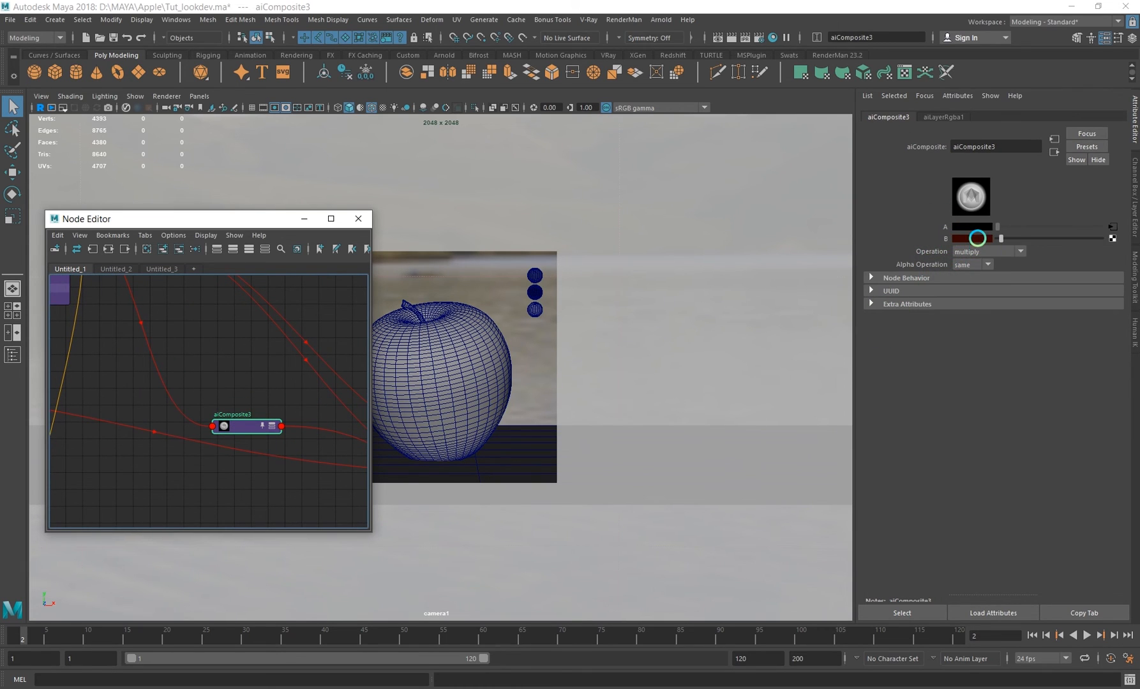
left_click(977, 238)
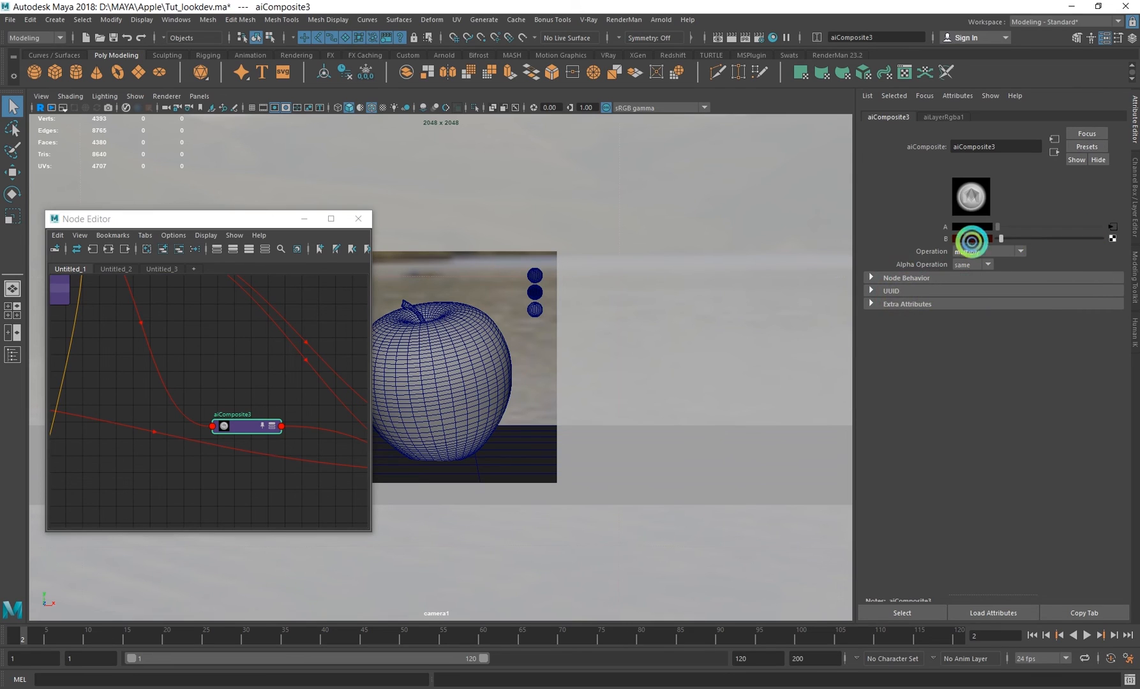
left_click(972, 239)
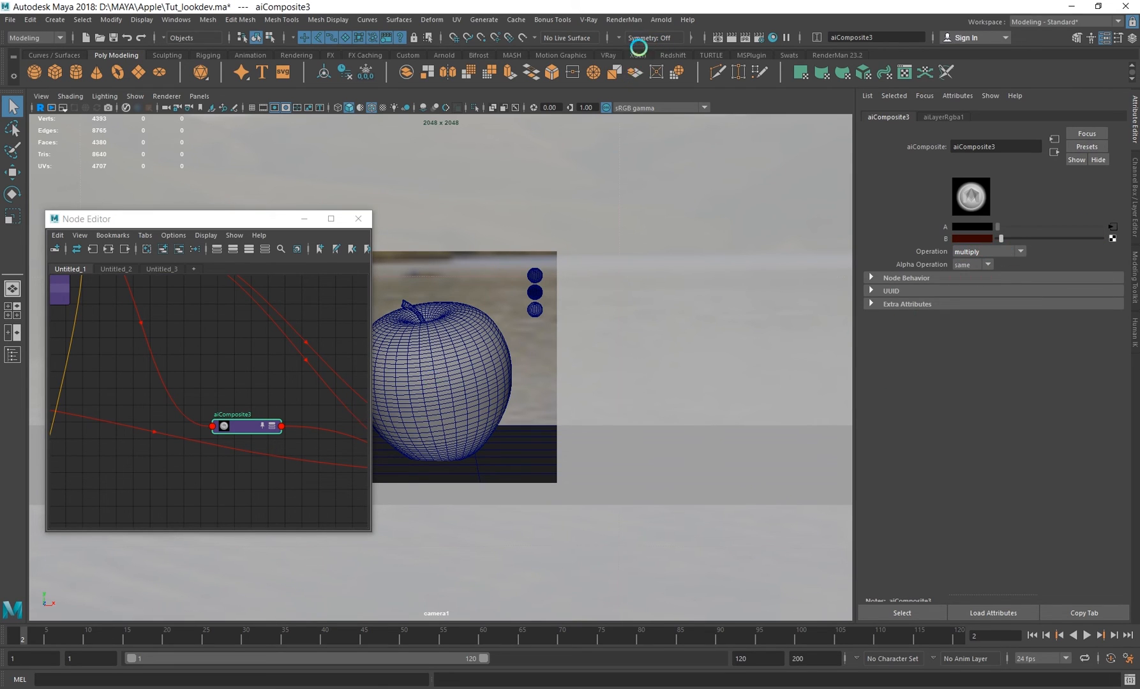
- Open the Arnold RenderView with Isolate Selected shading and compare the isolated outputs of aiLayerRgba1 and aiComposite3
left_click(659, 19)
left_click(694, 40)
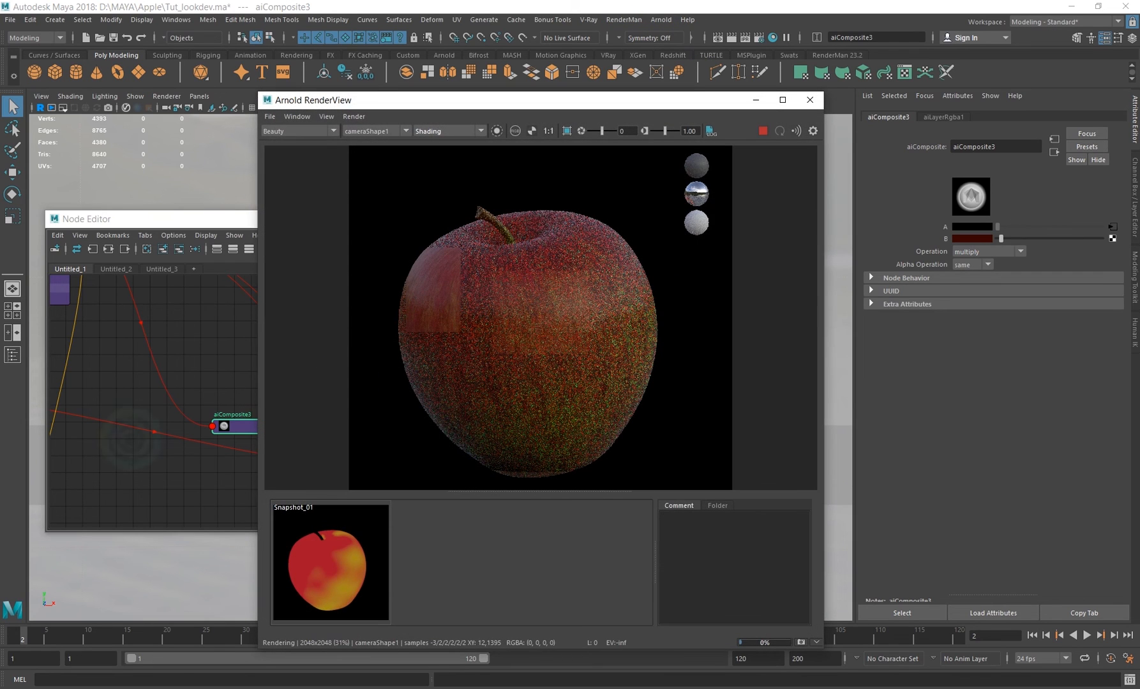
left_click(495, 129)
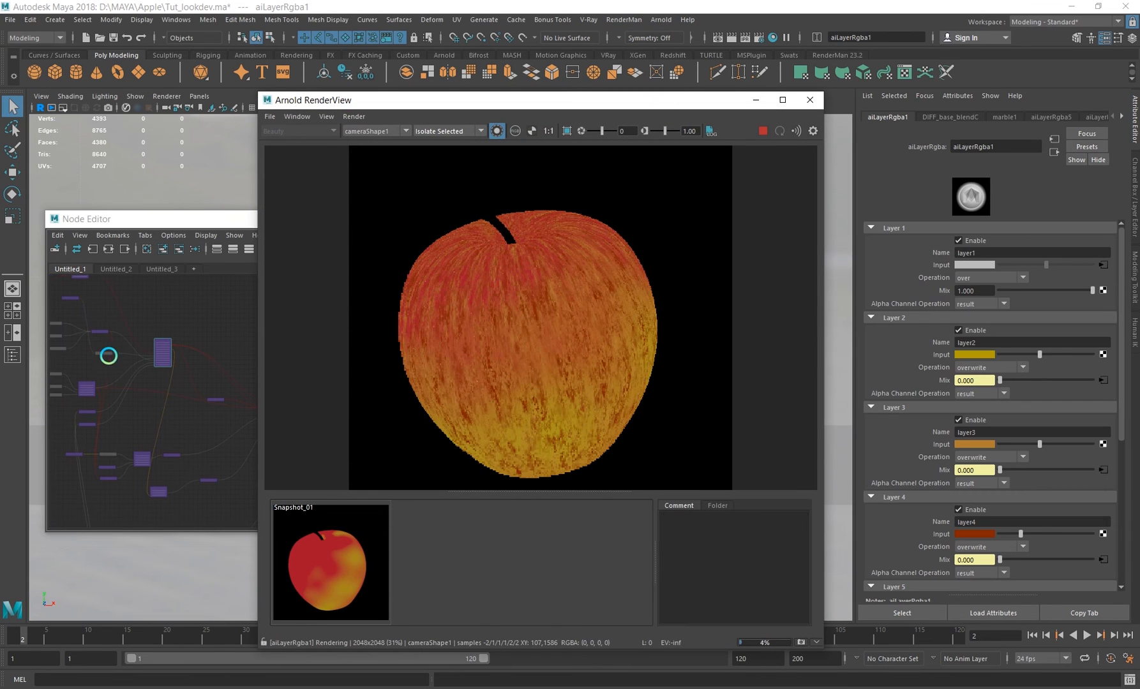
middle_click_drag(187, 376, 181, 346, "alt")
right_click_drag(202, 349, 466, 447, "alt")
right_click_drag(450, 435, 562, 447, "alt")
left_click(189, 373)
left_click(231, 413)
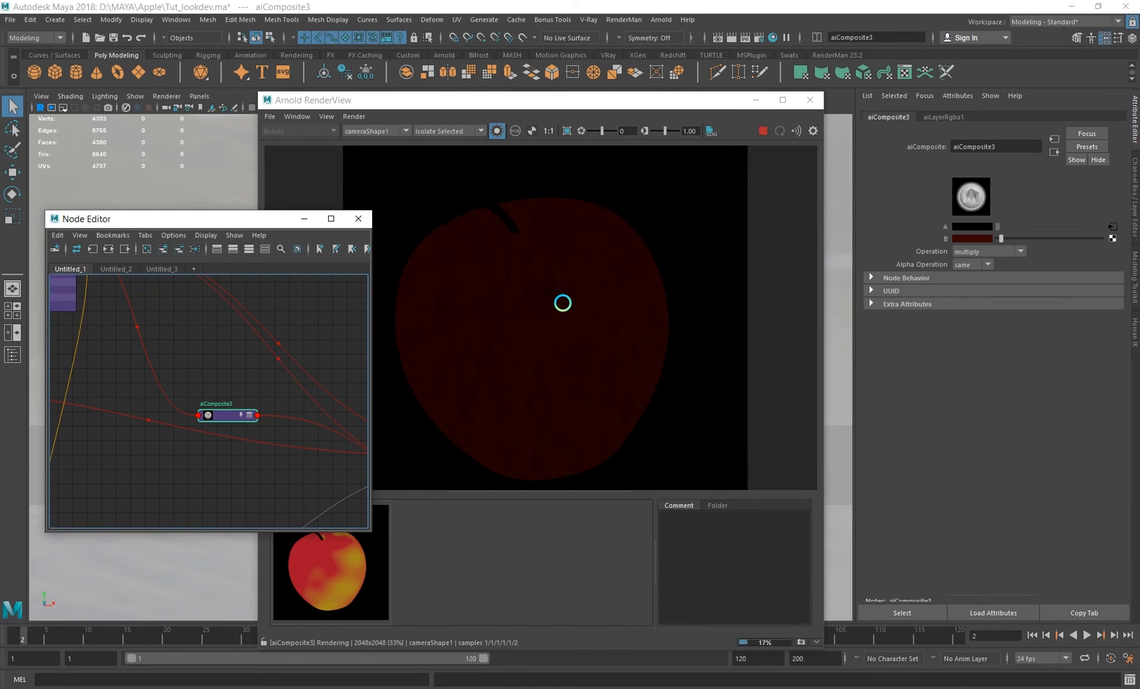
- Preview the isolated apple_MTL material in the render, then return the RenderView to full scene shading
middle_click_drag(182, 353, 72, 303, "alt")
right_click_drag(220, 349, 121, 335, "alt")
middle_click_drag(215, 343, 168, 336, "alt")
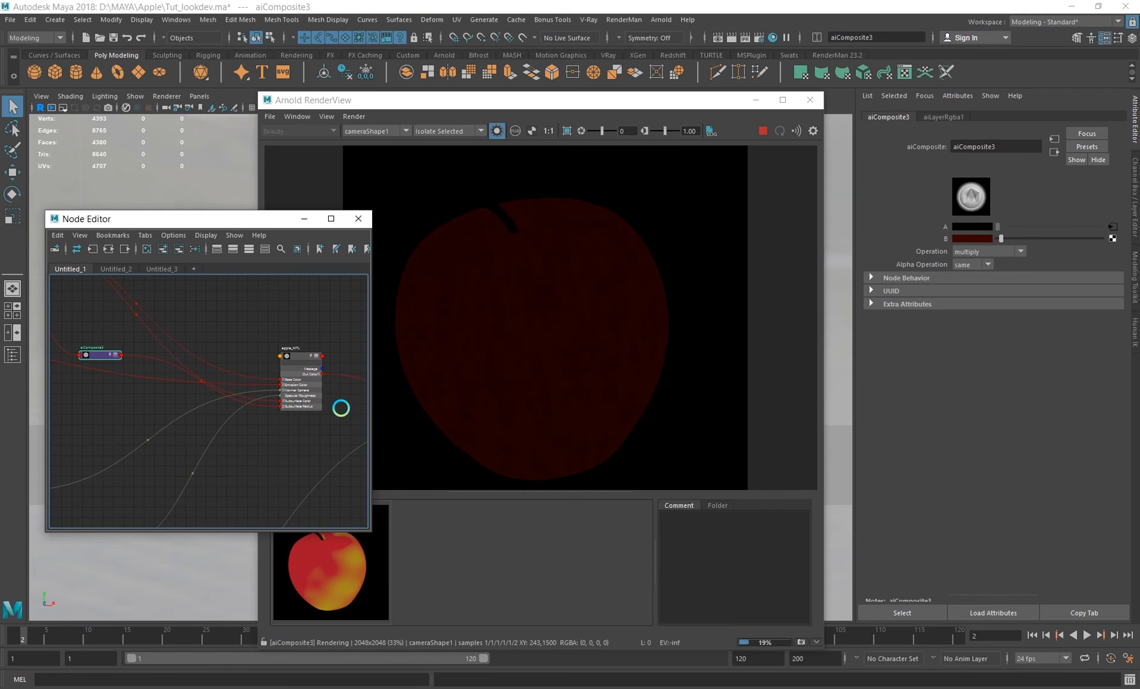
left_click(308, 398)
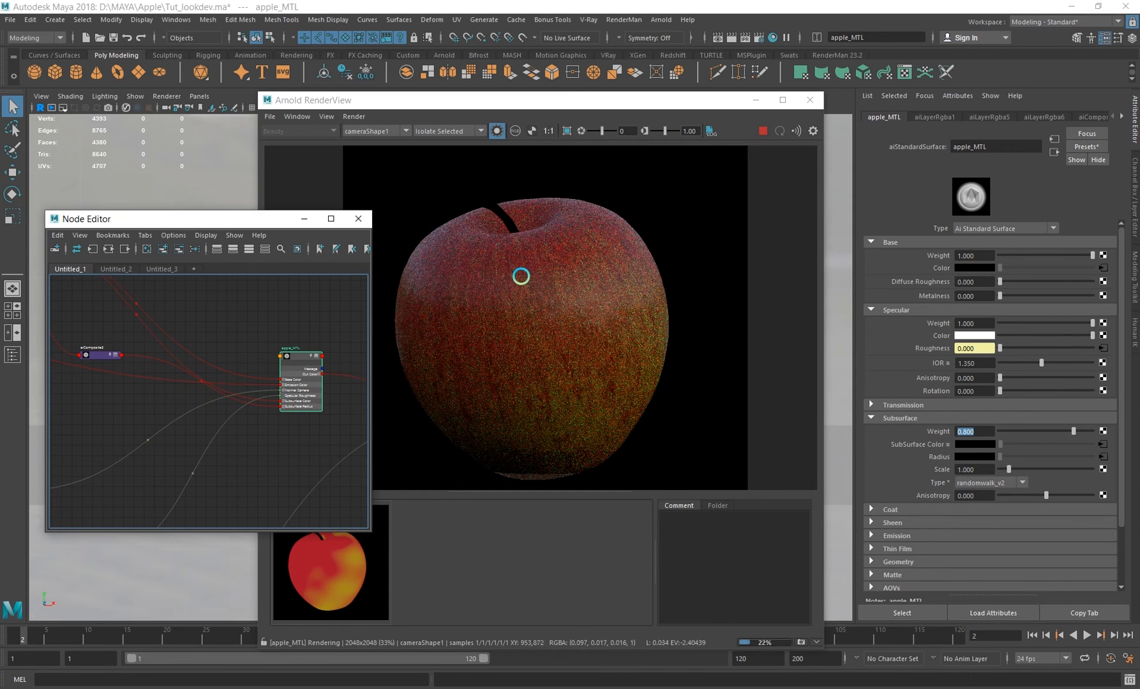
left_click(496, 131)
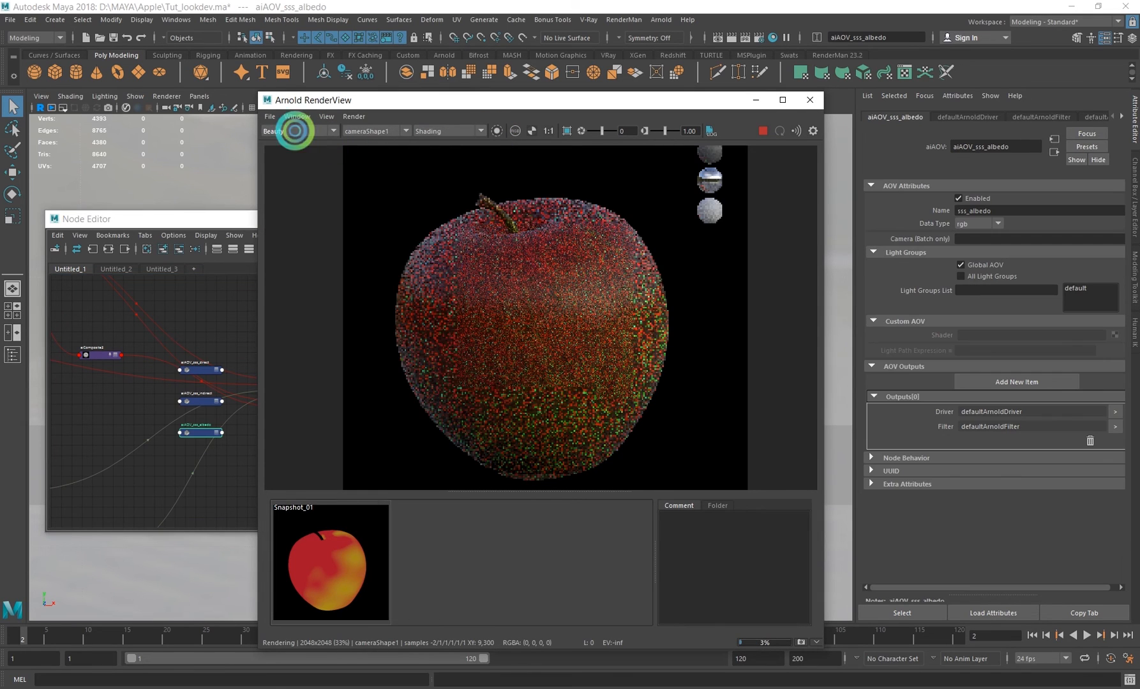
- Display the sss_albedo, diffuse_albedo, diffuse_direct and diffuse_indirect AOVs of the apple render one after another
left_click(296, 130)
left_click(287, 189)
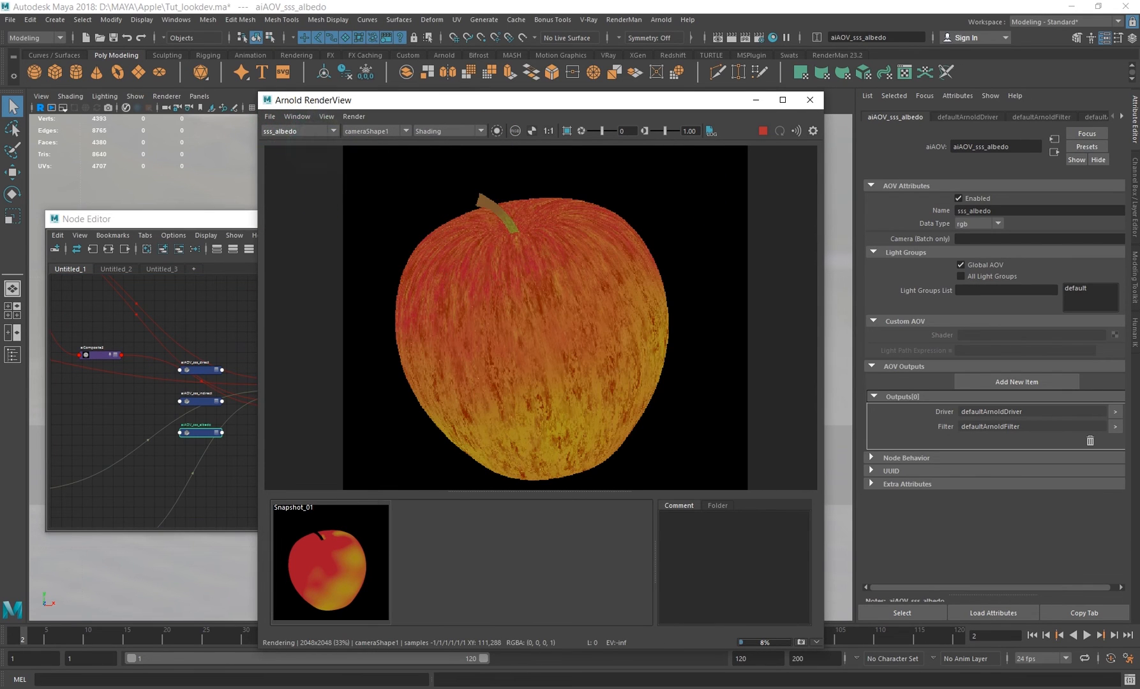
left_click(295, 131)
left_click(297, 150)
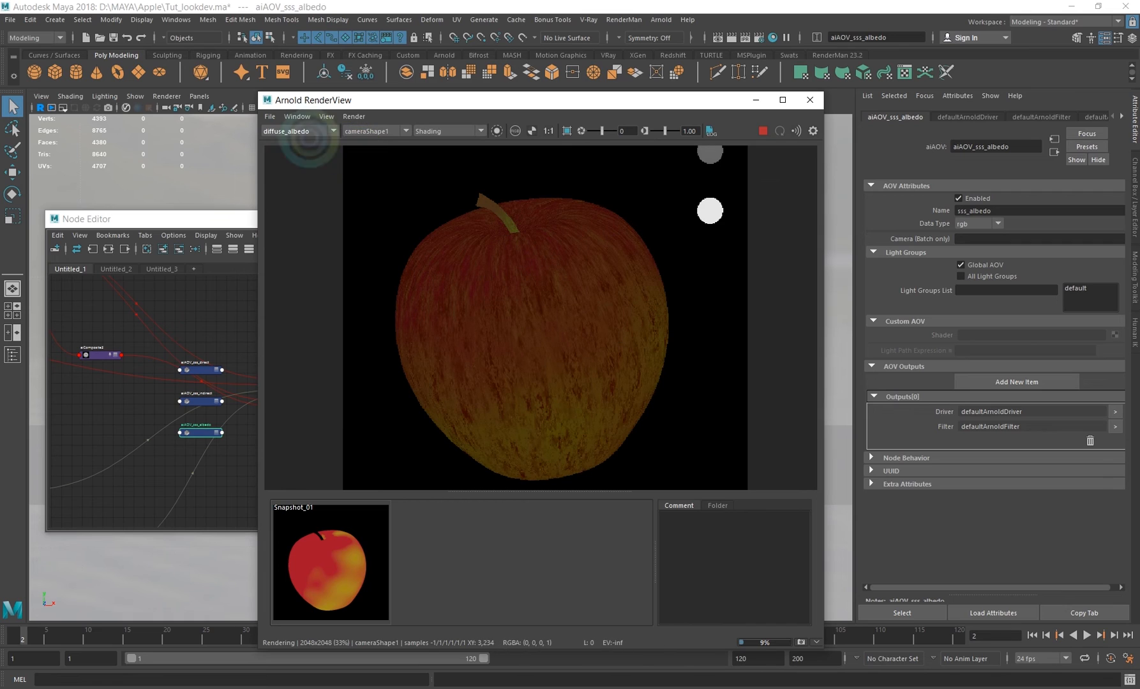
left_click(297, 131)
left_click(297, 158)
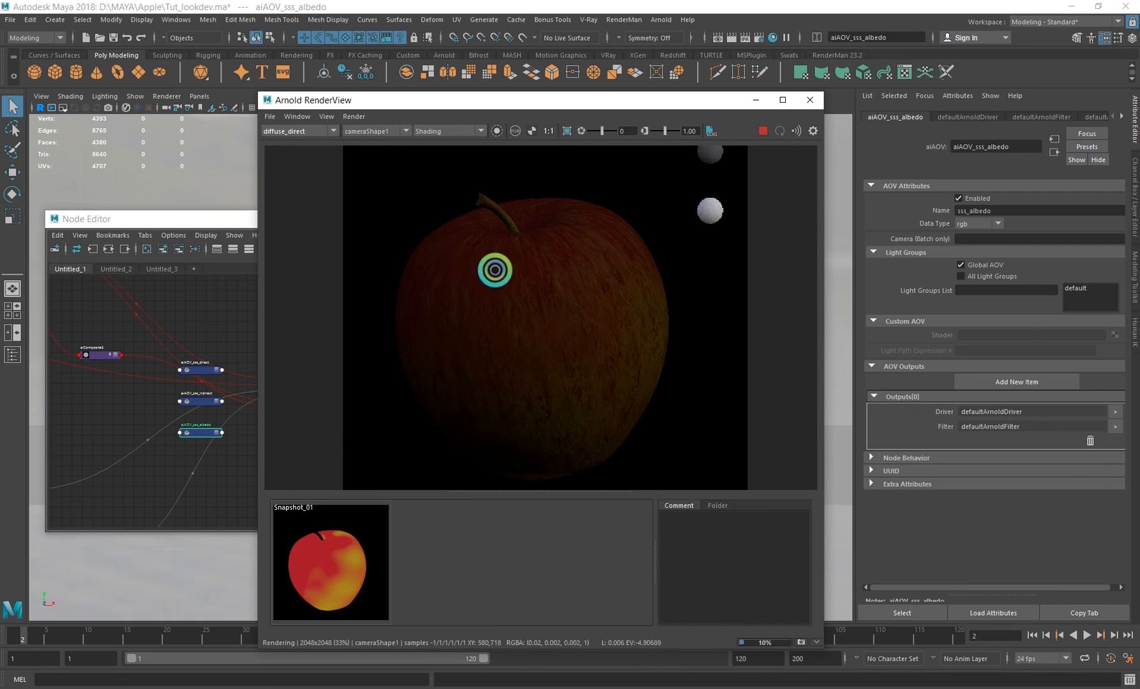
left_click(305, 131)
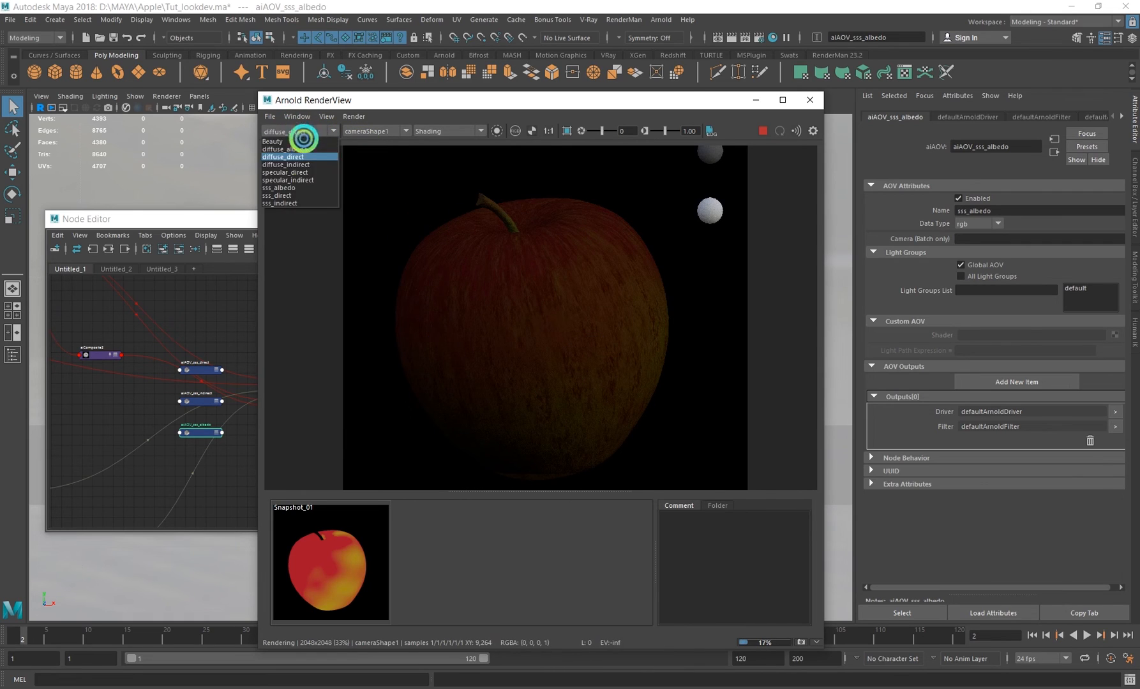
left_click(295, 164)
- Display the sss_direct, sss_albedo and sss_indirect AOVs of the apple, return the render to Beauty and close the RenderView
left_click(309, 128)
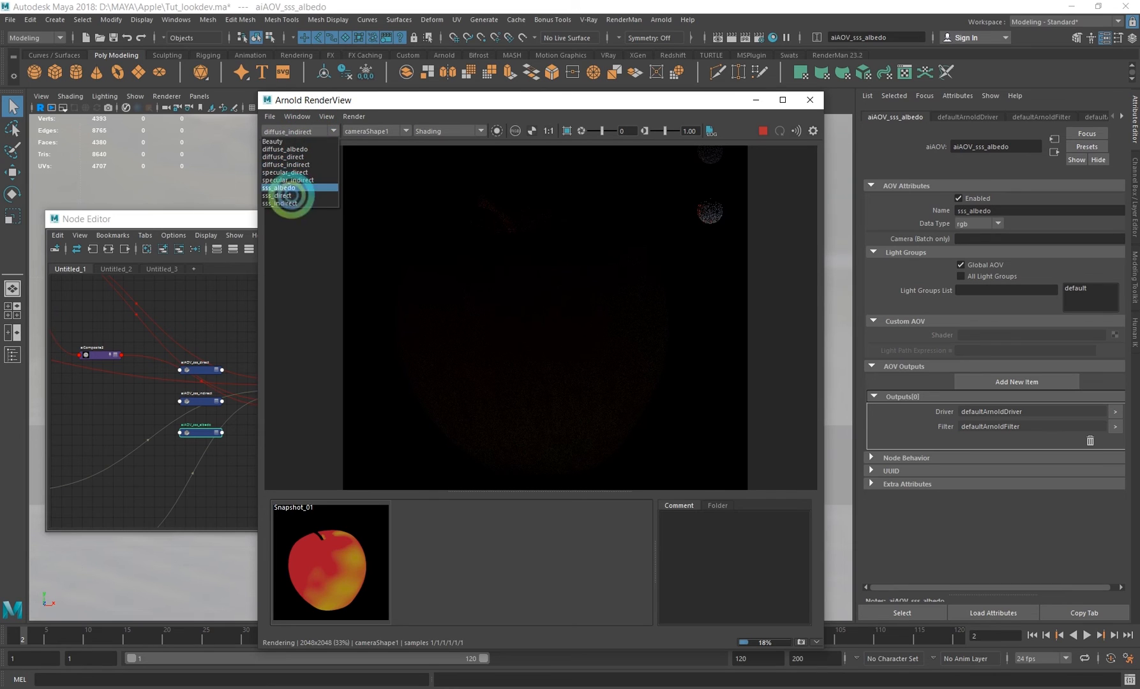
left_click(291, 195)
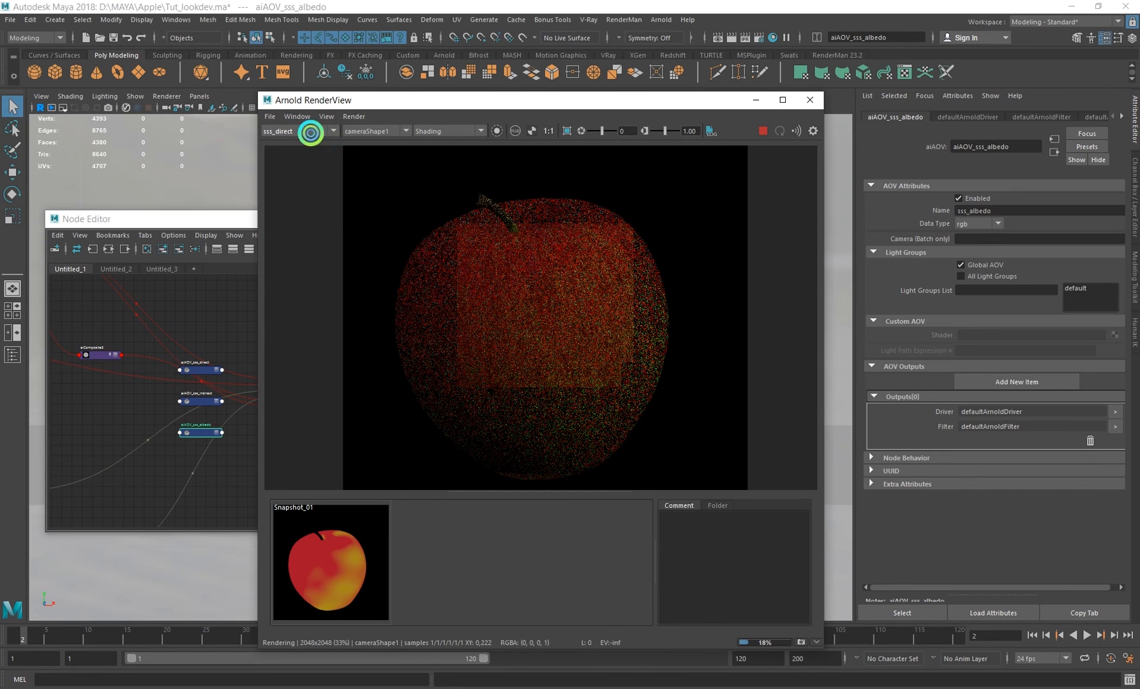
left_click(311, 132)
left_click(300, 183)
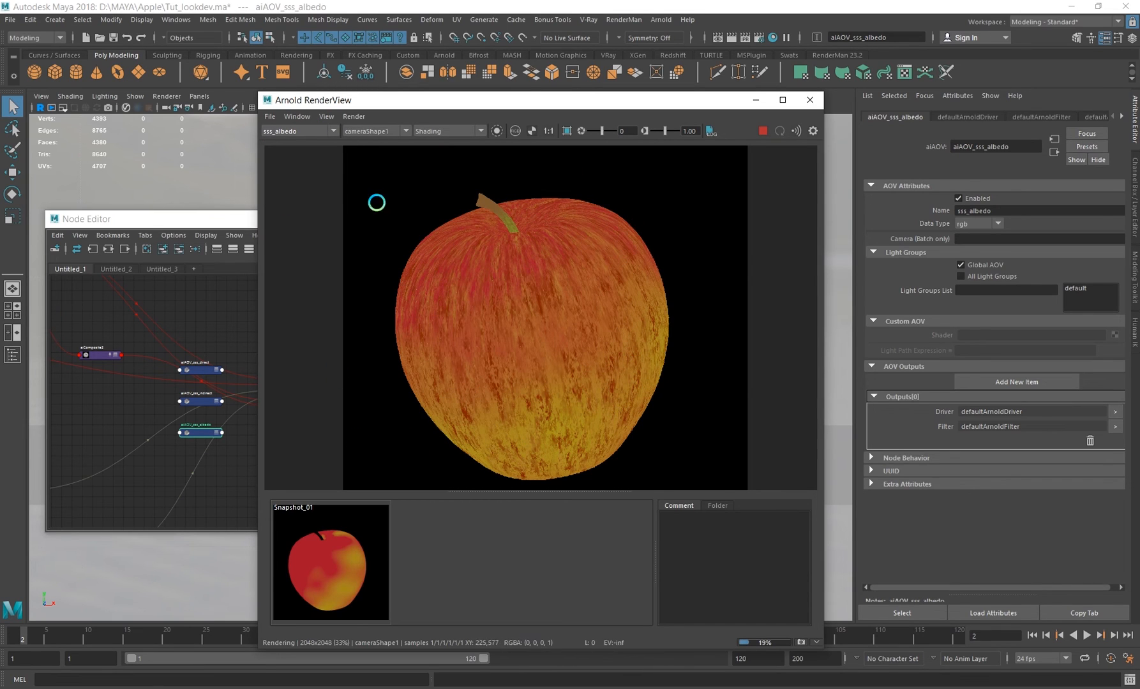
left_click(309, 130)
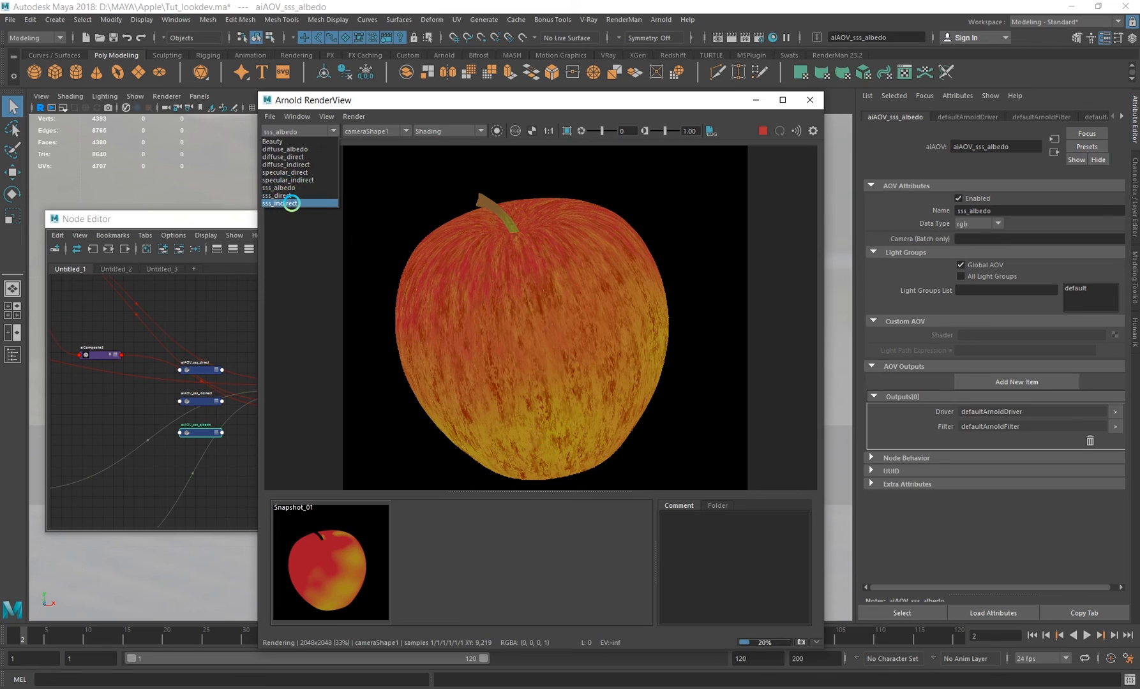
left_click(291, 203)
left_click(313, 132)
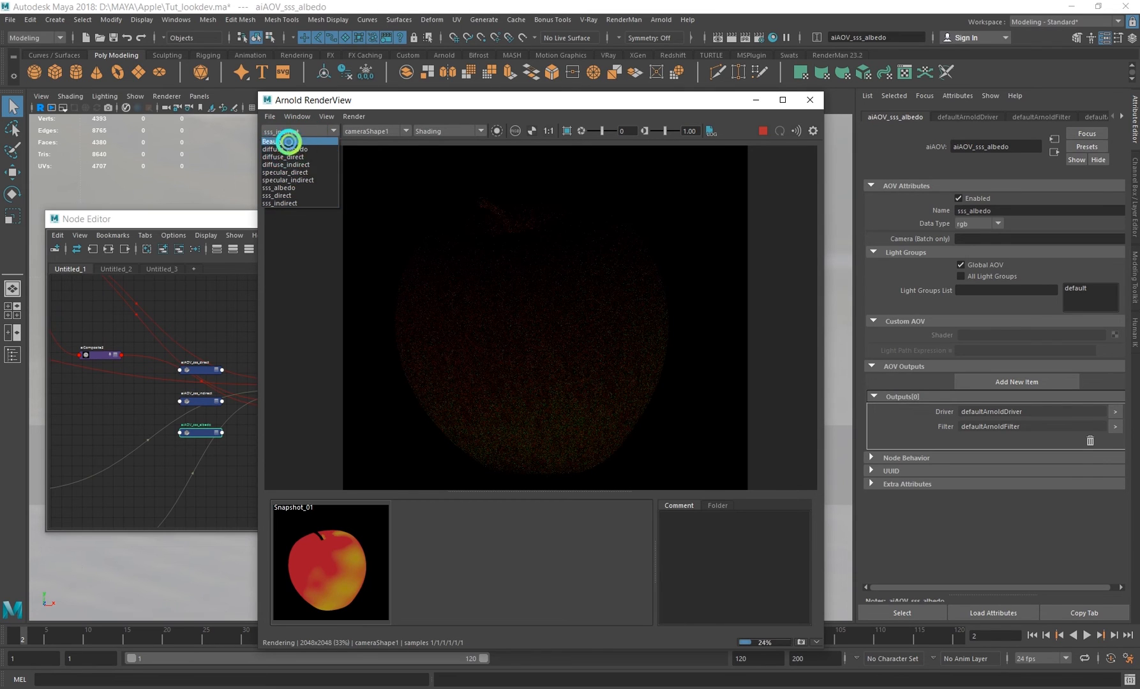
left_click(281, 141)
left_click(810, 99)
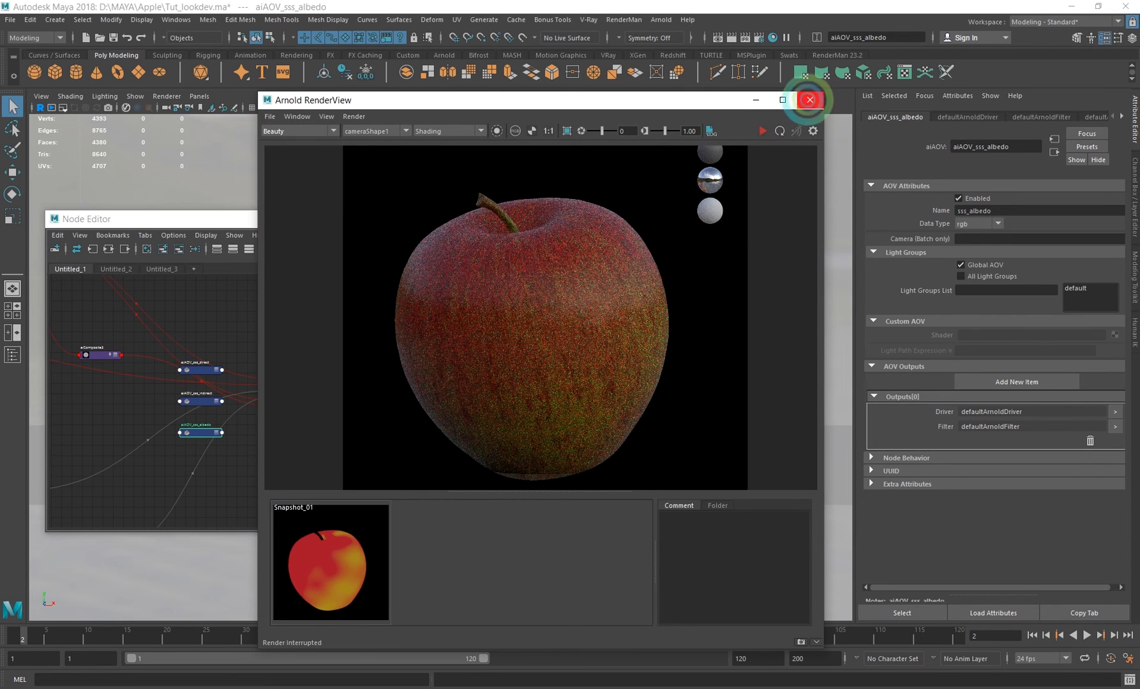
- Remove the three sss AOV nodes from the apple_MTL graph in the Node Editor
left_click_drag(262, 220, 282, 169)
middle_click_drag(313, 387, 312, 346, "alt")
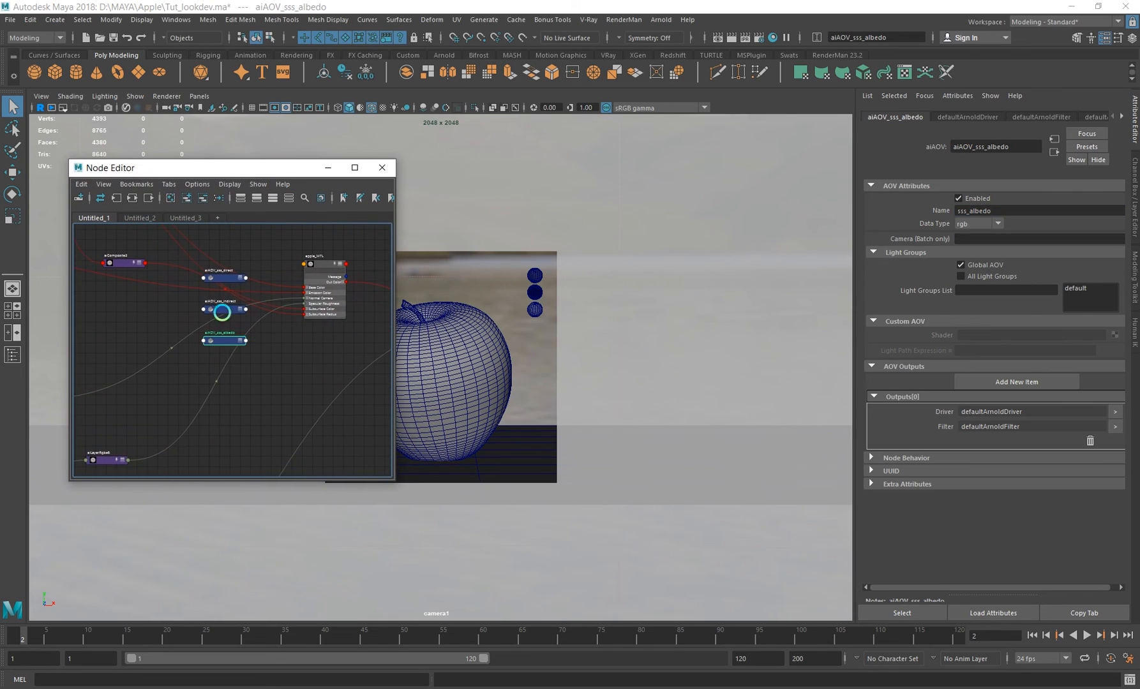
left_click(224, 309, "shift")
left_click(224, 340, "shift")
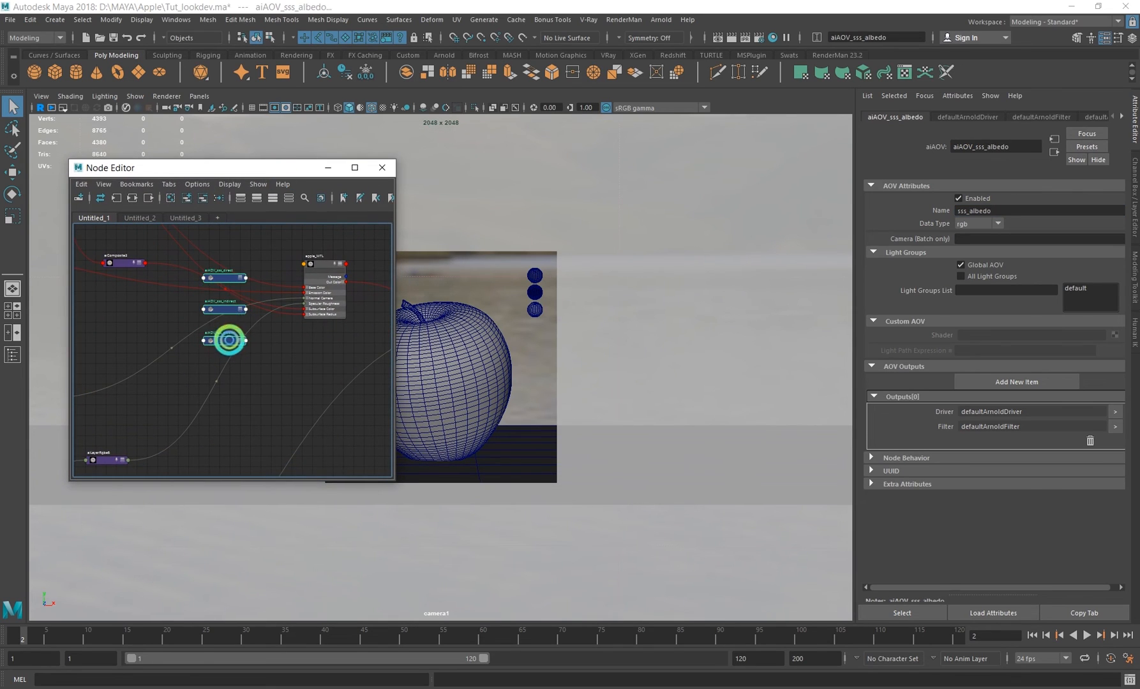
left_click(203, 198)
middle_click_drag(303, 354, 265, 389, "alt")
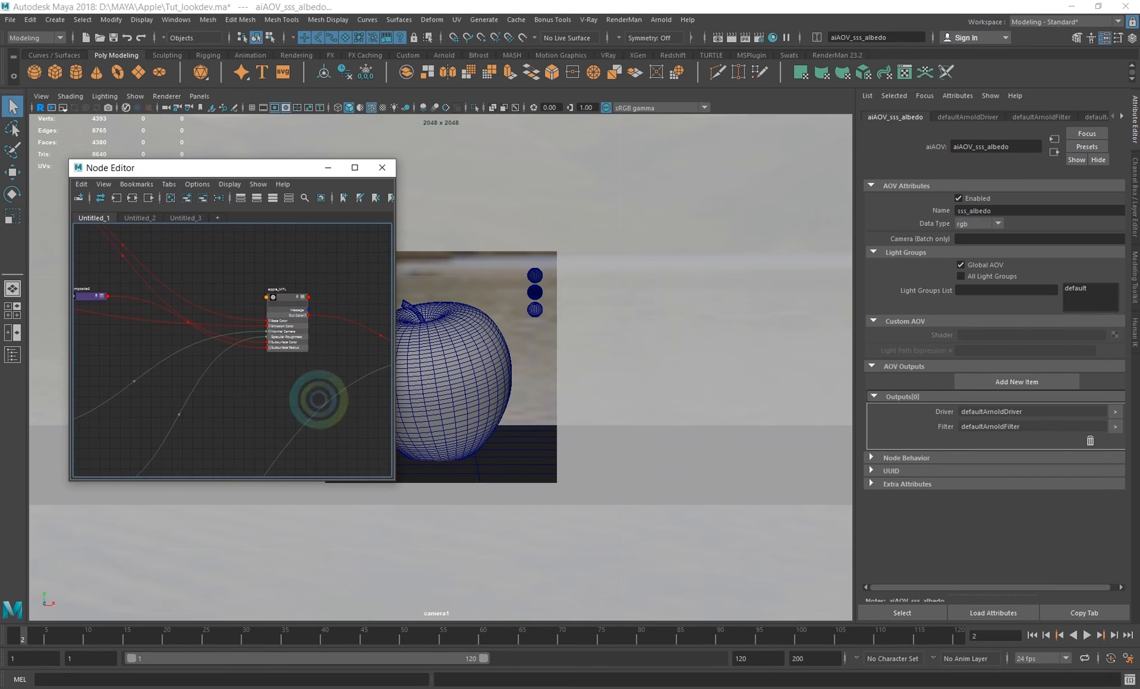
right_click_drag(318, 398, 180, 348, "alt")
- Select the apple's stem and bring up its shading network in the Node Editor, passing over the floor_mtl graph
left_click(408, 310)
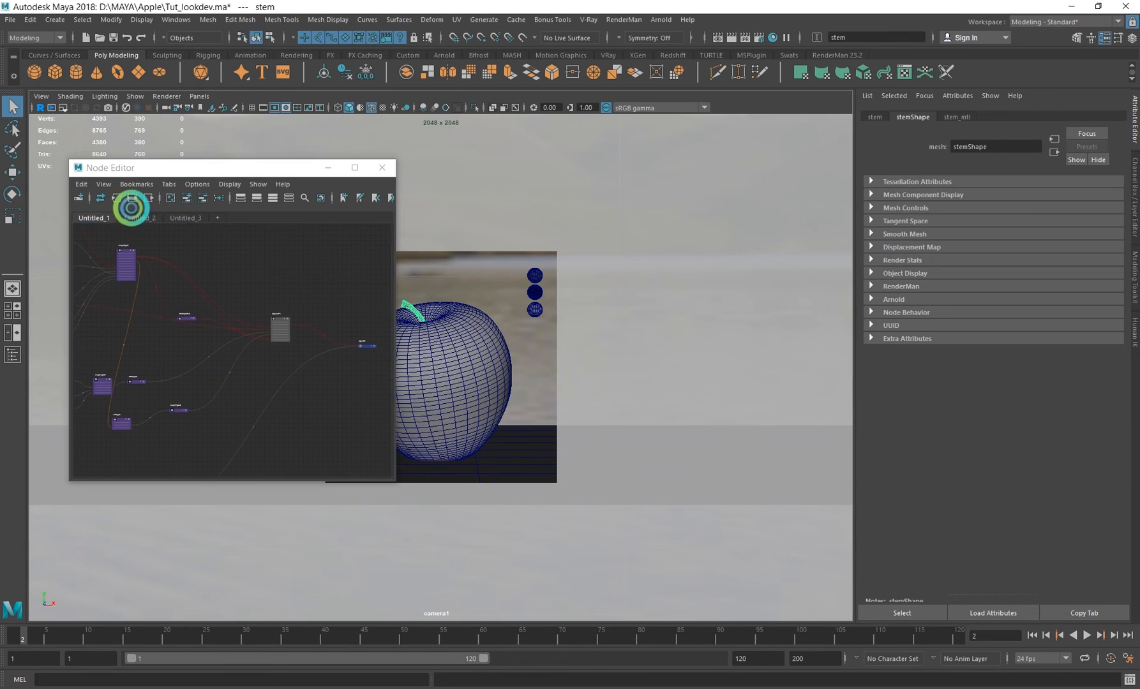
left_click(132, 215)
middle_click_drag(292, 311, 258, 323, "alt")
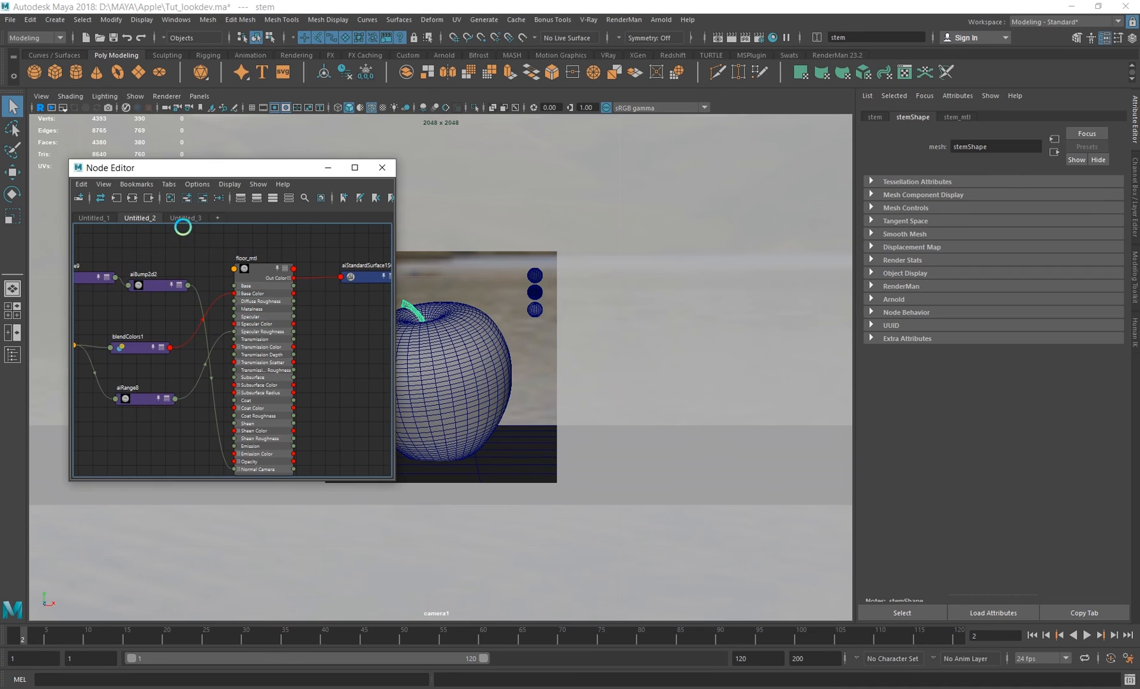
left_click(183, 219)
scroll(275, 351, "down", 4)
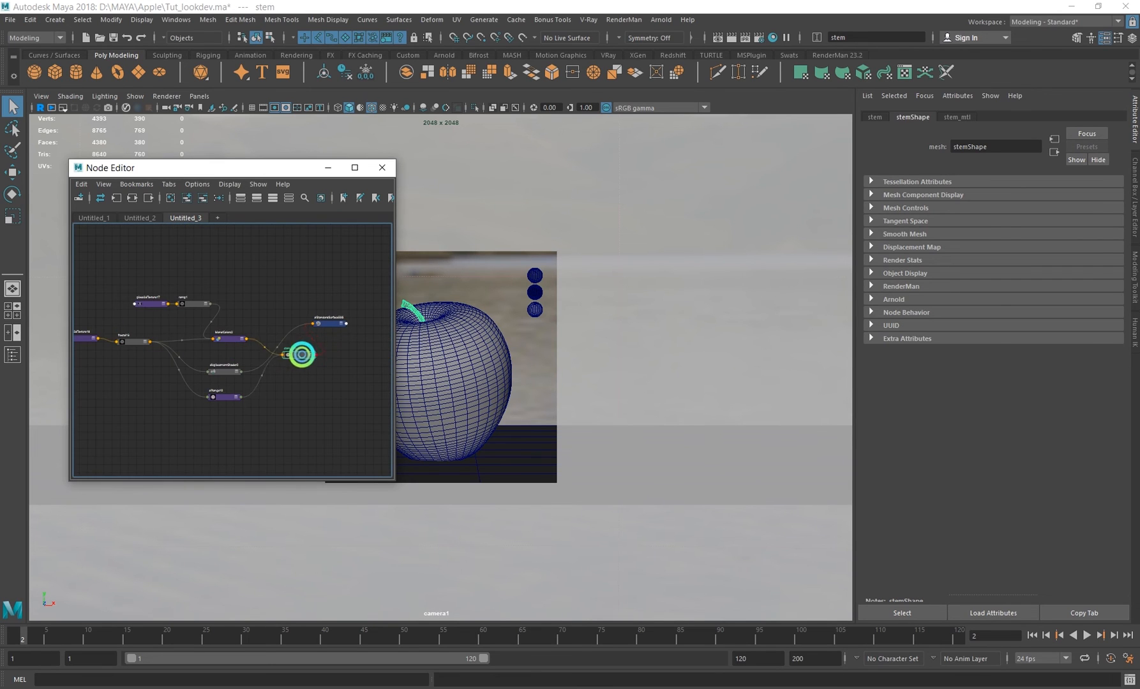
- Open the Arnold RenderView beside the Node Editor and select the fractal13 node in the stem's shading network
left_click(661, 19)
left_click(698, 43)
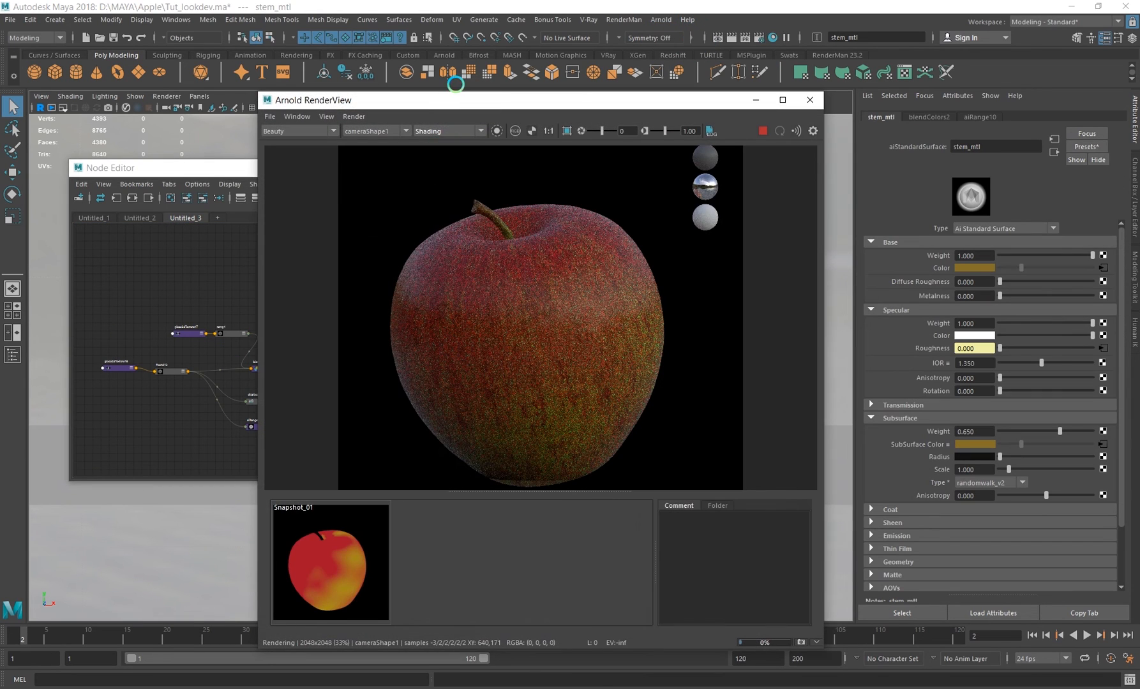
left_click_drag(482, 105, 602, 107)
left_click(275, 382)
scroll(311, 293, "up", 2)
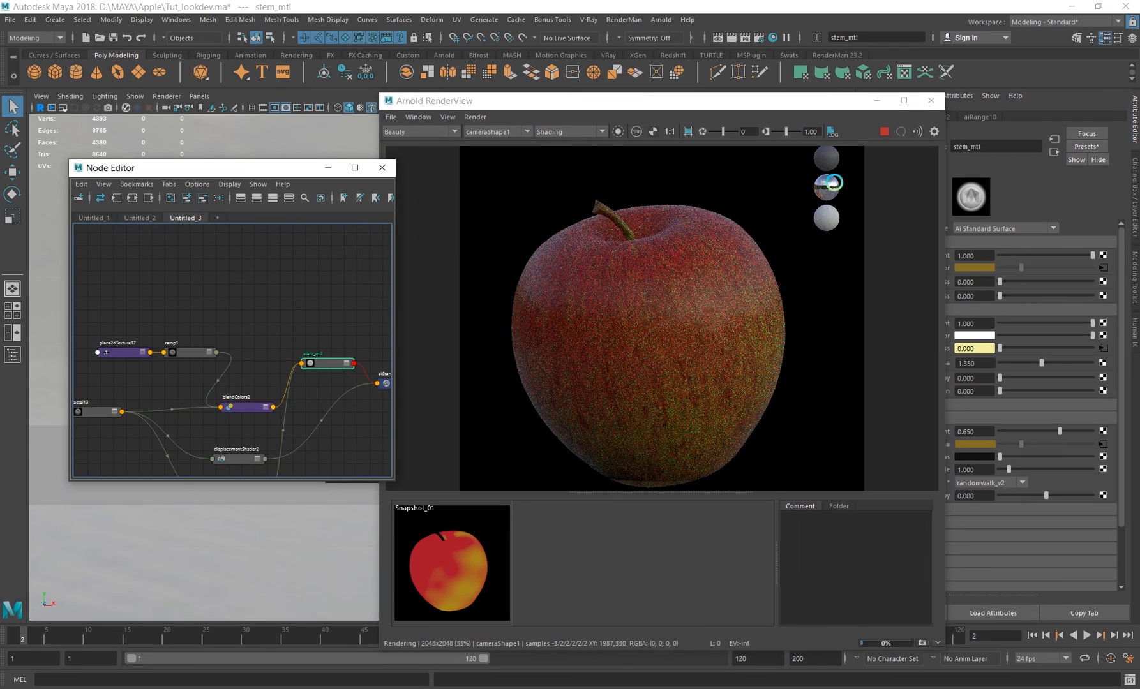
middle_click_drag(195, 377, 222, 364, "alt")
left_click(205, 334)
left_click(263, 348)
left_click(214, 352)
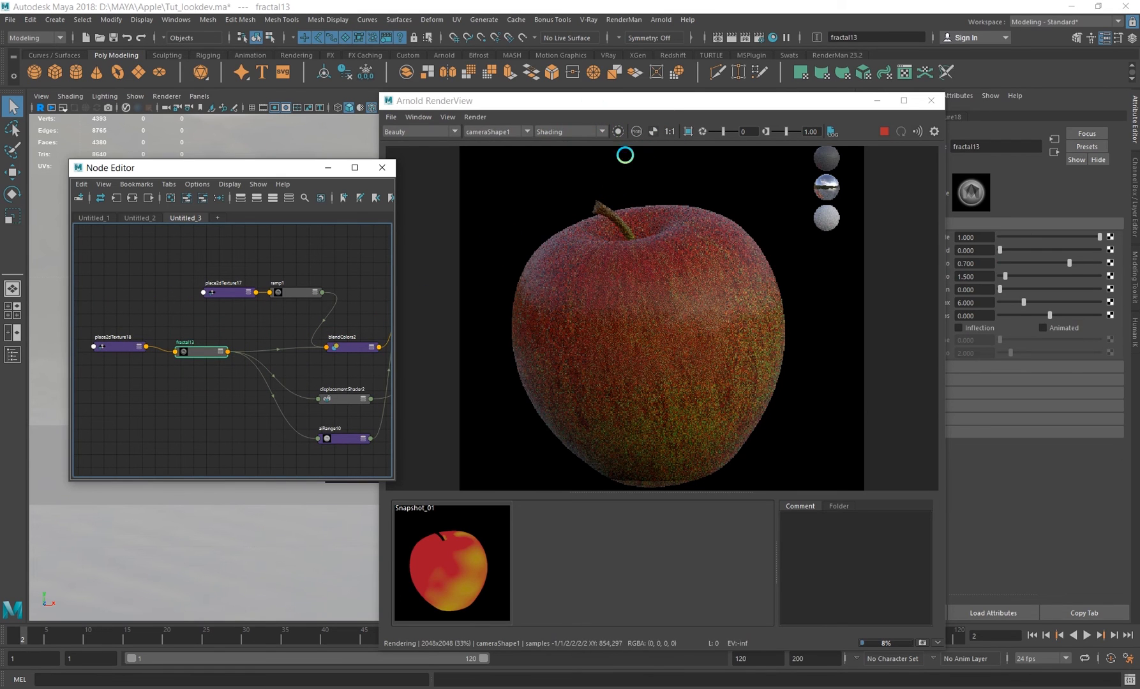
- Switch the render to Basic shading, limit it to a region around the stem and isolate the fractal13 output
left_click(565, 131)
left_click(553, 146)
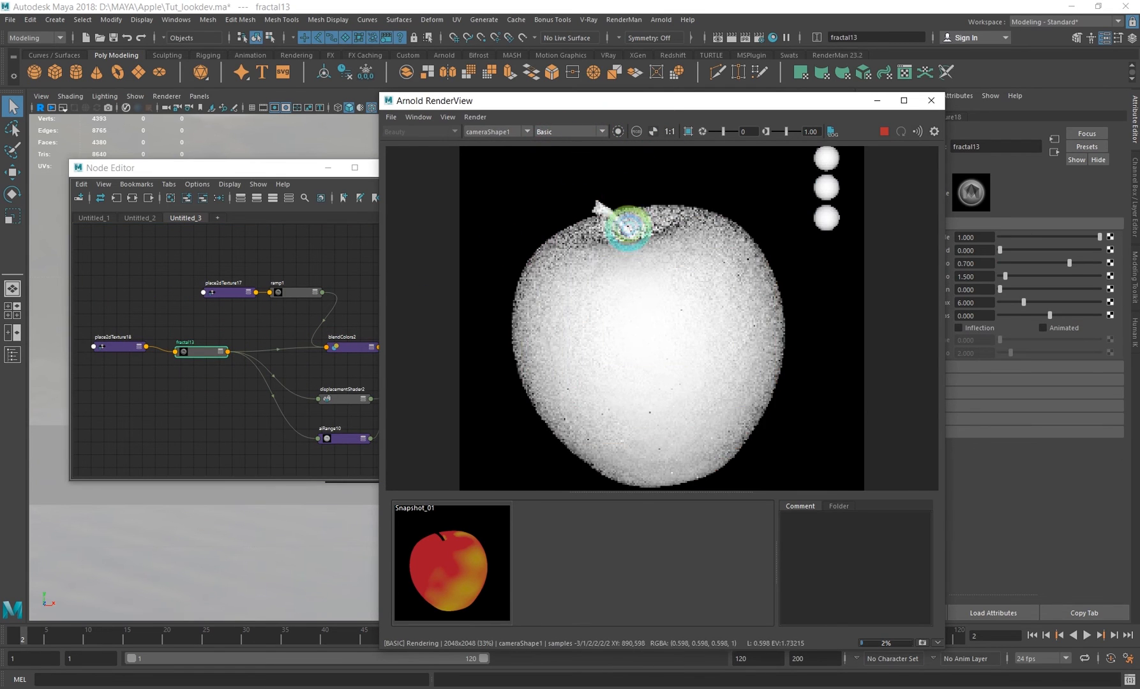
scroll(629, 227, "up", 4)
left_click_drag(559, 201, 672, 327)
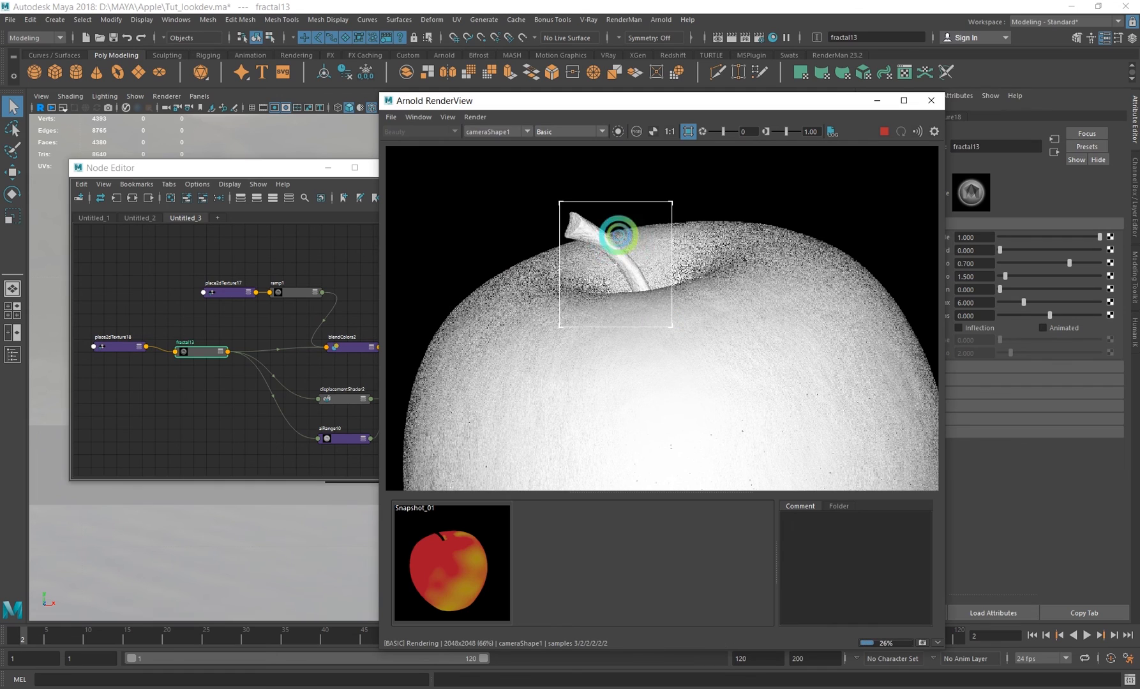
middle_click_drag(322, 332, 265, 309, "alt")
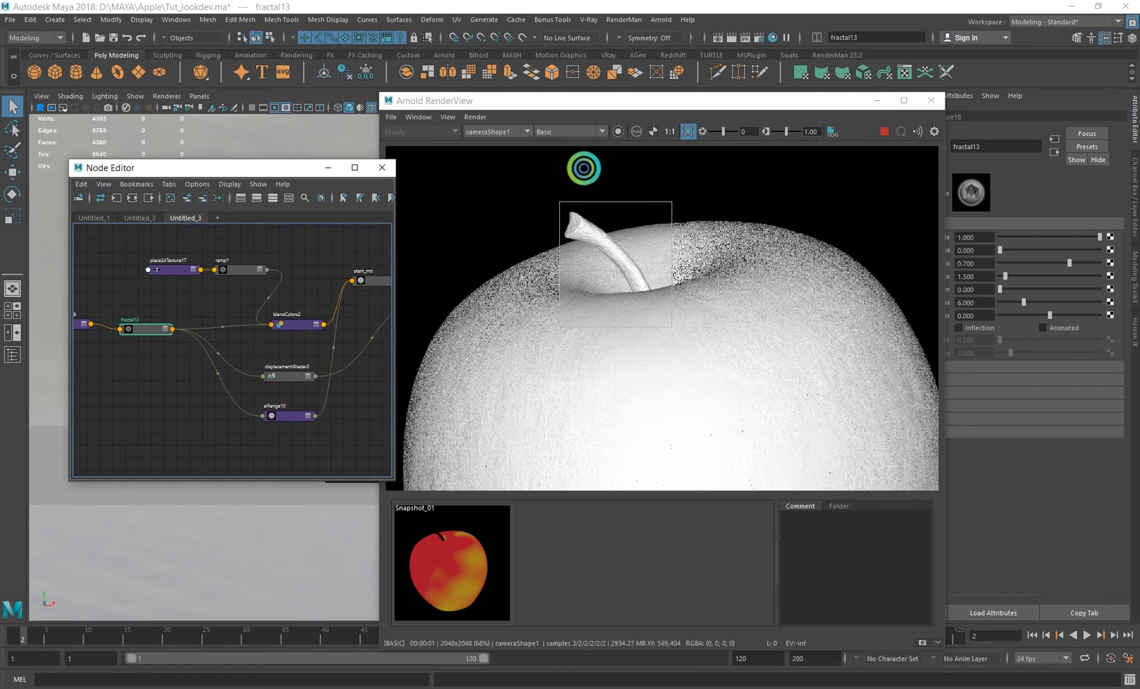
left_click(618, 132)
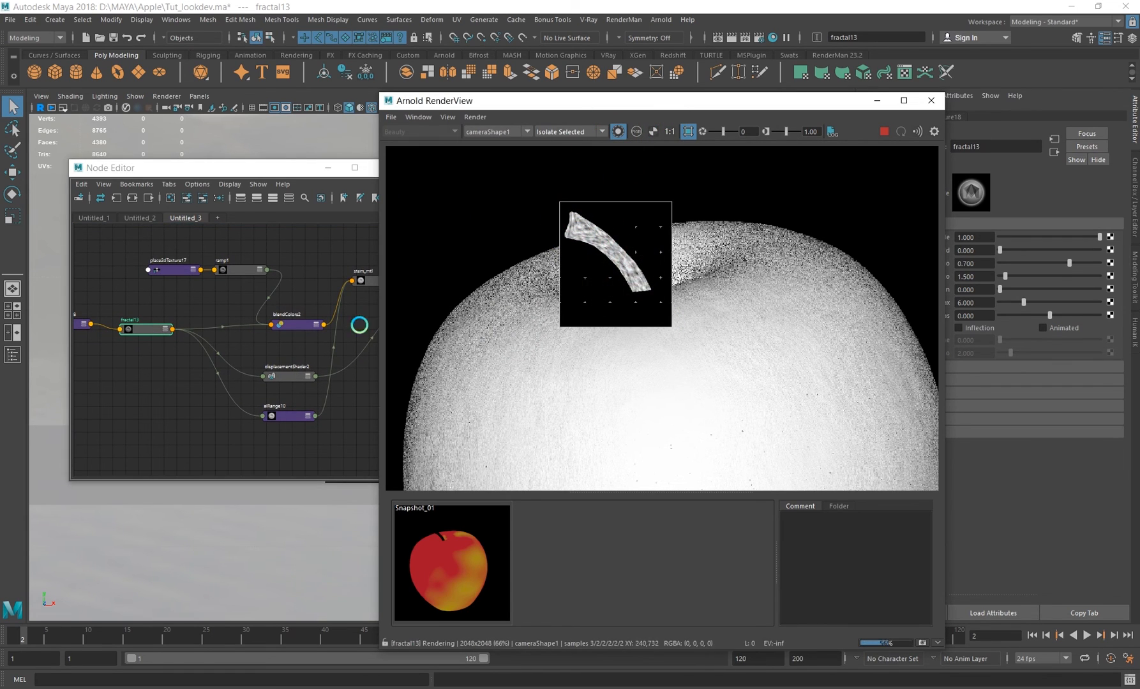
- Examine the Repeat UV setting of place2dTexture18 and the fractal attributes of fractal13
left_click_drag(809, 97, 698, 98)
left_click(949, 117)
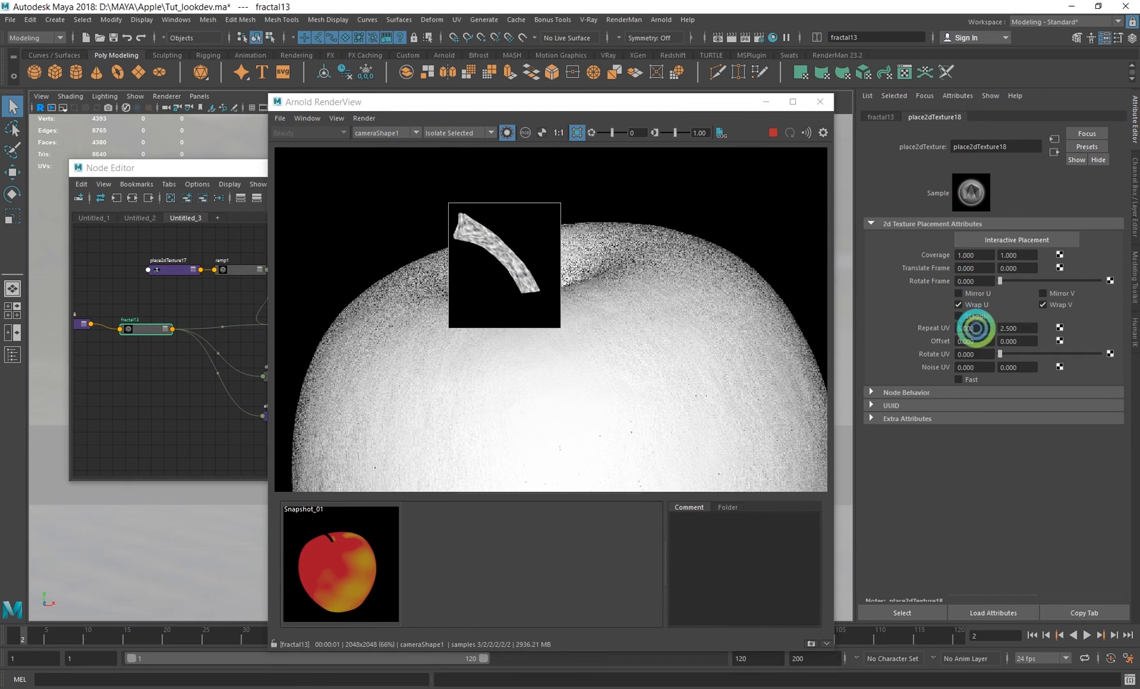
left_click(882, 117)
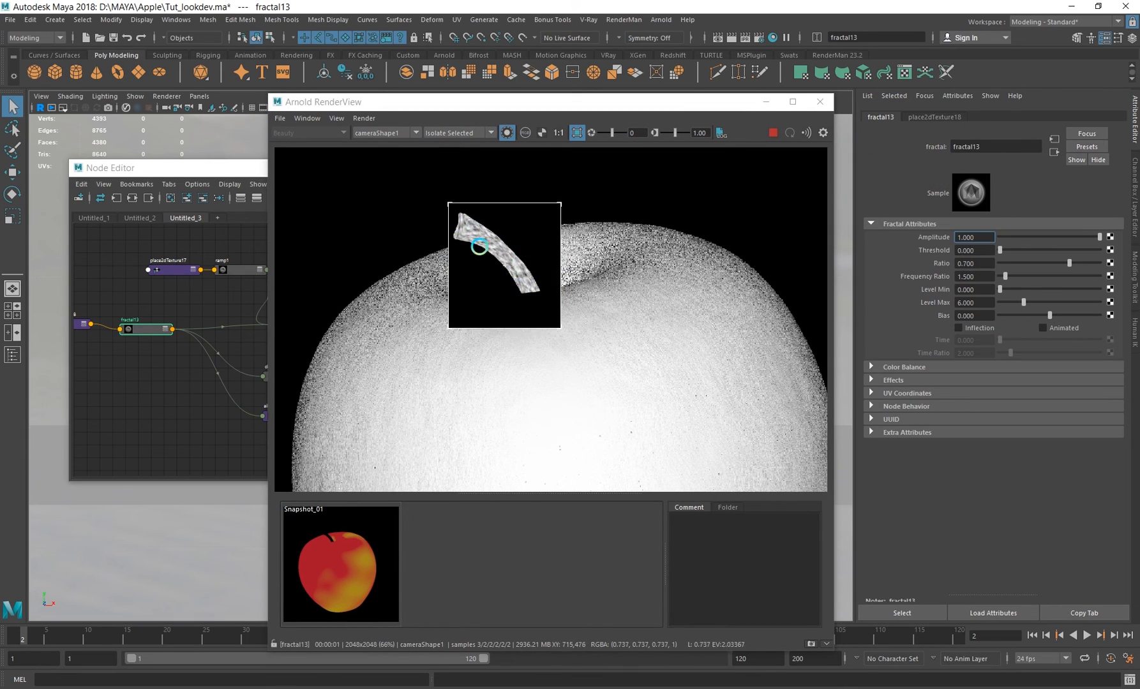
left_click_drag(506, 96, 648, 119)
- Examine the scale of displacementShader2 and view the displaced stem with Basic shading in the render
left_click(256, 379)
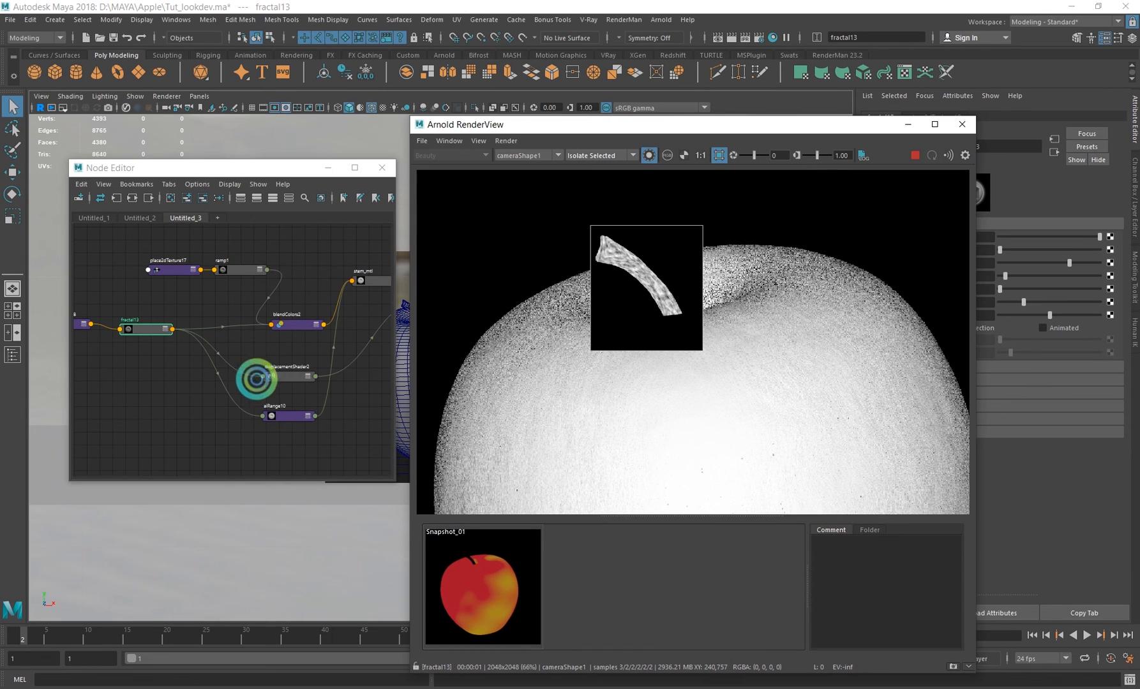
left_click(288, 376)
left_click(727, 190)
left_click_drag(774, 127, 639, 130)
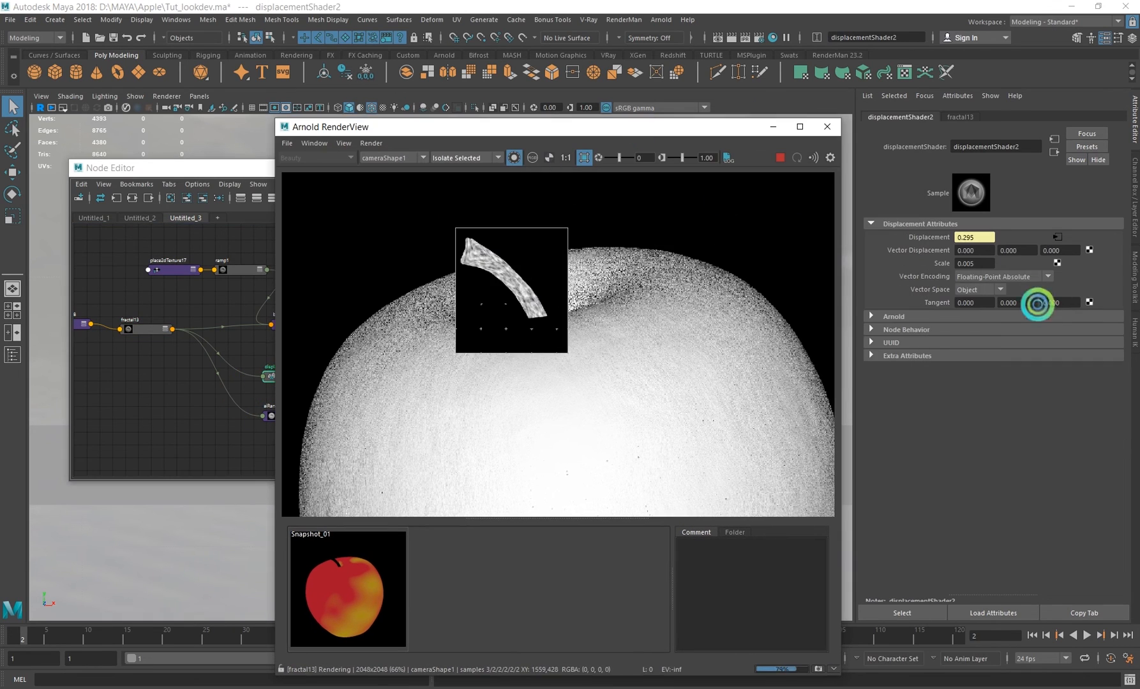
left_click_drag(983, 265, 938, 268)
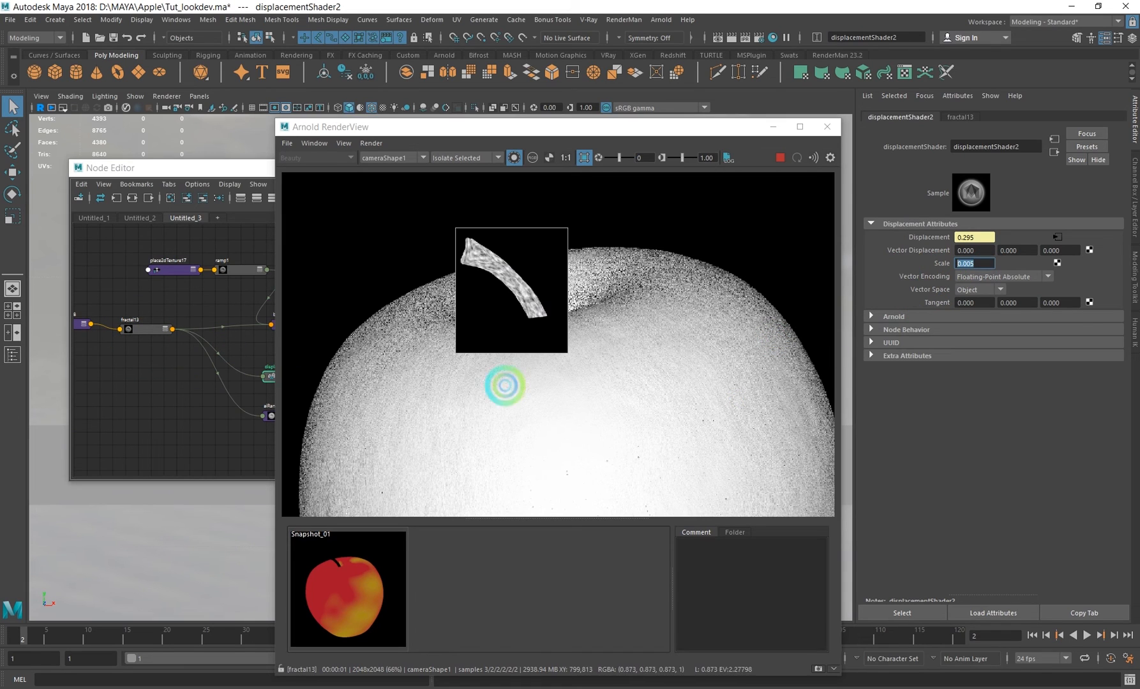
left_click_drag(498, 127, 572, 133)
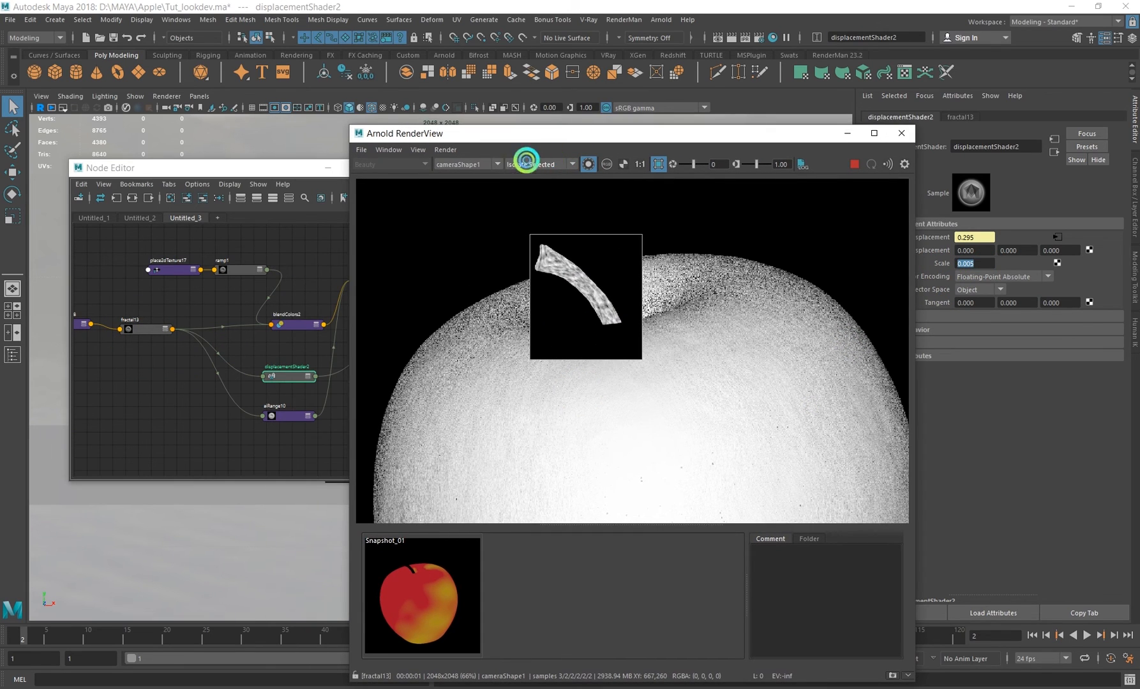
left_click(526, 160)
left_click(522, 180)
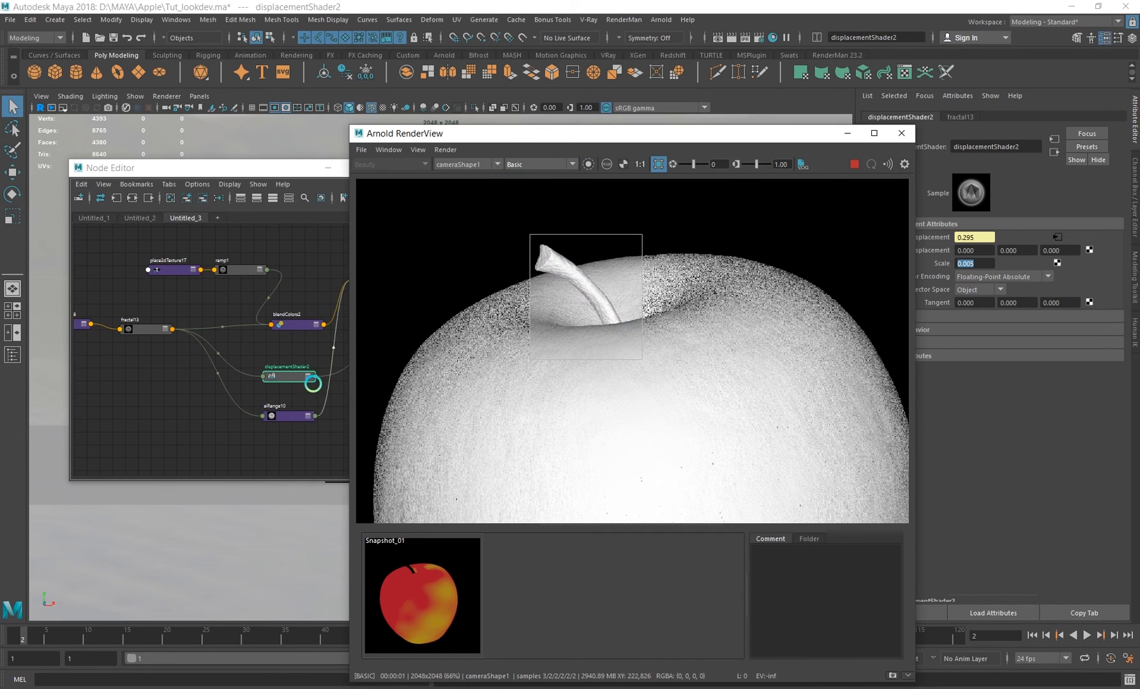
- Examine the fractal13, blendColors2 and ramp1 nodes in turn to see what feeds the stem's color blend
middle_click_drag(217, 359, 267, 356, "alt")
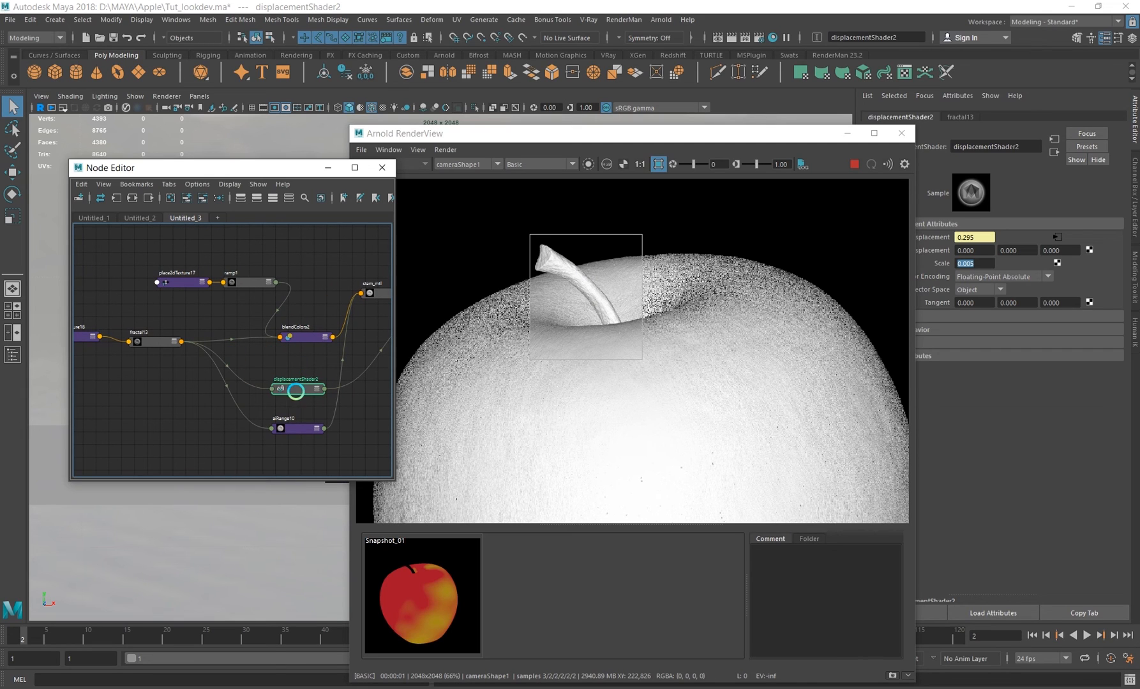
left_click(137, 341)
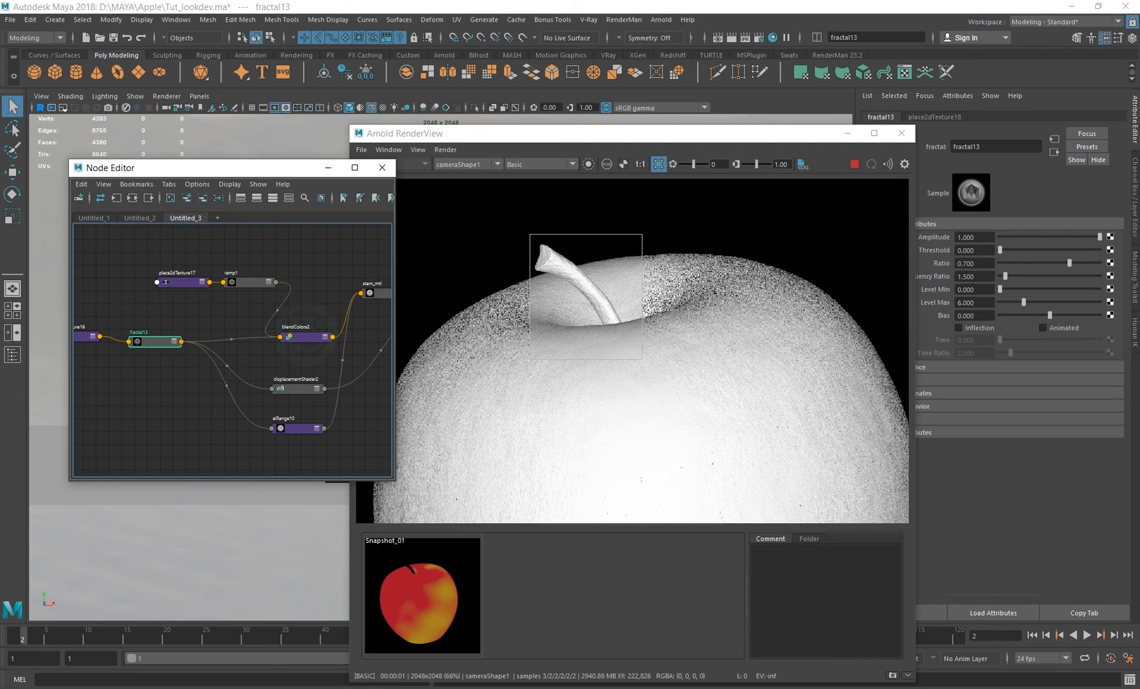
left_click(306, 337)
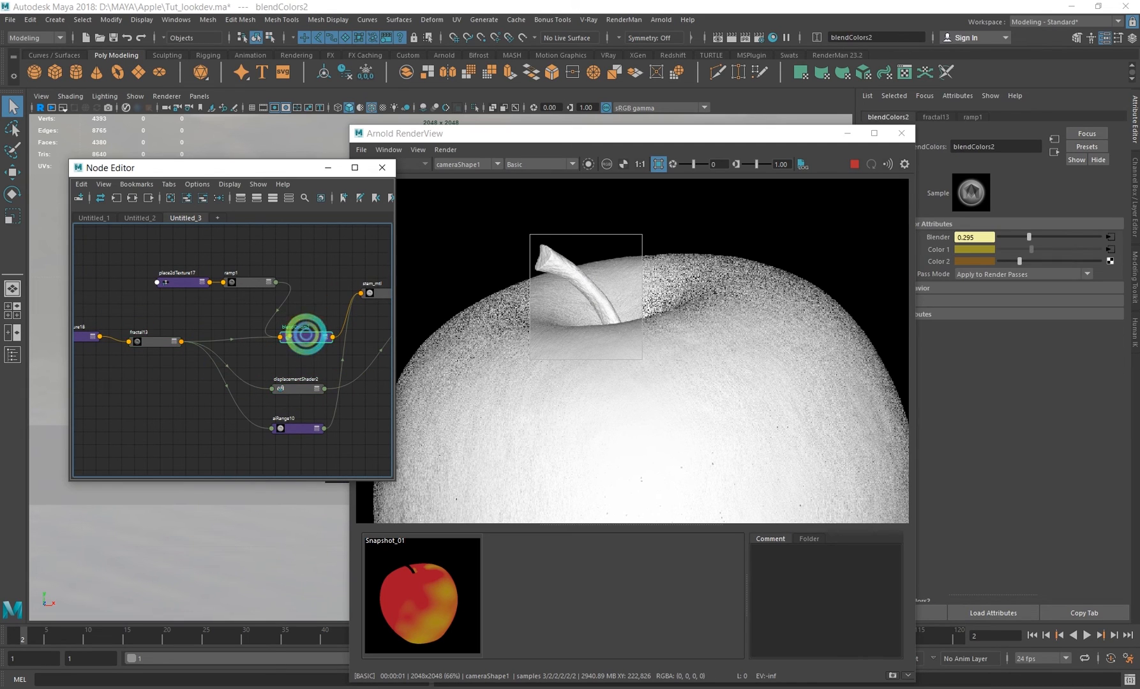
left_click(253, 286)
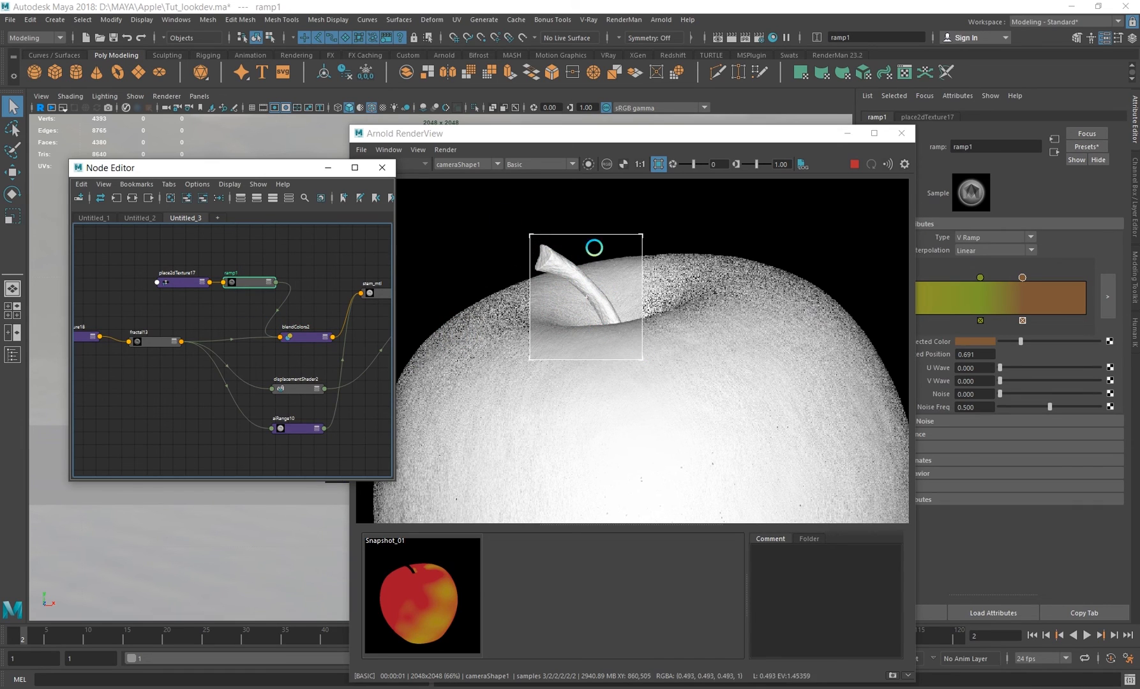
- Preview the isolated outputs of ramp1 and blendColors2 on the stem in the render
left_click(588, 164)
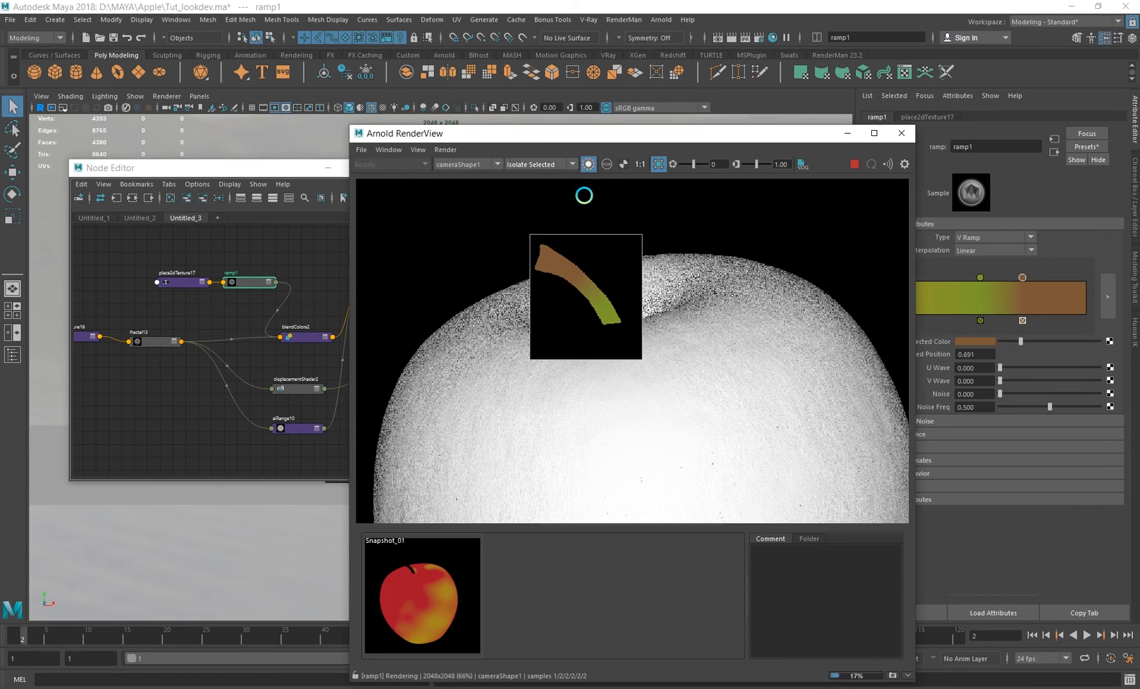
left_click_drag(738, 131, 667, 134)
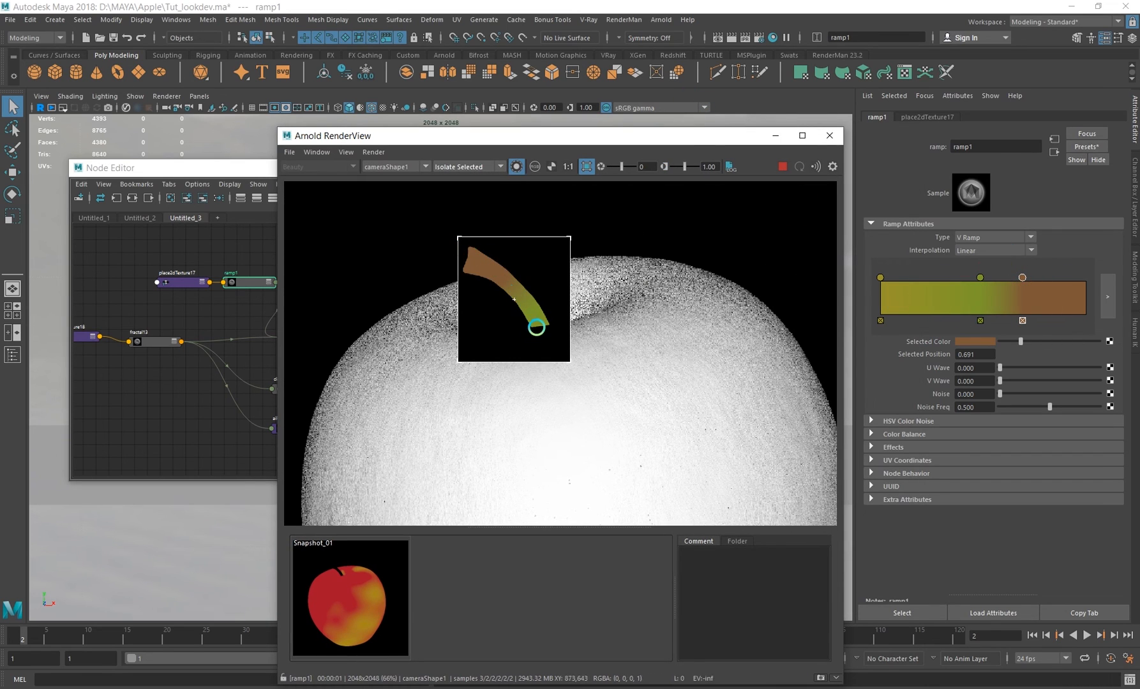
middle_click_drag(244, 269, 211, 267, "alt")
left_click(270, 338)
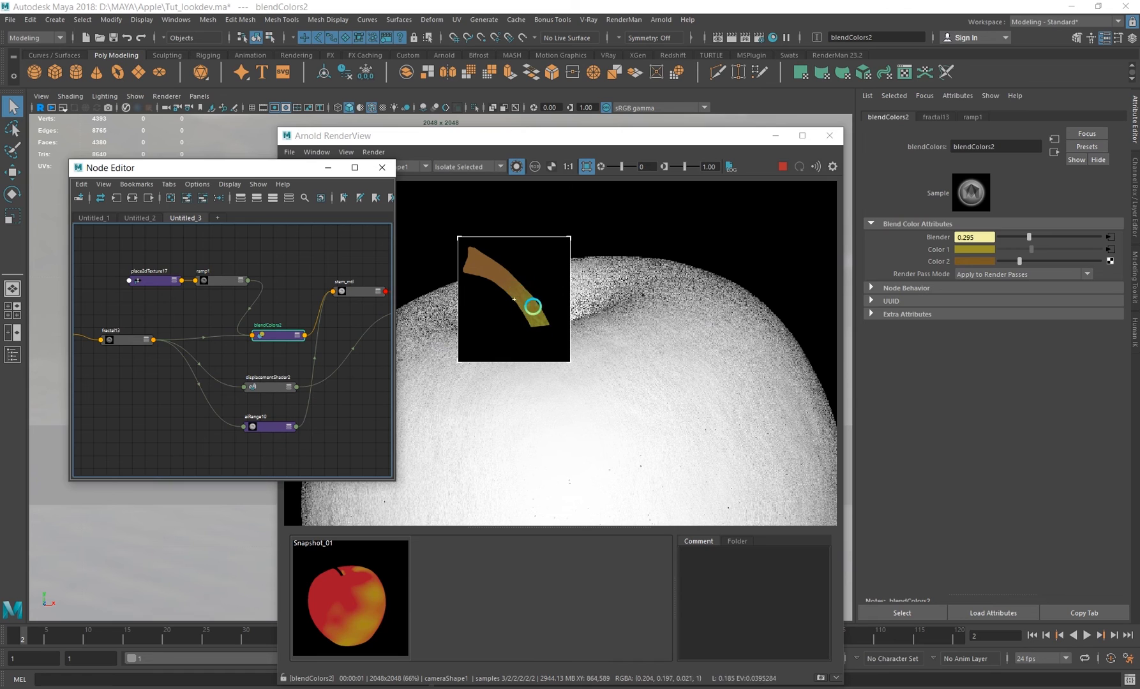
- Preview the isolated stem_mtl material and examine its Base Color, Specular Roughness and Subsurface Color connections in the Node Editor
middle_click_drag(270, 346, 250, 346, "alt")
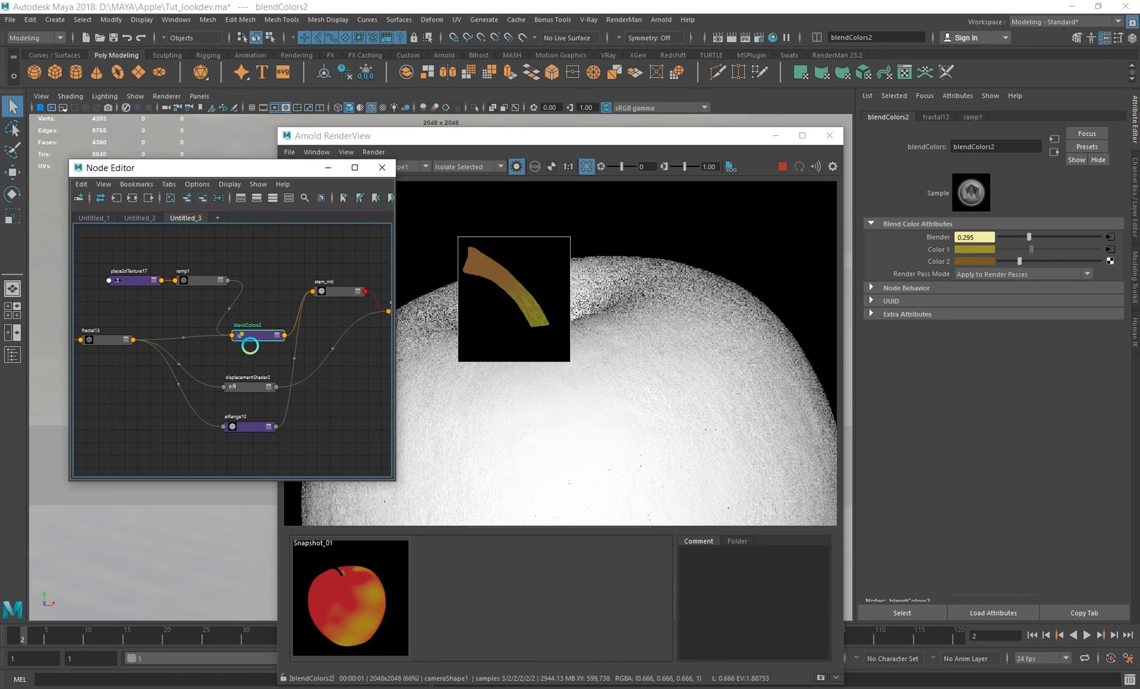
left_click_drag(334, 295, 350, 362)
left_click(363, 328)
scroll(343, 390, "up", 3)
middle_click_drag(330, 403, 307, 394, "alt")
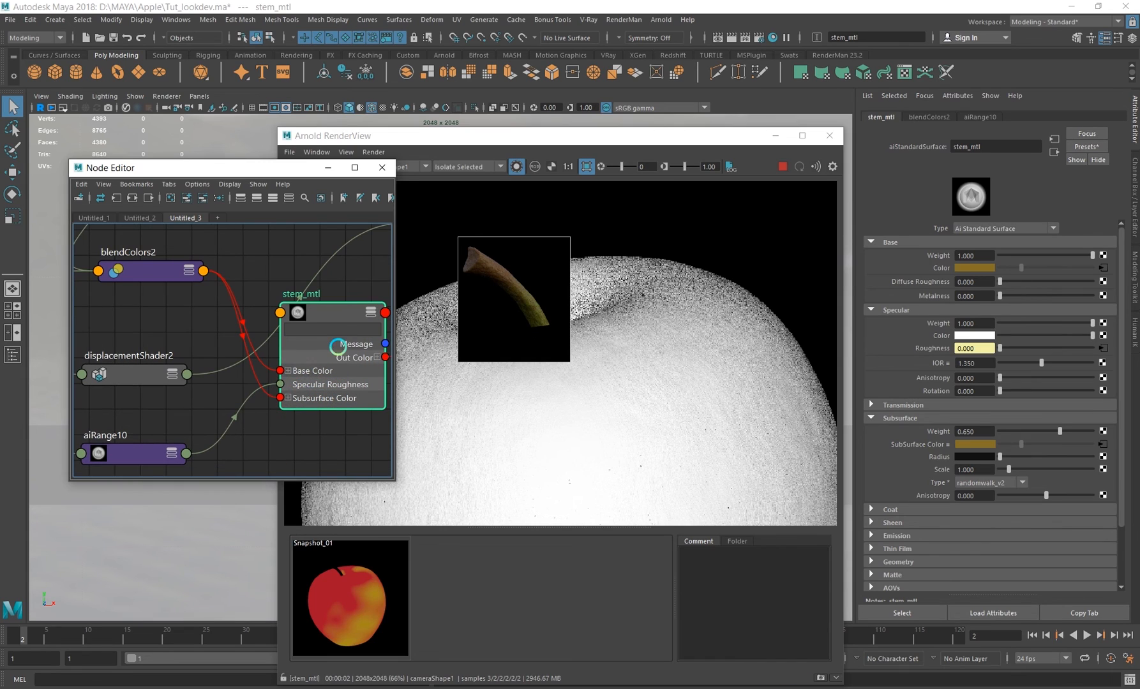
- Examine stem_mtl's Subsurface Weight and Radius color, and review the stem in the render
left_click(974, 432)
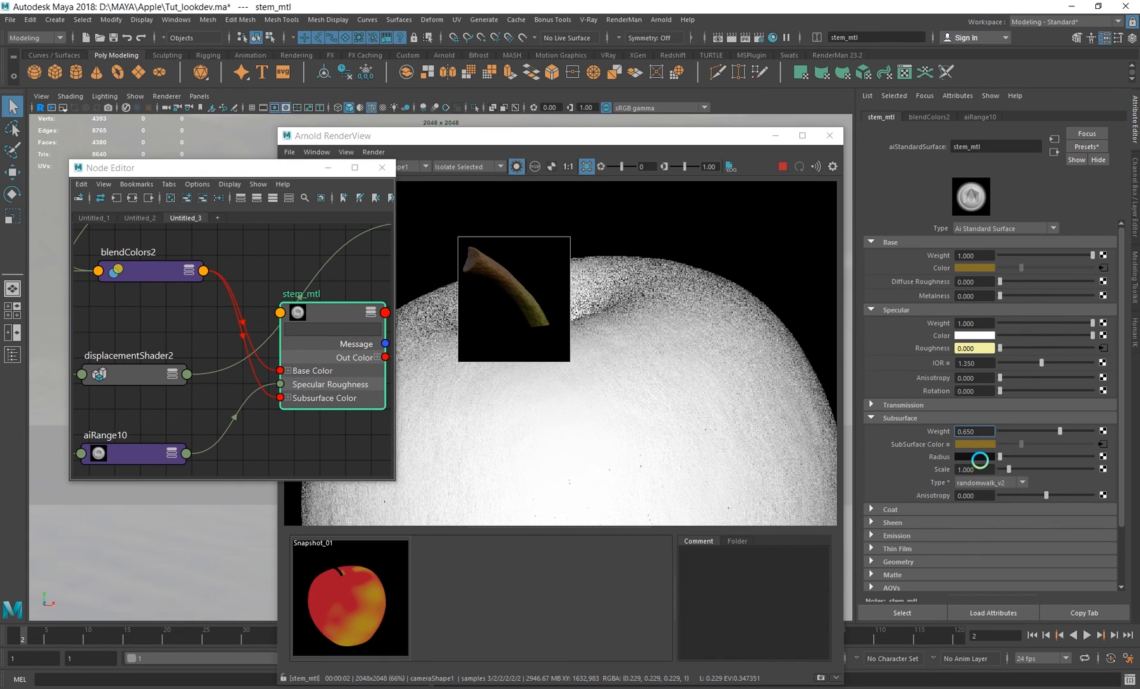
left_click(980, 458)
left_click(974, 455)
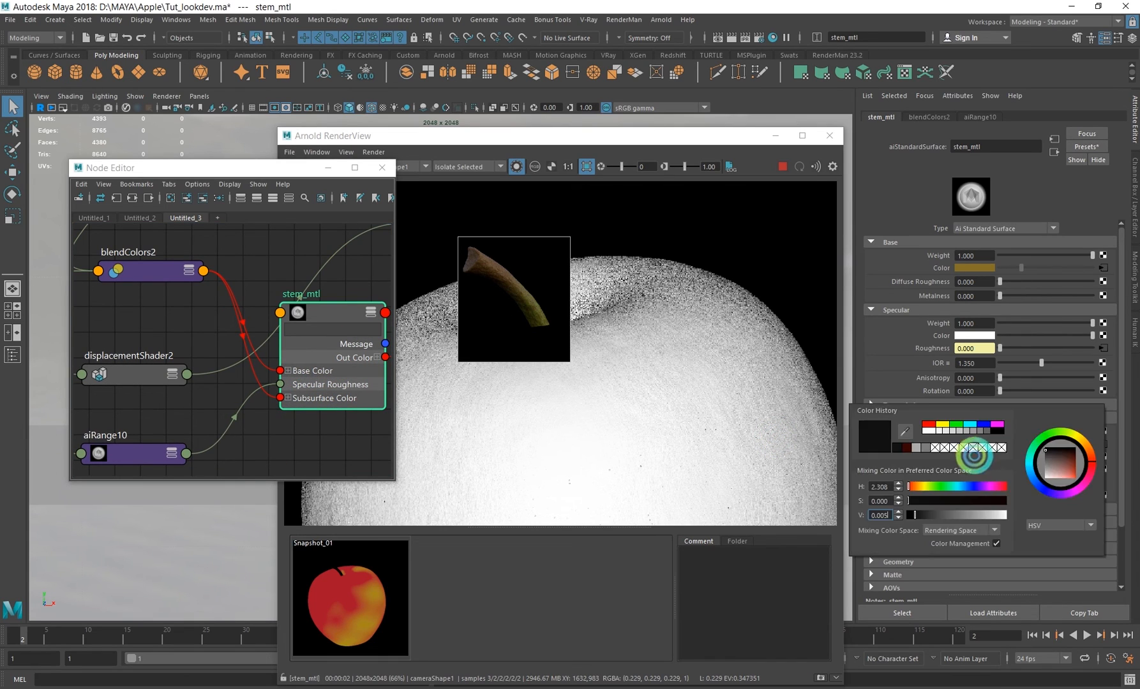
left_click(872, 514)
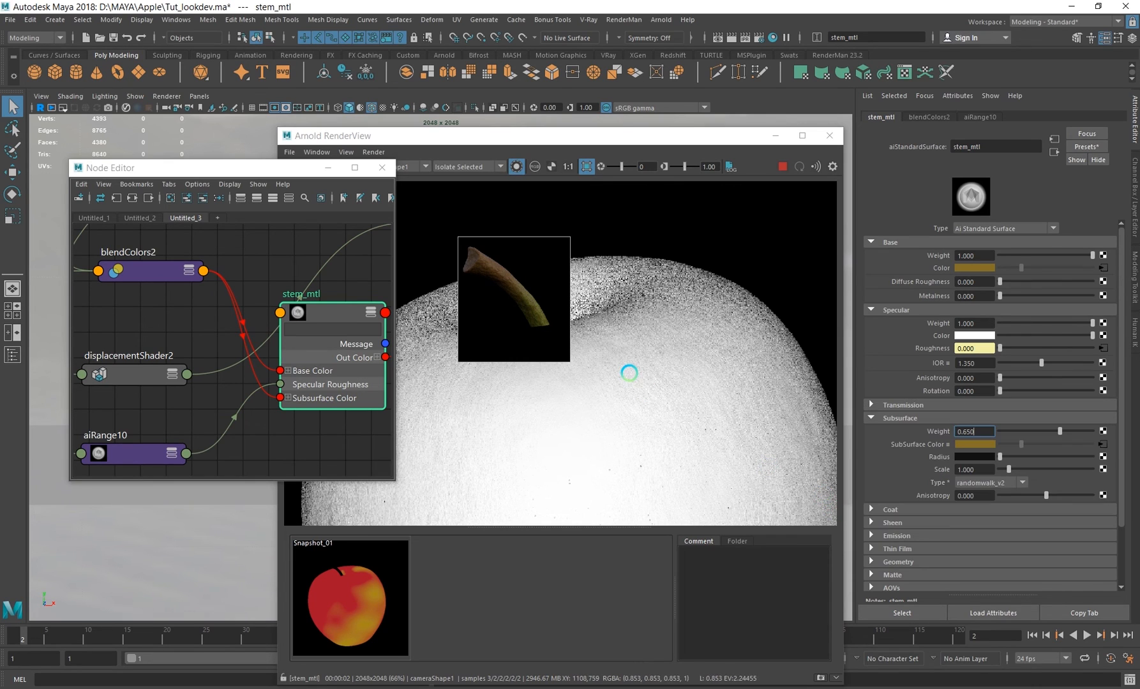
middle_click_drag(504, 285, 529, 300)
scroll(529, 281, "down", 3)
left_click_drag(463, 259, 731, 442)
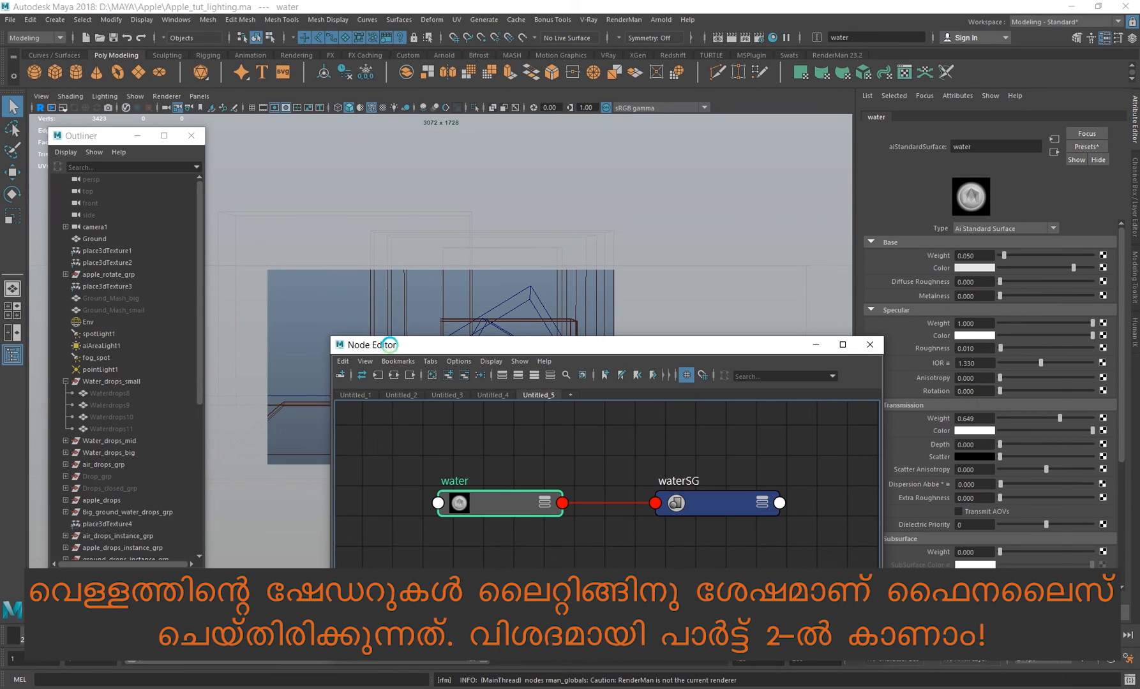
- Select the Ground mesh, switch the camera view to shaded display, and shrink the Node Editor window
left_click_drag(389, 345, 563, 341)
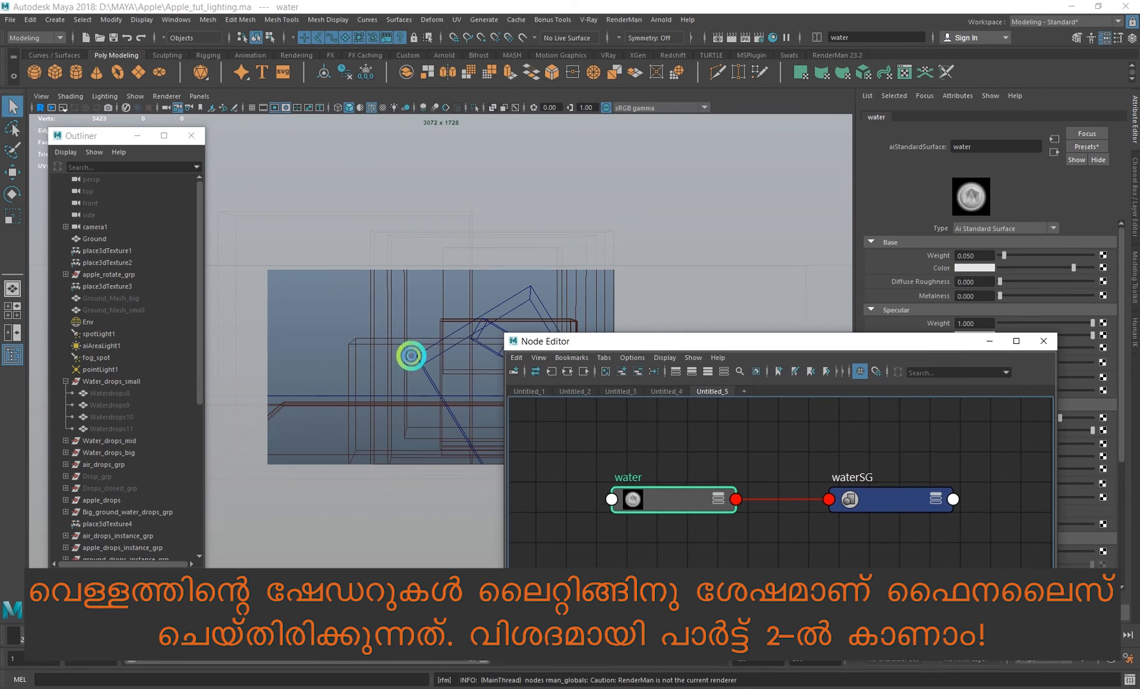
left_click(300, 311)
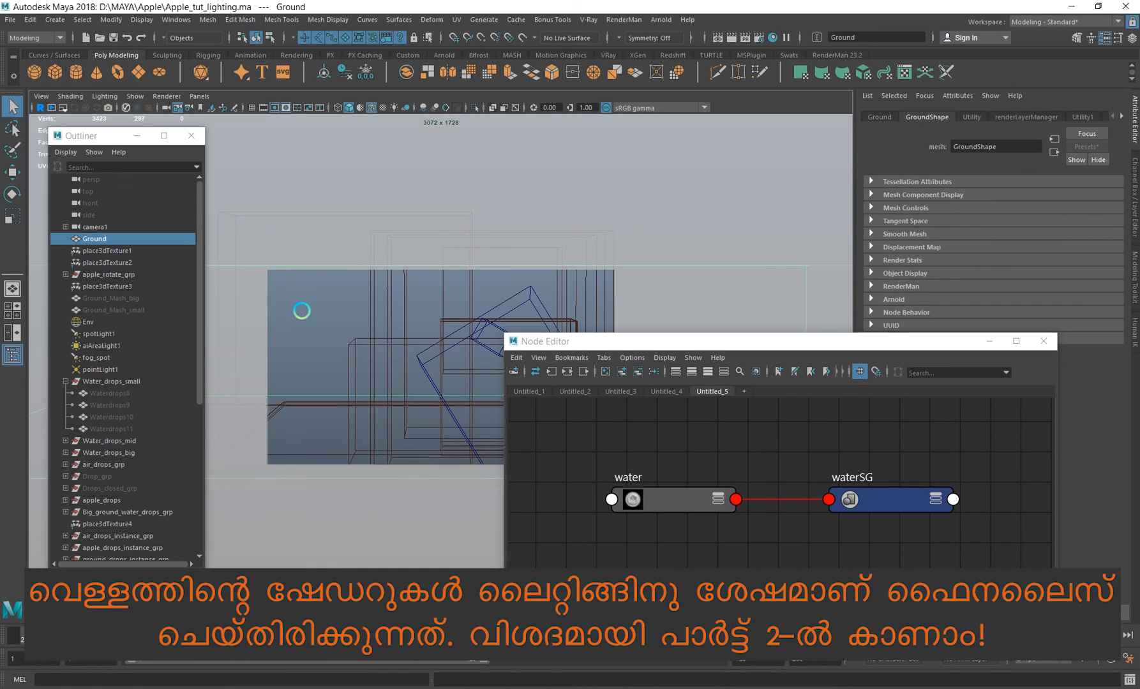
key("5")
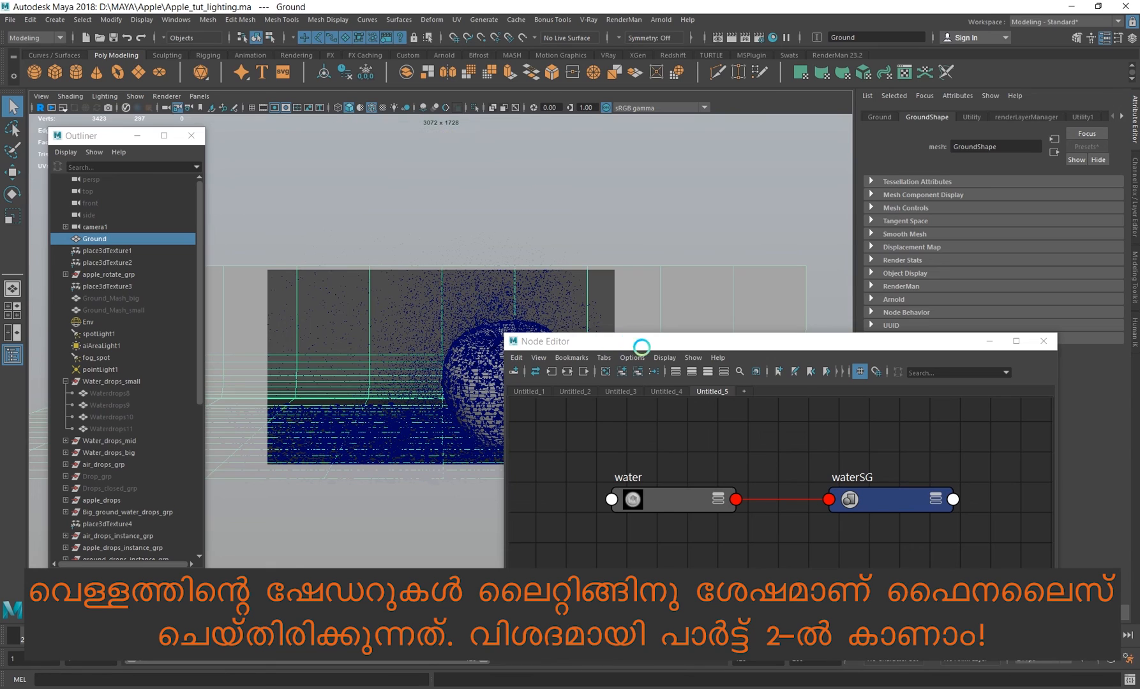
mouse_move(644, 341)
left_mouse_down()
mouse_move(585, 196)
mouse_move(544, 224)
left_mouse_up()
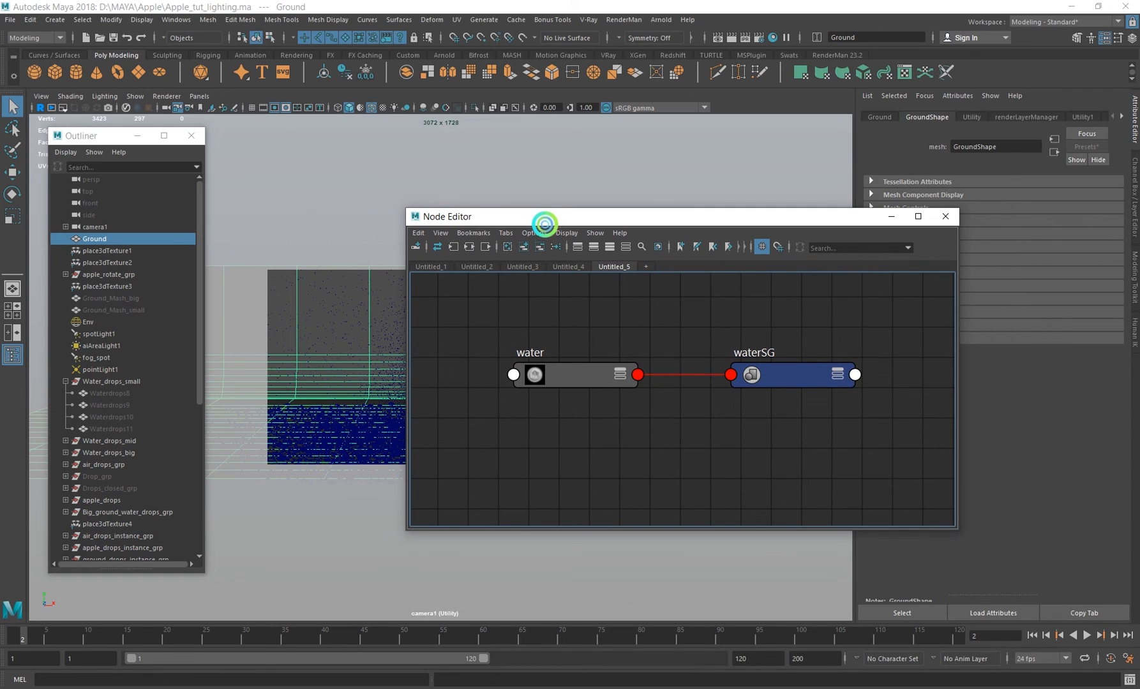
left_click_drag(545, 224, 604, 233)
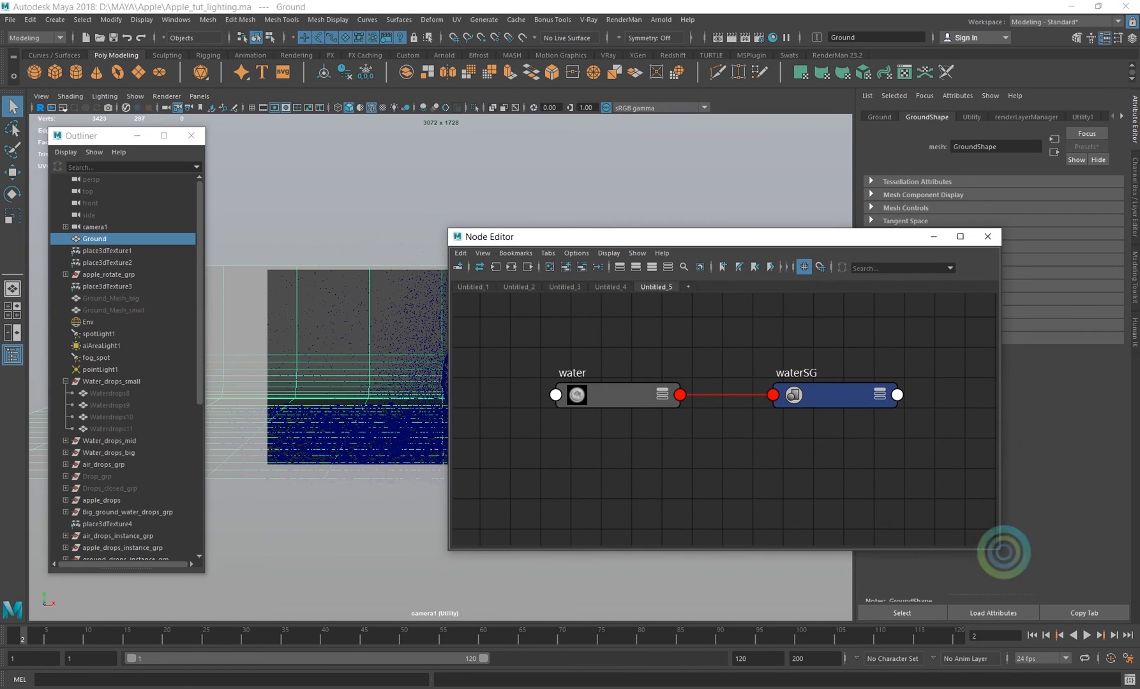
left_click_drag(1000, 548, 867, 534)
middle_click_drag(773, 463, 726, 453, "alt")
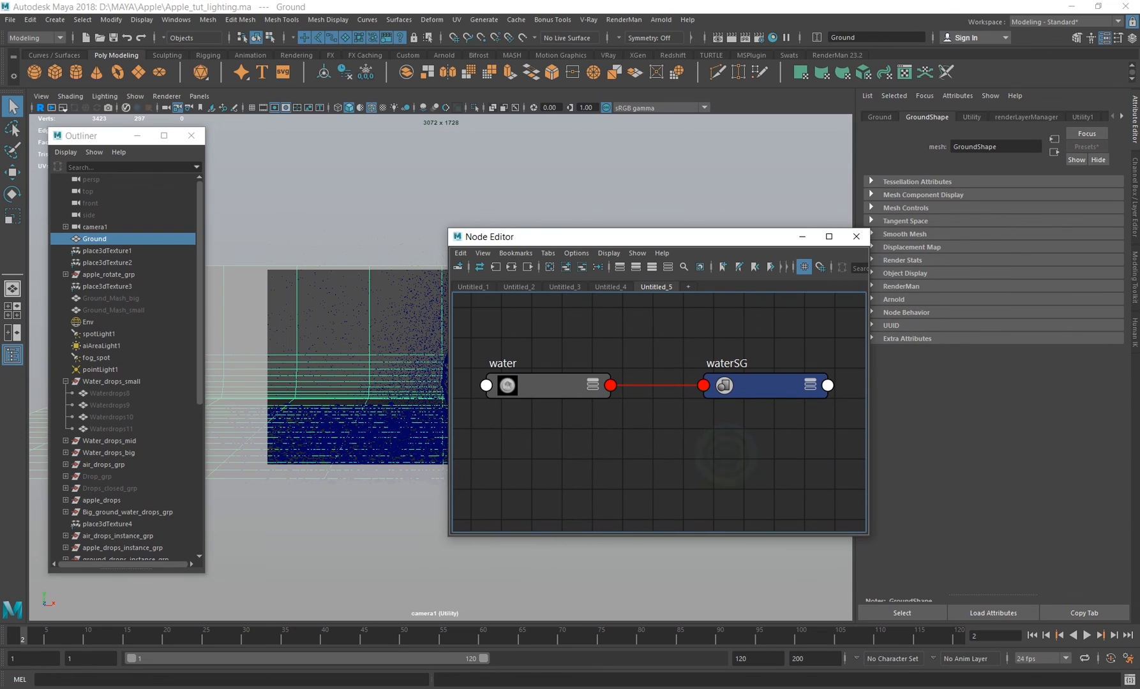
- Select the water material and examine its Base, Specular and Transmission settings
left_click(559, 391)
left_click_drag(661, 222, 558, 226)
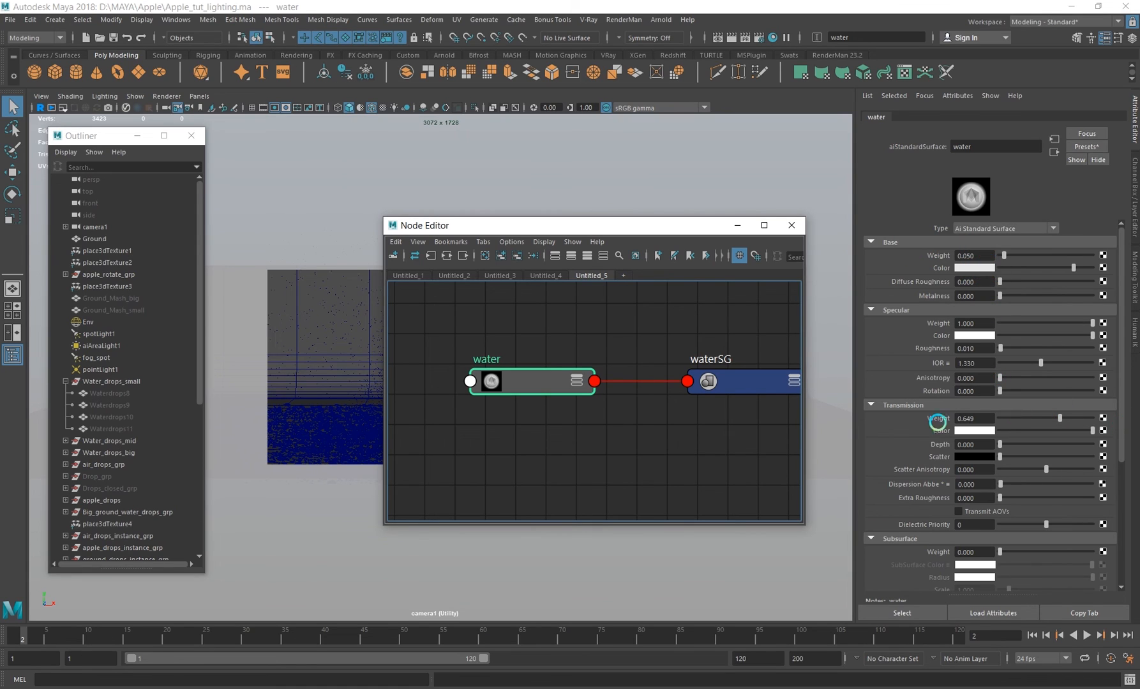
middle_click_drag(726, 444, 692, 443)
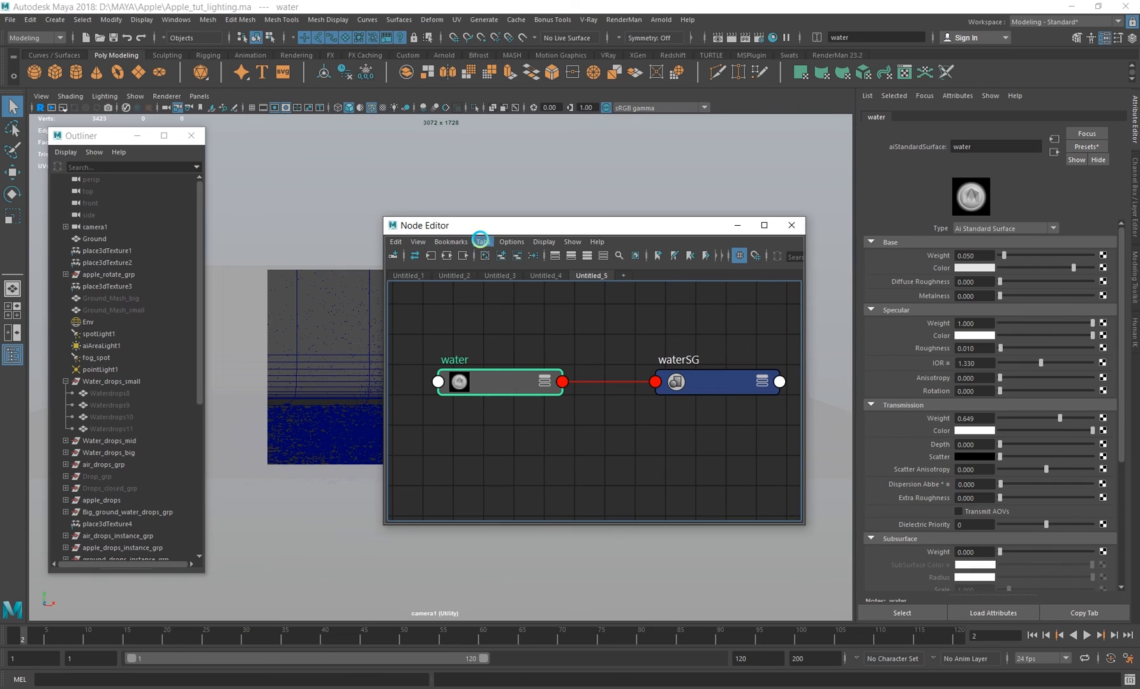
left_click(491, 227)
left_click_drag(491, 227, 527, 225)
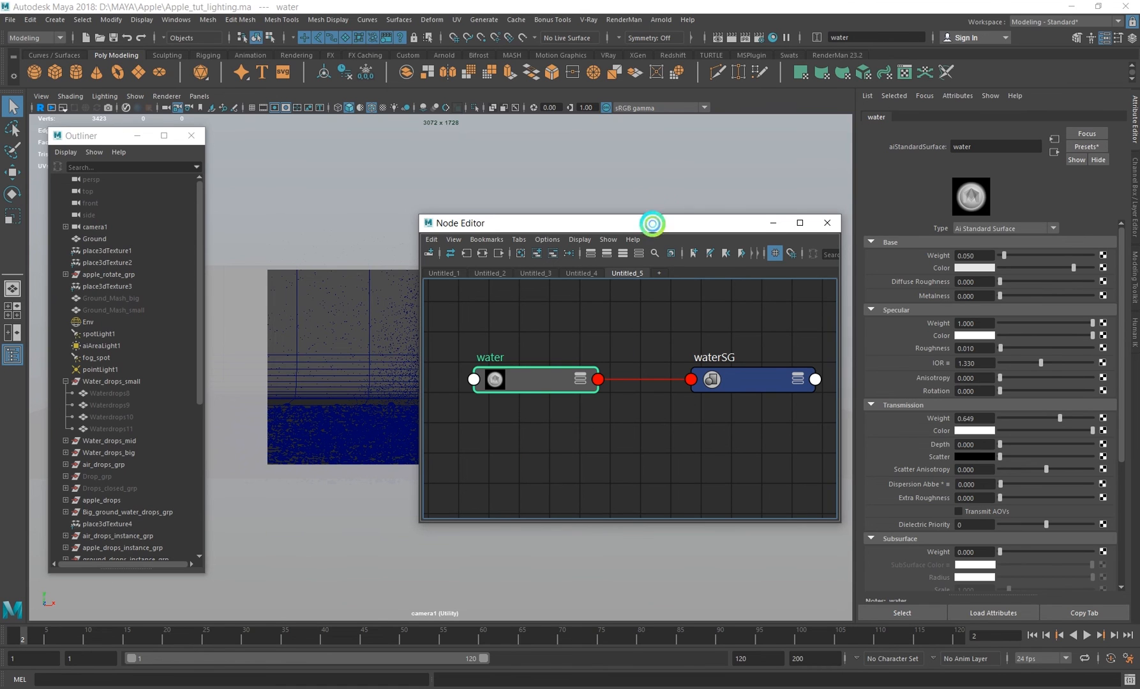
left_click_drag(653, 224, 622, 216)
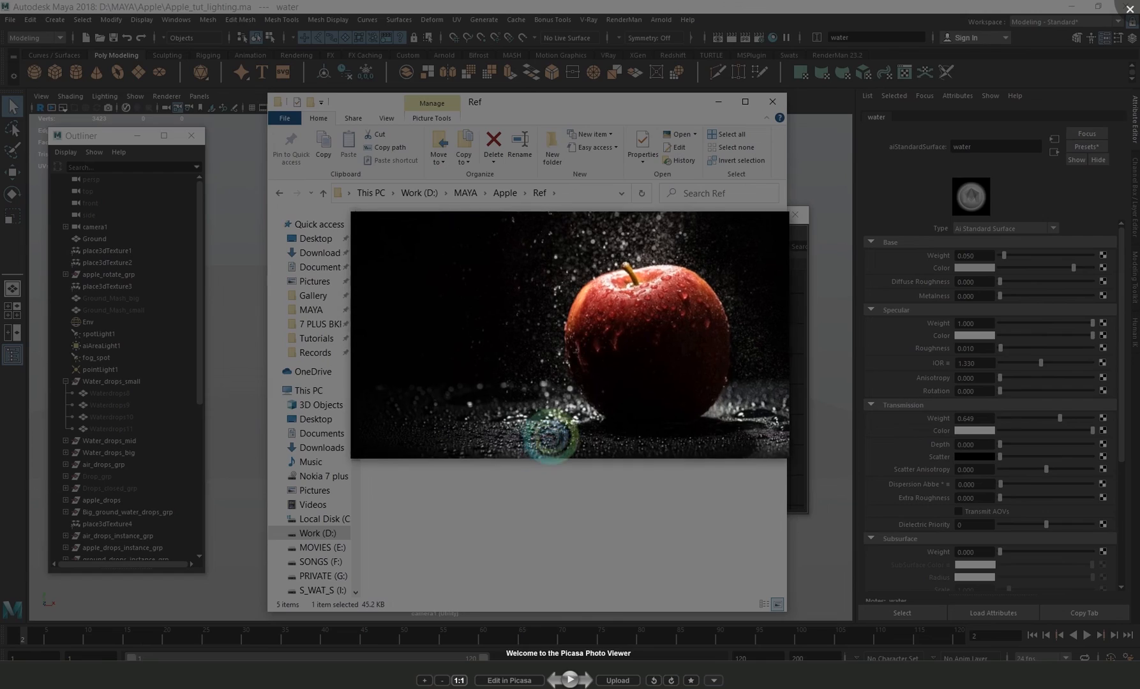
- Examine the ground droplets and wet floor in the apple reference photo, and return to the water material
scroll(547, 437, "up", 6)
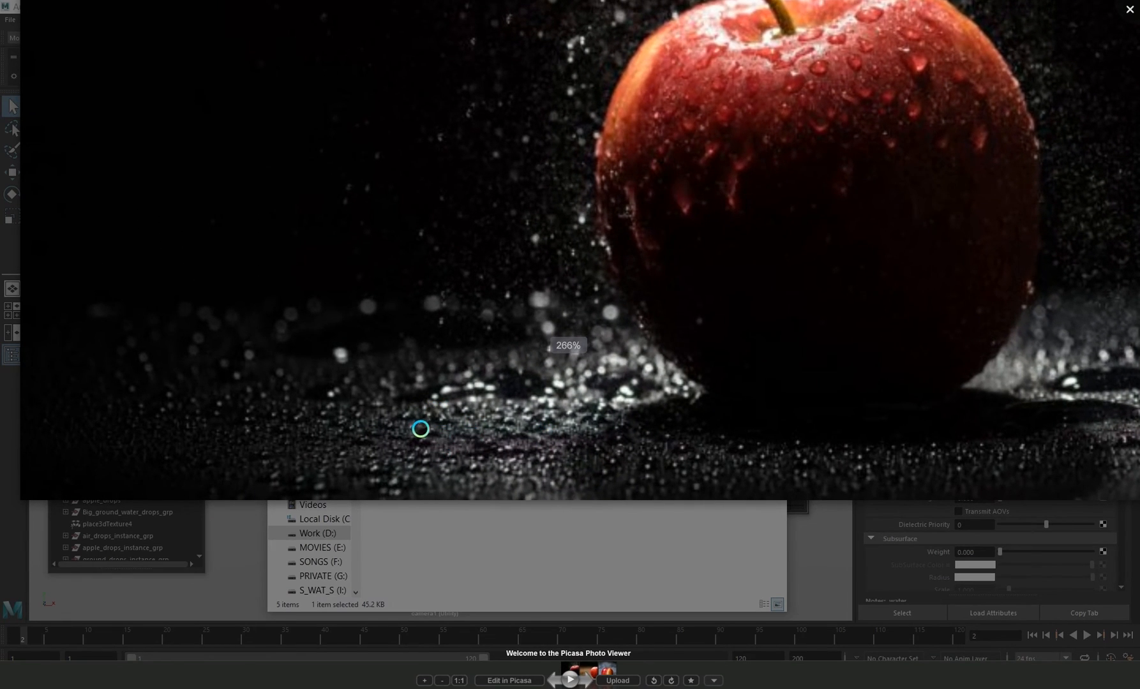
scroll(475, 428, "down", 4)
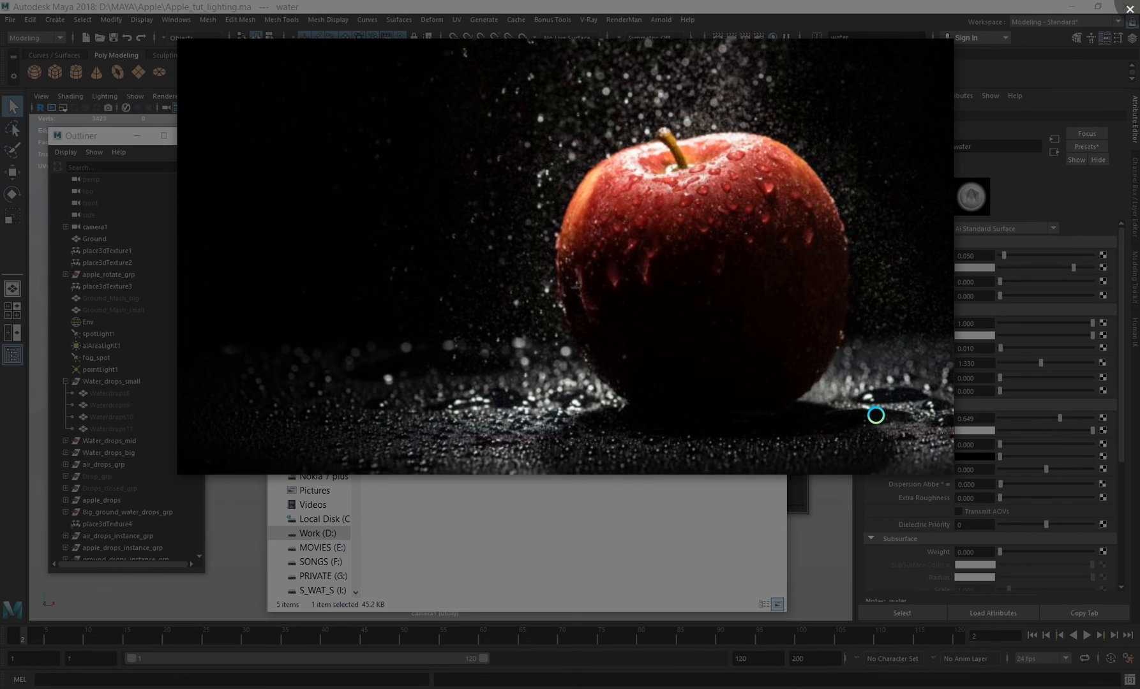
key("Escape")
left_click(721, 102)
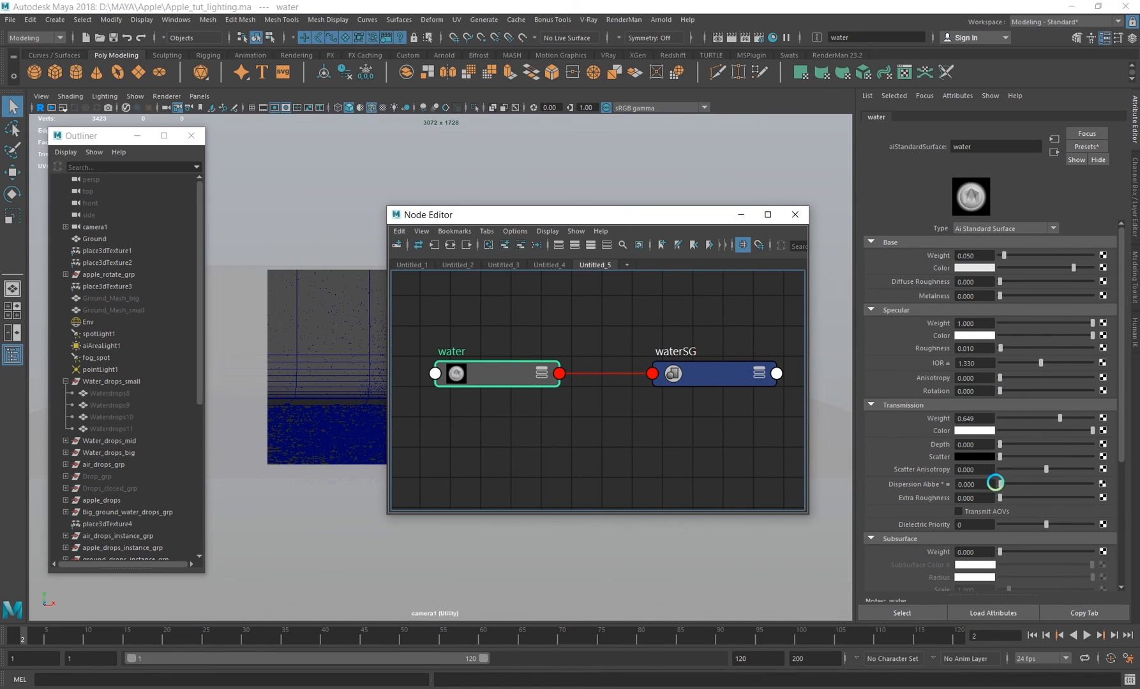
- Examine the water material's Transmission Weight, Base Weight, Specular Roughness and IOR in turn
left_click(968, 417)
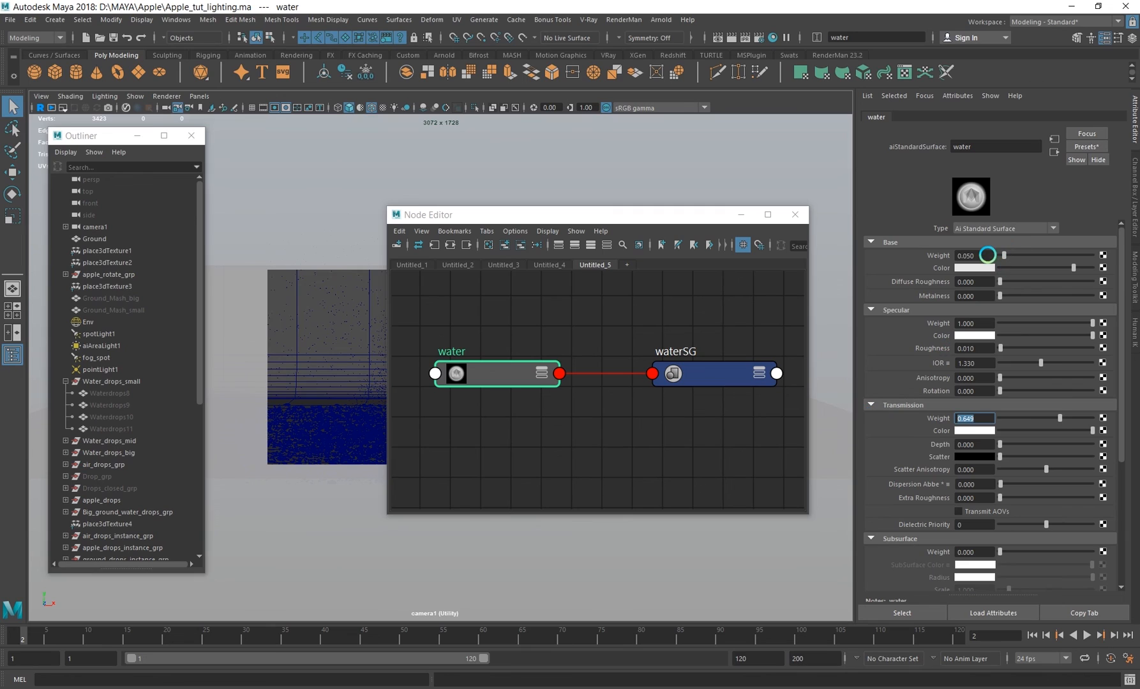
left_click(975, 256)
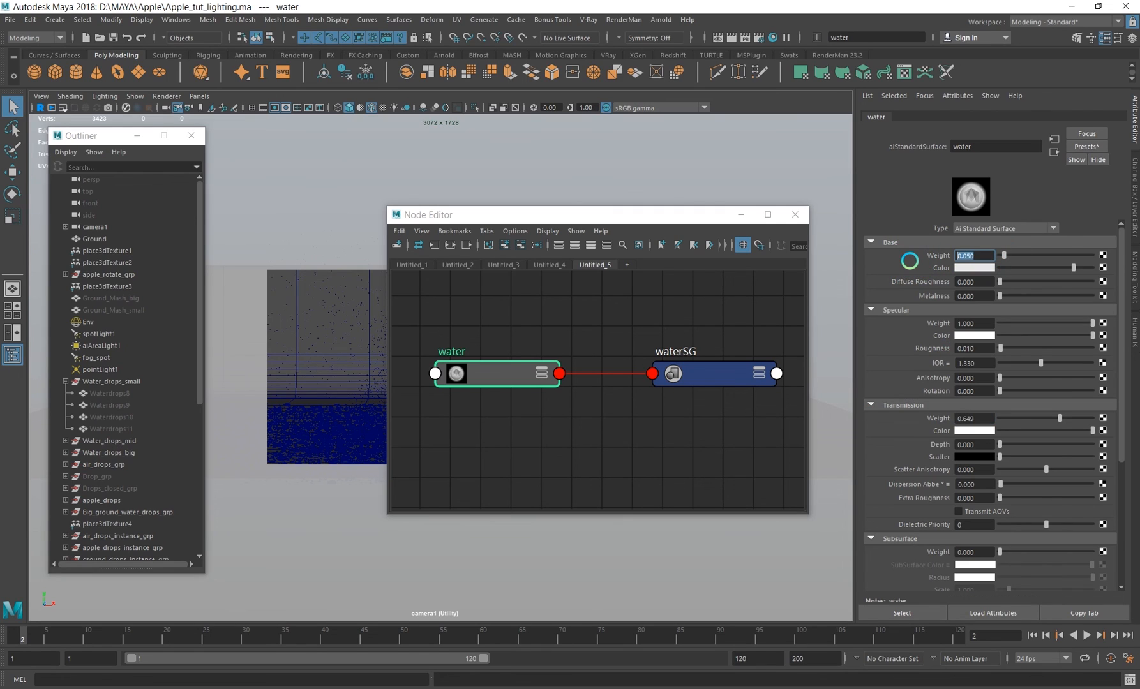
left_click(980, 348)
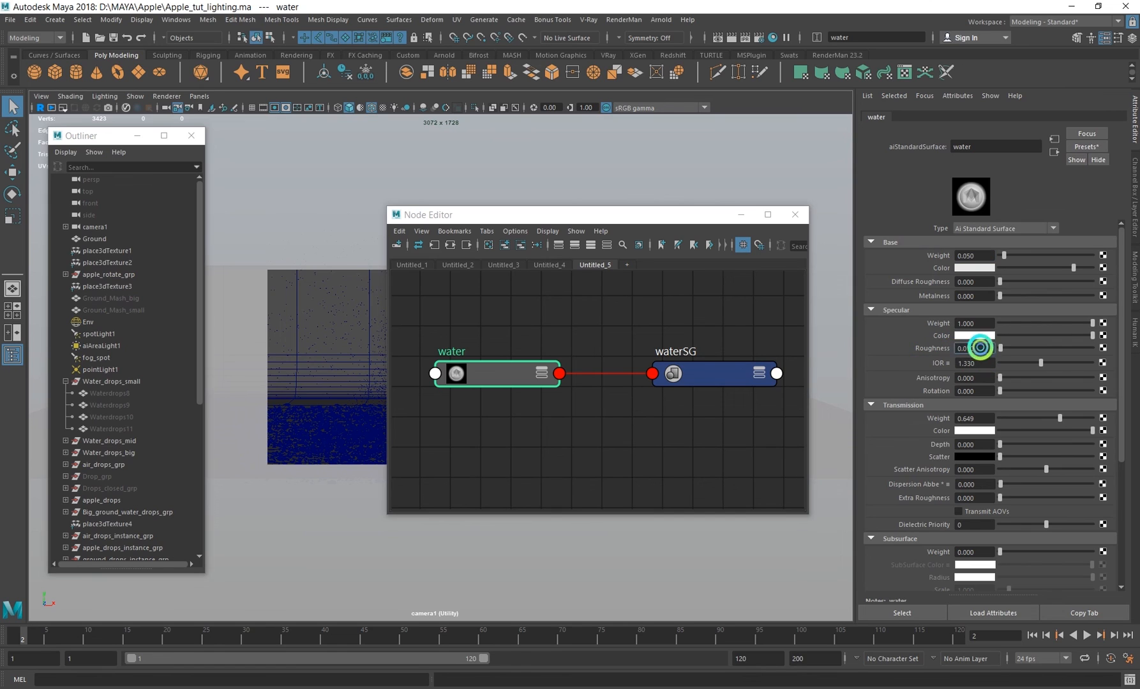
left_click(974, 362)
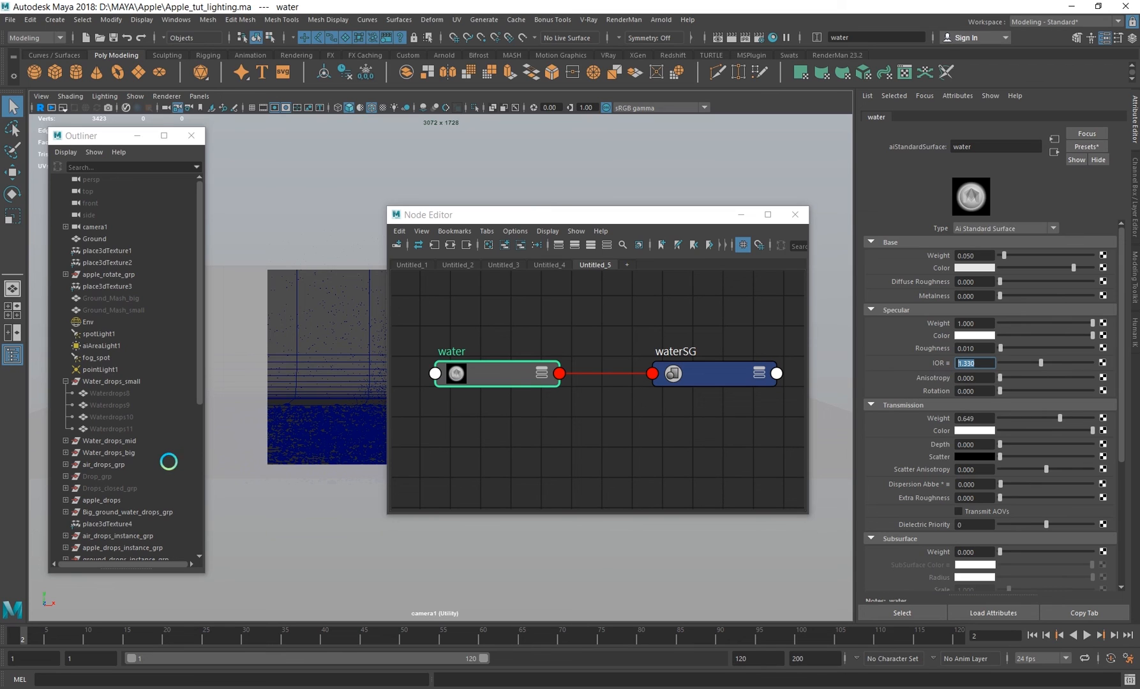
- Graph the material network of air_drop_mid from air_drops_grp and select its air_drop_water_mtl node
left_click(65, 464)
left_click(110, 476)
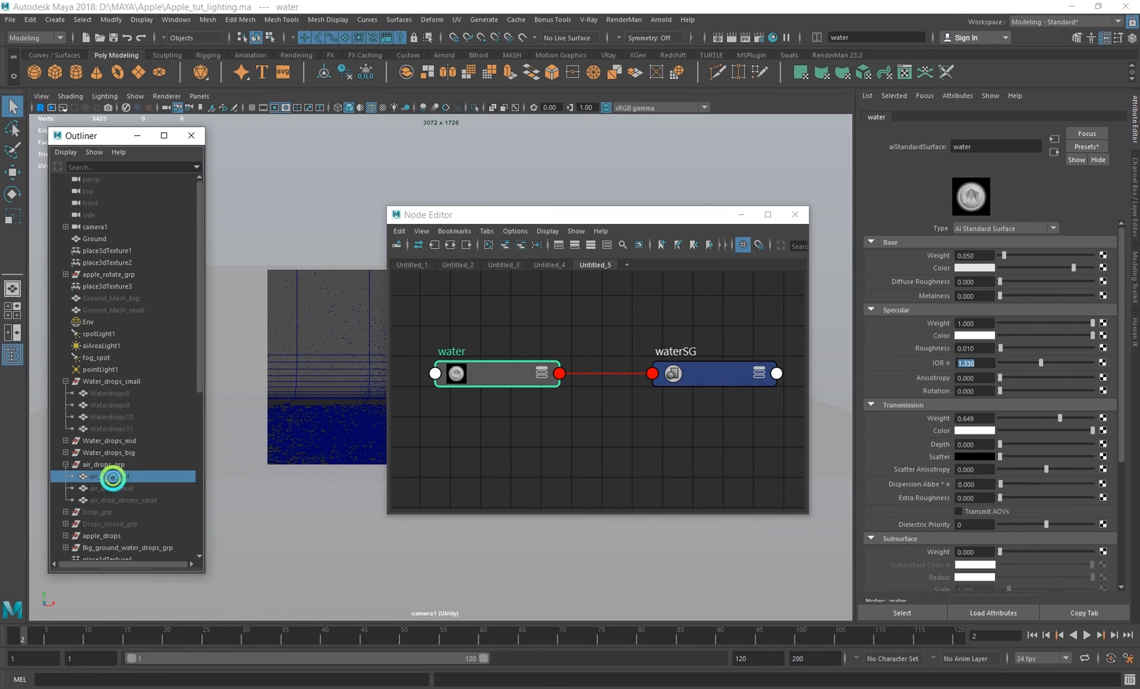
right_click(575, 314)
left_click(575, 346)
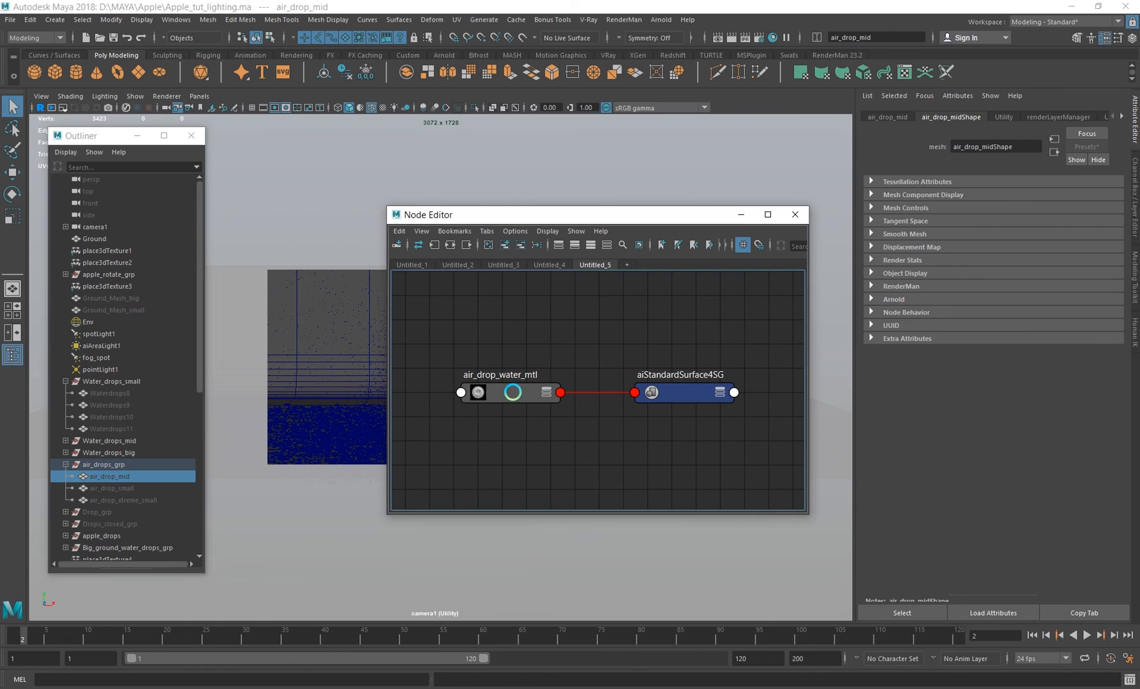
left_click(511, 392)
- Examine air_drop_water_mtl's Specular Roughness against the air drops in the camera view
left_click_drag(716, 218, 606, 334)
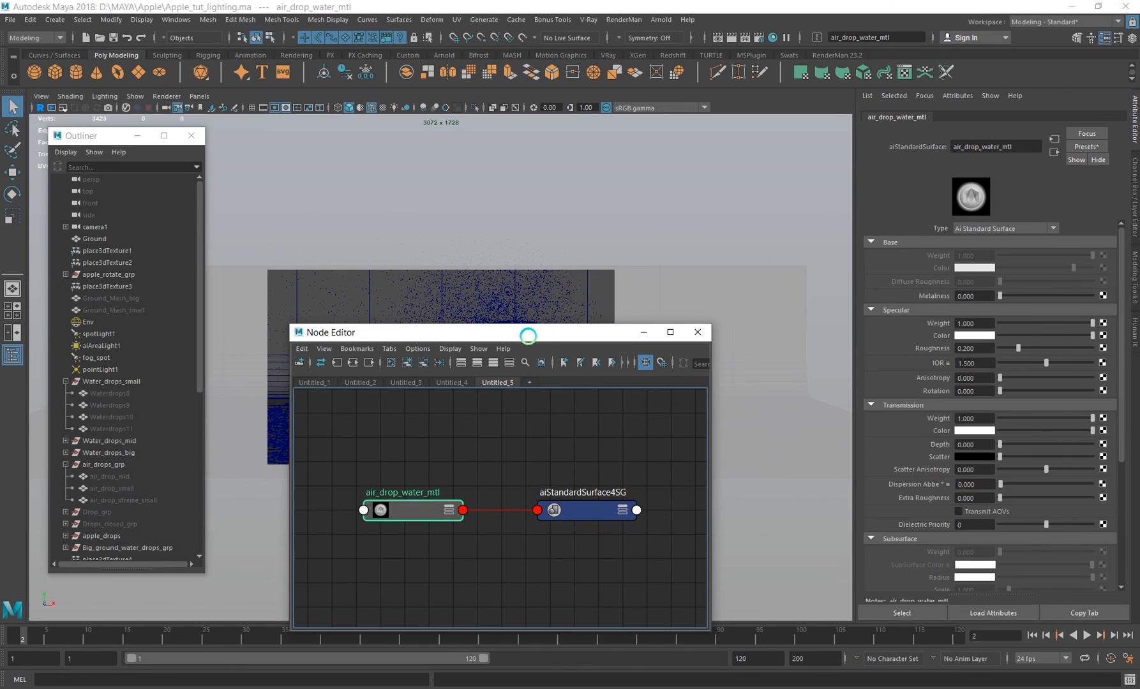
left_click_drag(522, 330, 567, 365)
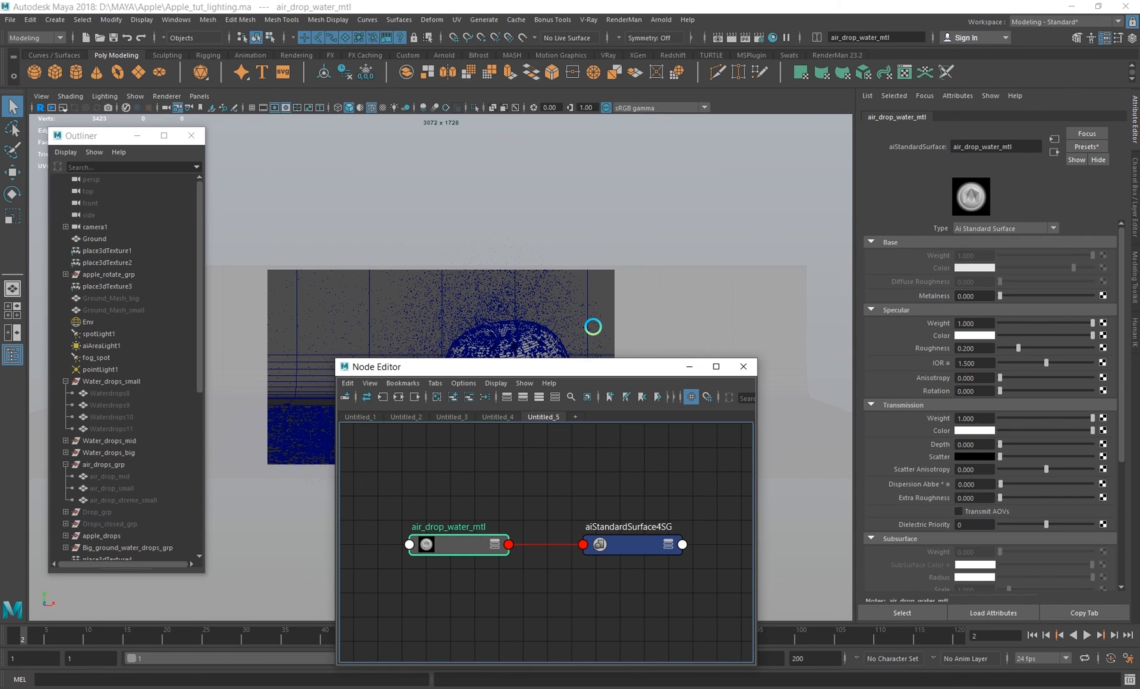
left_click_drag(978, 348, 911, 349)
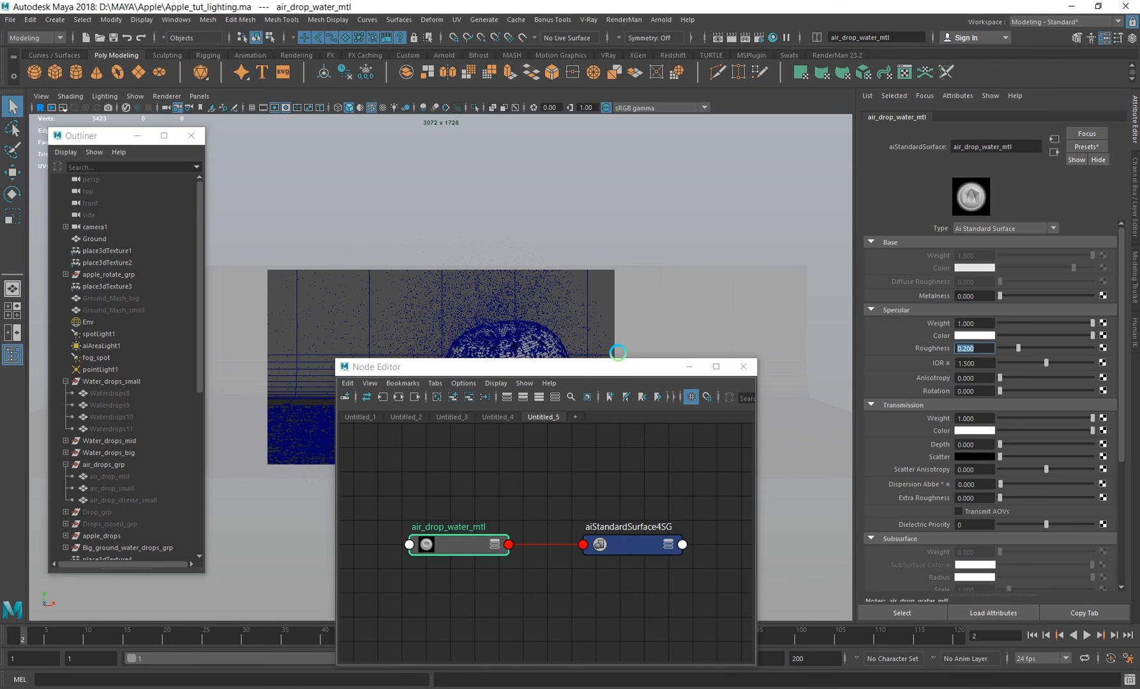
left_click_drag(604, 370, 629, 322)
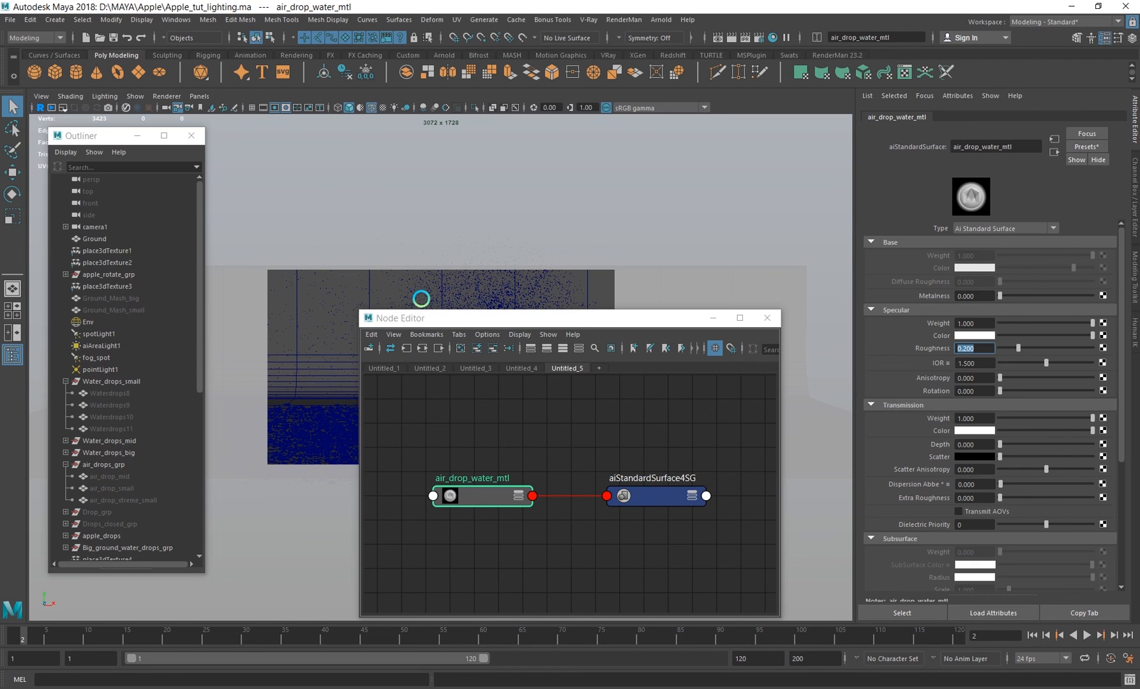
- Show the floor_mtl1 shading network in the Node Editor and expand the material's connected attributes
left_click(539, 412)
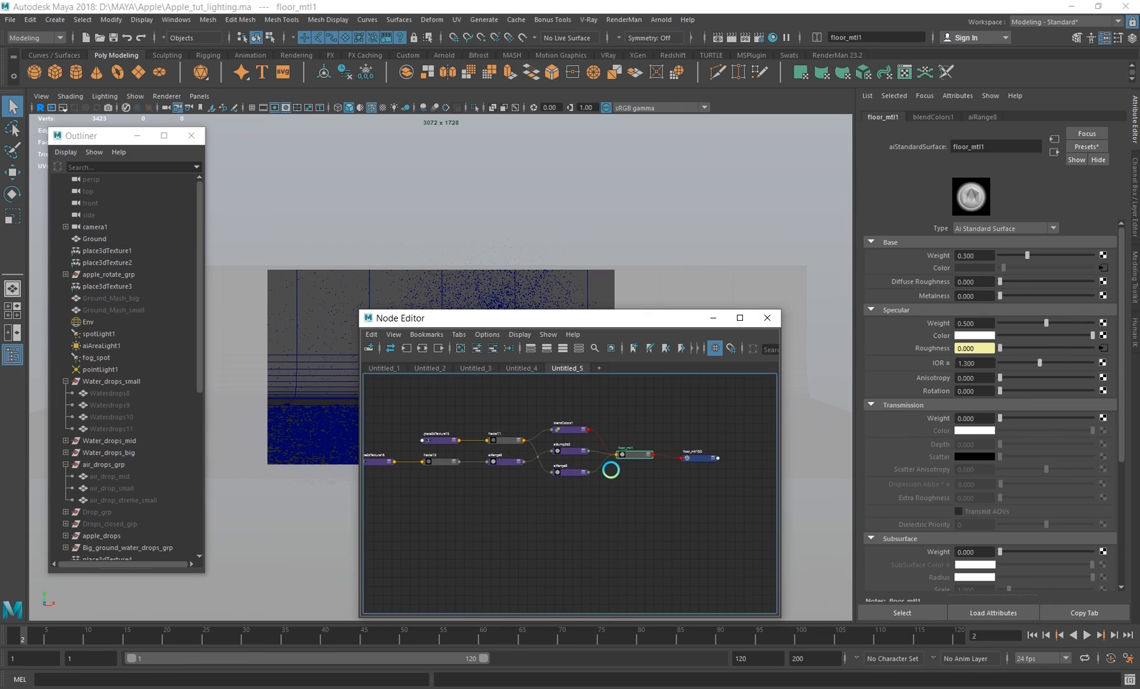
scroll(610, 470, "up", 3)
left_click(692, 435)
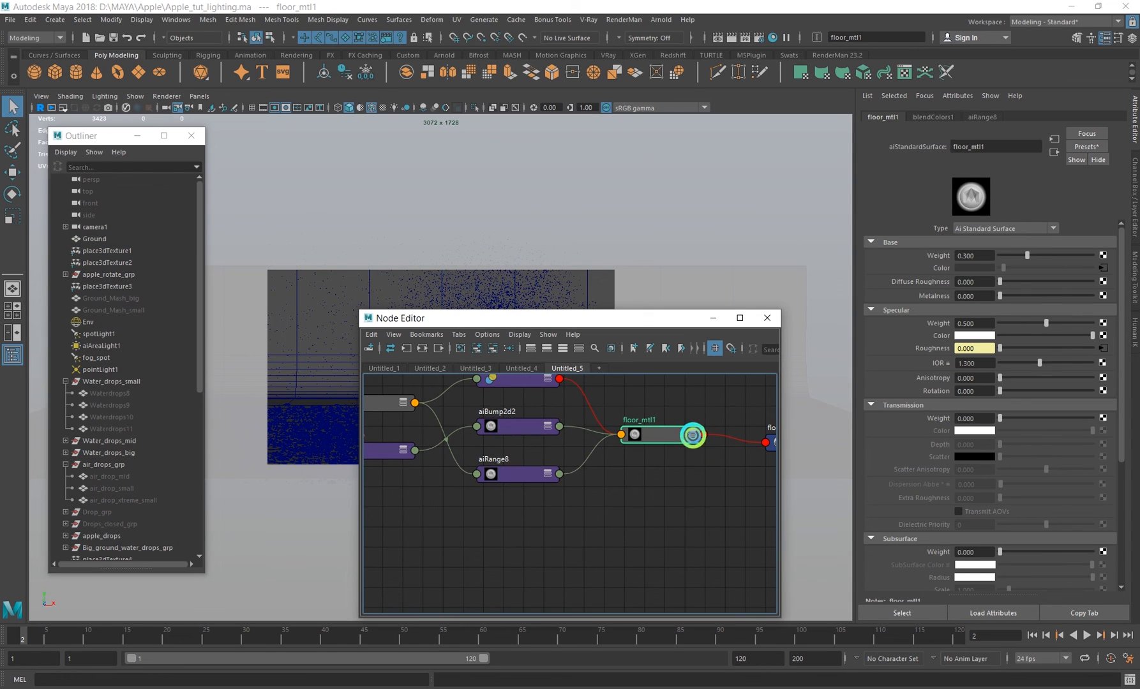
middle_click_drag(670, 496, 656, 490, "alt")
scroll(613, 510, "down", 5)
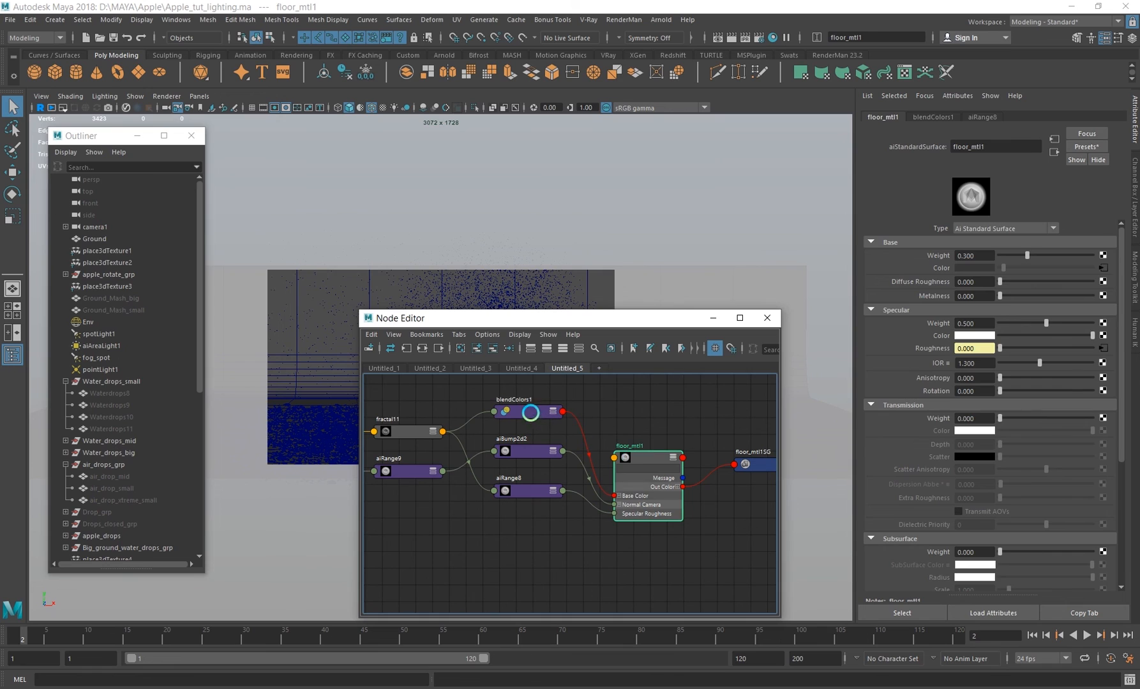
- Examine floor_mtl1's blendColors1, aiBump2d2 and fractal12 nodes and how they feed the material
left_click(531, 411)
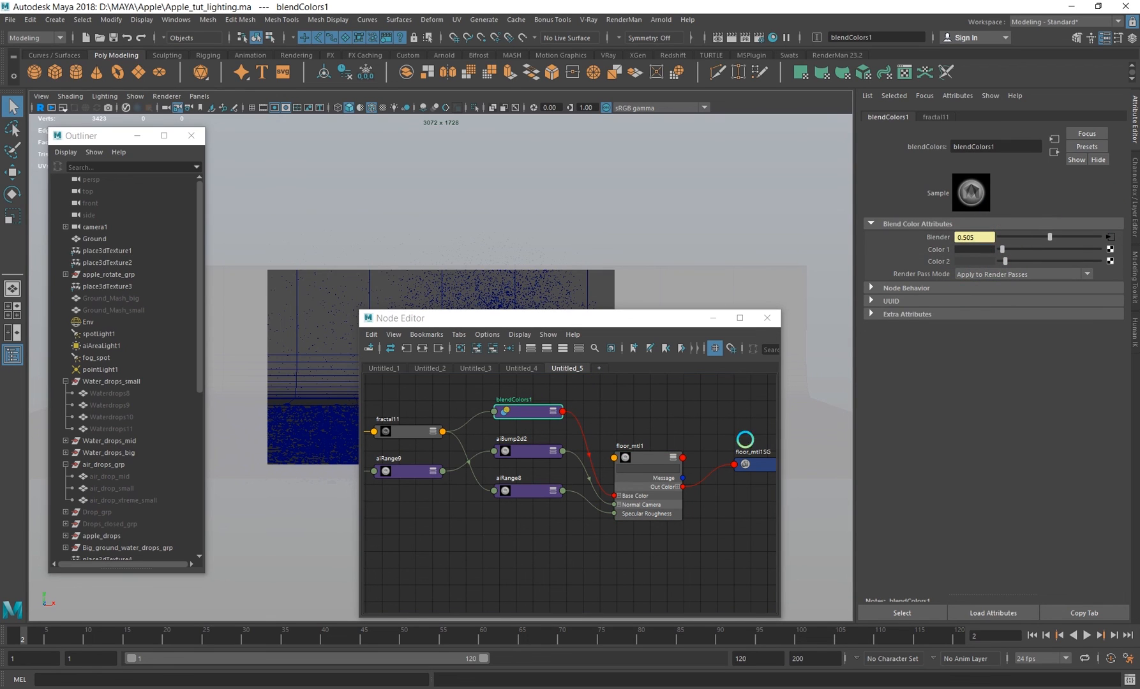
left_click(641, 500)
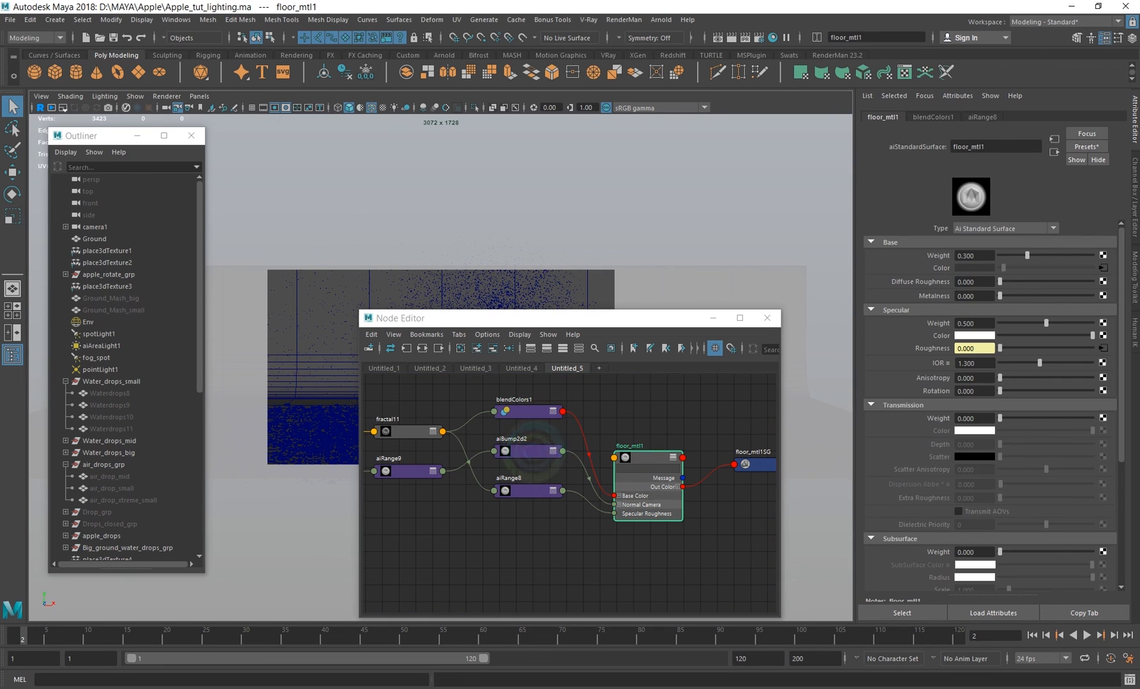
left_click(497, 450)
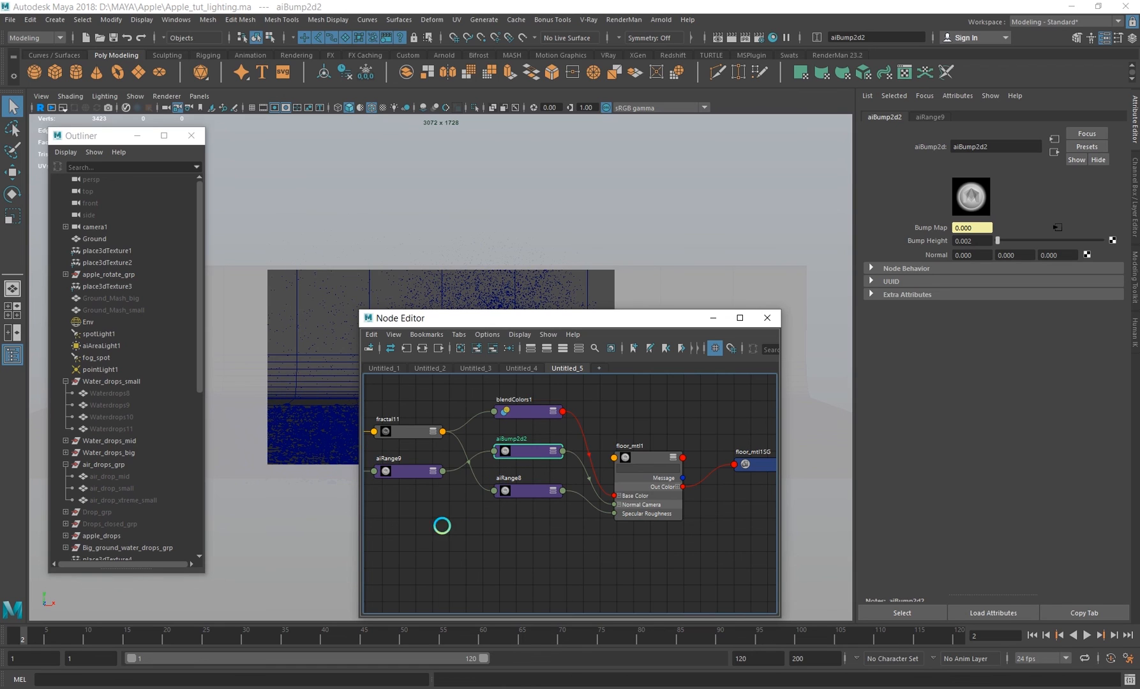
middle_click_drag(441, 527, 616, 493, "alt")
left_click(476, 446)
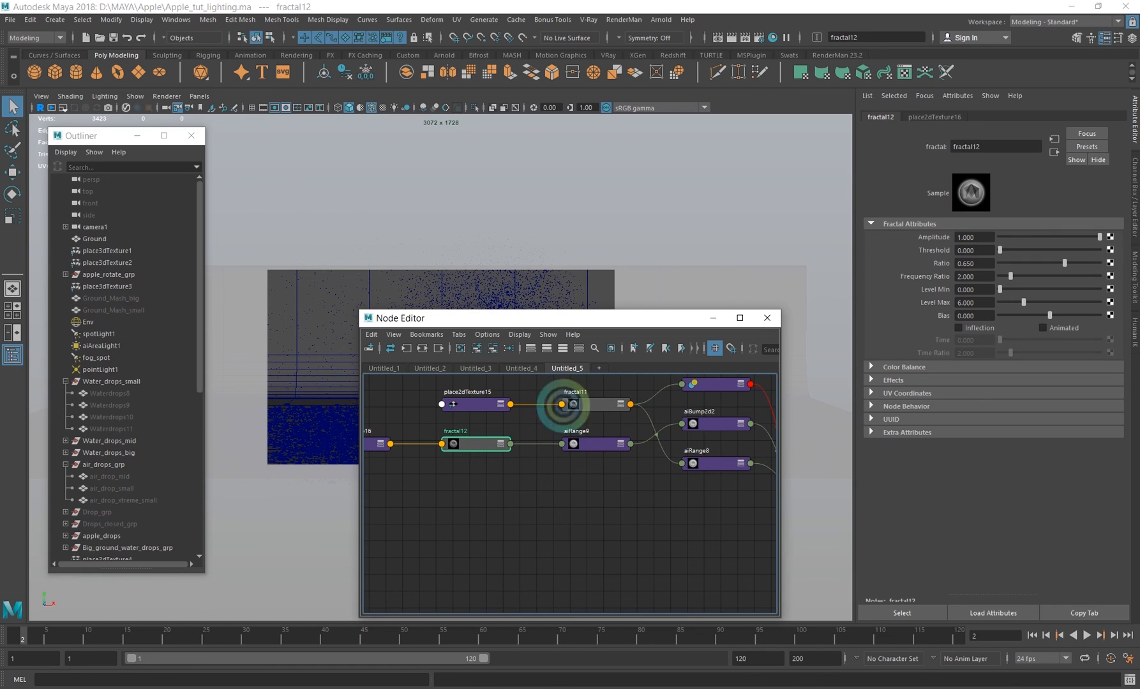
middle_click_drag(515, 495, 448, 492, "alt")
middle_click_drag(577, 462, 517, 477, "alt")
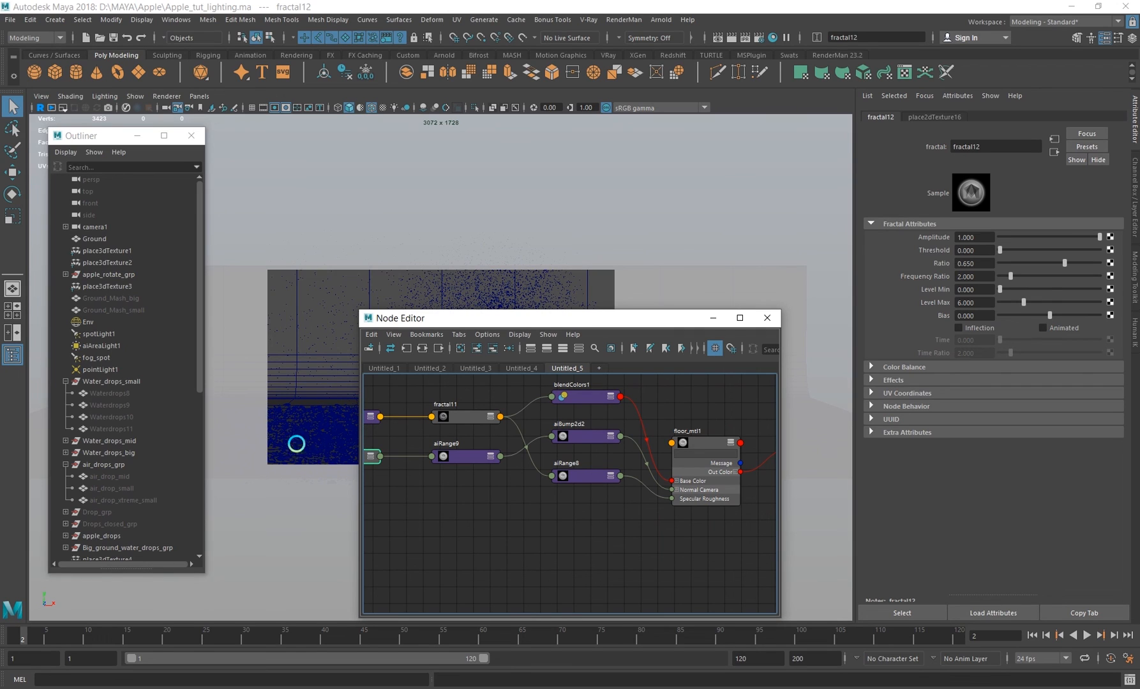
- View the wet apple reference photo from the Apple project's Ref folder, and return to the Maya scene
middle_click_drag(681, 531, 656, 537, "alt")
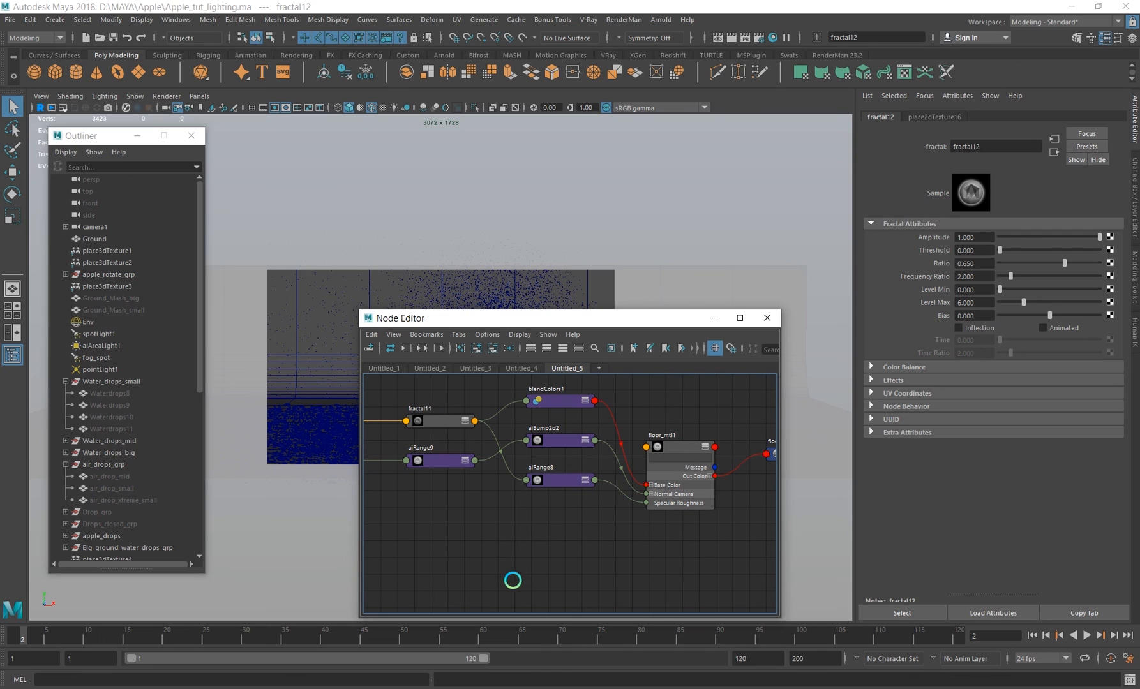
left_click(357, 661)
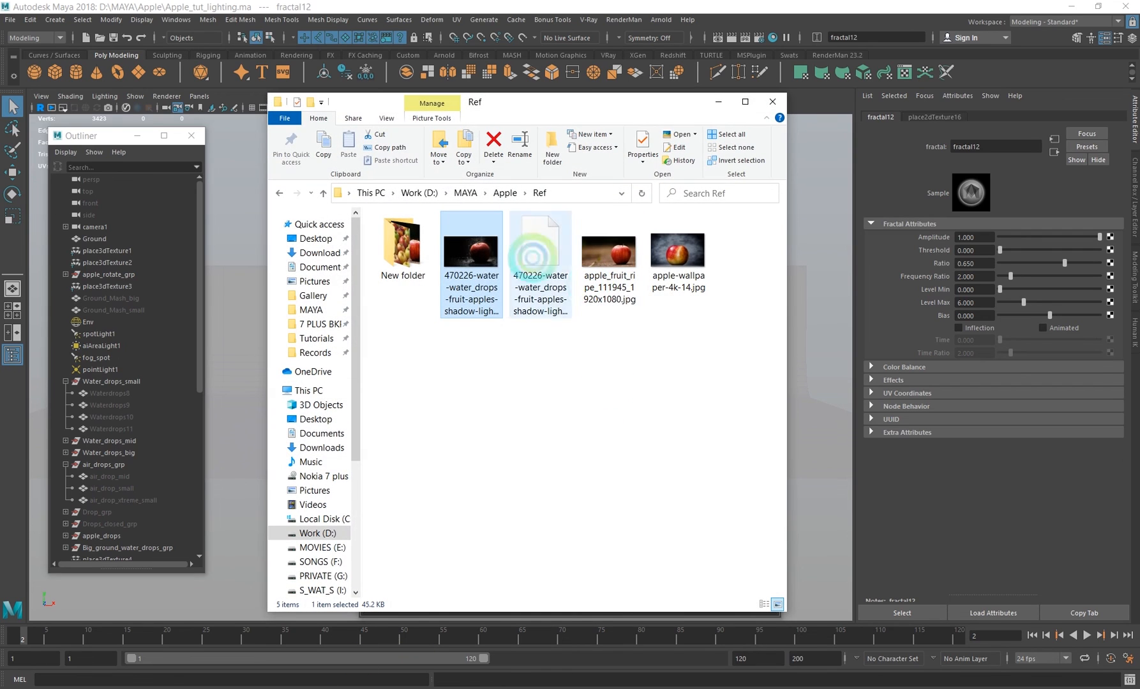
double_click(471, 257)
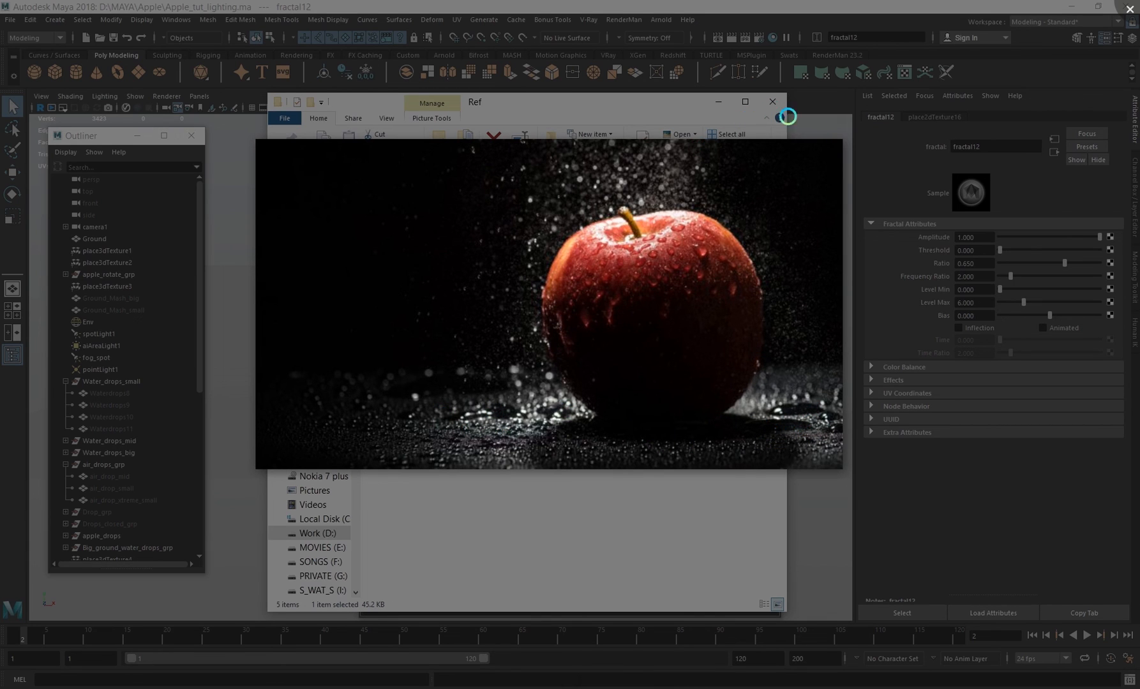
left_click(1129, 9)
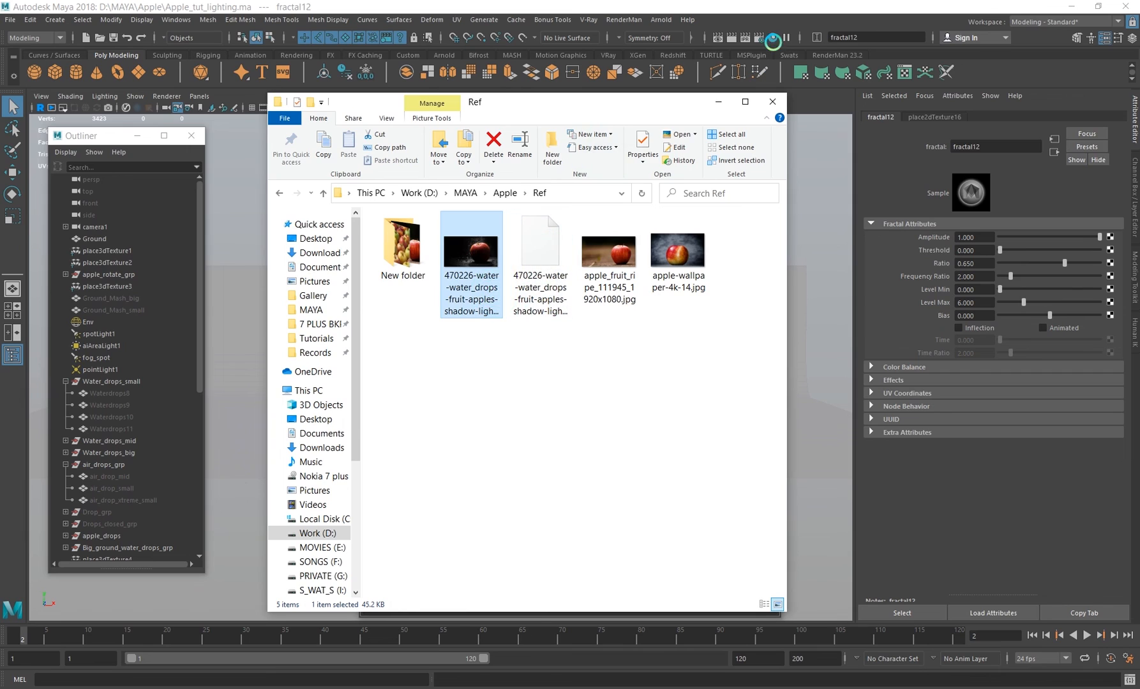
left_click(776, 6)
- Examine how aiRange8 drives floor_mtl1's Specular Roughness, including its Output Min and Output Max, and close the Node Editor
middle_click_drag(611, 519, 524, 535, "alt")
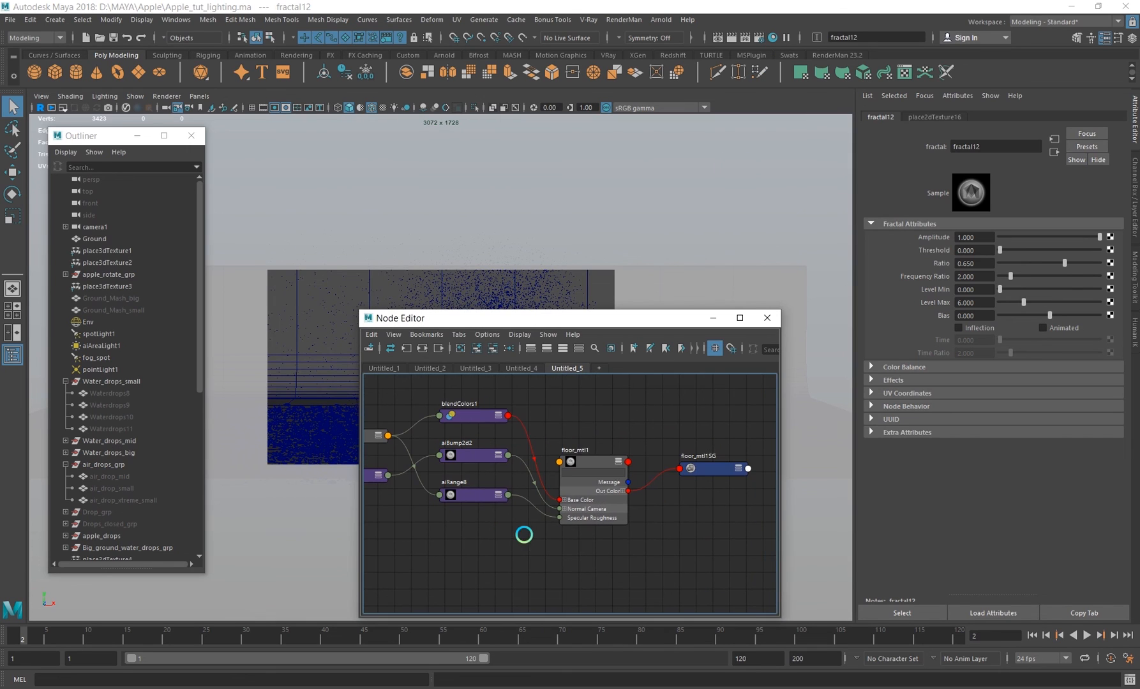
left_click(569, 518)
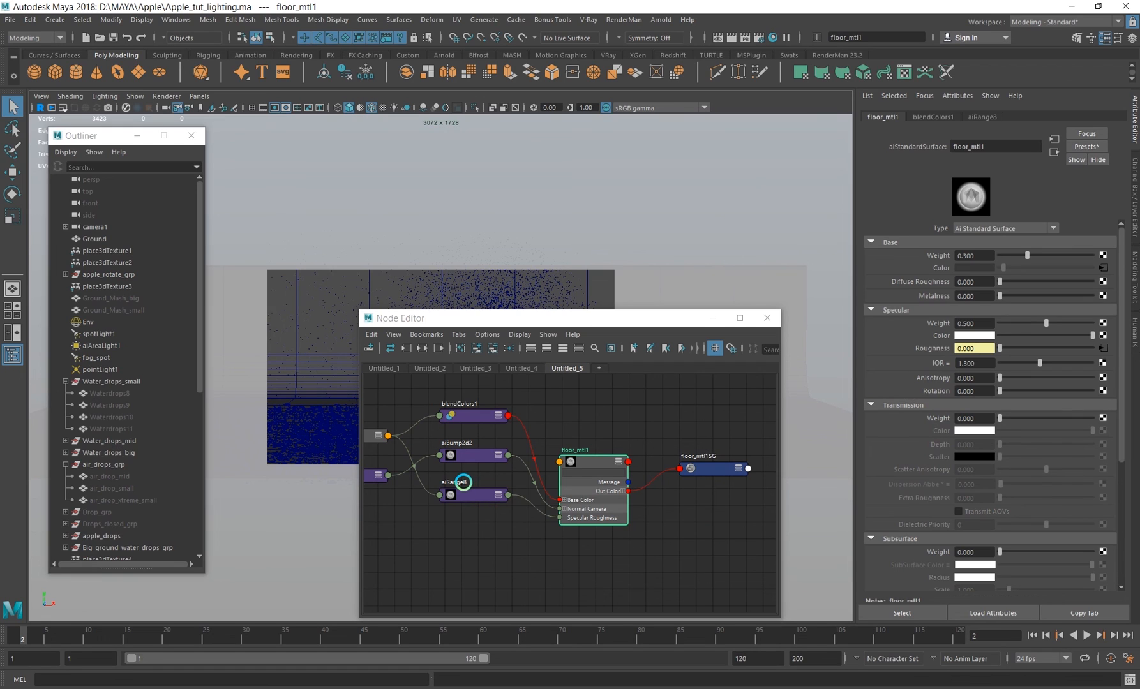
key("space")
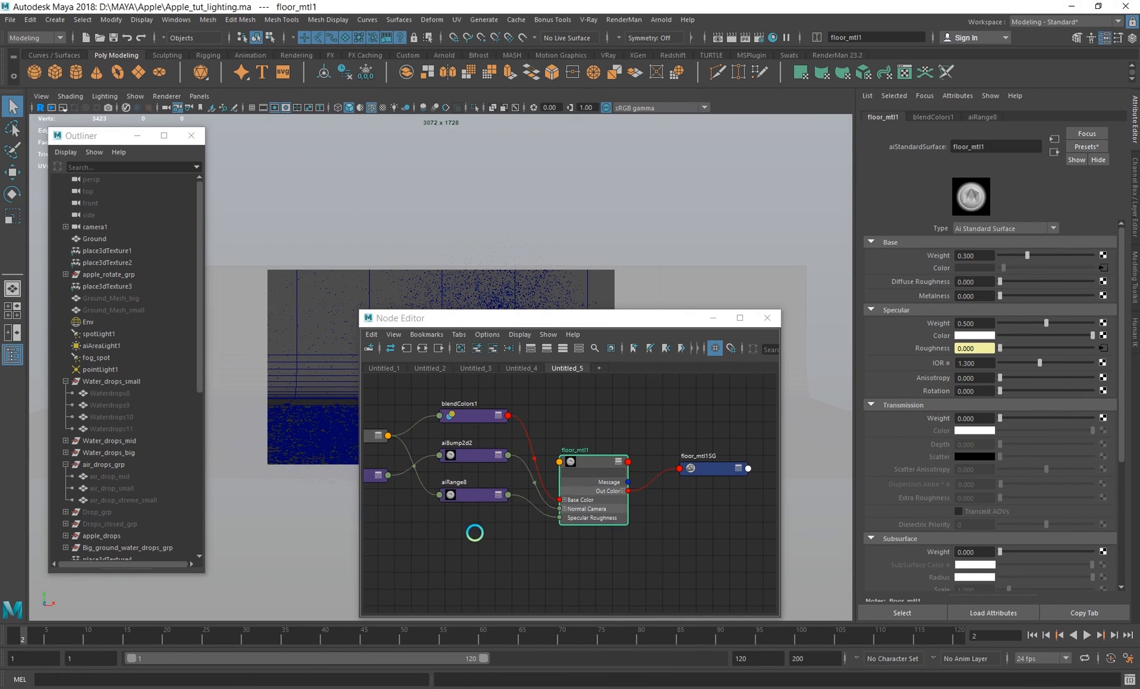
middle_click_drag(474, 533, 557, 506, "alt")
left_click(578, 480)
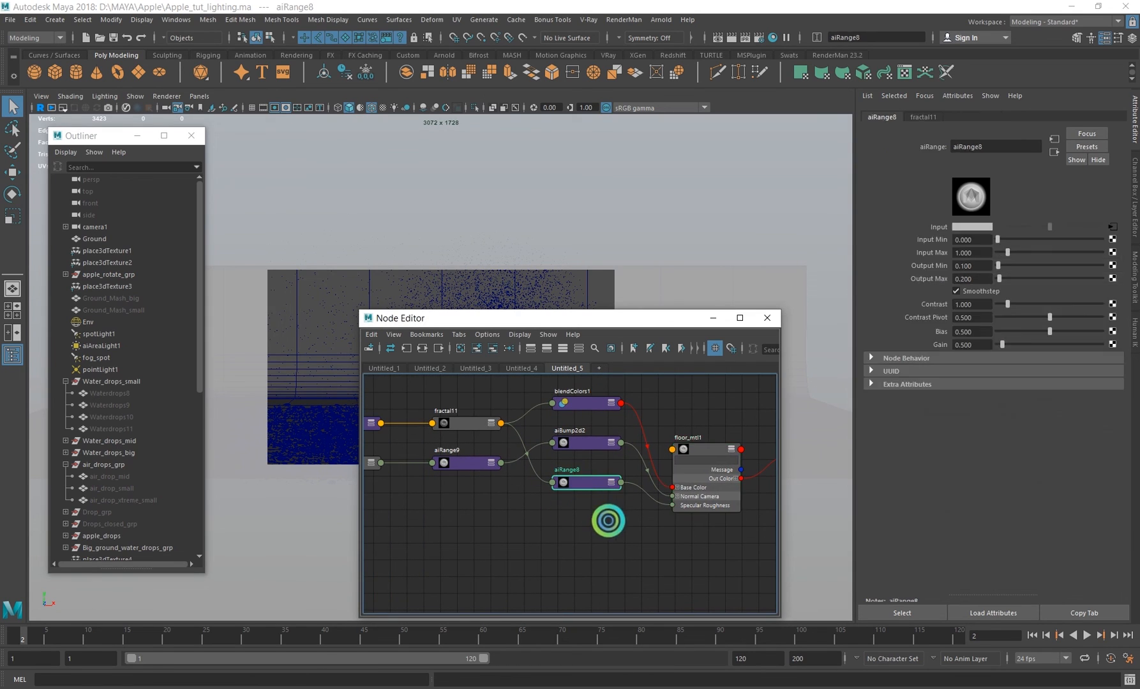
middle_click_drag(622, 542, 559, 559, "alt")
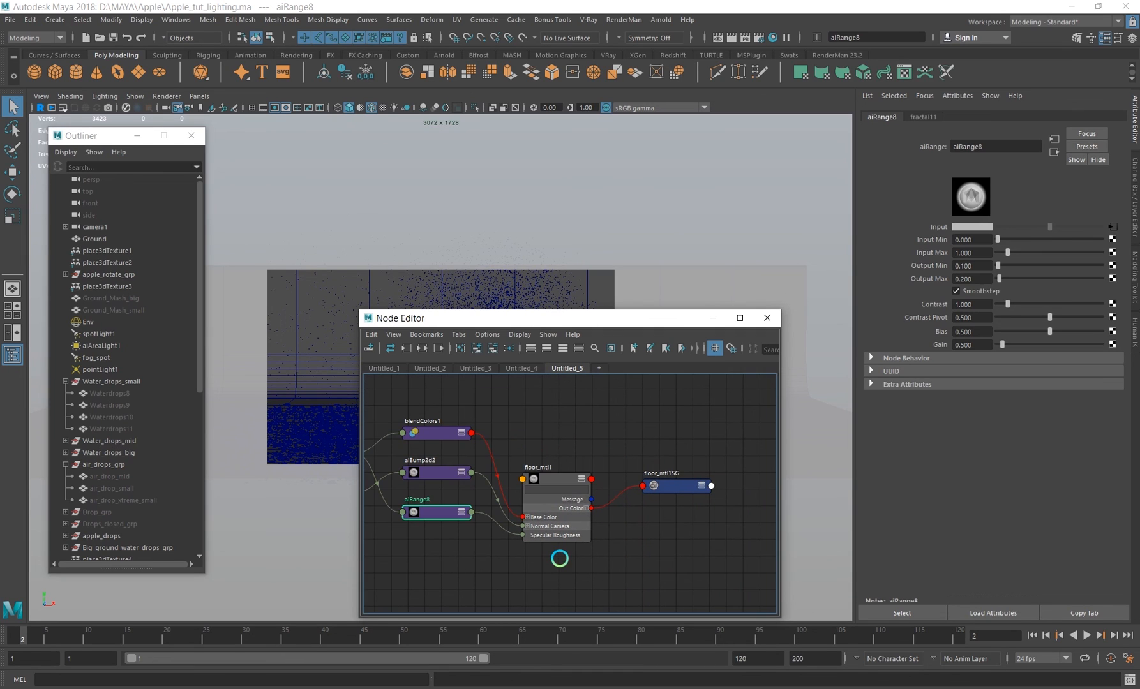
left_click(767, 318)
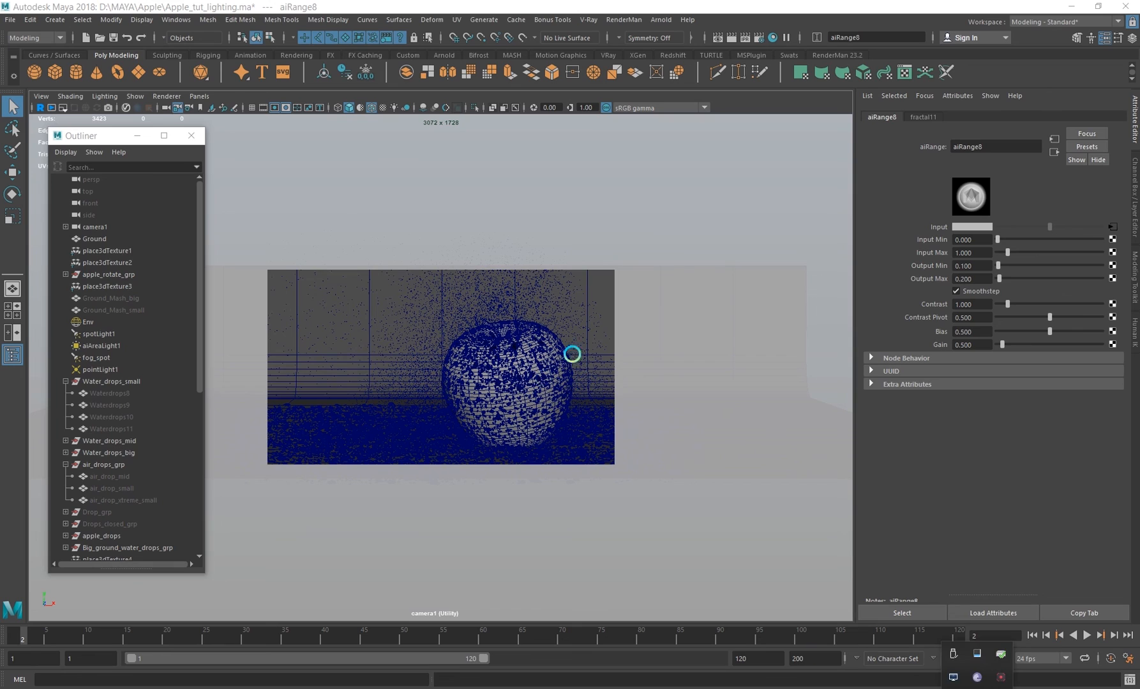
- Hide air_drops_instance_grp, apple_drops_instance_grp and ground_drops_instance_grp
left_click(582, 412)
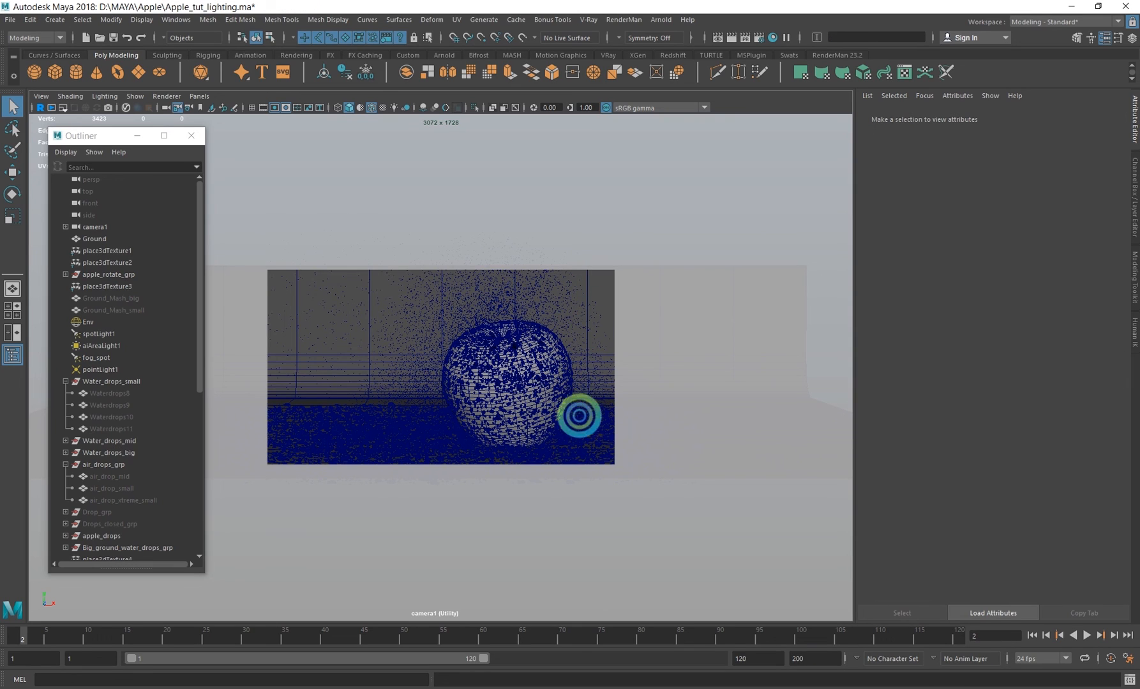
left_click(527, 349)
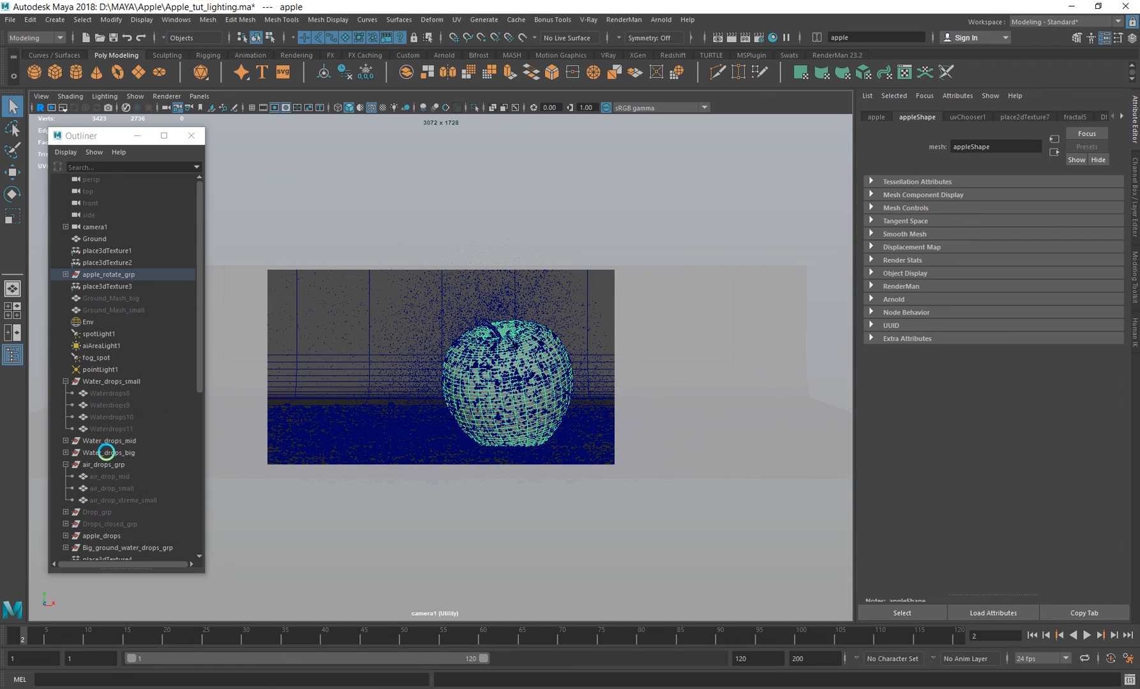
scroll(121, 459, "down", 3)
left_click_drag(128, 476, 126, 500)
key("ctrl+h")
- Render the camera view in Arnold RenderView with Wireframe shading, inspect the apple's mesh density, and select the apple mesh
left_click(660, 19)
left_click(677, 33)
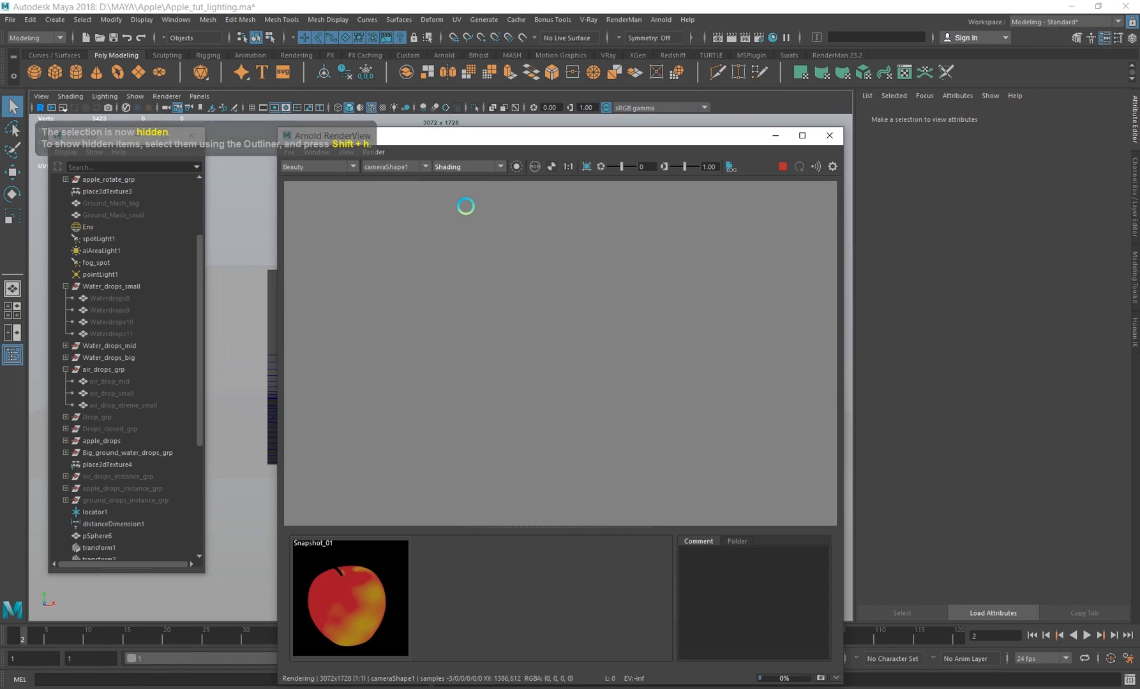
left_click(760, 37)
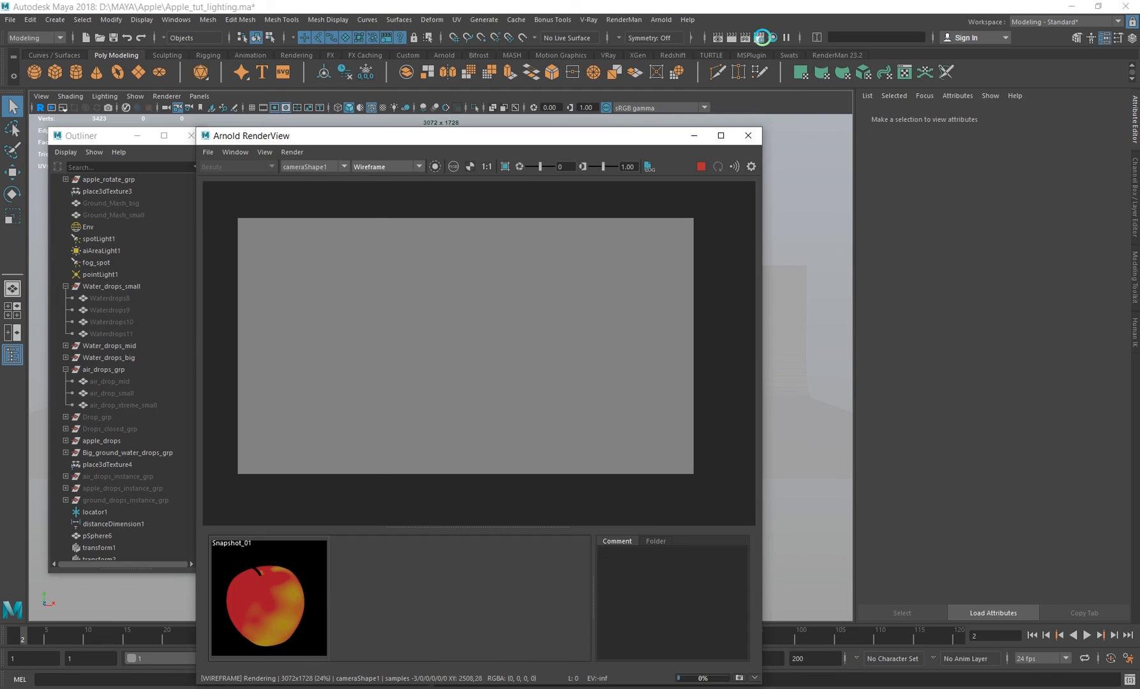
left_click(223, 499)
left_click(365, 185)
scroll(574, 327, "up", 10)
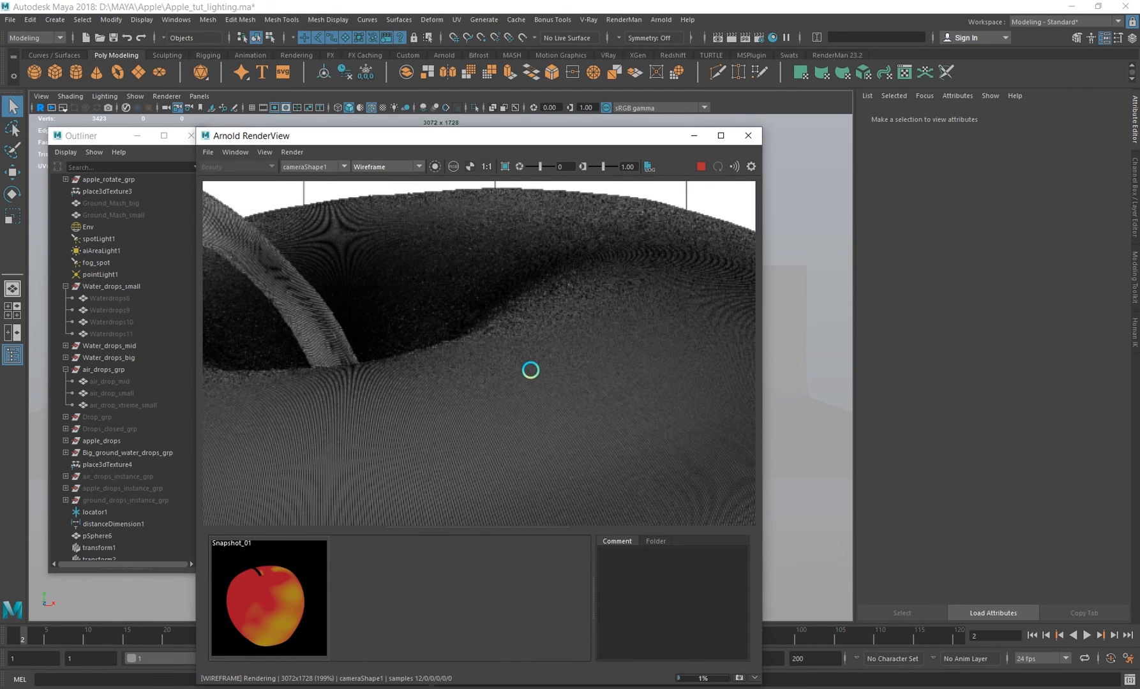
middle_click_drag(530, 369, 507, 246)
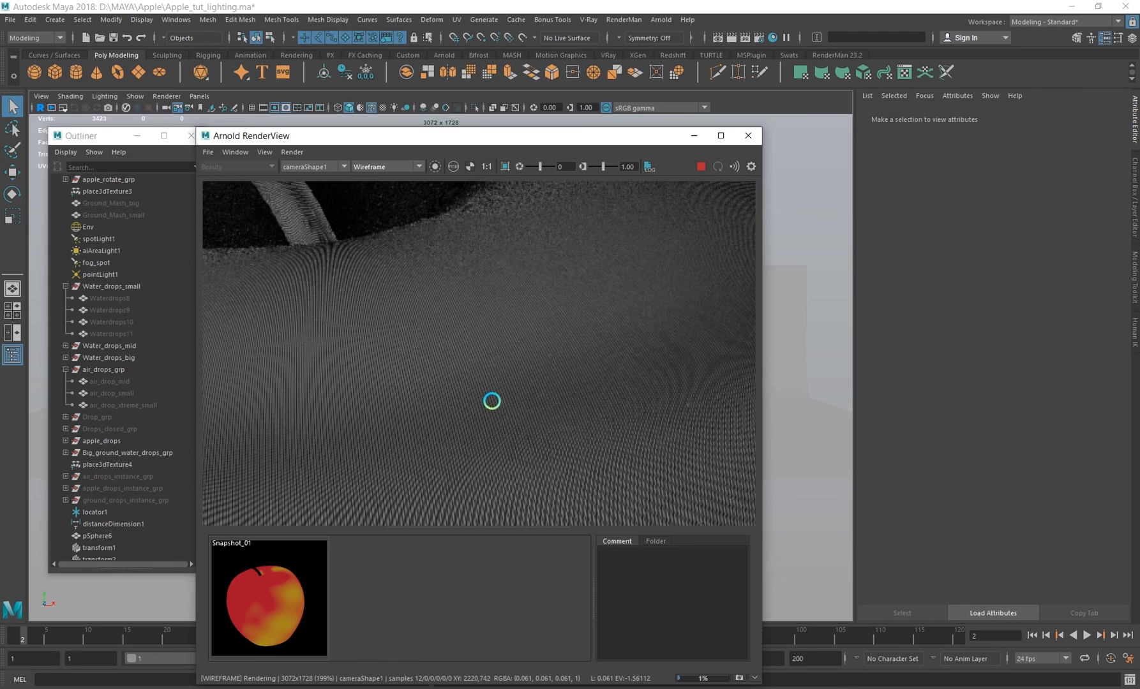
scroll(503, 390, "down", 2)
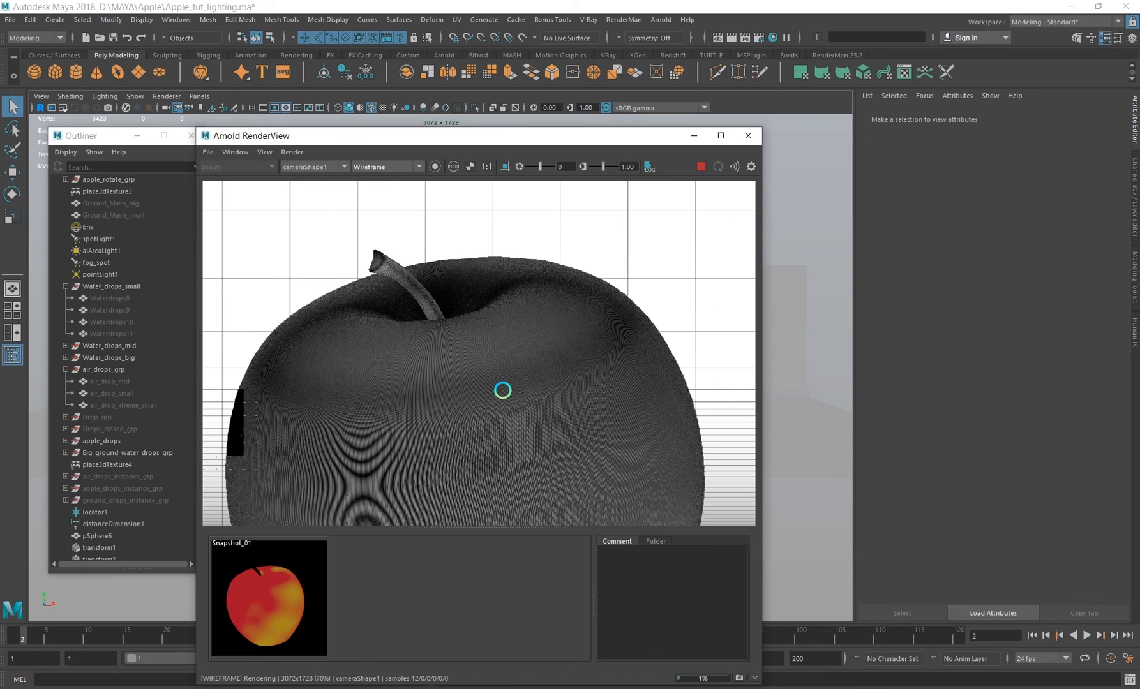
left_click(557, 327)
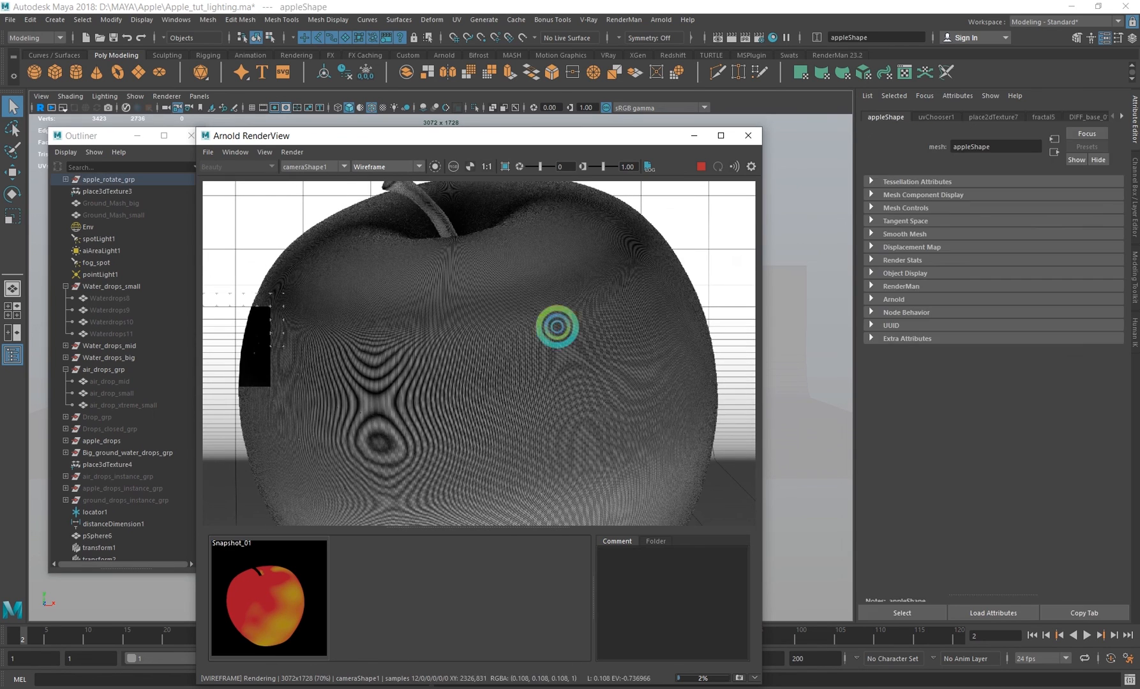
- Render a crop region on the apple's upper surface with Basic shading, and switch that region back to Wireframe shading
left_click(381, 167)
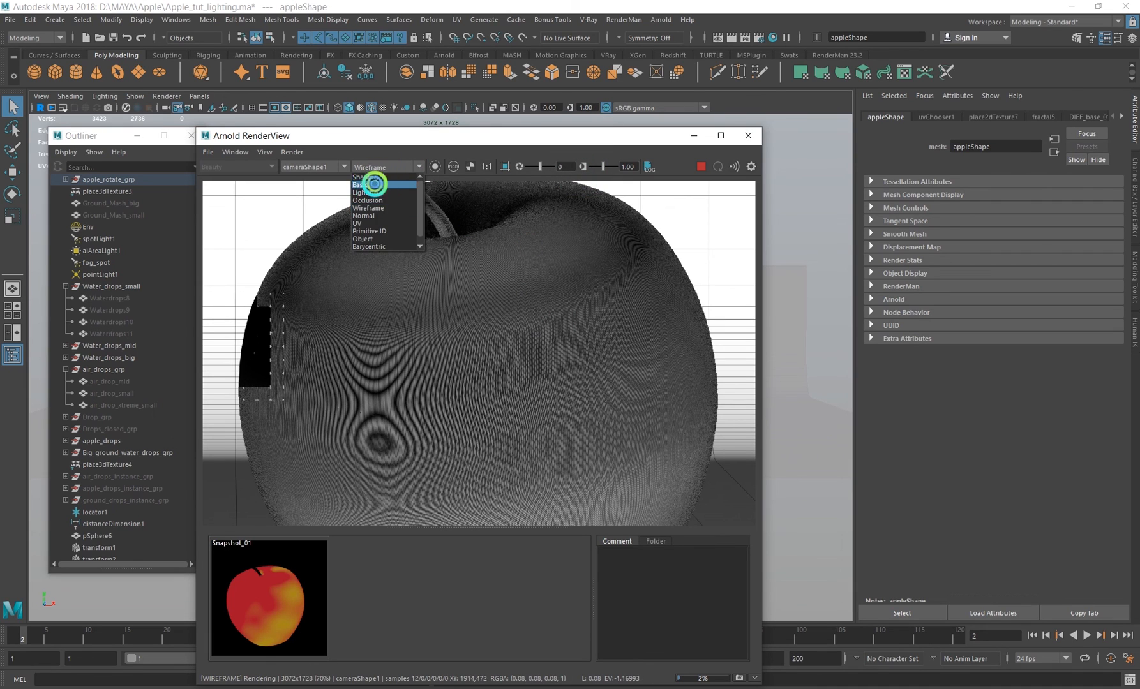
left_click(362, 184)
scroll(529, 261, "up", 2)
left_click_drag(536, 323, 476, 230)
scroll(524, 262, "up", 2)
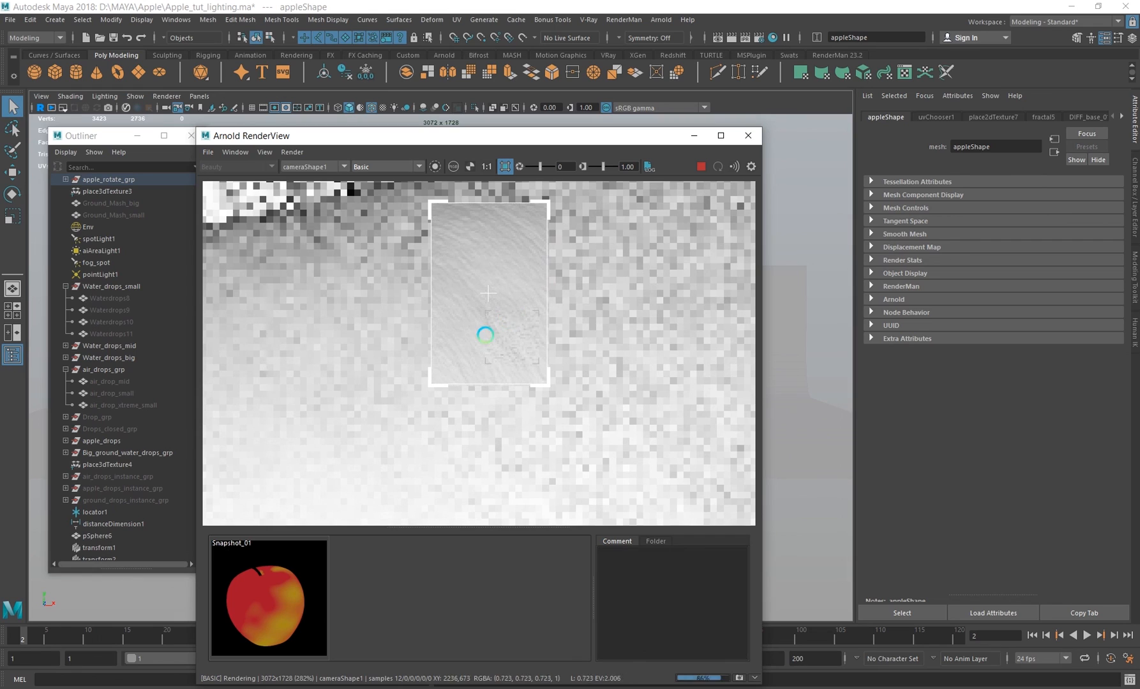
scroll(516, 312, "down", 1)
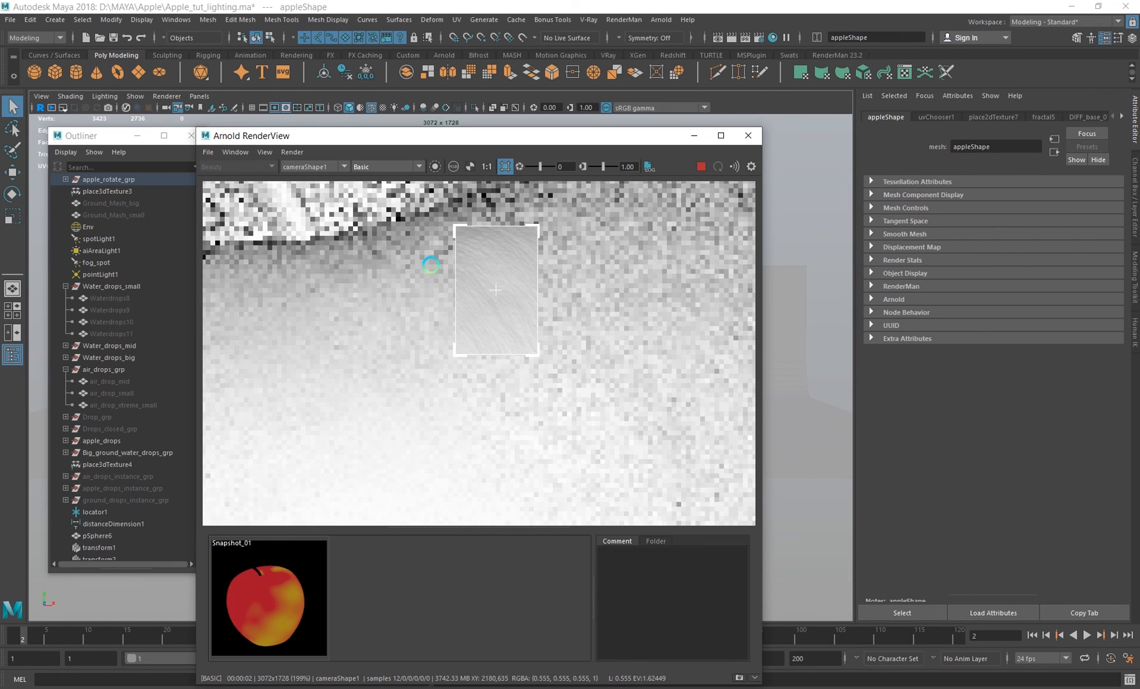
left_click_drag(406, 236, 598, 444)
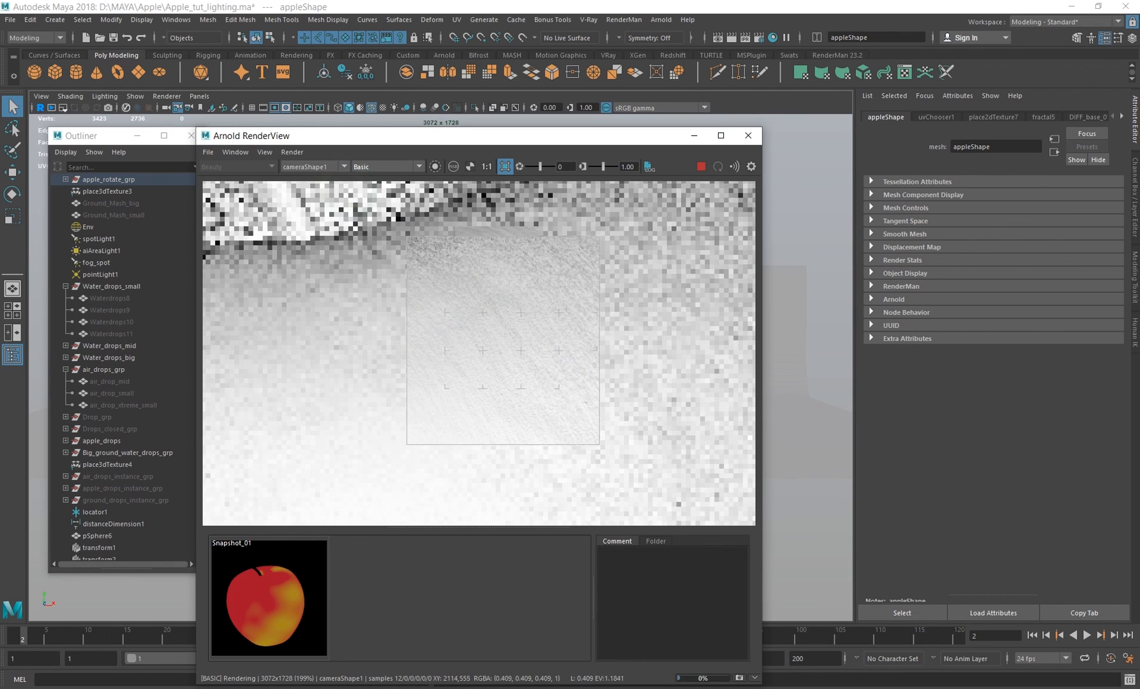
left_click(376, 166)
left_click(373, 208)
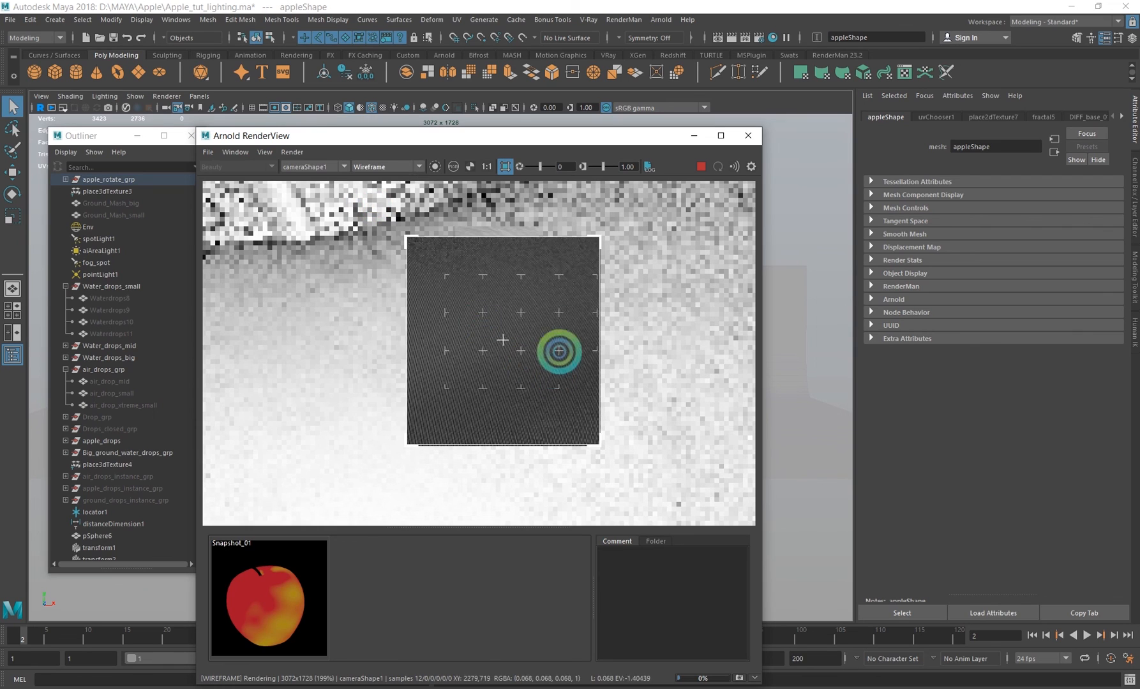
- Show appleShape's Arnold Subdivision settings and check its catclark Iterations value
left_click(892, 294)
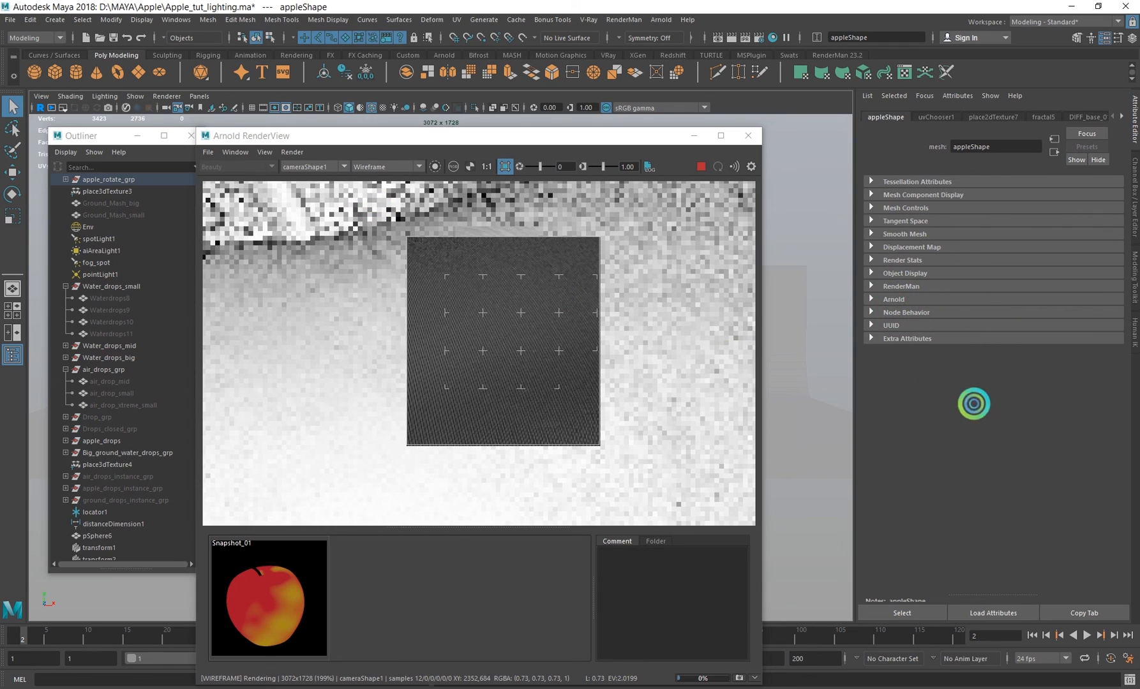
scroll(975, 402, "down", 3)
left_click(906, 513)
scroll(992, 466, "down", 3)
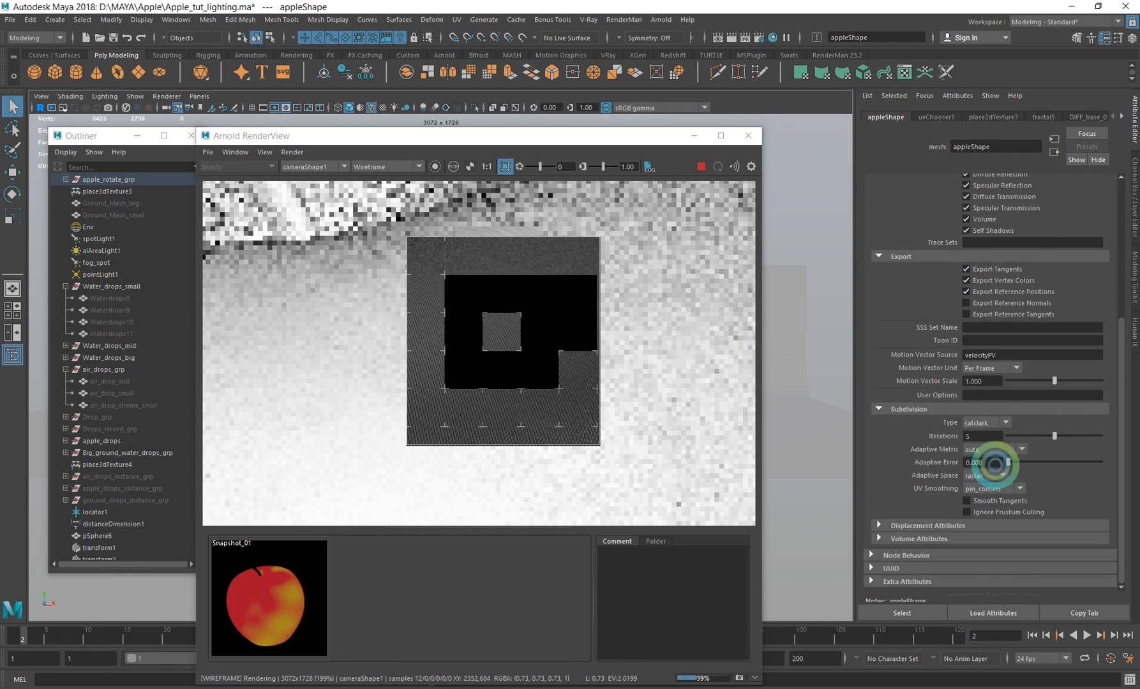
double_click(982, 436)
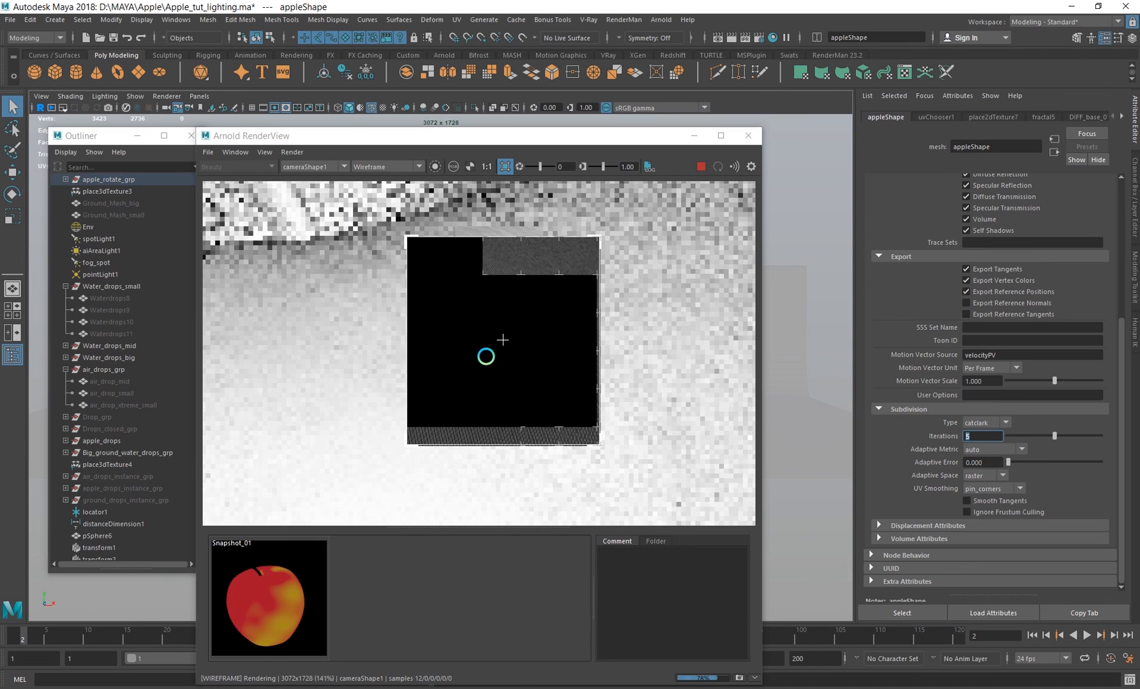
- Render a crop region around the stem in Wireframe shading, check stemShape's subdivision Iterations, and close the Arnold RenderView
scroll(495, 360, "down", 2)
left_click_drag(390, 273, 454, 338)
scroll(434, 276, "up", 2)
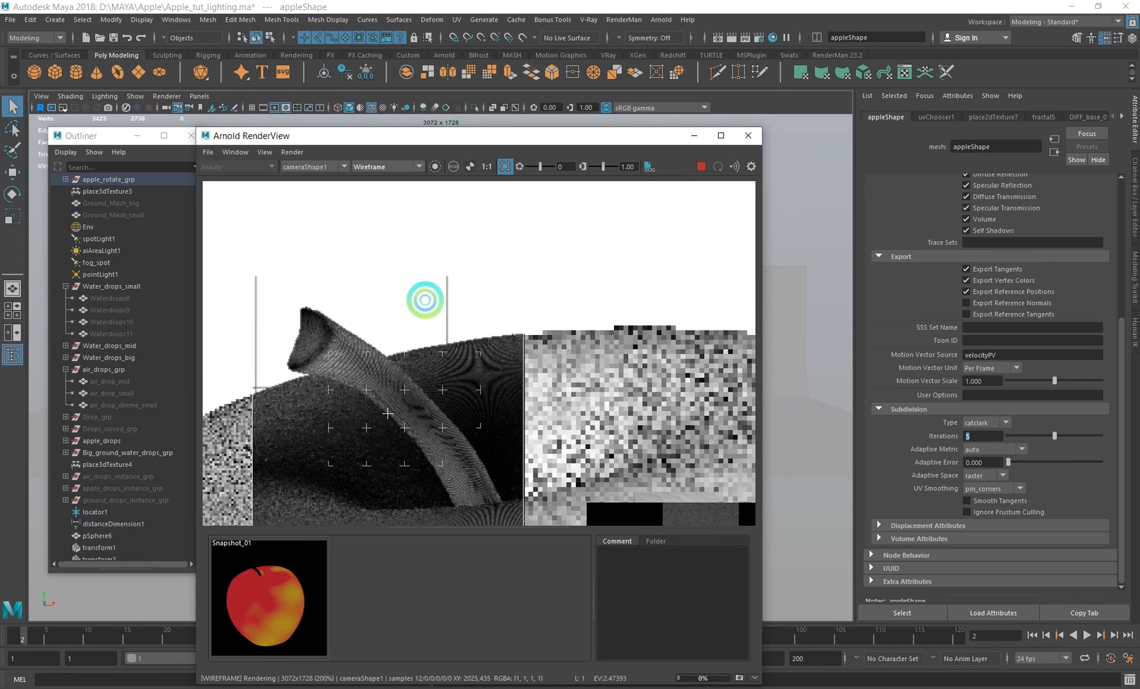
left_click(335, 353)
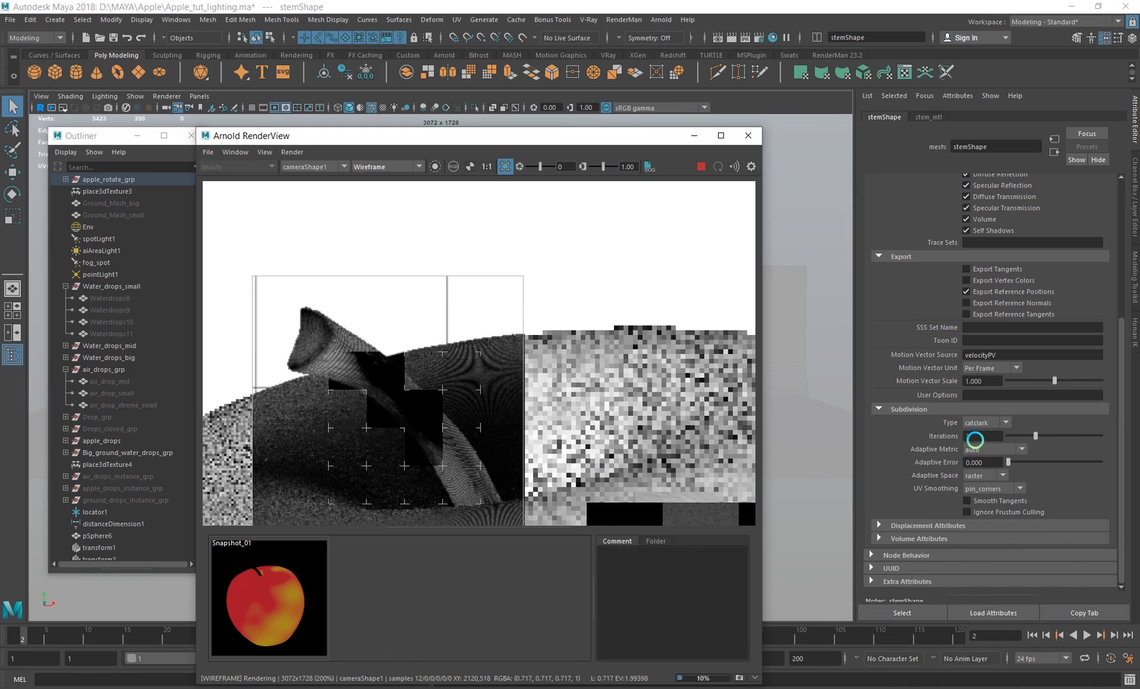
left_click_drag(977, 438, 916, 432)
scroll(448, 435, "down", 1)
middle_click_drag(448, 435, 474, 310)
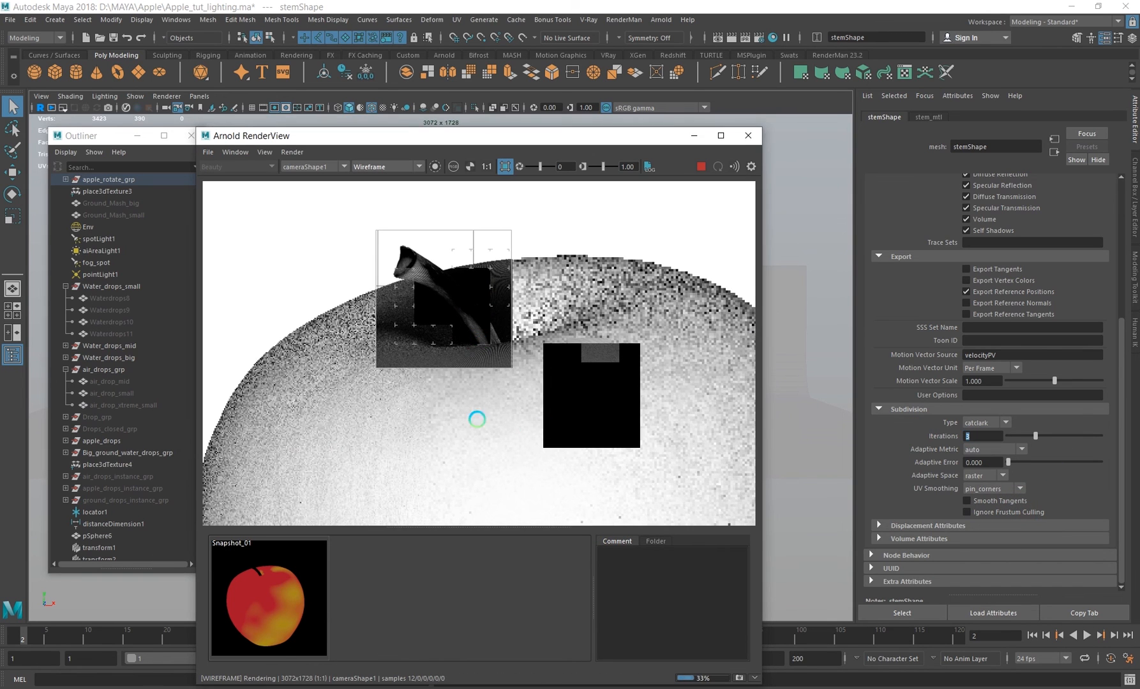
right_click_drag(546, 418, 466, 420, "alt")
middle_click_drag(466, 420, 442, 366)
right_click_drag(529, 412, 318, 346, "alt")
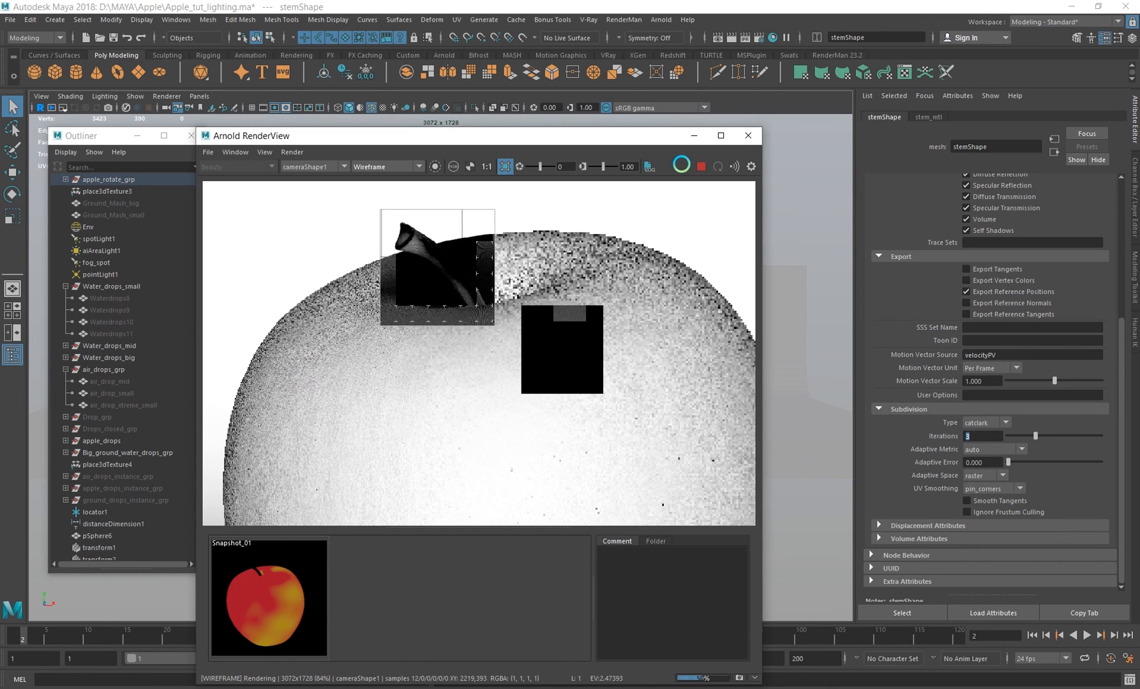
left_click(748, 136)
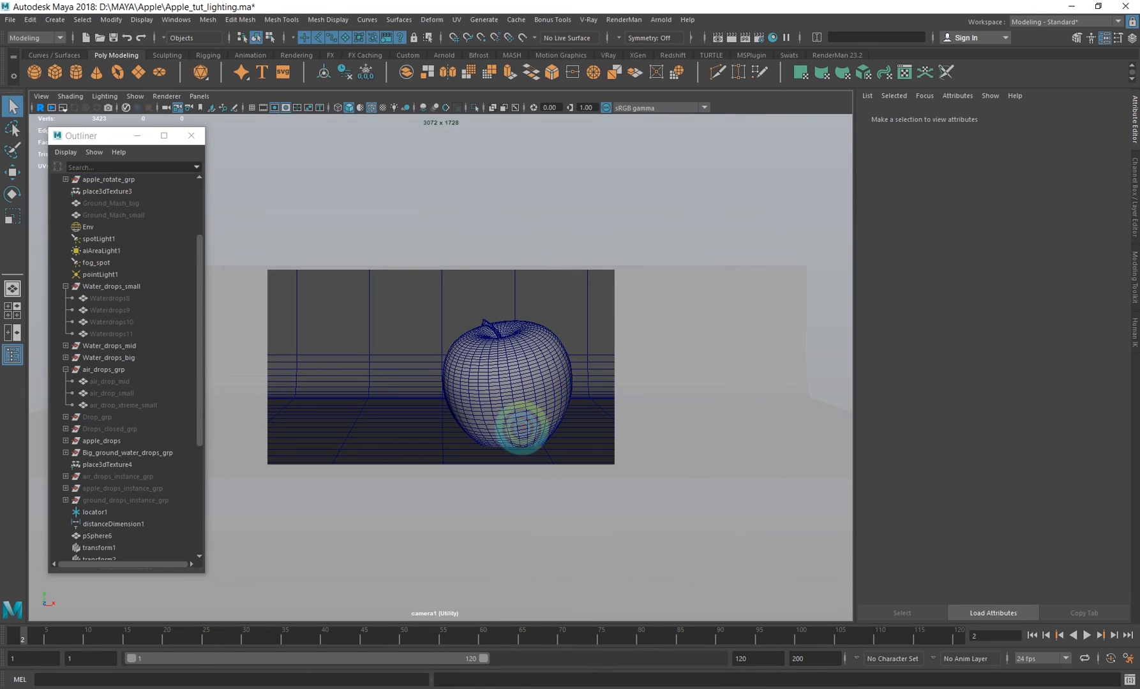